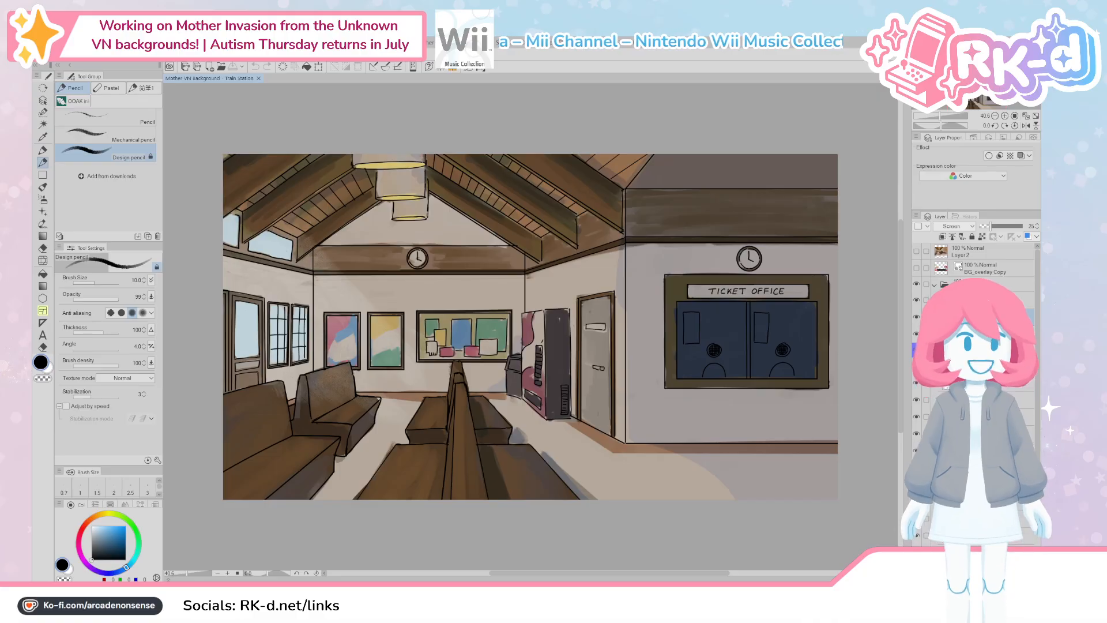
Step: Place a copy of the line-art folder at the top of the visible layers and merge it into a single layer
left_click(918, 286)
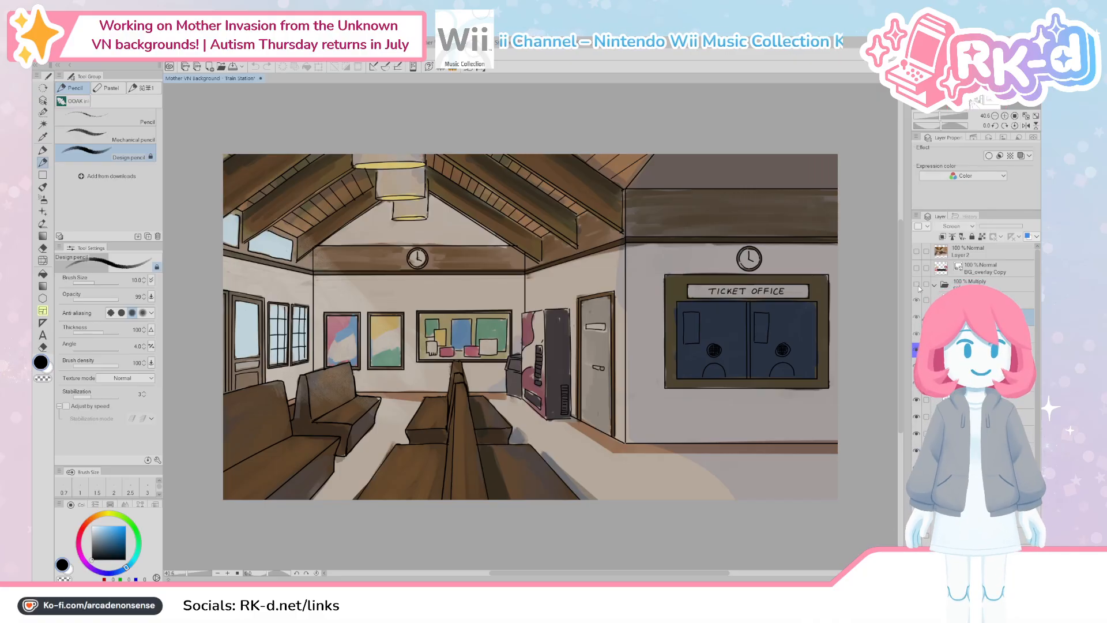
left_click(918, 286)
left_click(934, 349)
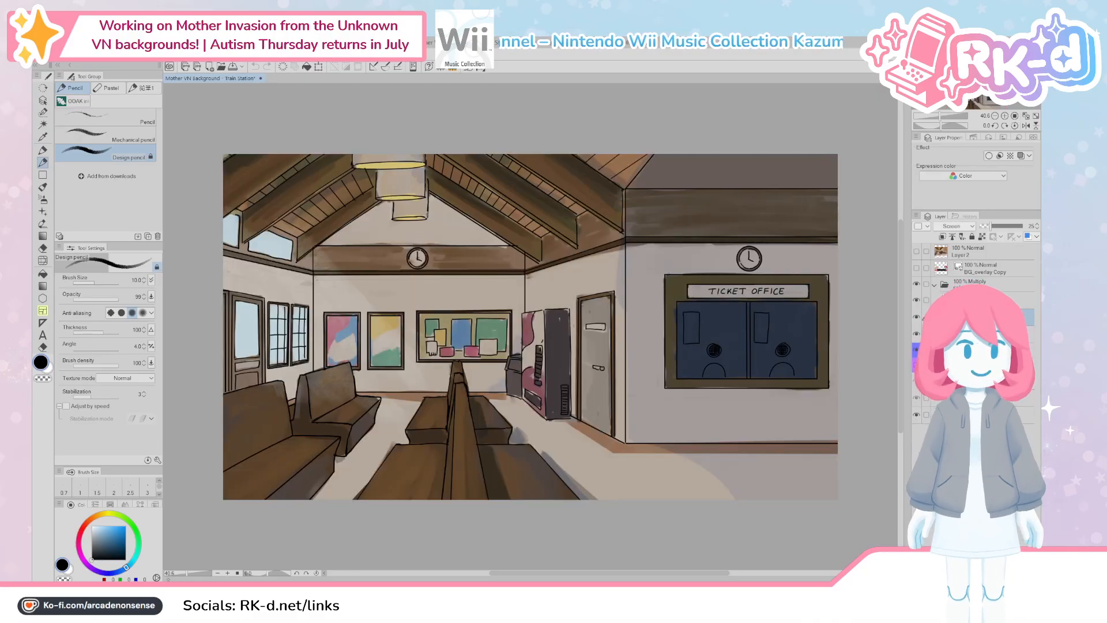
left_click(968, 349)
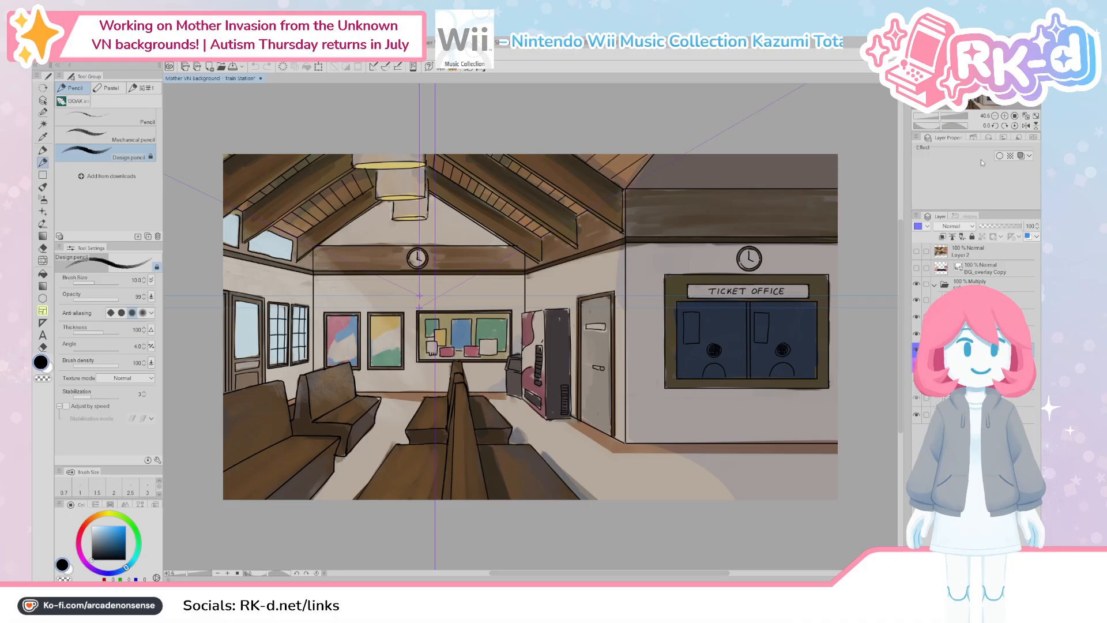
key("ctrl+shift+n")
left_click_drag(980, 309, 982, 280)
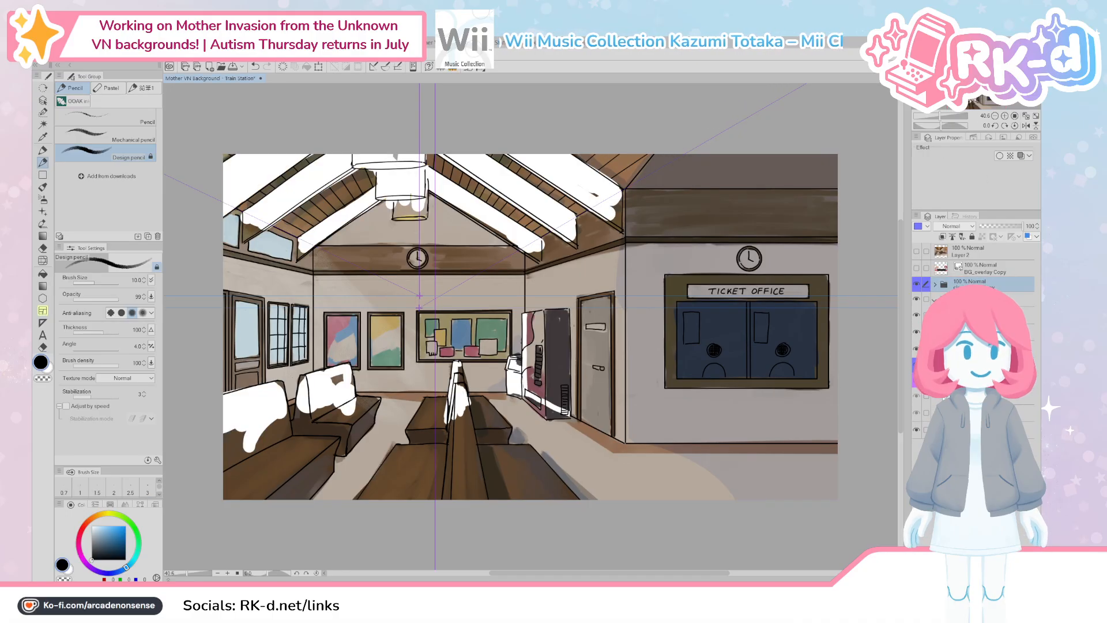
key("shift+alt+e")
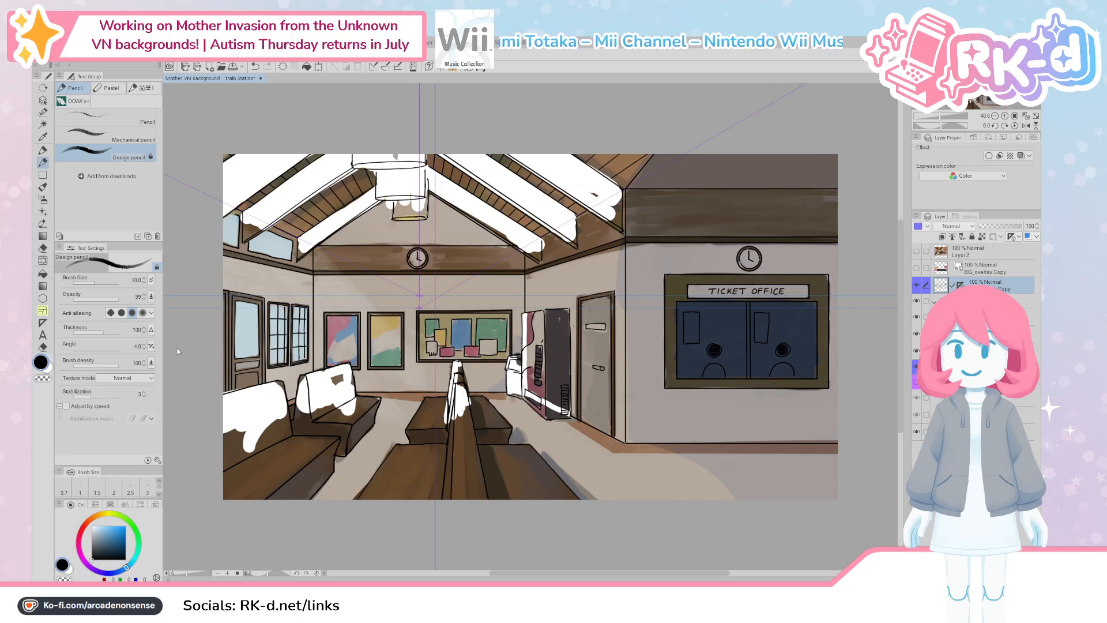
left_click(917, 382)
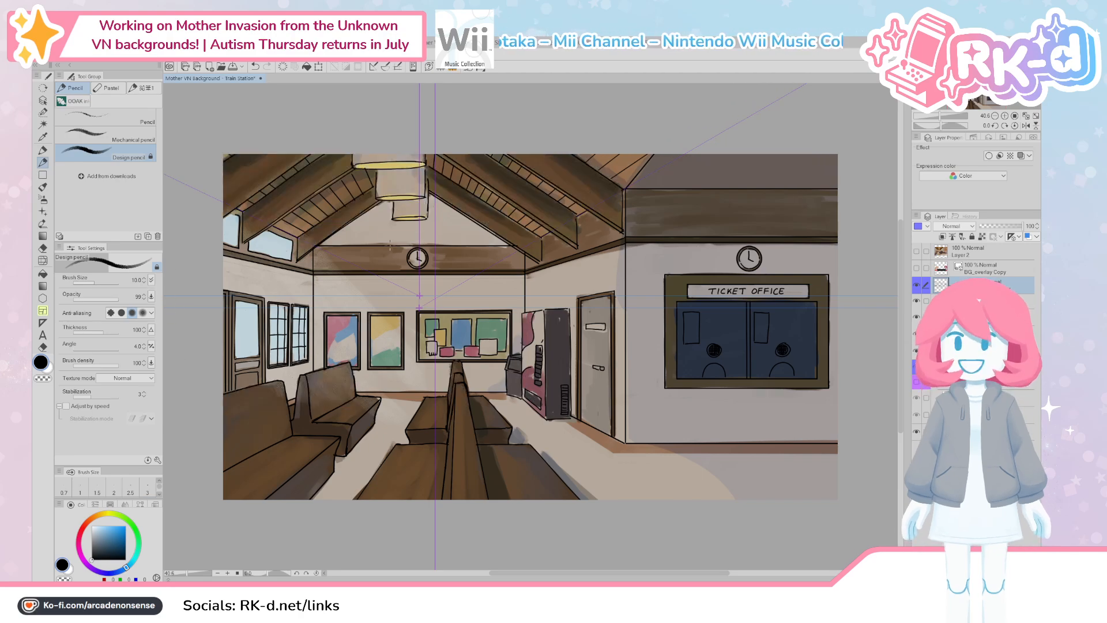
Step: Create a flattened copy of the Multiply colour folder on a white-filled layer beneath the line-art copy
left_click(923, 301)
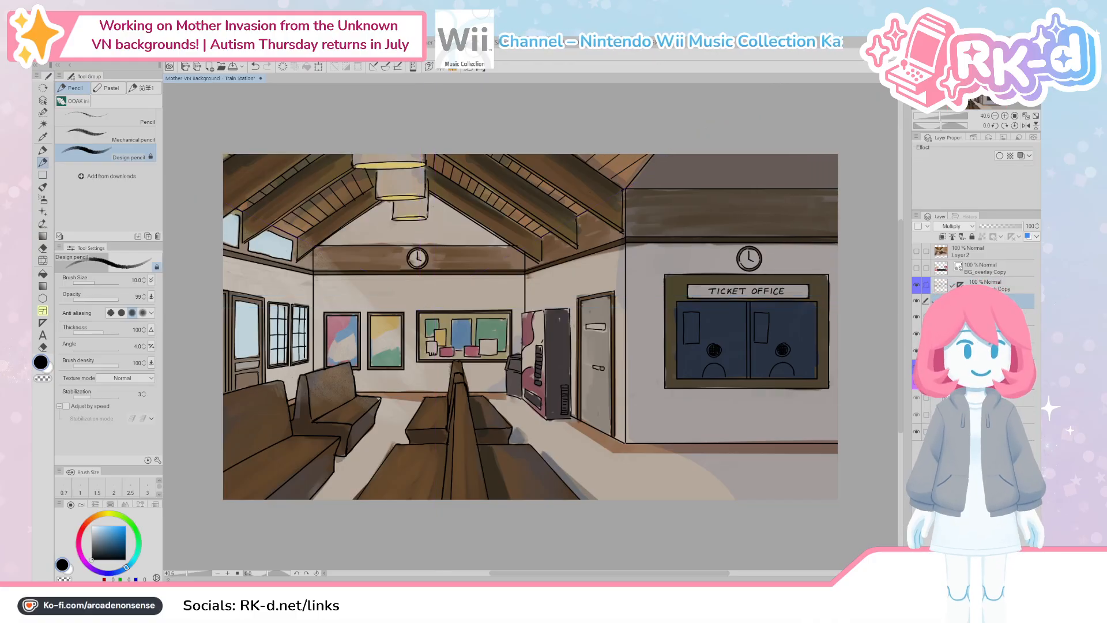
key("ctrl+v")
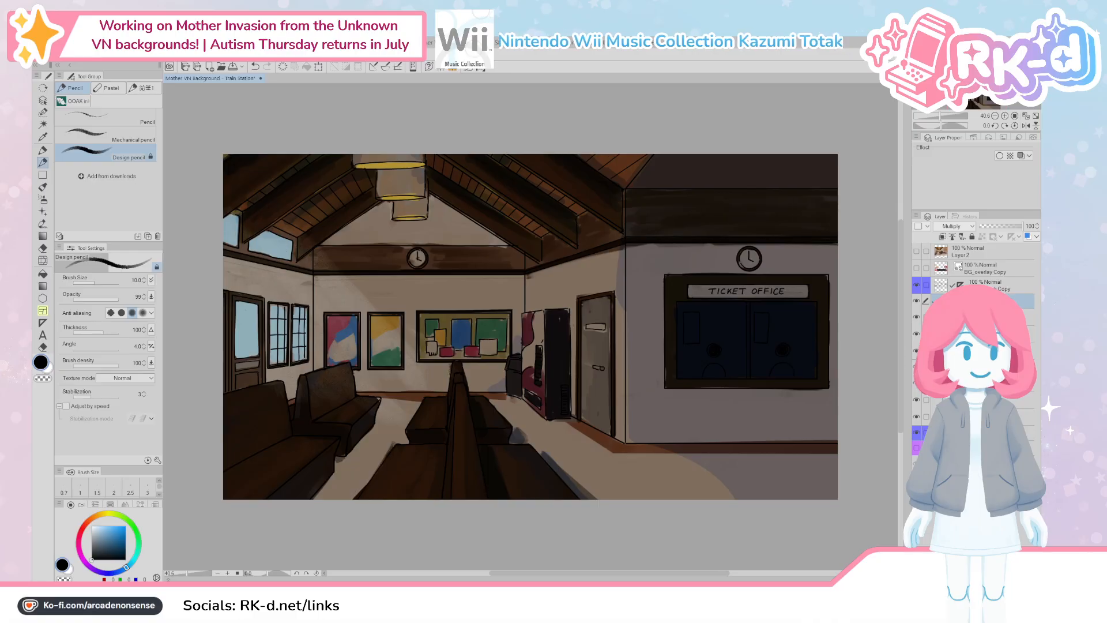
key("shift+alt+e")
key("ctrl+shift+n")
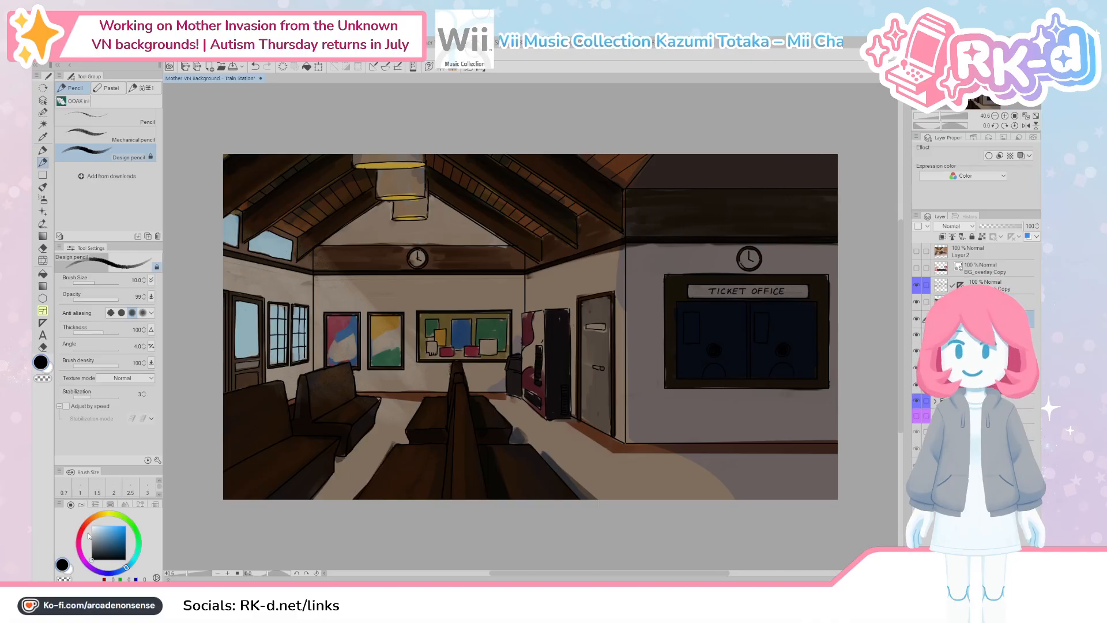
key("x")
left_click(308, 66)
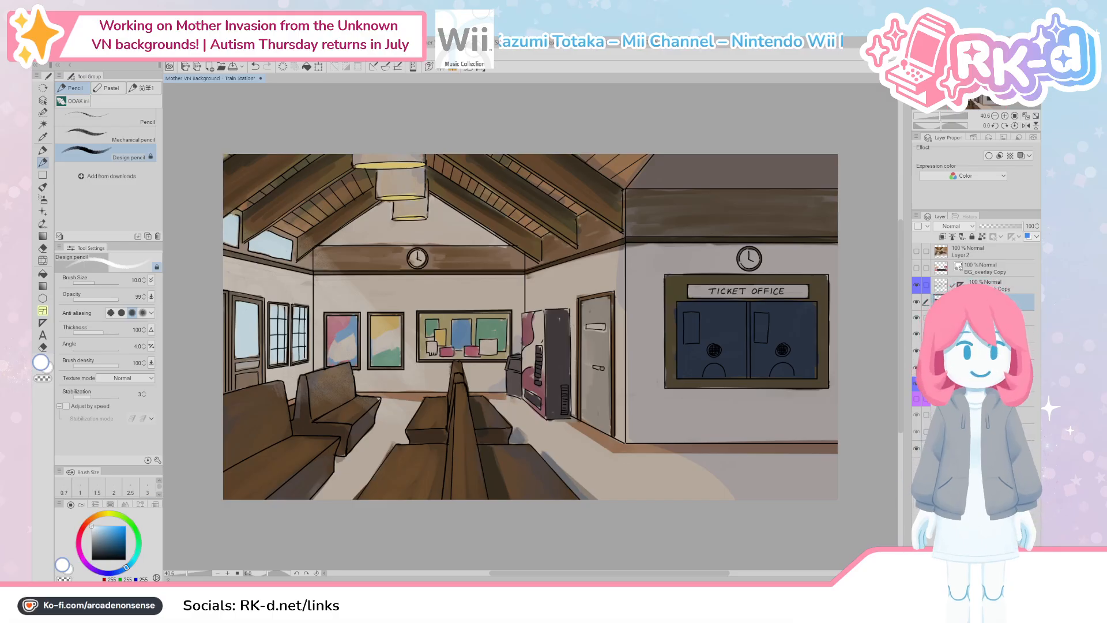
Step: Add new blank layers beneath the flattened colour copy and label one of them red
left_click(980, 318)
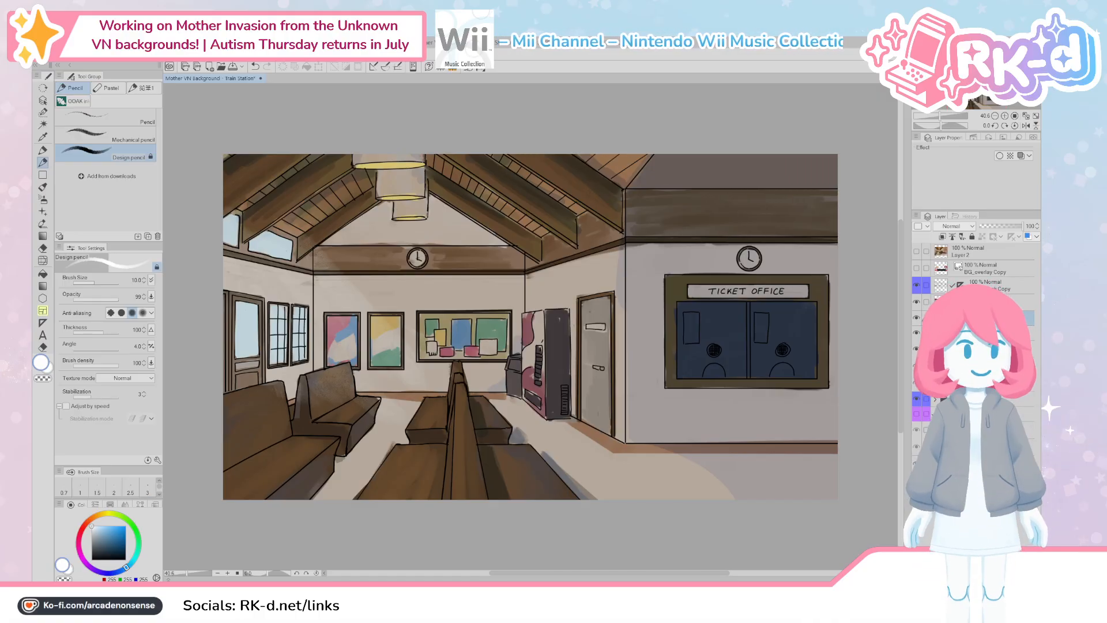
left_click(936, 254)
key("ctrl+shift+n")
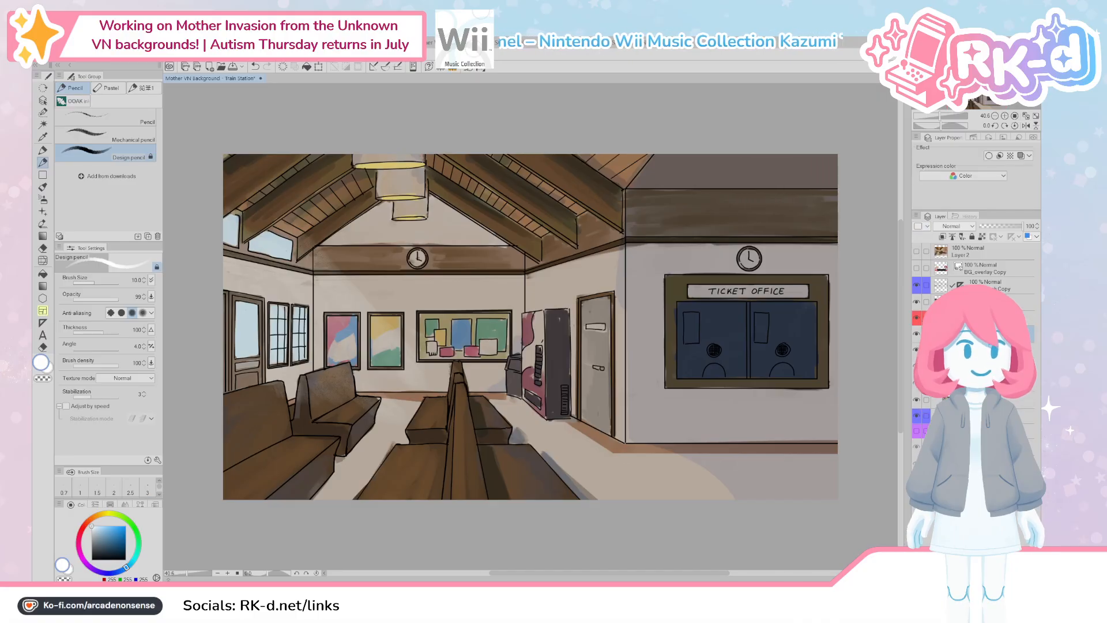
Step: Mark the flattened colour copy as a draft layer and move it below the red-labelled layer
left_click(924, 302)
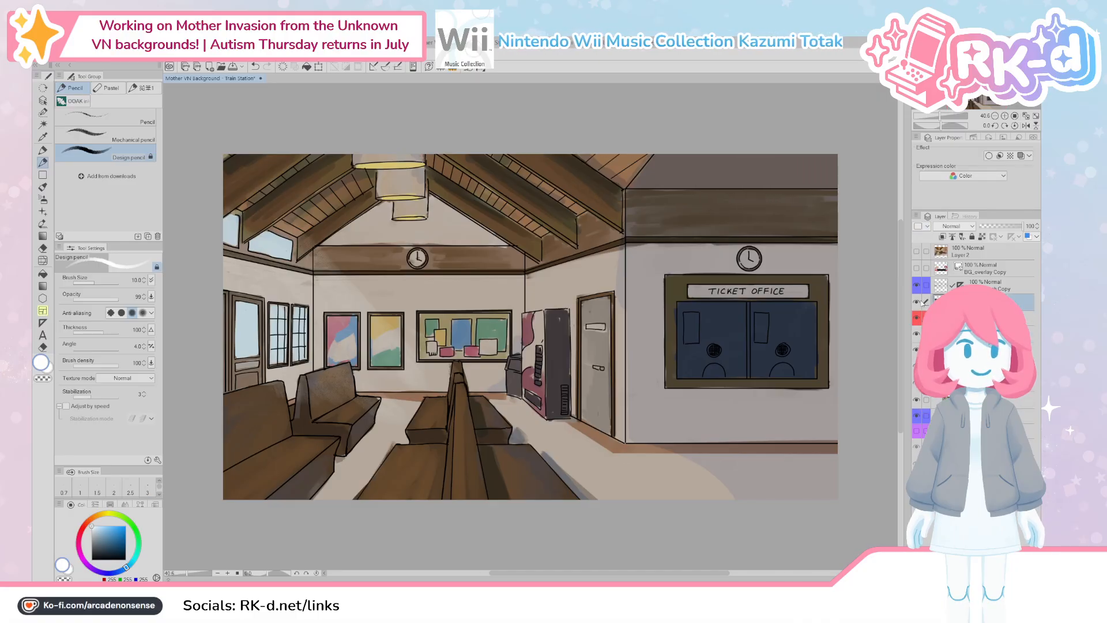
left_click(963, 236)
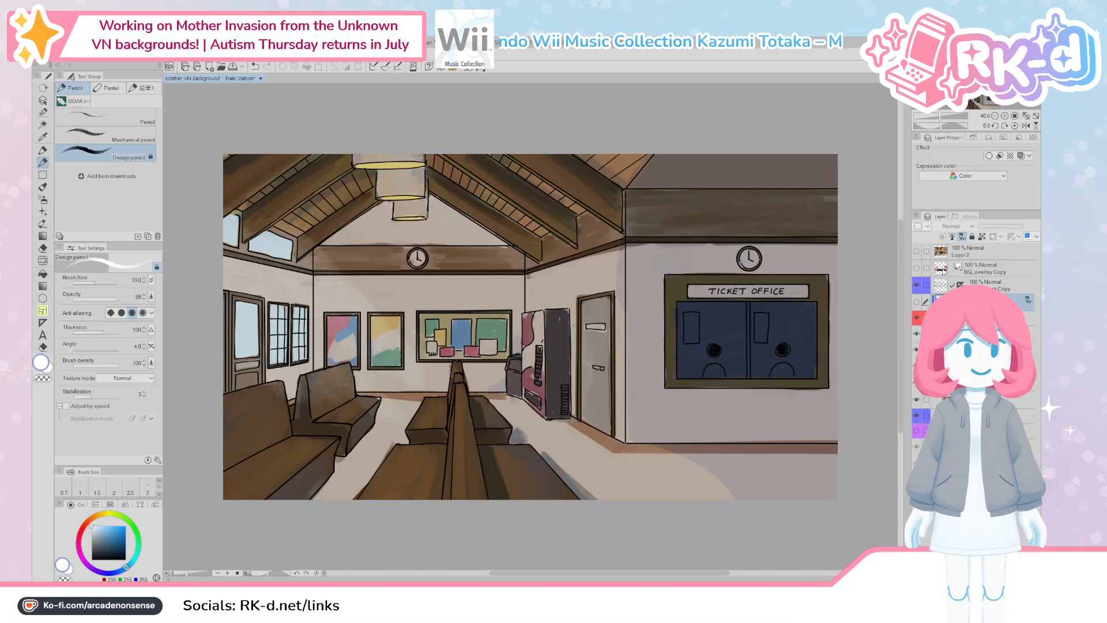
left_click(917, 302)
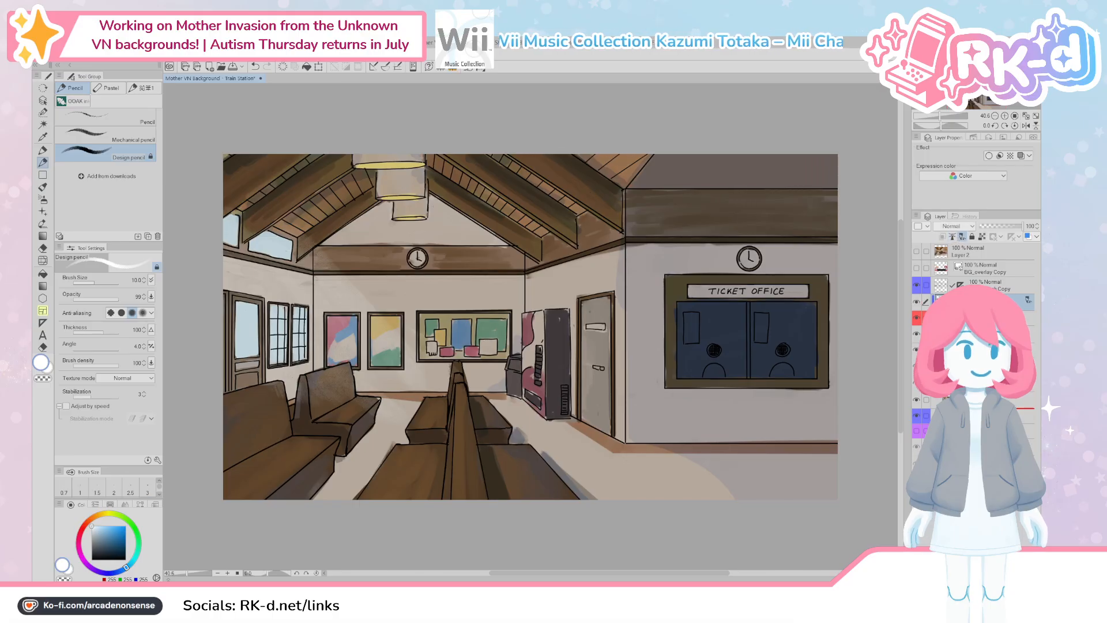
left_click_drag(981, 408, 981, 329)
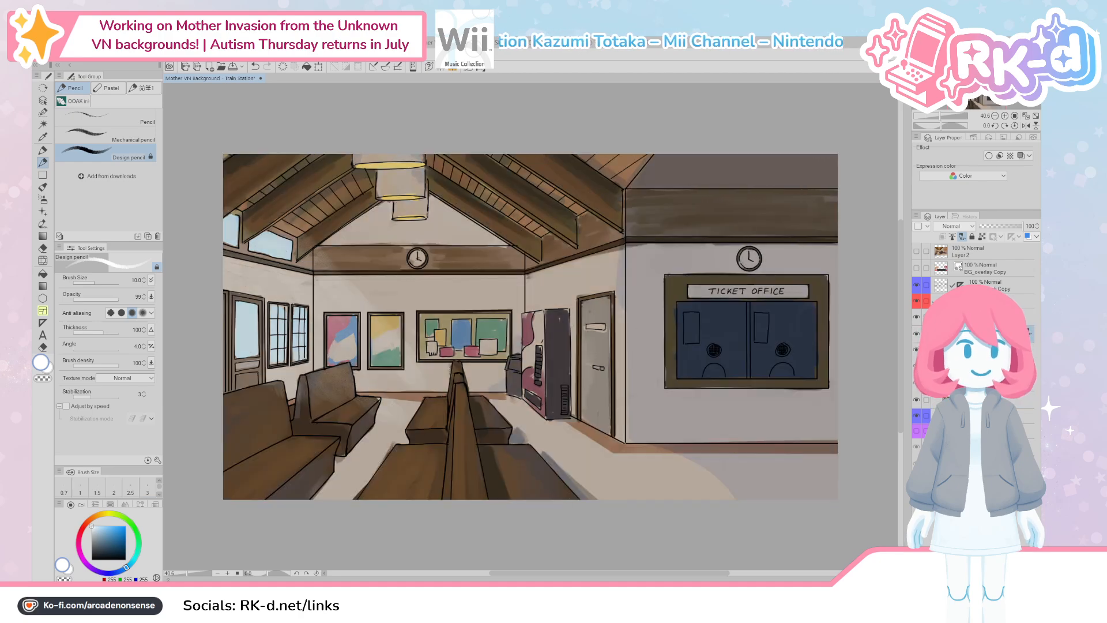
Step: Sample a grey-beige from the painted scene and fill the blank base layer with it
left_click_drag(575, 330, 558, 330)
left_click(557, 329, "alt")
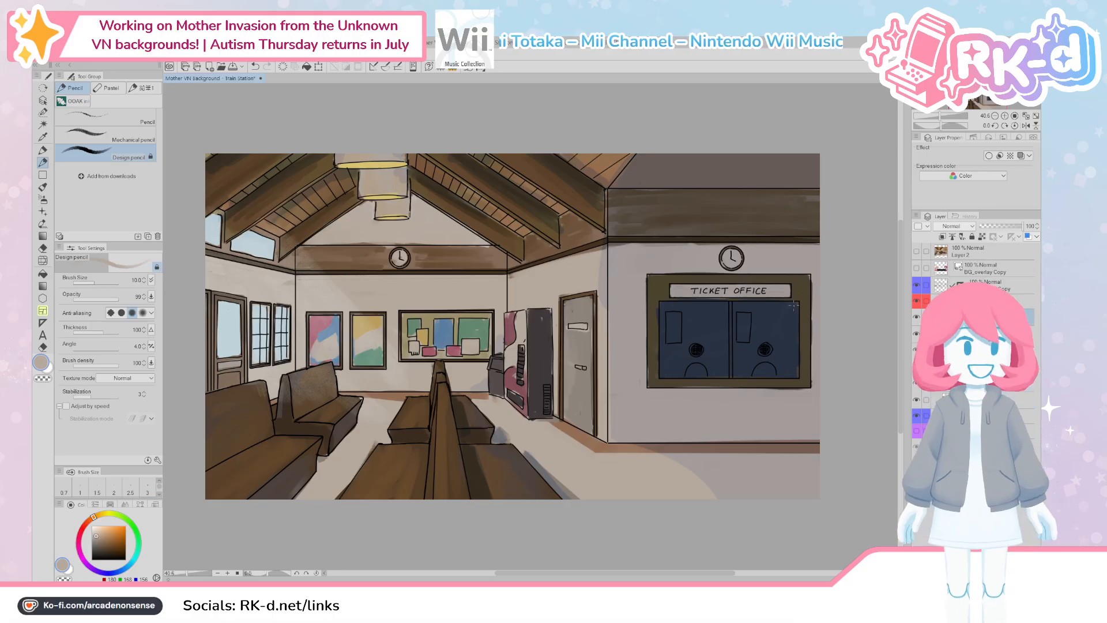
left_click(307, 67)
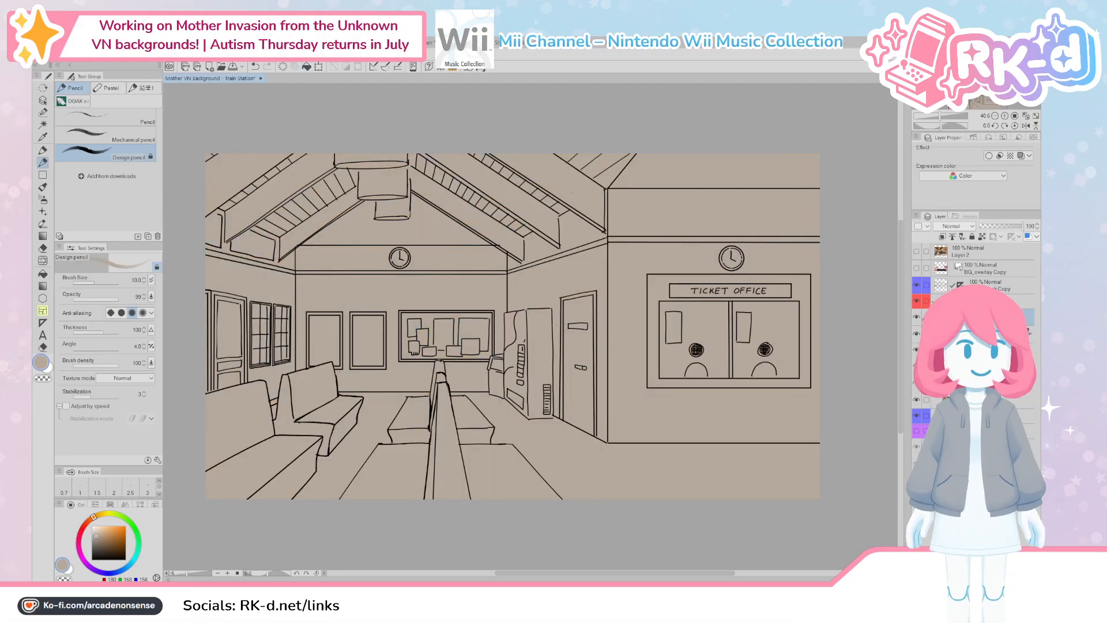
Step: Place the flattened colour reference directly beneath the line-art layer, hide it and make the filled base layer active
key("ctrl+z")
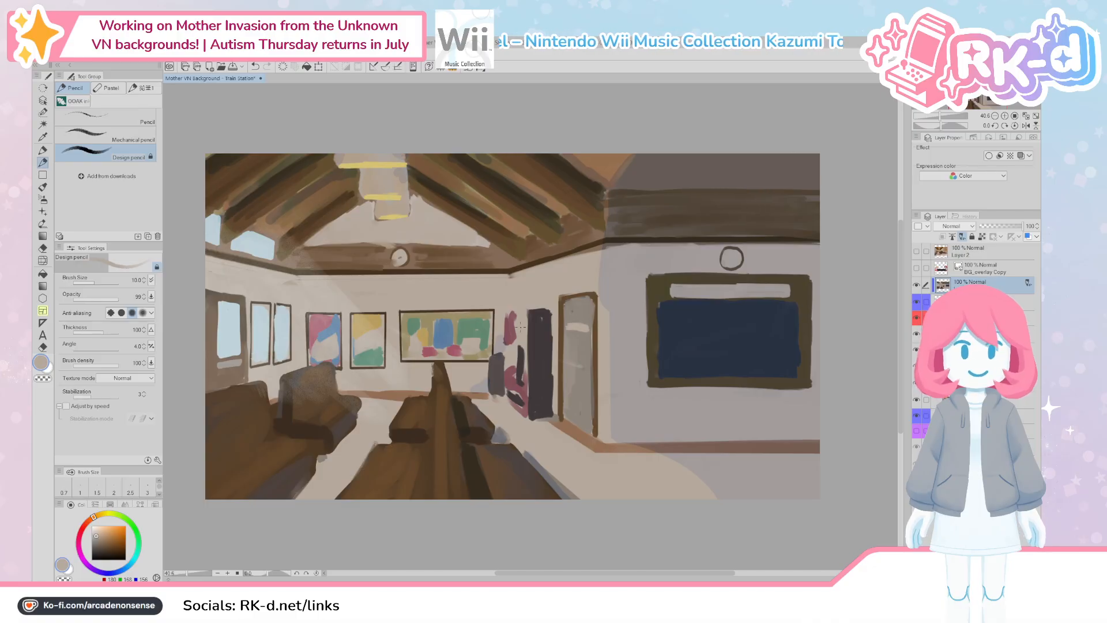
key("b")
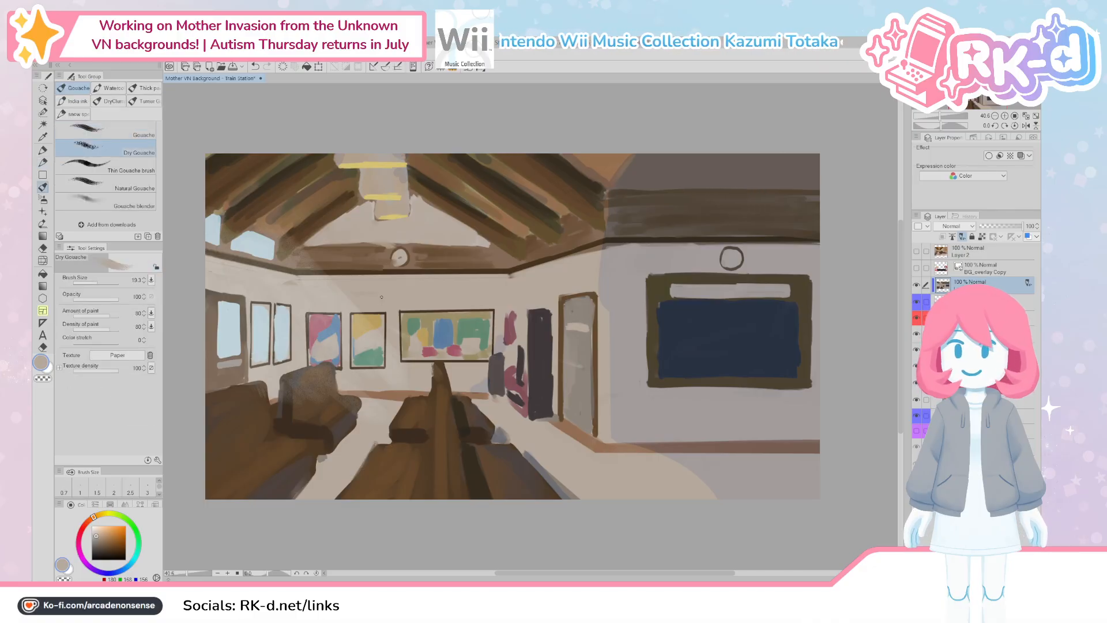
left_click_drag(363, 300, 395, 329)
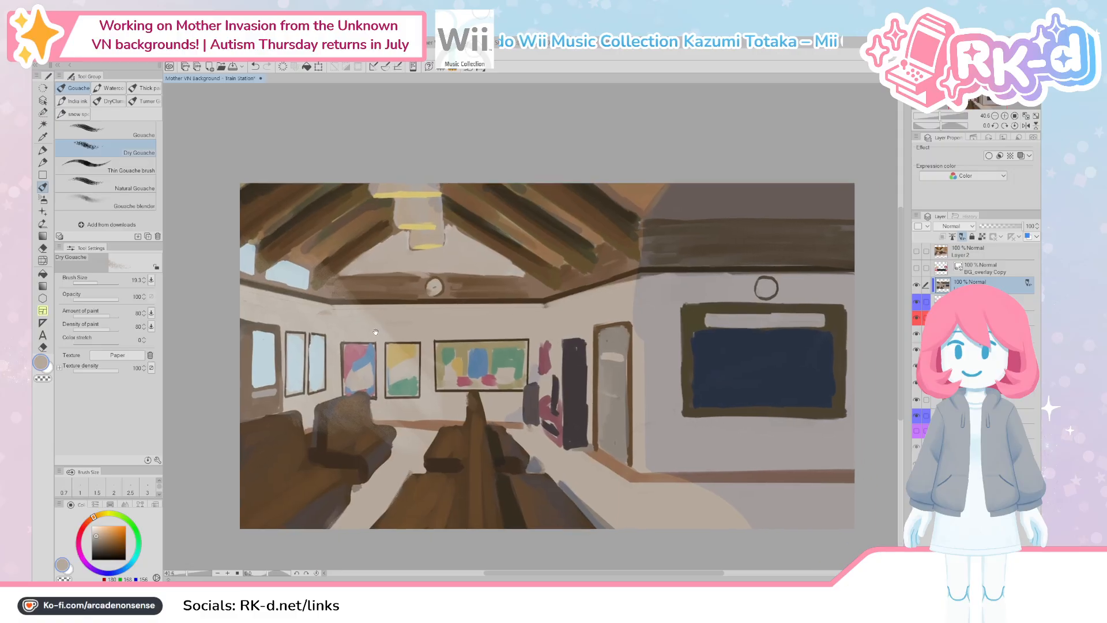
left_click(635, 321, "ctrl+shift")
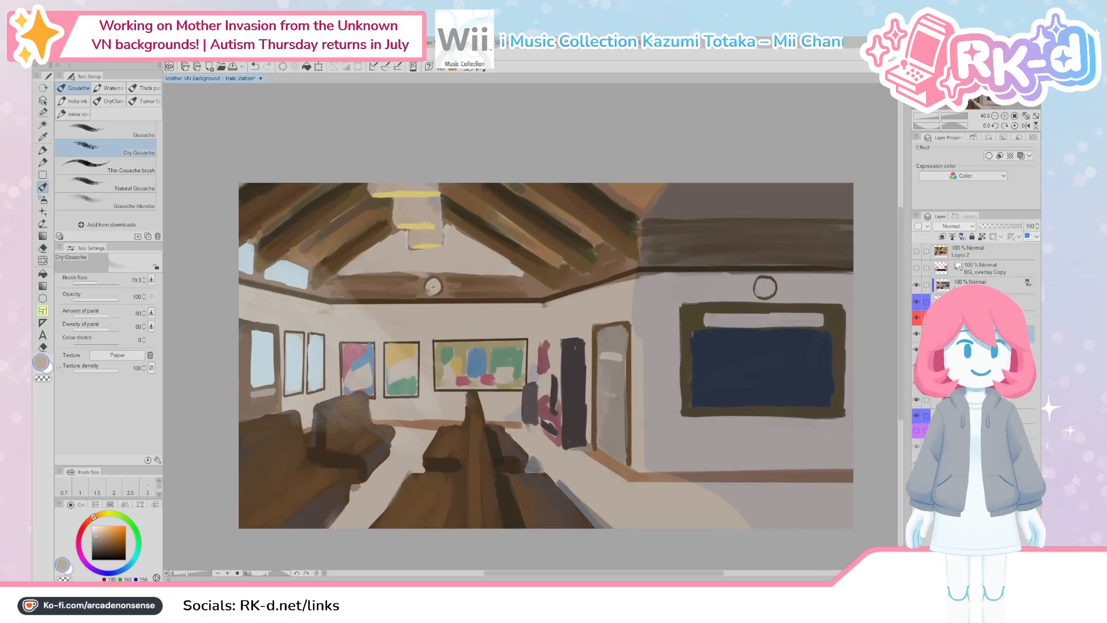
left_click(917, 301)
left_click(917, 285)
left_click_drag(987, 285, 986, 306)
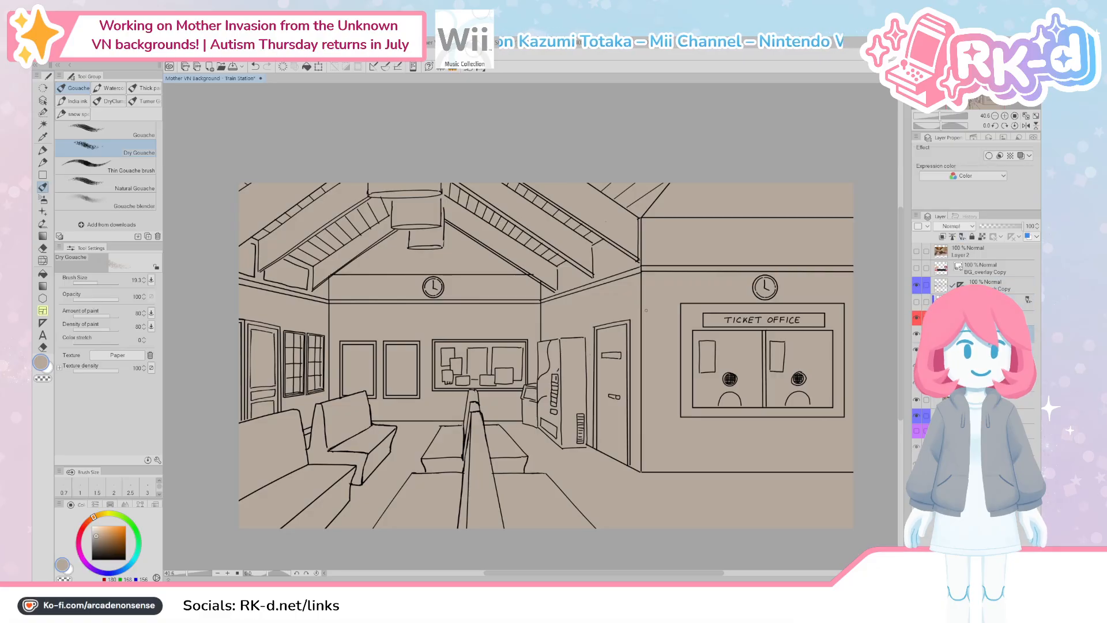
scroll(643, 314, "up", 1)
left_click(916, 302)
left_click(917, 302)
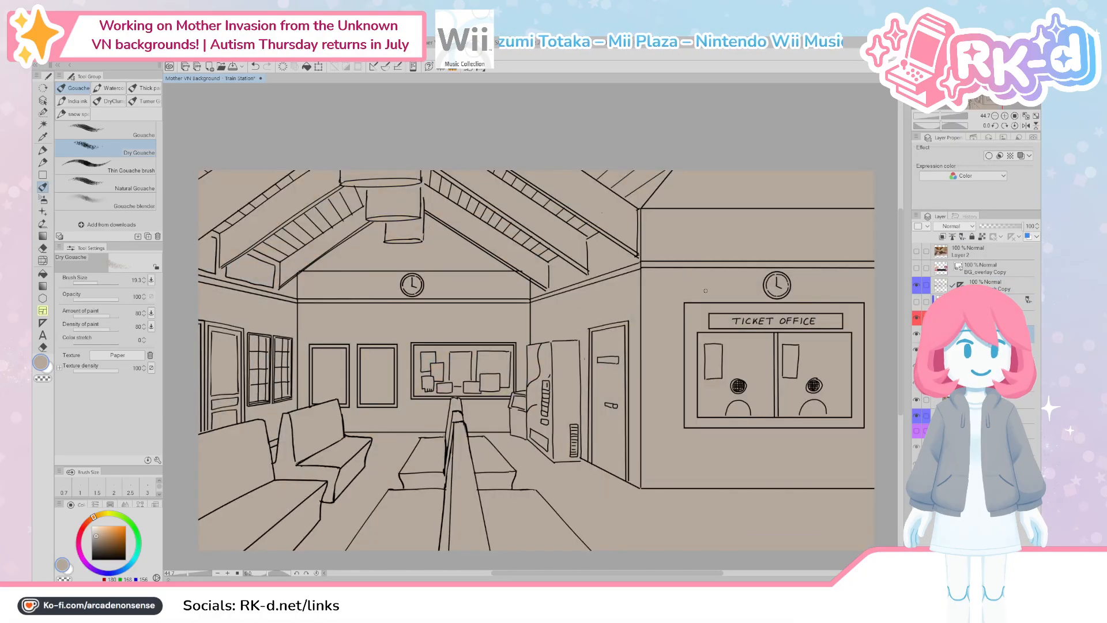
Step: Choose the Gouache brush and sample the shaded wall grey from the colour reference, hiding the reference again
left_click(106, 166)
left_click(106, 130)
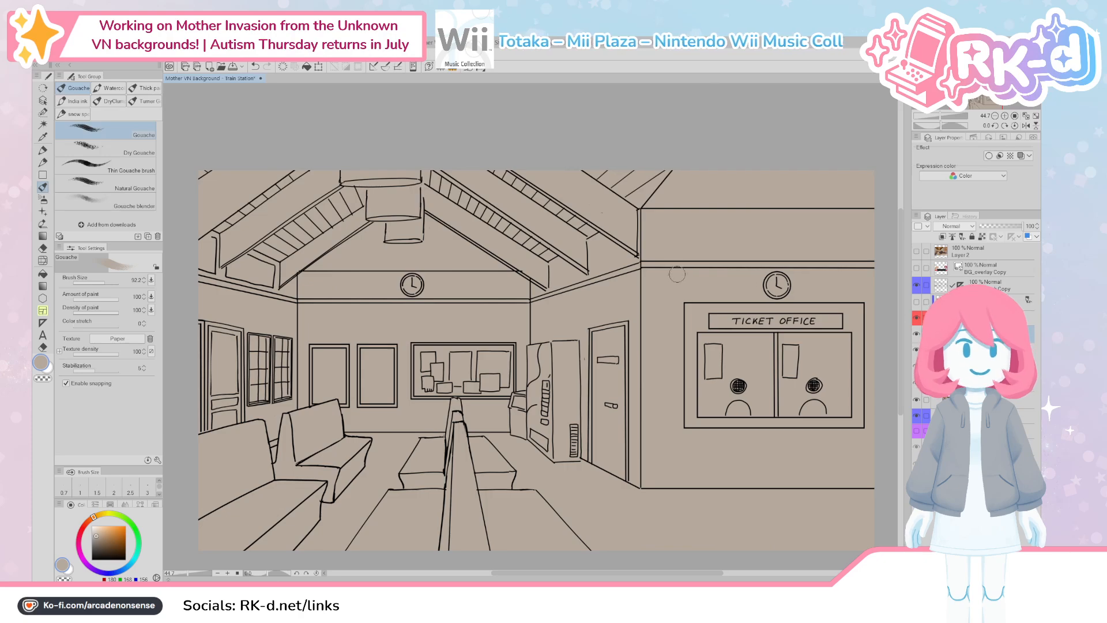
mouse_move(677, 274)
left_mouse_down()
mouse_move(620, 308)
mouse_move(628, 384)
mouse_move(611, 378)
left_mouse_up()
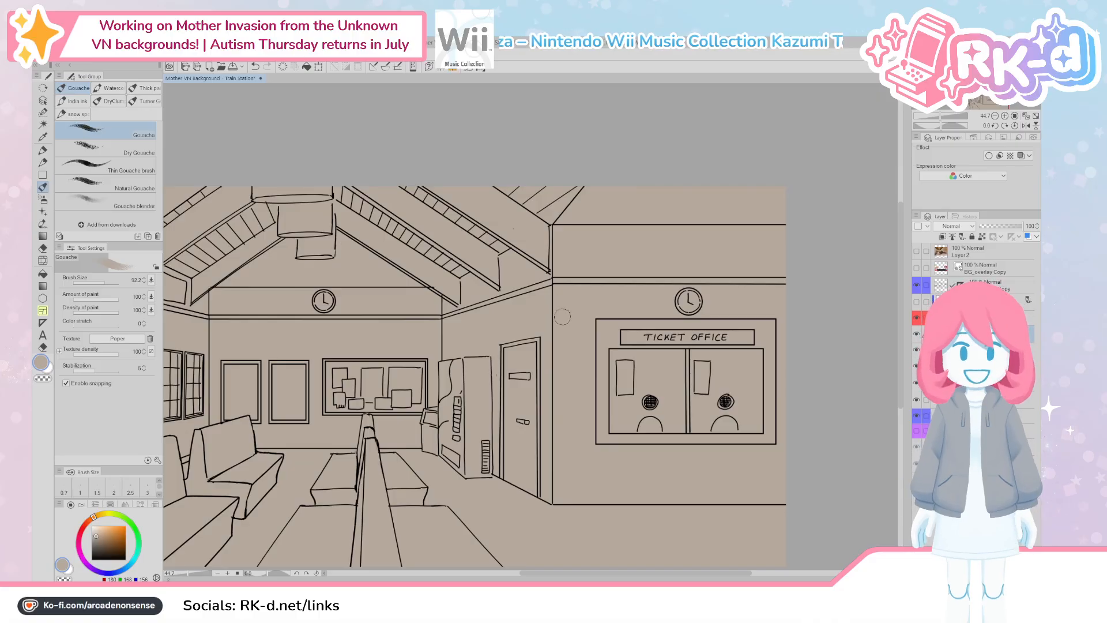
left_click(917, 302)
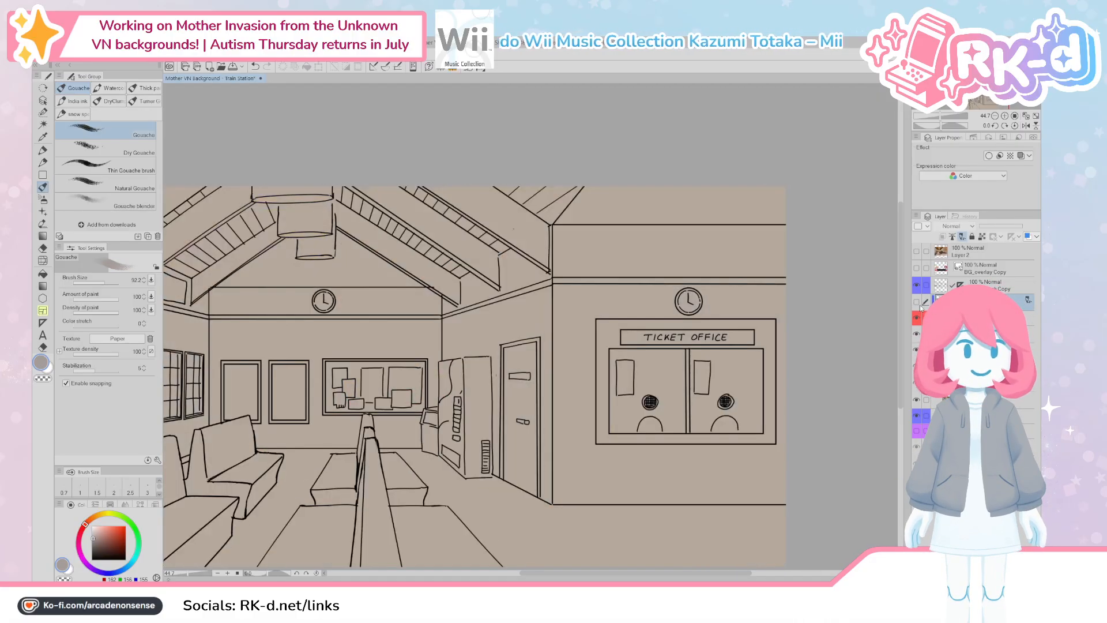
left_click(917, 302)
Step: Brush first grey shadow strokes down the wall beside the ticket office, enlarging the brush and adjusting the grey's brightness
left_click_drag(563, 300, 571, 389)
left_click(95, 541)
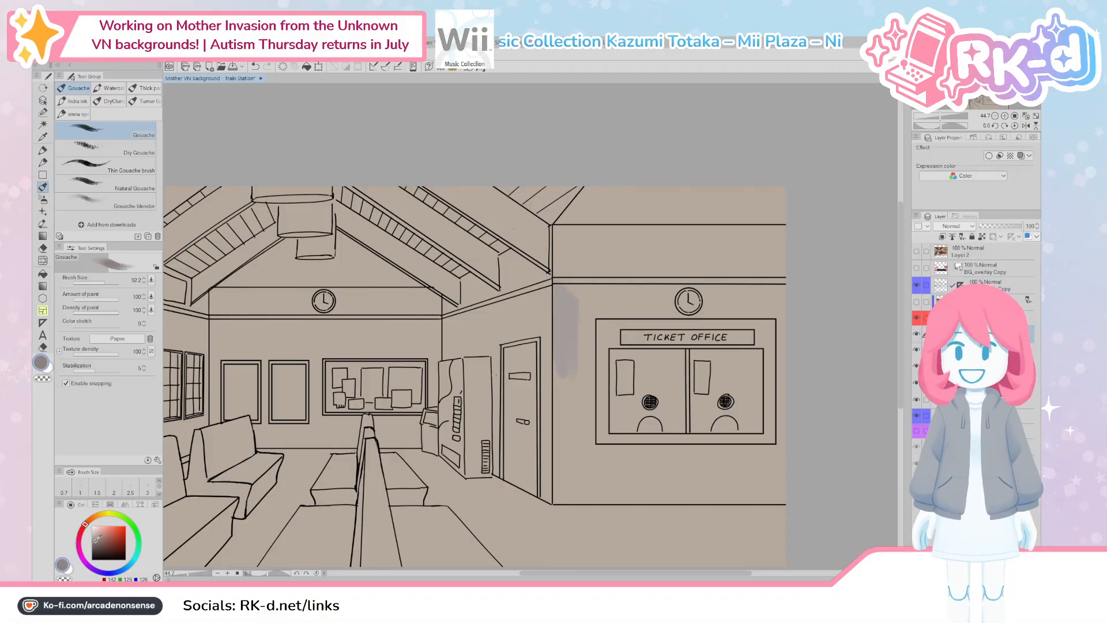
left_click_drag(566, 301, 572, 404)
key("ctrl+z")
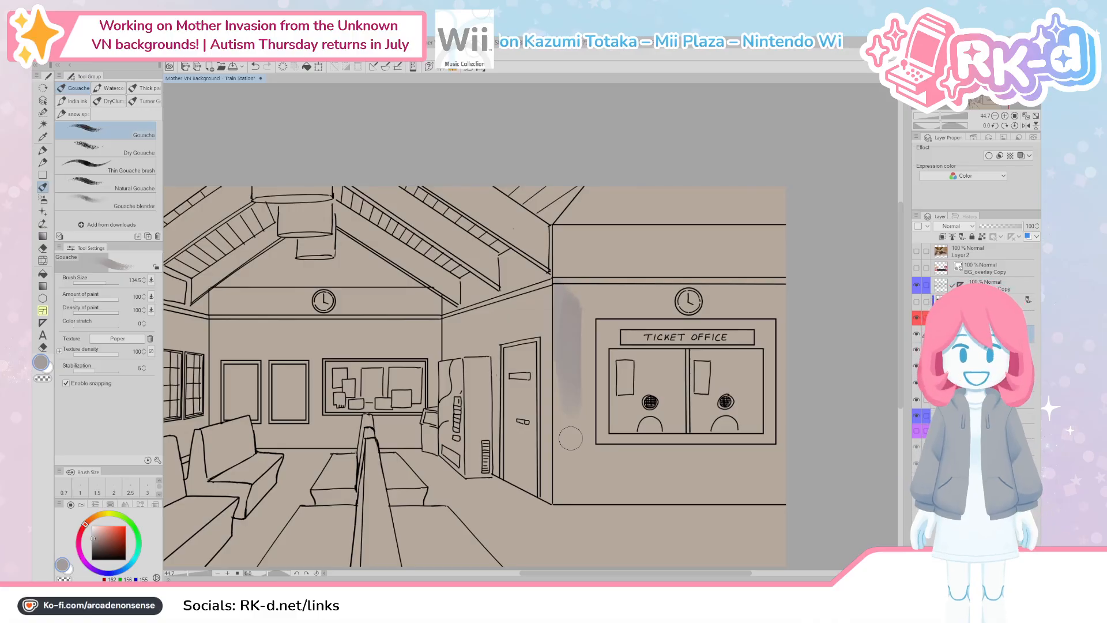
left_click(95, 537)
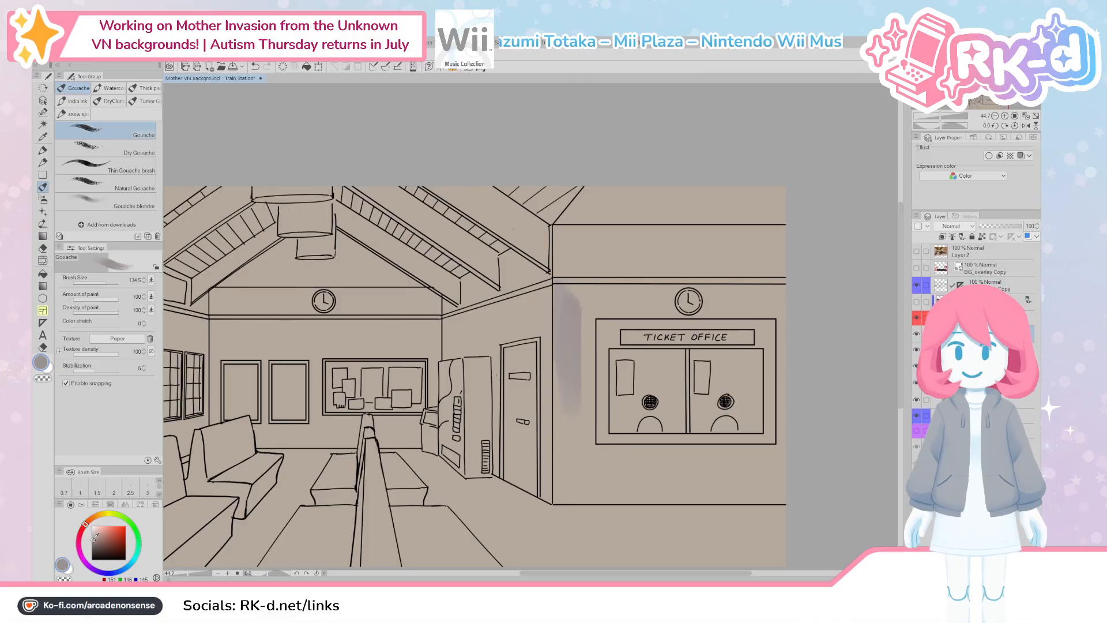
Step: Paint the whole ticket-office wall around the window frame grey down to the floor line, using a smaller brush for the edges
mouse_move(568, 334)
left_mouse_down()
mouse_move(569, 404)
mouse_move(565, 300)
mouse_move(561, 309)
mouse_move(581, 297)
mouse_move(588, 404)
mouse_move(577, 312)
mouse_move(689, 303)
mouse_move(622, 291)
left_mouse_up()
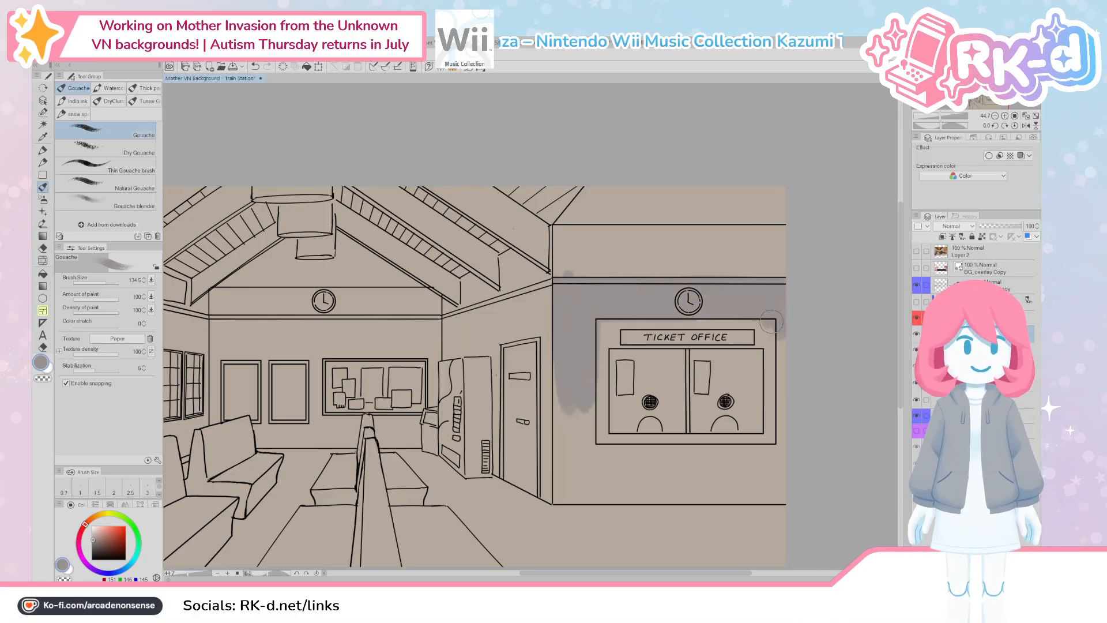
mouse_move(779, 349)
left_mouse_down()
mouse_move(780, 468)
mouse_move(771, 307)
mouse_move(773, 466)
mouse_move(786, 457)
mouse_move(692, 461)
mouse_move(809, 451)
mouse_move(629, 461)
mouse_move(760, 483)
mouse_move(631, 488)
mouse_move(834, 484)
left_mouse_up()
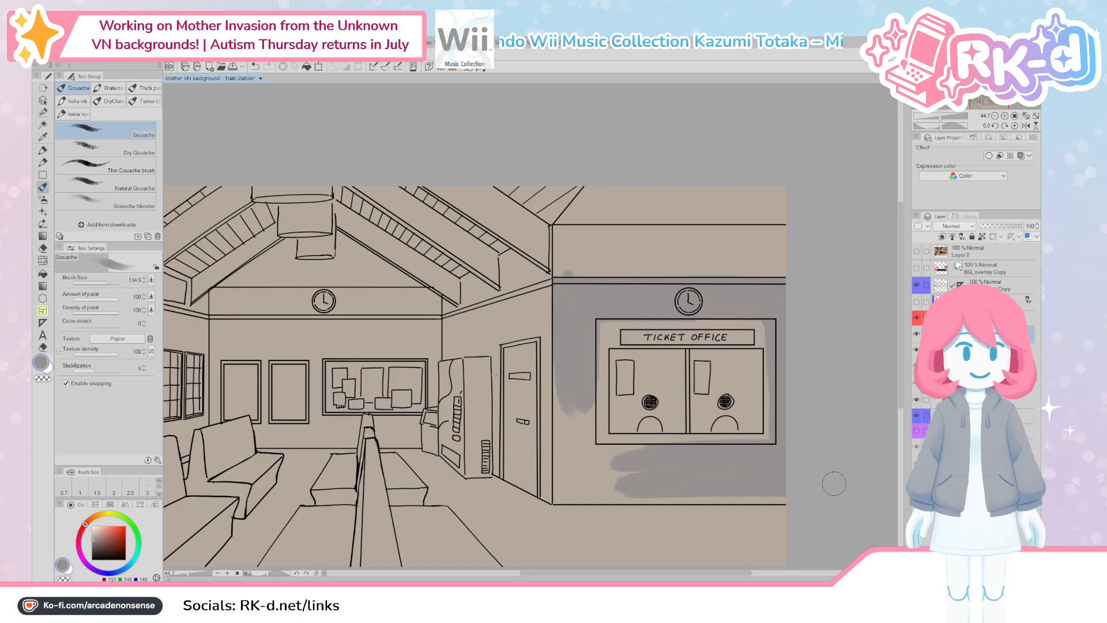
mouse_move(559, 387)
left_mouse_down()
mouse_move(562, 445)
mouse_move(559, 374)
mouse_move(559, 480)
mouse_move(586, 415)
mouse_move(572, 390)
mouse_move(572, 468)
mouse_move(615, 465)
mouse_move(602, 473)
mouse_move(598, 449)
left_mouse_up()
key("bracketleft")
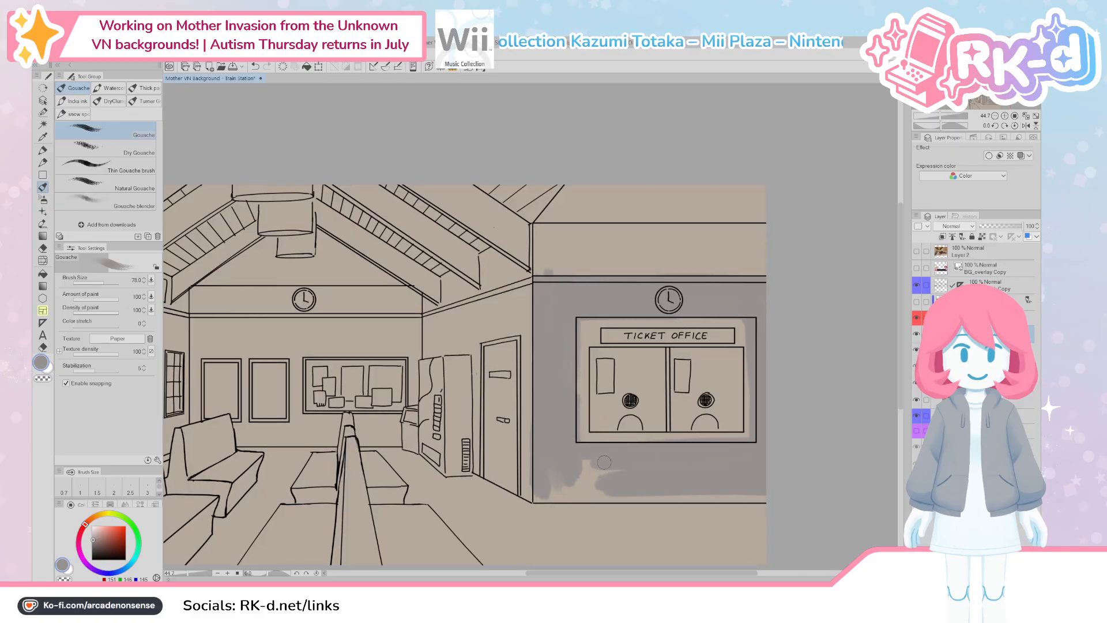
left_click_drag(607, 495, 623, 488)
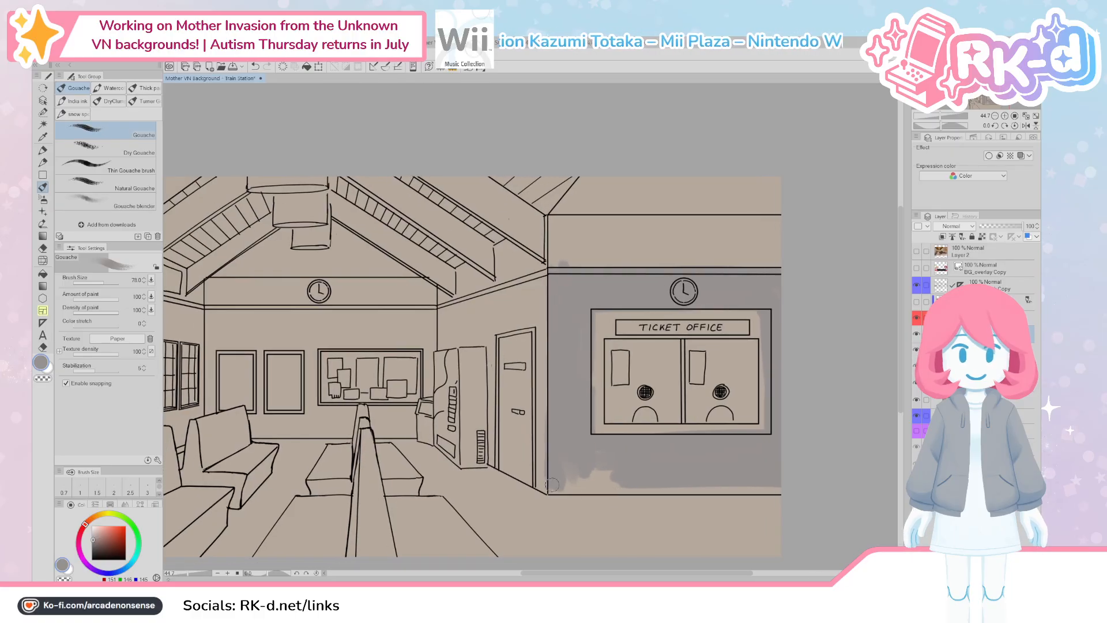
left_click_drag(552, 484, 778, 491)
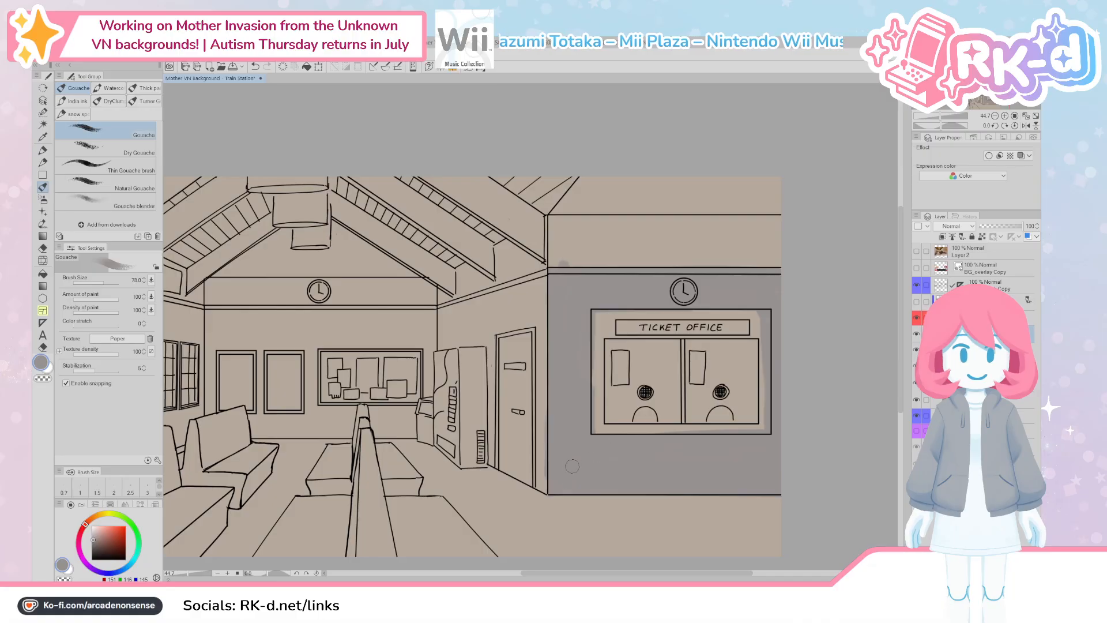
Step: Touch up the grey on the wall below and around the ticket-office window frame with a smaller brush
left_click_drag(572, 466, 615, 494)
left_click_drag(639, 403, 633, 481)
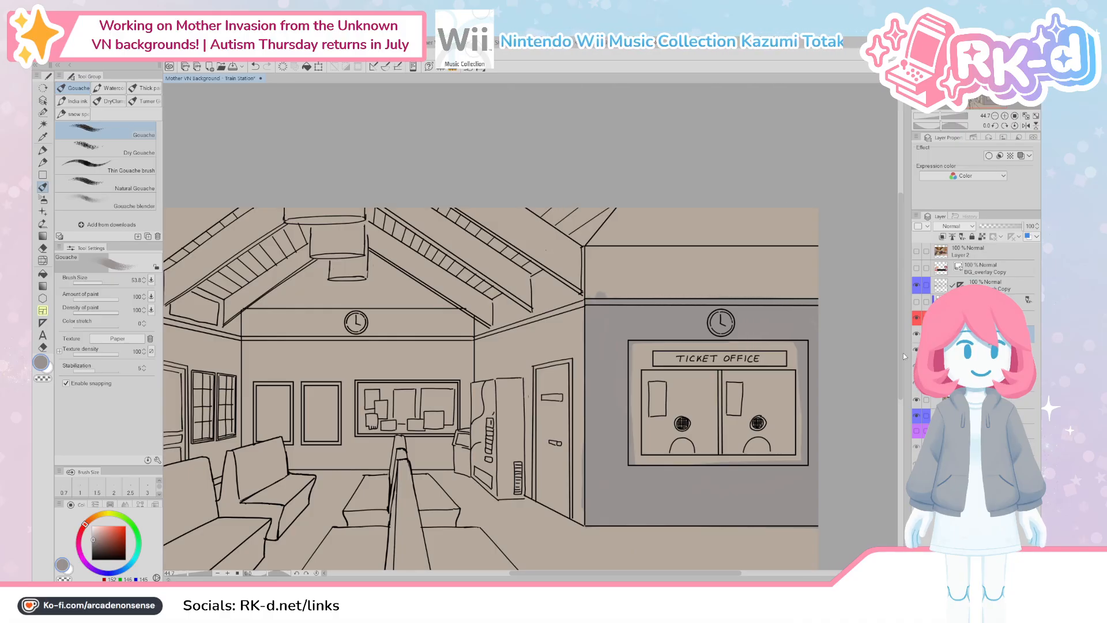
scroll(625, 326, "down", 1)
left_click_drag(625, 326, 677, 351)
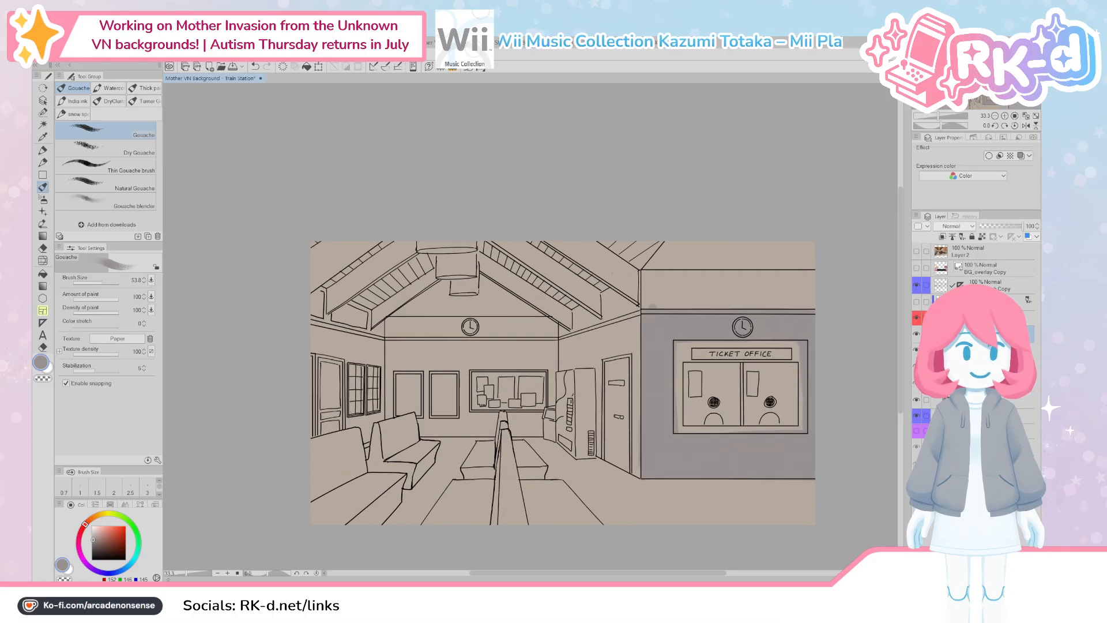
Step: Compare the painting with the colour reference, sample the beige floor colour and make the base paint layer active
left_click(918, 304)
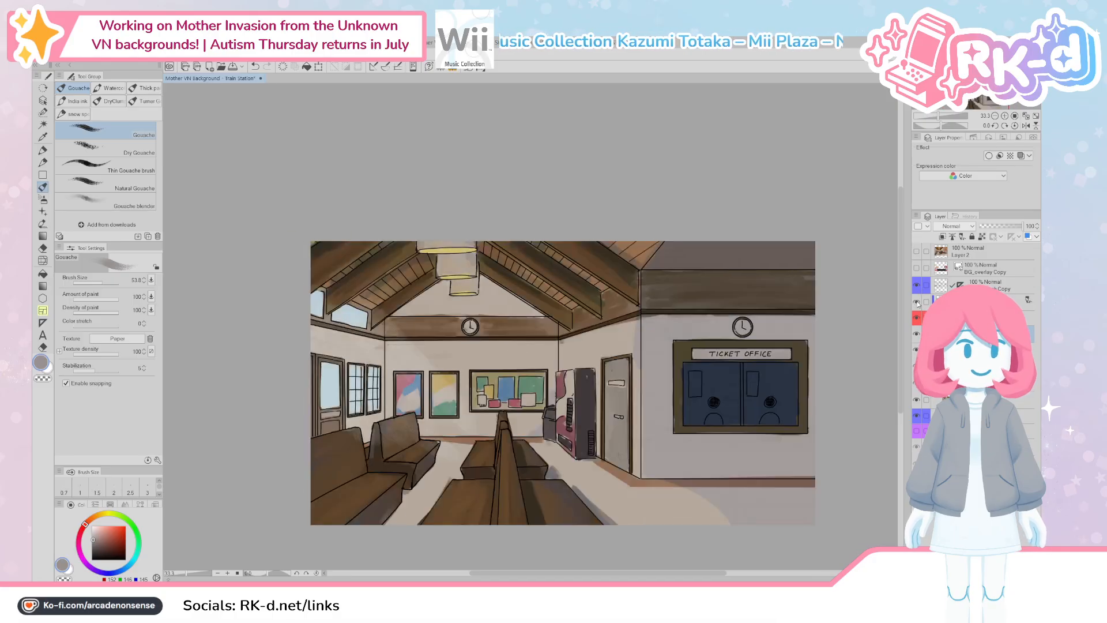
left_click(917, 303)
left_click(918, 304)
left_click(918, 304)
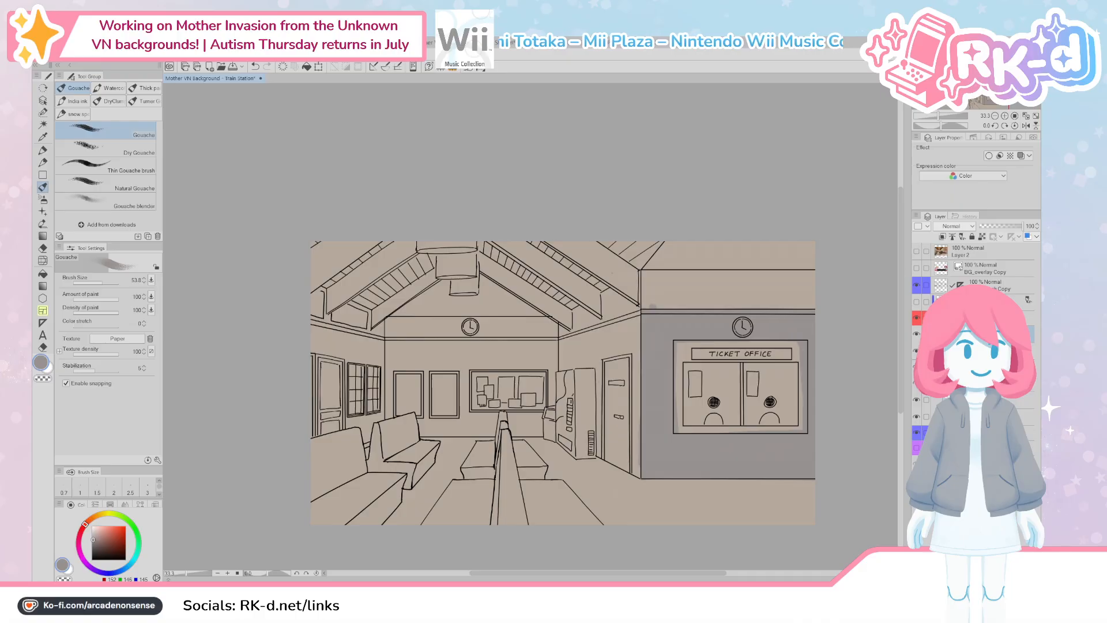
left_click(788, 499, "alt")
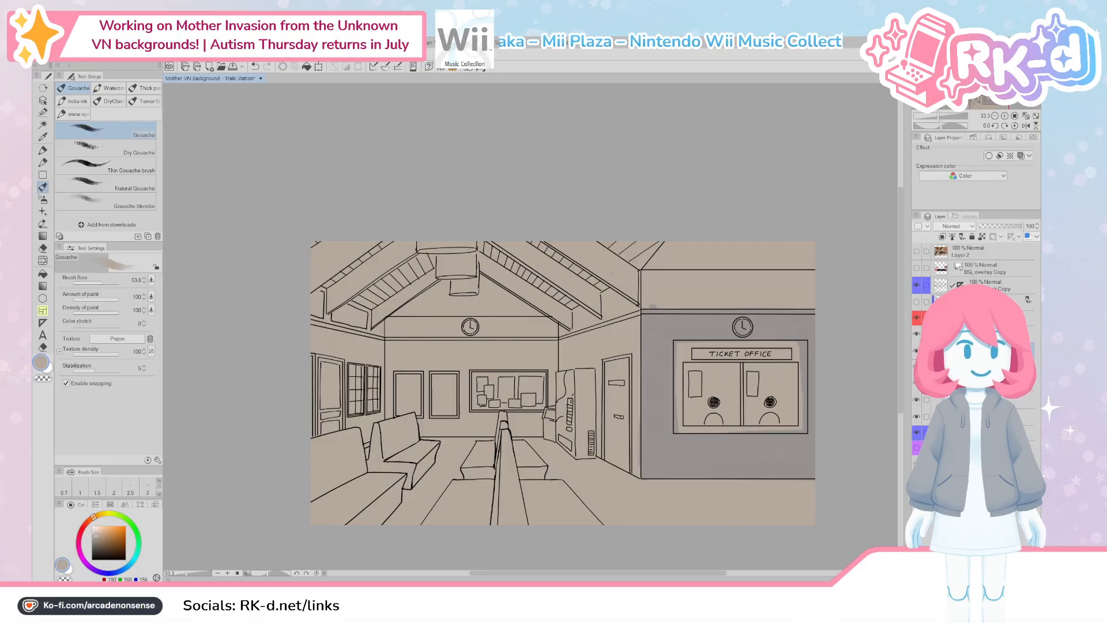
left_click(981, 334)
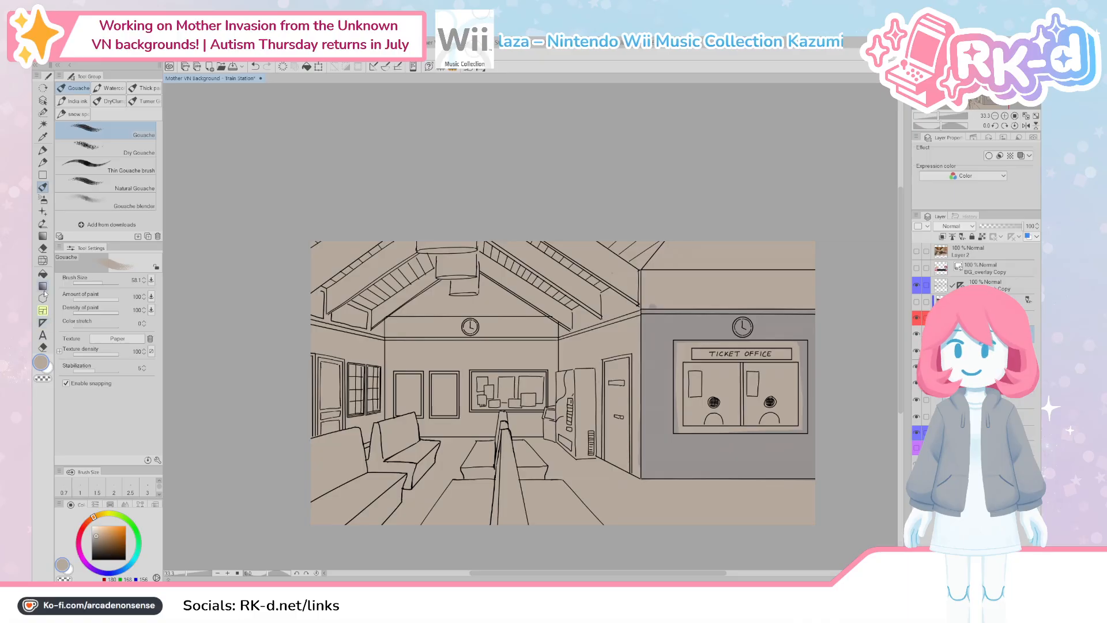
Step: Outline the whole floor area with a Polyline selection, following the bases of the walls in the displayed colour reference
left_click(43, 176)
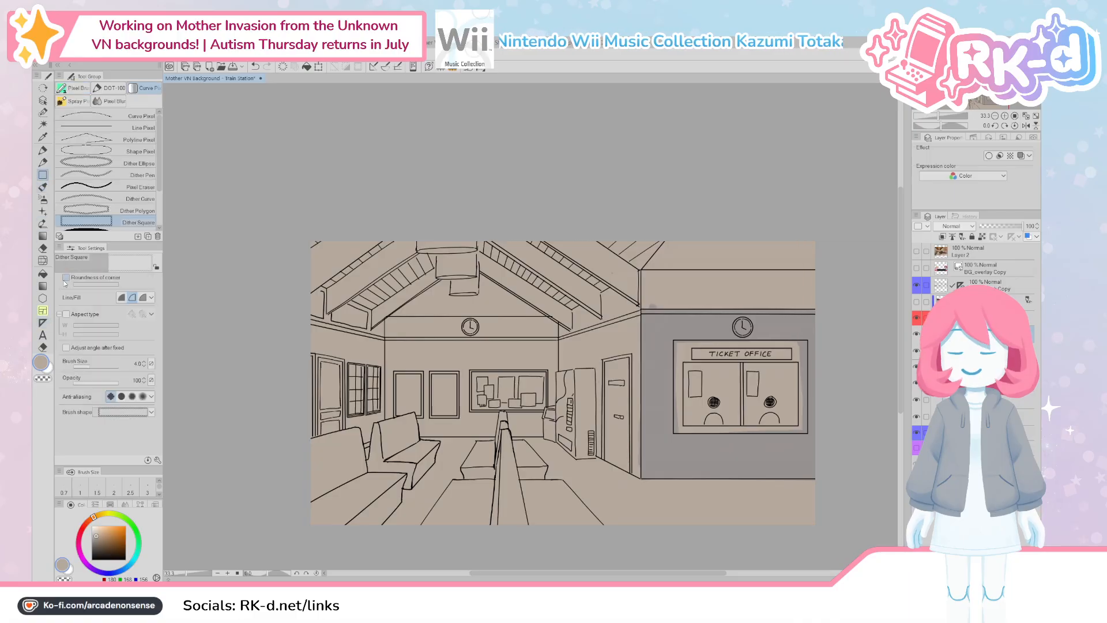
left_click(43, 150)
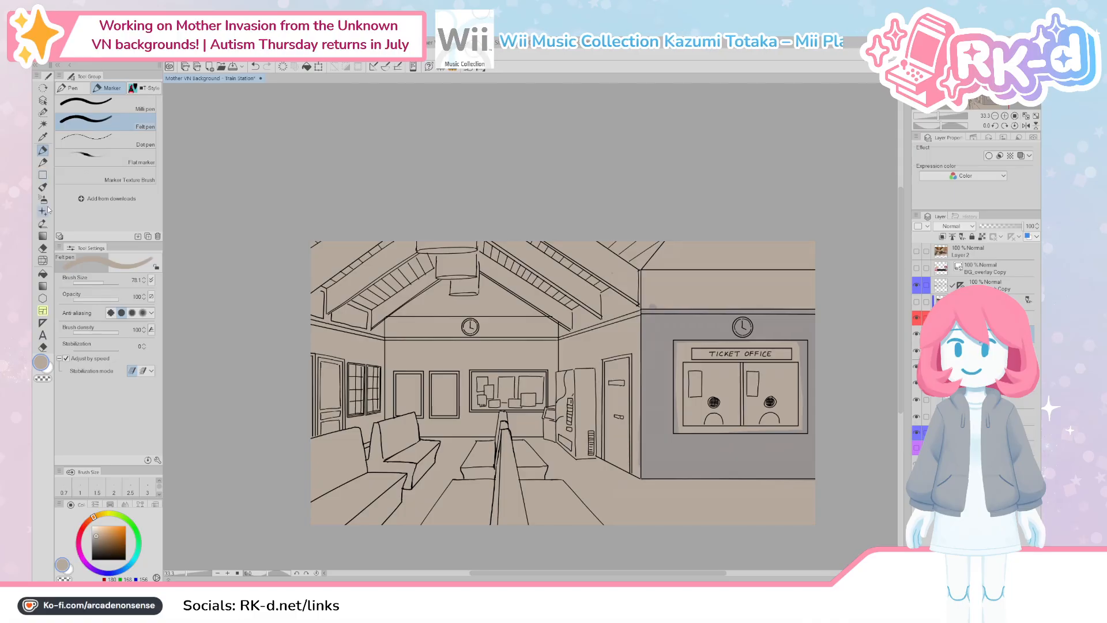
left_click(43, 273)
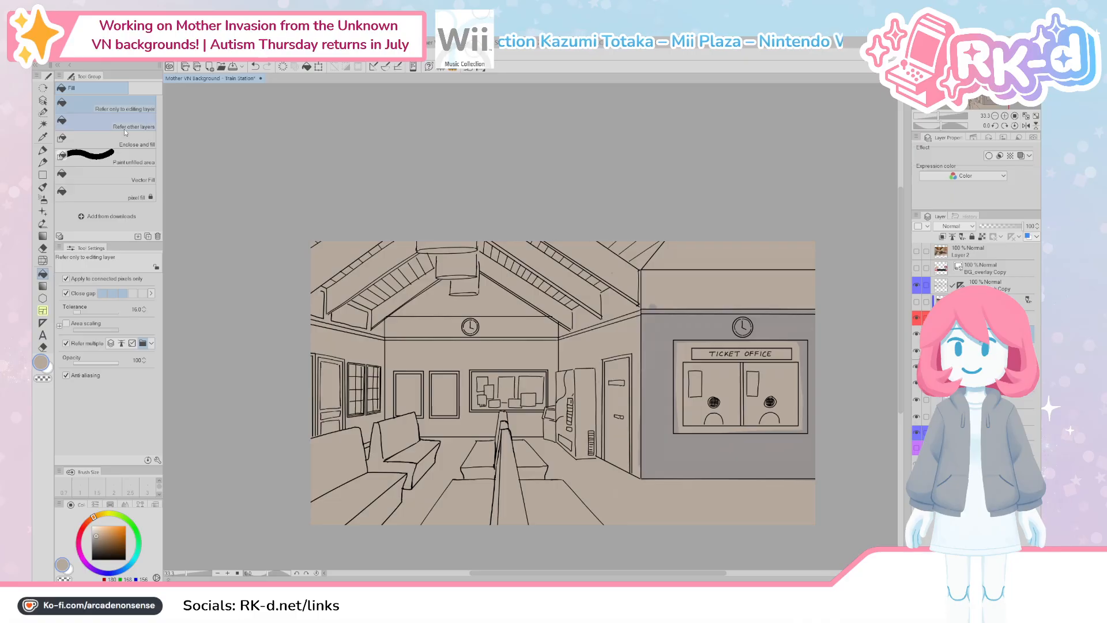
key("m")
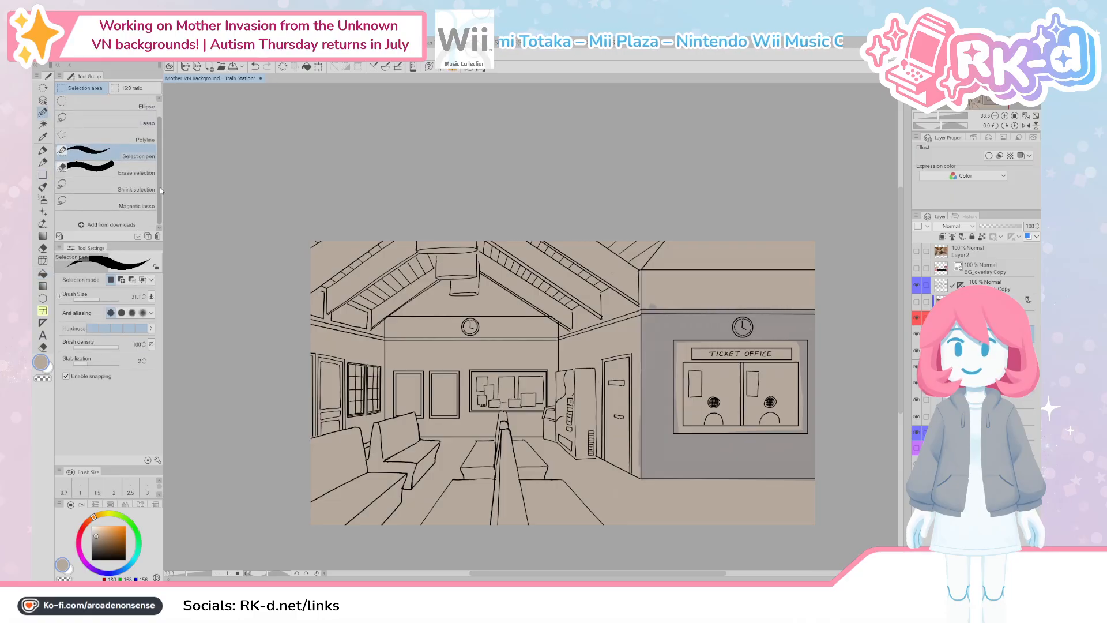
left_click(149, 158)
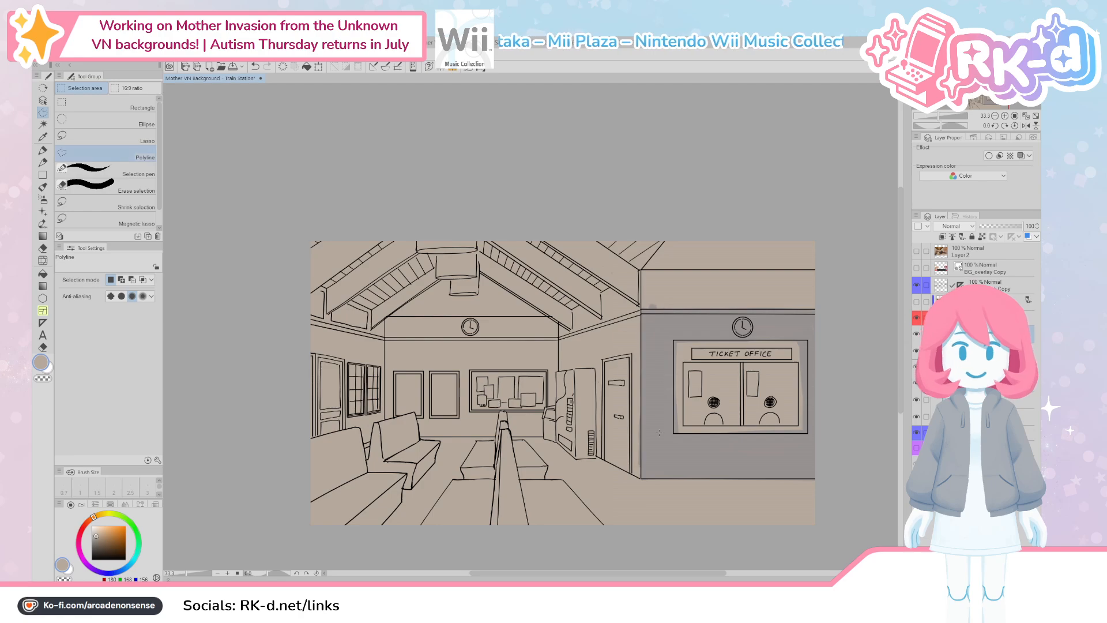
left_click(916, 301)
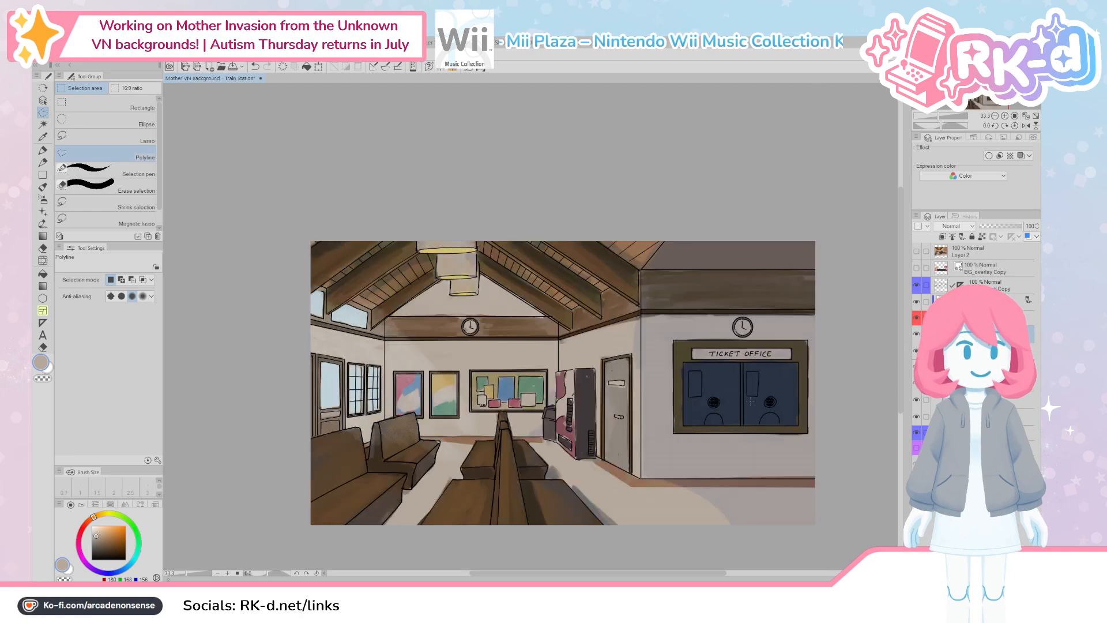
left_click(826, 477)
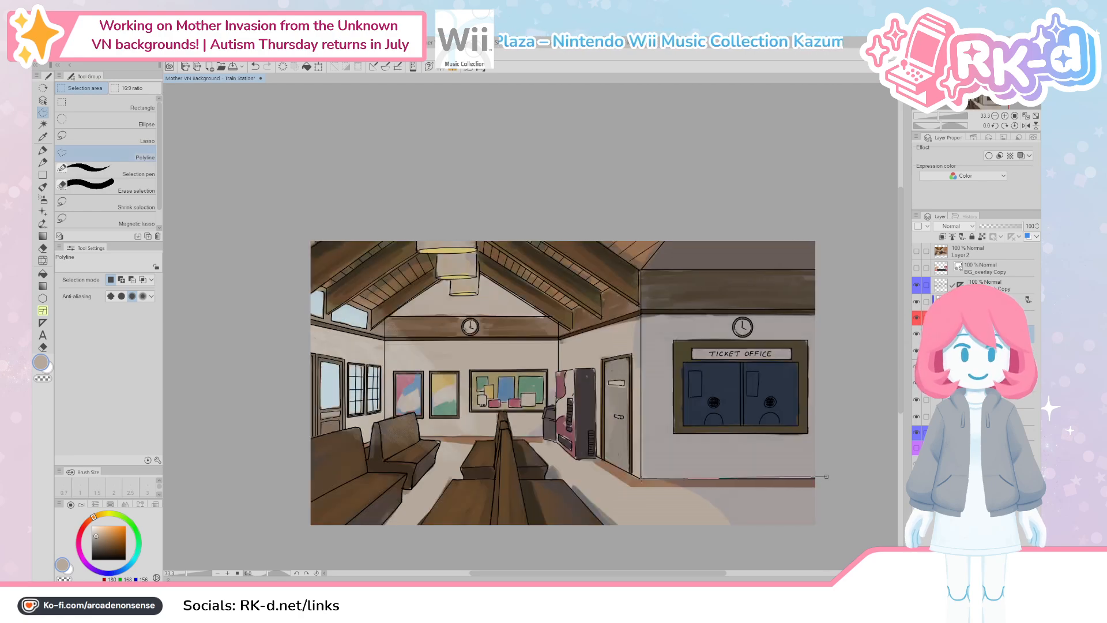
left_click(640, 478)
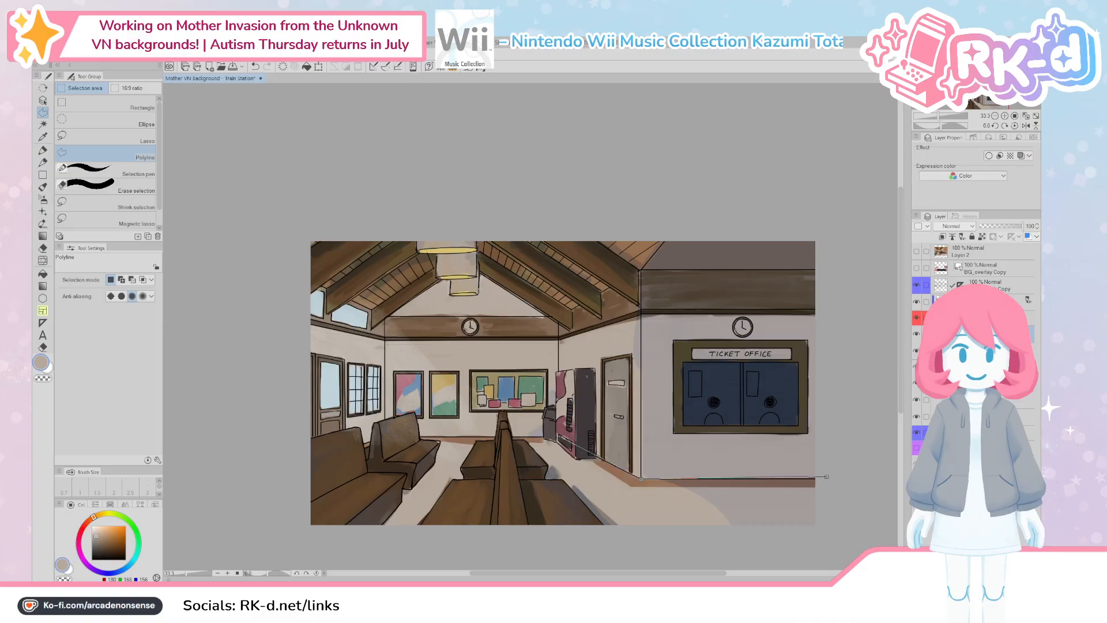
left_click(558, 436)
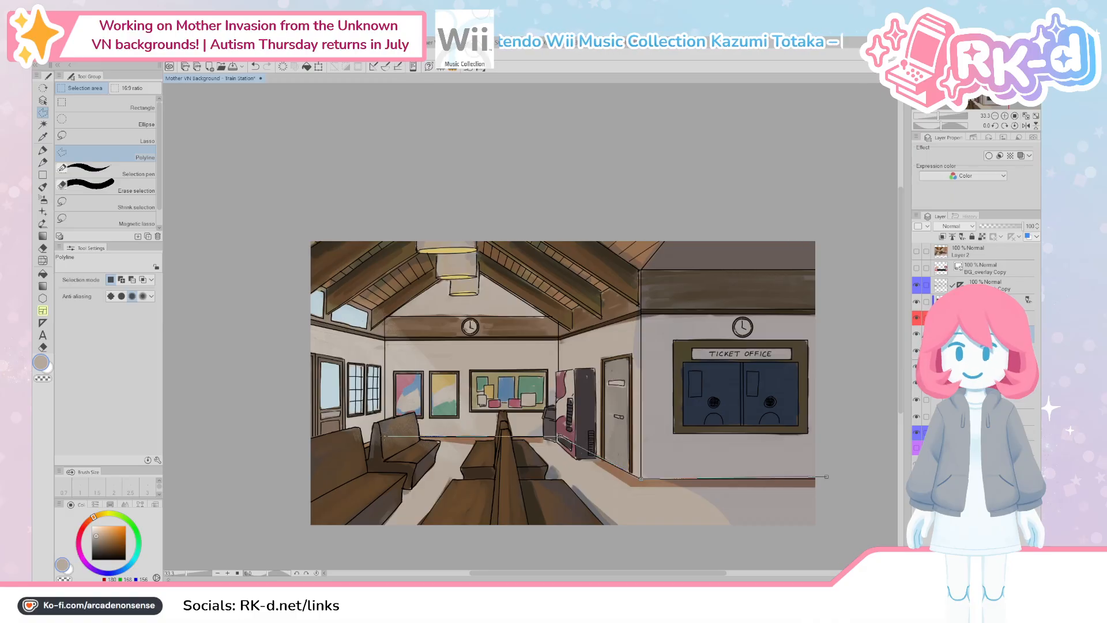
left_click(257, 479)
left_click(285, 543)
left_click(742, 550)
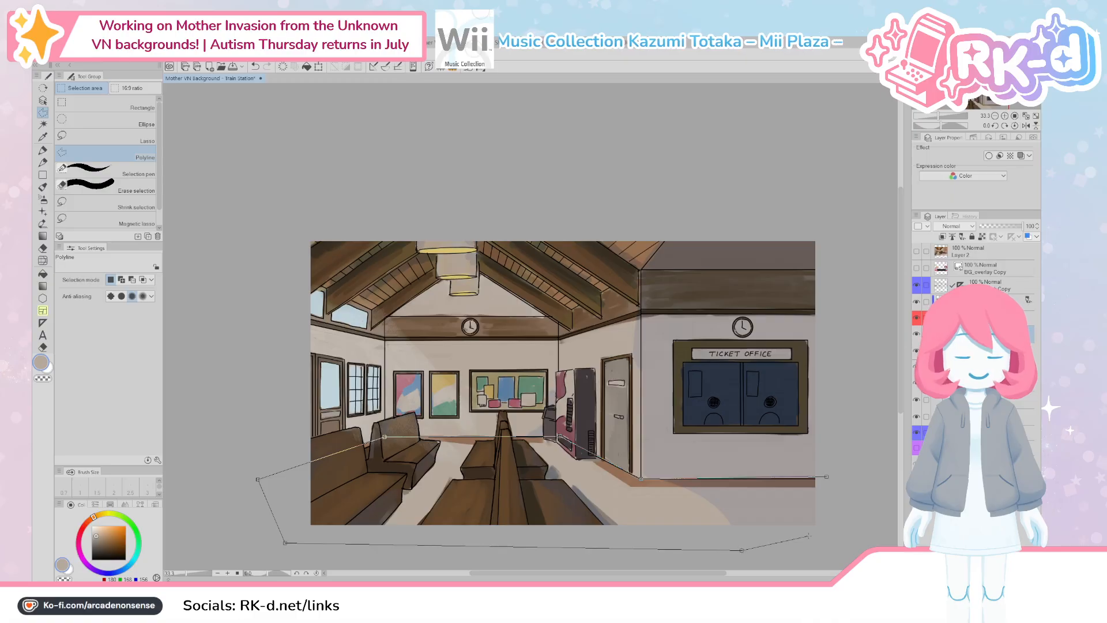
left_click(827, 476)
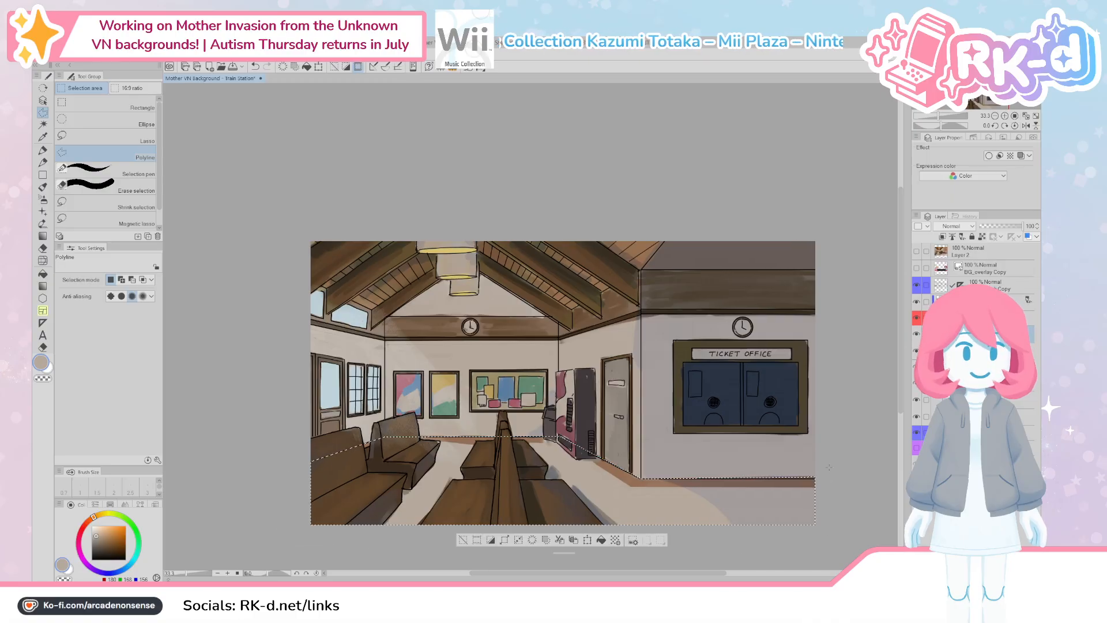
Step: Fill the selected floor area with the sampled beige and clear the selection
key("g")
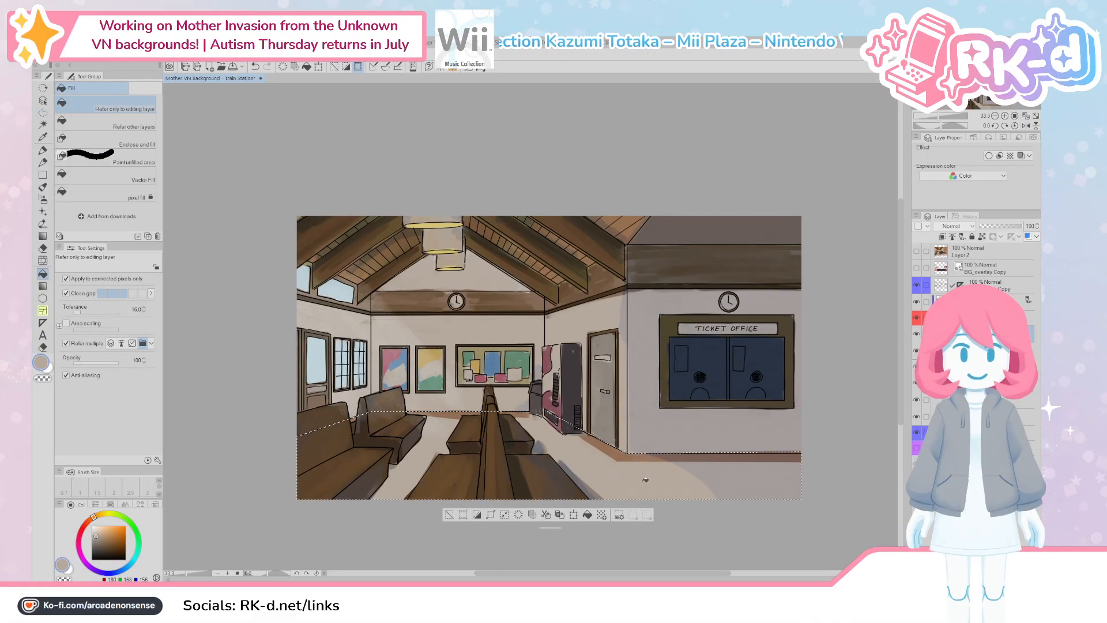
left_click_drag(701, 467, 715, 466)
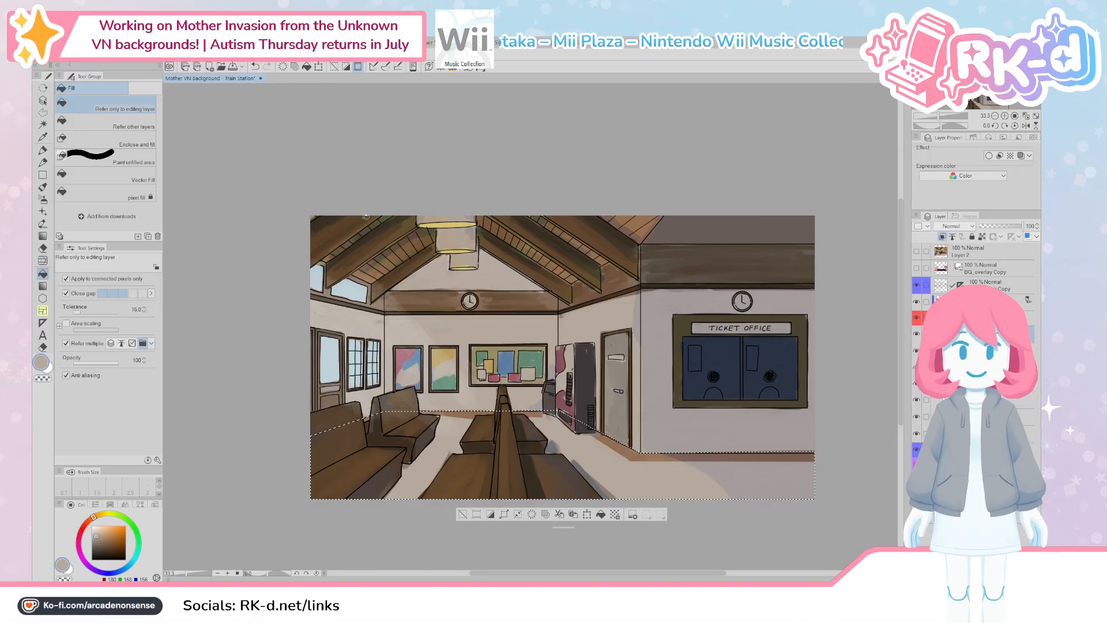
key("ctrl+d")
Step: Sample the brown floor border from the colour reference, hide the reference and paint a Gouache band along the base of the ticket-office wall
key("b")
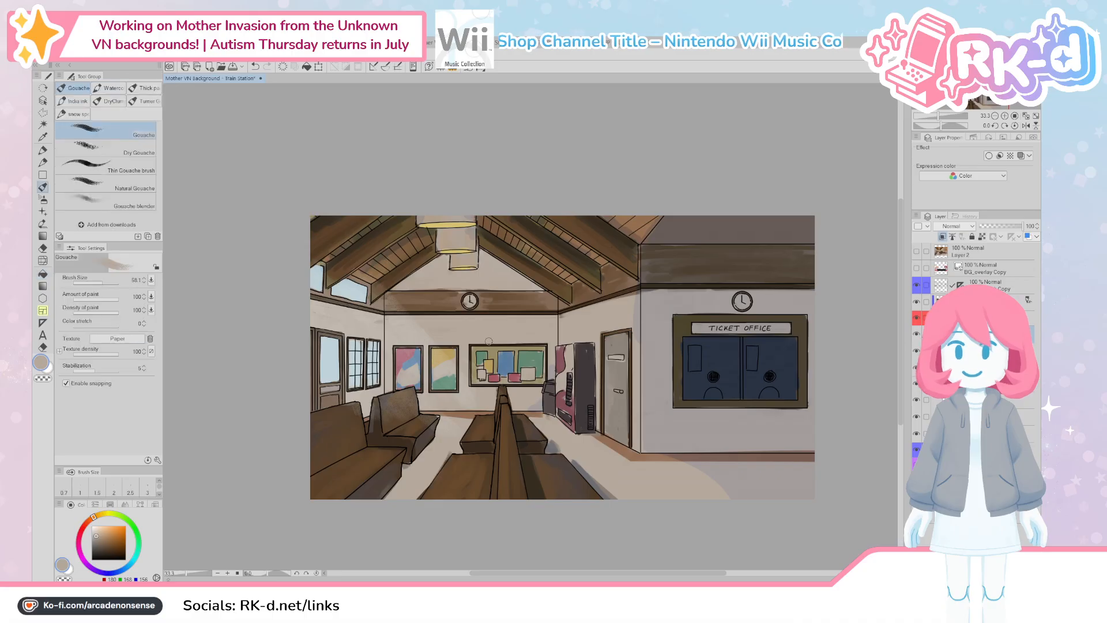
scroll(488, 341, "up", 1)
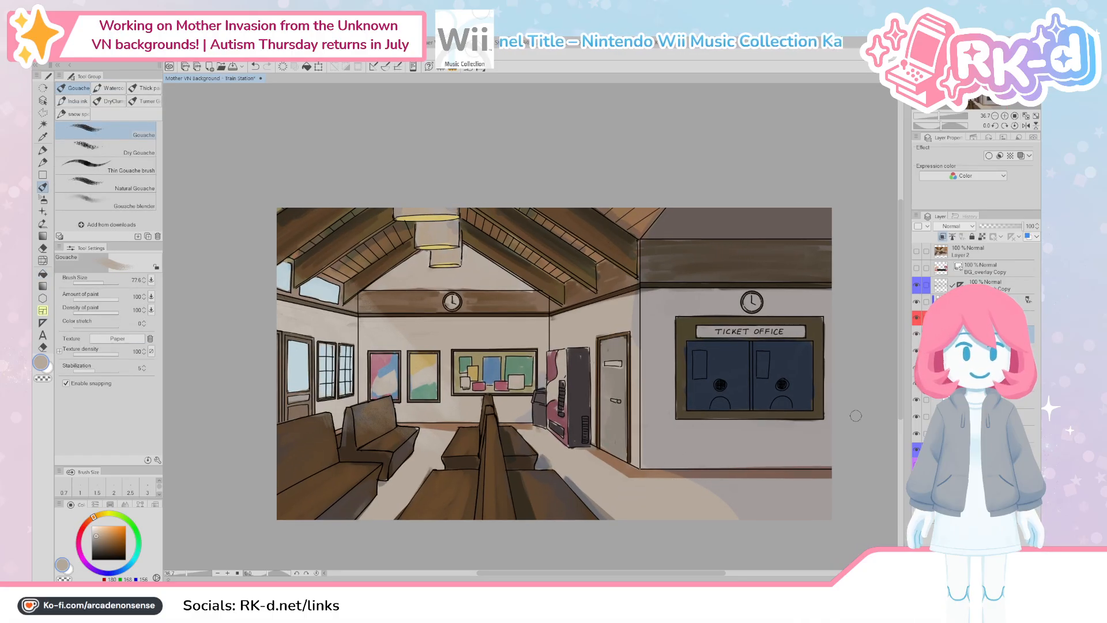
left_click(917, 302)
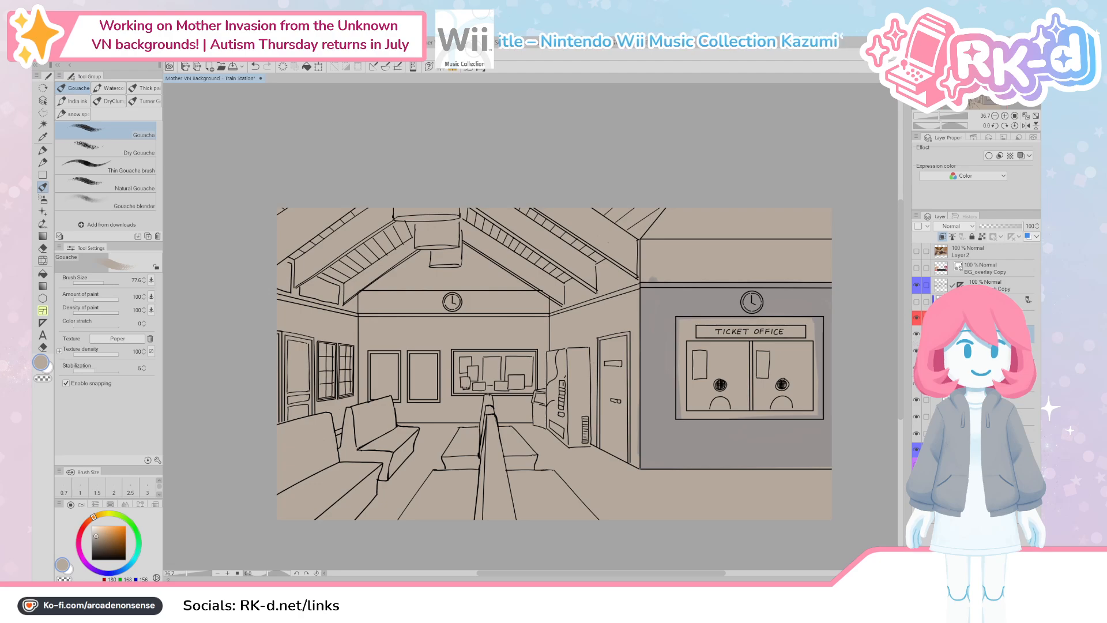
left_click(917, 301)
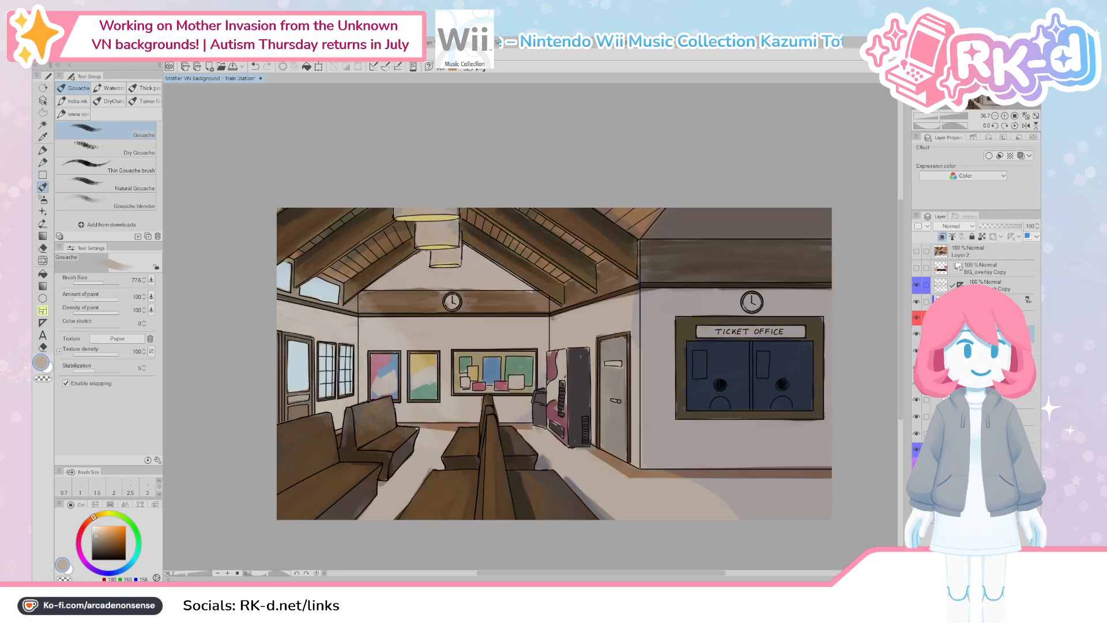
left_click(668, 473, "alt")
left_click(917, 302)
left_click(992, 333)
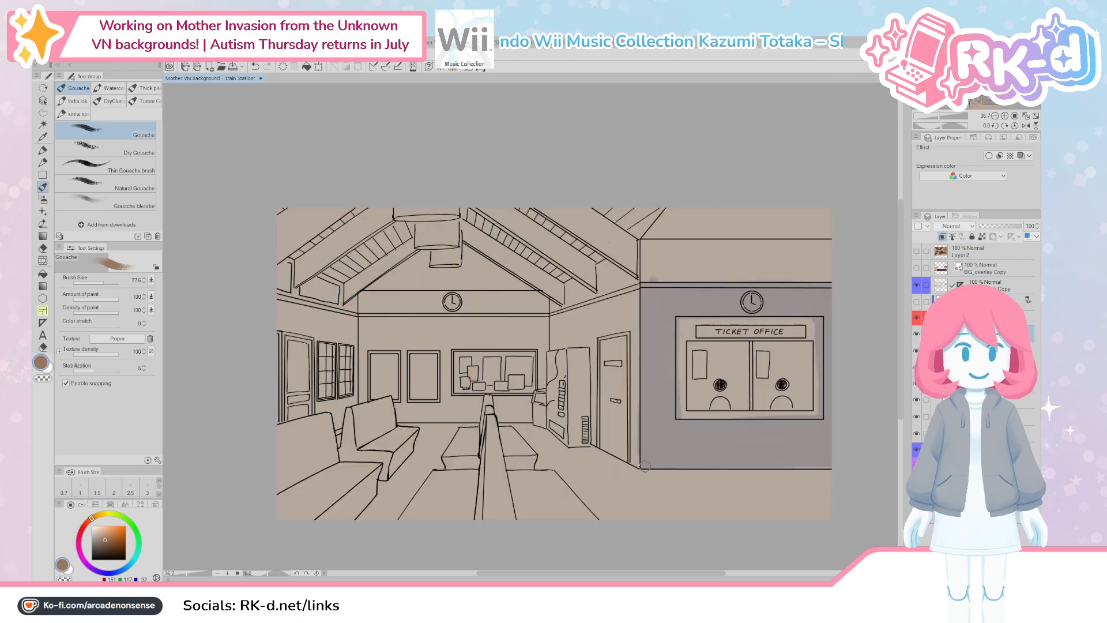
mouse_move(640, 475)
left_mouse_down()
mouse_move(855, 474)
mouse_move(635, 474)
mouse_move(776, 470)
left_mouse_up()
left_click_drag(700, 479, 699, 489)
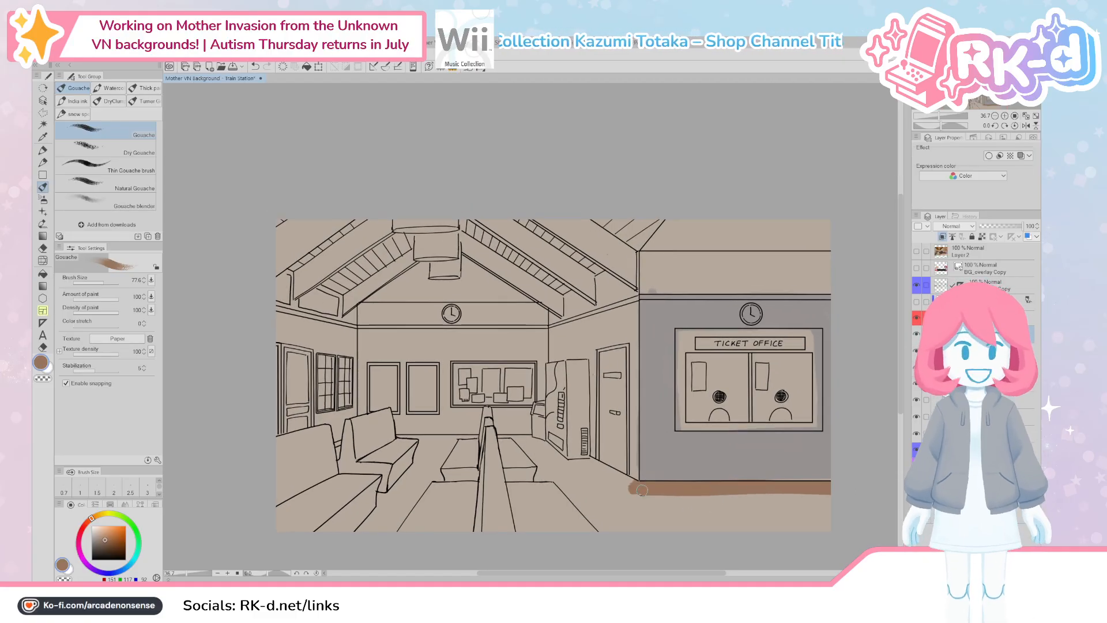
Step: Lower the colour reference layer's opacity to about a quarter as a faint overlay and make the base paint layer active again
left_click(917, 301)
left_click(917, 301)
left_click(917, 301)
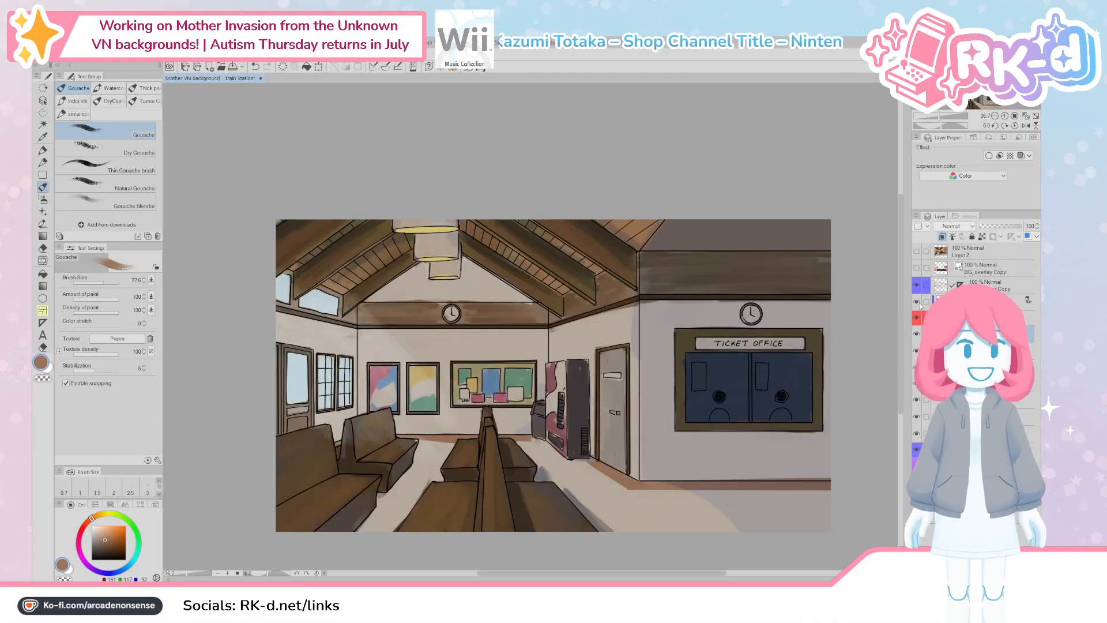
left_click(980, 301)
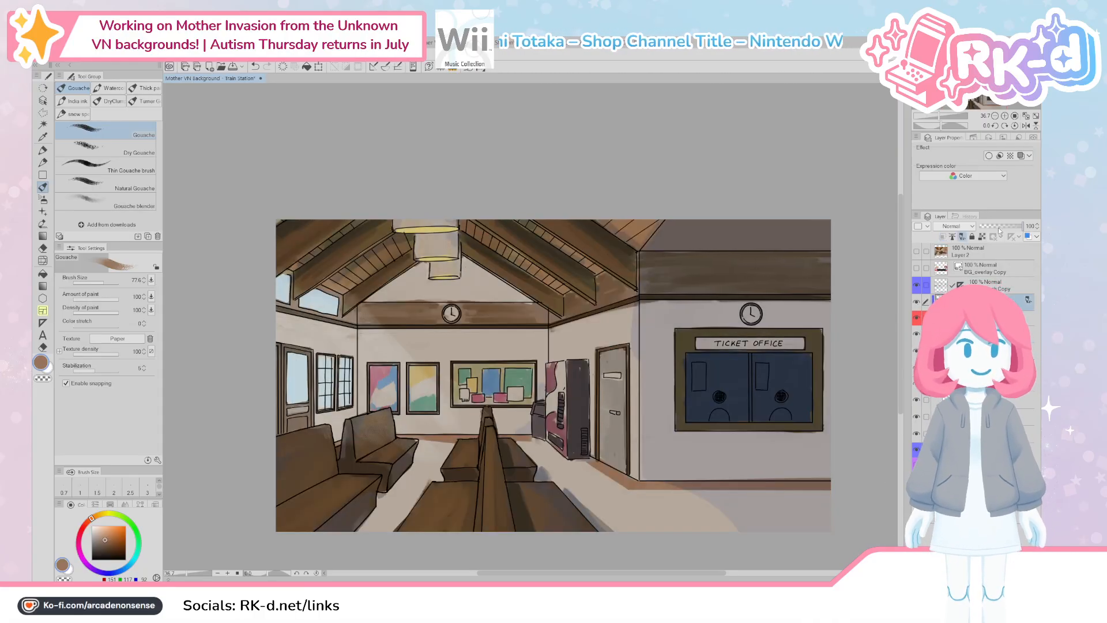
left_click_drag(1000, 228, 992, 229)
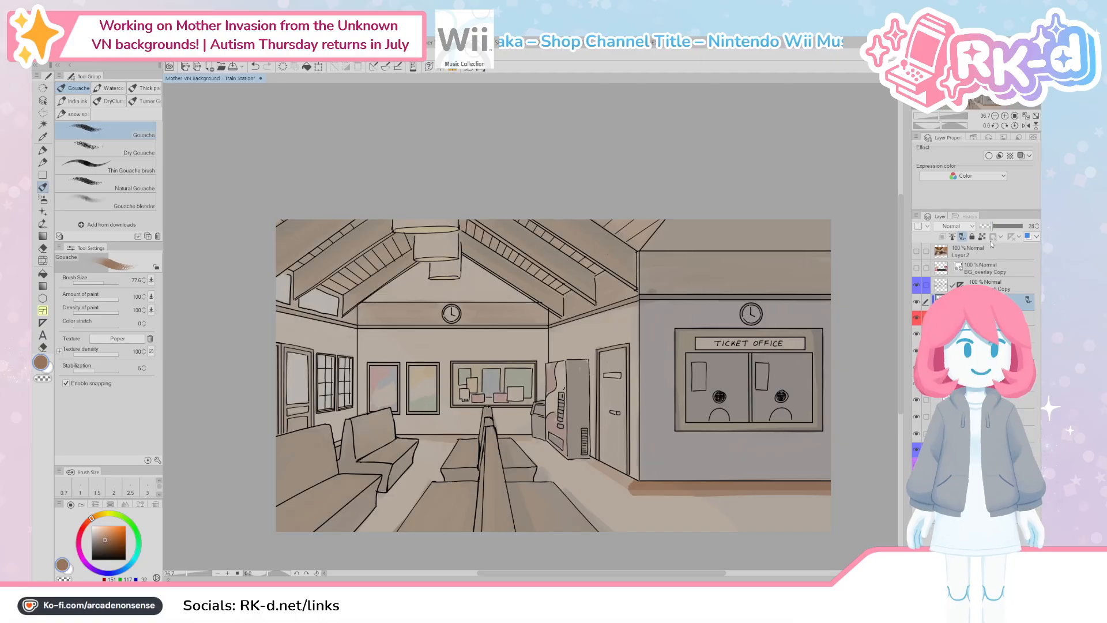
left_click(981, 317)
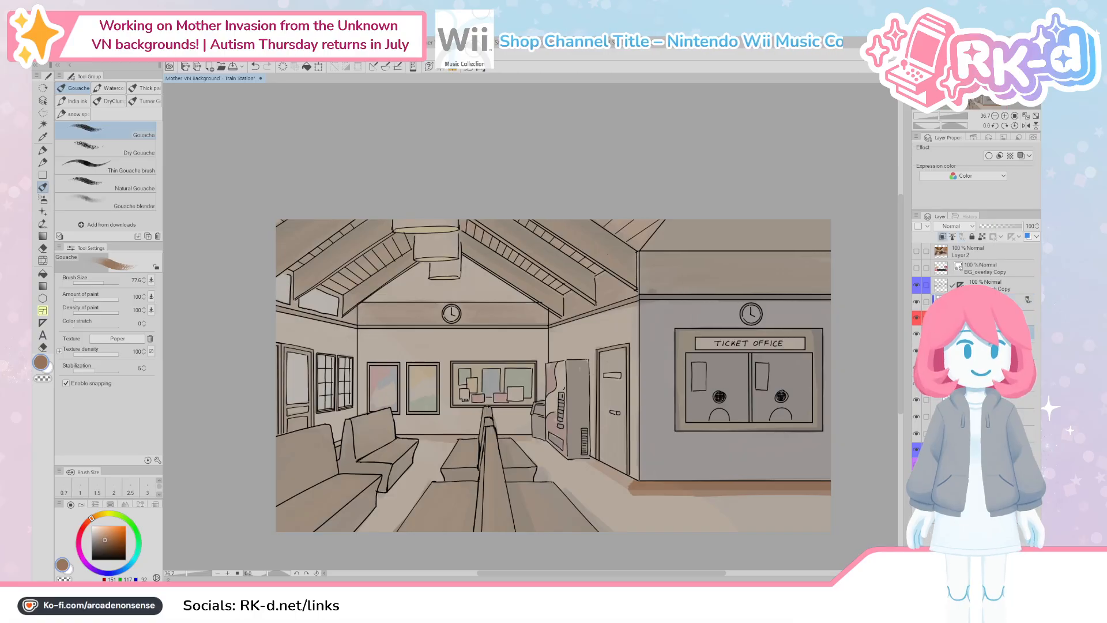
Step: Trim the lower edge of the brown floor band to a straight line with transparent colour and switch back to the brown
left_click_drag(652, 291, 645, 276)
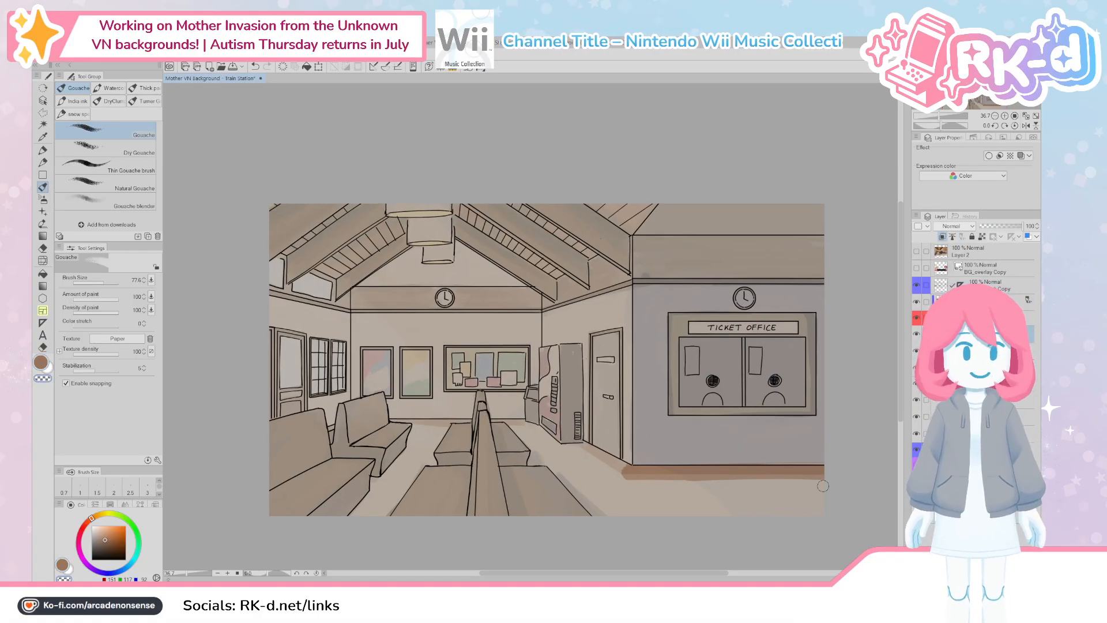
left_click_drag(843, 482, 598, 480)
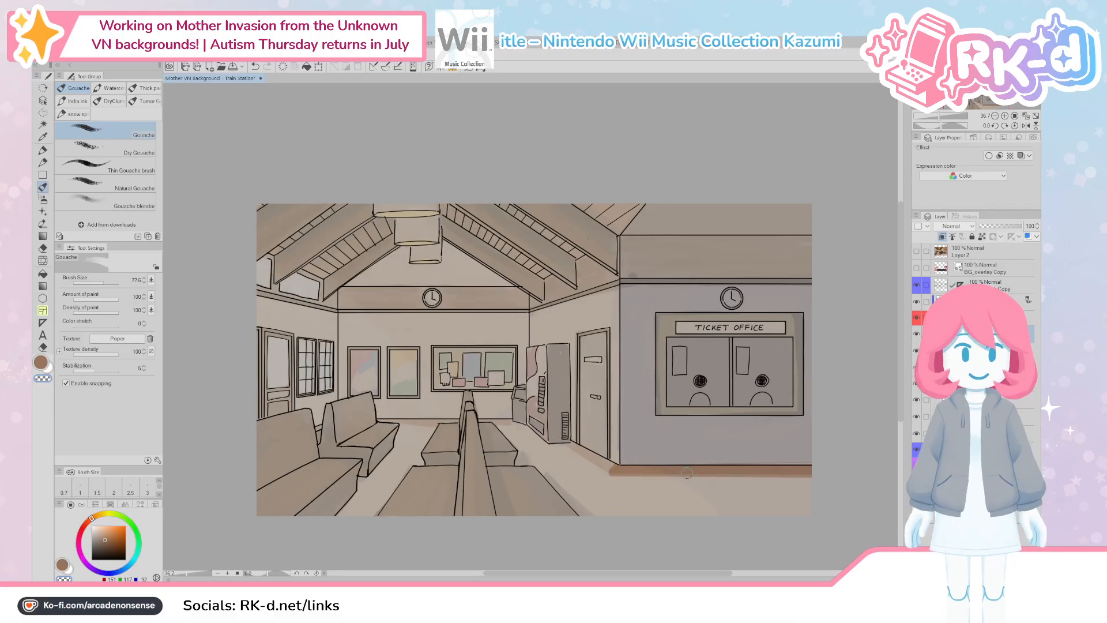
left_click(604, 478)
left_click(824, 478, "shift")
key("c")
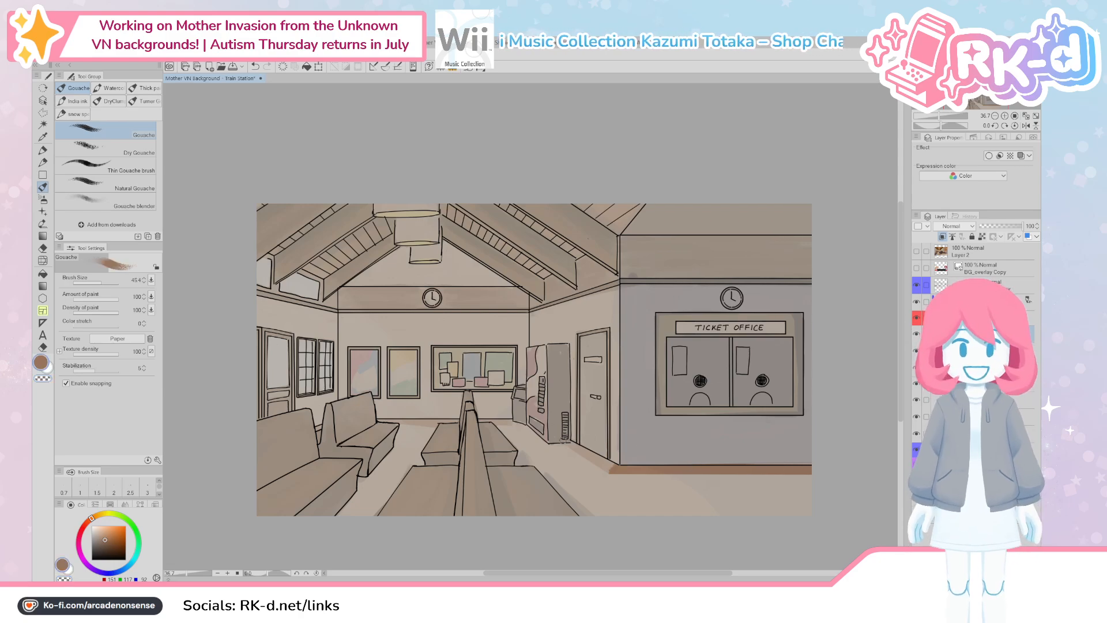
Step: Paint the brown Gouache floor band in straight strokes along the door wall, from the vending machine to the ticket-office corner
left_click(527, 420)
left_click(610, 470, "shift")
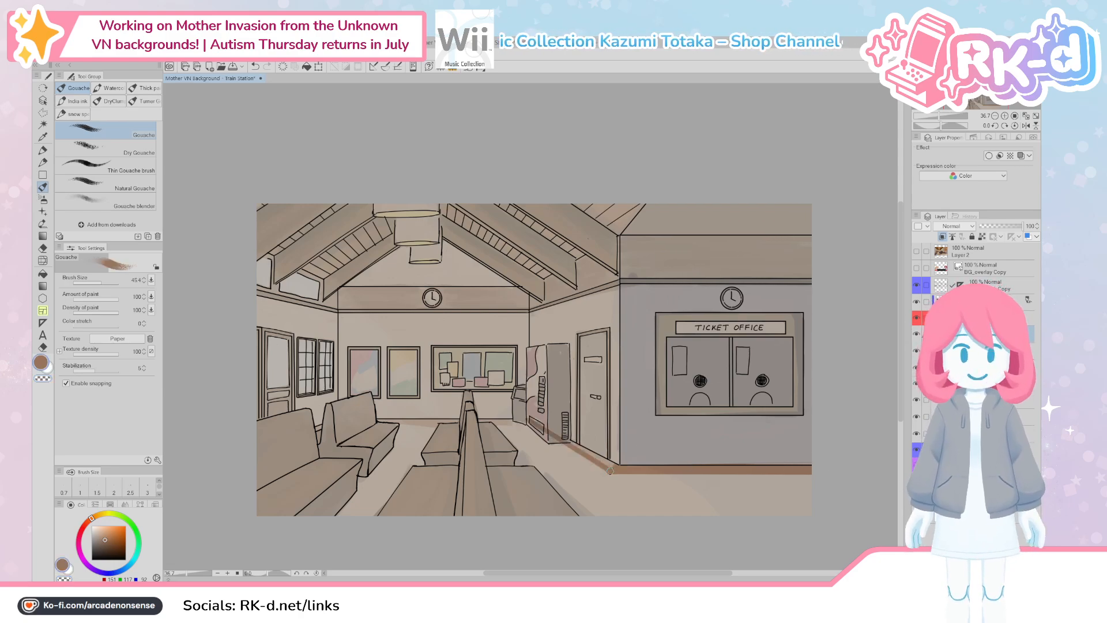
left_click(543, 421)
left_click(618, 465, "shift")
key("ctrl+z")
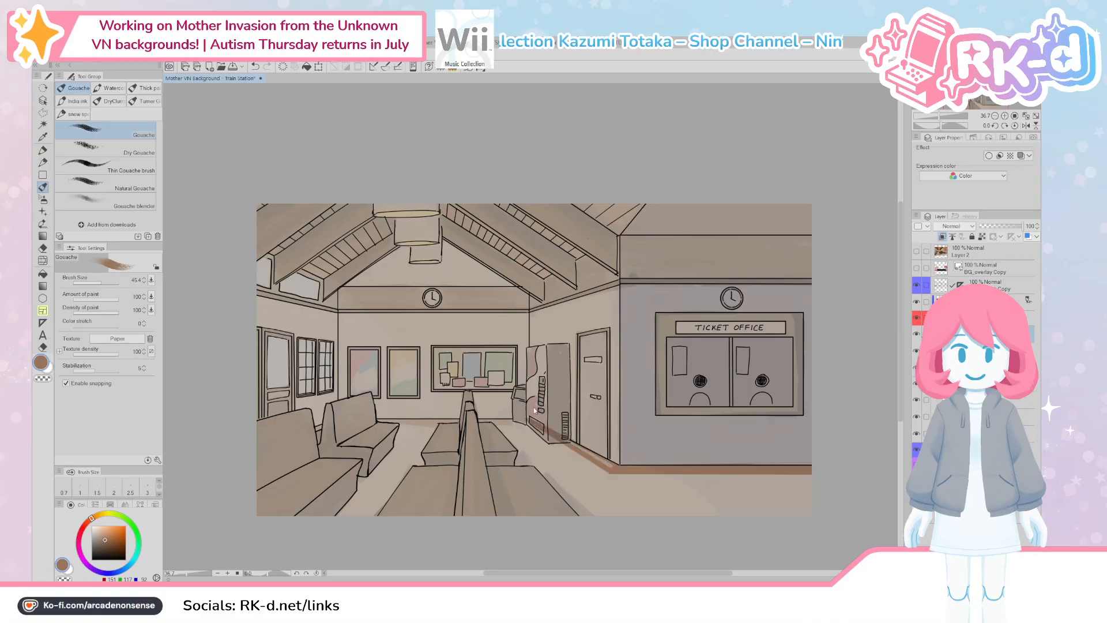
key("bracketright")
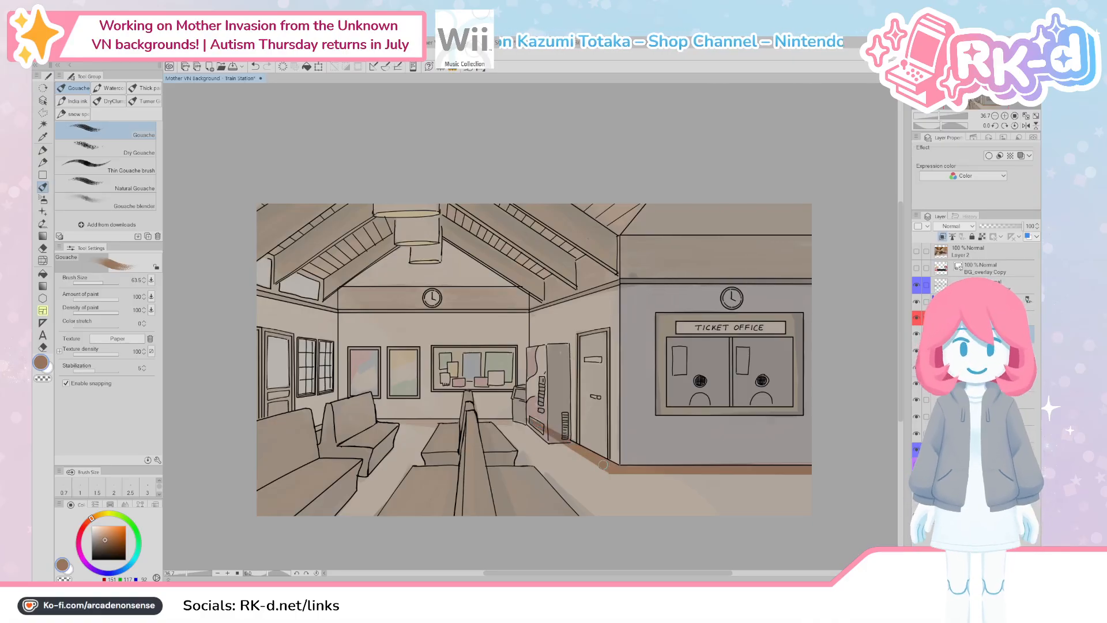
key("bracketleft")
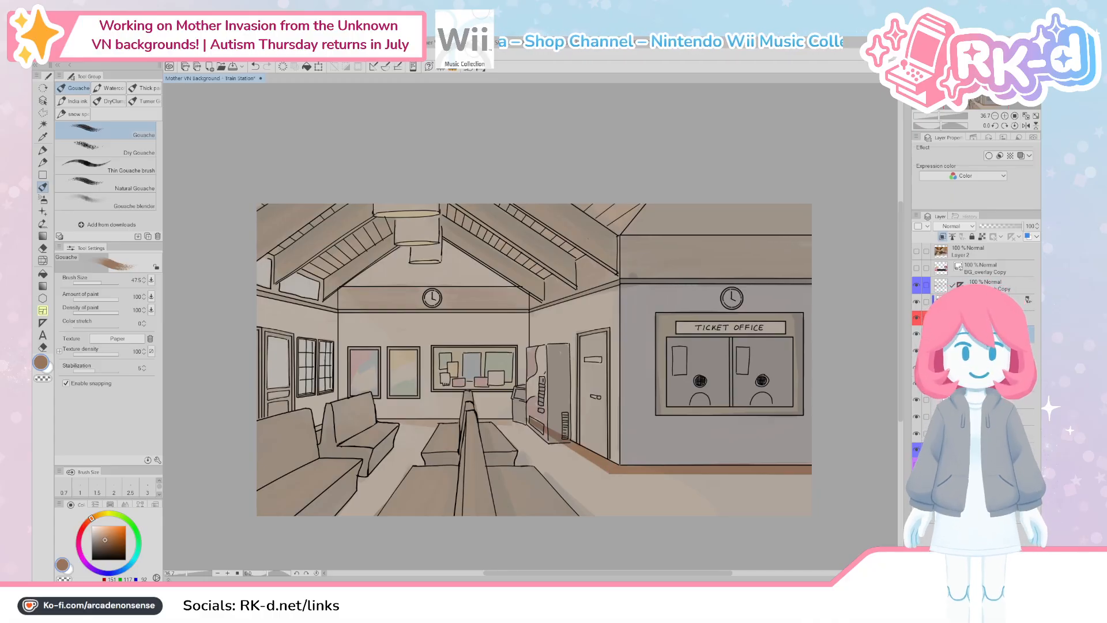
Step: Touch up the edge of the brown band by the door with sampled beige and pick up the brown again
left_click(564, 430, "alt")
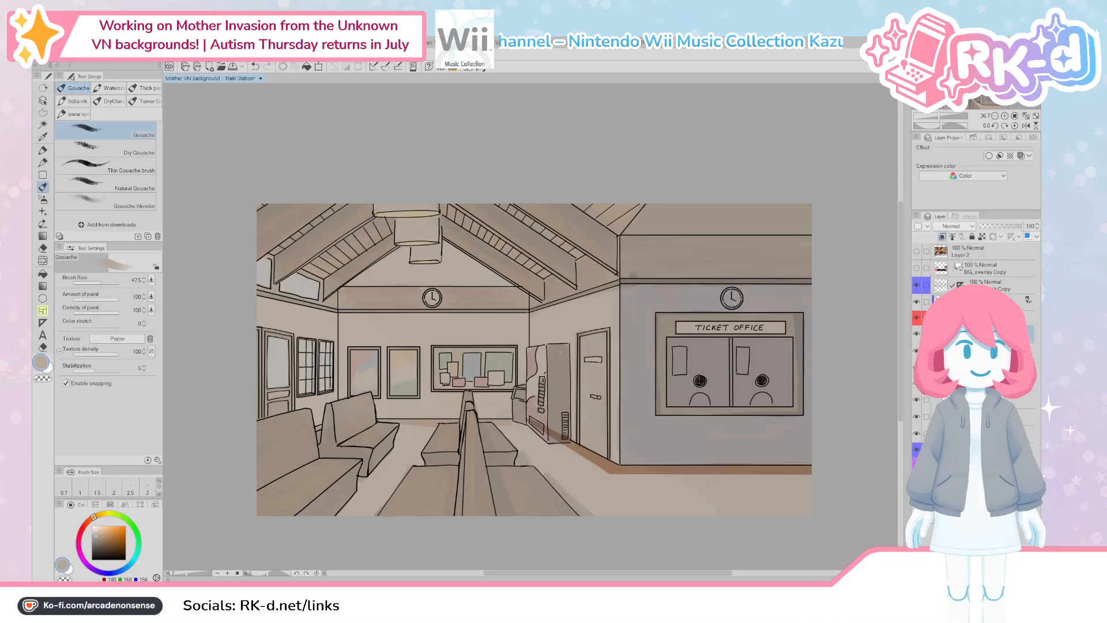
left_click_drag(577, 438, 584, 443)
left_click(560, 437, "alt")
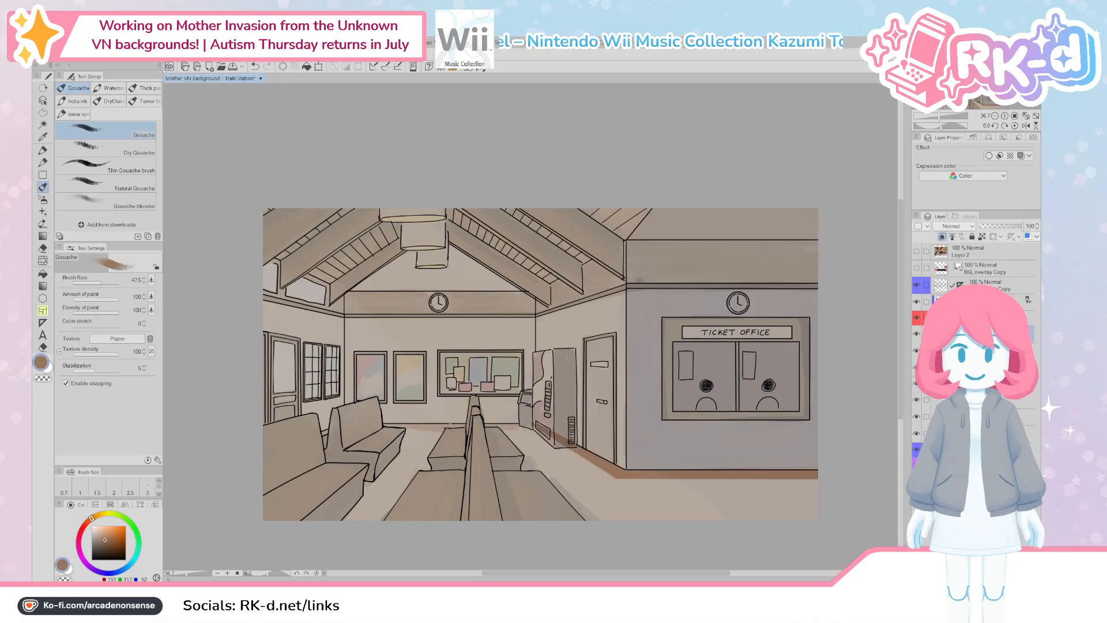
Step: Continue the brown floor band along the base of the window wall behind the benches, out to the canvas edge
left_click(317, 425, "shift")
left_click_drag(300, 439, 341, 423)
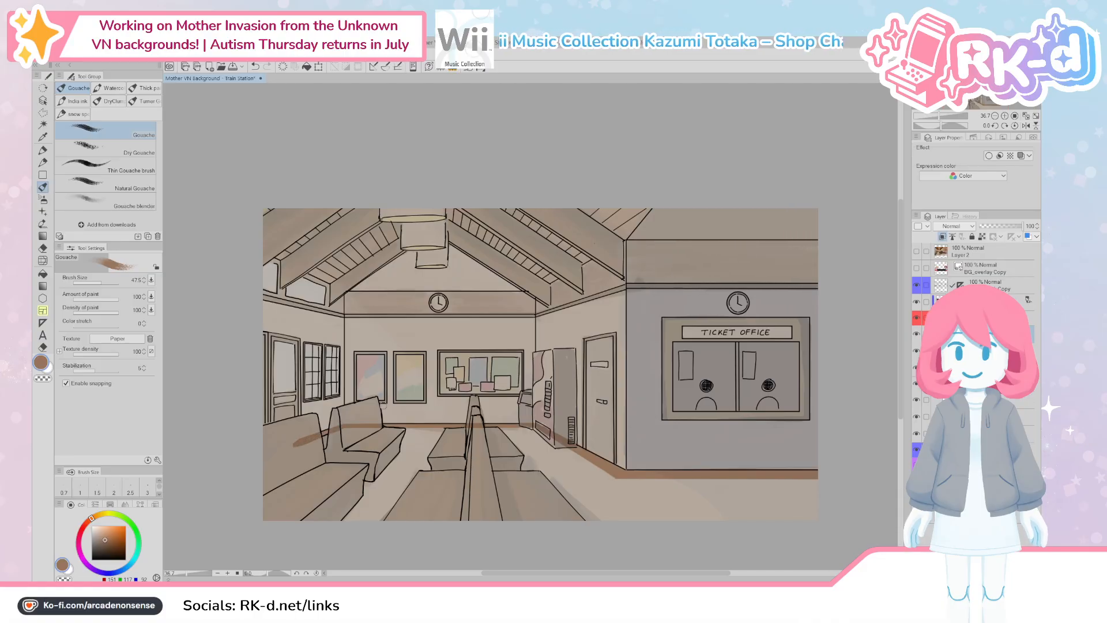
left_click_drag(297, 439, 259, 460)
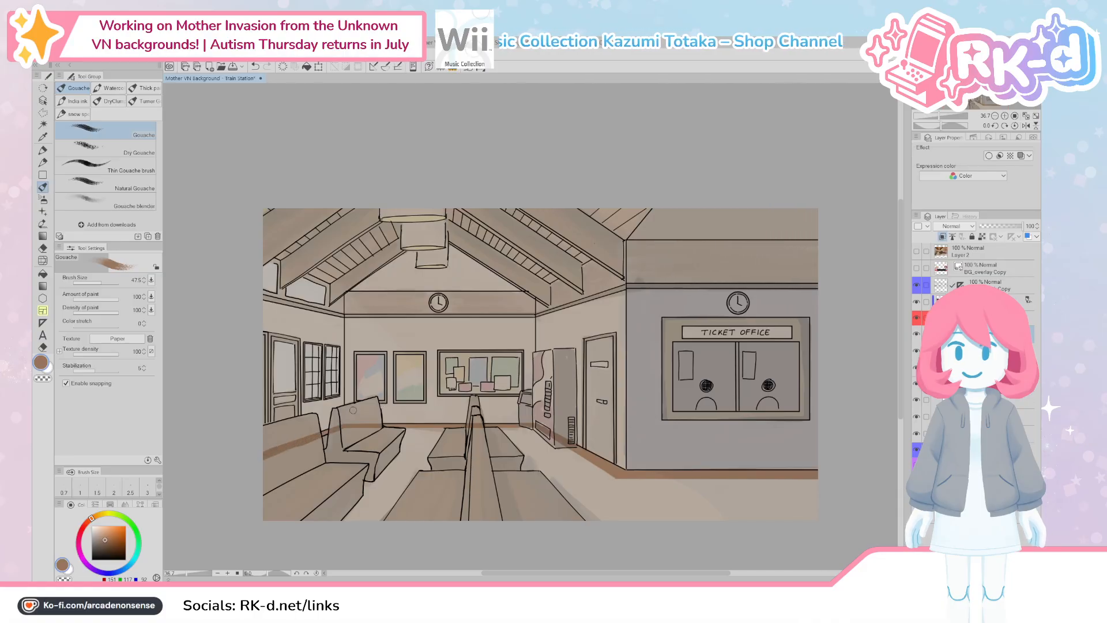
Step: Fade the line-art layer to 33% opacity in Multiply mode and raise the colour reference layer back to full opacity
left_click(989, 226)
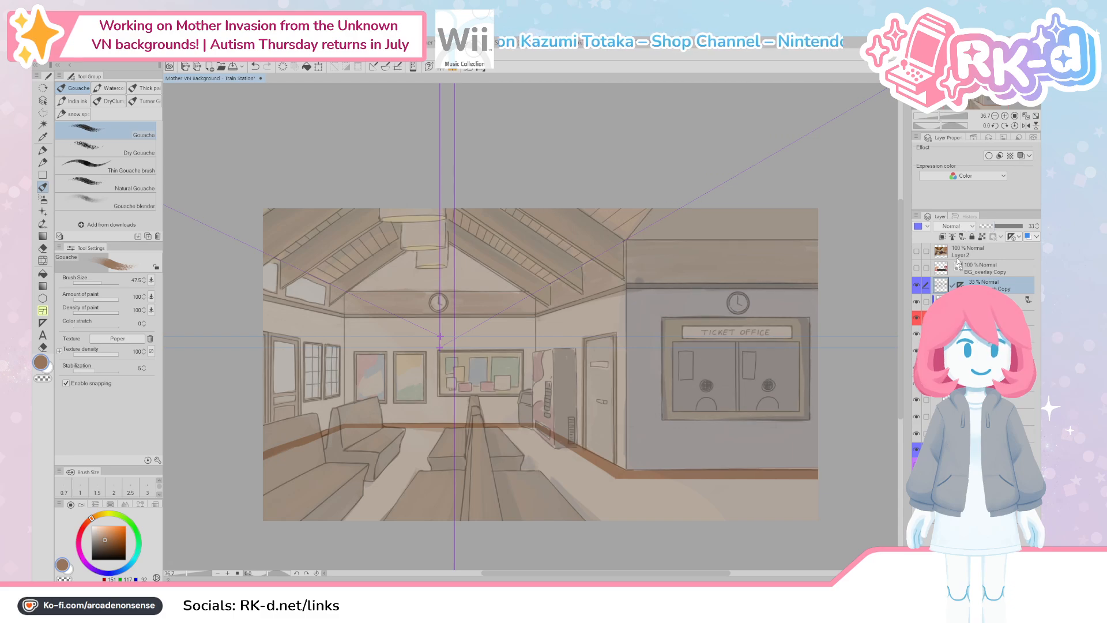
left_click(980, 350)
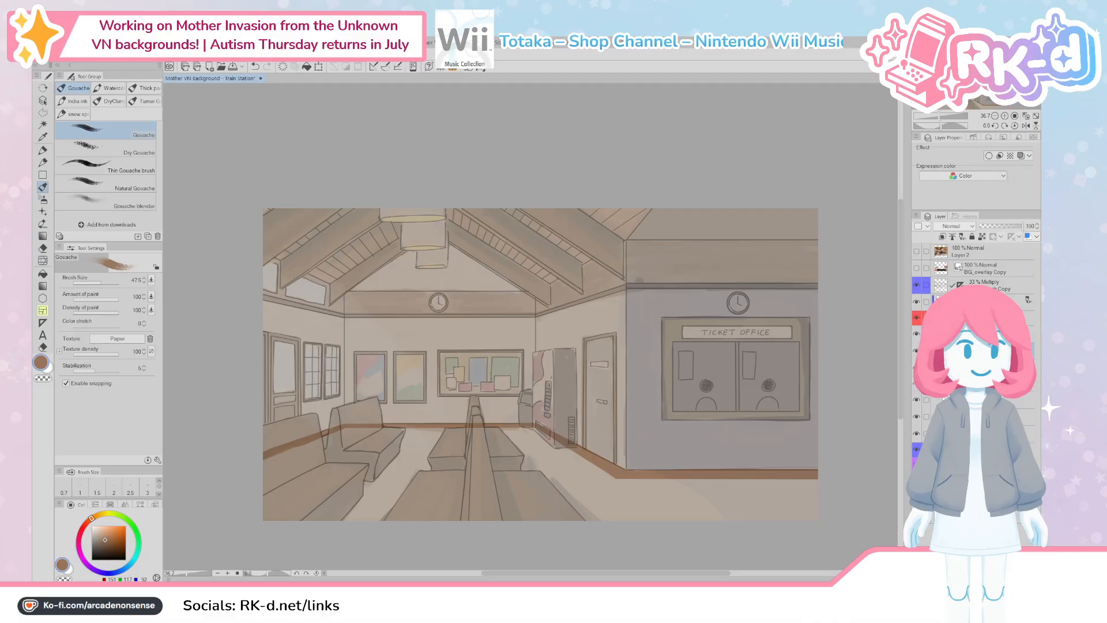
left_click(1015, 301)
left_click_drag(995, 226, 1038, 231)
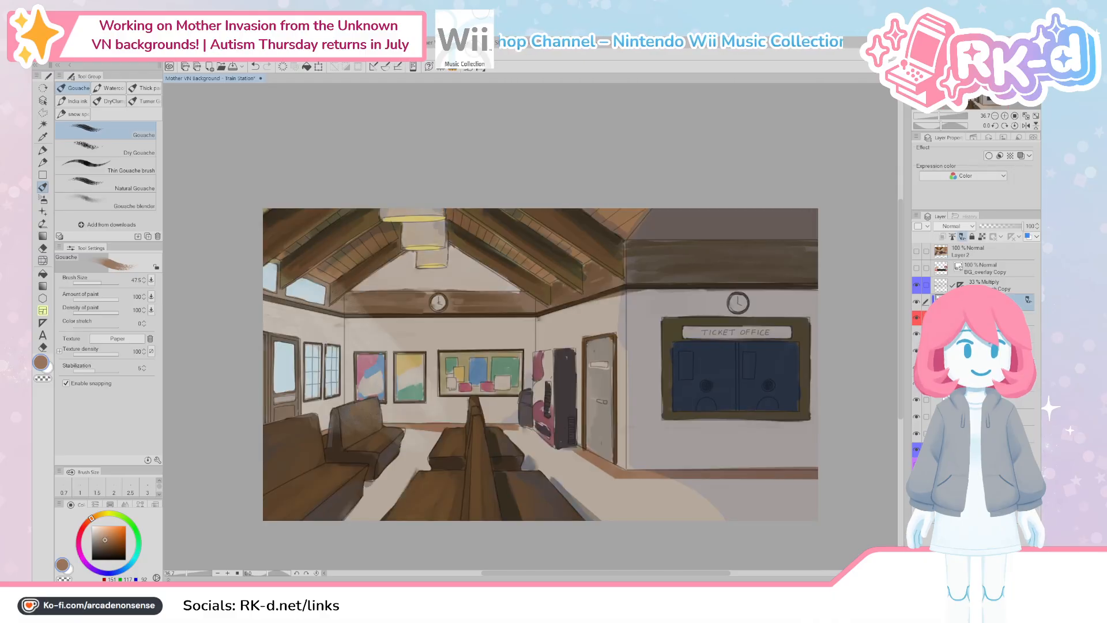
Step: Try to sample the vending machine's dark colour from the reference, and hide the reference to work around the machine
left_click_drag(563, 399, 574, 400)
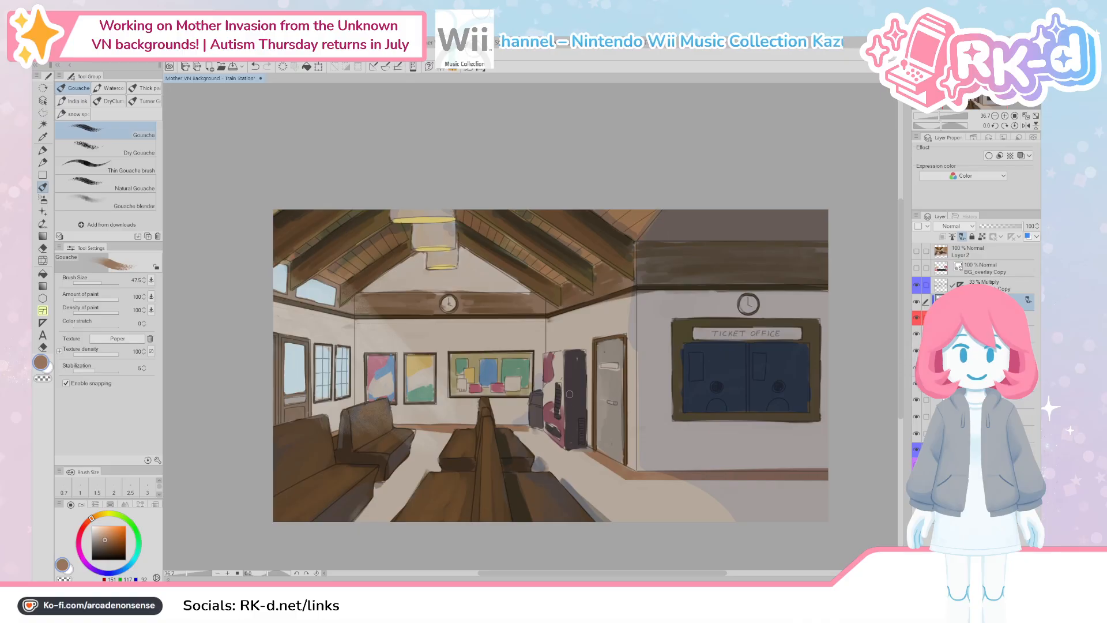
left_click(572, 383, "alt")
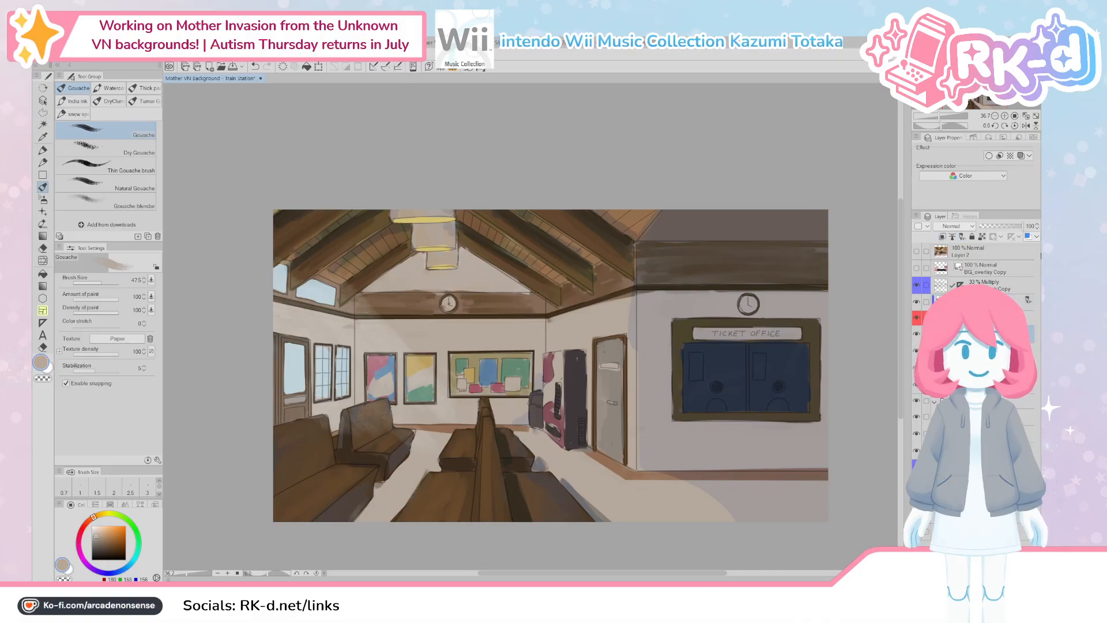
left_click(916, 302)
scroll(588, 371, "up", 4)
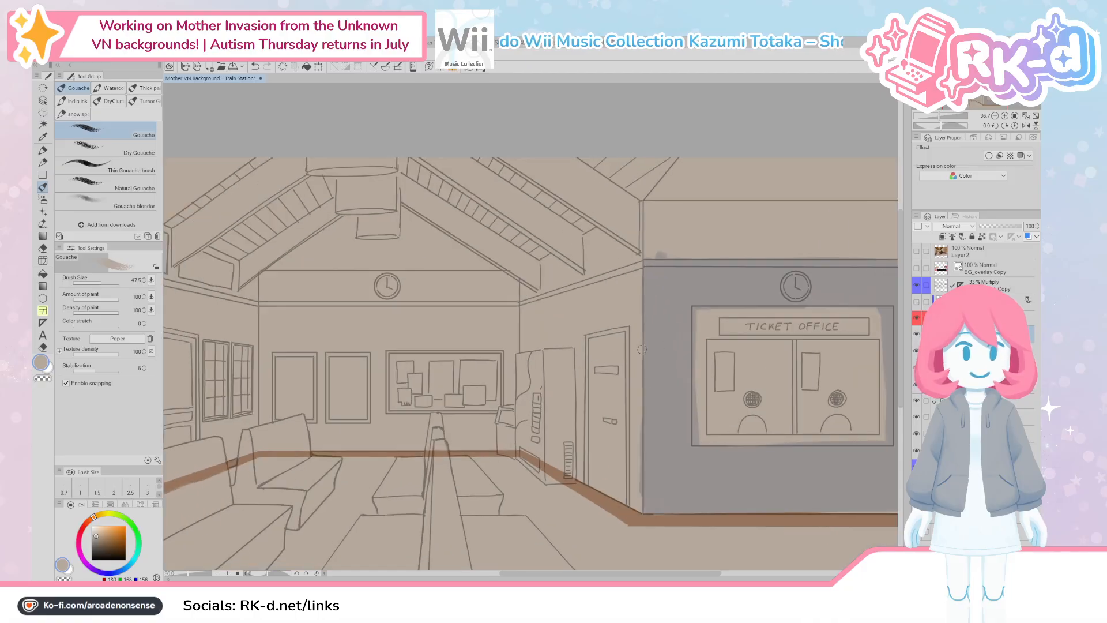
left_click_drag(557, 428, 531, 437)
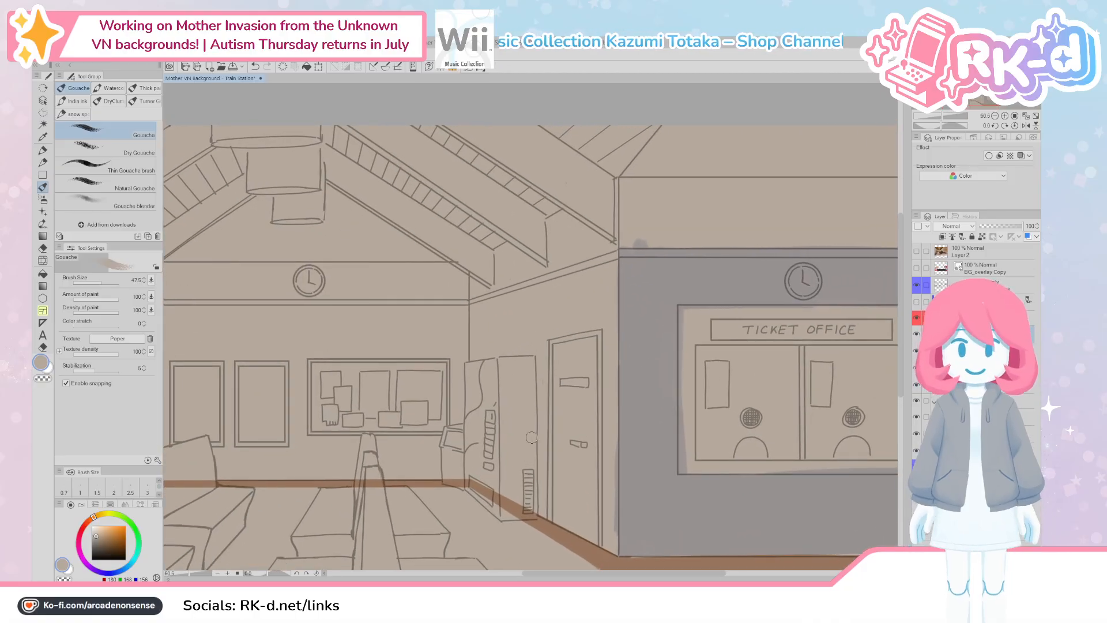
Step: Check the earlier painted version beneath the new base paint by temporarily hiding the layers covering it
left_click(981, 465)
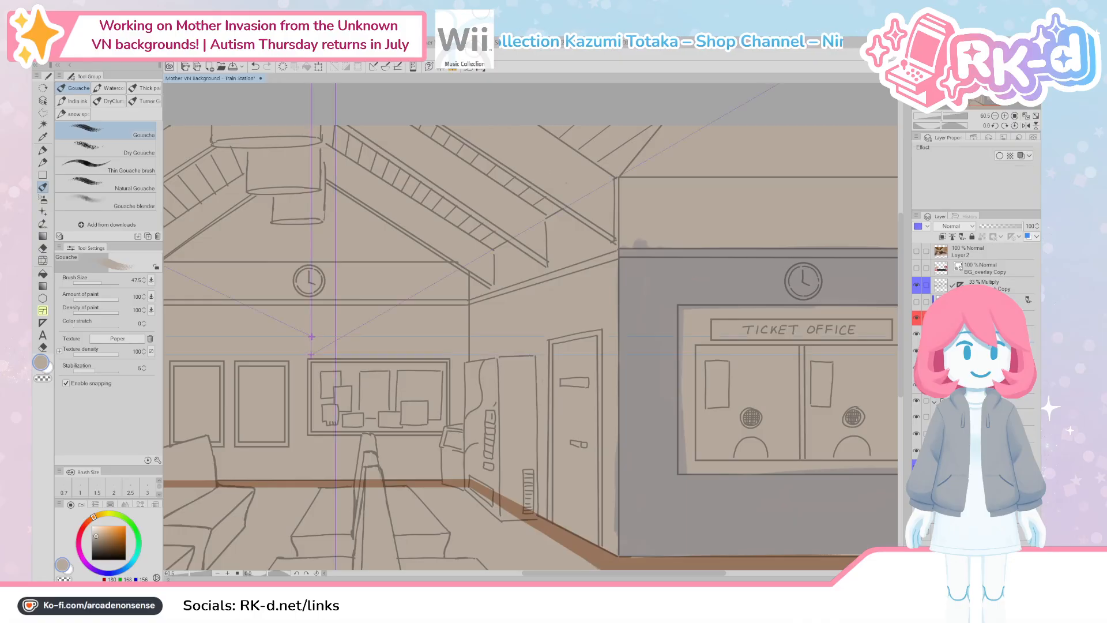
left_click(917, 392)
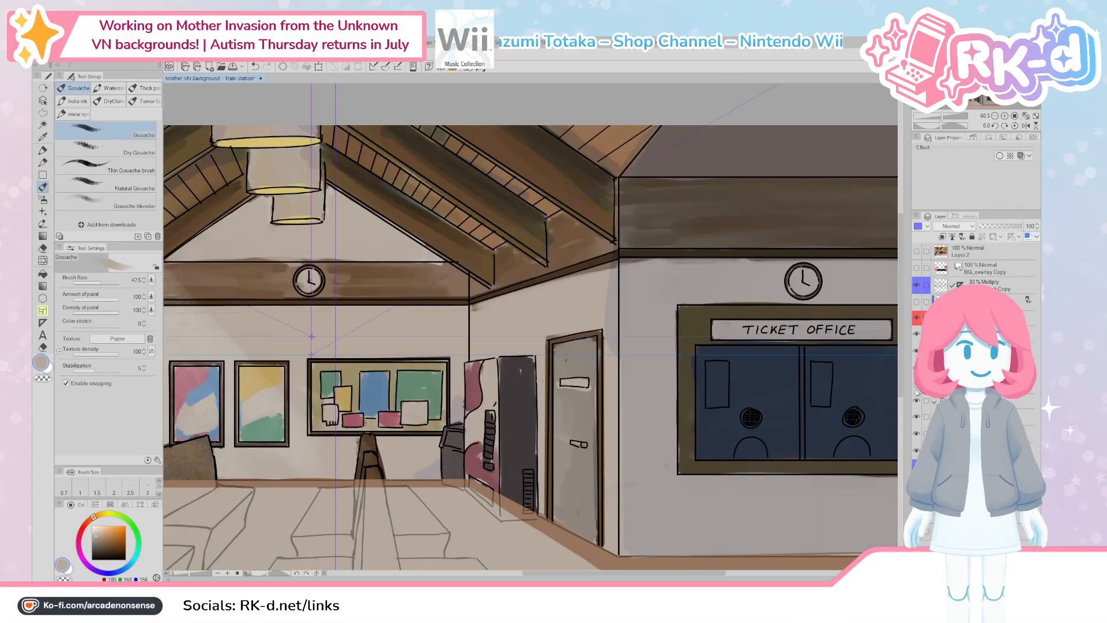
left_click(918, 392)
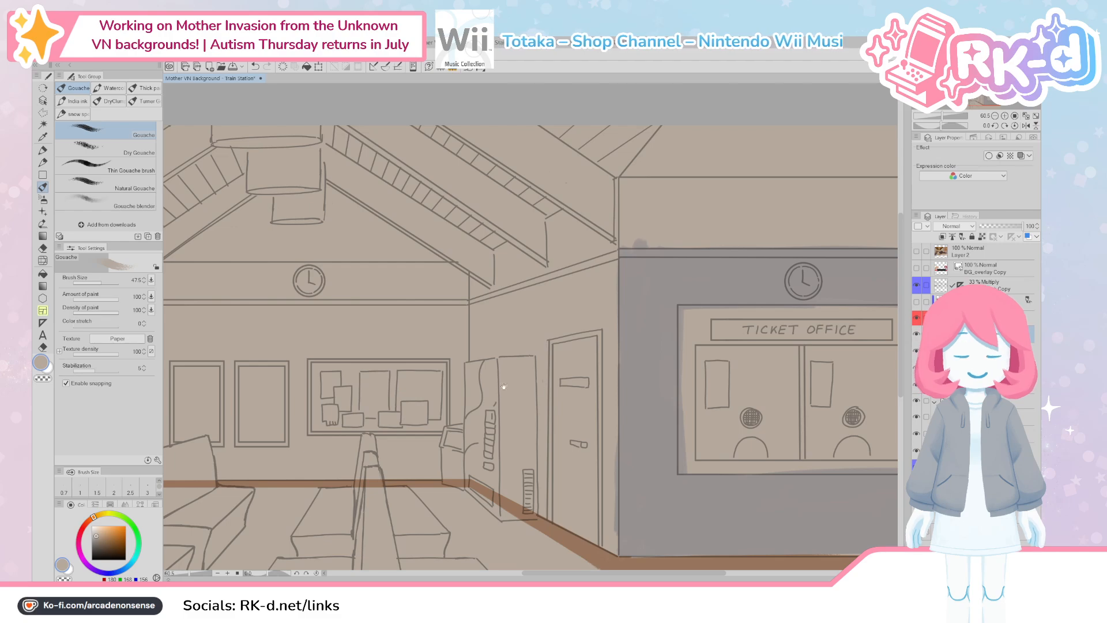
left_click_drag(504, 386, 517, 398)
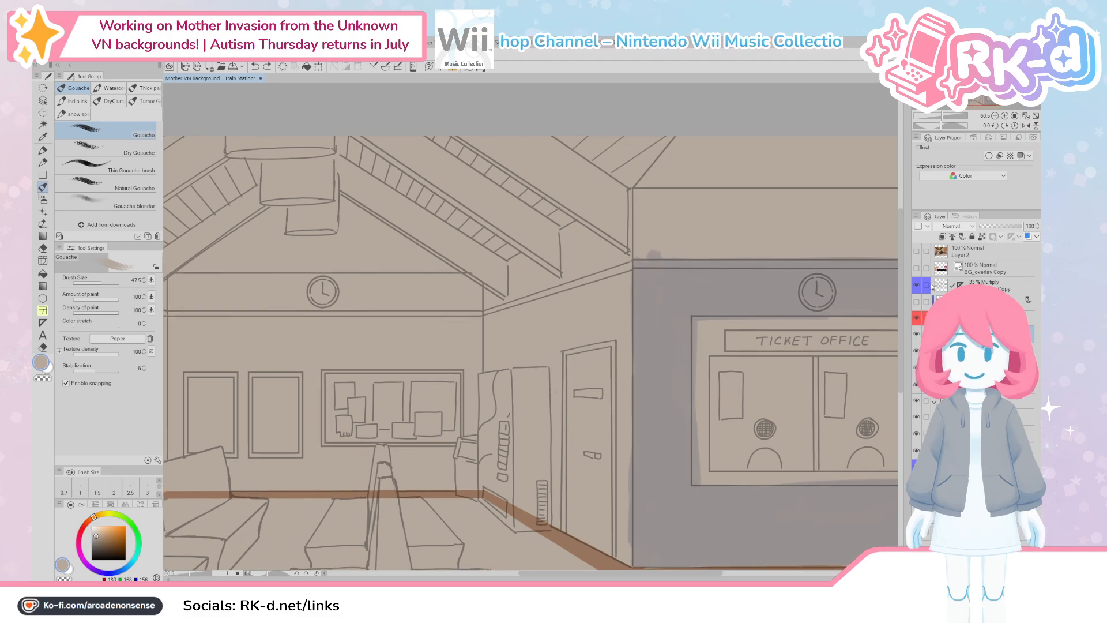
Step: Sample the vending machine's dark charcoal from the colour reference, block a Gouache patch onto the machine and hide the reference
left_click(917, 302)
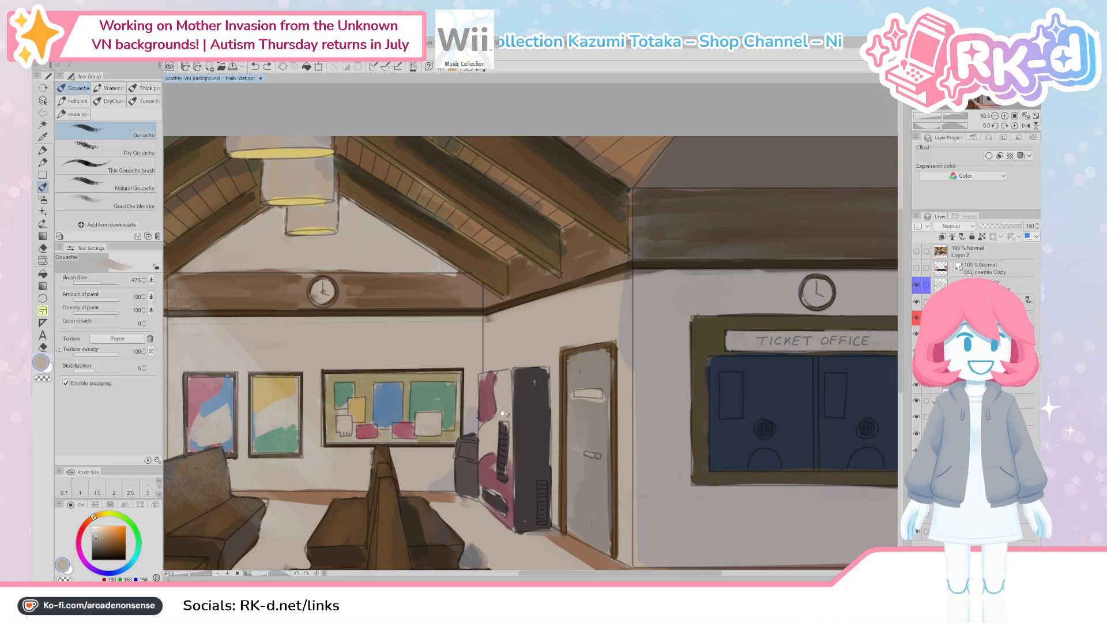
mouse_move(502, 412)
left_mouse_down()
mouse_move(515, 425)
mouse_move(495, 400)
left_mouse_up()
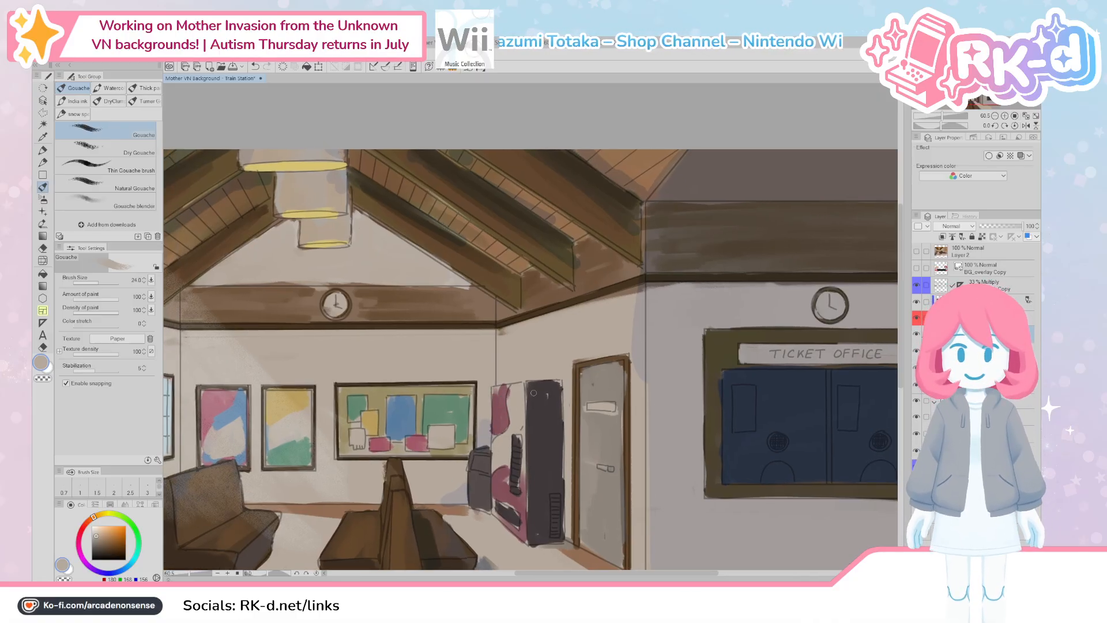
left_click_drag(534, 451, 548, 451)
key("ctrl+z")
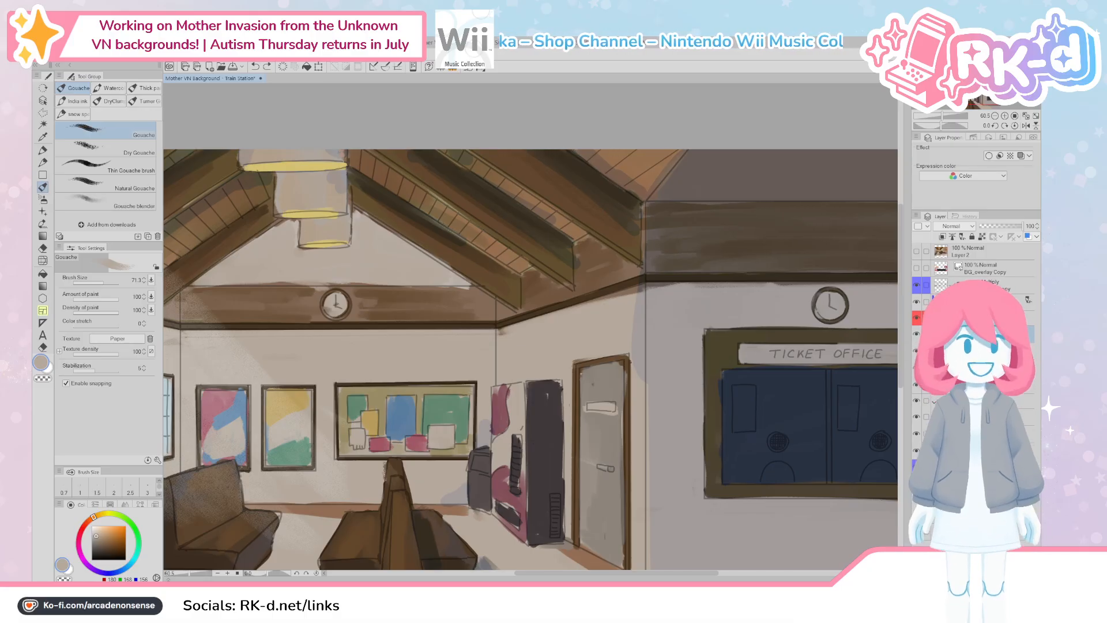
left_click(543, 451, "alt")
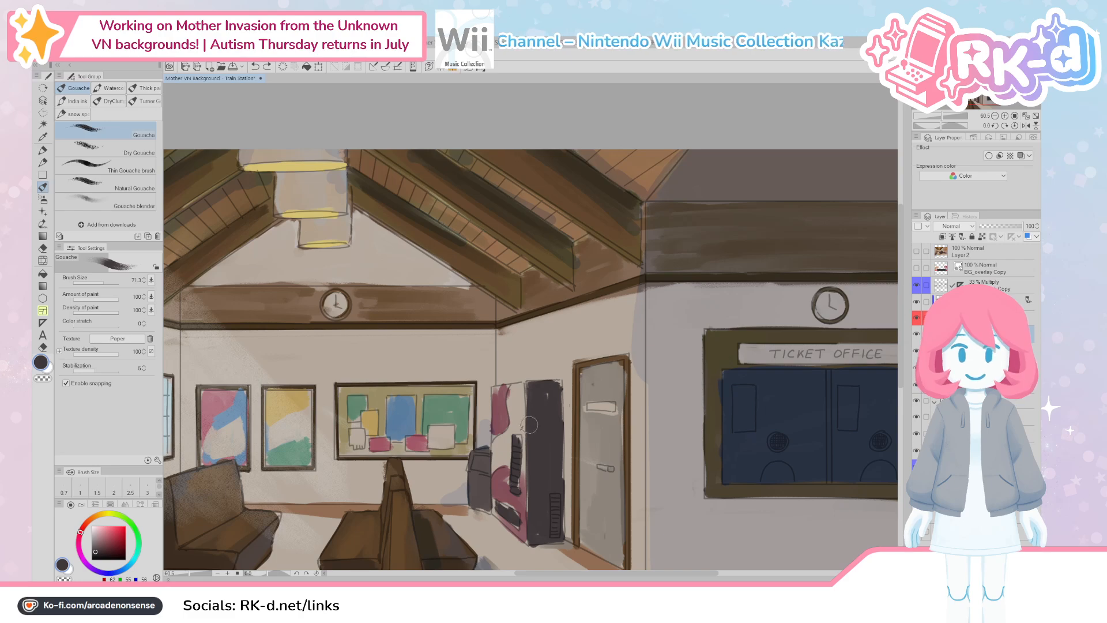
left_click_drag(517, 467, 509, 485)
left_click(916, 302)
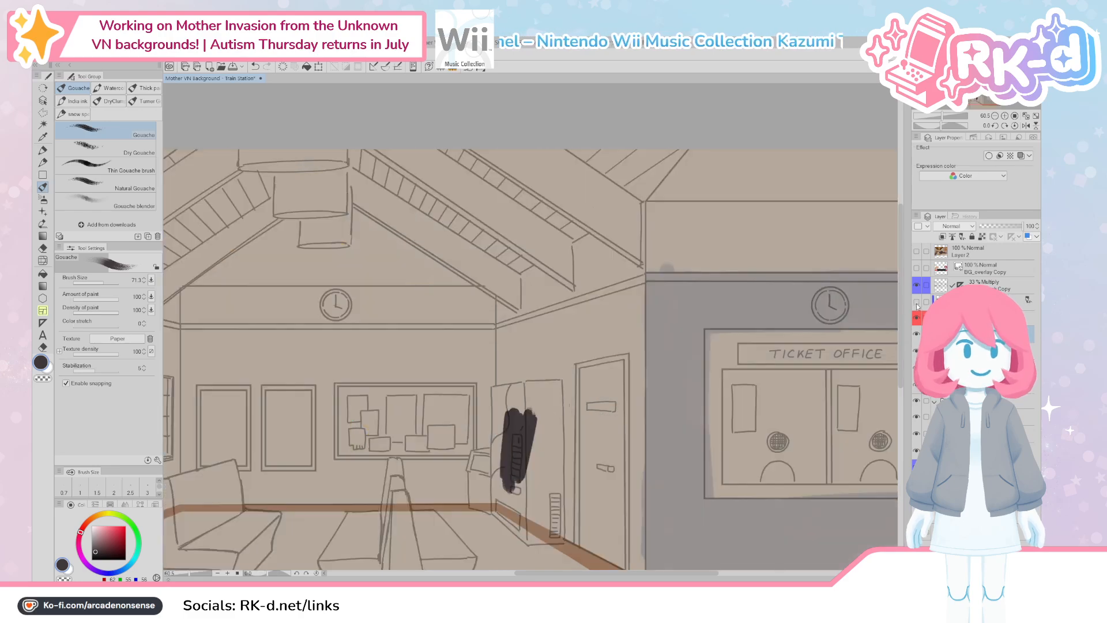
Step: Outline the whole vending machine in straight charcoal strokes with a smaller Gouache brush, closing the shape along its base
left_click_drag(505, 433, 494, 440)
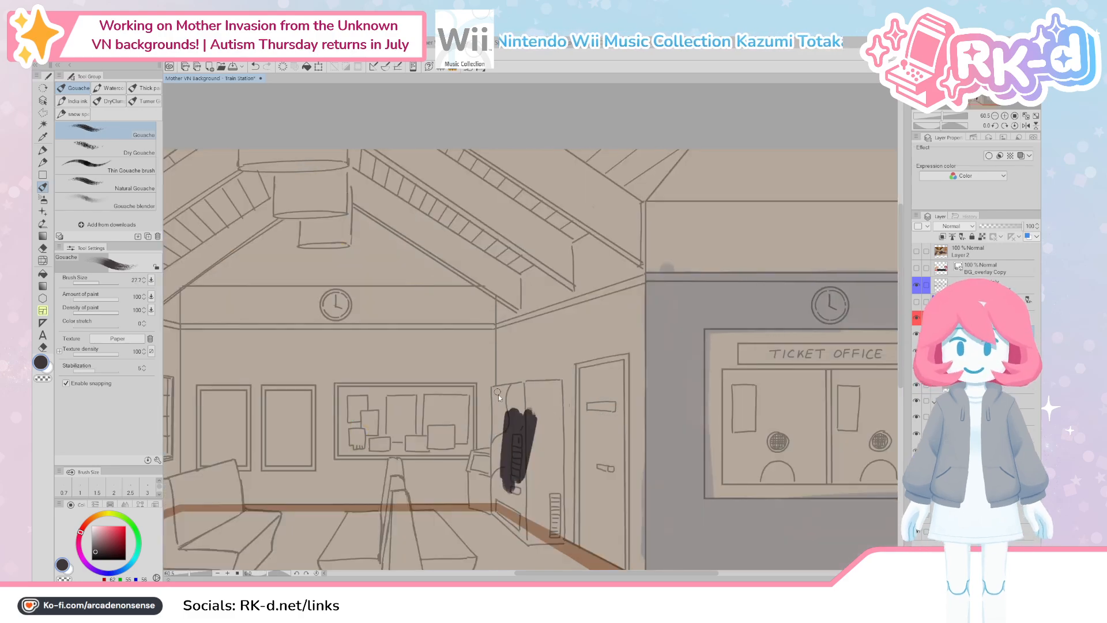
left_click(494, 388)
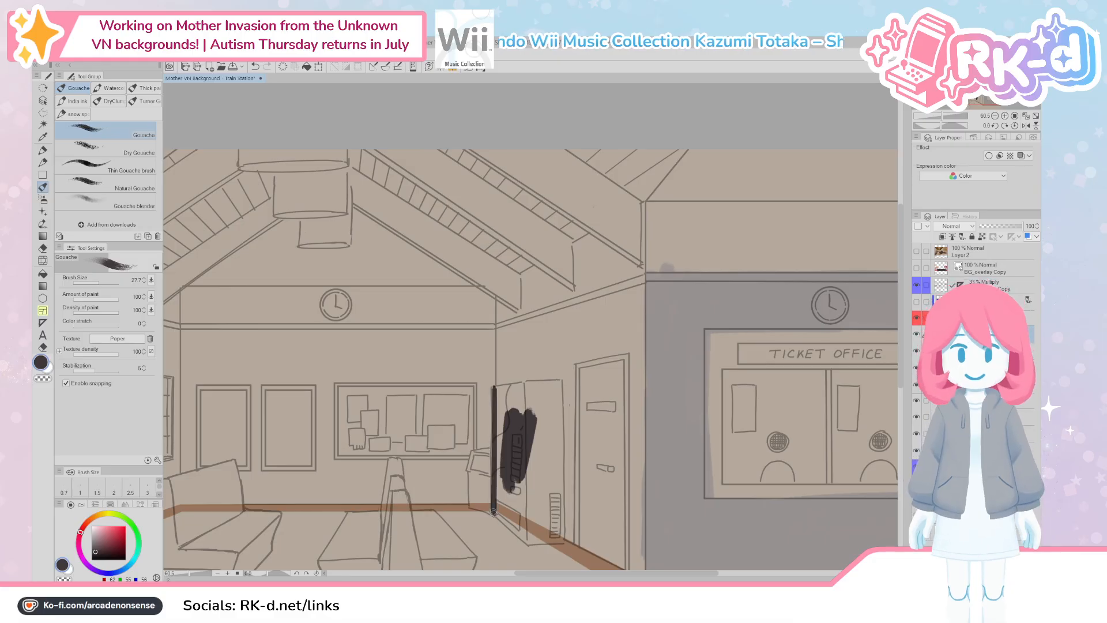
left_click(494, 512, "shift")
left_click(494, 387, "shift")
left_click(525, 382, "shift")
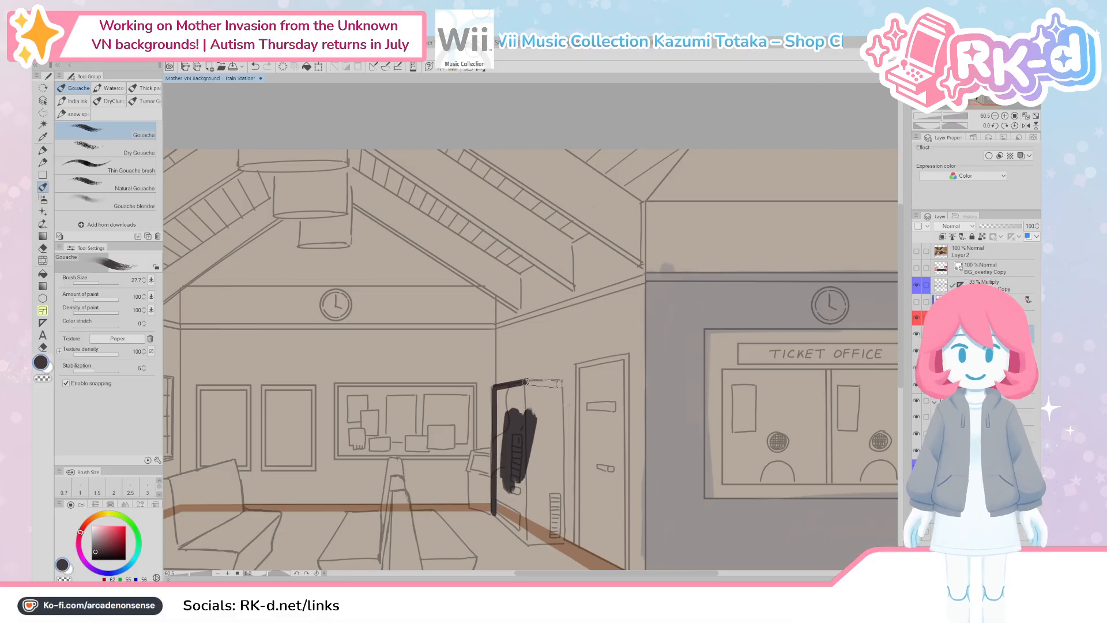
left_click(559, 381, "shift")
left_click_drag(561, 451, 549, 460)
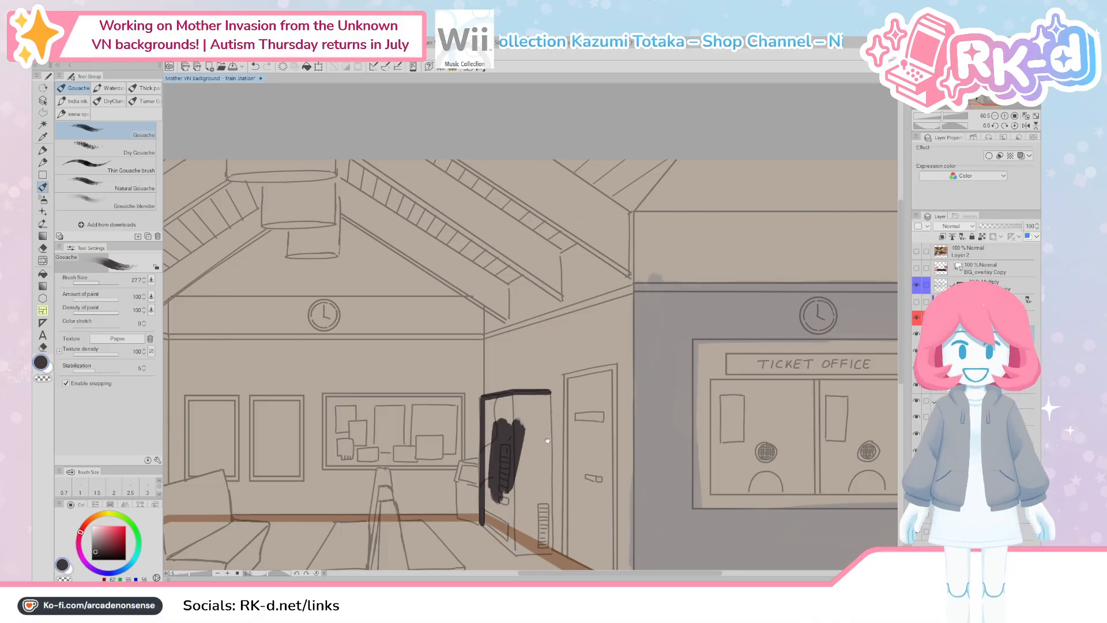
left_click_drag(551, 393, 561, 388)
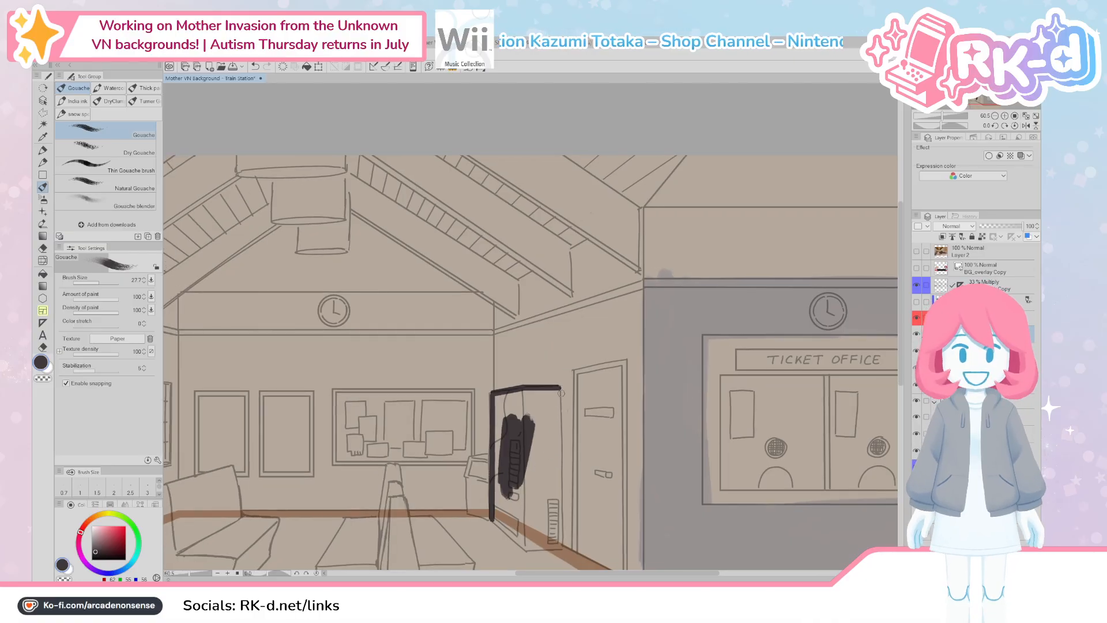
left_click(560, 544, "shift")
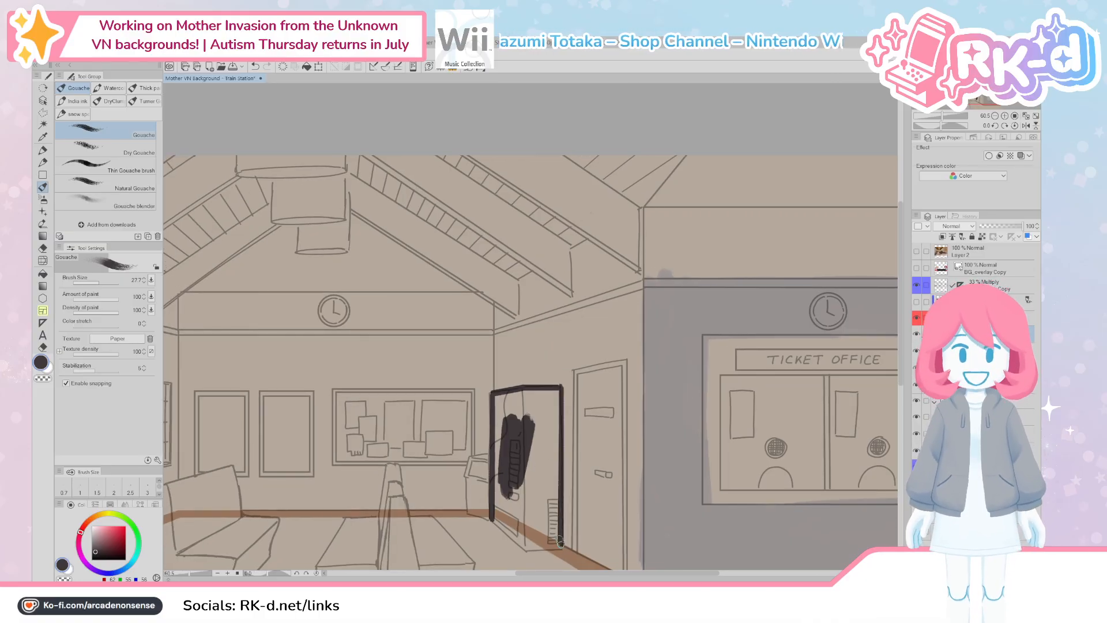
left_click(526, 545, "shift")
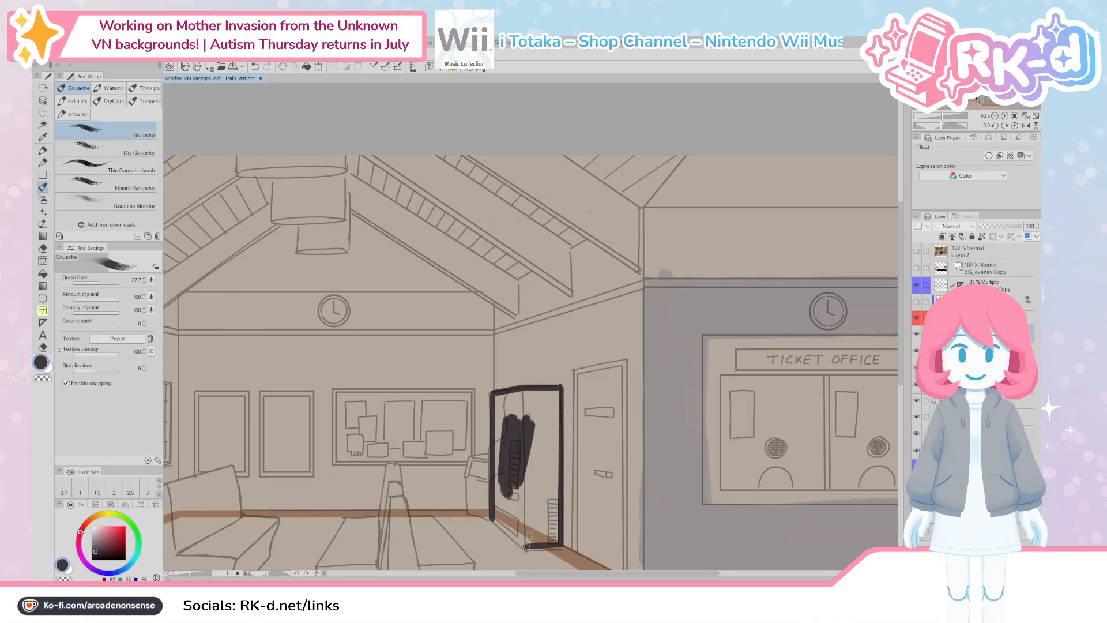
left_click(492, 516, "shift")
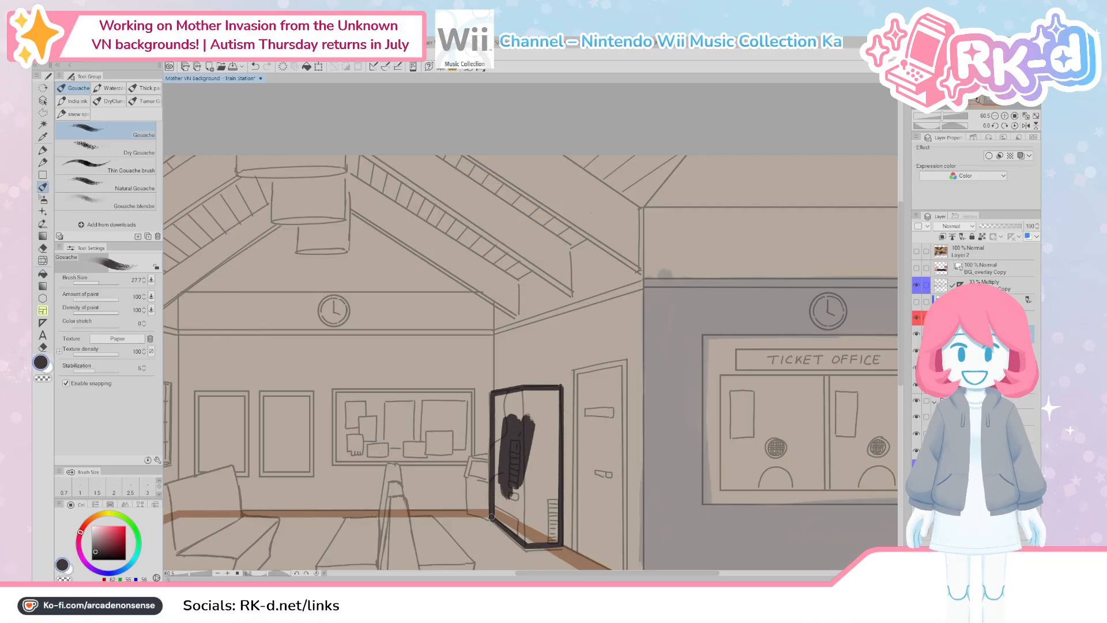
Step: Fill the vending machine's outlined shape with solid charcoal using the Gouache brush at about size 44
left_click_drag(522, 457, 524, 464)
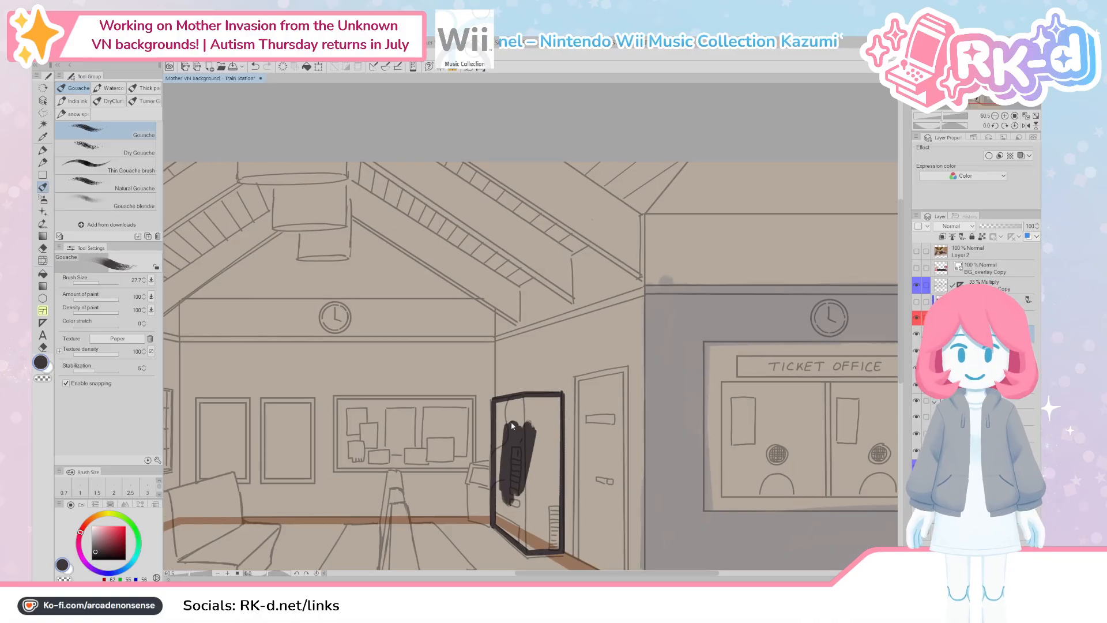
key("]")
mouse_move(499, 408)
left_mouse_down()
mouse_move(519, 402)
mouse_move(500, 447)
mouse_move(499, 513)
mouse_move(522, 545)
mouse_move(518, 500)
left_mouse_up()
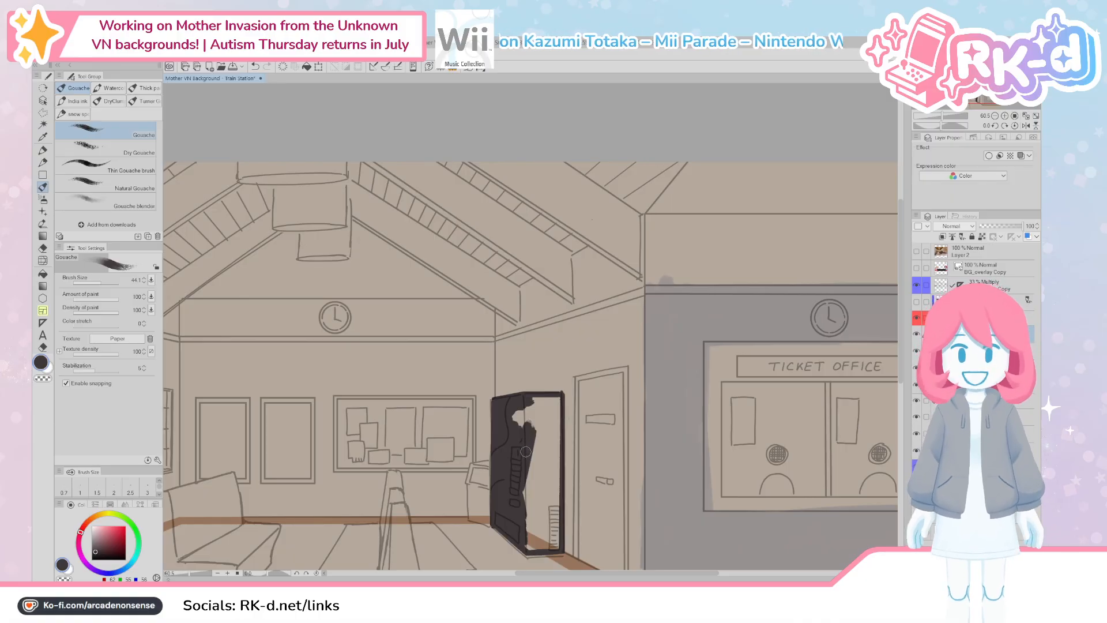
mouse_move(542, 435)
left_mouse_down()
mouse_move(555, 515)
mouse_move(555, 439)
mouse_move(552, 481)
mouse_move(522, 435)
mouse_move(537, 418)
mouse_move(536, 453)
mouse_move(557, 416)
mouse_move(557, 436)
mouse_move(553, 445)
mouse_move(551, 421)
mouse_move(558, 448)
left_mouse_up()
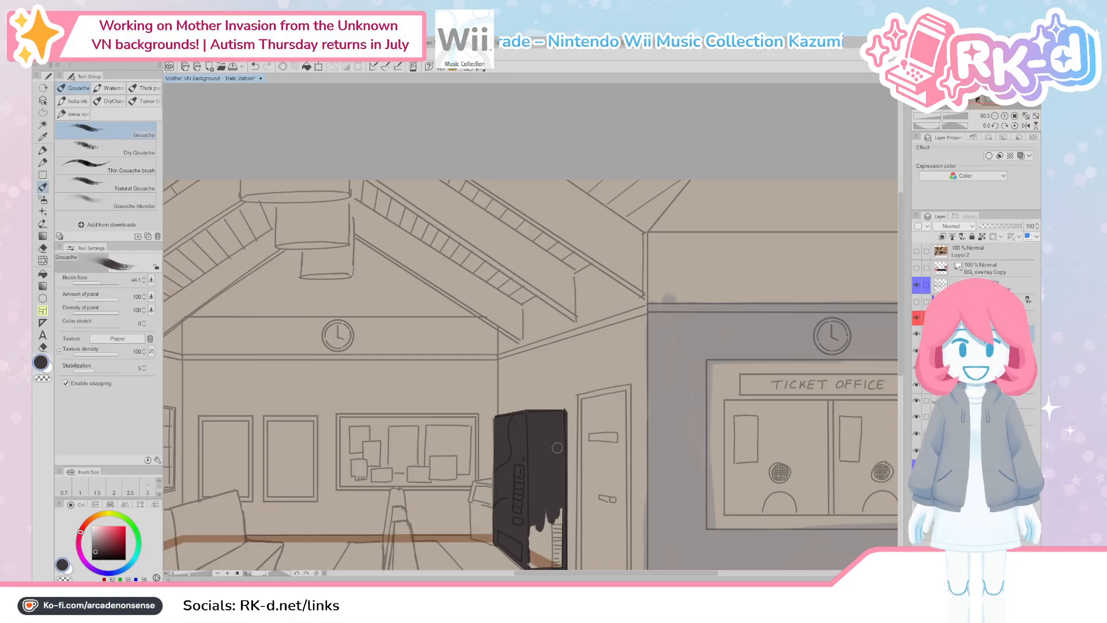
left_click_drag(549, 515, 519, 401)
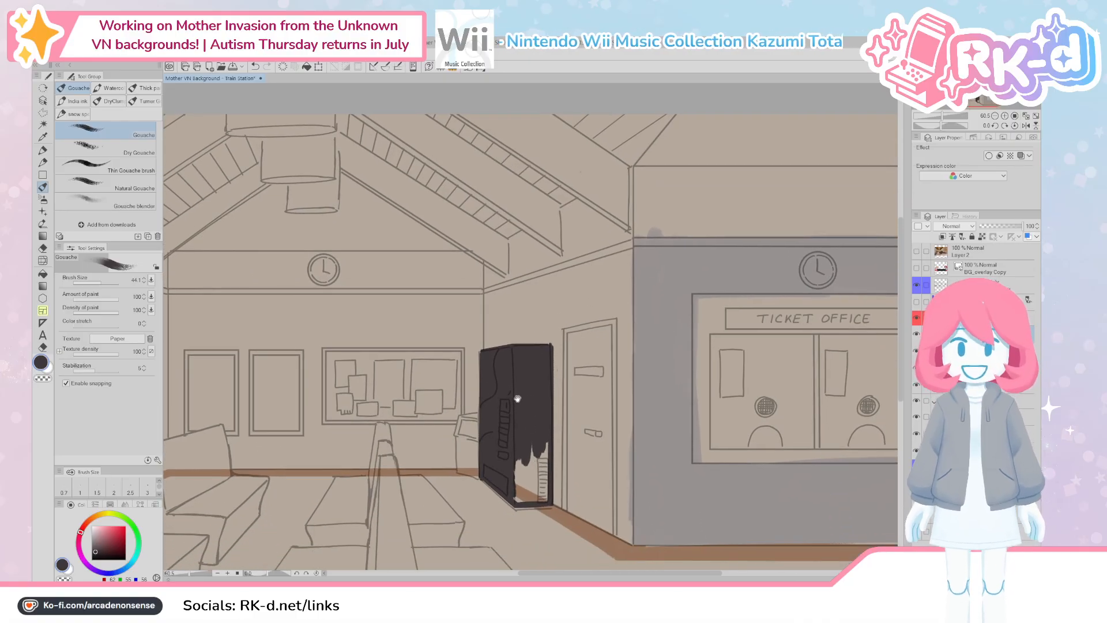
mouse_move(531, 456)
left_mouse_down()
mouse_move(505, 461)
mouse_move(507, 504)
mouse_move(522, 505)
mouse_move(543, 448)
mouse_move(539, 509)
mouse_move(526, 483)
mouse_move(484, 459)
left_mouse_up()
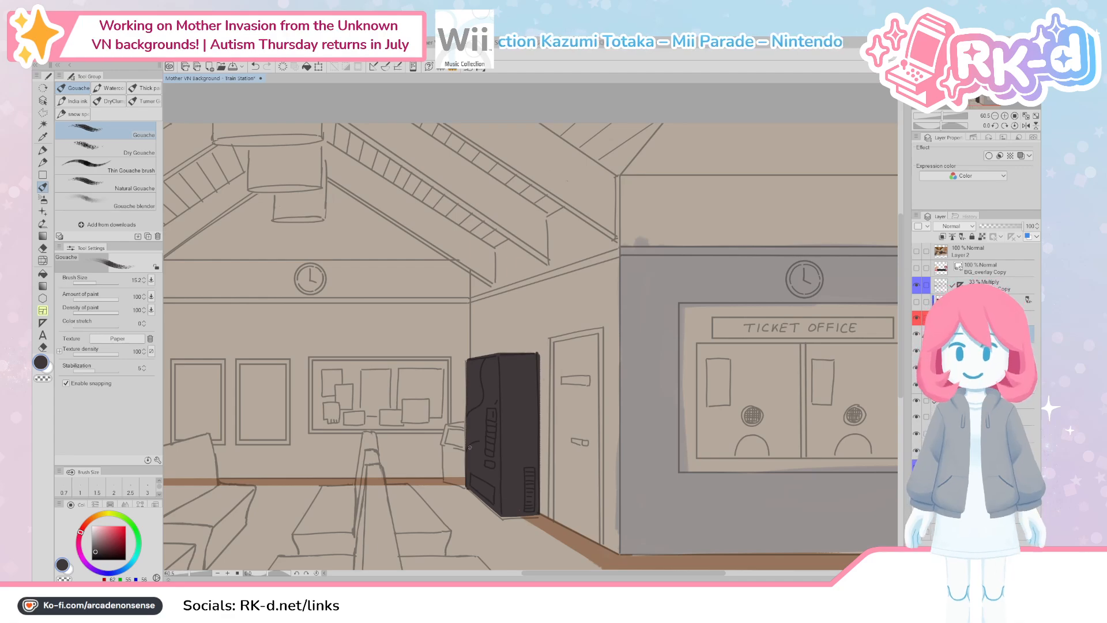
Step: Tidy the vending machine's outer edges with a Gouache brush of about size 15, trimming spill with transparent colour
mouse_move(468, 359)
left_mouse_down()
mouse_move(467, 489)
mouse_move(504, 518)
mouse_move(535, 515)
mouse_move(538, 353)
mouse_move(468, 360)
left_mouse_up()
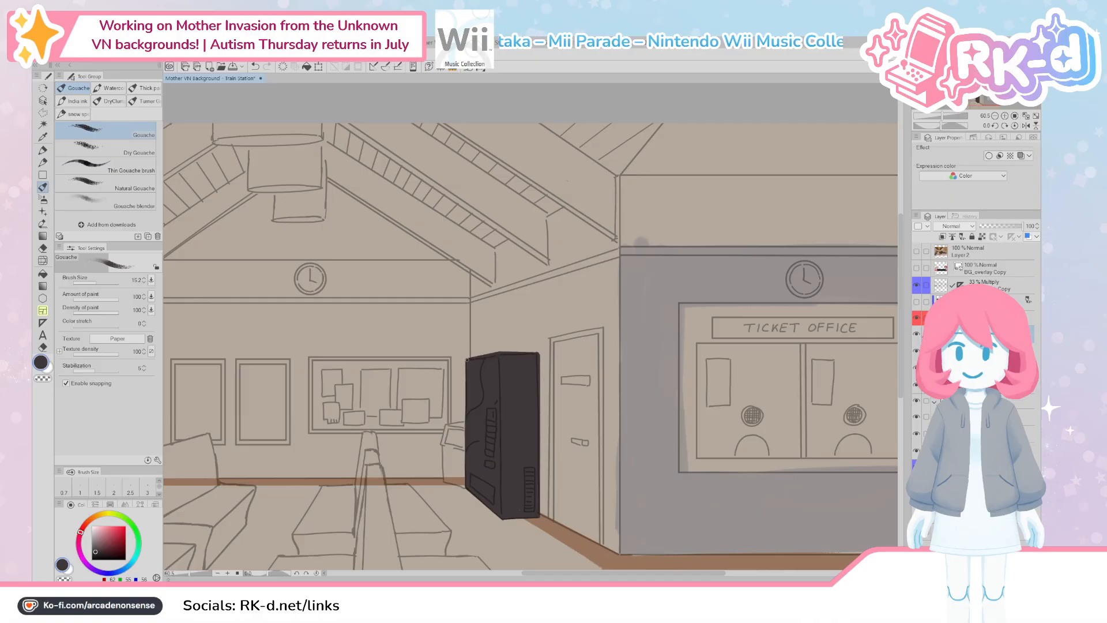
scroll(565, 368, "up", 1)
mouse_move(537, 374)
left_mouse_down()
mouse_move(540, 537)
mouse_move(539, 385)
left_mouse_up()
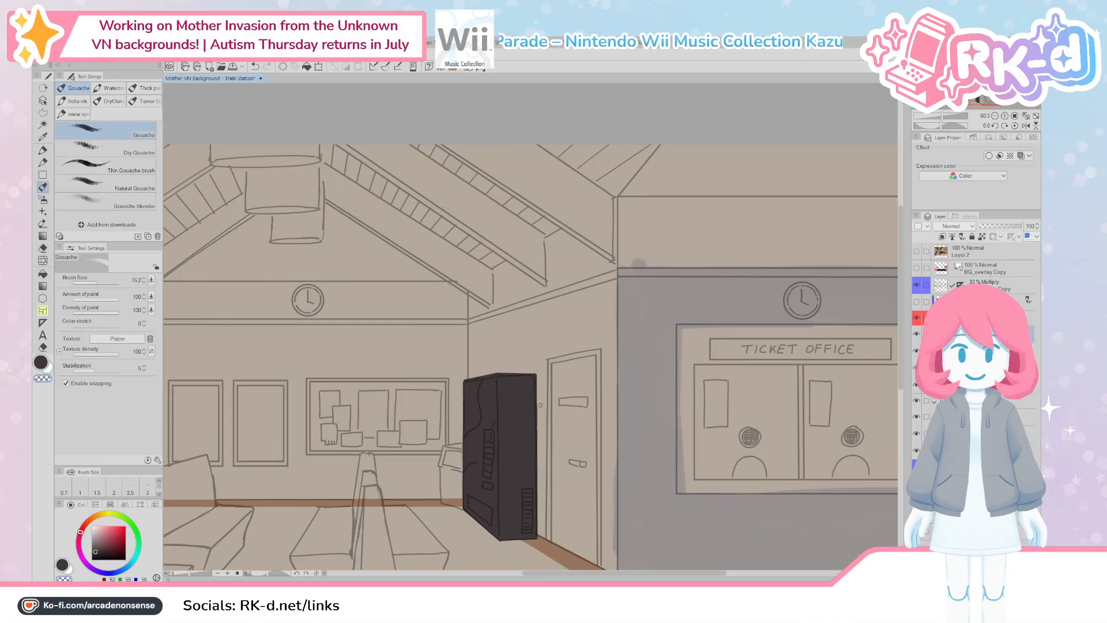
scroll(534, 398, "up", 1)
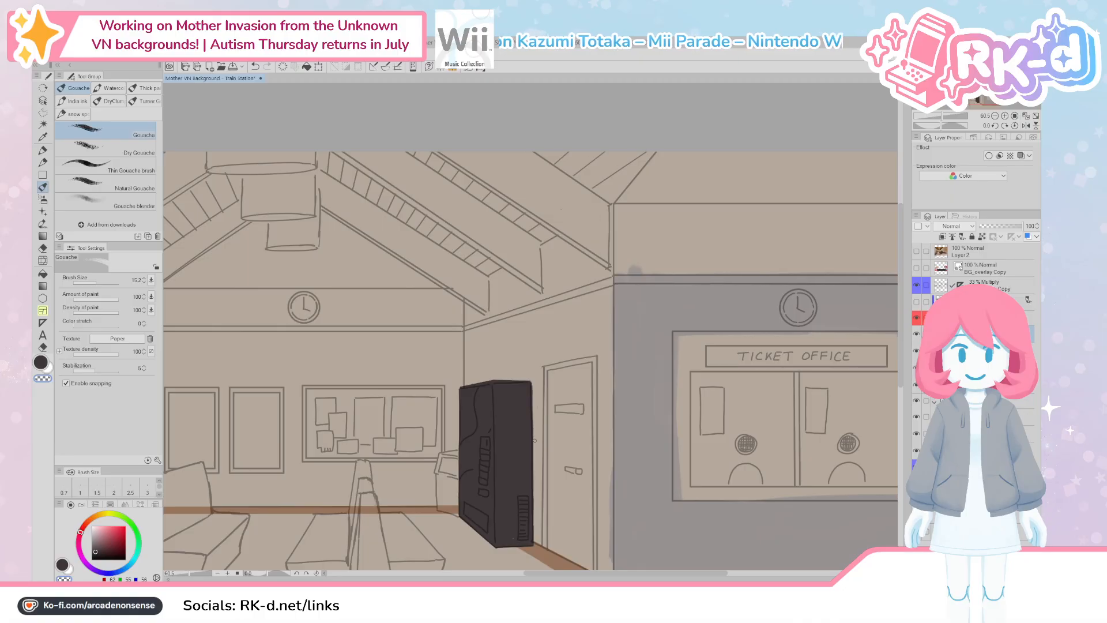
left_click_drag(515, 469, 526, 434)
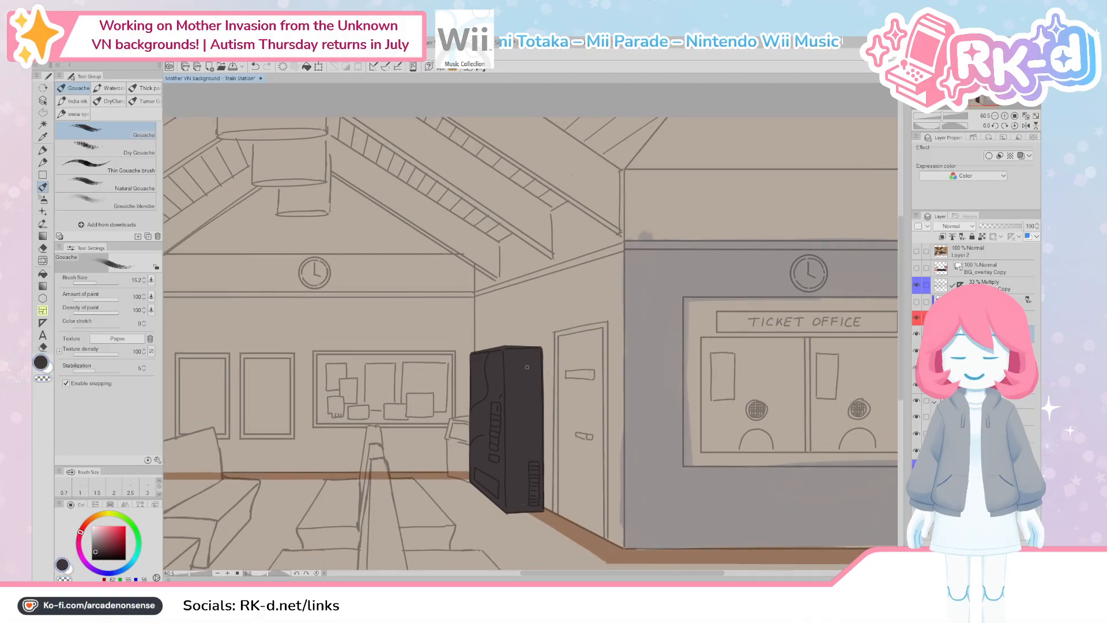
Step: Compare the blocked-in vending machine with the colour reference by showing the reference briefly
left_click(917, 287)
left_click(917, 286)
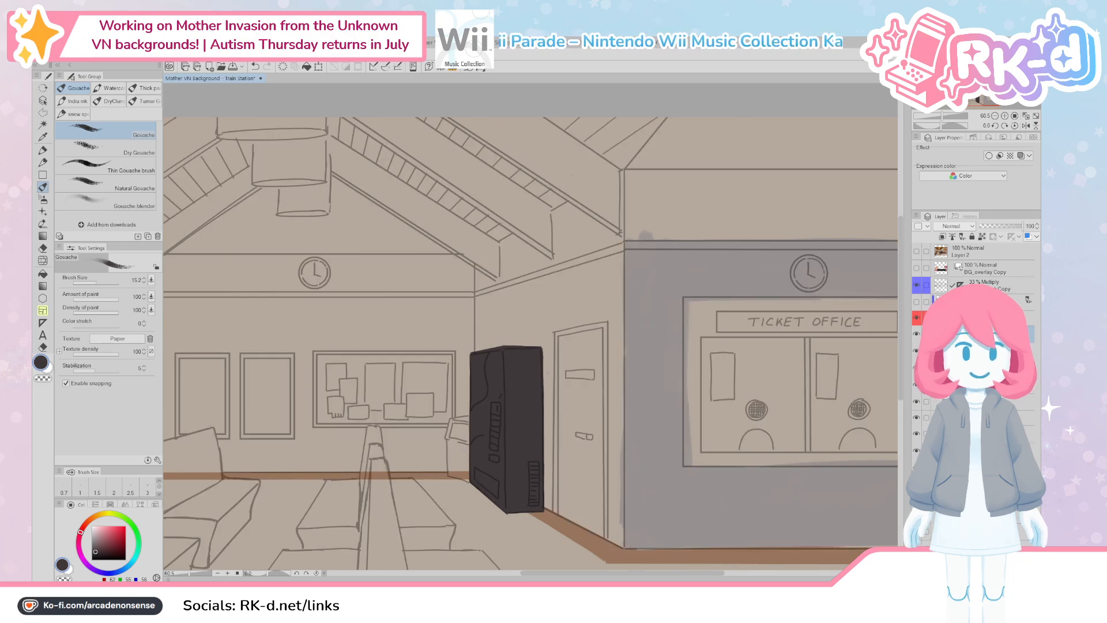
left_click(917, 301)
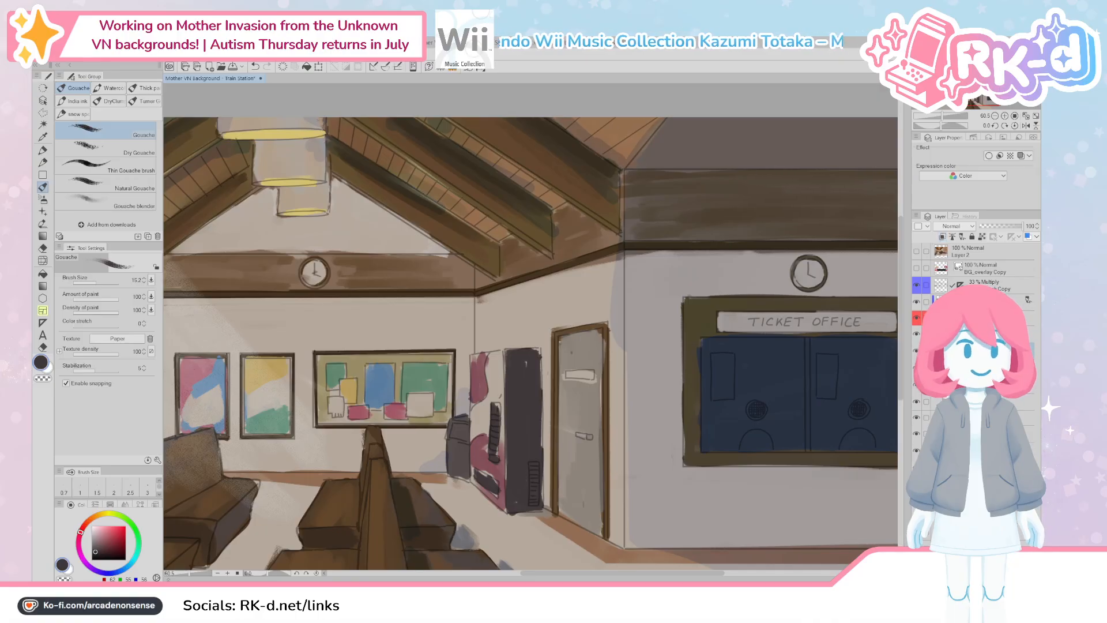
left_click(917, 301)
Step: Try a straight charcoal stroke down the vending machine's corner edge with a larger Gouache brush
left_click_drag(477, 379, 496, 378, "ctrl+alt")
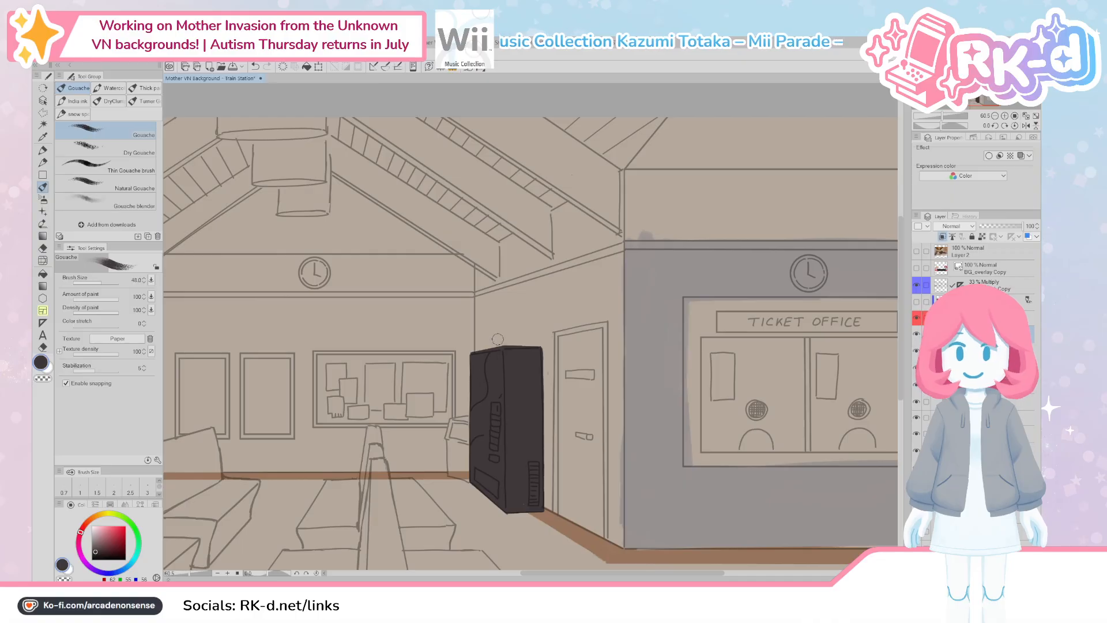
left_click(499, 337)
left_click(503, 518, "shift")
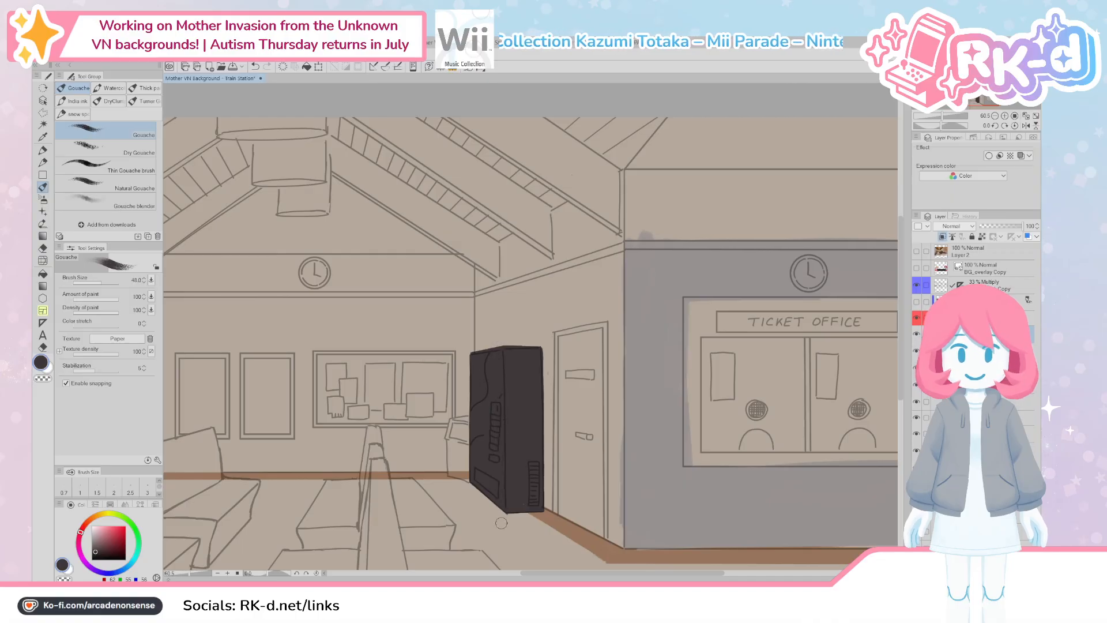
left_click(503, 314, "shift")
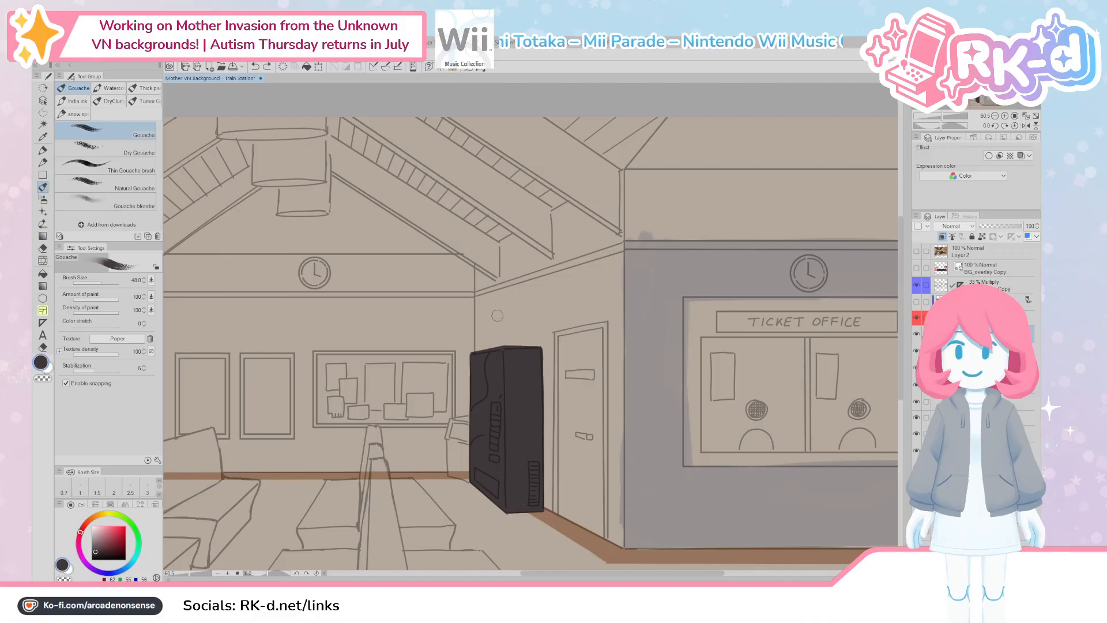
Step: Paint the vending machine's front face pale pink with a Gouache brush of about size 62, starting with a straight stroke along the corner
left_click_drag(97, 538, 96, 530)
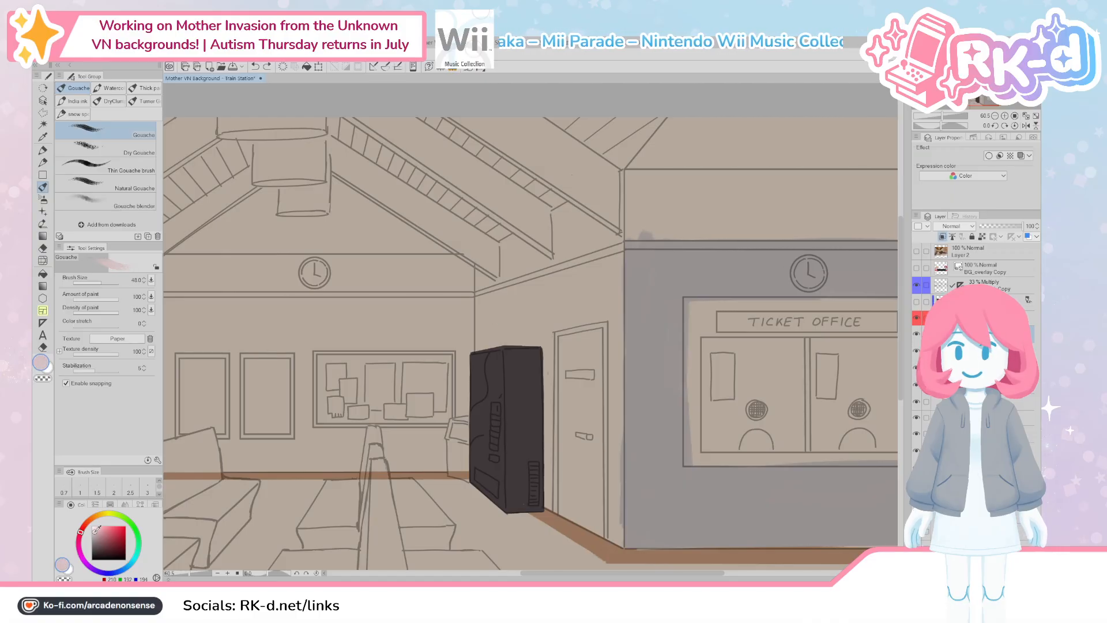
key("]")
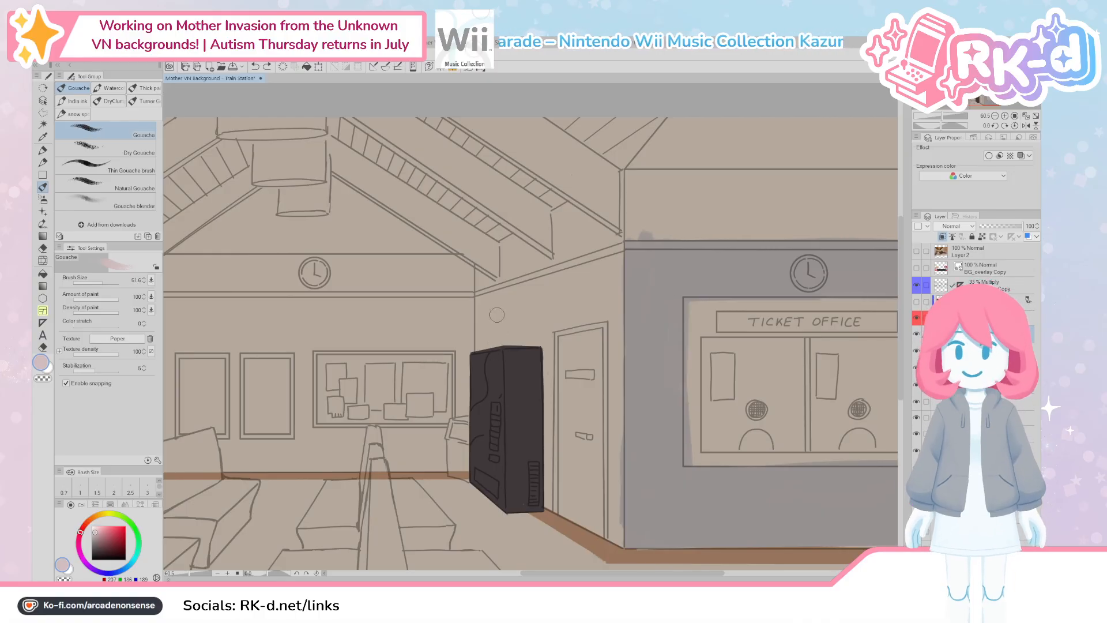
left_click(501, 525)
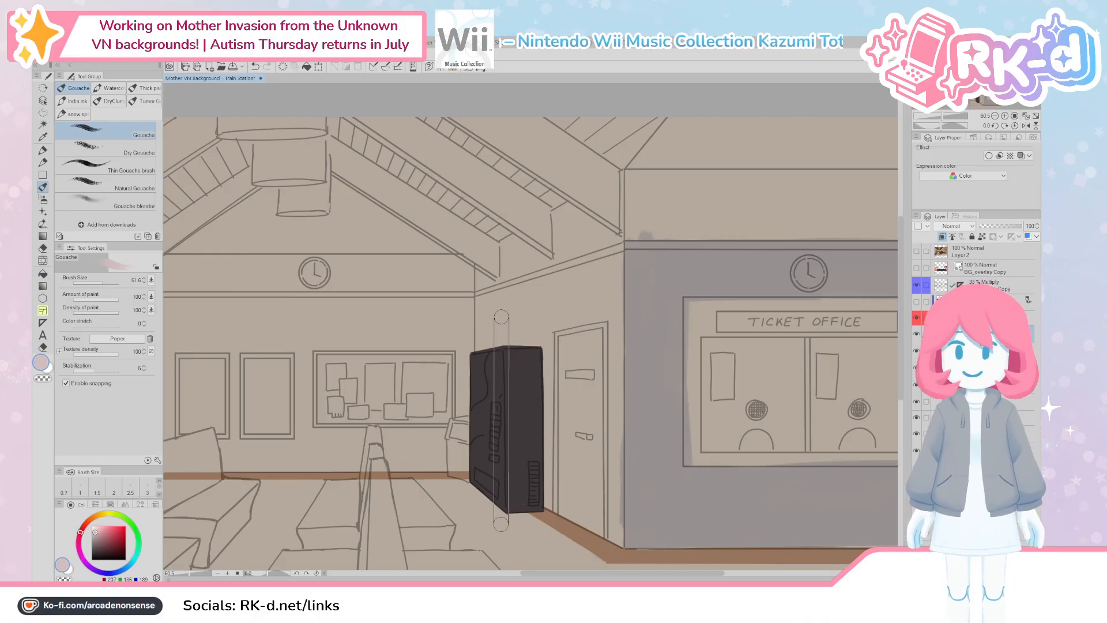
key("]")
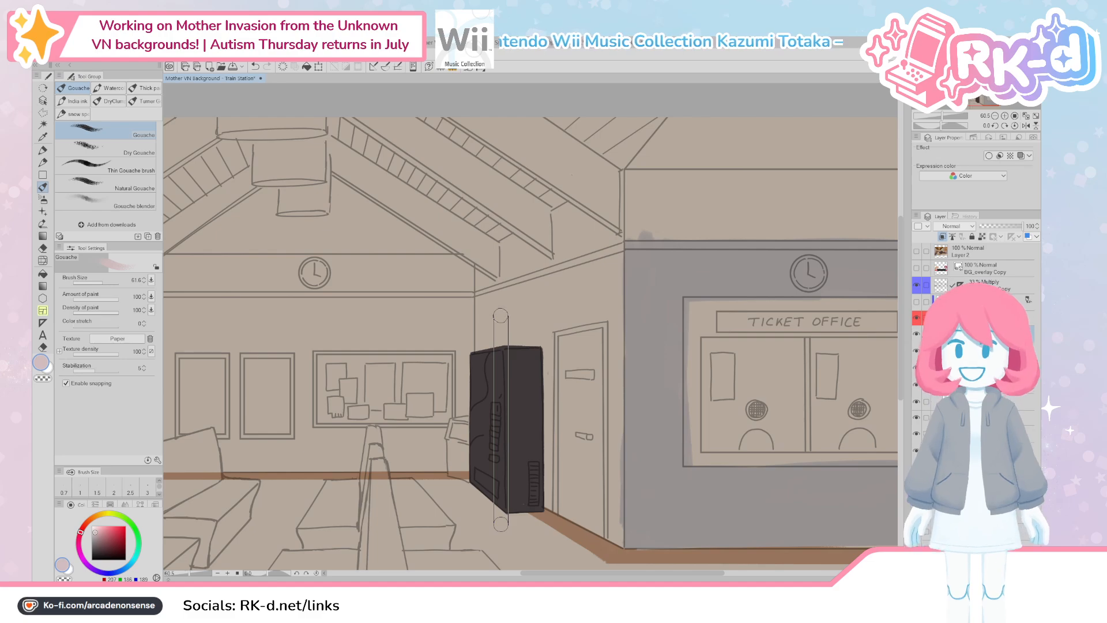
left_click(501, 315, "shift")
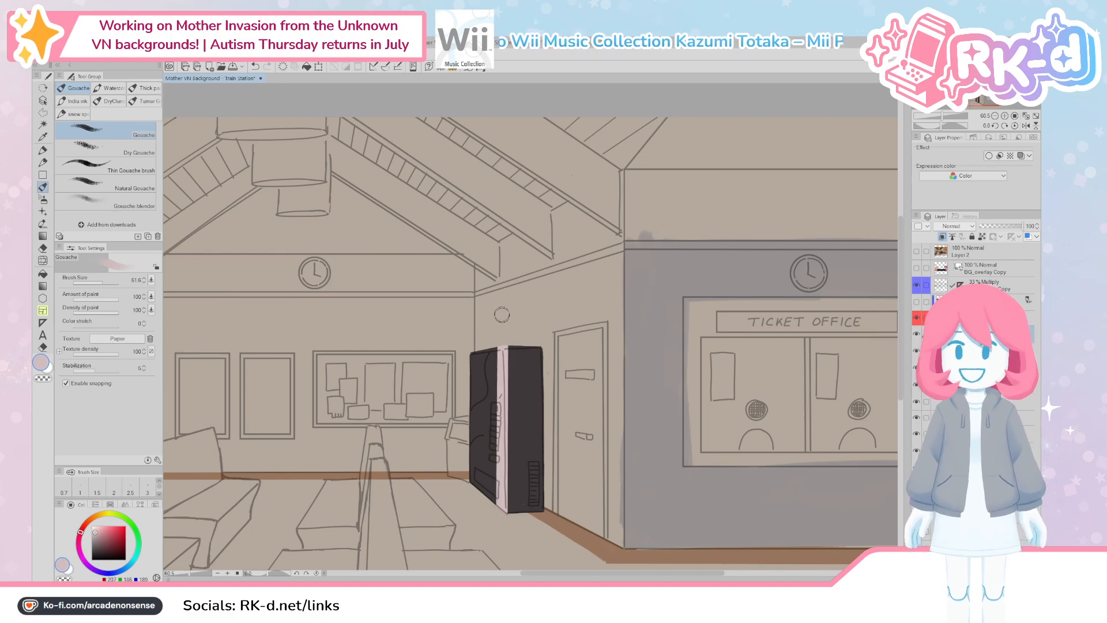
mouse_move(497, 319)
left_mouse_down()
mouse_move(492, 507)
mouse_move(489, 355)
mouse_move(474, 466)
mouse_move(484, 507)
mouse_move(472, 507)
left_mouse_up()
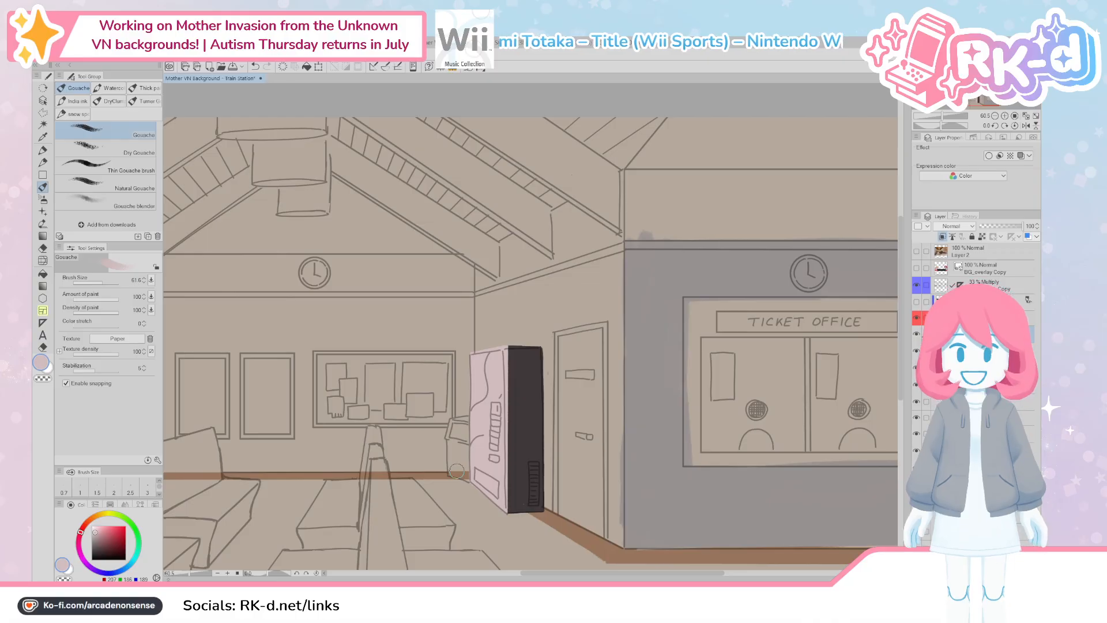
Step: Sample the vending machine's maroon from the colour reference layer and hide the reference again
left_click(917, 302)
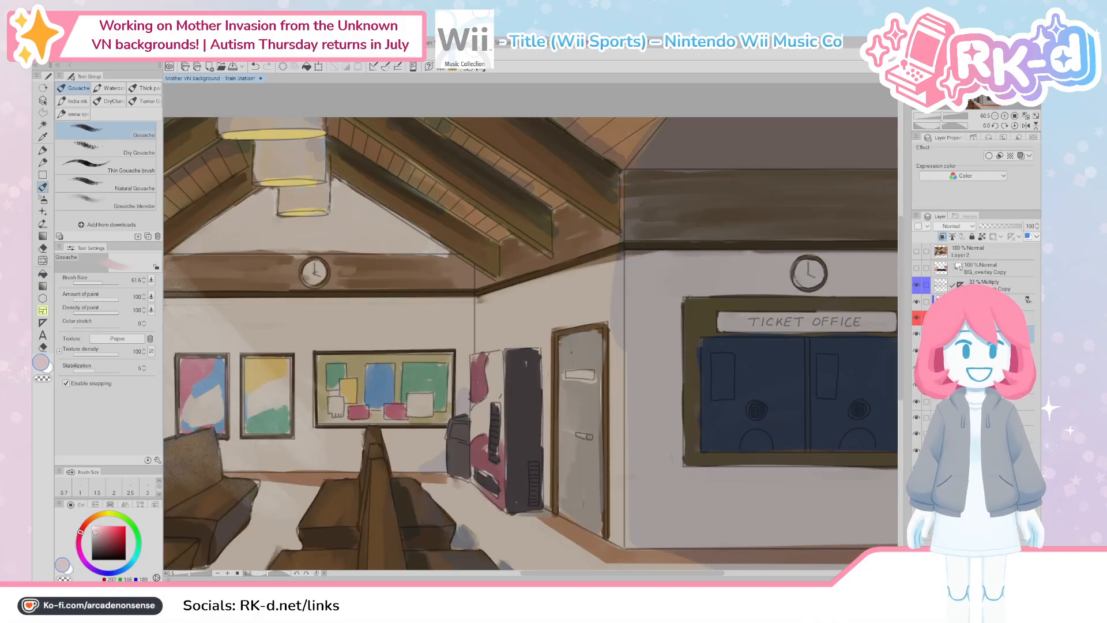
left_click(475, 381, "alt")
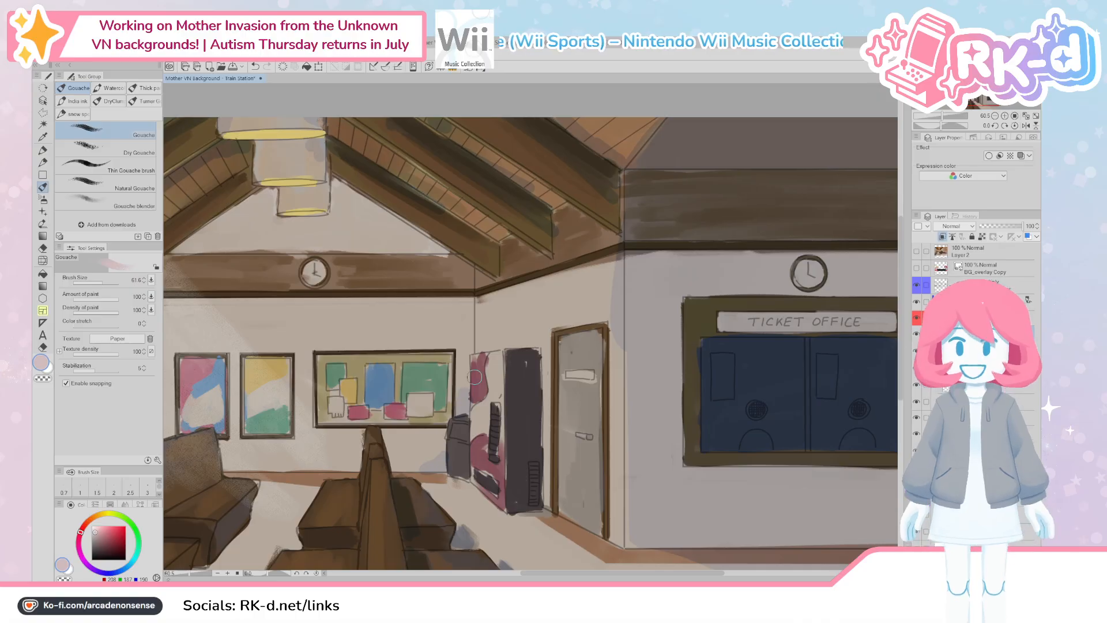
left_click(980, 301)
left_click(962, 237)
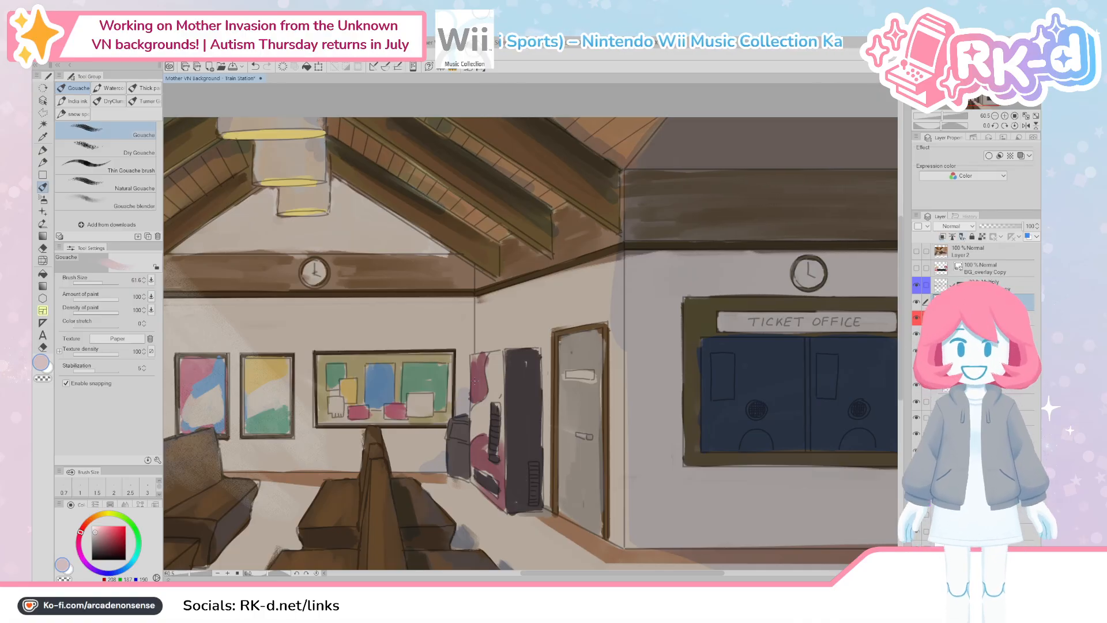
left_click(475, 379, "alt")
left_click(916, 301)
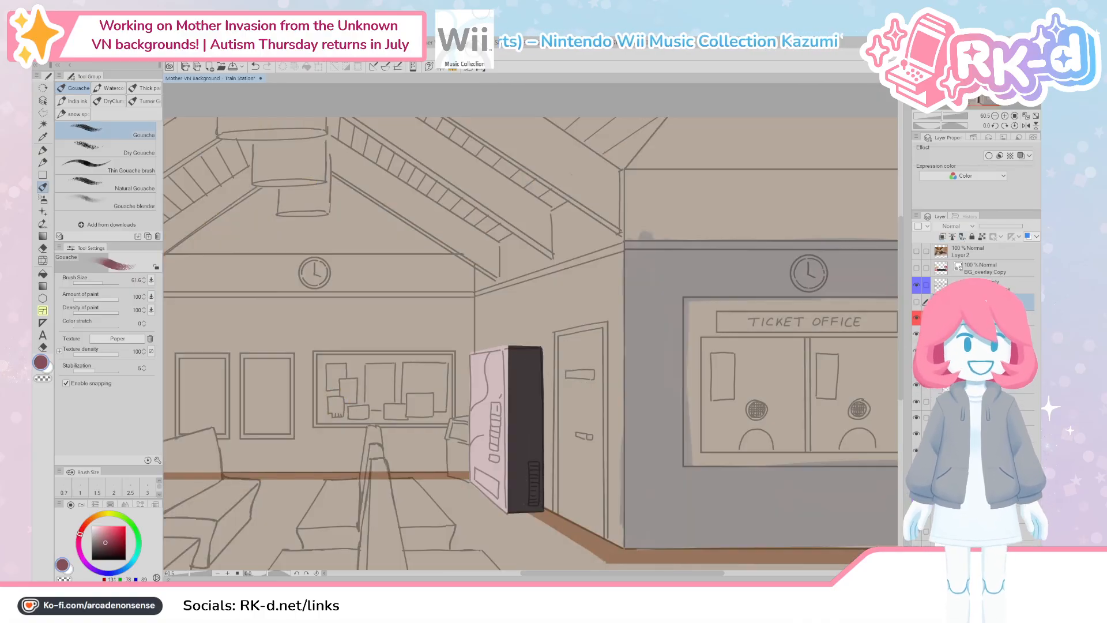
Step: Paint the curved maroon area on the upper part of the vending machine's front face and refine its edge with a smaller brush
left_click(981, 335)
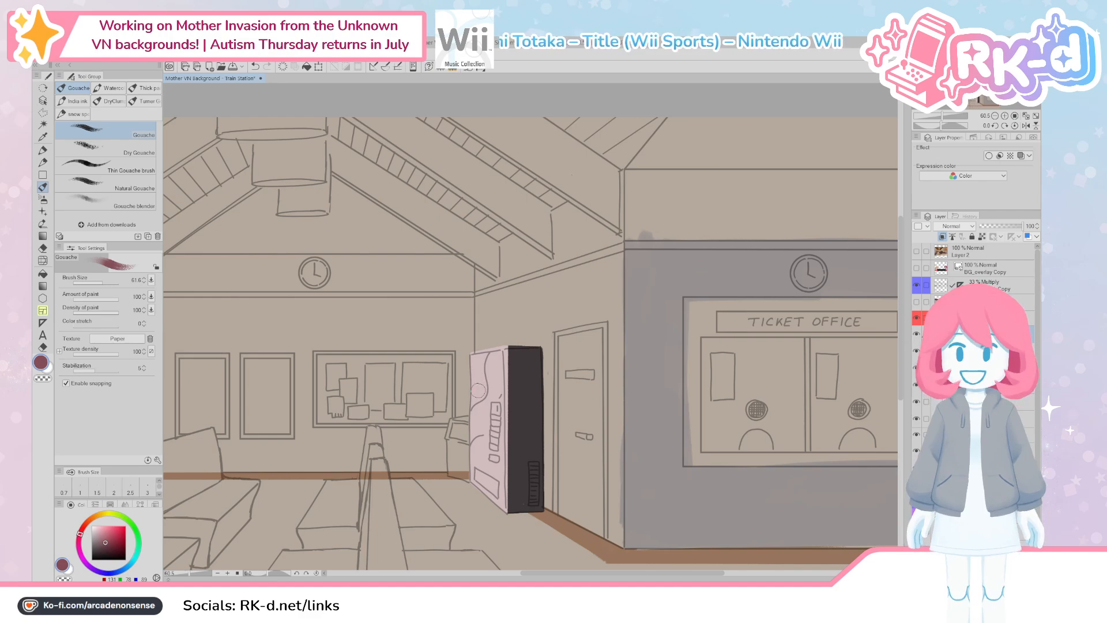
left_click_drag(479, 377, 480, 385)
mouse_move(491, 348)
left_mouse_down()
mouse_move(480, 404)
mouse_move(462, 421)
mouse_move(479, 352)
mouse_move(469, 409)
left_mouse_up()
key("bracketleft")
key("bracketleft")
key("bracketleft")
key("bracketleft")
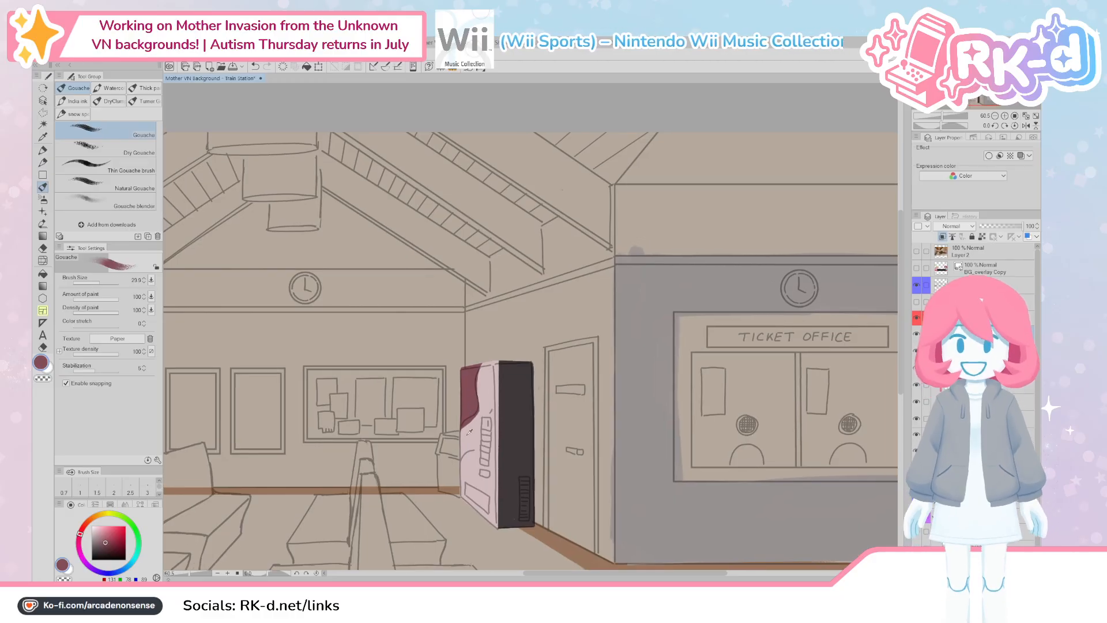
key("c")
key("c")
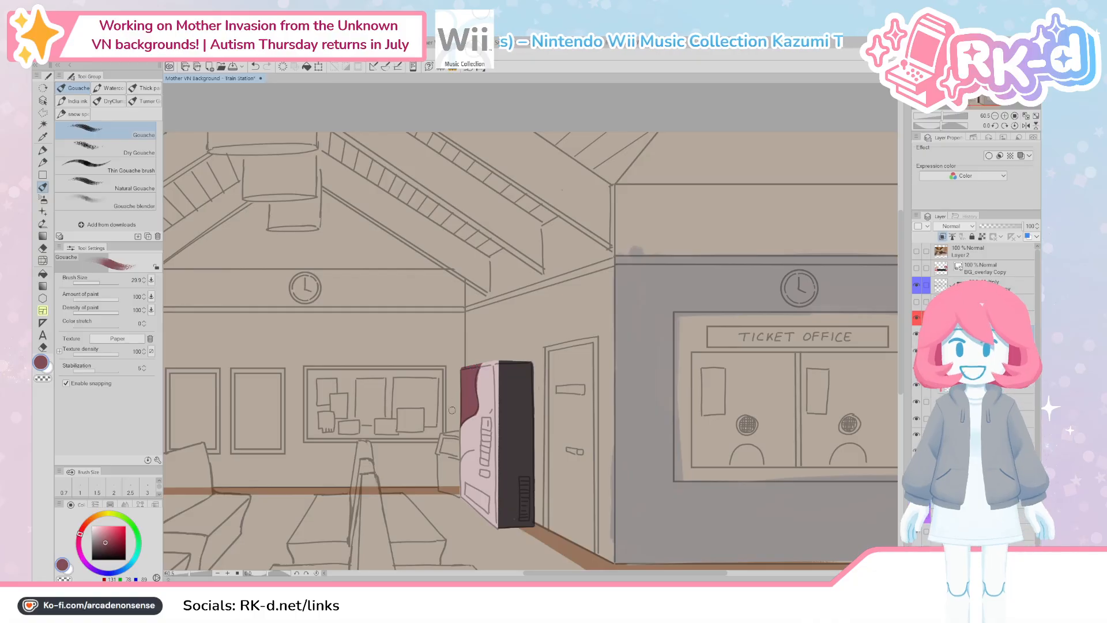
Step: Check the colour reference and paint the vending machine's lower front maroon up to the curved line, cleaning its edge with a smaller brush
left_click(917, 301)
left_click(916, 302)
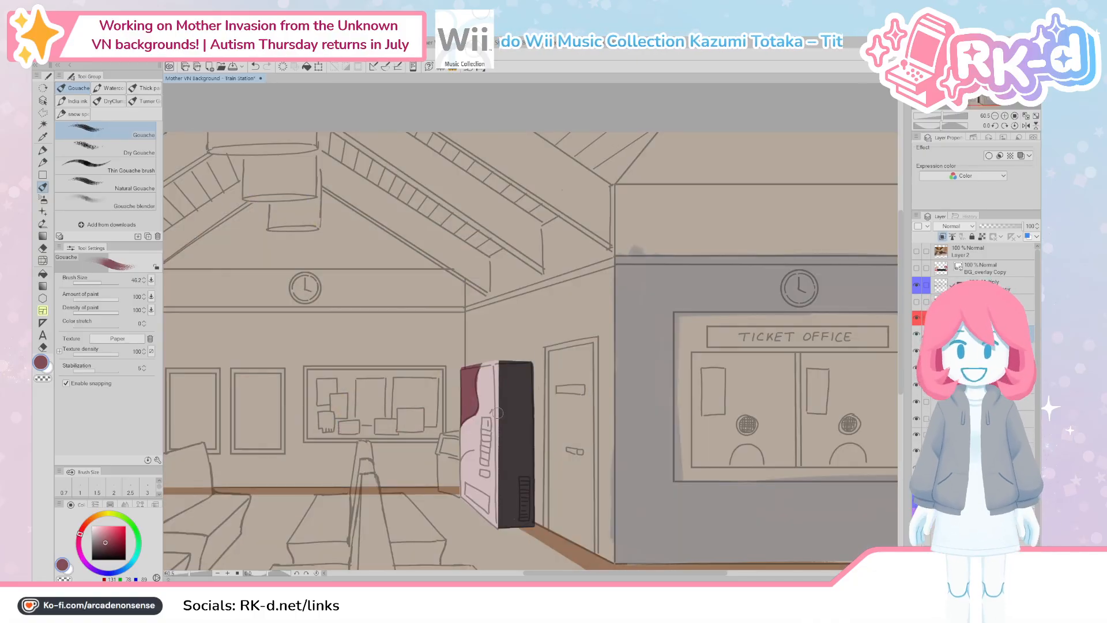
key("bracketright")
mouse_move(501, 405)
left_mouse_down()
mouse_move(491, 441)
mouse_move(498, 408)
mouse_move(458, 478)
mouse_move(485, 454)
mouse_move(493, 487)
mouse_move(492, 453)
mouse_move(494, 528)
mouse_move(469, 473)
mouse_move(464, 511)
left_mouse_up()
left_click_drag(486, 456, 480, 462)
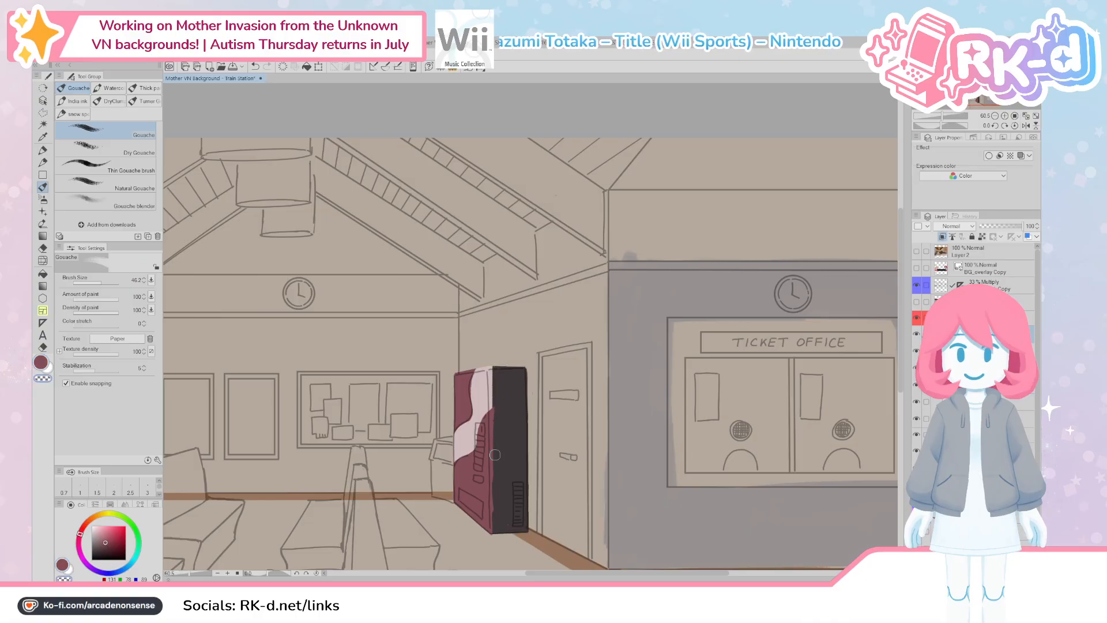
key("[")
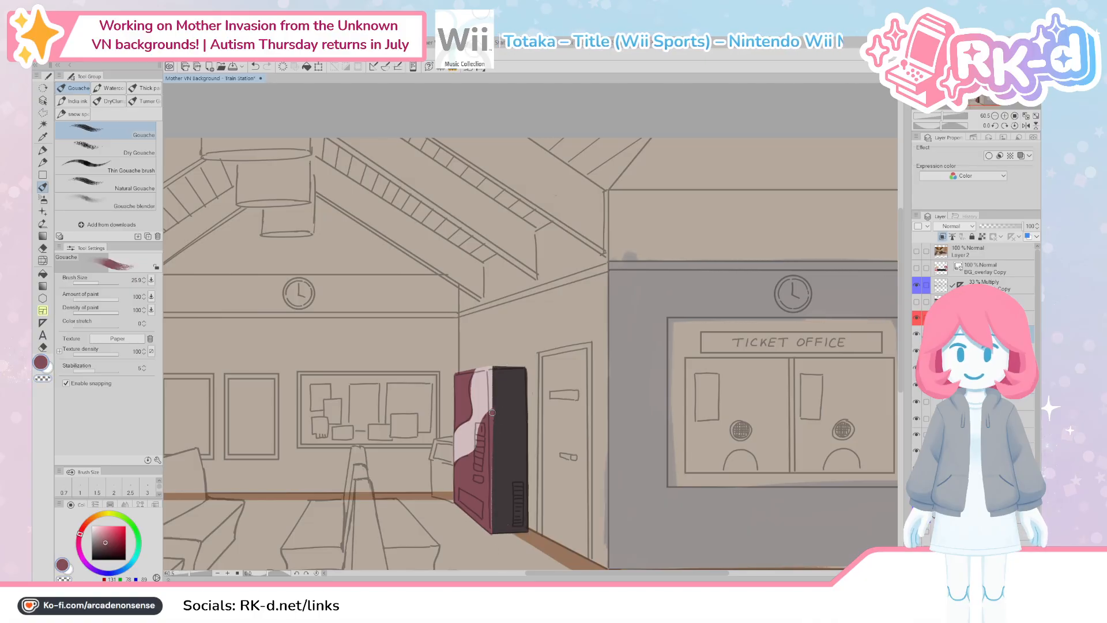
key("c")
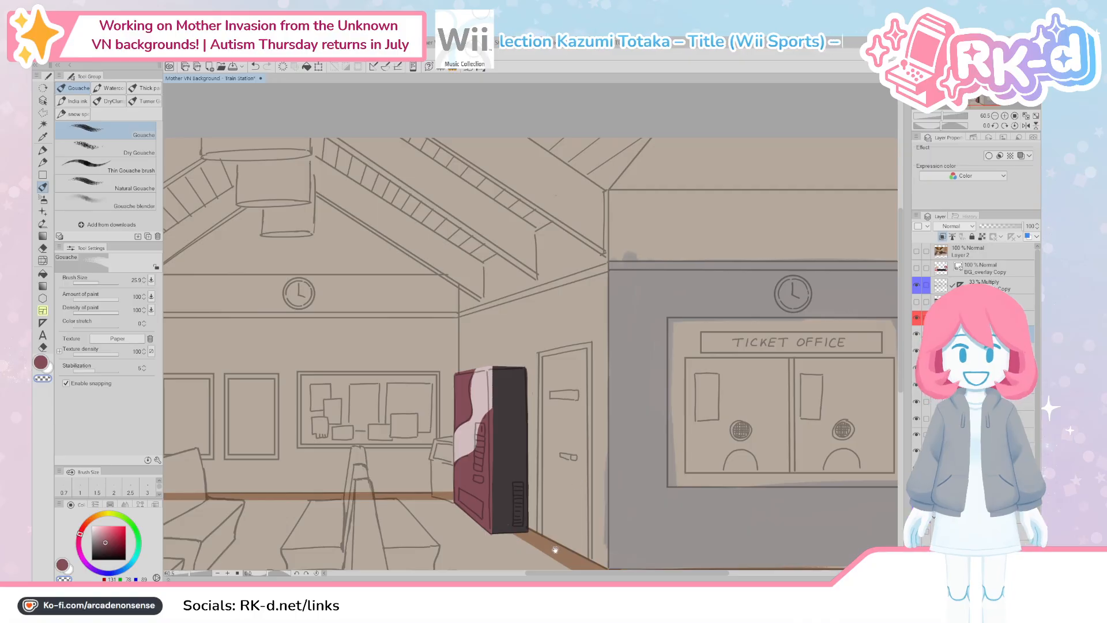
Step: Group the vending machine's paint layer into a folder and select the layer listed directly below the folder
left_click_drag(508, 488, 549, 524)
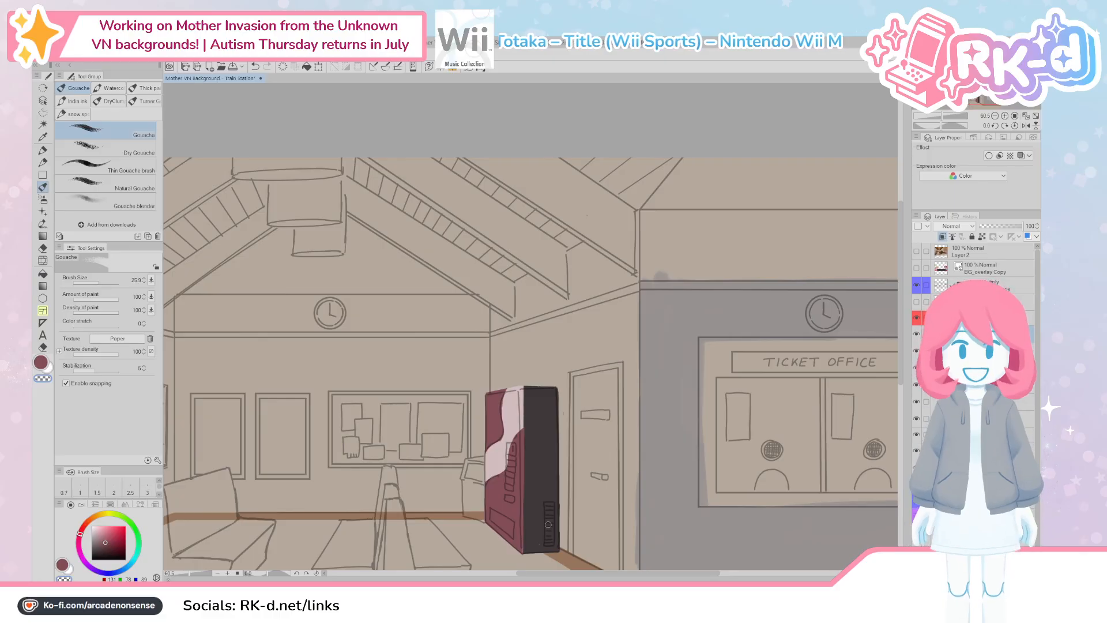
left_click_drag(548, 525, 575, 516)
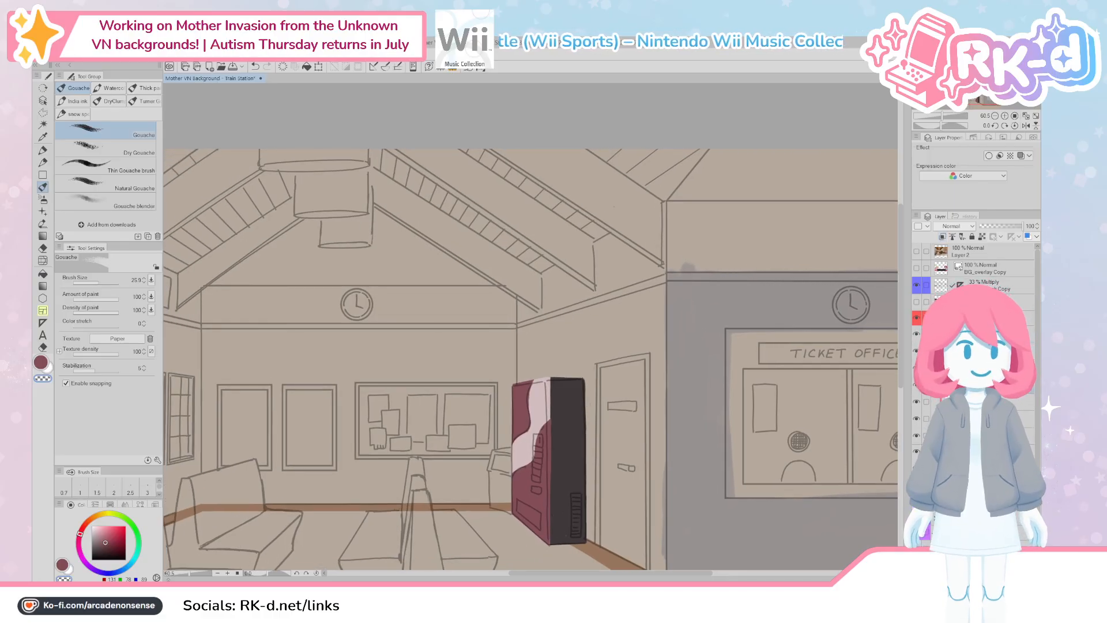
left_click(984, 334)
key("ctrl+g")
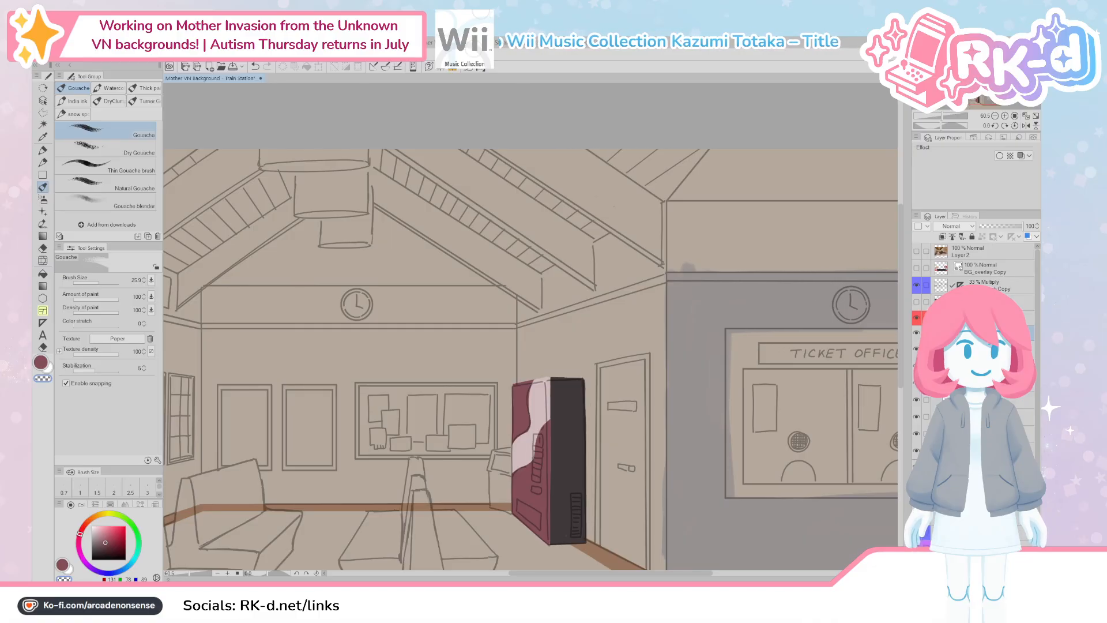
left_click(984, 350)
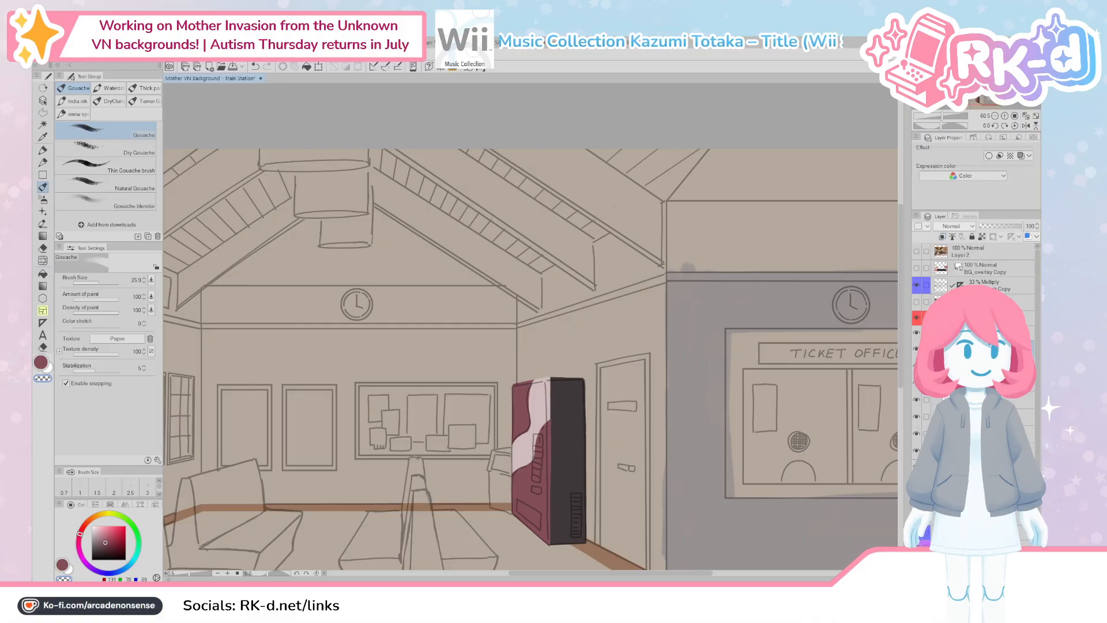
Step: Sample the dark grey of the bin beside the vending machine from the colour reference and hide the reference again
left_click(984, 400)
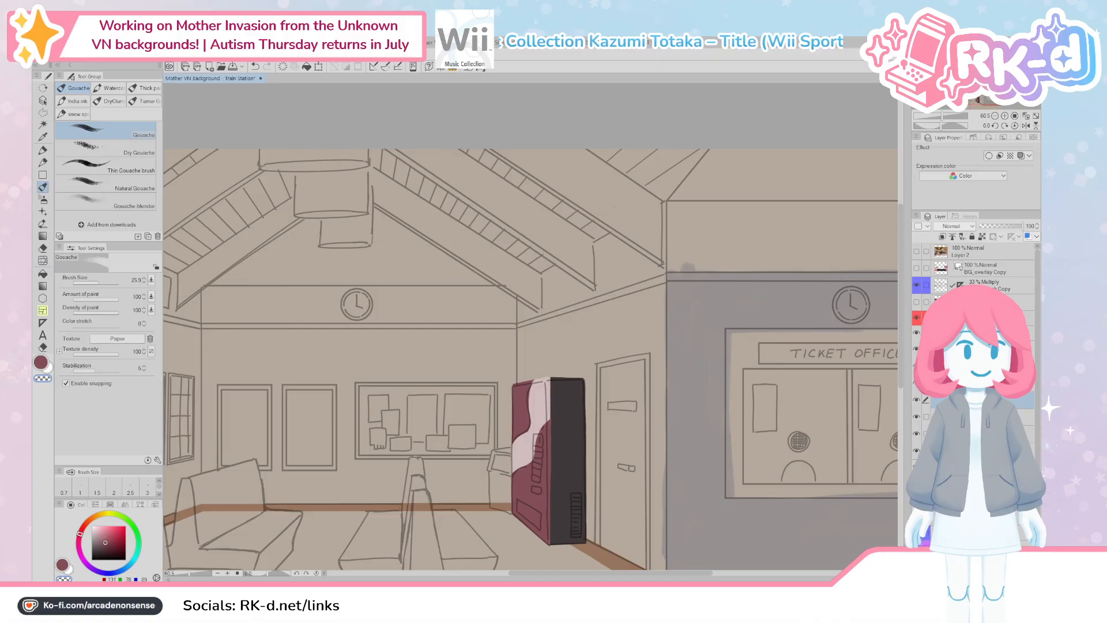
left_click(917, 303)
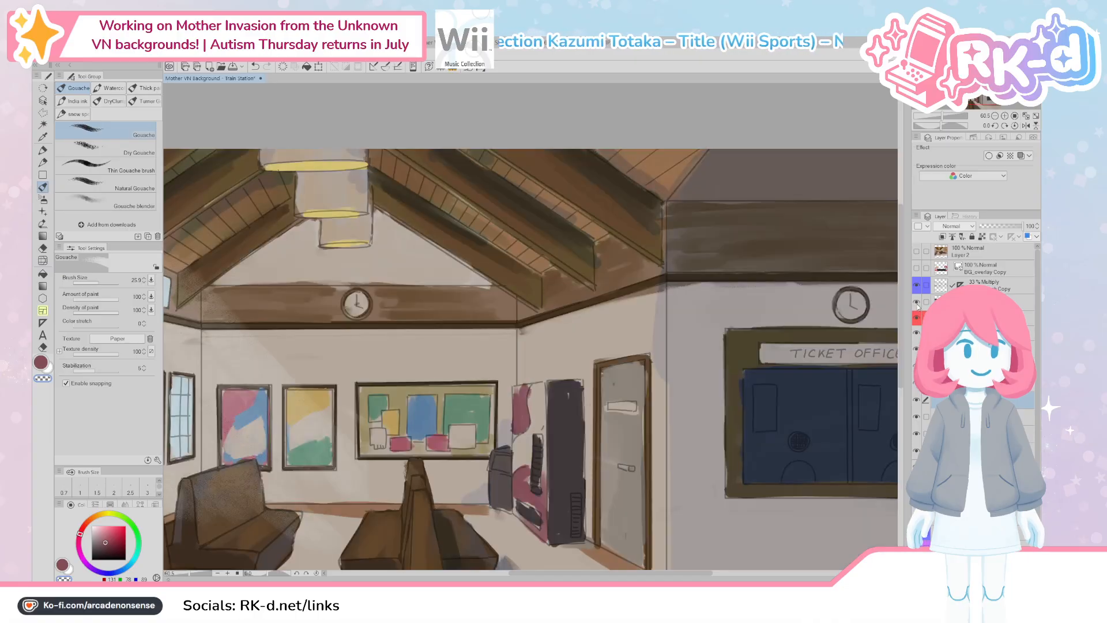
left_click(498, 484, "alt")
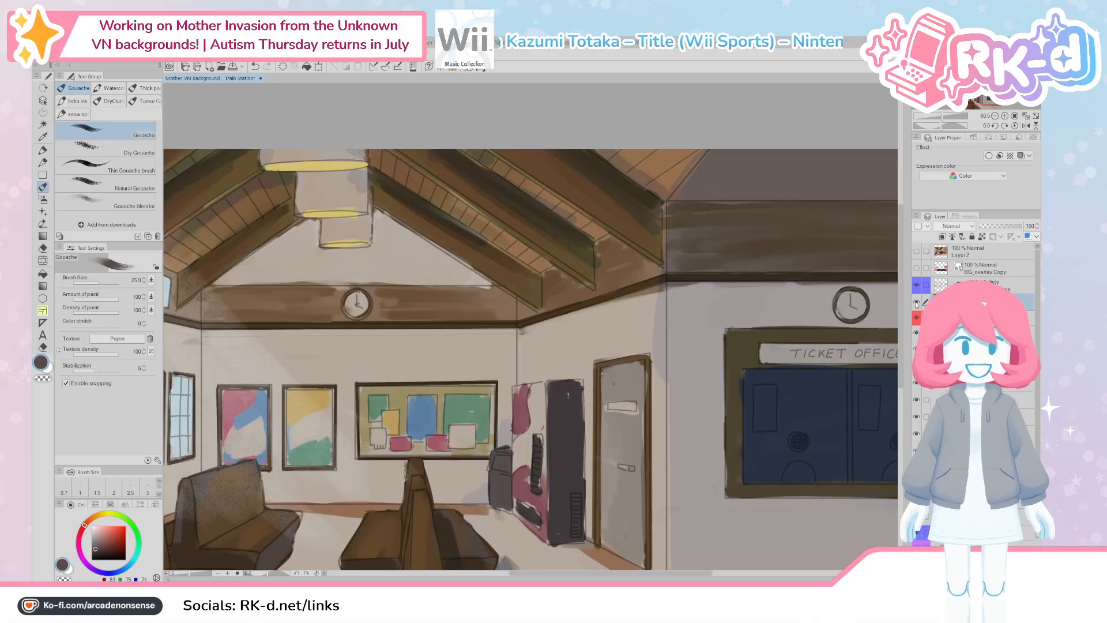
key("ctrl+z")
Step: Paint the bin beside the vending machine dark grey, cleaning up its edges with transparent colour and a smaller brush
mouse_move(499, 466)
left_mouse_down()
mouse_move(511, 460)
mouse_move(505, 501)
left_mouse_up()
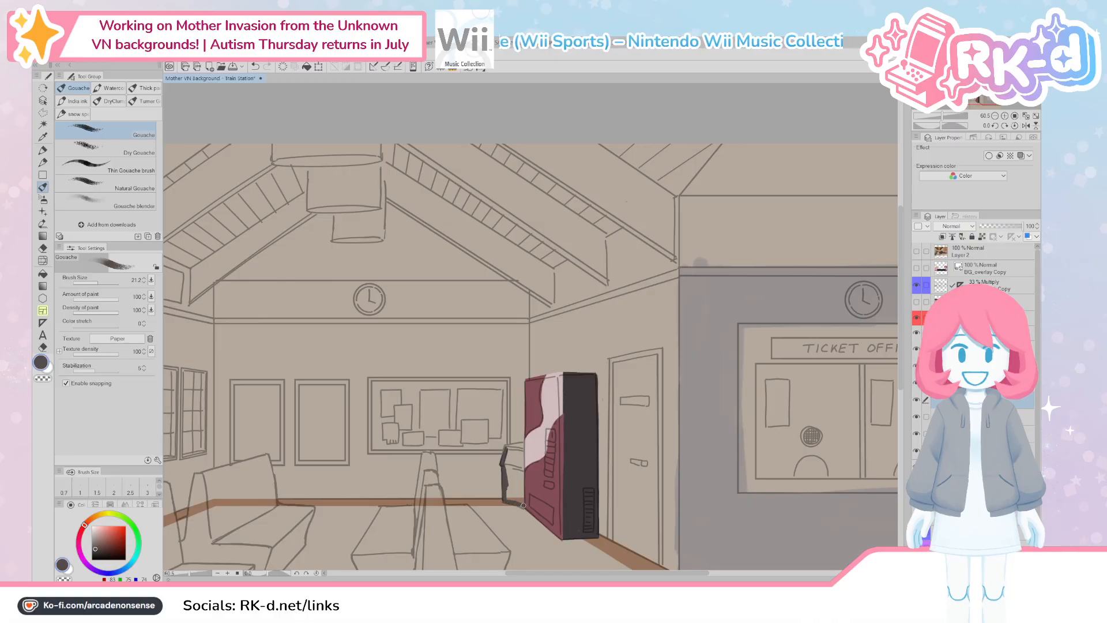
mouse_move(521, 458)
left_mouse_down()
mouse_move(512, 499)
mouse_move(514, 462)
left_mouse_up()
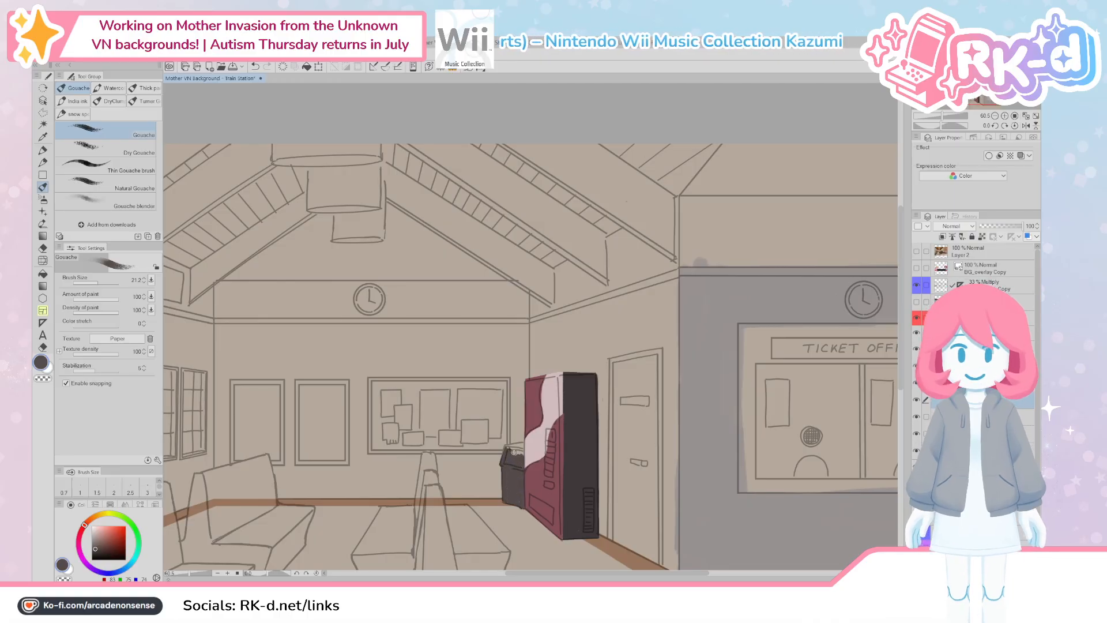
left_click_drag(523, 514, 516, 512)
key("c")
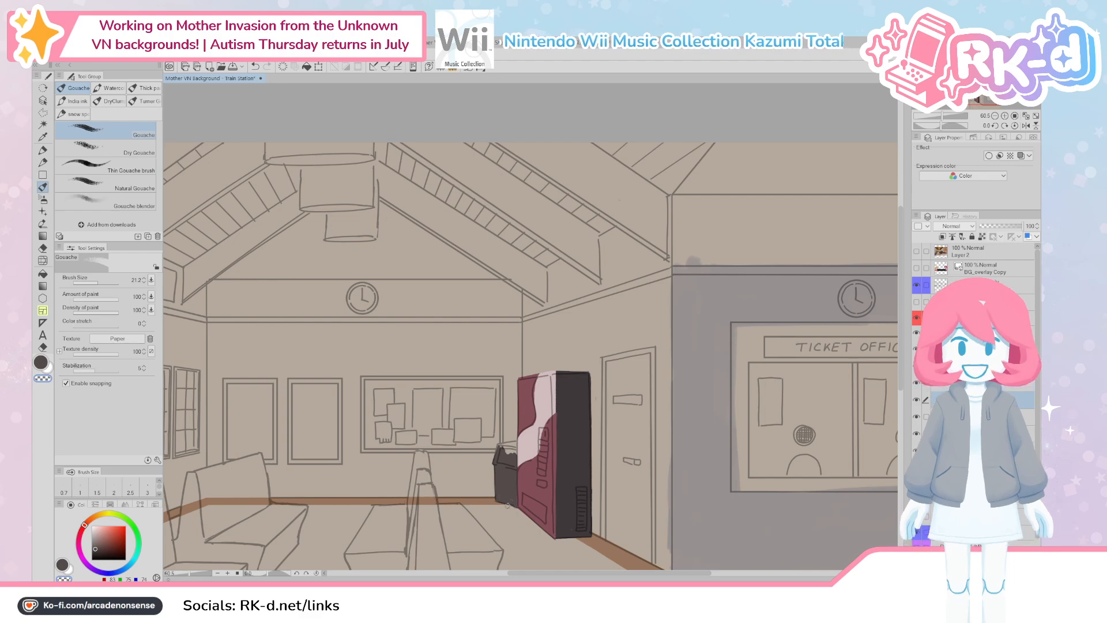
key("c")
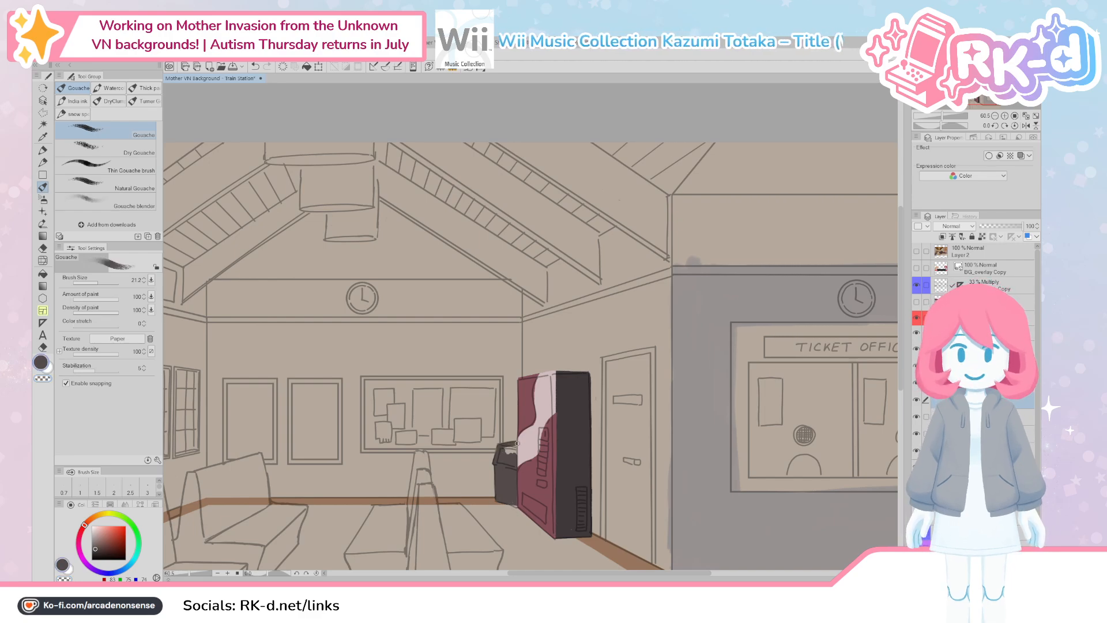
key("bracketright")
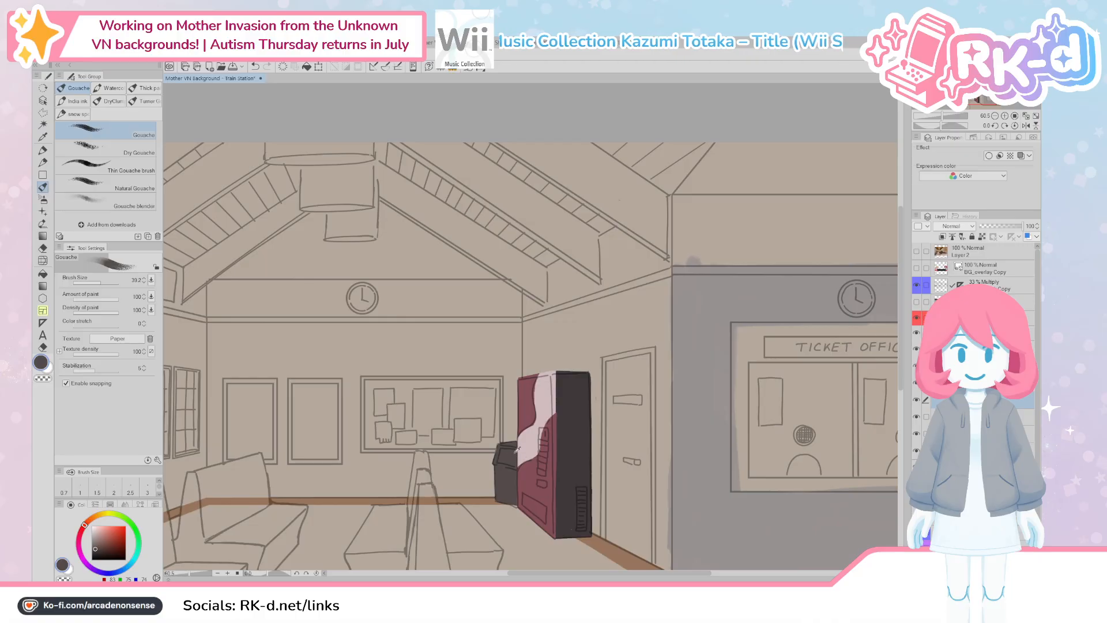
key("bracketleft")
key("bracketleft")
key("bracketleft")
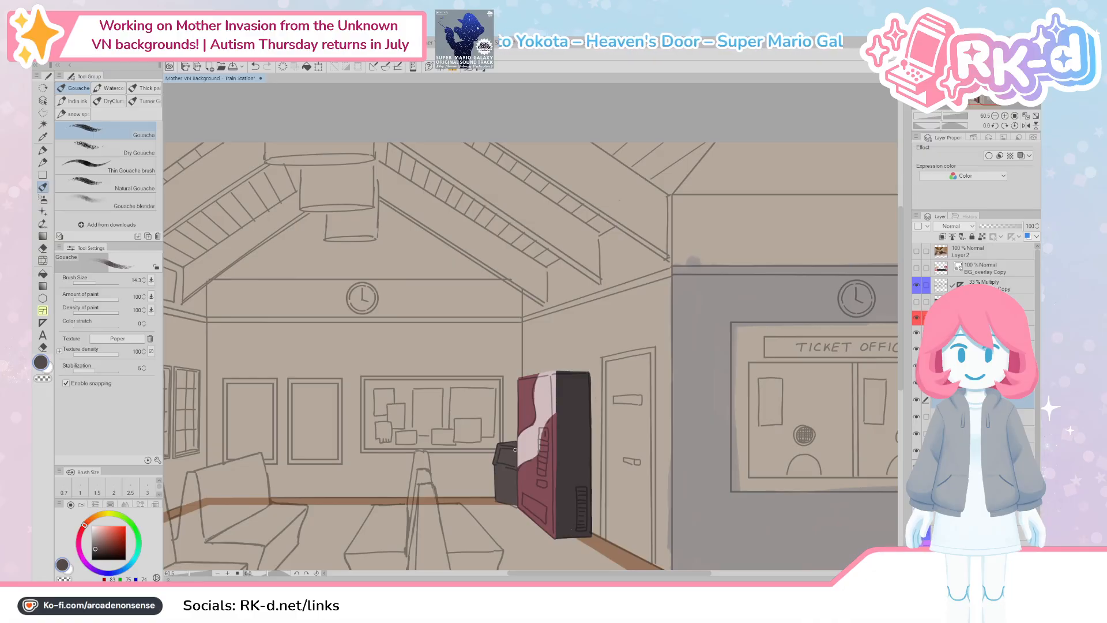
left_click(934, 333)
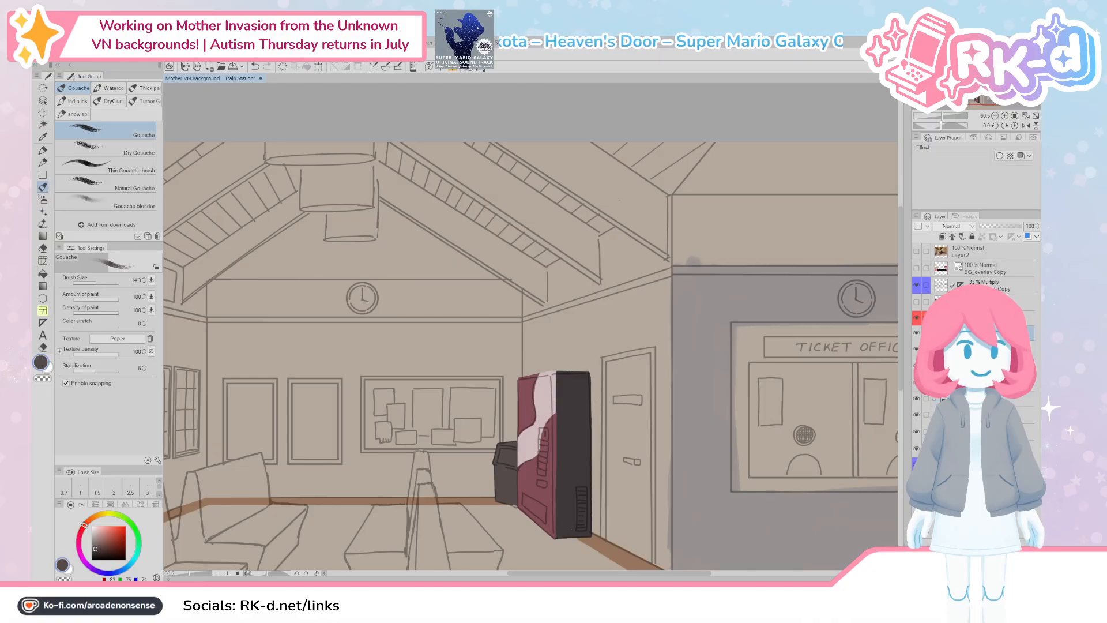
scroll(580, 285, "down", 8)
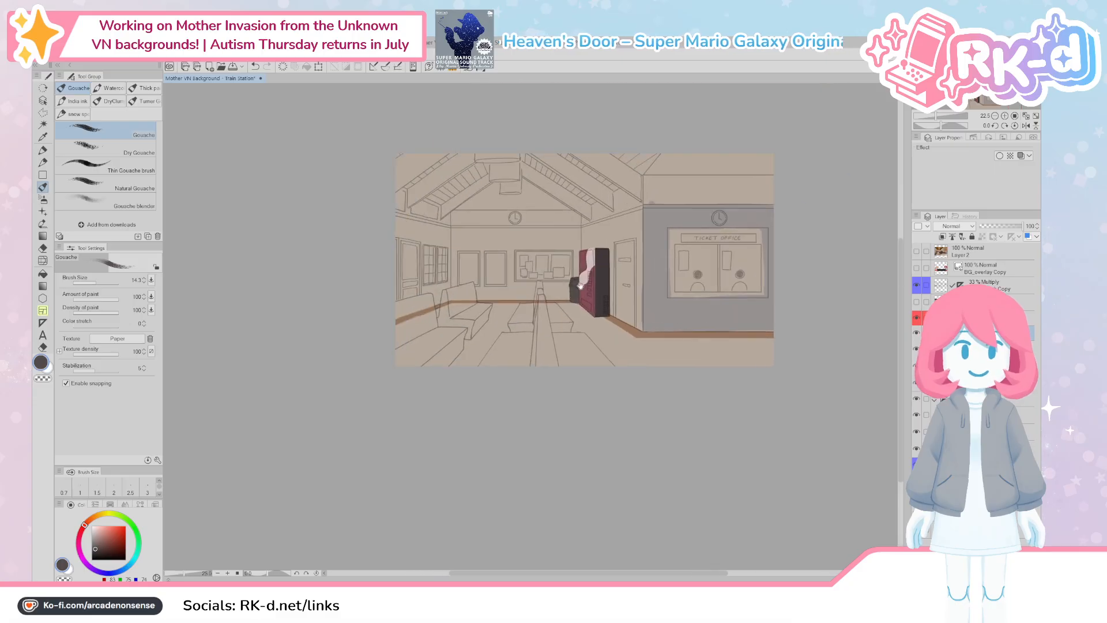
scroll(580, 285, "up", 2)
left_click_drag(580, 243, 539, 356)
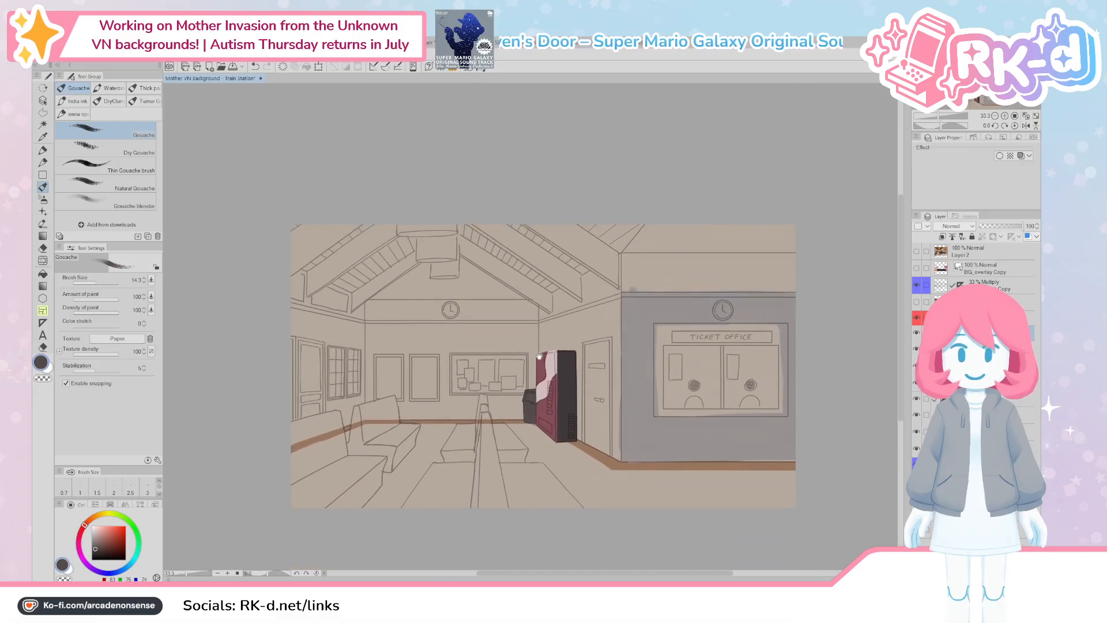
scroll(539, 356, "up", 1)
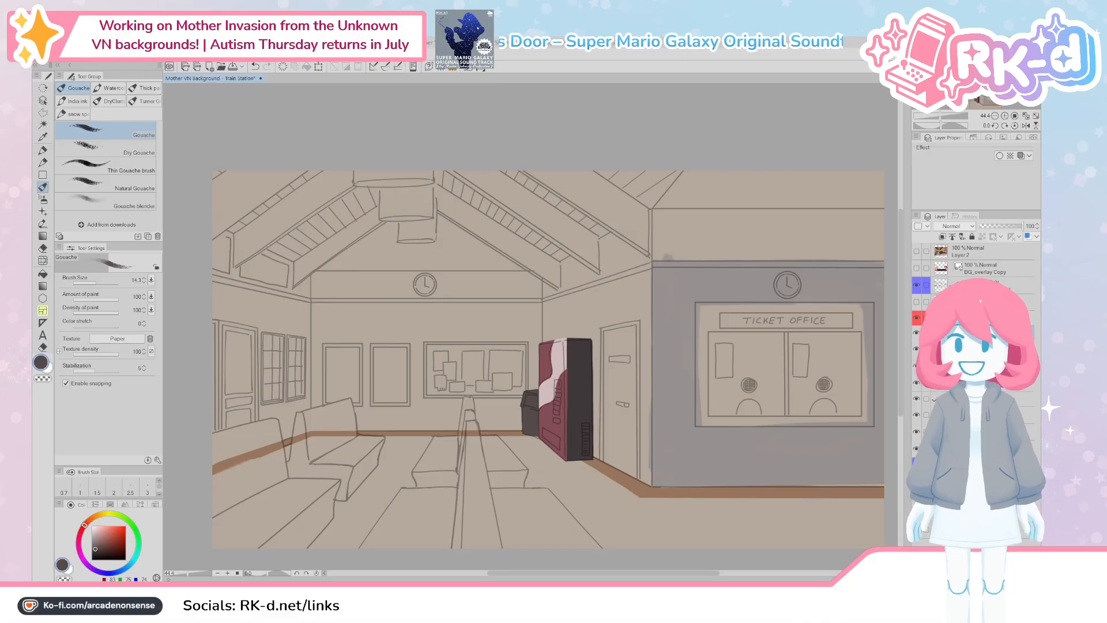
Step: Examine the beef bourguignon description and food photos in the other open illustration, and return to the train station background
left_click(67, 77)
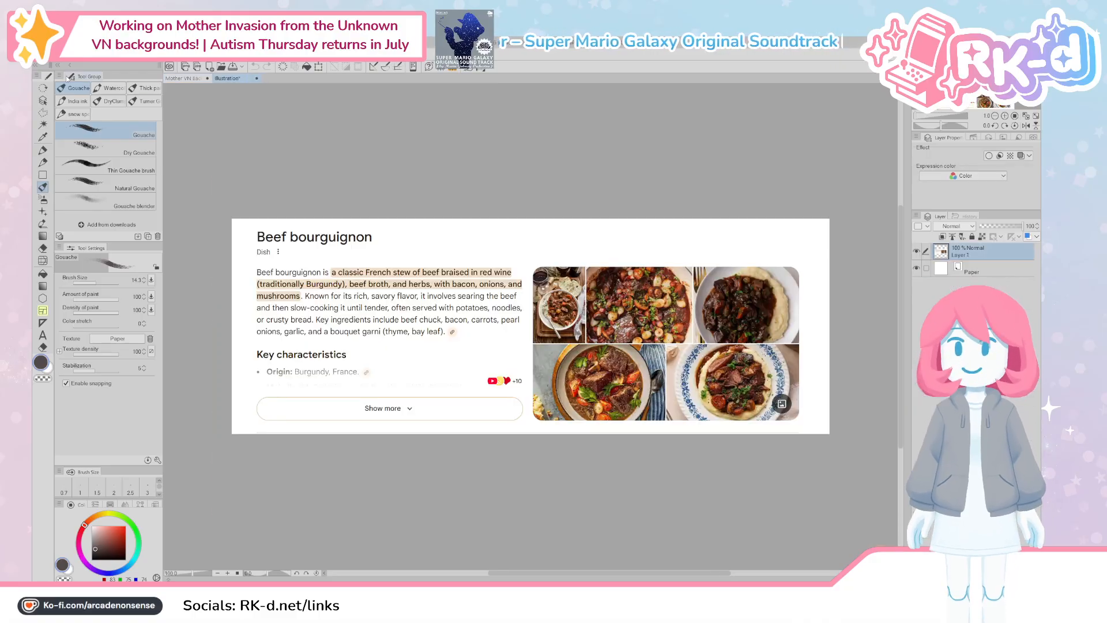
scroll(389, 225, "up", 5)
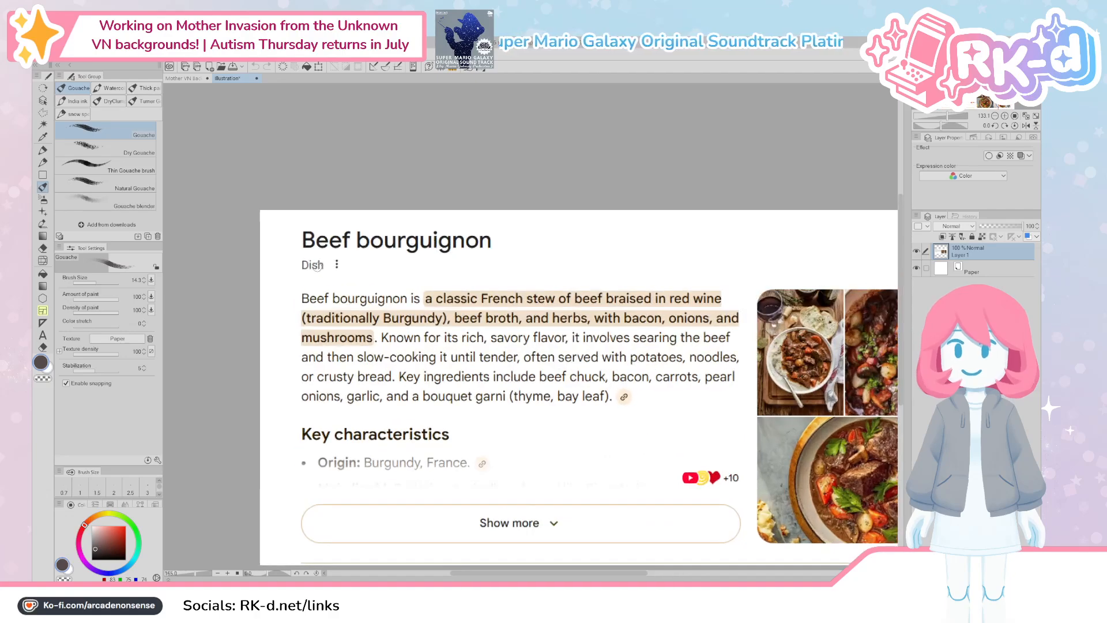
scroll(322, 245, "up", 1)
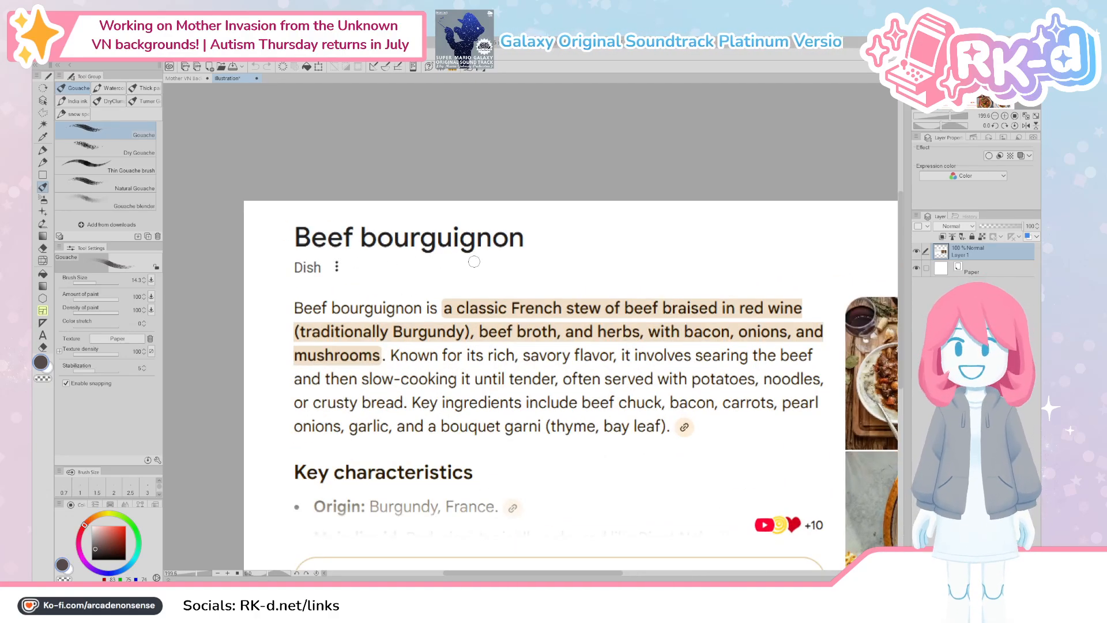
left_click_drag(878, 474, 368, 355)
scroll(368, 355, "up", 1)
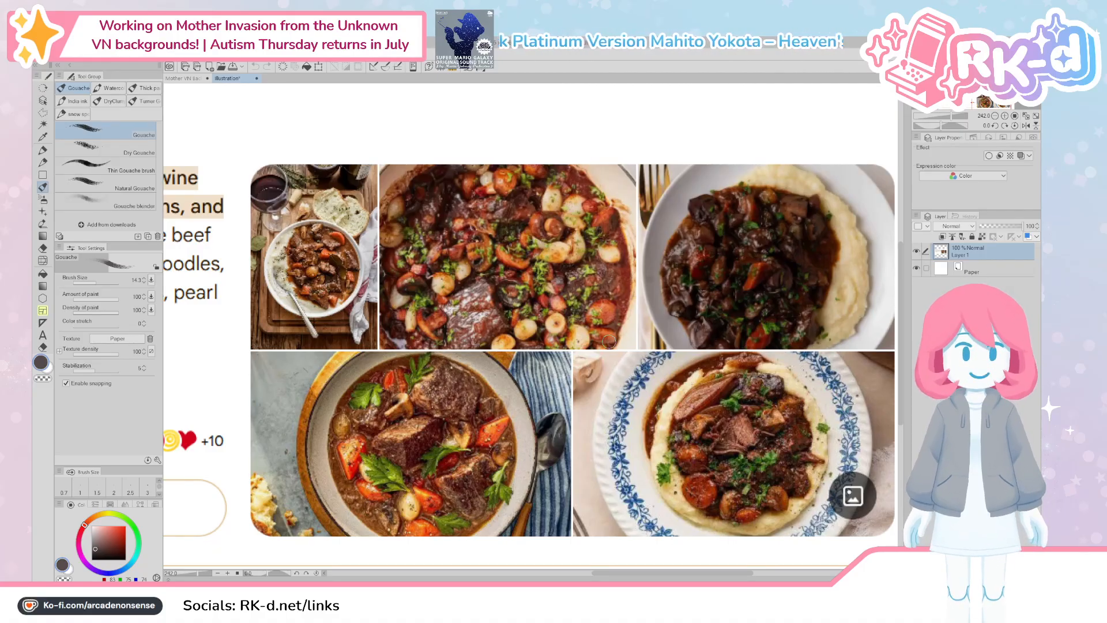
scroll(609, 342, "down", 4)
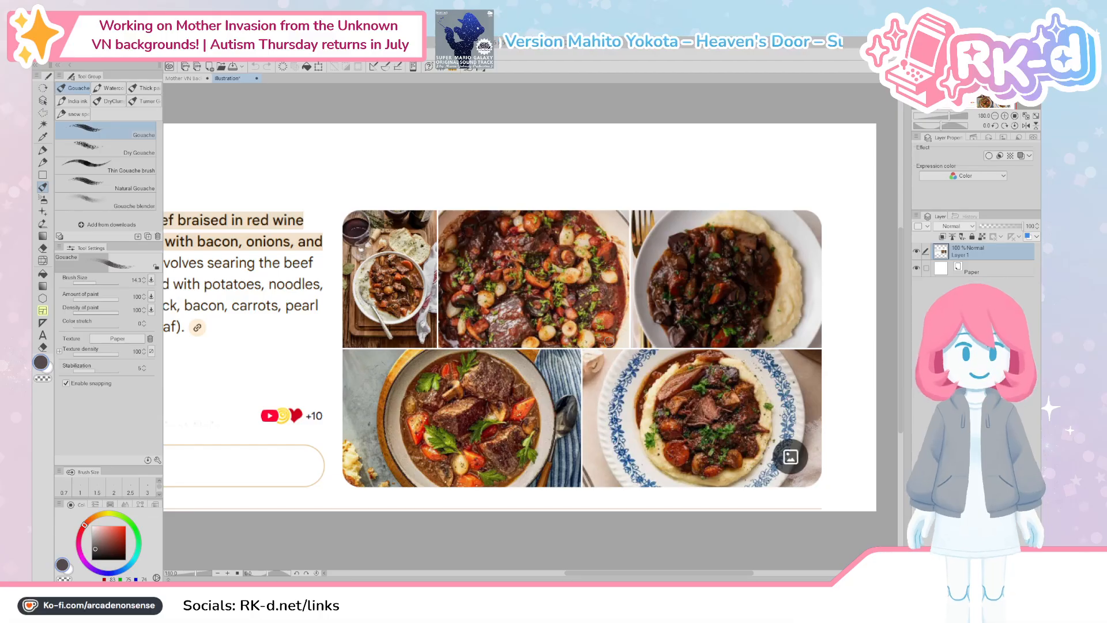
left_click_drag(348, 189, 491, 276)
scroll(487, 232, "down", 3)
scroll(490, 275, "down", 2)
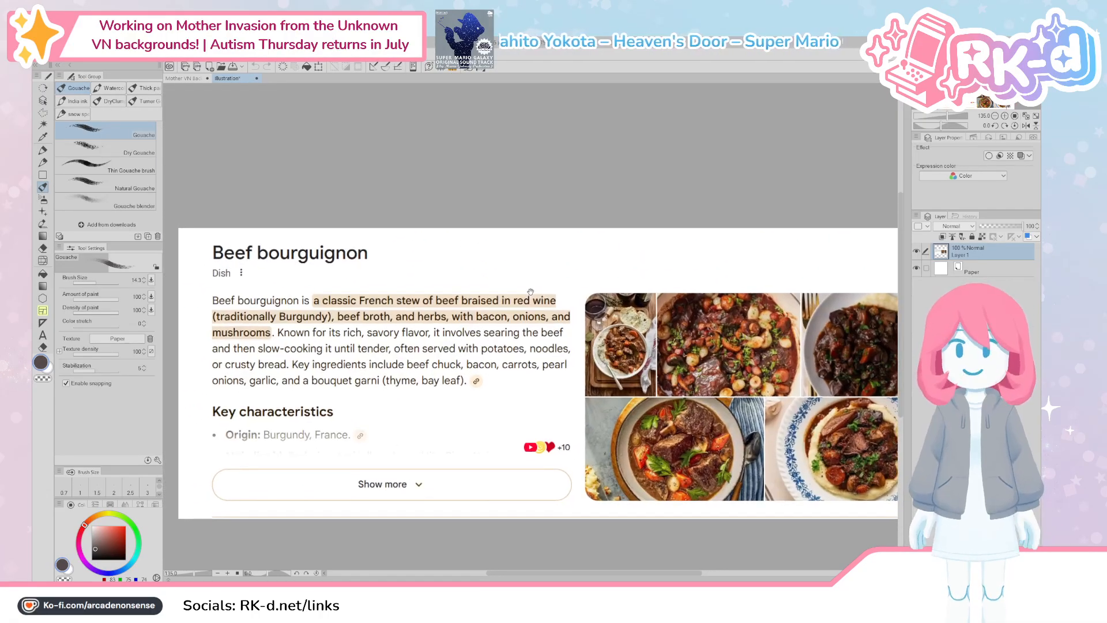
left_click(183, 81)
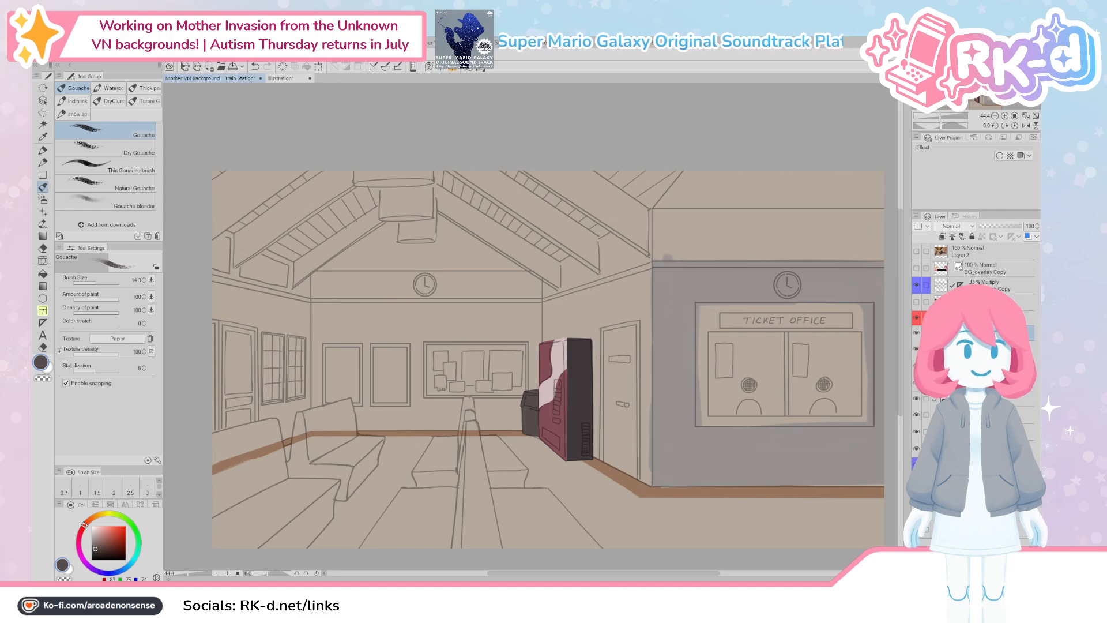
Step: Sample the light blue of the upper window from the colour reference and reselect the paint layer below the folder
key("ctrl+shift+n")
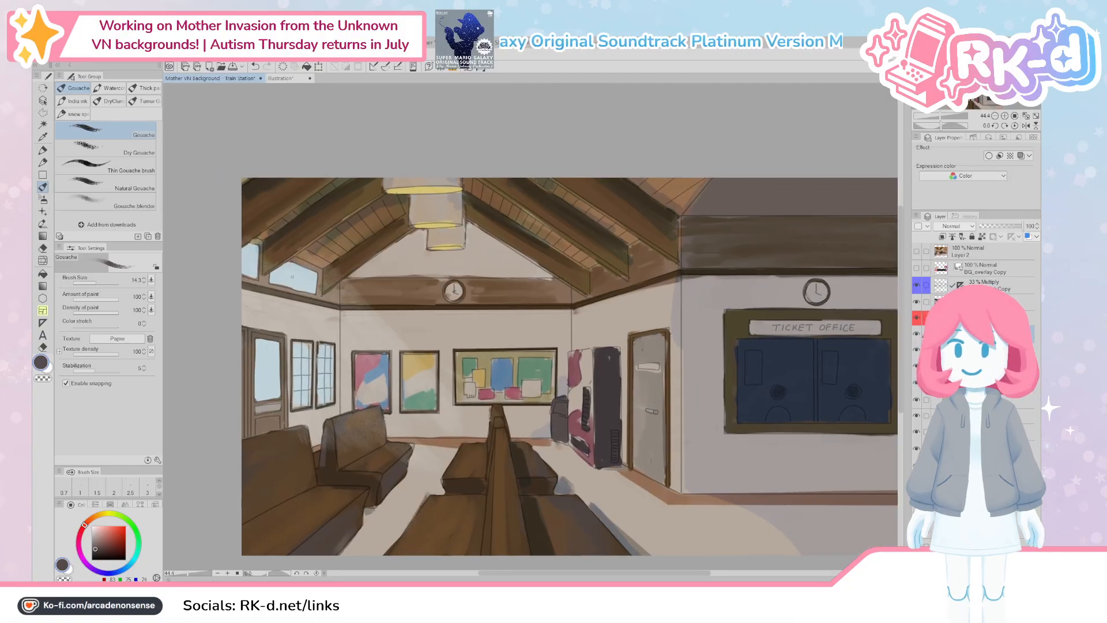
left_click(291, 275, "alt")
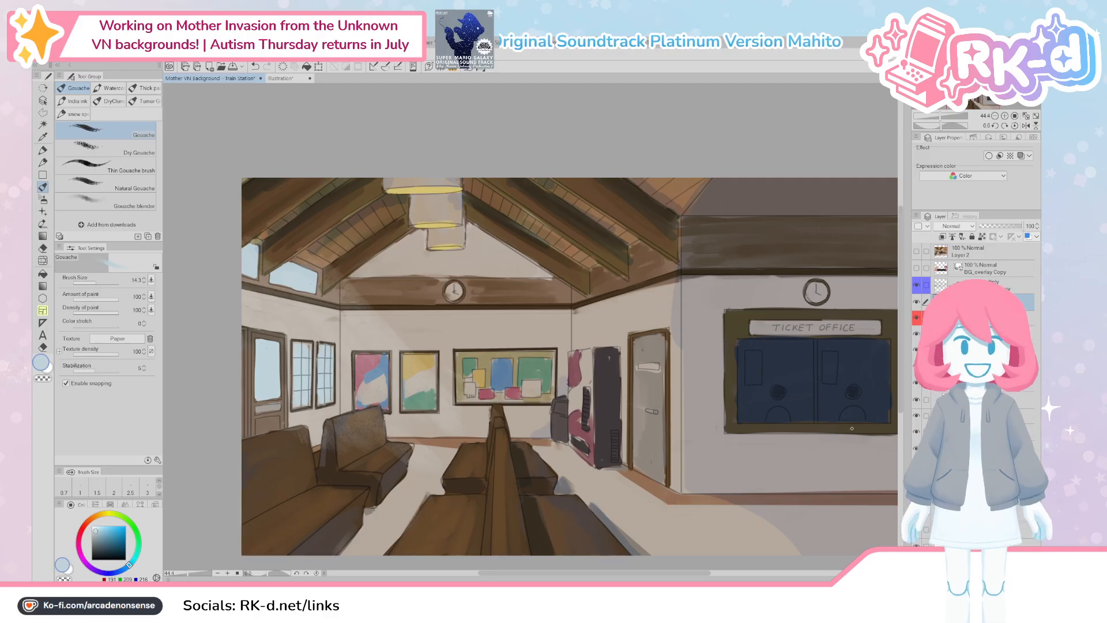
left_click(980, 400)
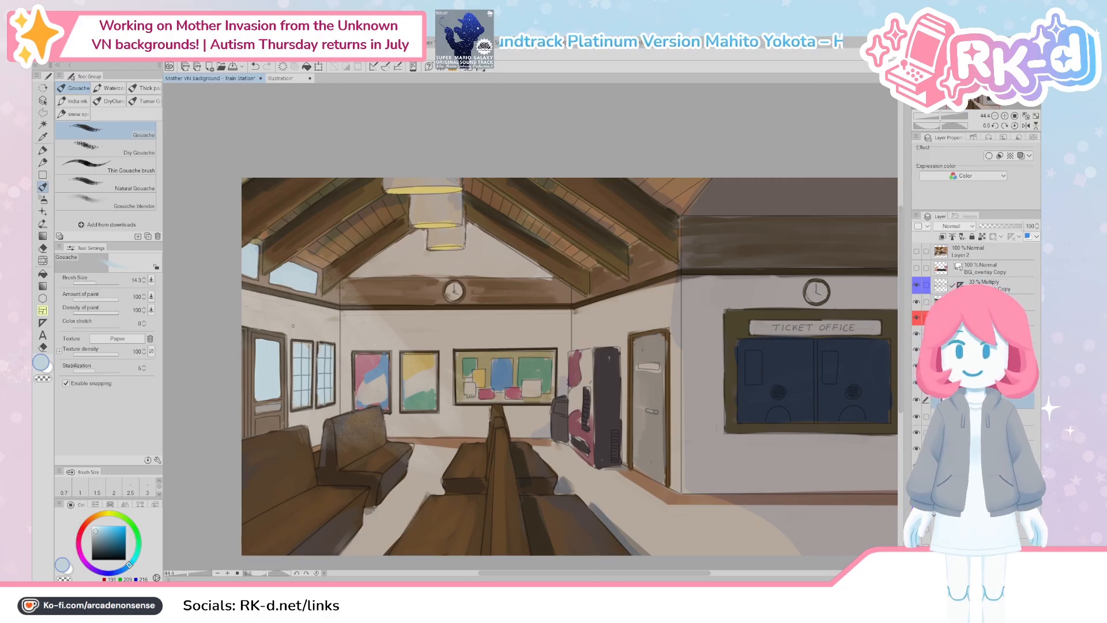
key("period")
key("period")
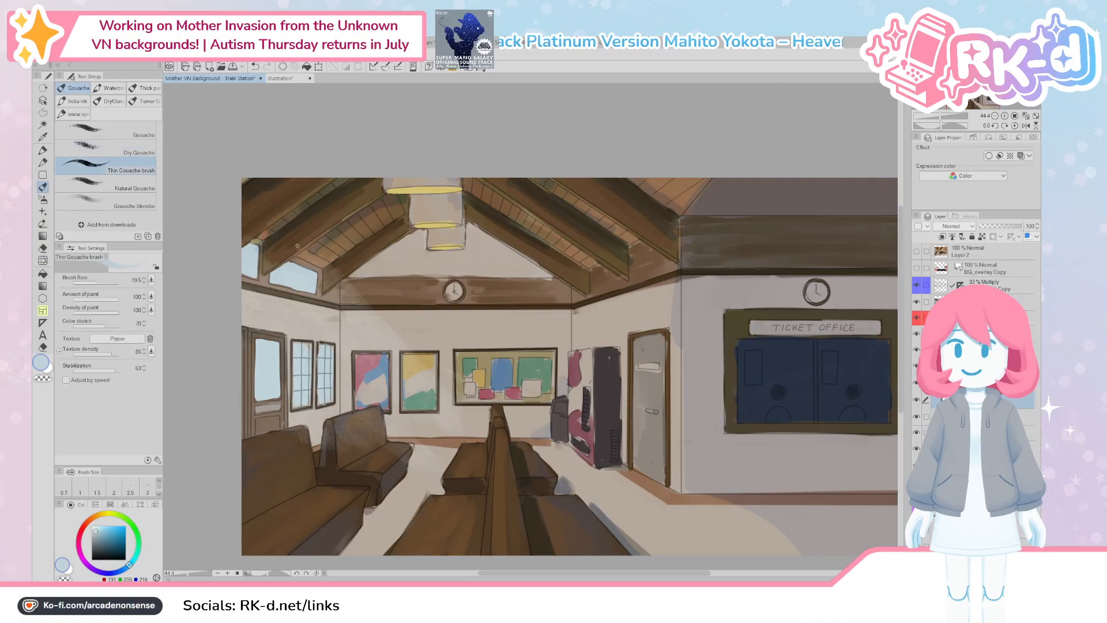
key("comma")
key("comma")
key("bracketright")
key("bracketright")
key("bracketright")
key("bracketright")
key("bracketright")
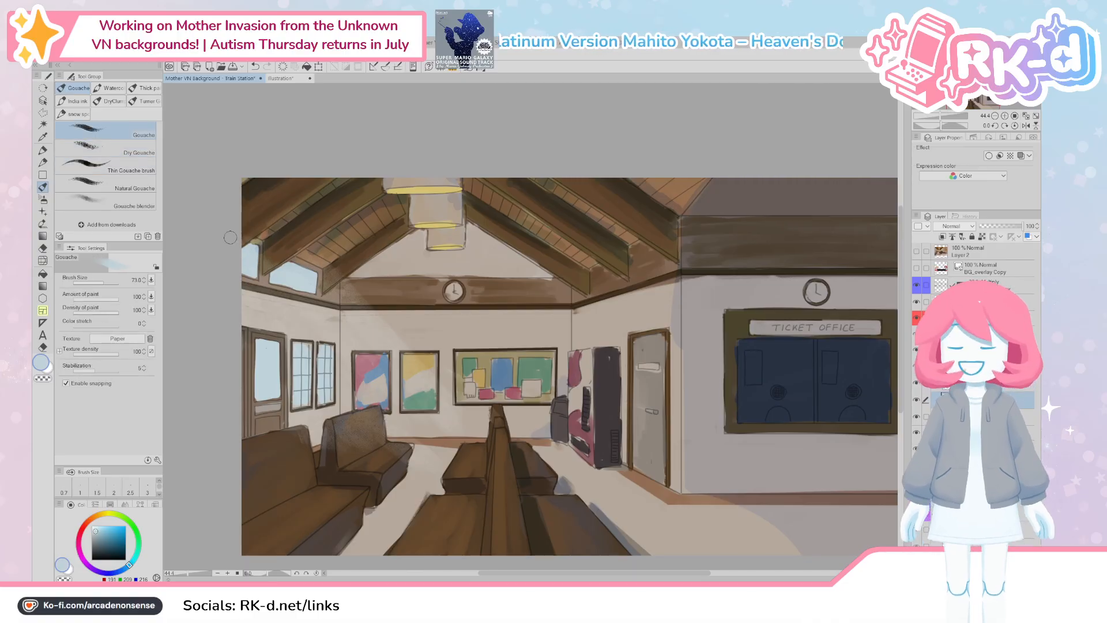
key("bracketright")
key("bracketright")
key("bracketright")
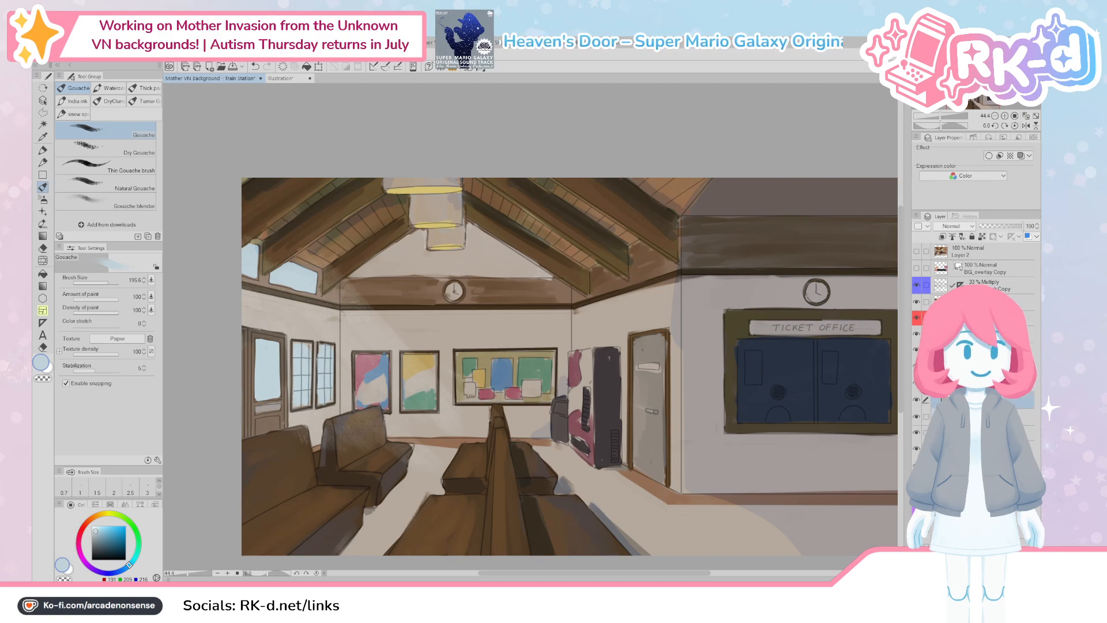
Step: Hide the colour reference, reduce the Gouache brush size and paint the upper part of the wooden door's glass pane light blue
left_click(916, 302)
scroll(437, 323, "up", 3)
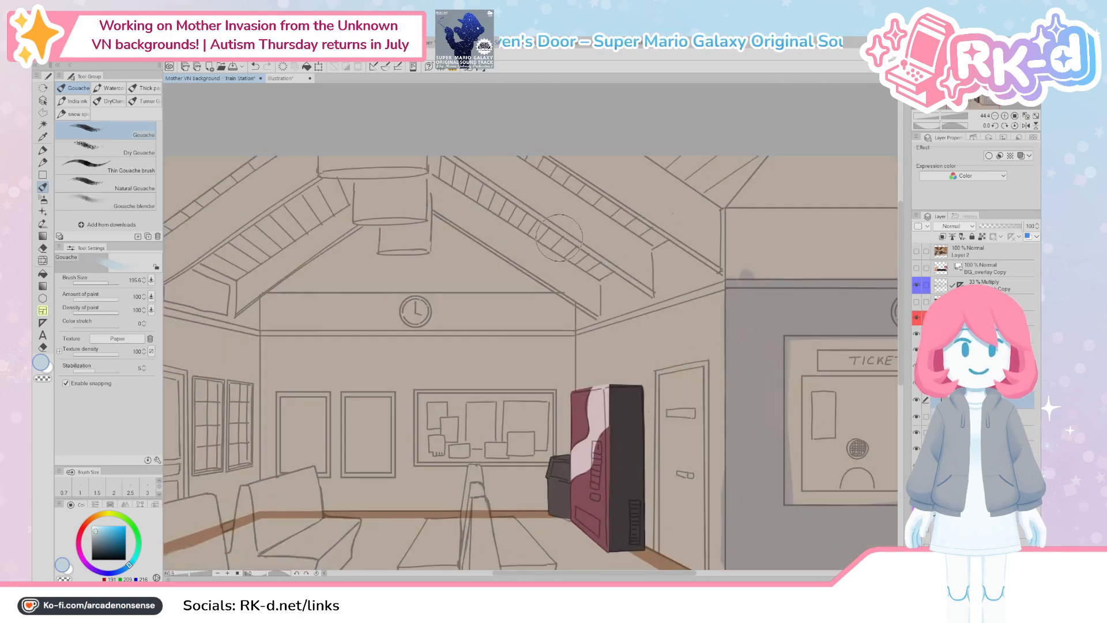
left_click_drag(437, 323, 495, 313)
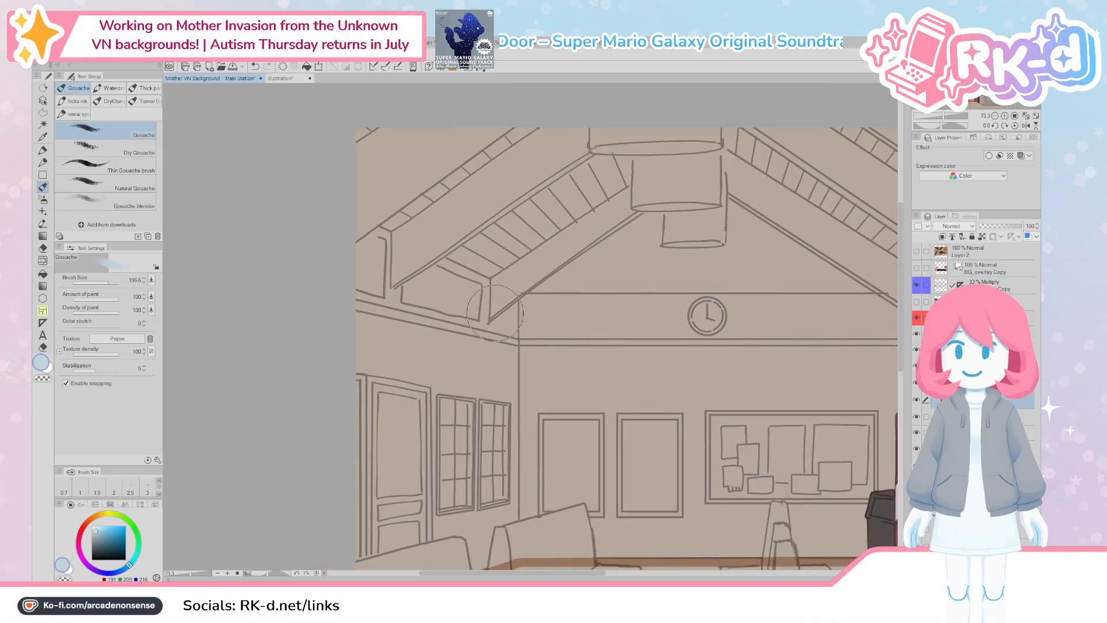
left_click_drag(385, 363, 464, 389)
left_click_drag(411, 426, 407, 408)
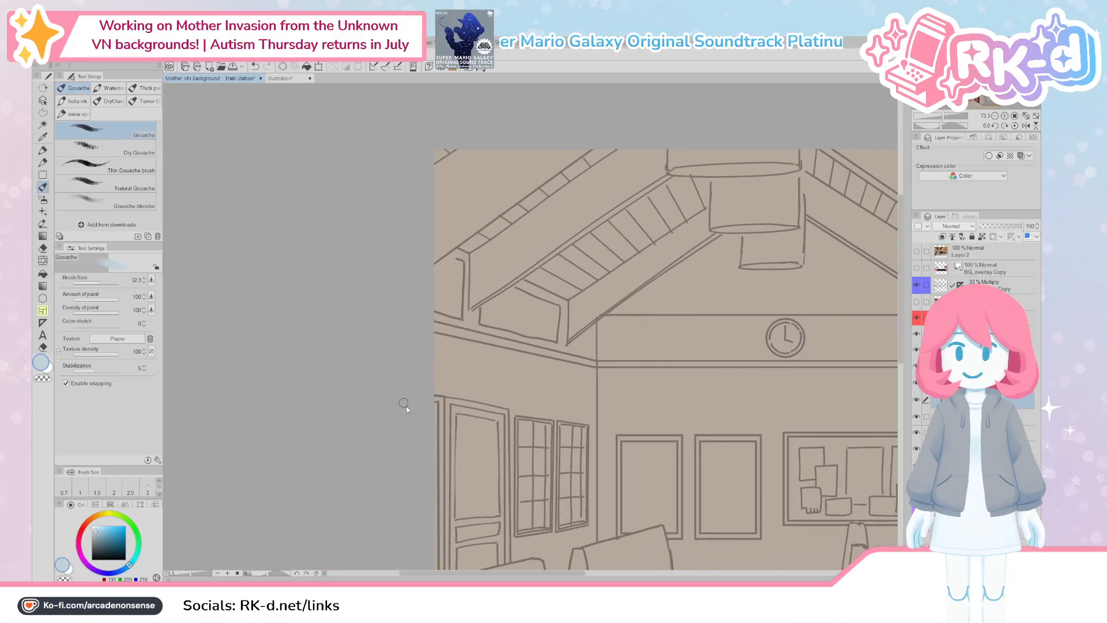
mouse_move(474, 436)
left_mouse_down()
mouse_move(432, 411)
mouse_move(425, 434)
mouse_move(425, 415)
mouse_move(422, 449)
mouse_move(422, 409)
mouse_move(421, 486)
left_mouse_up()
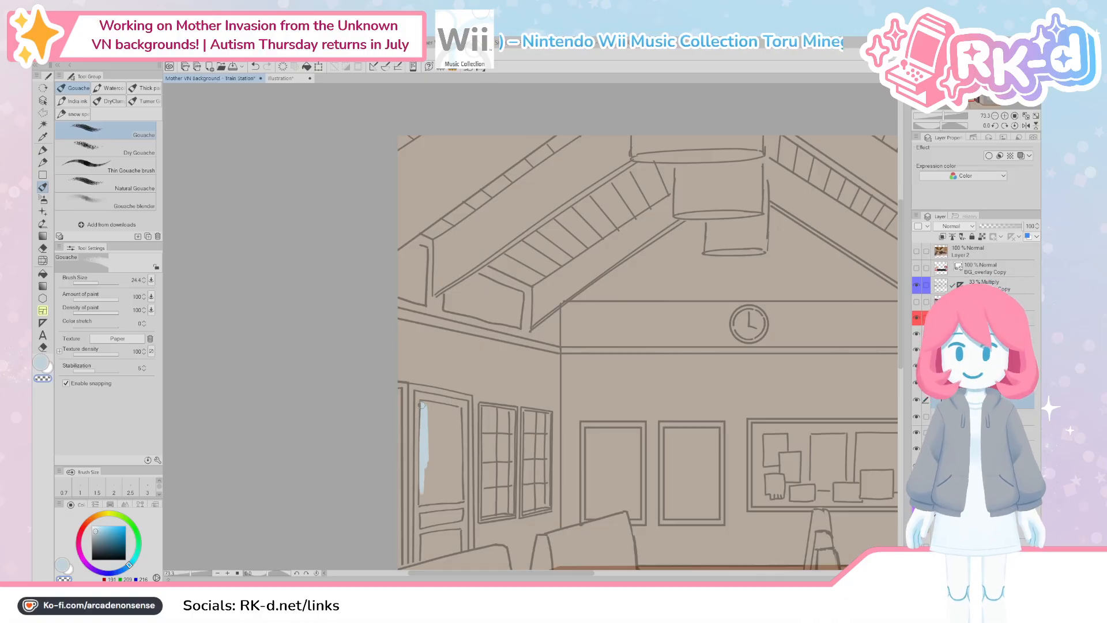
mouse_move(424, 405)
left_mouse_down()
mouse_move(464, 411)
mouse_move(430, 402)
mouse_move(455, 408)
mouse_move(456, 419)
mouse_move(447, 408)
mouse_move(457, 409)
mouse_move(454, 462)
mouse_move(459, 409)
mouse_move(441, 458)
mouse_move(443, 414)
mouse_move(428, 468)
left_mouse_up()
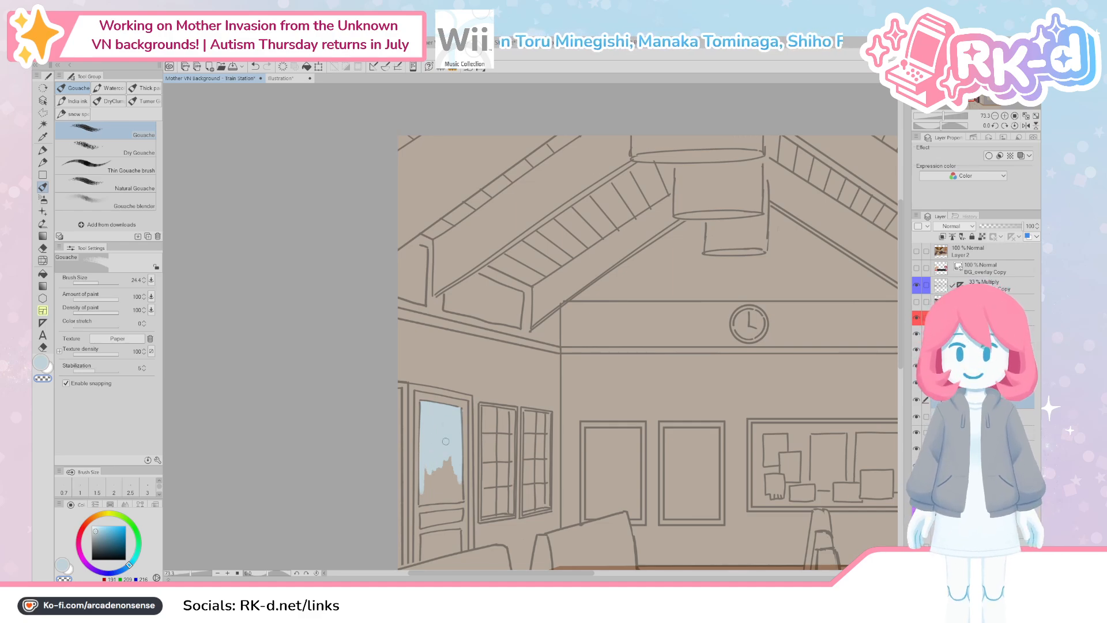
Step: Extend the light blue paint down to near the lower edge of the wooden door's glass pane, using a smaller Gouache brush
scroll(437, 456, "down", 2)
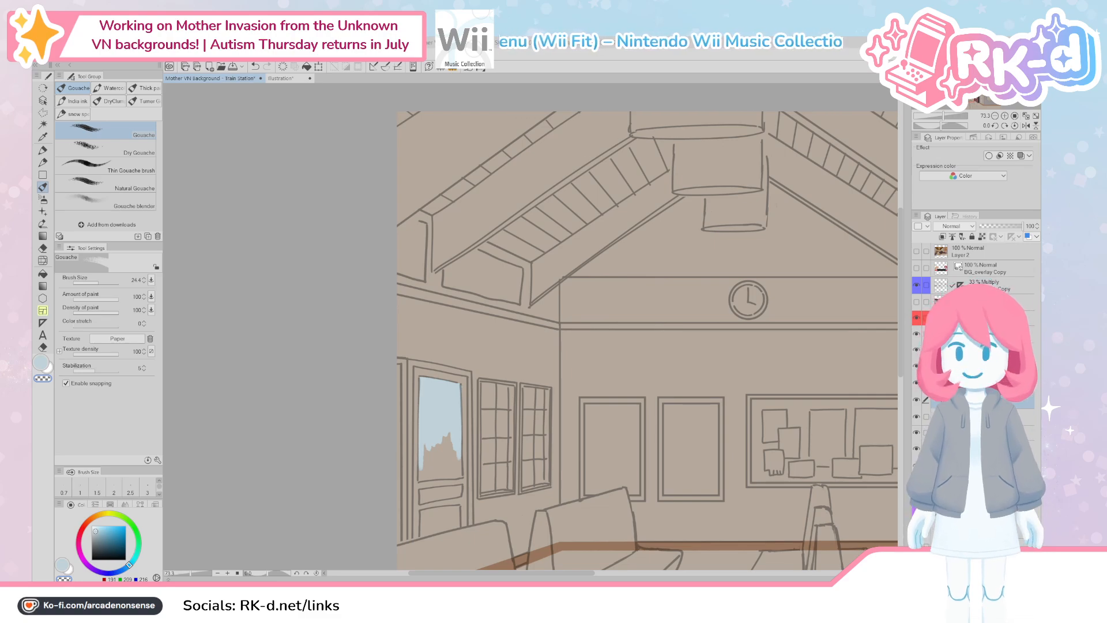
scroll(417, 407, "up", 3)
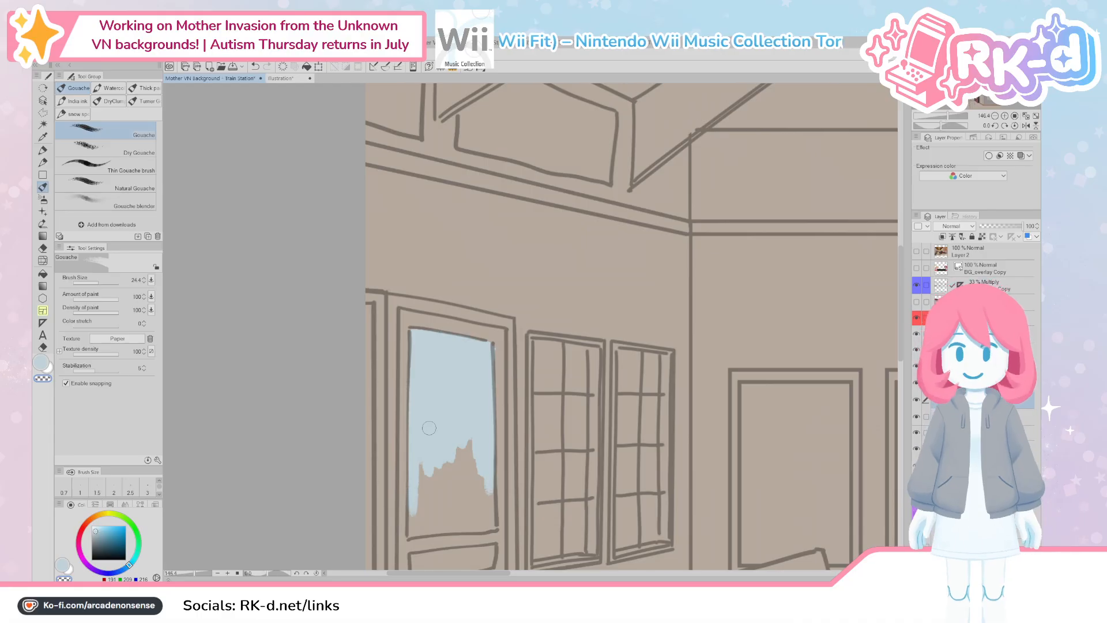
mouse_move(425, 443)
left_mouse_down()
mouse_move(420, 496)
mouse_move(433, 444)
mouse_move(471, 472)
mouse_move(477, 497)
mouse_move(485, 491)
mouse_move(484, 413)
mouse_move(488, 464)
left_mouse_up()
key("[")
key("[")
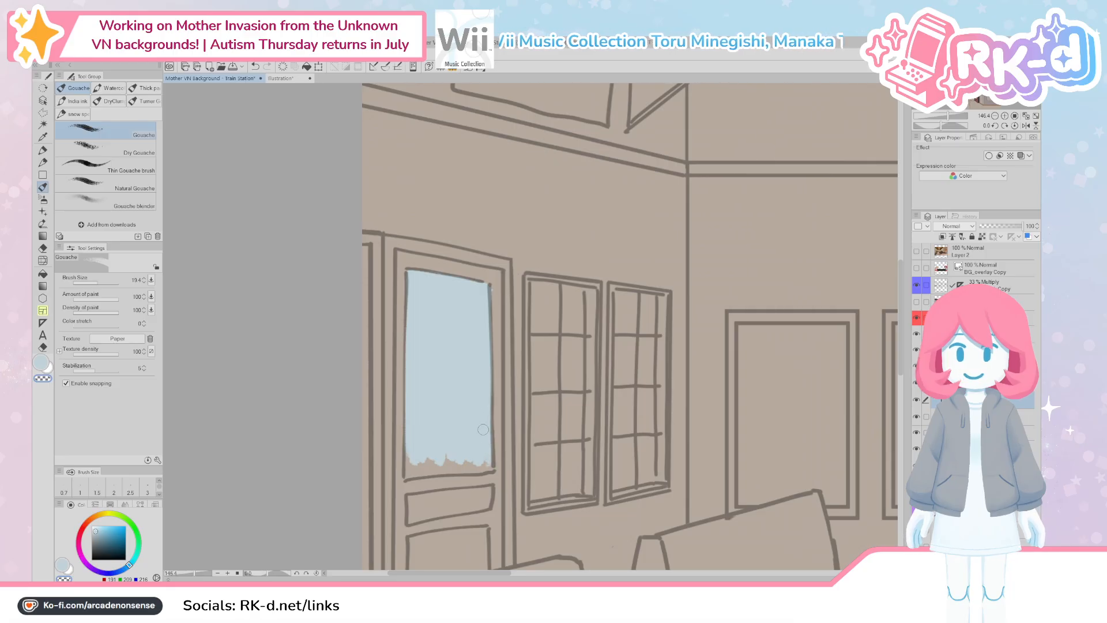
left_click_drag(440, 430, 457, 408)
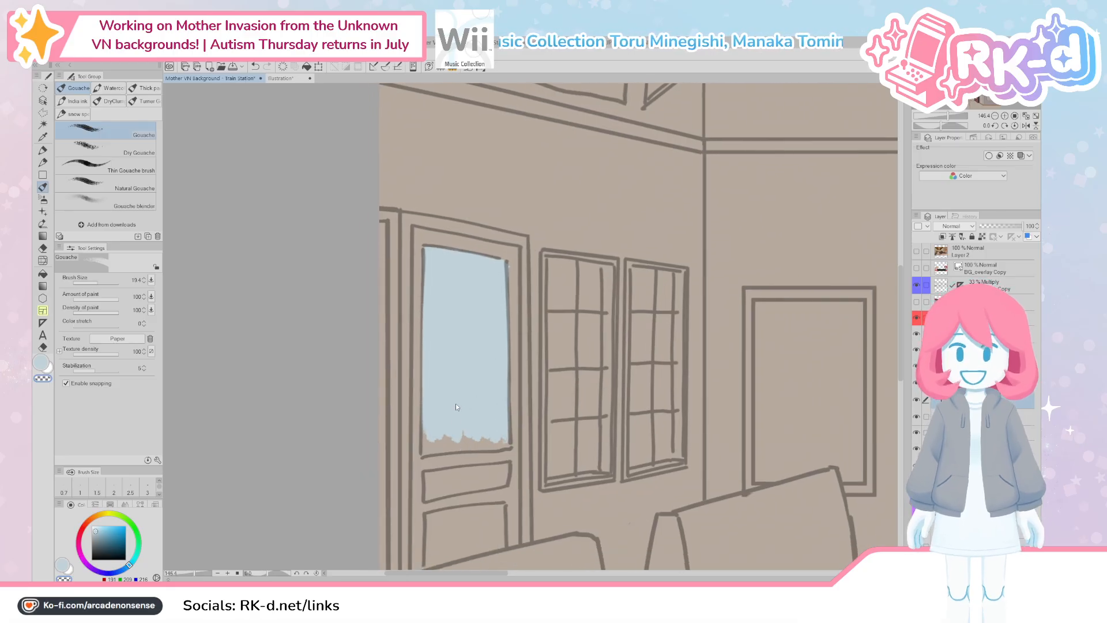
Step: Reduce the brush size further and fill the ragged bottom edge and right side of the door's glass pane with light blue
key("[")
key("[")
key("[")
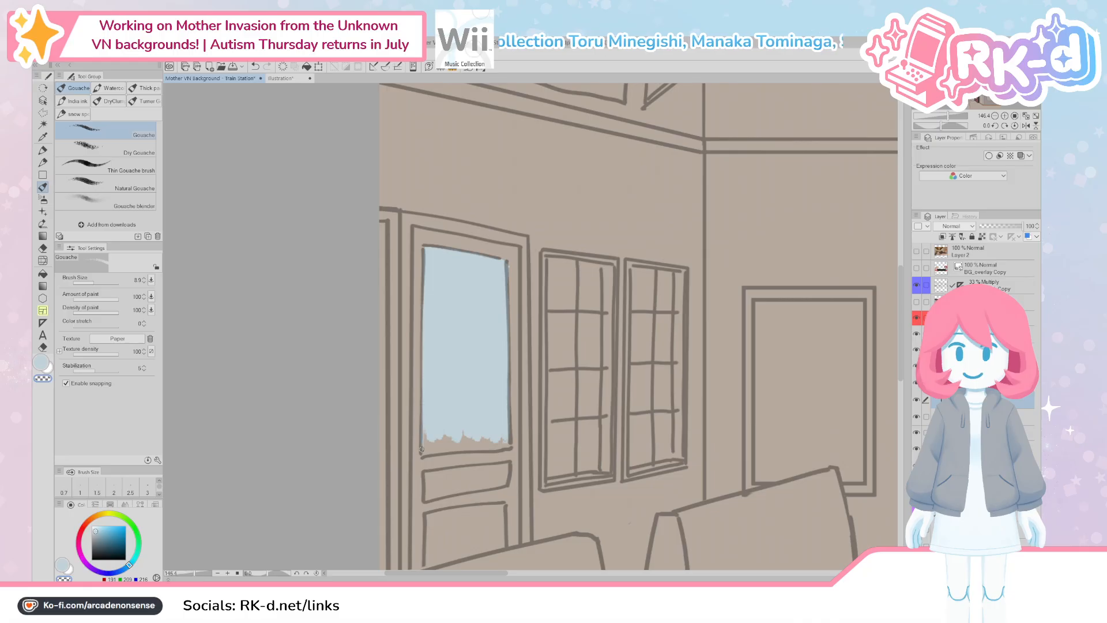
mouse_move(422, 427)
left_mouse_down()
mouse_move(423, 452)
mouse_move(432, 422)
mouse_move(423, 453)
mouse_move(510, 447)
left_mouse_up()
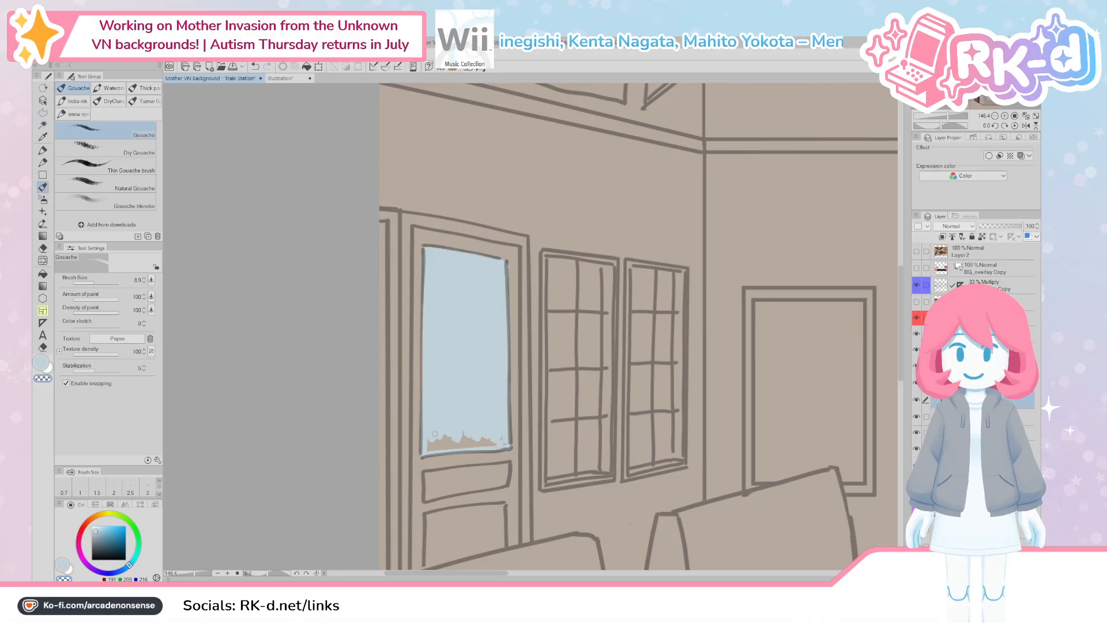
mouse_move(448, 425)
left_mouse_down()
mouse_move(503, 444)
mouse_move(469, 436)
mouse_move(469, 422)
mouse_move(502, 436)
mouse_move(502, 461)
left_mouse_up()
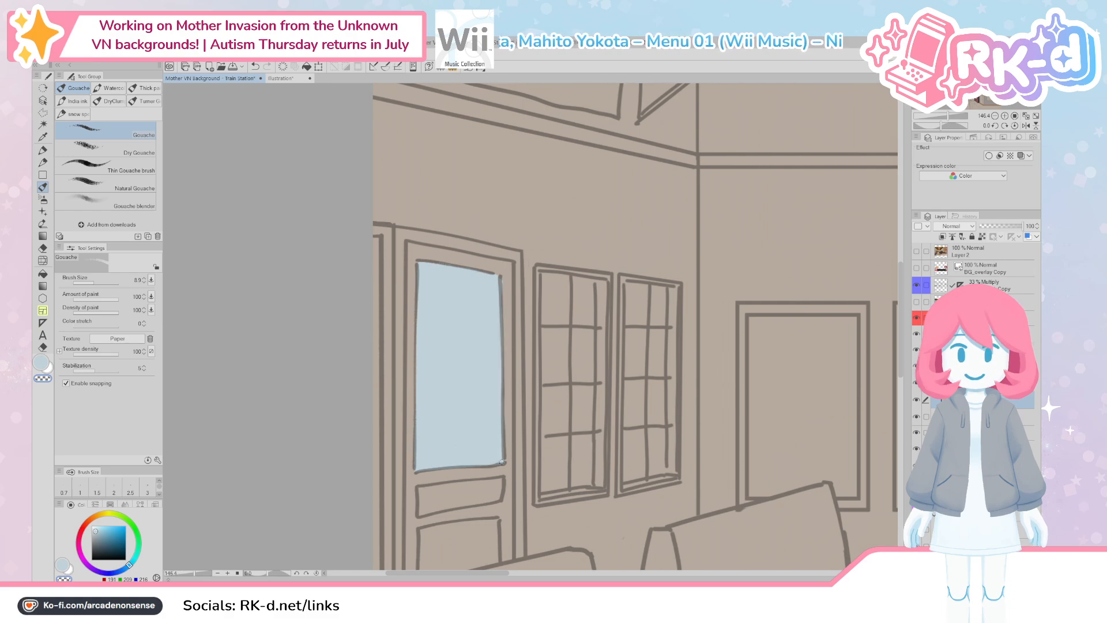
left_click_drag(500, 275, 500, 346)
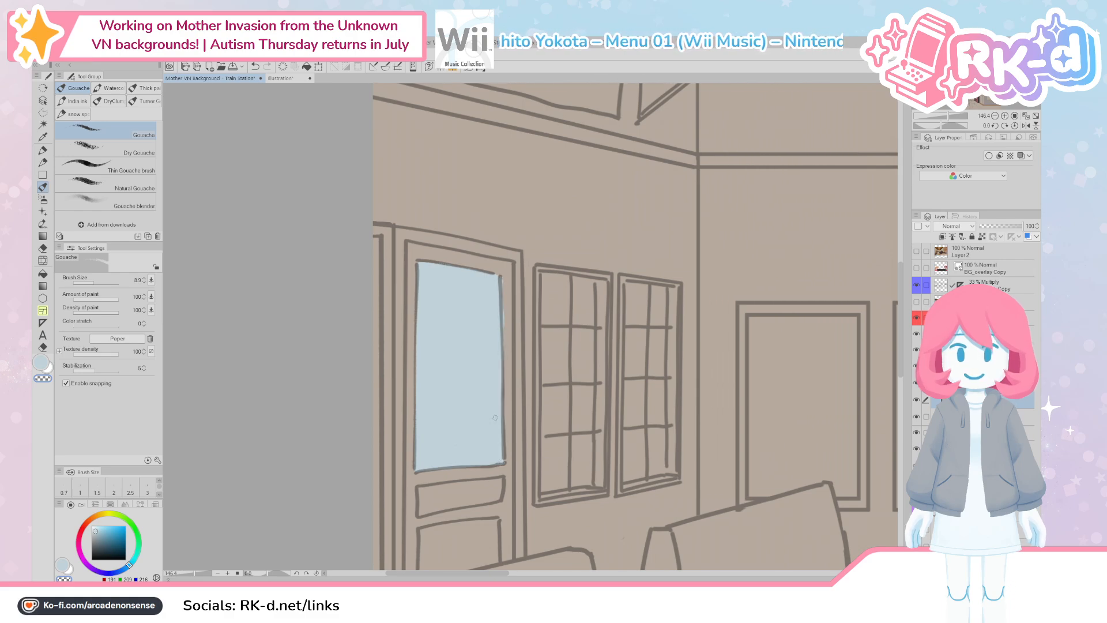
Step: Paint light blue over the side edges and middle panes of the gridded window nearest the door, and sample the wall colour
mouse_move(539, 292)
left_mouse_down()
mouse_move(522, 296)
mouse_move(528, 442)
left_mouse_up()
left_click_drag(534, 344, 536, 428)
scroll(527, 416, "right", 3)
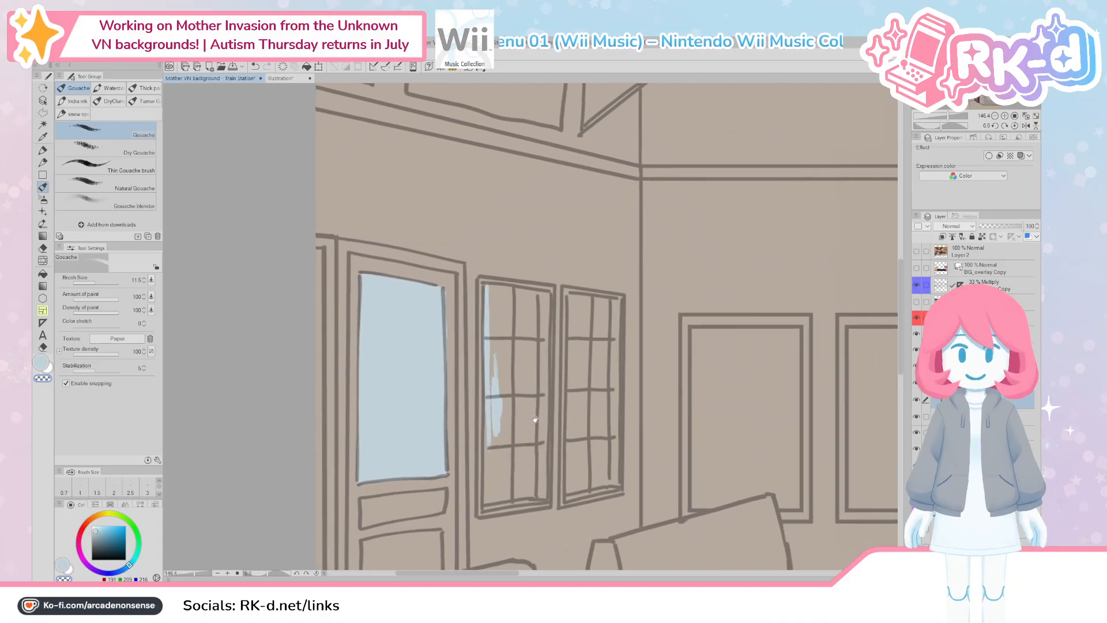
mouse_move(502, 358)
left_mouse_down("ctrl+alt")
mouse_move(511, 358)
mouse_move(502, 441)
mouse_move(497, 361)
mouse_move(523, 422)
mouse_move(526, 391)
mouse_move(524, 413)
left_mouse_up("ctrl+alt")
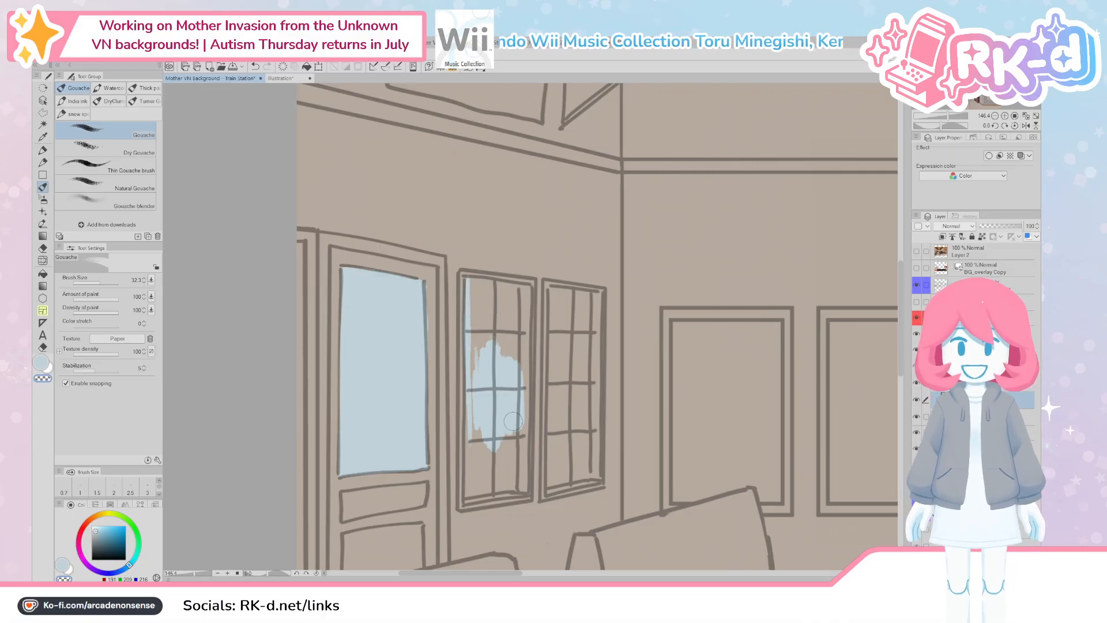
mouse_move(527, 417)
left_mouse_down()
mouse_move(520, 337)
mouse_move(518, 386)
mouse_move(479, 320)
mouse_move(474, 404)
mouse_move(467, 335)
mouse_move(467, 494)
mouse_move(463, 485)
mouse_move(484, 487)
mouse_move(466, 495)
mouse_move(523, 488)
left_mouse_up()
left_click(459, 357, "alt")
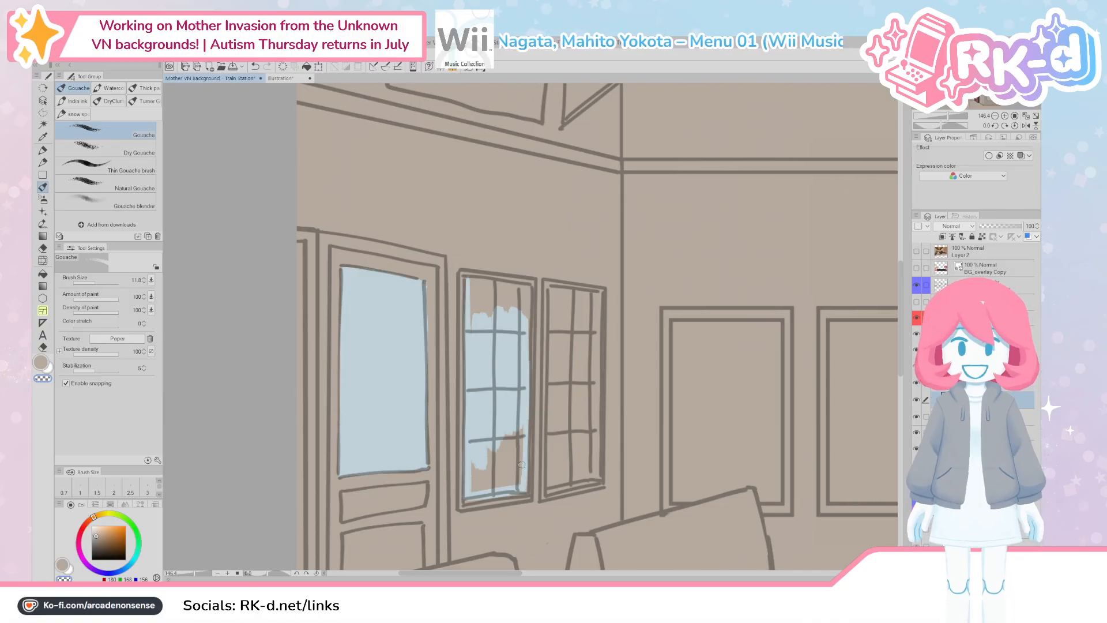
Step: Switch to black and handwrite the numbers 1 2 3 4 5 on the blank back wall below the clock
left_click(93, 558)
left_click_drag(684, 420, 615, 502)
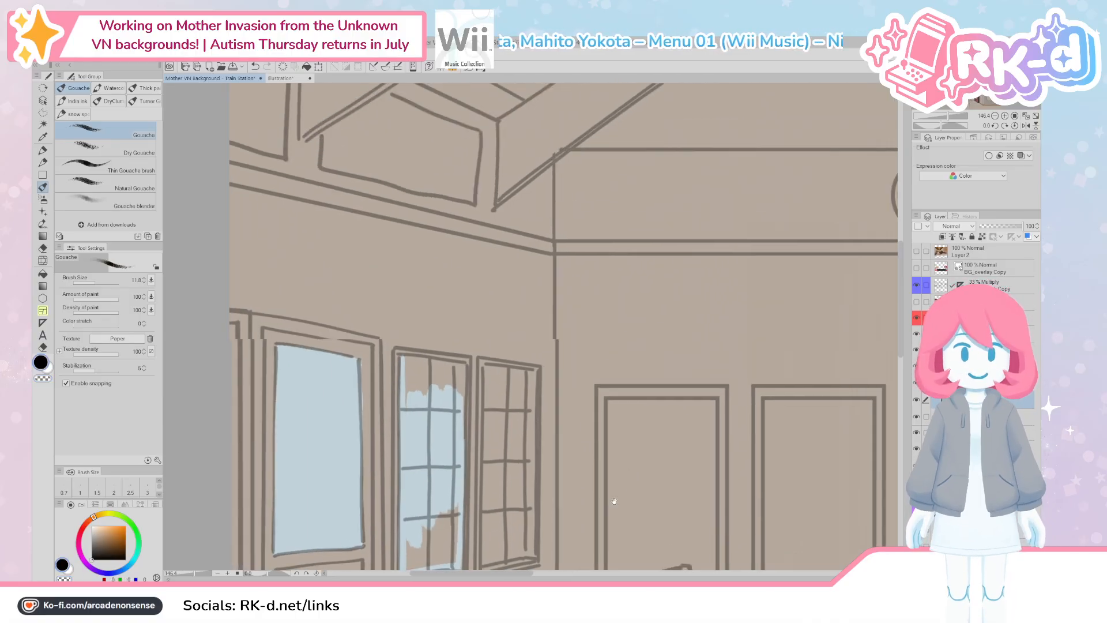
left_click_drag(648, 412, 604, 450)
left_click_drag(582, 400, 533, 410)
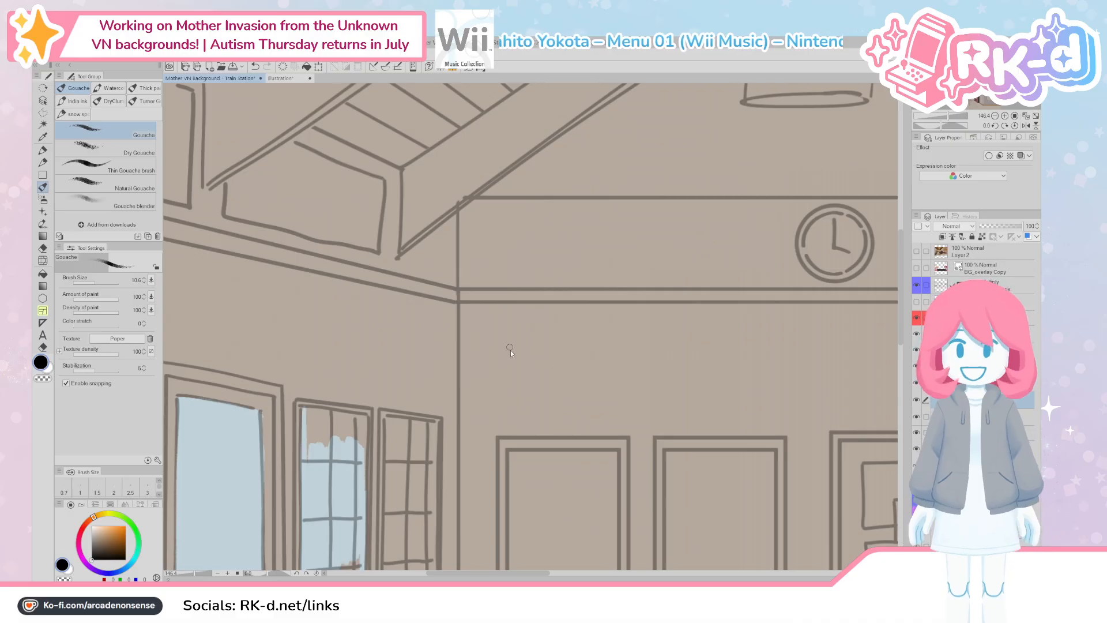
mouse_move(510, 350)
left_mouse_down("ctrl+alt")
mouse_move(497, 330)
mouse_move(497, 348)
mouse_move(543, 344)
mouse_move(566, 323)
mouse_move(553, 349)
mouse_move(607, 340)
left_mouse_up("ctrl+alt")
mouse_move(603, 327)
left_mouse_down()
mouse_move(602, 351)
mouse_move(618, 349)
mouse_move(634, 323)
left_mouse_up()
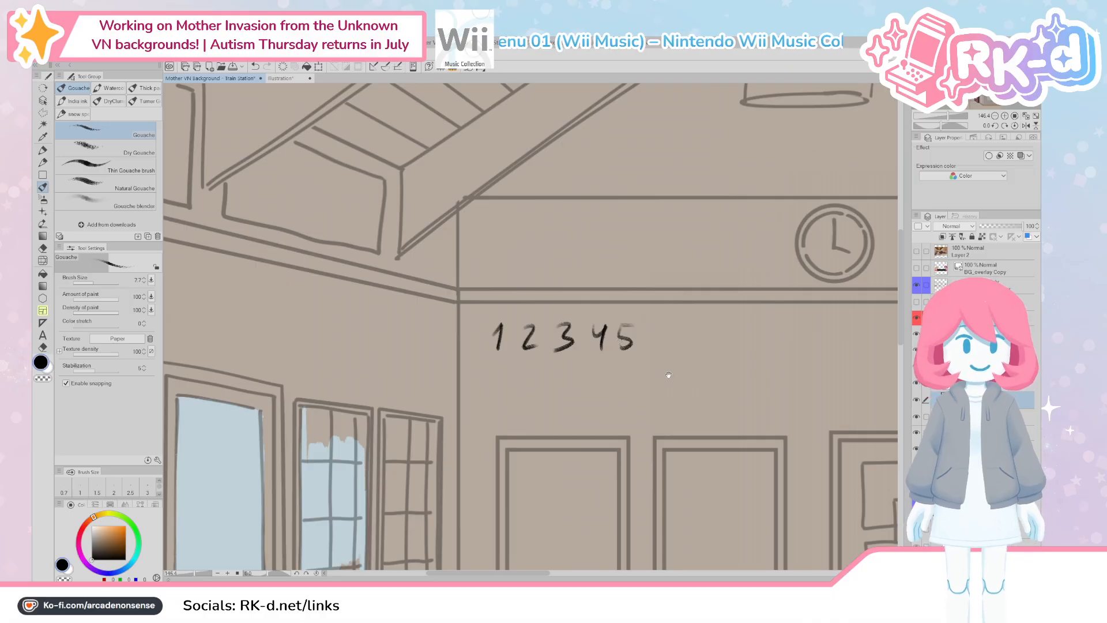
Step: Continue the handwritten number row with dots, 10, 20, 30 and 80, and write 40x2 beneath the 80
left_click_drag(664, 384, 579, 399)
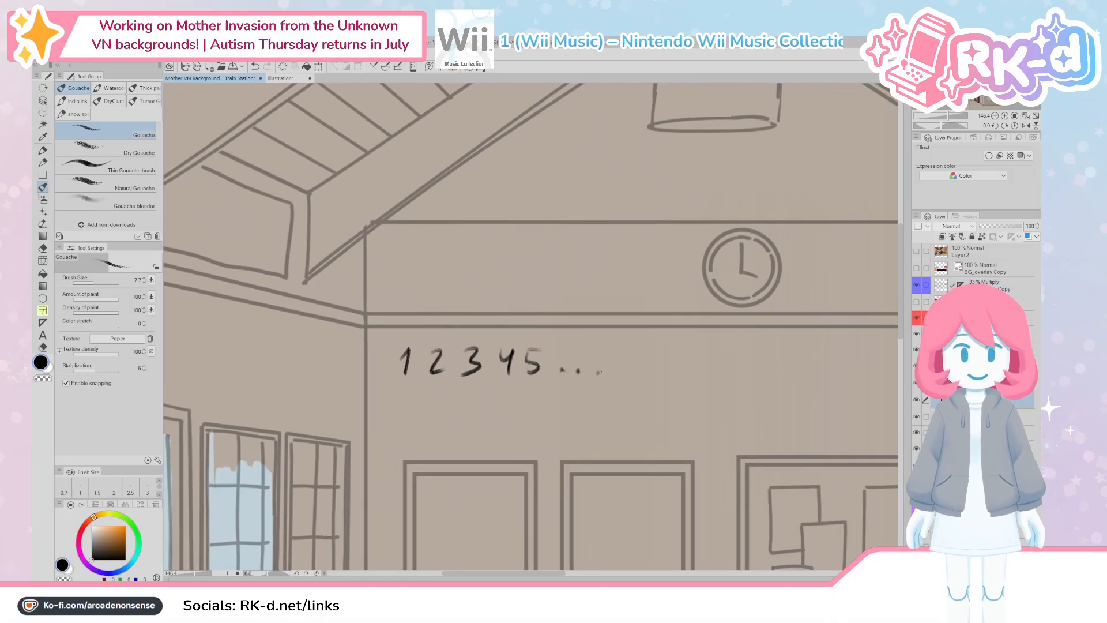
mouse_move(635, 349)
left_mouse_down()
mouse_move(660, 421)
mouse_move(622, 434)
mouse_move(646, 442)
mouse_move(632, 445)
mouse_move(621, 365)
mouse_move(644, 372)
mouse_move(640, 362)
mouse_move(684, 361)
mouse_move(708, 363)
left_mouse_up()
left_click_drag(714, 417, 683, 421)
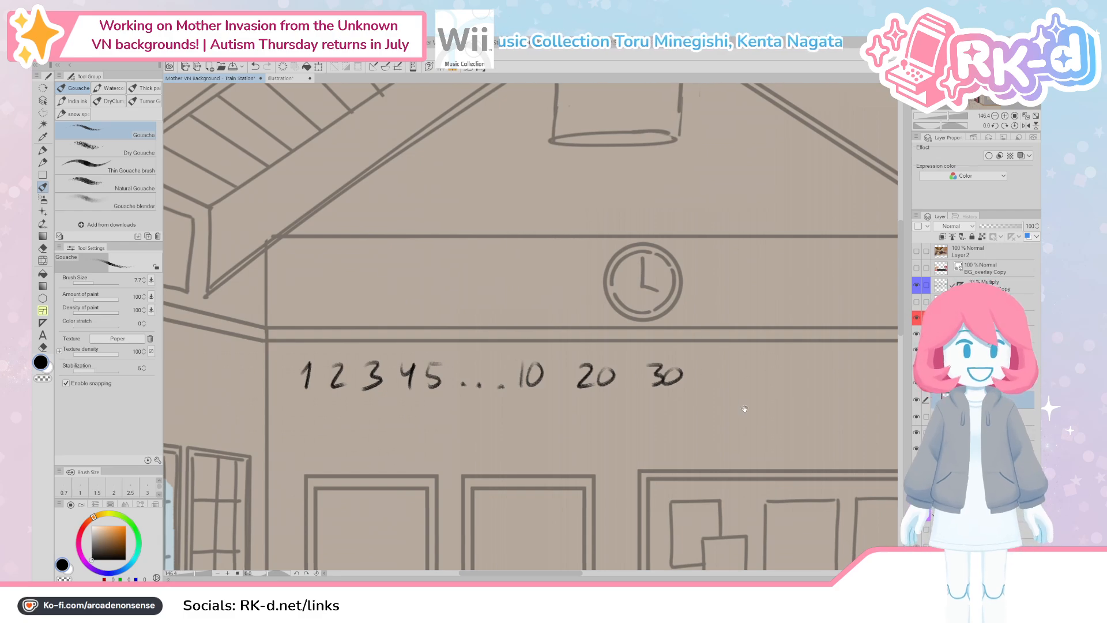
mouse_move(743, 361)
left_mouse_down()
mouse_move(713, 368)
mouse_move(730, 369)
mouse_move(700, 419)
mouse_move(712, 402)
mouse_move(725, 423)
left_mouse_up()
left_click_drag(744, 404, 758, 423)
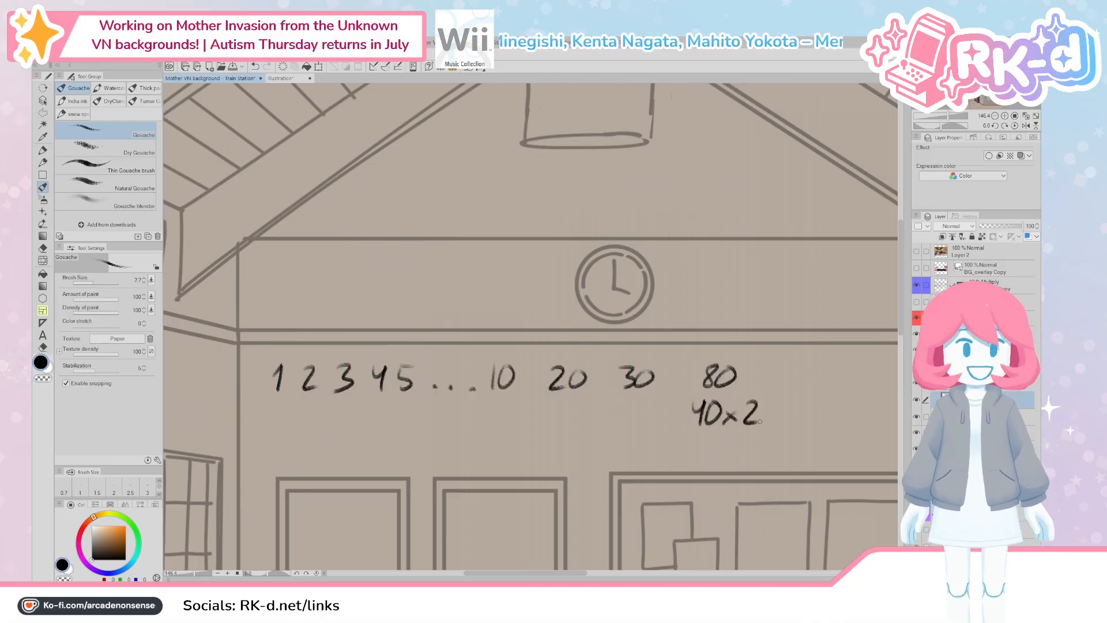
Step: Undo the end of the handwritten note, change the 80 to 81 and write the sum beneath it as 40x2+1
scroll(692, 430, "down", 3)
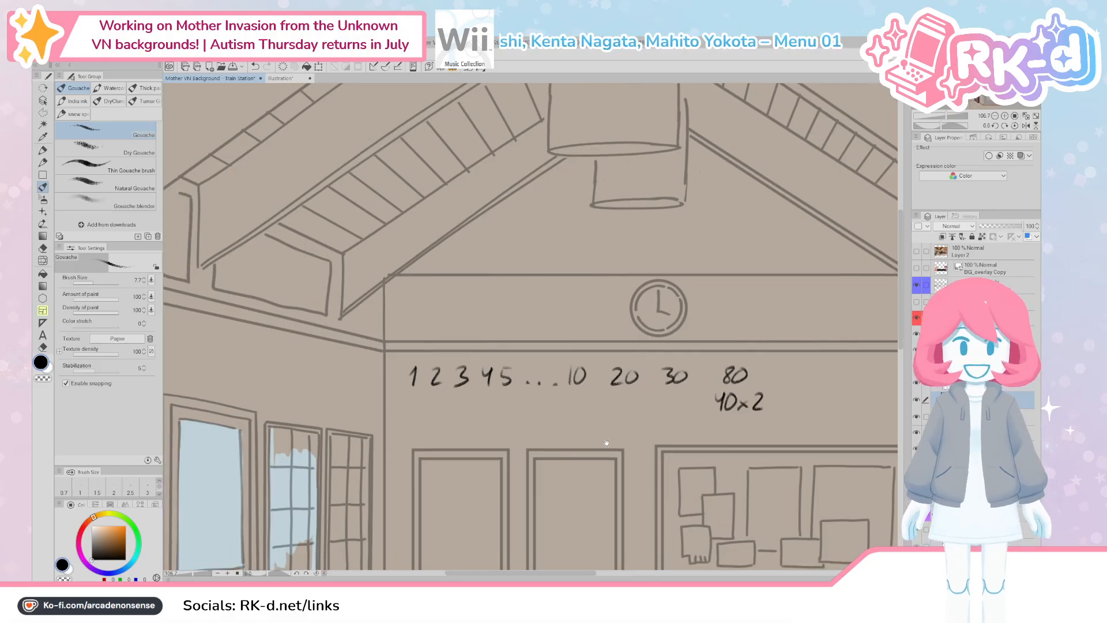
key("ctrl+z")
key("ctrl+z")
key("ctrl+z")
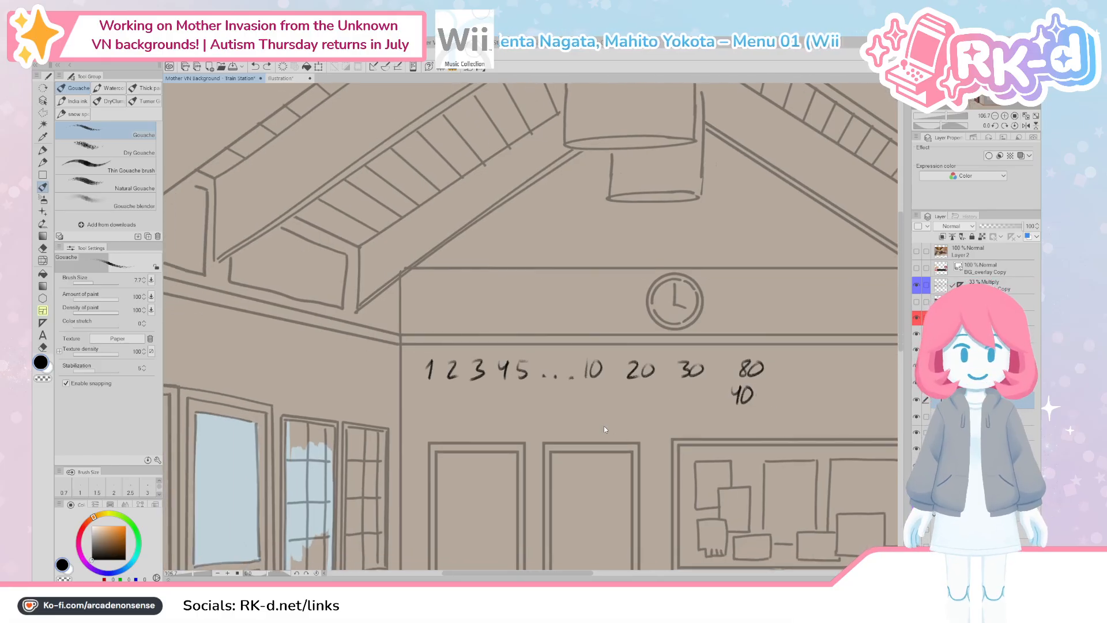
key("ctrl+y")
key("ctrl+y")
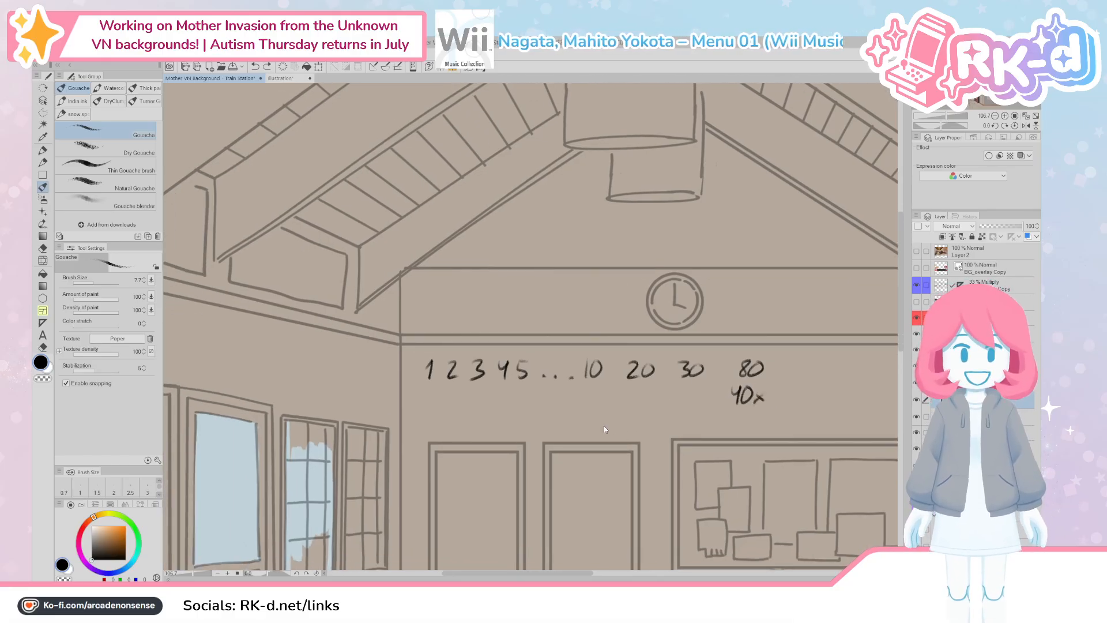
mouse_move(756, 359)
left_mouse_down()
mouse_move(773, 404)
mouse_move(786, 396)
left_mouse_up()
left_click_drag(791, 388, 793, 405)
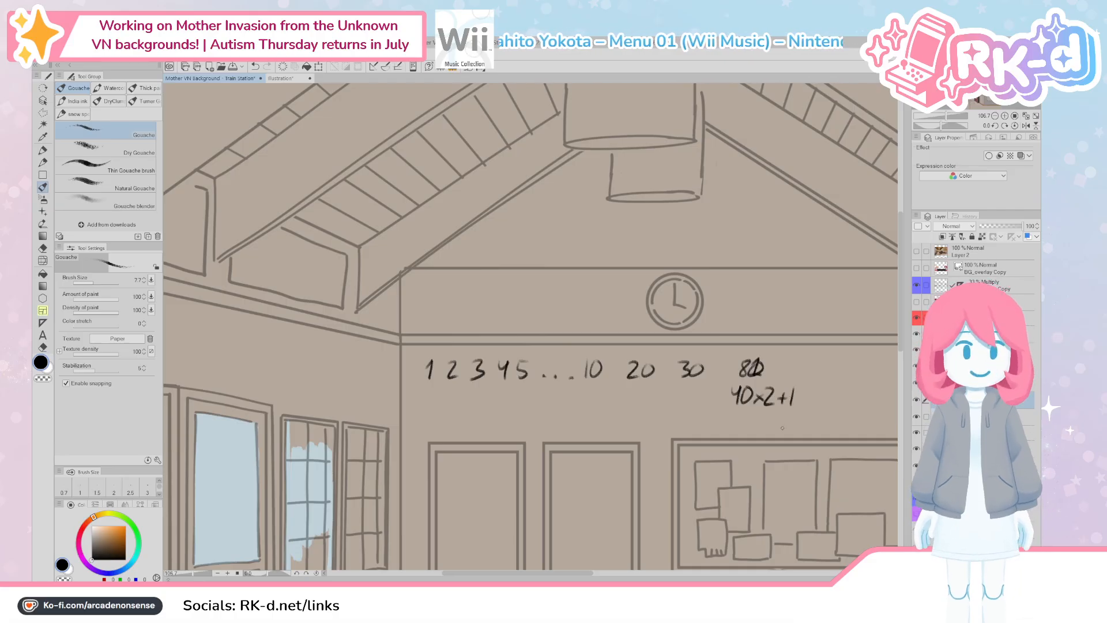
Step: Try the kneaded eraser on the handwritten sum, and undo all the black numbers on the back wall
key("e")
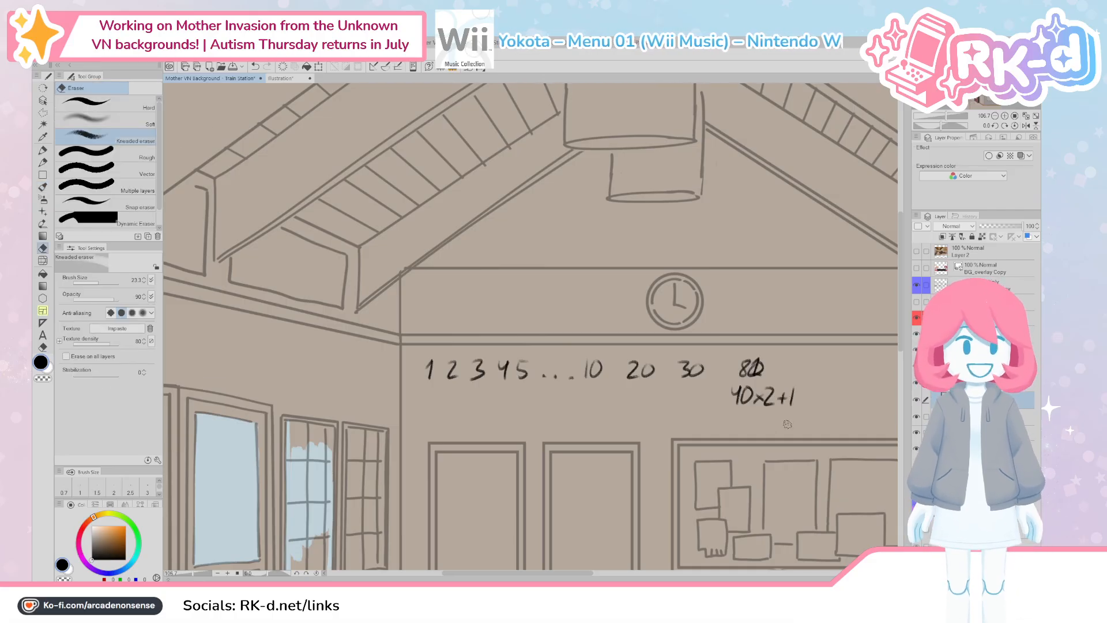
left_click_drag(780, 397, 804, 412)
key("ctrl+z")
key("ctrl+z")
key("ctrl+z")
key("ctrl+z")
key("ctrl+z")
key("ctrl+z")
key("ctrl+z")
key("ctrl+z")
key("ctrl+z")
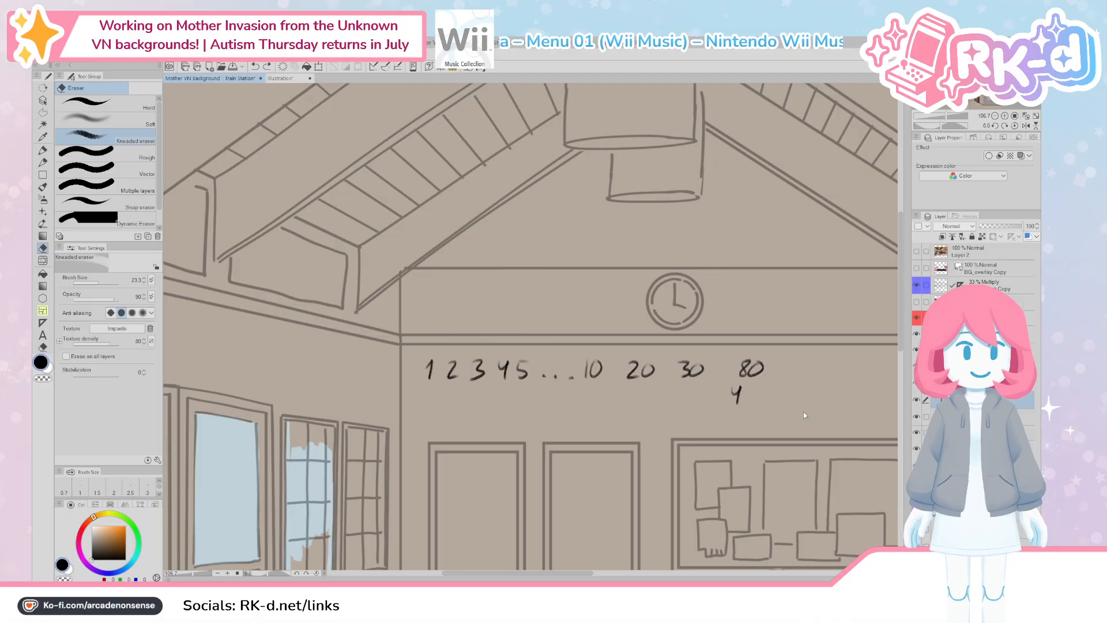
key("ctrl+z")
key("ctrl+z")
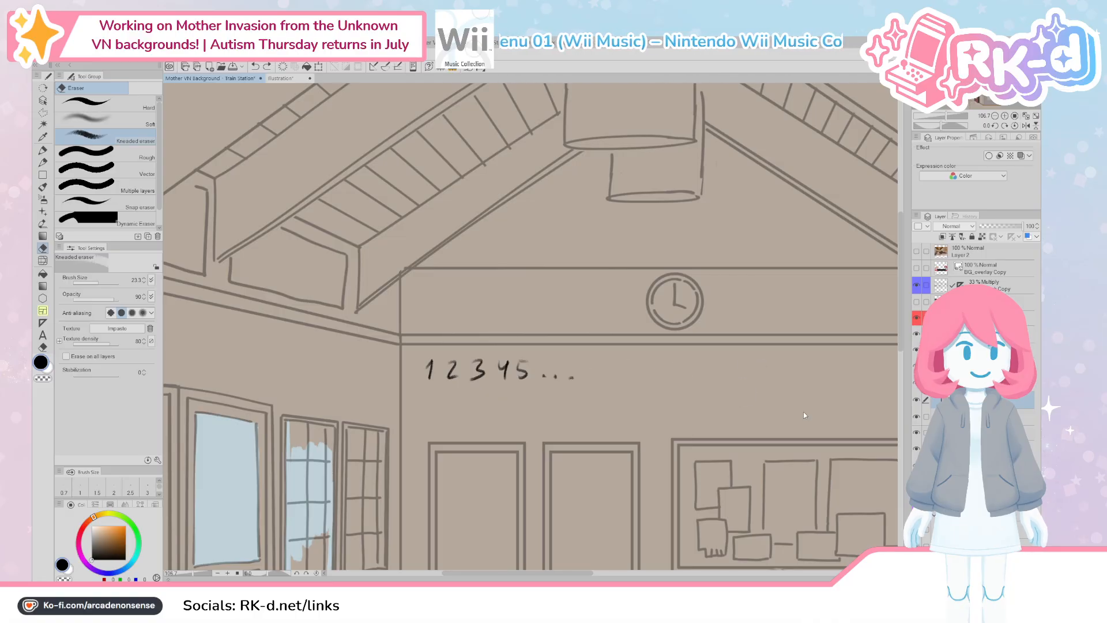
key("ctrl+z")
key("ctrl+z")
key("ctrl+z")
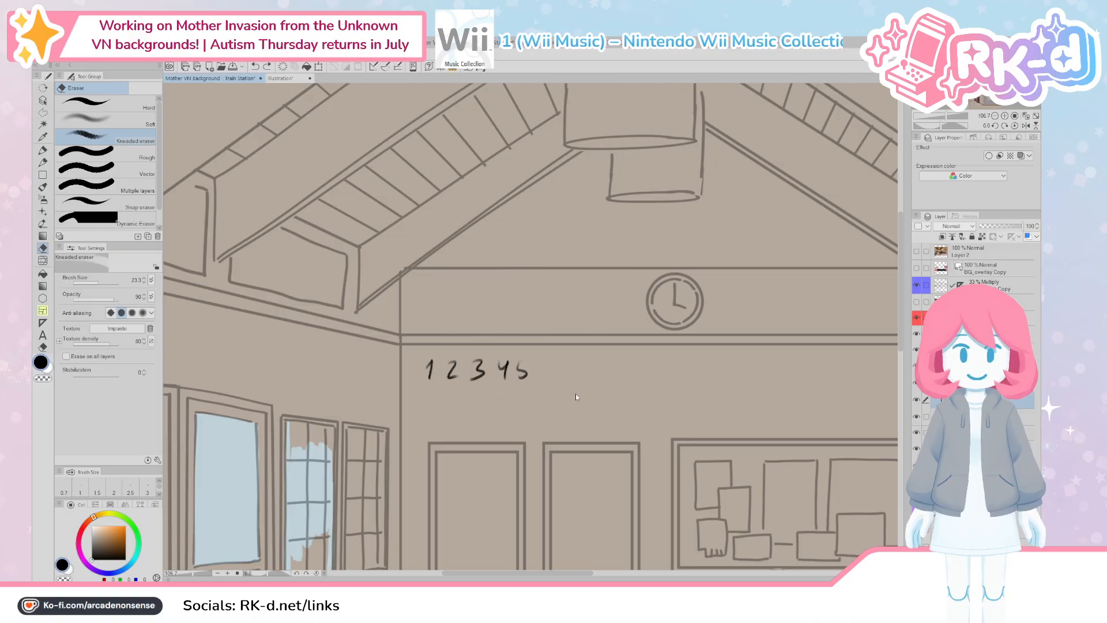
key("ctrl+z")
key("ctrl+z")
key("ctrl+z")
key("ctrl+z")
key("ctrl+z")
Step: Resample the light blue glass colour, undo the stray black stroke and fill the gridded window's lower panes with a larger Gouache brush
left_click_drag(420, 461, 508, 353)
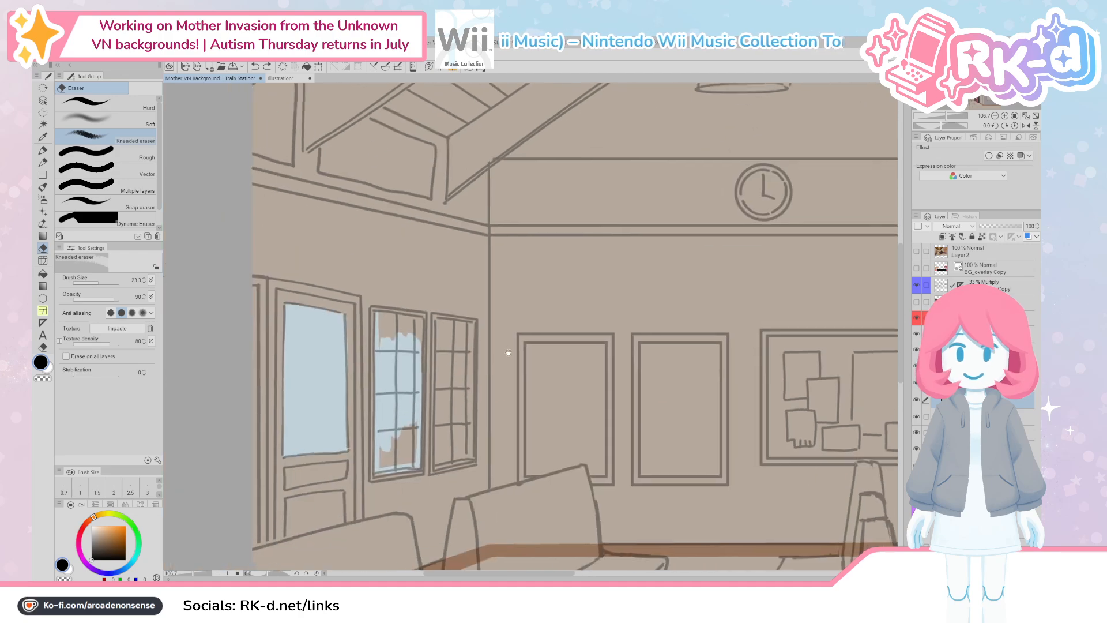
scroll(413, 396, "up", 4)
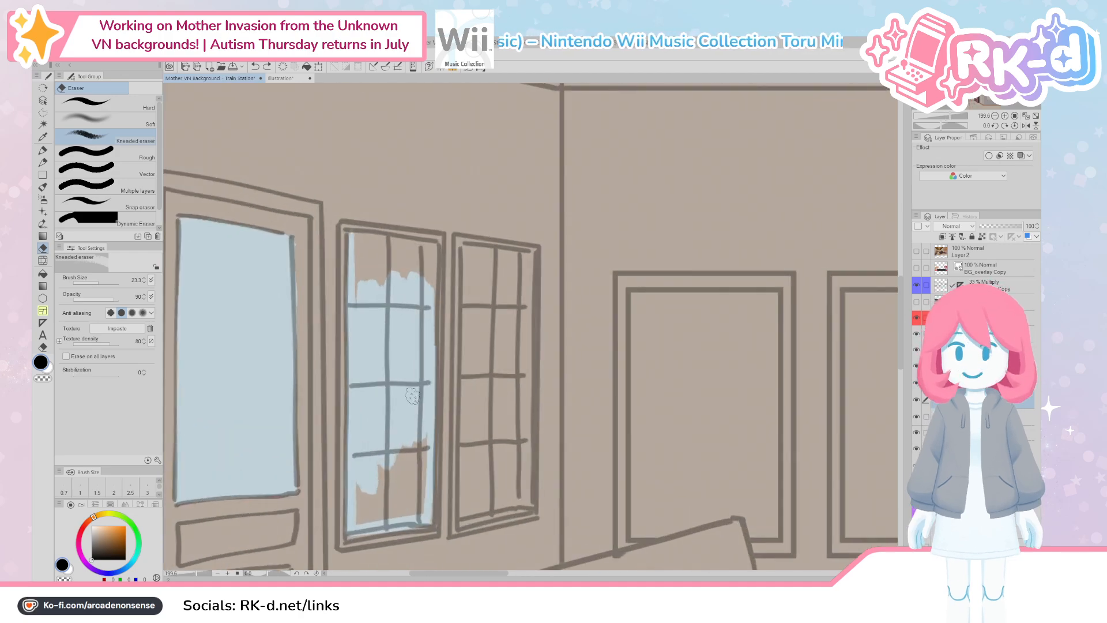
left_click_drag(413, 396, 447, 400)
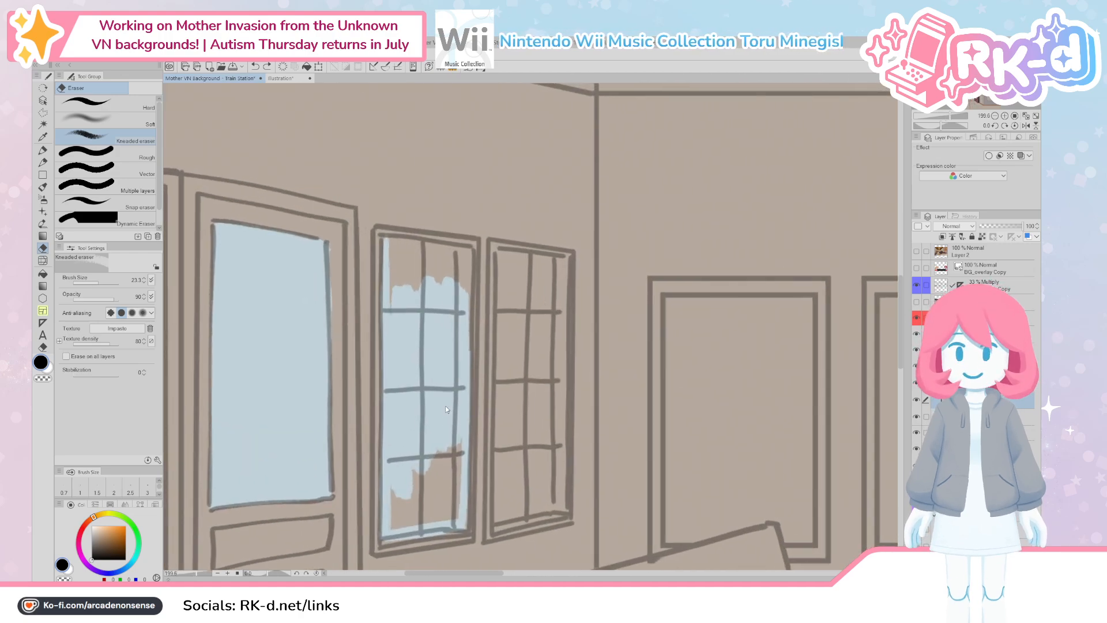
left_click(438, 411, "alt")
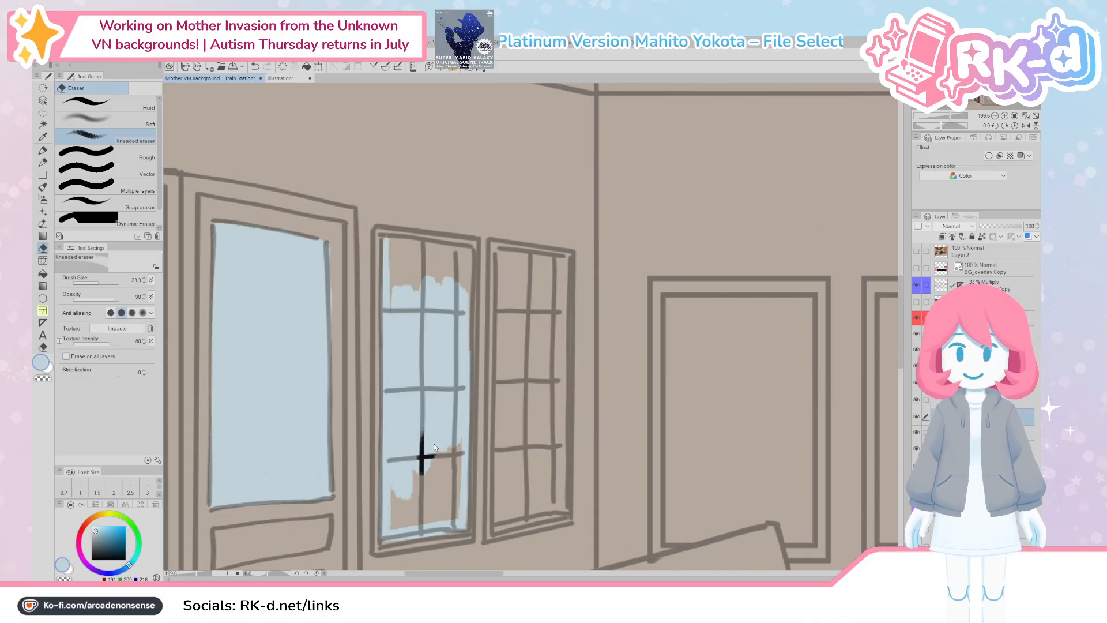
key("ctrl+z")
key("b")
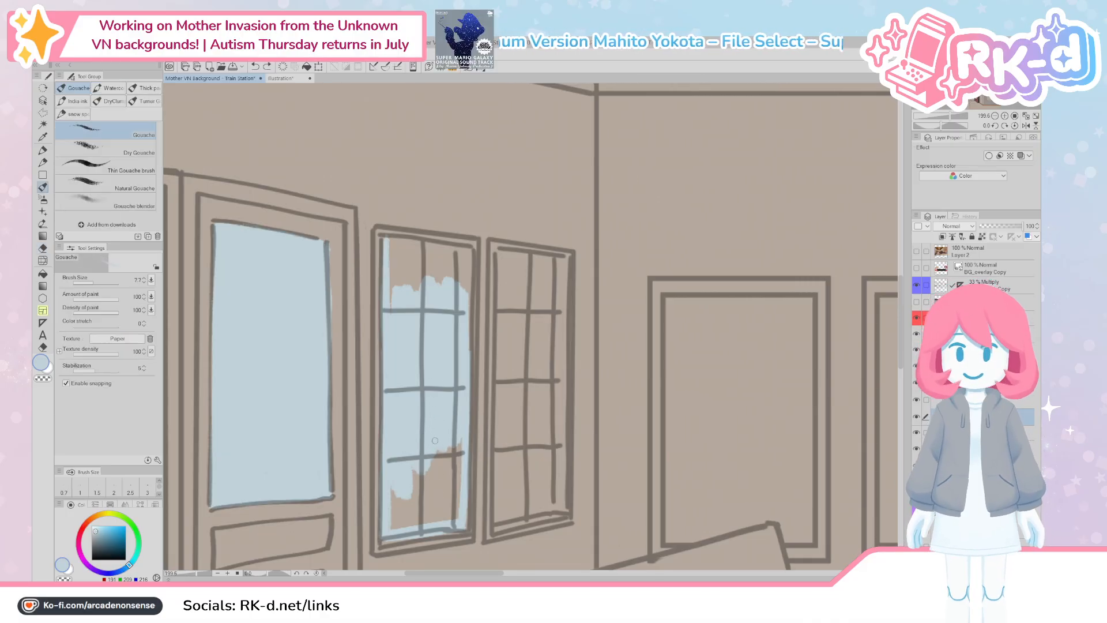
key("bracketright")
mouse_move(432, 407)
left_mouse_down()
mouse_move(435, 489)
mouse_move(418, 464)
mouse_move(398, 481)
mouse_move(394, 520)
mouse_move(445, 516)
mouse_move(460, 434)
left_mouse_up()
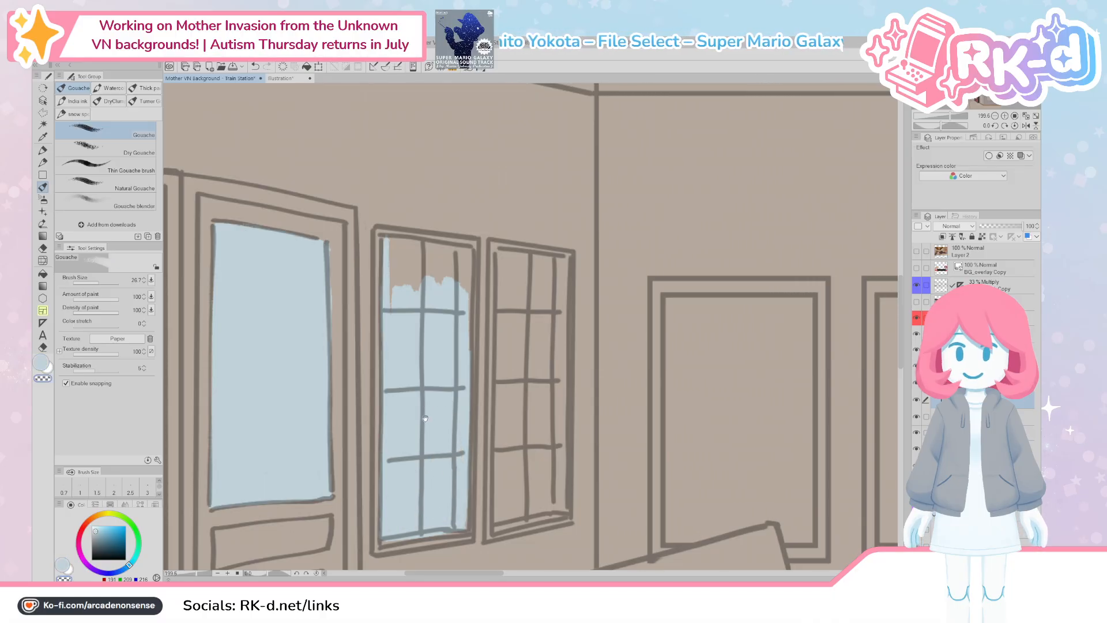
Step: Reduce the brush size and paint the gridded window's upper panes light blue up to the top of its frame
left_click_drag(423, 344, 446, 476)
key("bracketleft")
mouse_move(421, 435)
left_mouse_down()
mouse_move(434, 402)
mouse_move(422, 436)
mouse_move(431, 405)
mouse_move(442, 431)
mouse_move(439, 402)
mouse_move(453, 434)
left_mouse_up()
mouse_move(475, 451)
left_mouse_down()
mouse_move(492, 396)
mouse_move(490, 459)
mouse_move(477, 439)
left_mouse_up()
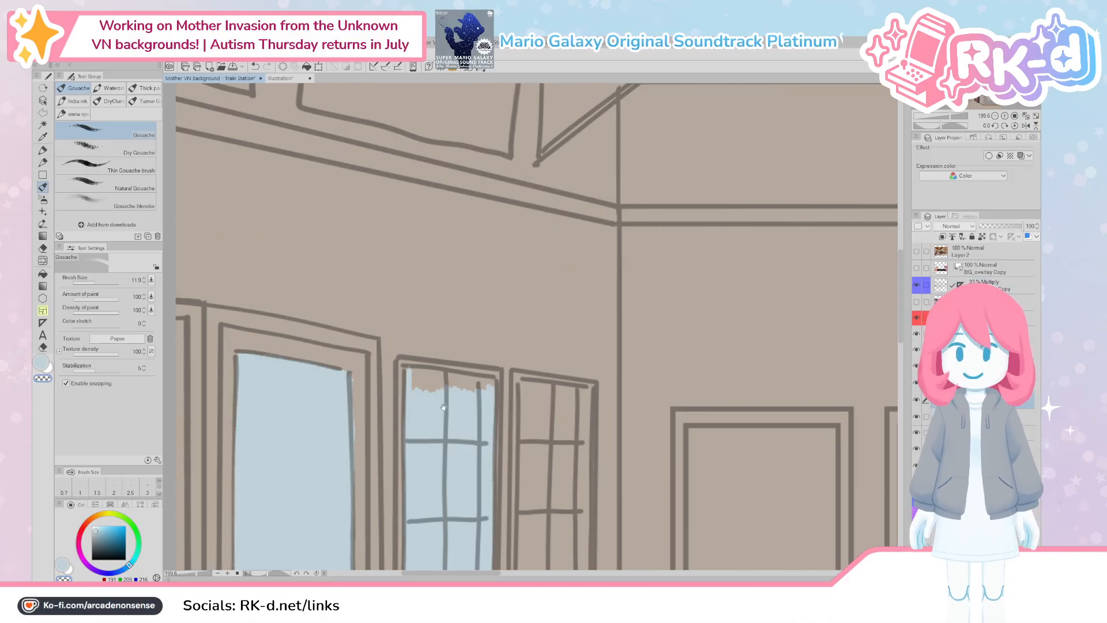
mouse_move(440, 402)
left_mouse_down()
mouse_move(453, 425)
mouse_move(420, 439)
left_mouse_up()
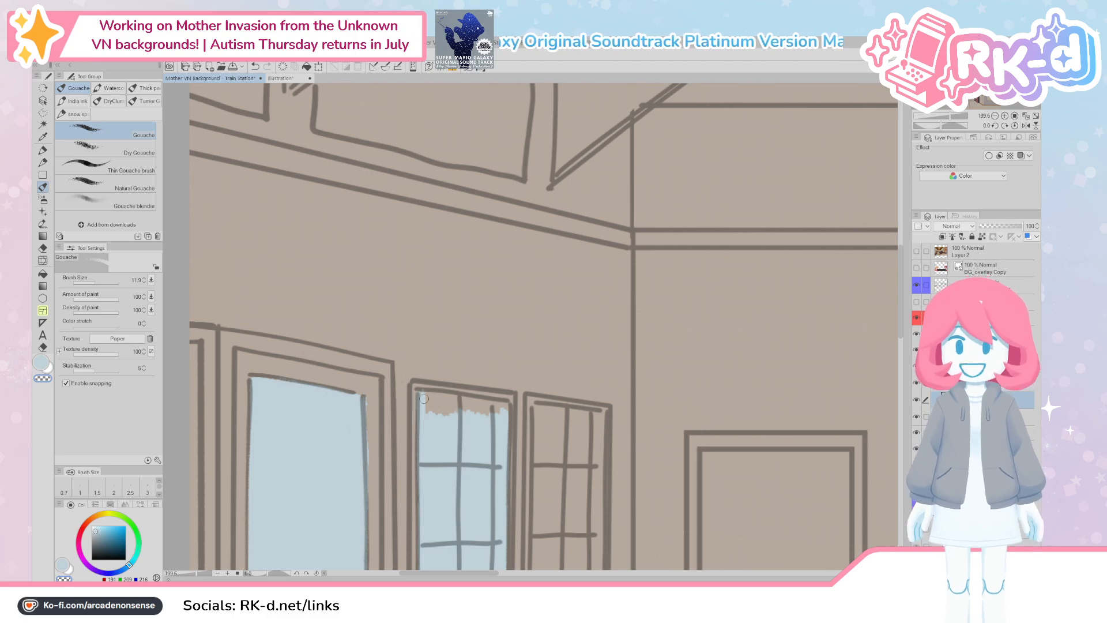
mouse_move(420, 393)
left_mouse_down()
mouse_move(477, 403)
mouse_move(426, 412)
mouse_move(423, 401)
mouse_move(471, 402)
mouse_move(436, 395)
mouse_move(483, 414)
left_mouse_up()
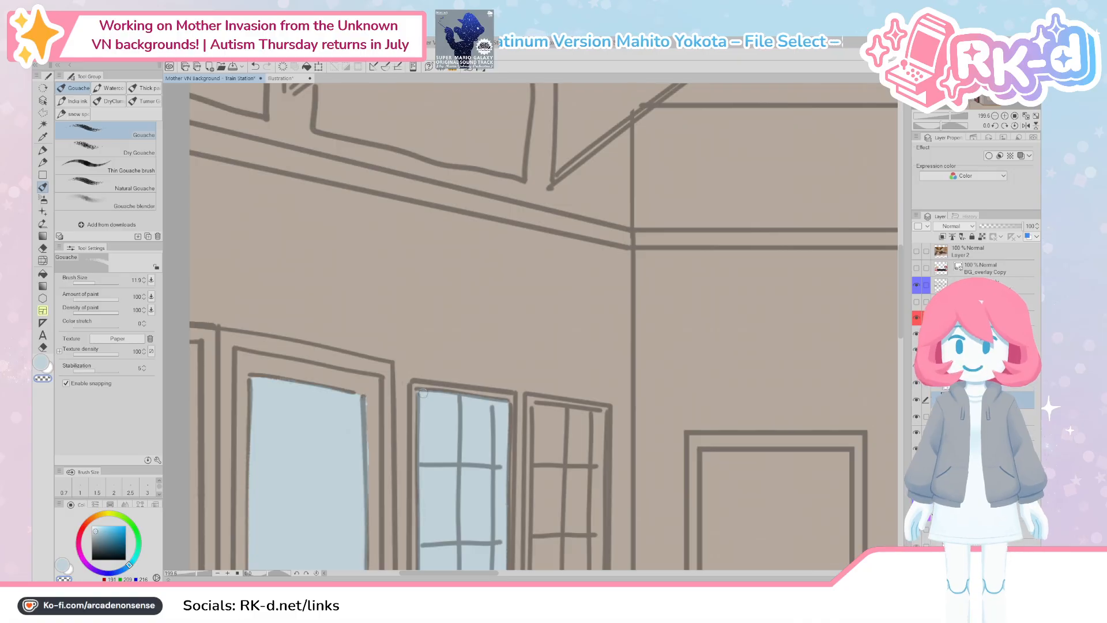
scroll(508, 248, "down", 5)
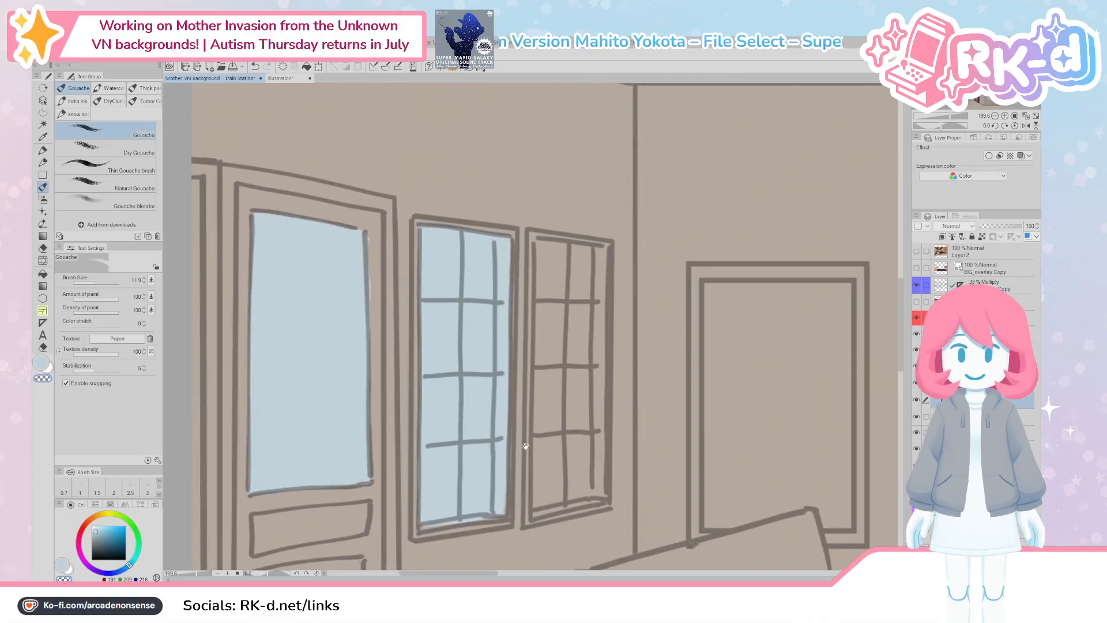
Step: Paint straight light blue strokes down both long sides of the first gridded window's glass to close its edges
left_click(508, 242)
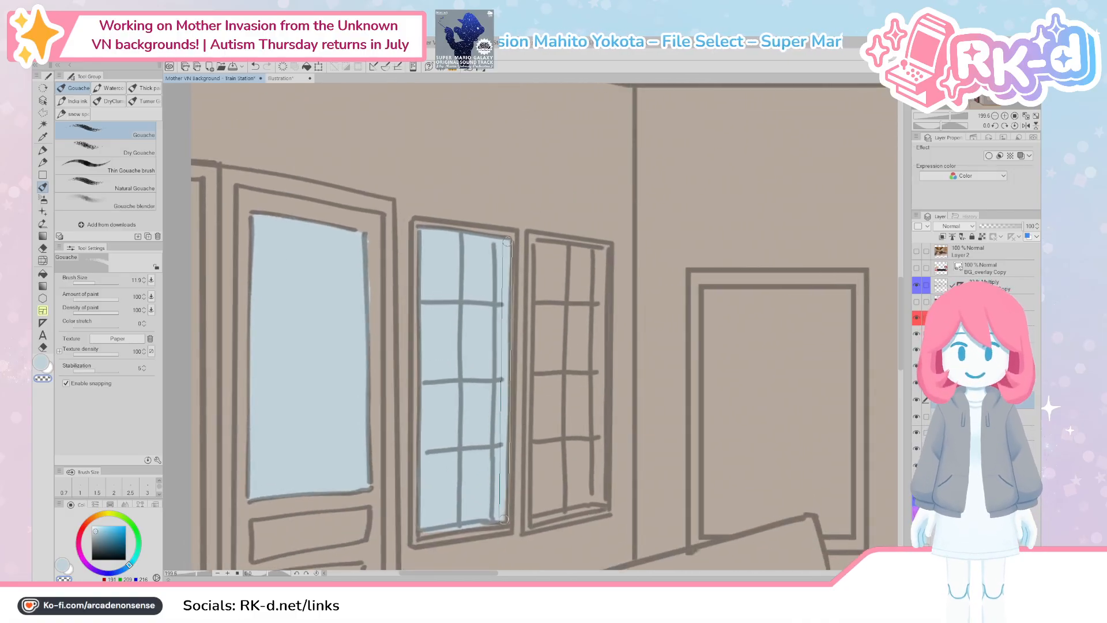
left_click(504, 519, "shift")
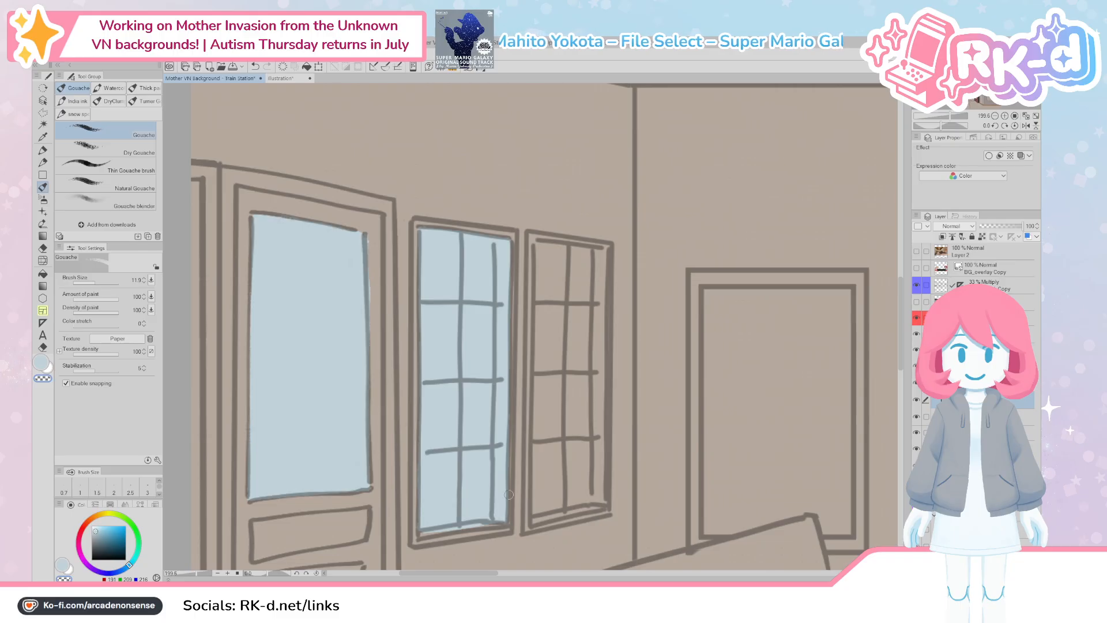
left_click(419, 529)
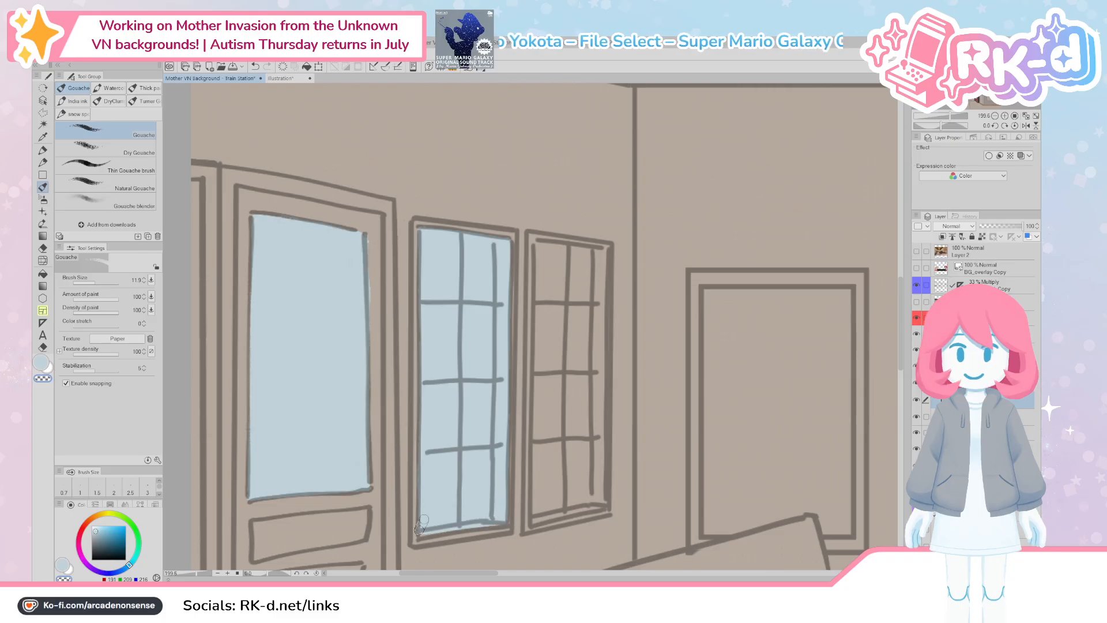
left_click(420, 231, "shift")
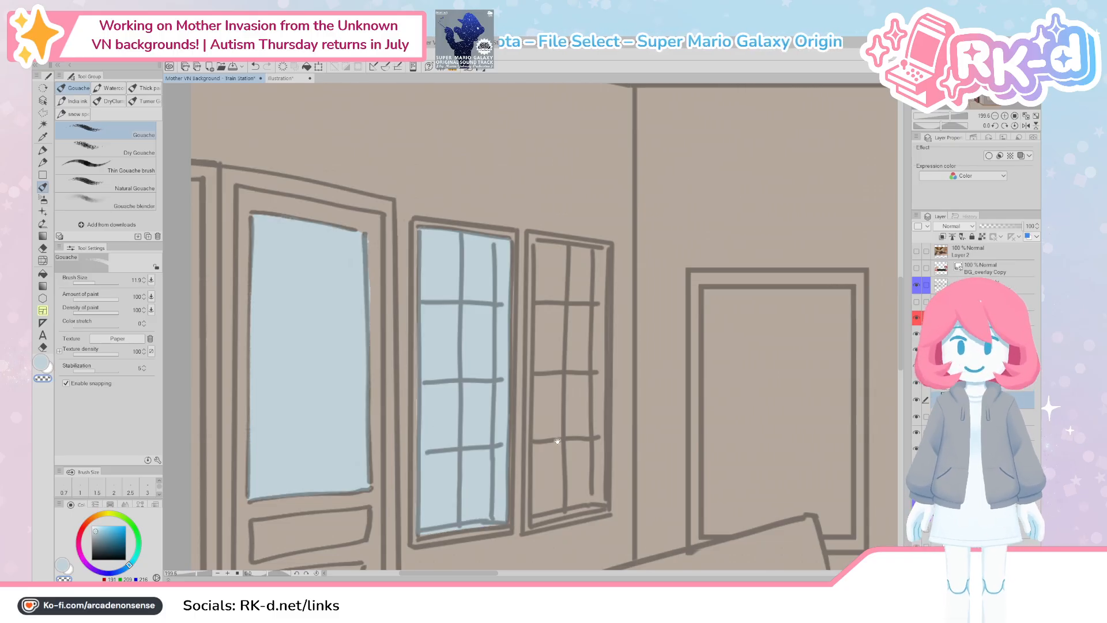
Step: Outline the glass of the second gridded window with straight light blue Gouache strokes along the inside of its frame
left_click_drag(533, 242, 507, 254)
left_click(507, 253)
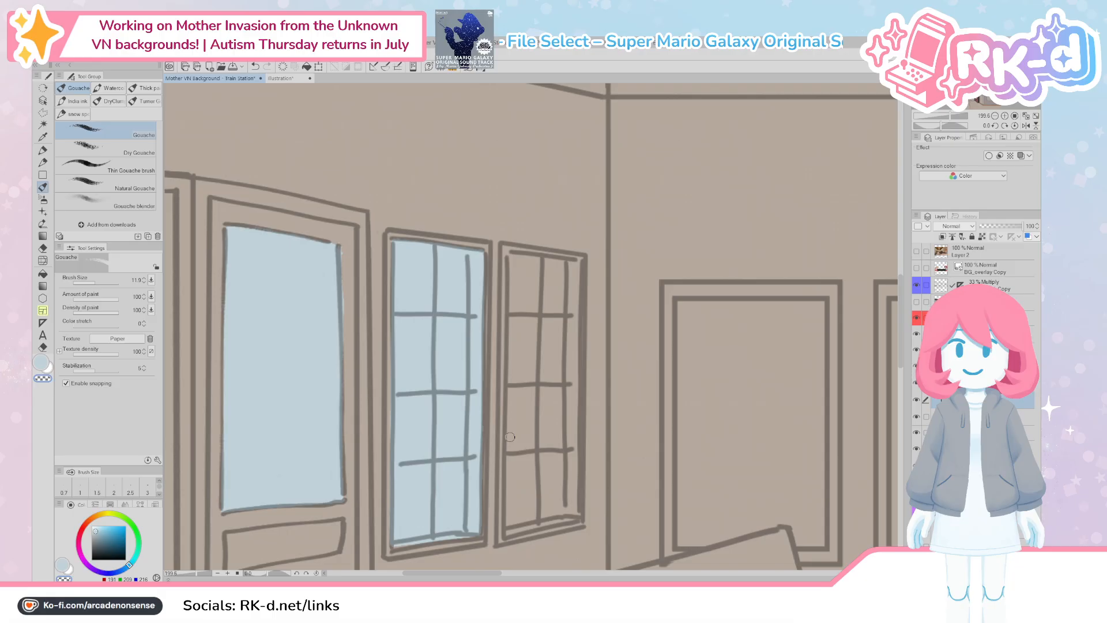
left_click(505, 526, "shift")
left_click(579, 515, "shift")
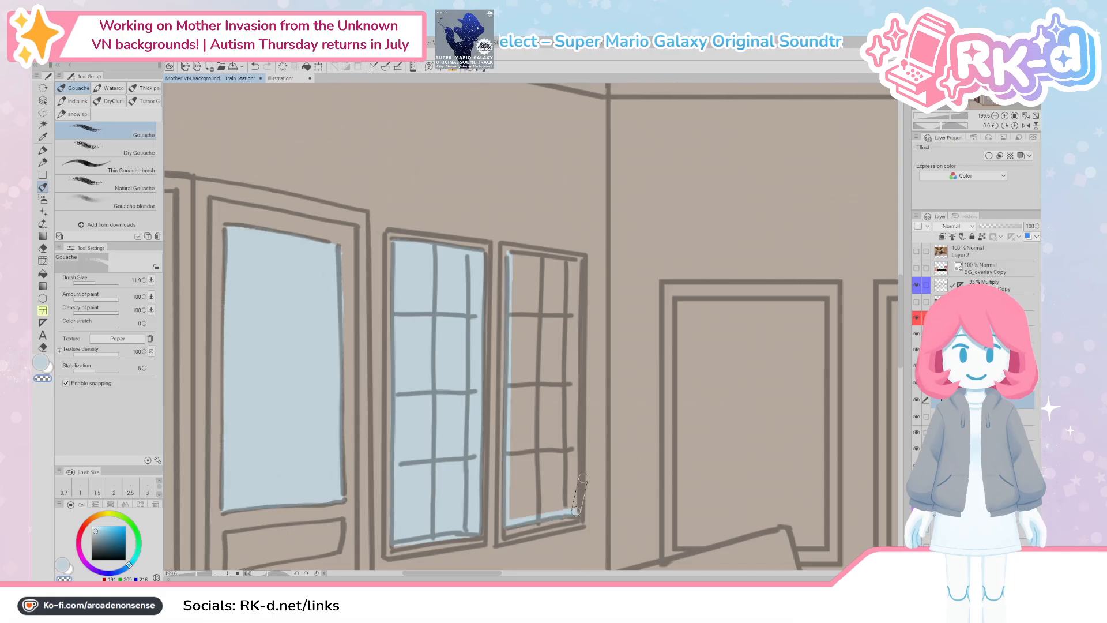
left_click(579, 263, "shift")
mouse_move(579, 262)
left_mouse_down()
mouse_move(512, 255)
mouse_move(523, 270)
mouse_move(514, 314)
left_mouse_up()
Step: Fill all panes of the second gridded window light blue with the Gouache brush at size 18.2
mouse_move(513, 354)
left_mouse_down()
mouse_move(522, 367)
mouse_move(518, 352)
left_mouse_up()
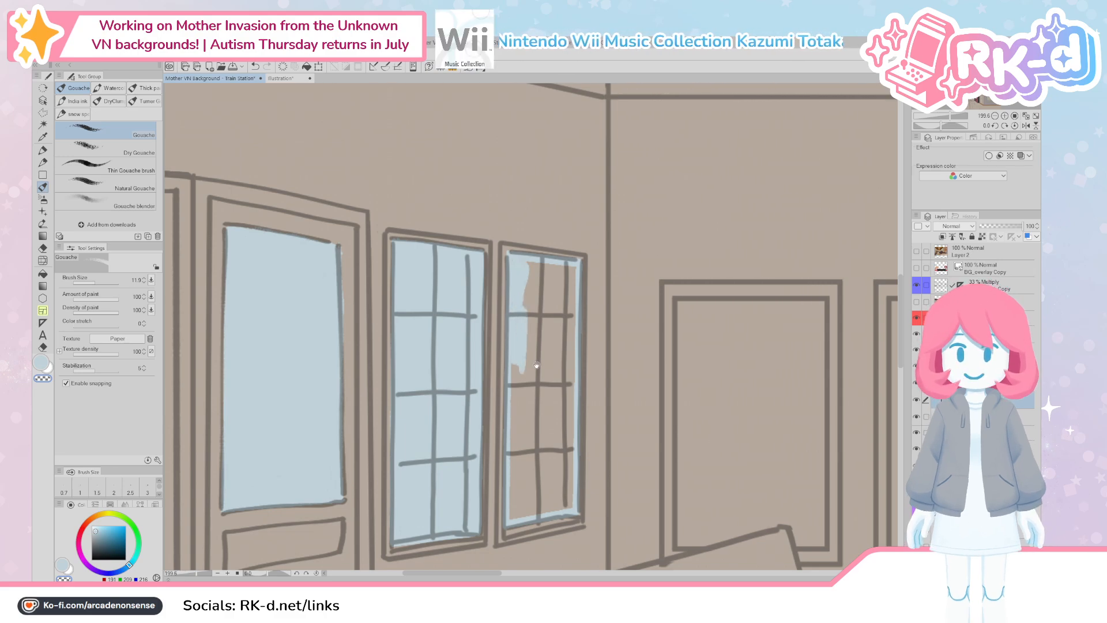
mouse_move(543, 261)
left_mouse_down()
mouse_move(486, 261)
mouse_move(468, 273)
mouse_move(505, 332)
left_mouse_up()
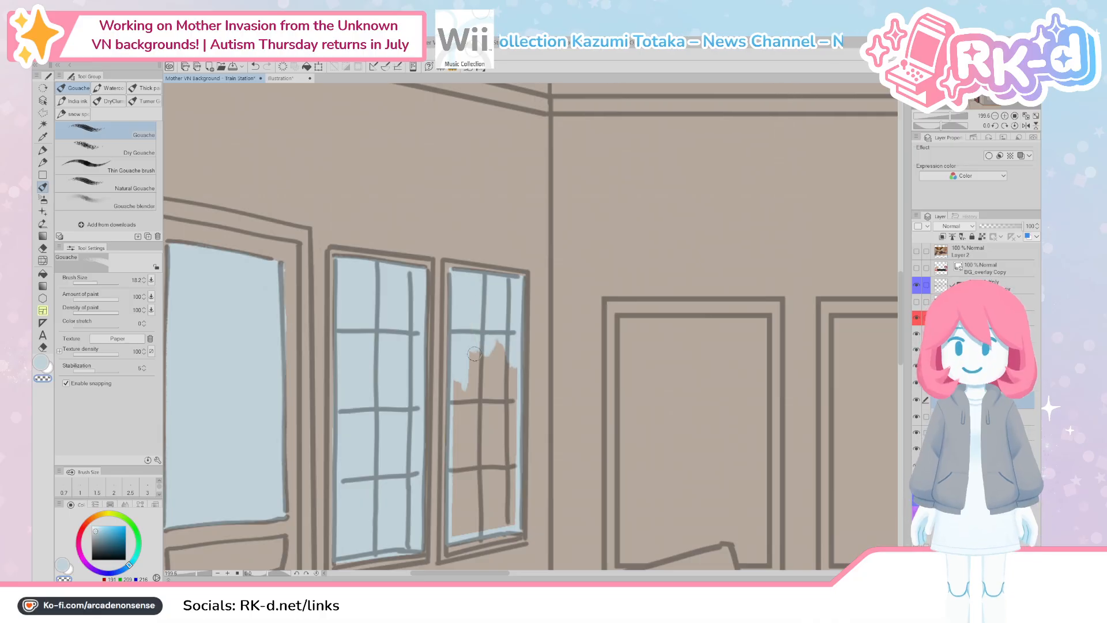
mouse_move(497, 303)
left_mouse_down()
mouse_move(489, 384)
mouse_move(503, 355)
mouse_move(512, 357)
mouse_move(504, 335)
left_mouse_up()
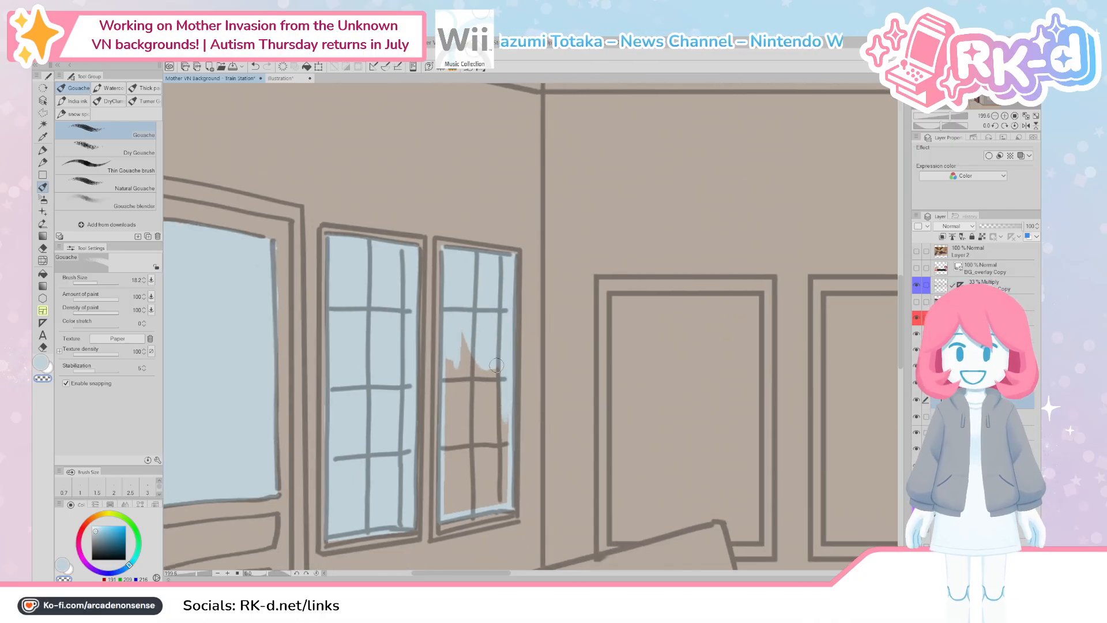
mouse_move(447, 369)
left_mouse_down()
mouse_move(460, 331)
mouse_move(484, 365)
mouse_move(496, 362)
mouse_move(495, 421)
mouse_move(474, 432)
left_mouse_up()
mouse_move(448, 398)
left_mouse_down()
mouse_move(452, 479)
mouse_move(482, 460)
mouse_move(505, 398)
left_mouse_up()
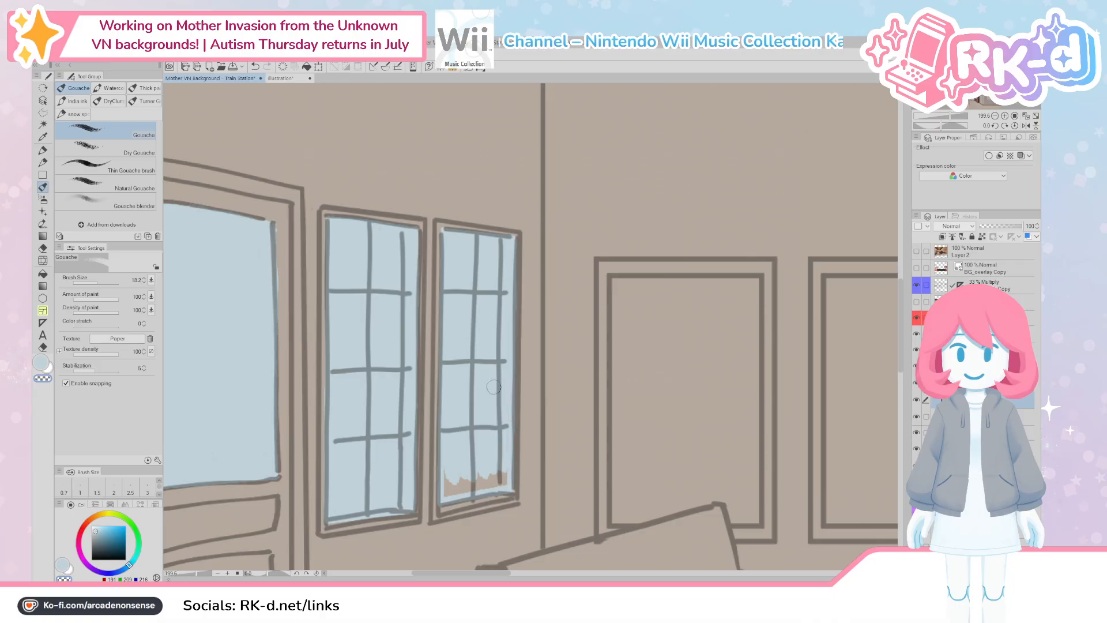
left_click_drag(447, 487, 506, 470)
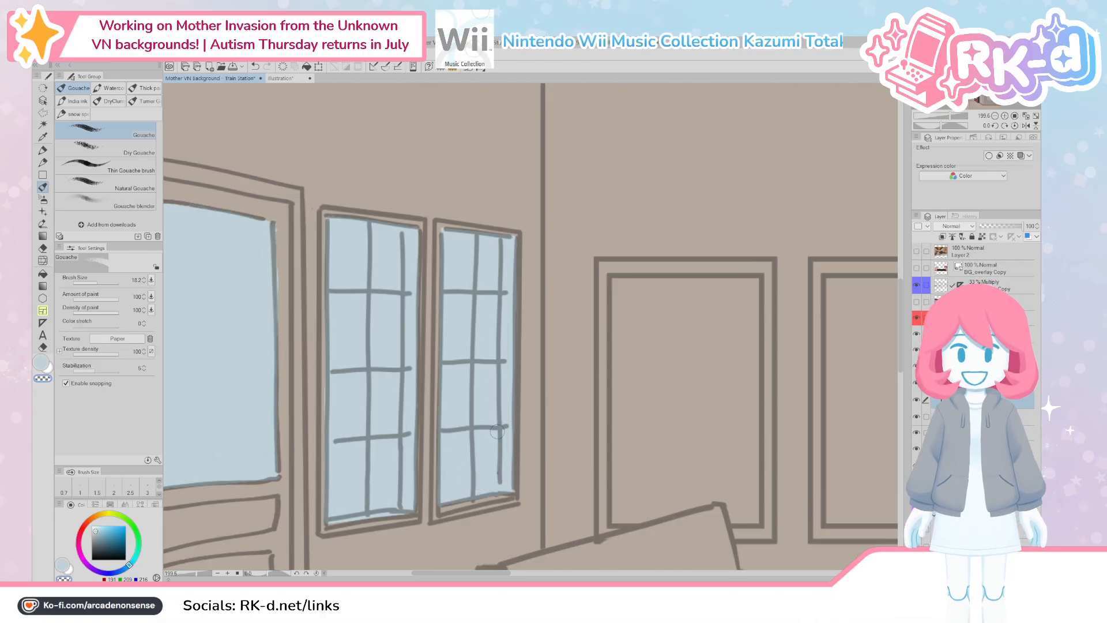
Step: Outline and fill with light blue the window pane cut off by the canvas edge, below the slanted railing lines
mouse_move(386, 253)
left_mouse_down()
mouse_move(470, 482)
mouse_move(452, 447)
mouse_move(455, 461)
mouse_move(463, 475)
mouse_move(491, 459)
left_mouse_up()
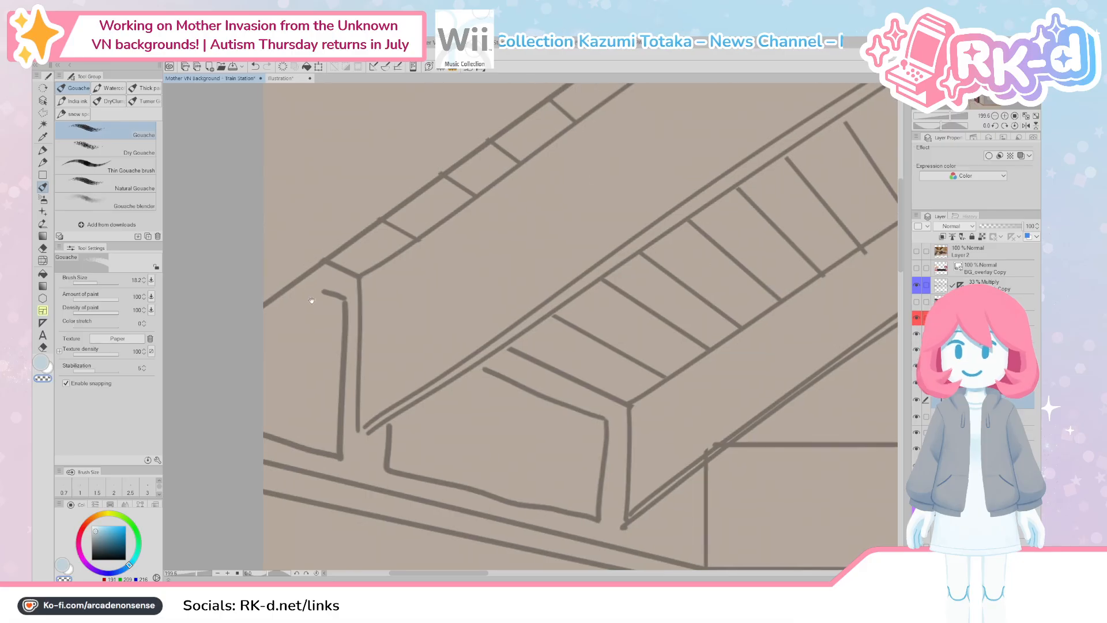
mouse_move(292, 288)
left_mouse_down()
mouse_move(340, 311)
mouse_move(341, 300)
mouse_move(336, 458)
left_mouse_up()
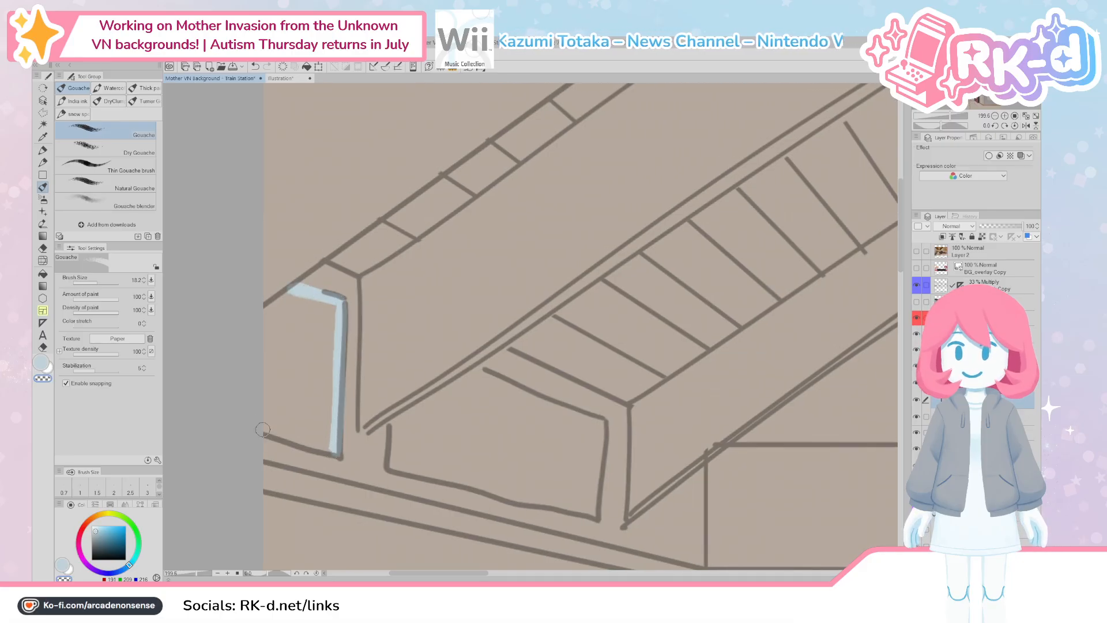
left_click_drag(262, 429, 337, 456)
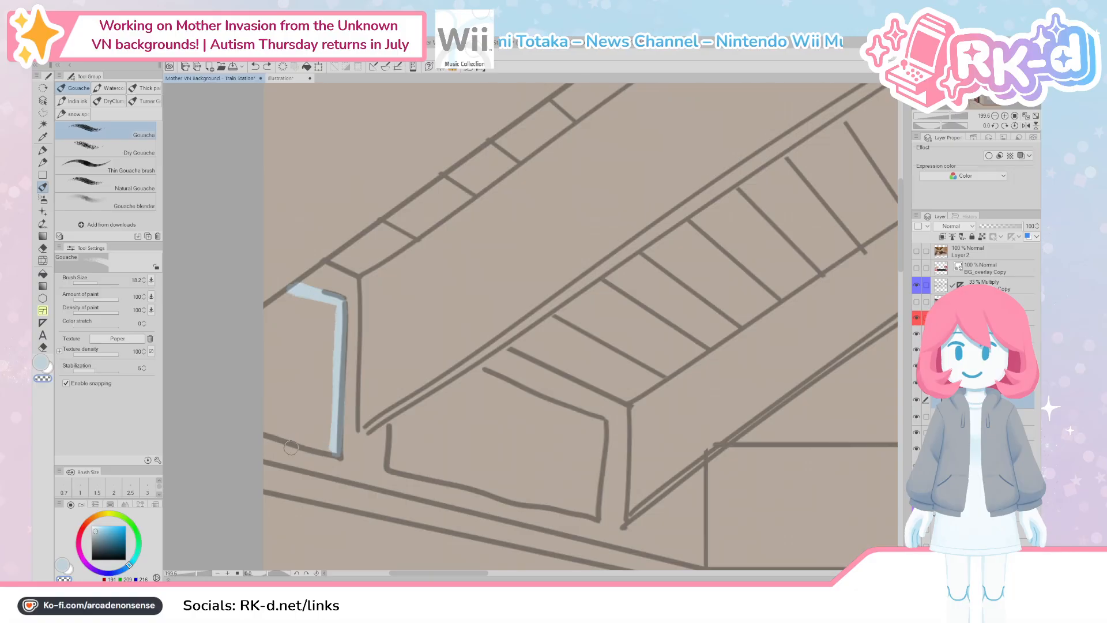
mouse_move(247, 423)
left_mouse_down()
mouse_move(304, 438)
mouse_move(263, 397)
left_mouse_up()
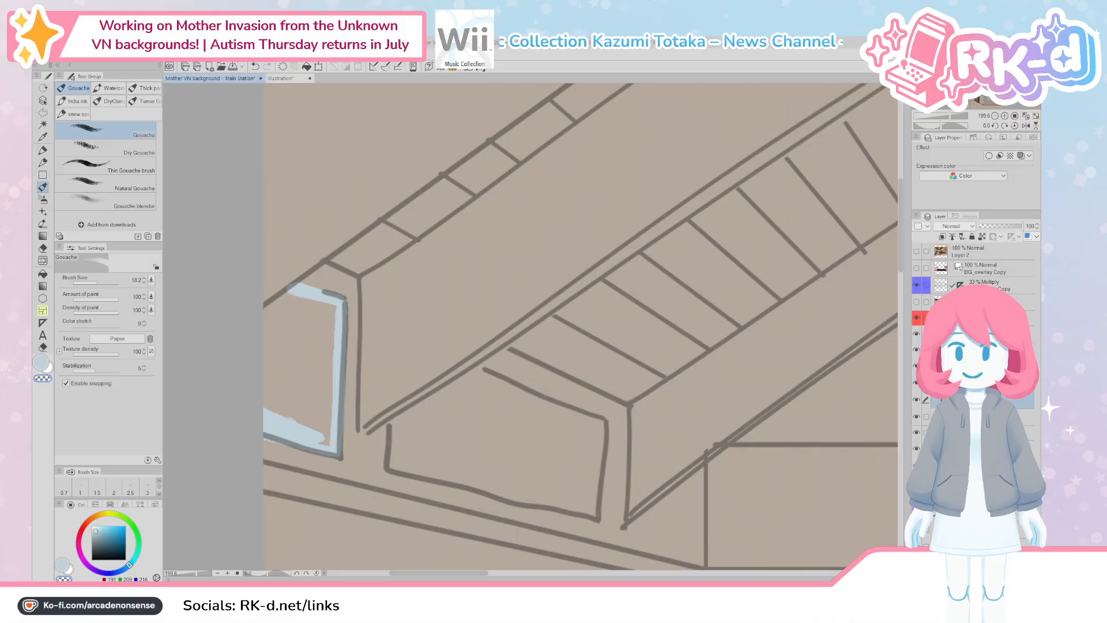
scroll(344, 343, "up", 1)
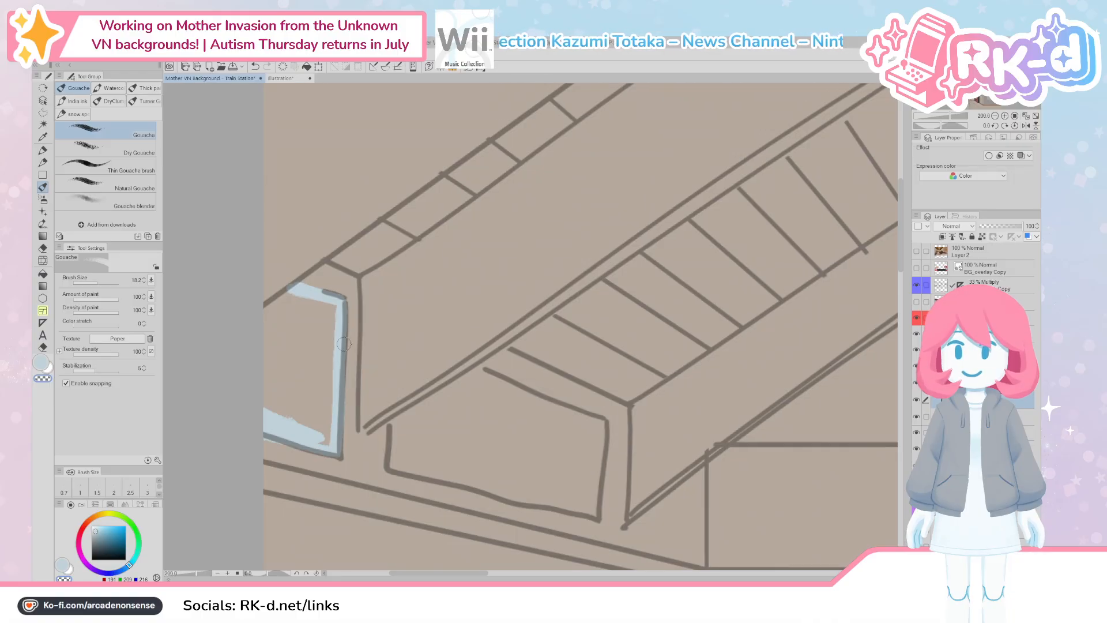
left_click_drag(249, 276, 335, 301)
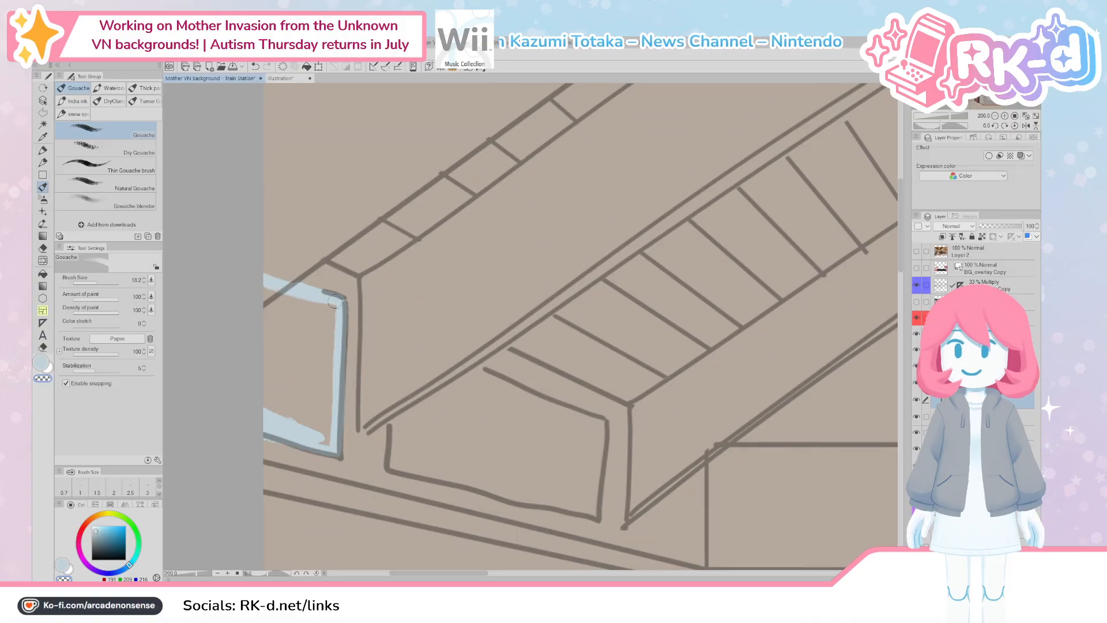
mouse_move(260, 274)
left_mouse_down()
mouse_move(330, 305)
mouse_move(262, 290)
mouse_move(263, 339)
mouse_move(277, 298)
mouse_move(295, 390)
mouse_move(316, 351)
left_mouse_up()
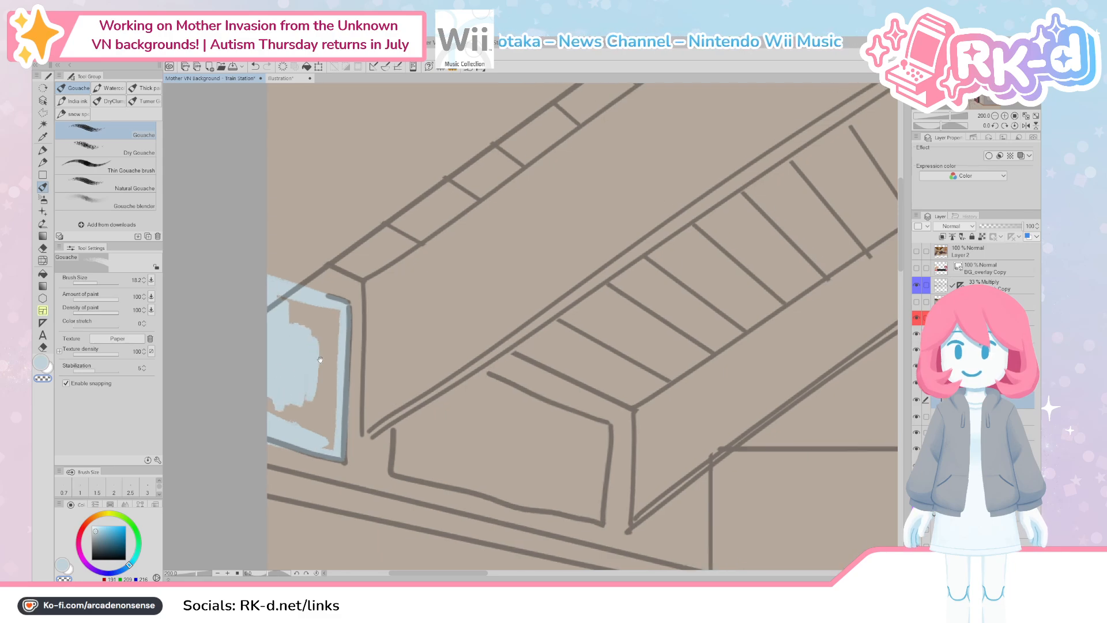
mouse_move(330, 430)
left_mouse_down()
mouse_move(327, 369)
mouse_move(314, 430)
mouse_move(275, 398)
left_mouse_up()
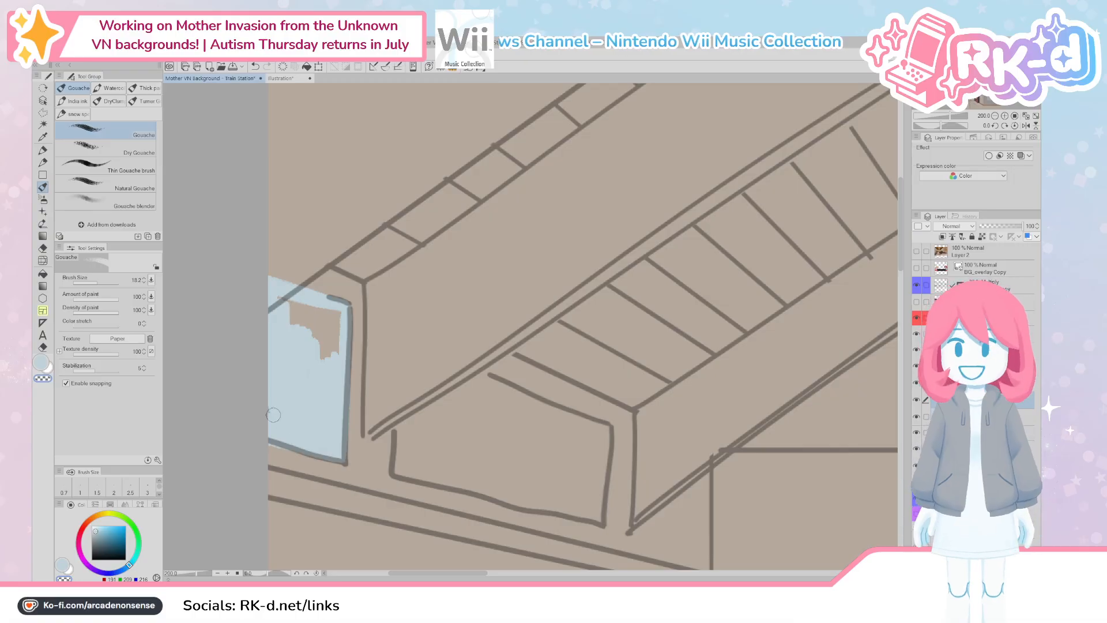
mouse_move(332, 327)
left_mouse_down()
mouse_move(311, 391)
mouse_move(304, 345)
mouse_move(287, 326)
left_mouse_up()
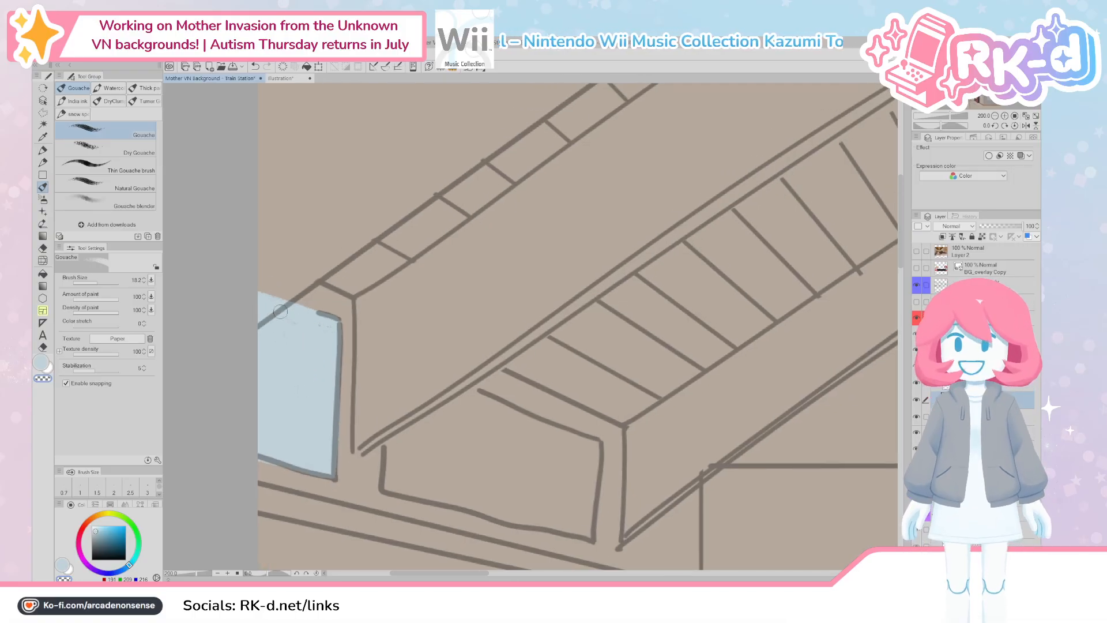
Step: Outline the neighbouring trapezoid window with straight light blue strokes, including the part behind the slanted double line, and fill it
scroll(346, 369, "down", 1)
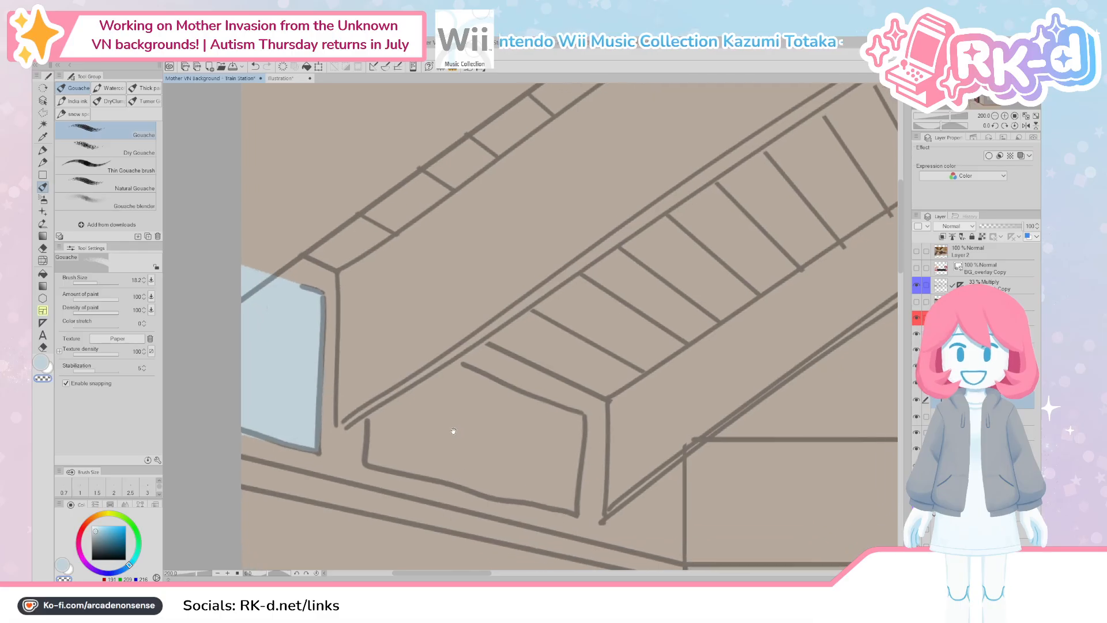
mouse_move(378, 311)
left_mouse_down()
mouse_move(371, 460)
mouse_move(377, 313)
mouse_move(370, 419)
mouse_move(374, 315)
left_mouse_up()
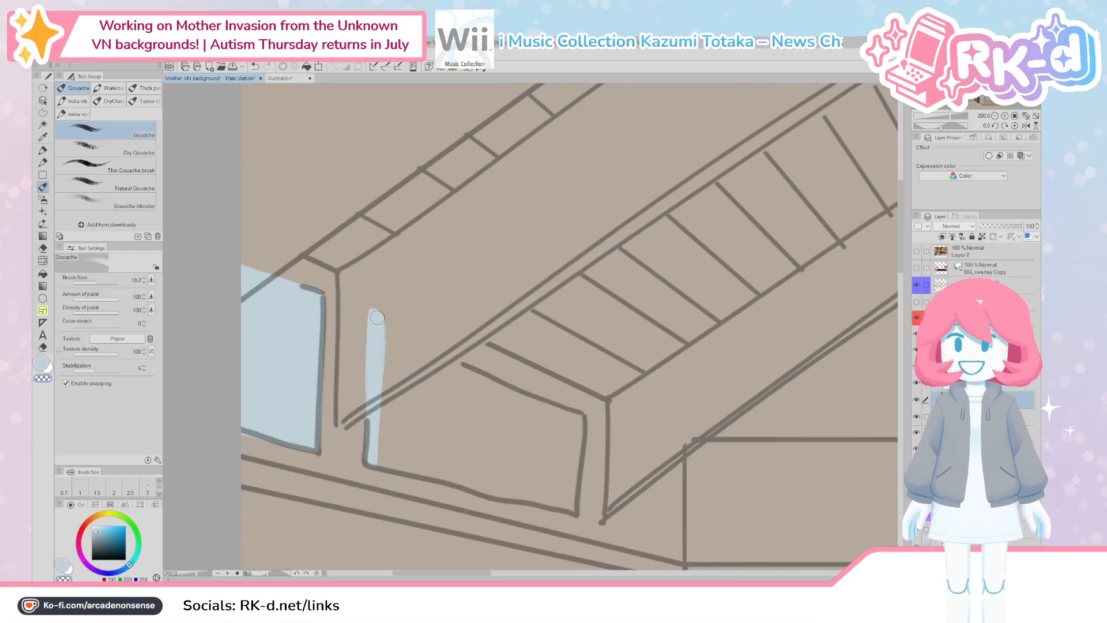
left_click(588, 411, "shift")
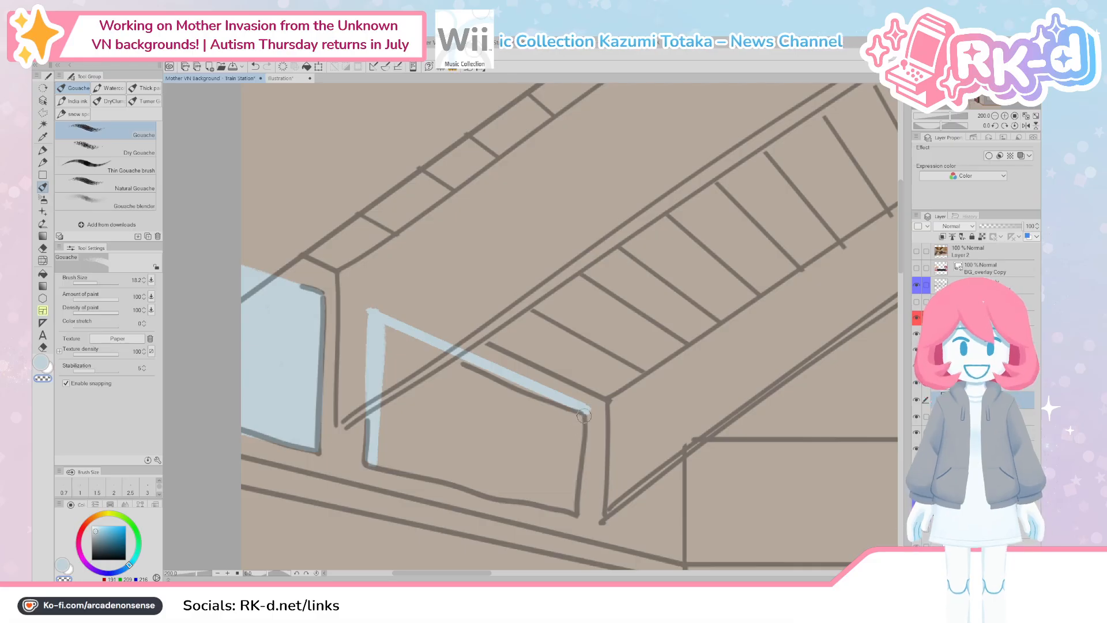
left_click(577, 497, "shift")
left_click(578, 512, "shift")
left_click(368, 459, "shift")
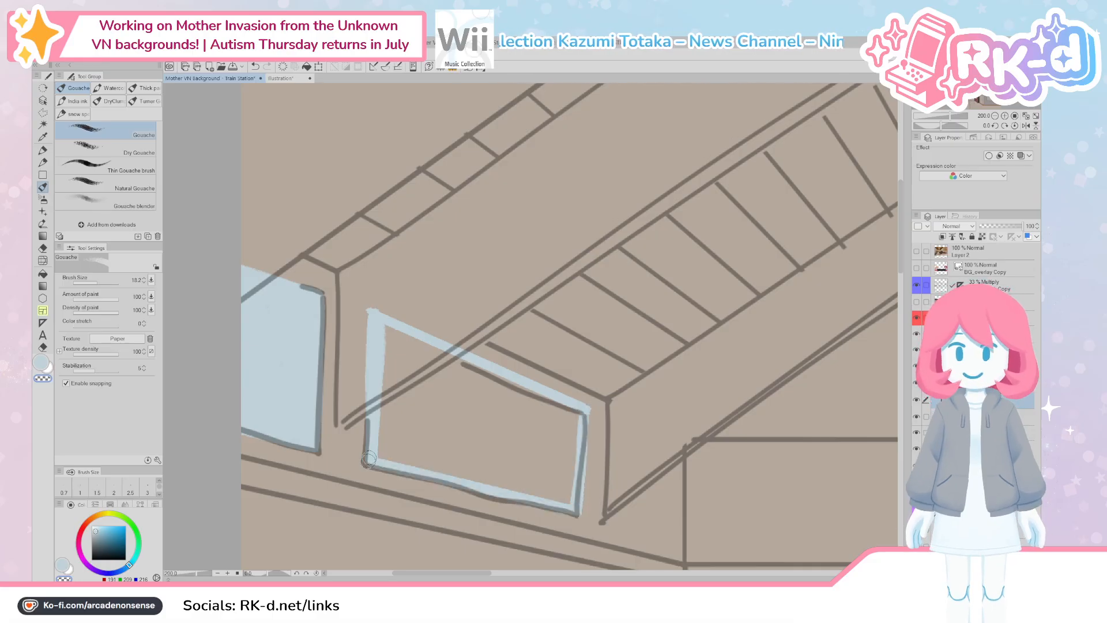
mouse_move(577, 410)
left_mouse_down()
mouse_move(570, 501)
mouse_move(571, 415)
mouse_move(562, 502)
mouse_move(564, 438)
mouse_move(548, 456)
mouse_move(539, 438)
mouse_move(522, 444)
mouse_move(502, 429)
left_mouse_up()
mouse_move(441, 384)
left_mouse_down()
mouse_move(391, 377)
mouse_move(389, 416)
mouse_move(404, 367)
mouse_move(389, 342)
mouse_move(561, 426)
mouse_move(557, 417)
mouse_move(543, 412)
mouse_move(545, 438)
mouse_move(562, 414)
mouse_move(551, 463)
mouse_move(564, 424)
mouse_move(550, 438)
mouse_move(526, 433)
mouse_move(457, 385)
mouse_move(458, 420)
mouse_move(393, 425)
mouse_move(383, 446)
mouse_move(398, 455)
mouse_move(491, 446)
mouse_move(546, 468)
mouse_move(551, 490)
mouse_move(545, 439)
left_mouse_up()
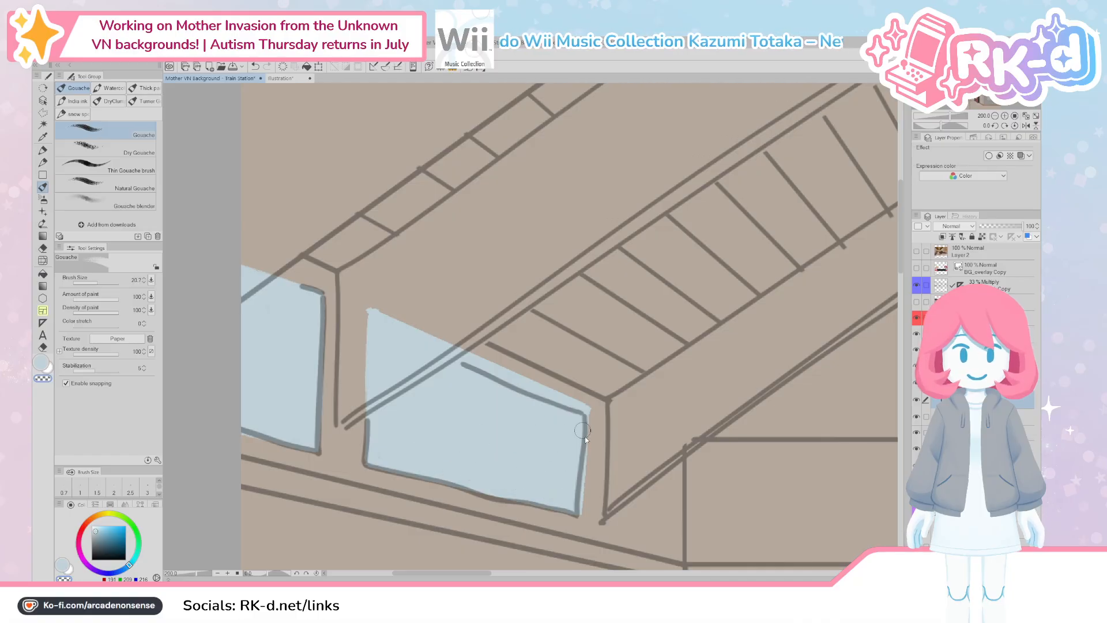
Step: Sample the beige wall colour and trim the overpainted side and sloped upper edges of the two light blue panes
left_click(594, 397, "alt")
mouse_move(594, 397)
left_mouse_down()
mouse_move(584, 527)
mouse_move(588, 483)
left_mouse_up()
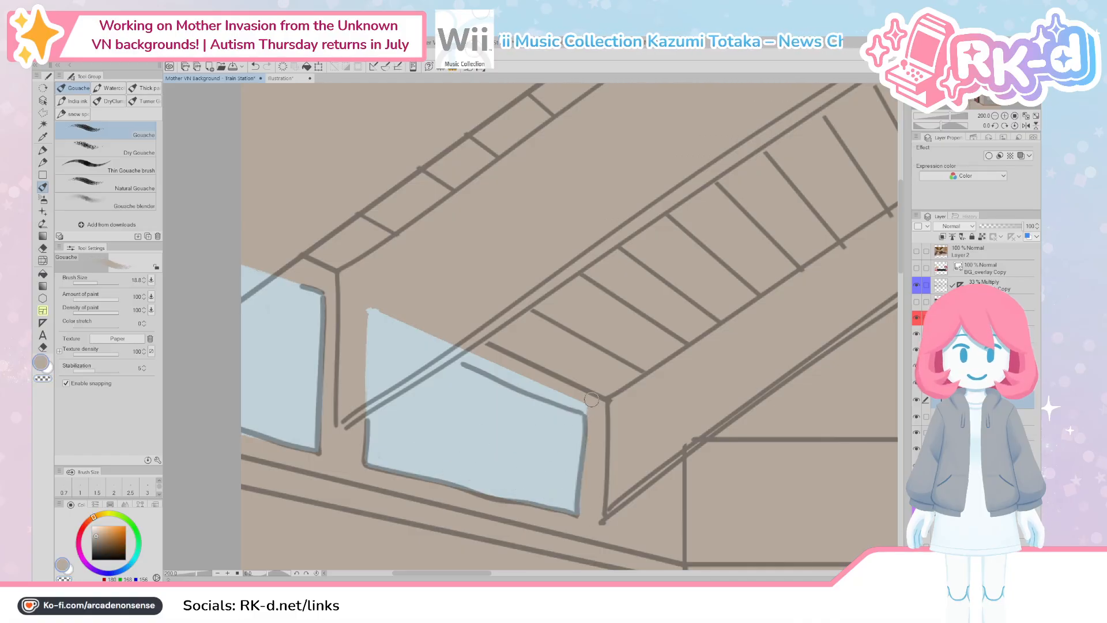
left_click_drag(592, 405, 580, 517)
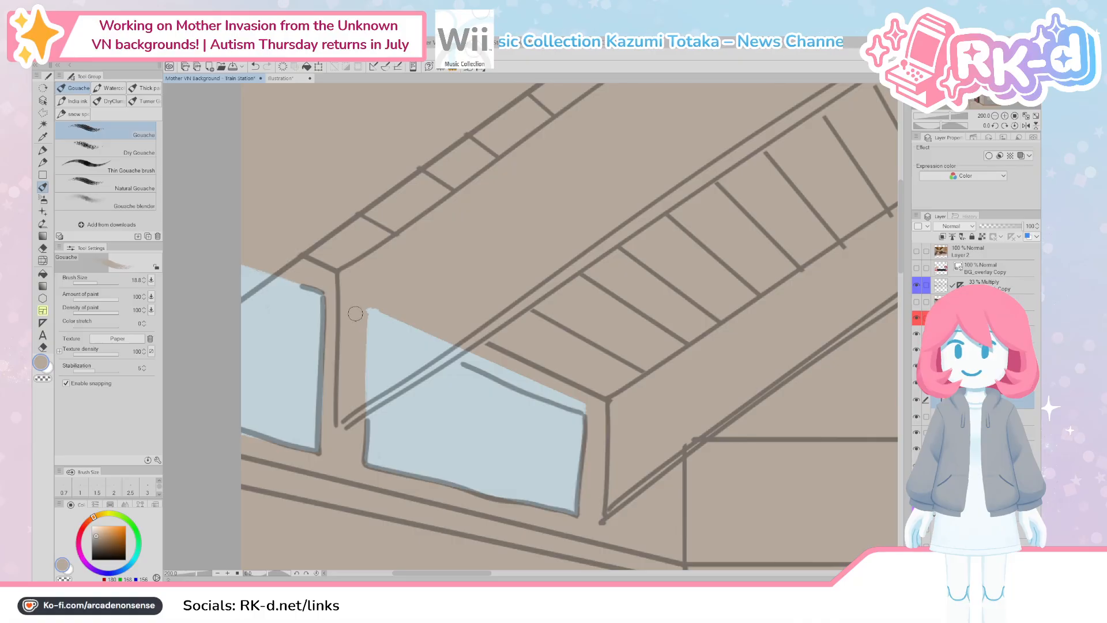
left_click_drag(363, 302, 358, 413)
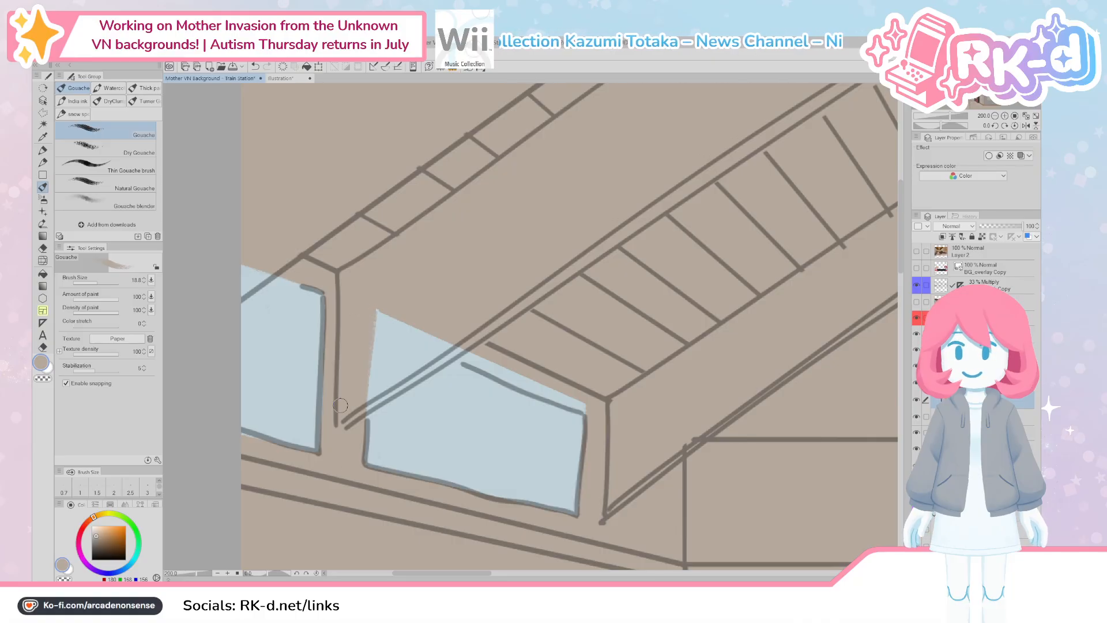
left_click_drag(359, 300, 589, 405)
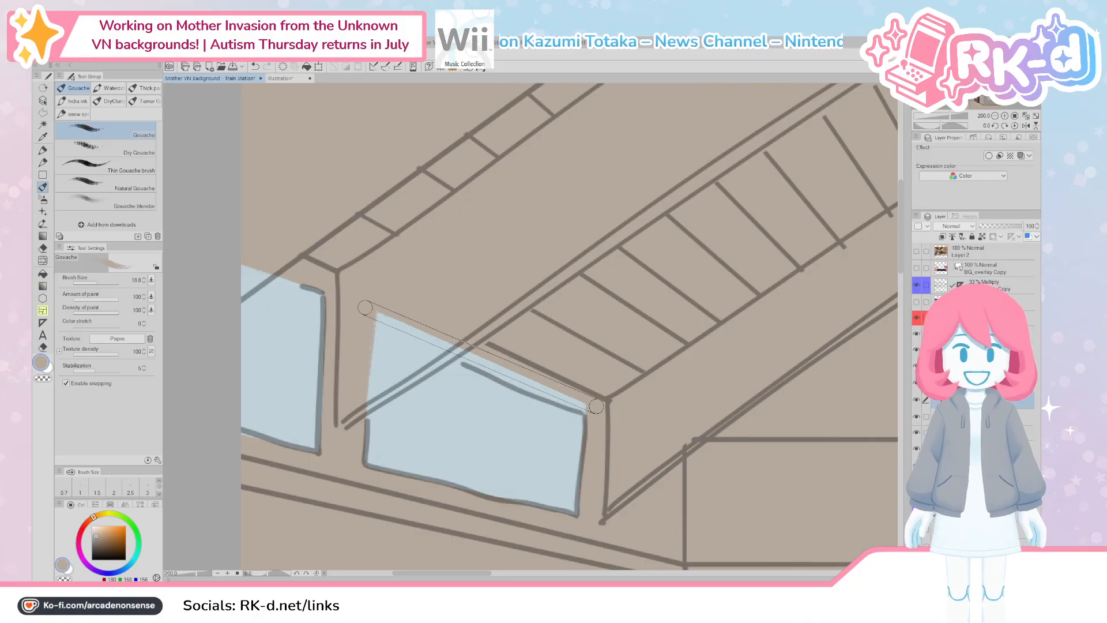
left_click_drag(361, 311, 583, 407)
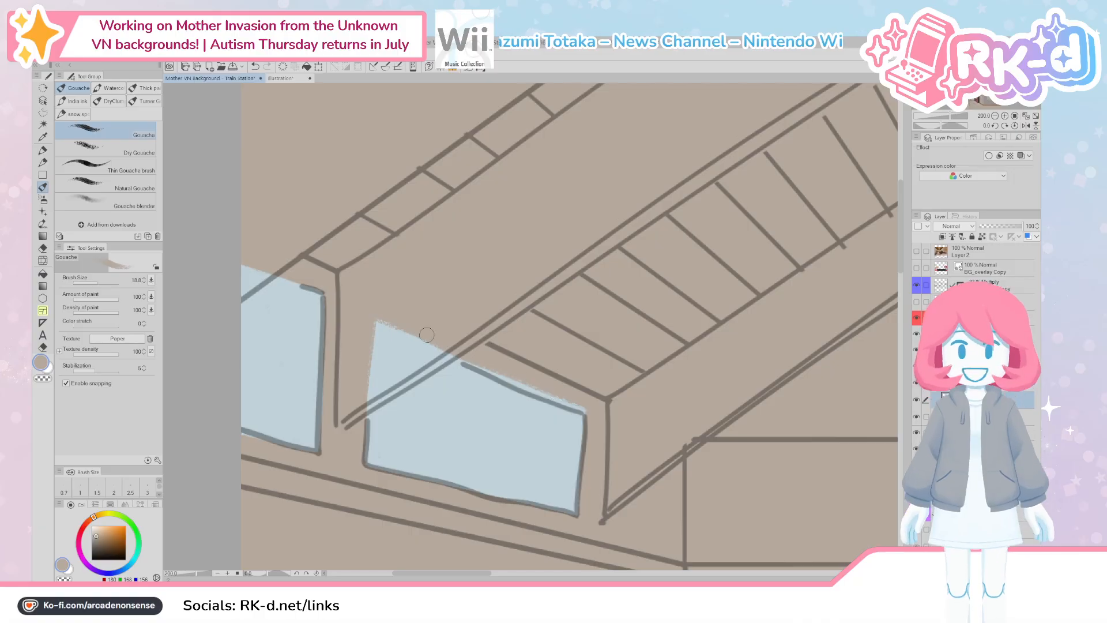
left_click_drag(242, 265, 326, 291)
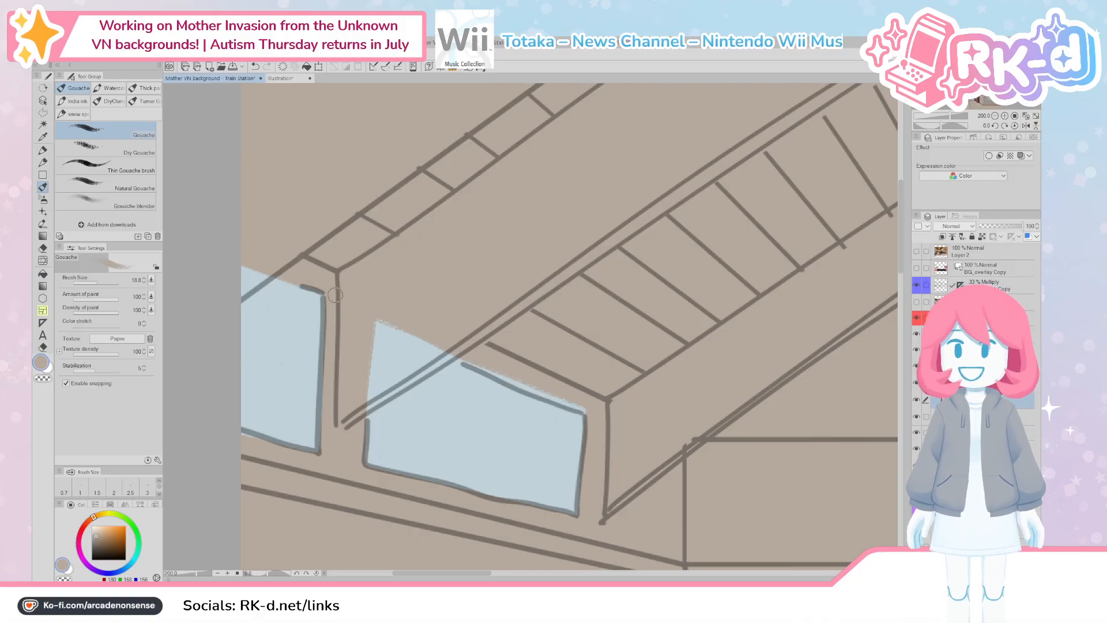
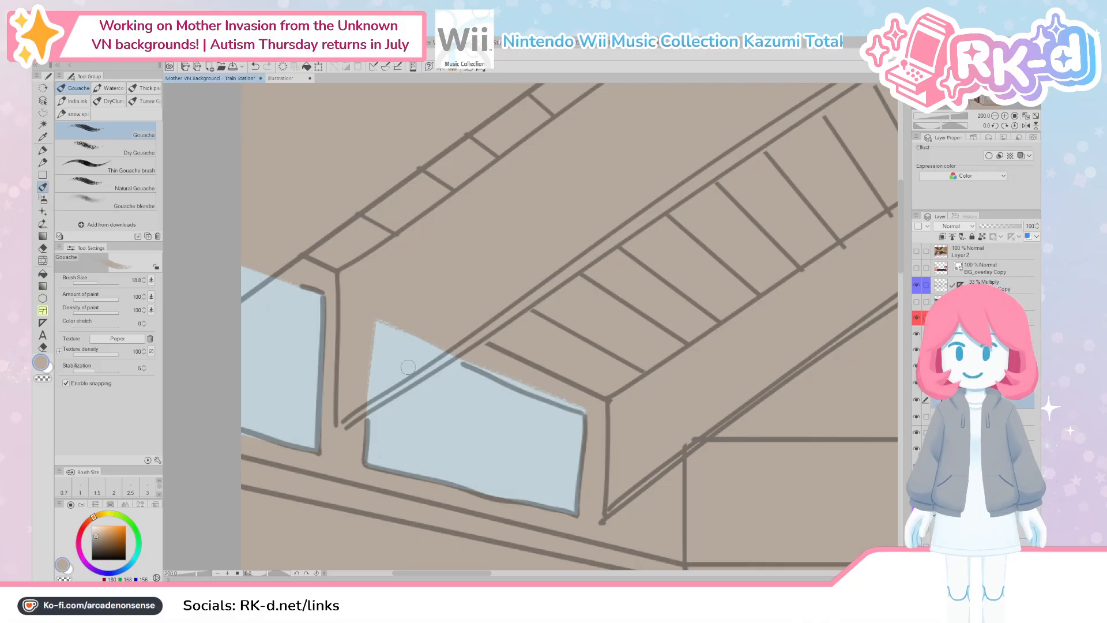
Step: Bring the light blue glass back along the trapezoid window's sloped upper edge and upper side edge with the Gouache brush
left_click_drag(452, 383, 378, 364)
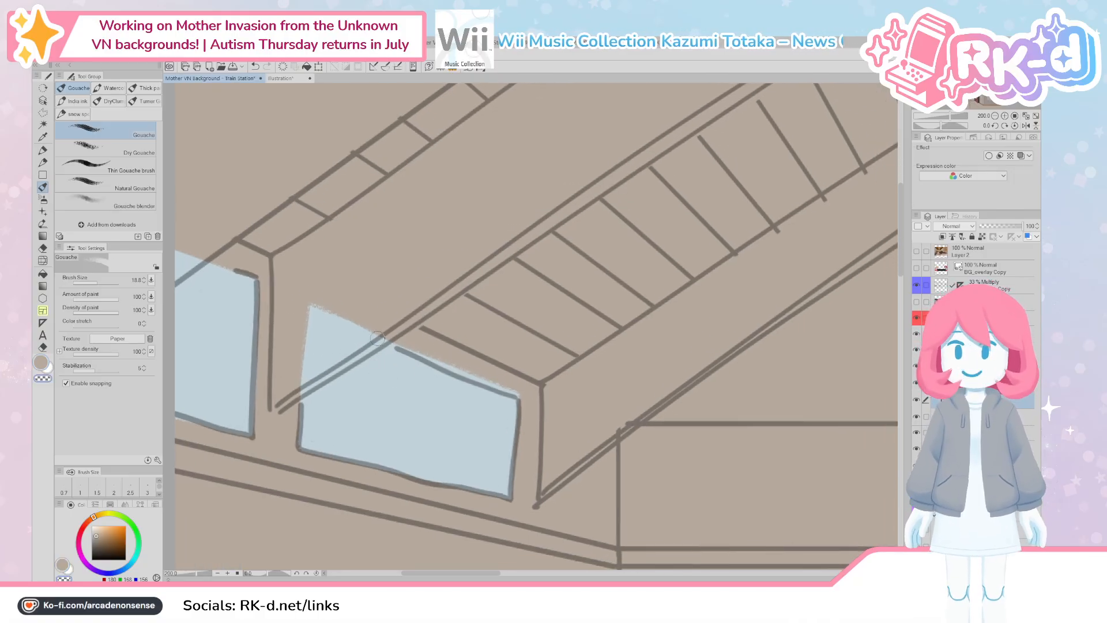
left_click_drag(321, 316, 508, 394)
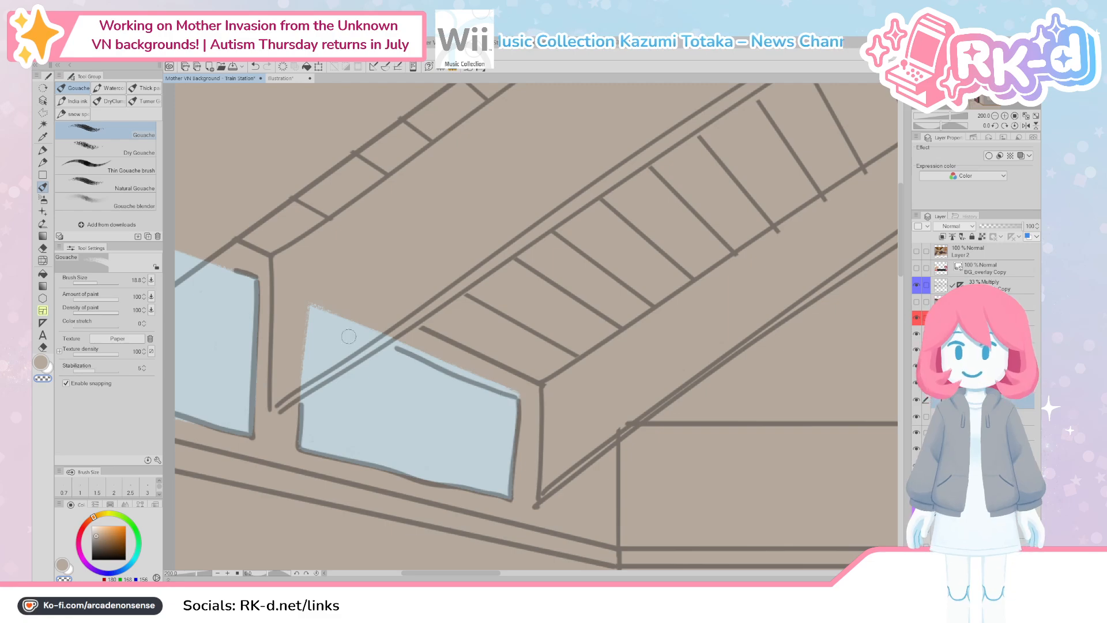
left_click_drag(314, 343, 378, 363)
mouse_move(361, 314)
left_mouse_down()
mouse_move(361, 447)
mouse_move(365, 322)
mouse_move(359, 356)
left_mouse_up()
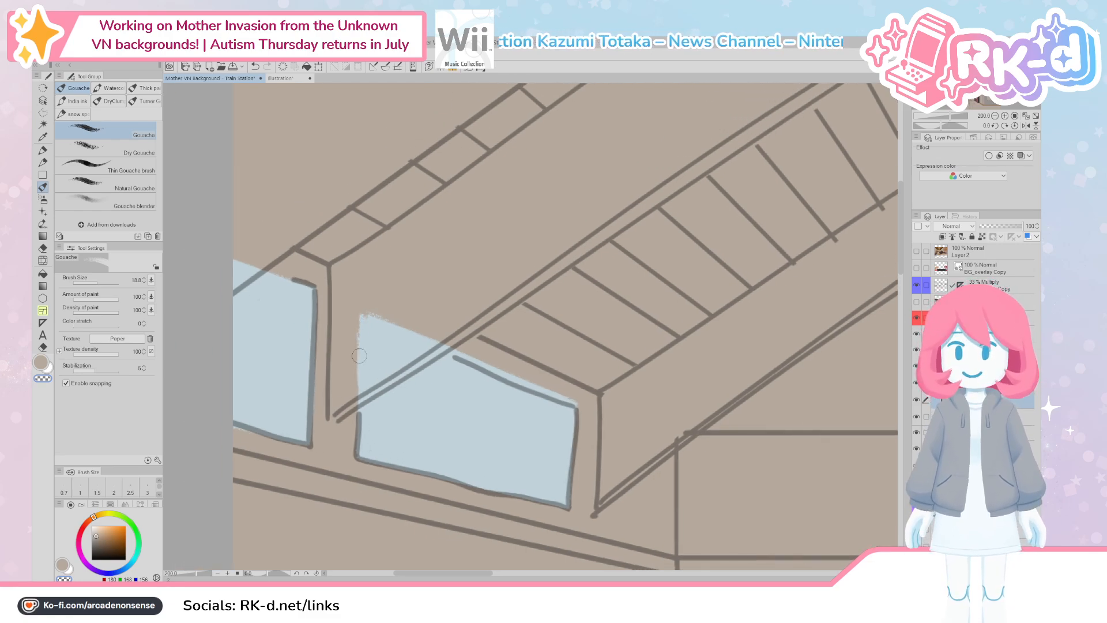
Step: Reduce the Gouache brush size to 12.7 for touching up the trapezoid window's edge, and switch from transparent back to the beige colour
left_click_drag(582, 493, 545, 429)
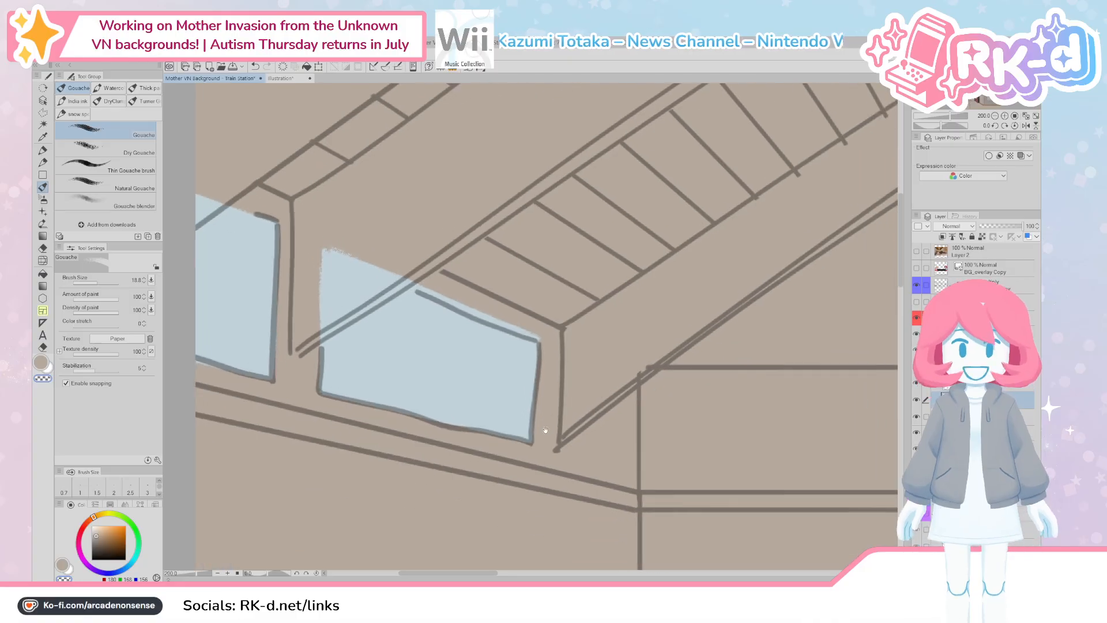
scroll(546, 430, "down", 3)
left_click_drag(640, 517, 464, 432)
scroll(463, 431, "down", 2)
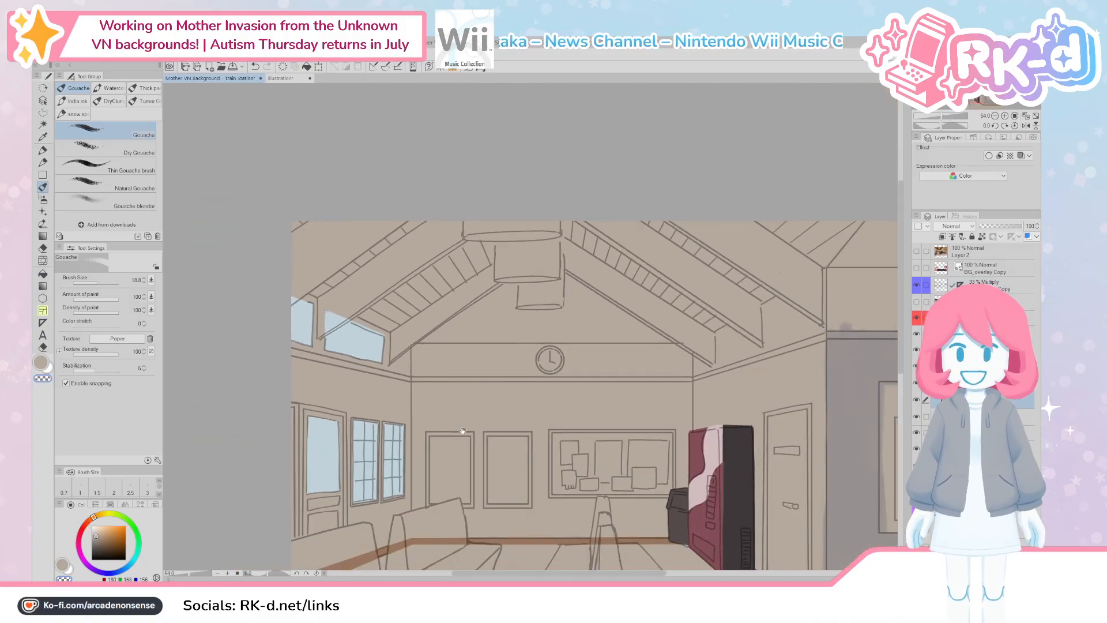
left_click_drag(495, 489, 510, 463)
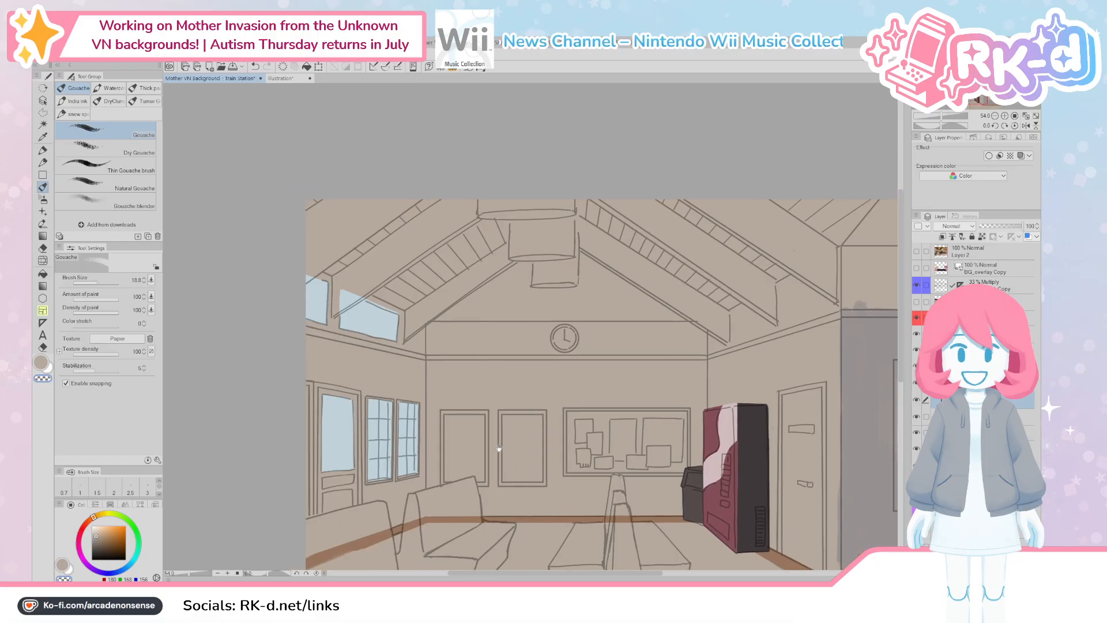
scroll(394, 337, "up", 4)
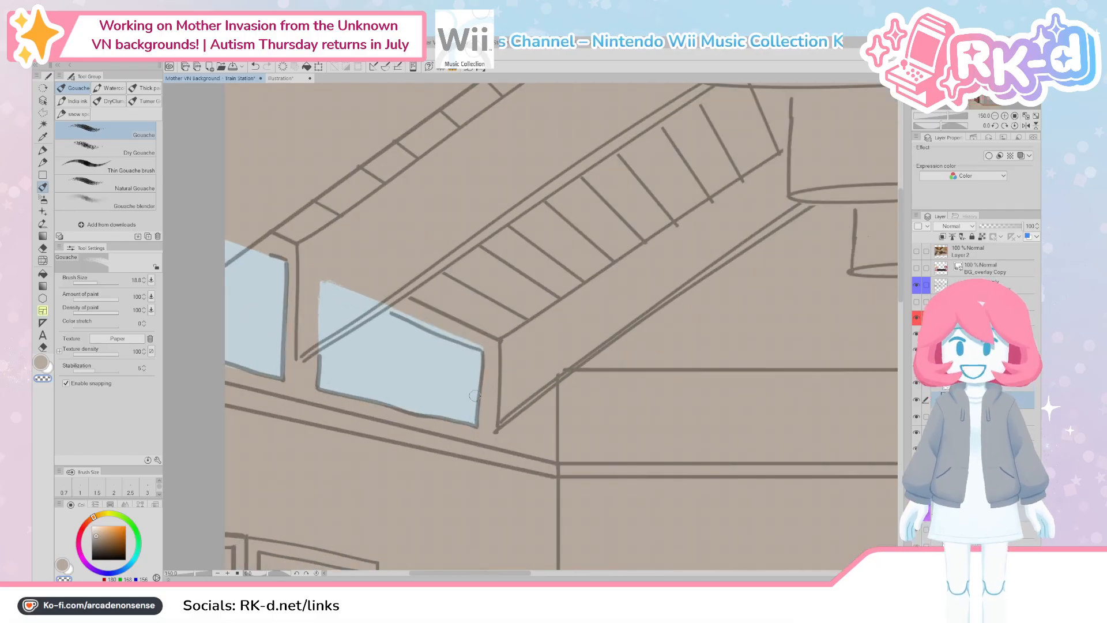
left_click_drag(481, 396, 482, 376)
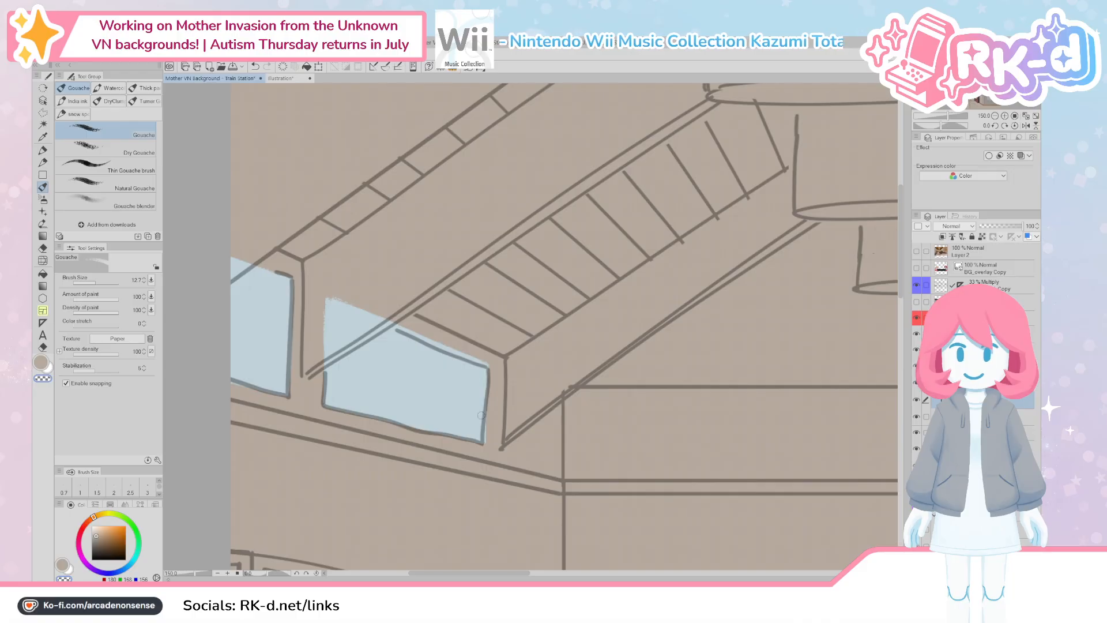
left_click_drag(438, 403, 486, 462)
key("c")
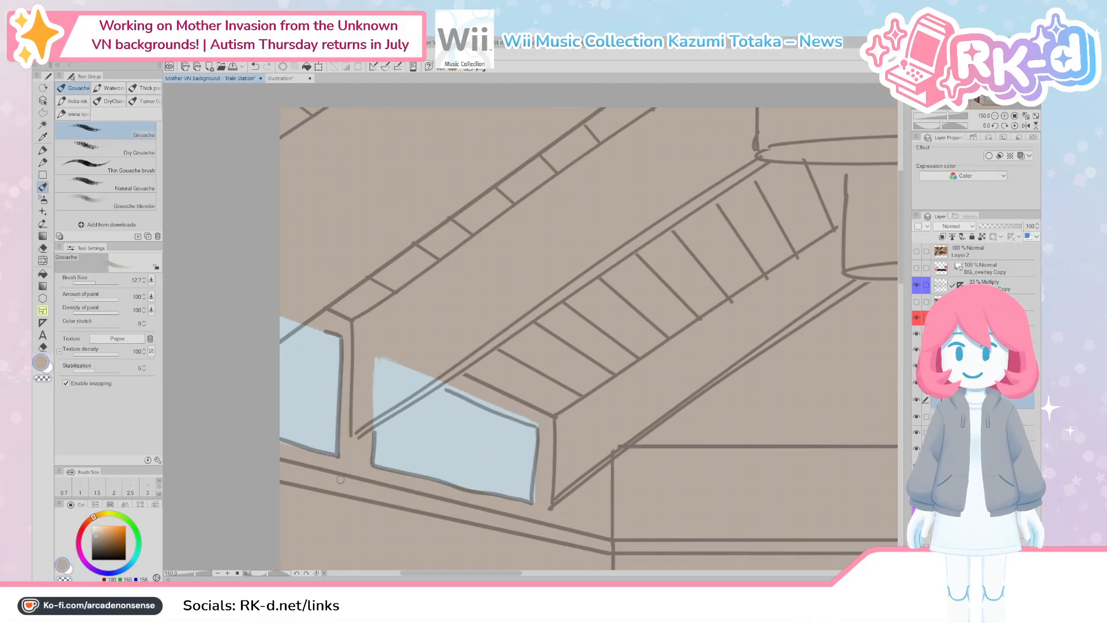
scroll(462, 390, "down", 4)
left_click_drag(541, 445, 472, 376)
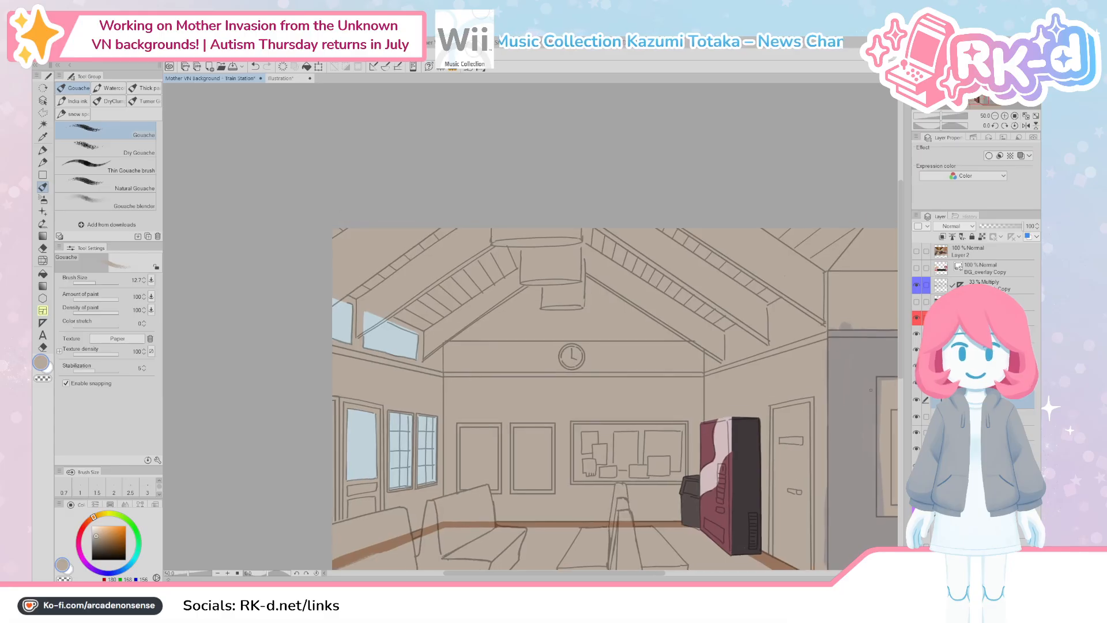
left_click(980, 416)
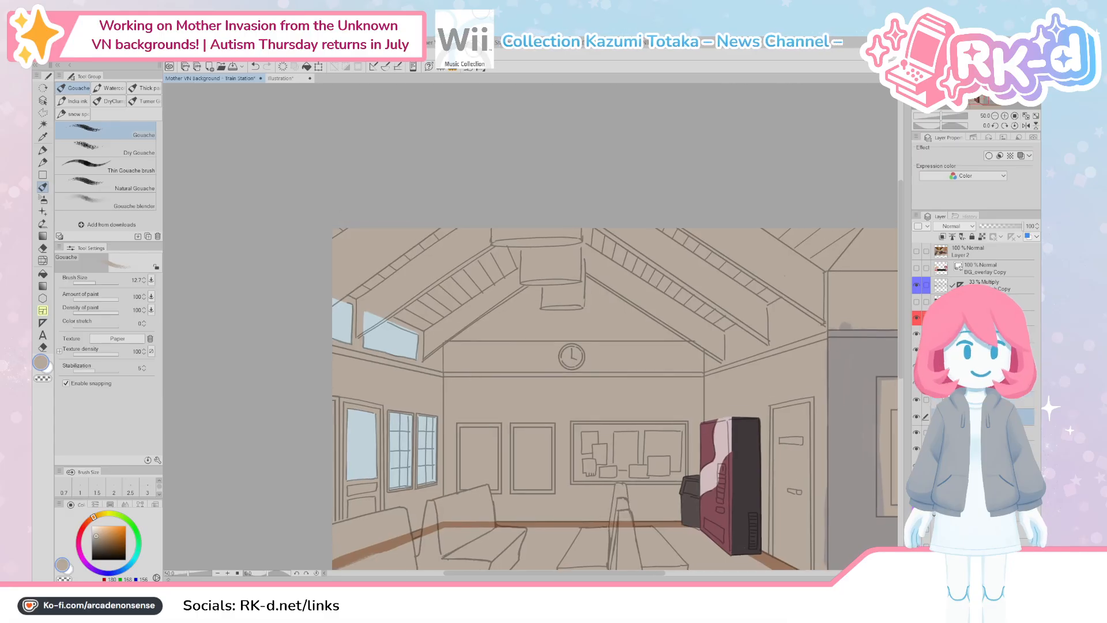
left_click(980, 399)
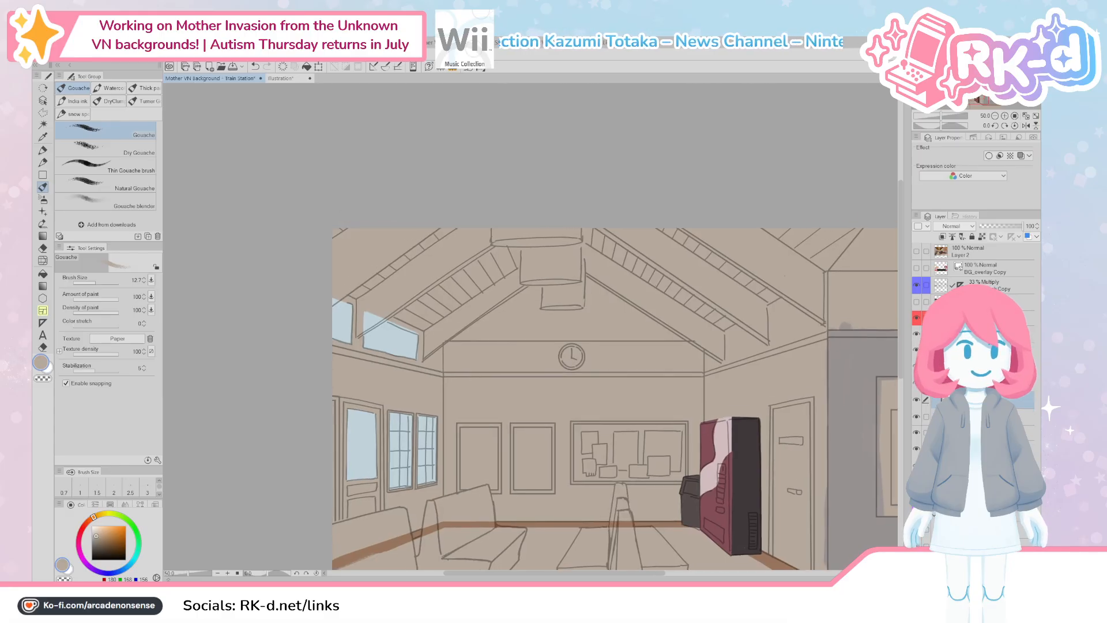
left_click(981, 318)
left_click(981, 333)
scroll(346, 320, "up", 1)
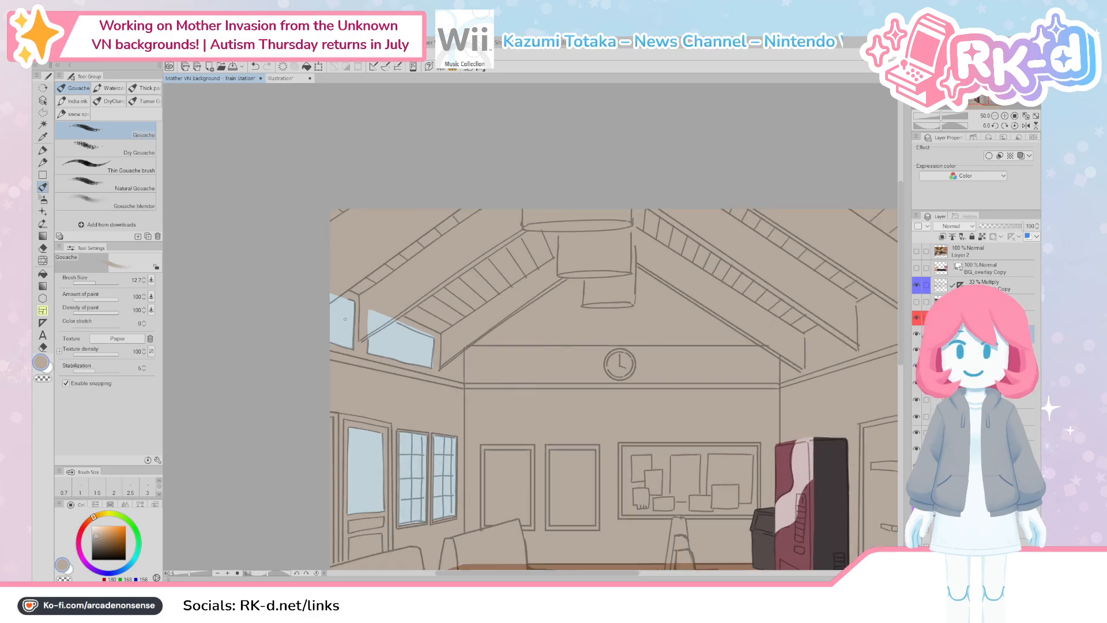
Step: Show the painted reference layer, sample the dark brown from its roof beams, hide the layer and reselect the flat colour layer
left_click(917, 302)
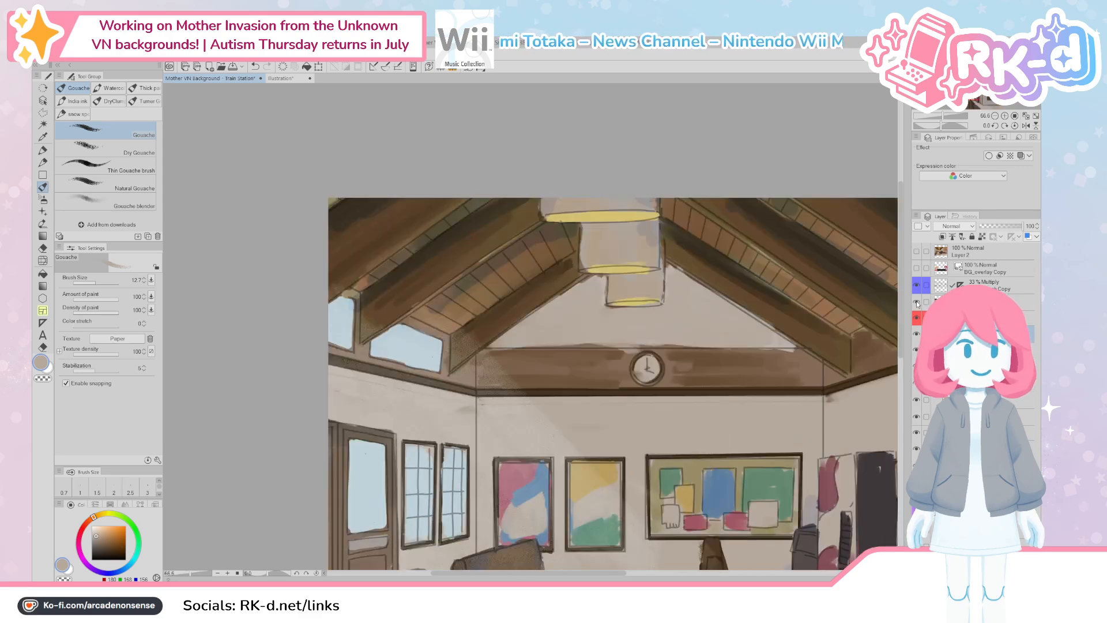
left_click(1021, 301)
left_click(451, 275, "alt")
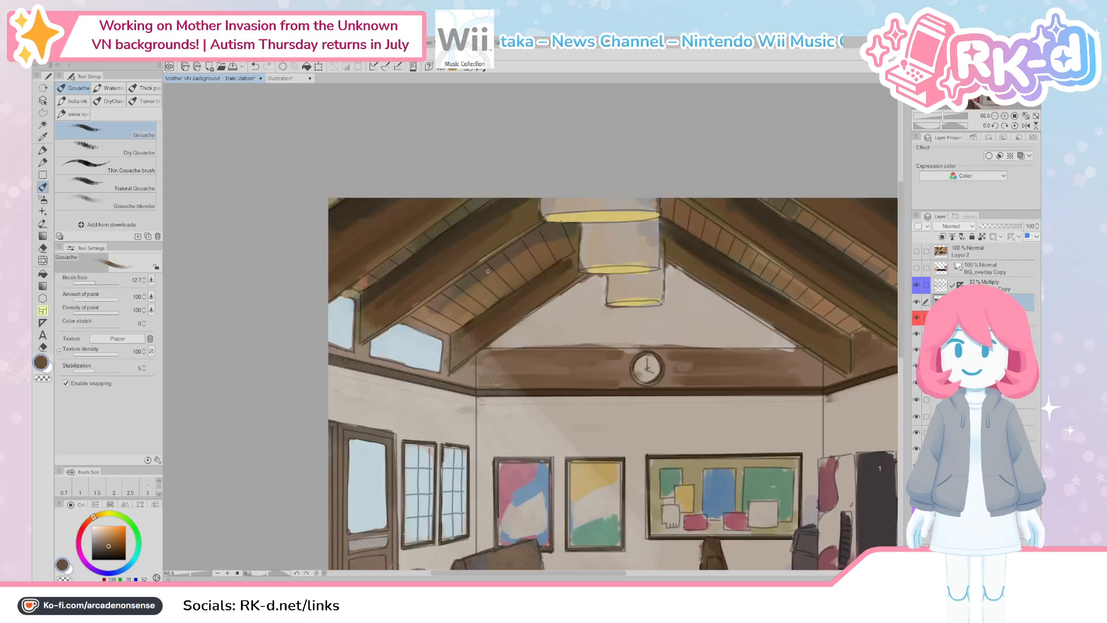
left_click(917, 302)
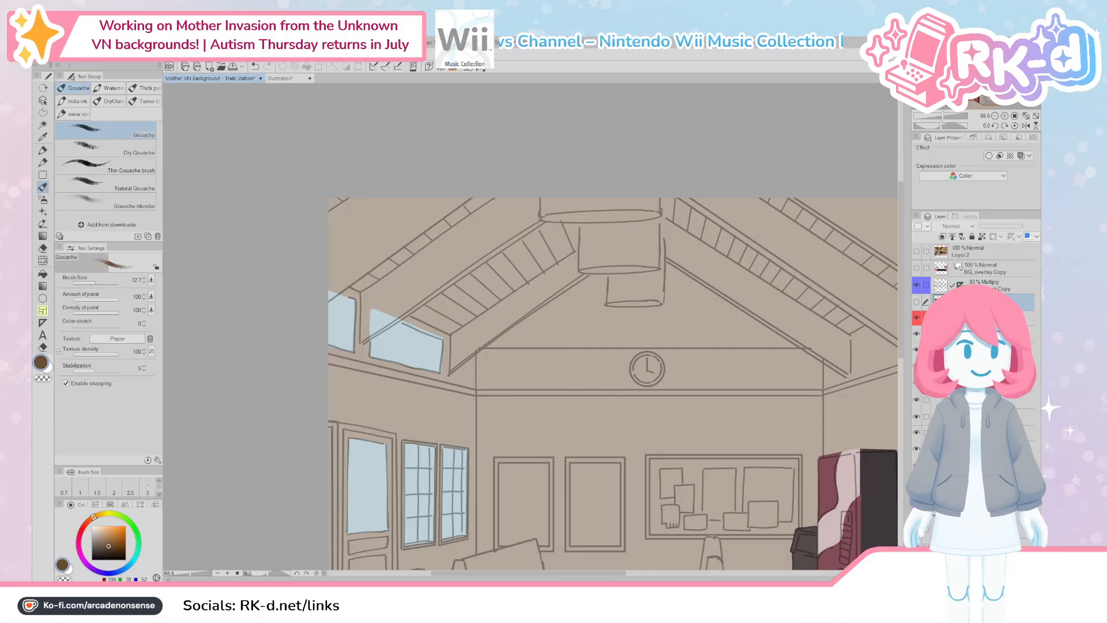
left_click(980, 399)
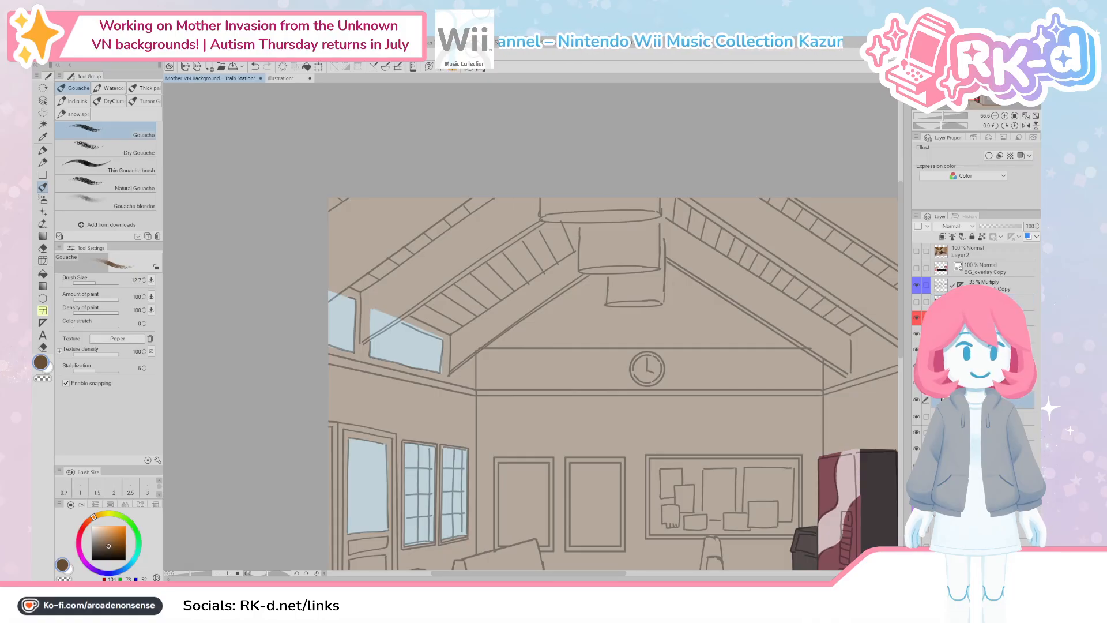
Step: Compare the ceiling sketch with the painted reference layer, hide that layer again and activate the Polyline selection tool
scroll(513, 301, "down", 1)
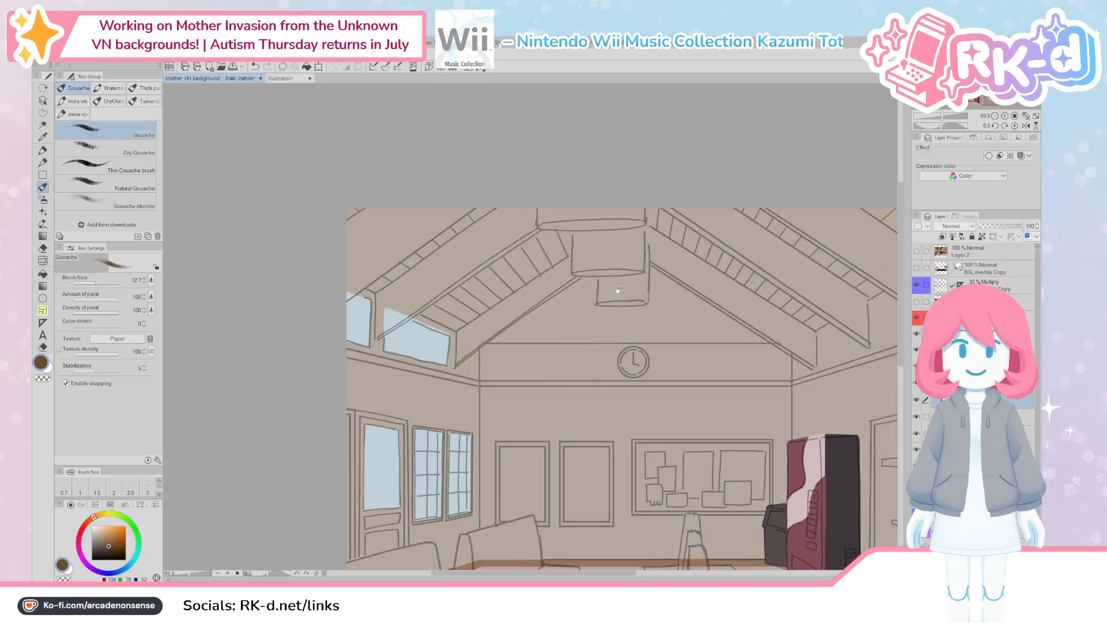
left_click_drag(618, 292, 592, 311)
left_click(918, 304)
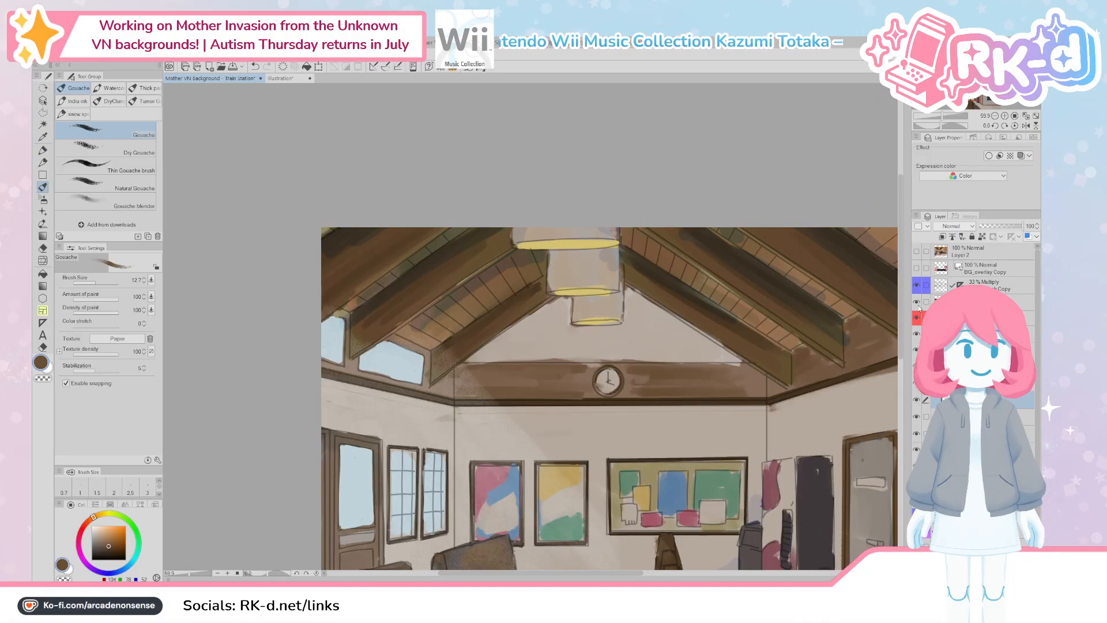
left_click(917, 304)
left_click_drag(594, 329, 568, 349)
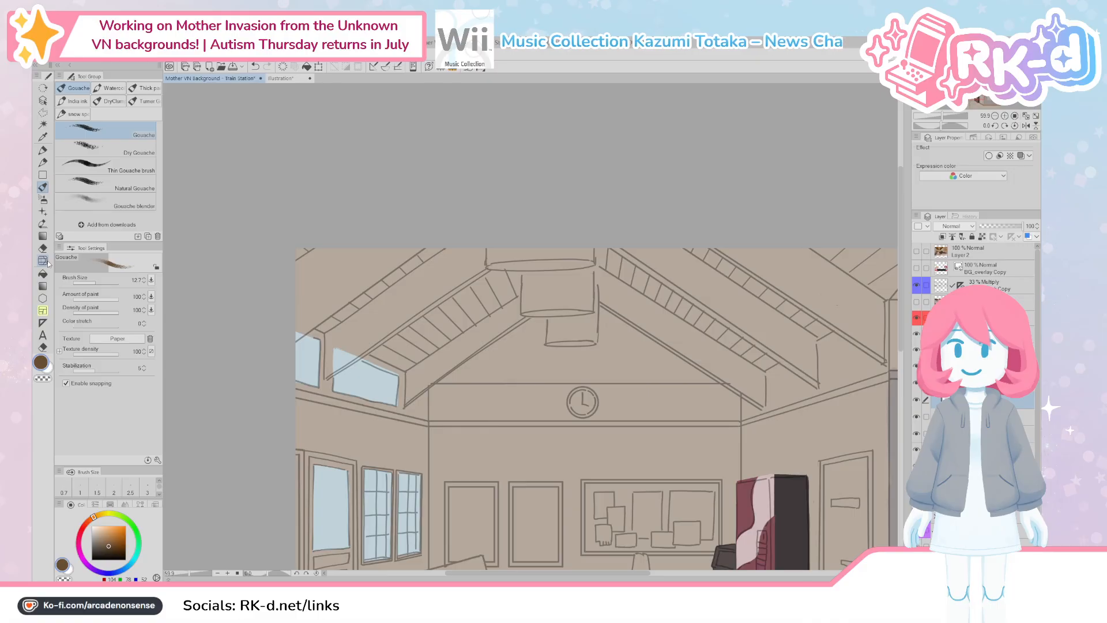
left_click(43, 112)
scroll(276, 334, "right", 2)
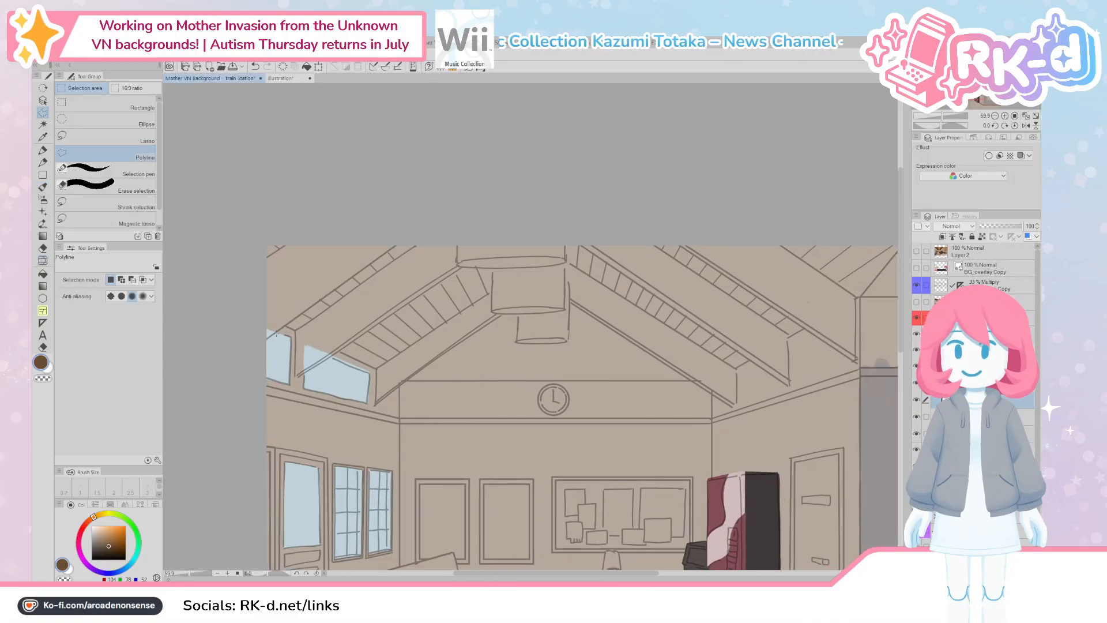
left_click(234, 297)
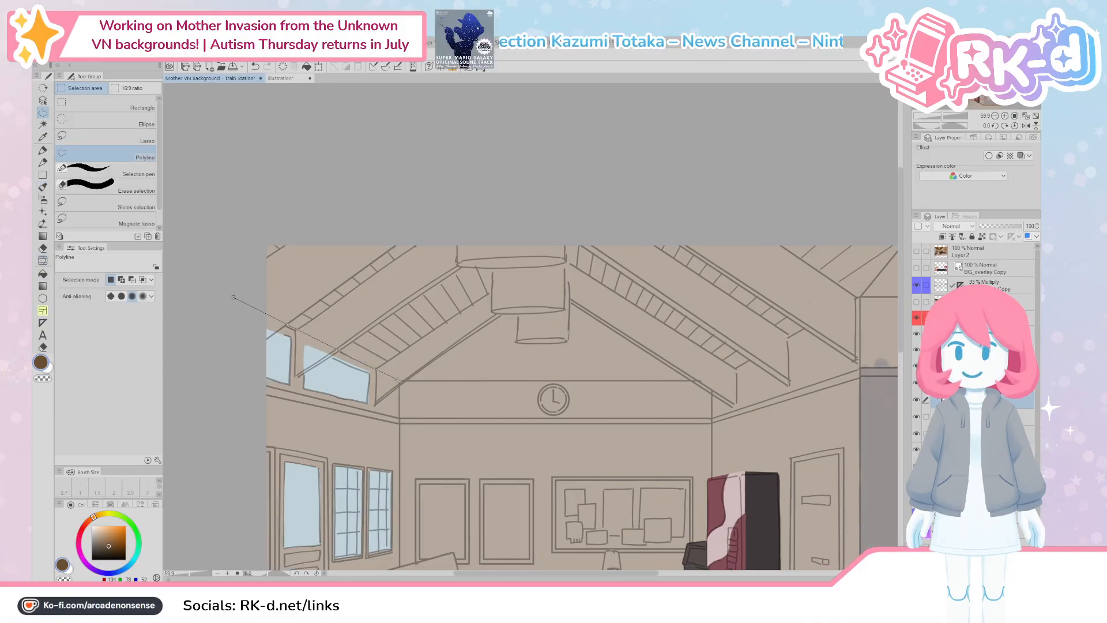
left_click(402, 383)
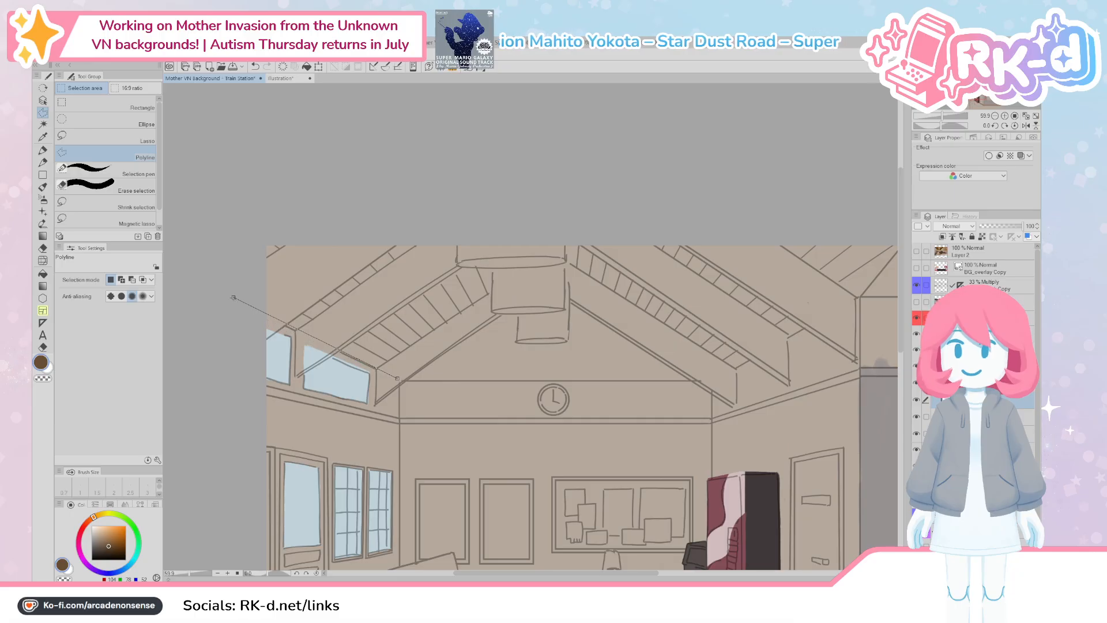
key("Escape")
left_click(236, 308)
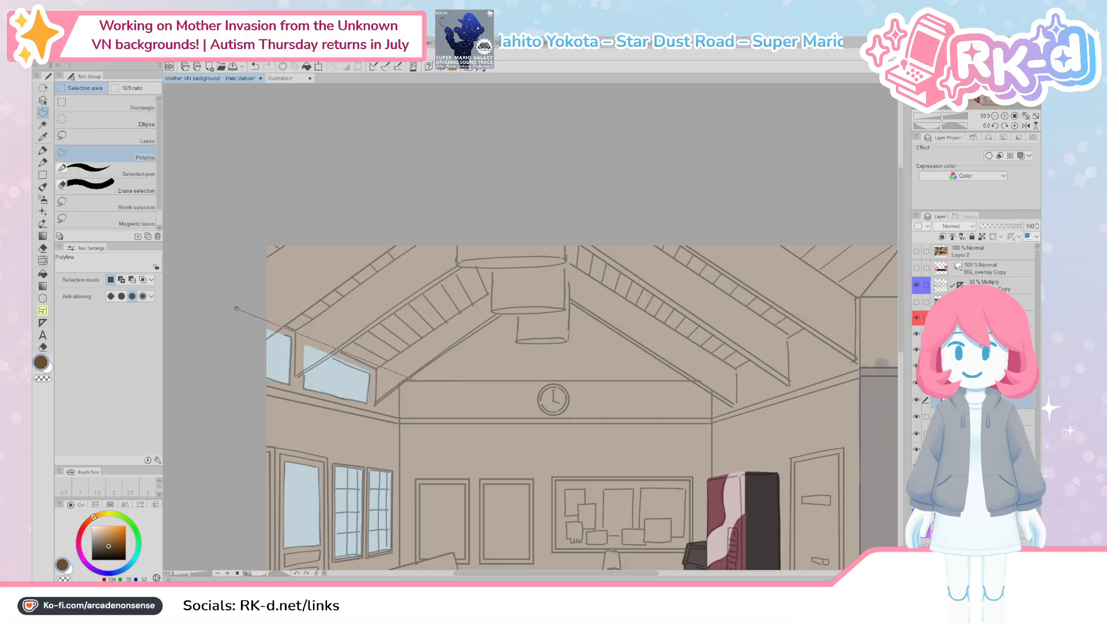
key("Escape")
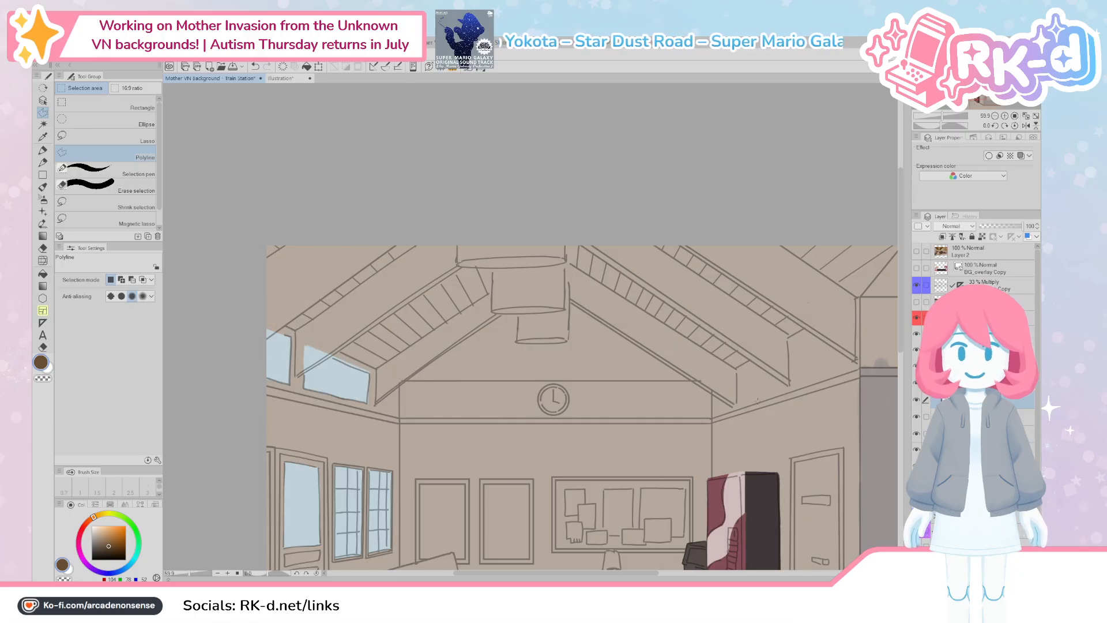
Step: Outline the ceiling with a Polyline selection along the lower beam ends, roof peak and window tops, closing it above the canvas edge
left_click_drag(837, 318, 701, 370)
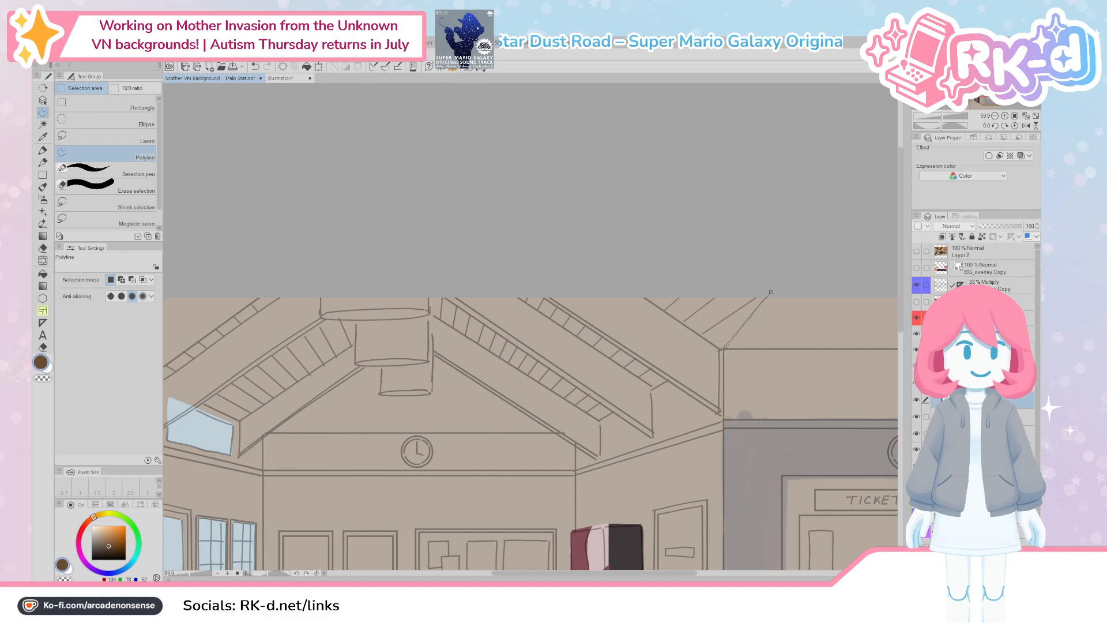
left_click(723, 350)
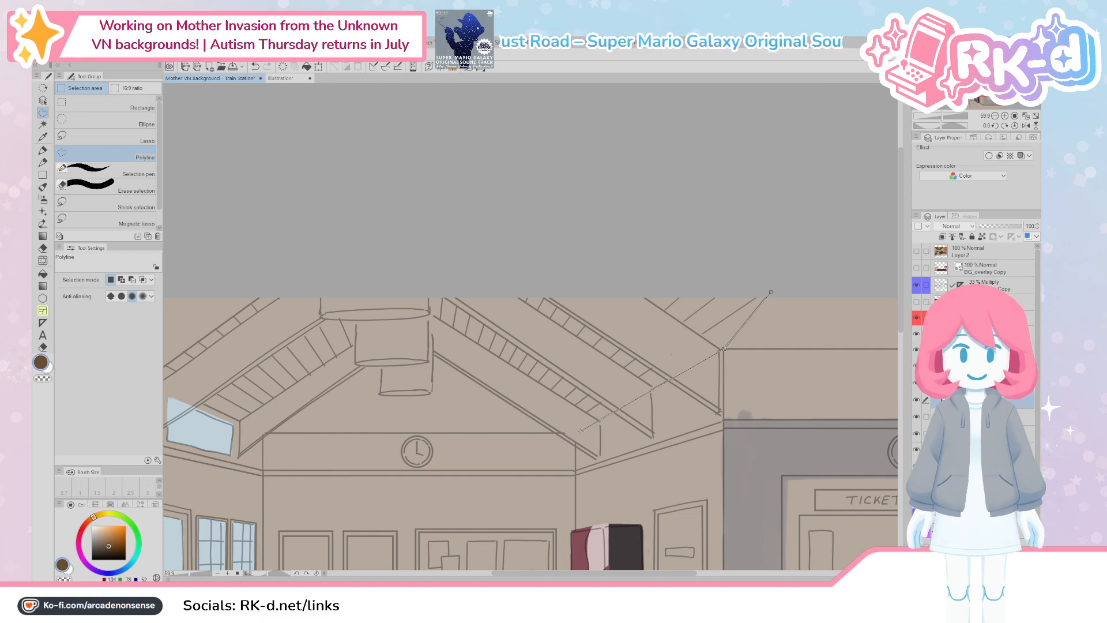
left_click(580, 431)
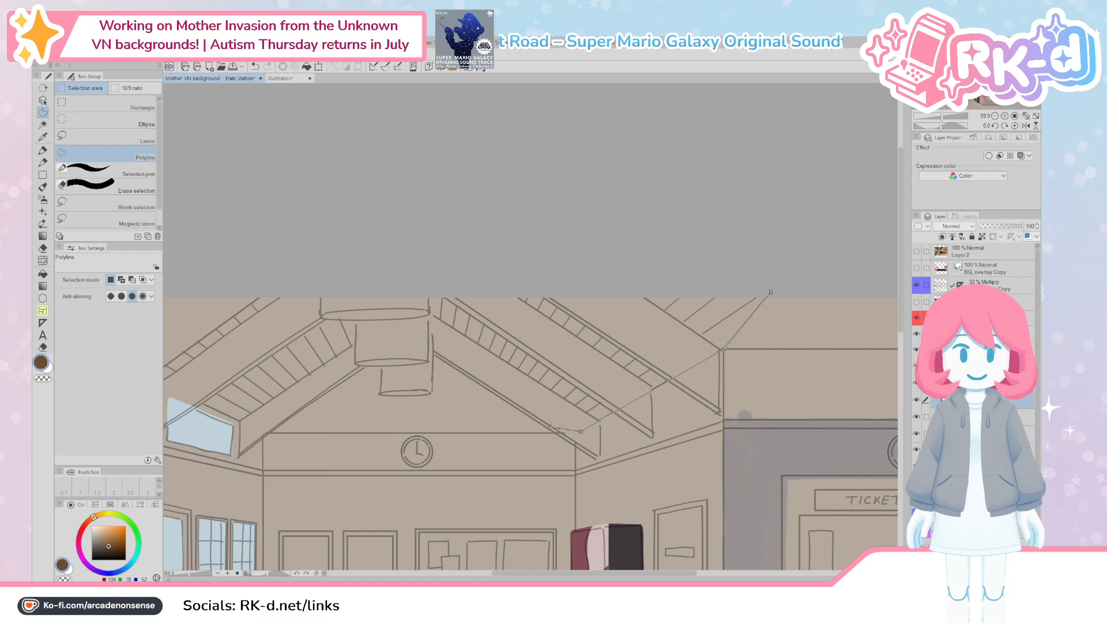
left_click(410, 327)
left_click_drag(335, 361, 608, 301)
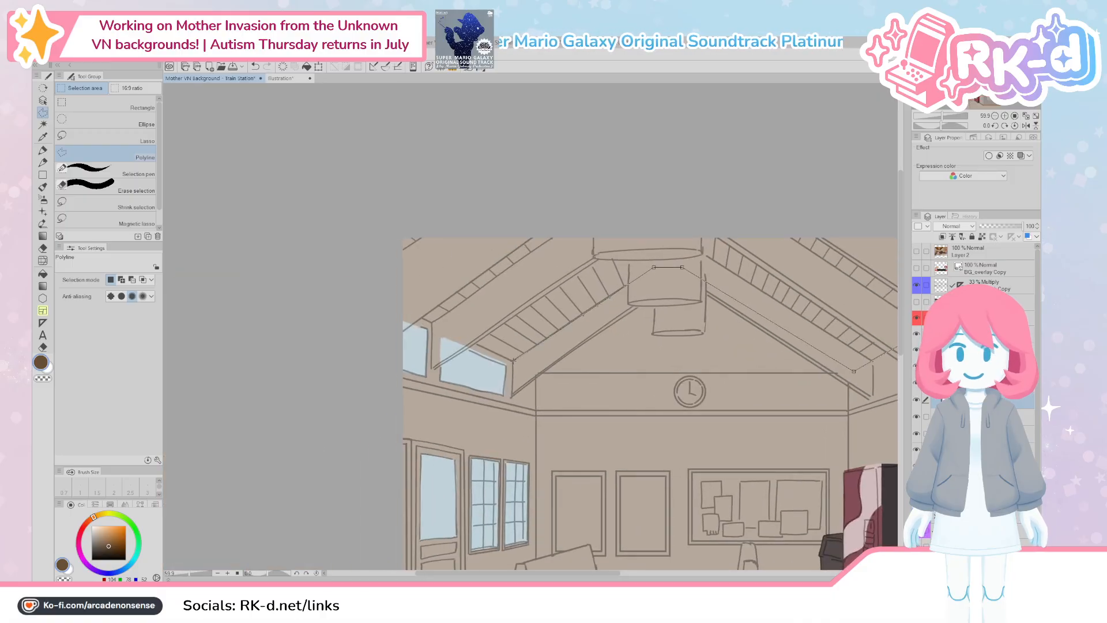
left_click(513, 362)
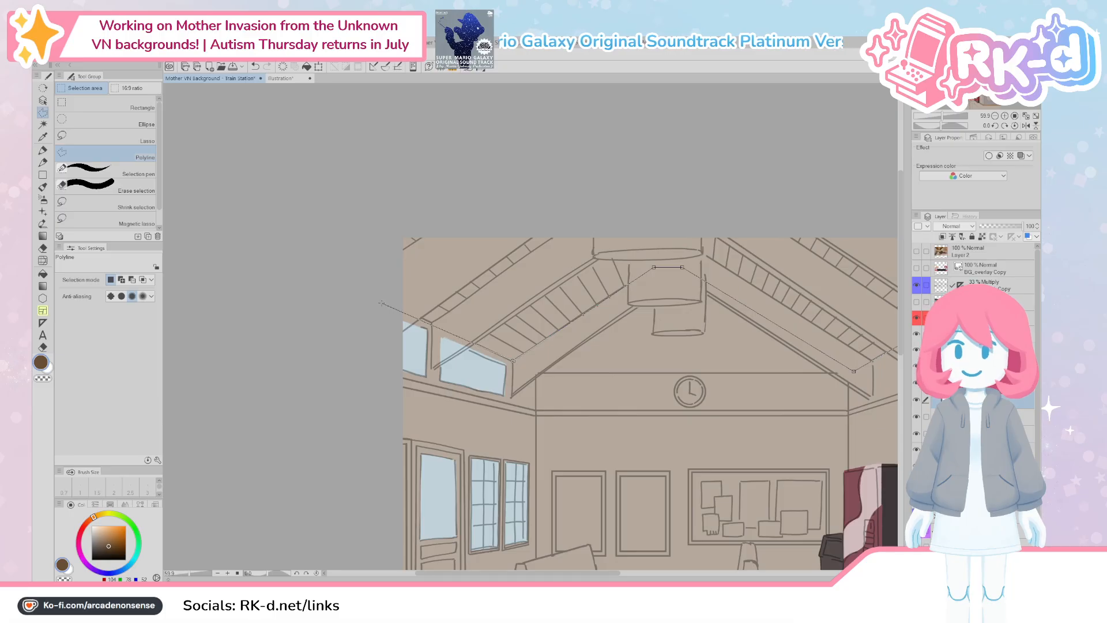
left_click(377, 297)
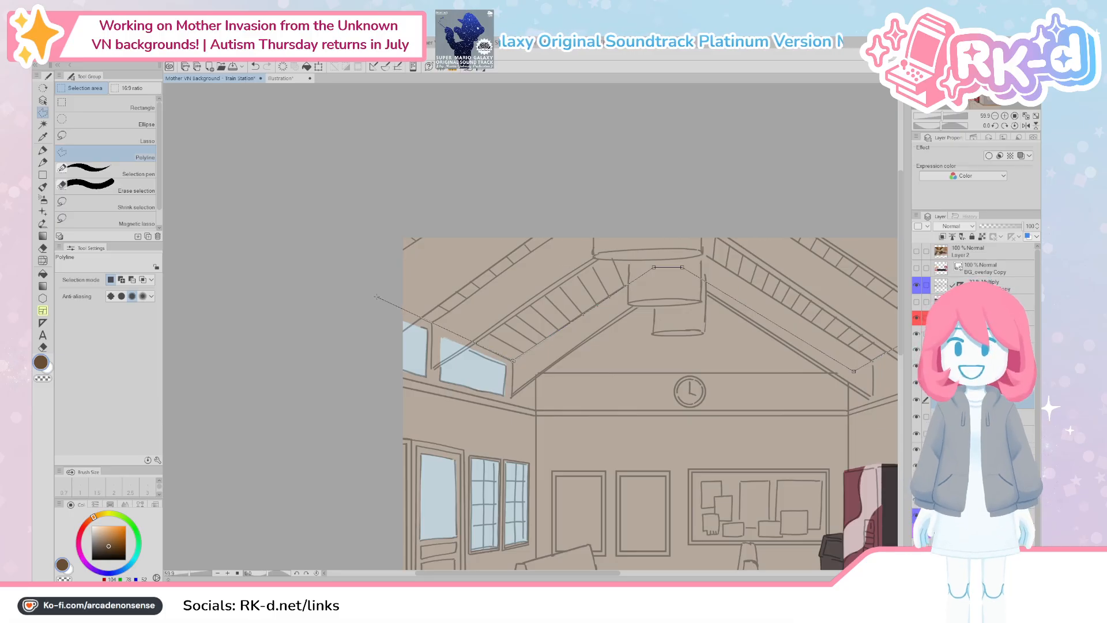
scroll(519, 230, "right", 5)
scroll(519, 230, "up", 1)
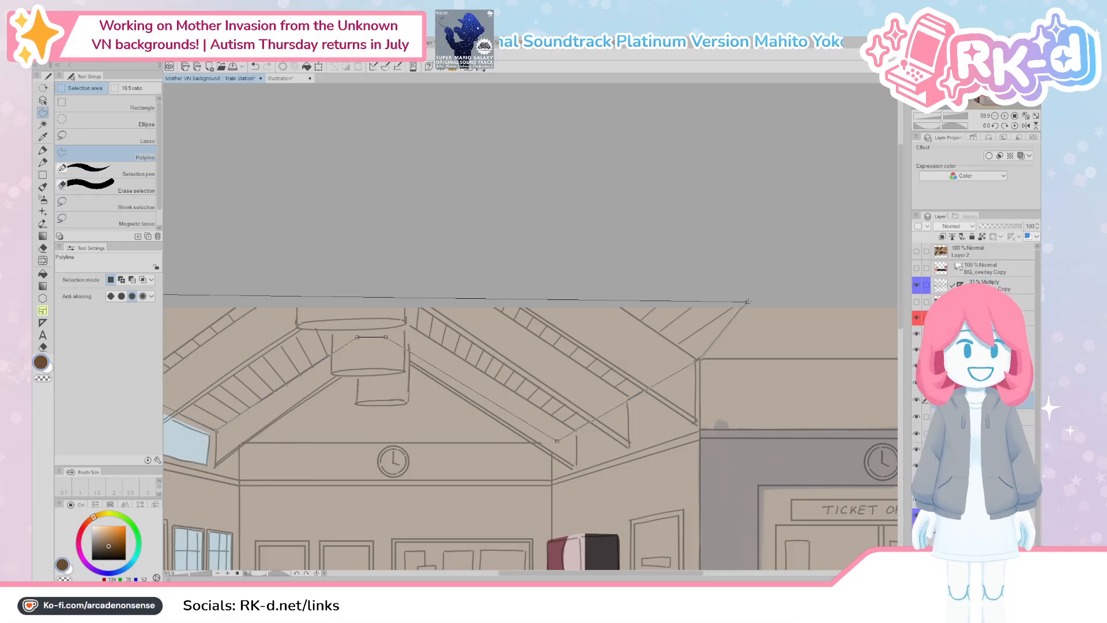
double_click(711, 285)
Step: Enlarge the Gouache brush to about 500, paint the selected ceiling area dark brown and clear the selection
mouse_move(508, 392)
left_mouse_down()
mouse_move(597, 370)
mouse_move(637, 378)
left_mouse_up()
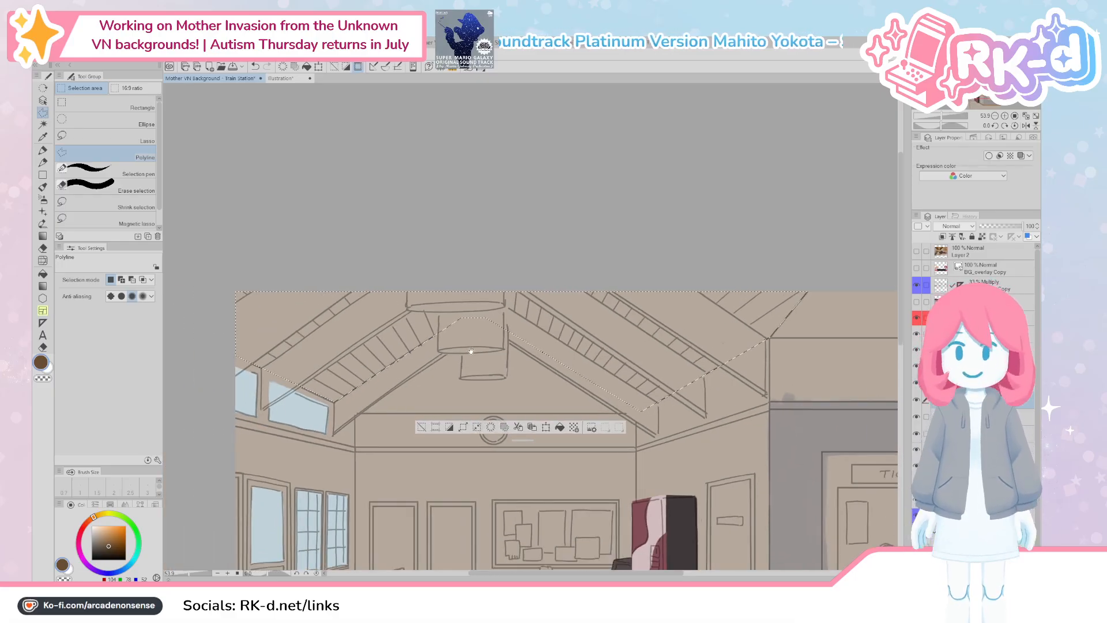
key("b")
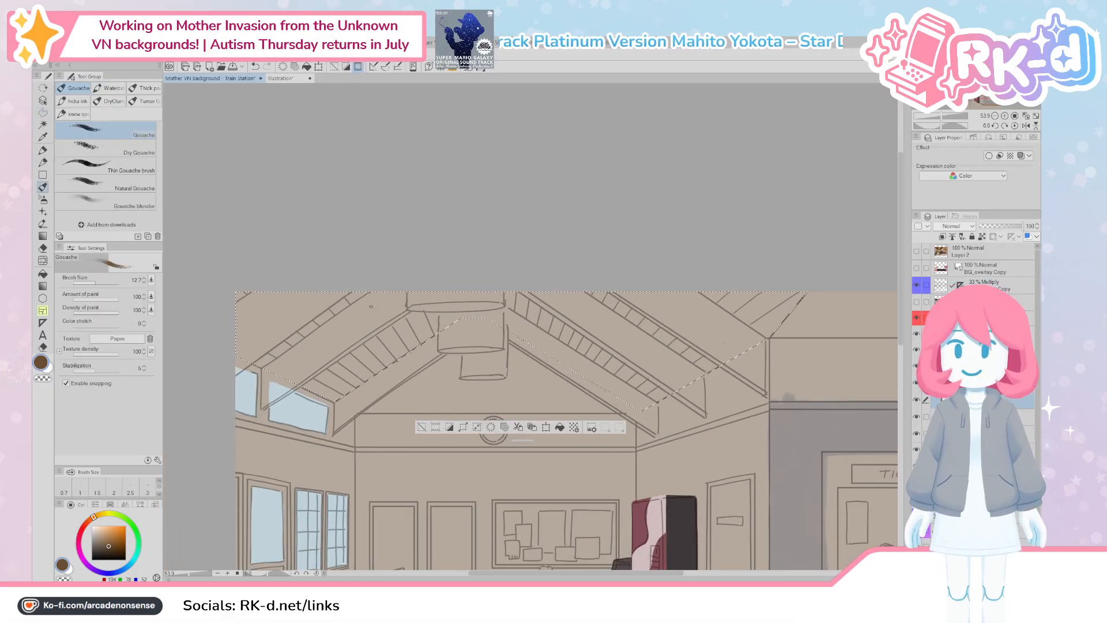
left_click(112, 282)
mouse_move(362, 307)
left_mouse_down()
mouse_move(237, 281)
mouse_move(410, 365)
mouse_move(310, 375)
mouse_move(408, 285)
mouse_move(601, 305)
mouse_move(600, 372)
mouse_move(599, 319)
mouse_move(612, 387)
mouse_move(484, 298)
mouse_move(467, 305)
mouse_move(731, 342)
mouse_move(717, 291)
left_mouse_up()
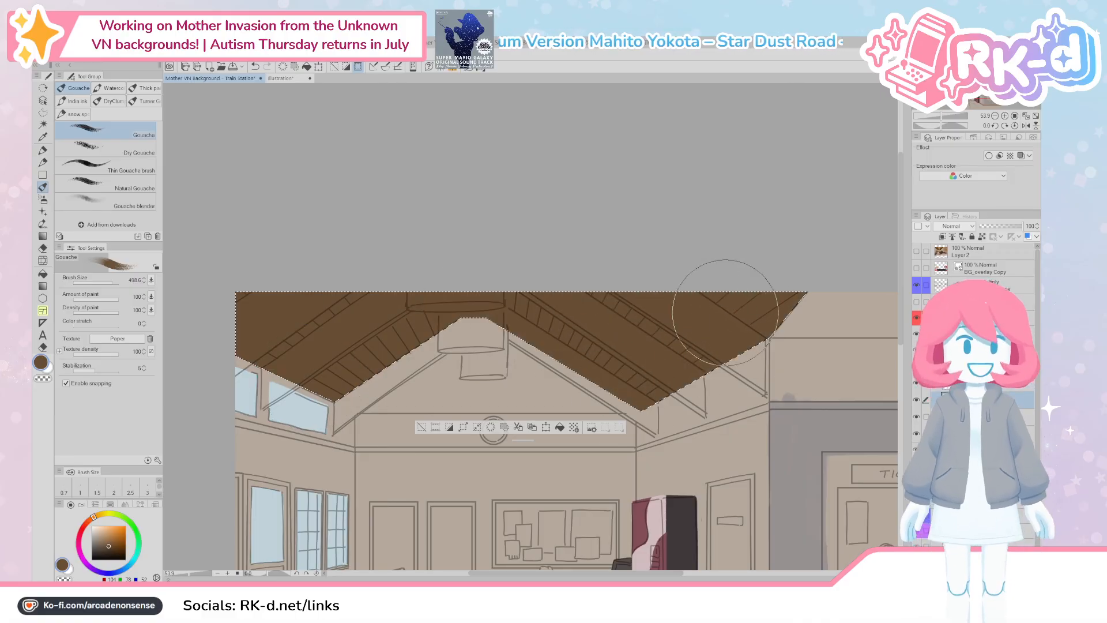
left_click(343, 68)
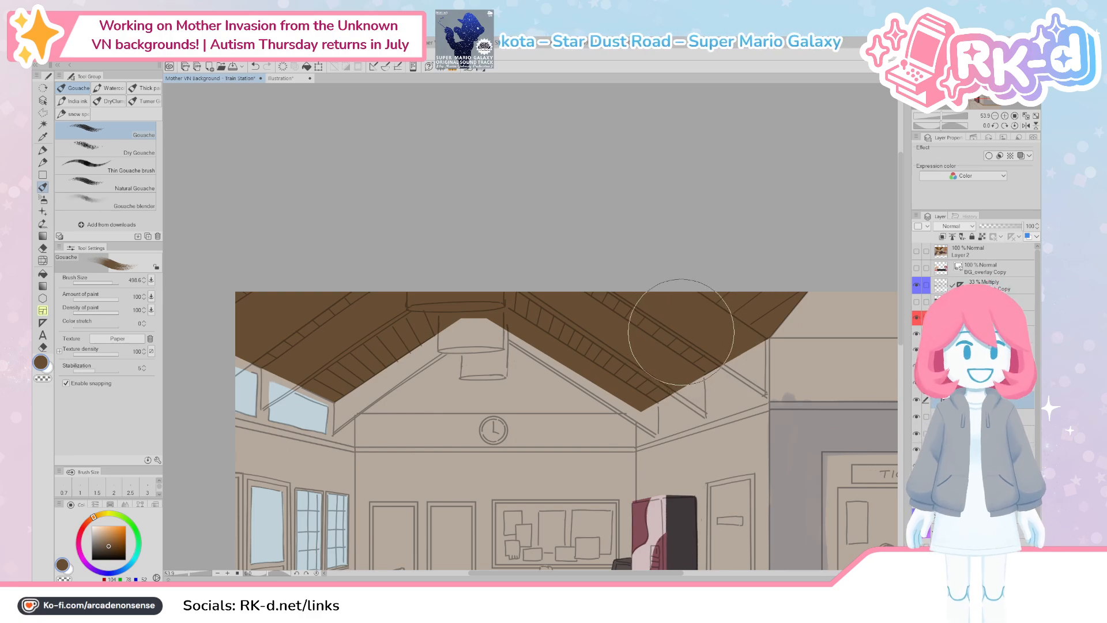
Step: Show the painted reference layer, sample the roof beam brown from it, hide the layer and reselect the working colour layer
left_click_drag(378, 406, 531, 415)
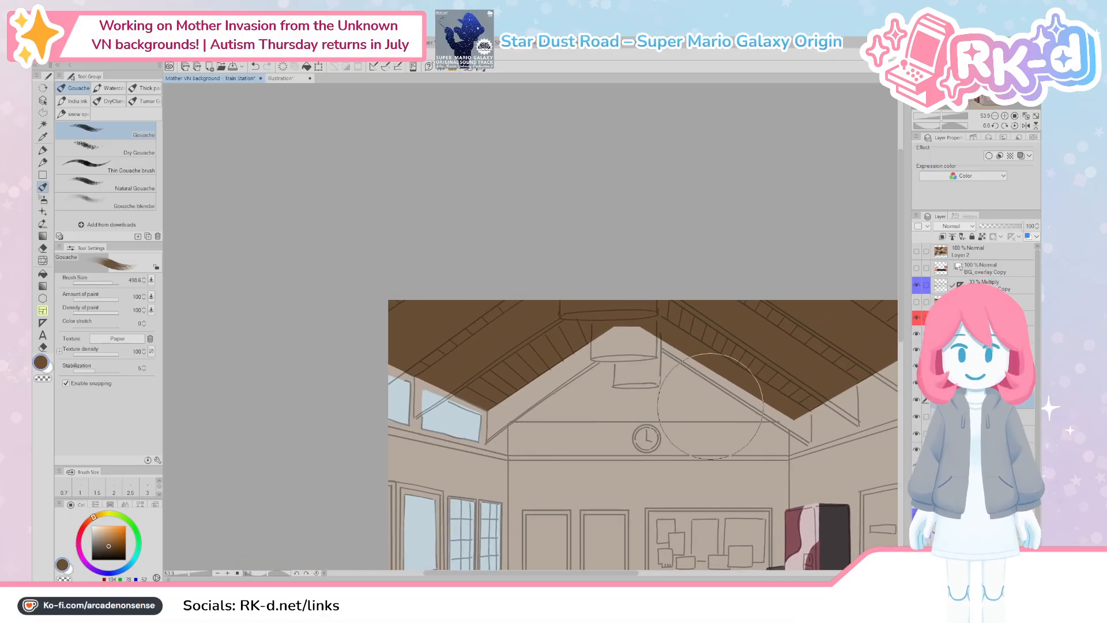
left_click(916, 302)
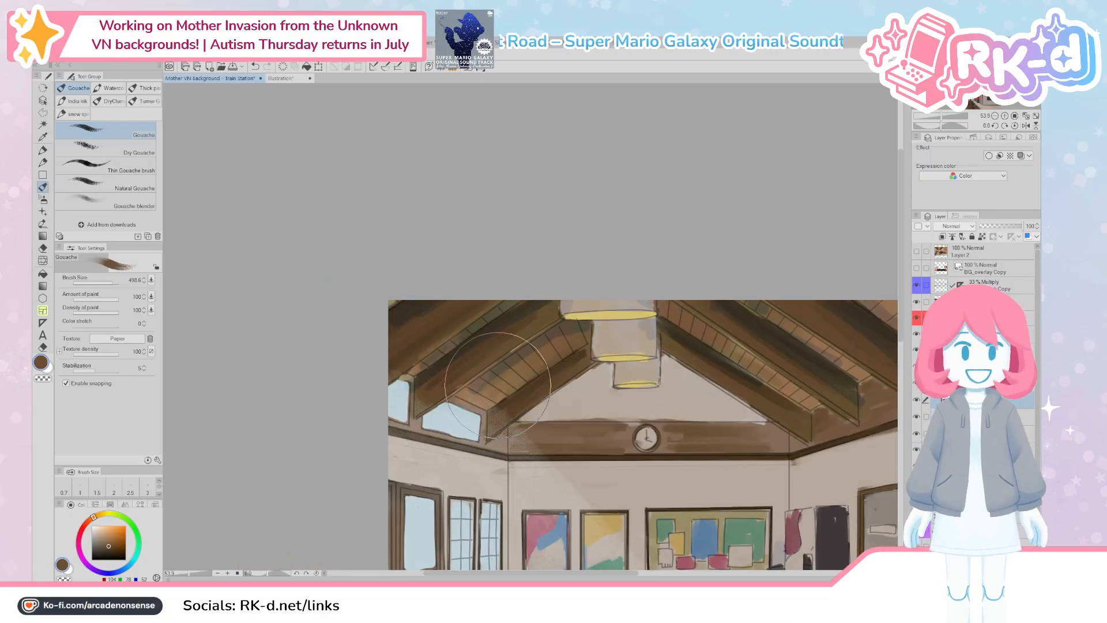
left_click(498, 385, "ctrl+shift")
left_click(441, 393, "alt")
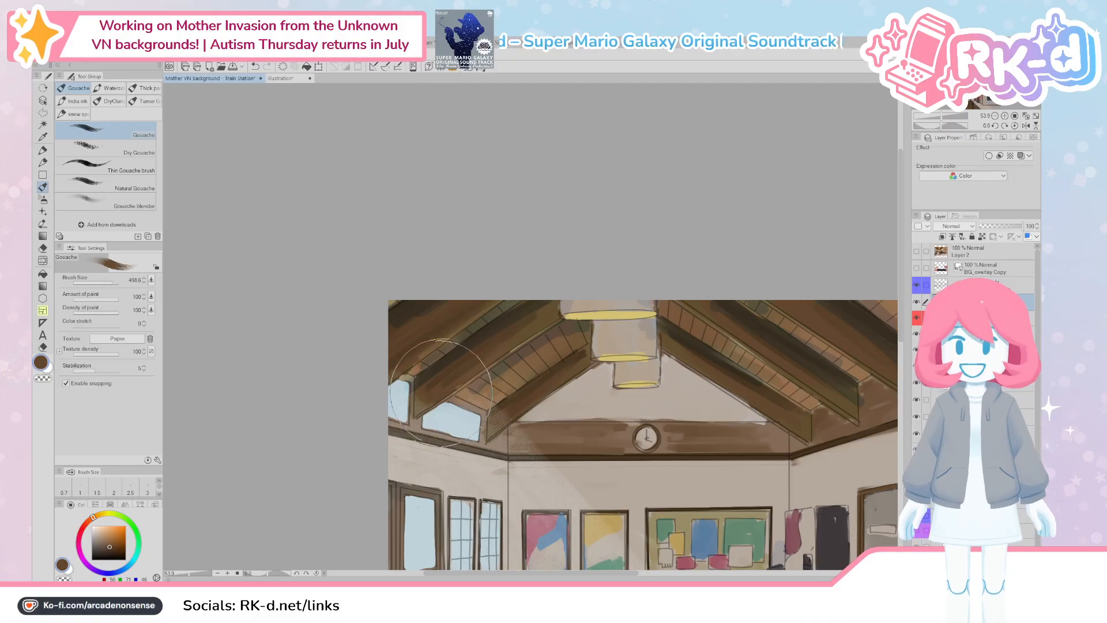
left_click(916, 302)
left_click(980, 400)
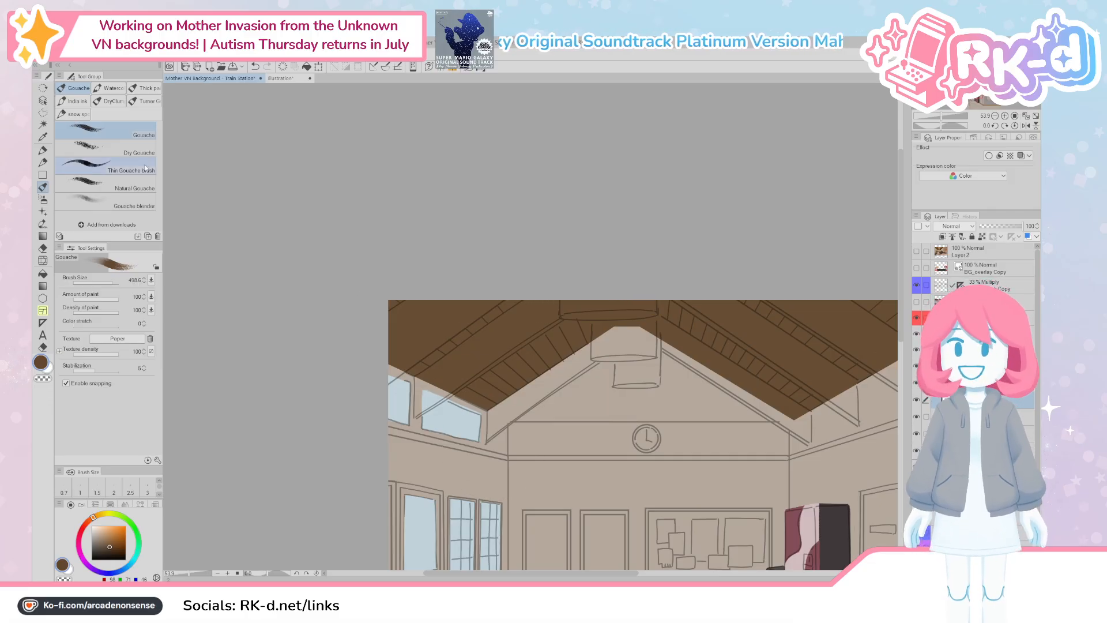
Step: Shrink the Gouache brush, paint a straight brown edge along the outermost left roof beam and turn on the layer's border effect
left_click_drag(457, 407, 447, 391)
mouse_move(434, 350)
left_mouse_down("ctrl+alt")
mouse_move(424, 376)
mouse_move(430, 319)
mouse_move(403, 363)
mouse_move(453, 399)
left_mouse_up("ctrl+alt")
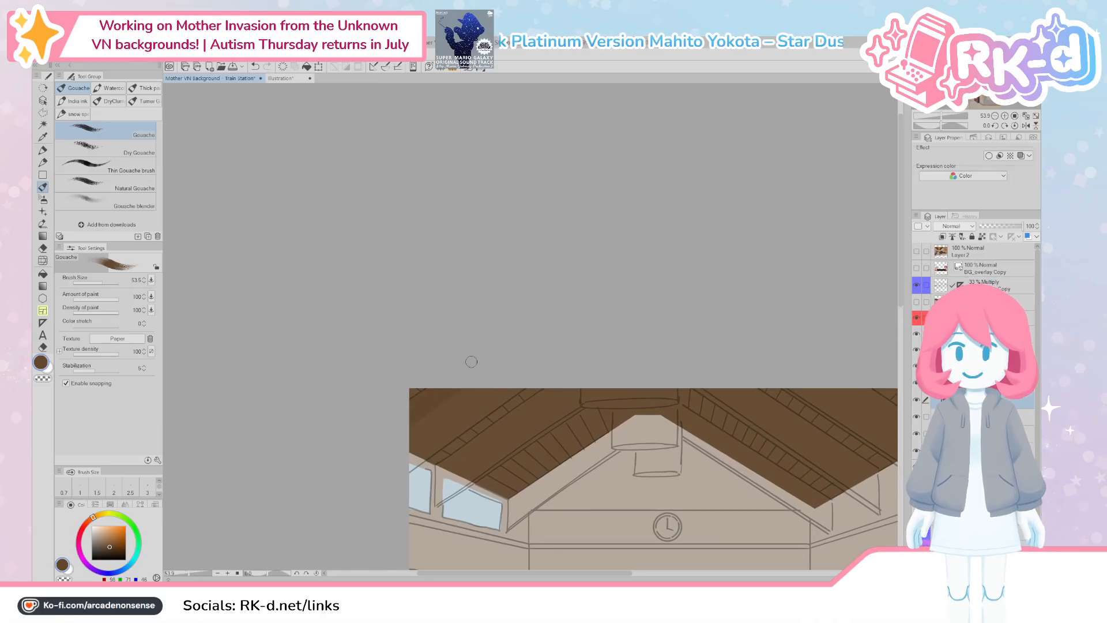
left_click_drag(542, 373, 394, 477, "shift")
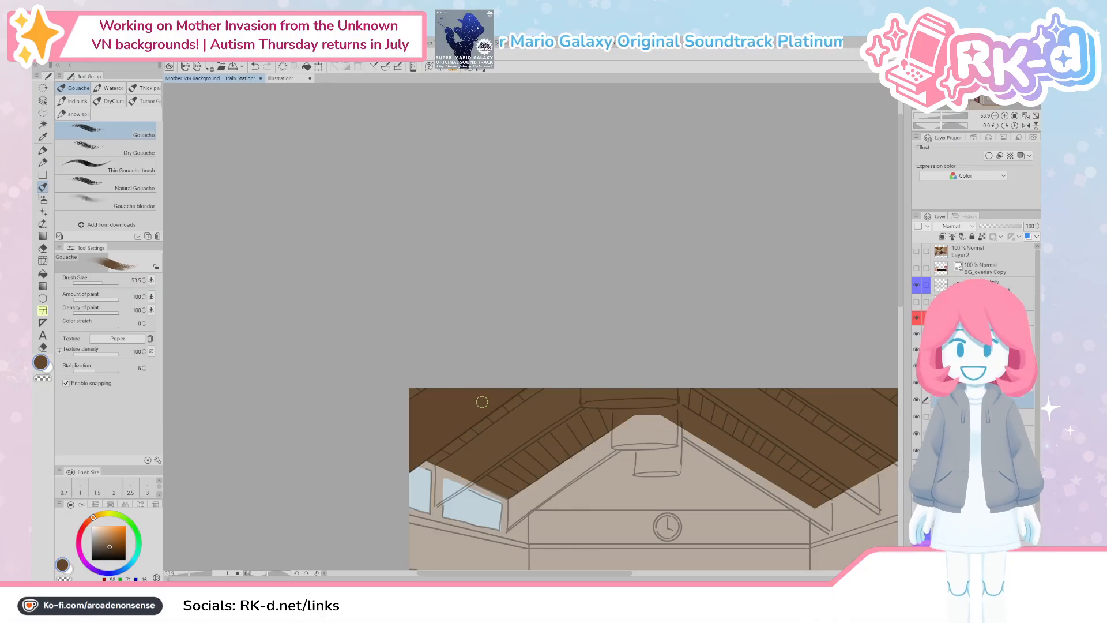
left_click_drag(785, 480, 695, 442)
left_click(989, 155)
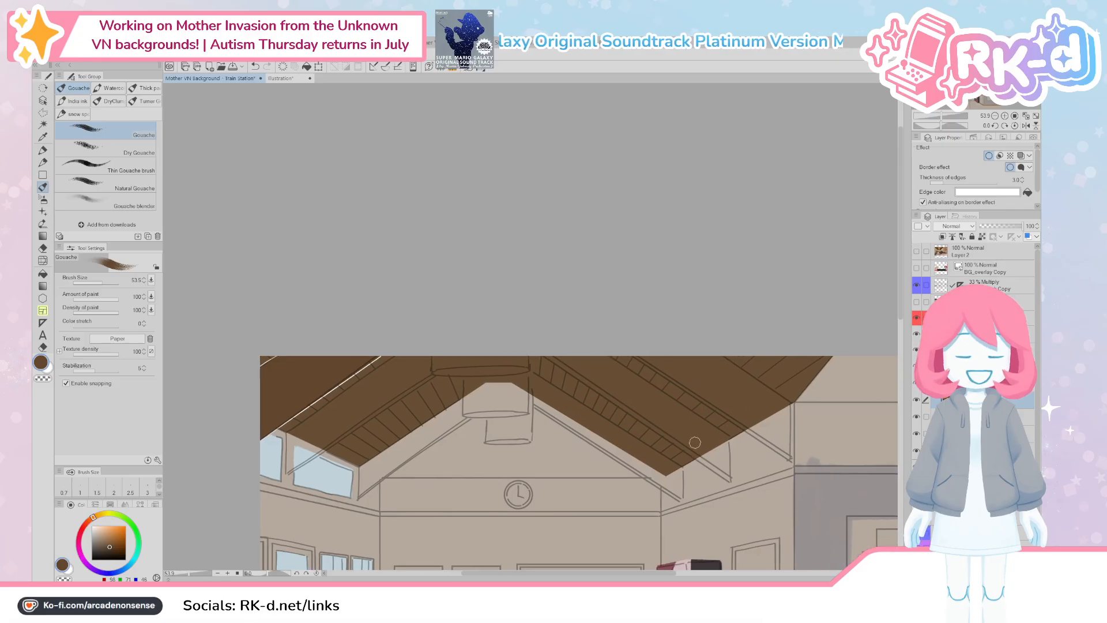
Step: Reduce the Gouache brush size to about 30 and outline the outermost right roof beam with straight brown strokes
mouse_move(692, 343)
left_mouse_down()
mouse_move(788, 406)
mouse_move(778, 456)
mouse_move(590, 332)
left_mouse_up()
key("[")
key("[")
key("[")
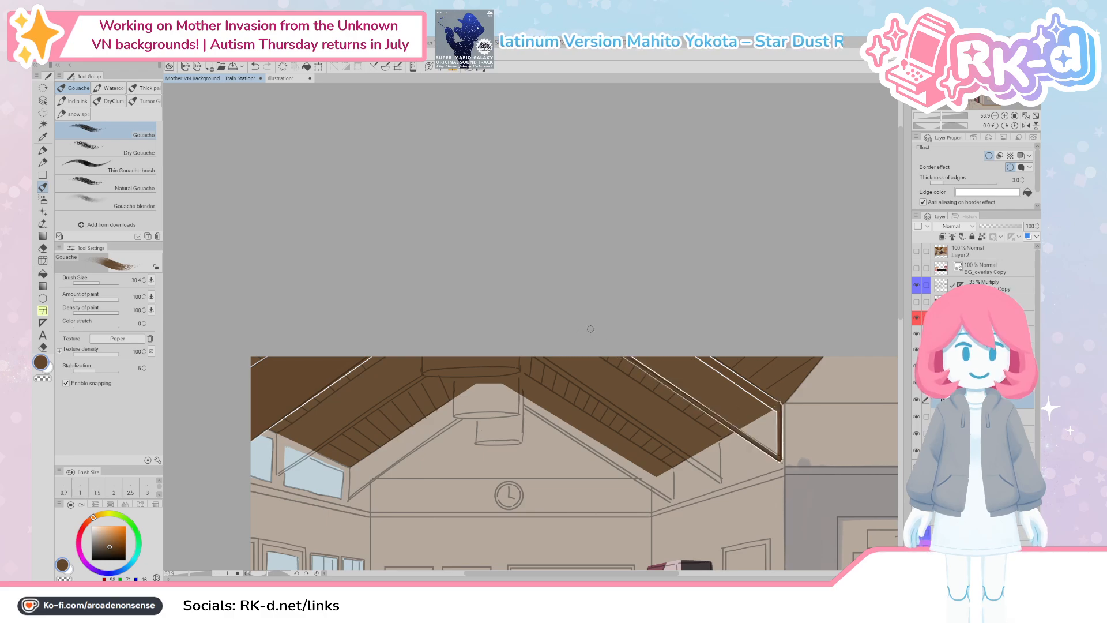
left_click_drag(693, 430, 638, 452)
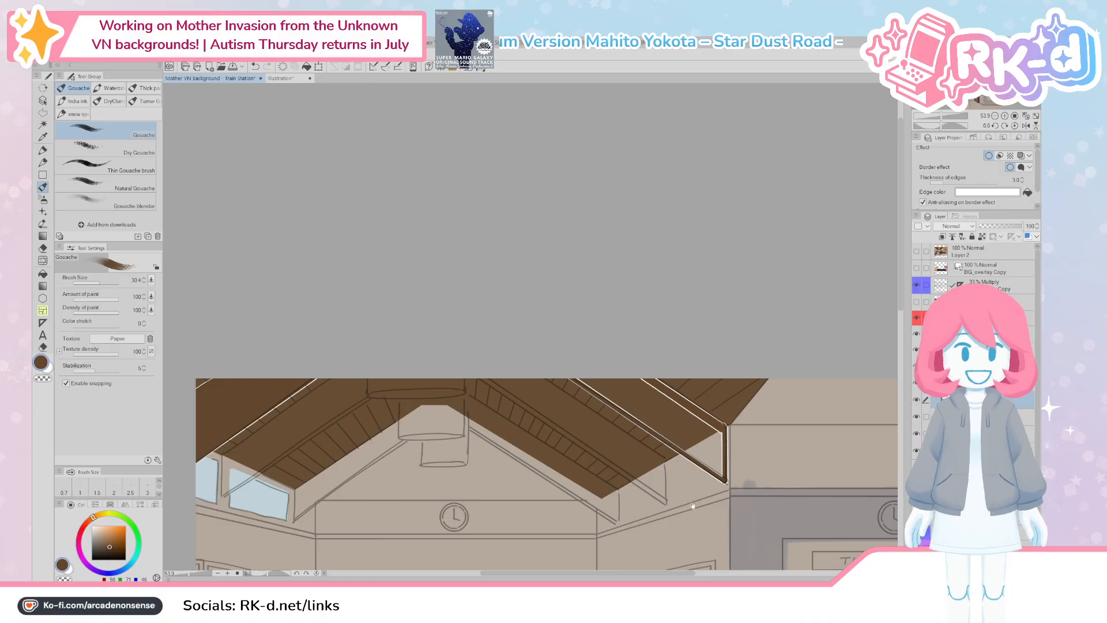
left_click_drag(690, 507, 645, 459)
scroll(645, 459, "up", 5)
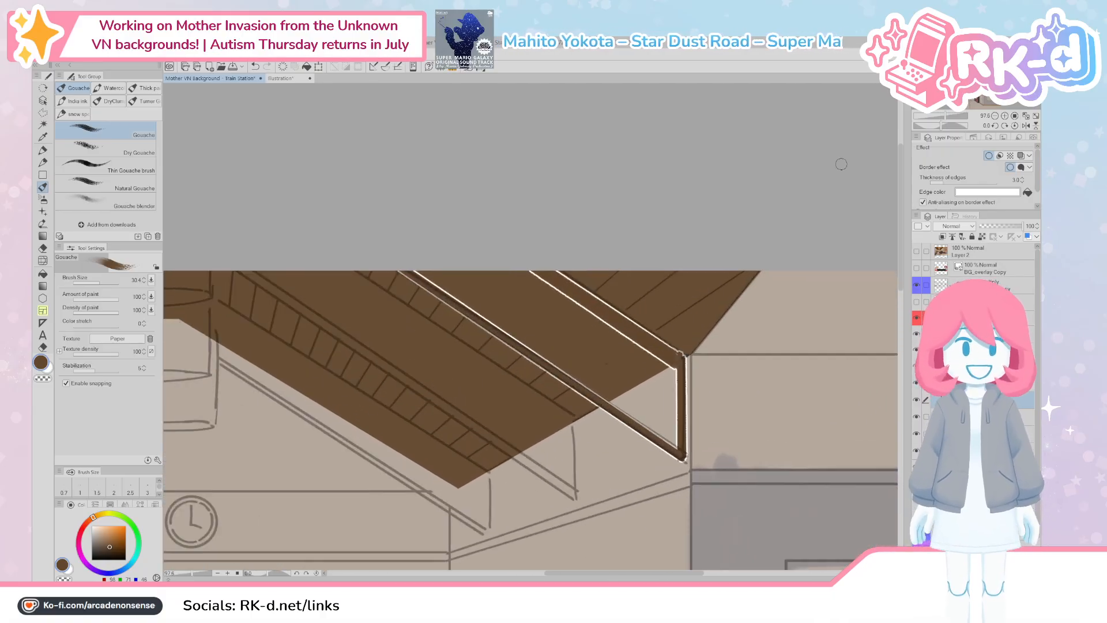
Step: Rotate the canvas view to 50 degrees and fill the outlined outermost right roof beam with dark brown
left_click(995, 126)
left_click(995, 127)
left_click(995, 127)
left_click(995, 127)
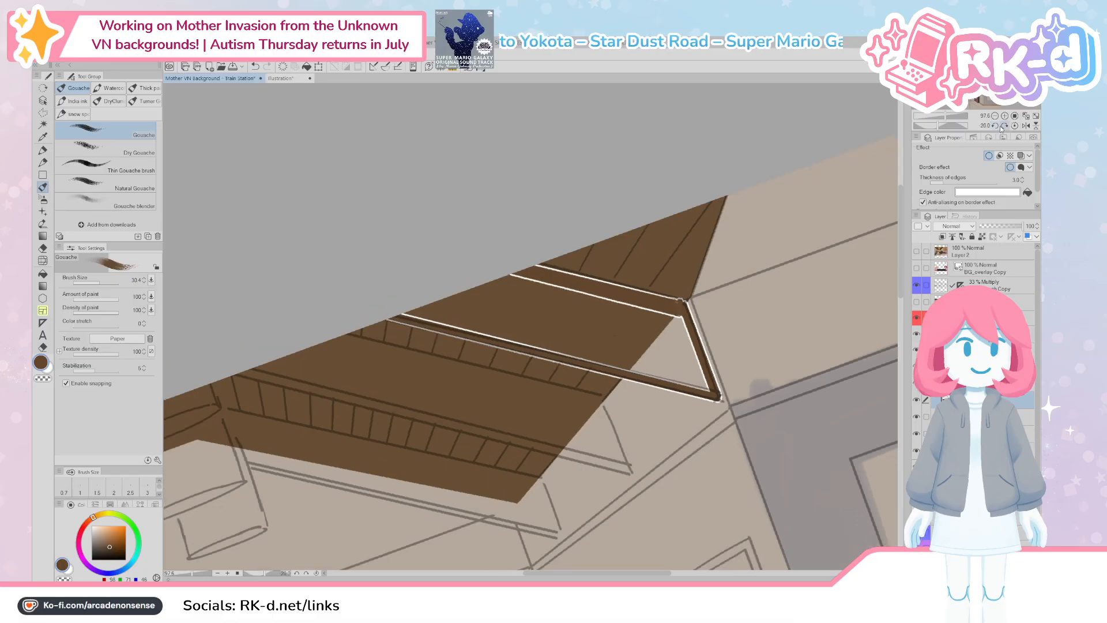
left_click(1002, 126)
left_click(1003, 126)
left_click(1002, 126)
double_click(1002, 125)
double_click(1002, 126)
left_click(1002, 126)
double_click(1002, 126)
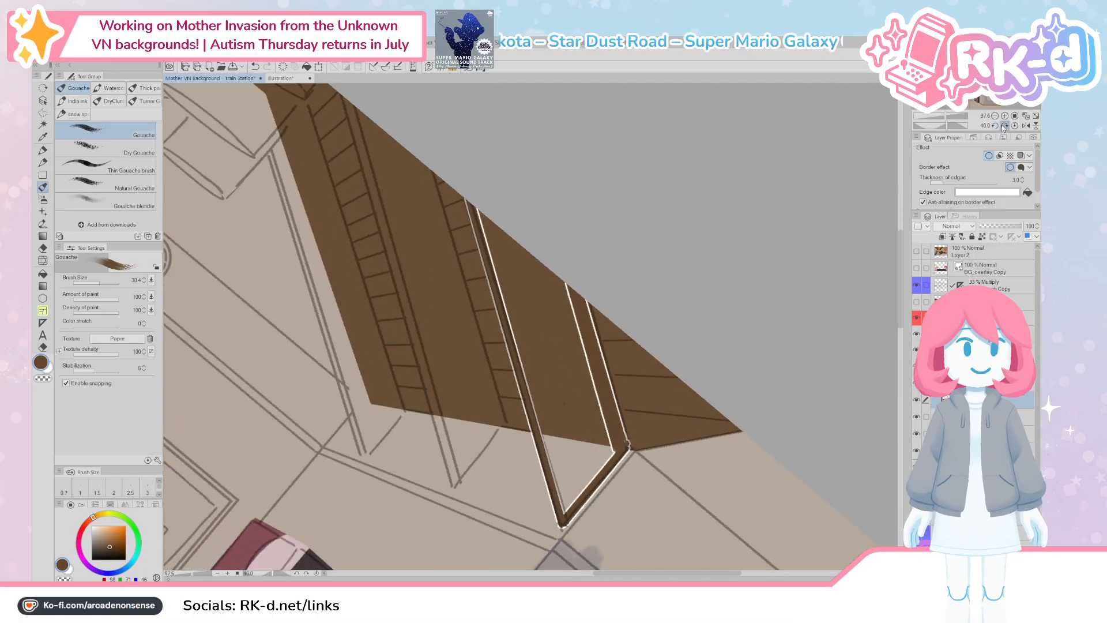
double_click(1002, 126)
double_click(1002, 126)
left_click_drag(605, 442, 589, 439)
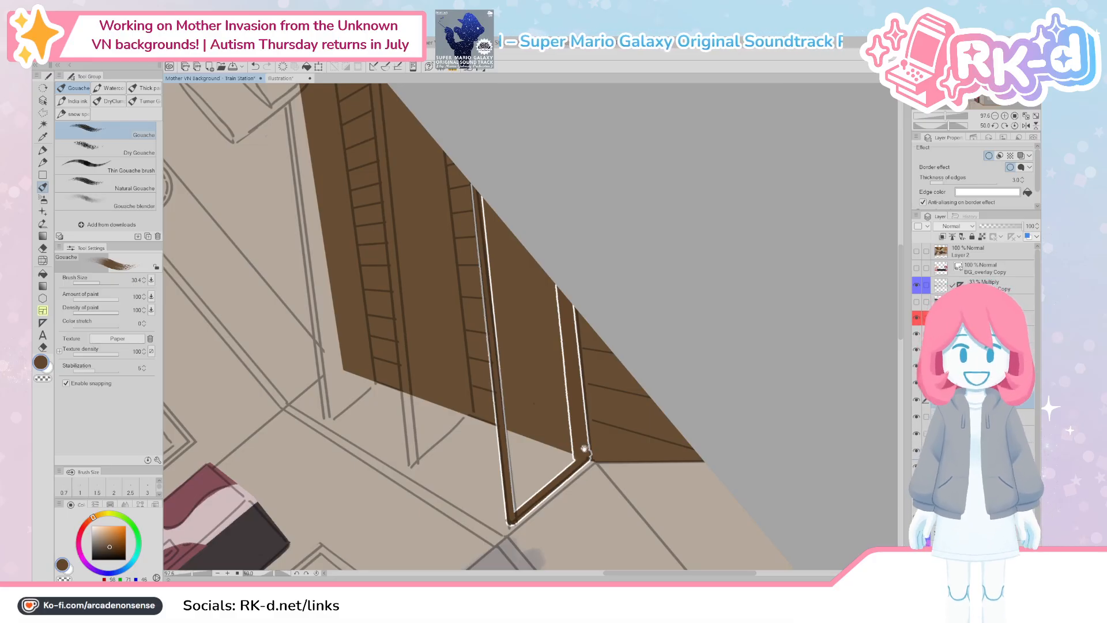
mouse_move(584, 449)
left_mouse_down()
mouse_move(517, 515)
mouse_move(526, 506)
mouse_move(514, 476)
mouse_move(519, 495)
mouse_move(546, 473)
left_mouse_up()
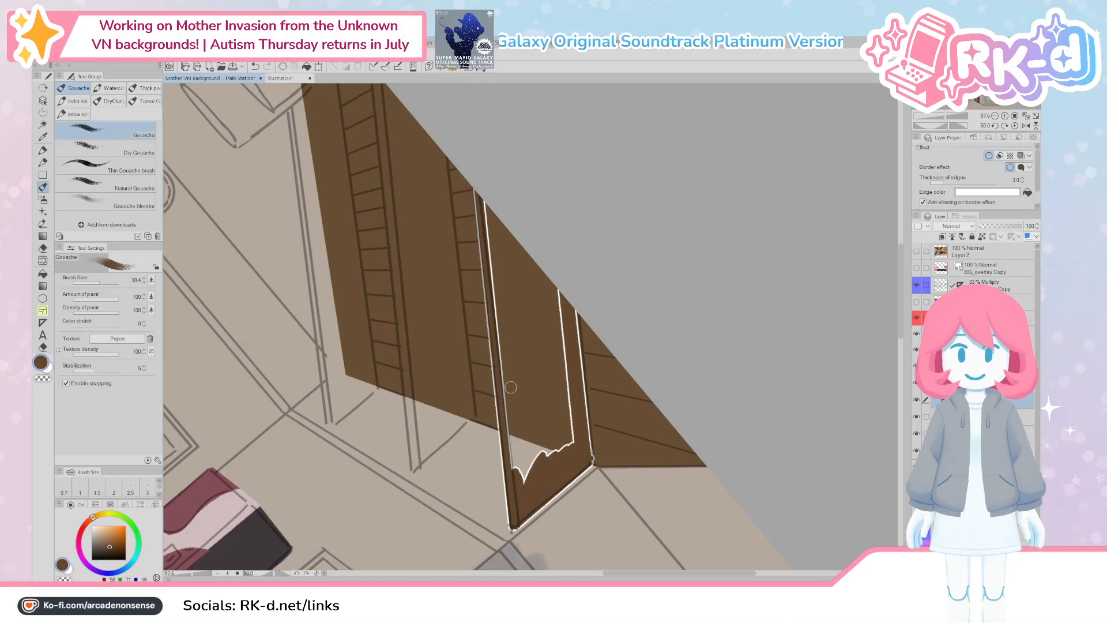
mouse_move(511, 380)
left_mouse_down()
mouse_move(512, 474)
mouse_move(508, 433)
mouse_move(537, 423)
mouse_move(544, 451)
mouse_move(562, 449)
mouse_move(563, 393)
mouse_move(547, 451)
left_mouse_up()
mouse_move(500, 334)
left_mouse_down()
mouse_move(527, 394)
mouse_move(554, 402)
mouse_move(555, 312)
mouse_move(555, 328)
mouse_move(538, 336)
mouse_move(525, 257)
mouse_move(511, 239)
mouse_move(496, 302)
mouse_move(487, 192)
left_mouse_up()
left_click_drag(492, 264, 508, 254)
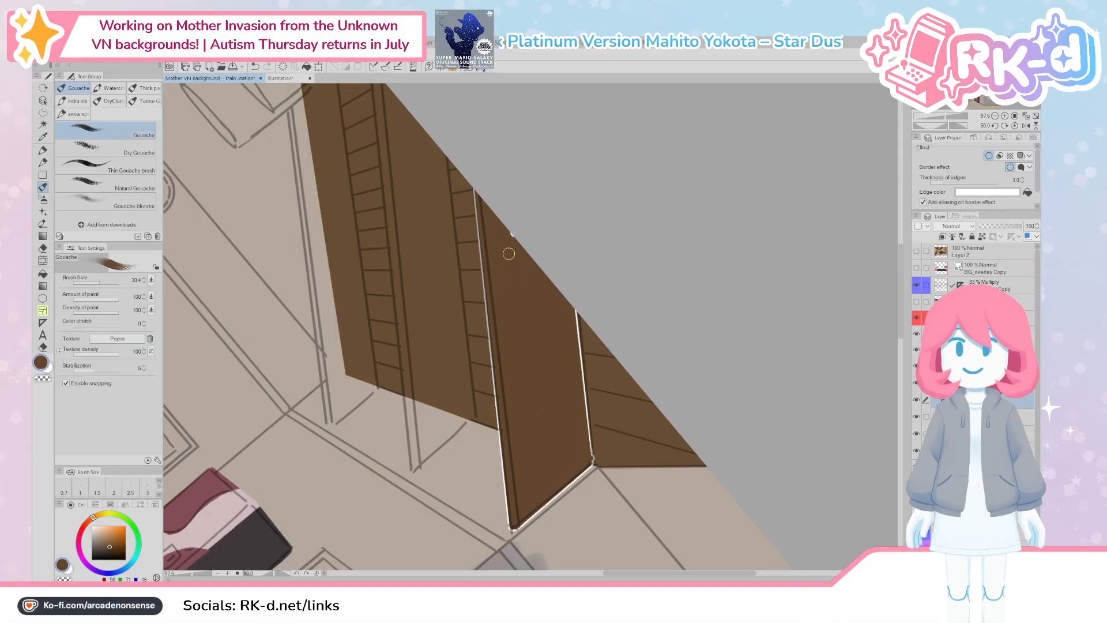
Step: Add a new layer, outline the middle right roof beam with straight brown strokes and enable the layer's border effect
scroll(531, 270, "down", 6)
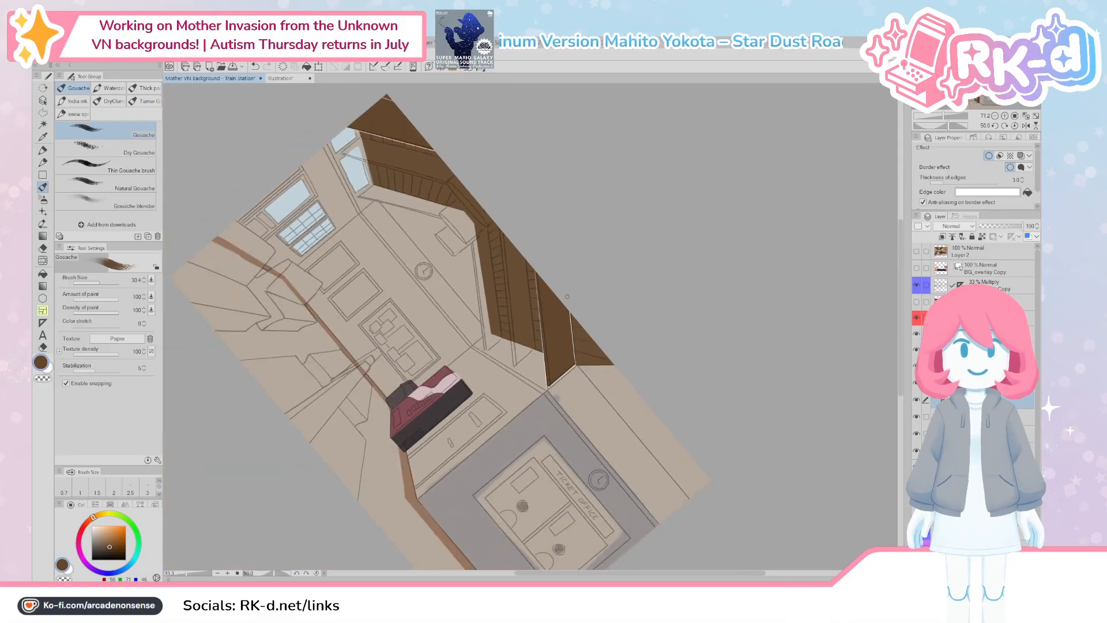
scroll(526, 314, "up", 2)
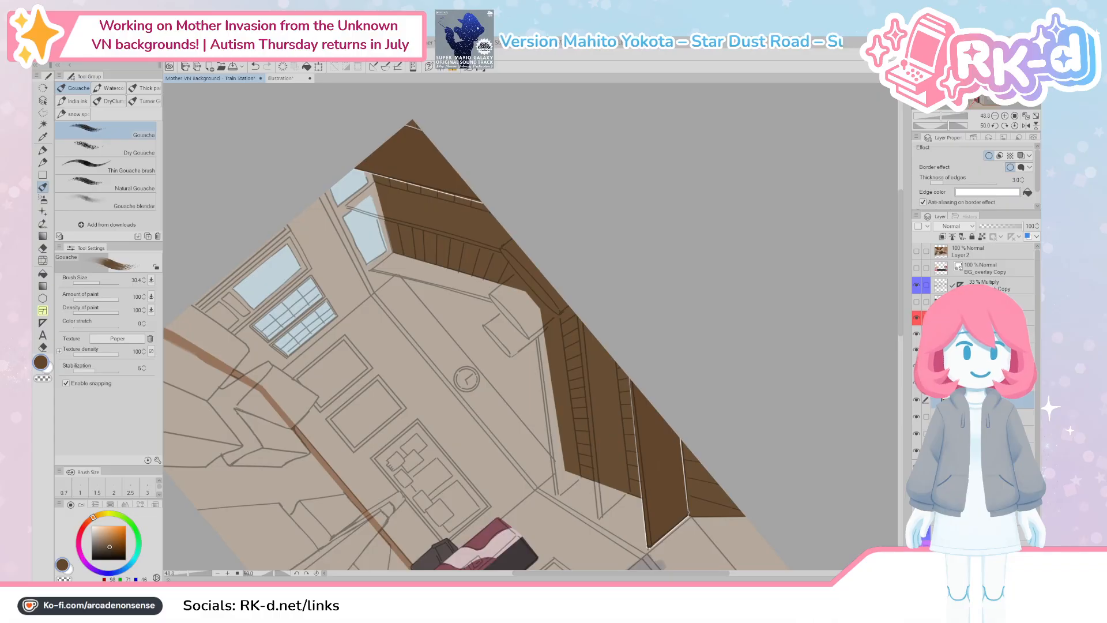
key("ctrl+shift+n")
scroll(611, 427, "up", 1)
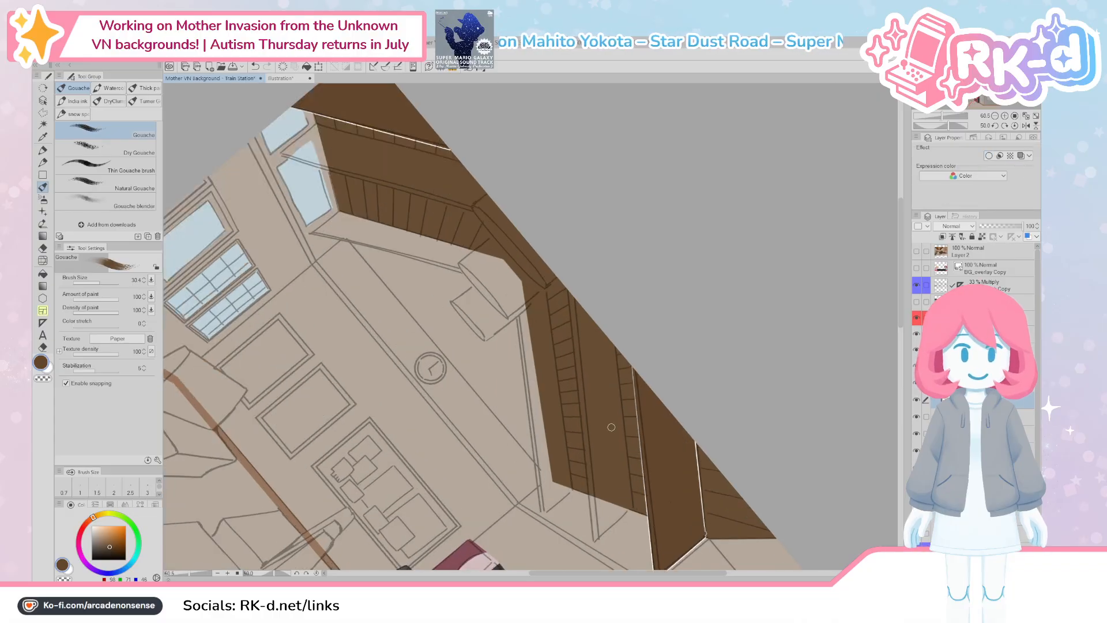
left_click_drag(612, 428, 594, 393)
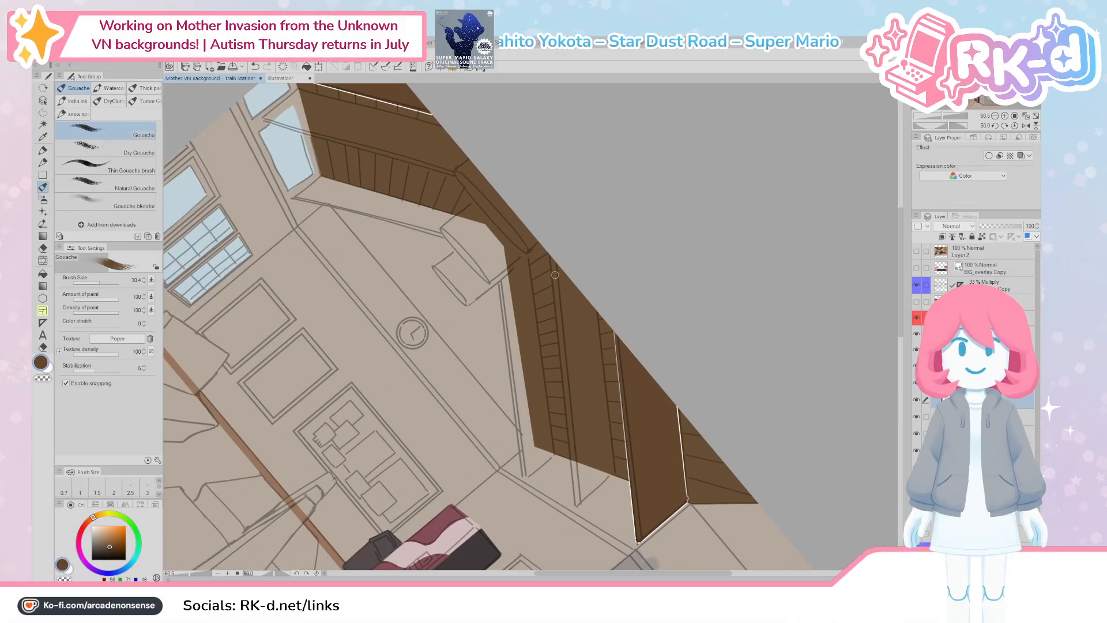
left_click_drag(551, 241, 577, 503)
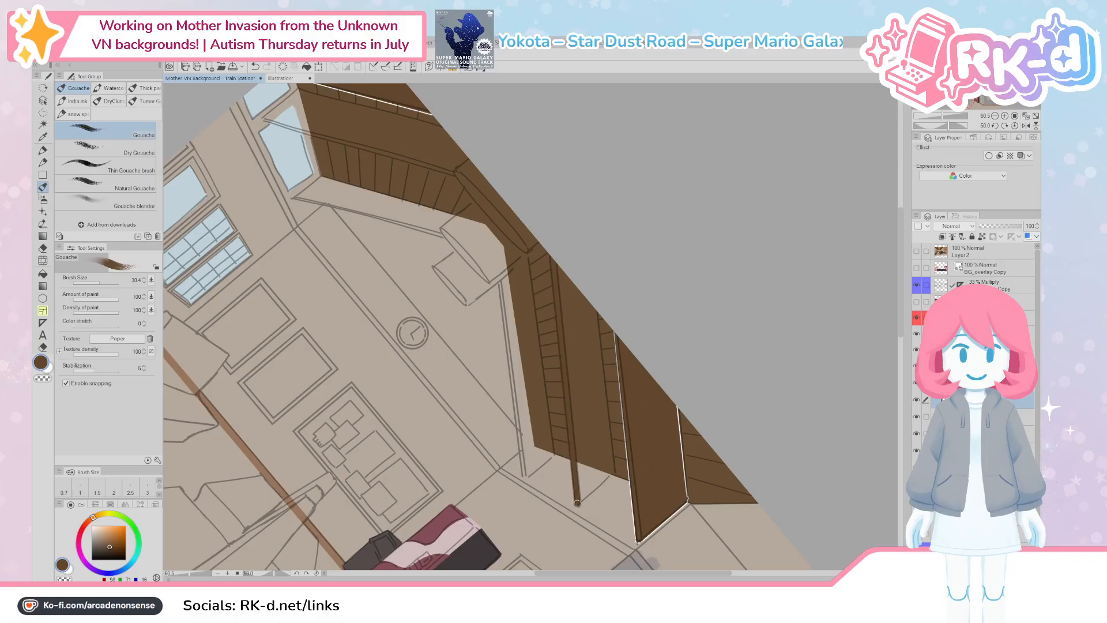
left_click(614, 471, "shift")
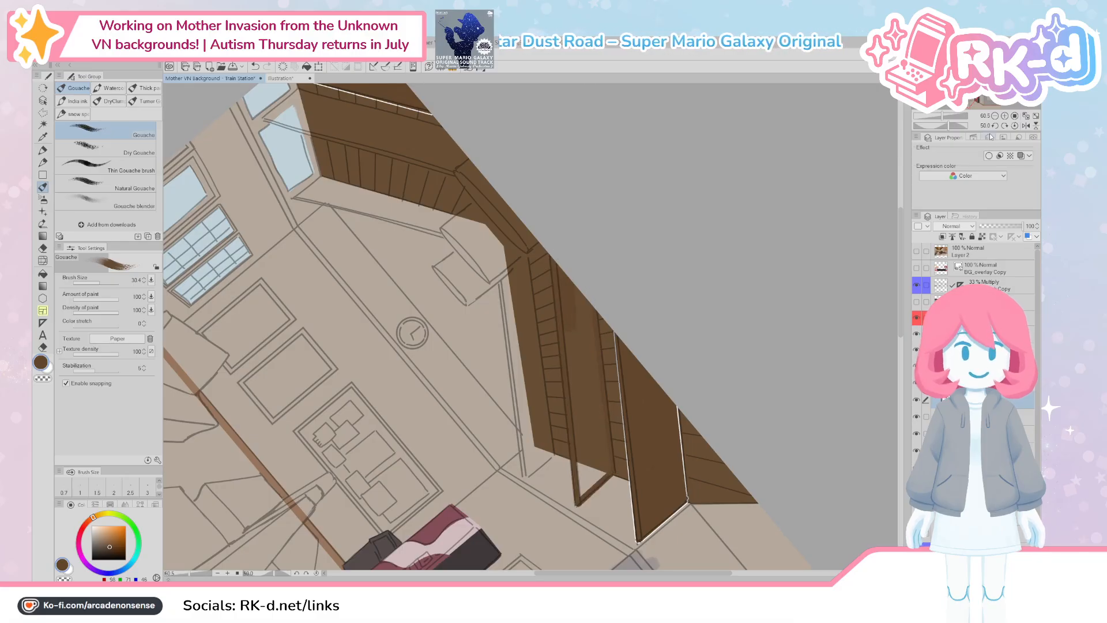
left_click(989, 155)
Step: Fill the outlined middle right roof beam with dark brown Gouache strokes
mouse_move(573, 286)
left_mouse_down()
mouse_move(582, 349)
mouse_move(586, 288)
mouse_move(588, 303)
left_mouse_up()
mouse_move(597, 384)
left_mouse_down()
mouse_move(583, 359)
mouse_move(569, 379)
left_mouse_up()
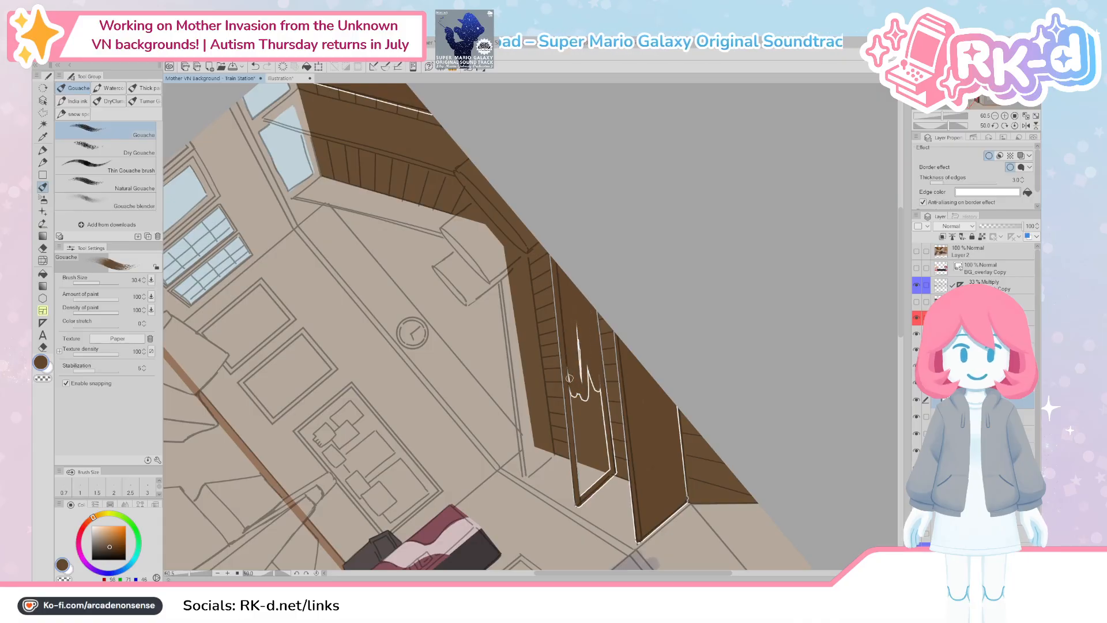
mouse_move(574, 333)
left_mouse_down()
mouse_move(604, 432)
mouse_move(577, 333)
mouse_move(575, 429)
mouse_move(590, 466)
mouse_move(592, 411)
mouse_move(604, 452)
left_mouse_up()
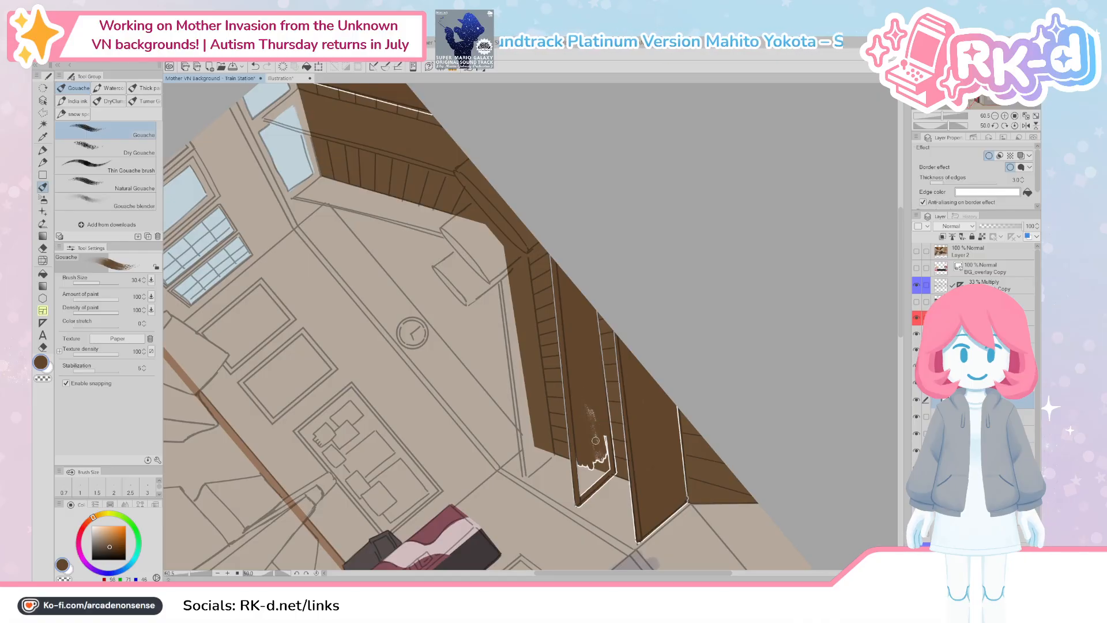
left_click_drag(594, 447, 591, 441)
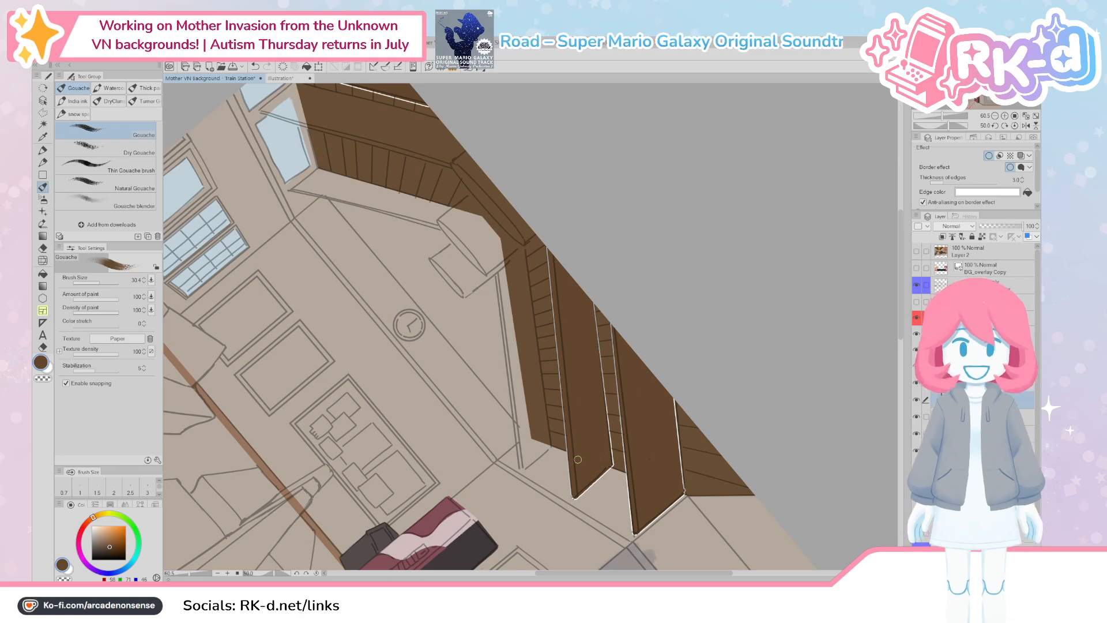
Step: With the Gouache brush at about 8.5, outline the left roof beam ending between the two upper windows using straight strokes
left_click_drag(578, 459, 620, 535)
mouse_move(403, 336)
left_mouse_down()
mouse_move(430, 379)
mouse_move(397, 368)
left_mouse_up()
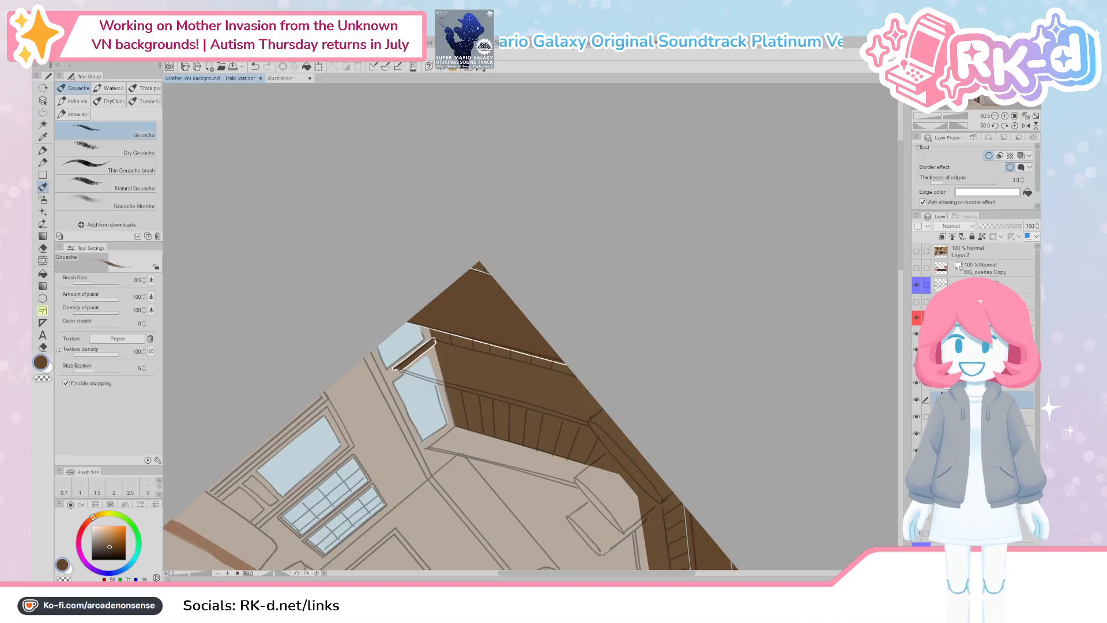
left_click(643, 440, "shift")
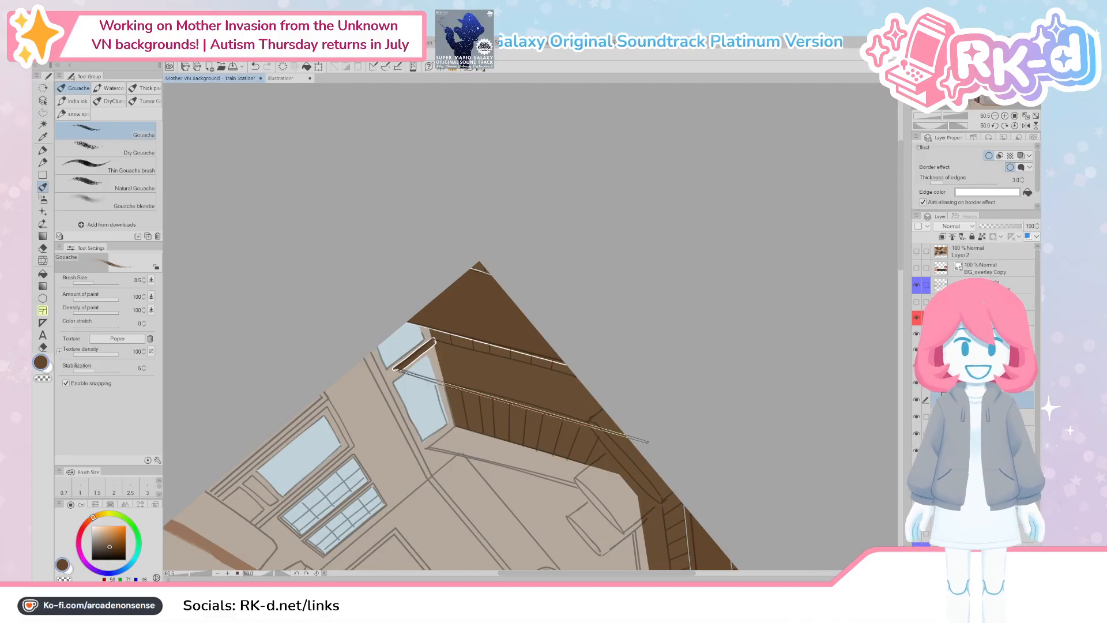
left_click(646, 440, "shift")
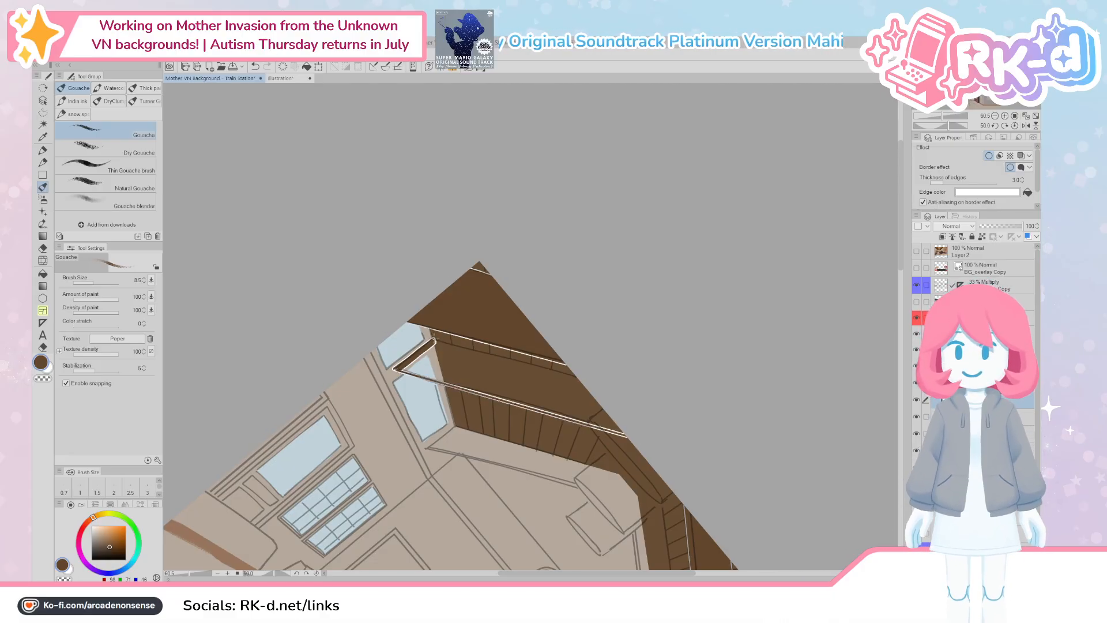
left_click(626, 390, "shift")
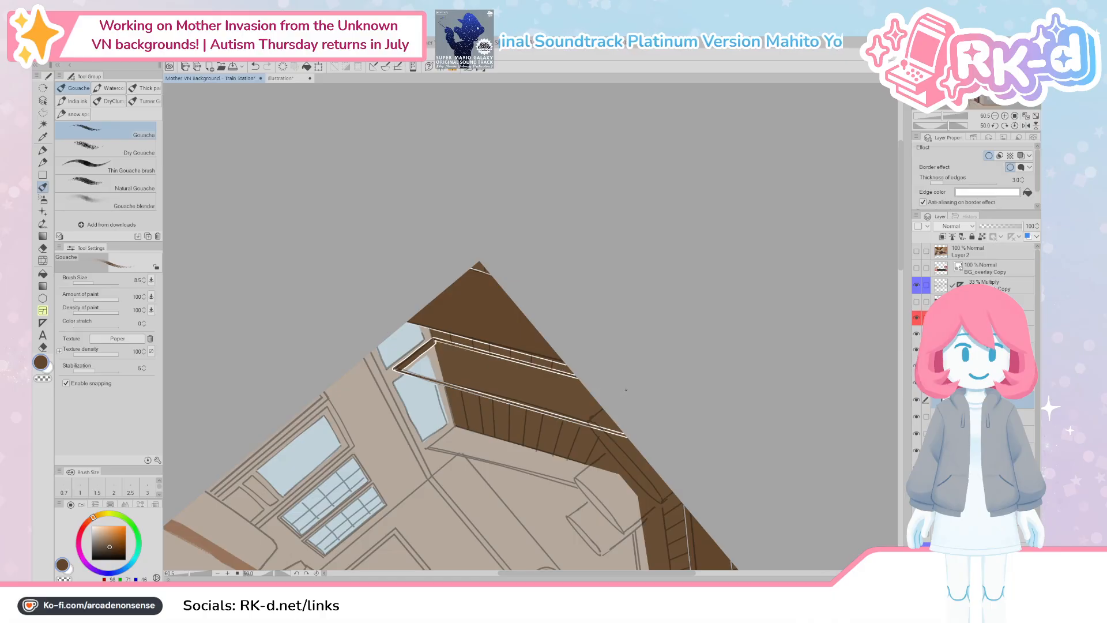
Step: Reset the canvas rotation, enlarge the Gouache brush to about 27 and fill the outlined left roof beam with dark brown
left_click(1015, 125)
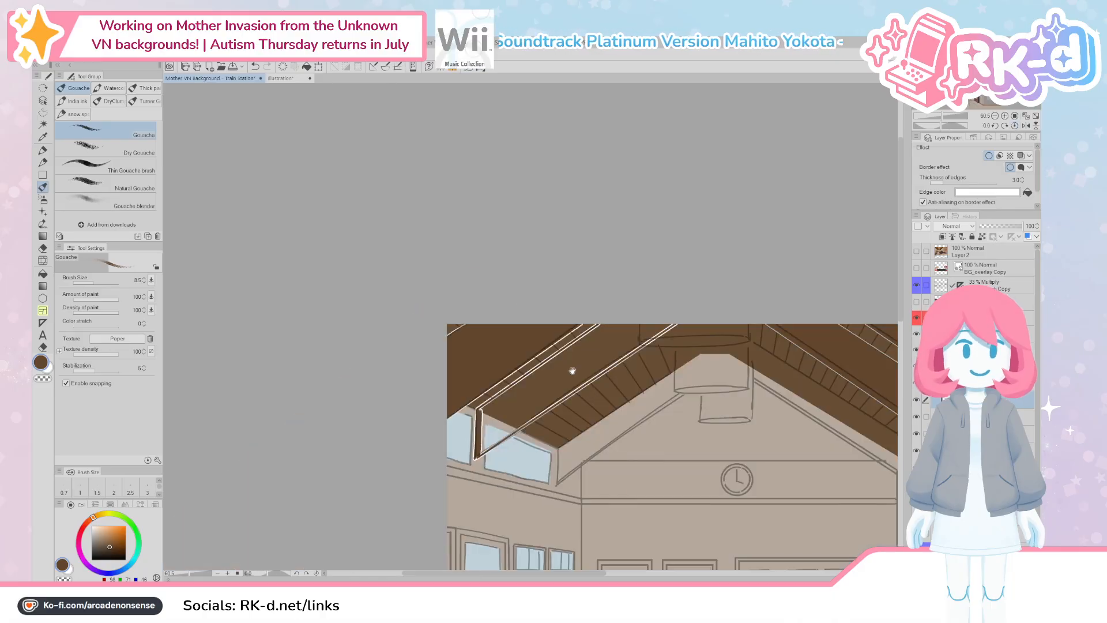
mouse_move(572, 371)
left_mouse_down()
mouse_move(558, 389)
mouse_move(478, 422)
mouse_move(502, 403)
left_mouse_up()
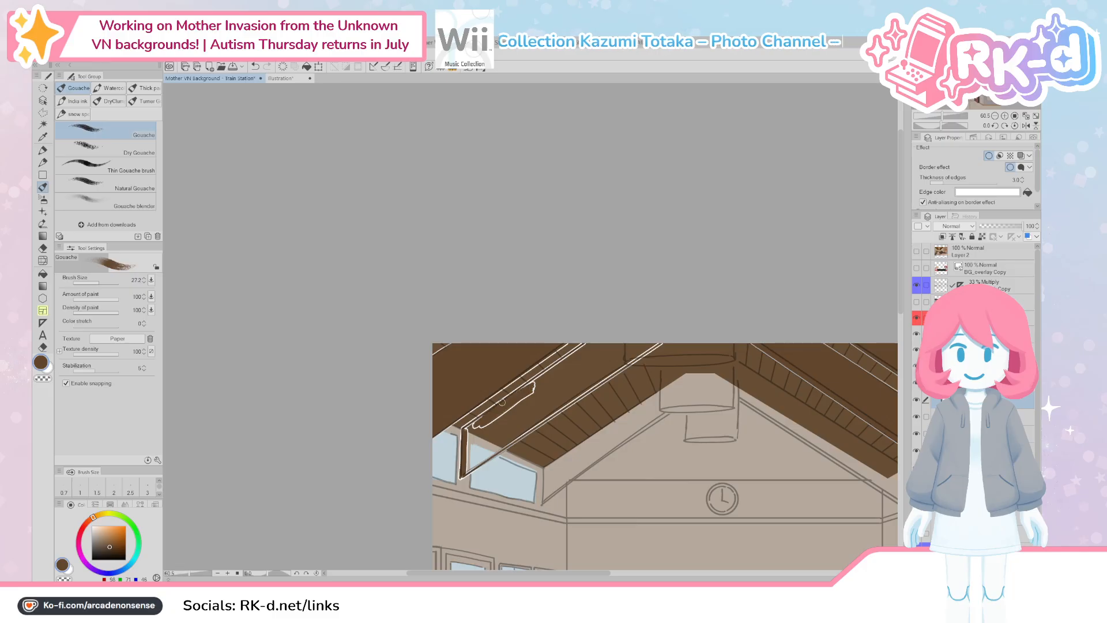
mouse_move(467, 450)
left_mouse_down()
mouse_move(476, 448)
mouse_move(495, 436)
mouse_move(502, 455)
mouse_move(484, 430)
mouse_move(456, 490)
left_mouse_up()
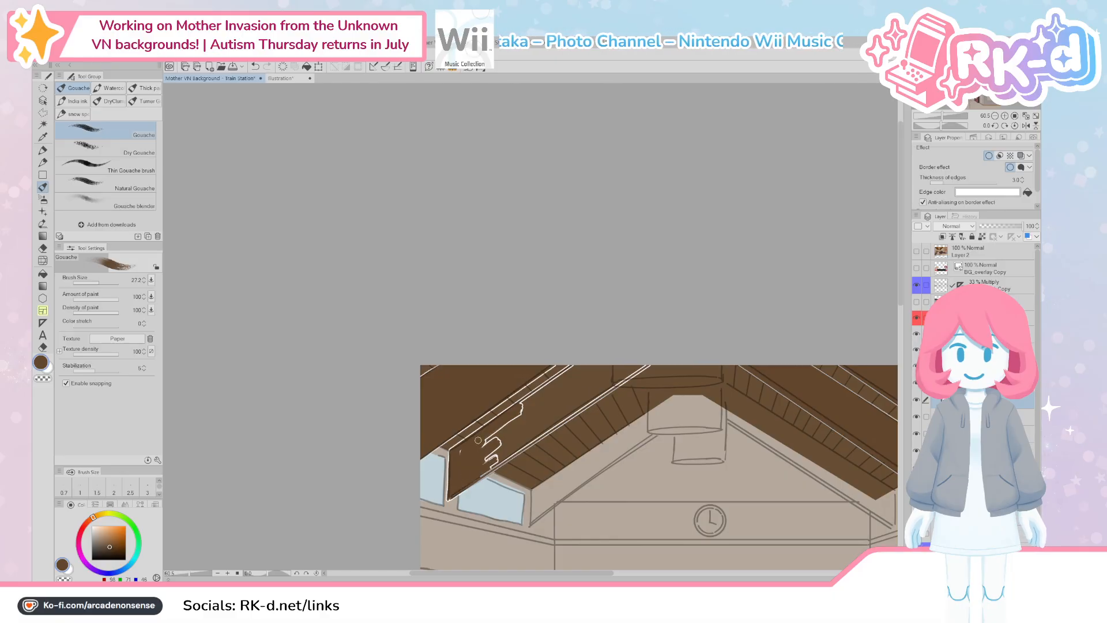
left_click_drag(534, 399, 587, 362)
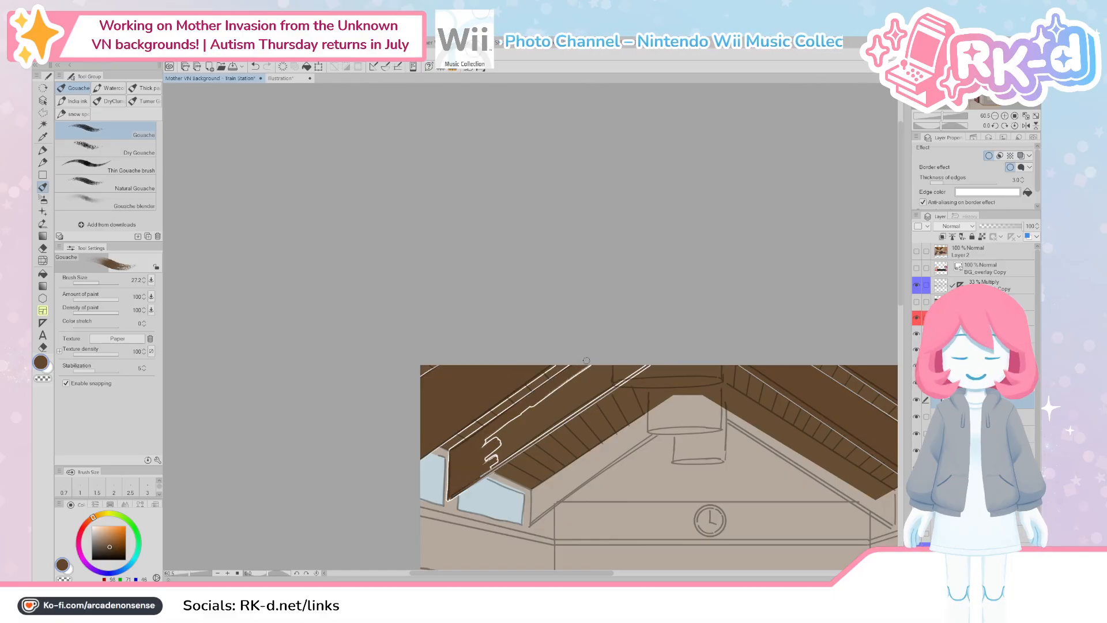
left_click_drag(504, 420, 611, 367)
left_click_drag(491, 445, 614, 358)
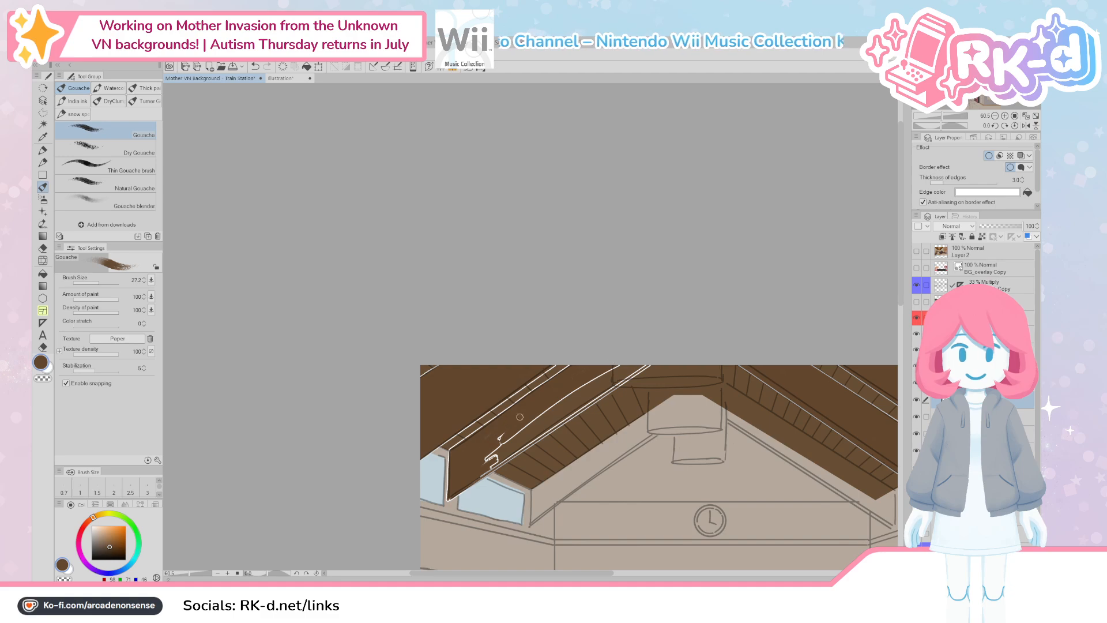
mouse_move(475, 452)
left_mouse_down()
mouse_move(552, 410)
mouse_move(498, 457)
mouse_move(603, 385)
left_mouse_up()
left_click_drag(496, 470, 660, 353)
left_click_drag(472, 484, 657, 354)
mouse_move(568, 405)
left_mouse_down()
mouse_move(637, 362)
mouse_move(534, 428)
mouse_move(558, 417)
left_mouse_up()
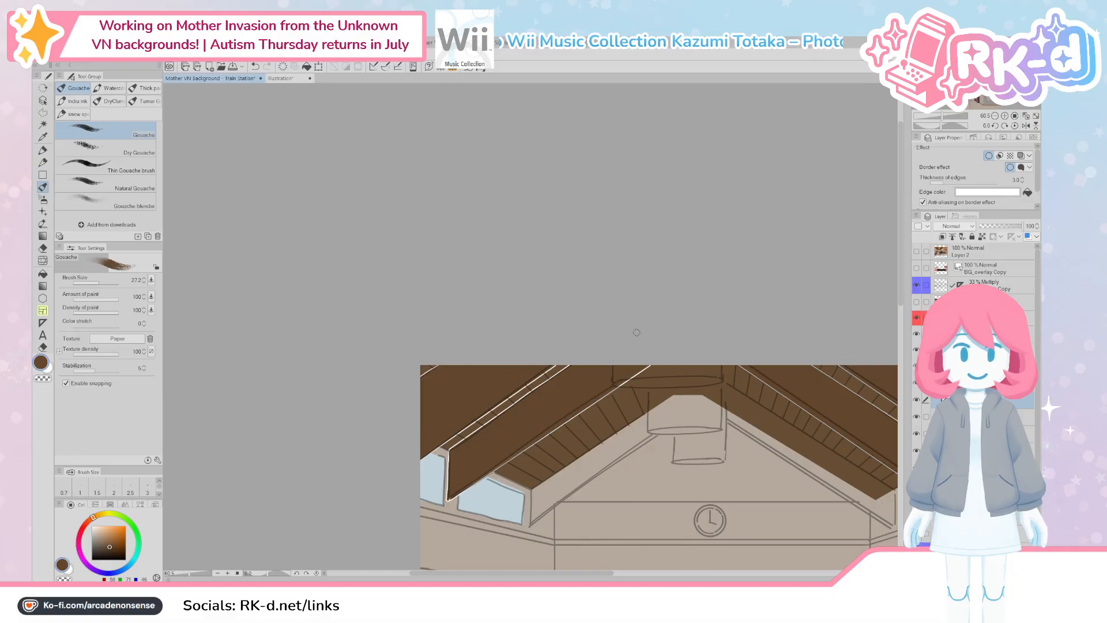
left_click_drag(784, 487, 581, 473)
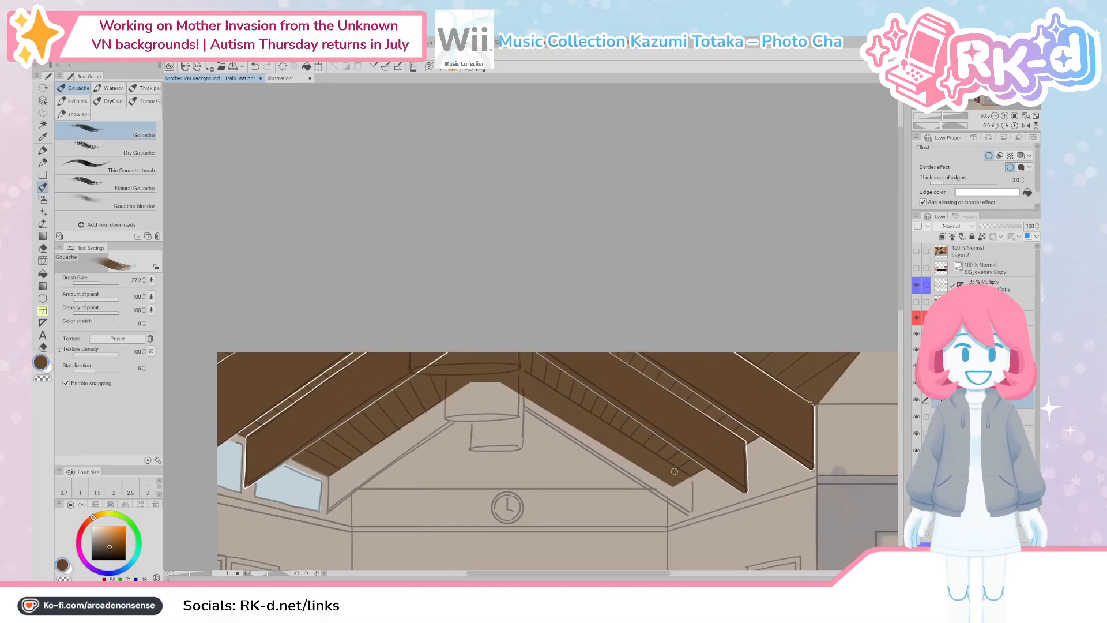
Step: Paint a straight dark brown stroke along the middle right roof beam from the ceiling to its lower end
left_click(532, 345)
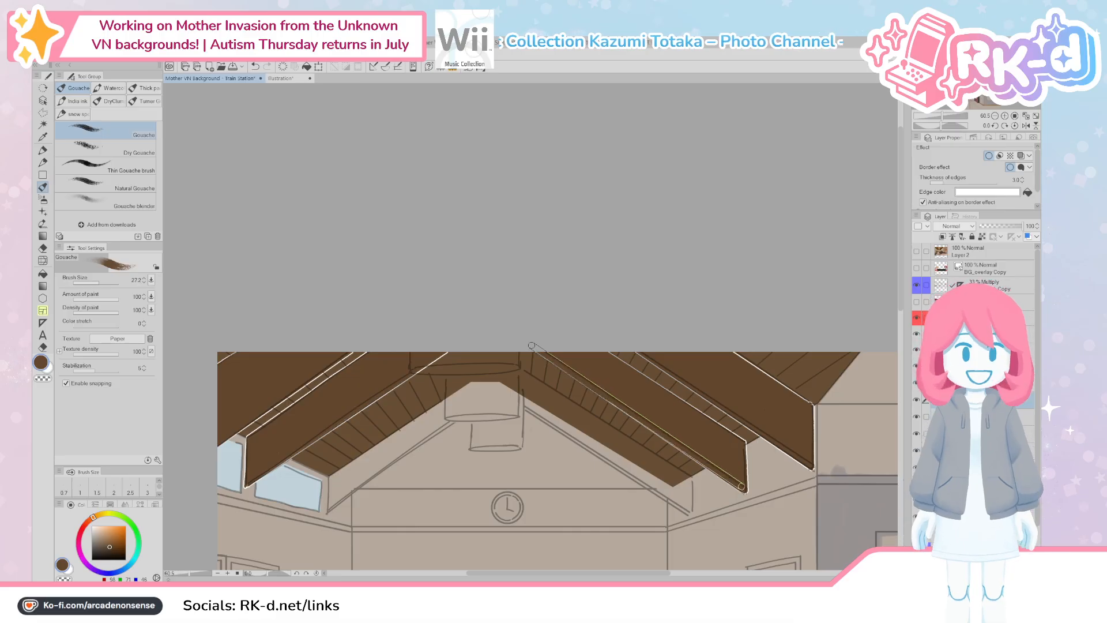
left_click(744, 490, "shift")
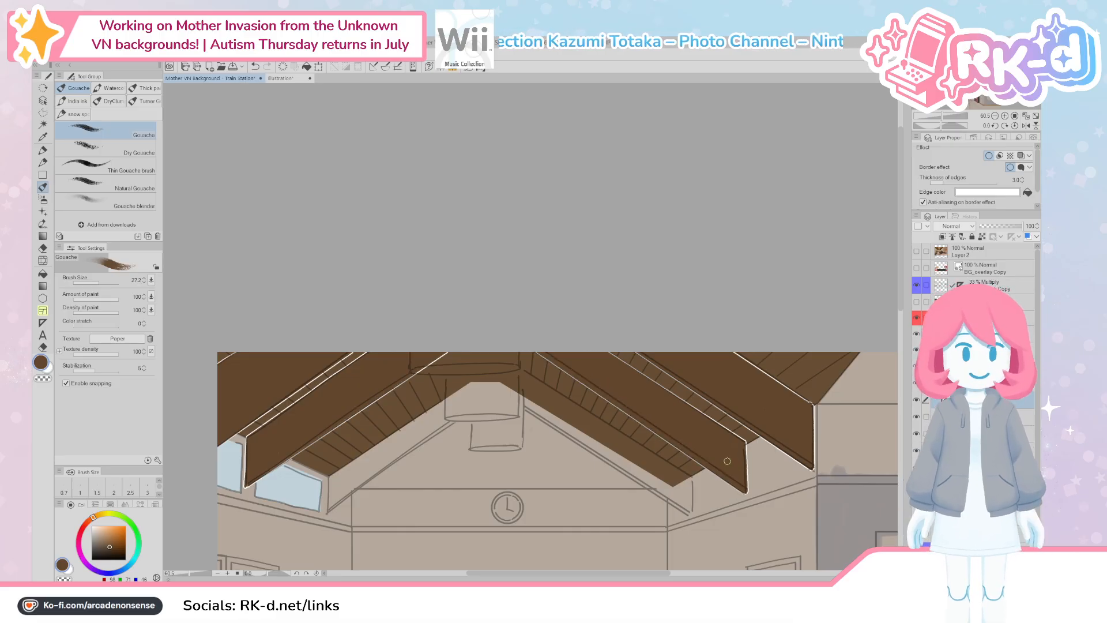
Step: On a separate layer, outline the front left roof beam with Gouache at about 16, start filling its lower end, and enable the border effect
left_click(988, 155)
mouse_move(387, 484)
left_mouse_down()
mouse_move(487, 462)
mouse_move(518, 470)
mouse_move(459, 498)
left_mouse_up()
key("ctrl+z")
key("bracketleft")
key("bracketleft")
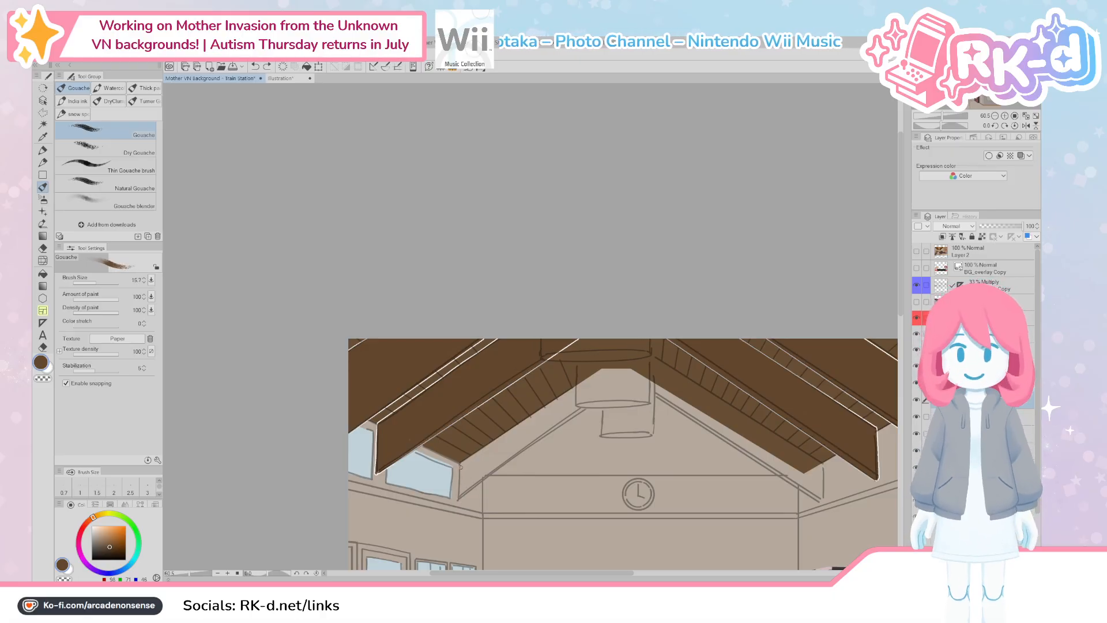
left_click_drag(461, 495, 633, 373)
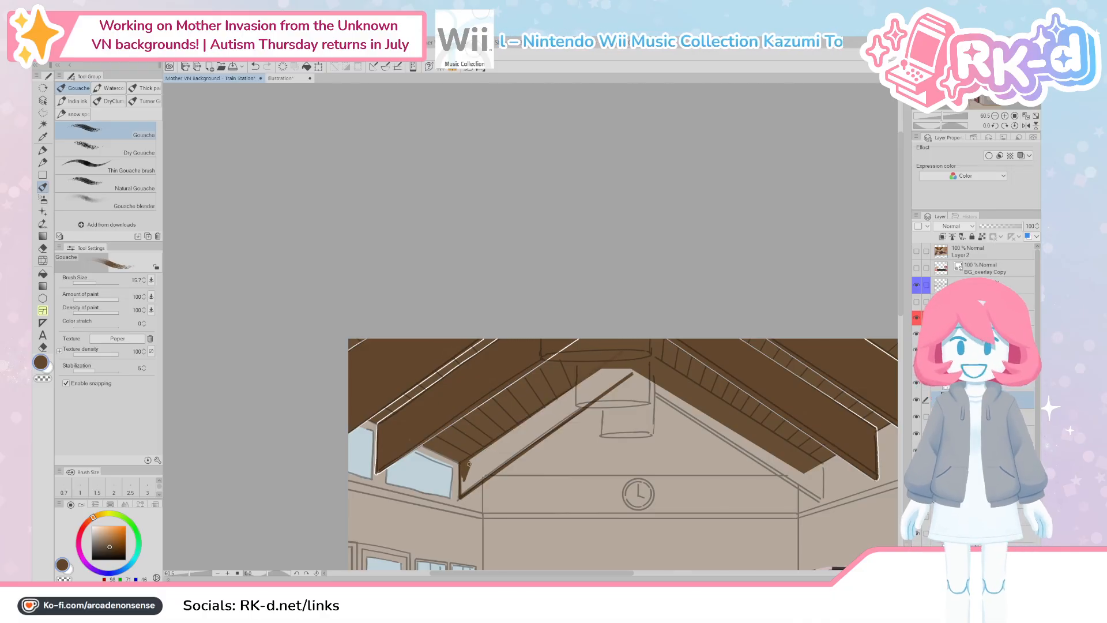
mouse_move(462, 475)
left_mouse_down()
mouse_move(463, 493)
mouse_move(513, 435)
left_mouse_up()
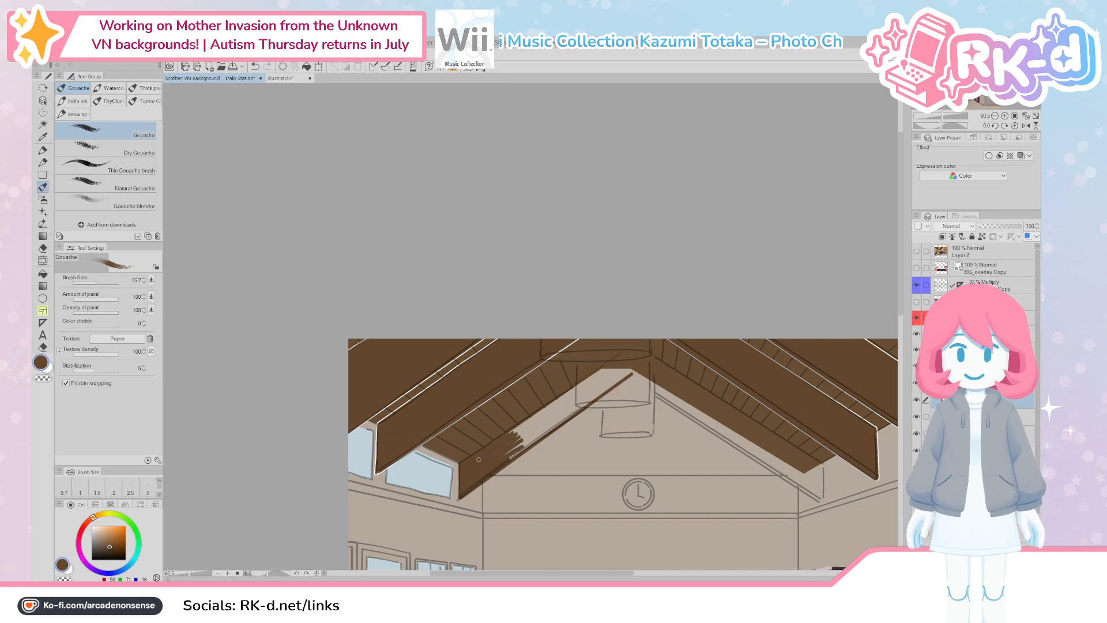
left_click(989, 155)
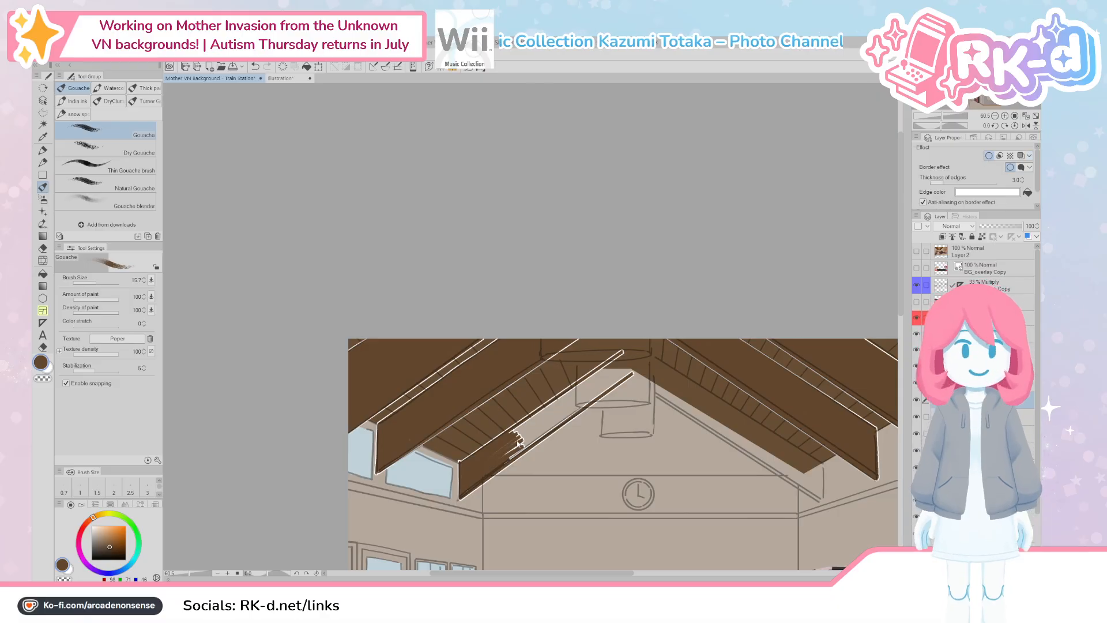
Step: Enlarge the Gouache brush and fill the rest of the front left roof beam with dark brown up to the peak
key("bracketright")
mouse_move(517, 442)
left_mouse_down()
mouse_move(616, 369)
mouse_move(531, 434)
mouse_move(611, 380)
left_mouse_up()
key("bracketleft")
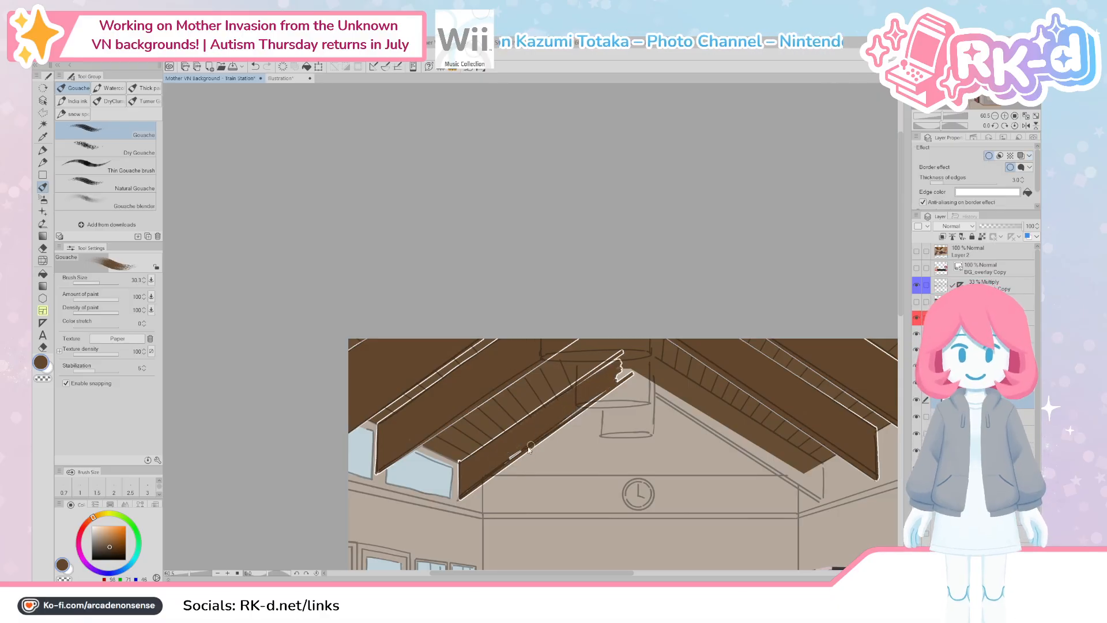
key("bracketleft")
key("bracketright")
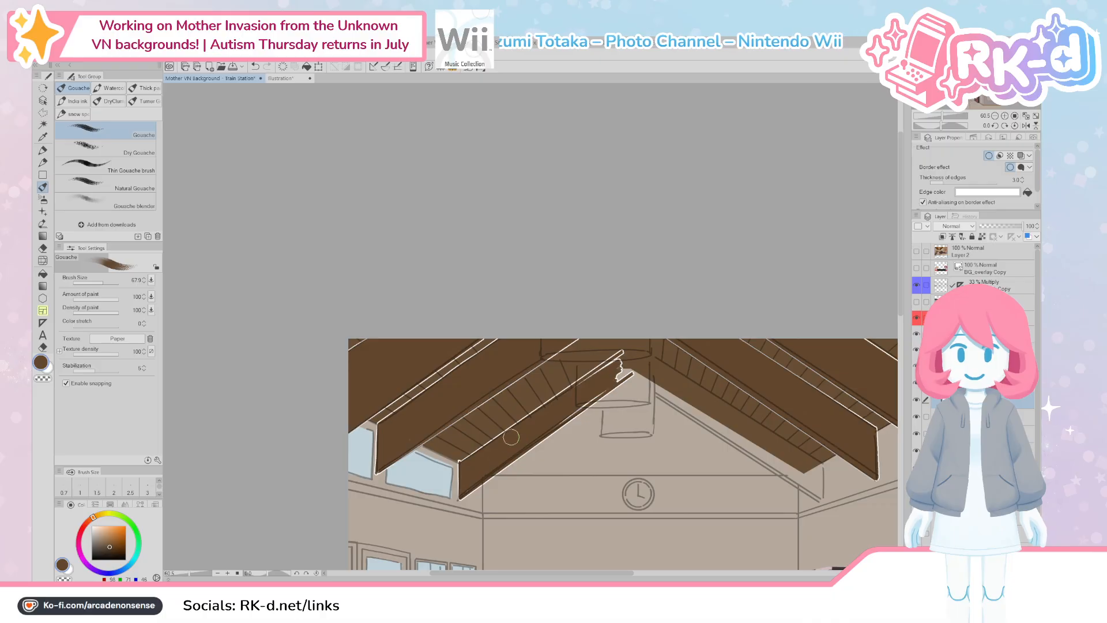
Step: Outline the front right roof beam from the peak to its lower end with straight dark brown strokes, joining it to the left beam
left_click_drag(598, 456, 527, 489)
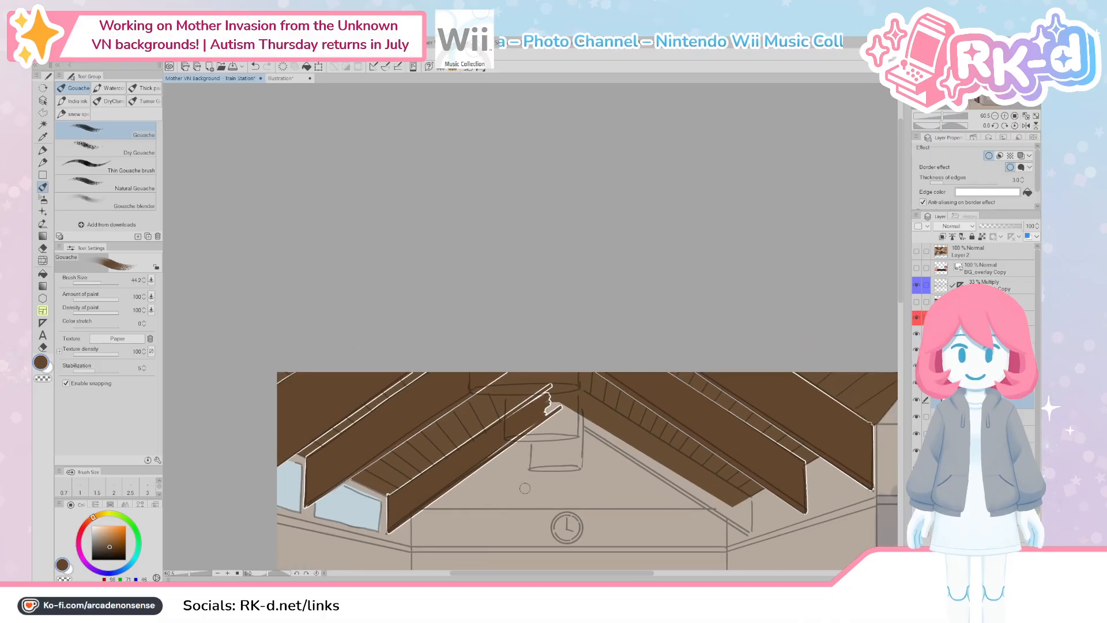
scroll(525, 488, "right", 5)
scroll(525, 489, "down", 2)
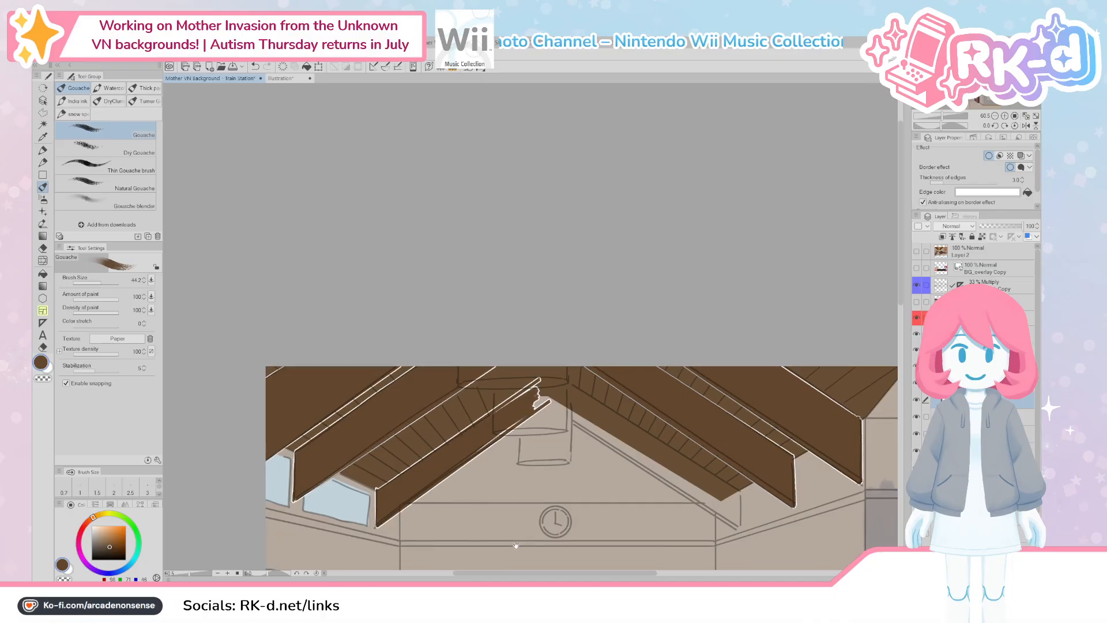
left_click_drag(491, 556, 470, 526)
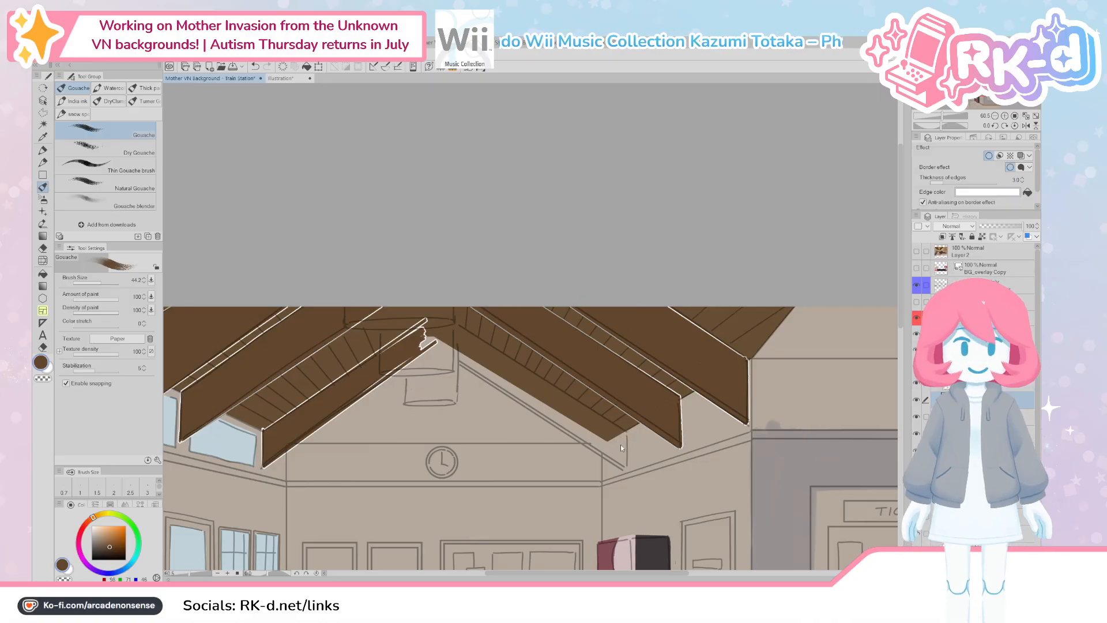
key("bracketleft")
mouse_move(624, 433)
left_mouse_down()
mouse_move(624, 463)
mouse_move(425, 335)
mouse_move(624, 431)
left_mouse_up()
key("ctrl+z")
left_click_drag(434, 312, 626, 431)
Step: Enlarge the Gouache brush to about 54 and fill the outlined front right roof beam and the peak with dark brown
mouse_move(425, 323)
left_mouse_down("ctrl+alt")
mouse_move(435, 322)
mouse_move(386, 368)
left_mouse_up("ctrl+alt")
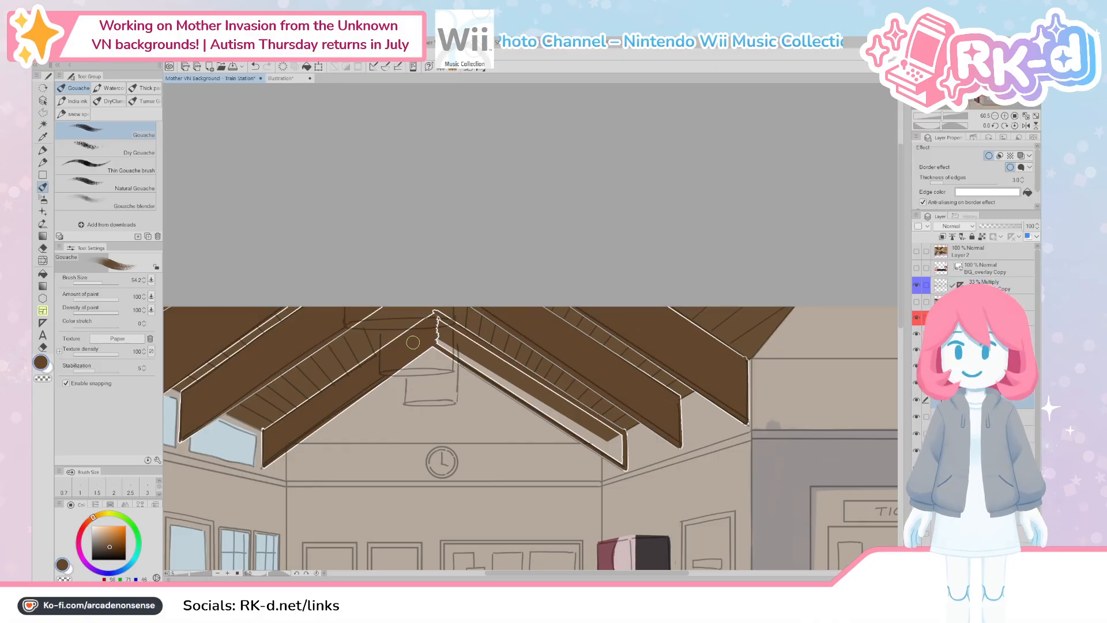
mouse_move(440, 337)
left_mouse_down()
mouse_move(475, 364)
mouse_move(441, 338)
mouse_move(451, 333)
mouse_move(499, 372)
mouse_move(463, 341)
left_mouse_up()
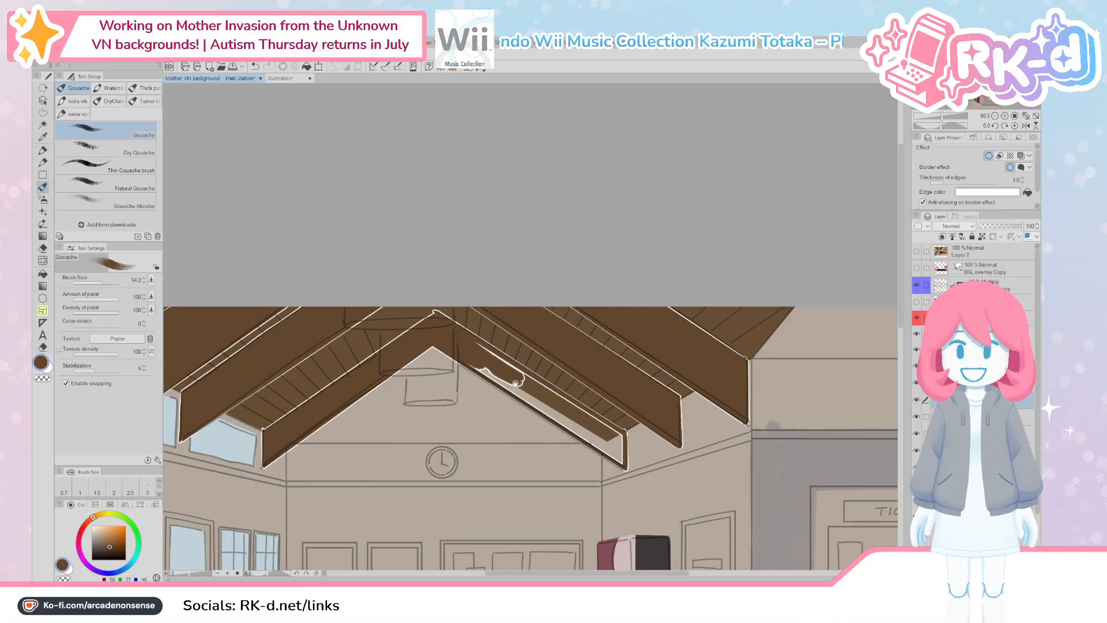
mouse_move(515, 383)
left_mouse_down()
mouse_move(443, 349)
mouse_move(496, 385)
mouse_move(436, 345)
mouse_move(456, 342)
mouse_move(515, 387)
mouse_move(446, 362)
mouse_move(445, 350)
mouse_move(404, 348)
left_mouse_up()
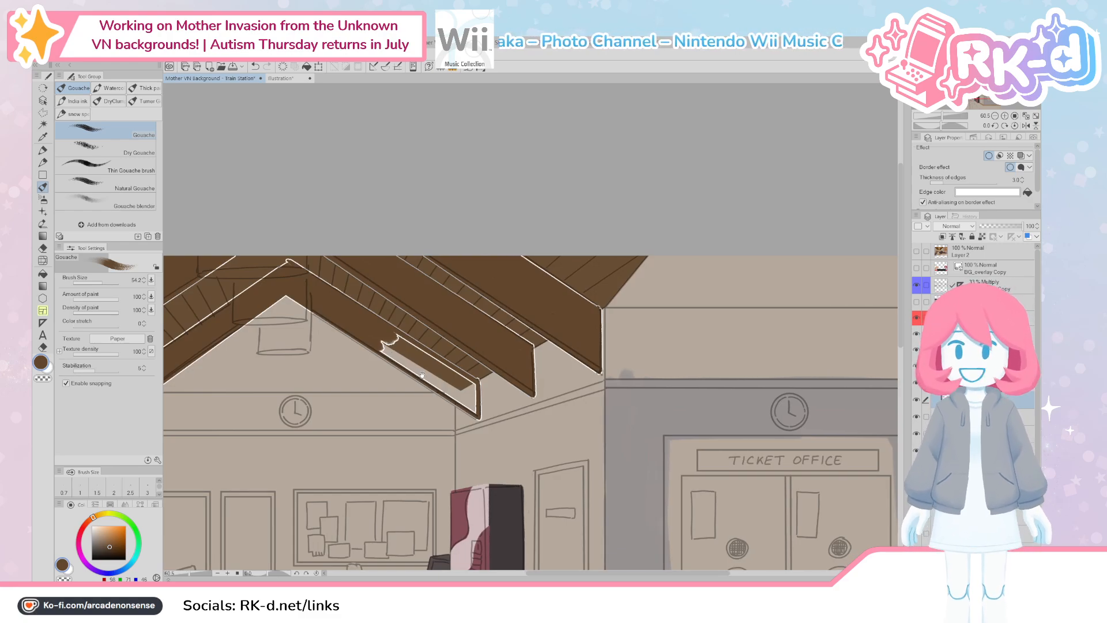
left_click_drag(418, 374, 401, 363)
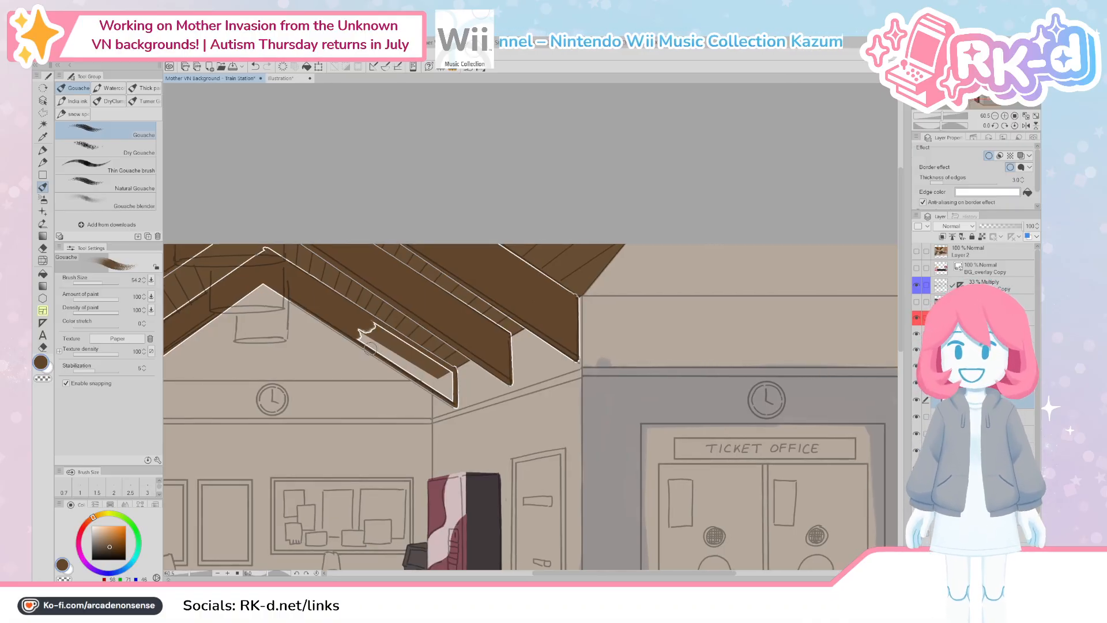
mouse_move(426, 365)
left_mouse_down()
mouse_move(371, 321)
mouse_move(392, 341)
left_mouse_up()
mouse_move(326, 305)
left_mouse_down()
mouse_move(381, 344)
mouse_move(338, 320)
mouse_move(336, 299)
mouse_move(404, 351)
mouse_move(349, 310)
mouse_move(426, 353)
mouse_move(427, 378)
mouse_move(397, 352)
left_mouse_up()
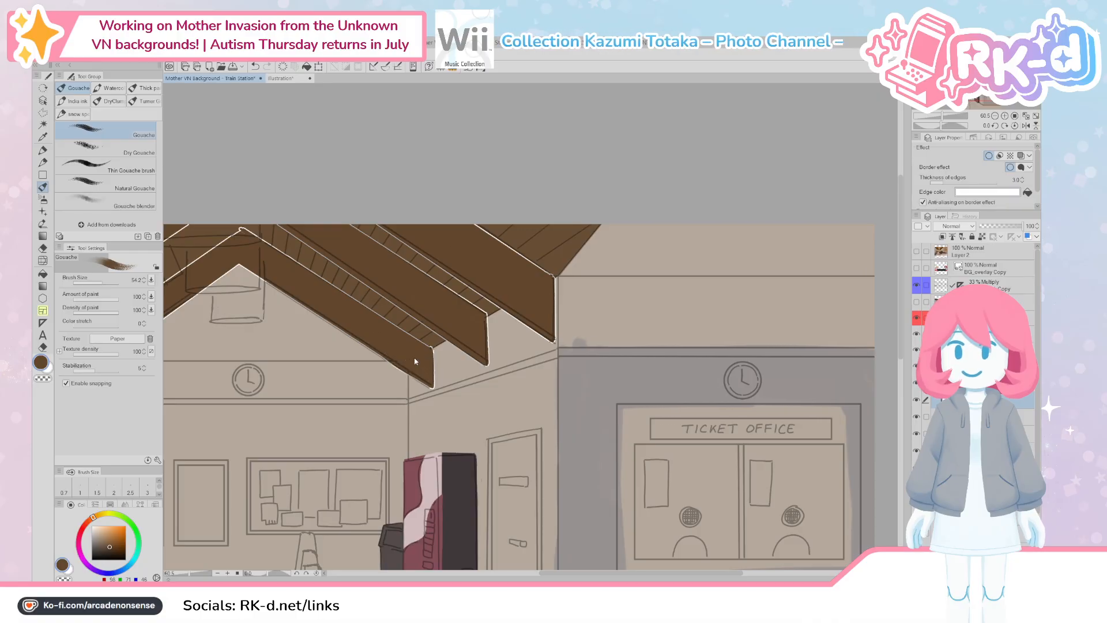
Step: Reduce the Gouache brush to 17 and clean up the edges of the front right roof beam with transparent color
key("bracketleft")
key("c")
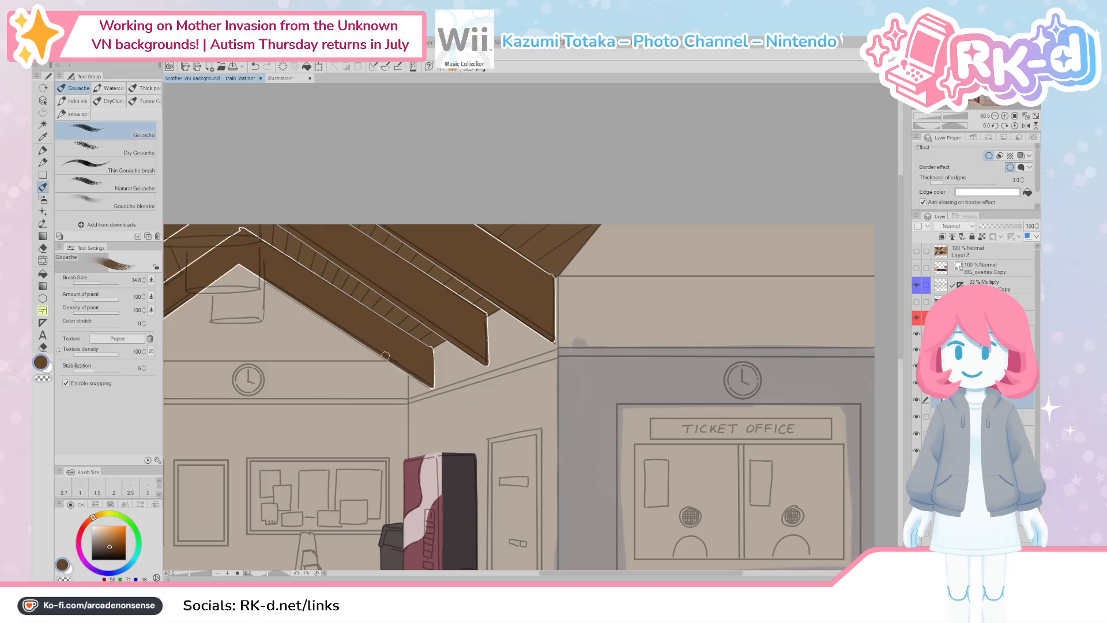
left_click_drag(371, 340, 532, 405)
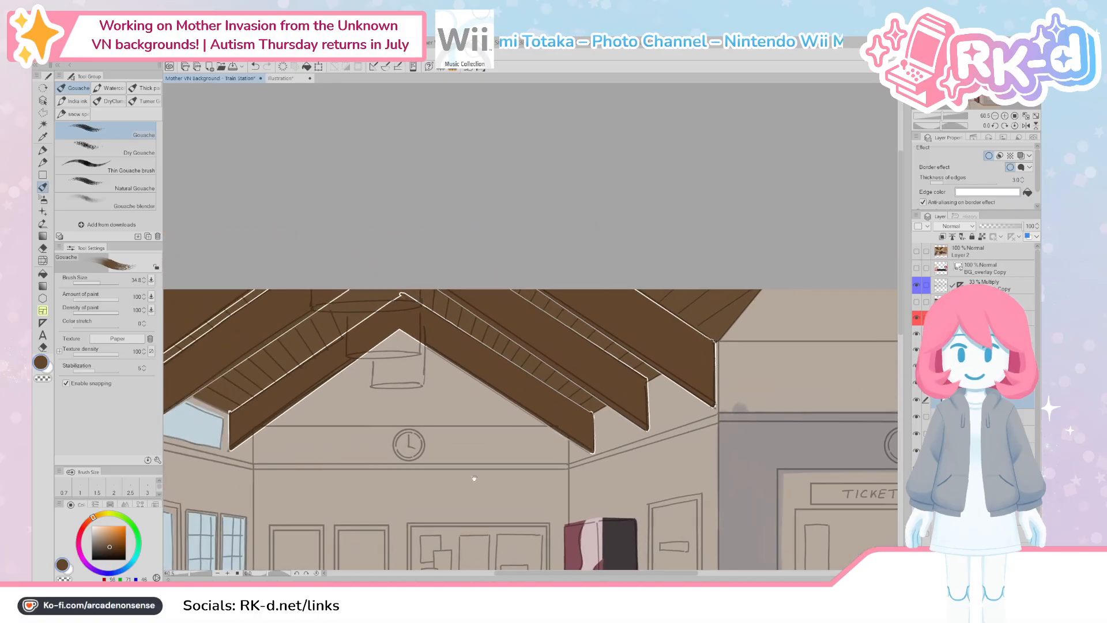
left_click_drag(472, 479, 501, 486)
key("bracketleft")
key("bracketleft")
key("bracketleft")
key("bracketleft")
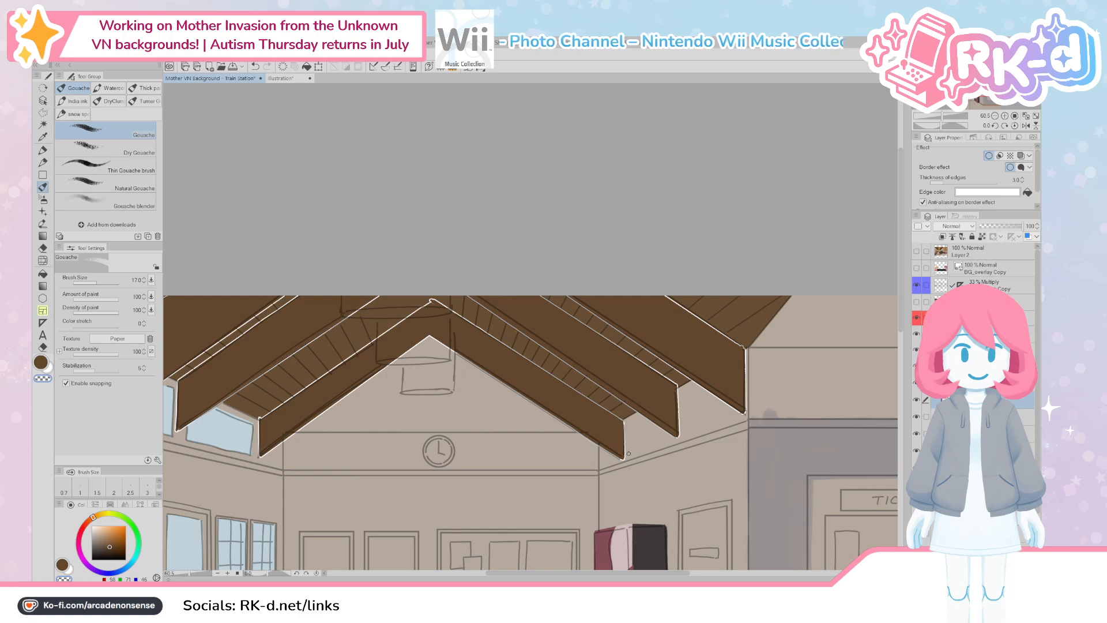
left_click_drag(583, 467, 558, 470)
Step: Lower the opacity of the Multiply sketch line layer to 10%
left_click_drag(538, 530, 575, 454)
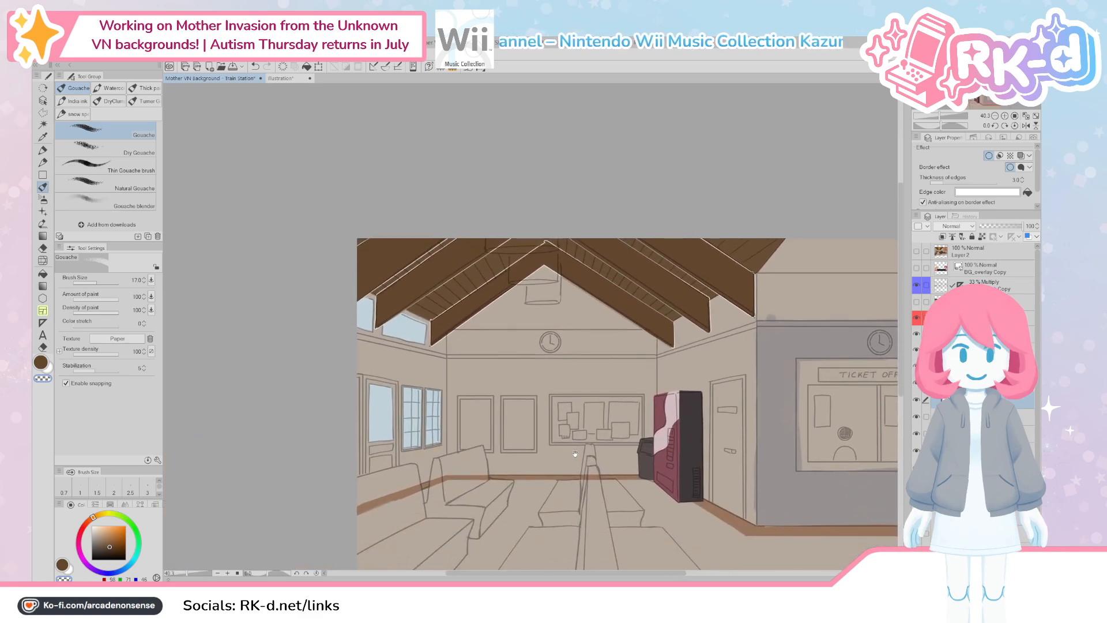
mouse_move(487, 446)
left_mouse_down()
mouse_move(508, 447)
mouse_move(492, 441)
left_mouse_up()
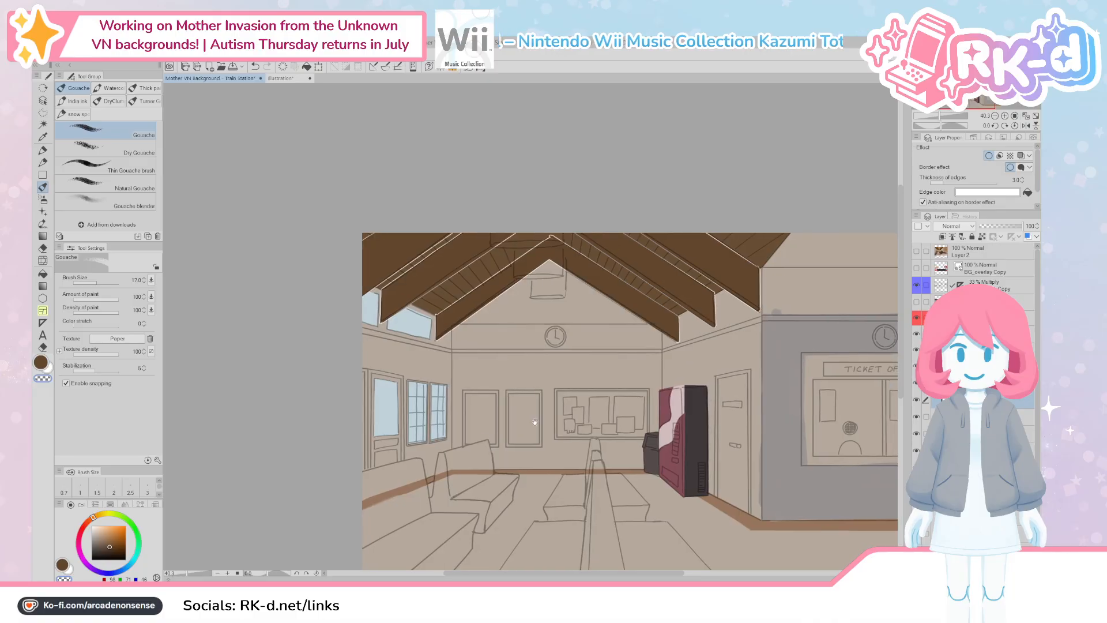
left_click(980, 285)
left_click(985, 226)
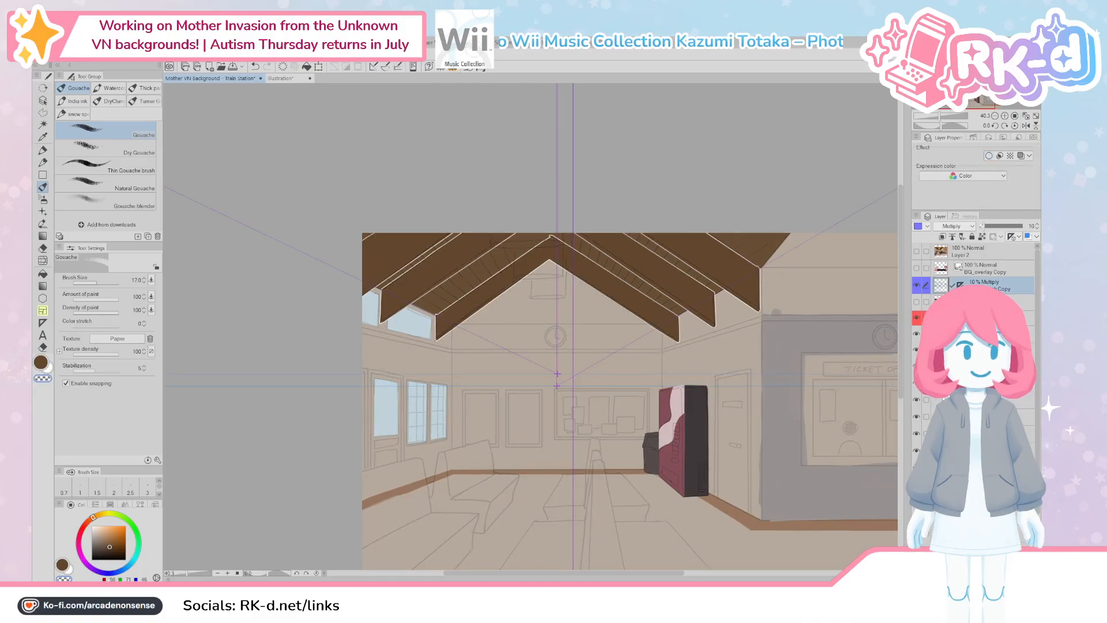
Step: On a normal layer for the benches, outline the far left bench's backrest in dark brown with the Gouache brush at about 22
left_click(980, 451)
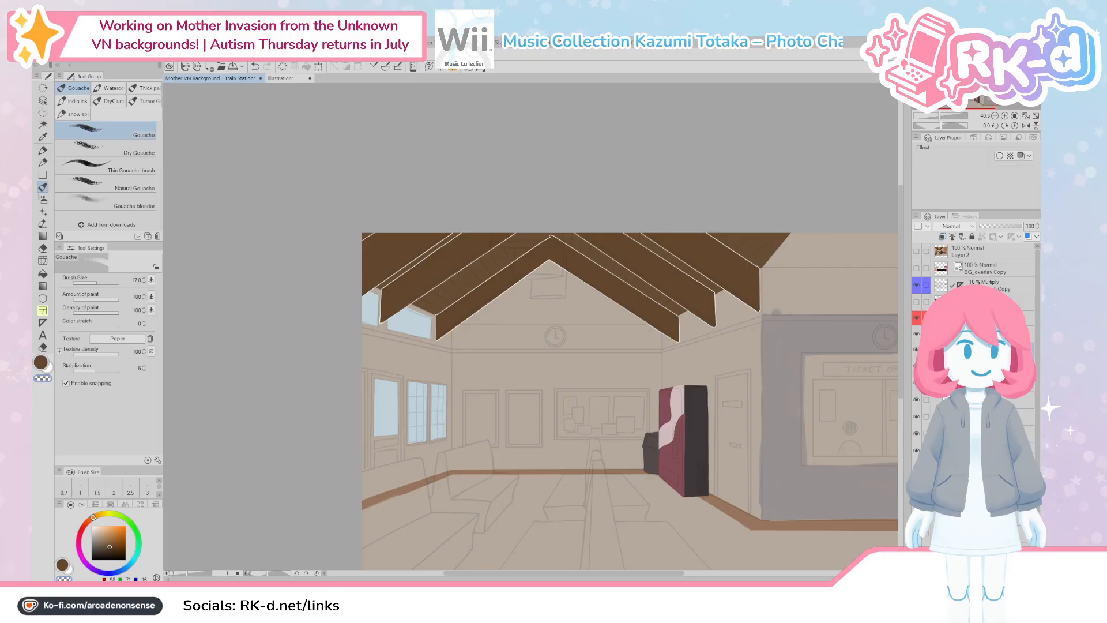
scroll(510, 470, "up", 1)
scroll(510, 470, "up", 1)
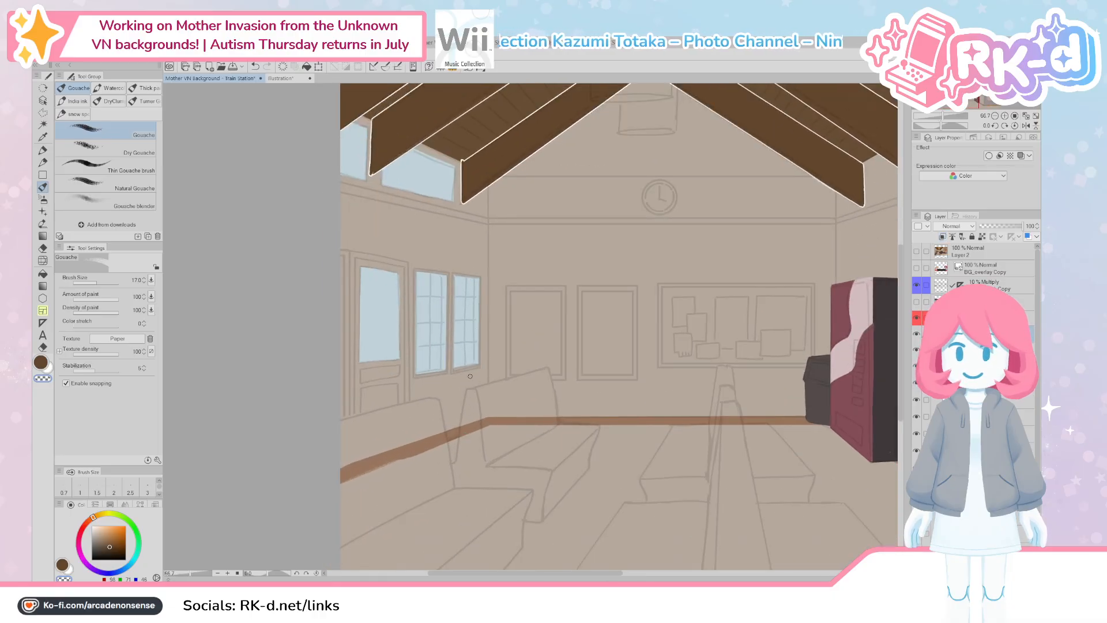
key("c")
left_click_drag(498, 406, 543, 373)
key("]")
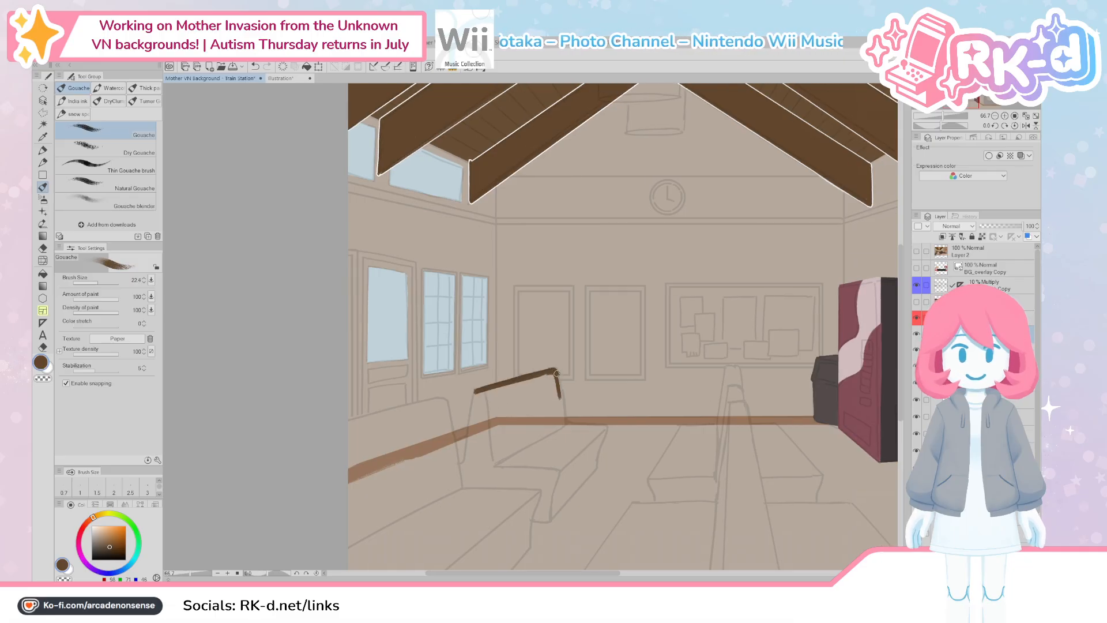
left_click_drag(554, 370, 565, 425)
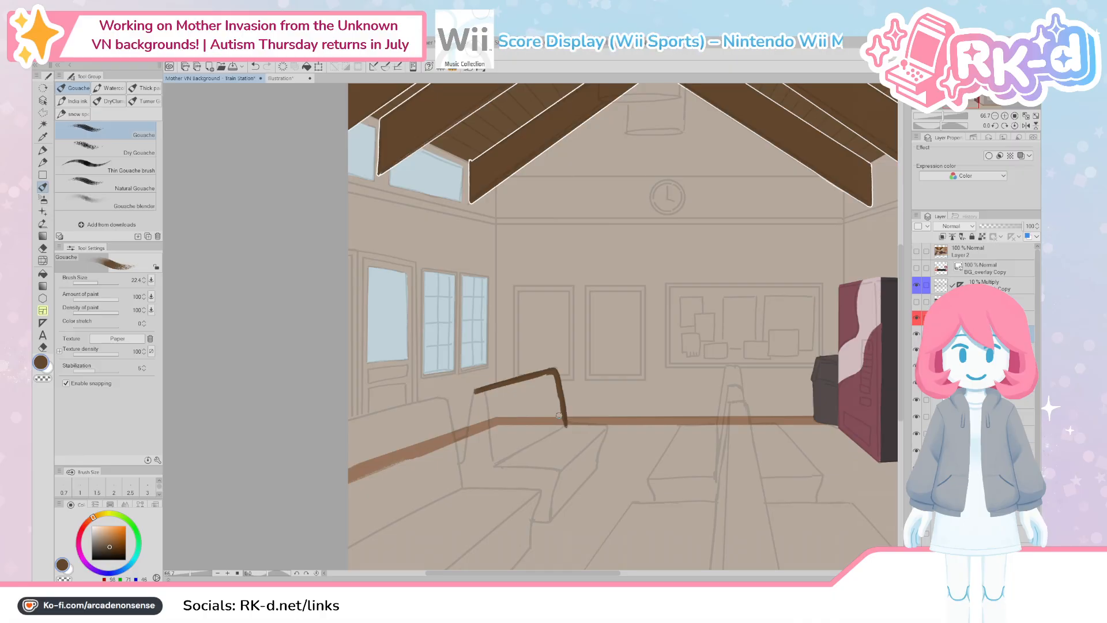
Step: Outline the far left bench's side edges, left seat corner and right end in dark brown, connecting them to the backrest
mouse_move(465, 419)
left_mouse_down()
mouse_move(469, 477)
mouse_move(425, 492)
left_mouse_up()
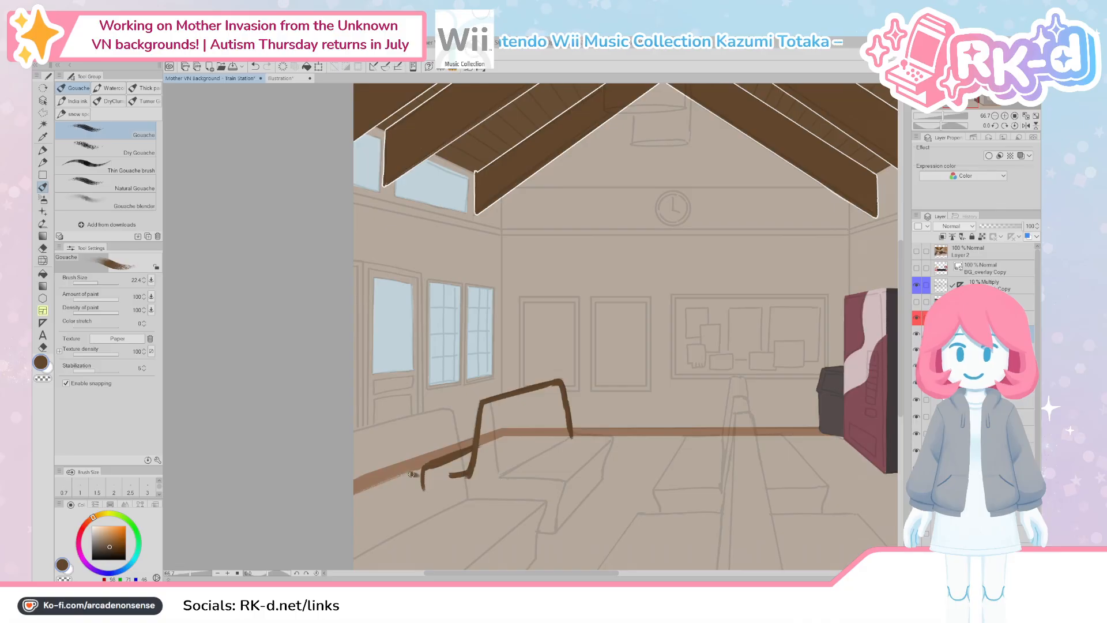
left_click_drag(413, 472, 419, 503)
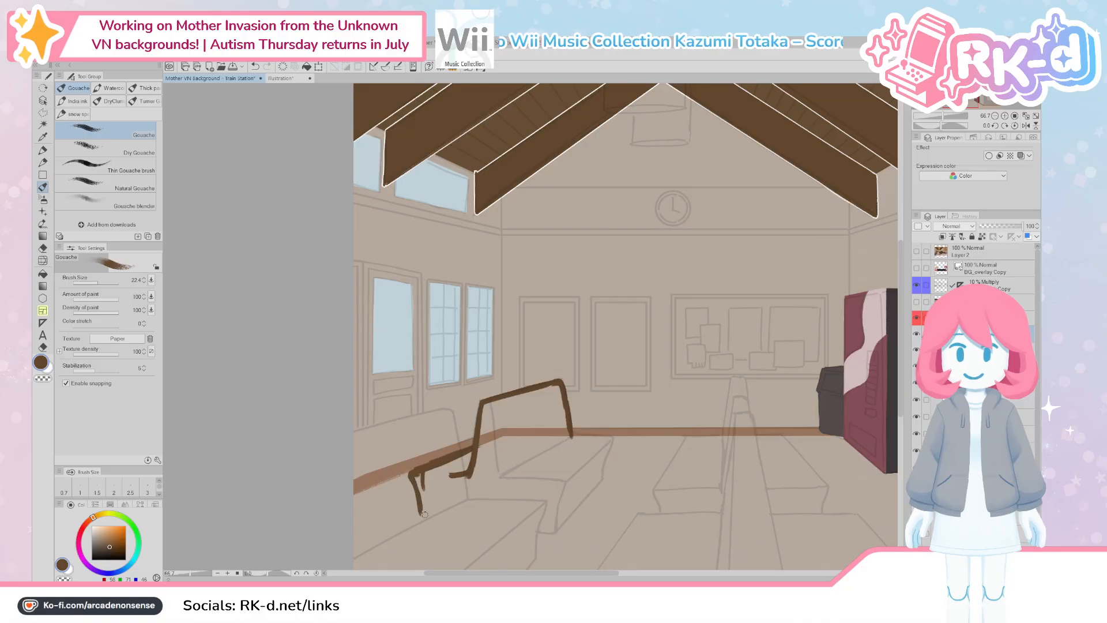
mouse_move(565, 484)
left_mouse_down()
mouse_move(554, 530)
mouse_move(603, 476)
left_mouse_up()
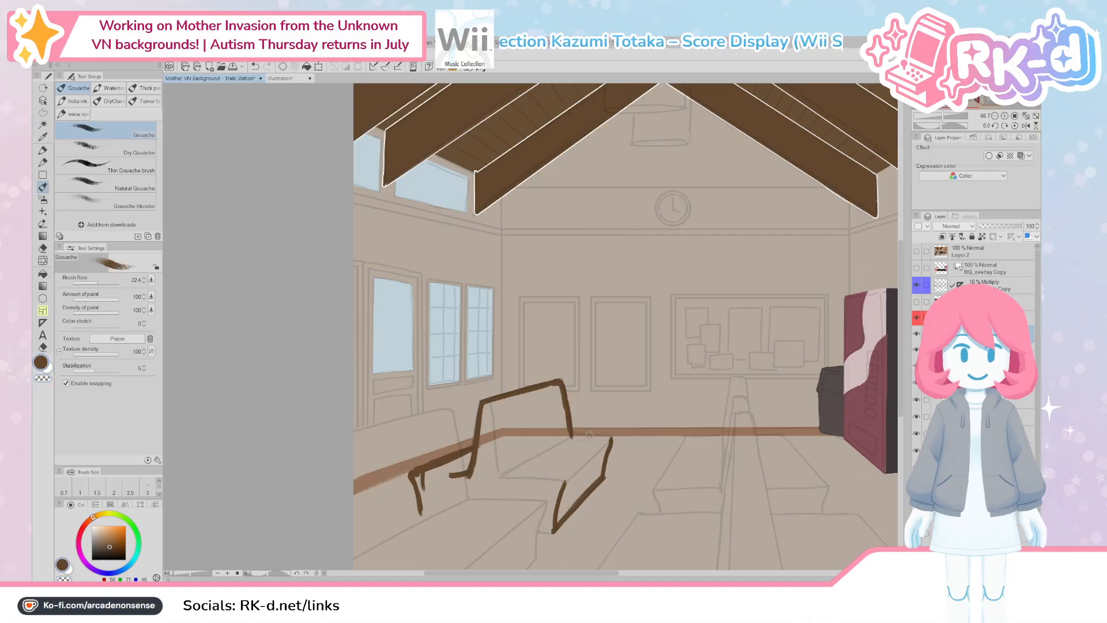
mouse_move(607, 438)
left_mouse_down()
mouse_move(596, 470)
mouse_move(561, 493)
mouse_move(517, 486)
left_mouse_up()
Step: Enlarge the Gouache brush and begin filling the far left bench's backrest and both seat ends with dark brown
key("bracketright")
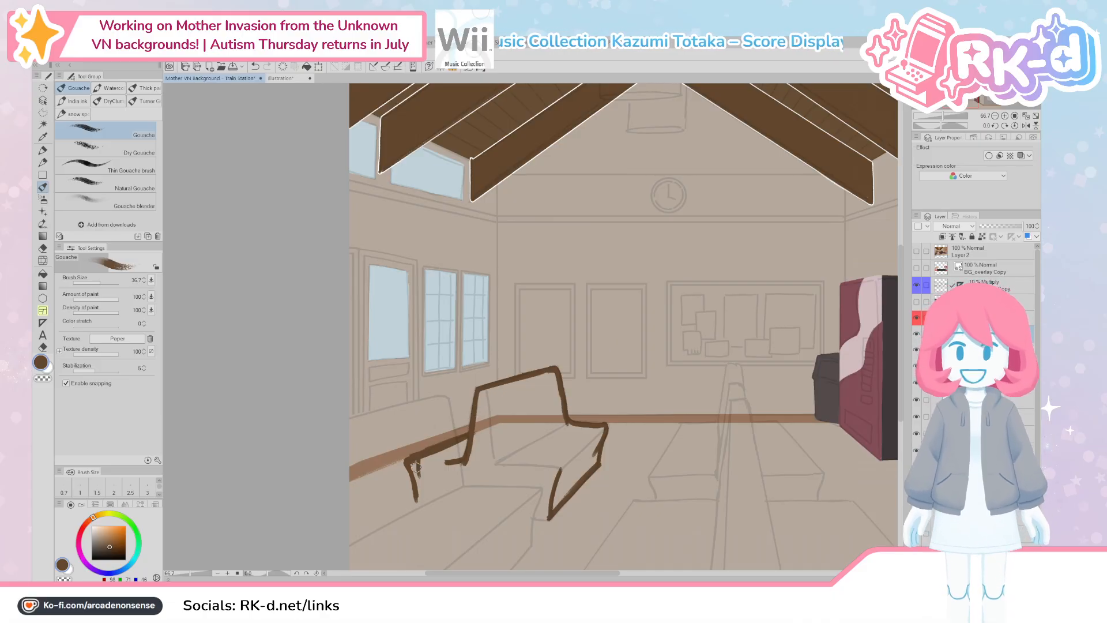
mouse_move(419, 488)
left_mouse_down()
mouse_move(493, 421)
mouse_move(481, 392)
mouse_move(482, 422)
mouse_move(487, 399)
mouse_move(489, 412)
mouse_move(483, 406)
mouse_move(529, 381)
mouse_move(494, 414)
mouse_move(504, 416)
mouse_move(491, 436)
mouse_move(518, 415)
mouse_move(499, 453)
mouse_move(516, 415)
mouse_move(522, 426)
mouse_move(533, 415)
mouse_move(531, 452)
left_mouse_up()
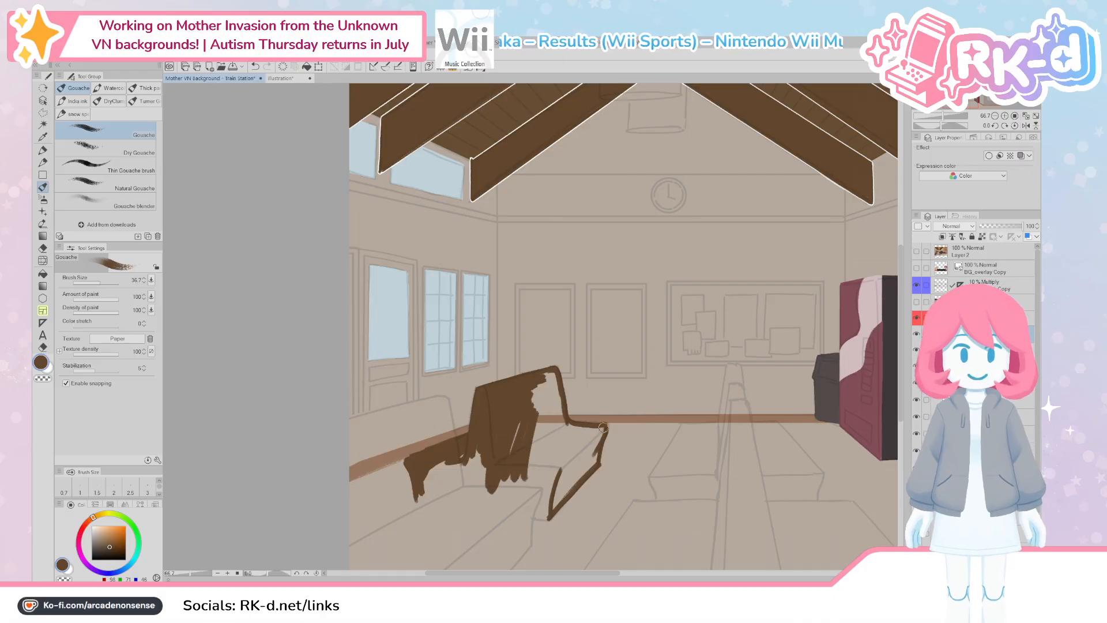
mouse_move(604, 427)
left_mouse_down()
mouse_move(553, 487)
mouse_move(603, 431)
mouse_move(584, 466)
left_mouse_up()
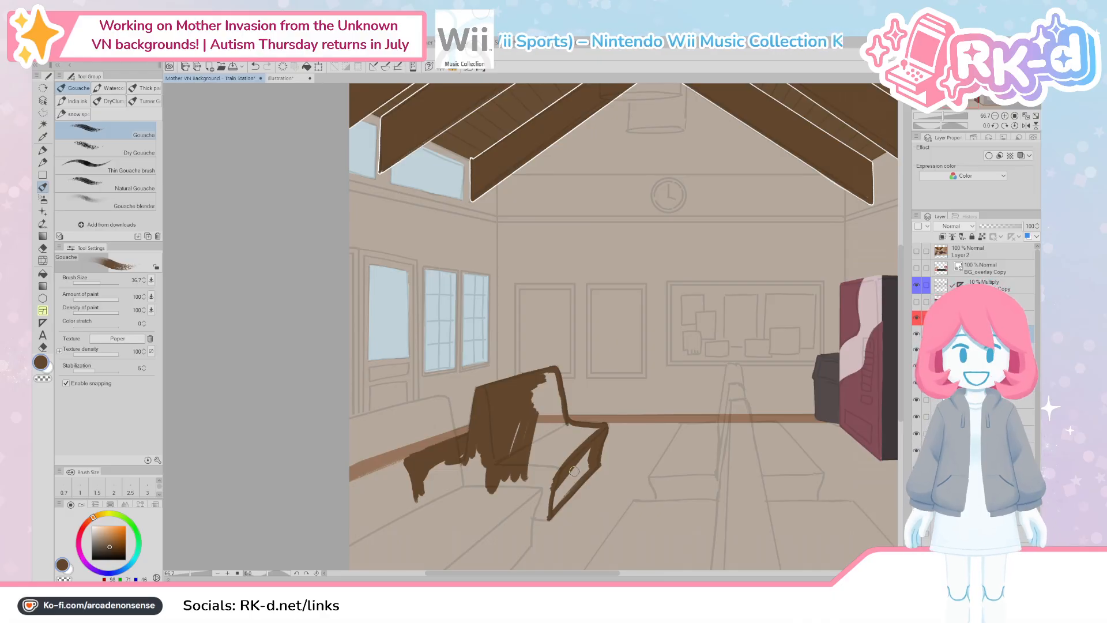
left_click_drag(419, 476, 418, 505)
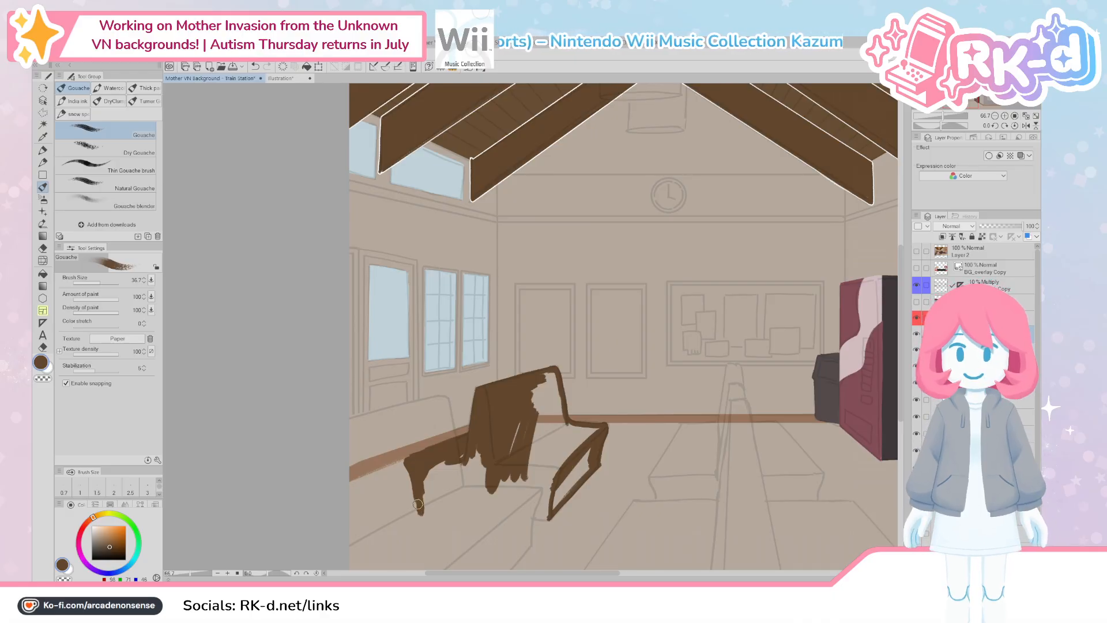
Step: Outline the far left bench's bottom edge and fill its backrest and right seat section with dark brown
left_click_drag(551, 517, 422, 510)
left_click_drag(549, 514, 420, 510)
mouse_move(568, 487)
left_mouse_down()
mouse_move(586, 462)
mouse_move(548, 502)
mouse_move(531, 479)
mouse_move(562, 445)
mouse_move(526, 456)
left_mouse_up()
mouse_move(533, 395)
left_mouse_down()
mouse_move(545, 418)
mouse_move(546, 374)
mouse_move(555, 400)
mouse_move(554, 377)
mouse_move(560, 450)
mouse_move(567, 427)
mouse_move(587, 430)
mouse_move(563, 441)
left_mouse_up()
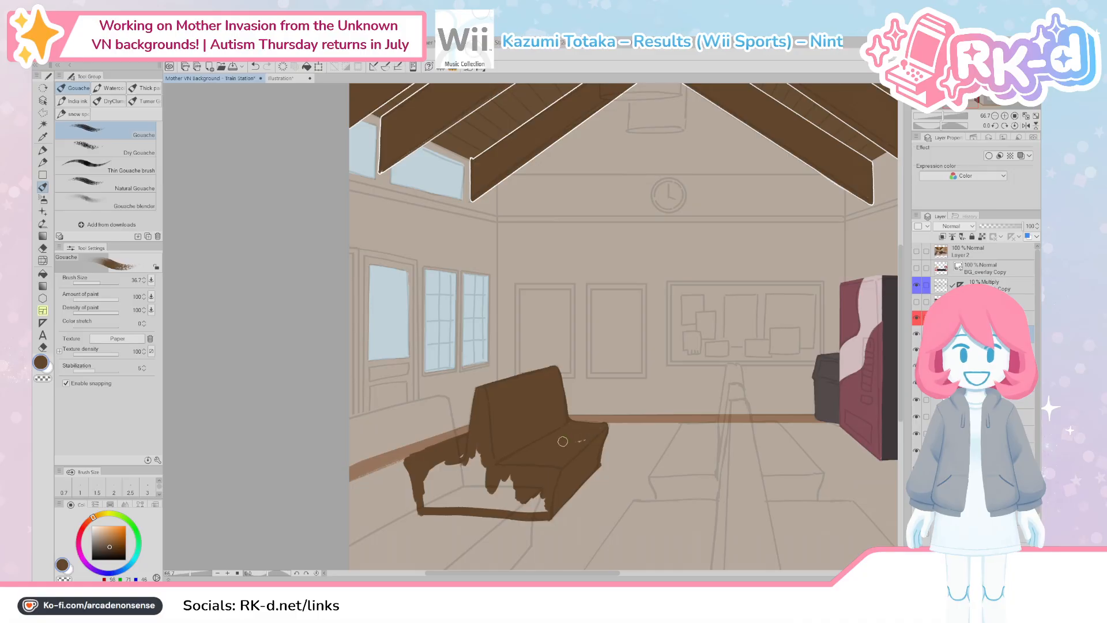
Step: Trim the far left bench's backrest edge with transparent colour and fill the rest of the seat and front with dark brown
scroll(548, 438, "up", 1)
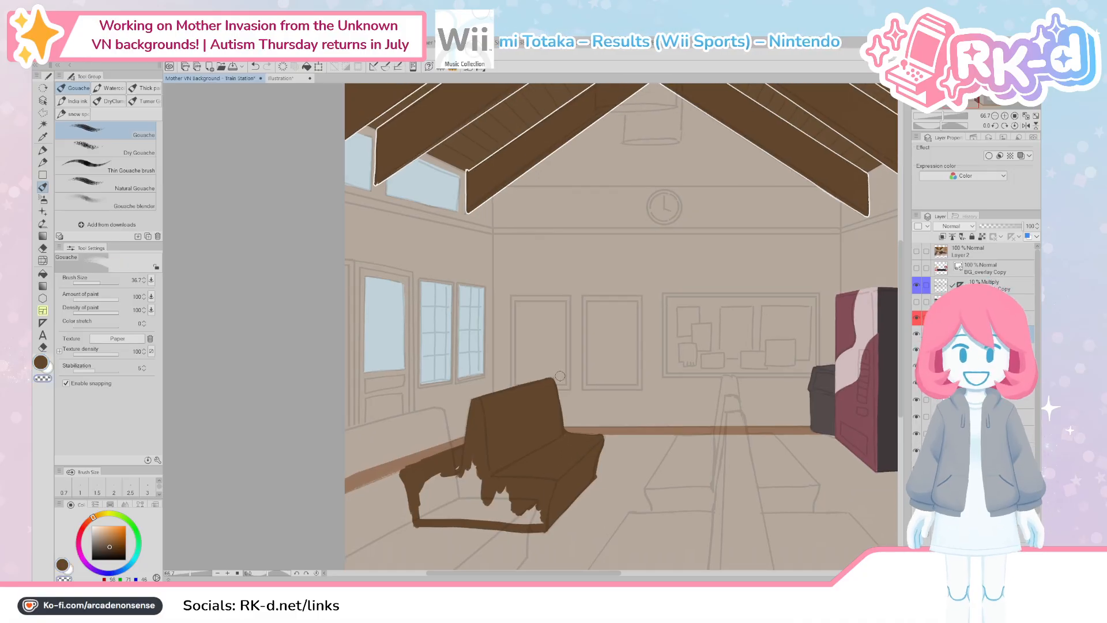
mouse_move(558, 376)
left_mouse_down()
mouse_move(559, 437)
mouse_move(569, 434)
left_mouse_up()
key("c")
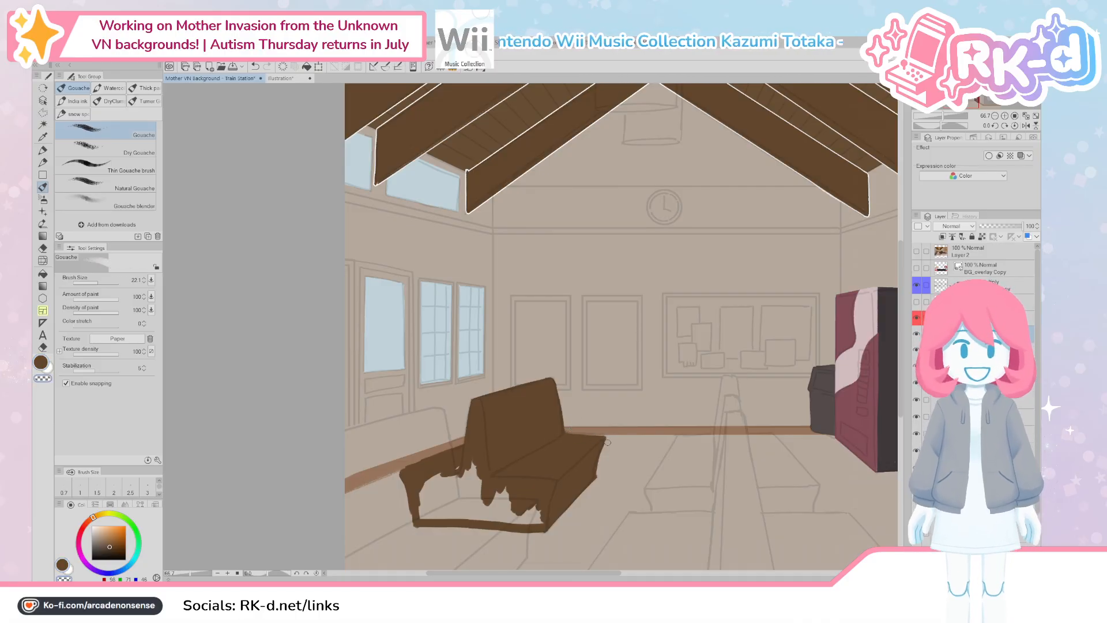
mouse_move(549, 492)
left_mouse_down()
mouse_move(535, 518)
mouse_move(503, 514)
mouse_move(516, 469)
mouse_move(477, 466)
mouse_move(424, 517)
mouse_move(466, 512)
mouse_move(473, 505)
mouse_move(454, 498)
mouse_move(474, 472)
mouse_move(515, 522)
left_mouse_up()
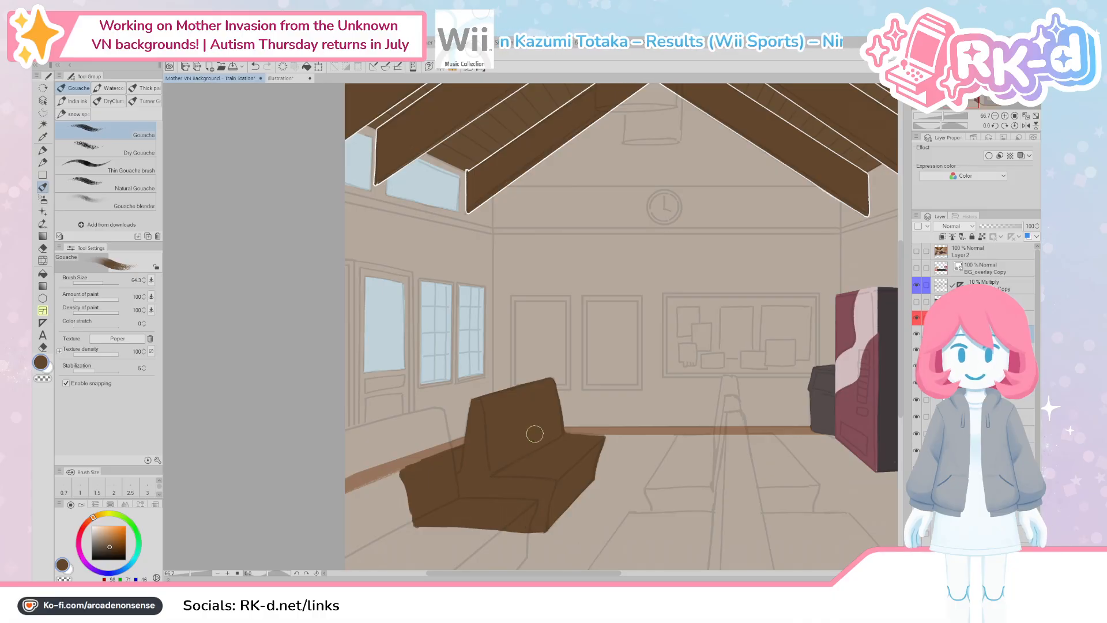
Step: Outline and fill the far middle bench's narrow backrest in dark brown with the Gouache brush at about 28
left_click_drag(716, 540, 661, 538)
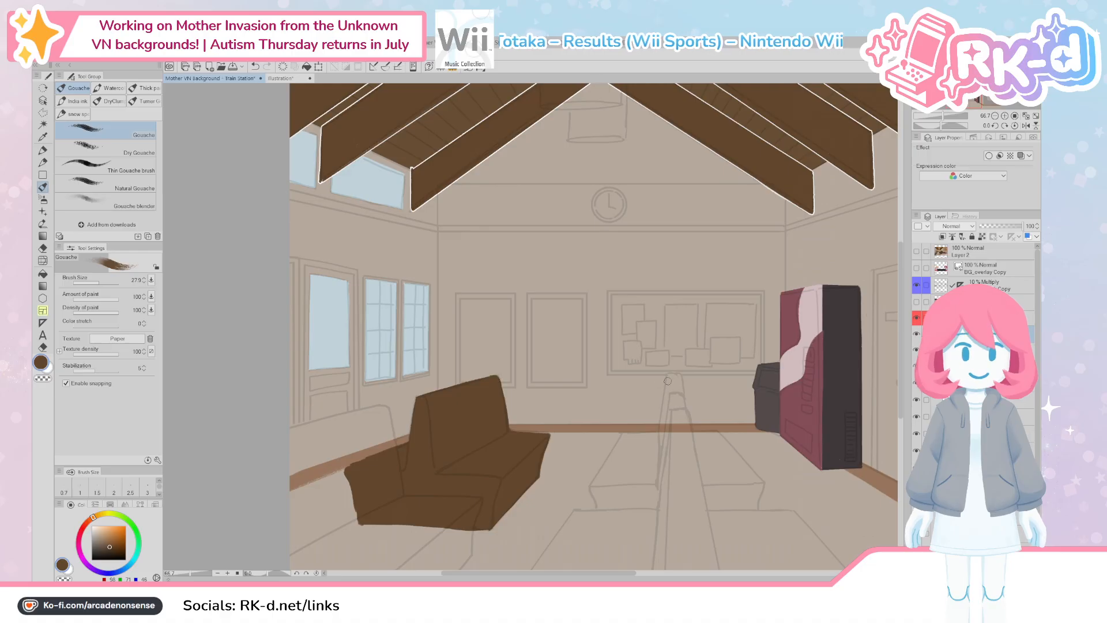
left_click_drag(675, 378, 662, 437)
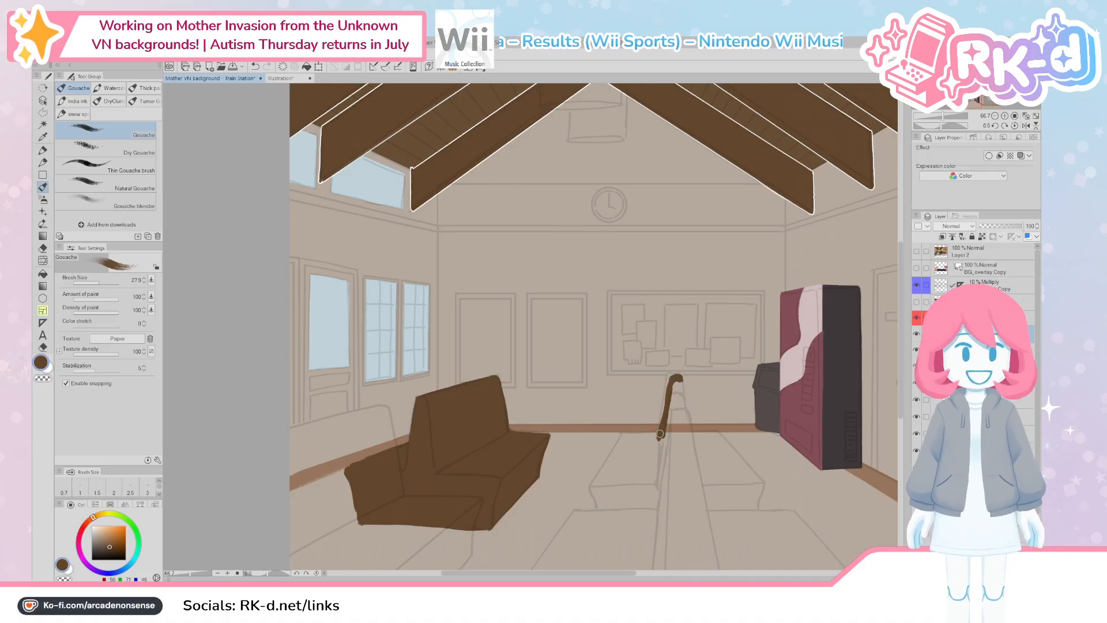
left_click_drag(676, 378, 683, 443)
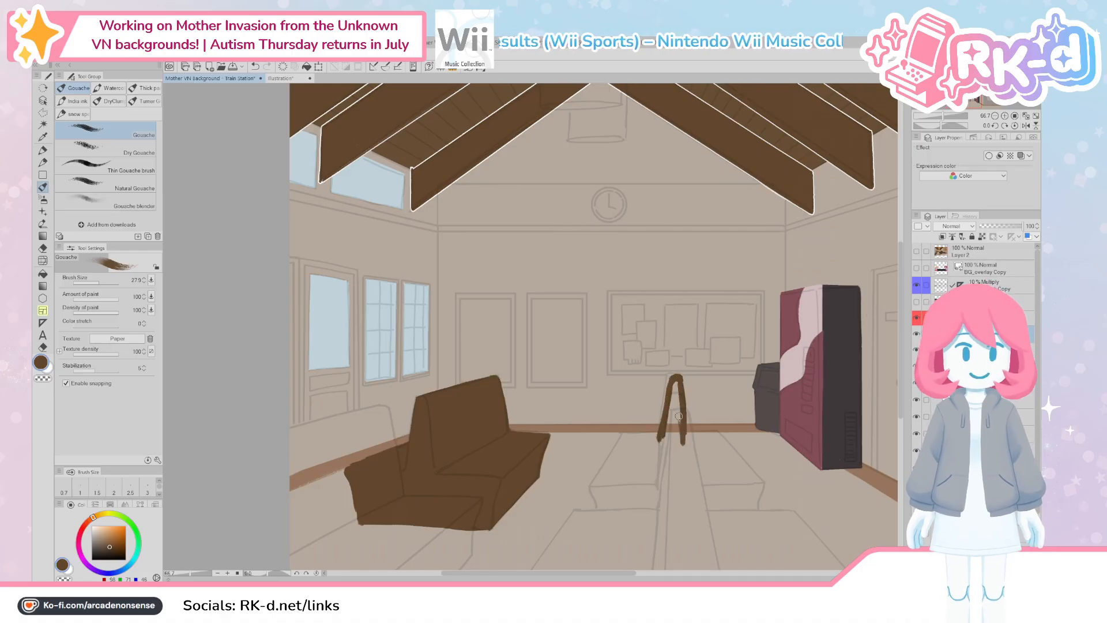
left_click_drag(677, 382, 668, 441)
mouse_move(675, 401)
left_mouse_down()
mouse_move(660, 455)
mouse_move(654, 414)
left_mouse_up()
left_click_drag(661, 464, 610, 470)
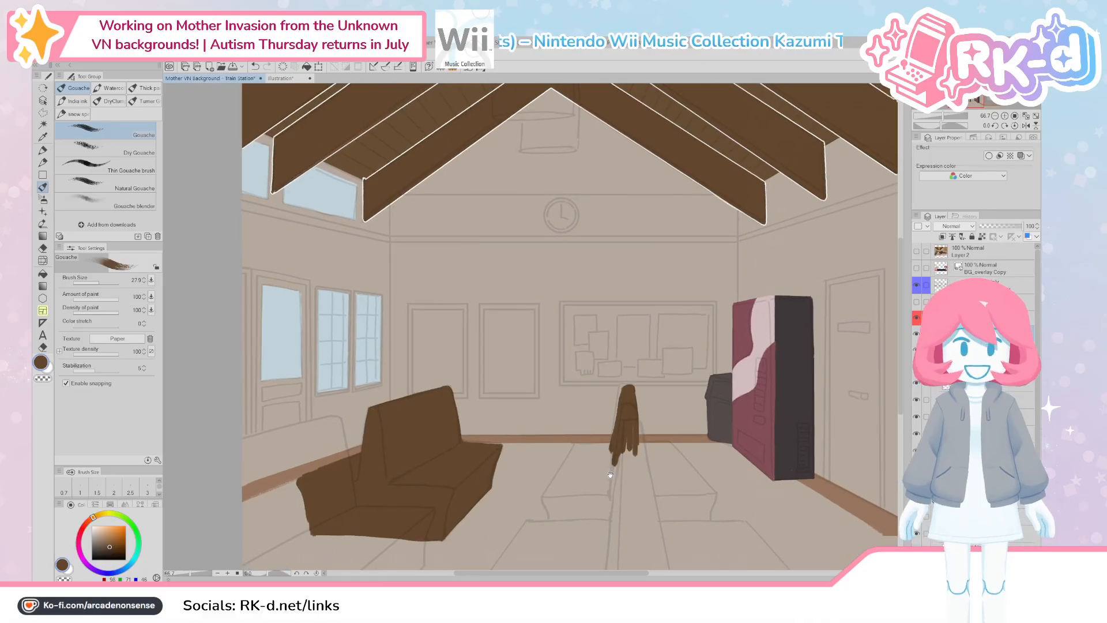
left_click_drag(616, 476, 607, 459)
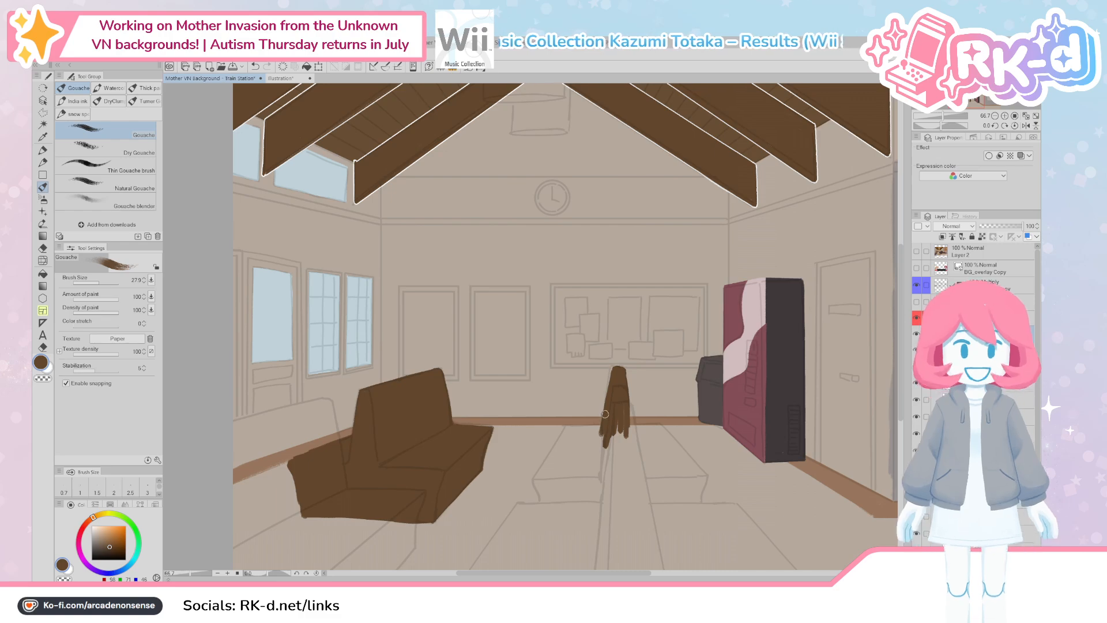
Step: Outline both seat sides and the bottom edge of the far middle bench in dark brown
mouse_move(605, 430)
left_mouse_down()
mouse_move(565, 430)
mouse_move(533, 481)
mouse_move(543, 518)
left_mouse_up()
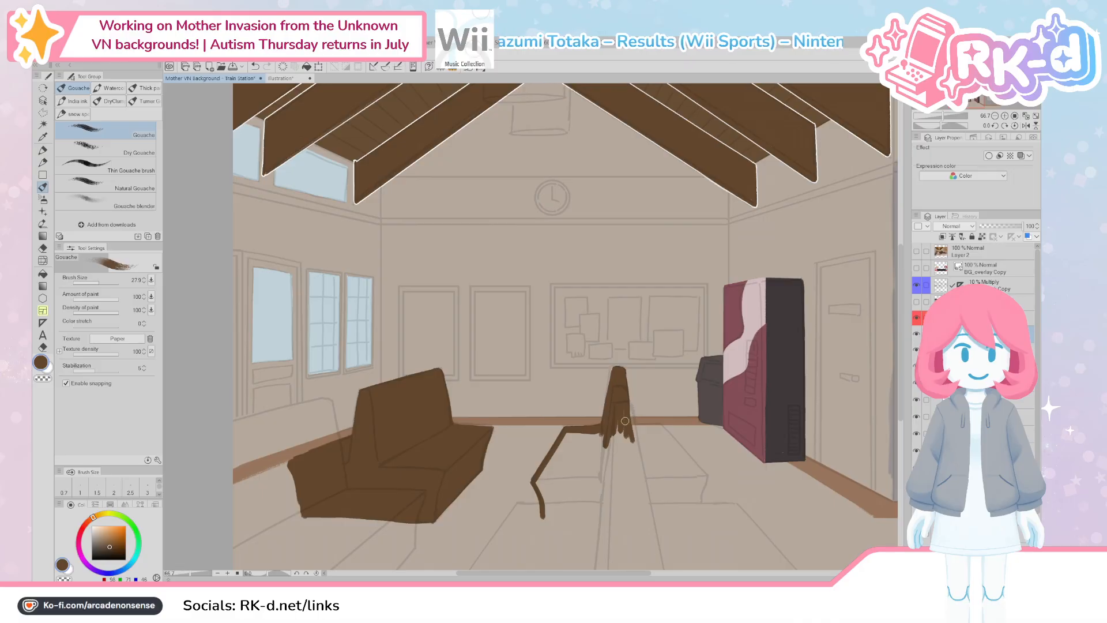
left_click_drag(636, 428, 700, 479)
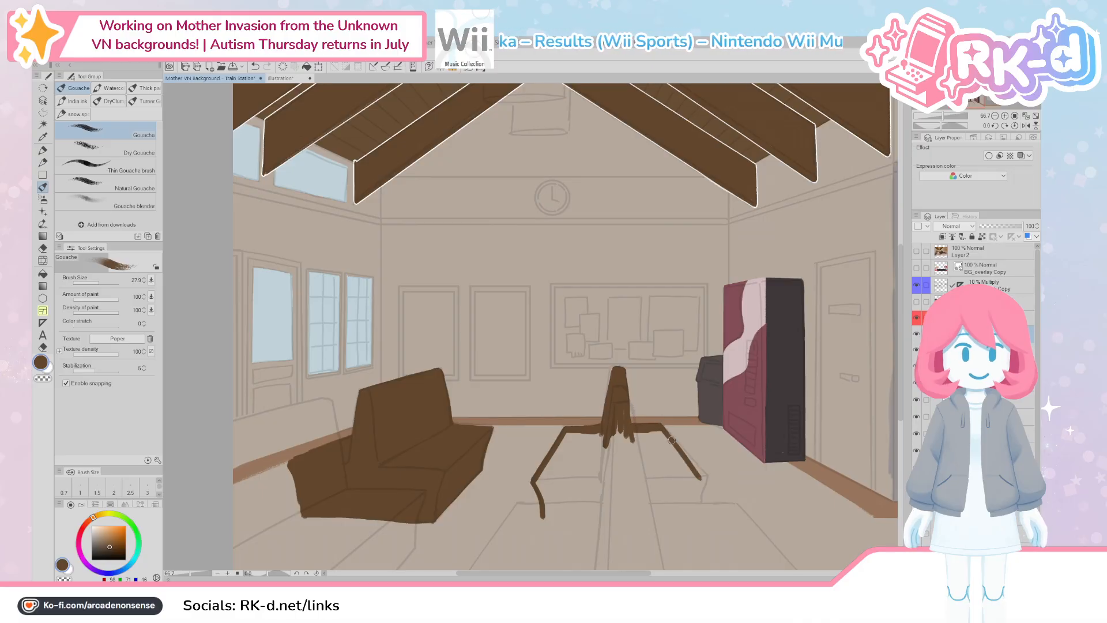
mouse_move(673, 439)
left_mouse_down()
mouse_move(705, 479)
mouse_move(647, 485)
left_mouse_up()
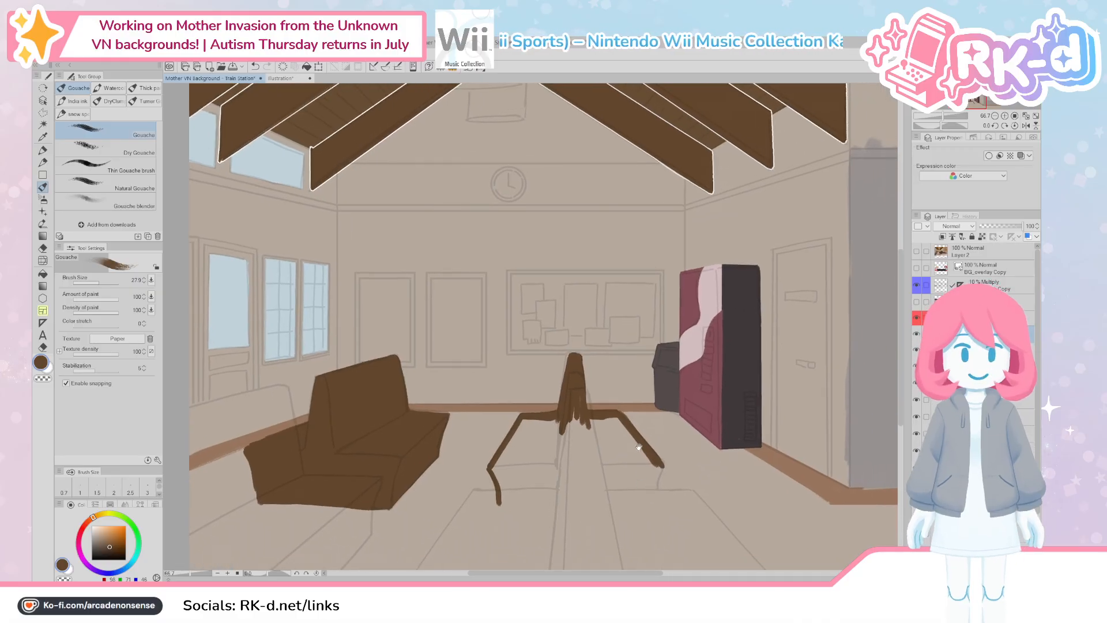
left_click_drag(639, 497, 621, 485)
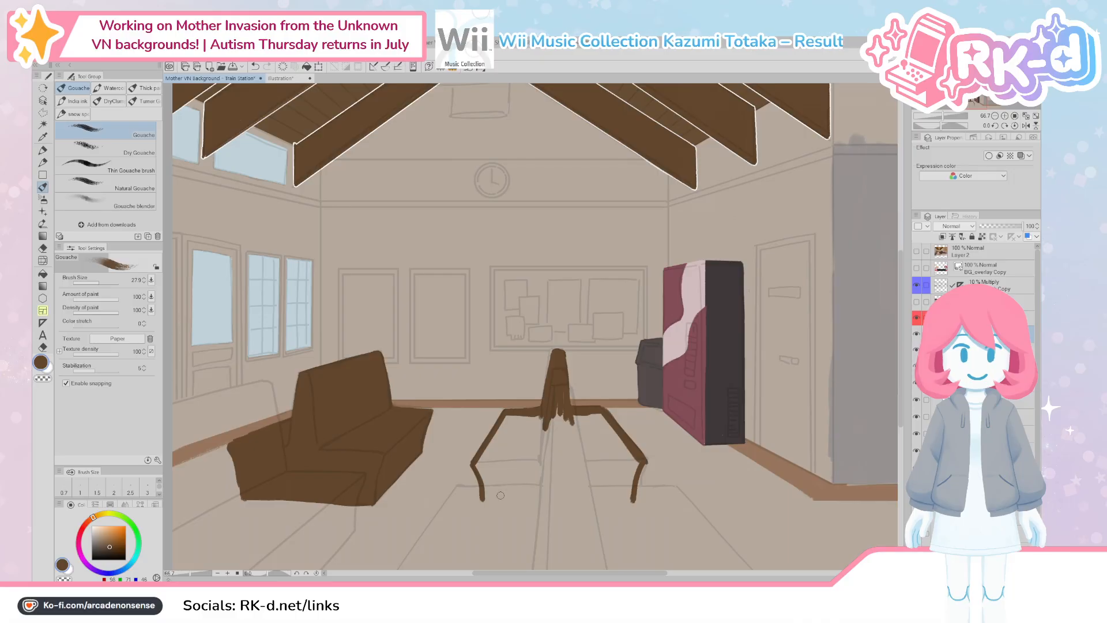
left_click_drag(484, 501, 634, 506)
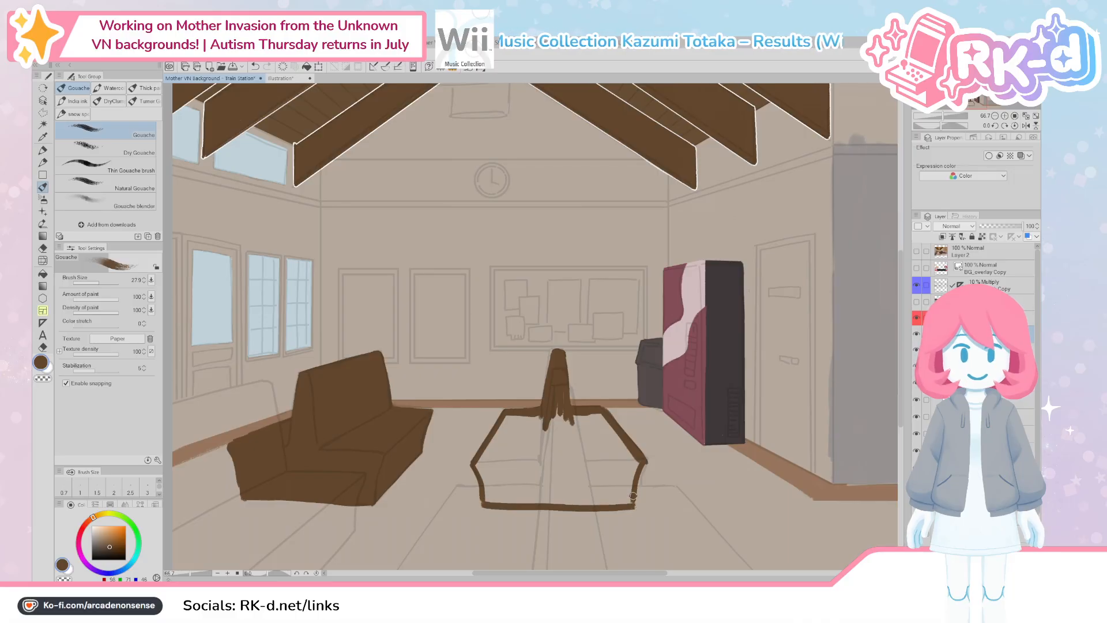
Step: Fill the far middle bench's seat and front with dark brown using a larger Gouache brush
mouse_move(489, 449)
left_mouse_down()
mouse_move(518, 417)
mouse_move(526, 428)
mouse_move(540, 417)
mouse_move(516, 418)
mouse_move(563, 407)
mouse_move(497, 481)
mouse_move(477, 462)
mouse_move(488, 505)
mouse_move(530, 489)
mouse_move(560, 424)
mouse_move(579, 418)
mouse_move(580, 430)
mouse_move(598, 418)
mouse_move(633, 459)
mouse_move(627, 452)
mouse_move(623, 488)
mouse_move(631, 466)
mouse_move(623, 497)
left_mouse_up()
mouse_move(634, 462)
left_mouse_down()
mouse_move(618, 478)
mouse_move(576, 468)
mouse_move(557, 483)
mouse_move(593, 457)
mouse_move(502, 497)
mouse_move(616, 499)
mouse_move(502, 492)
mouse_move(558, 475)
left_mouse_up()
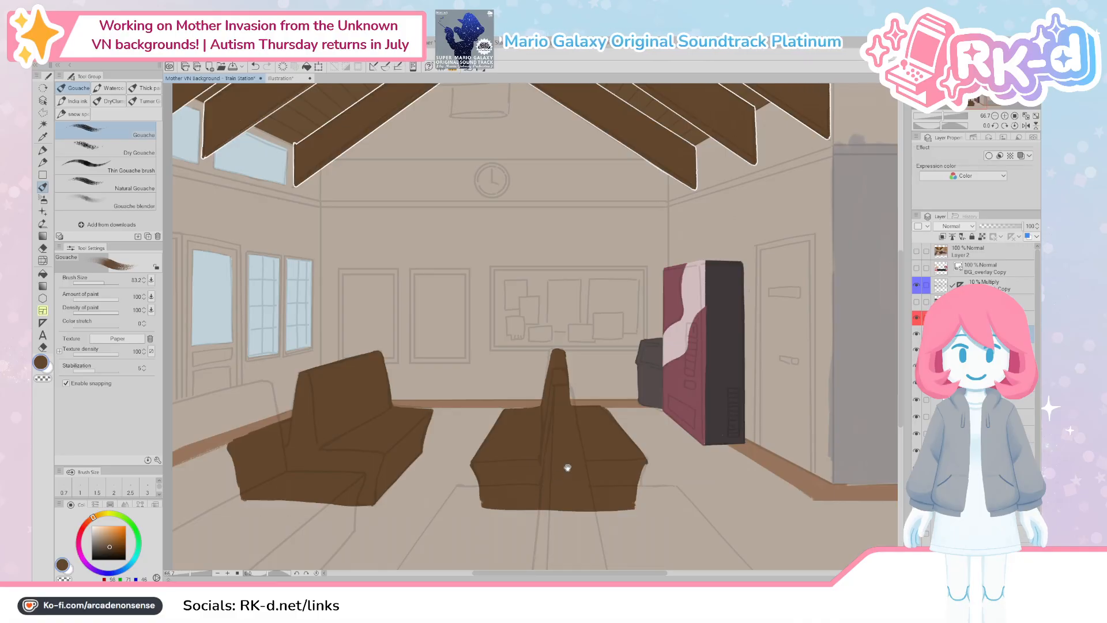
mouse_move(586, 510)
left_mouse_down()
mouse_move(581, 498)
mouse_move(567, 526)
mouse_move(572, 511)
left_mouse_up()
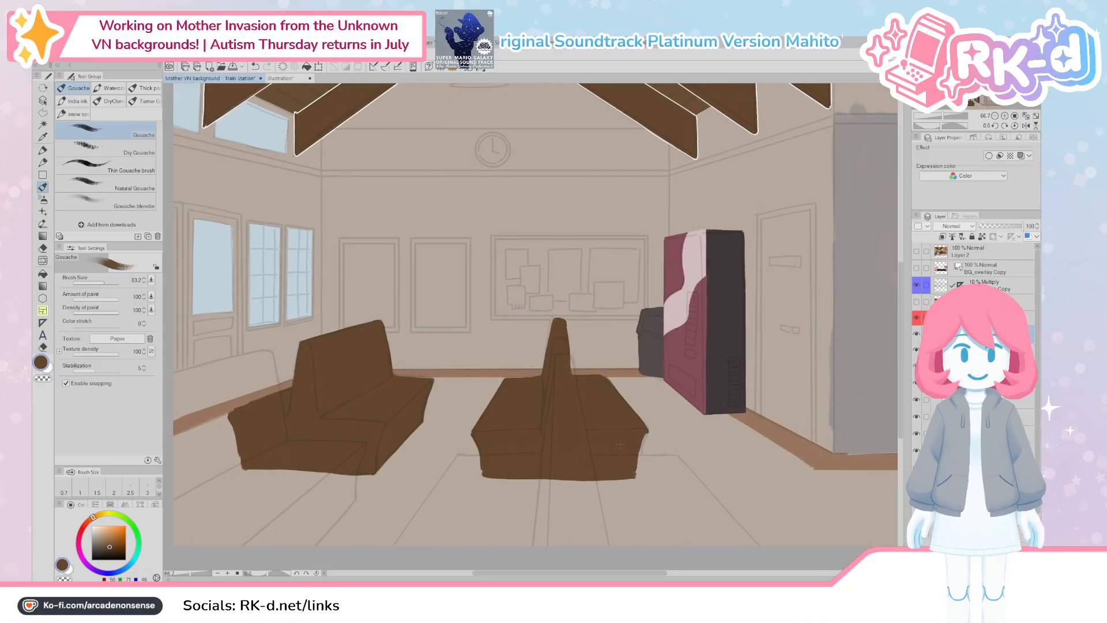
mouse_move(620, 443)
left_mouse_down()
mouse_move(619, 454)
mouse_move(625, 442)
left_mouse_up()
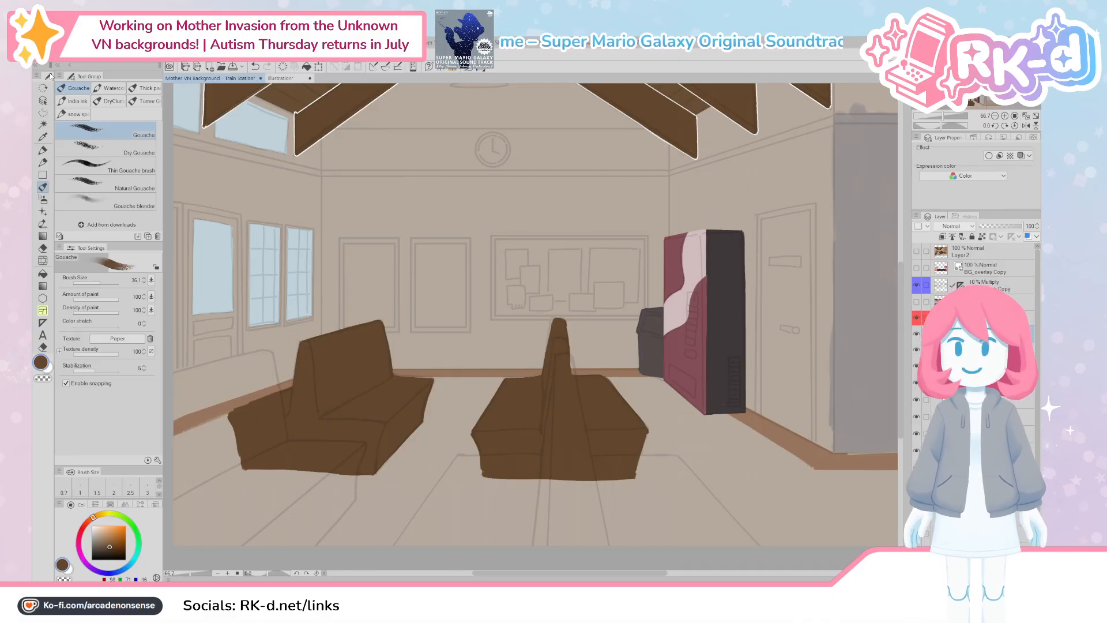
Step: Return to the train station canvas and give the near middle bench's layer a white border effect
left_click(181, 78)
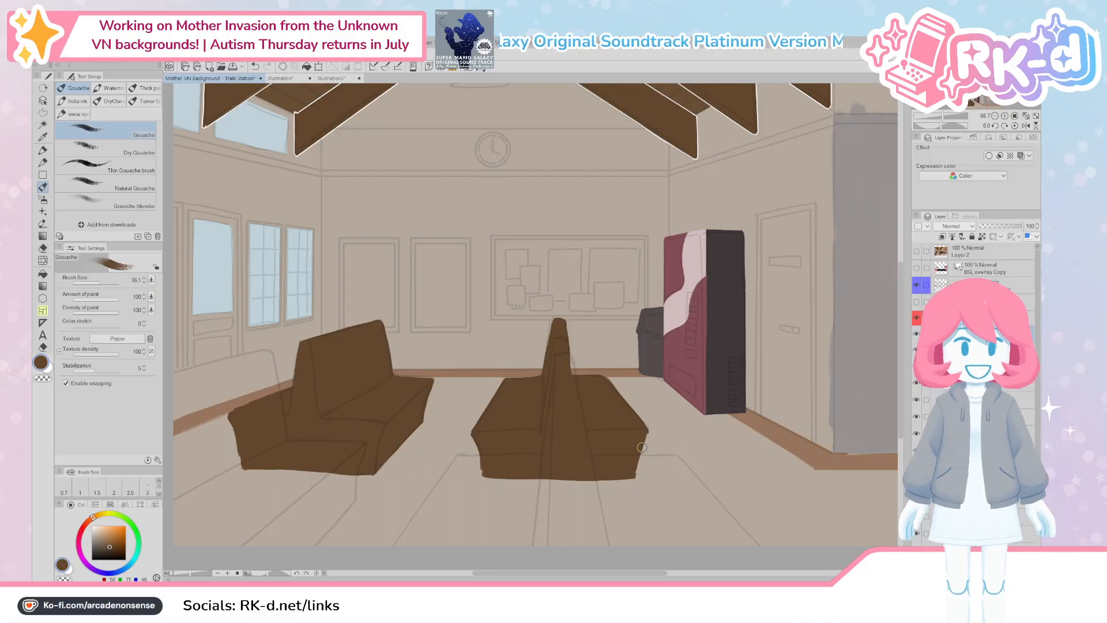
scroll(566, 398, "up", 1)
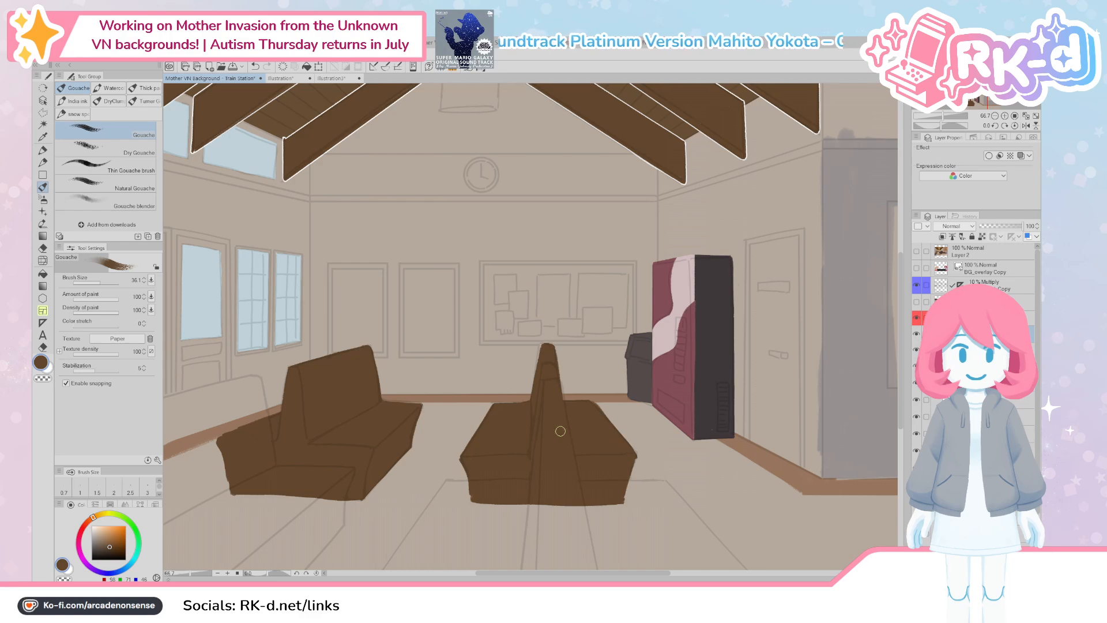
left_click_drag(574, 515, 580, 469)
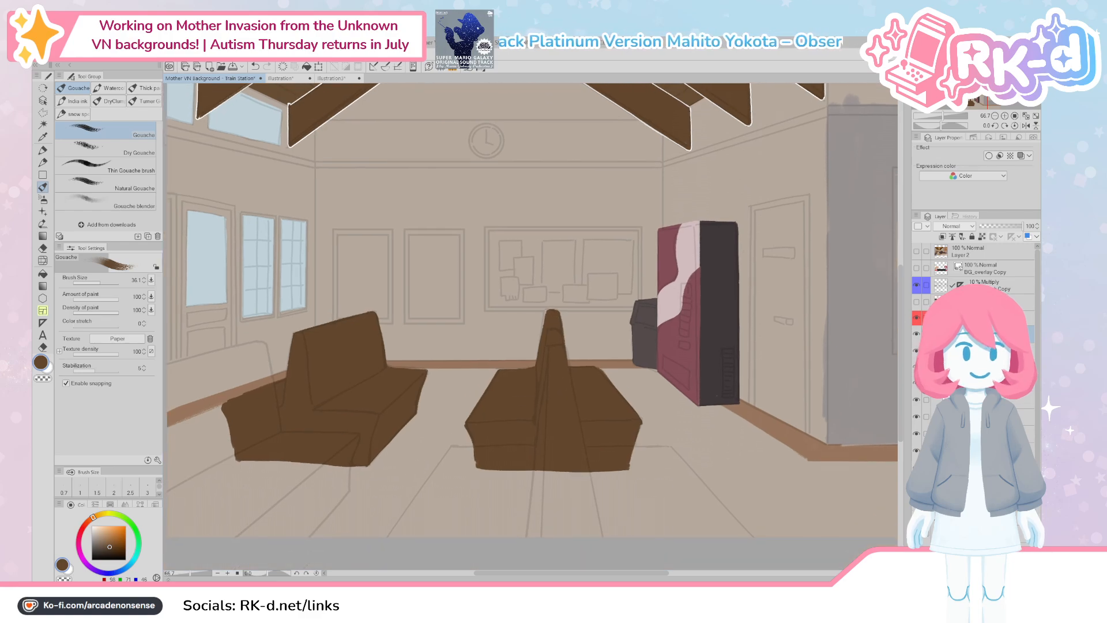
mouse_move(551, 383)
left_mouse_down()
mouse_move(551, 397)
mouse_move(557, 374)
left_mouse_up()
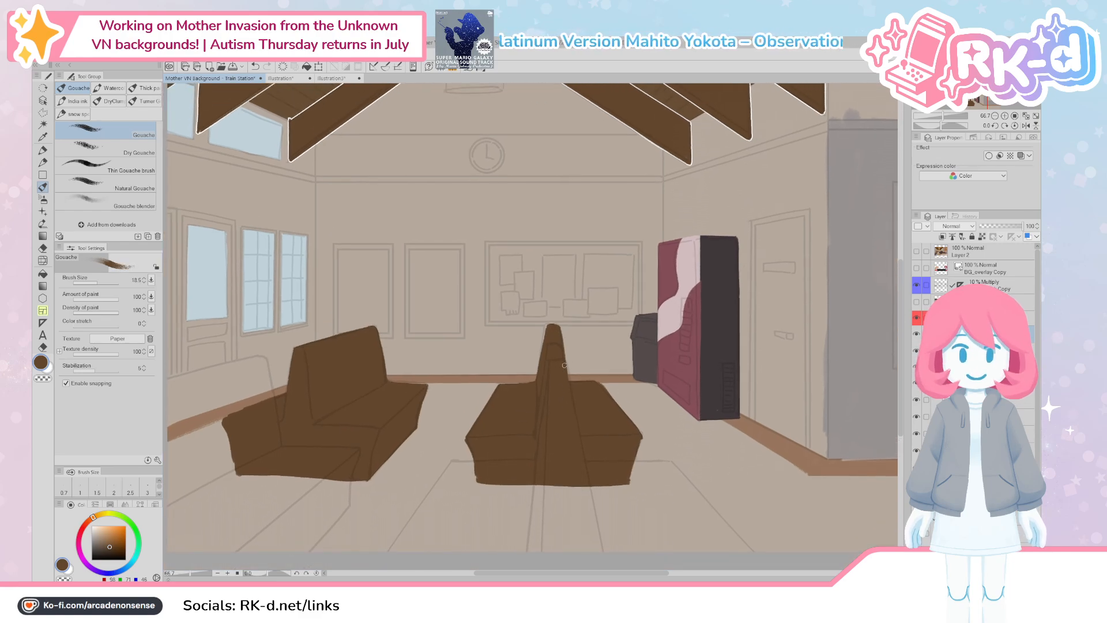
left_click(989, 156)
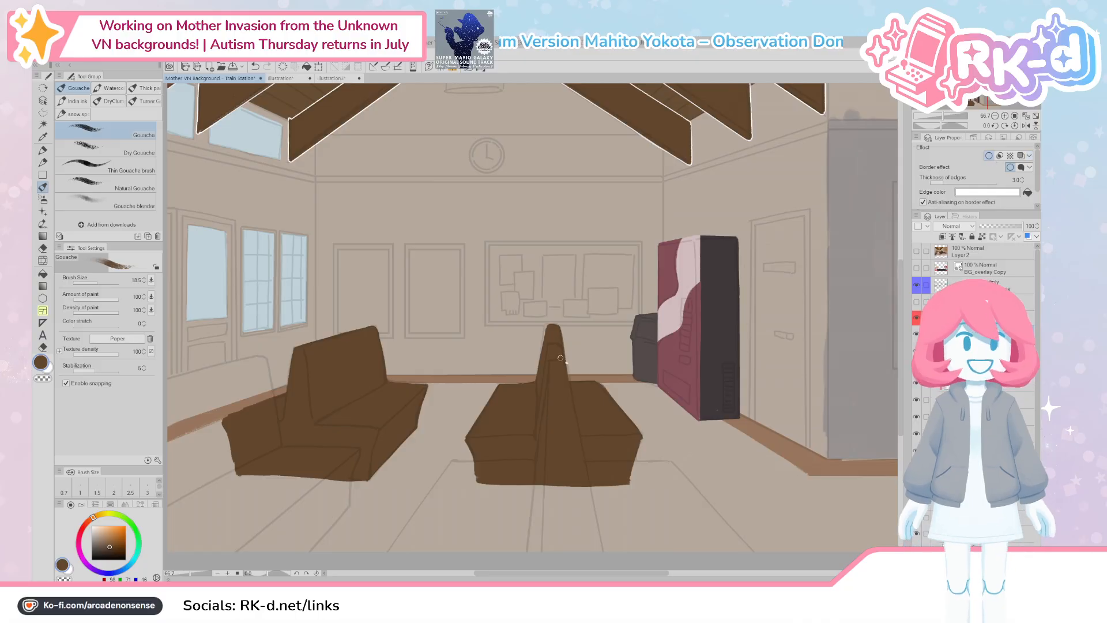
Step: Outline both sides of the near middle bench's backrest in dark brown and fill it with a larger Gouache brush
left_click_drag(557, 367, 539, 459)
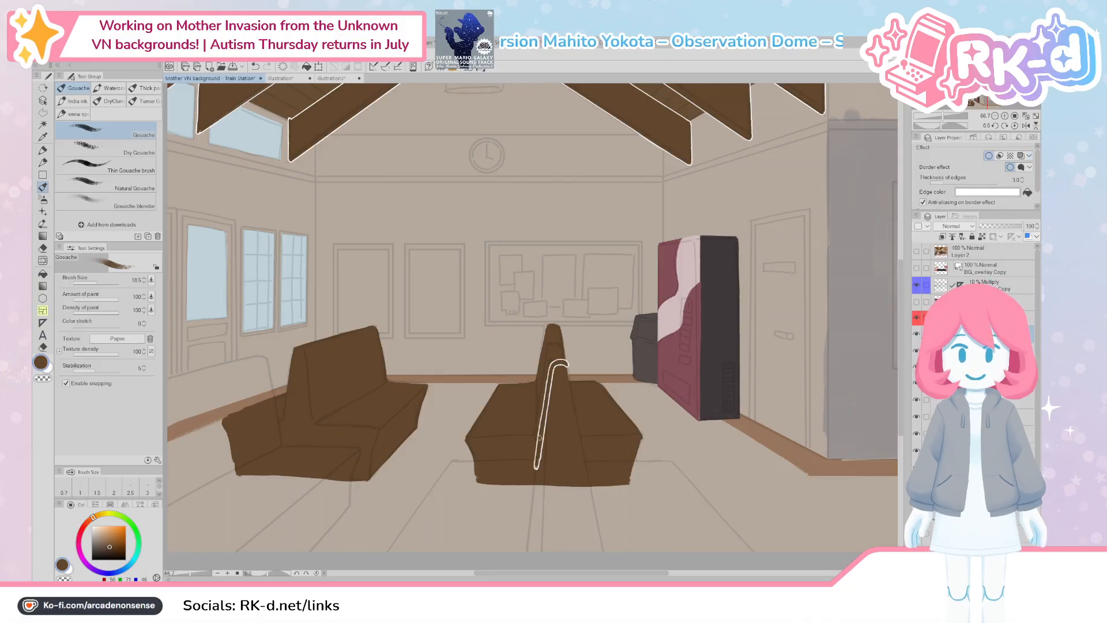
left_click_drag(567, 367, 582, 464)
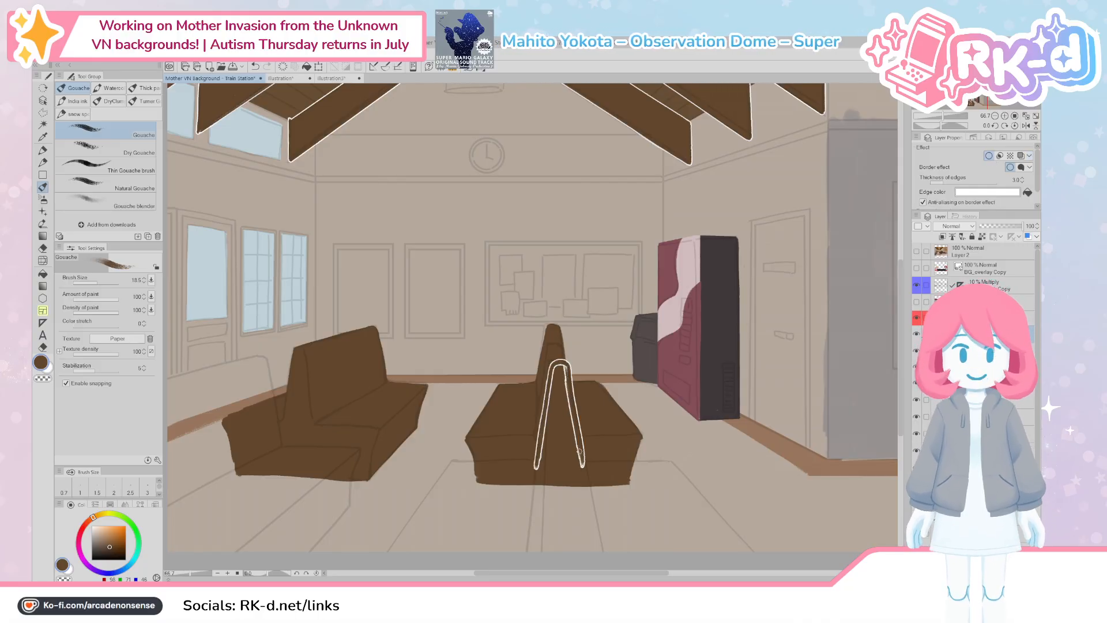
left_click_drag(557, 385, 562, 385)
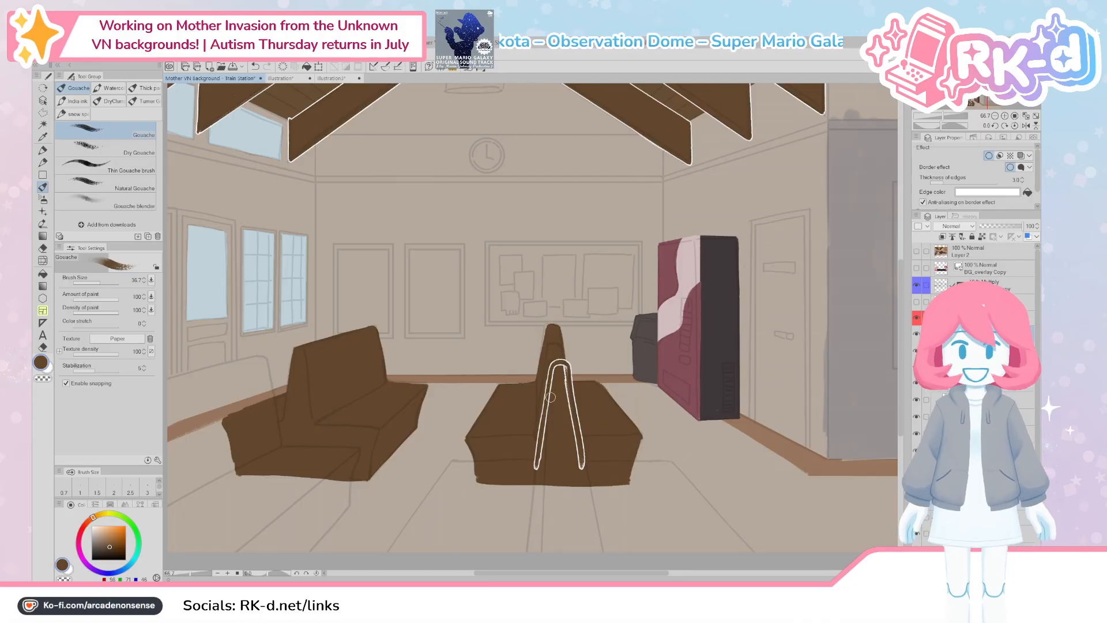
left_click_drag(560, 409, 558, 421)
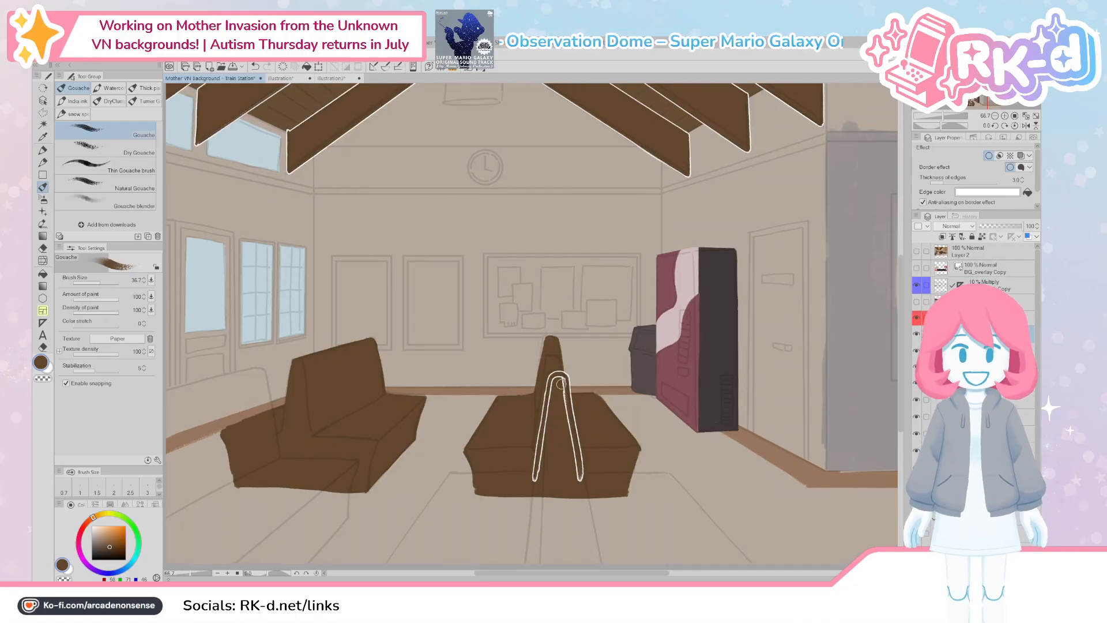
left_click_drag(558, 376, 542, 482)
Step: Outline the near middle bench's left seat edge in dark brown, trimming and repainting the slanted side to straighten it
mouse_move(568, 432)
left_mouse_down()
mouse_move(577, 495)
mouse_move(558, 423)
mouse_move(561, 437)
mouse_move(526, 414)
mouse_move(476, 411)
mouse_move(413, 506)
left_mouse_up()
left_click_drag(476, 417, 409, 507)
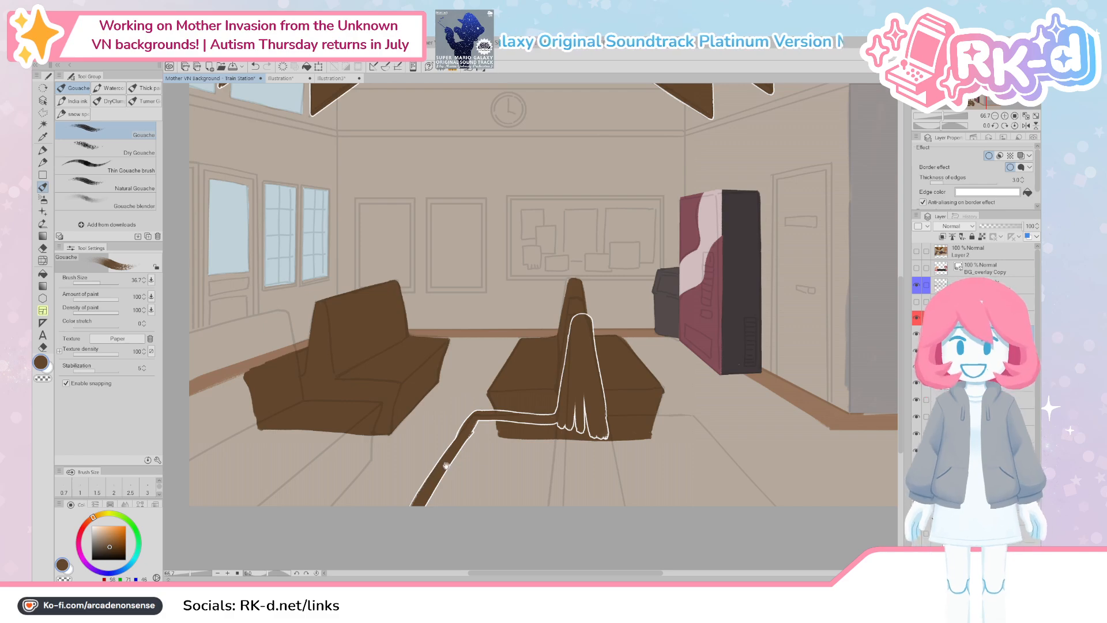
left_click_drag(450, 464, 450, 480)
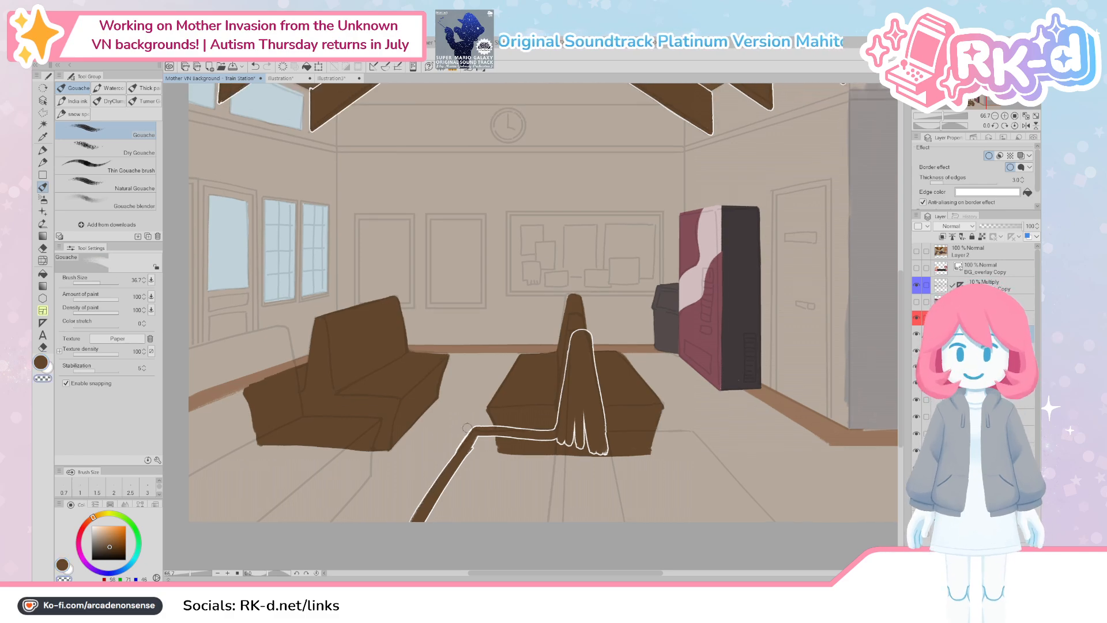
mouse_move(467, 428)
left_mouse_down()
mouse_move(426, 473)
mouse_move(444, 465)
mouse_move(394, 541)
left_mouse_up()
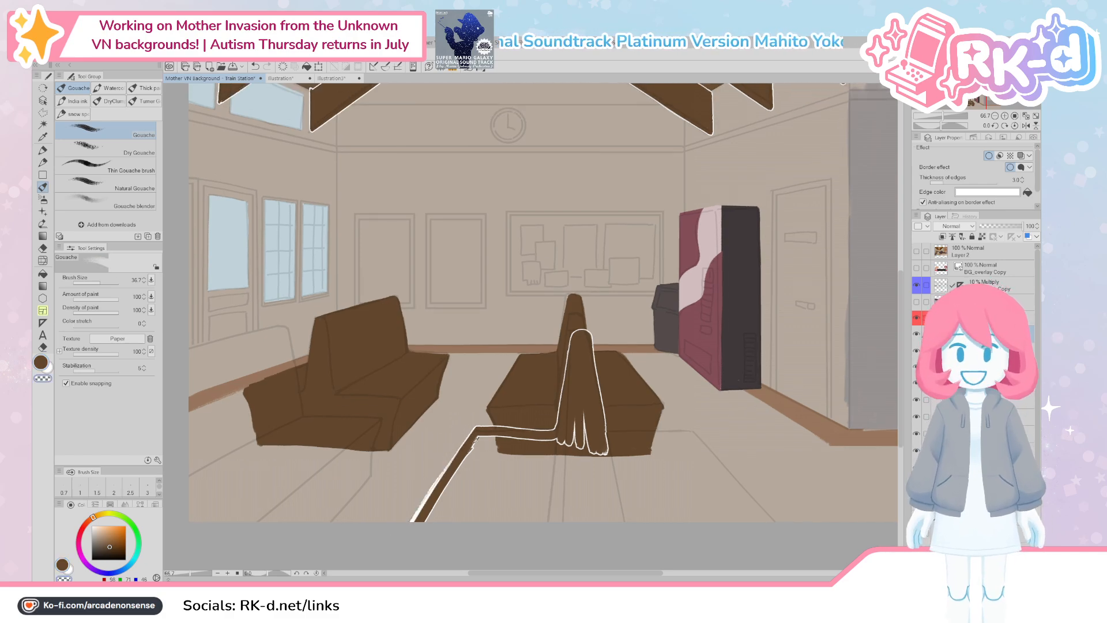
key("c")
left_click_drag(478, 432, 415, 518)
left_click_drag(457, 456, 412, 519)
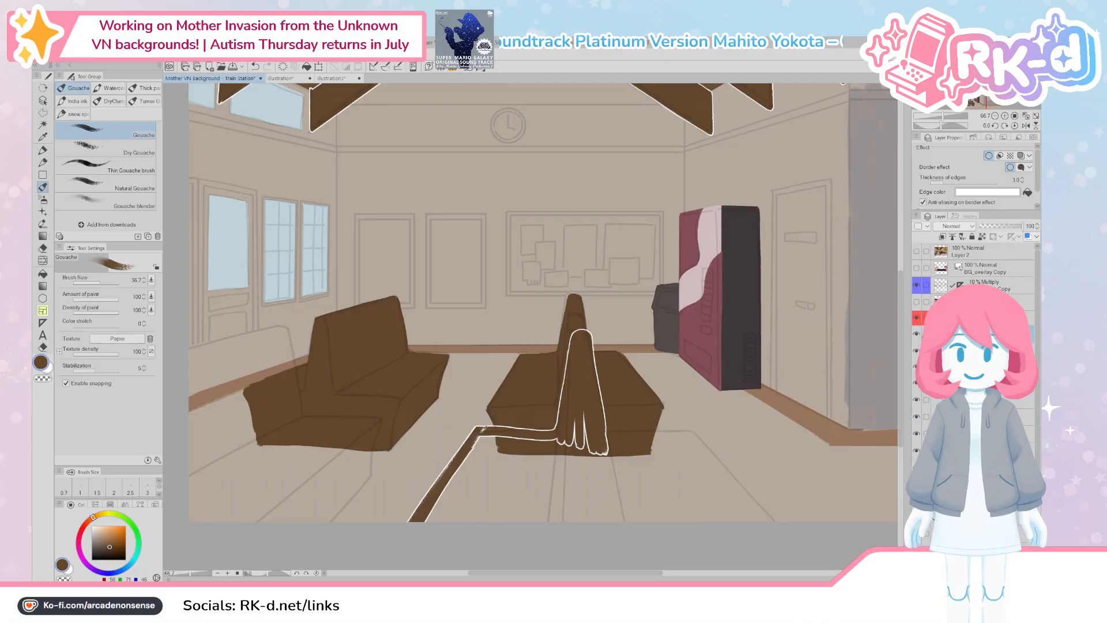
Step: Fill the near middle bench's left seat and lower backrest with dark brown, enlarging the Gouache brush to about 111
left_click_drag(486, 433, 438, 502)
mouse_move(551, 443)
left_mouse_down()
mouse_move(484, 444)
mouse_move(432, 513)
left_mouse_up()
mouse_move(479, 456)
left_mouse_down()
mouse_move(425, 520)
mouse_move(439, 522)
left_mouse_up()
mouse_move(510, 468)
left_mouse_down()
mouse_move(483, 523)
mouse_move(504, 464)
mouse_move(542, 469)
mouse_move(495, 494)
left_mouse_up()
key("bracketright")
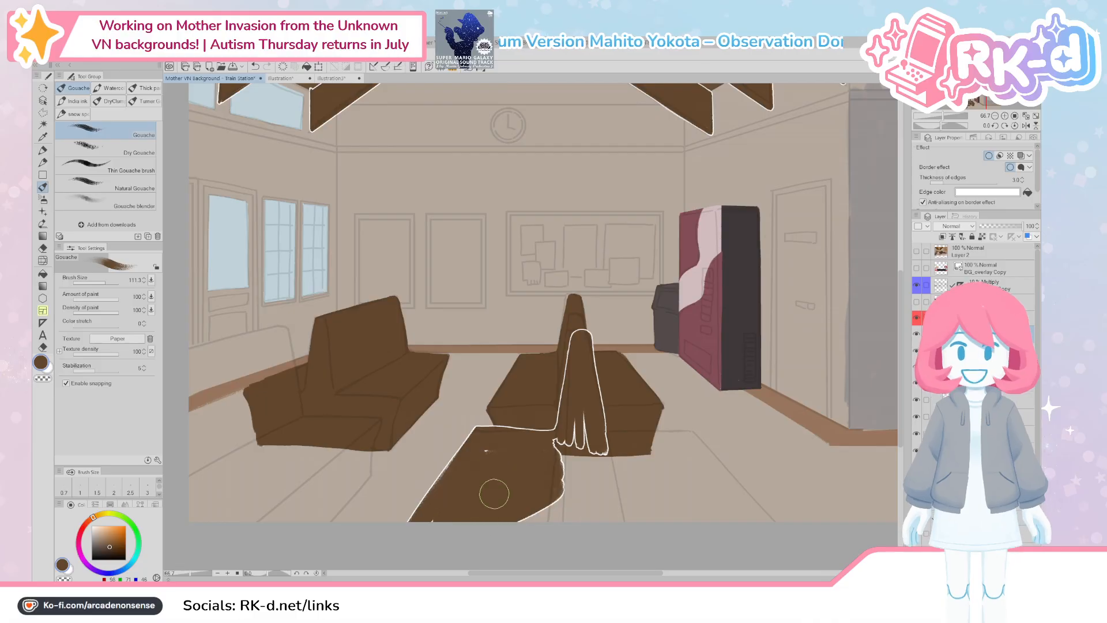
mouse_move(562, 461)
left_mouse_down()
mouse_move(569, 452)
mouse_move(556, 448)
mouse_move(582, 433)
mouse_move(559, 496)
mouse_move(507, 525)
mouse_move(593, 507)
mouse_move(575, 520)
mouse_move(585, 494)
mouse_move(613, 516)
mouse_move(663, 479)
left_mouse_up()
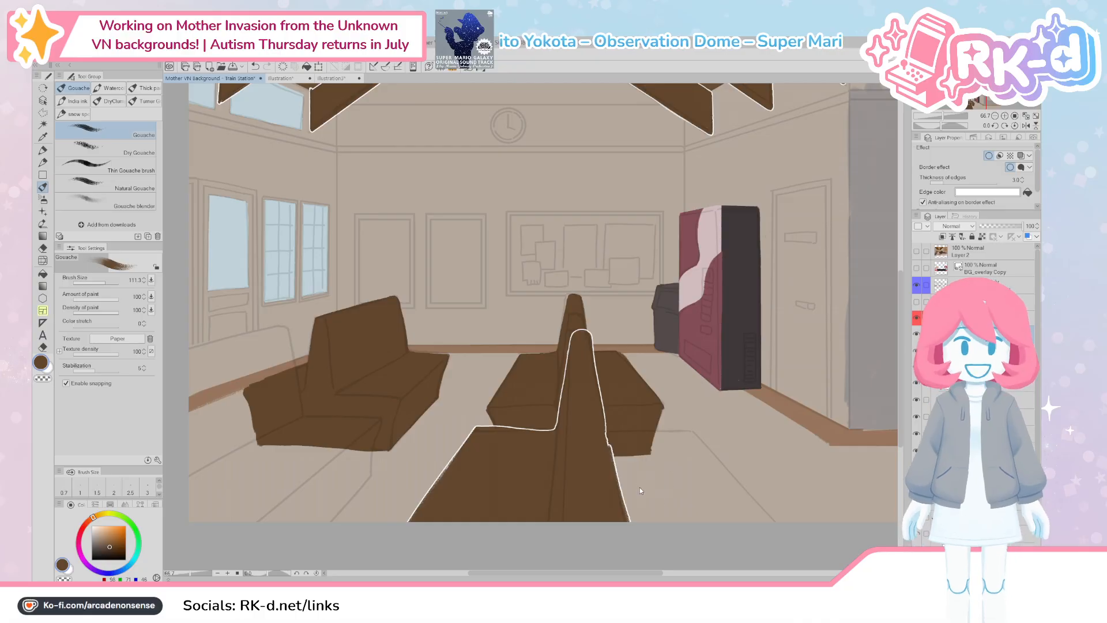
Step: Outline the top edge and slanted outer side of the near middle bench's right seat in dark brown, shrinking the Gouache brush
key("bracketleft")
key("bracketleft")
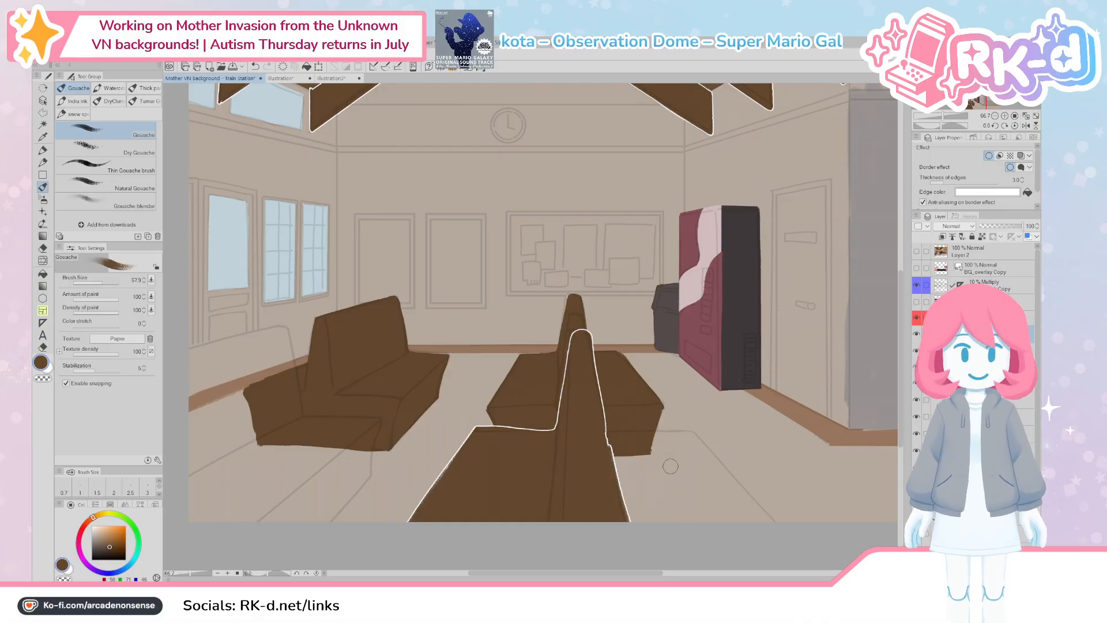
mouse_move(593, 435)
left_mouse_down()
mouse_move(677, 439)
mouse_move(592, 457)
mouse_move(606, 484)
mouse_move(633, 486)
left_mouse_up()
left_click_drag(702, 501, 675, 499)
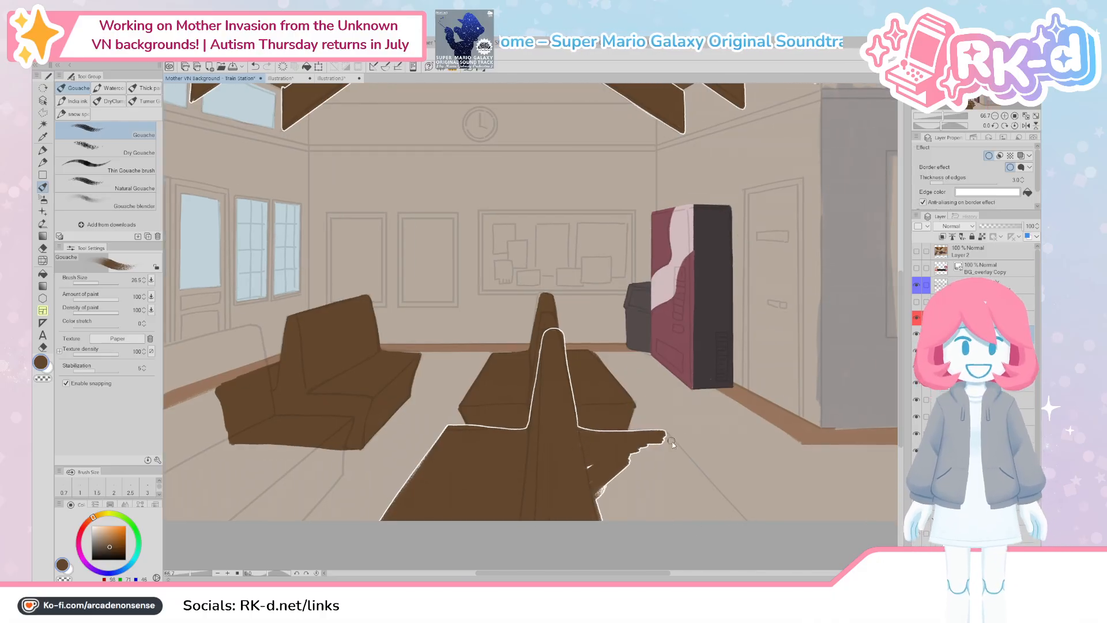
left_click_drag(671, 440, 720, 496, "ctrl+alt")
left_click_drag(664, 434, 728, 509)
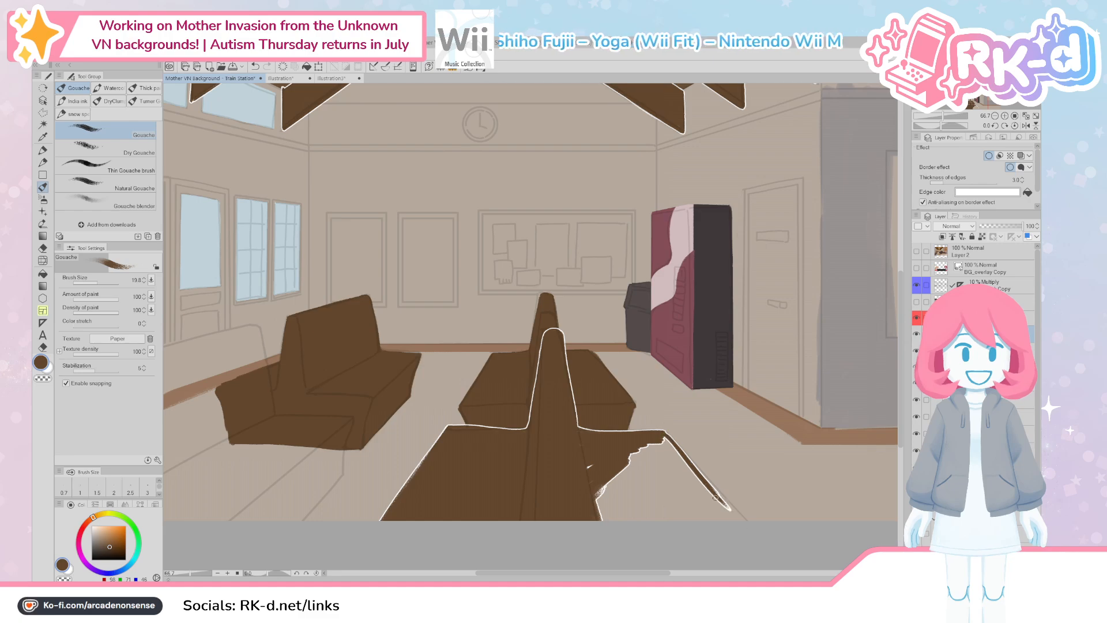
left_click_drag(664, 436, 730, 509)
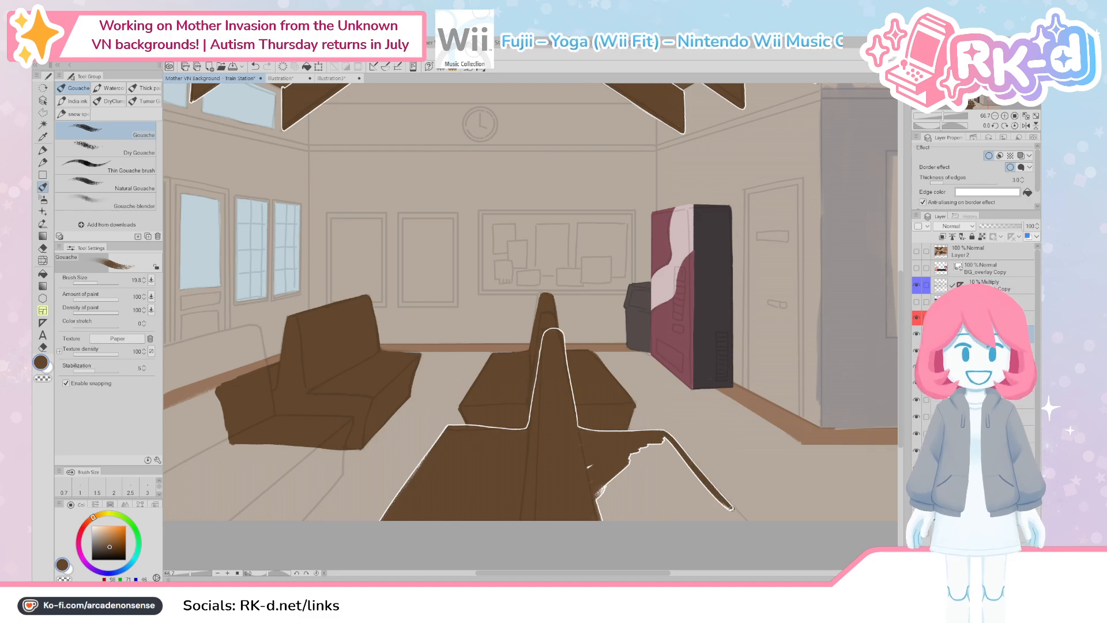
left_click_drag(668, 438, 743, 520)
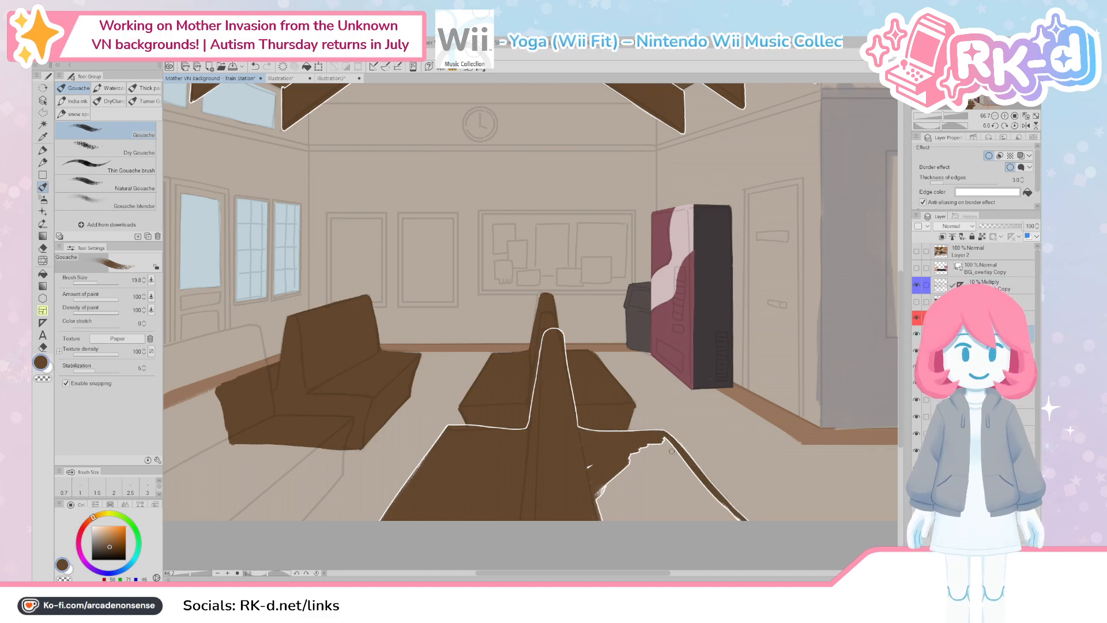
Step: Fill the near middle bench's right seat down to the canvas edge with dark brown, using a larger Gouache brush
left_click_drag(602, 464, 607, 464, "ctrl+alt")
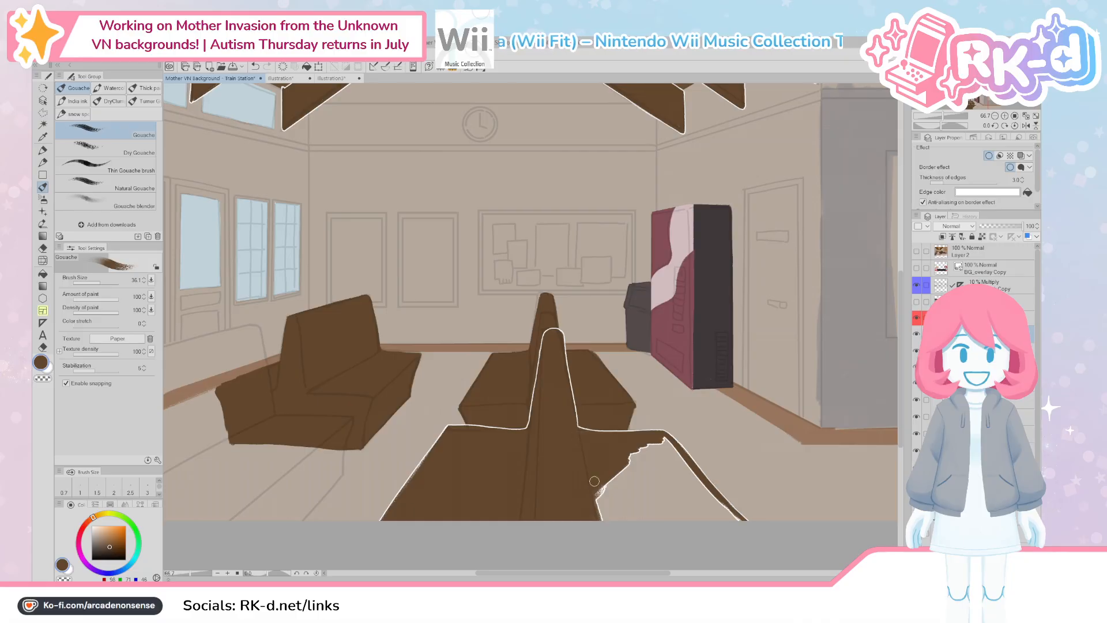
mouse_move(659, 444)
left_mouse_down()
mouse_move(621, 507)
mouse_move(627, 520)
left_mouse_up()
mouse_move(606, 462)
left_mouse_down()
mouse_move(647, 532)
mouse_move(637, 528)
left_mouse_up()
mouse_move(612, 487)
left_mouse_down()
mouse_move(634, 534)
mouse_move(610, 514)
mouse_move(605, 529)
mouse_move(642, 537)
mouse_move(603, 491)
mouse_move(663, 542)
mouse_move(584, 462)
mouse_move(586, 507)
mouse_move(588, 494)
mouse_move(568, 502)
mouse_move(569, 530)
left_mouse_up()
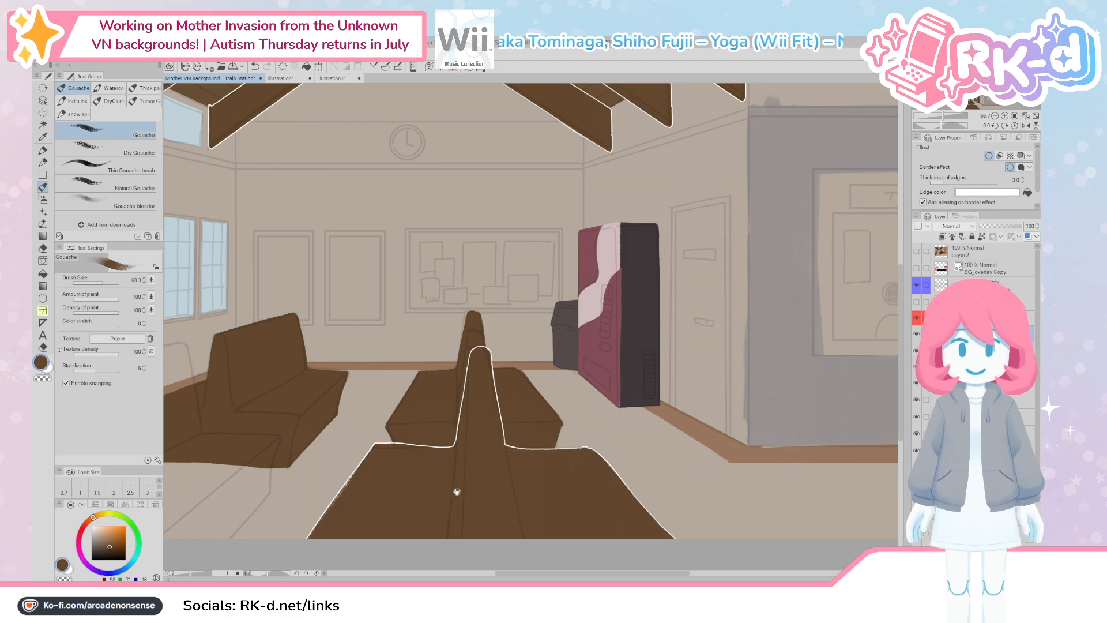
Step: Clean up the near middle bench's seat edges and backrest's right side, alternating a smaller Gouache brush between transparent and dark brown
mouse_move(455, 492)
left_mouse_down()
mouse_move(531, 514)
mouse_move(529, 526)
left_mouse_up()
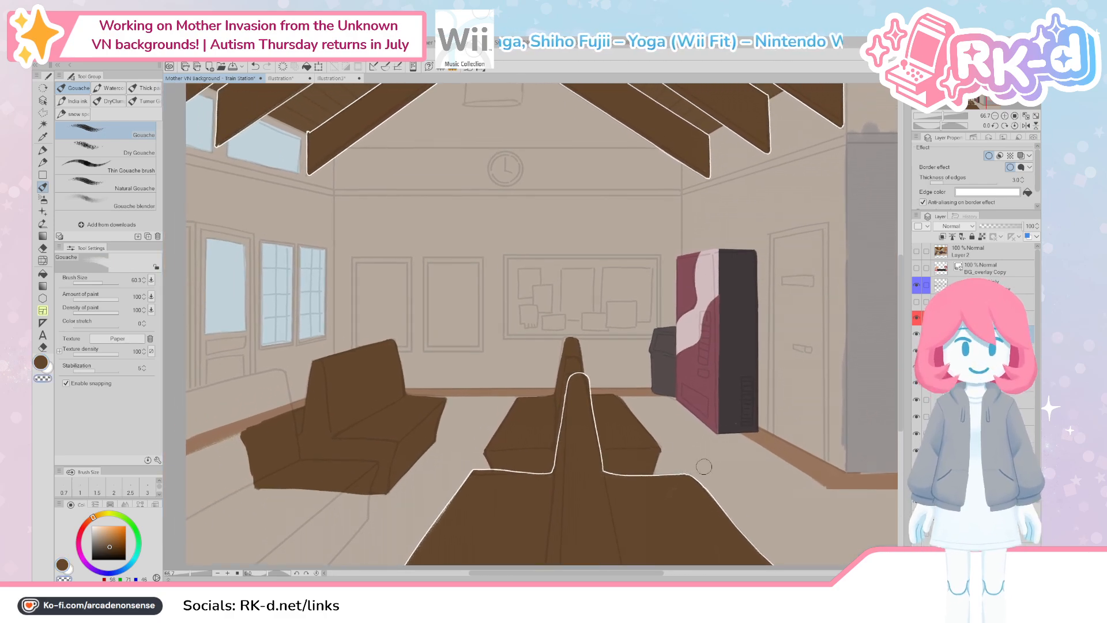
key("[")
left_click_drag(474, 466, 513, 466)
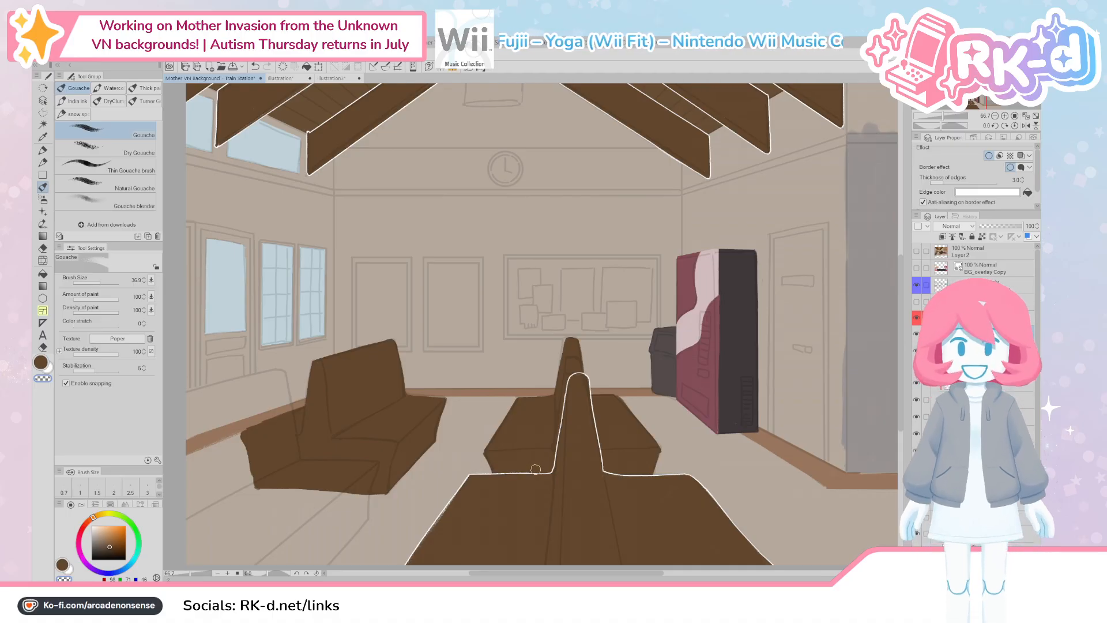
left_click_drag(606, 480, 601, 489)
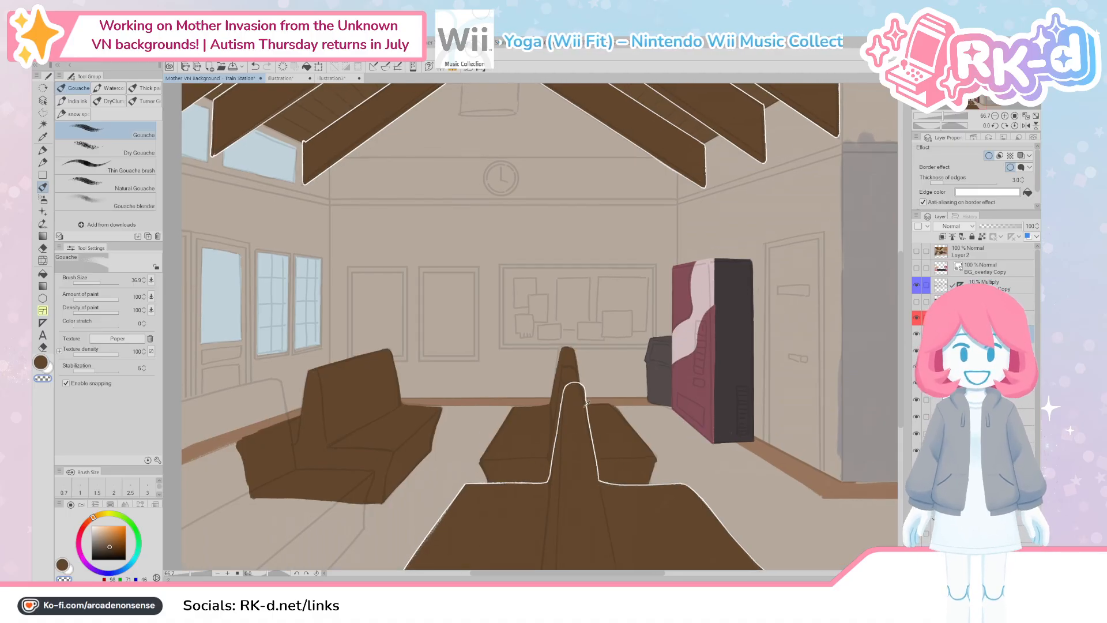
key("c")
left_click_drag(578, 390, 598, 482)
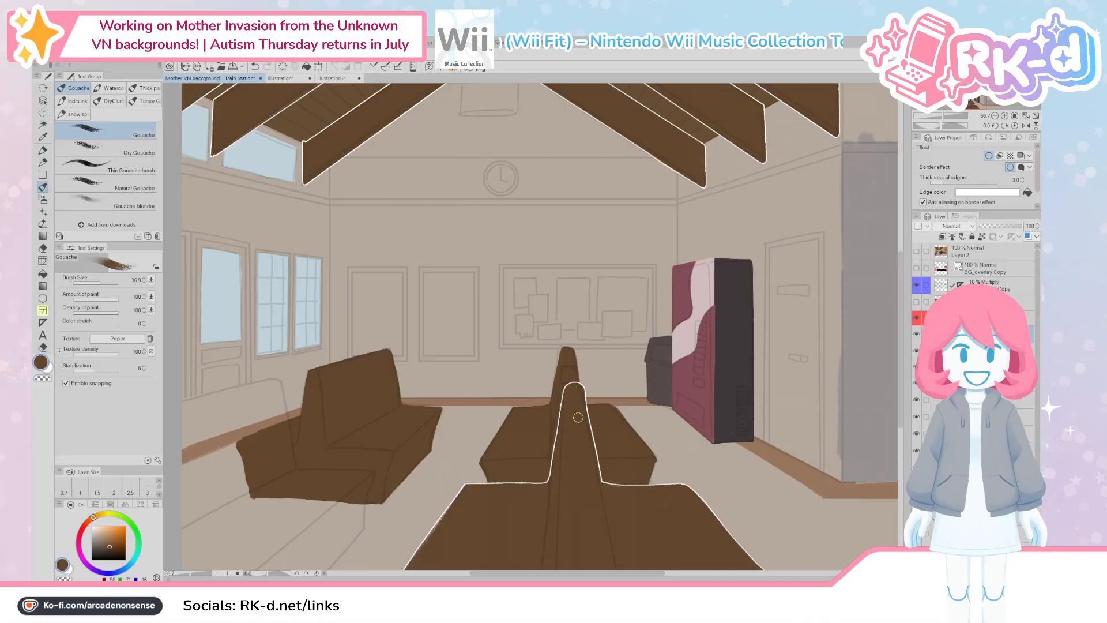
key("c")
left_click_drag(579, 375, 593, 414)
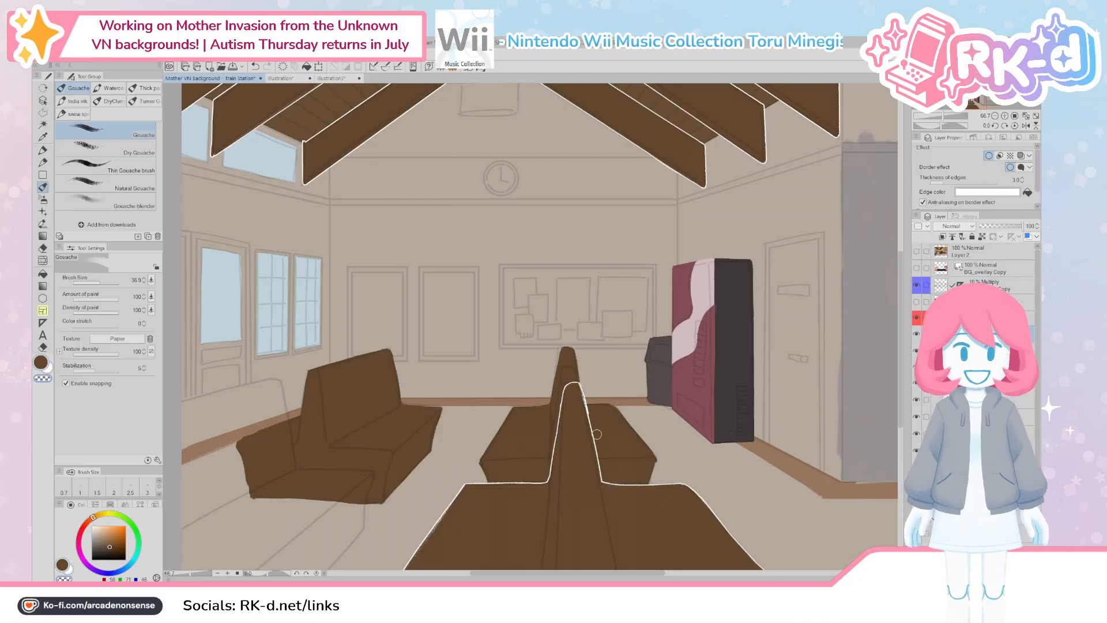
Step: Touch up the rounded top of the foreground centre bench's backrest with brown gouache
key("c")
mouse_move(577, 388)
left_mouse_down()
mouse_move(584, 428)
mouse_move(577, 378)
left_mouse_up()
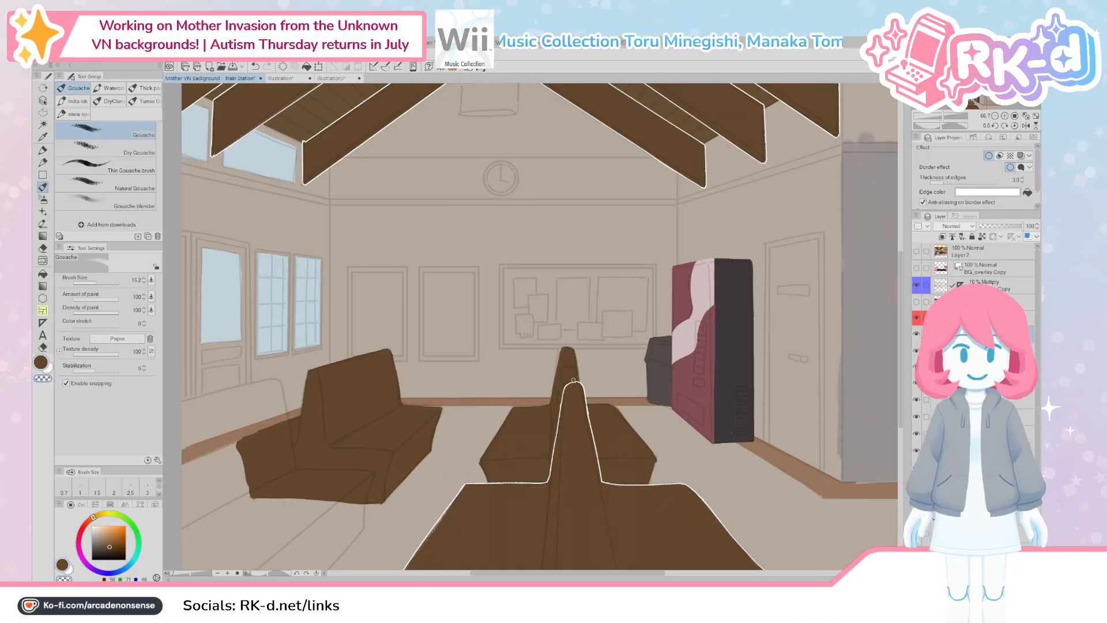
Step: Paint brown outlines along the nearest left bench's front corner and the front edge of its seat, following the sketch
left_click_drag(553, 479, 626, 462)
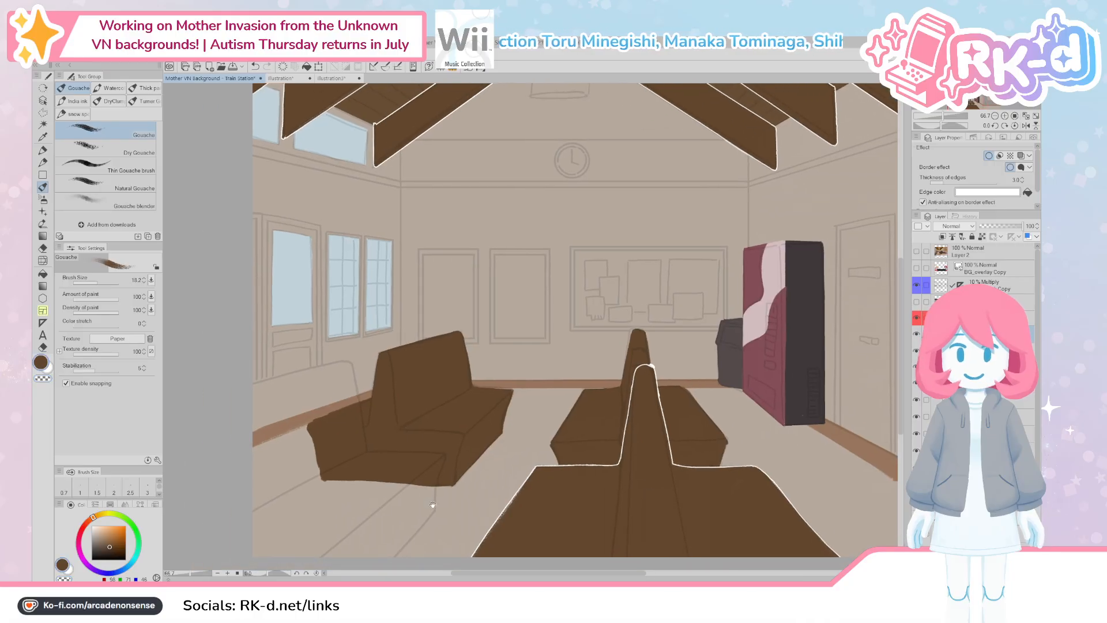
left_click_drag(432, 505, 553, 438)
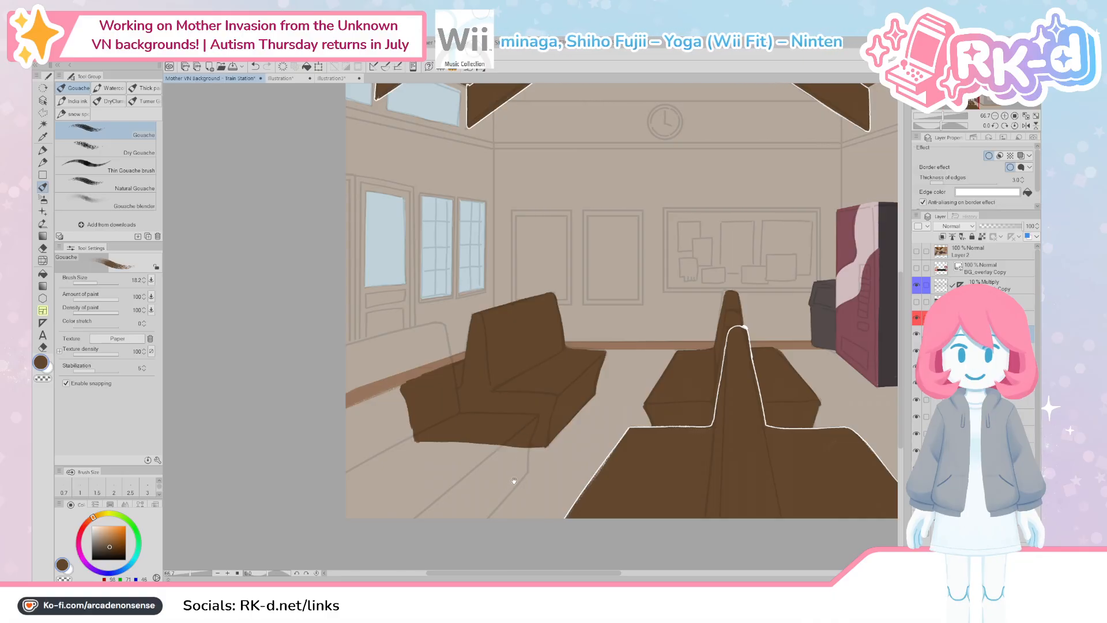
left_click_drag(512, 485, 520, 480)
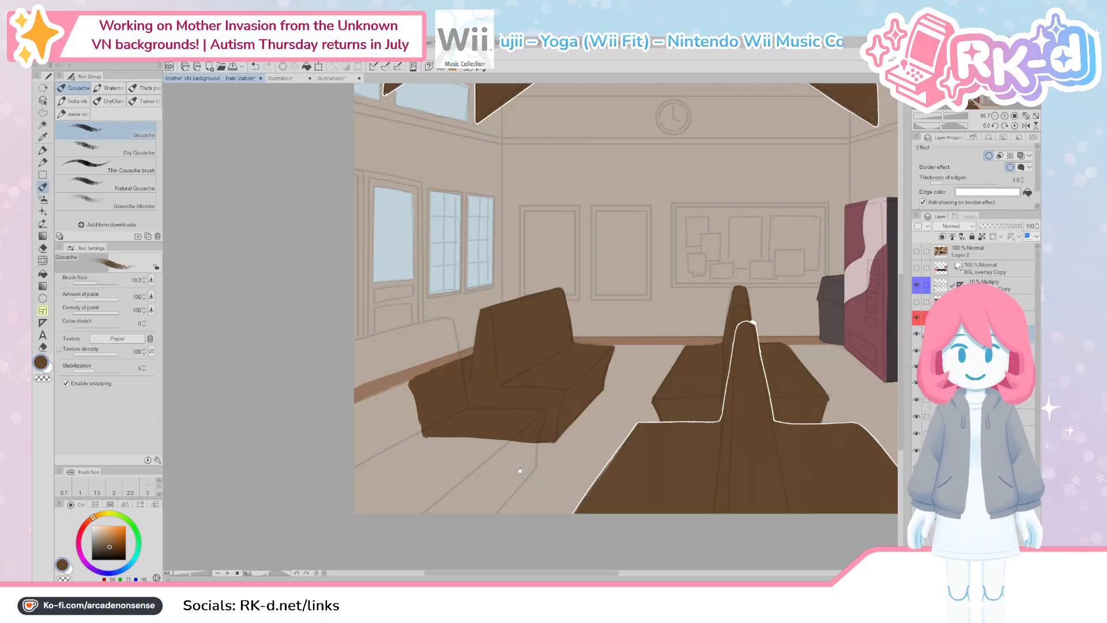
left_click_drag(520, 470, 518, 477)
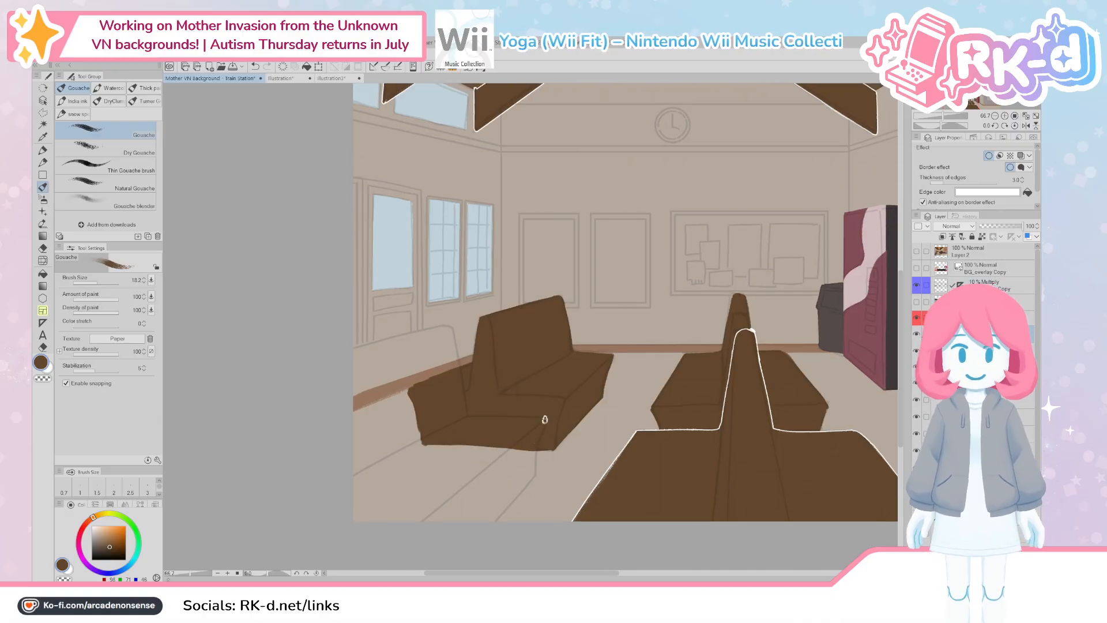
left_click_drag(544, 419, 533, 469)
mouse_move(545, 420)
left_mouse_down()
mouse_move(535, 473)
mouse_move(478, 541)
left_mouse_up()
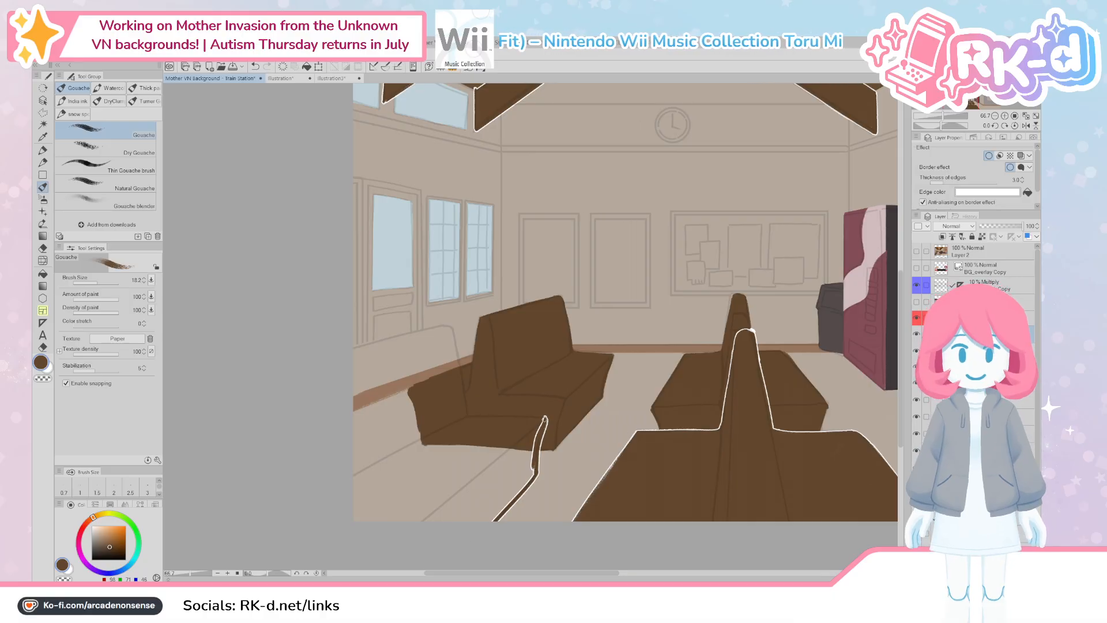
left_click_drag(542, 418, 463, 416)
mouse_move(533, 417)
left_mouse_down()
mouse_move(462, 416)
mouse_move(458, 436)
left_mouse_up()
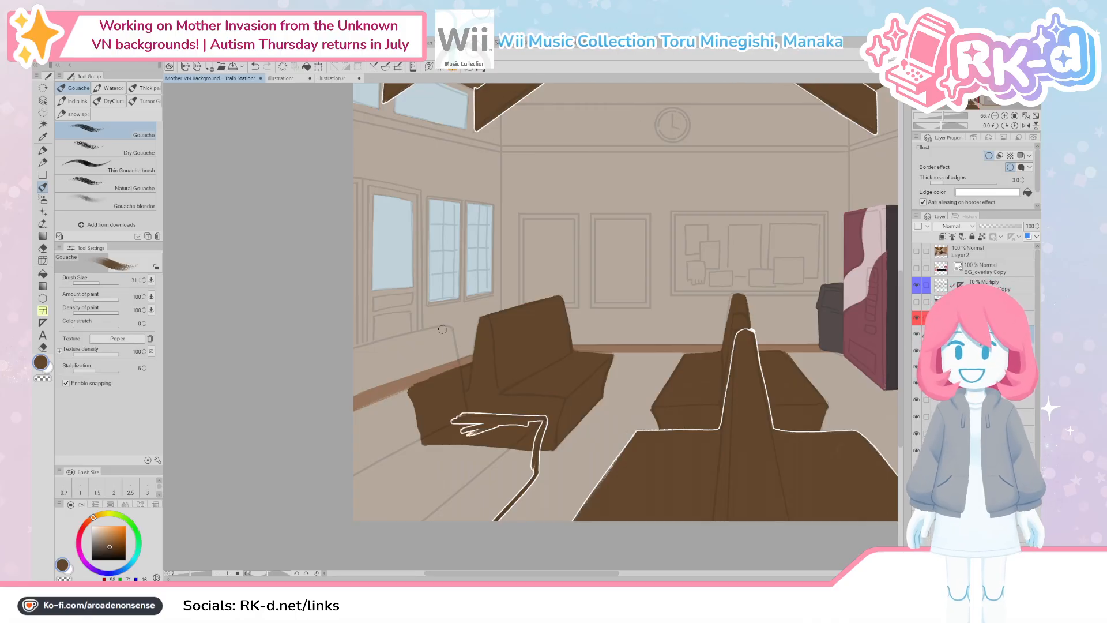
Step: Outline the nearest left bench's backrest along the sketch and fill the backrest with brown
left_click_drag(444, 327, 462, 414)
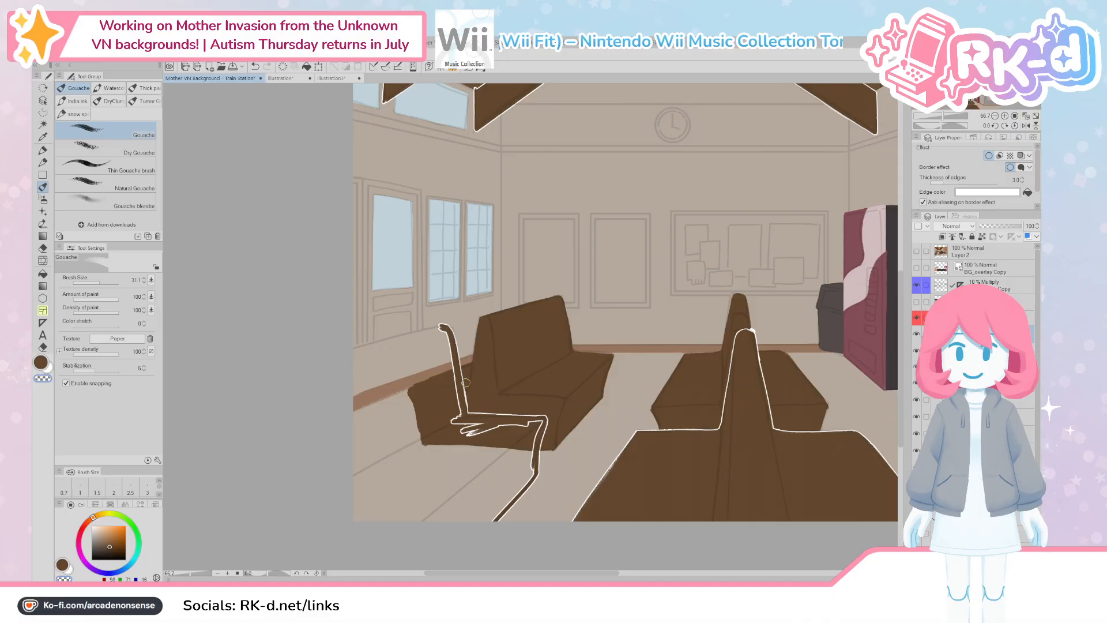
left_click_drag(466, 383, 499, 372)
mouse_move(536, 416)
left_mouse_down()
mouse_move(458, 442)
mouse_move(531, 418)
mouse_move(514, 432)
mouse_move(529, 402)
mouse_move(500, 420)
mouse_move(526, 417)
mouse_move(458, 431)
mouse_move(377, 490)
mouse_move(457, 446)
mouse_move(469, 430)
mouse_move(363, 493)
mouse_move(418, 465)
left_mouse_up()
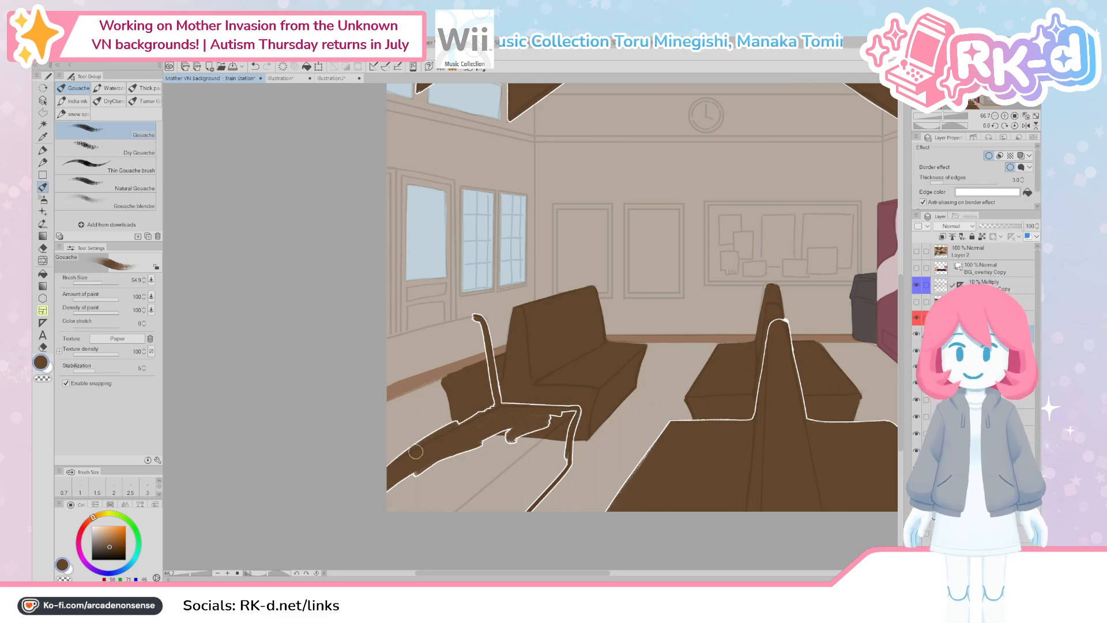
left_click_drag(425, 408, 440, 435)
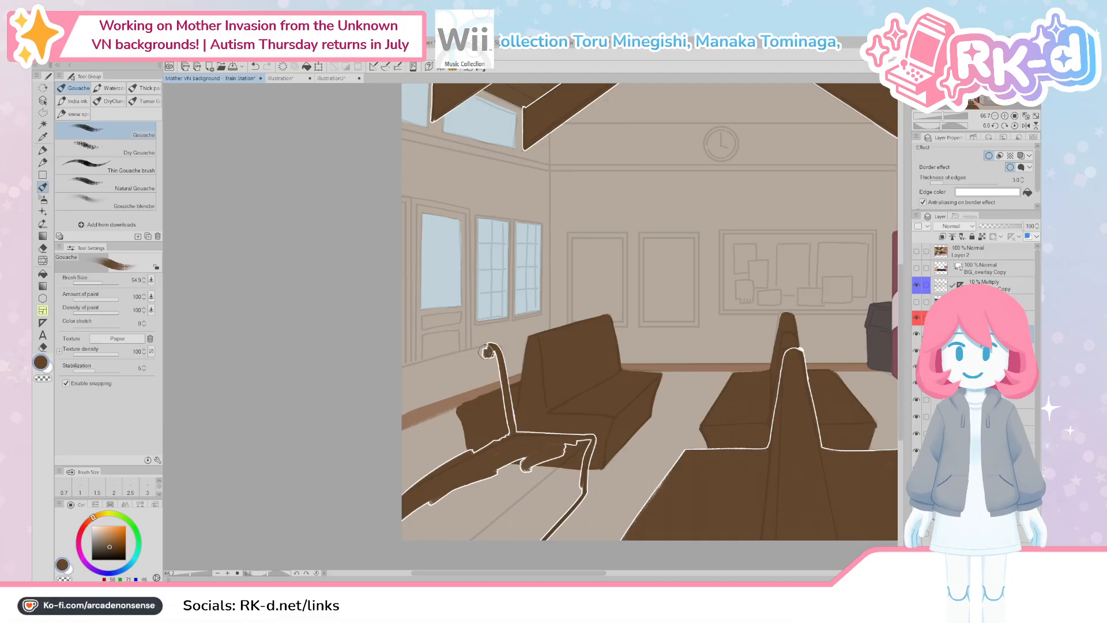
mouse_move(483, 353)
left_mouse_down()
mouse_move(374, 378)
mouse_move(358, 438)
mouse_move(386, 507)
mouse_move(402, 495)
mouse_move(389, 432)
mouse_move(360, 464)
left_mouse_up()
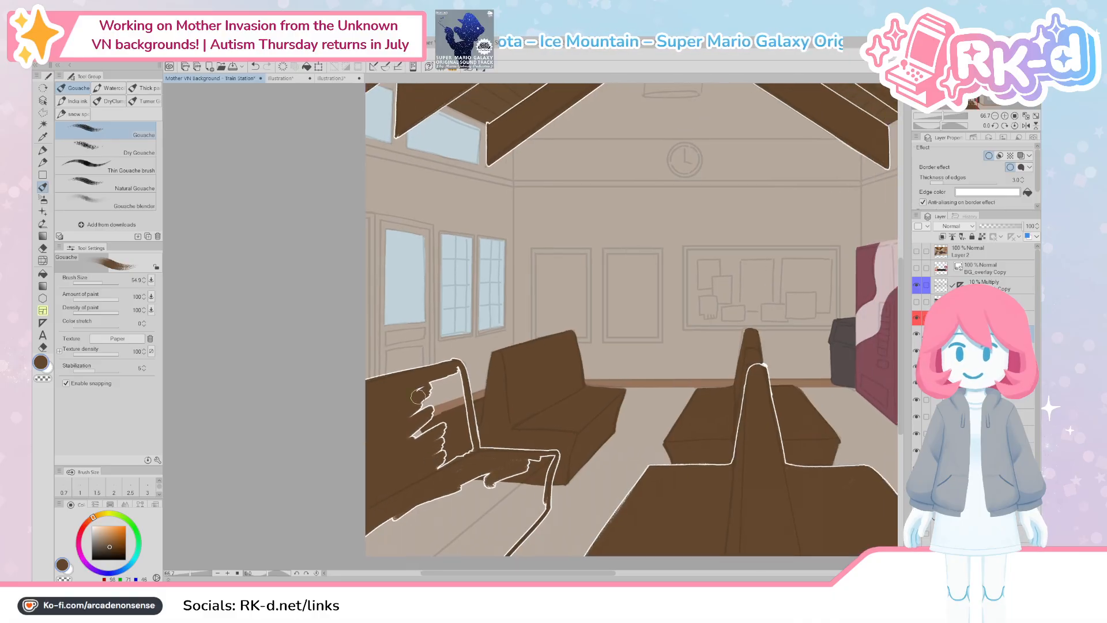
mouse_move(421, 383)
left_mouse_down()
mouse_move(407, 432)
mouse_move(424, 457)
mouse_move(436, 445)
mouse_move(447, 469)
mouse_move(431, 383)
mouse_move(452, 466)
mouse_move(436, 379)
mouse_move(455, 373)
mouse_move(459, 460)
left_mouse_up()
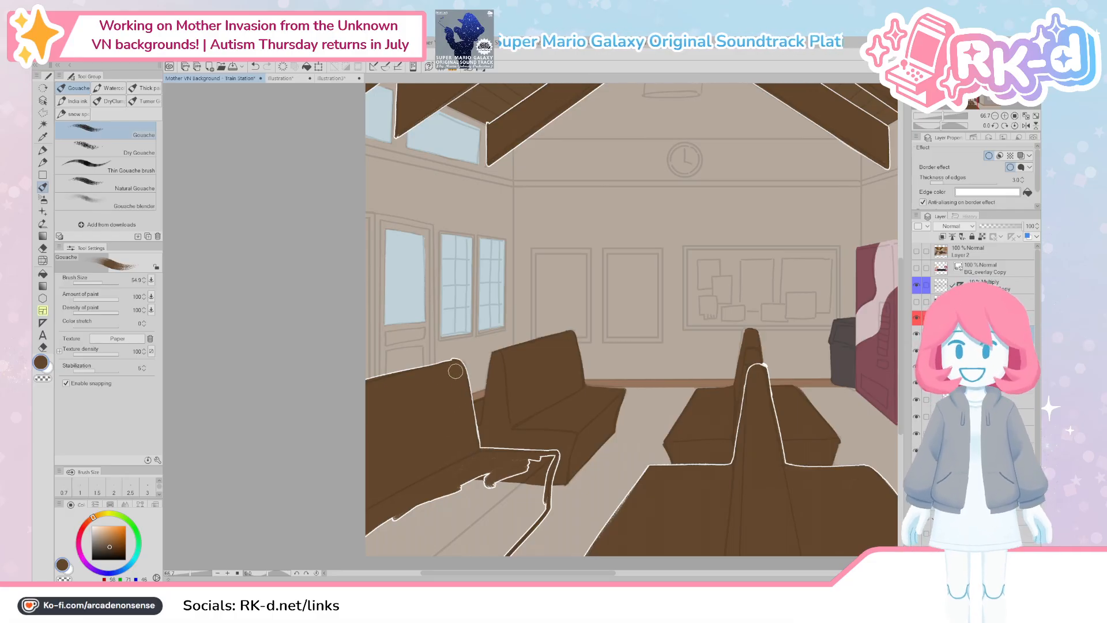
Step: Fill the nearest left bench's remaining seat and front panel with brown using a larger brush
key("c")
mouse_move(450, 375)
left_mouse_down("ctrl+alt")
mouse_move(455, 346)
mouse_move(460, 356)
mouse_move(433, 361)
left_mouse_up("ctrl+alt")
key("c")
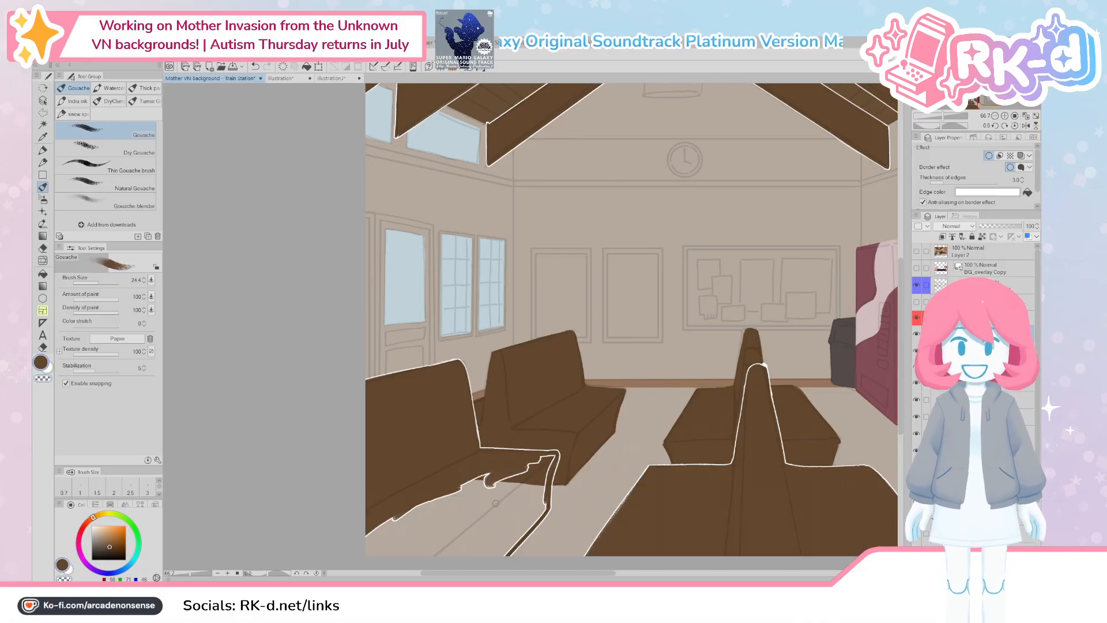
mouse_move(491, 495)
left_mouse_down()
mouse_move(517, 427)
mouse_move(480, 442)
mouse_move(475, 419)
mouse_move(356, 489)
mouse_move(505, 418)
mouse_move(449, 466)
left_mouse_up()
mouse_move(499, 439)
left_mouse_down()
mouse_move(535, 441)
mouse_move(484, 497)
mouse_move(544, 452)
mouse_move(551, 426)
mouse_move(551, 445)
mouse_move(486, 504)
left_mouse_up()
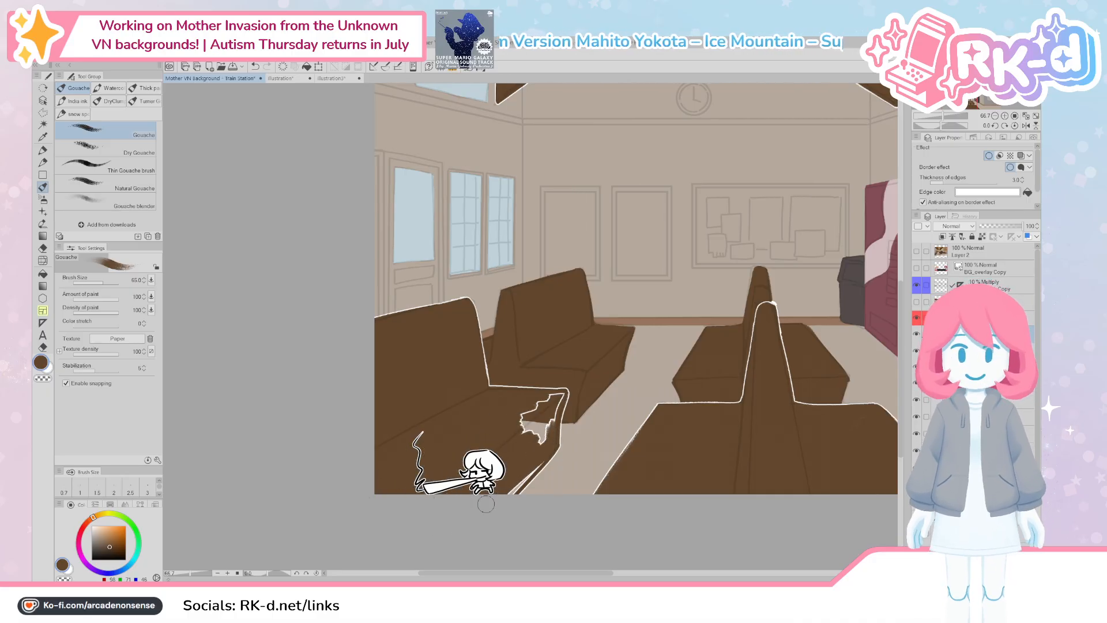
left_click_drag(544, 456, 495, 508)
mouse_move(542, 438)
left_mouse_down()
mouse_move(509, 449)
mouse_move(507, 425)
mouse_move(551, 400)
mouse_move(571, 366)
mouse_move(557, 401)
left_mouse_up()
key("[")
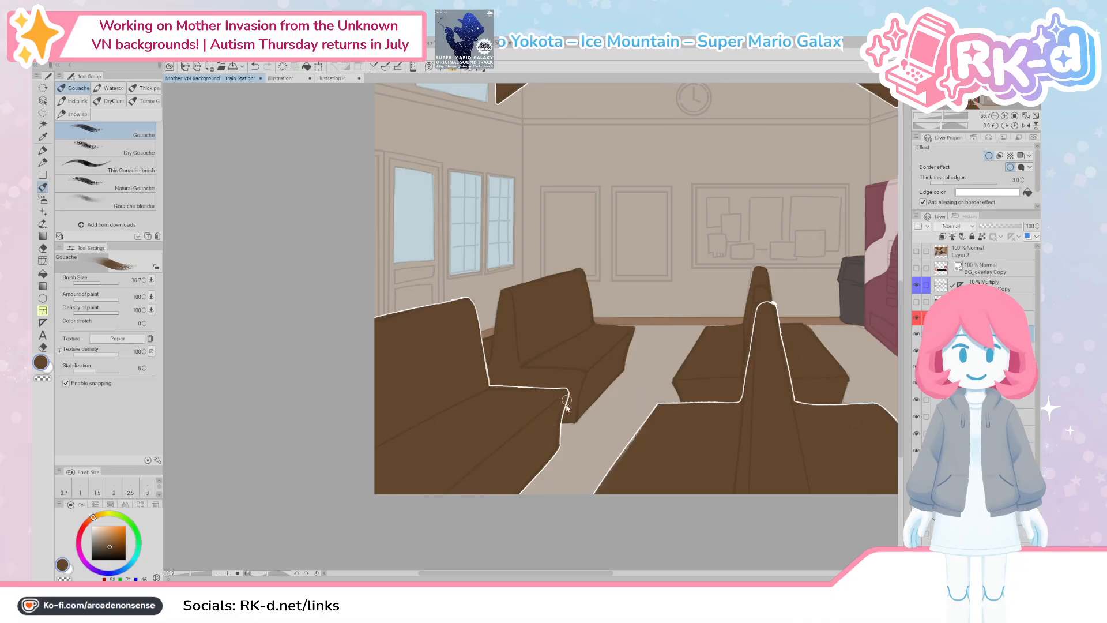
Step: Trim the nearest left bench's front corner edge with the transparent colour to match the sketch
key("c")
left_click_drag(570, 402, 559, 450)
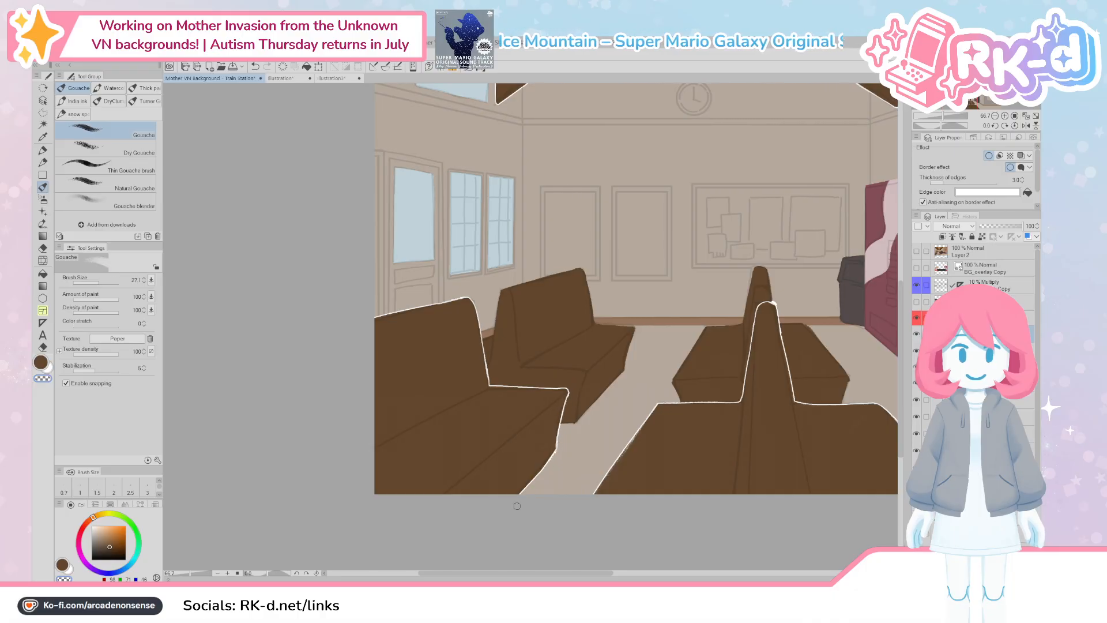
key("c")
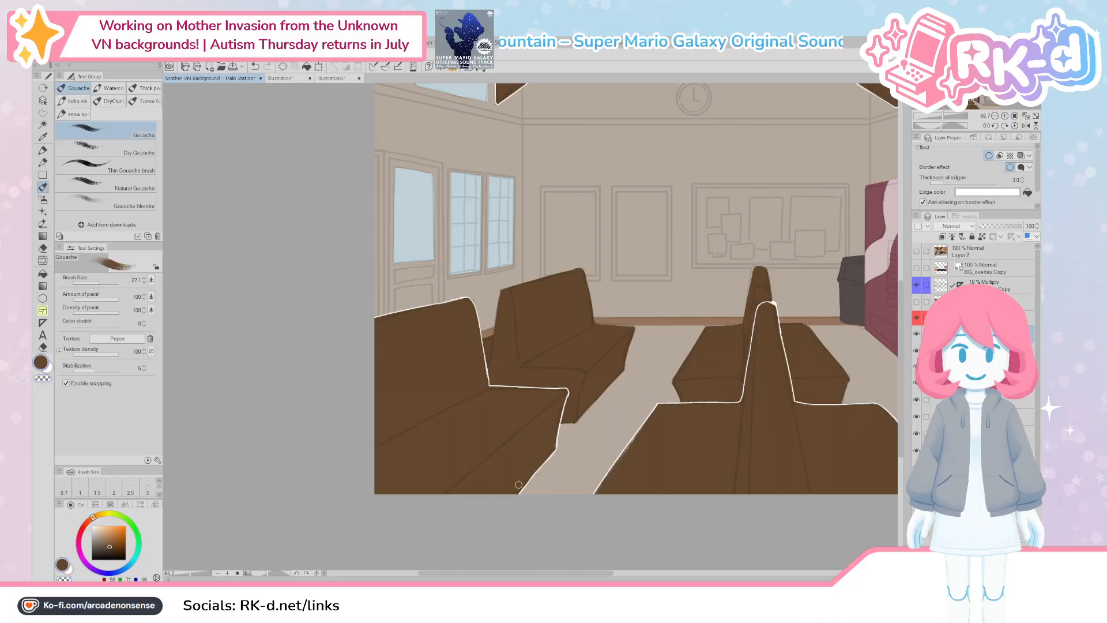
Step: Clean up the inner corner where the nearest left bench's backrest meets its seat, using a finer brush
scroll(482, 413, "up", 3)
key("c")
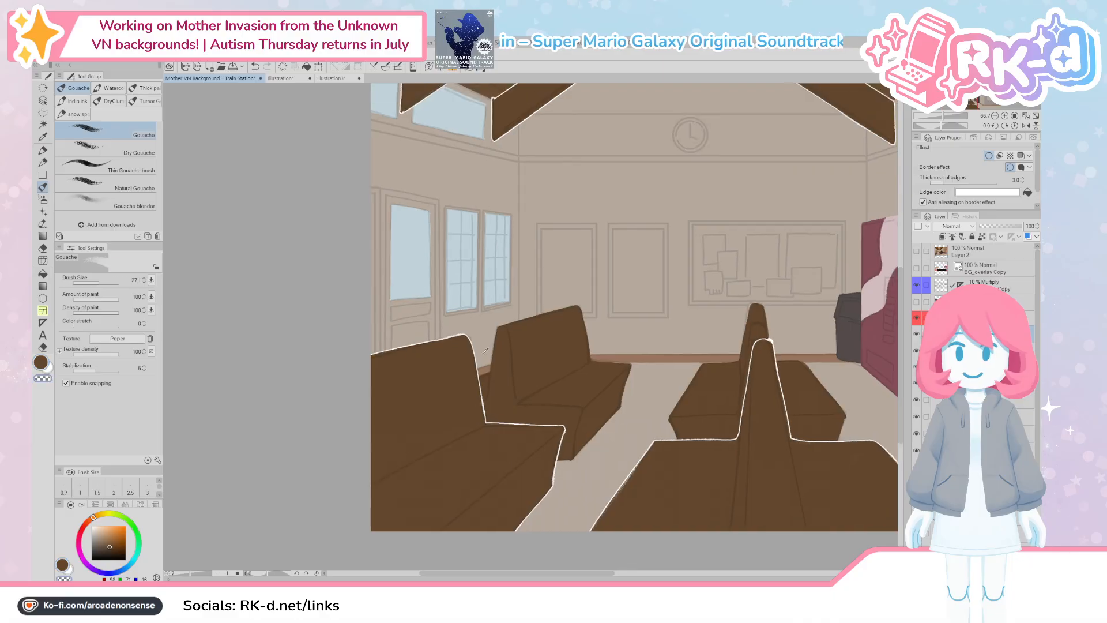
left_click_drag(485, 385, 488, 387)
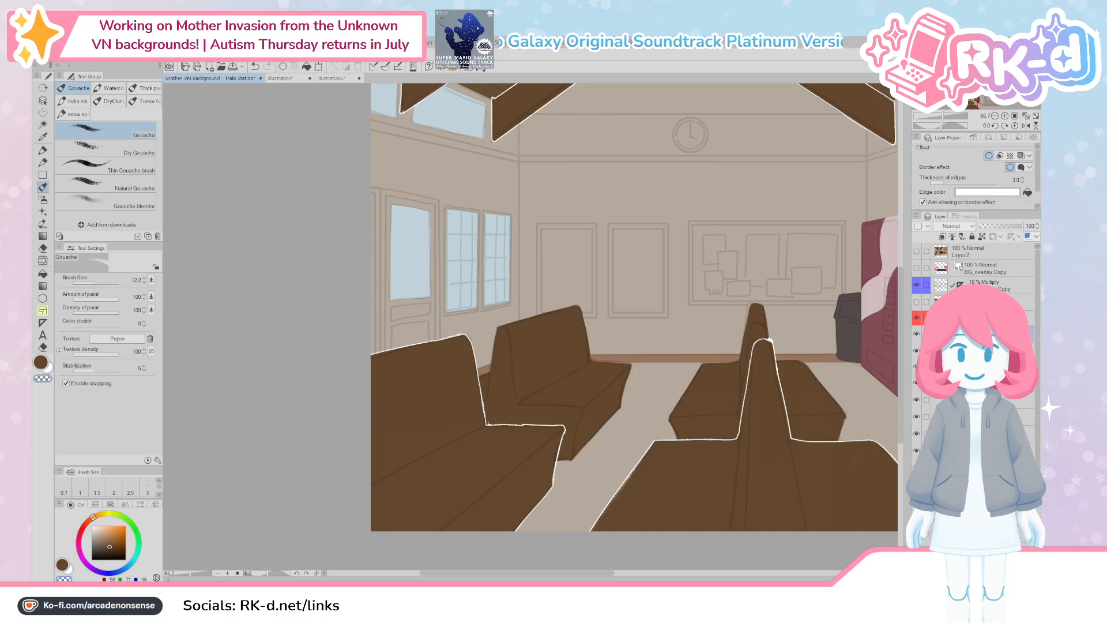
key("c")
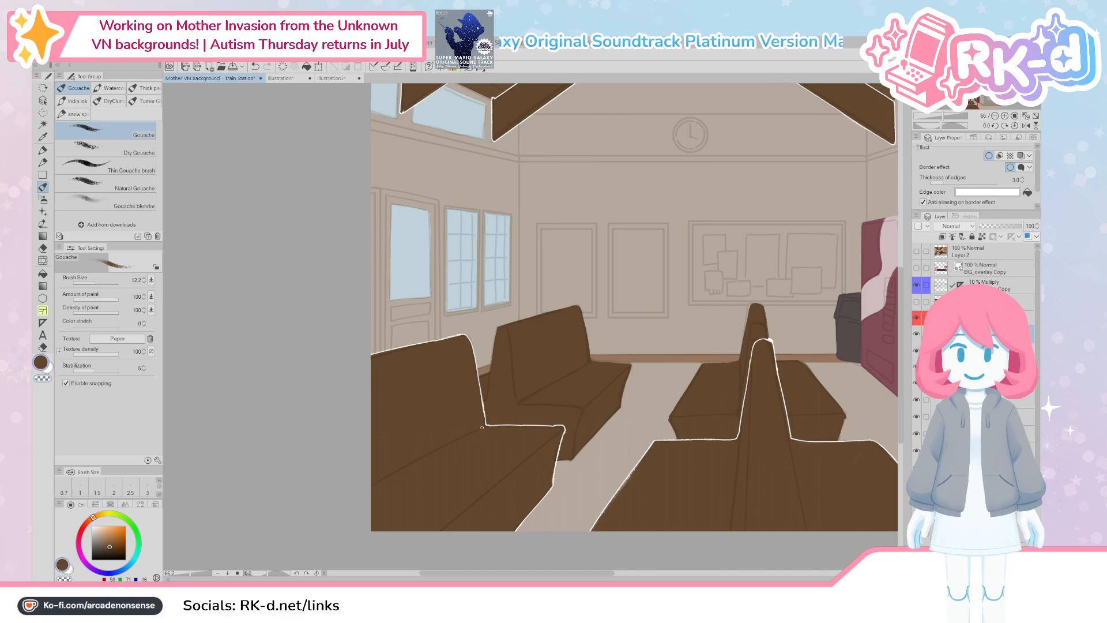
key("c")
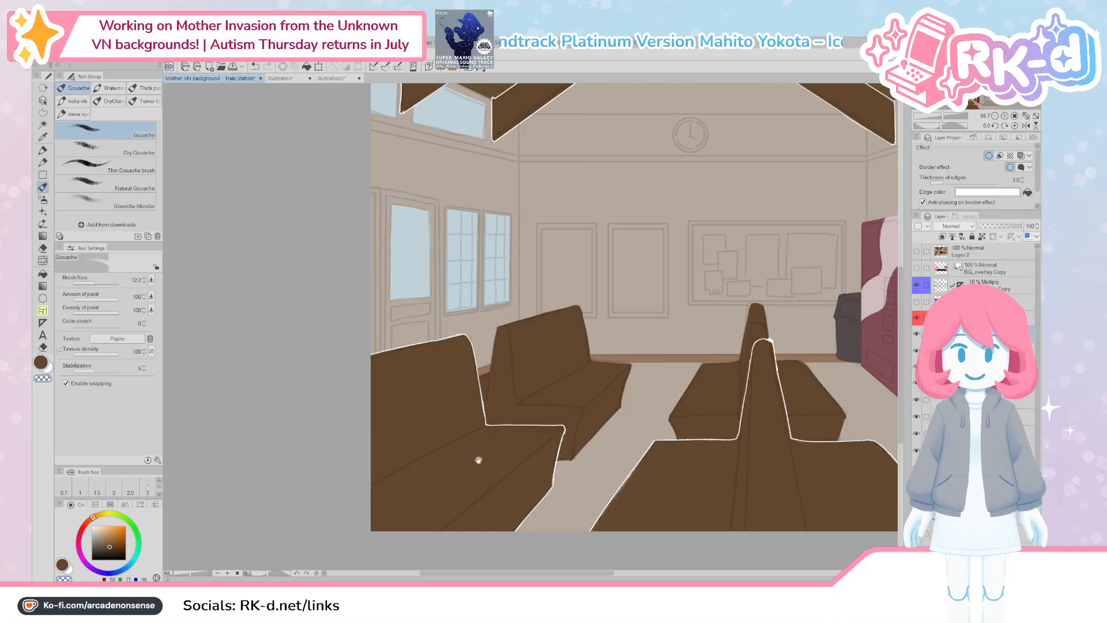
left_click_drag(478, 460, 488, 459)
key("c")
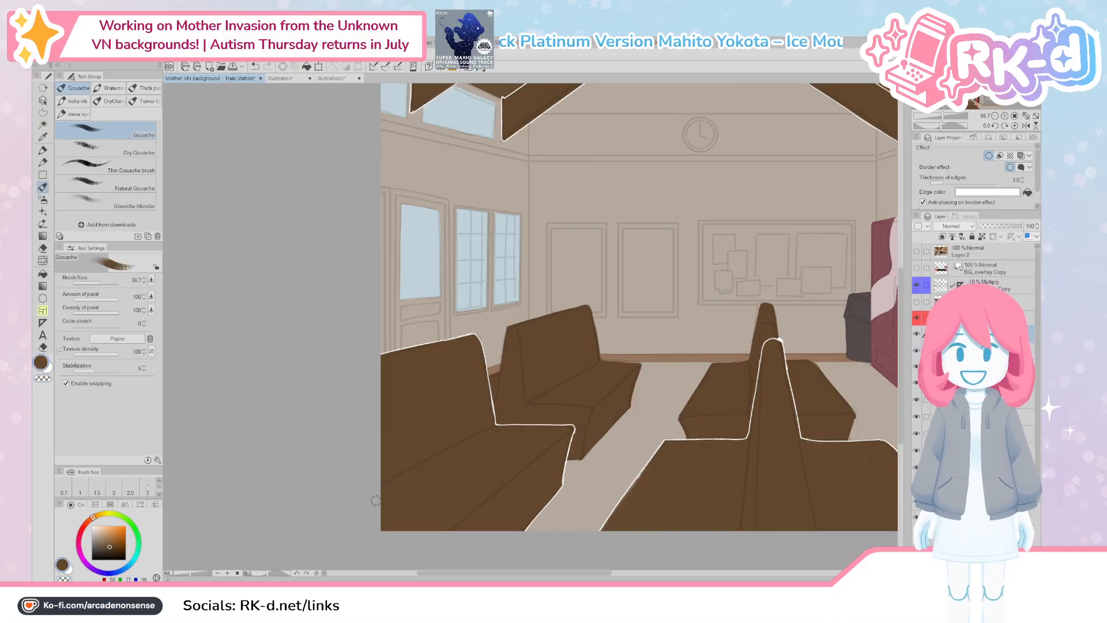
Step: Flatten the top and straighten both sides of the foreground centre bench's backrest by trimming away excess brown
left_click_drag(766, 474, 681, 503)
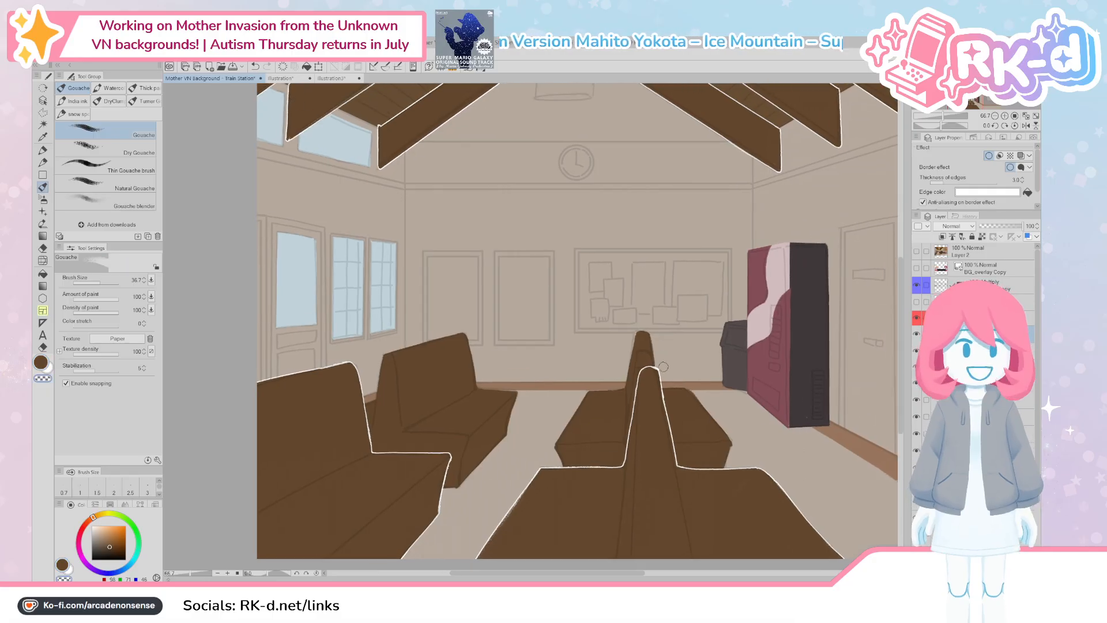
key("c")
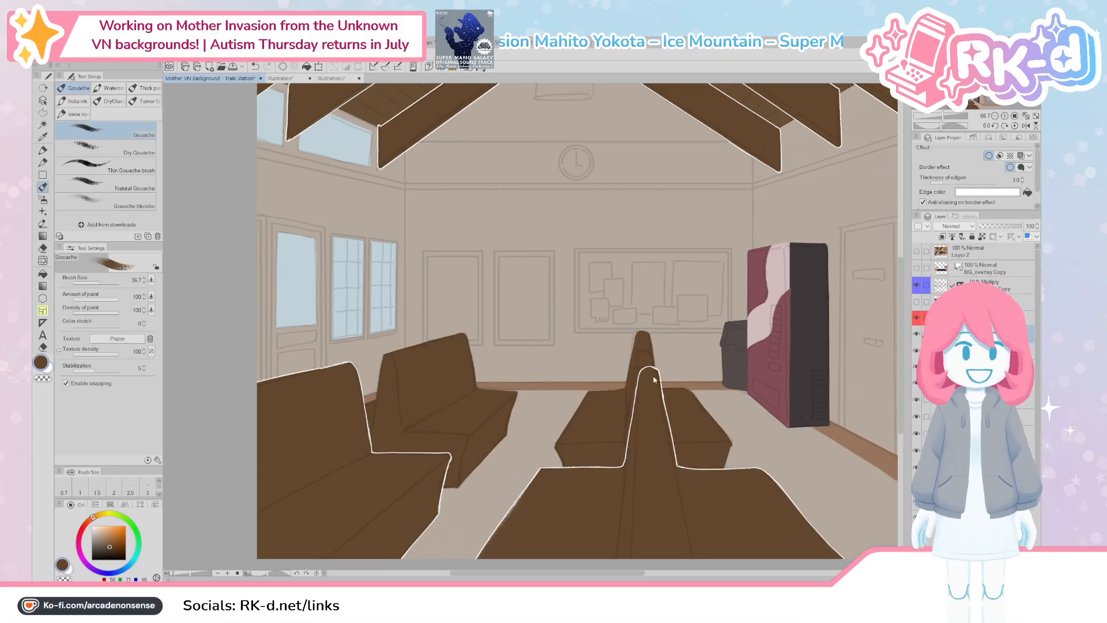
key("bracketleft")
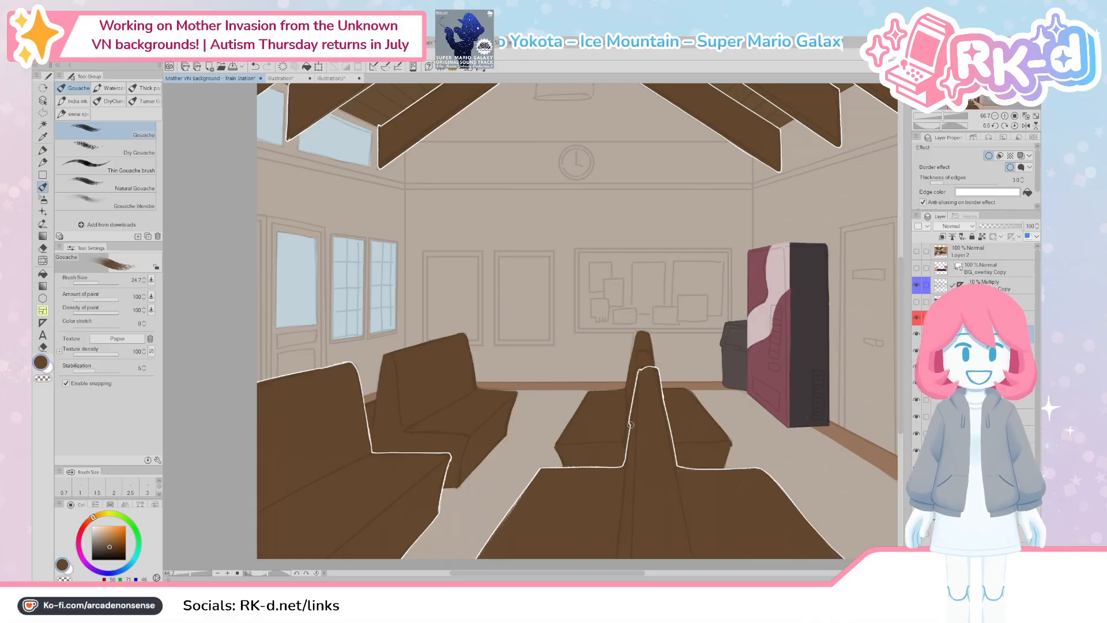
key("ctrl+z")
left_click_drag(638, 373, 625, 452)
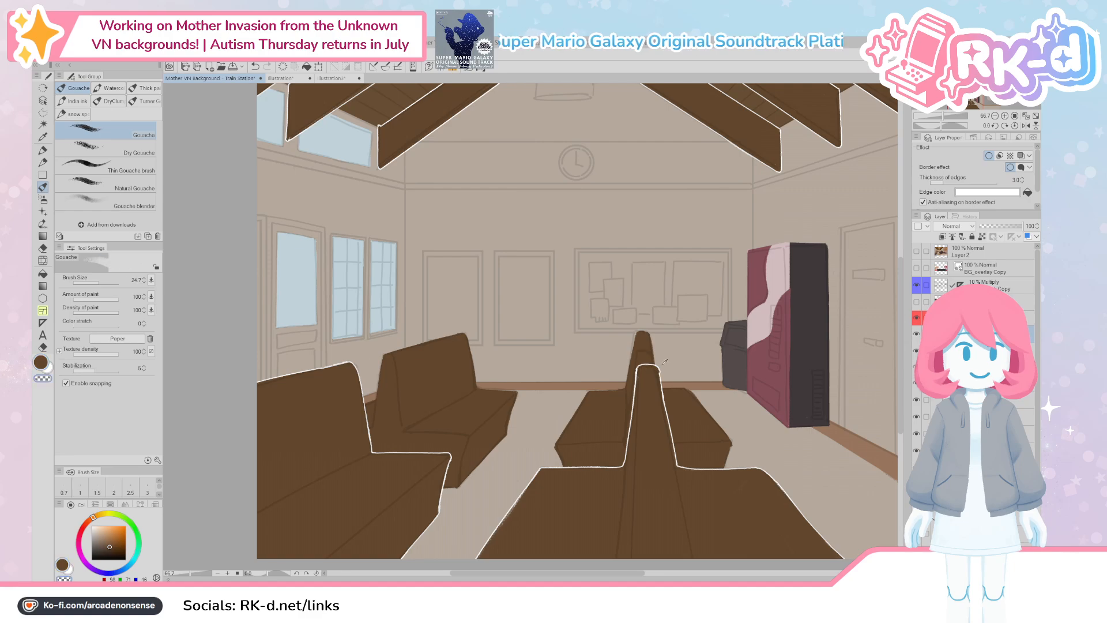
left_click_drag(685, 454, 668, 454)
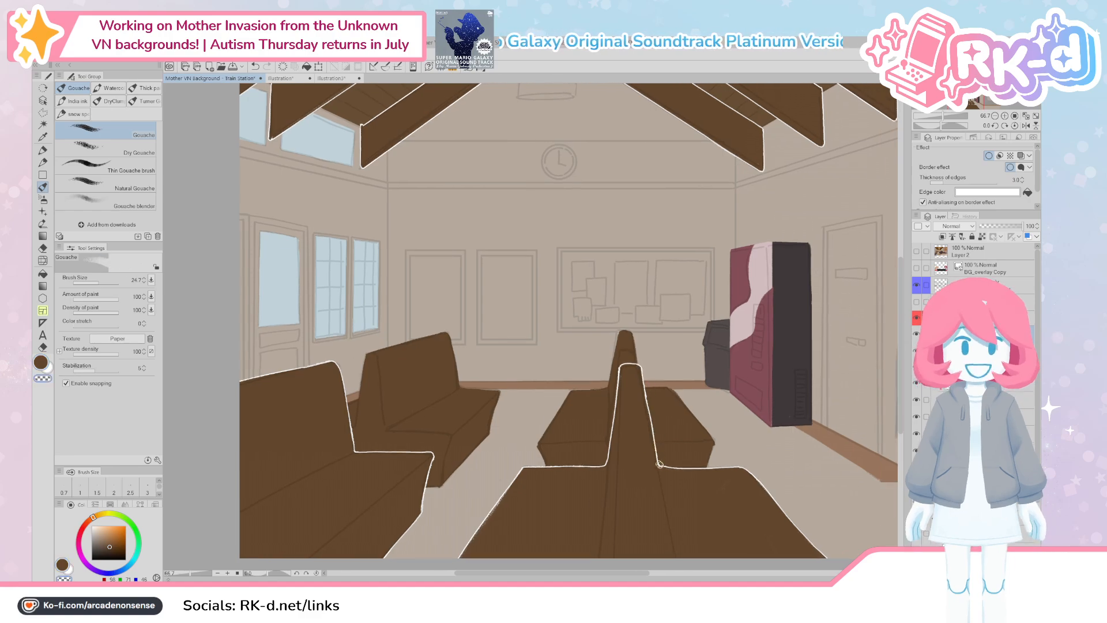
left_click_drag(643, 356, 659, 466)
scroll(651, 407, "up", 1)
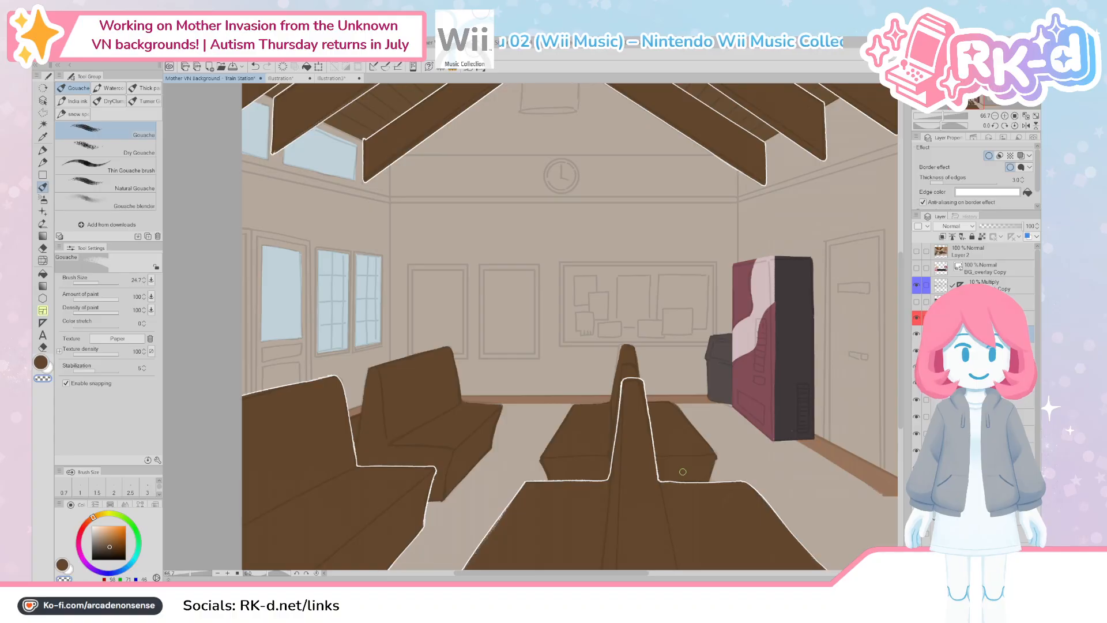
Step: Show the painted colour version briefly to compare it with the flat colours, and hide it again
left_click_drag(650, 461, 660, 415)
scroll(664, 411, "down", 2)
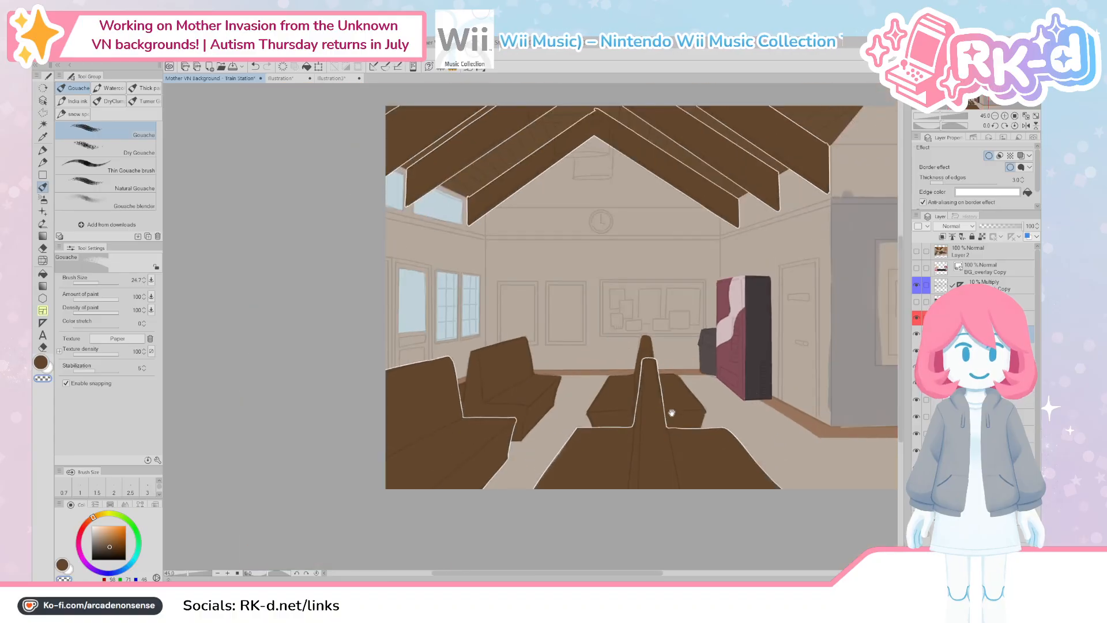
left_click_drag(748, 357, 600, 440)
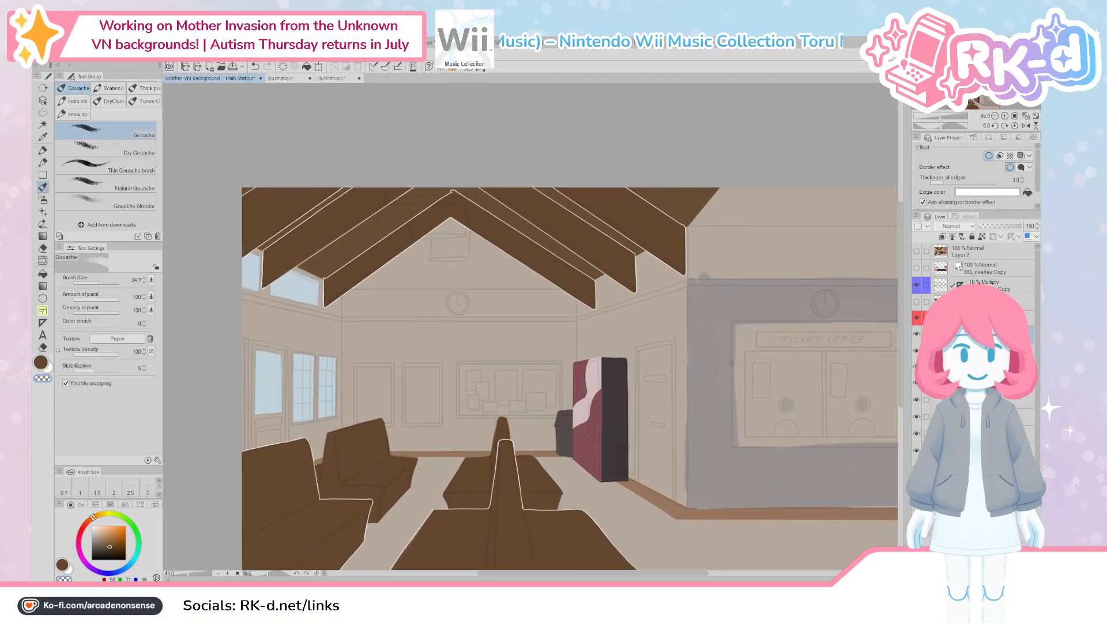
left_click(917, 302)
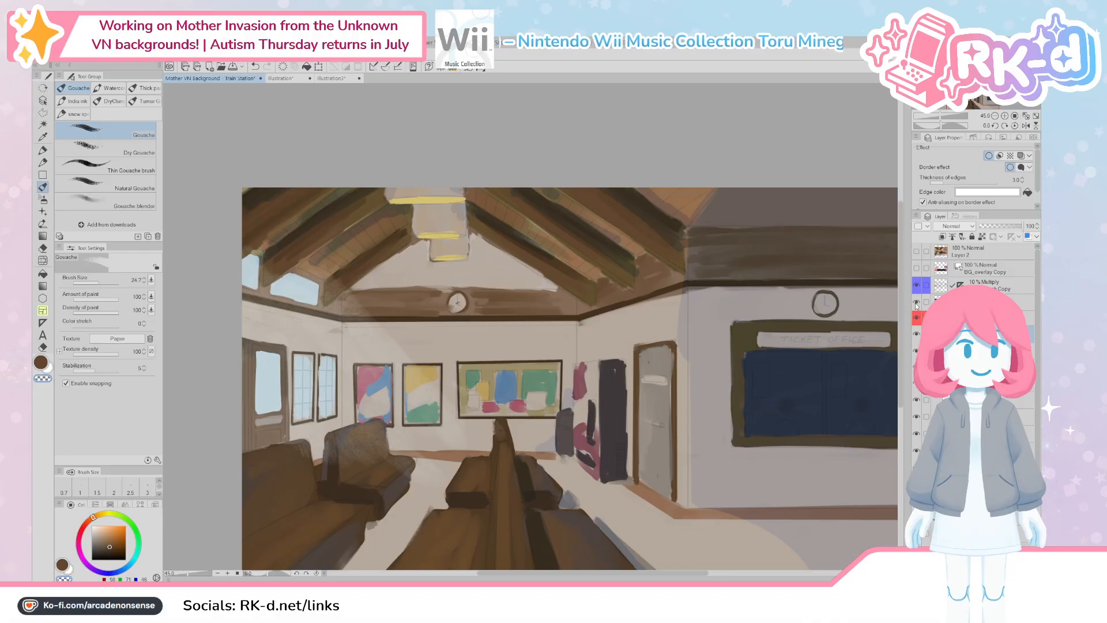
left_click(917, 303)
Step: Select the layer of the brown ceiling area beside the ticket office wall and sample its brown
left_click_drag(692, 210, 595, 271)
left_click(595, 271, "ctrl+shift")
left_click(595, 271, "alt")
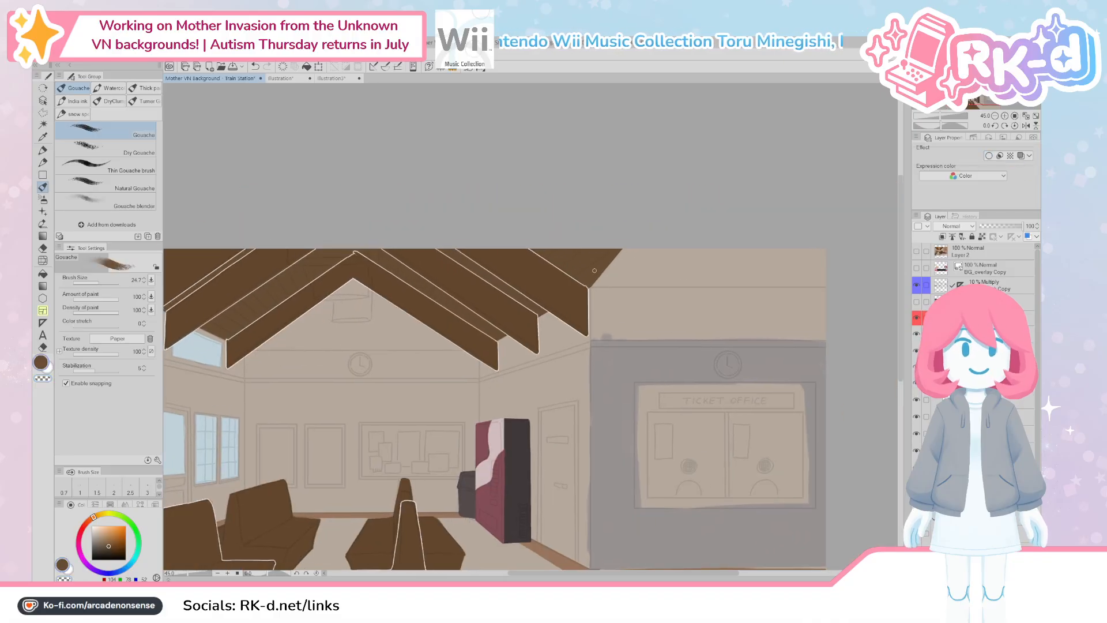
Step: Try to paint a straight brown line across the upper wall above the ticket office, starting at the roof beam's end
left_click(585, 286)
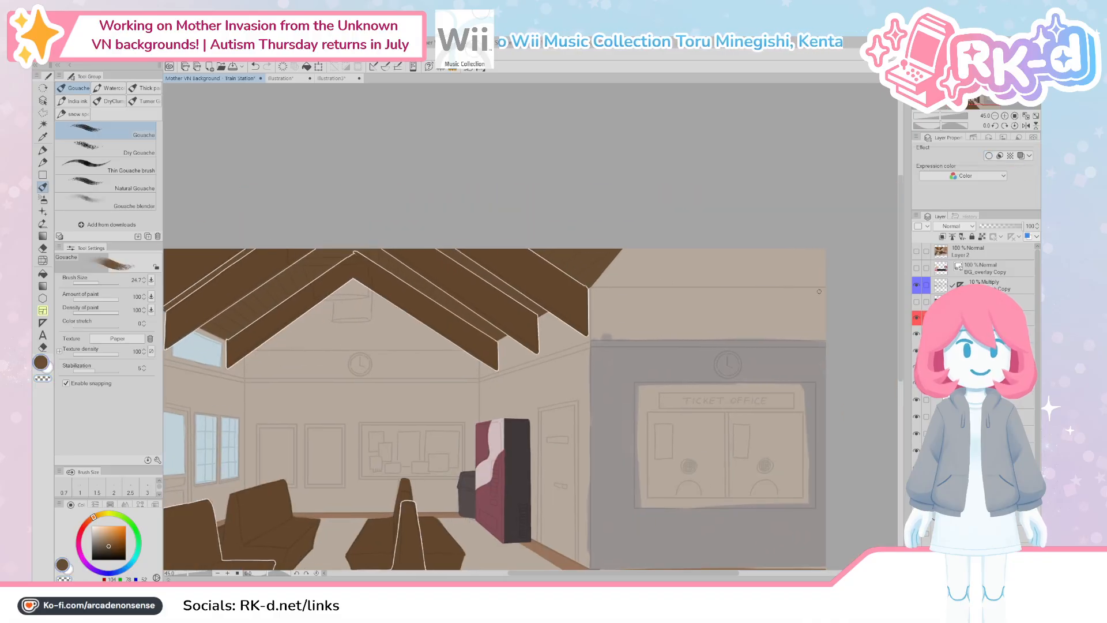
left_click(840, 285, "shift")
left_click_drag(660, 259, 653, 267)
mouse_move(607, 269)
left_mouse_down()
mouse_move(639, 243)
mouse_move(612, 266)
left_mouse_up()
key("ctrl+z")
key("ctrl+z")
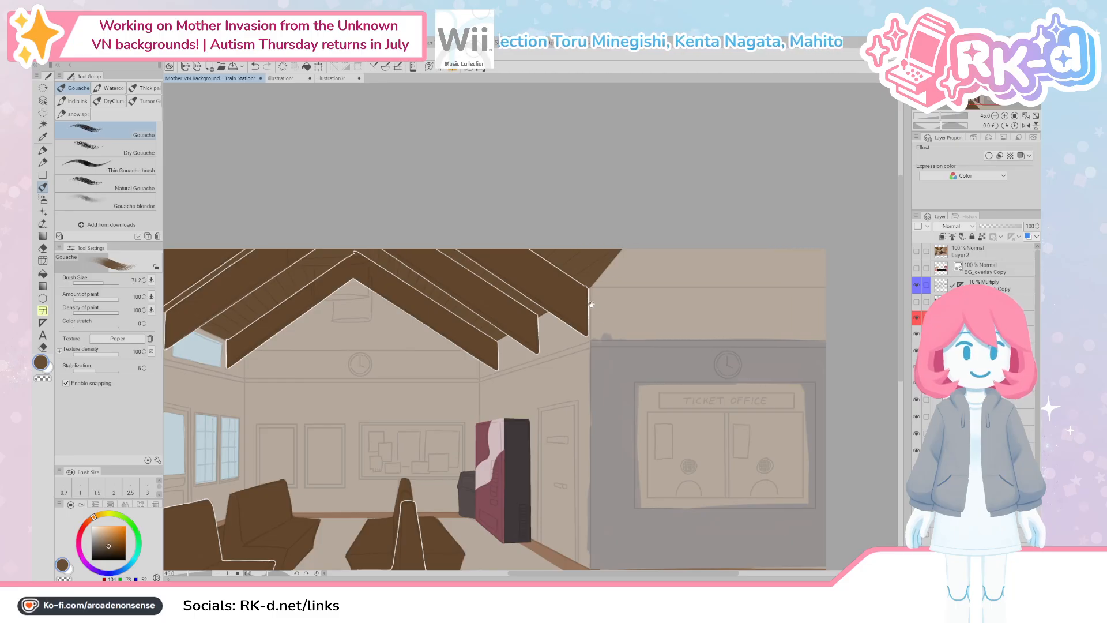
left_click_drag(587, 303, 555, 357)
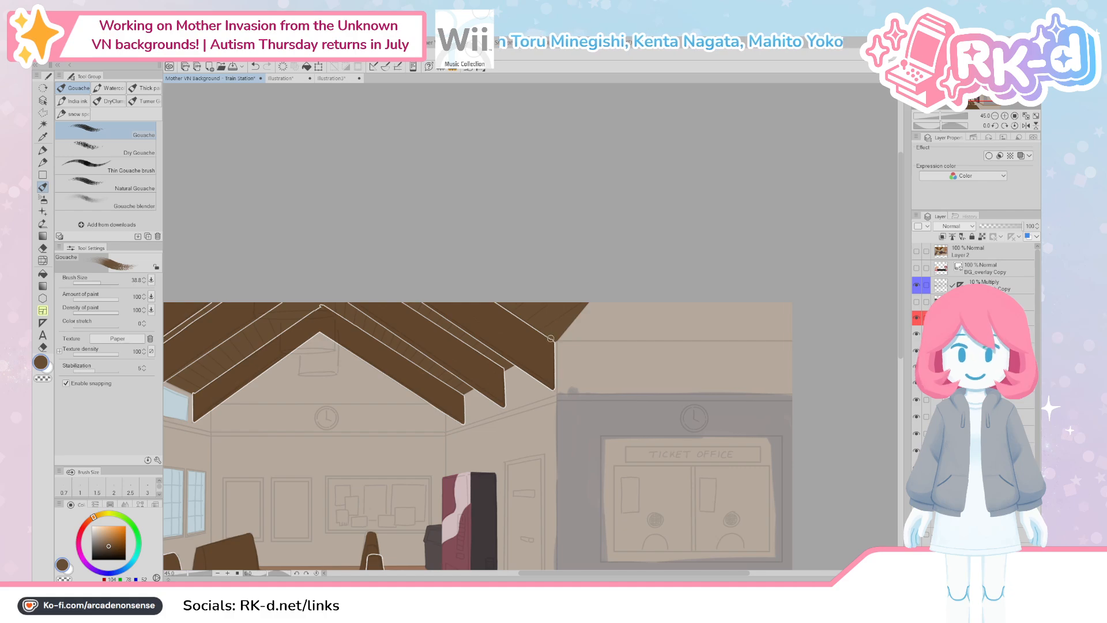
Step: Paint a straight brown edge across the upper wall above the ticket office and fill the ceiling strip above it using a larger brush
left_click(803, 338, "shift")
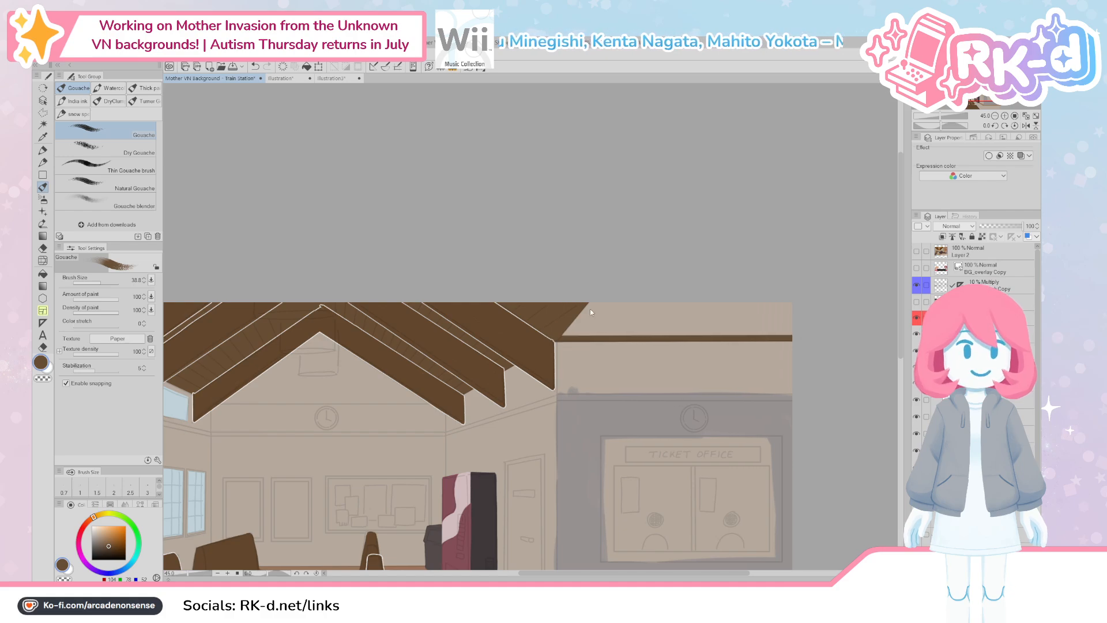
key("]")
key("]")
key("]")
key("]")
mouse_move(591, 313)
left_mouse_down()
mouse_move(626, 328)
mouse_move(588, 330)
mouse_move(802, 332)
mouse_move(624, 326)
mouse_move(790, 317)
mouse_move(628, 305)
mouse_move(799, 305)
left_mouse_up()
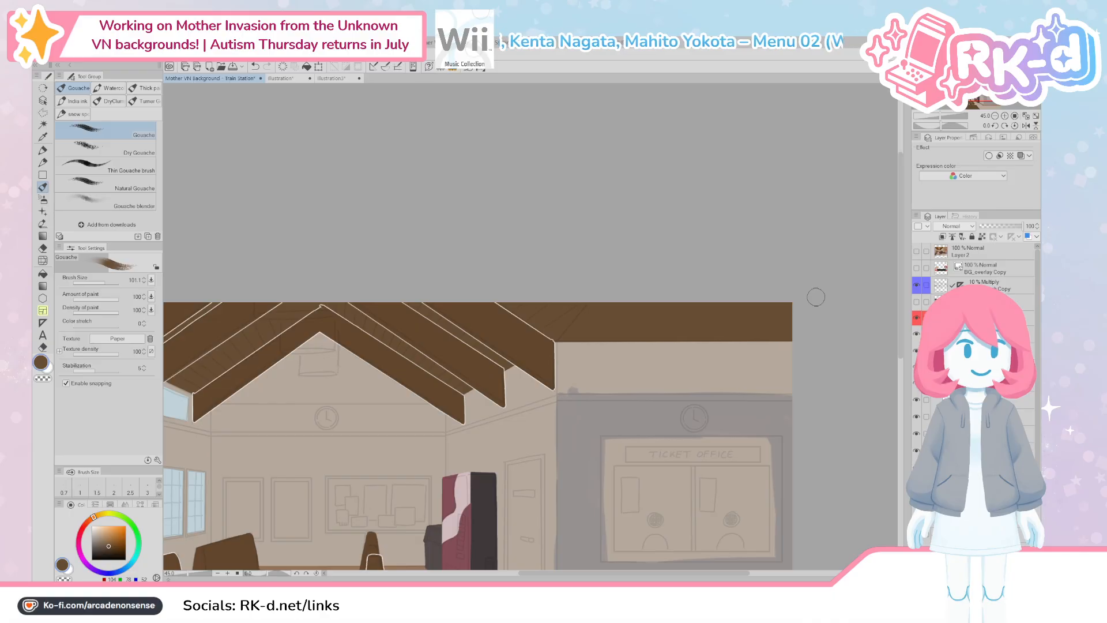
Step: Show the painted colour version over the whole room to compare it with the flat colours, and hide it again
scroll(430, 399, "down", 2)
left_click_drag(406, 450, 521, 367)
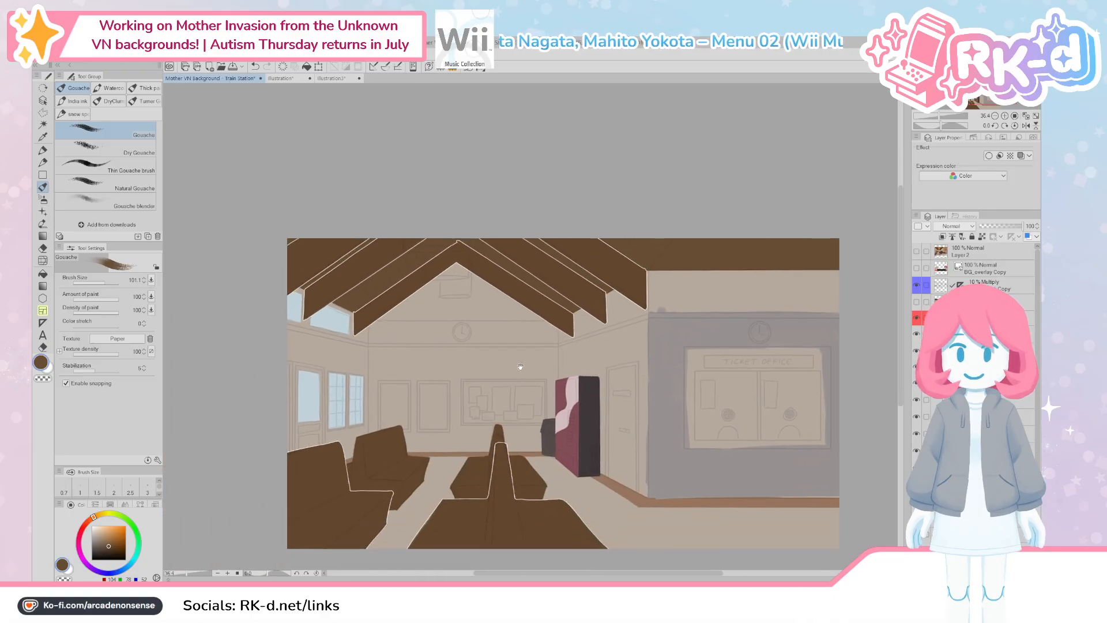
left_click_drag(460, 420, 479, 404)
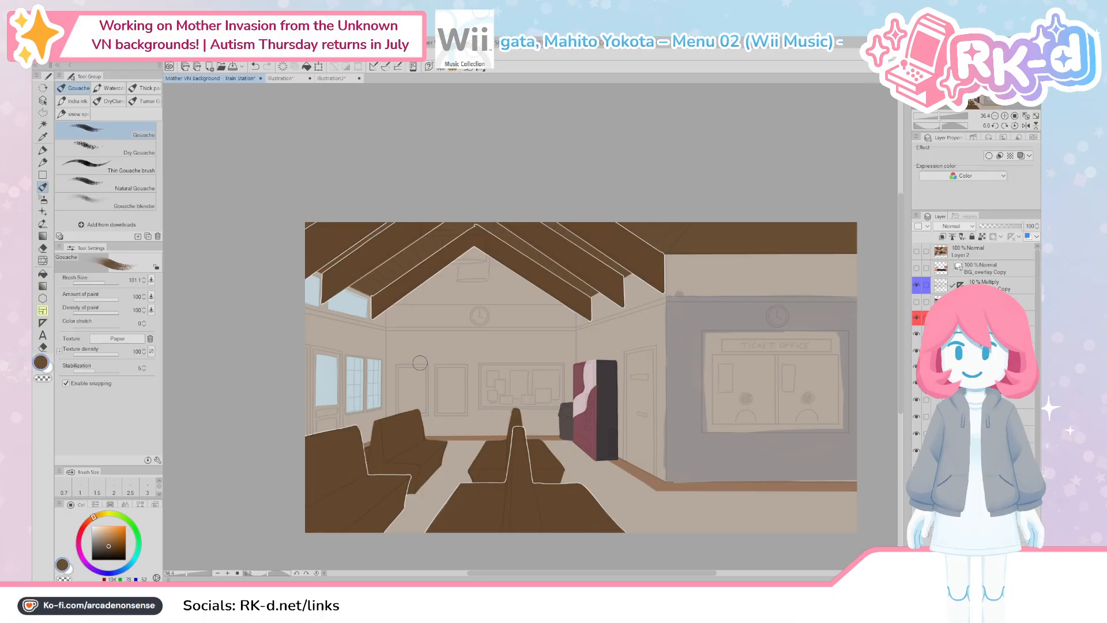
left_click(917, 303)
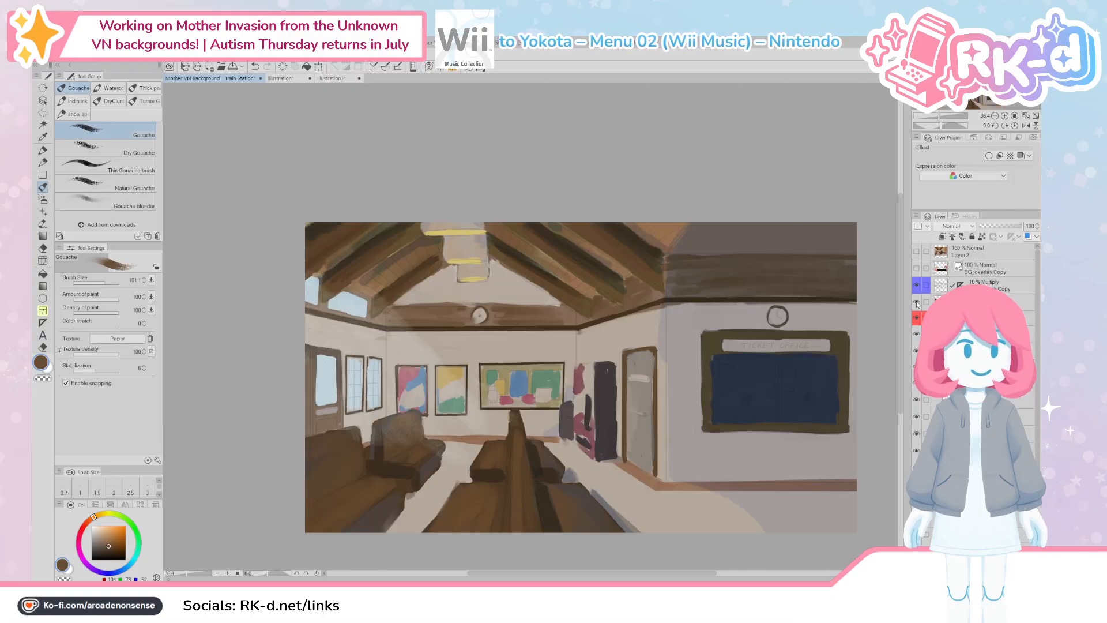
left_click(917, 303)
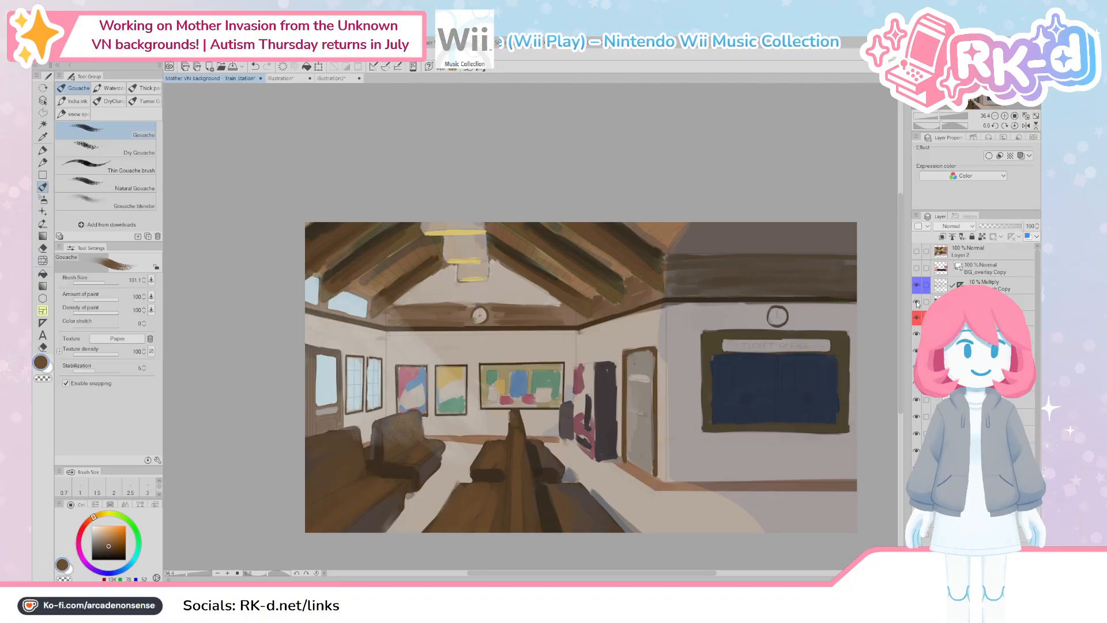
left_click(917, 303)
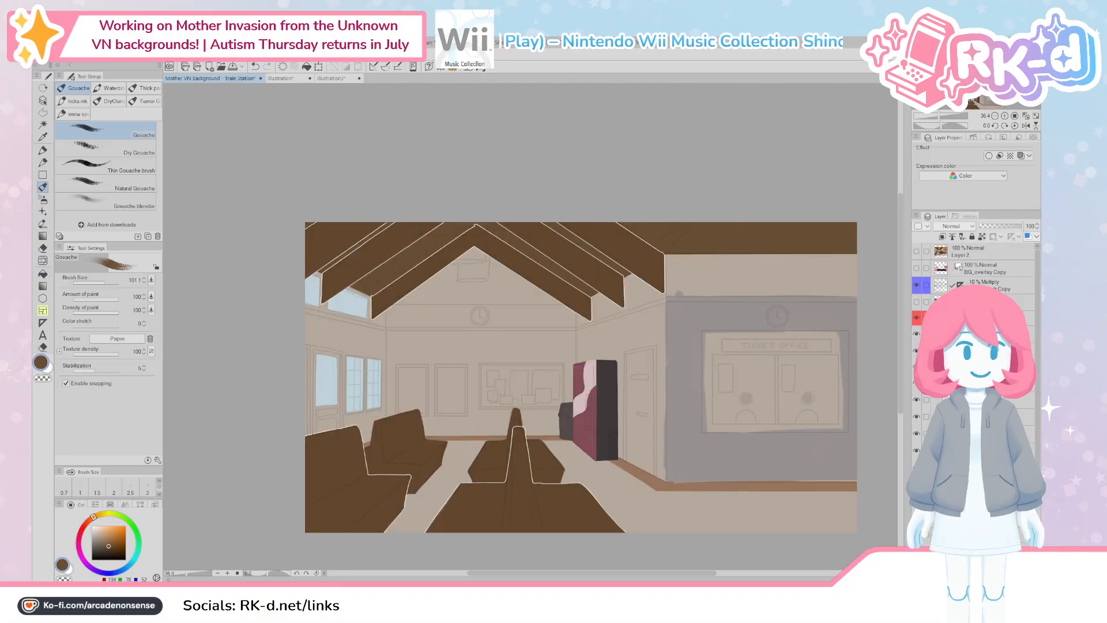
Step: Select the layer with the white border effect and group it into a new layer folder
left_click(981, 416)
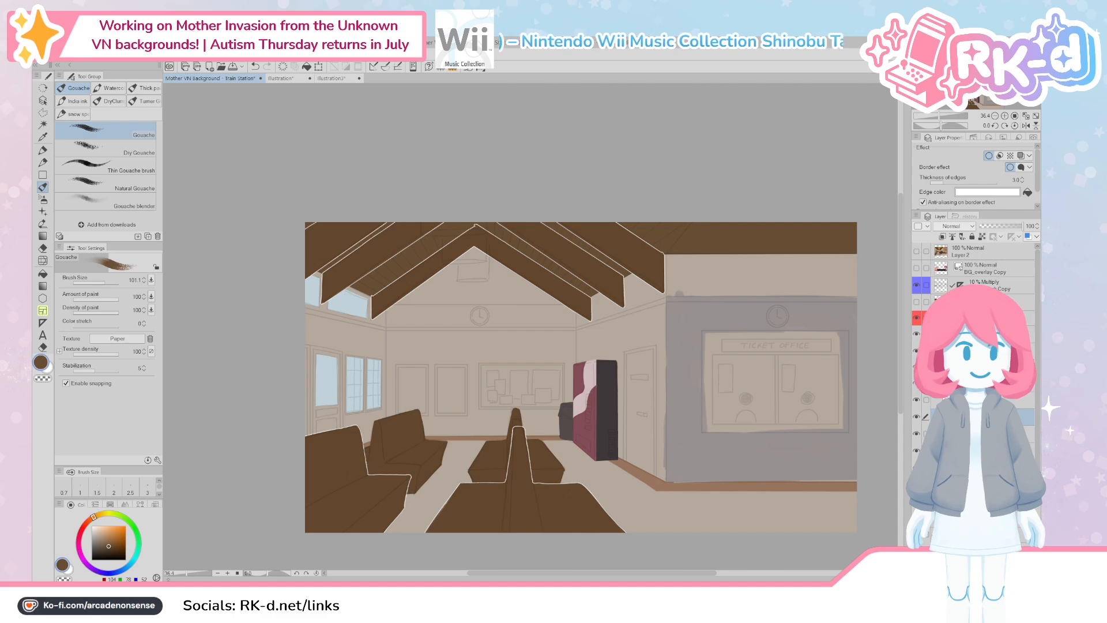
key("ctrl+g")
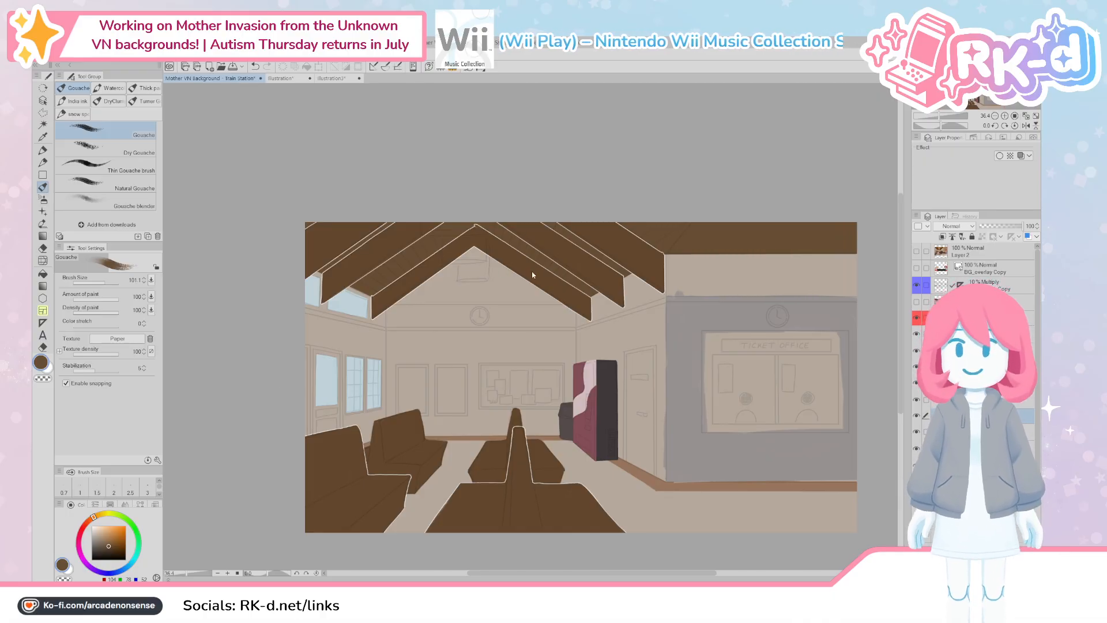
scroll(675, 398, "up", 1)
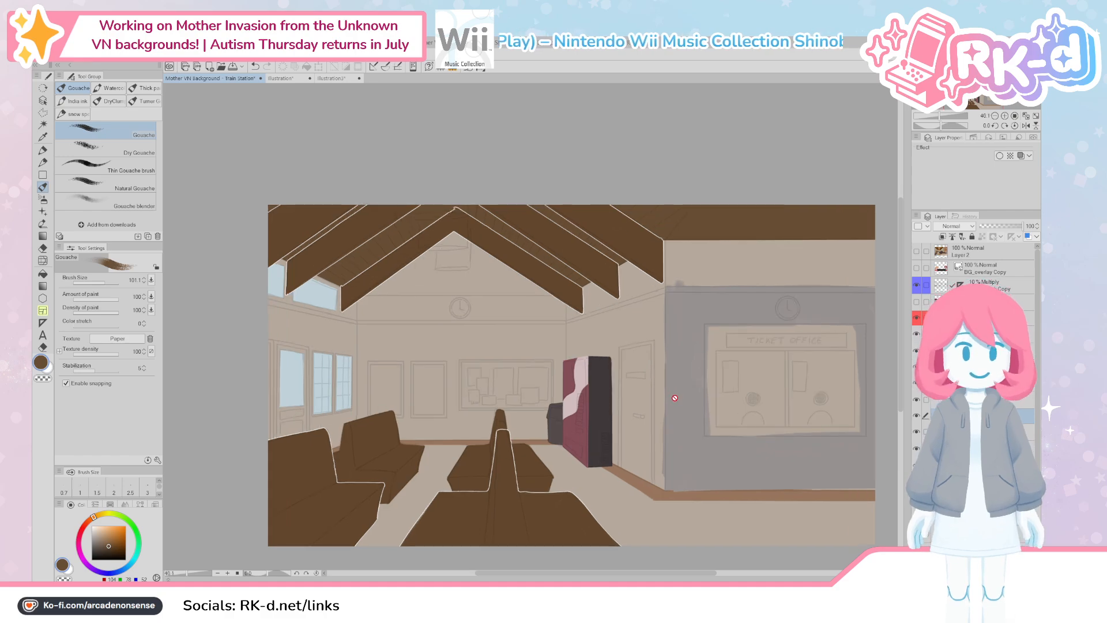
left_click(980, 431)
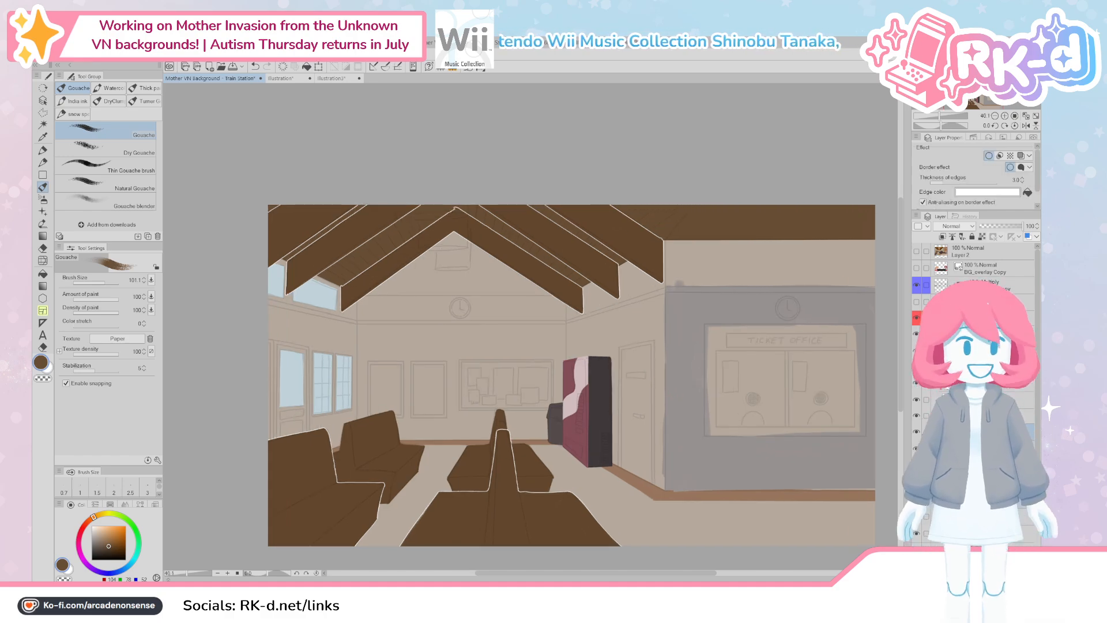
left_click_drag(980, 431, 980, 416)
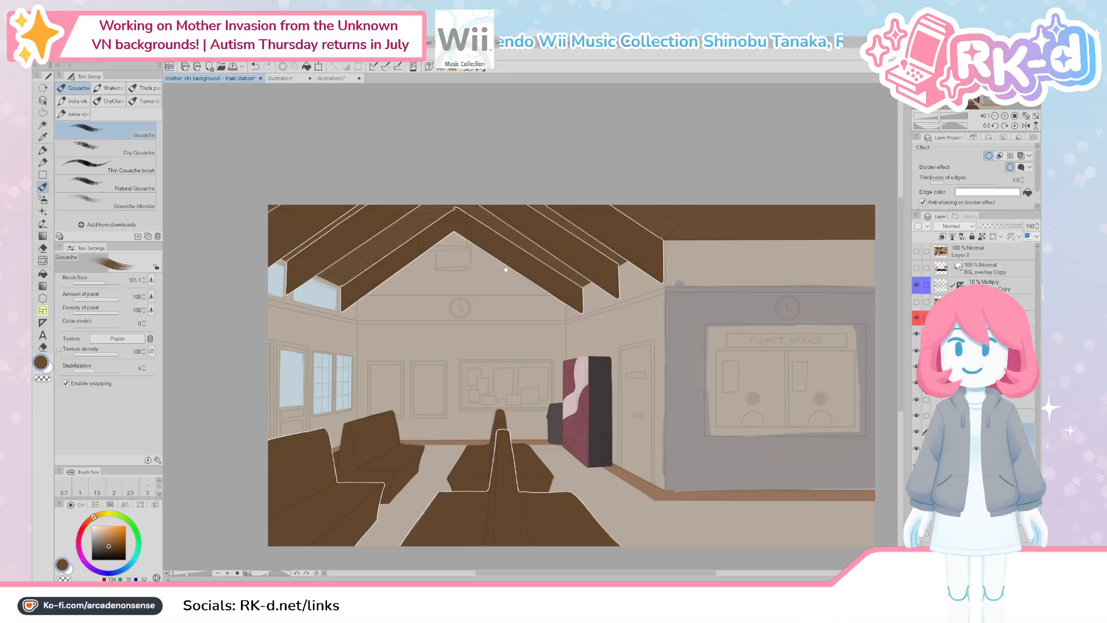
left_click_drag(550, 279, 486, 288)
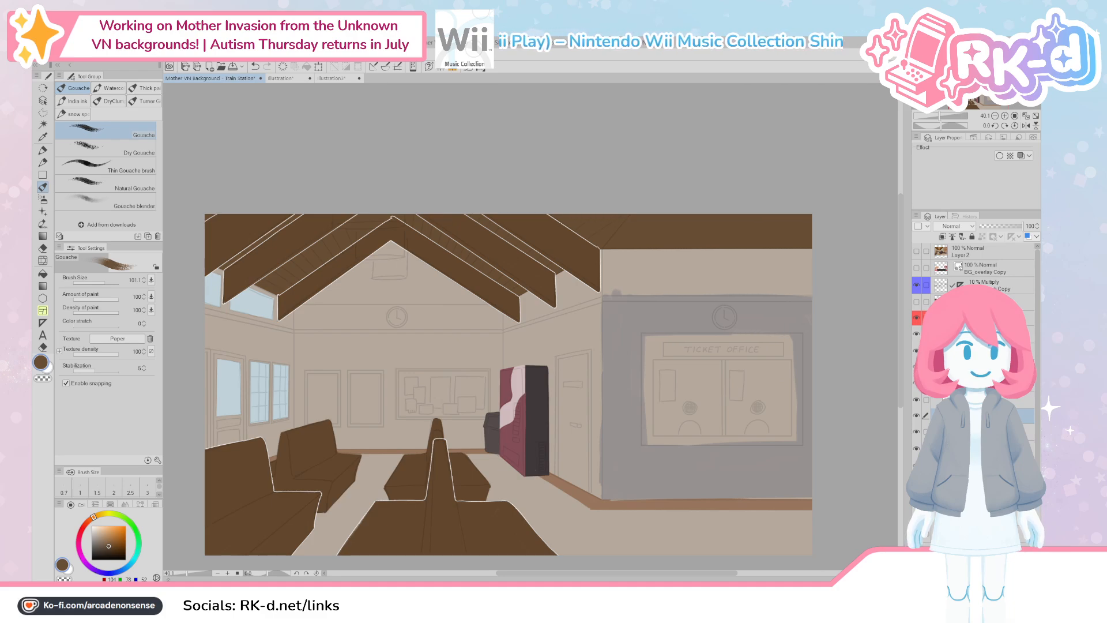
Step: Undo and redo the last layer change, and select the layer without a border effect just below the folder row
key("ctrl+z")
key("ctrl+y")
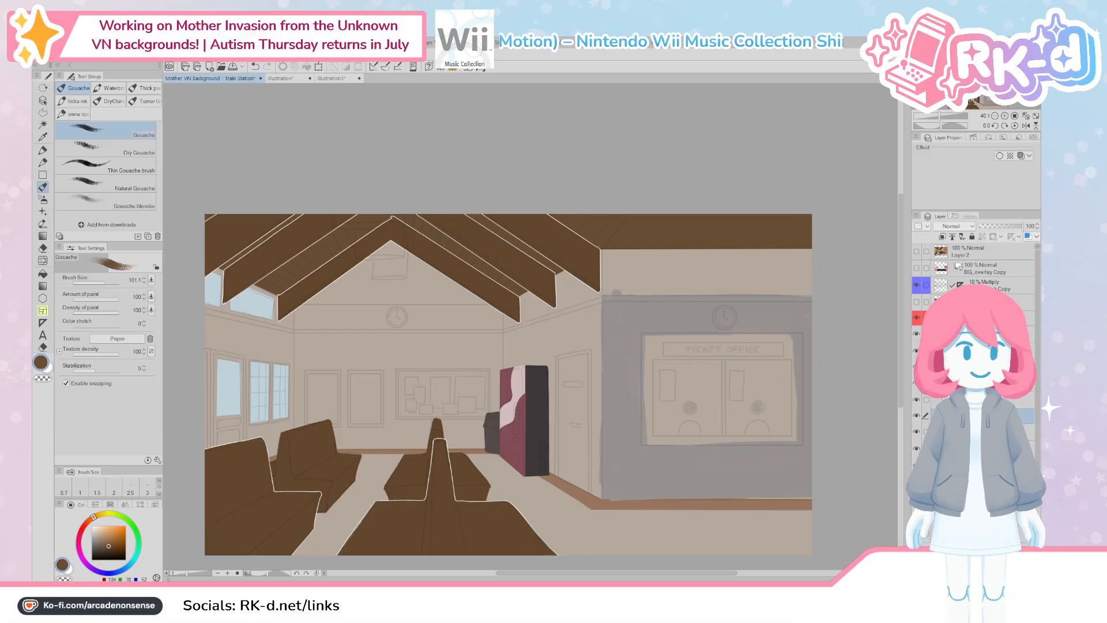
left_click(917, 416)
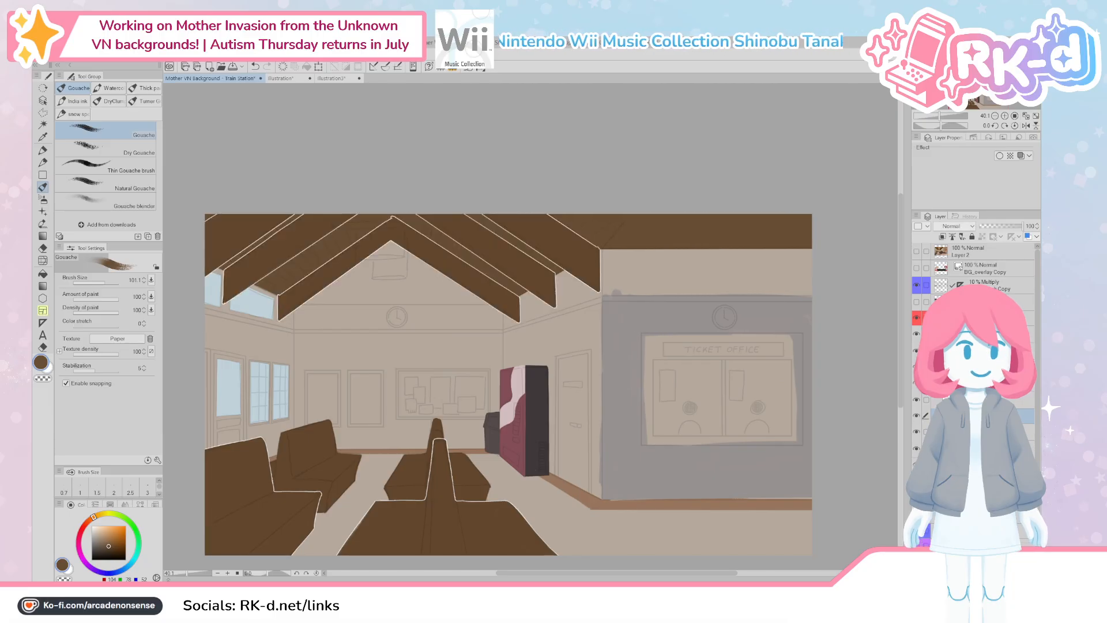
left_click(980, 431)
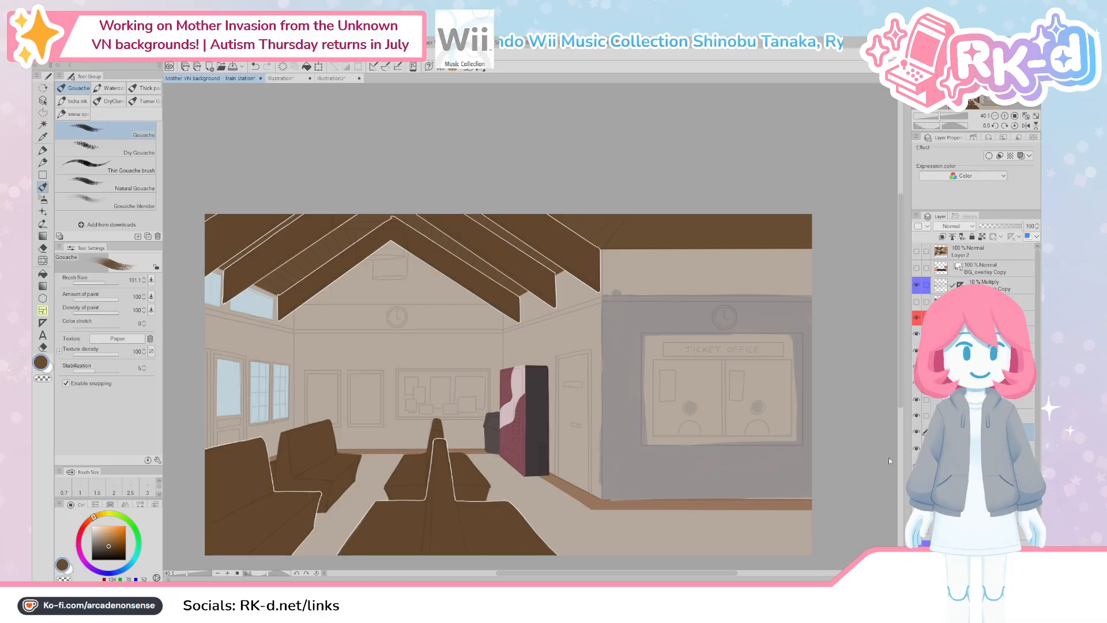
Step: Check the beams above the ticket office against the painted colour version, and view the reference photo of the station hall
scroll(656, 326, "up", 3)
left_click_drag(647, 287, 580, 376)
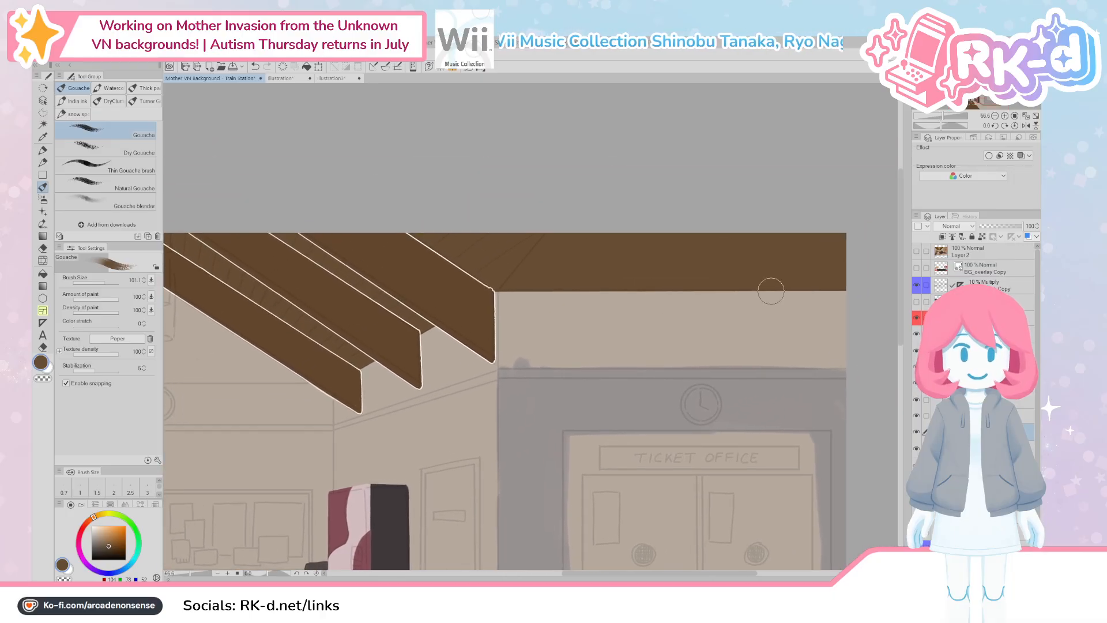
left_click(917, 252)
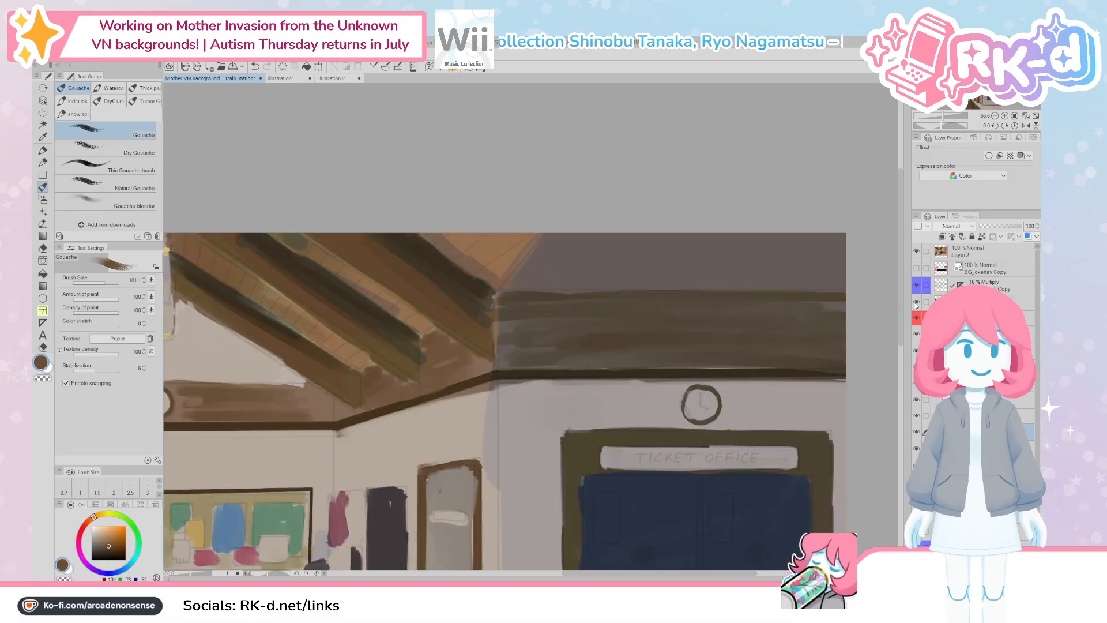
left_click(917, 301)
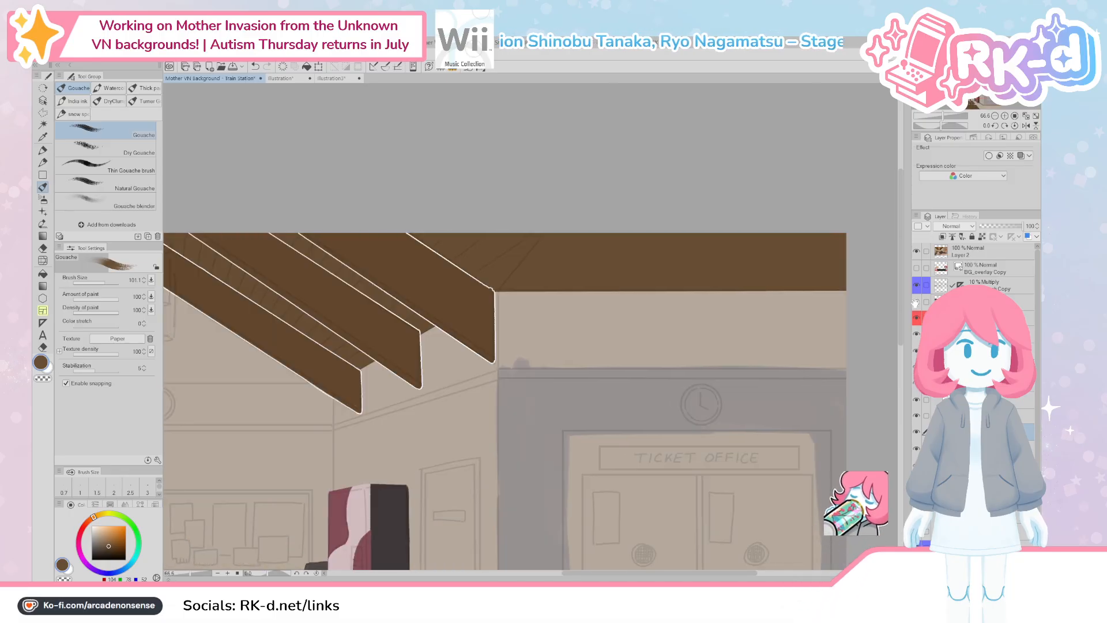
left_click_drag(381, 410, 703, 415)
left_click_drag(435, 445, 592, 459)
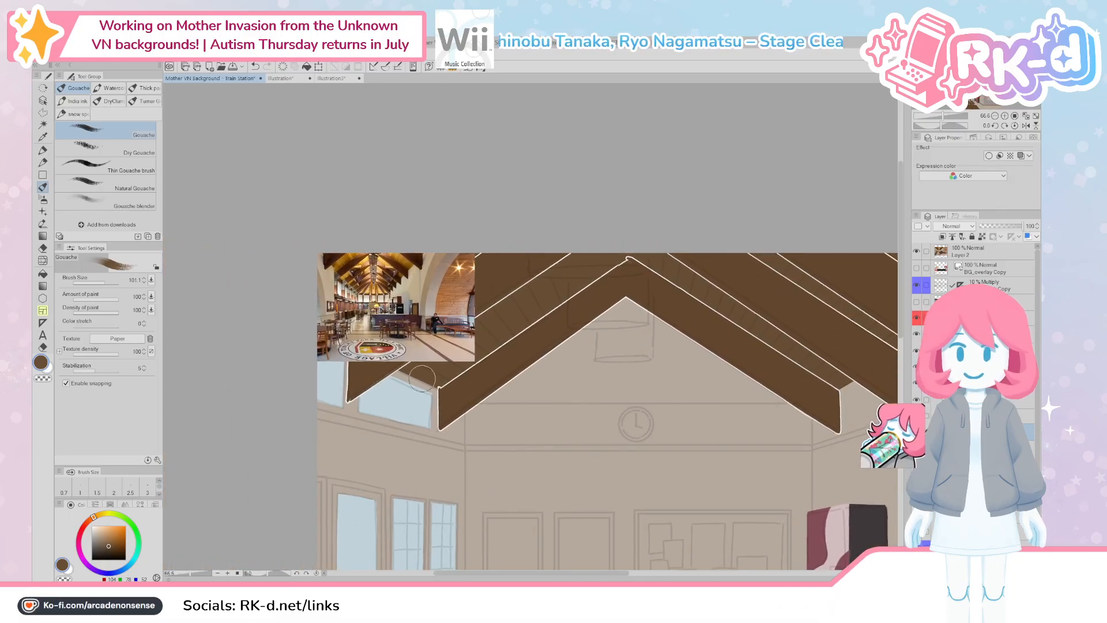
Step: Reduce the brush size to 67.9 and paint a straight brown band across the gable wall, joining the lower ends of the roof beams
left_click_drag(428, 392, 414, 407, "ctrl+alt")
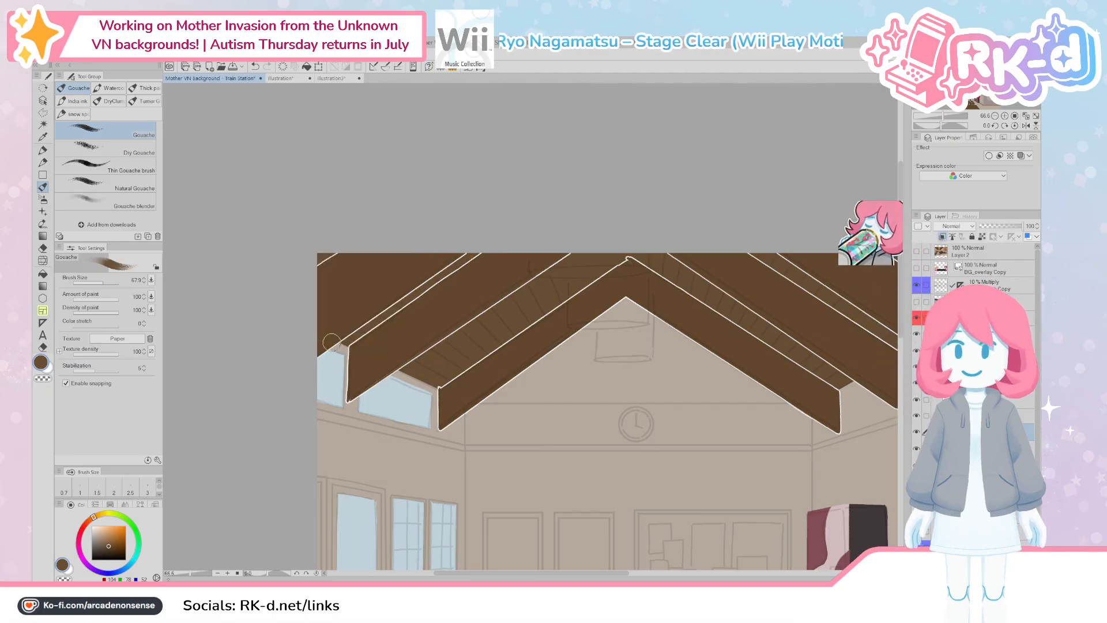
left_click(297, 334)
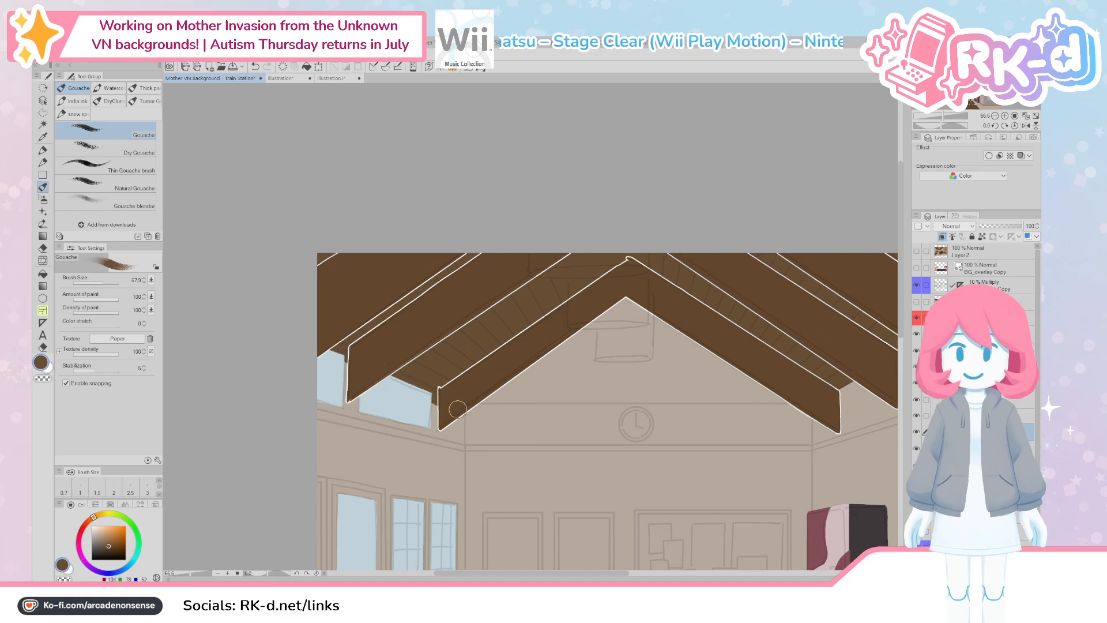
left_click_drag(458, 409, 810, 410)
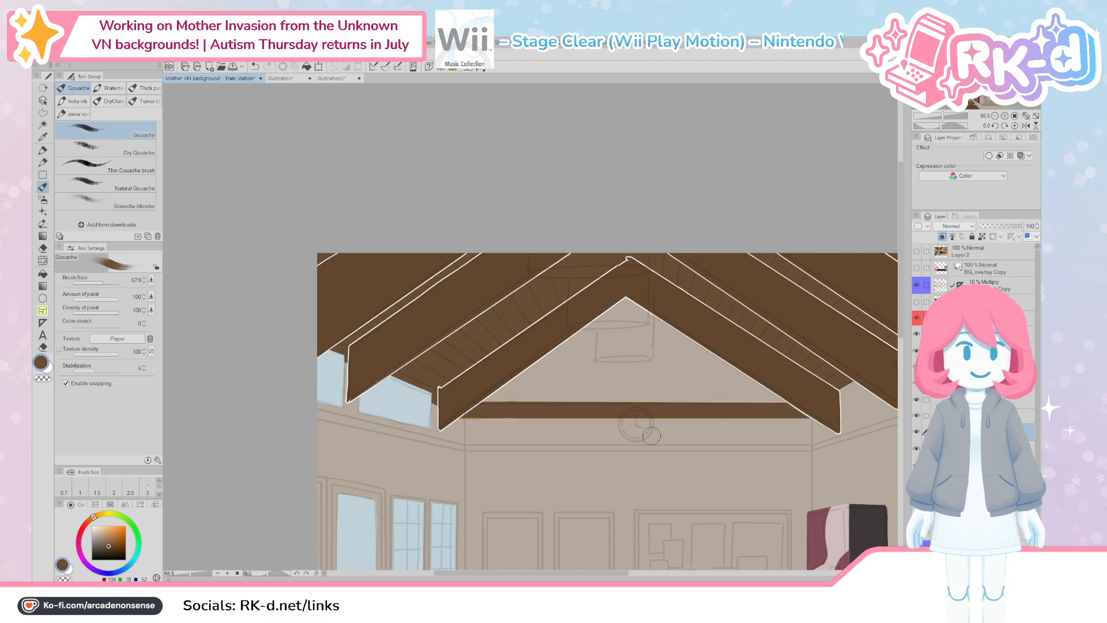
Step: Paint a straight brown beam along the left wall beneath the high windows, ending at the corner with the back wall
mouse_move(615, 468)
left_mouse_down()
mouse_move(583, 464)
mouse_move(592, 483)
mouse_move(575, 501)
left_mouse_up()
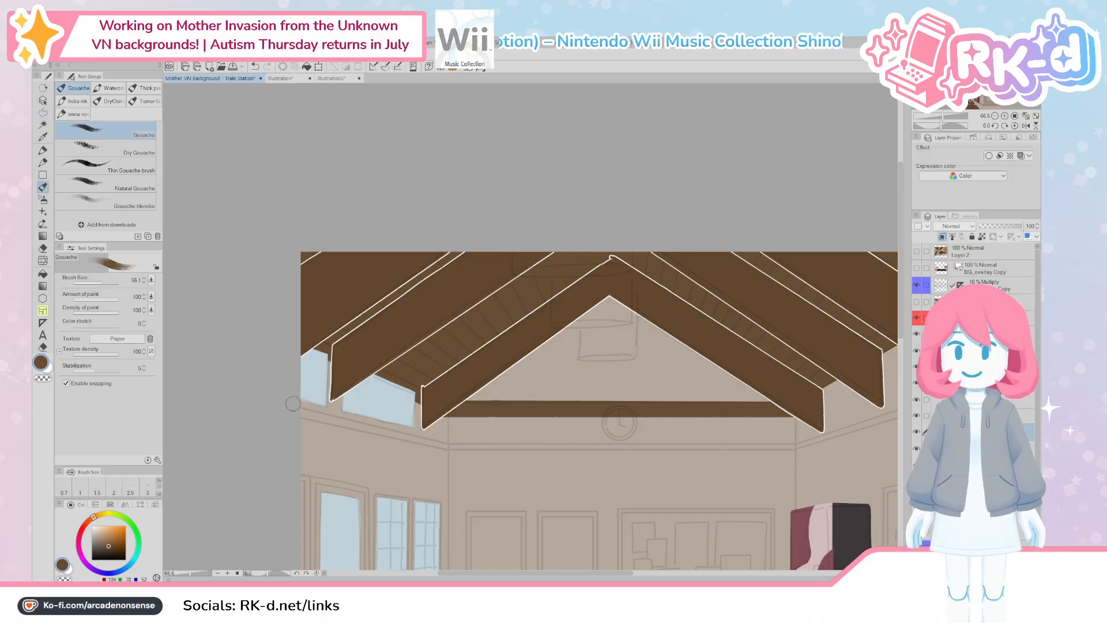
left_click(447, 440, "shift")
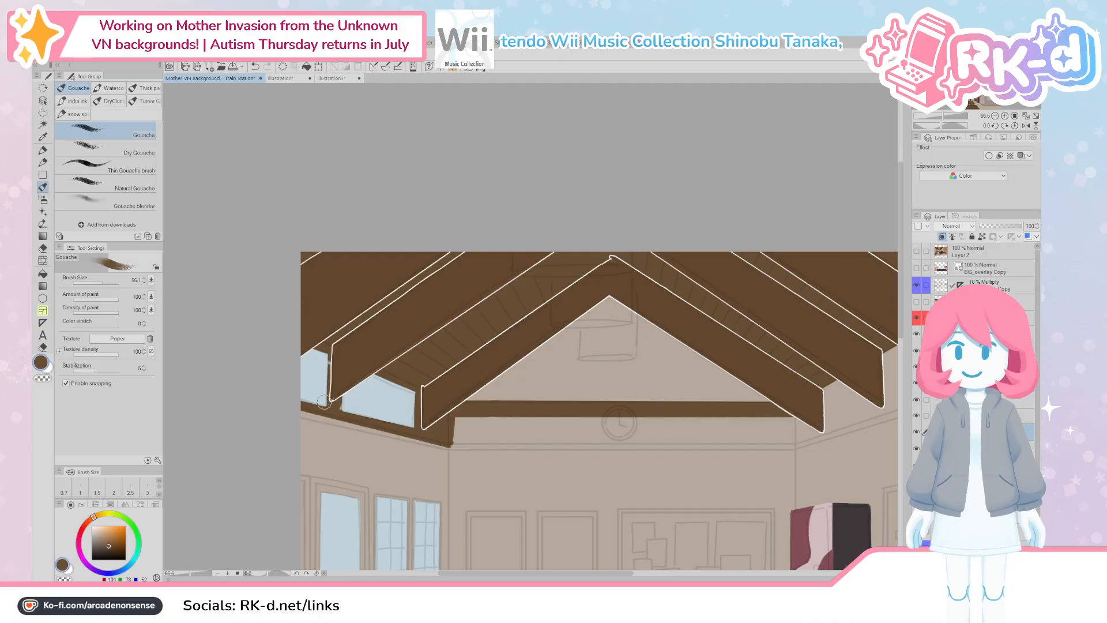
left_click_drag(463, 433, 458, 432)
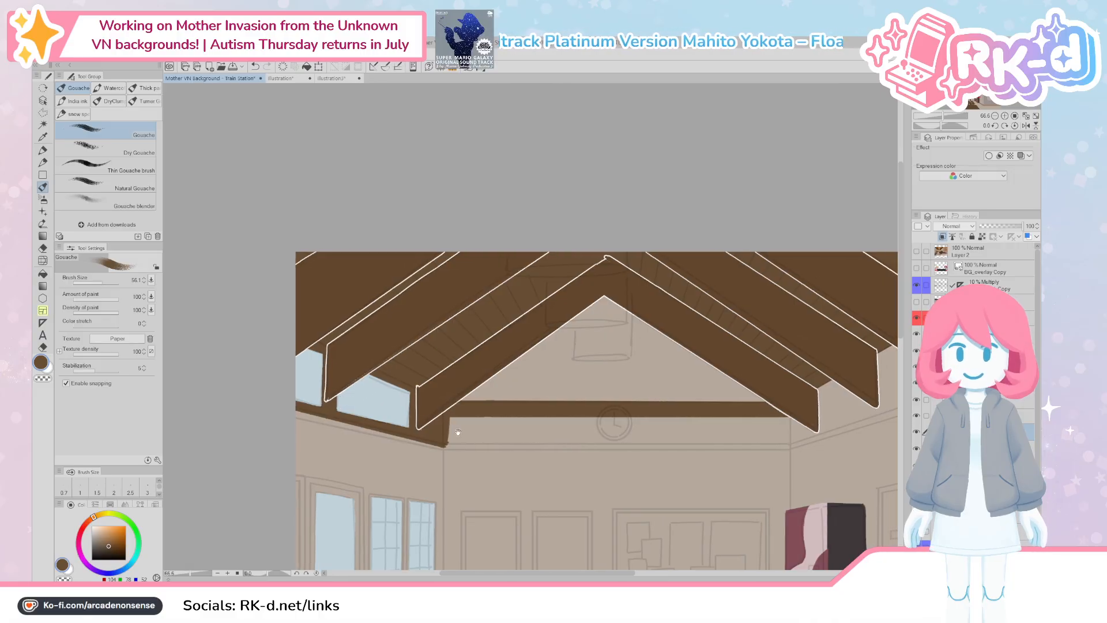
Step: Paint the straight lower edge of the back wall's crossbeam and fill the area around the clock with brown
left_click(446, 440)
left_click(791, 440, "shift")
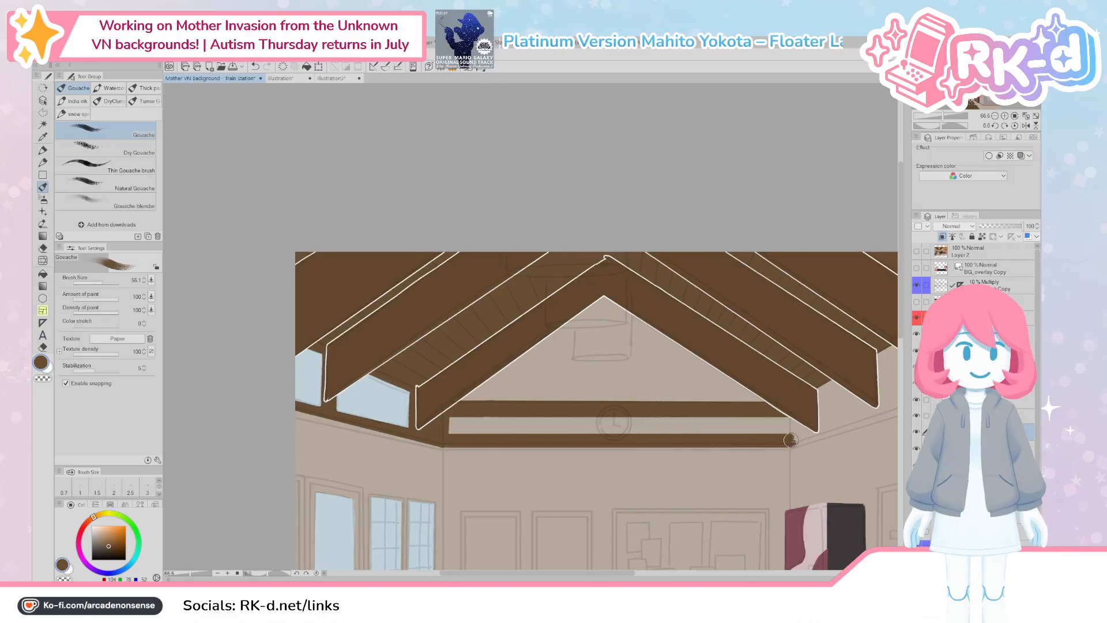
mouse_move(457, 416)
left_mouse_down()
mouse_move(702, 427)
mouse_move(650, 426)
left_mouse_up()
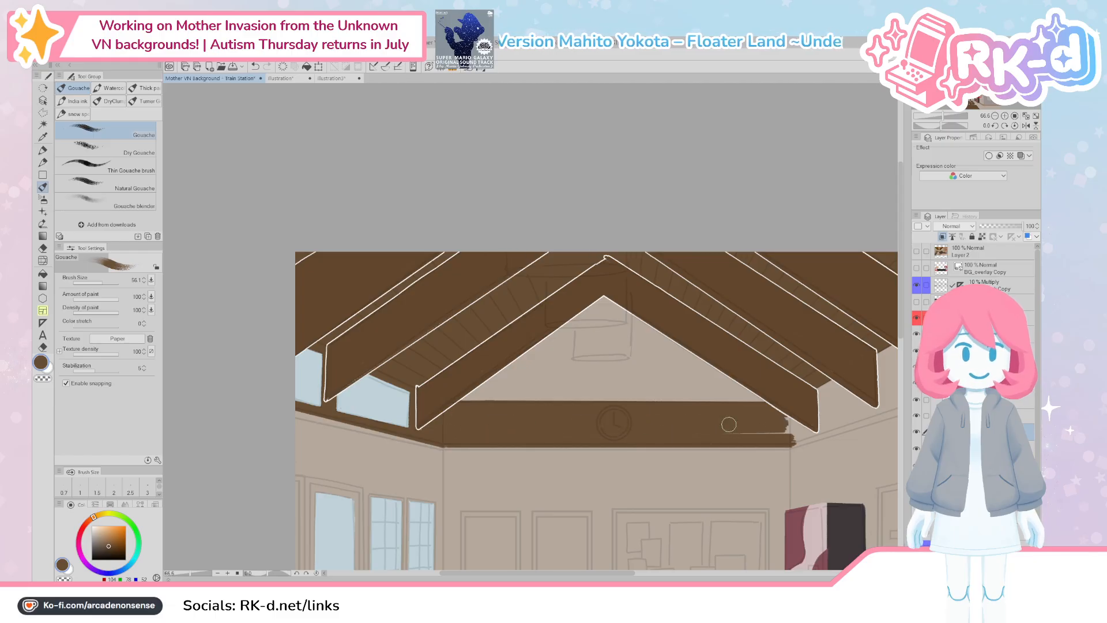
Step: Paint the slanted beam edge above the door from the back wall's corner to the ticket office, and fill the gaps up to the ceiling beams
left_click_drag(765, 426, 522, 457)
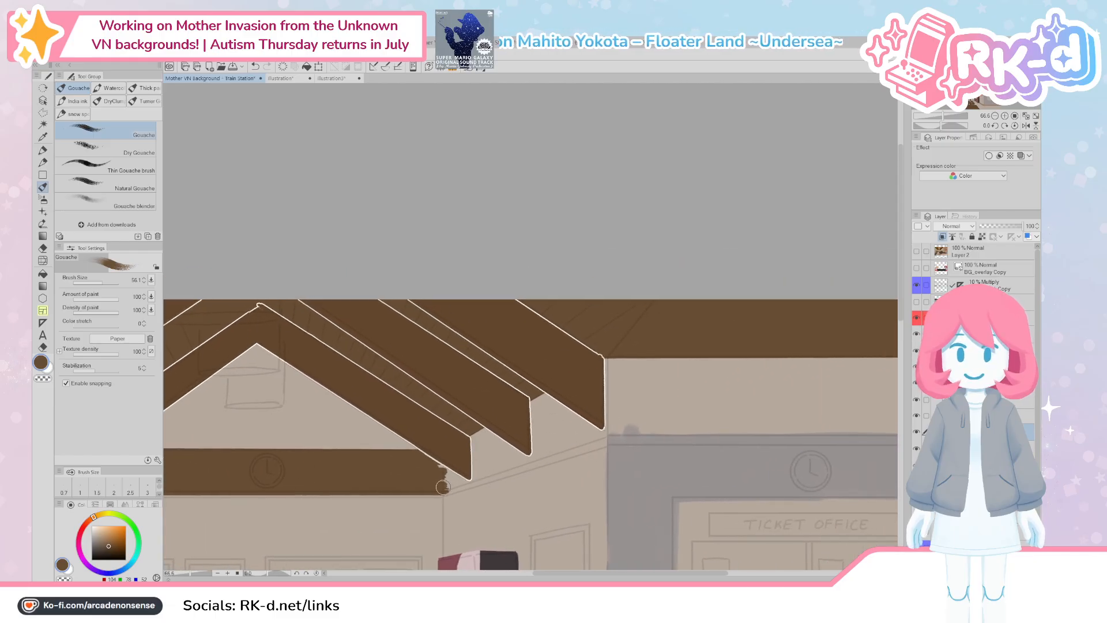
left_click(612, 429, "shift")
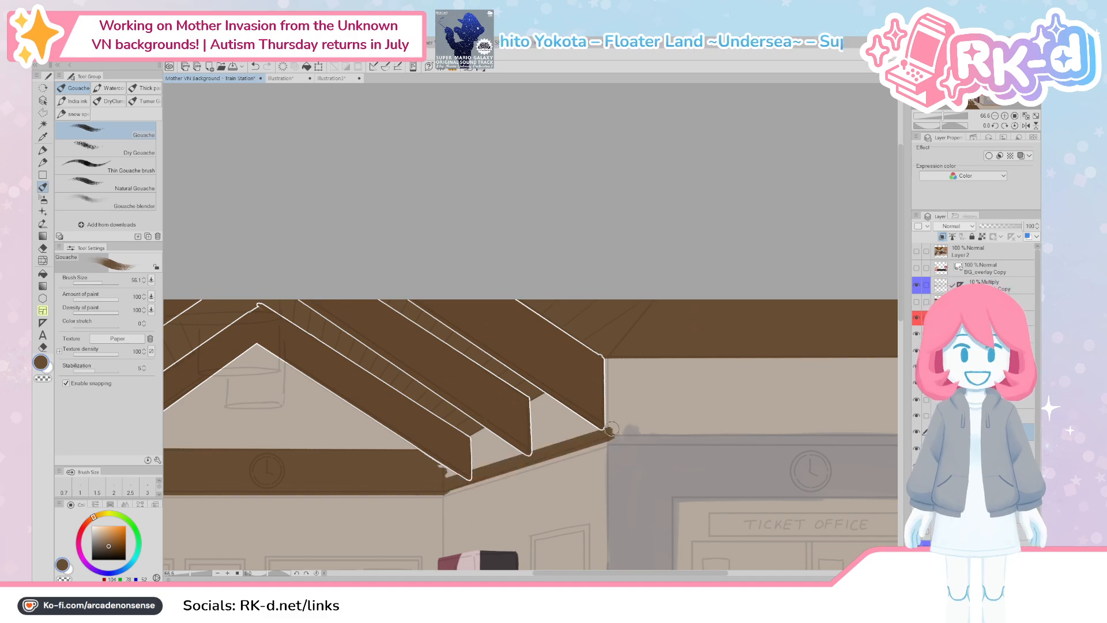
mouse_move(445, 466)
left_mouse_down()
mouse_move(461, 474)
mouse_move(548, 396)
mouse_move(507, 443)
mouse_move(613, 405)
left_mouse_up()
left_click_drag(519, 459, 627, 424)
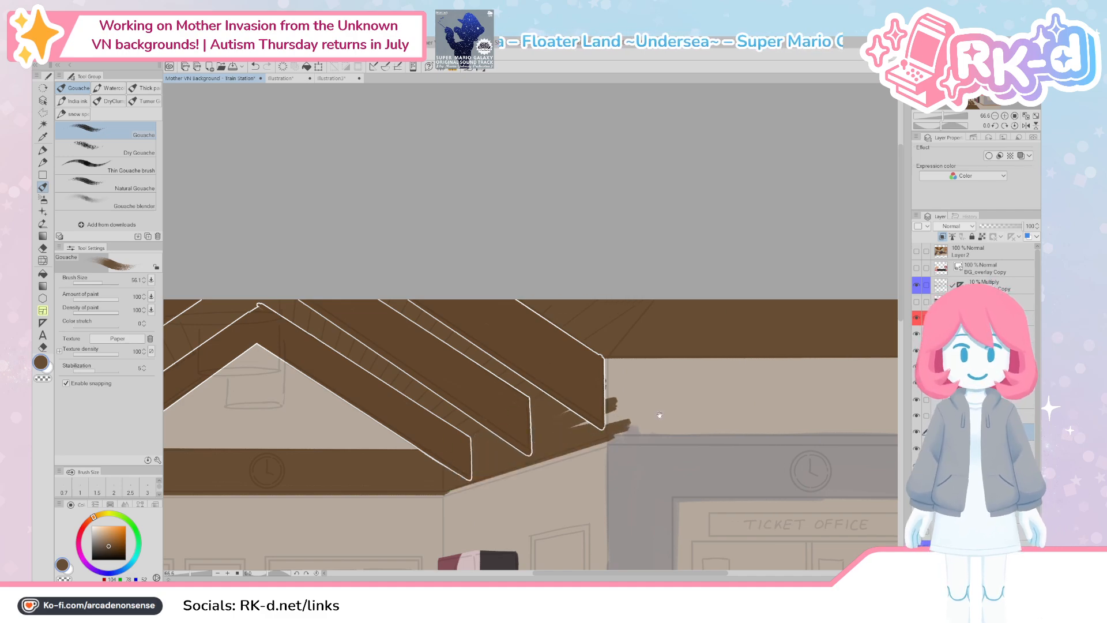
Step: Fill the whole upper wall strip above the ticket office with brown using brush size 148.5, down to the grey wall's top edge
left_click_drag(689, 389, 605, 405)
mouse_move(500, 407)
left_mouse_down()
mouse_move(599, 384)
mouse_move(884, 379)
mouse_move(597, 397)
mouse_move(456, 425)
mouse_move(672, 409)
mouse_move(874, 420)
mouse_move(584, 419)
mouse_move(477, 432)
mouse_move(879, 434)
left_mouse_up()
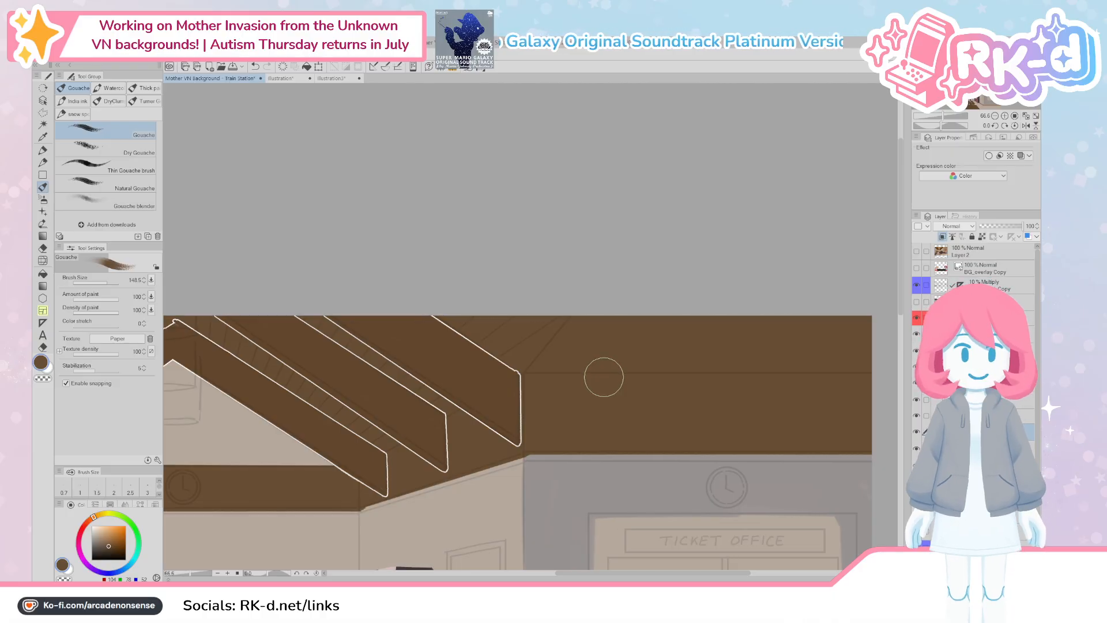
scroll(581, 361, "down", 4)
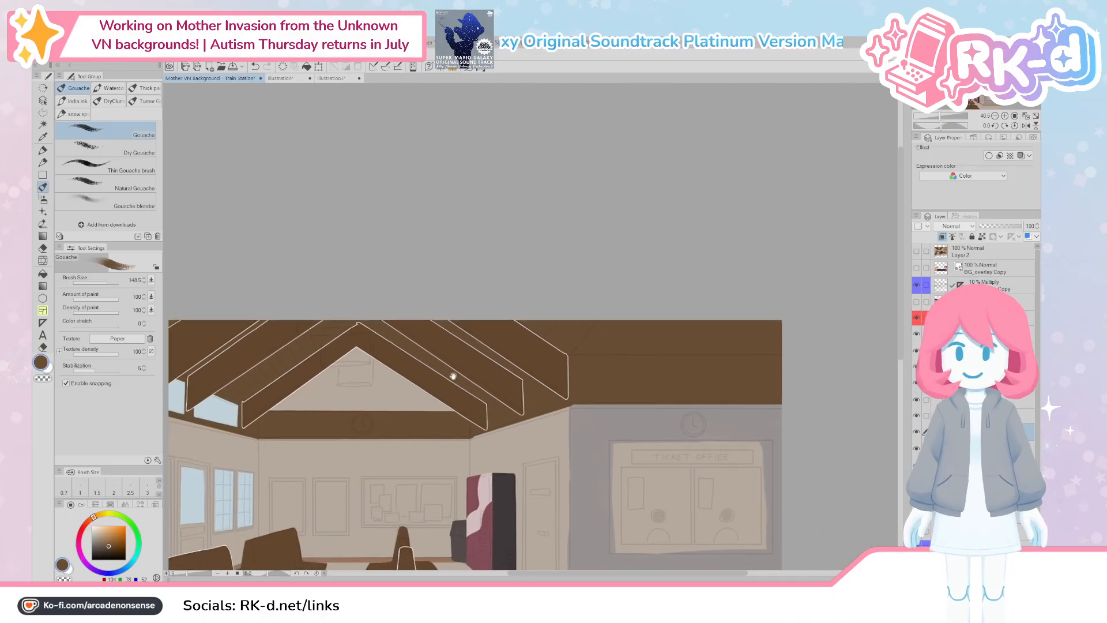
mouse_move(453, 376)
left_mouse_down()
mouse_move(413, 390)
mouse_move(470, 398)
mouse_move(452, 361)
left_mouse_up()
scroll(463, 398, "up", 1)
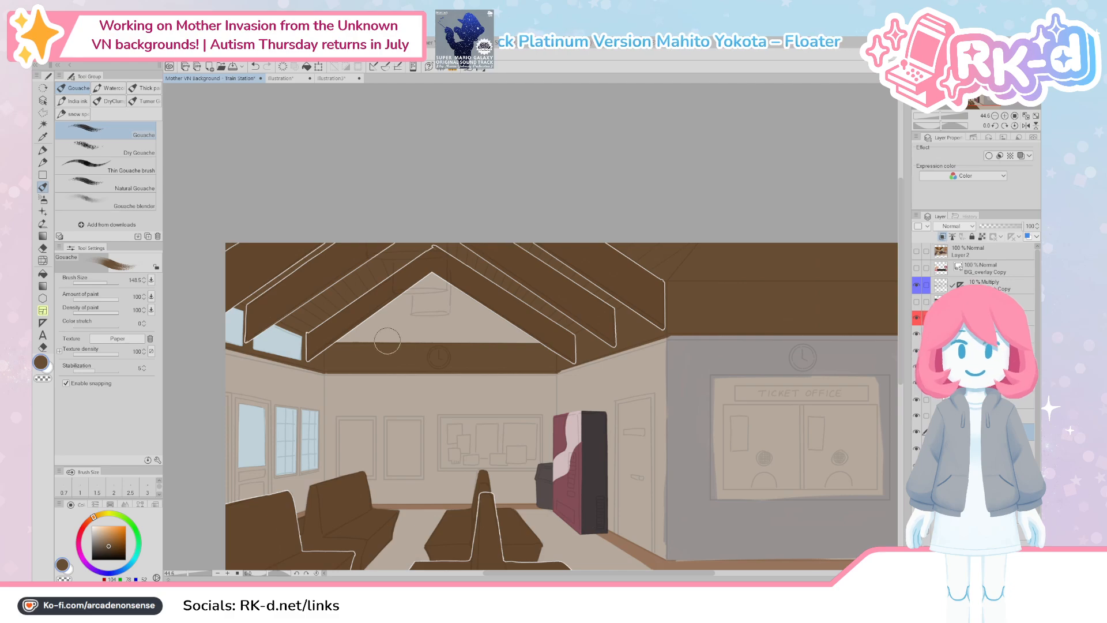
scroll(387, 341, "up", 2)
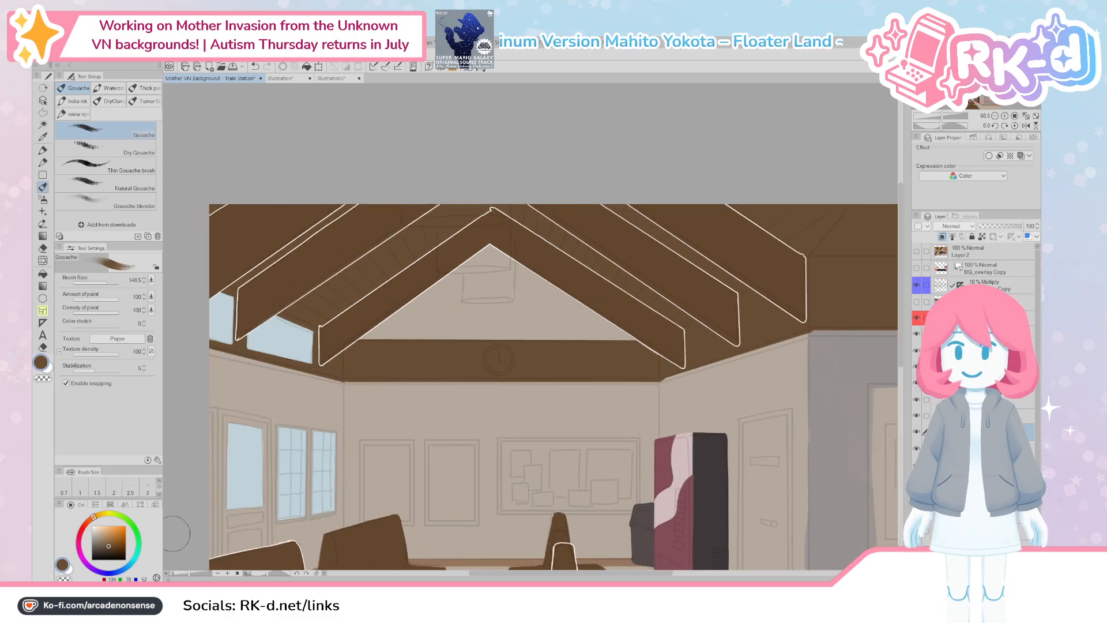
Step: Choose a darker brown as the paint colour and check it against the finished reference painting
left_click(111, 550)
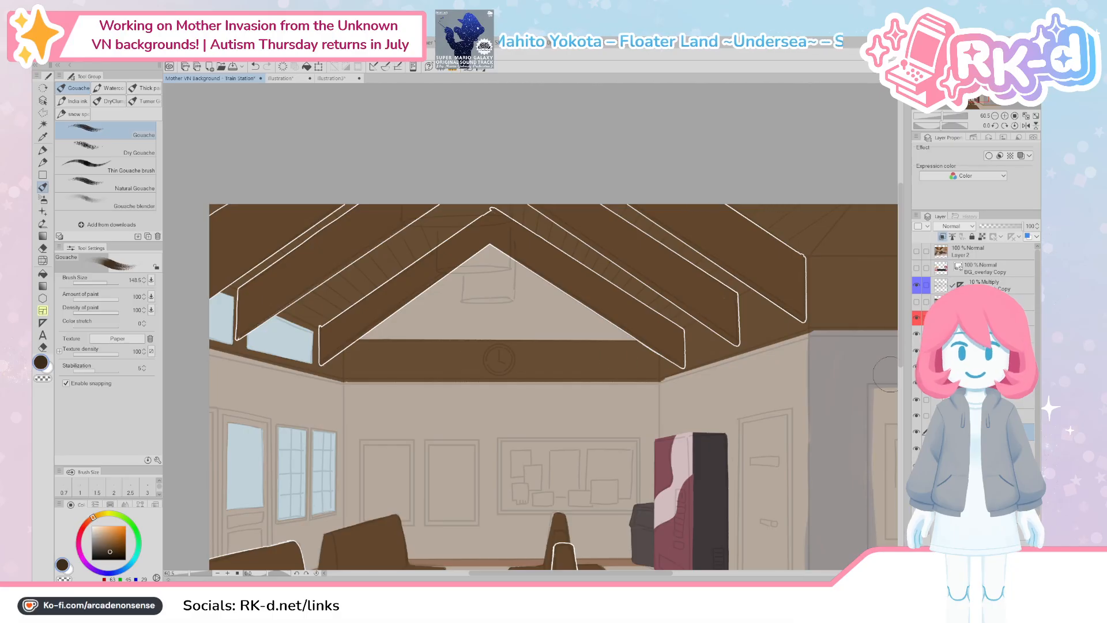
left_click(917, 302)
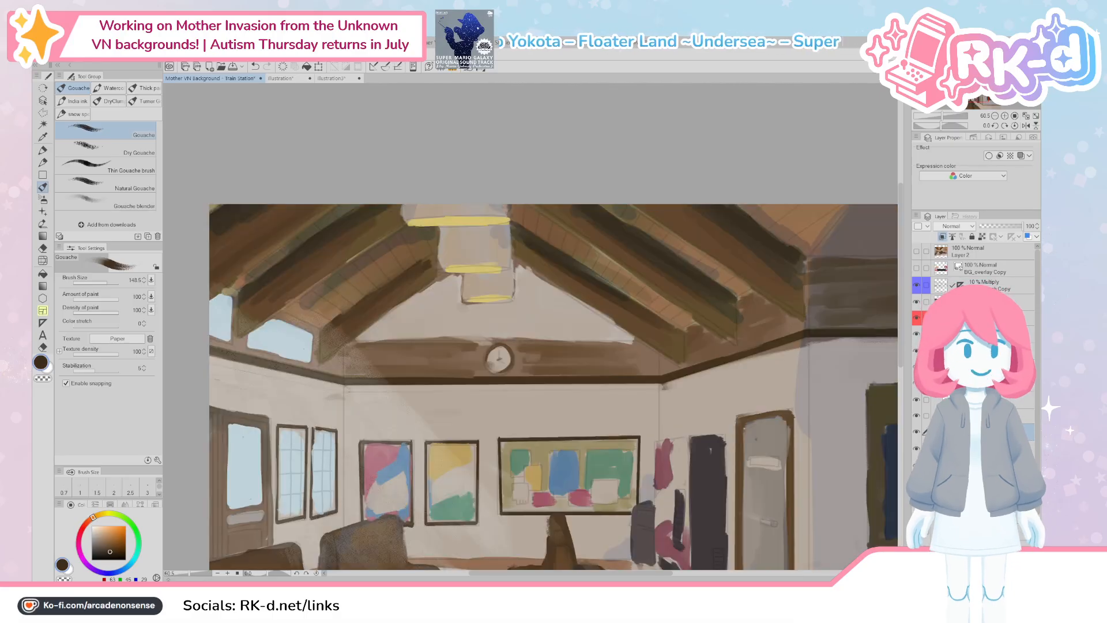
left_click(917, 302)
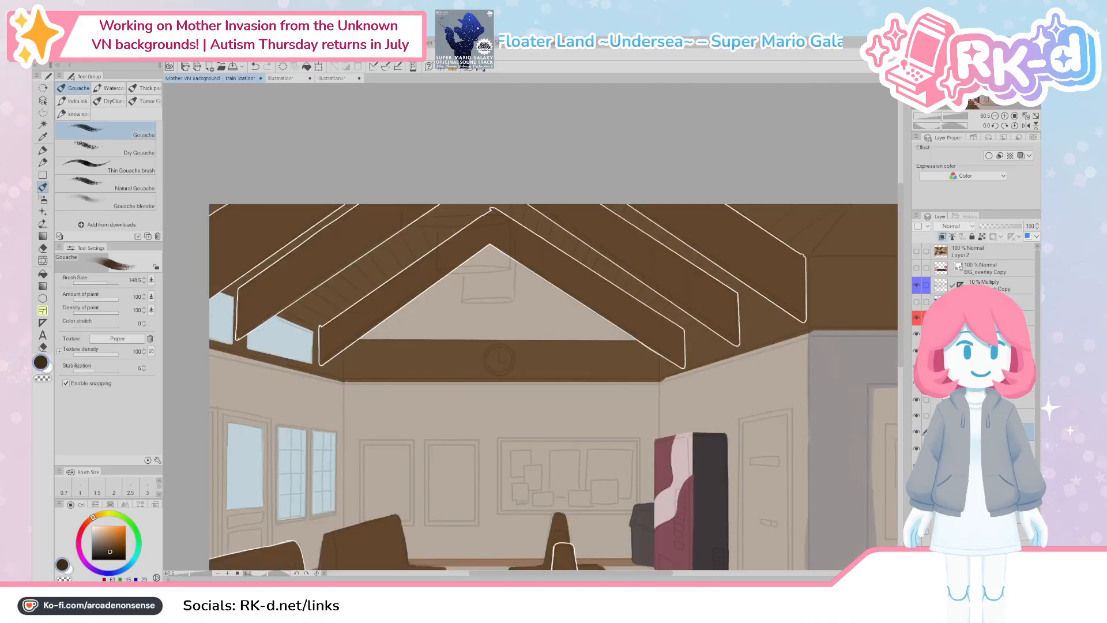
Step: Paint a dark brown trim along the lower edge of the left wall's beam, using the Gouache brush at size 19.5
scroll(212, 389, "up", 3)
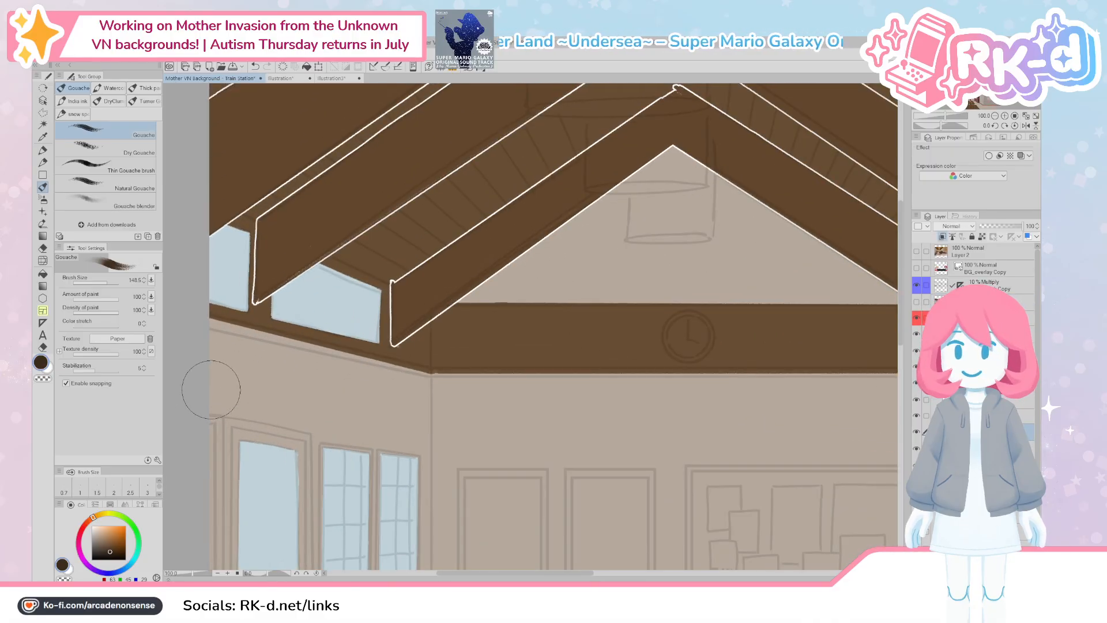
left_click(993, 127)
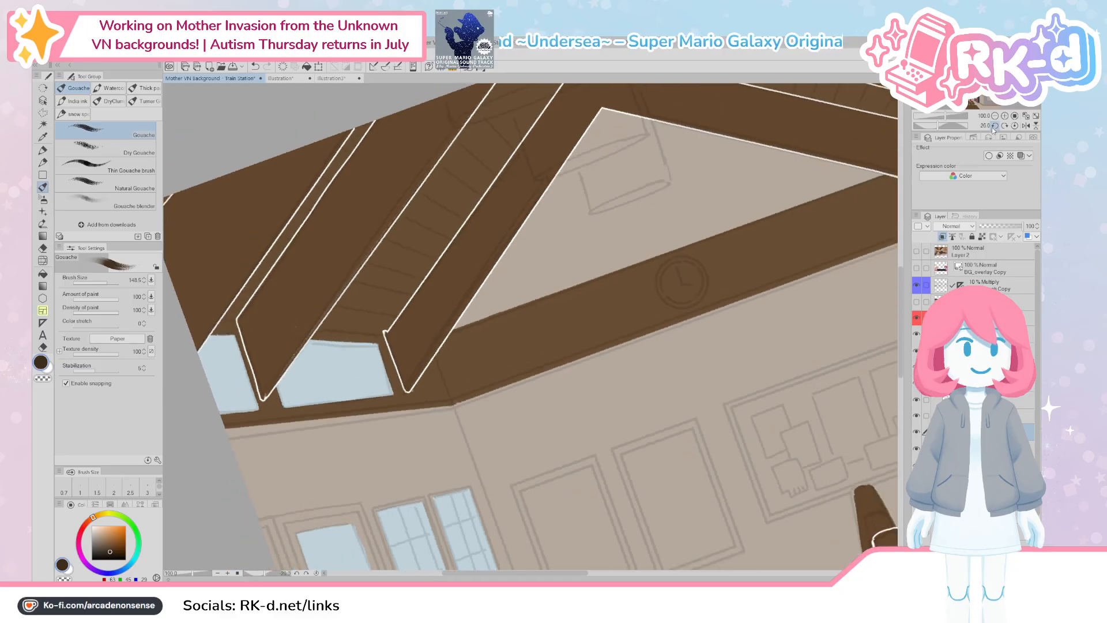
left_click(991, 127)
key("period")
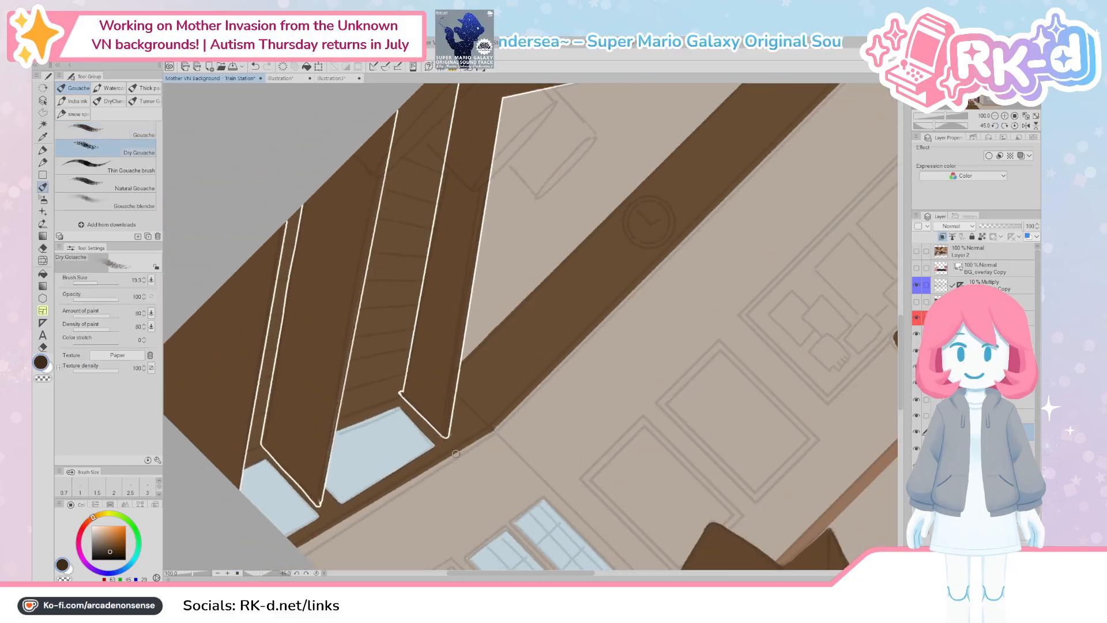
mouse_move(437, 481)
left_mouse_down()
mouse_move(446, 460)
mouse_move(498, 442)
left_mouse_up()
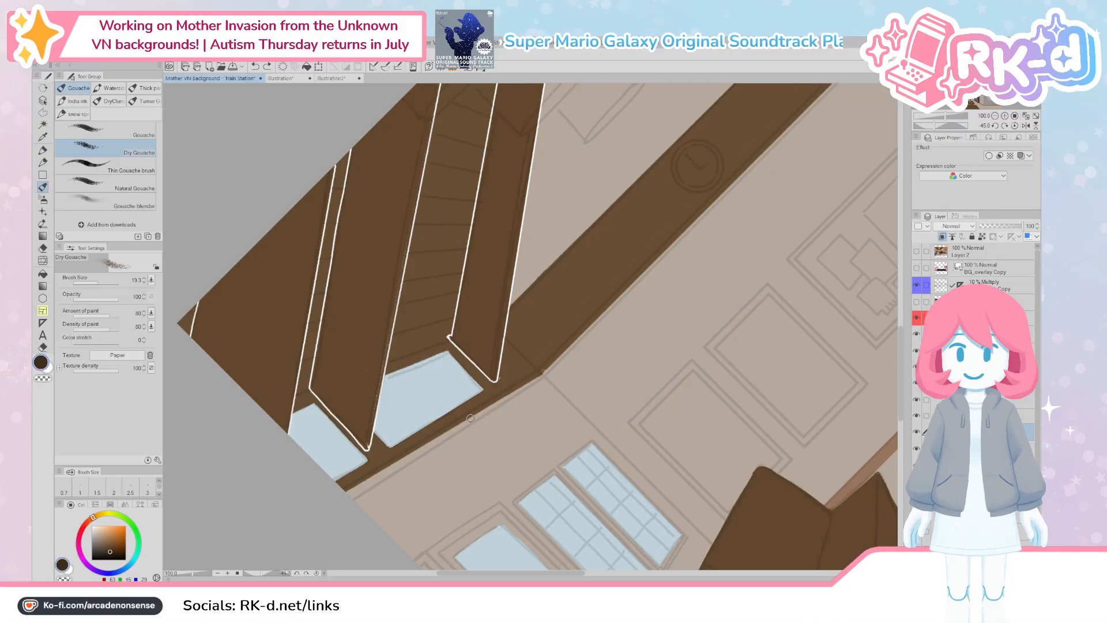
key("period")
key("comma")
key("comma")
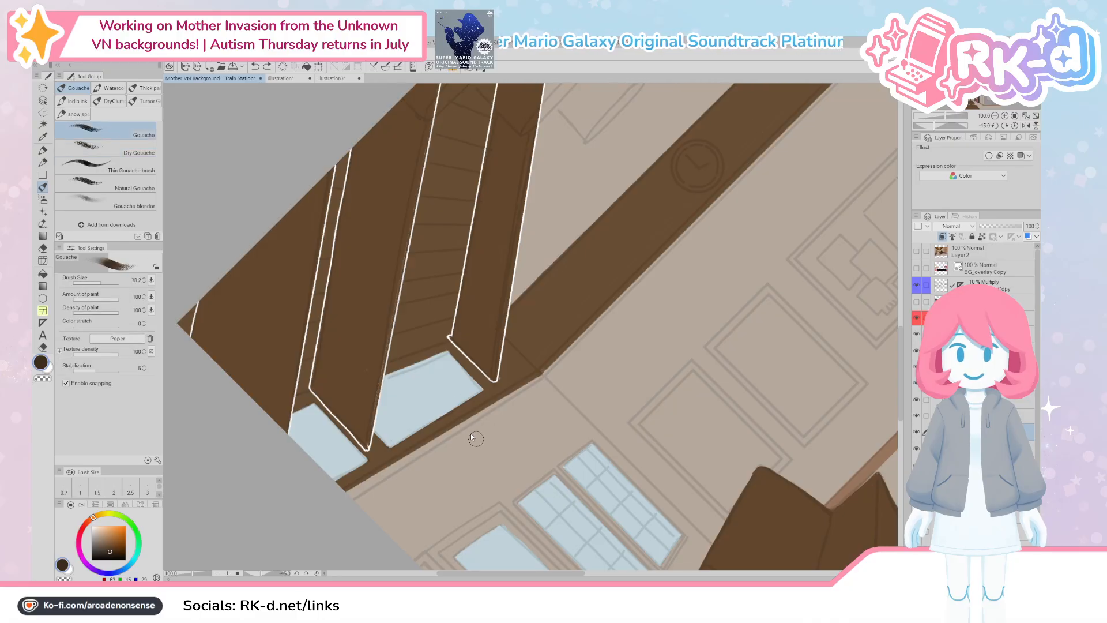
left_click_drag(482, 431, 443, 453)
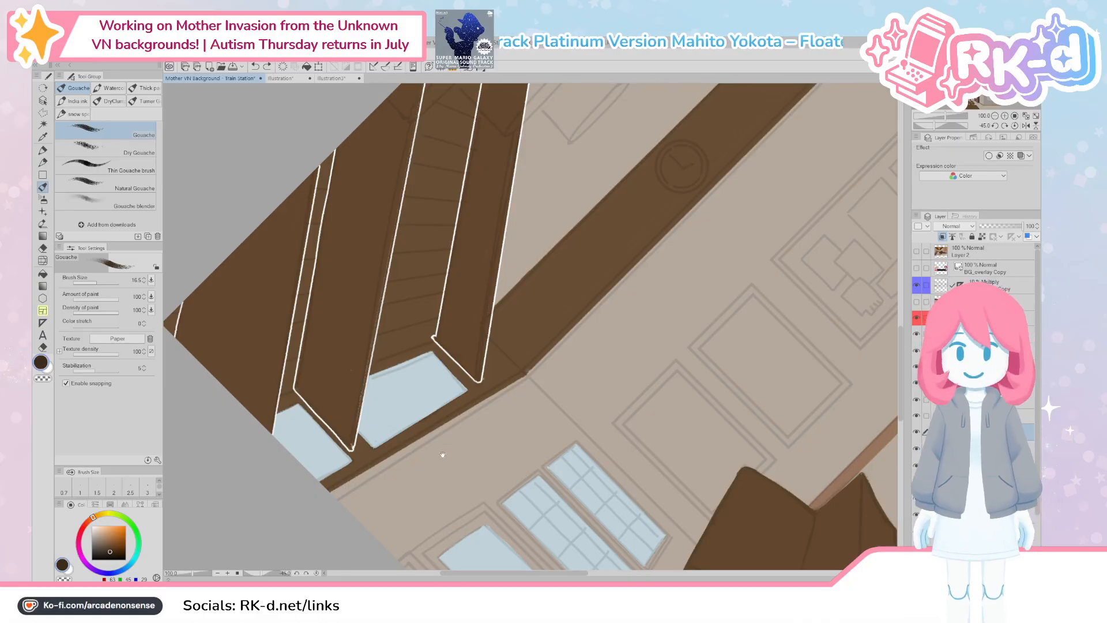
scroll(441, 453, "down", 1)
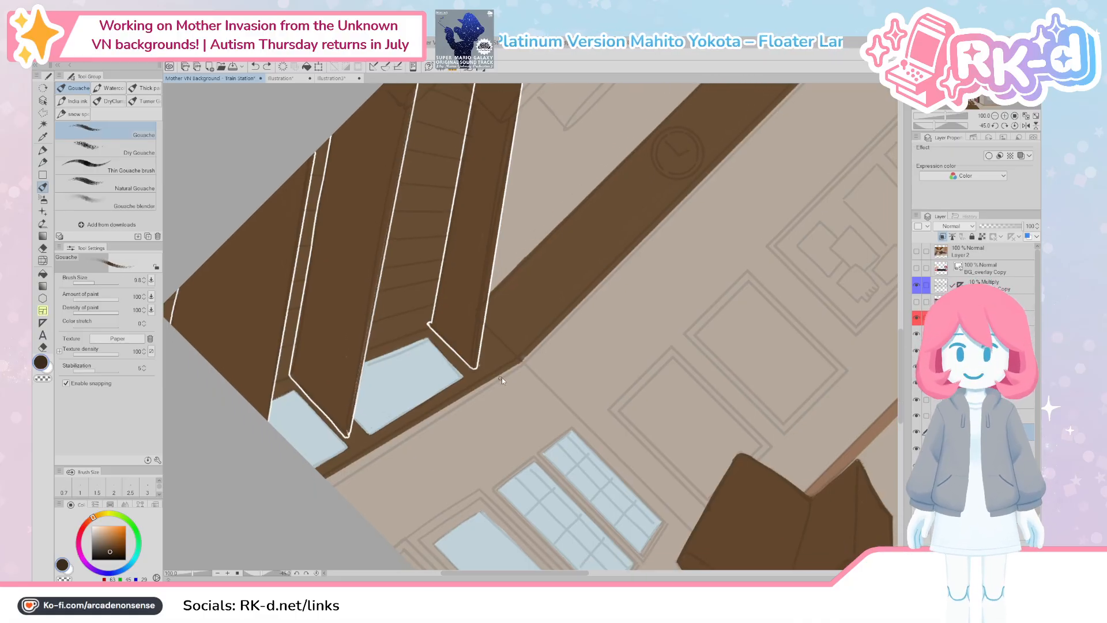
key("bracketright")
key("bracketright")
key("bracketright")
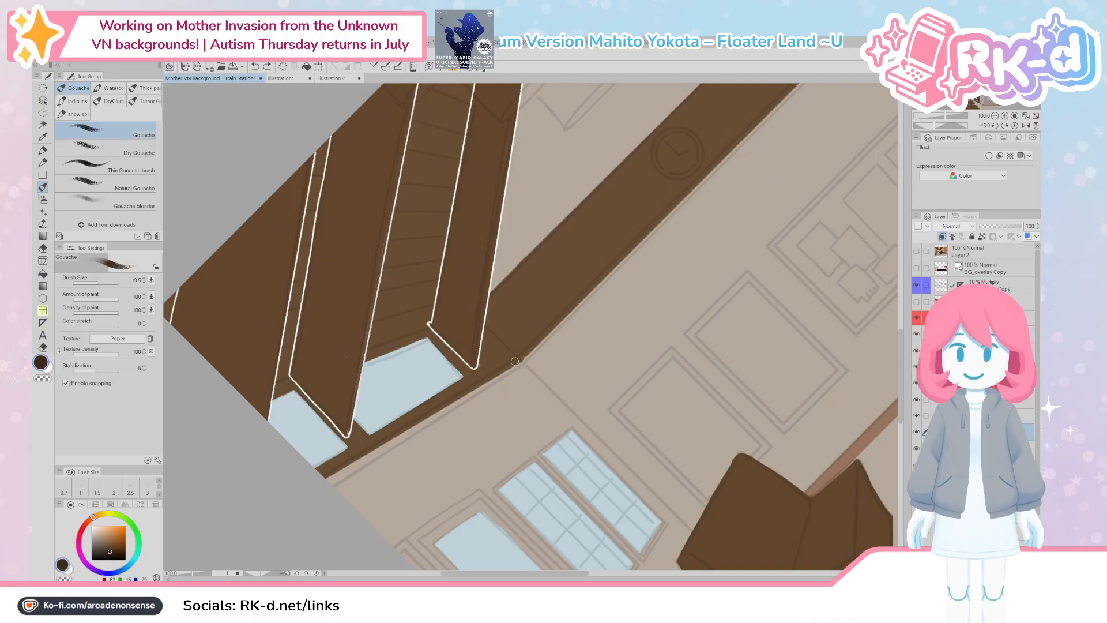
left_click_drag(515, 361, 330, 481)
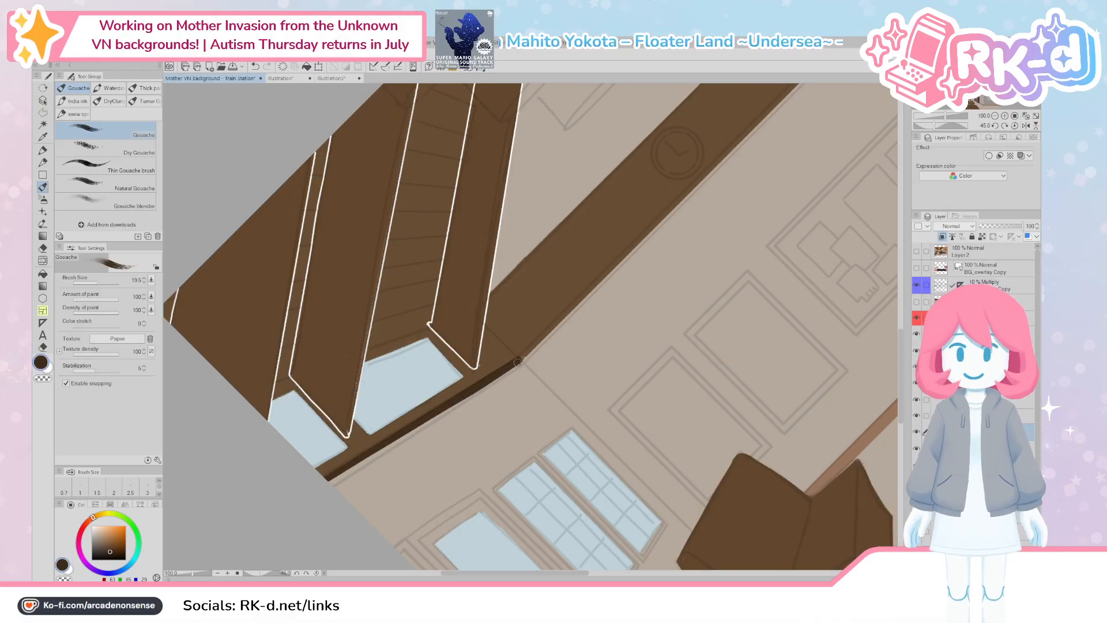
left_click_drag(518, 361, 322, 489)
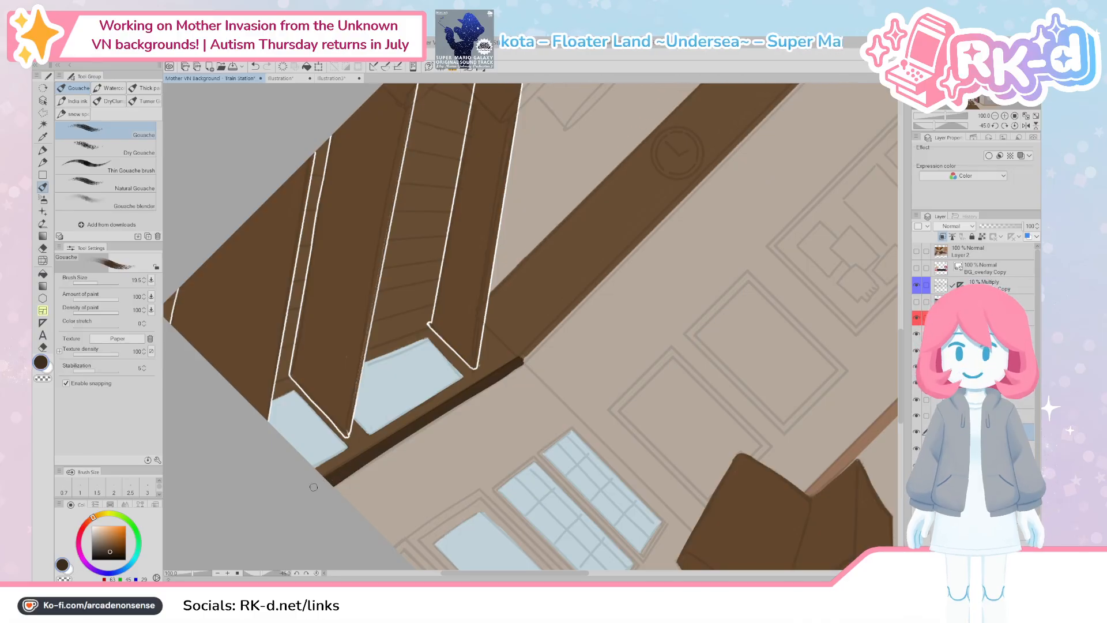
Step: Paint a straight dark brown trim along the lower edge of the back wall's crossbeam, from corner to corner
left_click_drag(530, 351, 398, 476)
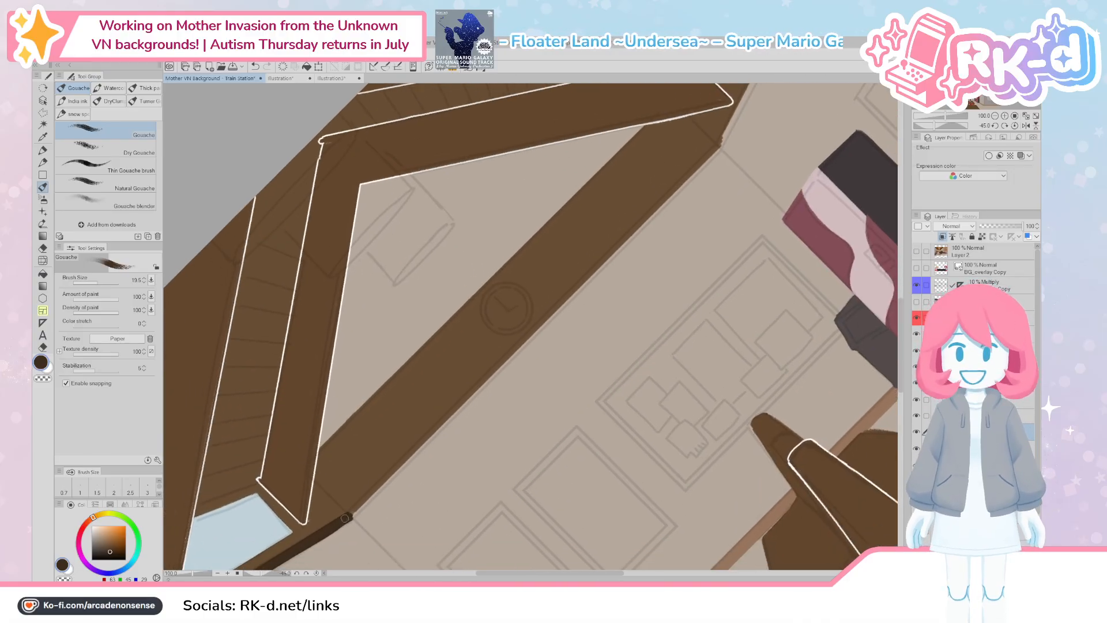
left_click(718, 148, "shift")
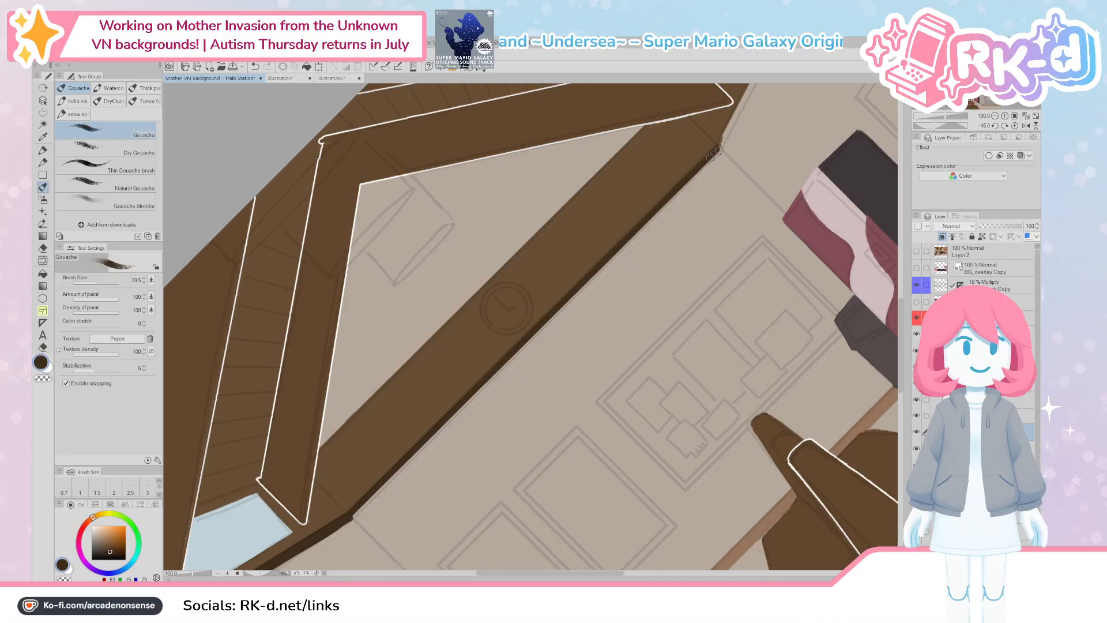
key("ctrl+z")
left_click(354, 509, "shift")
key("ctrl+z")
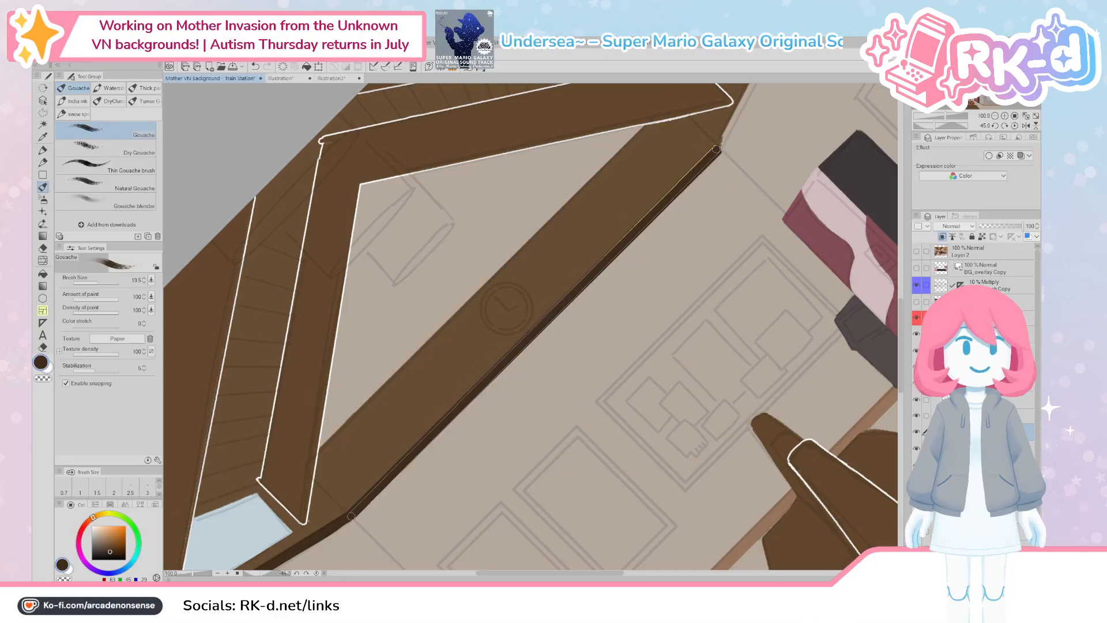
left_click(718, 145, "shift")
Step: Paint a straight dark brown trim under the slanted beam above the door, from the back wall's corner to the ticket office
left_click_drag(718, 147, 401, 475)
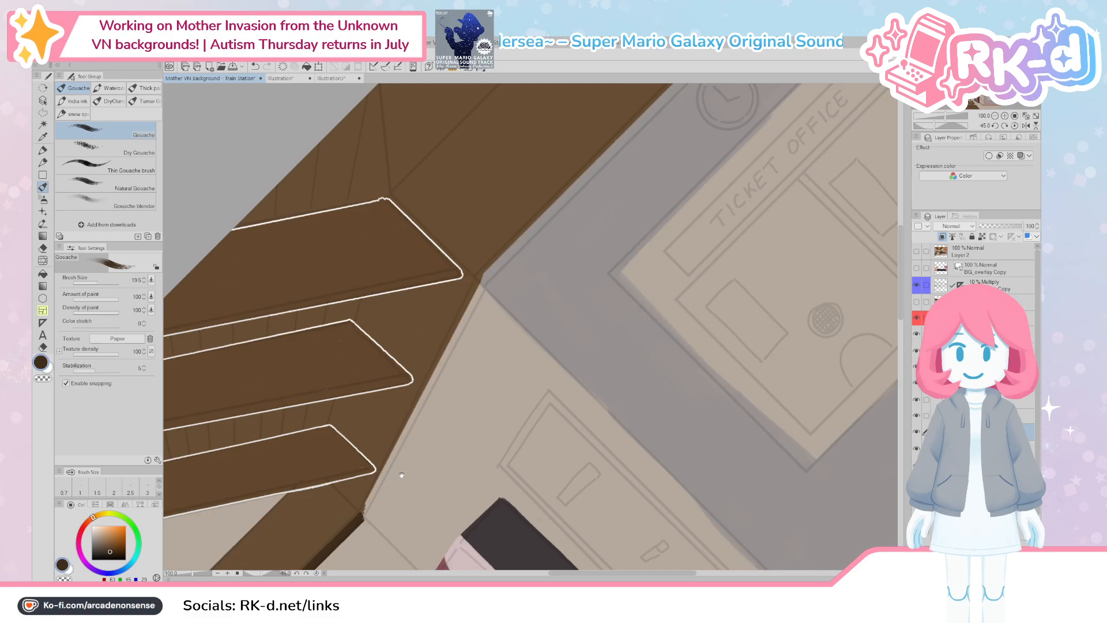
key("ctrl+z")
left_click(365, 511, "shift")
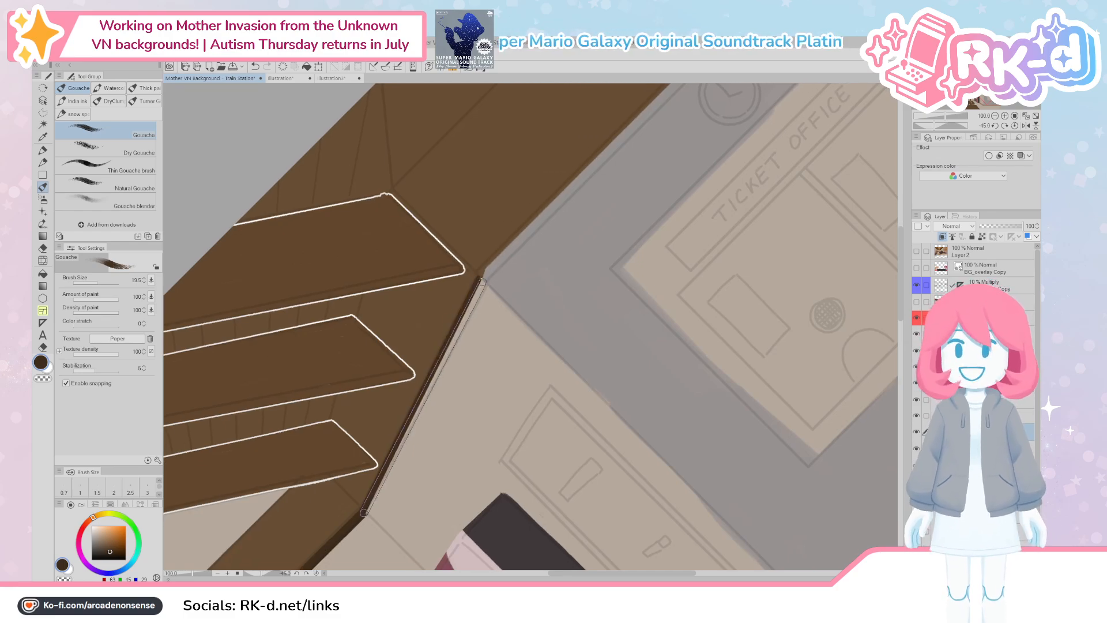
left_click(483, 282, "shift")
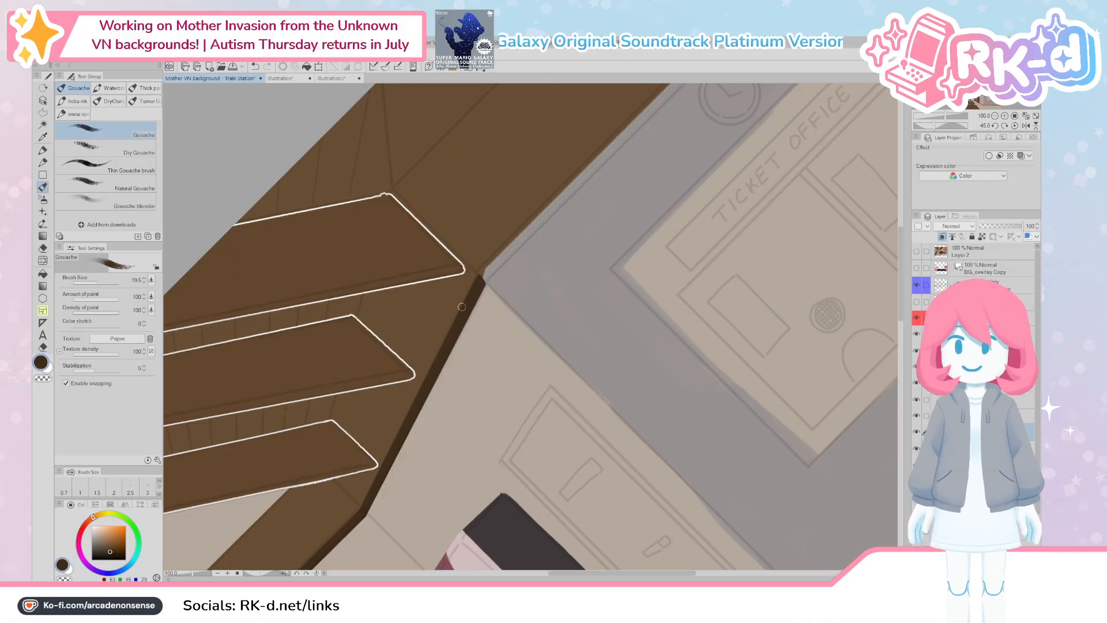
Step: Paint a straight dark brown trim along the top edge of the grey ticket office wall, ending at the canvas edge
scroll(515, 285, "down", 2)
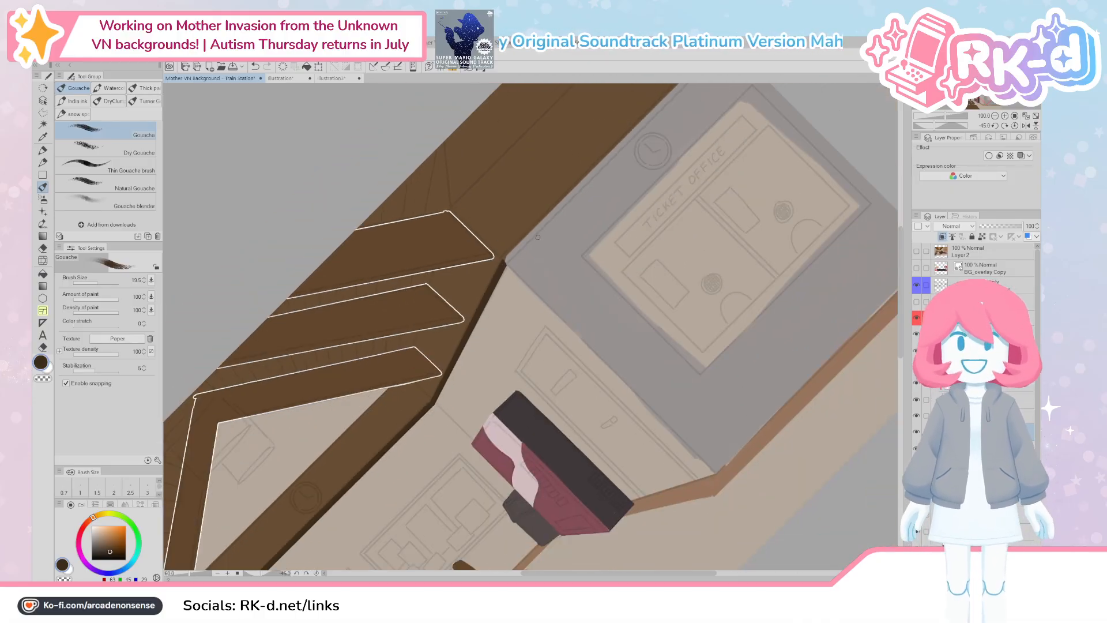
left_click_drag(546, 157, 483, 323)
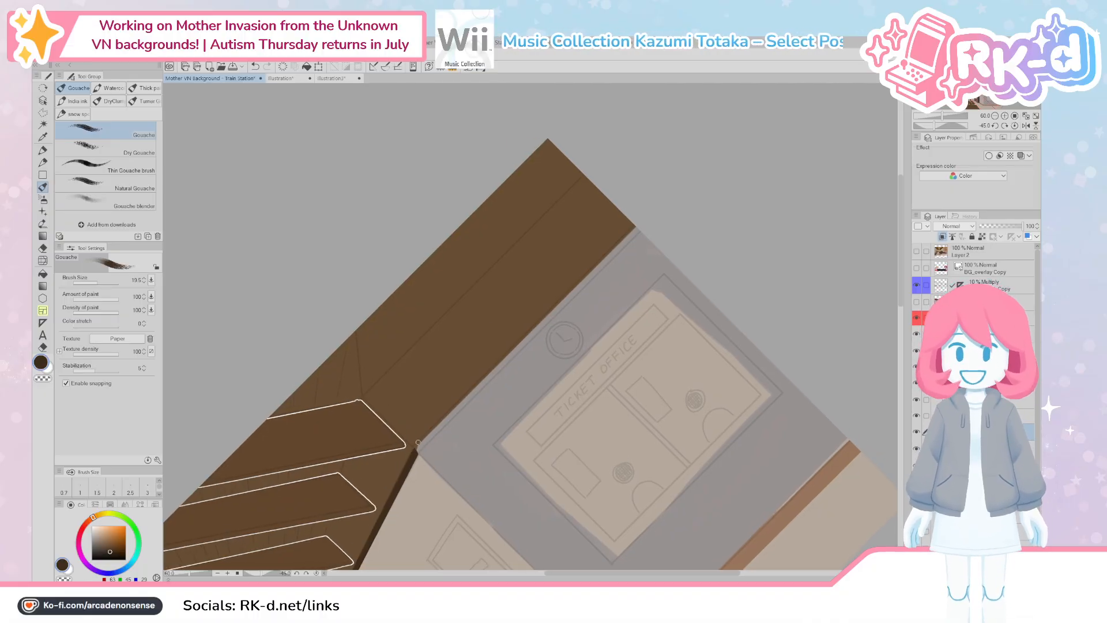
left_click_drag(418, 442, 637, 225)
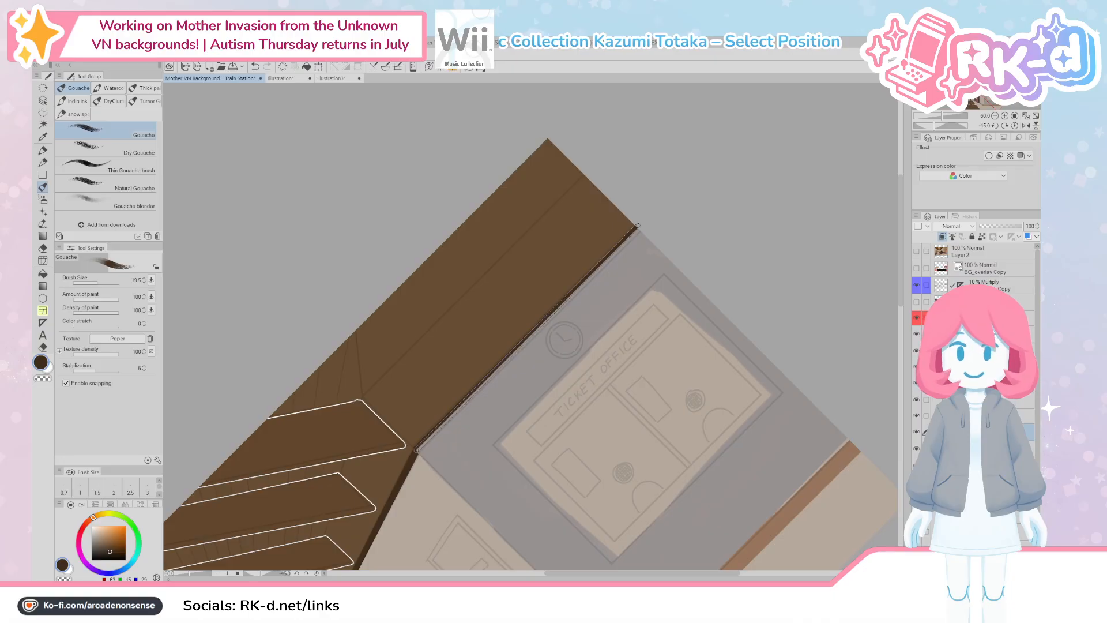
left_click(419, 445, "shift")
left_click(640, 227, "shift")
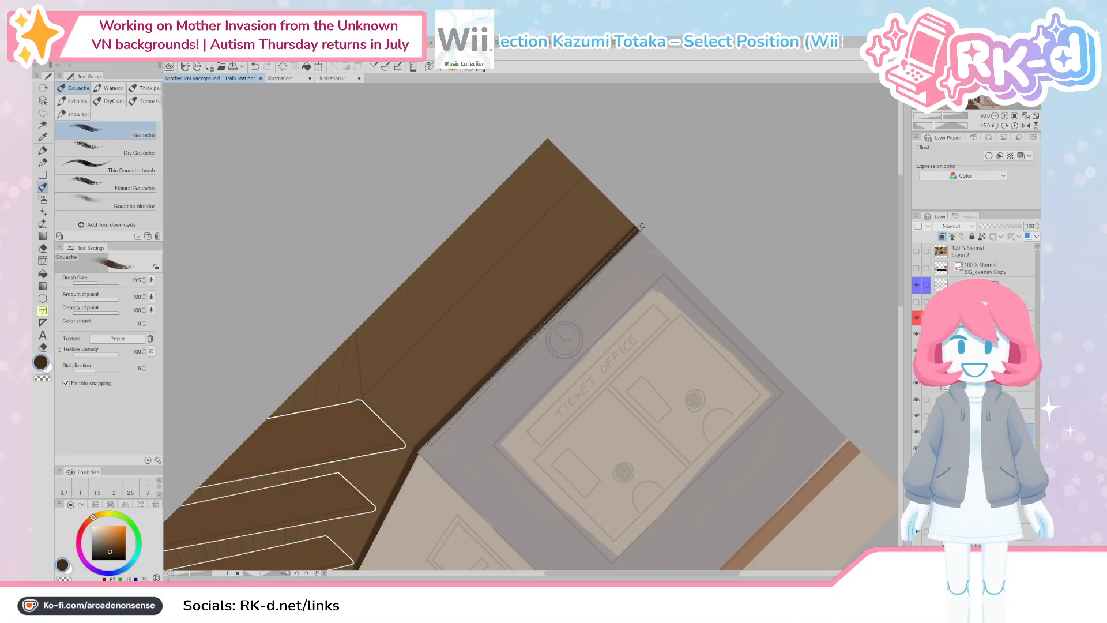
left_click(420, 447, "shift")
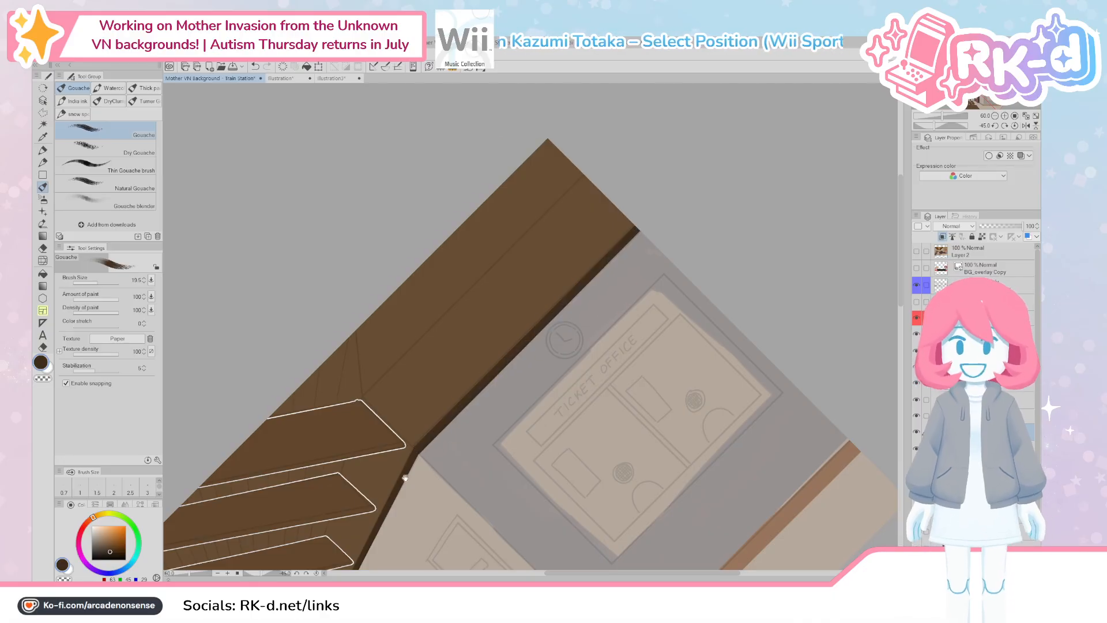
Step: Examine the dark trim along all the beams in the upright full view and compare it with the reference painting
left_click_drag(379, 538, 435, 423)
left_click_drag(392, 527, 430, 421)
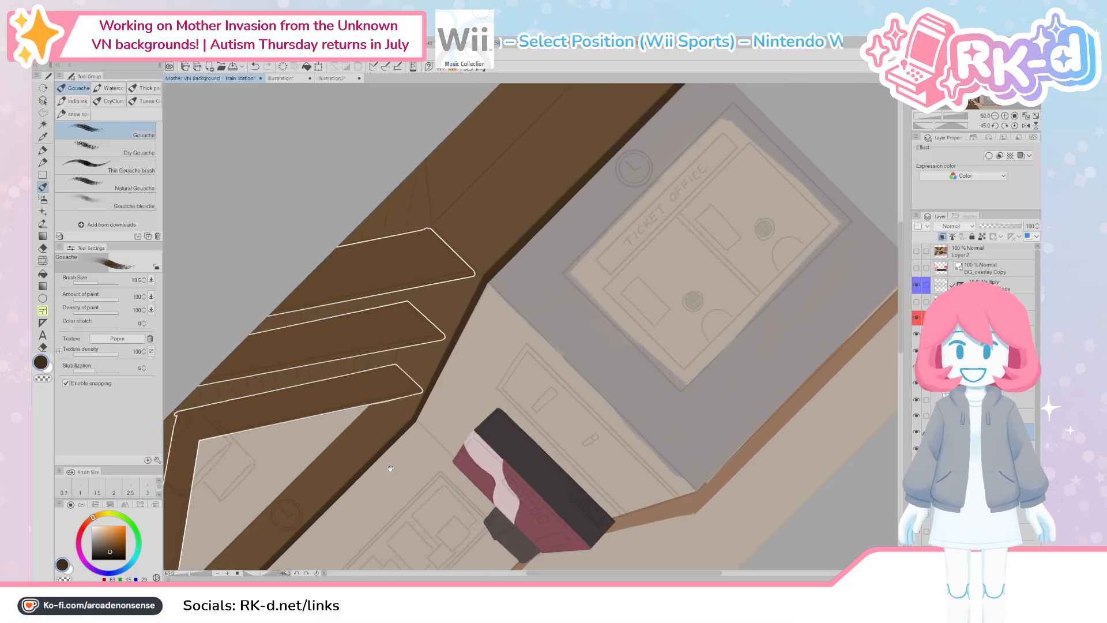
left_click_drag(384, 523, 425, 419)
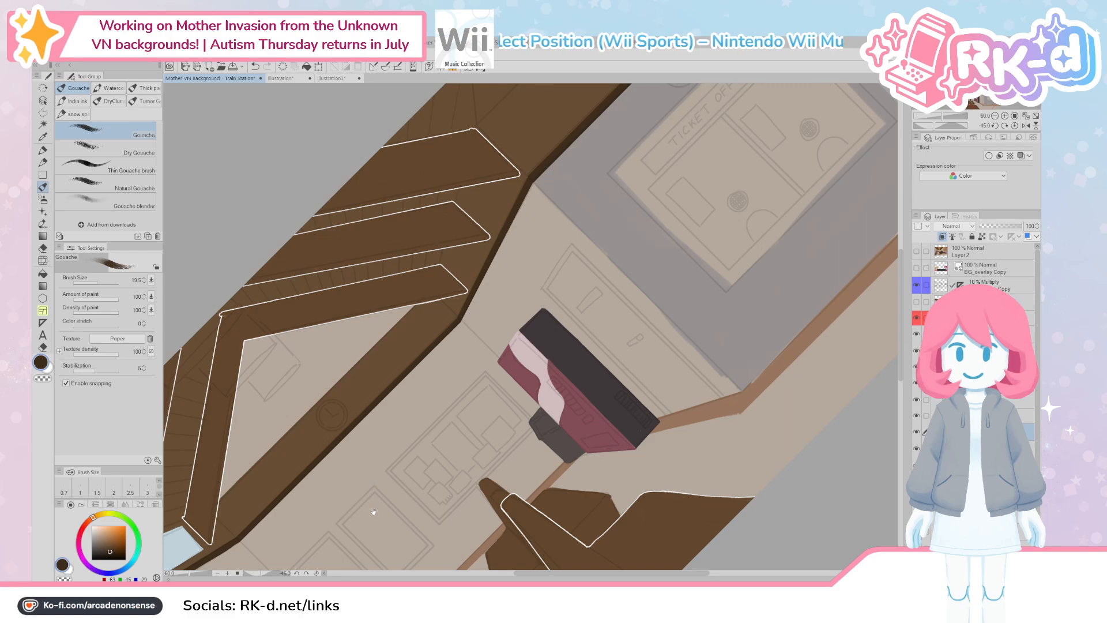
left_click_drag(388, 523, 432, 455)
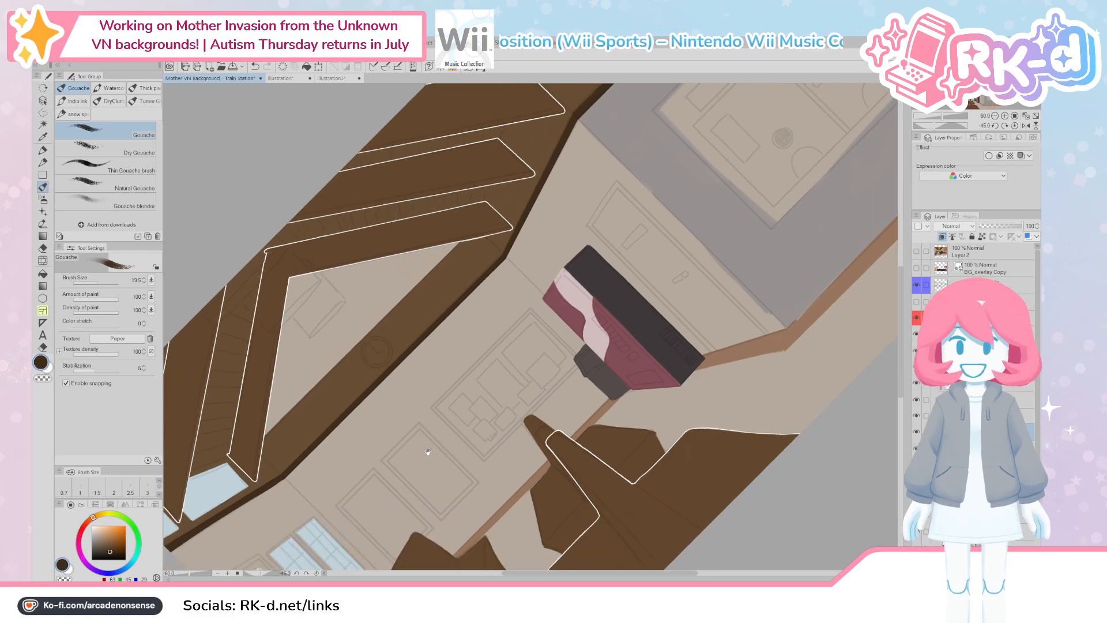
left_click_drag(376, 501, 424, 520)
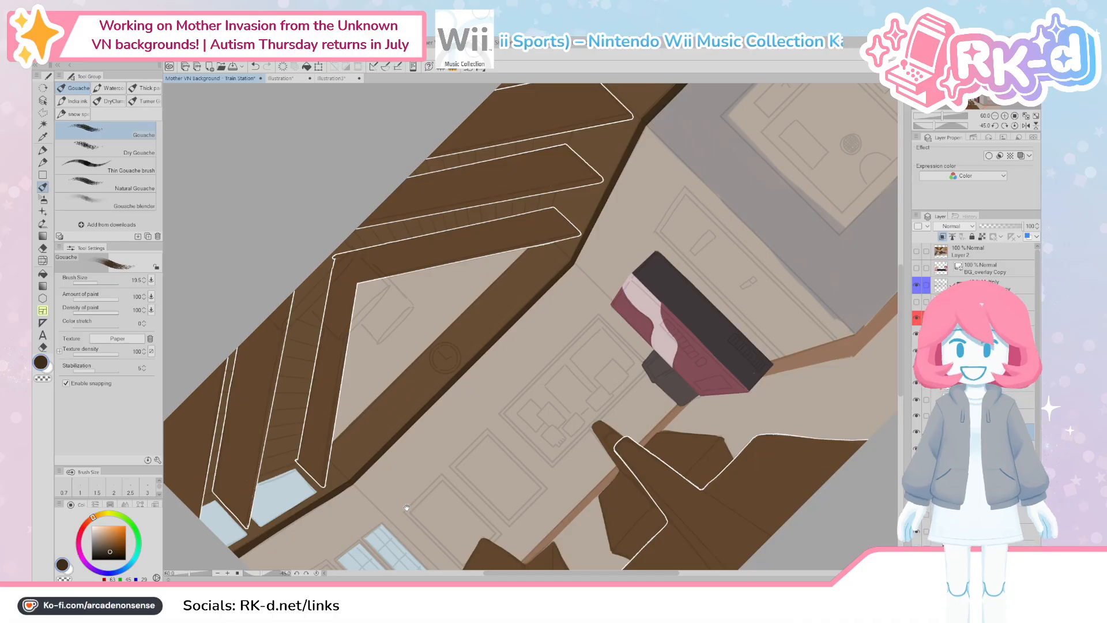
left_click_drag(407, 507, 435, 449)
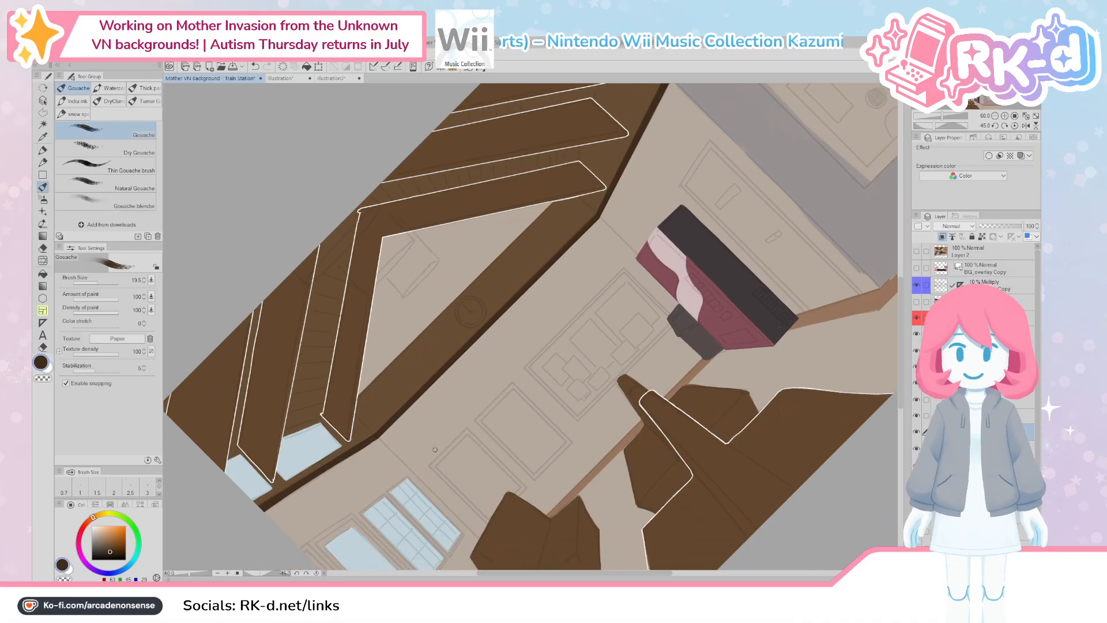
left_click(1011, 126)
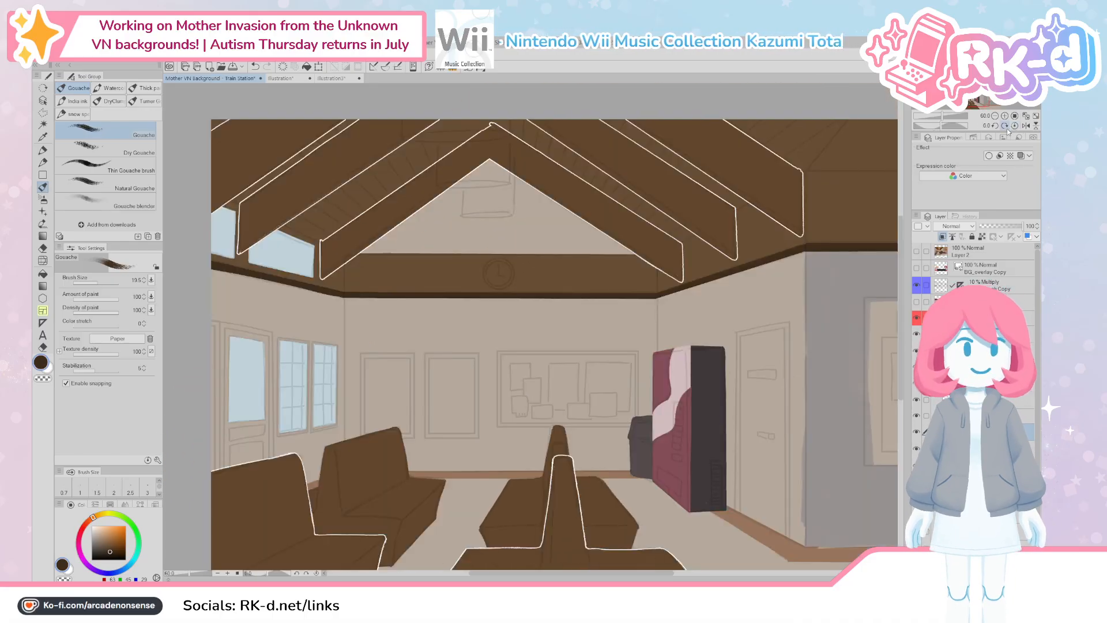
scroll(736, 167, "down", 5)
left_click_drag(621, 210, 460, 337)
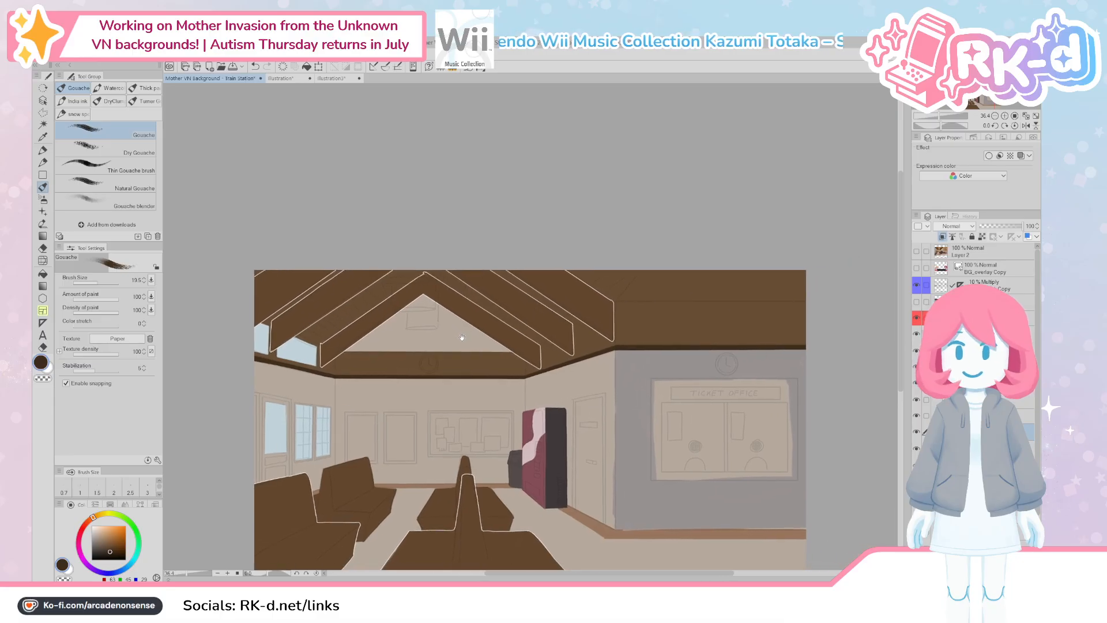
left_click_drag(511, 439, 526, 404)
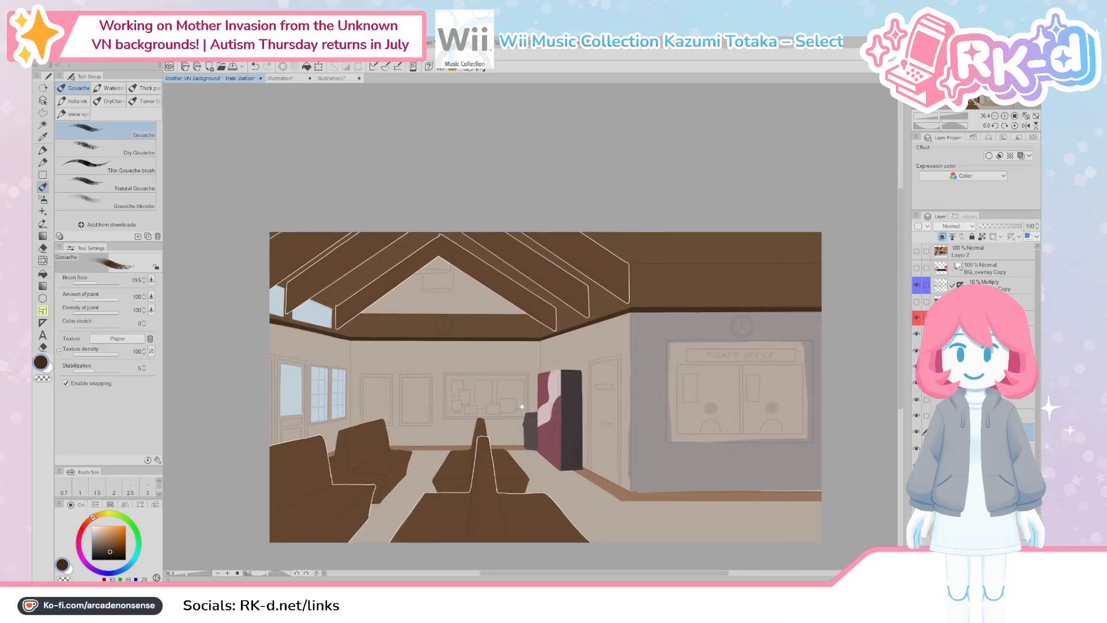
left_click(916, 304)
left_click(916, 304)
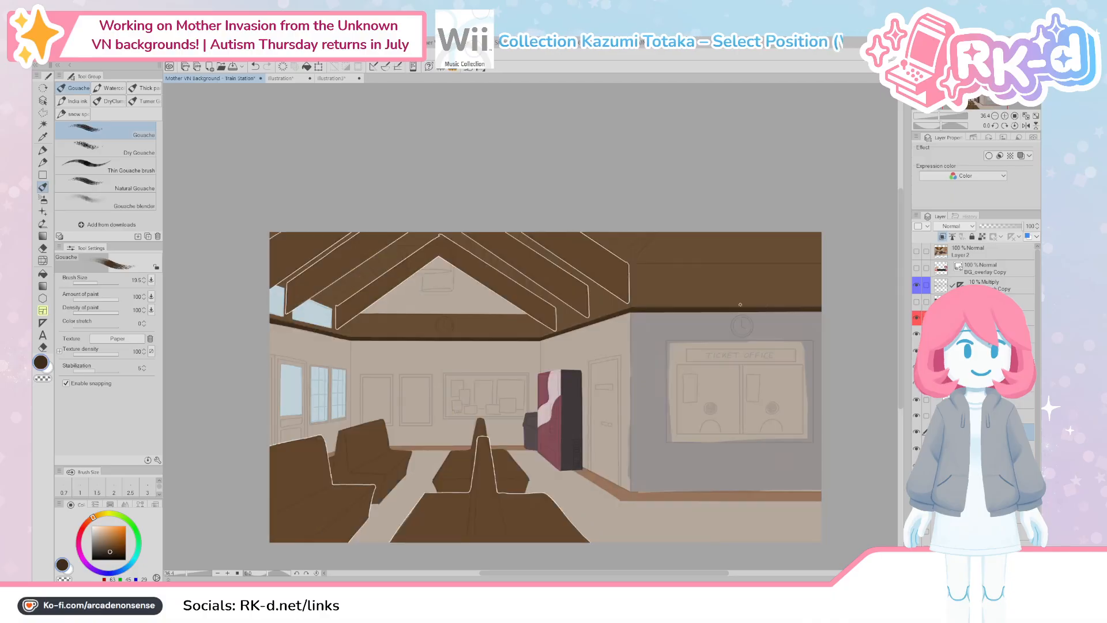
Step: Paint a straight strip along the left side of the door frame with the brown sampled from the ticket office wall's beam
left_click(688, 294, "alt")
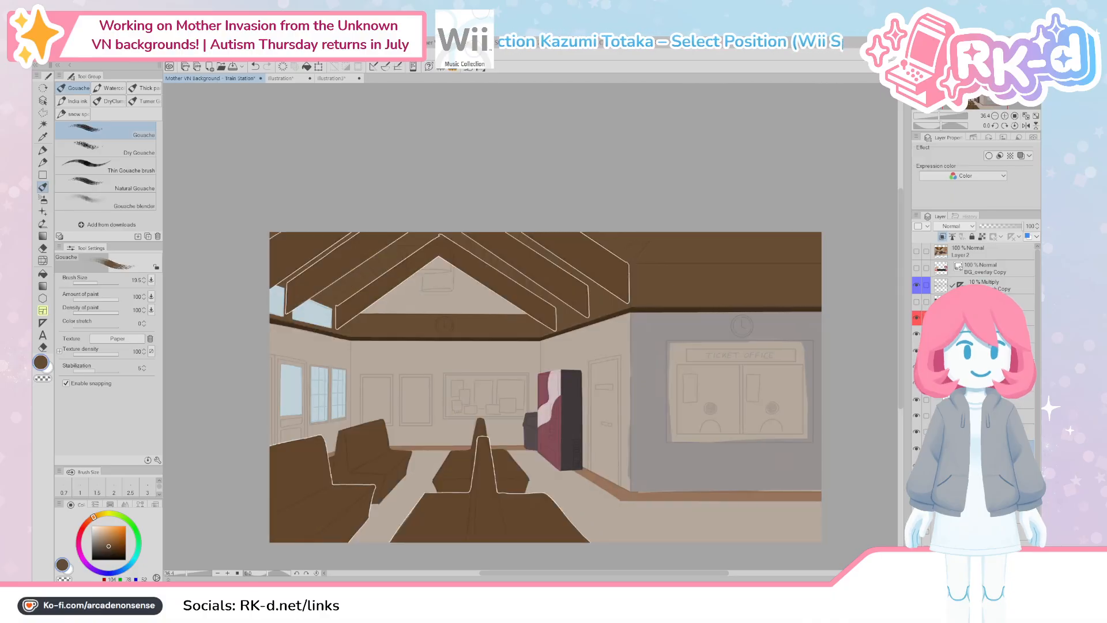
key("alt+]")
key("alt+[")
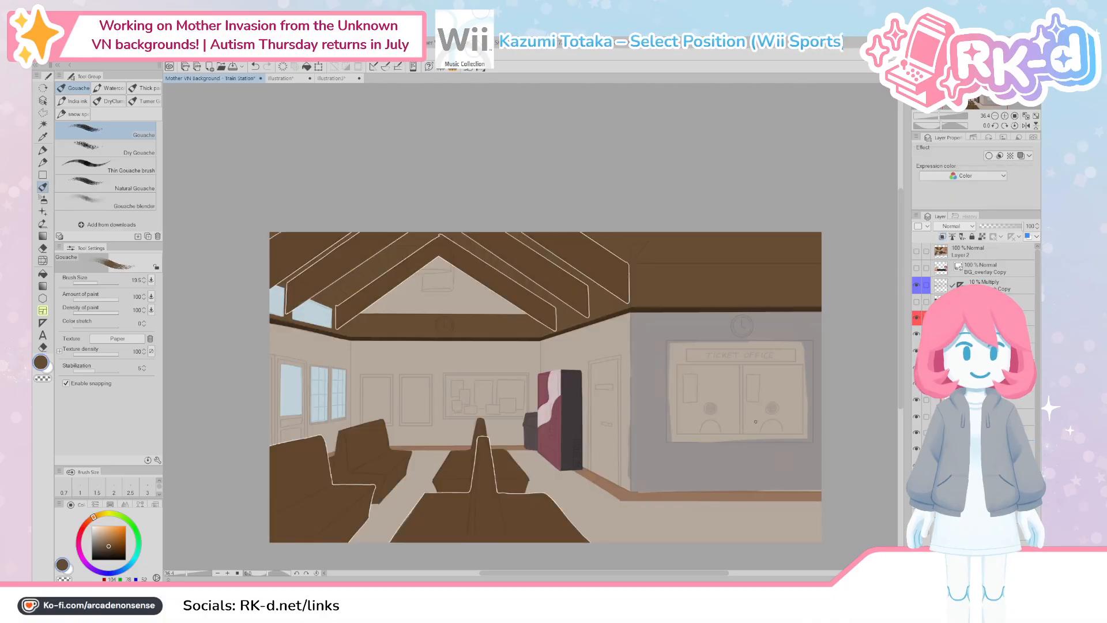
scroll(622, 397, "up", 4)
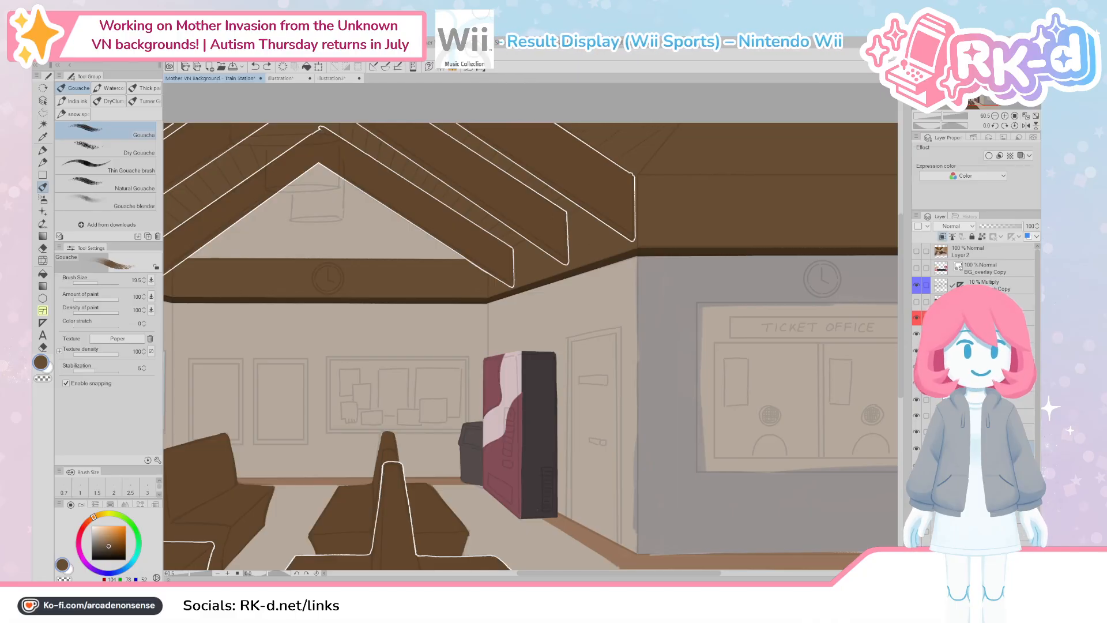
left_click(980, 334)
key("ctrl+shift+n")
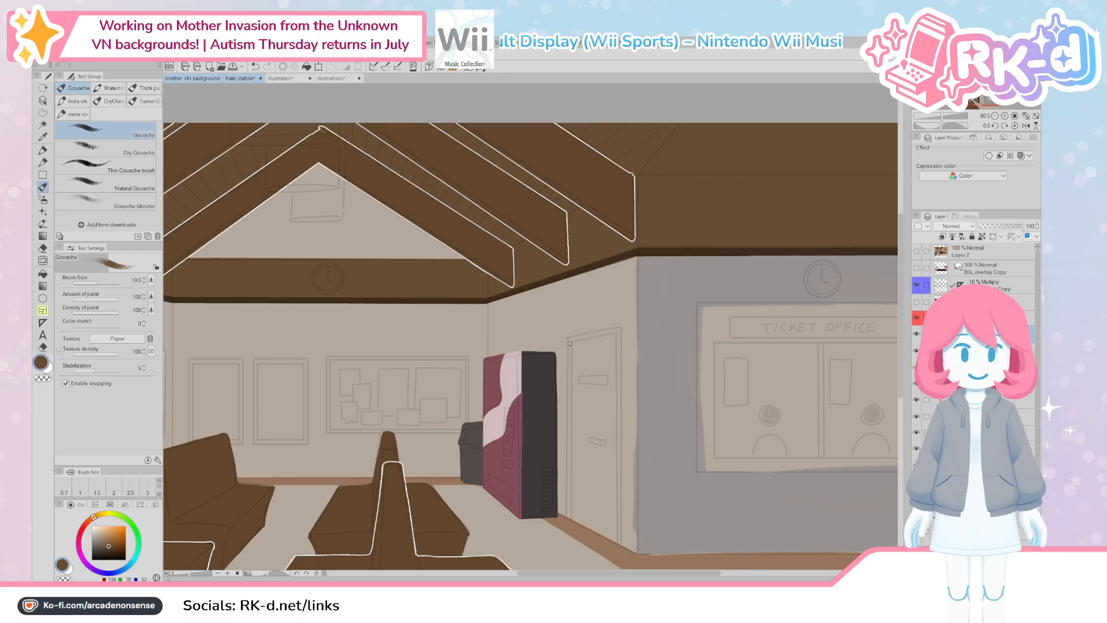
left_click_drag(570, 338, 568, 509)
left_click(569, 517, "shift")
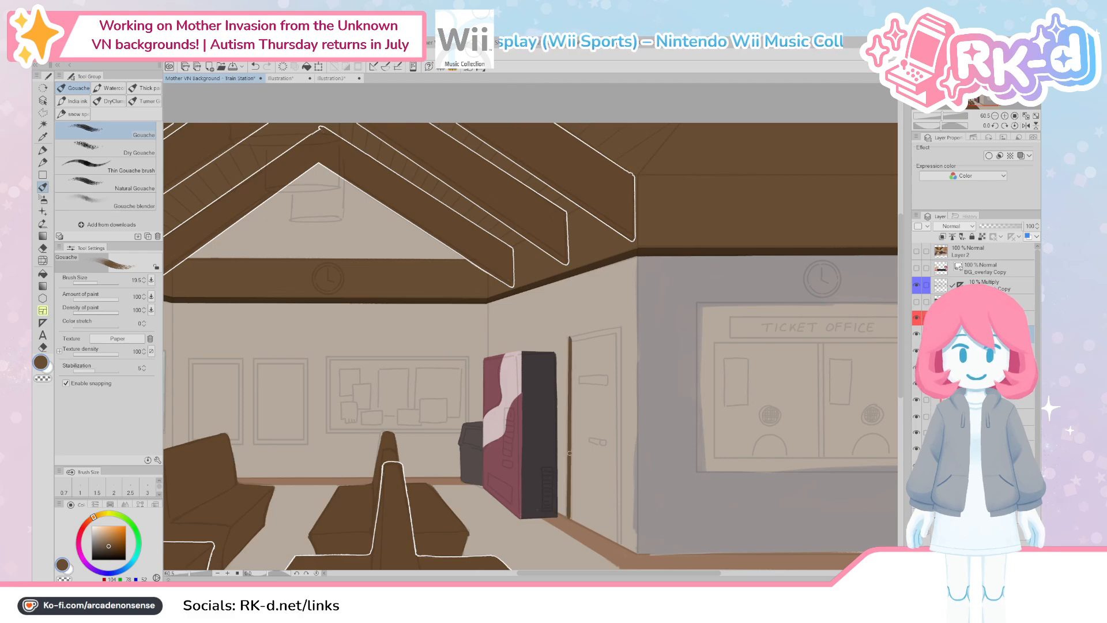
left_click(570, 338, "shift")
Step: Paint straight brown strips along the top and right side of the door frame, down to the baseboard
left_click_drag(570, 379, 524, 402)
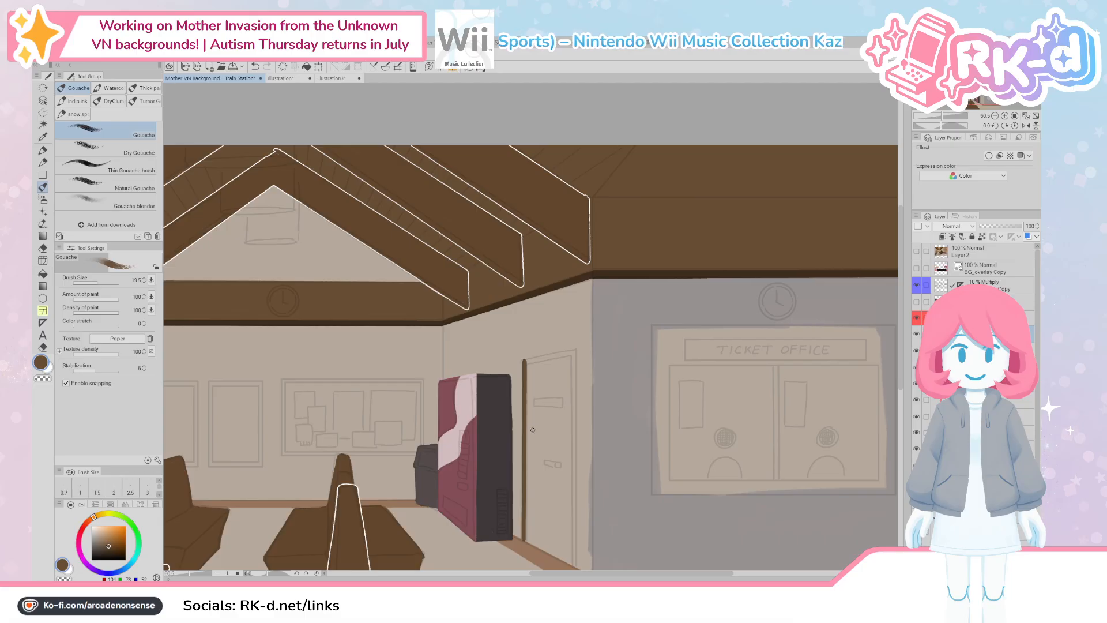
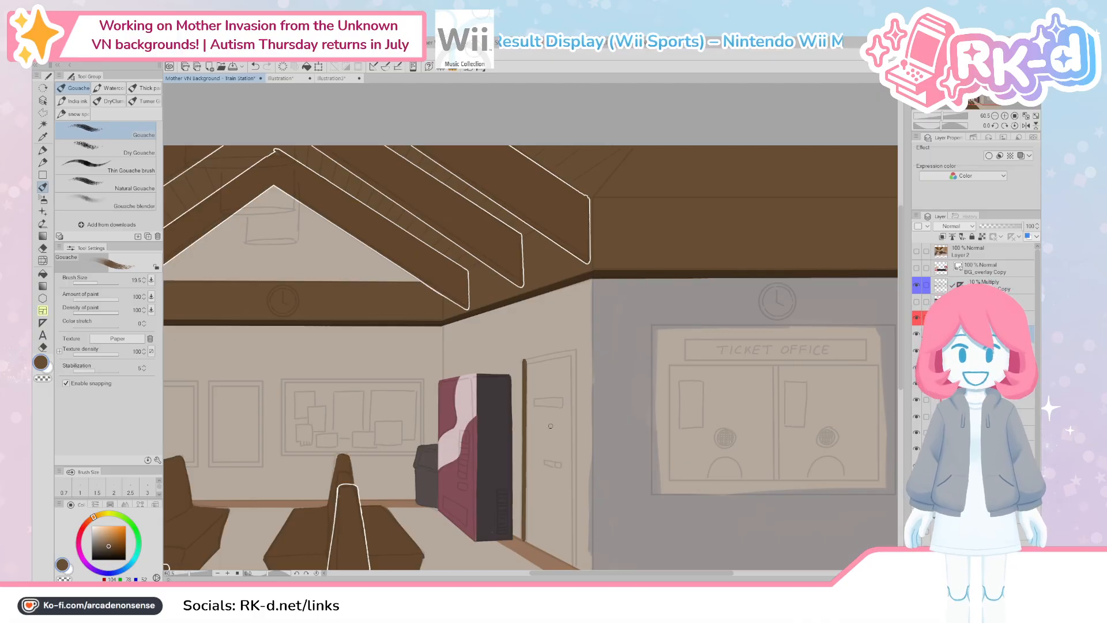
left_click_drag(557, 447, 532, 440)
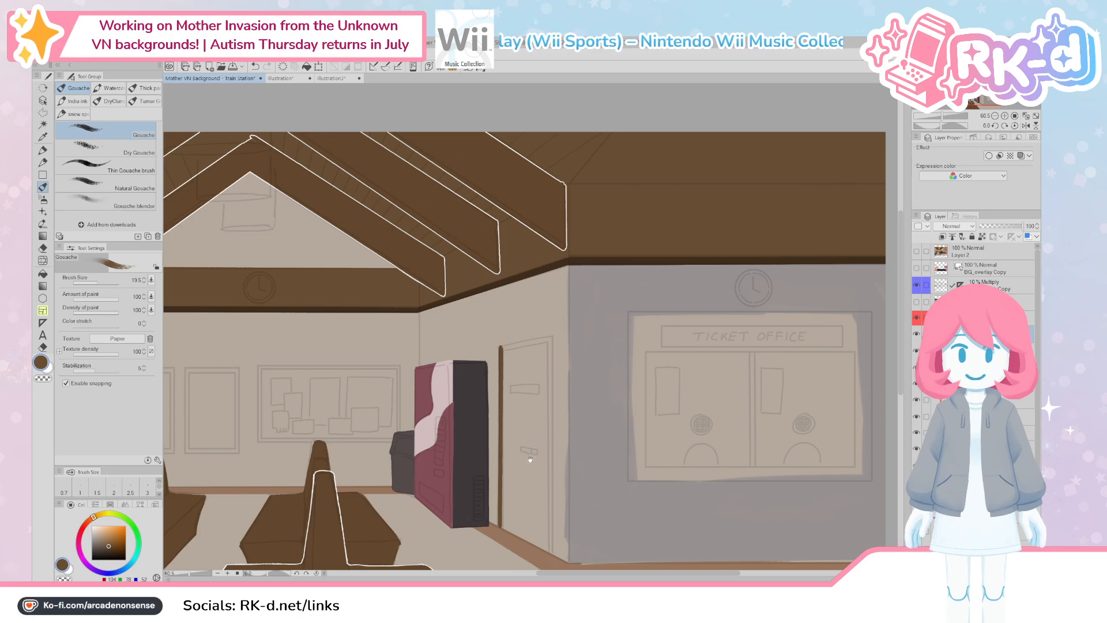
left_click_drag(530, 459, 533, 451)
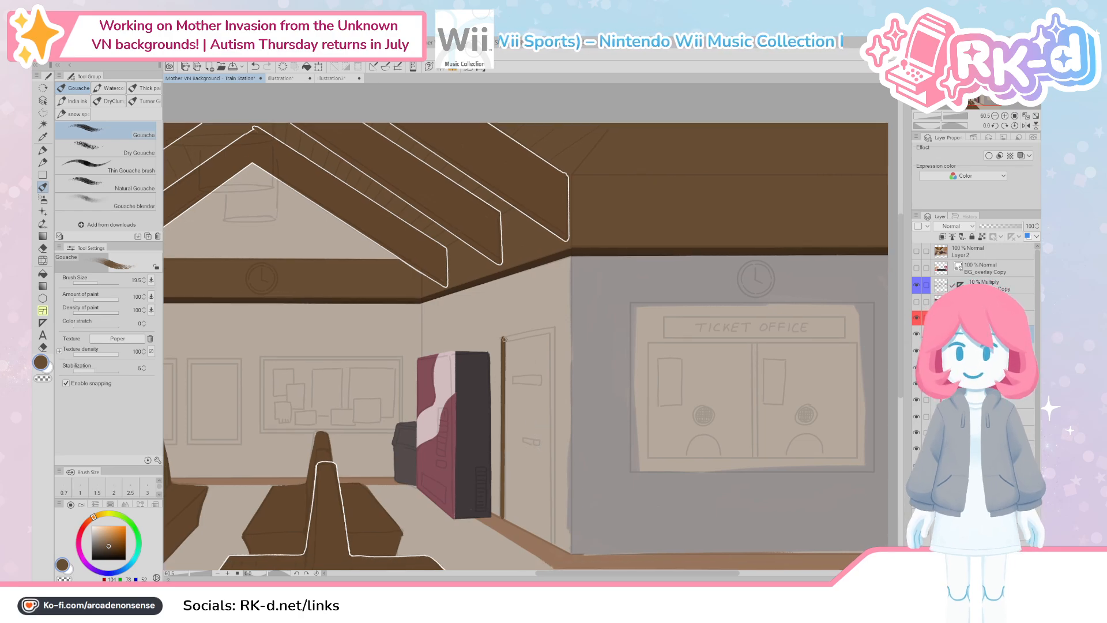
left_click_drag(504, 338, 555, 329)
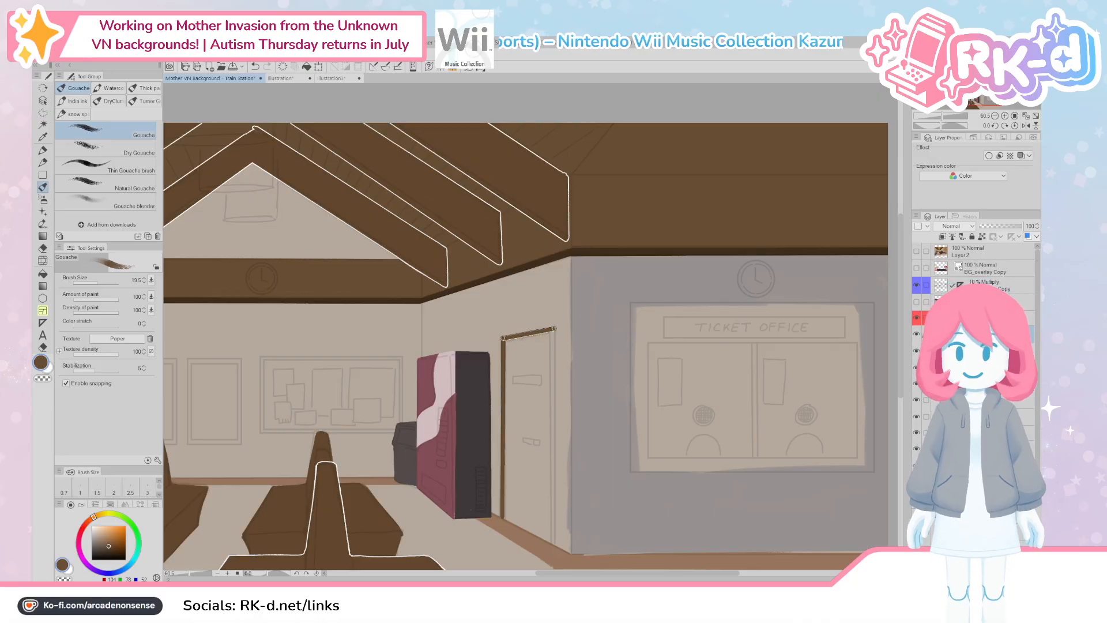
left_click(555, 328, "shift")
left_click_drag(553, 358, 548, 356)
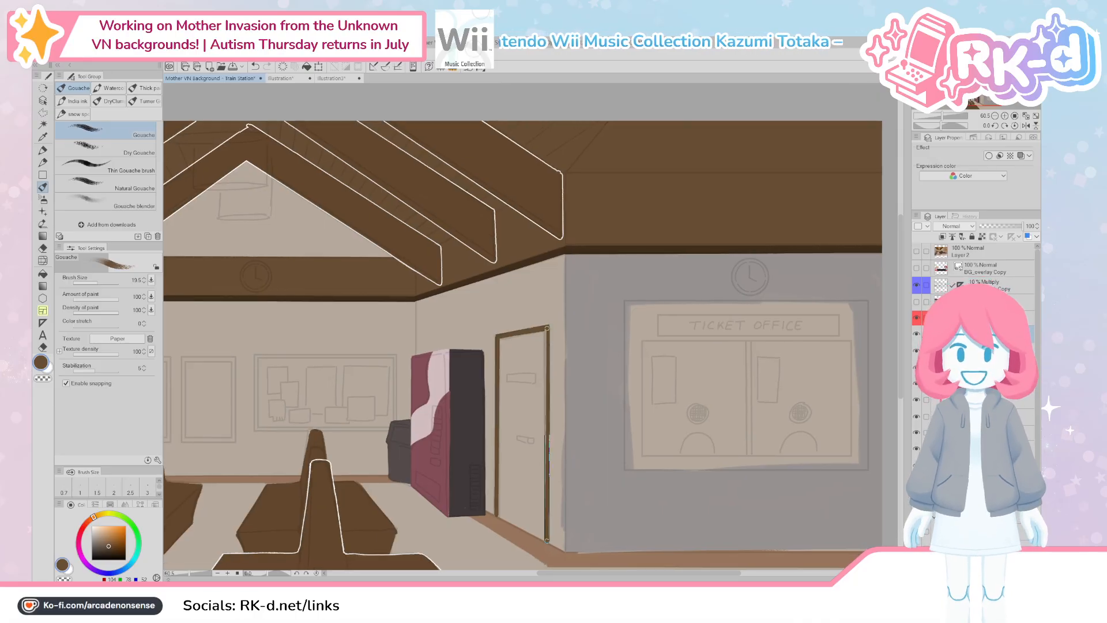
left_click(547, 541, "shift")
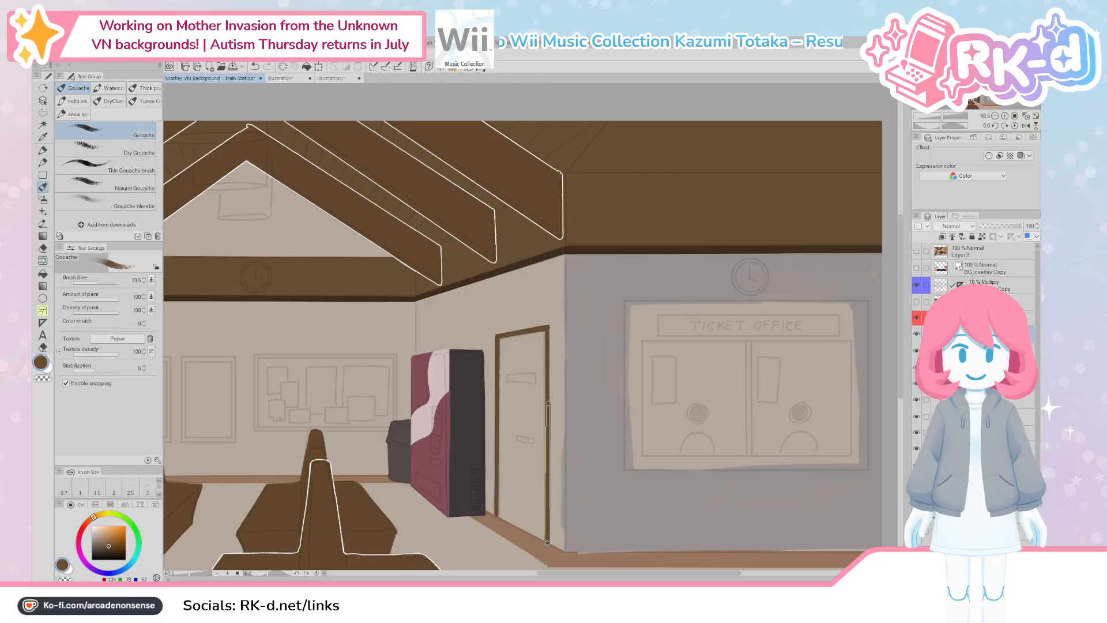
left_click(548, 327, "shift")
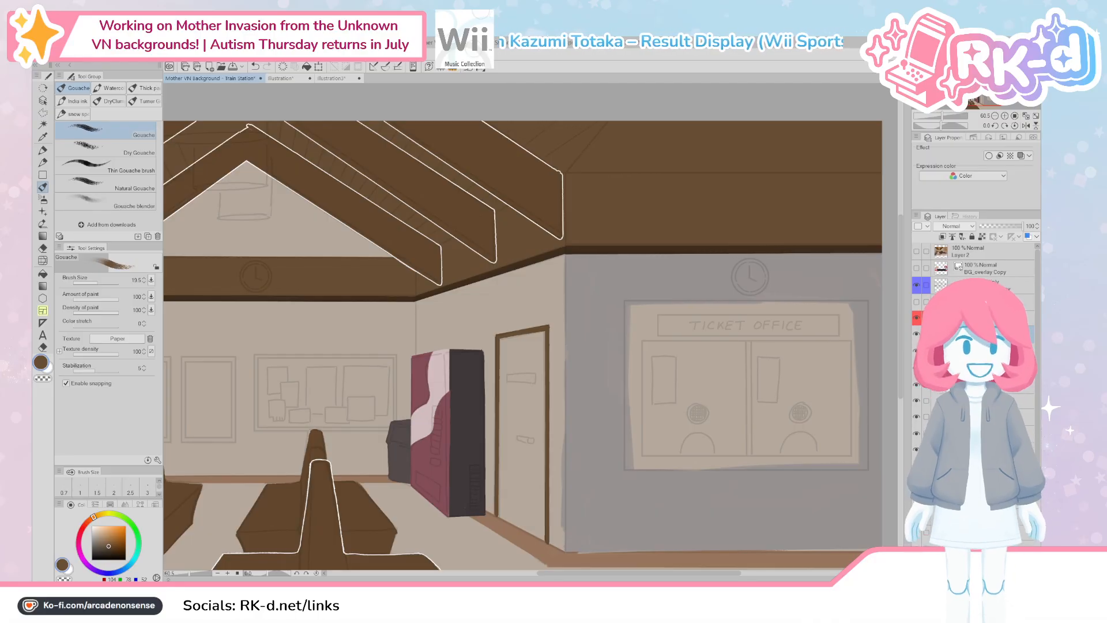
Step: Fill the upper part of the door with the grey sampled from the door in the reference painting
left_click(107, 538)
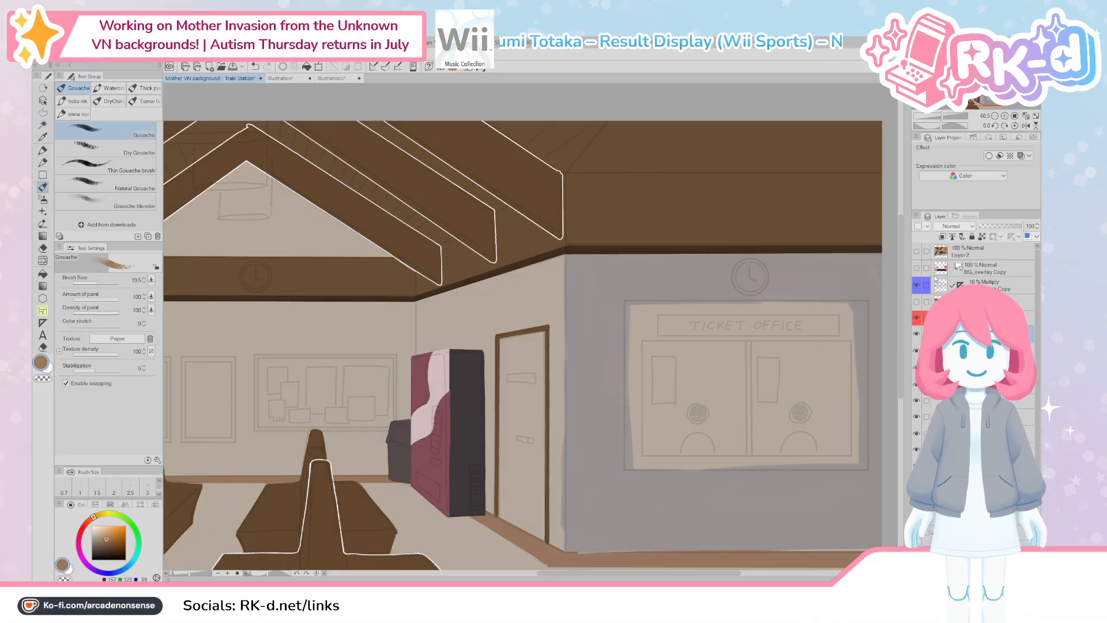
left_click(917, 303)
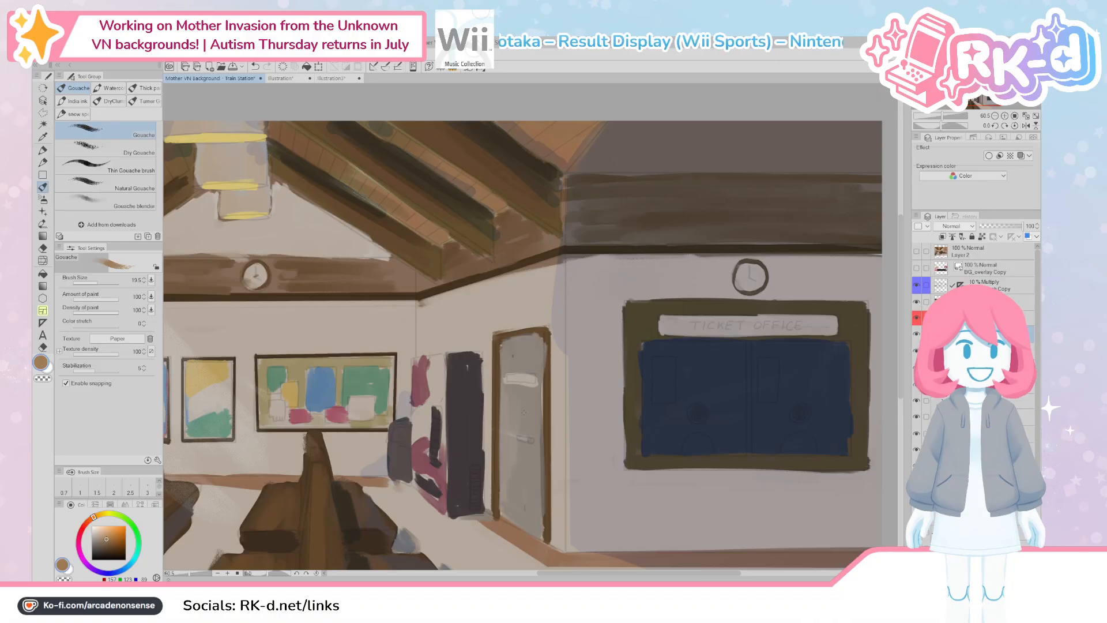
left_click(535, 425, "alt")
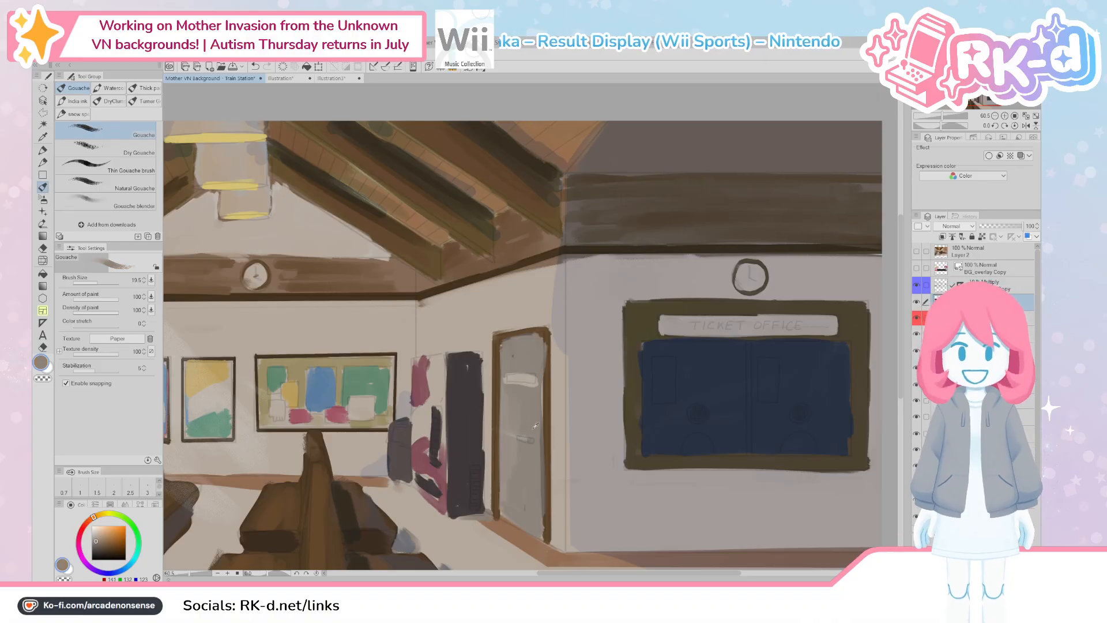
left_click(917, 302)
left_click(981, 350)
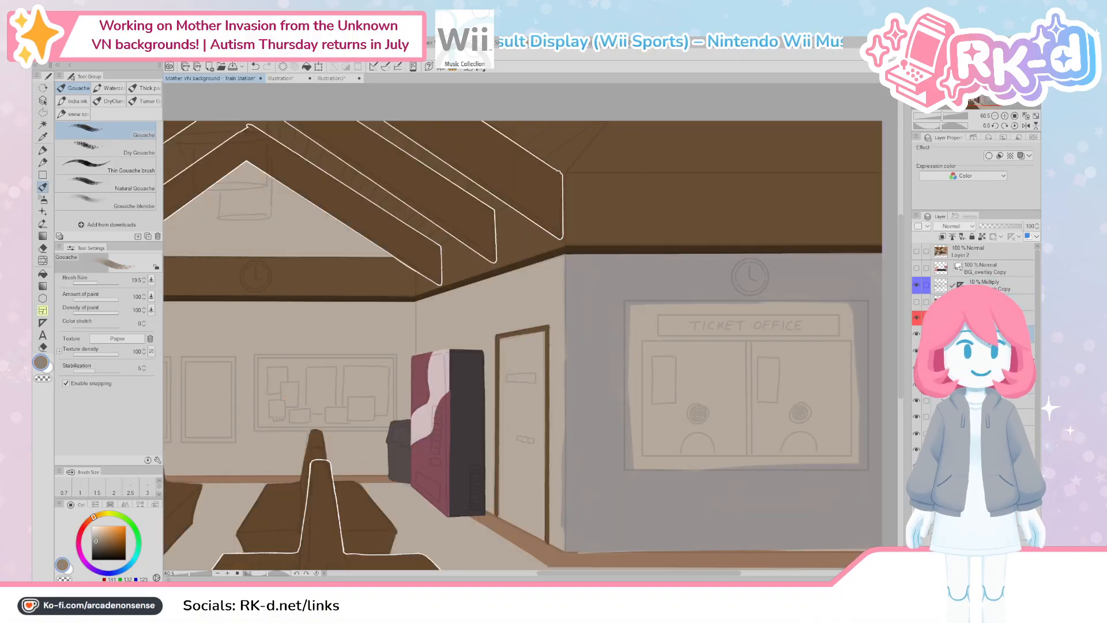
key("]")
mouse_move(508, 349)
left_mouse_down()
mouse_move(540, 353)
mouse_move(543, 334)
mouse_move(515, 360)
mouse_move(507, 394)
mouse_move(500, 361)
mouse_move(513, 389)
mouse_move(543, 332)
mouse_move(539, 410)
mouse_move(509, 379)
left_mouse_up()
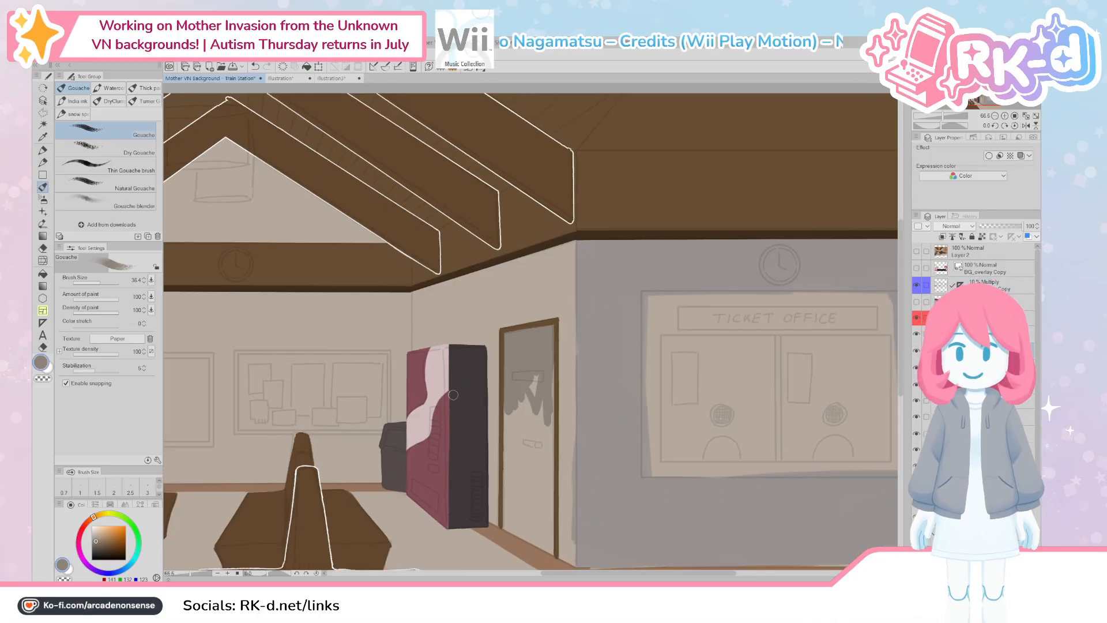
scroll(510, 438, "up", 1)
mouse_move(528, 462)
left_mouse_down()
mouse_move(519, 426)
mouse_move(509, 467)
mouse_move(502, 455)
mouse_move(537, 461)
mouse_move(547, 438)
mouse_move(544, 485)
left_mouse_up()
mouse_move(544, 479)
left_mouse_down()
mouse_move(534, 440)
mouse_move(533, 497)
left_mouse_up()
Step: Fill the rest of the door down to the baseboard with the same flat grey, keeping inside the frame
left_click_drag(530, 485, 499, 495)
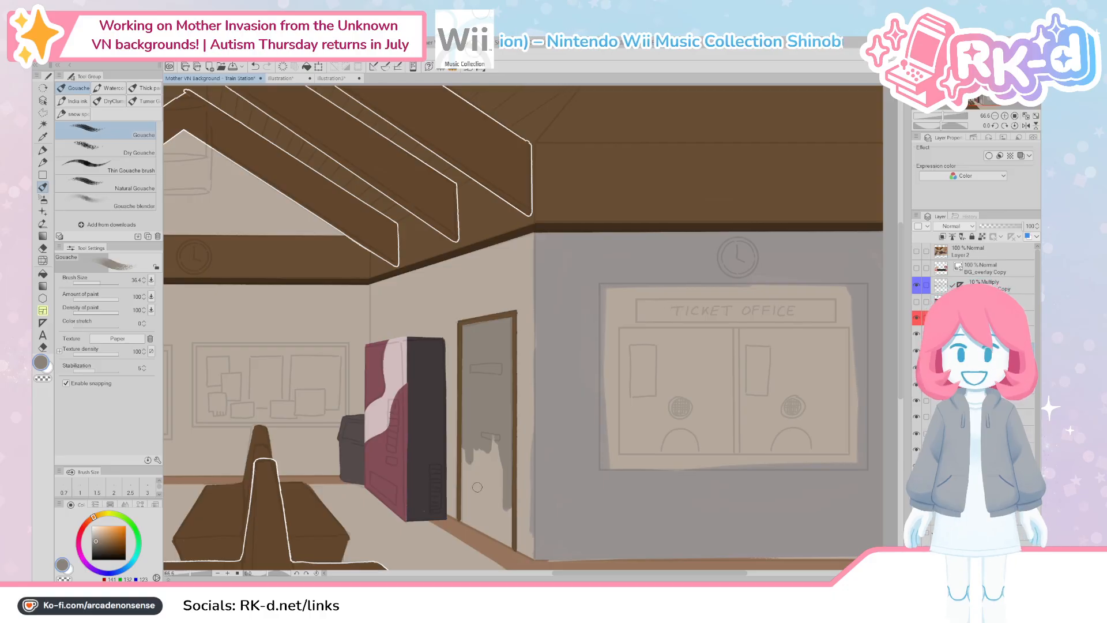
mouse_move(485, 506)
left_mouse_down()
mouse_move(446, 456)
mouse_move(440, 465)
left_mouse_up()
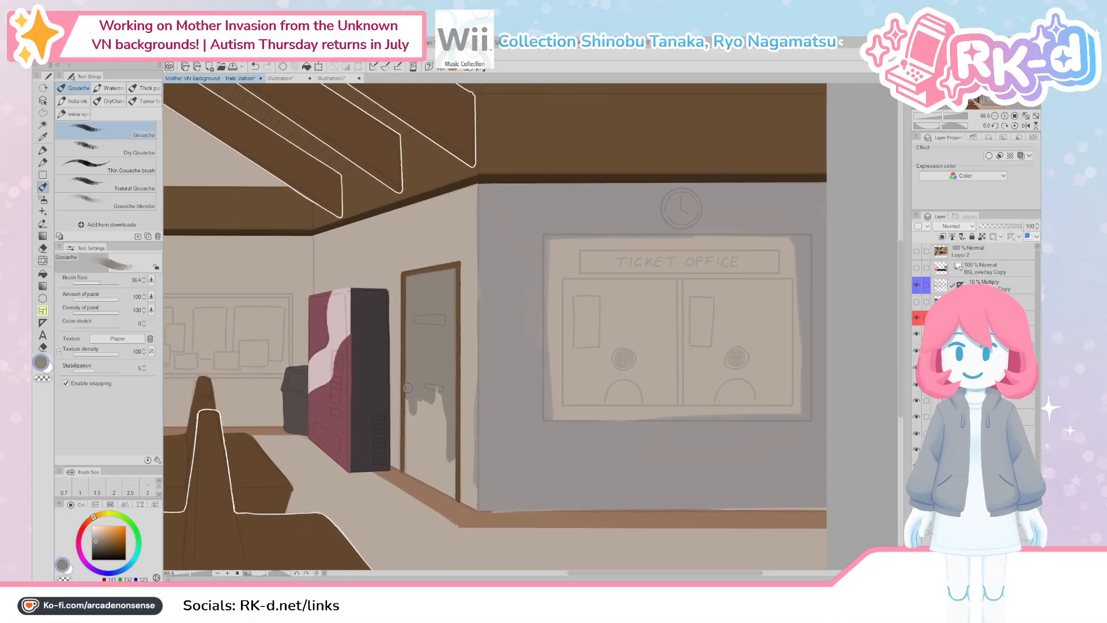
mouse_move(409, 388)
left_mouse_down()
mouse_move(406, 458)
mouse_move(421, 452)
mouse_move(442, 401)
left_mouse_up()
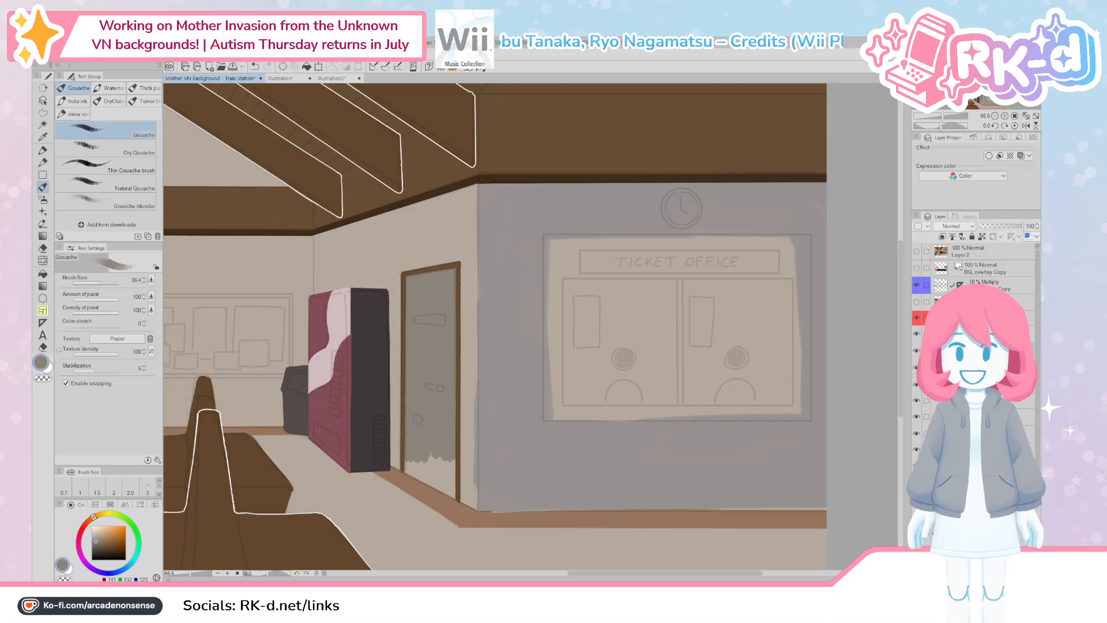
mouse_move(415, 459)
left_mouse_down()
mouse_move(402, 470)
mouse_move(455, 498)
mouse_move(427, 474)
mouse_move(442, 466)
mouse_move(446, 484)
left_mouse_up()
key("ctrl+z")
left_click_drag(431, 456, 447, 491)
mouse_move(422, 465)
left_mouse_down()
mouse_move(453, 494)
mouse_move(446, 454)
mouse_move(448, 483)
mouse_move(406, 452)
mouse_move(436, 480)
left_mouse_up()
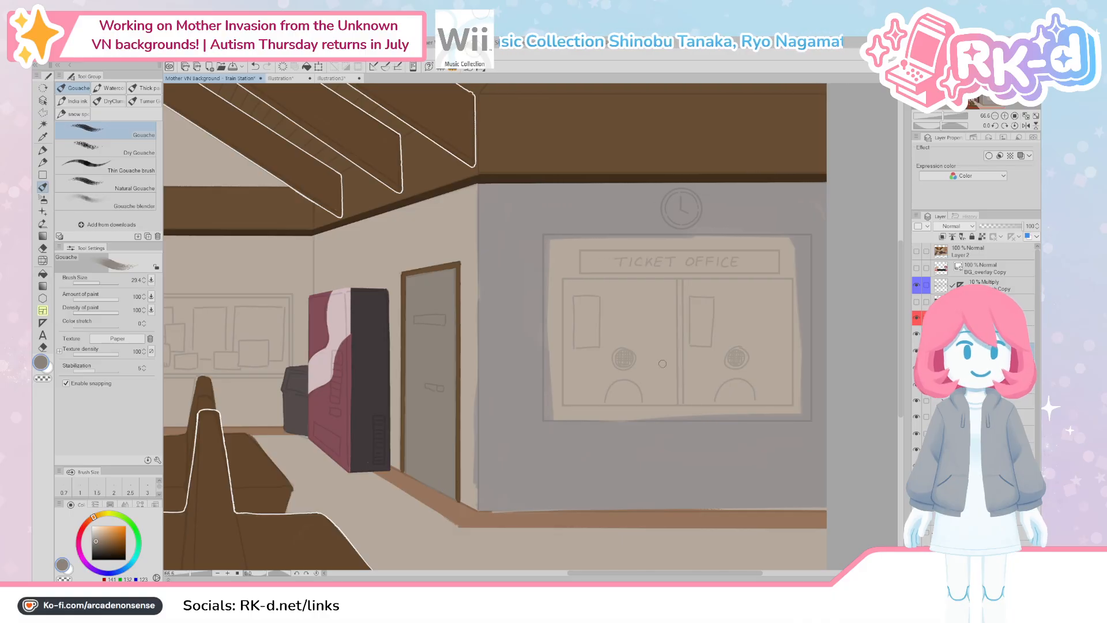
Step: Sample the door frame's brown and check the ticket office window frame against the reference painting
scroll(662, 364, "down", 3)
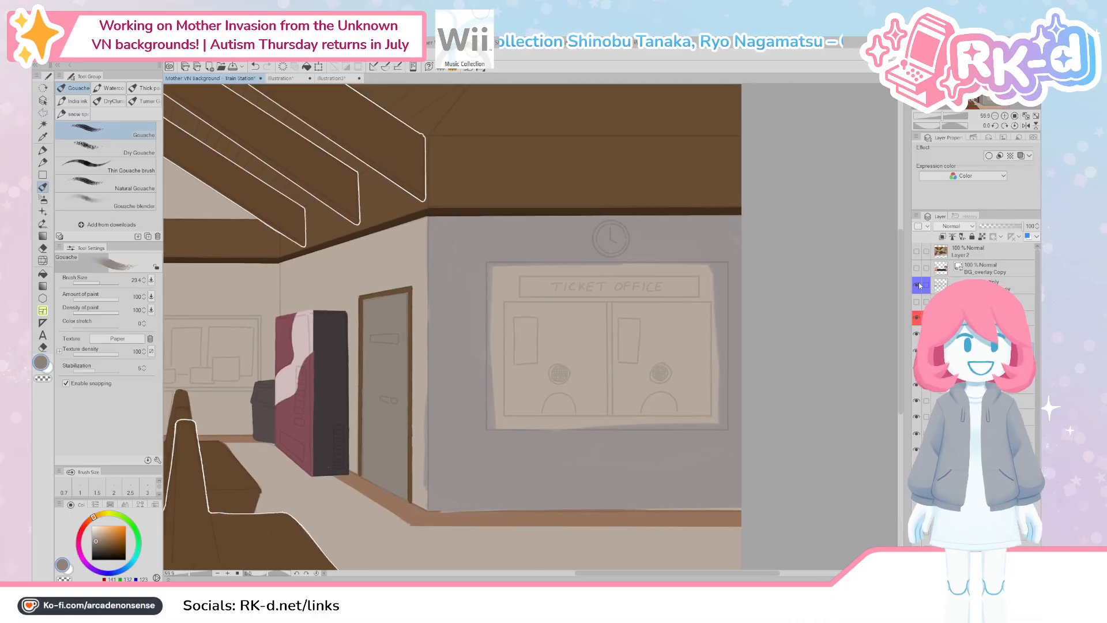
left_click(919, 285)
left_click(919, 285)
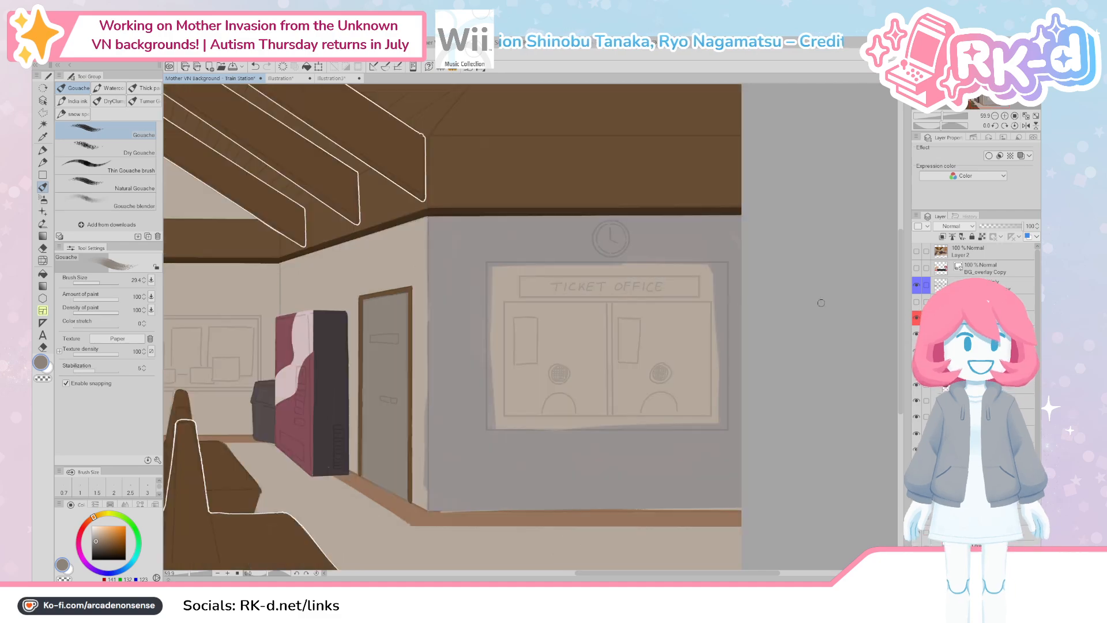
left_click(409, 289, "alt")
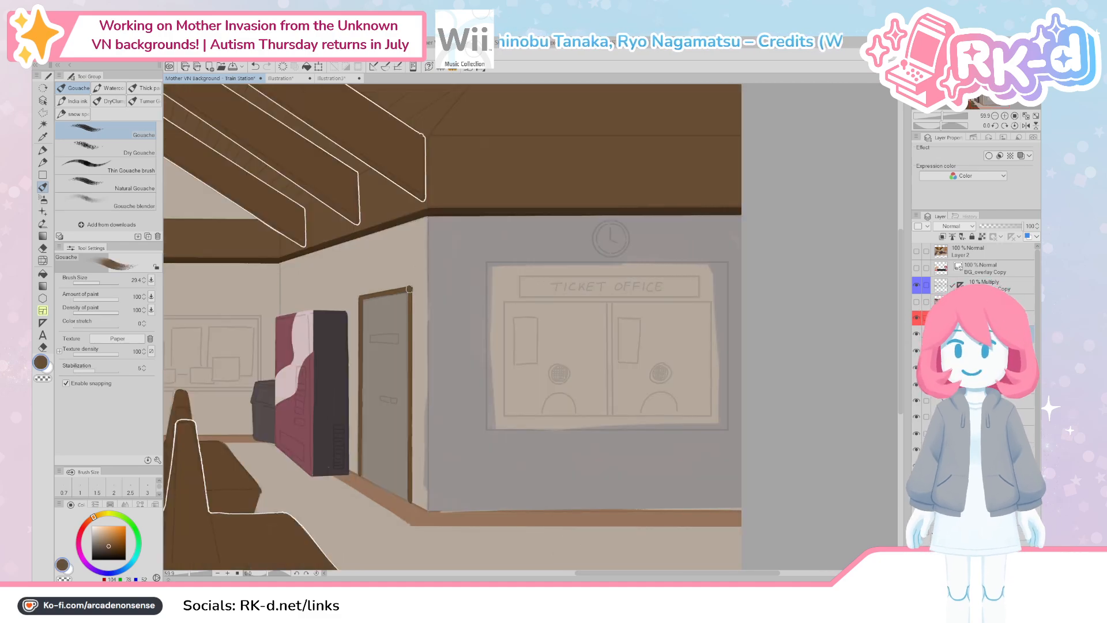
left_click(916, 302)
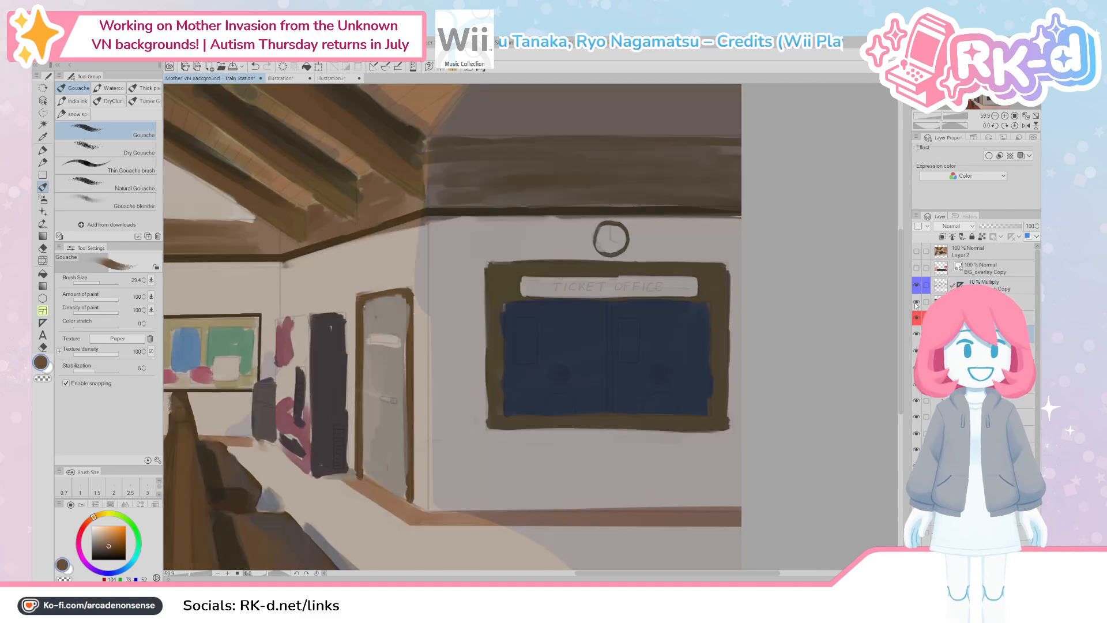
left_click(916, 303)
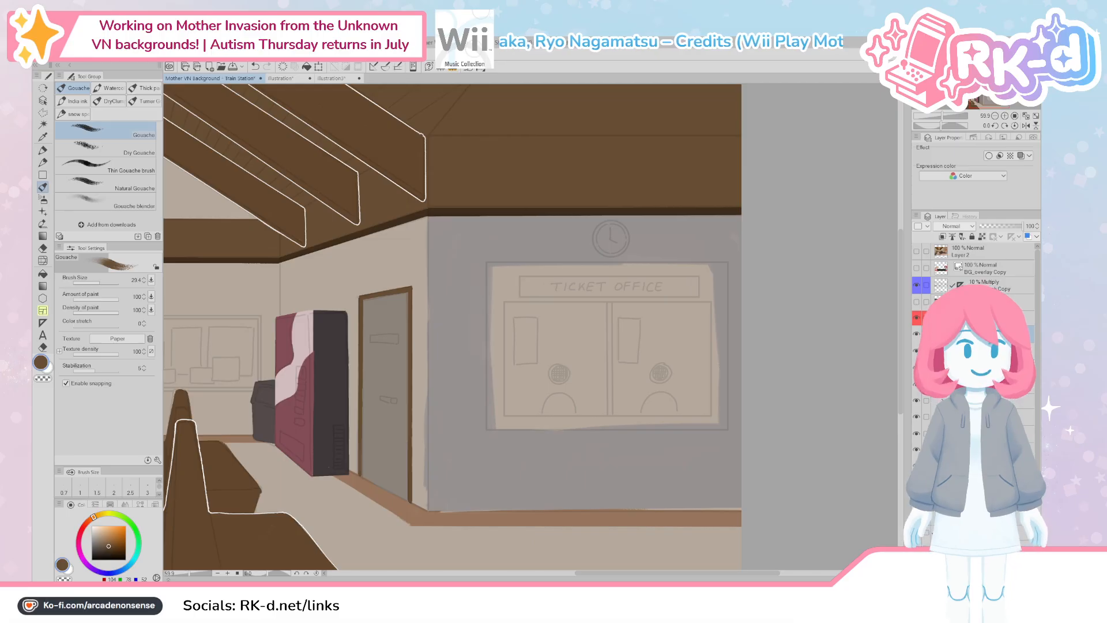
scroll(522, 304, "up", 1)
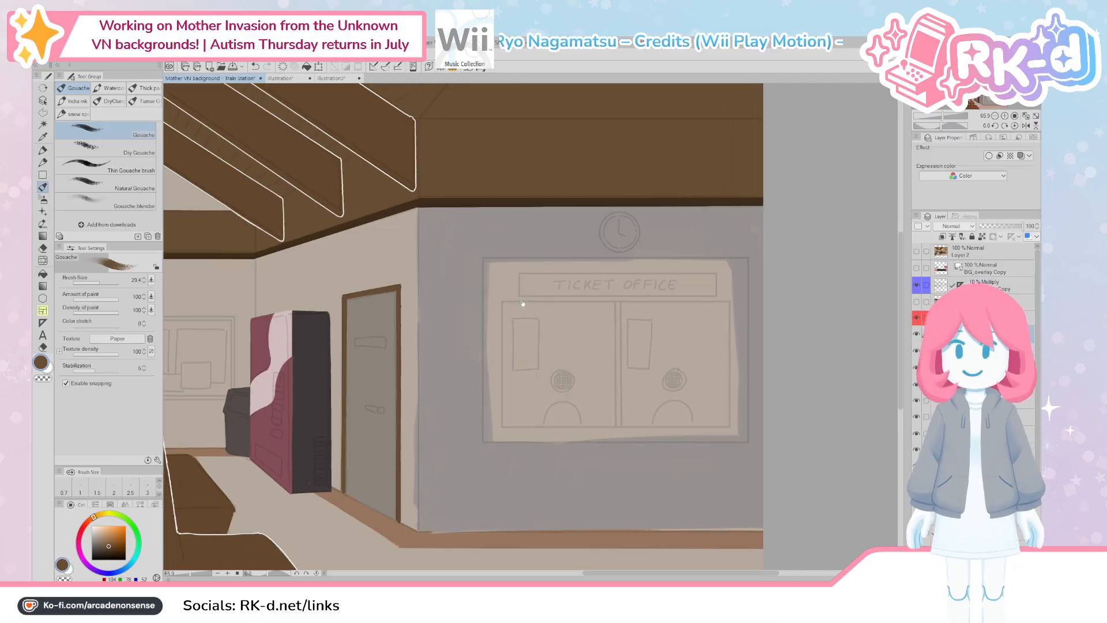
Step: Paint the left side of the ticket office window frame in flat brown along the sketched outline
left_click_drag(485, 269, 491, 378)
key("bracketleft")
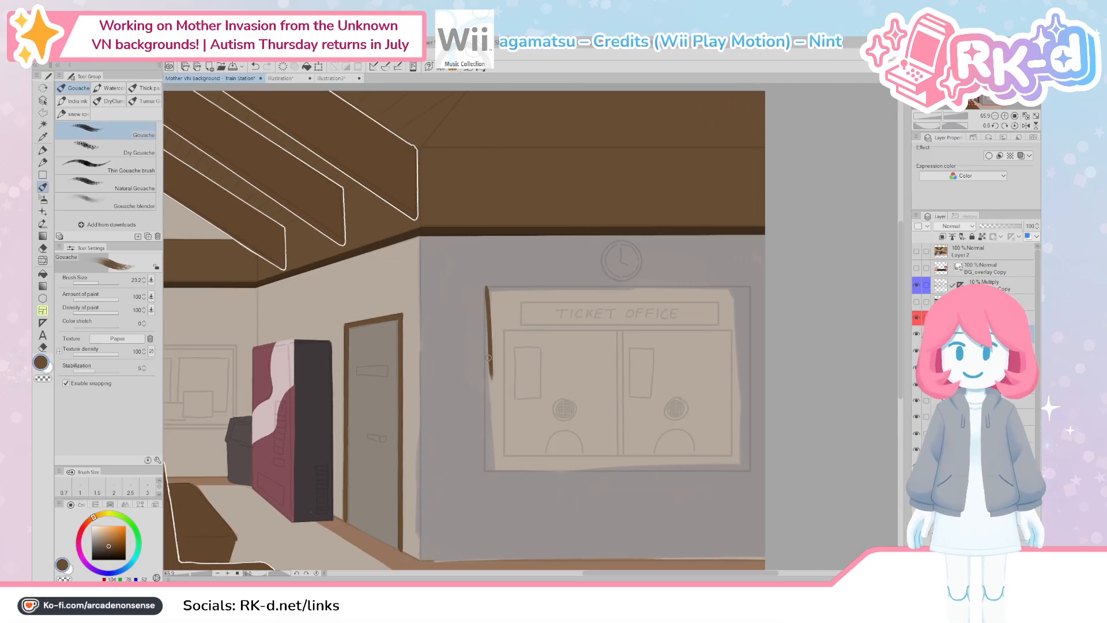
left_click_drag(486, 296, 492, 388)
left_click_drag(485, 291, 490, 438)
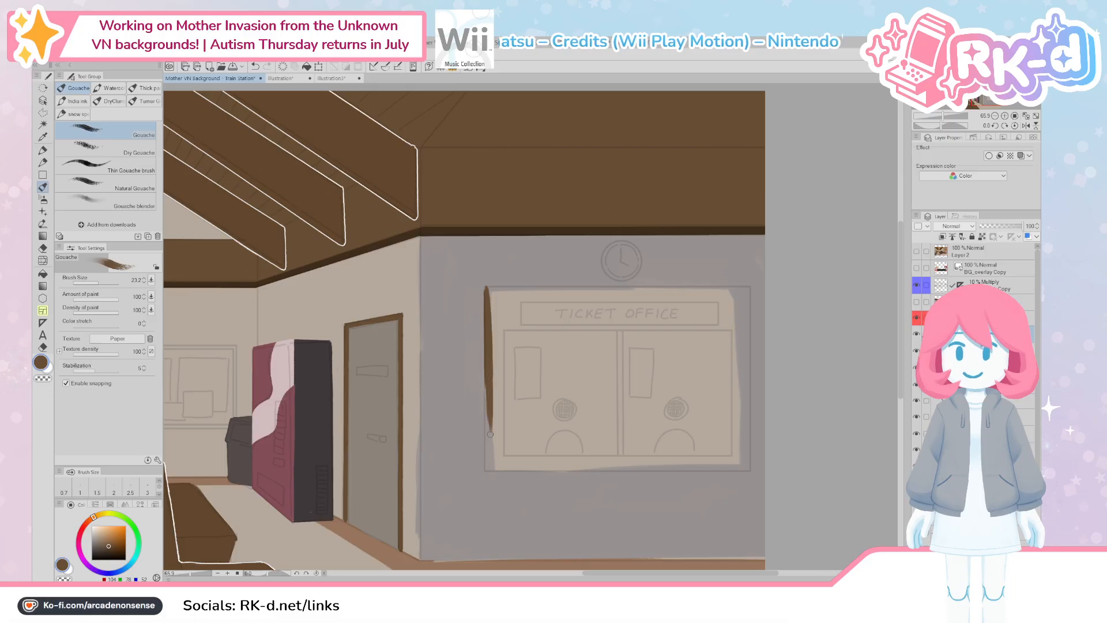
mouse_move(498, 311)
left_mouse_down()
mouse_move(502, 454)
mouse_move(489, 430)
left_mouse_up()
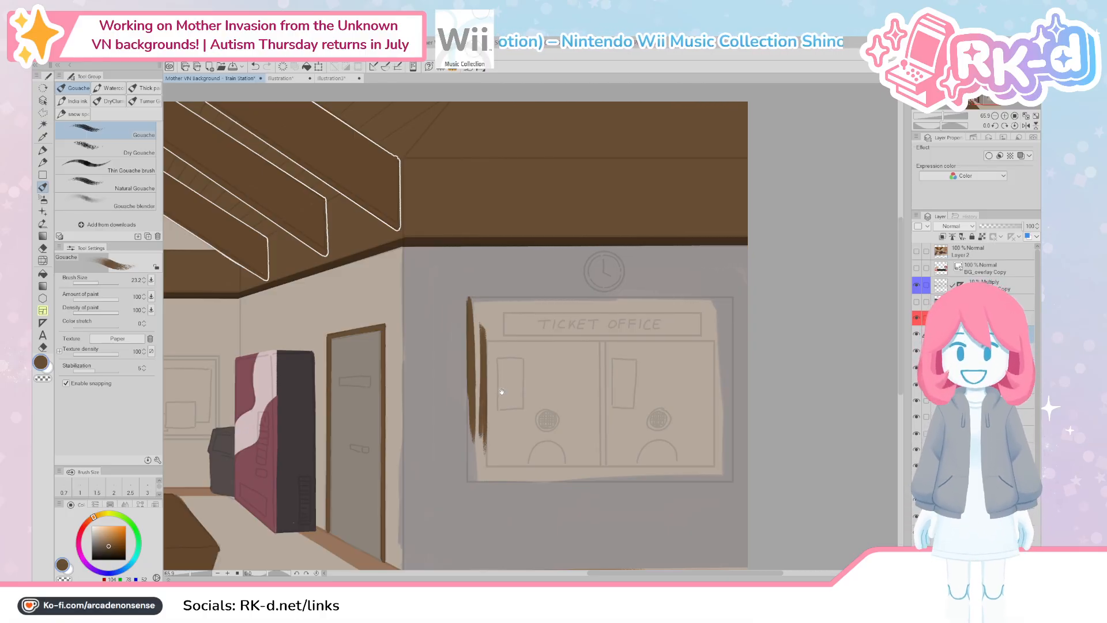
left_click_drag(505, 398, 498, 385)
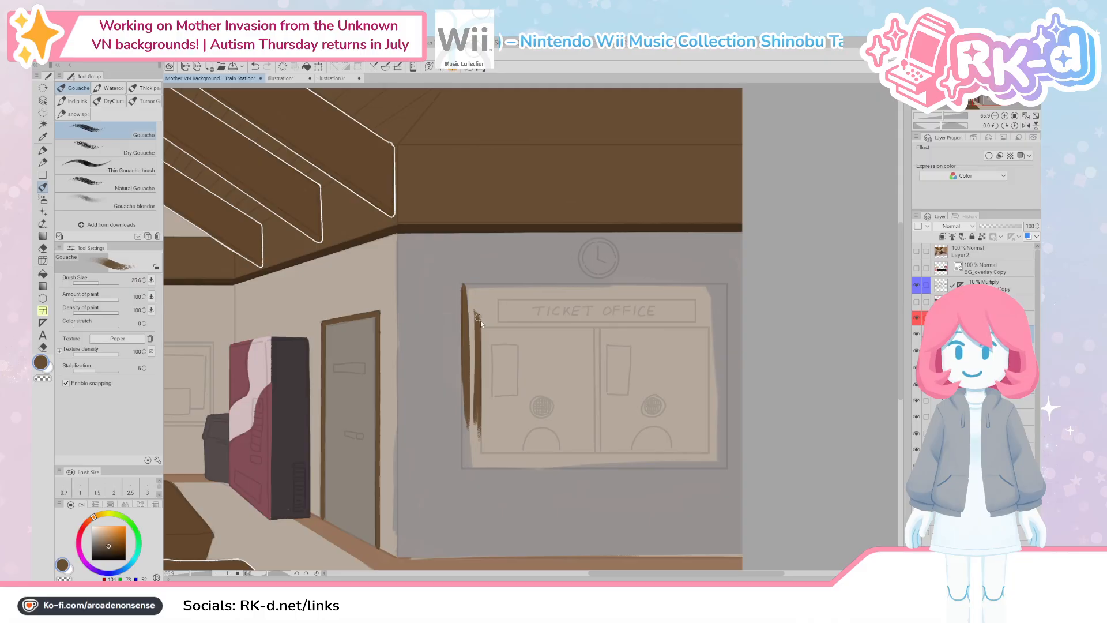
left_click_drag(477, 312, 466, 455)
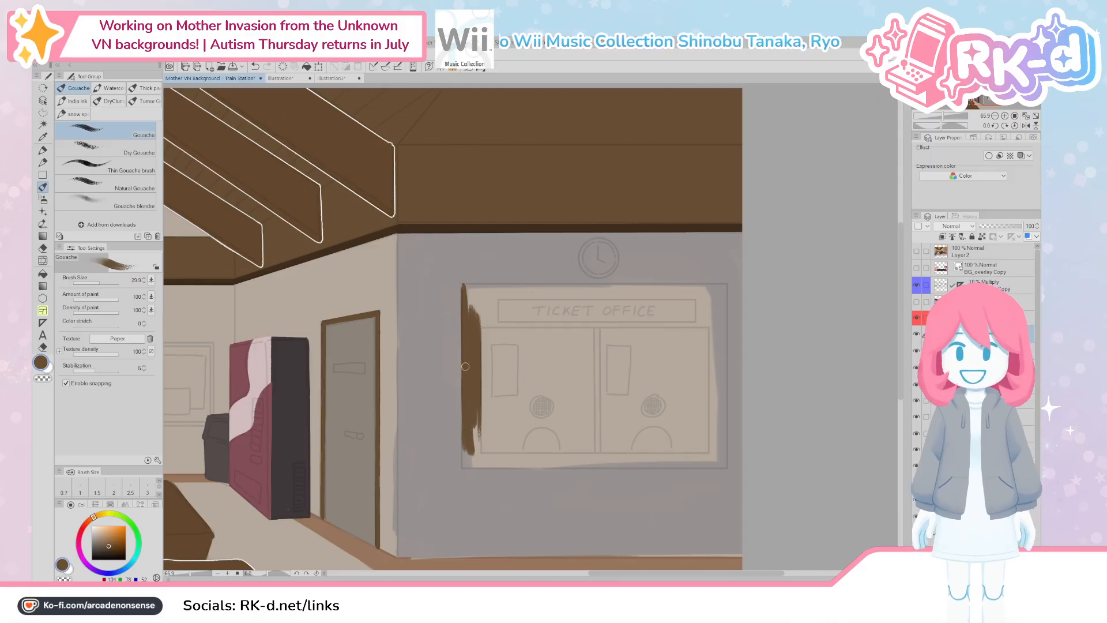
key("bracketleft")
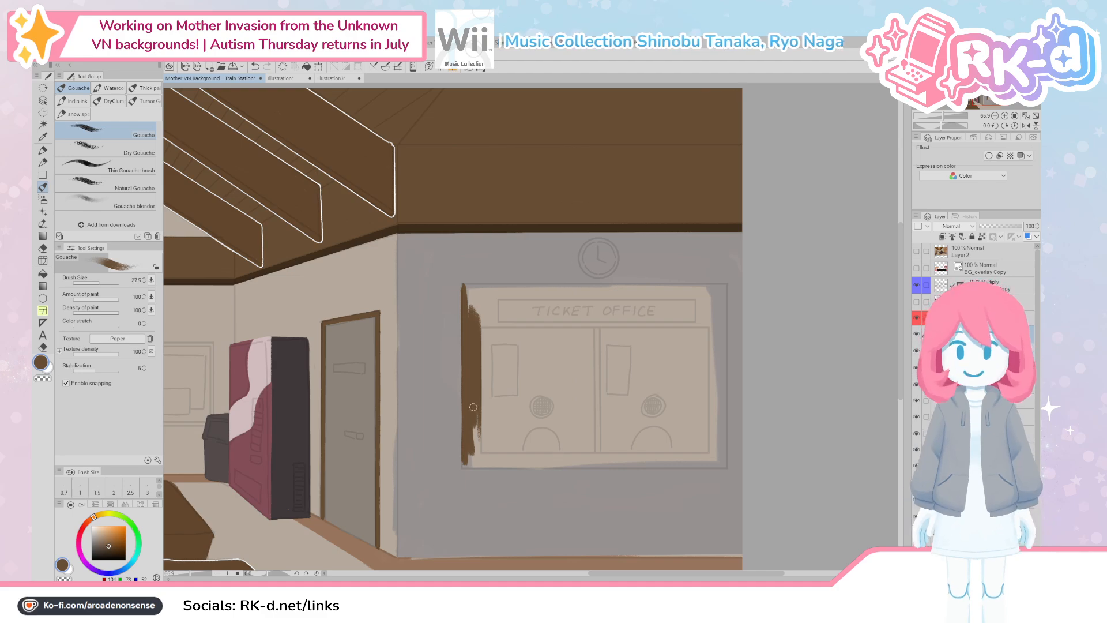
Step: Paint the bottom strip of the ticket office frame brown, joining it to the left side
mouse_move(475, 417)
left_mouse_down()
mouse_move(475, 461)
mouse_move(474, 440)
mouse_move(475, 460)
mouse_move(464, 458)
mouse_move(550, 458)
left_mouse_up()
left_click_drag(478, 457, 557, 458)
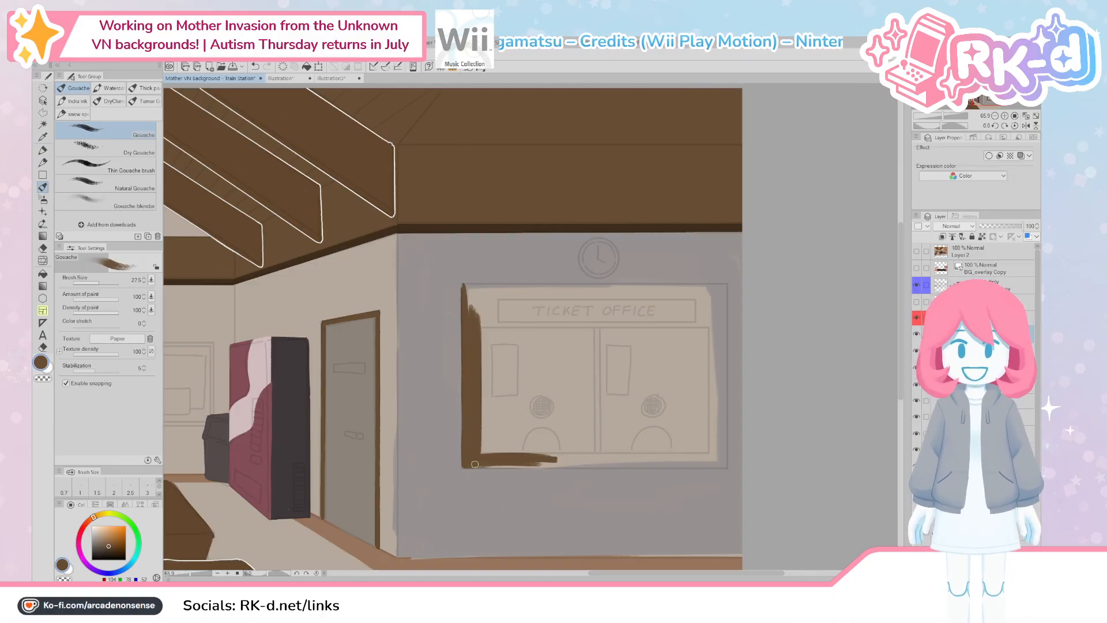
left_click_drag(478, 460, 558, 460)
left_click_drag(474, 464, 693, 464)
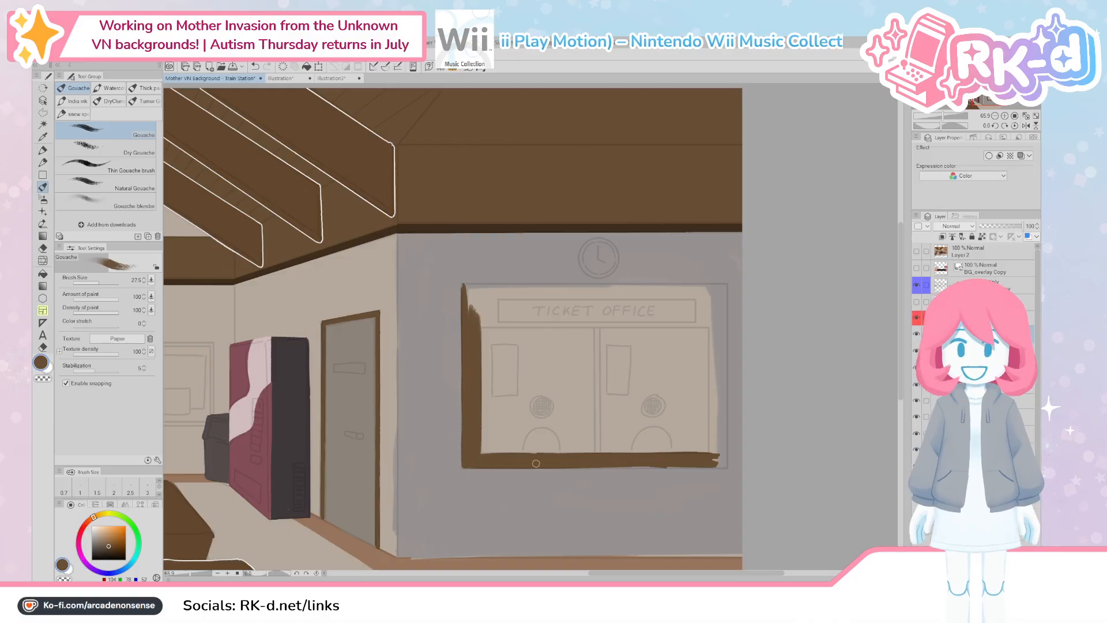
left_click_drag(632, 460, 634, 466)
key("c")
key("c")
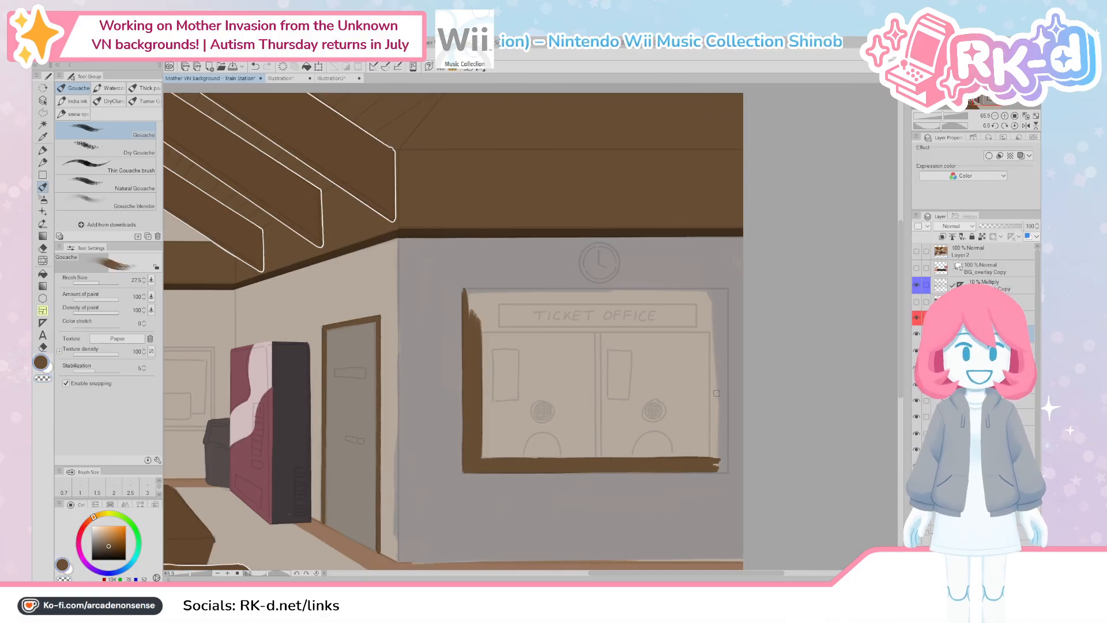
Step: Paint the lower half of the ticket office frame's right side brown and clean up its outer edge
mouse_move(709, 409)
left_mouse_down()
mouse_move(696, 451)
mouse_move(696, 494)
mouse_move(697, 426)
mouse_move(708, 493)
mouse_move(711, 420)
mouse_move(709, 506)
mouse_move(709, 480)
mouse_move(719, 513)
left_mouse_up()
key("c")
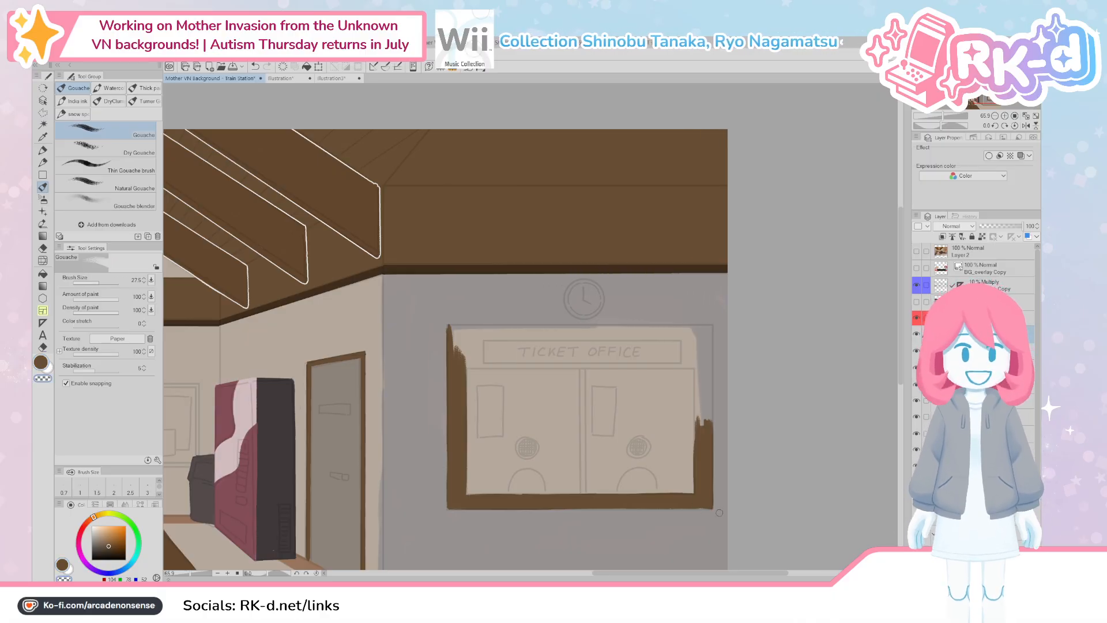
key("c")
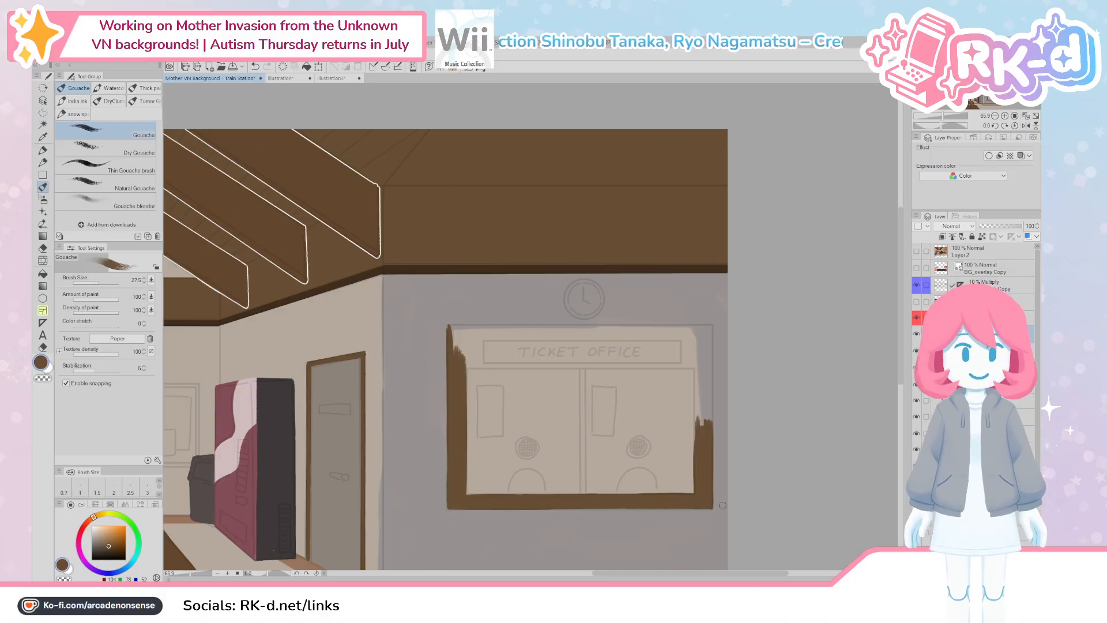
scroll(693, 412, "up", 2)
mouse_move(694, 412)
left_mouse_down()
mouse_move(695, 479)
mouse_move(701, 402)
left_mouse_up()
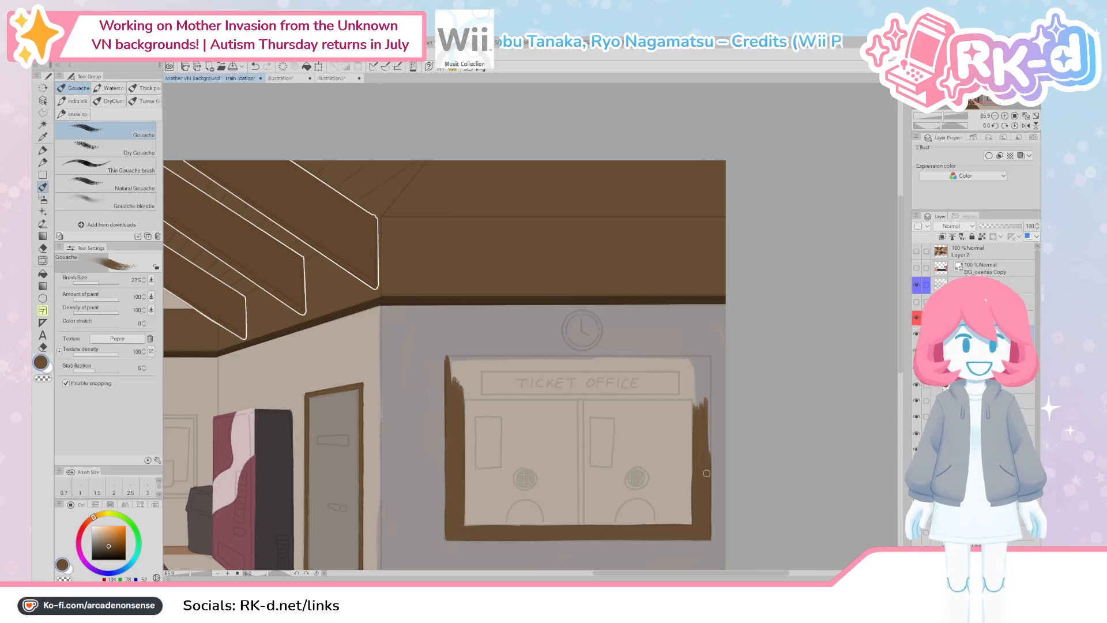
mouse_move(703, 452)
left_mouse_down()
mouse_move(703, 417)
mouse_move(707, 453)
left_mouse_up()
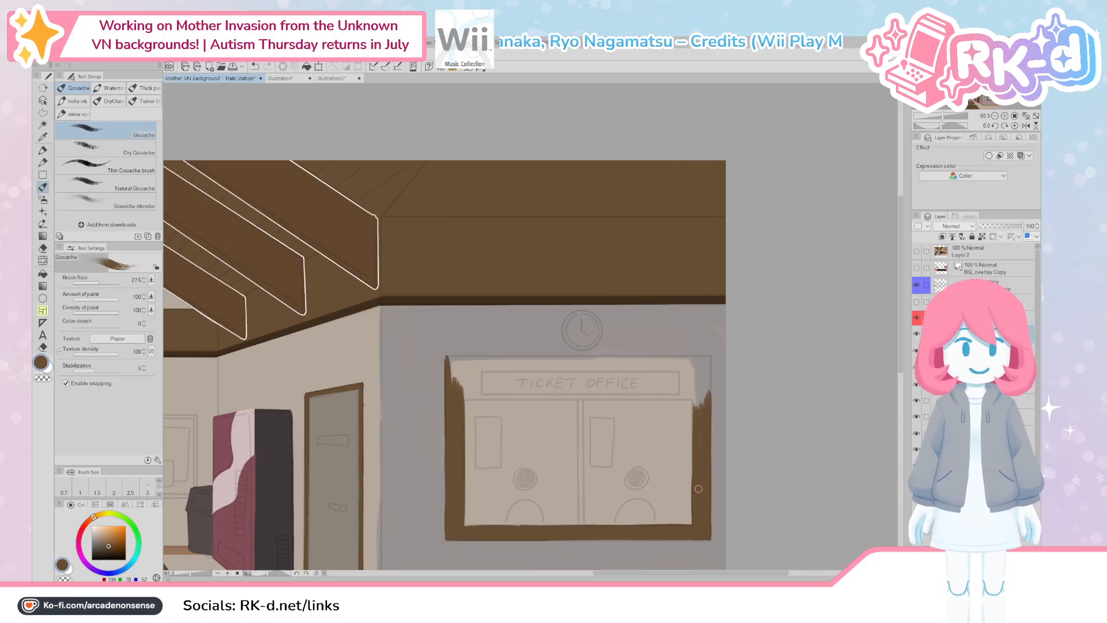
Step: Extend the brown on the frame's right side up to its top corner
scroll(693, 495, "up", 2)
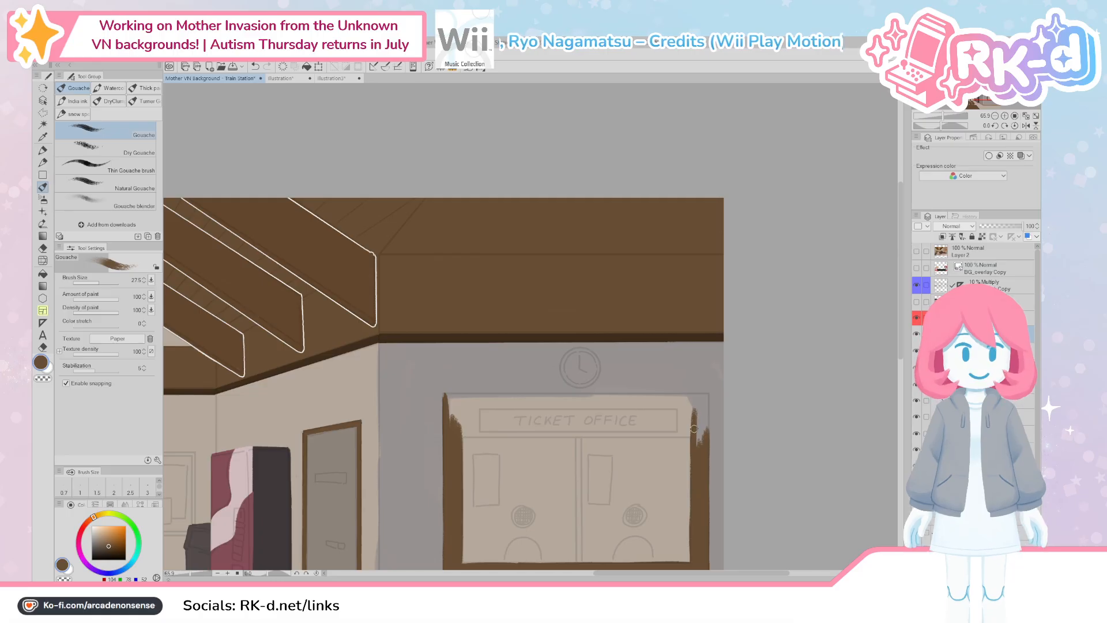
left_click_drag(695, 444, 701, 402)
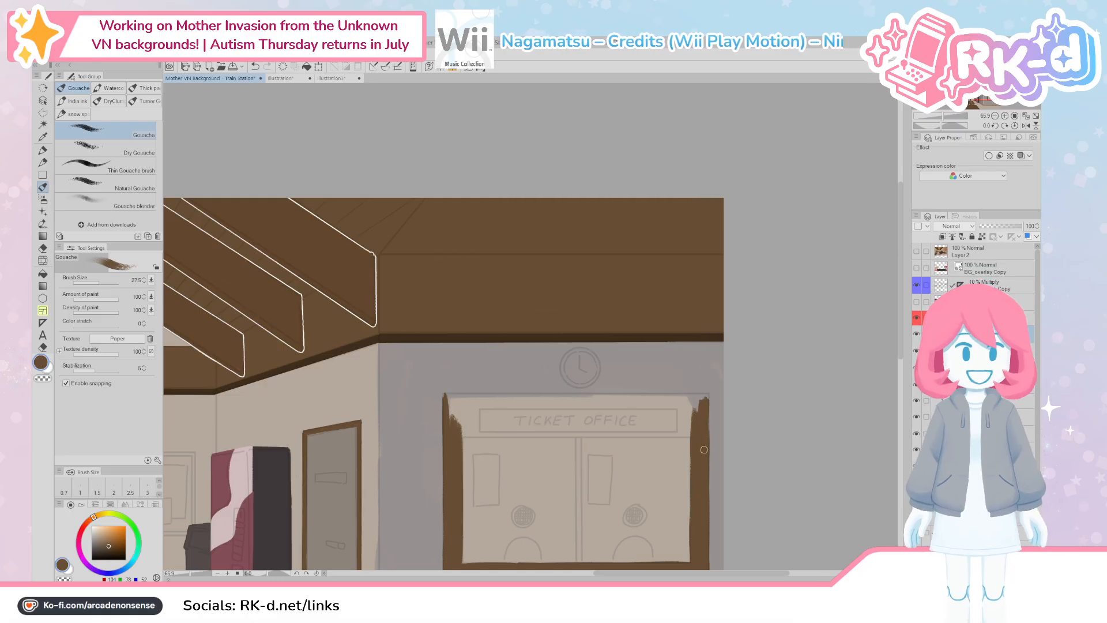
mouse_move(704, 449)
left_mouse_down()
mouse_move(715, 388)
mouse_move(710, 476)
mouse_move(714, 409)
left_mouse_up()
left_click(714, 433, "alt")
left_click(704, 429, "alt")
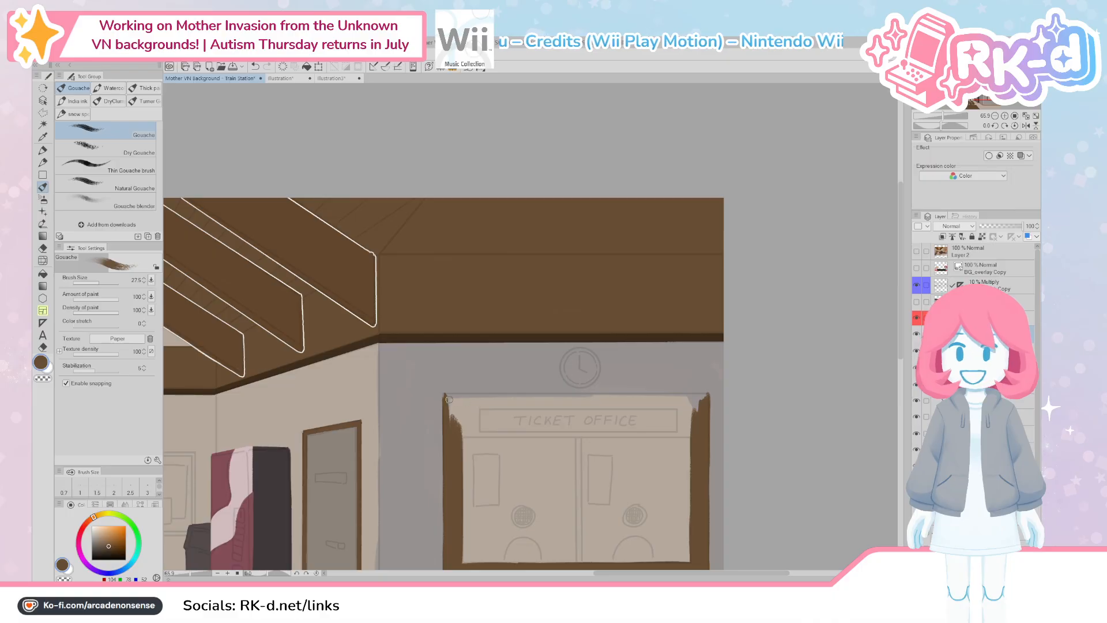
Step: Rotate the canvas and paint a straight brown line along the top edge of the ticket office frame
left_click(993, 126)
left_click(994, 126)
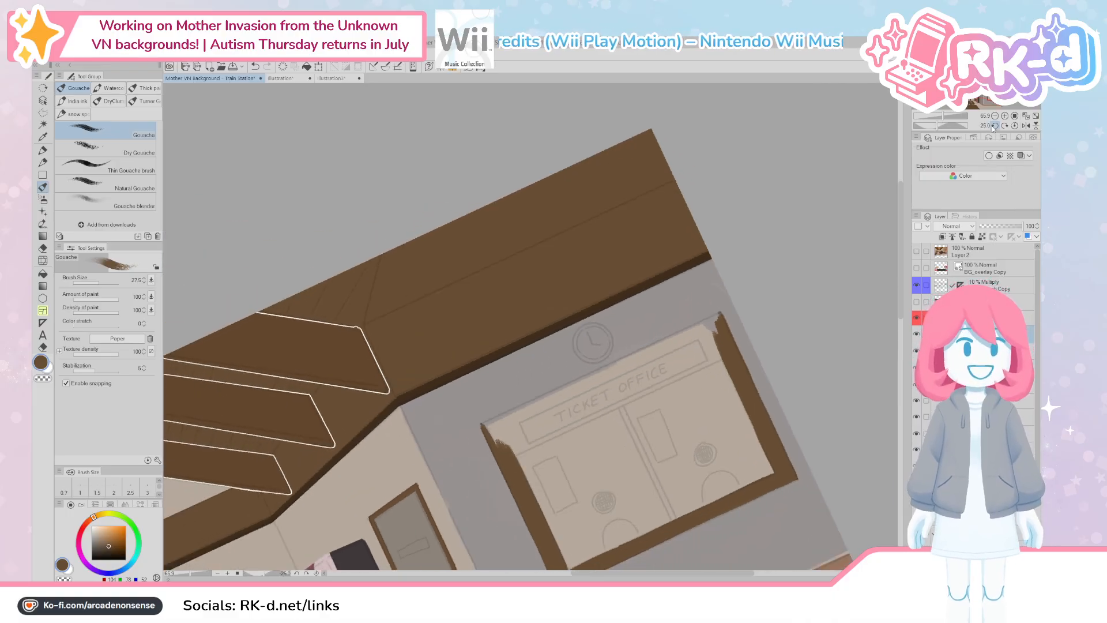
left_click_drag(484, 444, 662, 366)
left_click_drag(605, 395, 568, 417)
left_click_drag(677, 358, 577, 408)
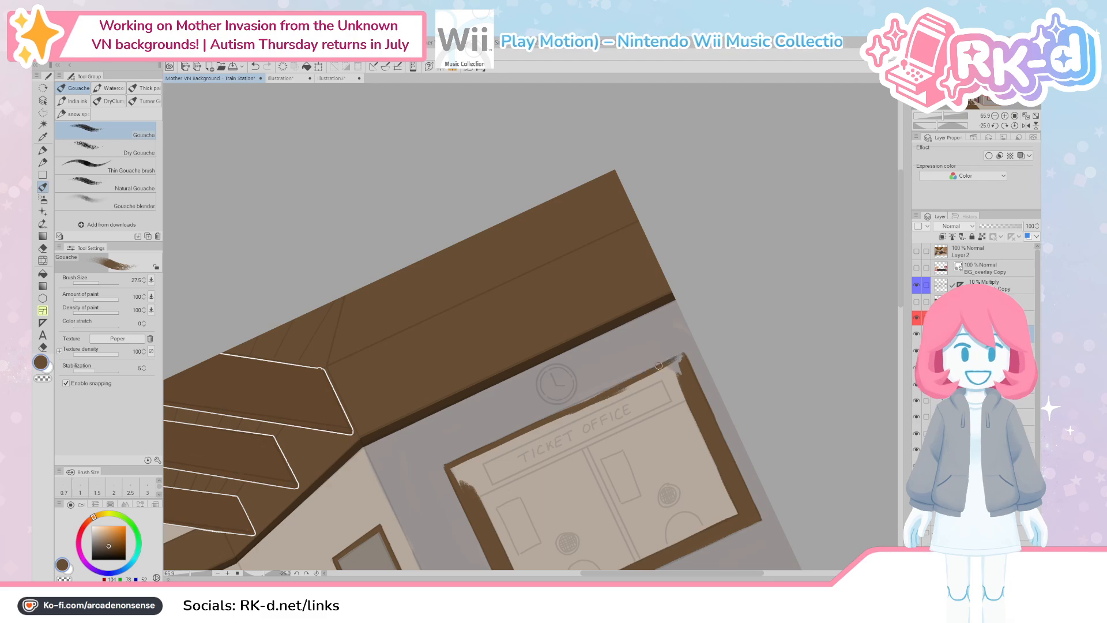
key("ctrl+z")
left_click_drag(683, 358, 482, 459)
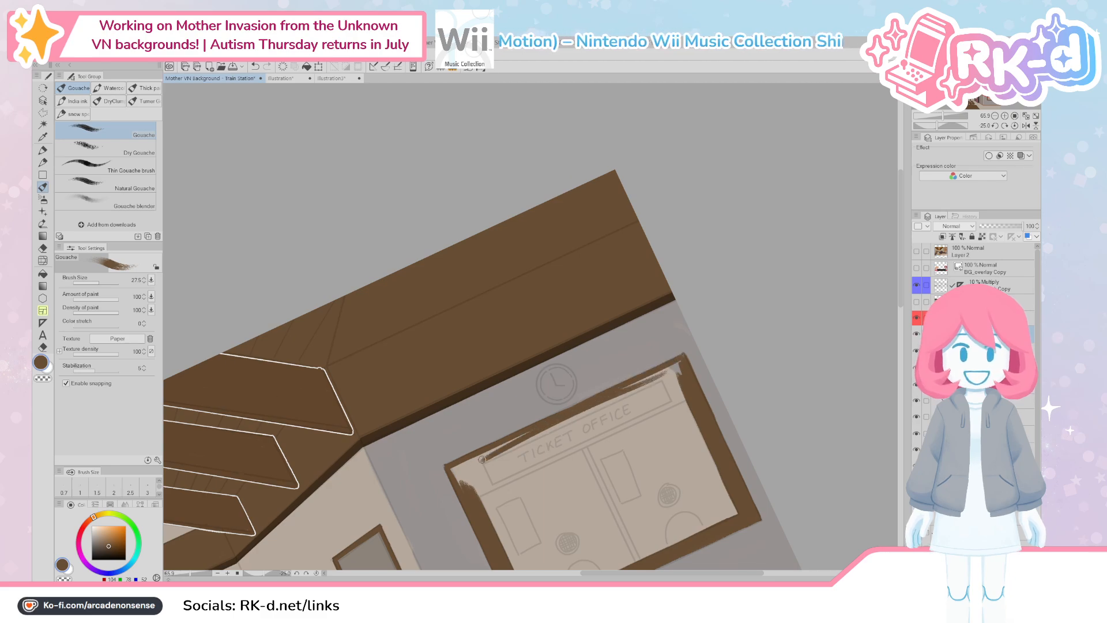
Step: Fill the right part of the ticket office sign area with brown, down to the top of the window panes
mouse_move(661, 375)
left_mouse_down()
mouse_move(581, 412)
mouse_move(542, 438)
mouse_move(657, 391)
mouse_move(542, 453)
mouse_move(661, 402)
mouse_move(578, 443)
left_mouse_up()
mouse_move(685, 396)
left_mouse_down()
mouse_move(662, 400)
mouse_move(676, 372)
mouse_move(645, 383)
mouse_move(670, 368)
mouse_move(669, 391)
mouse_move(680, 362)
left_mouse_up()
left_click_drag(577, 440, 594, 425)
left_click_drag(704, 384, 536, 457)
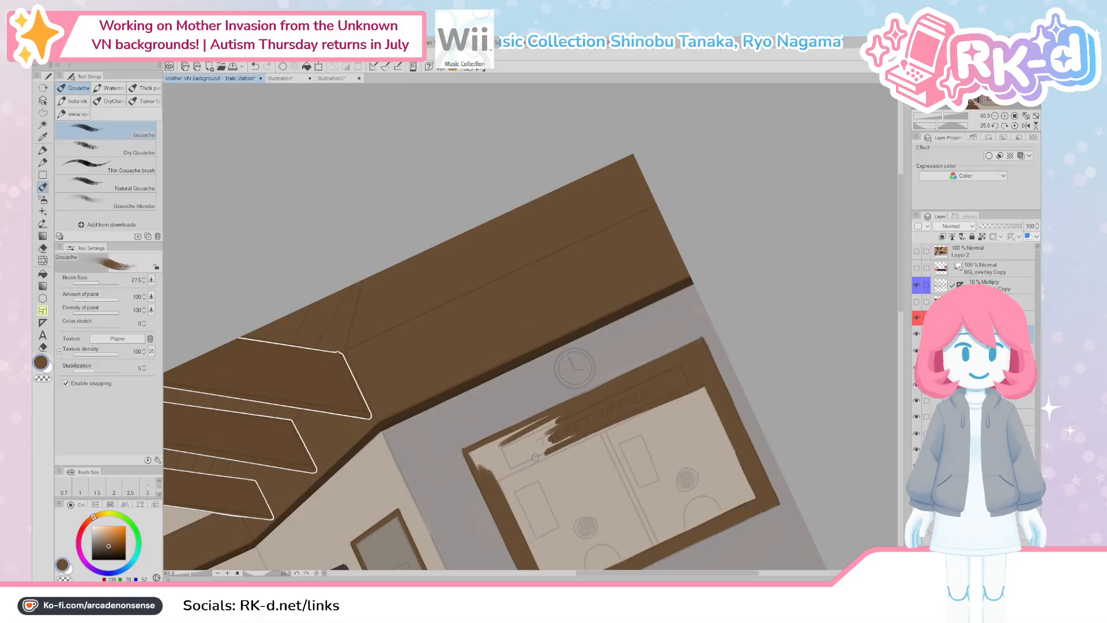
mouse_move(700, 384)
left_mouse_down()
mouse_move(690, 415)
mouse_move(700, 407)
mouse_move(616, 432)
left_mouse_up()
mouse_move(687, 390)
left_mouse_down()
mouse_move(568, 452)
mouse_move(649, 415)
left_mouse_up()
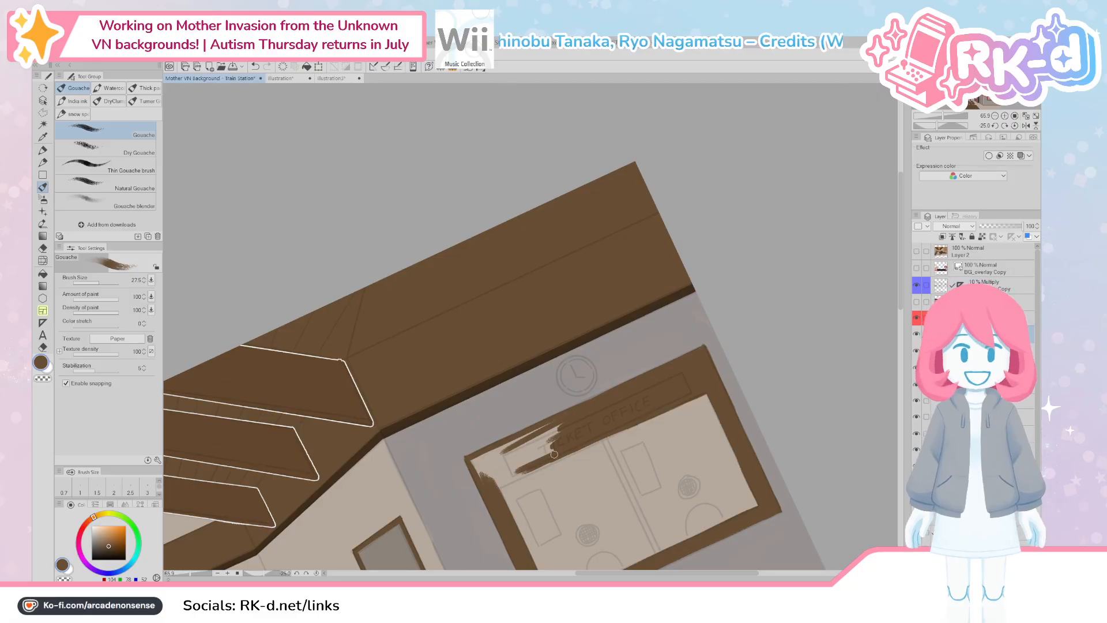
Step: Cover the remaining gaps in the left part of the sign area with brown and reset the canvas rotation
left_click_drag(555, 454, 581, 442)
mouse_move(509, 447)
left_mouse_down()
mouse_move(497, 458)
mouse_move(509, 470)
mouse_move(545, 426)
left_mouse_up()
left_click_drag(519, 461, 580, 423)
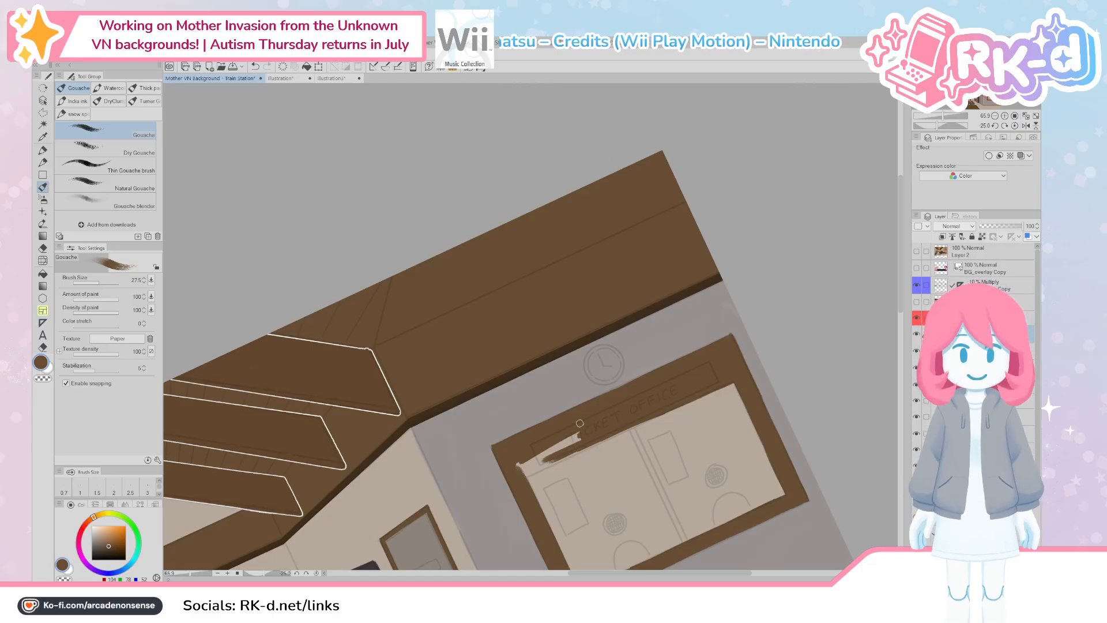
mouse_move(579, 432)
left_mouse_down()
mouse_move(540, 472)
mouse_move(568, 454)
mouse_move(527, 476)
left_mouse_up()
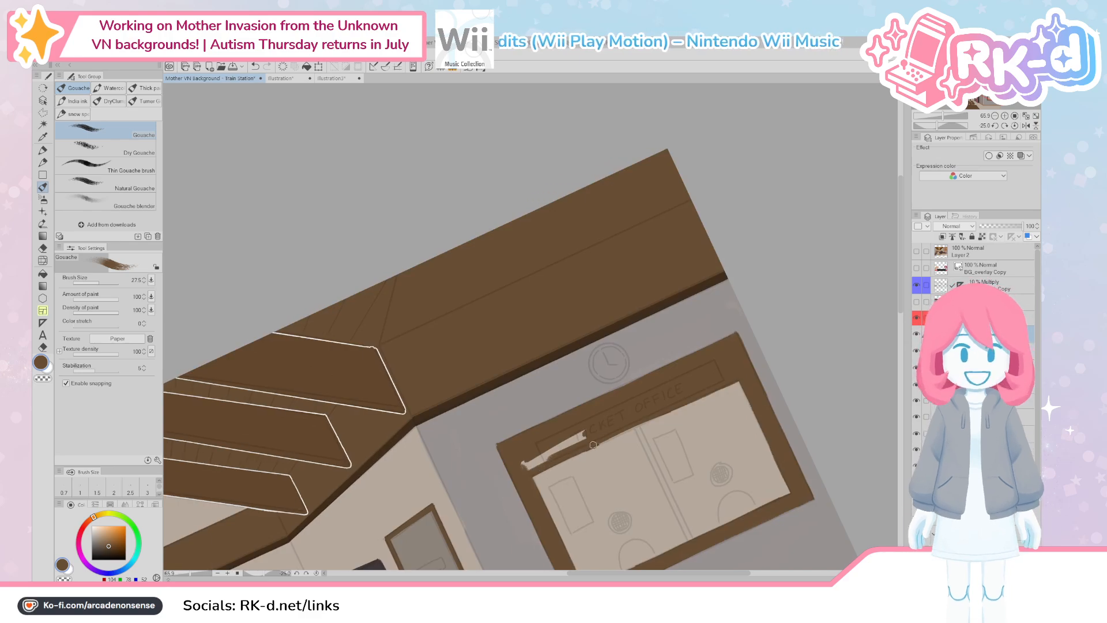
left_click_drag(594, 445, 637, 427)
left_click_drag(551, 456, 585, 435)
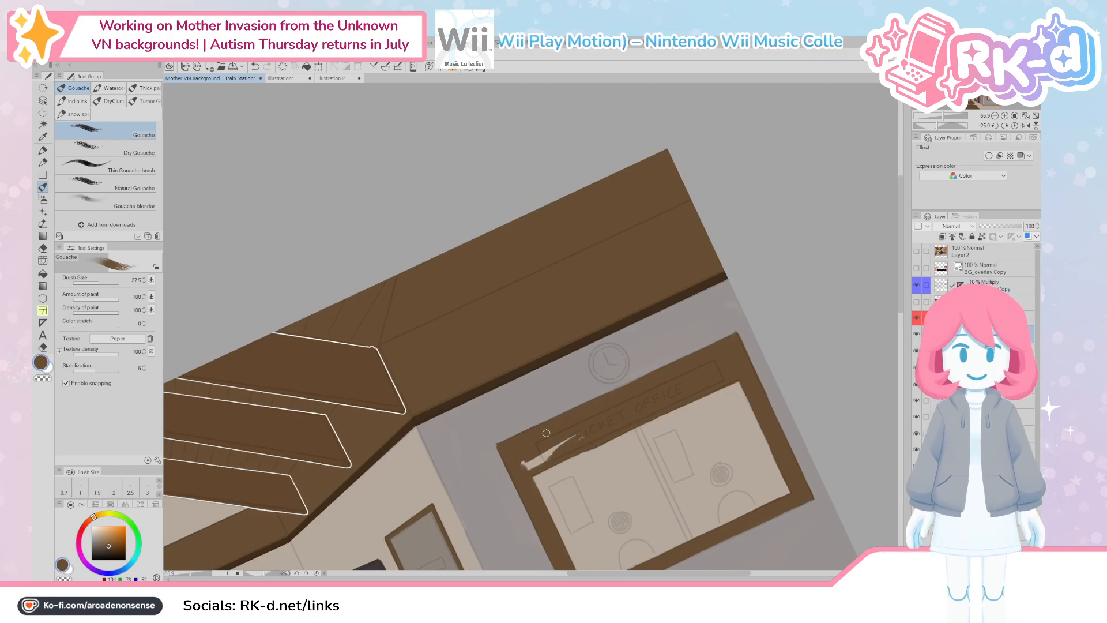
left_click_drag(578, 480, 535, 482)
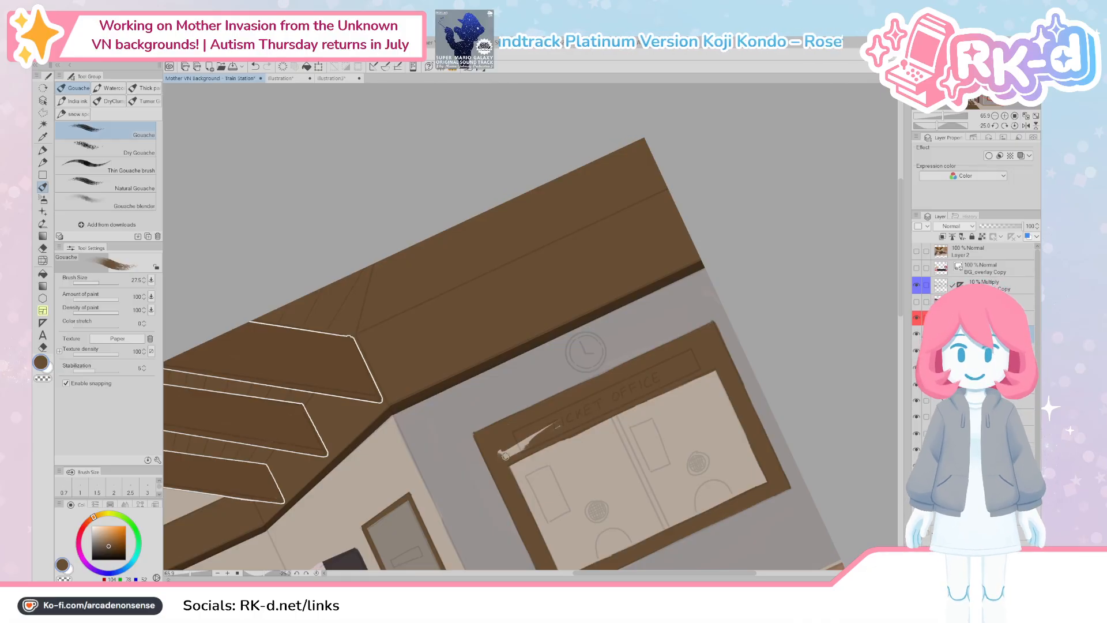
mouse_move(501, 459)
left_mouse_down()
mouse_move(554, 433)
mouse_move(529, 439)
left_mouse_up()
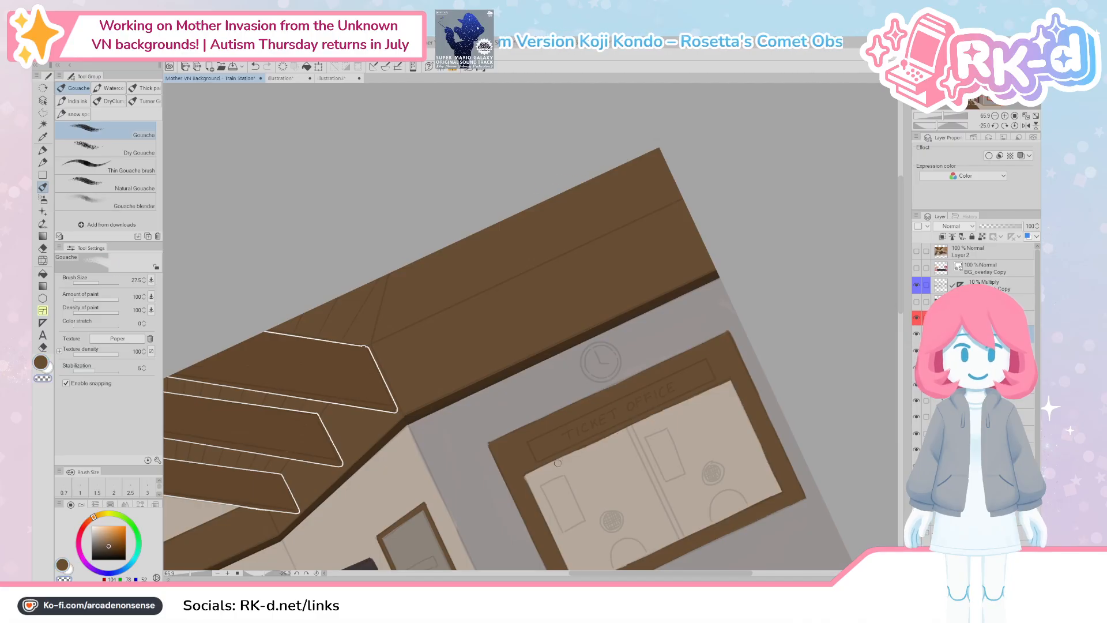
key("[")
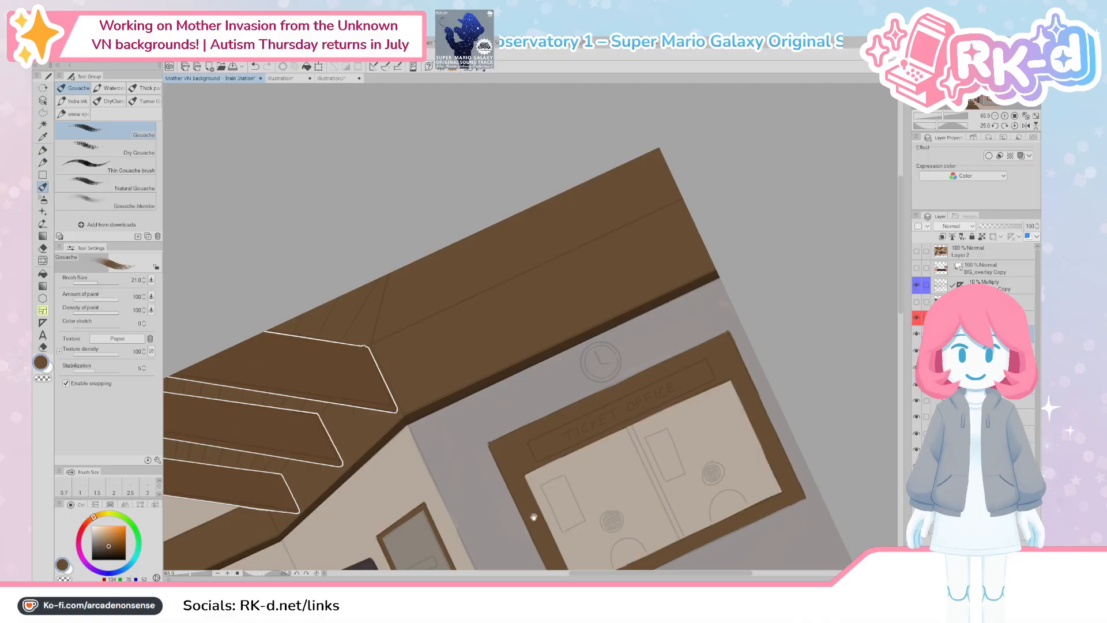
scroll(733, 453, "down", 5)
left_click(1015, 125)
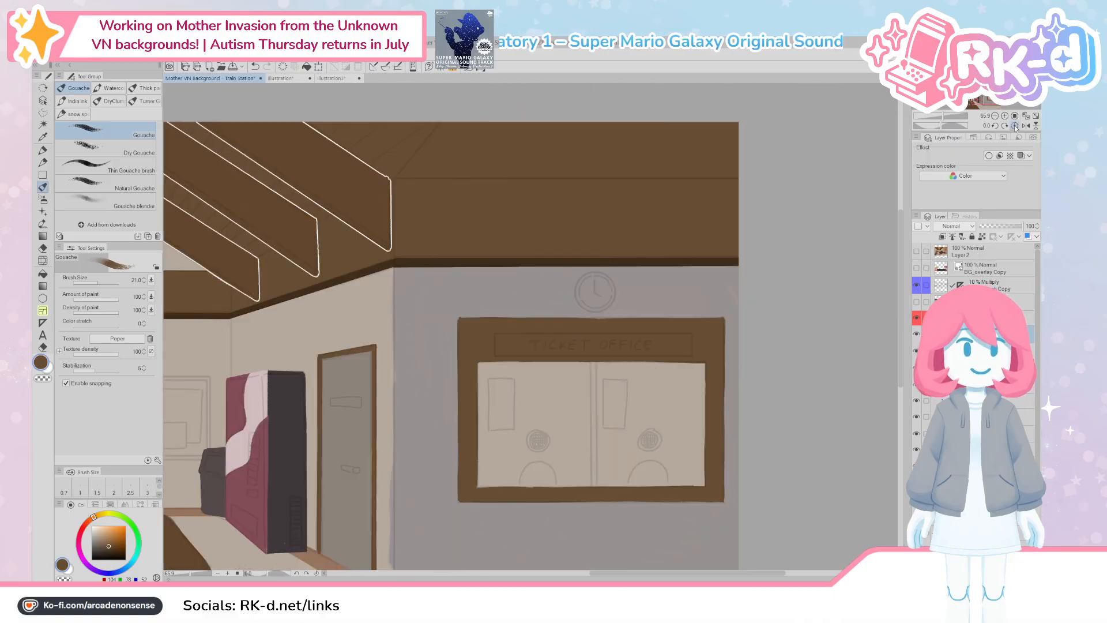
left_click_drag(621, 426, 605, 430)
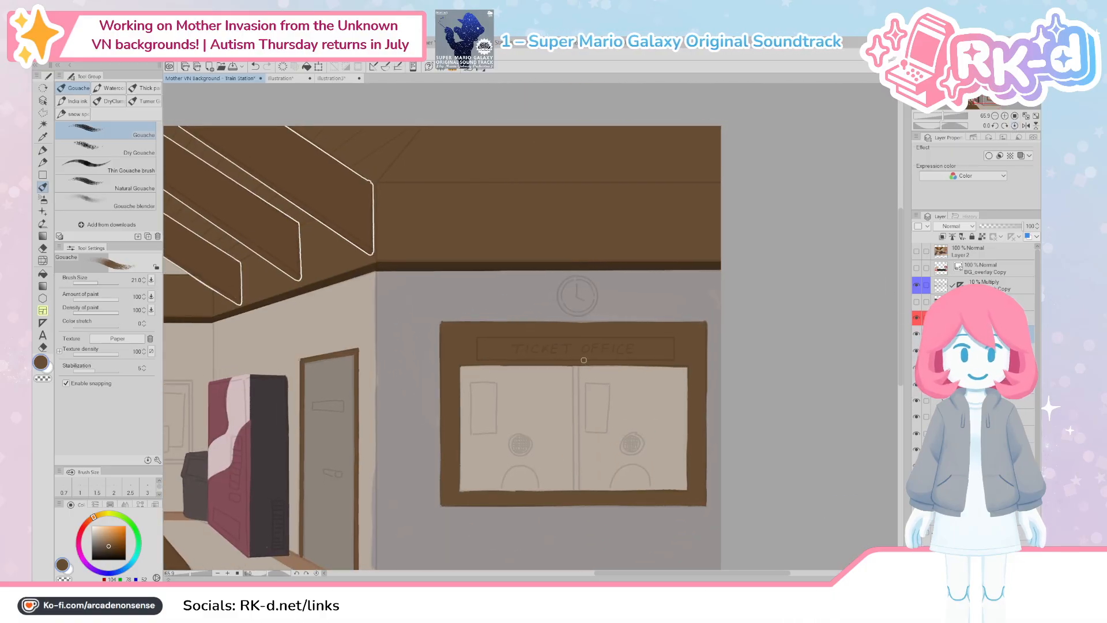
left_click_drag(680, 373, 478, 481)
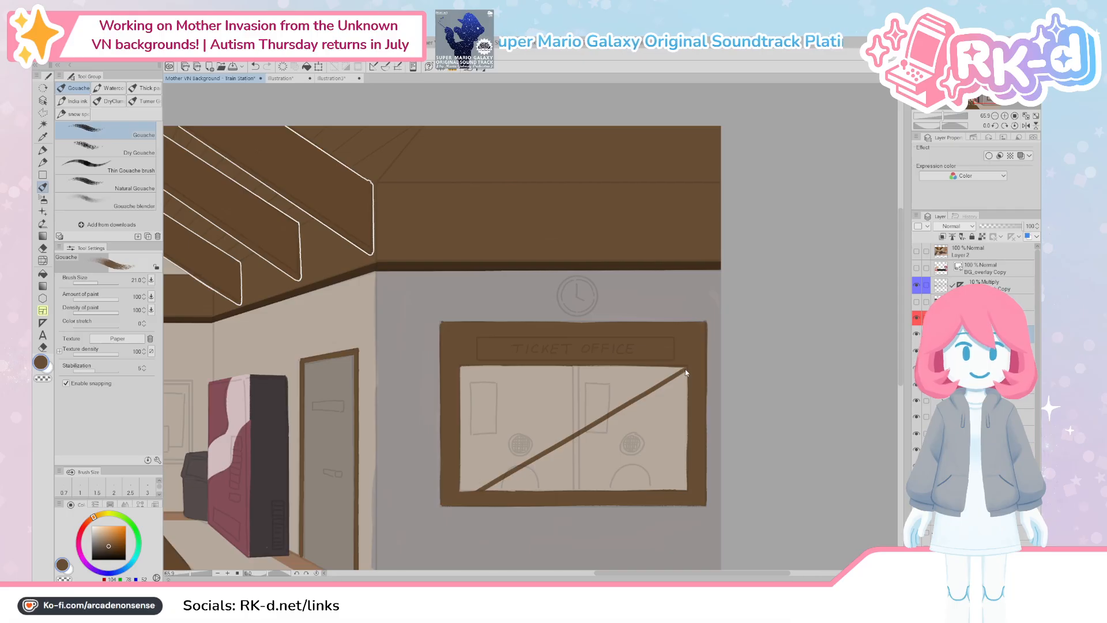
key("ctrl+z")
left_click_drag(686, 370, 465, 490)
mouse_move(472, 379)
left_mouse_down()
mouse_move(691, 508)
mouse_move(671, 481)
mouse_move(458, 366)
left_mouse_up()
key("ctrl+z")
key("ctrl+z")
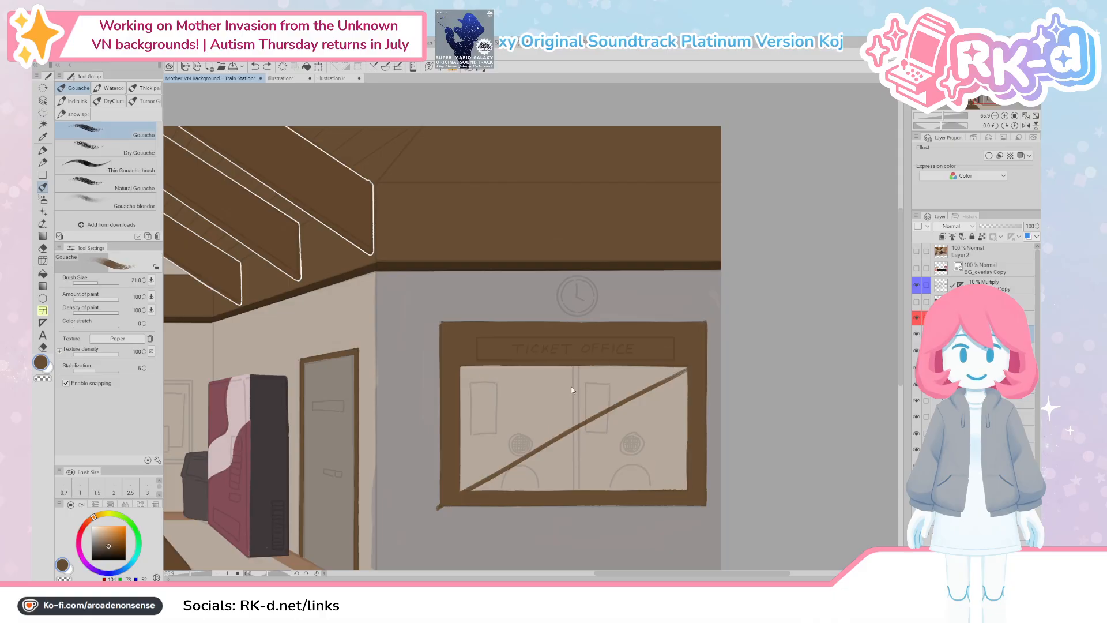
key("ctrl+z")
Step: Paint a straight vertical brown divider between the two ticket office window panes with a slightly larger brush, and review the whole scene
left_click_drag(571, 366, 573, 494)
key("]")
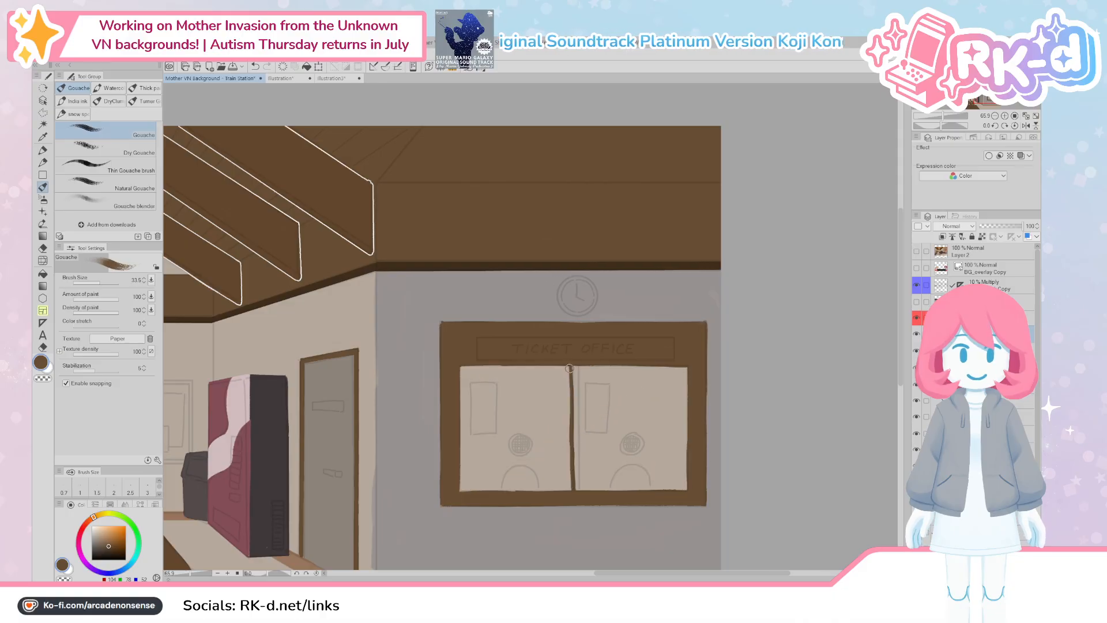
left_click_drag(570, 365, 574, 496)
key("ctrl+z")
left_click_drag(571, 364, 571, 501)
scroll(576, 369, "down", 3)
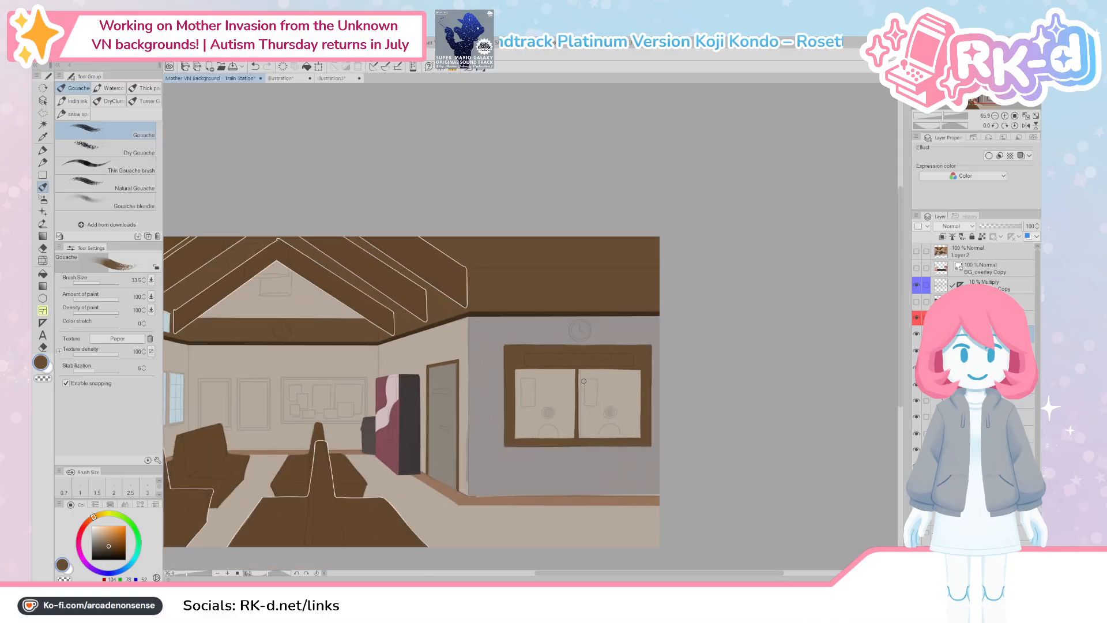
left_click_drag(446, 445, 584, 446)
scroll(424, 437, "up", 2)
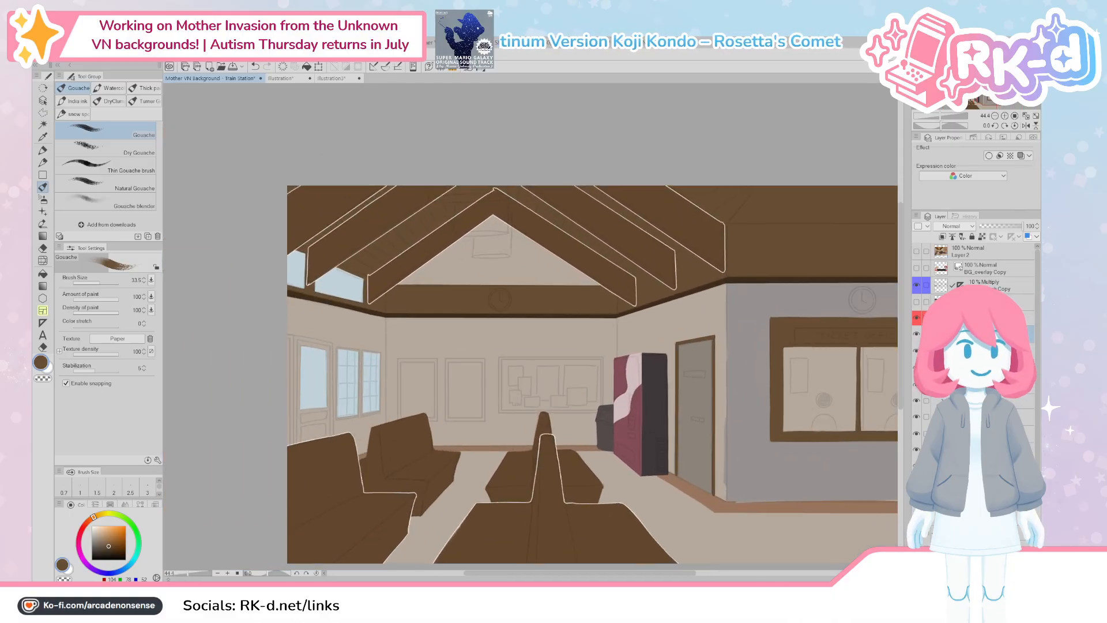
left_click_drag(768, 402, 605, 402)
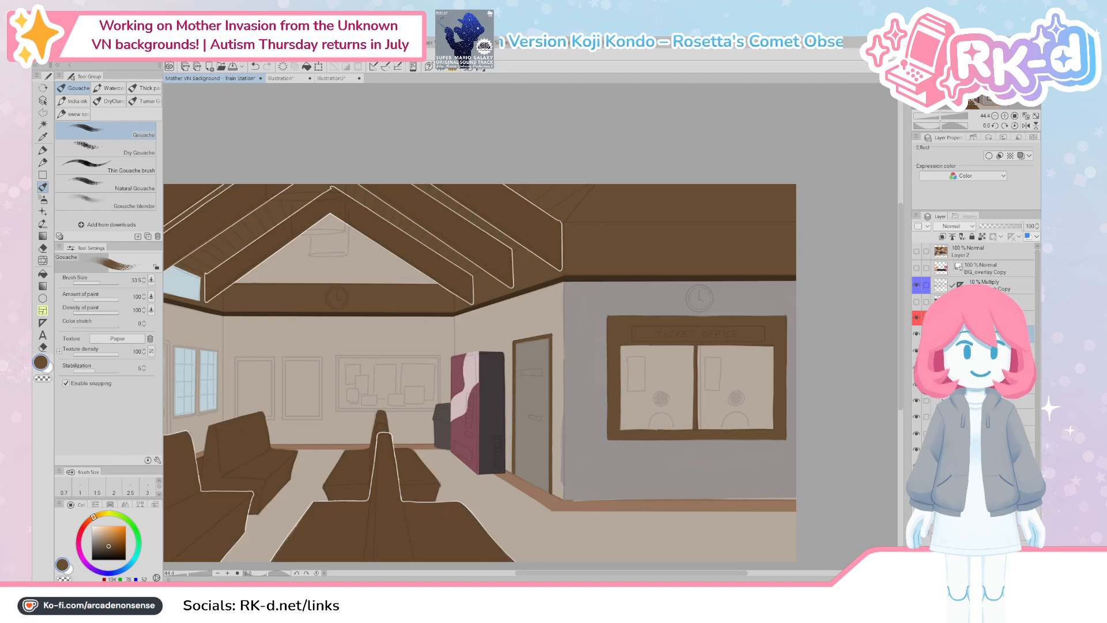
Step: Sample the navy from the ticket office window in the colour sketch and fill both window panes behind the frame with it
left_click_drag(671, 454, 615, 460)
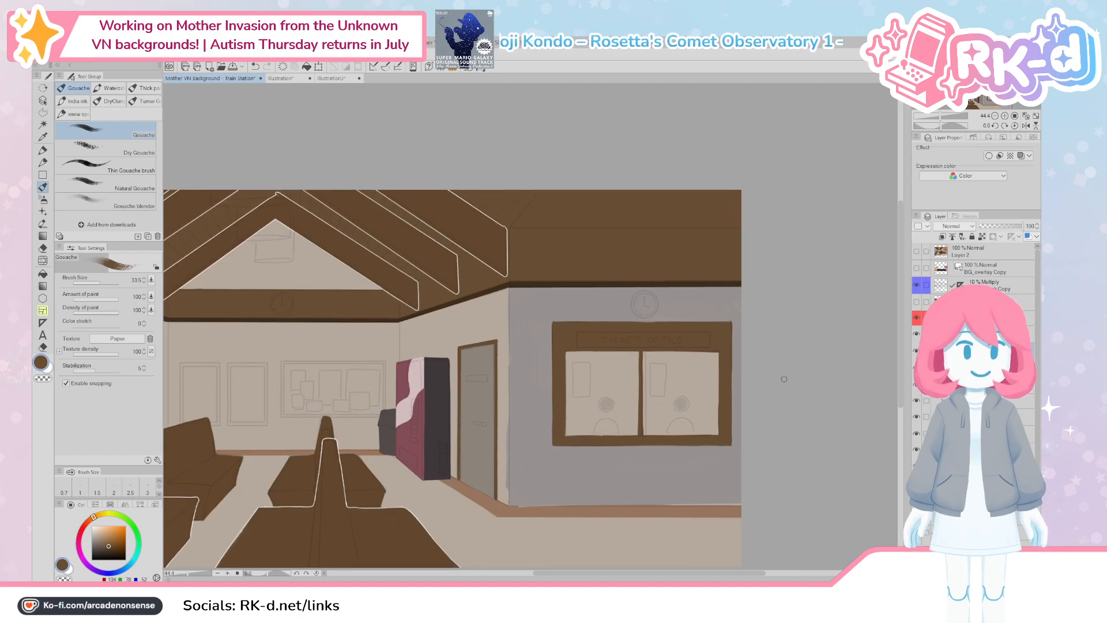
left_click(916, 303)
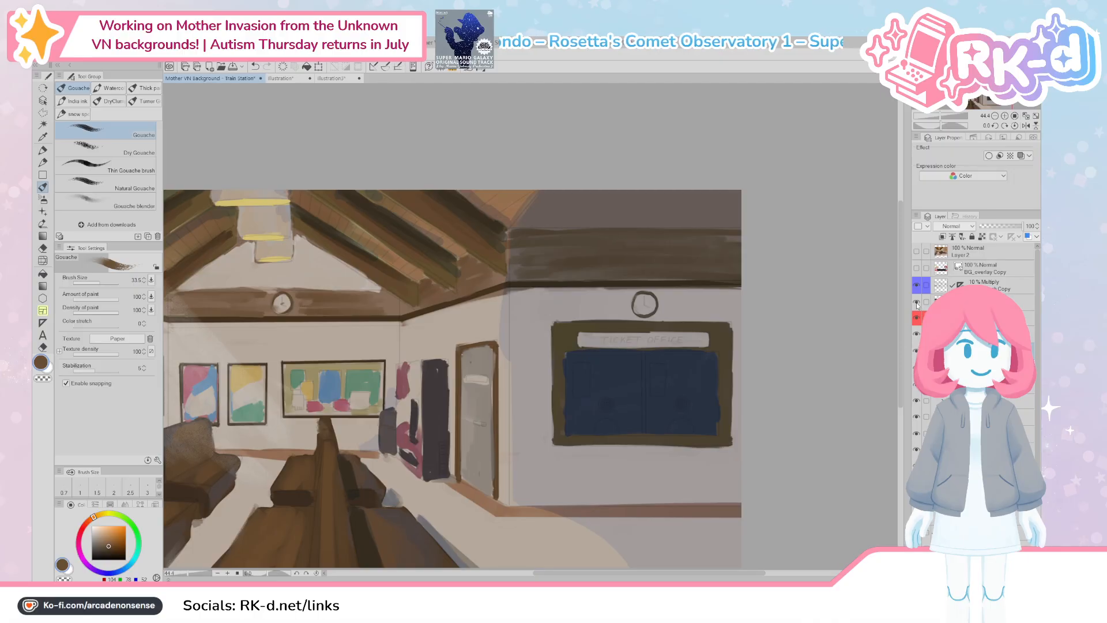
left_click(946, 301)
left_click(621, 372, "alt")
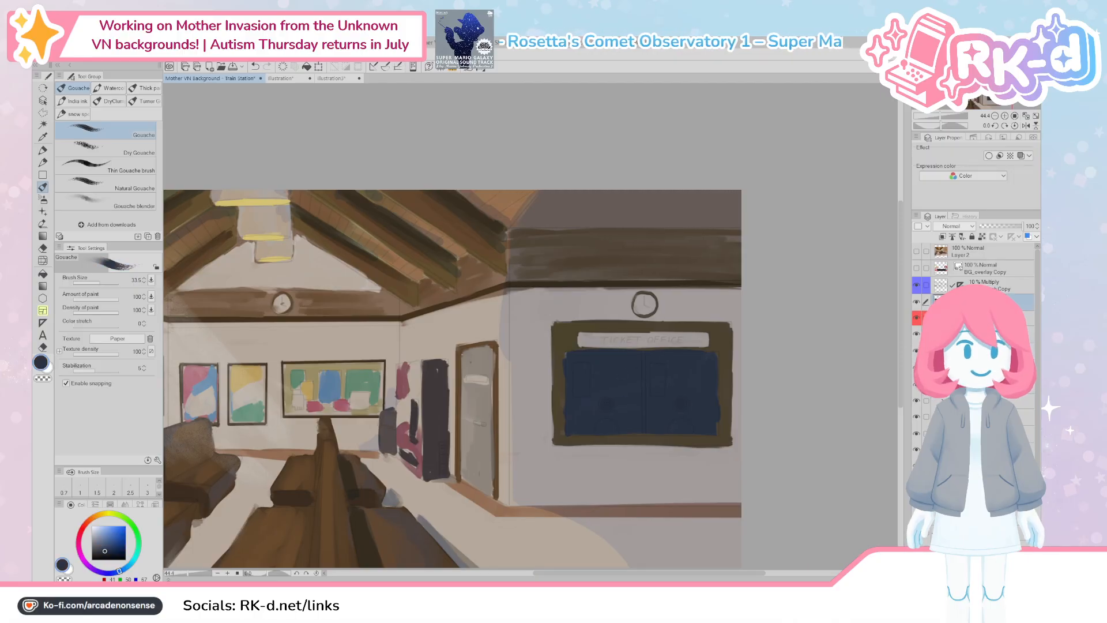
left_click(916, 302)
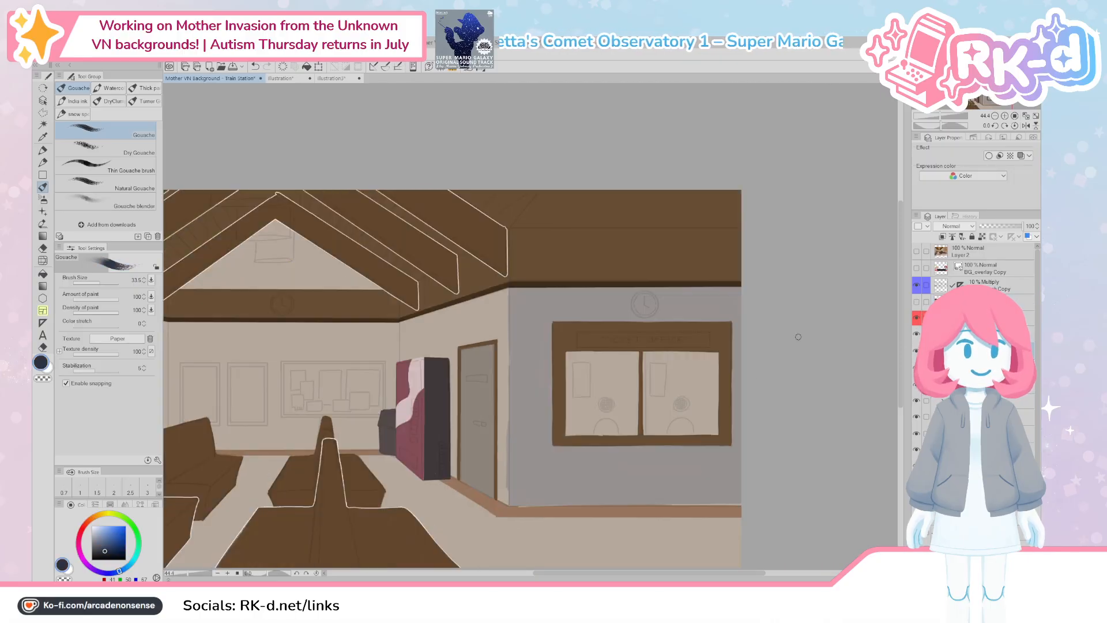
scroll(629, 366, "up", 1)
mouse_move(629, 365)
left_mouse_down()
mouse_move(625, 413)
mouse_move(582, 420)
mouse_move(549, 406)
mouse_move(545, 429)
mouse_move(625, 373)
mouse_move(627, 411)
mouse_move(651, 379)
mouse_move(659, 395)
mouse_move(684, 380)
mouse_move(681, 445)
mouse_move(691, 412)
mouse_move(694, 455)
mouse_move(537, 455)
mouse_move(571, 428)
left_mouse_up()
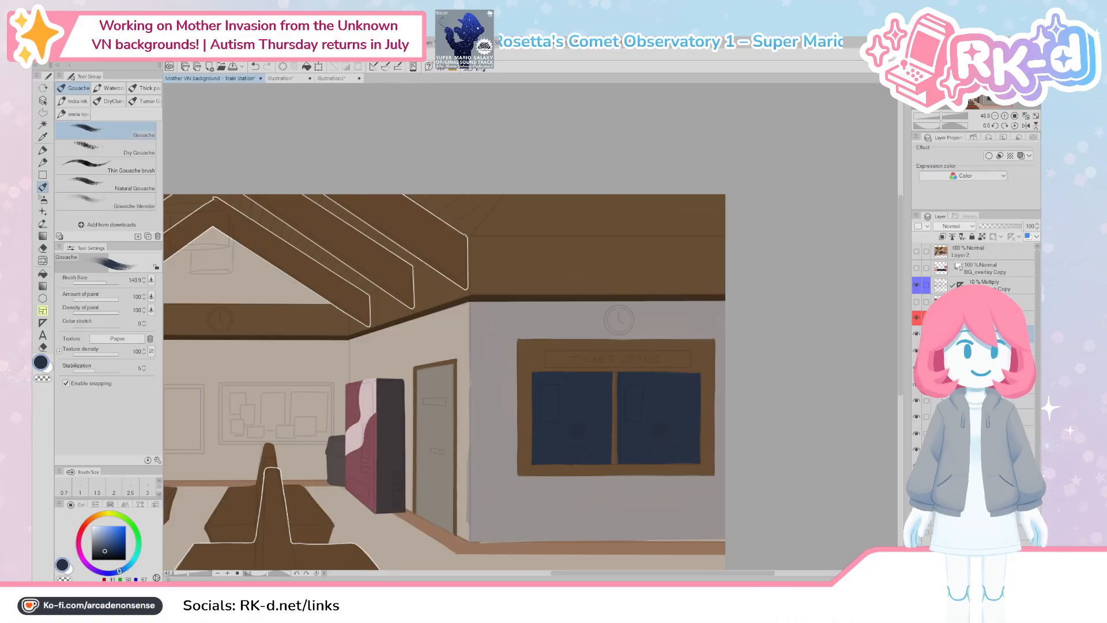
Step: Sample the olive of the ticket office frame from the colour sketch, lock the frame layer's transparent pixels and recolour the frame olive
left_click(917, 302)
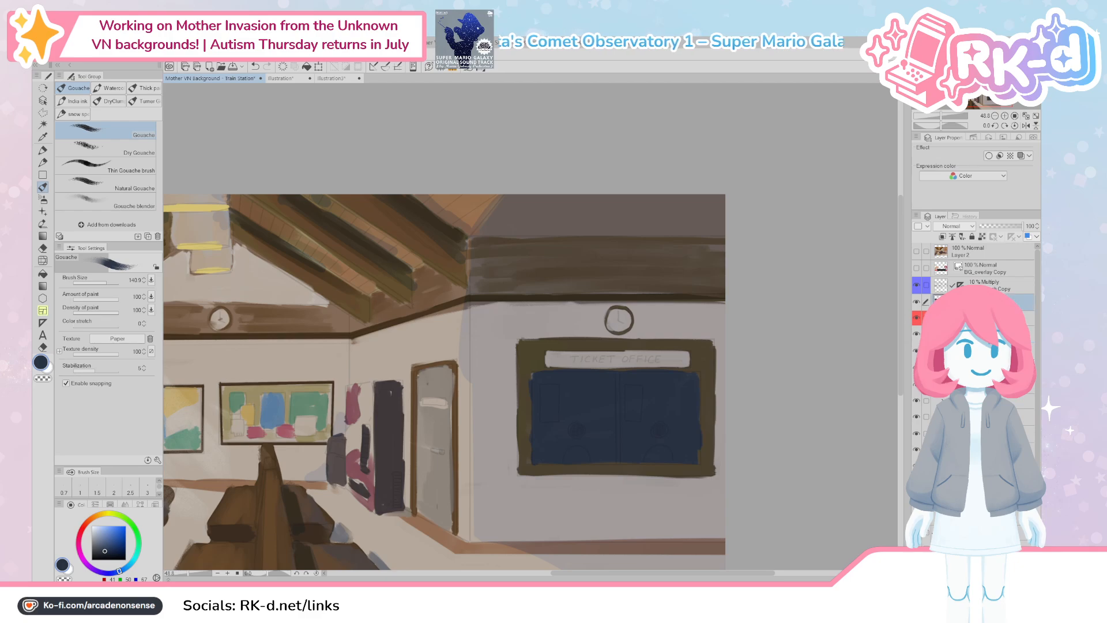
left_click(531, 352, "alt")
left_click(918, 301)
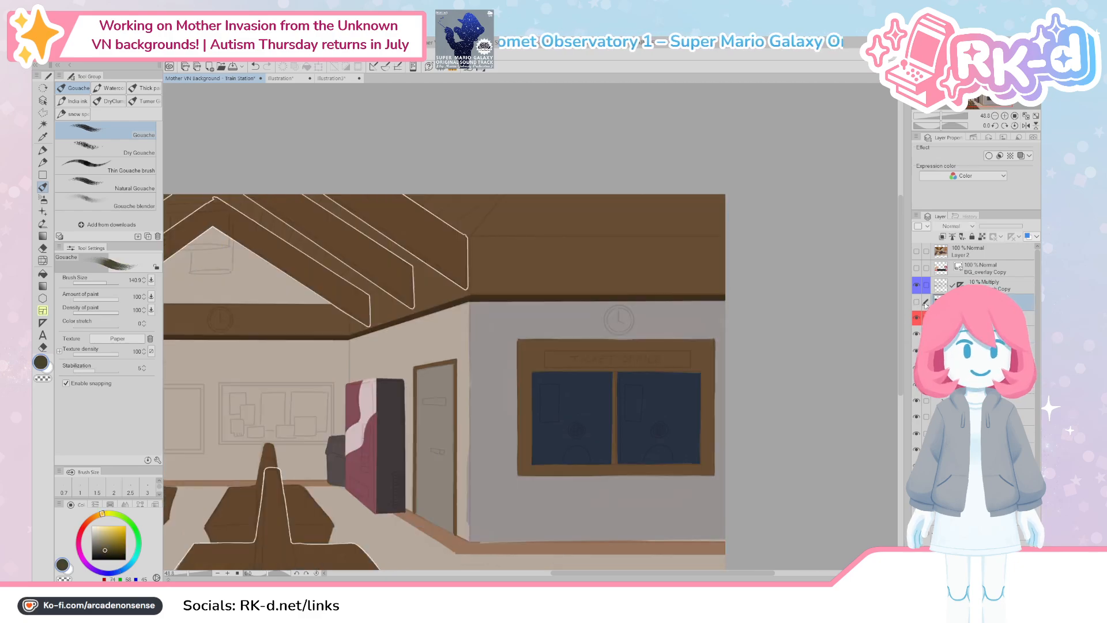
left_click(981, 334)
left_click(981, 237)
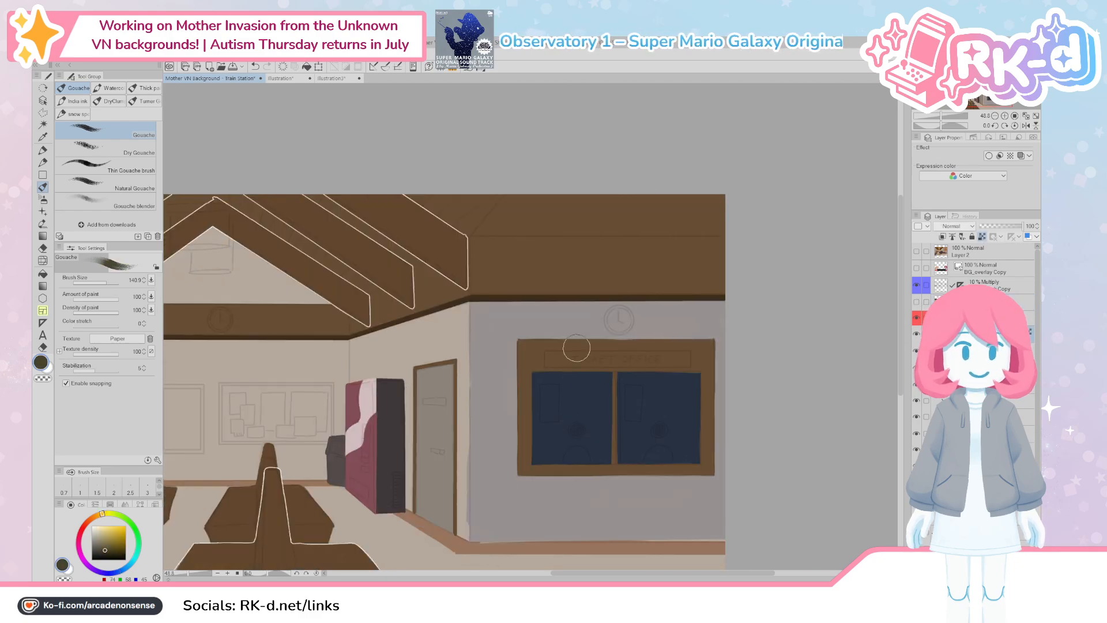
mouse_move(511, 380)
left_mouse_down()
mouse_move(552, 317)
mouse_move(577, 355)
mouse_move(679, 340)
mouse_move(732, 349)
mouse_move(647, 431)
mouse_move(707, 456)
mouse_move(807, 462)
left_mouse_up()
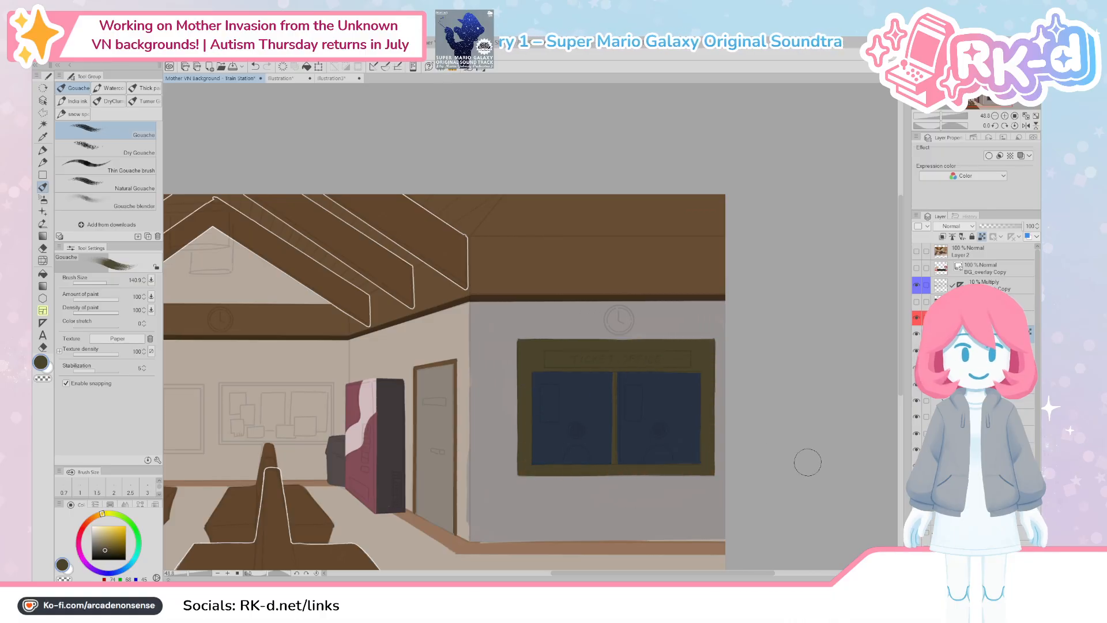
Step: Shift the olive towards a darker brown and paint over the ticket office frame with a much larger brush
left_click(99, 514)
left_click(110, 549)
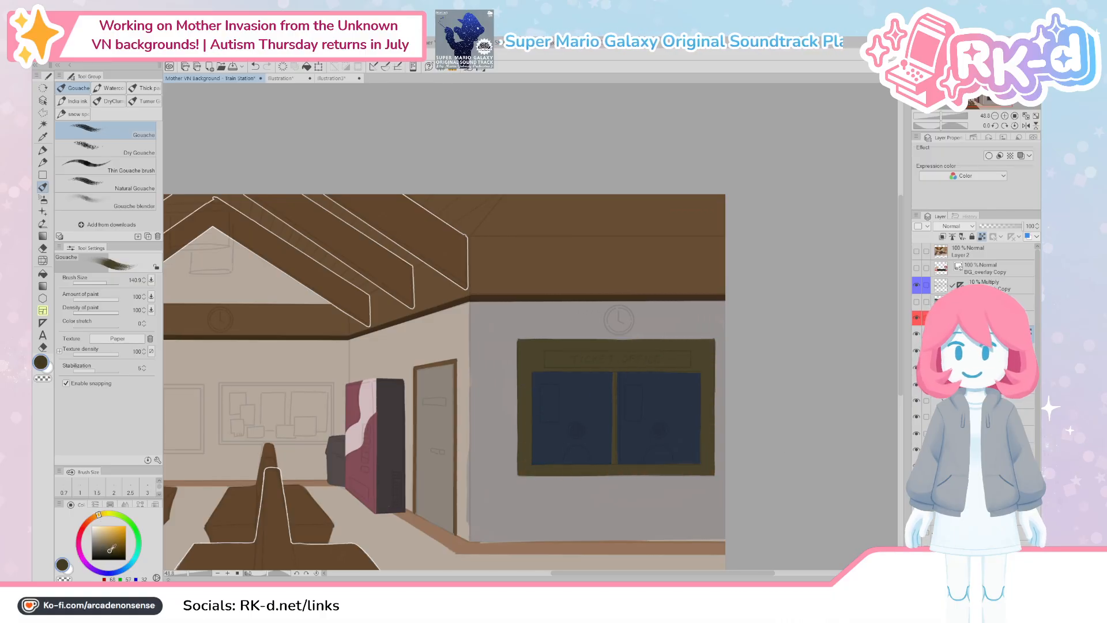
mouse_move(546, 375)
left_mouse_down("ctrl+alt")
mouse_move(534, 435)
mouse_move(515, 458)
mouse_move(534, 397)
mouse_move(601, 383)
mouse_move(594, 416)
mouse_move(675, 415)
left_mouse_up("ctrl+alt")
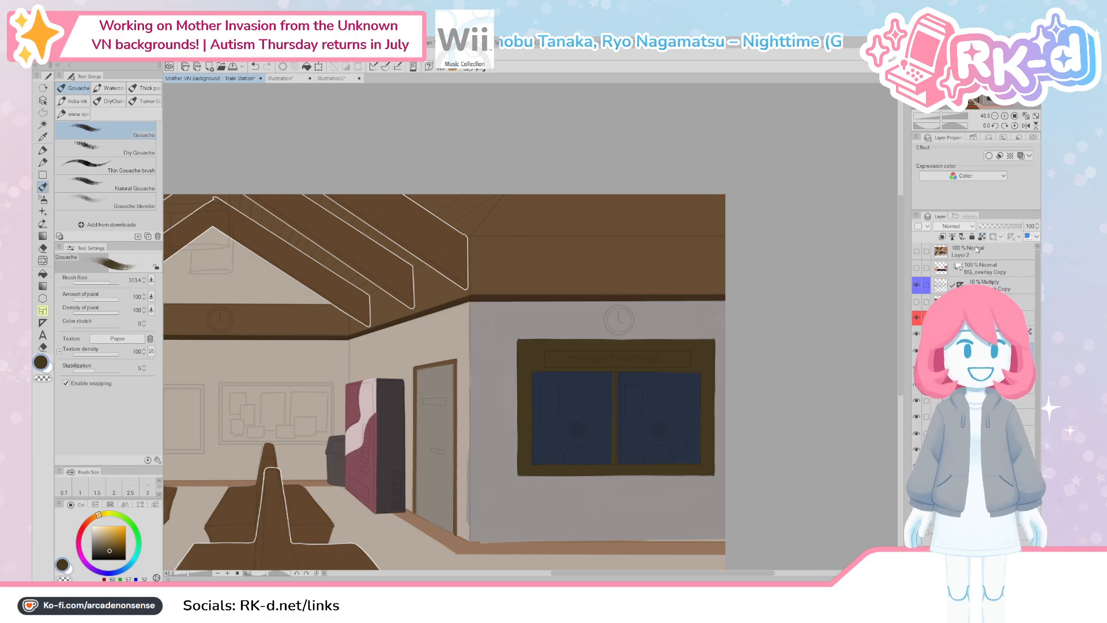
Step: Sample the window navy, darken it and paint soft darker shading across both ticket office panes
left_click(584, 390, "alt")
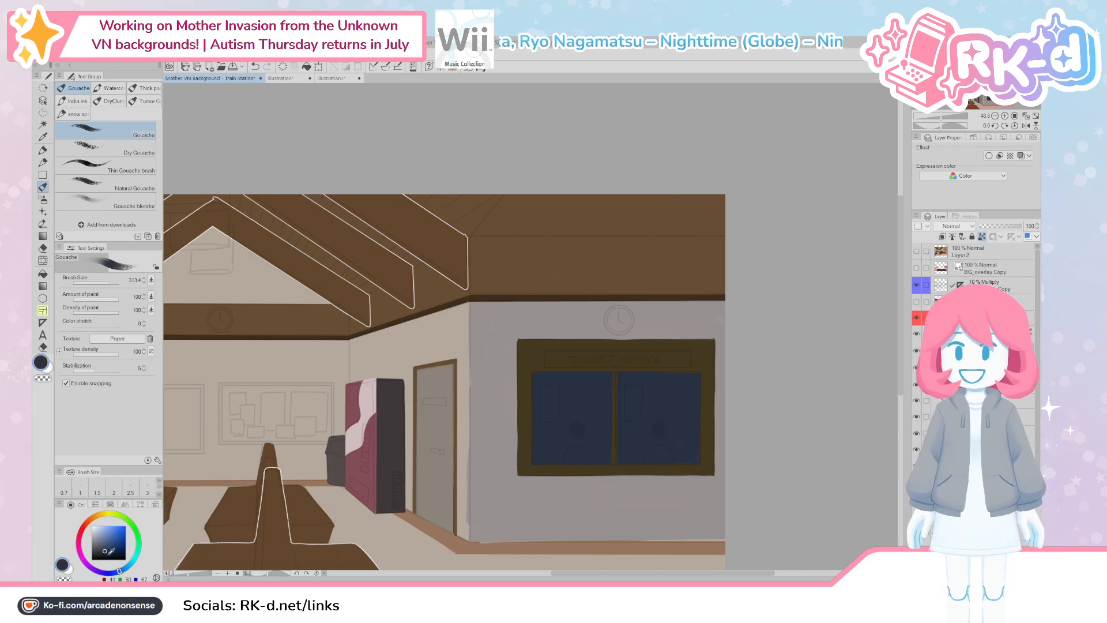
left_click(108, 556)
mouse_move(546, 371)
left_mouse_down()
mouse_move(582, 388)
mouse_move(559, 417)
mouse_move(678, 392)
mouse_move(549, 419)
mouse_move(630, 383)
mouse_move(691, 388)
mouse_move(697, 403)
mouse_move(566, 422)
mouse_move(555, 440)
mouse_move(678, 442)
left_mouse_up()
left_click(679, 442, "alt")
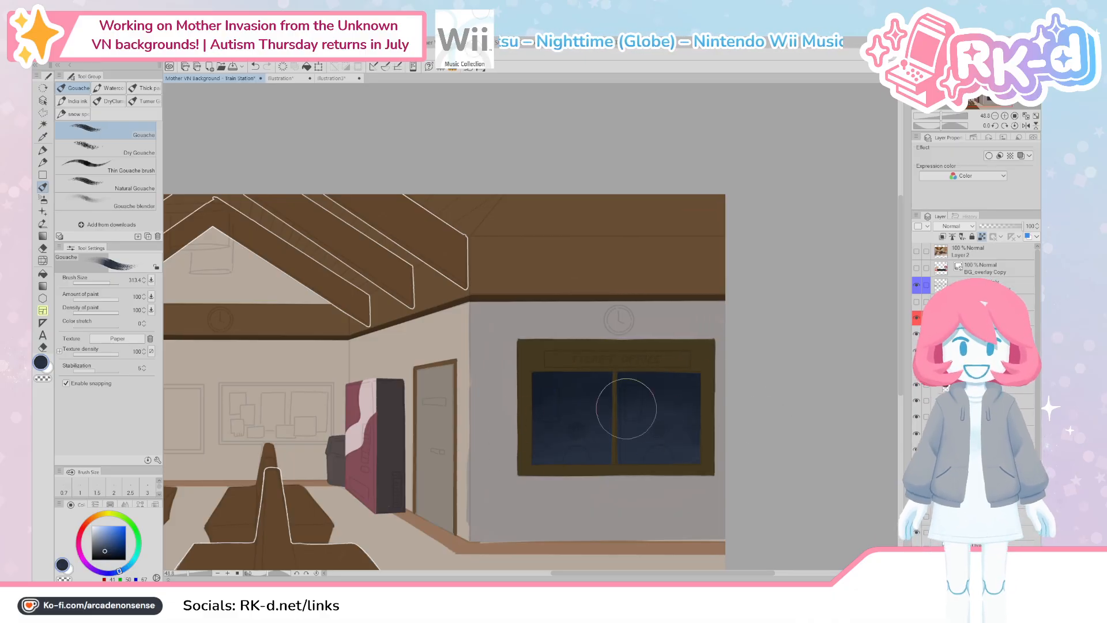
left_click(618, 466)
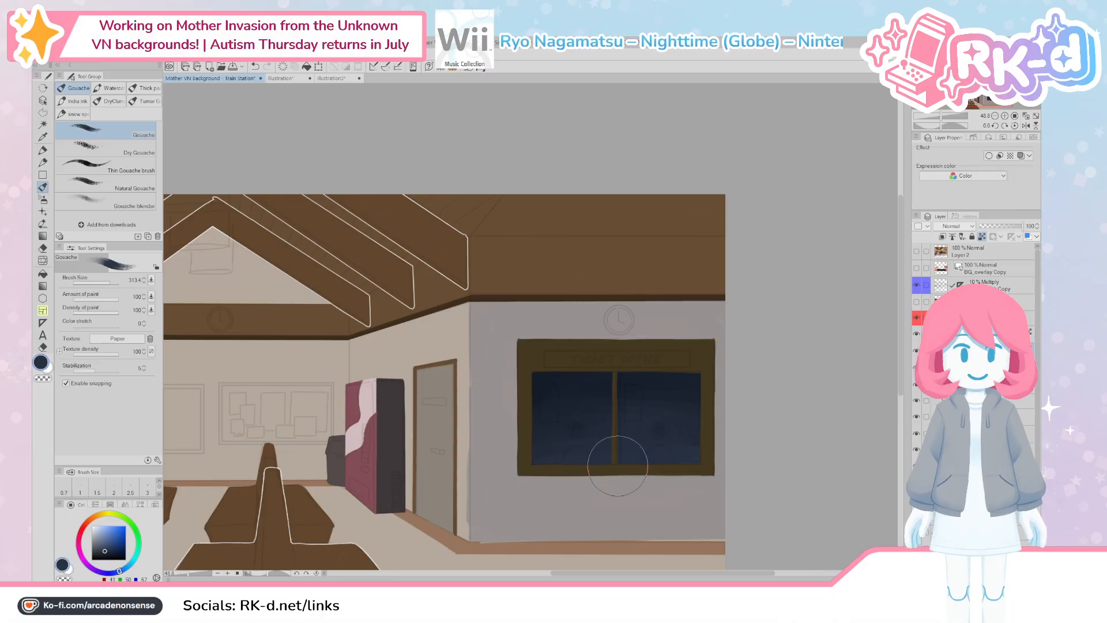
scroll(680, 433, "down", 2)
left_click_drag(615, 476, 737, 464)
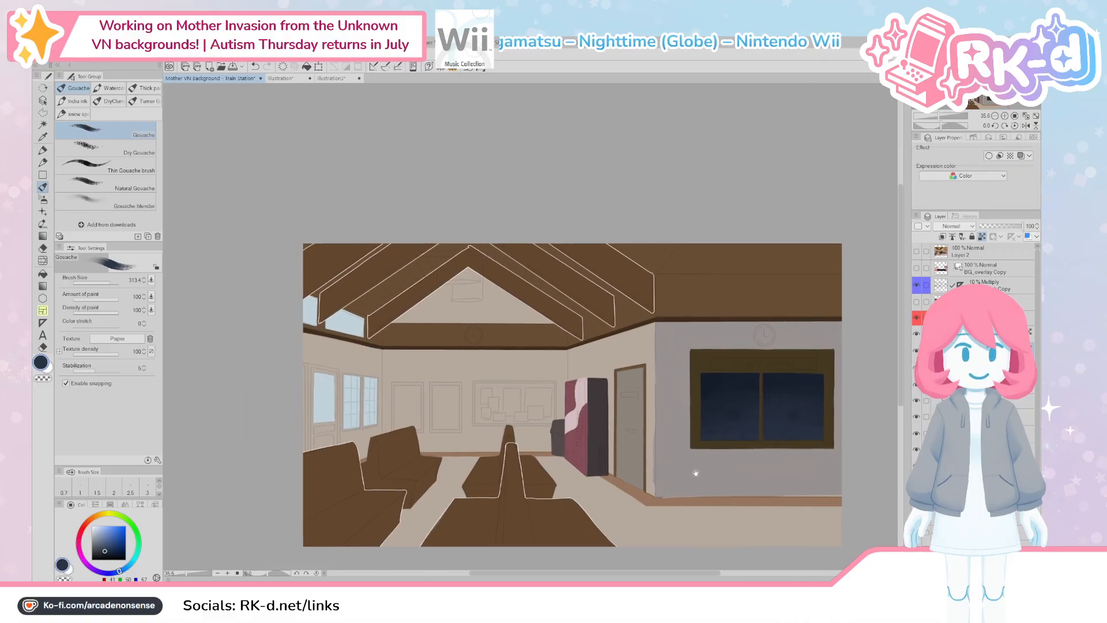
Step: Sample the door's shadow grey from the colour sketch and shade the grey door with a smaller brush, blending with greys picked from the door
left_click(916, 302)
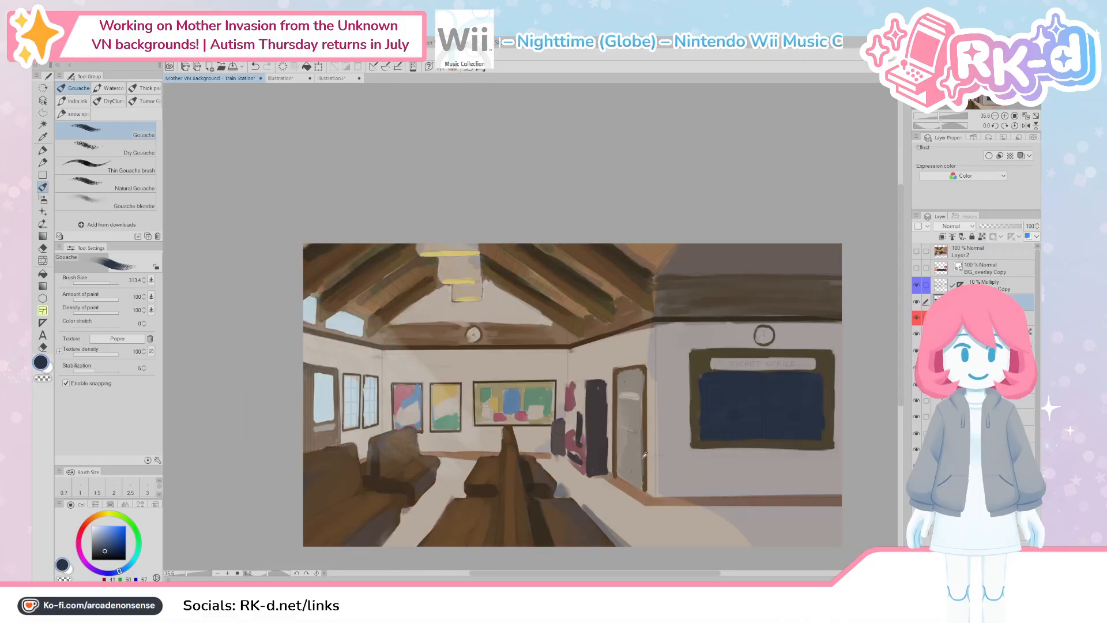
left_click(644, 455, "alt")
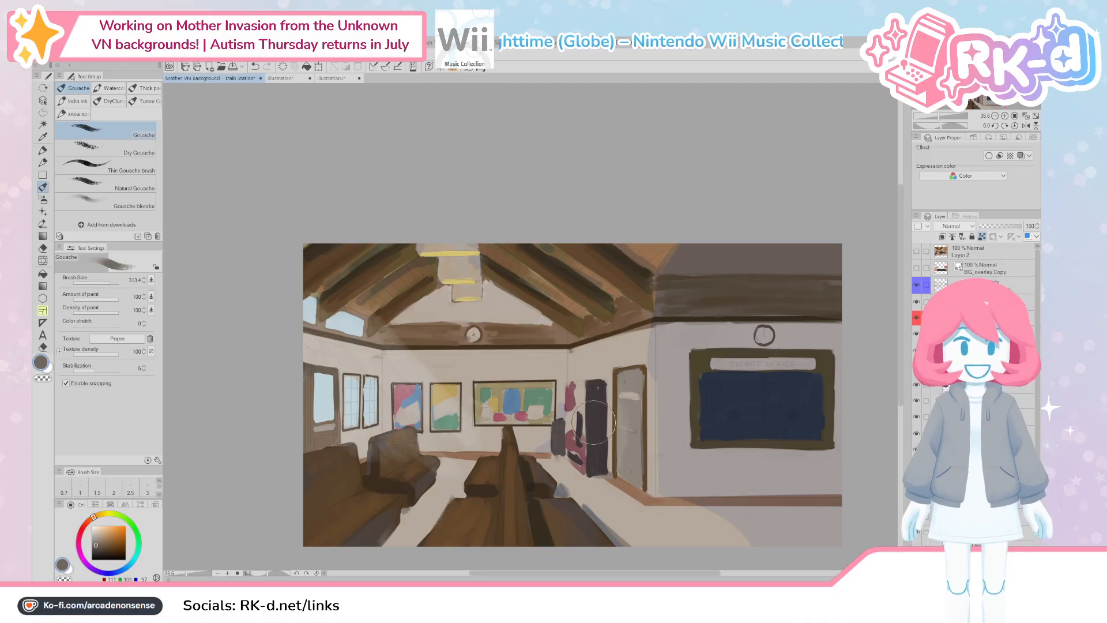
key("bracketleft")
key("bracketleft")
key("bracketleft")
key("bracketleft")
key("bracketleft")
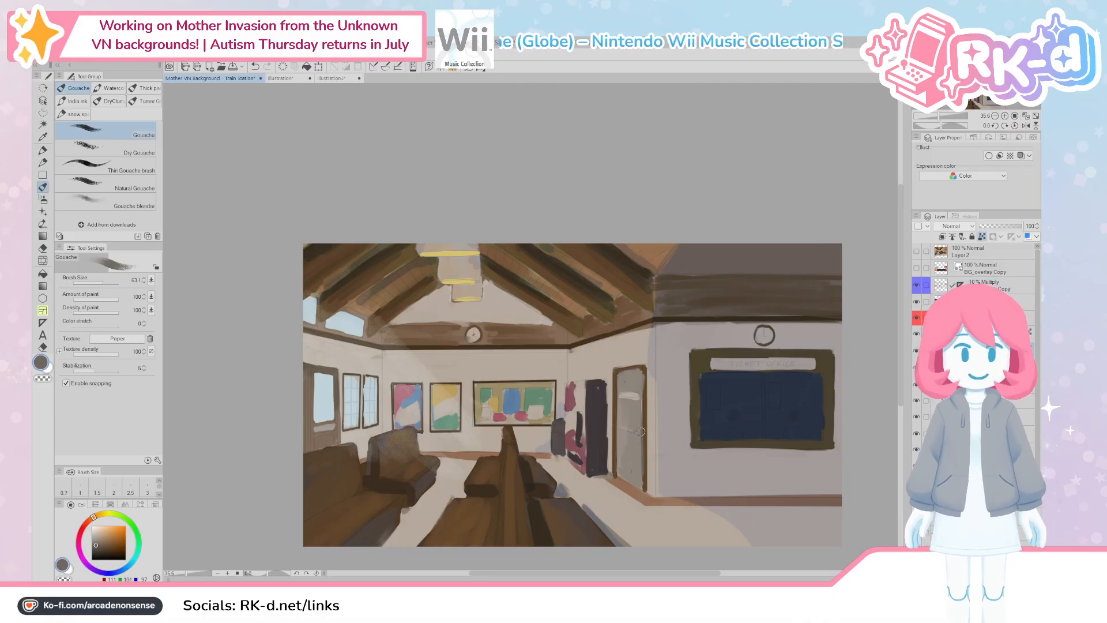
left_click(916, 302)
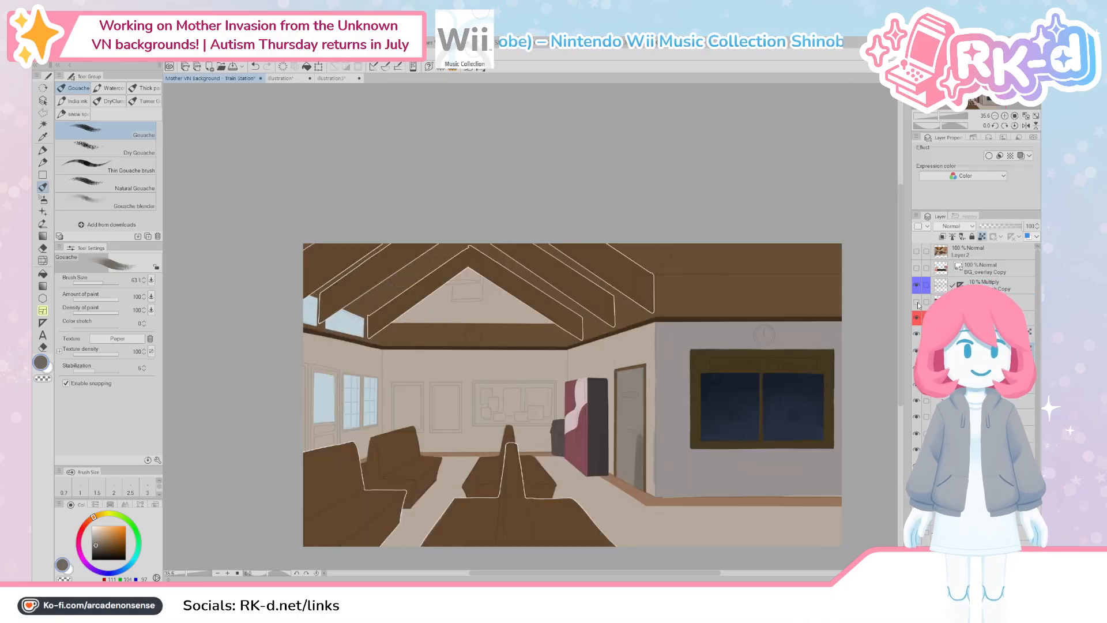
key("bracketright")
key("bracketright")
key("bracketright")
key("bracketright")
key("bracketright")
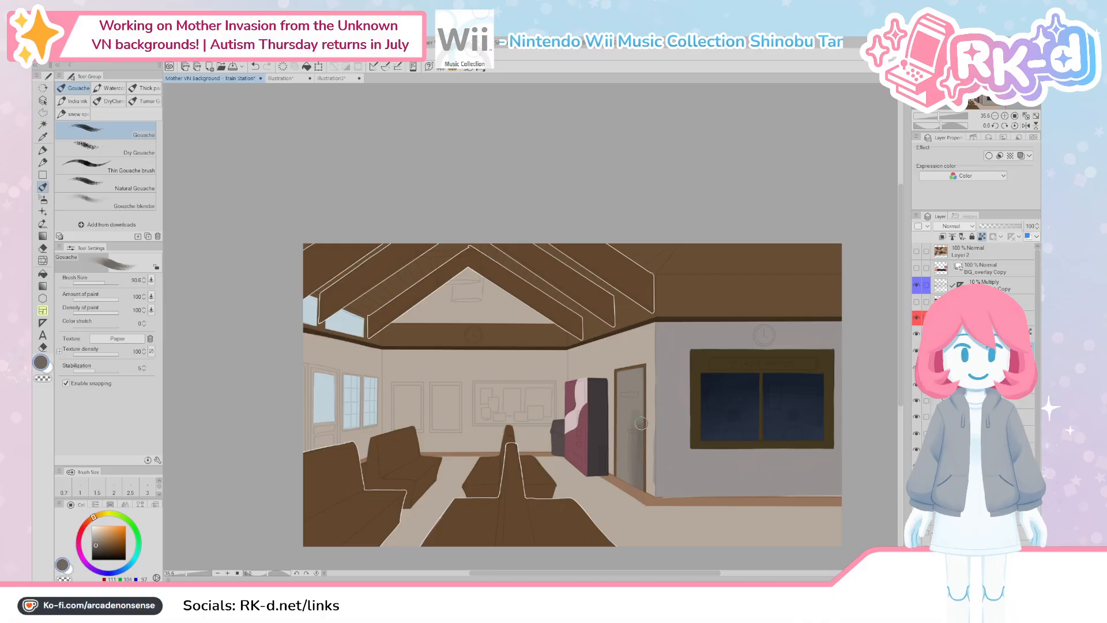
key("bracketleft")
key("bracketleft")
left_click(636, 410, "alt")
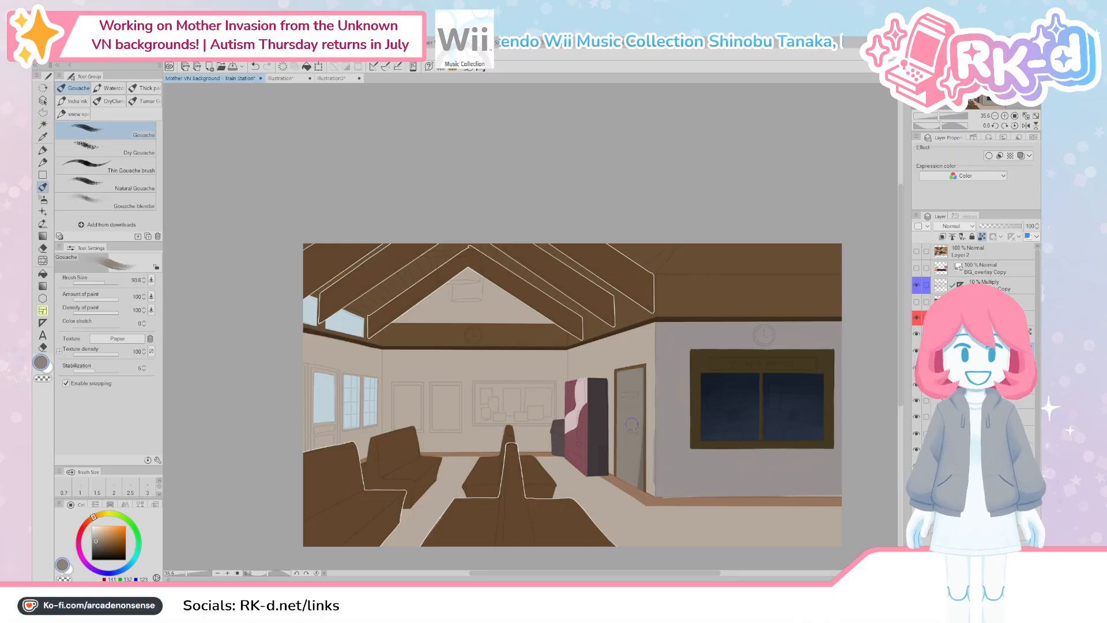
left_click(645, 426, "alt")
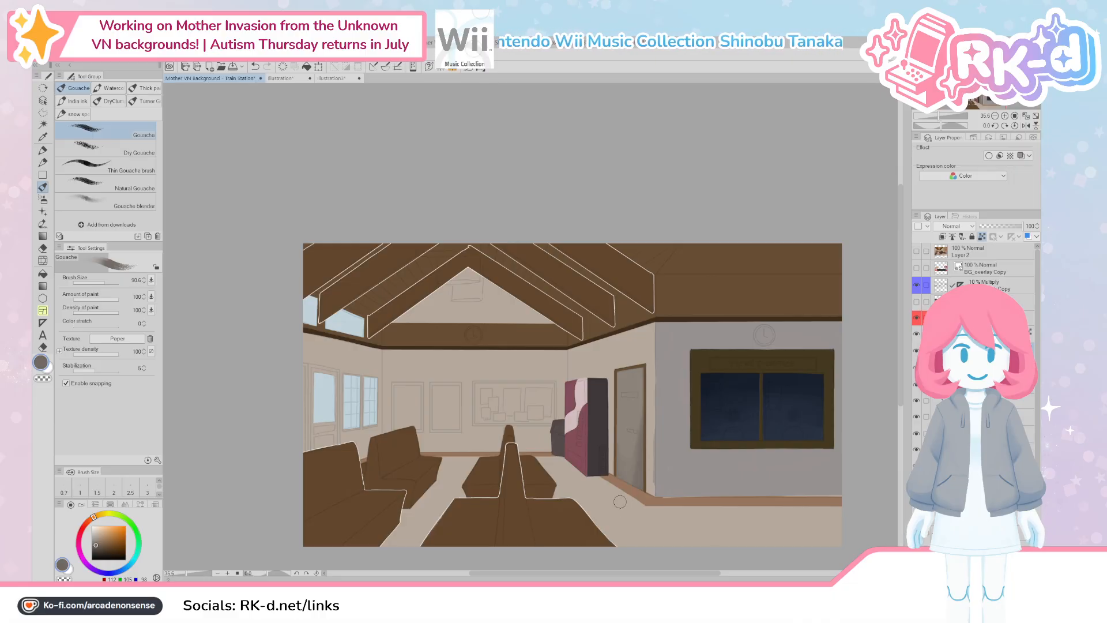
mouse_move(611, 472)
left_mouse_down()
mouse_move(600, 423)
mouse_move(585, 451)
mouse_move(554, 466)
left_mouse_up()
scroll(578, 455, "up", 1)
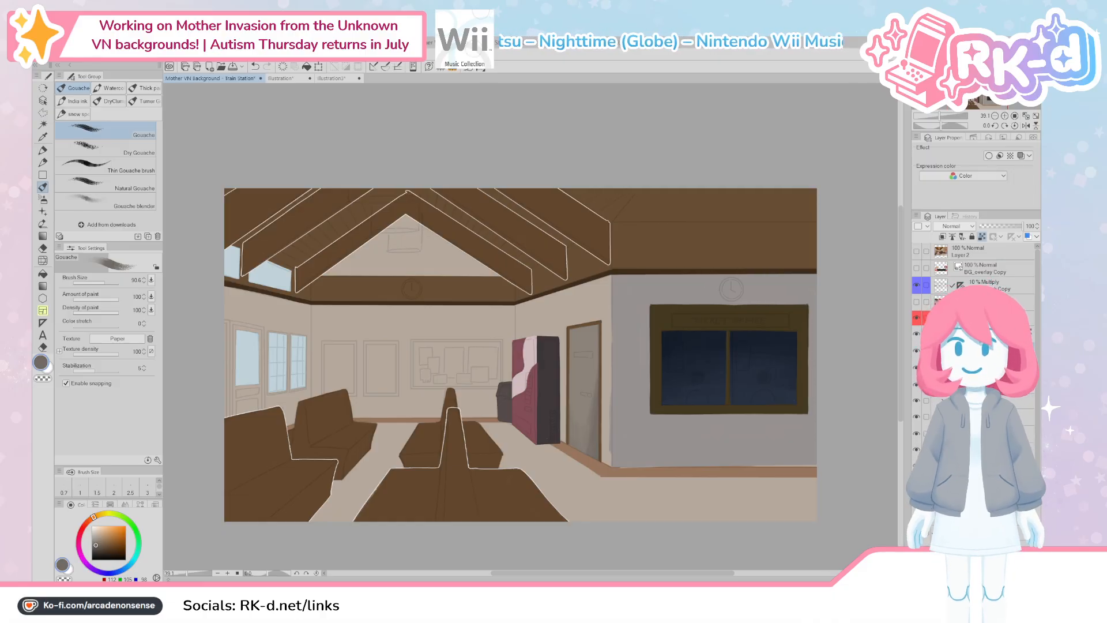
Step: In the Canadian Heritage Minutes image, delete a rectangular area around the monkey photo, clear the selection and hide the Paper layer
left_click(139, 89)
scroll(548, 354, "up", 1)
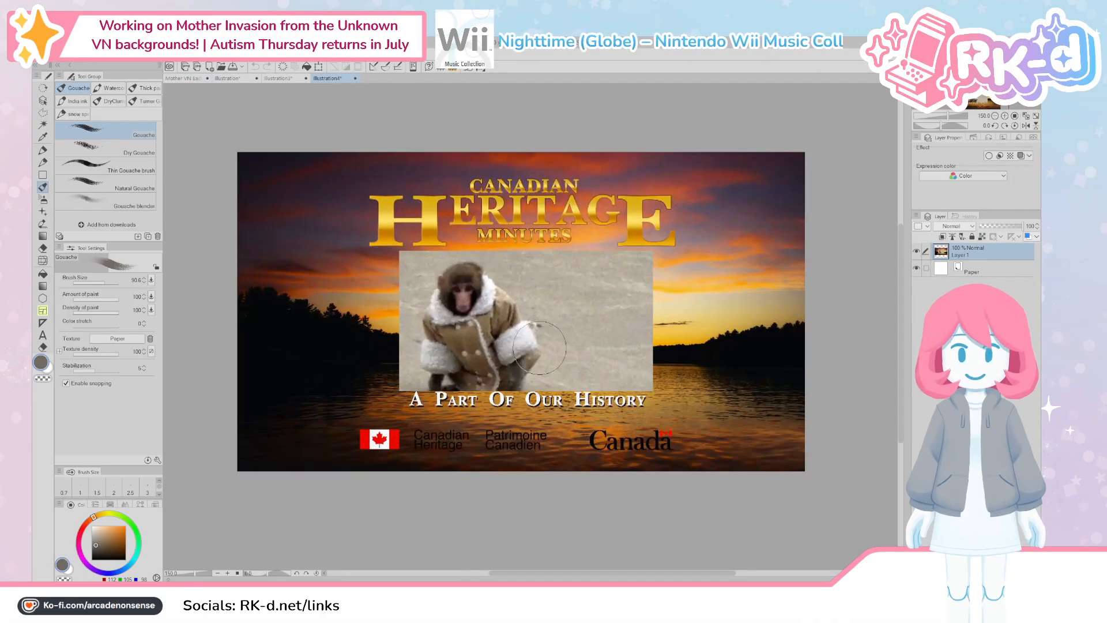
key("m")
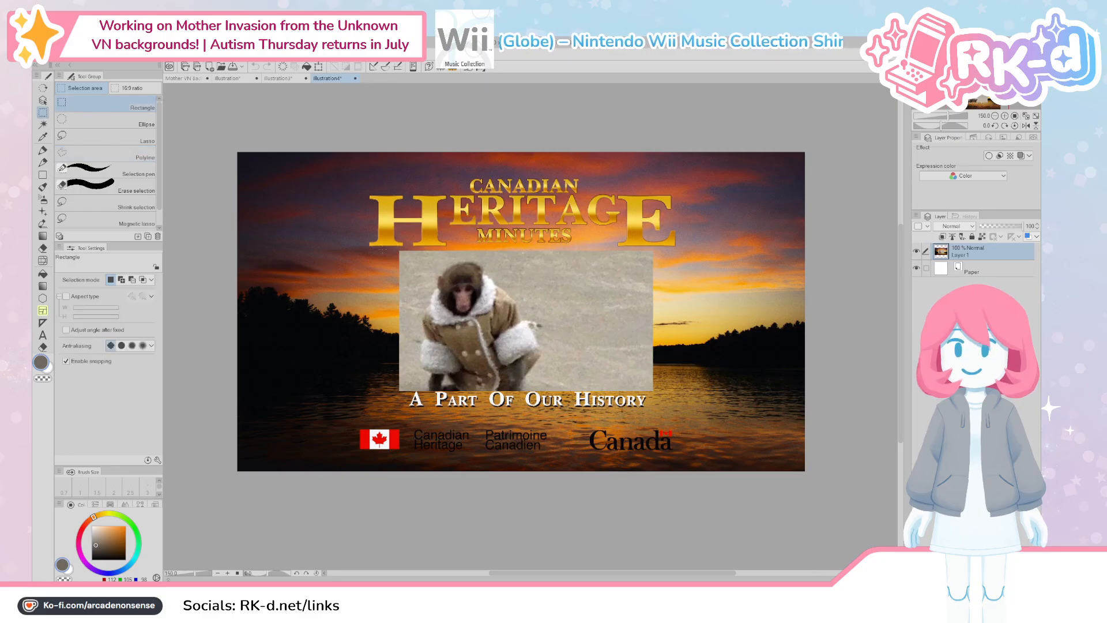
left_click_drag(384, 249, 660, 392)
key("Delete")
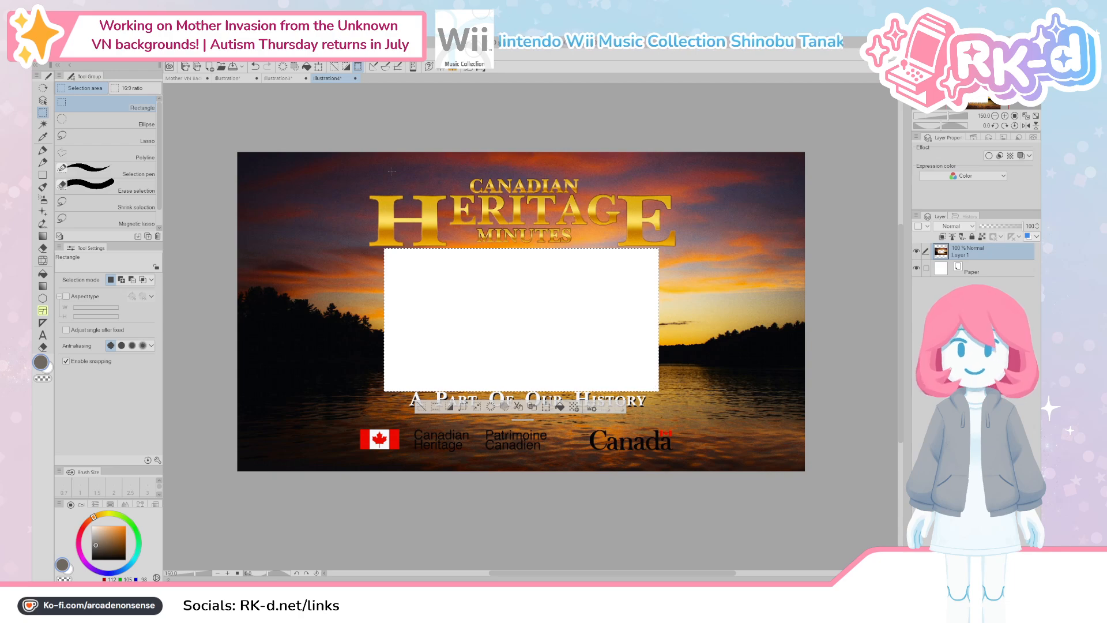
left_click(336, 67)
left_click(918, 269)
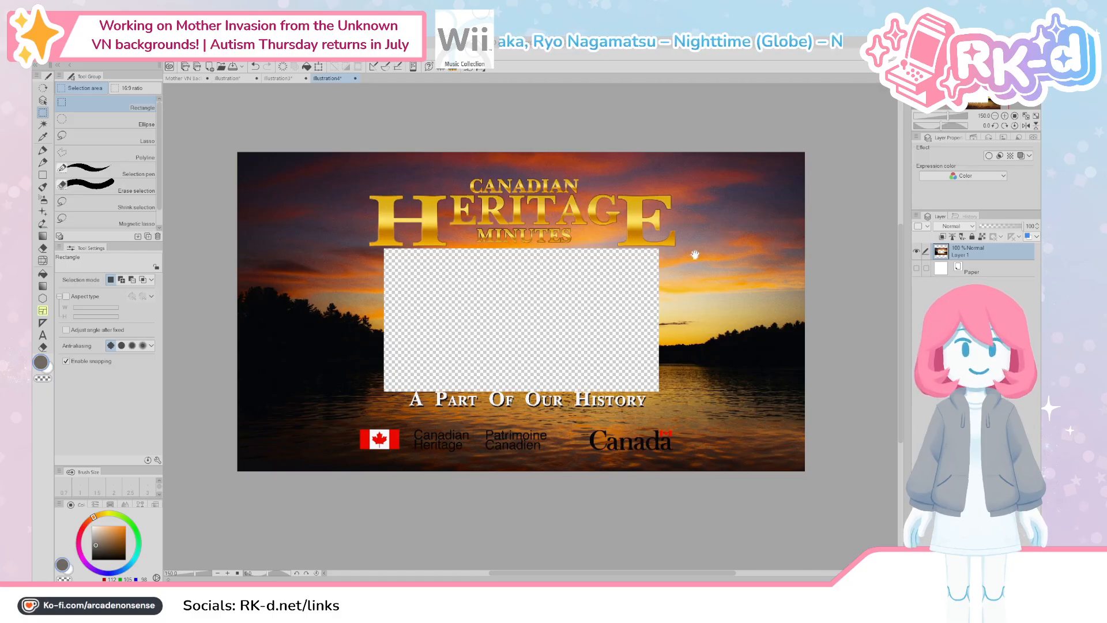
Step: Return to the train station background and paint a darker, warmer grey stroke down the ticket office wall's corner edge, based on the wall colour
left_click(184, 78)
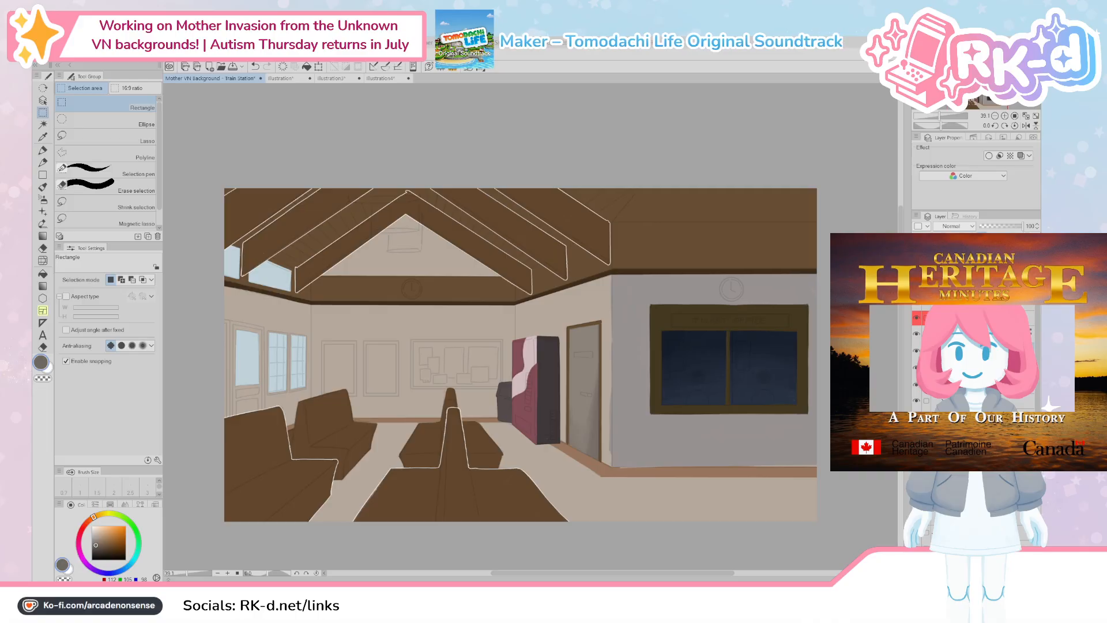
scroll(654, 343, "up", 2)
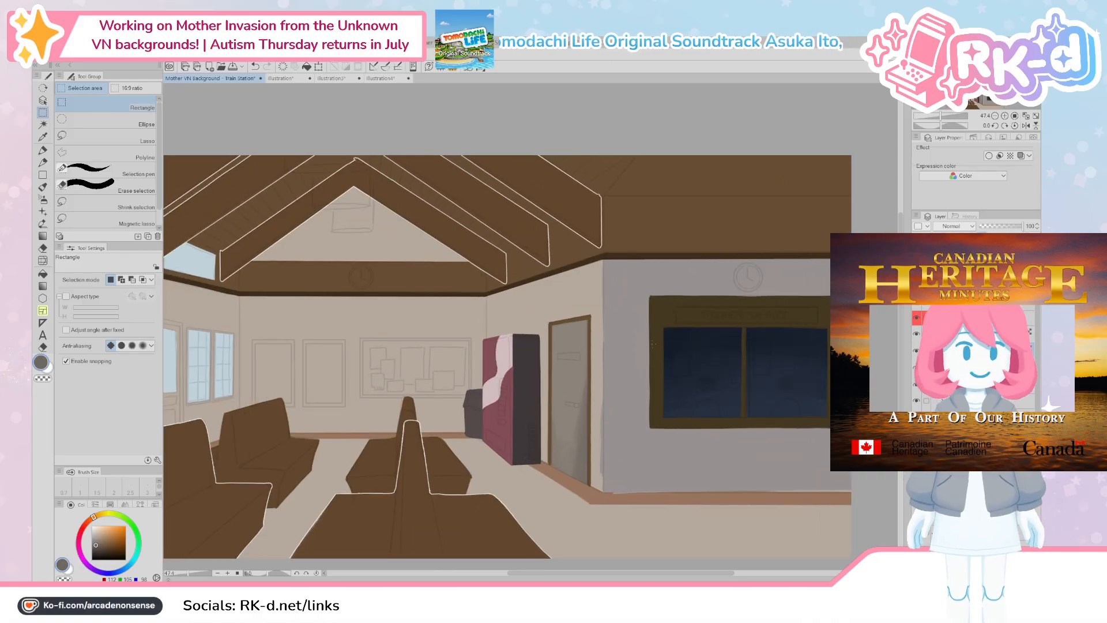
left_click_drag(751, 468, 737, 475)
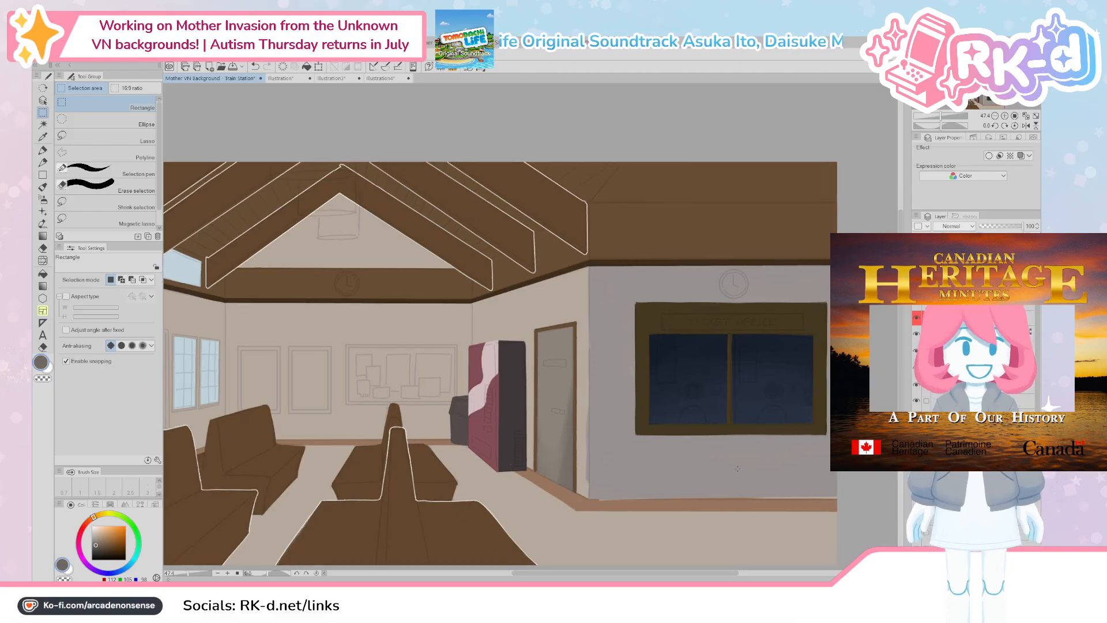
key("b")
key("]")
left_click(761, 469, "alt")
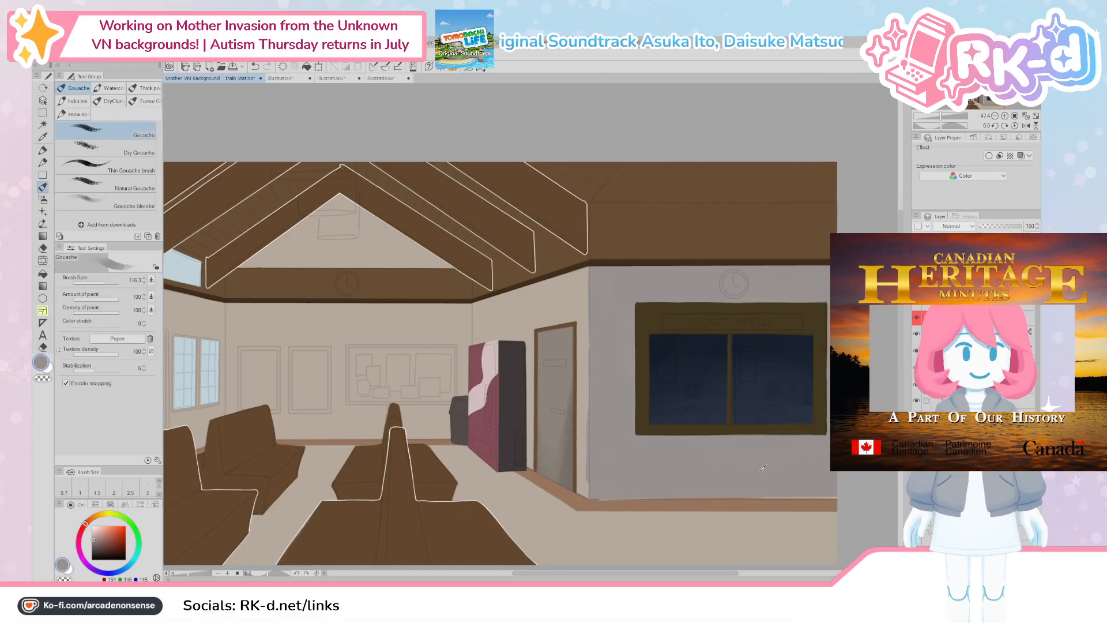
left_click(96, 541)
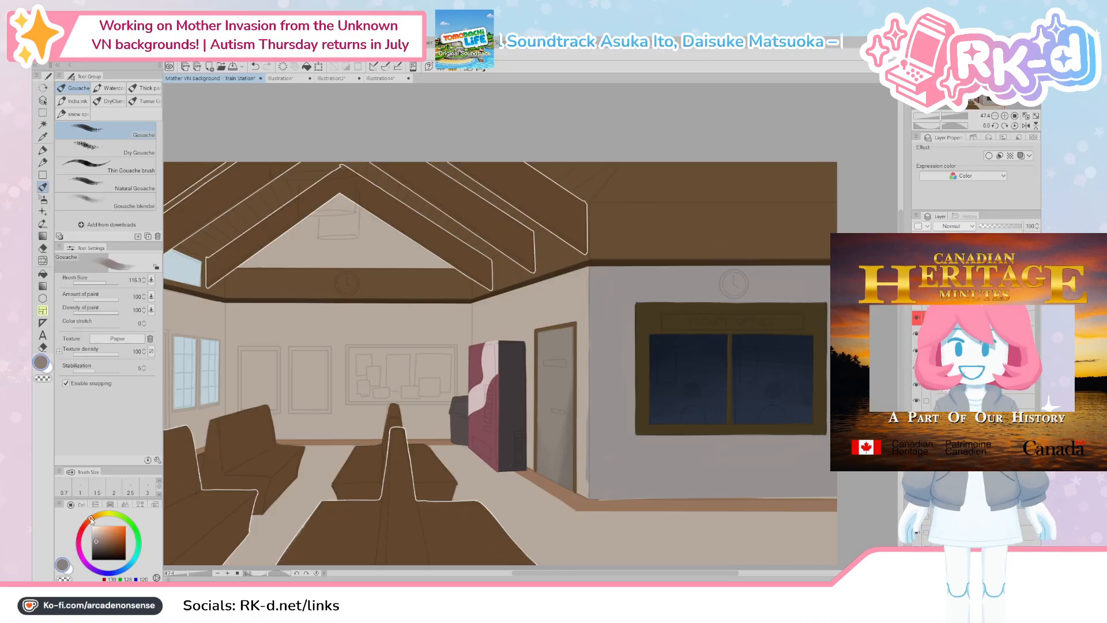
left_click(93, 517)
left_click(97, 542)
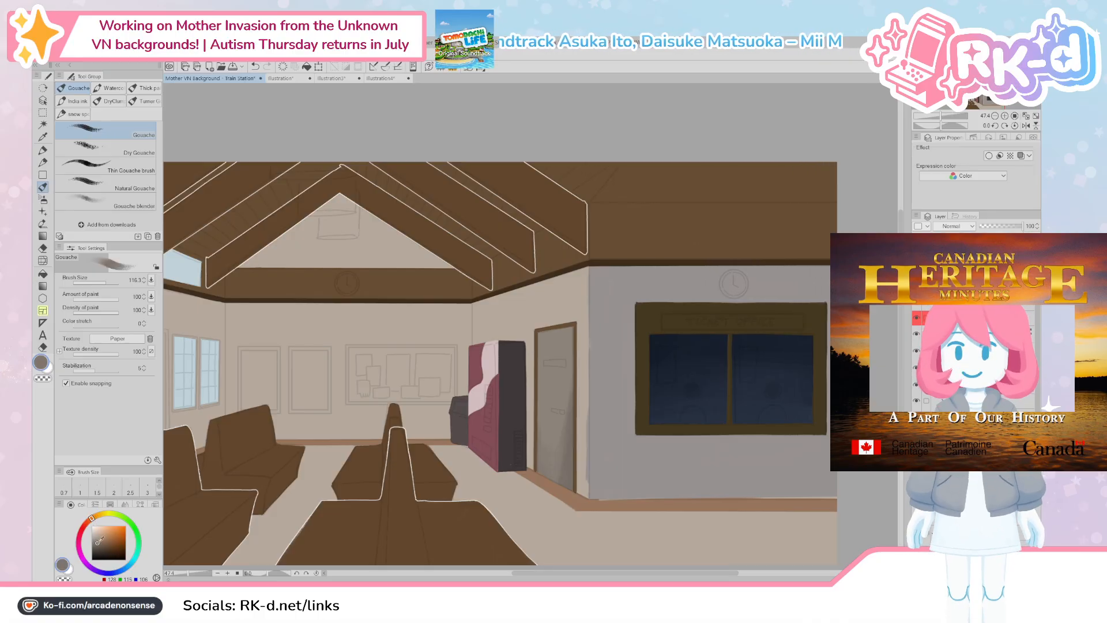
left_click_drag(600, 270, 597, 329)
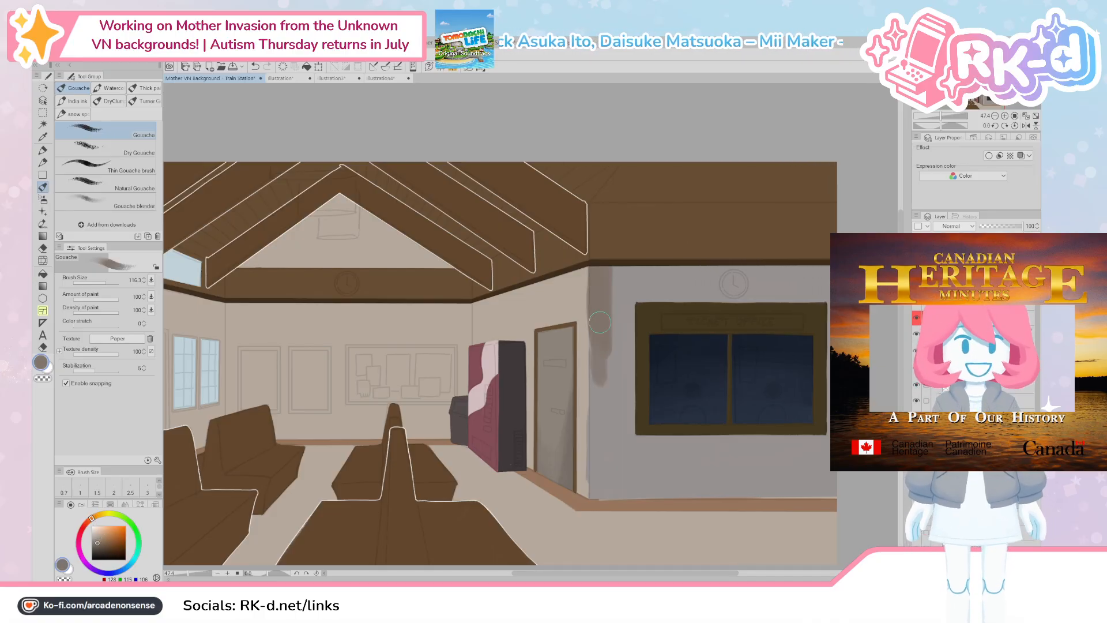
Step: Enlarge the Gouache brush and blend the dark corner stroke using greys sampled from the ticket office wall, continuing above the window frame
key("bracketright")
key("bracketright")
key("bracketright")
mouse_move(616, 277)
left_mouse_down()
mouse_move(618, 340)
mouse_move(635, 281)
mouse_move(613, 373)
mouse_move(599, 286)
mouse_move(604, 395)
left_mouse_up()
left_click(636, 281, "alt")
left_click(624, 325, "alt")
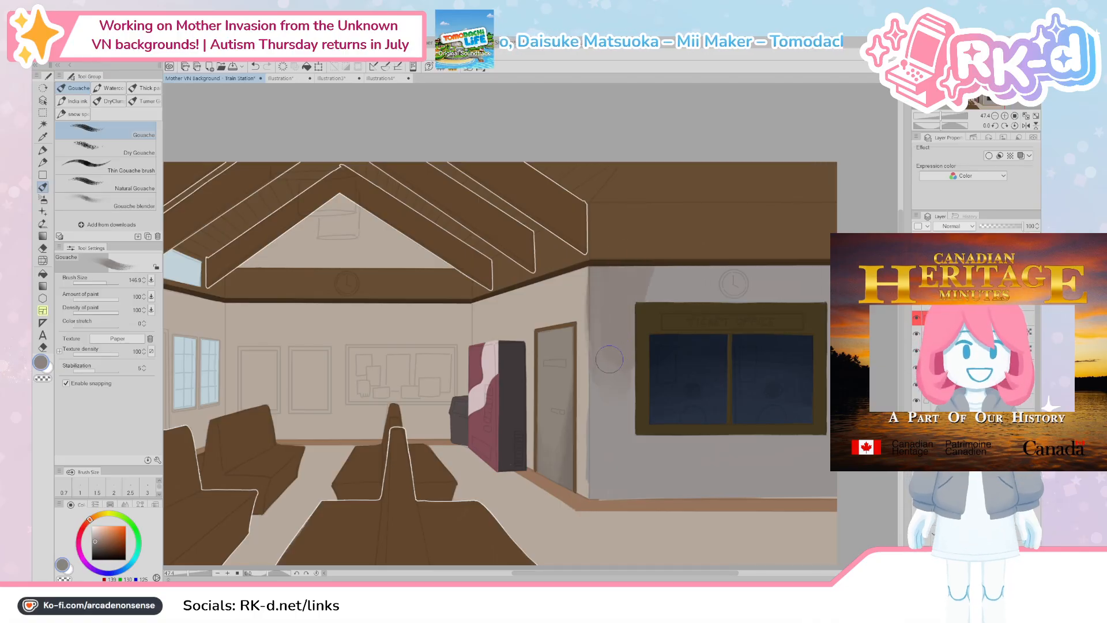
mouse_move(668, 335)
left_mouse_down()
mouse_move(726, 282)
mouse_move(819, 285)
left_mouse_up()
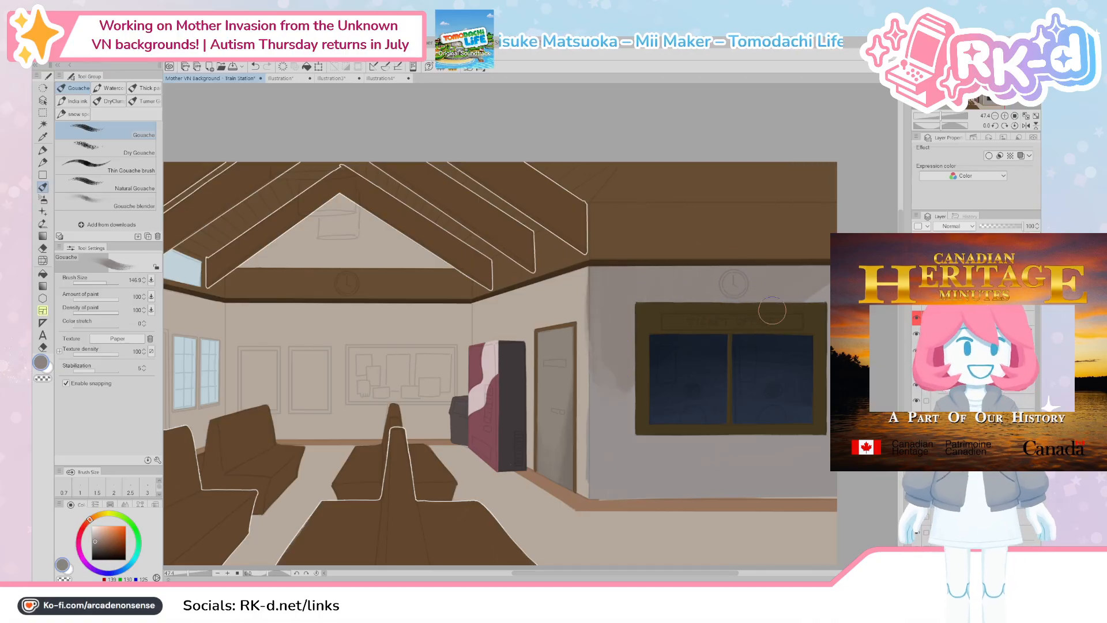
Step: Enlarge the brush further and paint soft grey shading across the wall beneath the ticket office window
key("bracketright")
key("bracketright")
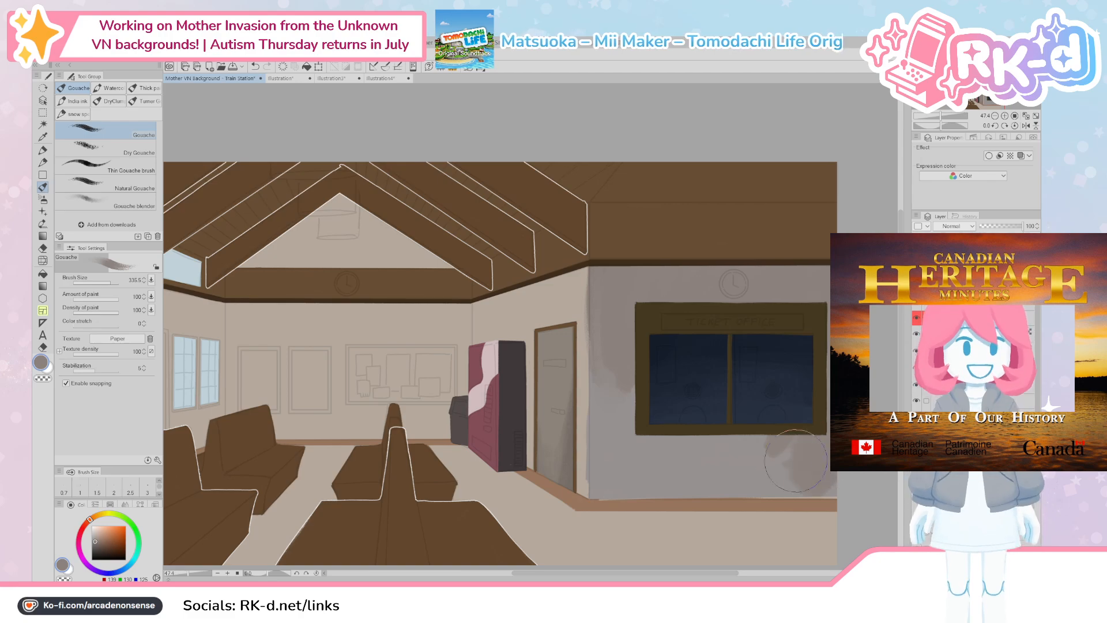
key("bracketright")
mouse_move(707, 473)
left_mouse_down()
mouse_move(762, 430)
mouse_move(663, 462)
left_mouse_up()
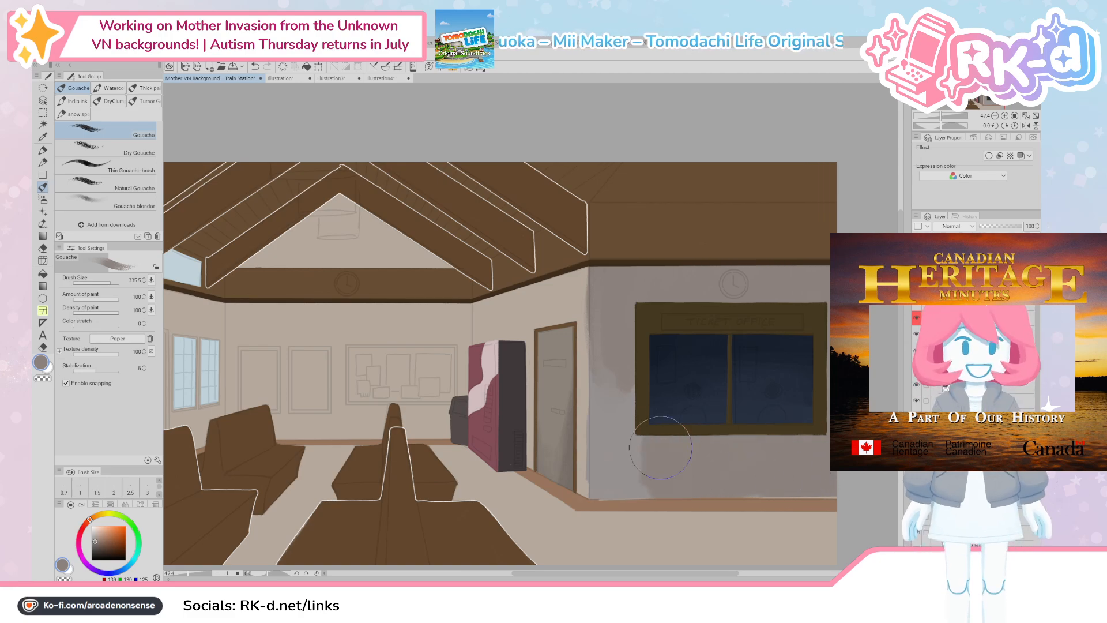
Step: With a smaller brush, shade the wall strip between the corner and the ticket window using a darkened grey based on the wall colour
key("bracketleft")
key("bracketleft")
left_click_drag(613, 354, 616, 449)
left_click(616, 430, "alt")
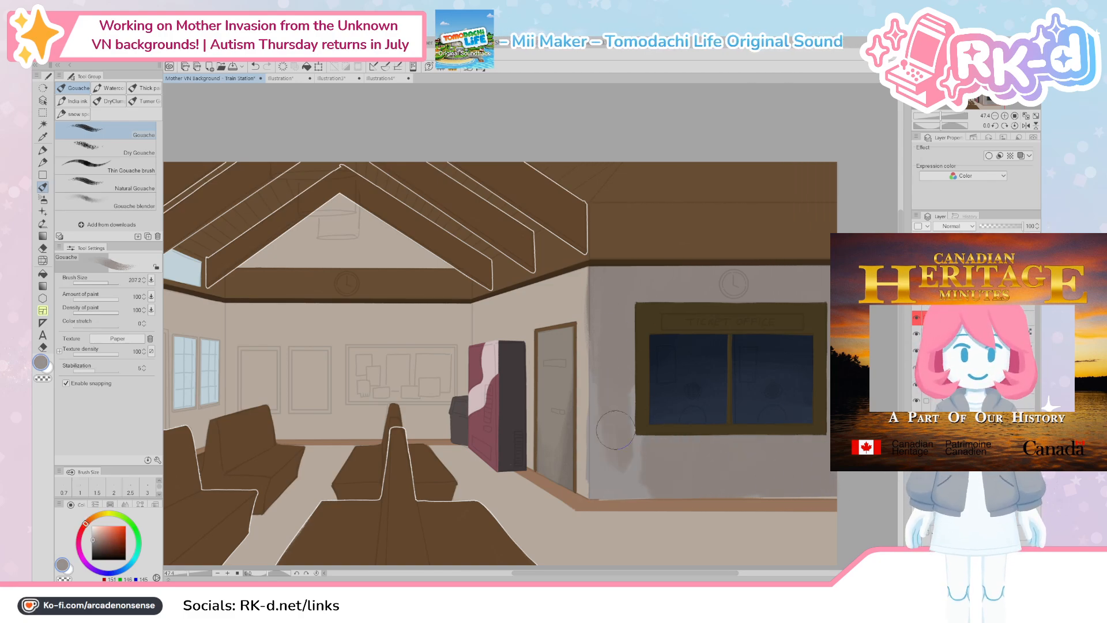
left_click(95, 541)
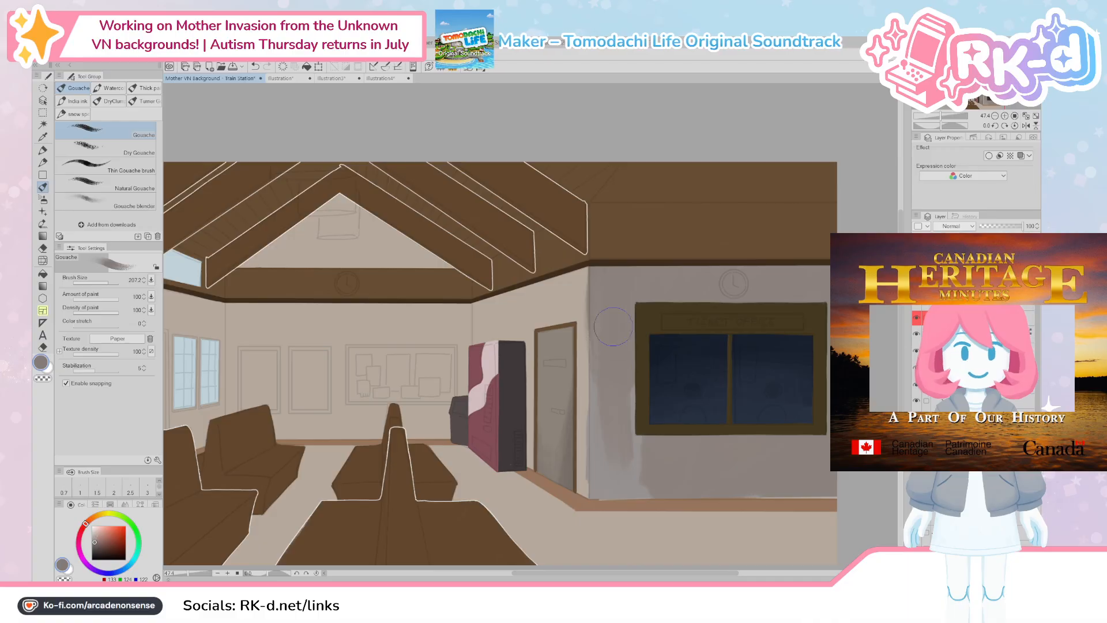
left_click_drag(613, 326, 631, 457)
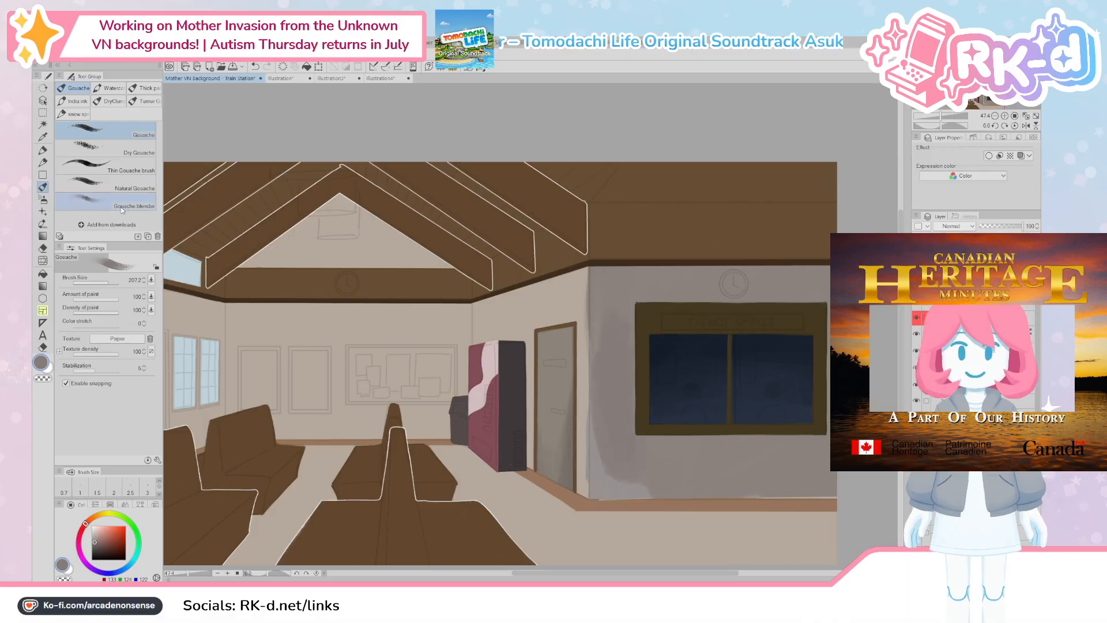
Step: Try the Natural Gouache brush on the wall's lower corner, return to a larger Gouache brush and smooth the shading around the window
left_click(116, 183)
mouse_move(619, 461)
left_mouse_down()
mouse_move(659, 450)
mouse_move(679, 469)
mouse_move(624, 493)
mouse_move(627, 469)
left_mouse_up()
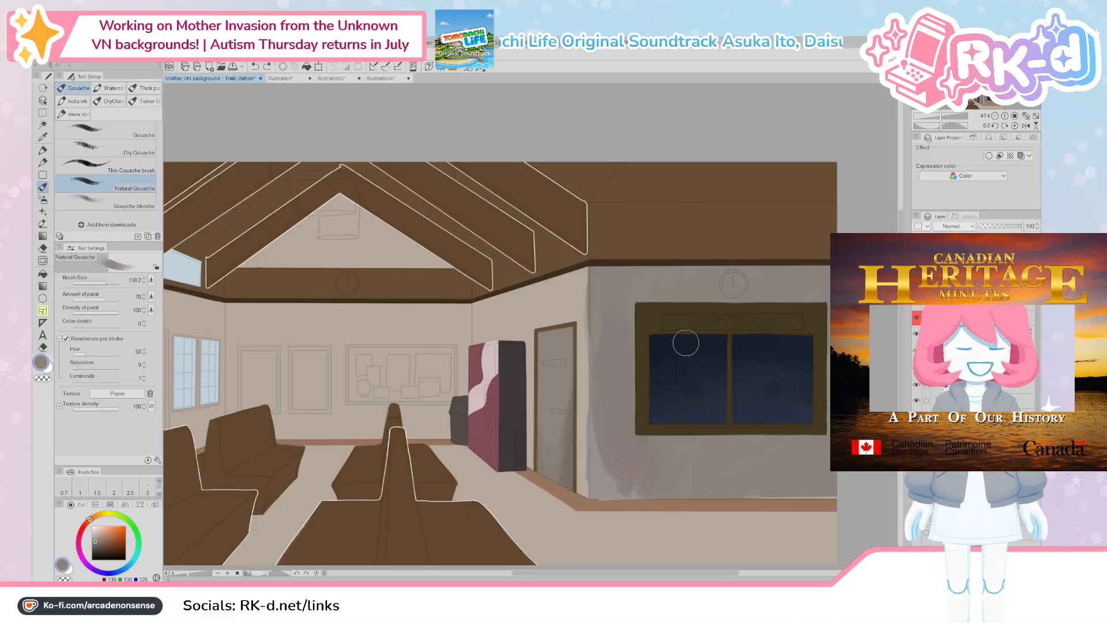
left_click(125, 131)
key("]")
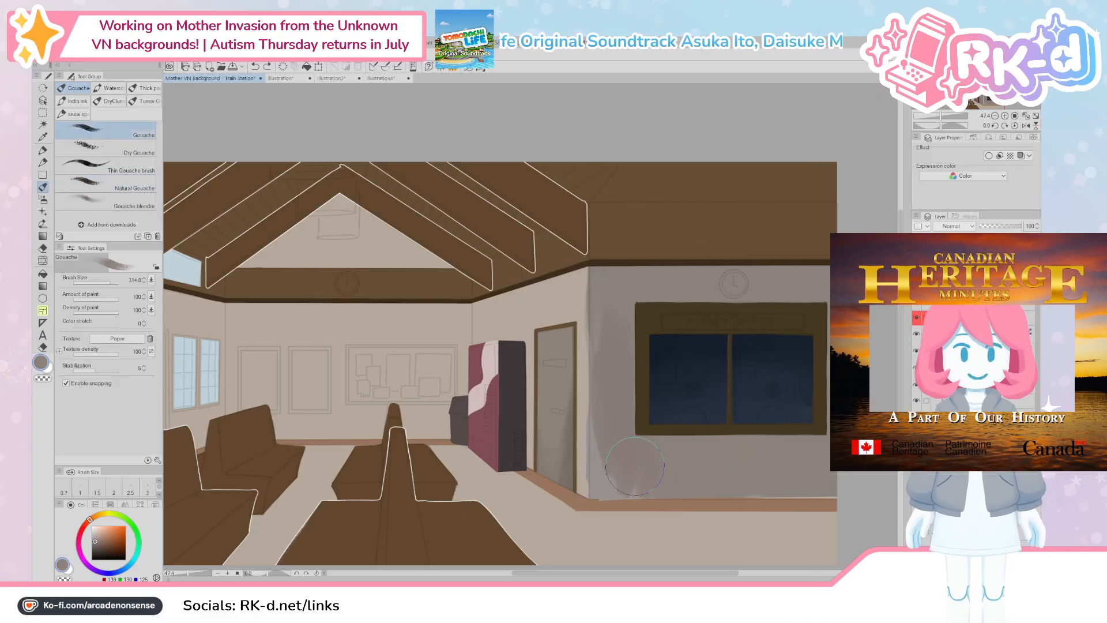
mouse_move(620, 462)
left_mouse_down()
mouse_move(631, 408)
mouse_move(604, 429)
left_mouse_up()
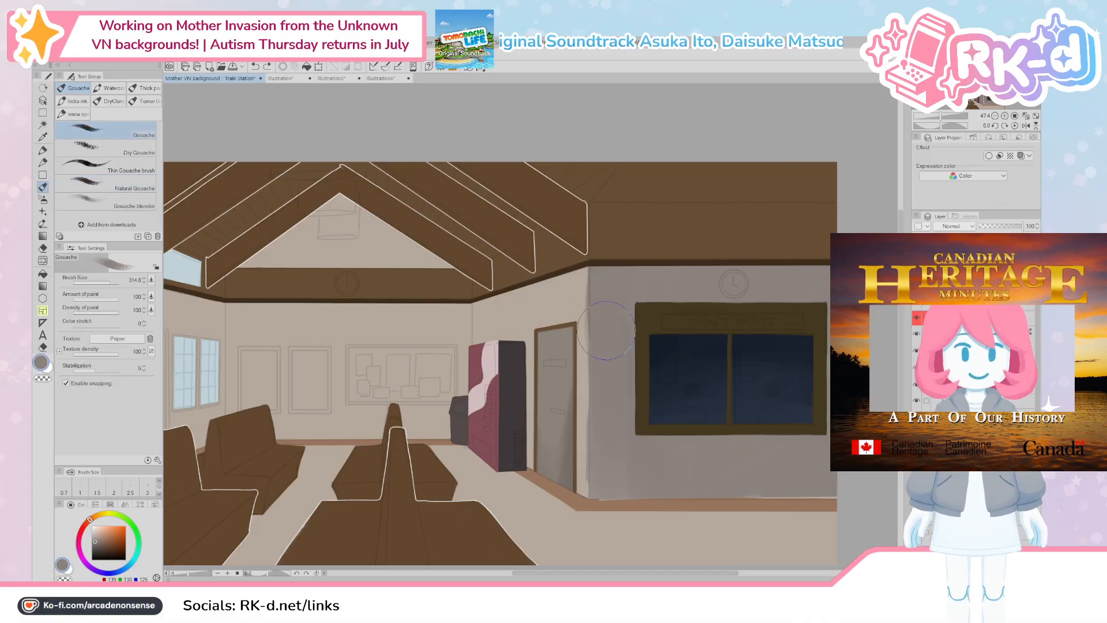
left_click_drag(674, 477, 744, 442)
left_click_drag(586, 364, 630, 392)
mouse_move(623, 316)
left_mouse_down()
mouse_move(614, 329)
mouse_move(624, 319)
left_mouse_up()
Step: Clean up the ticket office wall's corner with a thin straight beige line, and touch up the adjoining shading with sampled greys
left_click(617, 323, "alt")
left_click(631, 291)
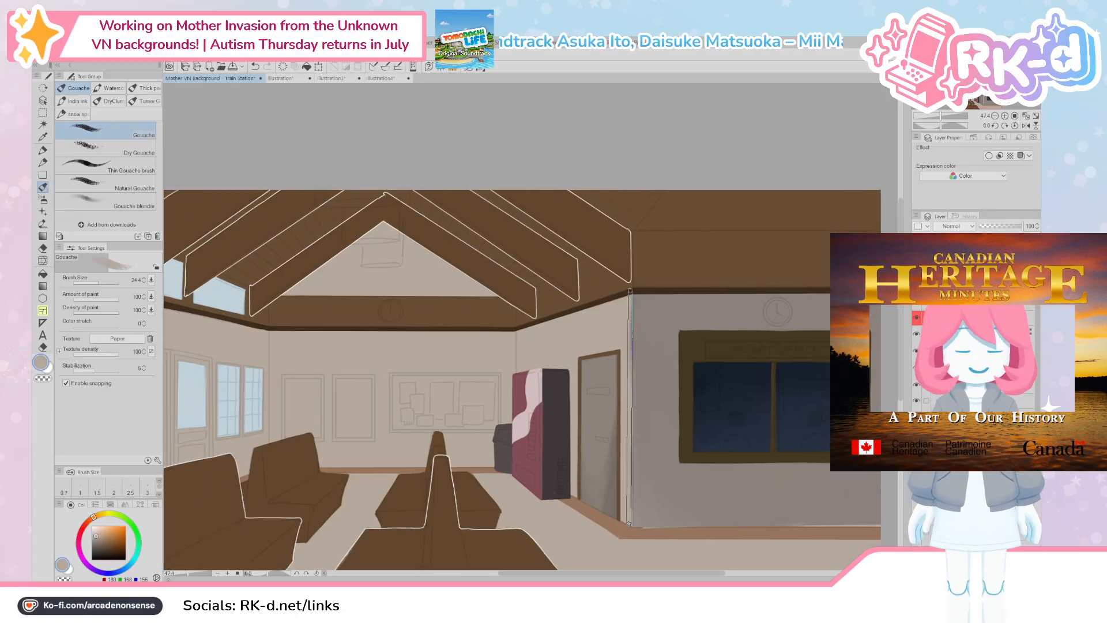
left_click(630, 526, "shift")
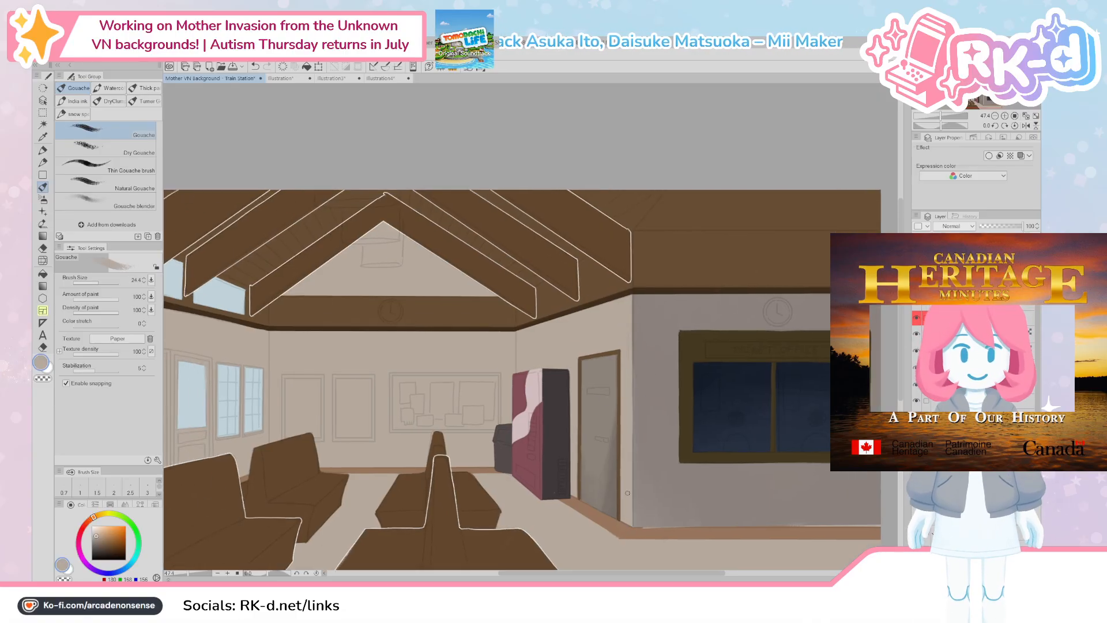
left_click(643, 400, "alt")
left_click_drag(638, 411, 639, 367)
left_click(638, 401, "alt")
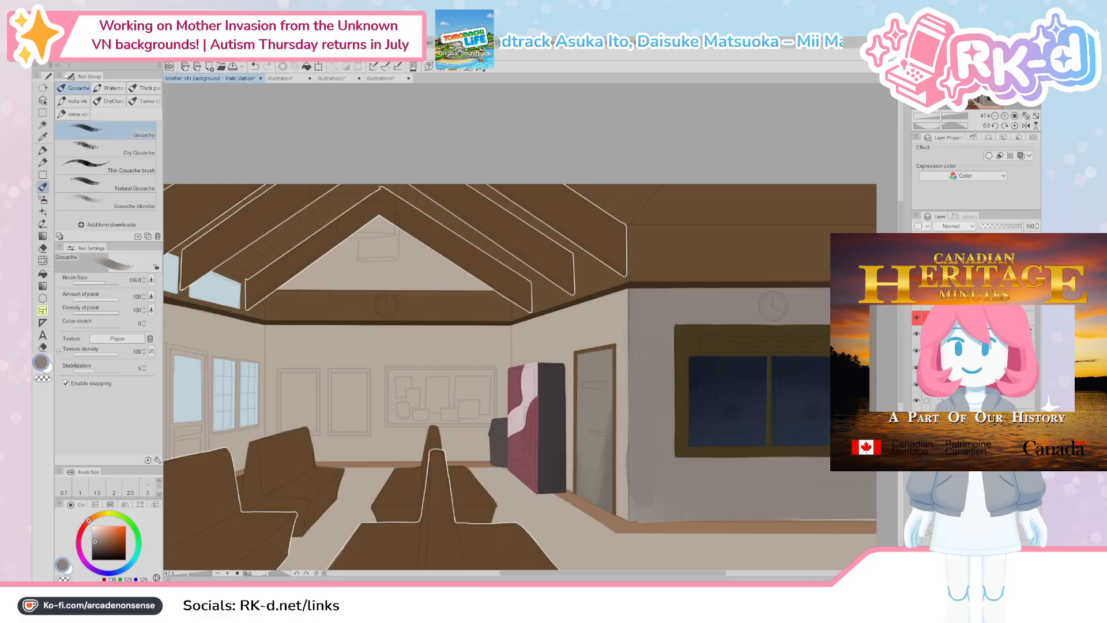
Step: Open the photo of stacked chocolate dessert bars, dock it beside the train station background and narrow its pane
left_click(66, 80)
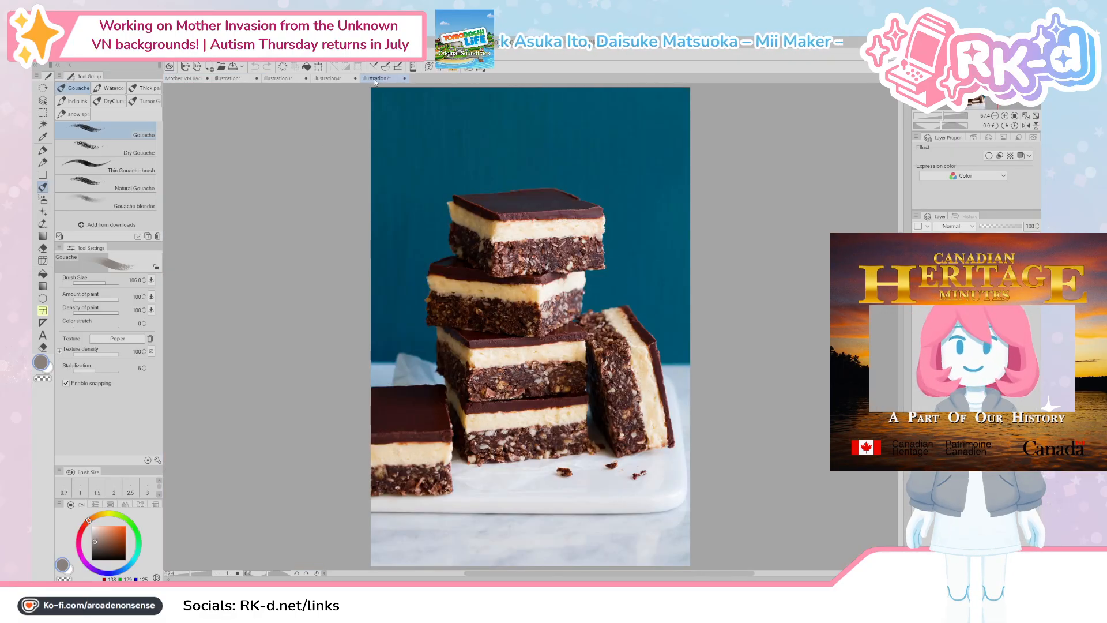
left_click_drag(383, 78, 231, 288)
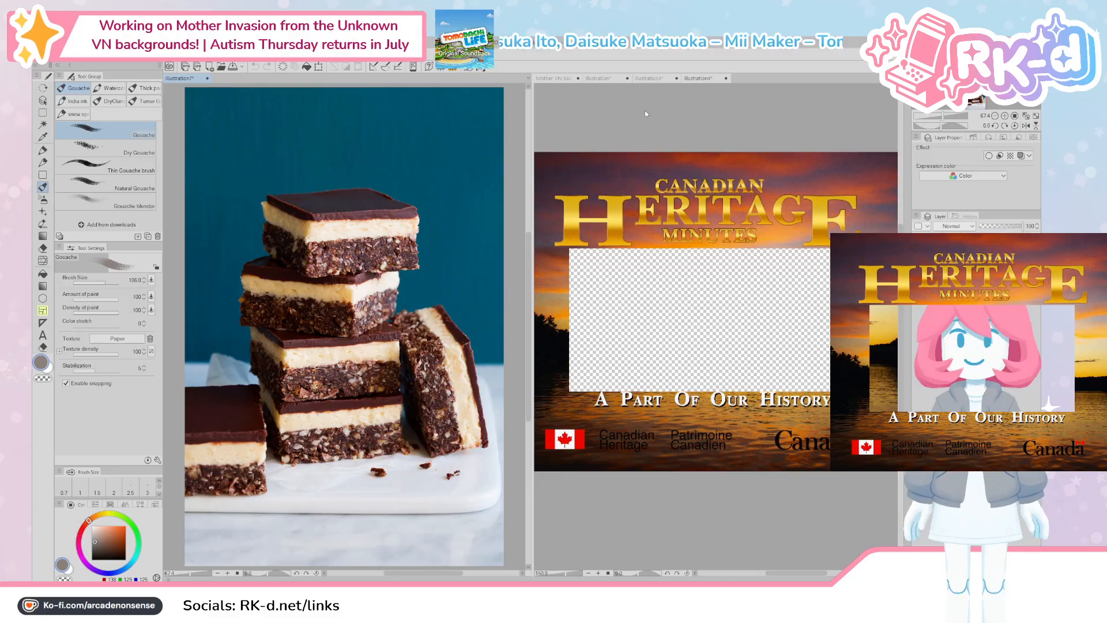
left_click(561, 79)
scroll(689, 352, "down", 1)
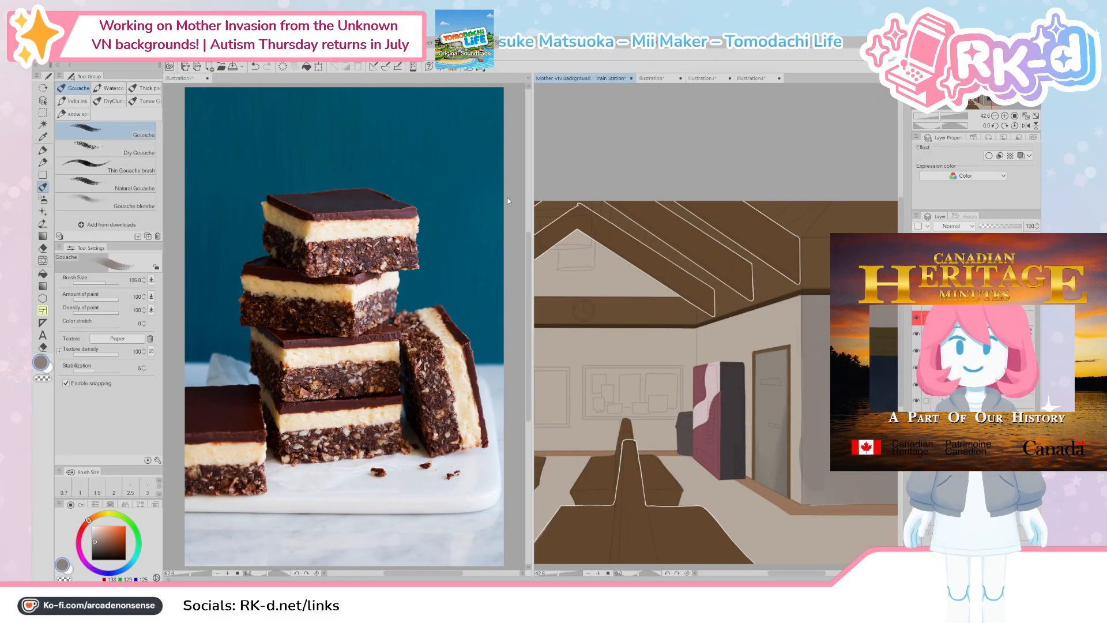
scroll(509, 201, "up", 5)
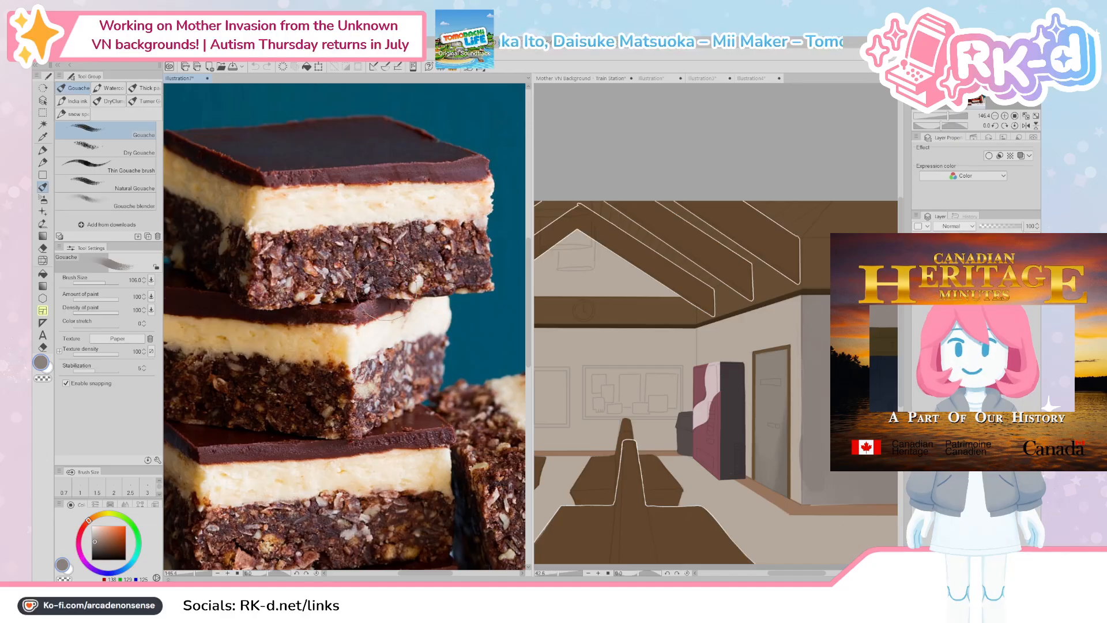
scroll(385, 288, "down", 4)
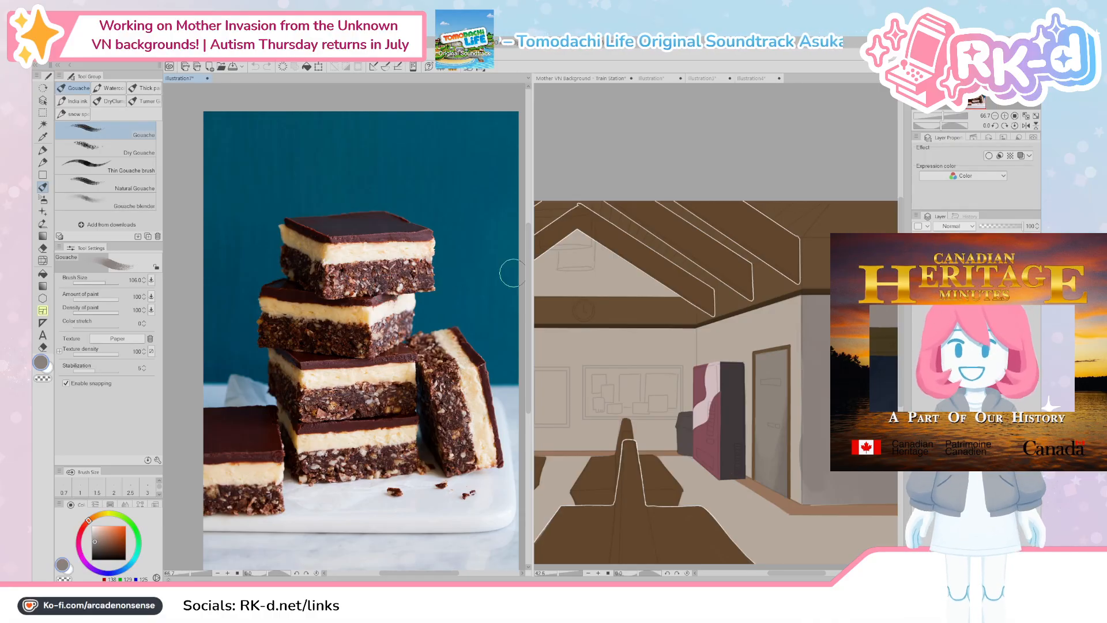
left_click_drag(531, 282, 329, 282)
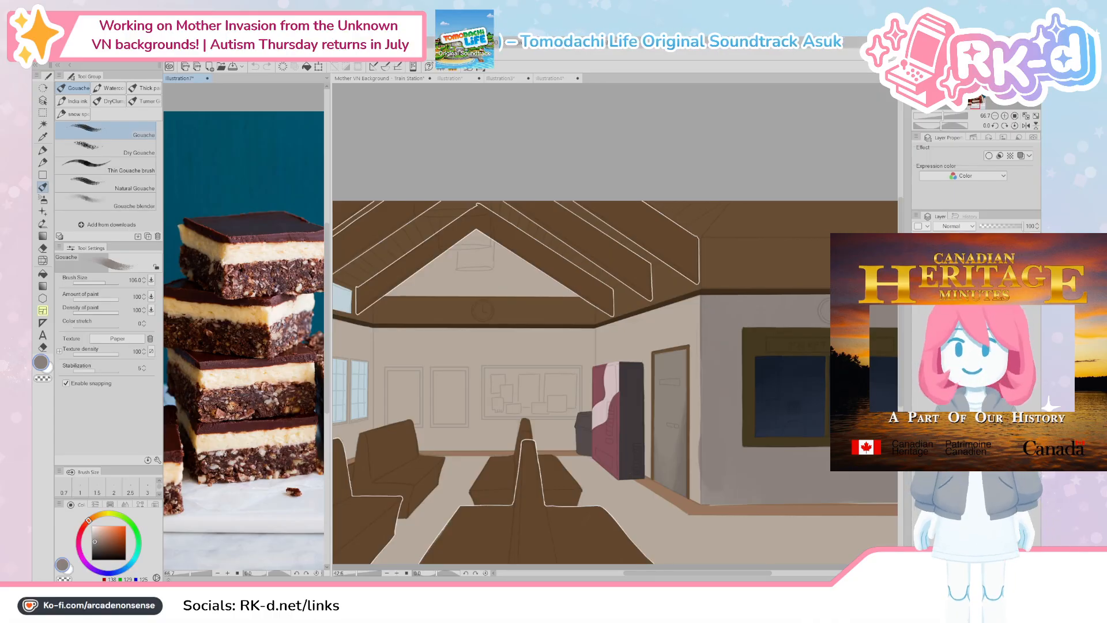
Step: Open the flag bikini photo in the side pane, draw black curved strokes around the top with the Milk pen and choose Liquify
left_click(61, 78)
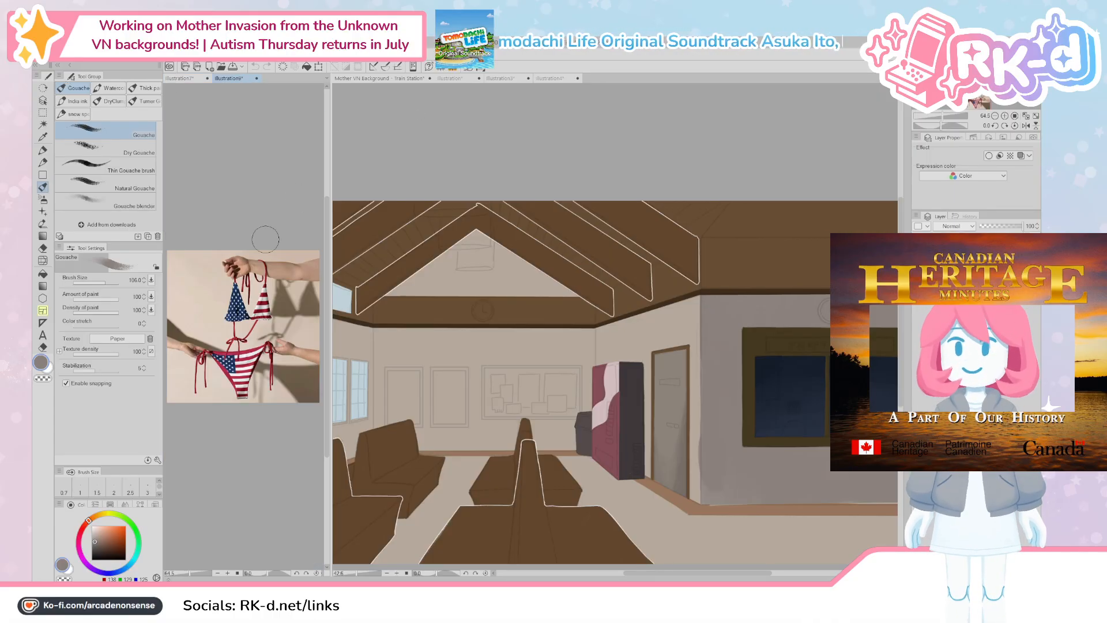
scroll(254, 313, "up", 3)
left_click_drag(253, 323, 252, 333)
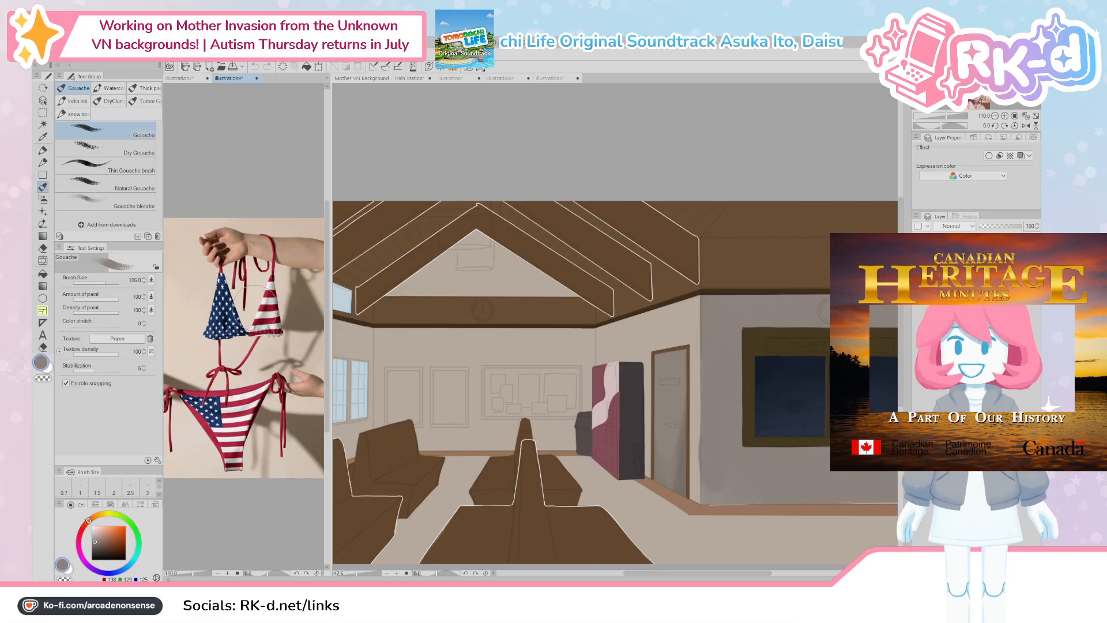
key("p")
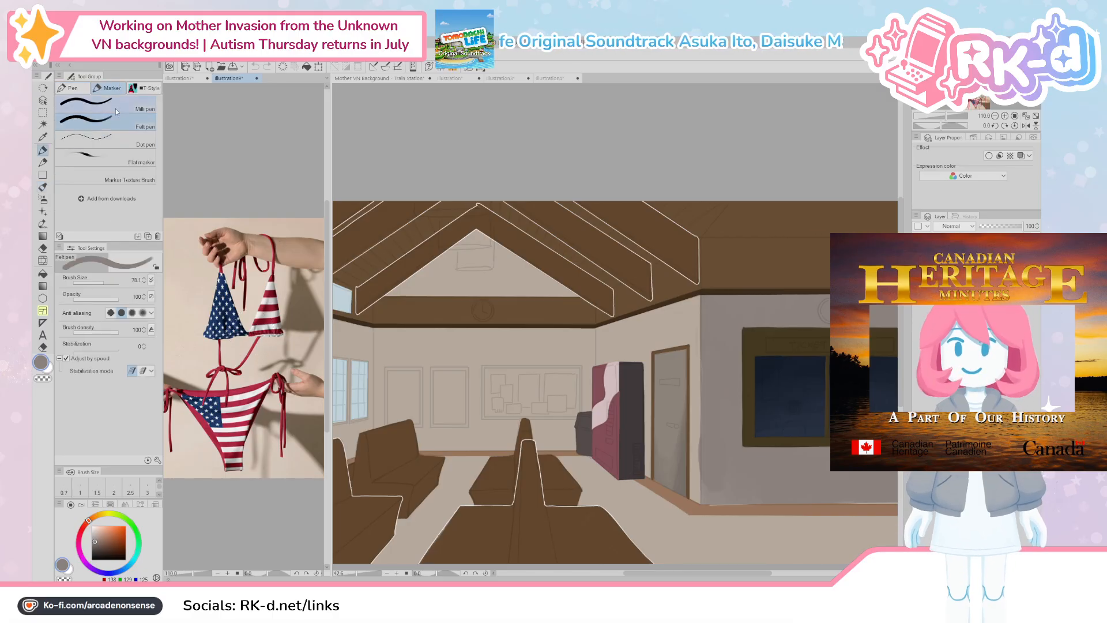
left_click_drag(98, 551, 84, 563)
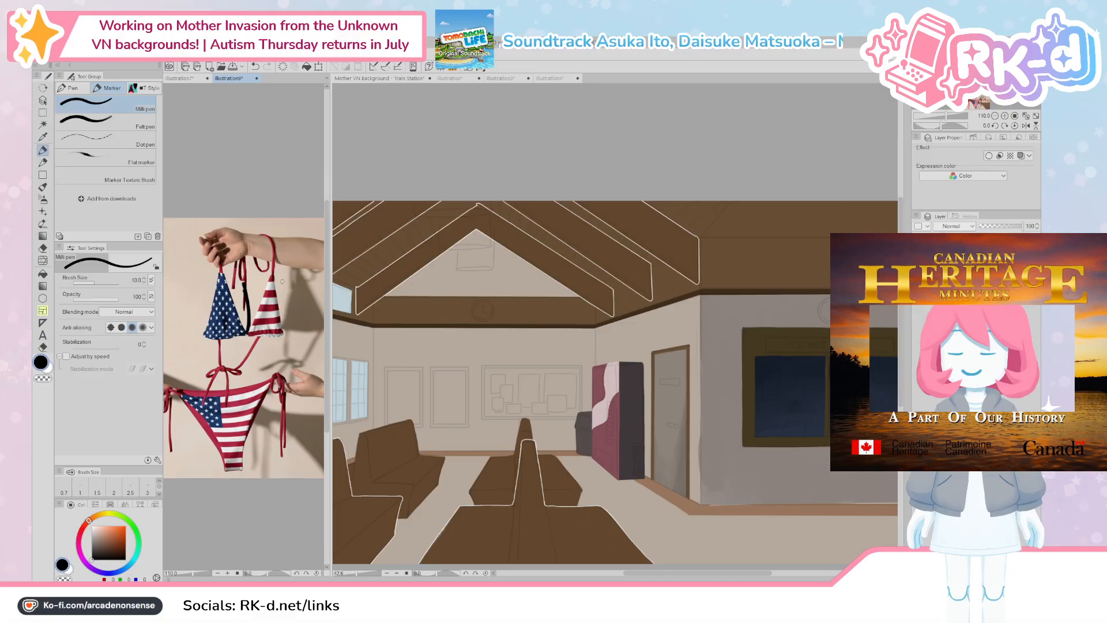
left_click_drag(282, 281, 280, 330)
mouse_move(198, 284)
left_mouse_down()
mouse_move(202, 334)
mouse_move(229, 312)
mouse_move(247, 314)
mouse_move(207, 308)
mouse_move(283, 312)
mouse_move(271, 308)
mouse_move(282, 302)
mouse_move(282, 320)
mouse_move(286, 305)
left_mouse_up()
left_click(42, 261)
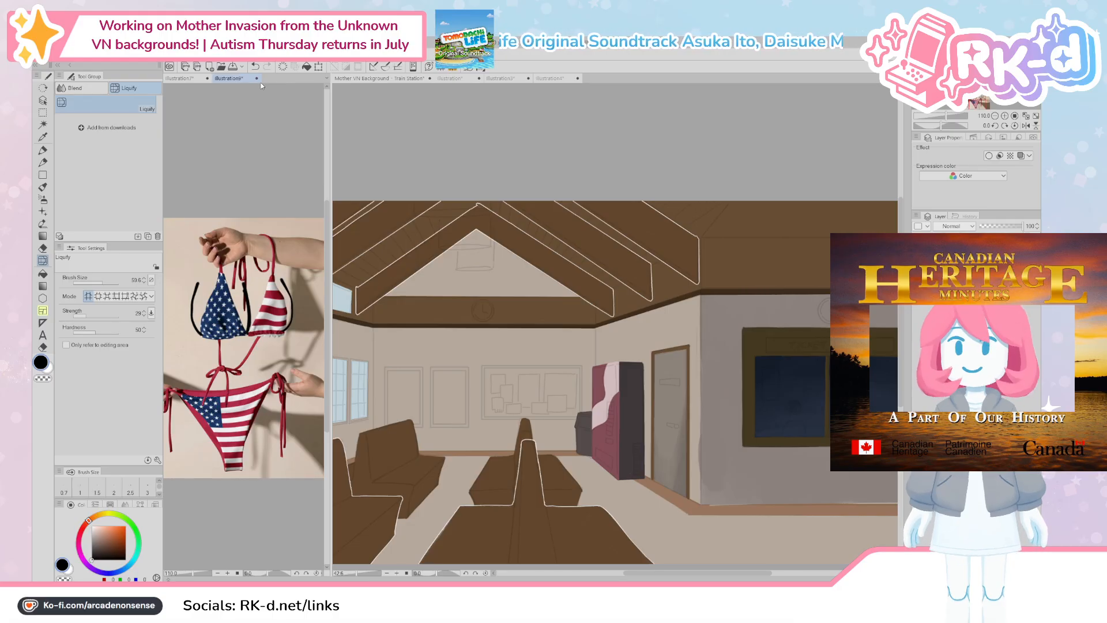
Step: Show the dessert bar photo in the side pane again and return to the train station background
left_click(362, 78)
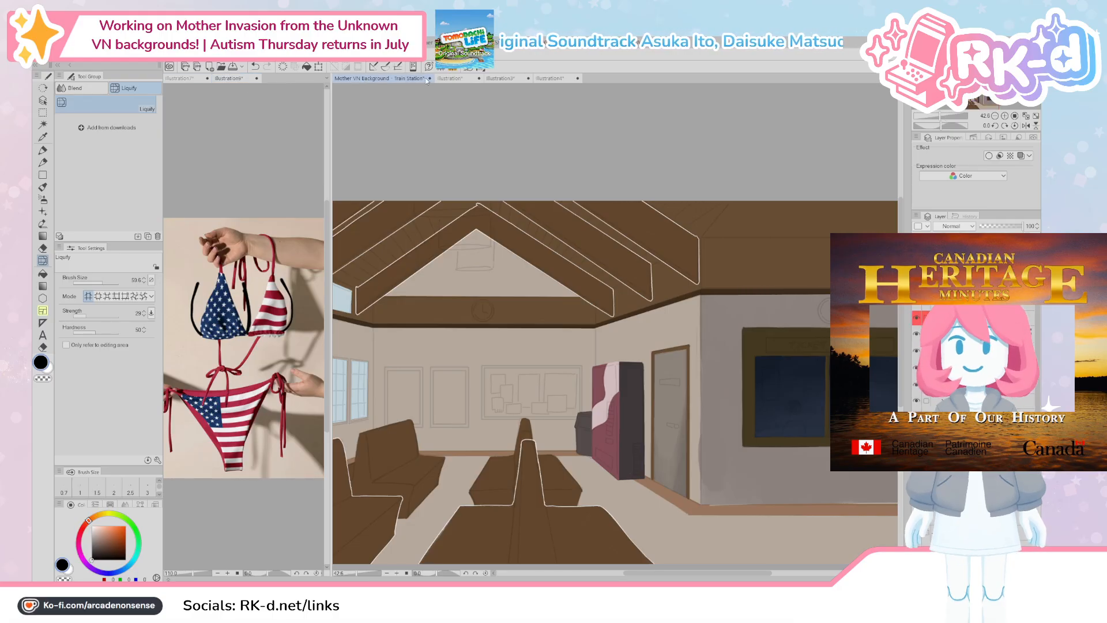
left_click(188, 78)
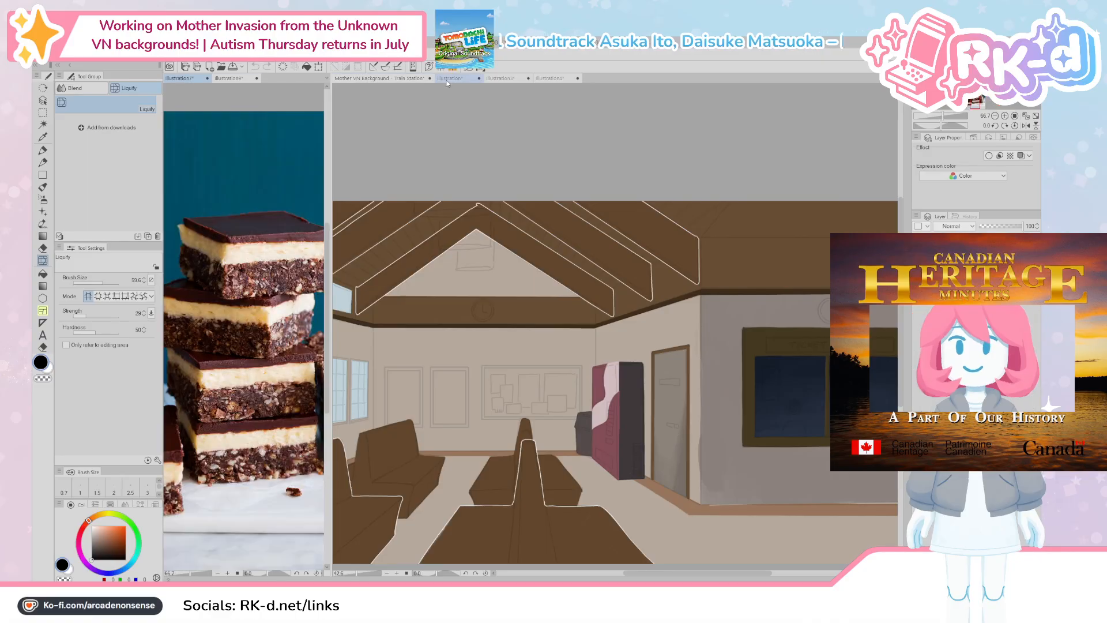
scroll(644, 415, "down", 1)
left_click_drag(640, 458, 596, 417)
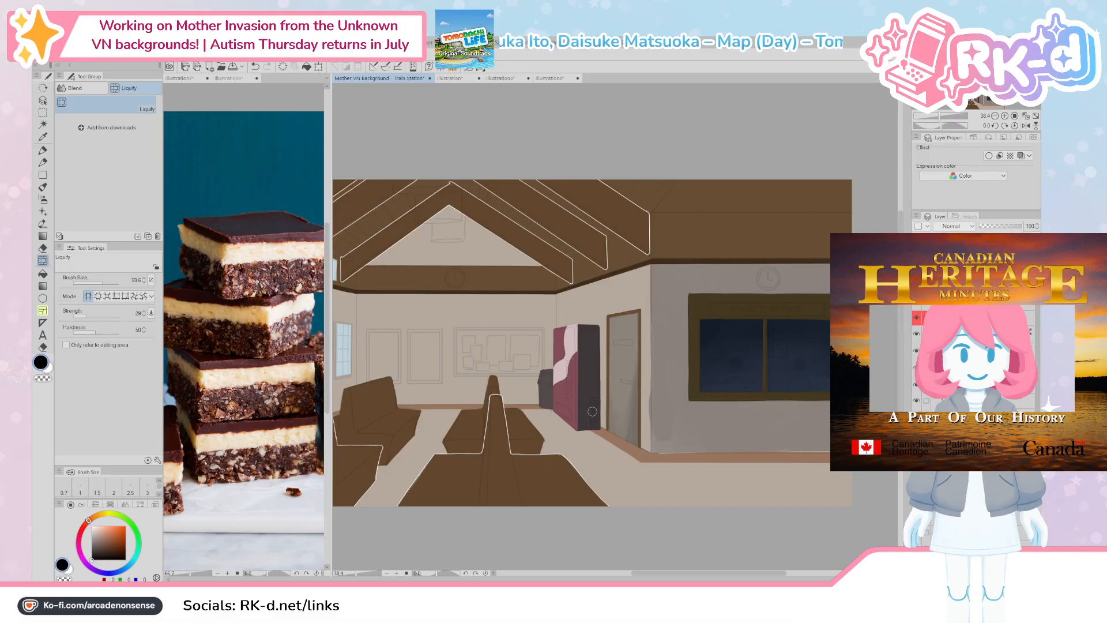
Step: Switch back to the Gouache brush and sample the brown from the grey door's frame
key("b")
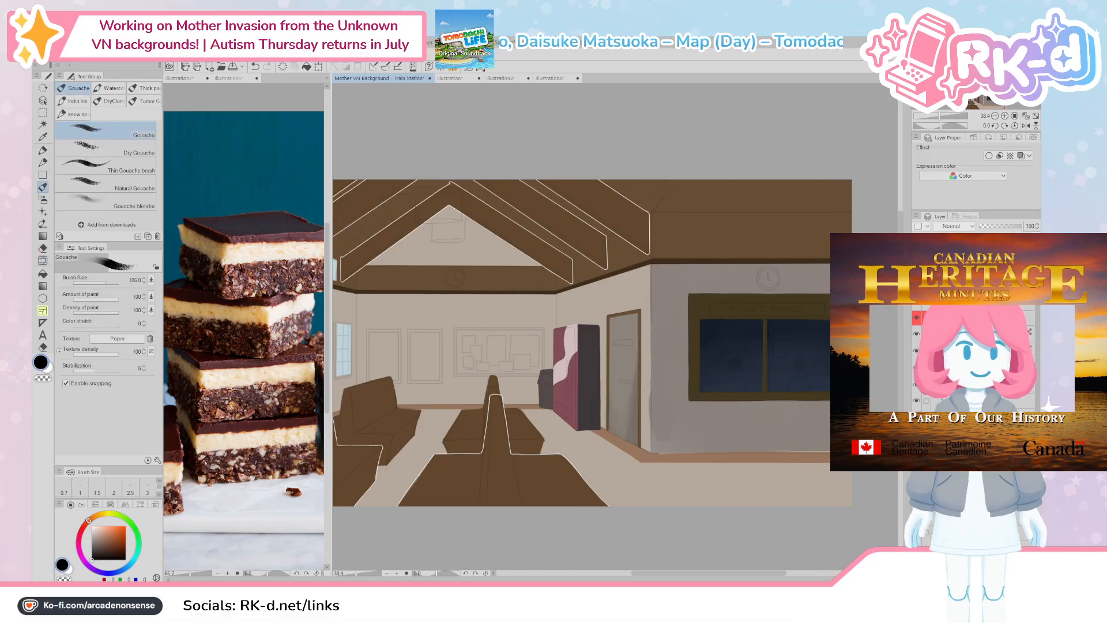
left_click_drag(633, 437, 807, 466)
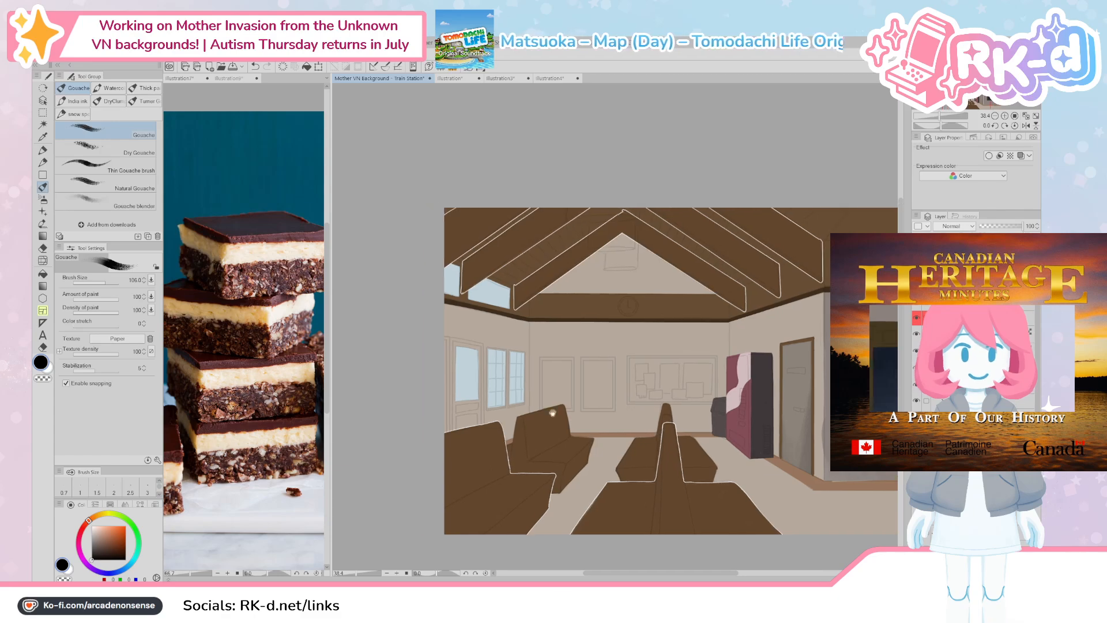
left_click_drag(530, 409, 577, 409)
left_click_drag(649, 338, 672, 340)
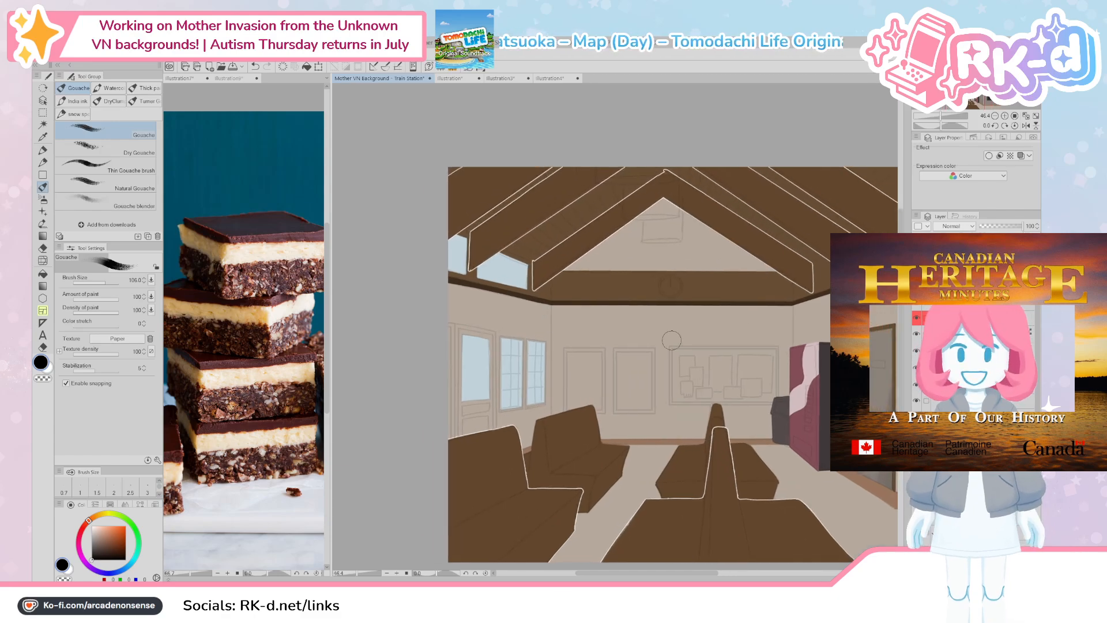
left_click(918, 302)
left_click(918, 303)
left_click_drag(893, 337, 759, 326)
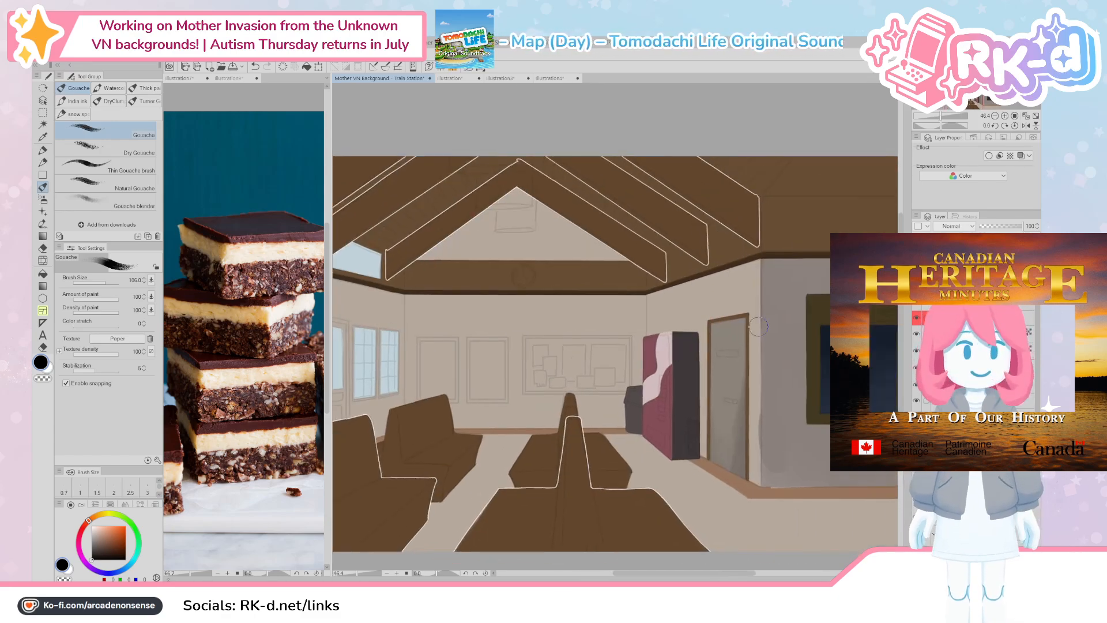
left_click(745, 314, "alt")
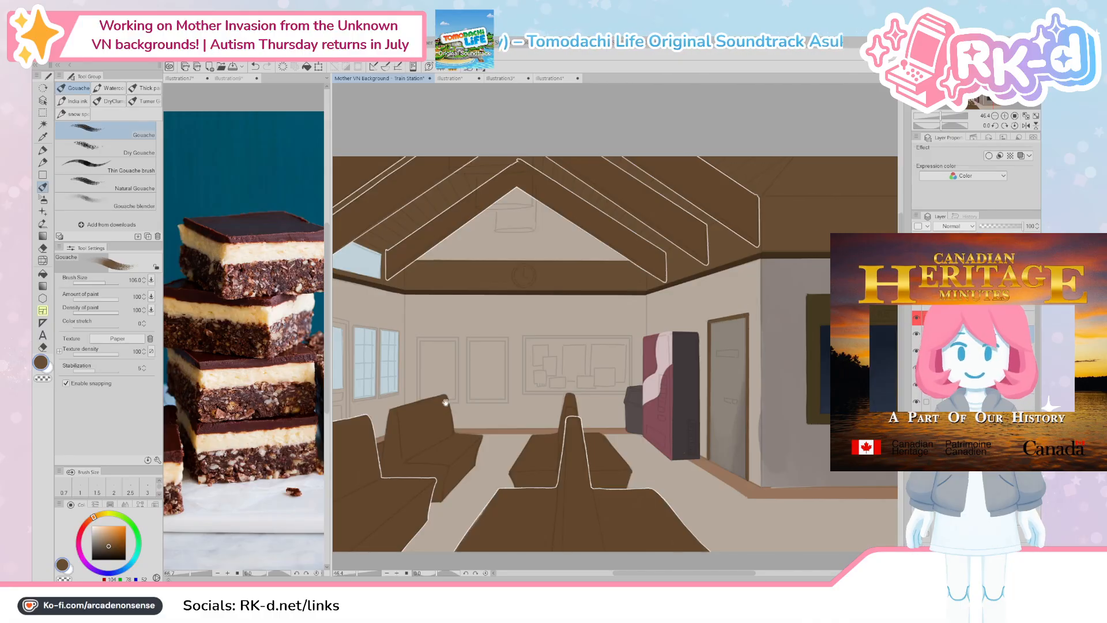
left_click_drag(445, 396, 474, 435)
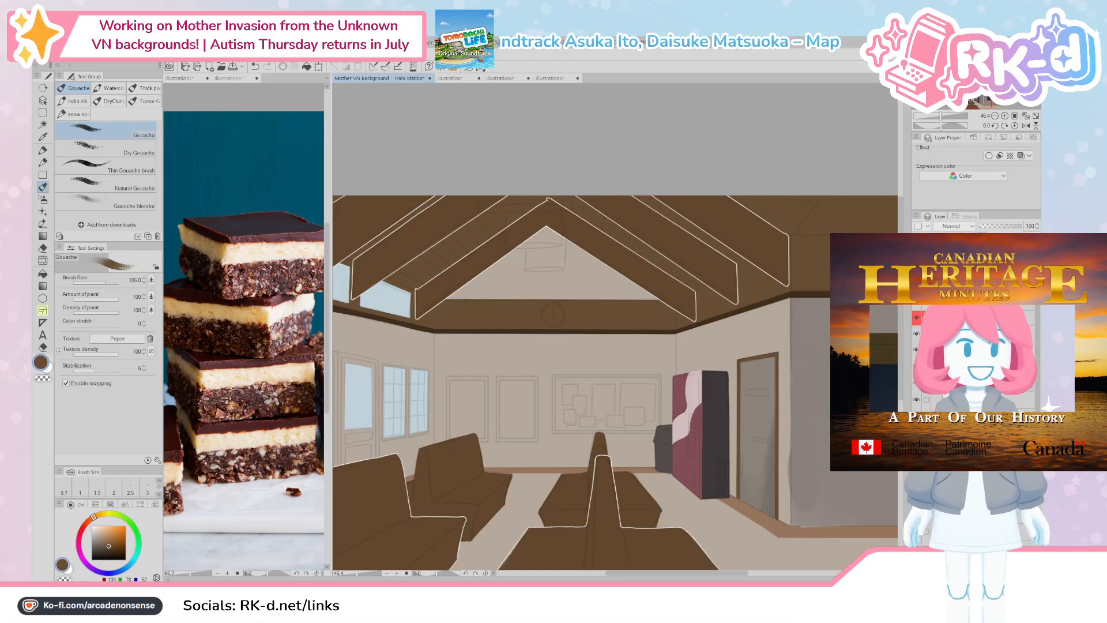
scroll(648, 380, "down", 5)
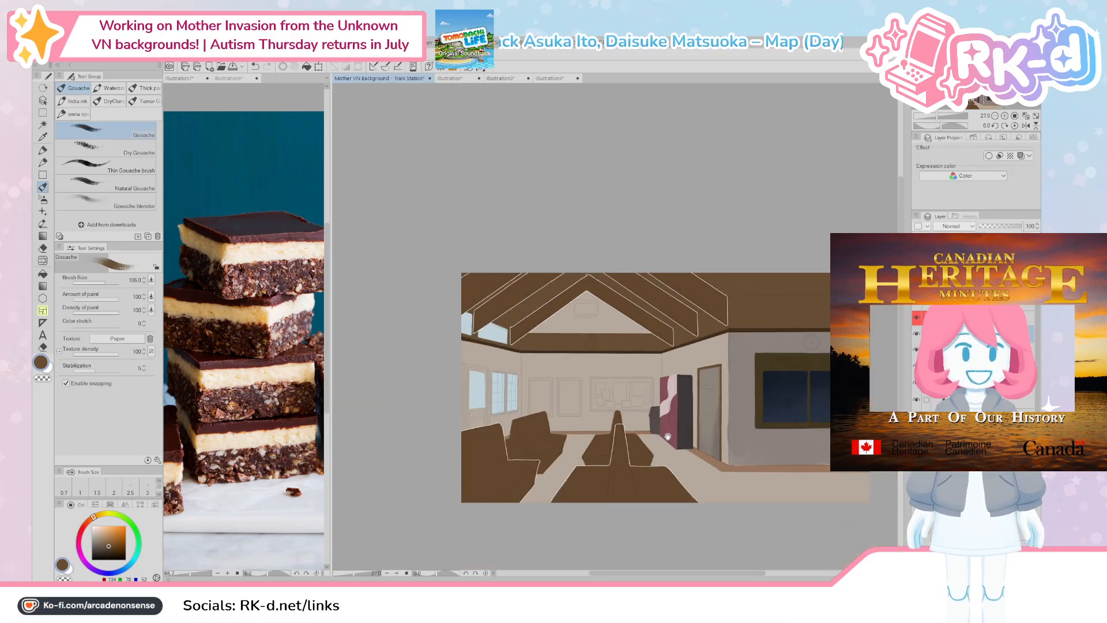
scroll(634, 432, "up", 3)
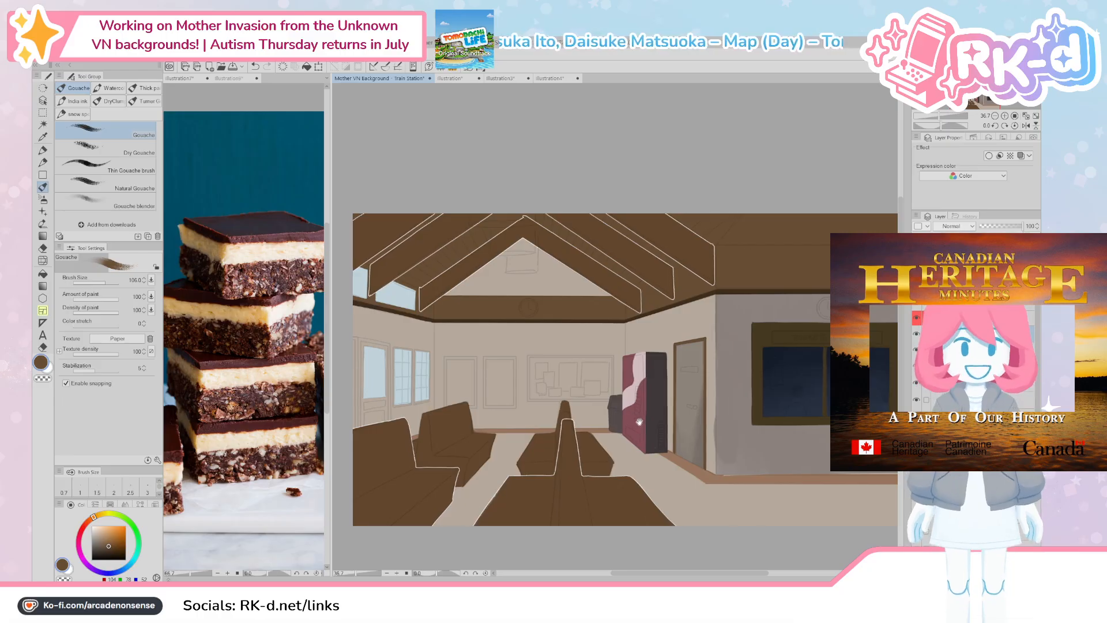
Step: Select the paint layer for the entrance door and reduce the Gouache brush size to 34.7
left_click_drag(613, 420, 603, 421)
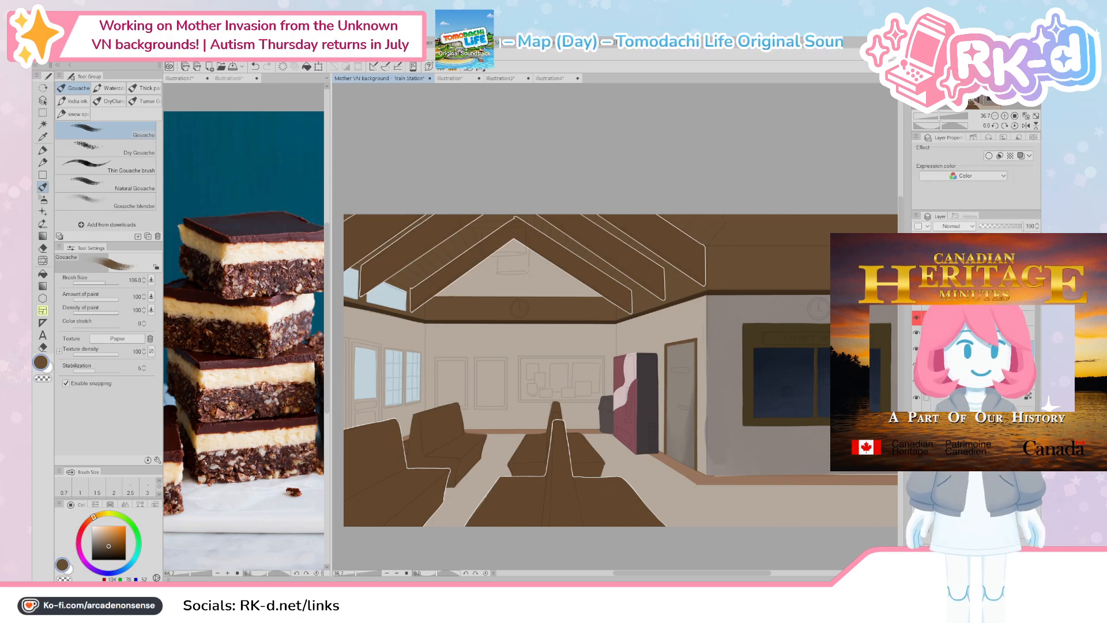
left_click(980, 333)
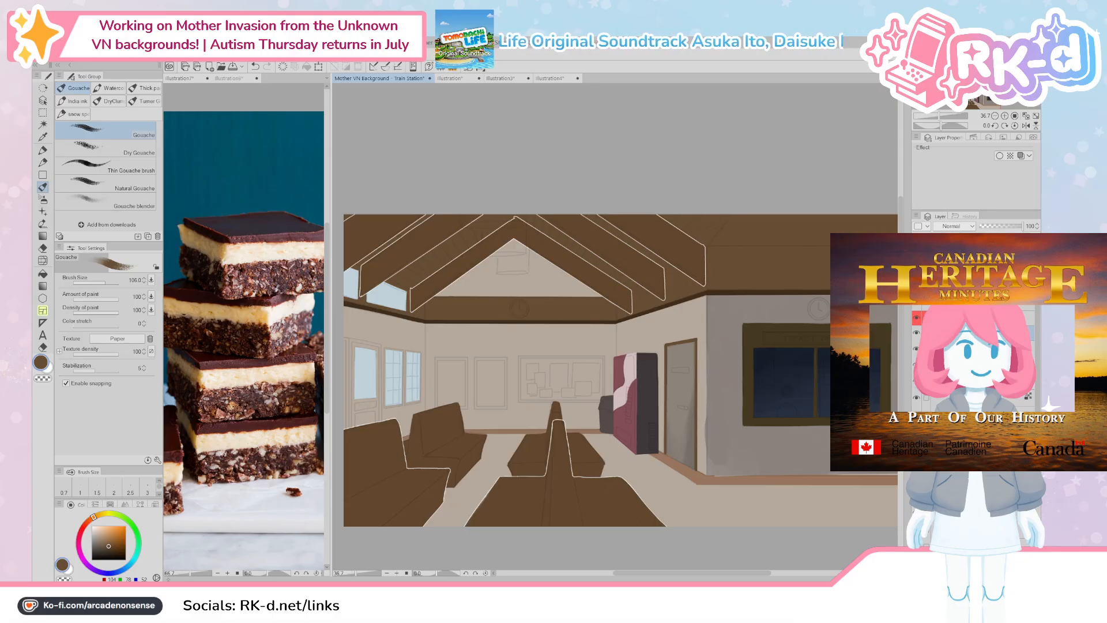
left_click(980, 348)
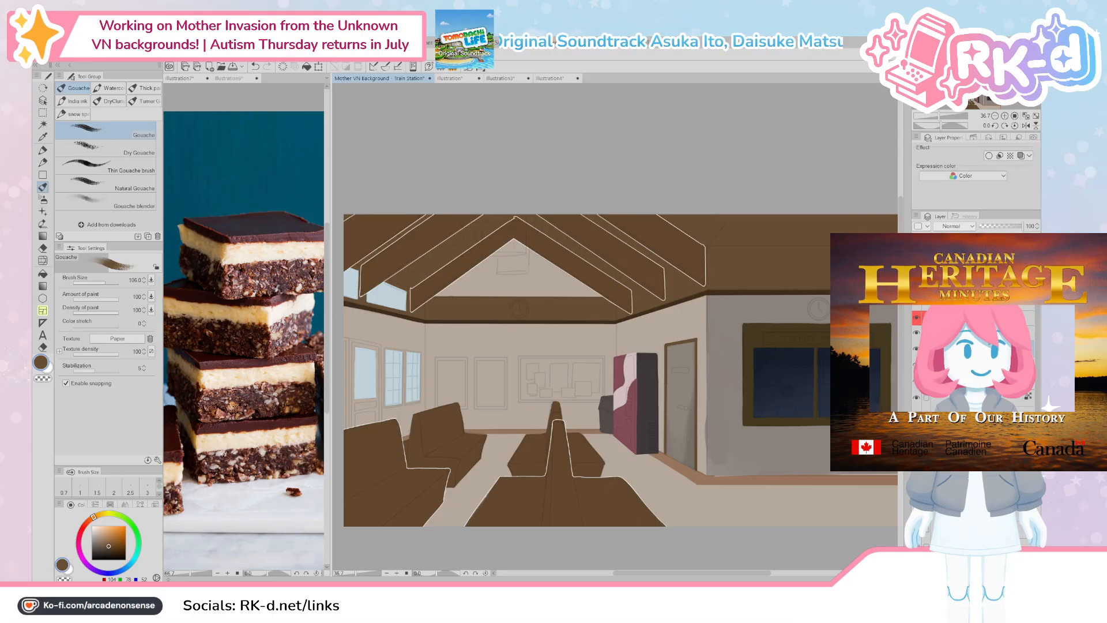
scroll(556, 384, "up", 3)
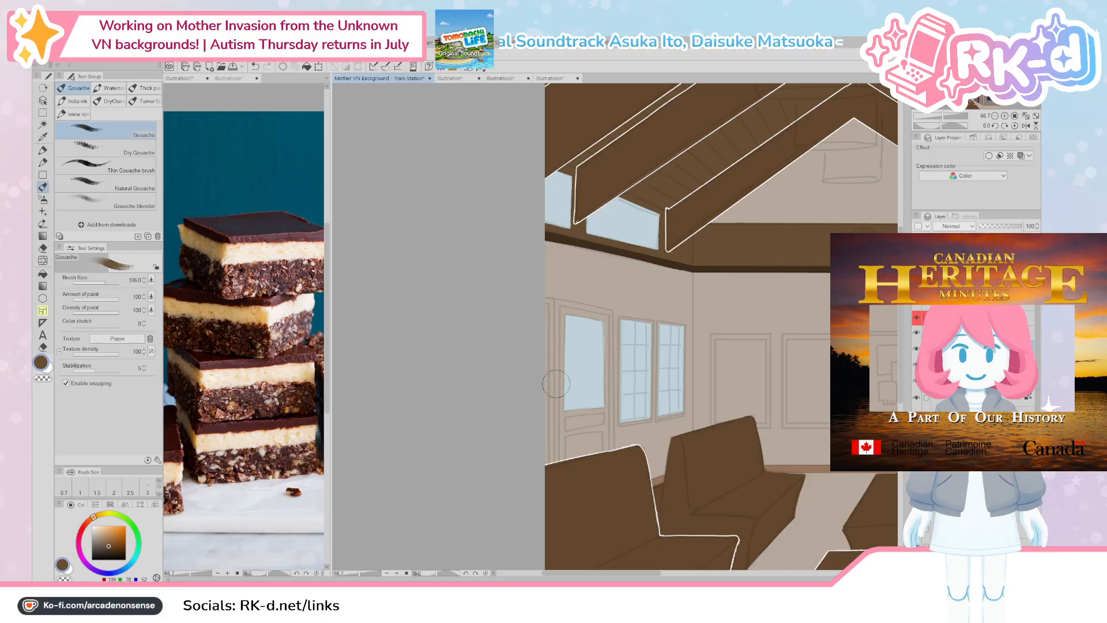
left_click_drag(568, 370, 578, 387)
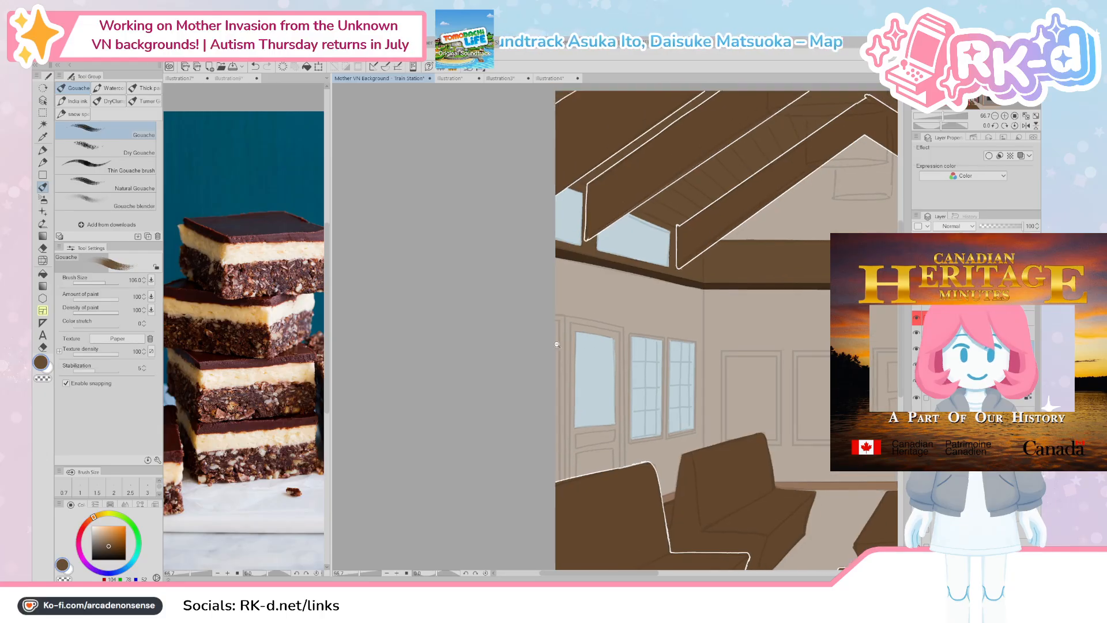
key("[")
key("[")
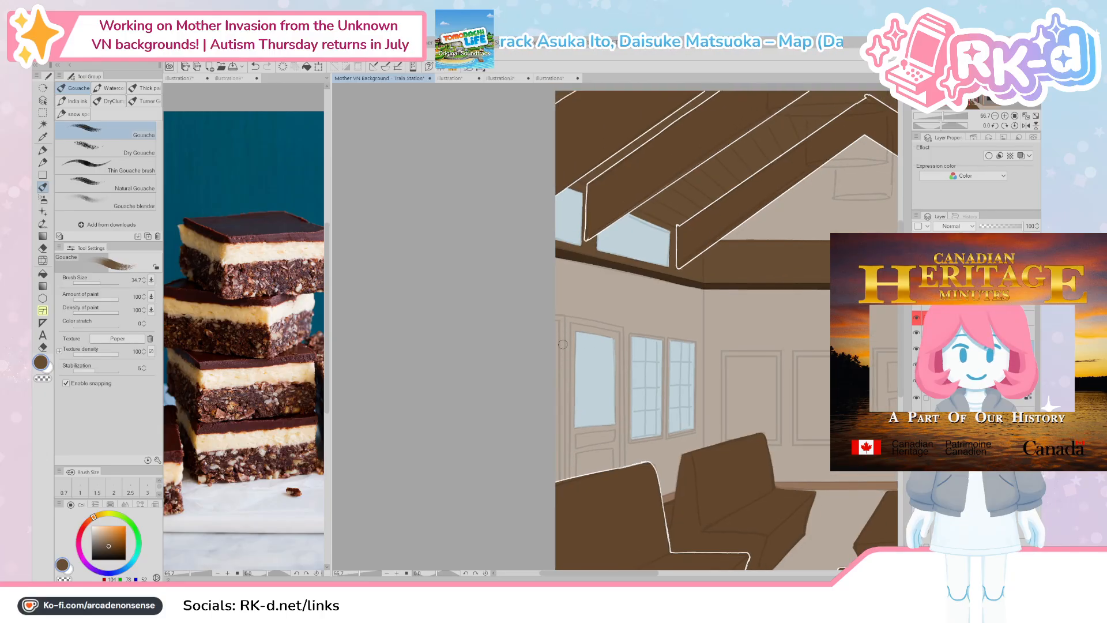
Step: Paint brown strokes along the entrance door just below its glass pane and down the side nearest the canvas edge
left_click(917, 303)
left_click(916, 303)
left_click_drag(616, 430, 575, 431)
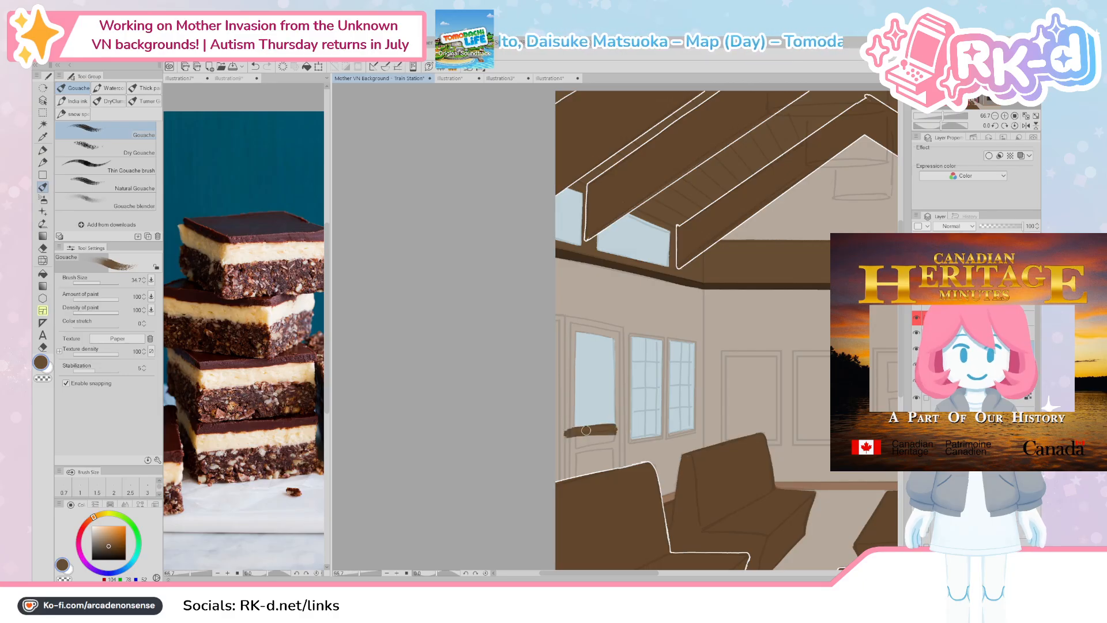
key("ctrl+z")
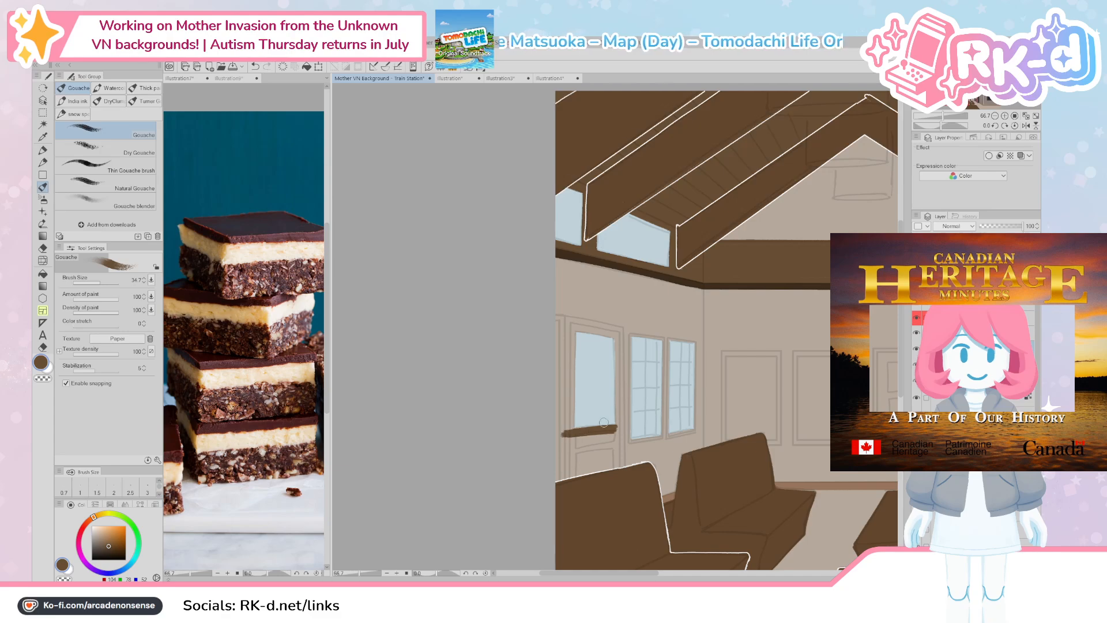
left_click_drag(581, 416, 574, 428)
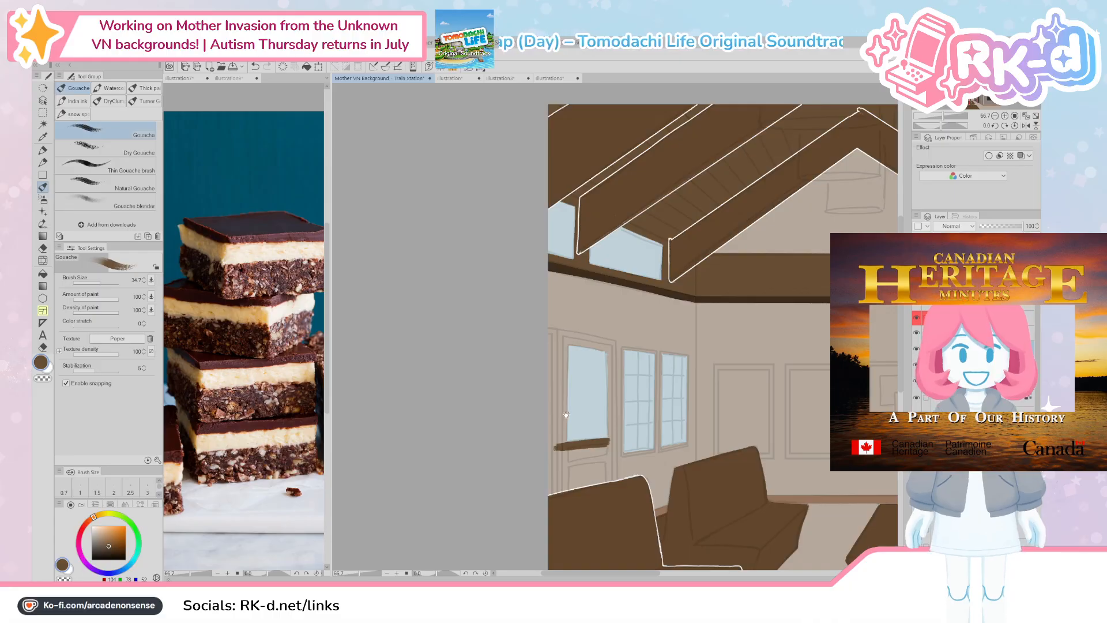
left_click_drag(562, 404, 567, 388)
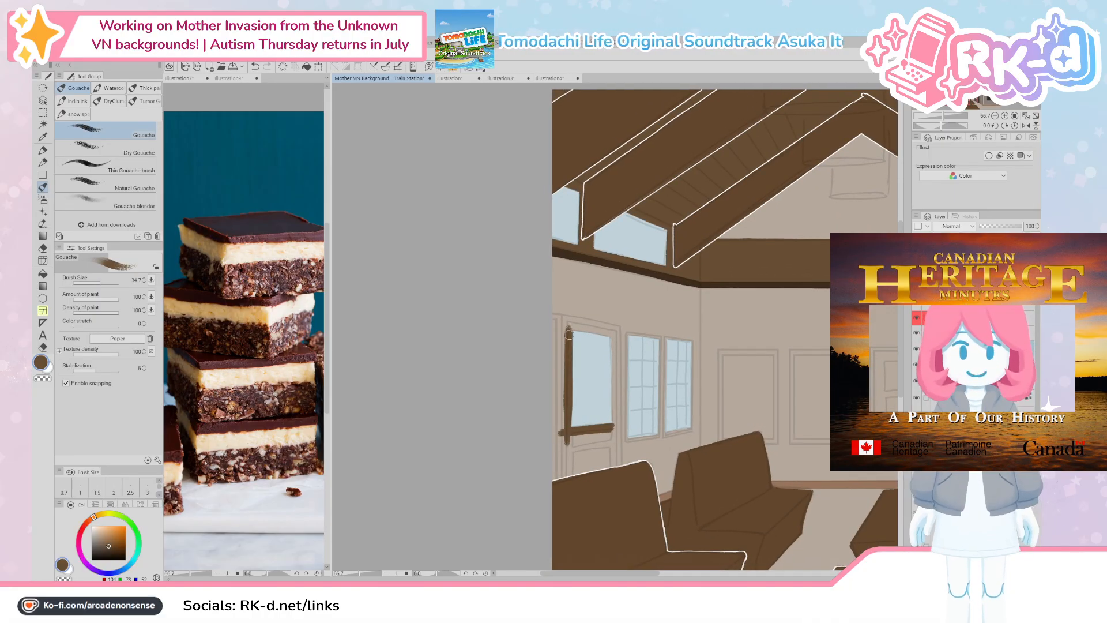
left_click_drag(560, 347, 570, 474)
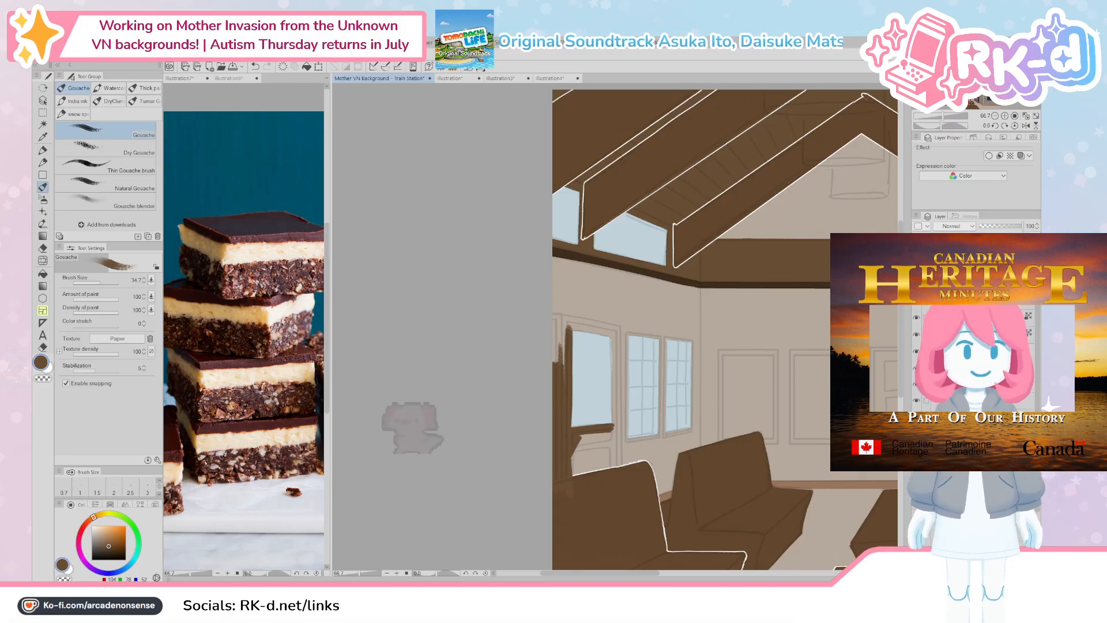
Step: Pick the door's paint layer and fill the door's lower panels and window-side frame brown with the Gouache brush at size 31.2
left_click(969, 369)
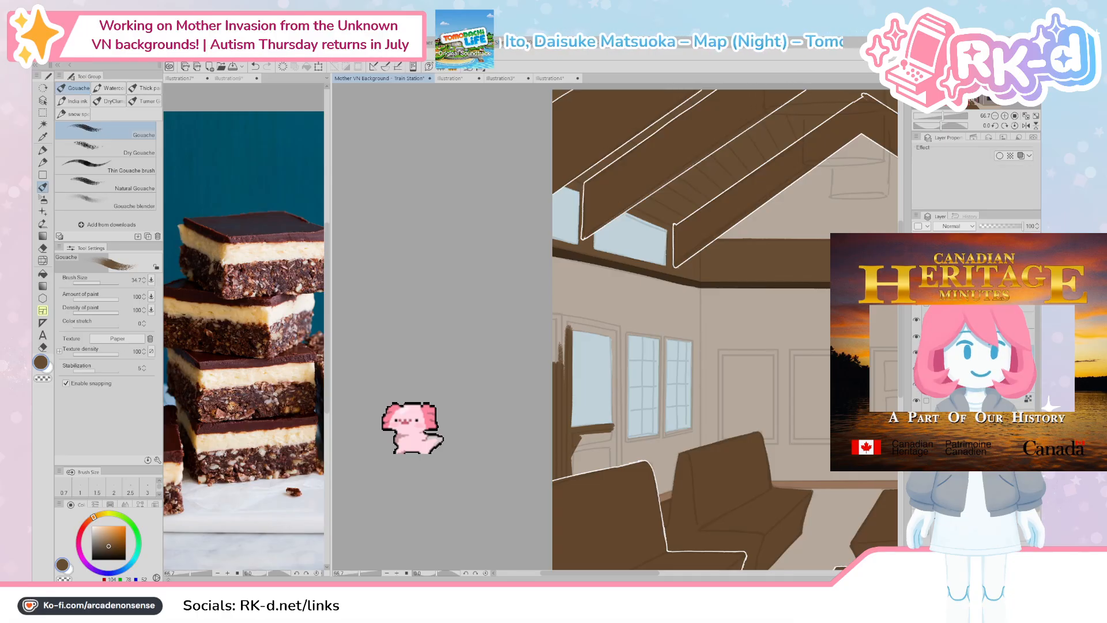
key("ctrl+shift+n")
left_click(1020, 402)
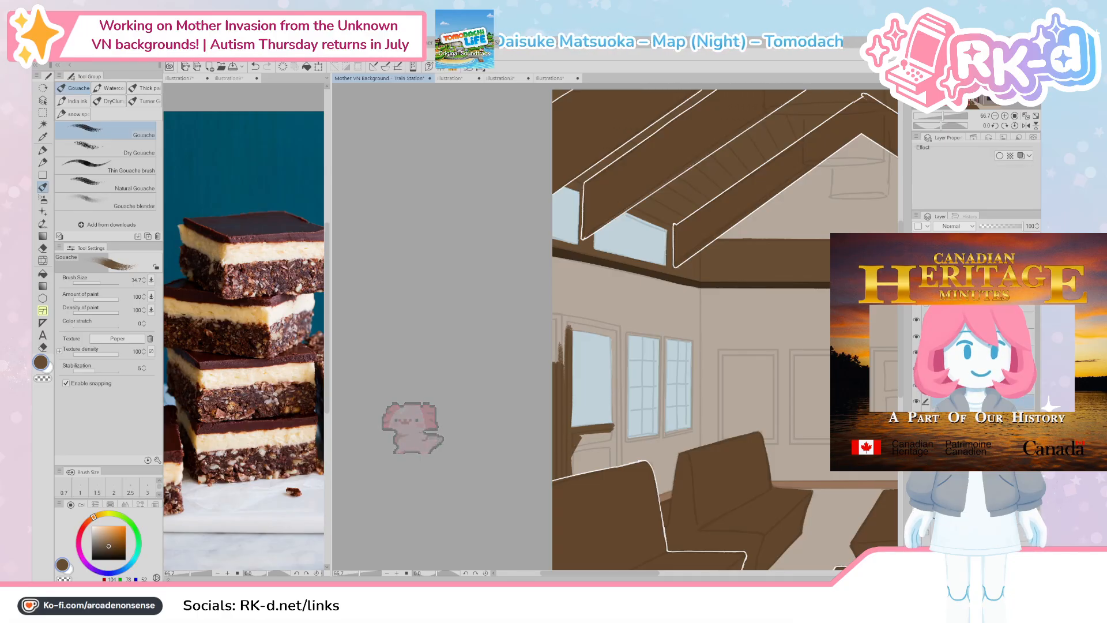
left_click(1020, 418)
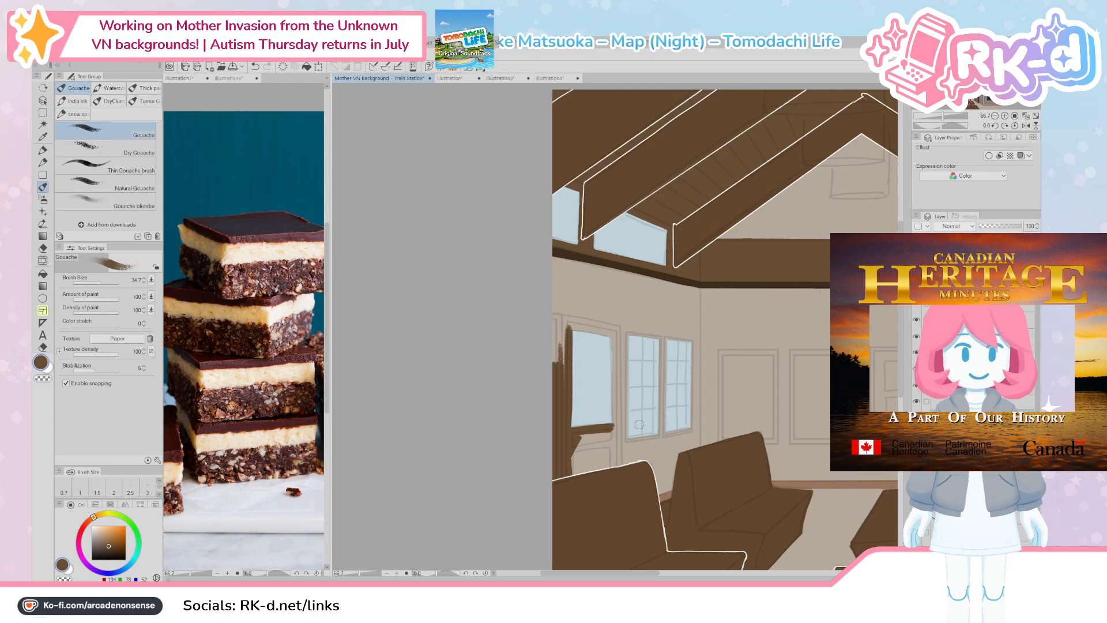
mouse_move(672, 470)
left_mouse_down()
mouse_move(646, 478)
mouse_move(644, 451)
mouse_move(654, 464)
left_mouse_up()
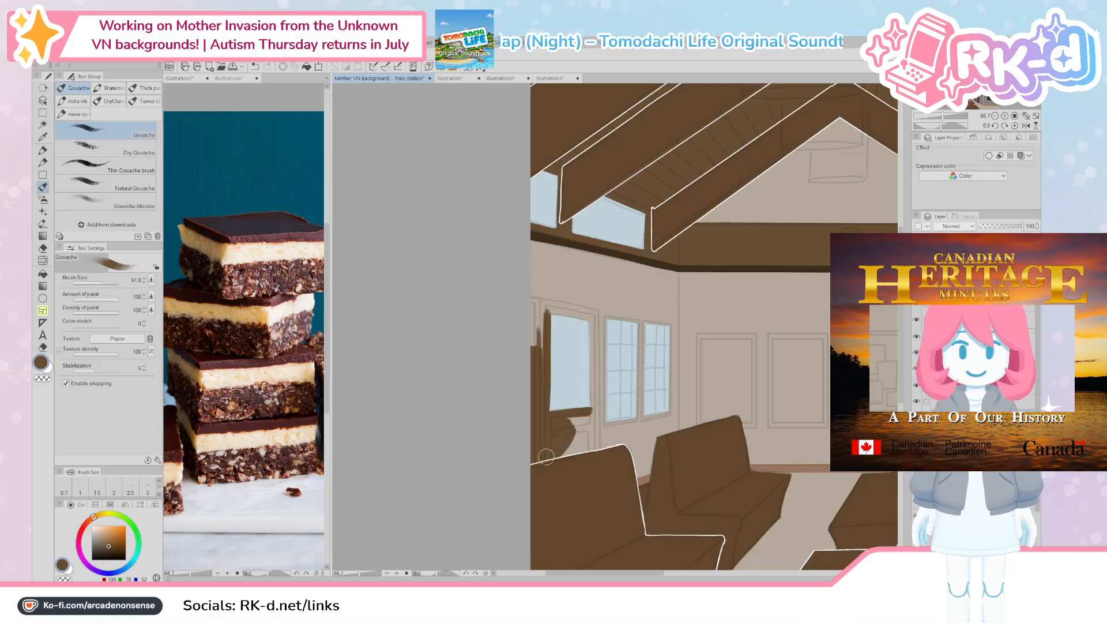
mouse_move(587, 435)
left_mouse_down()
mouse_move(569, 449)
mouse_move(564, 439)
left_mouse_up()
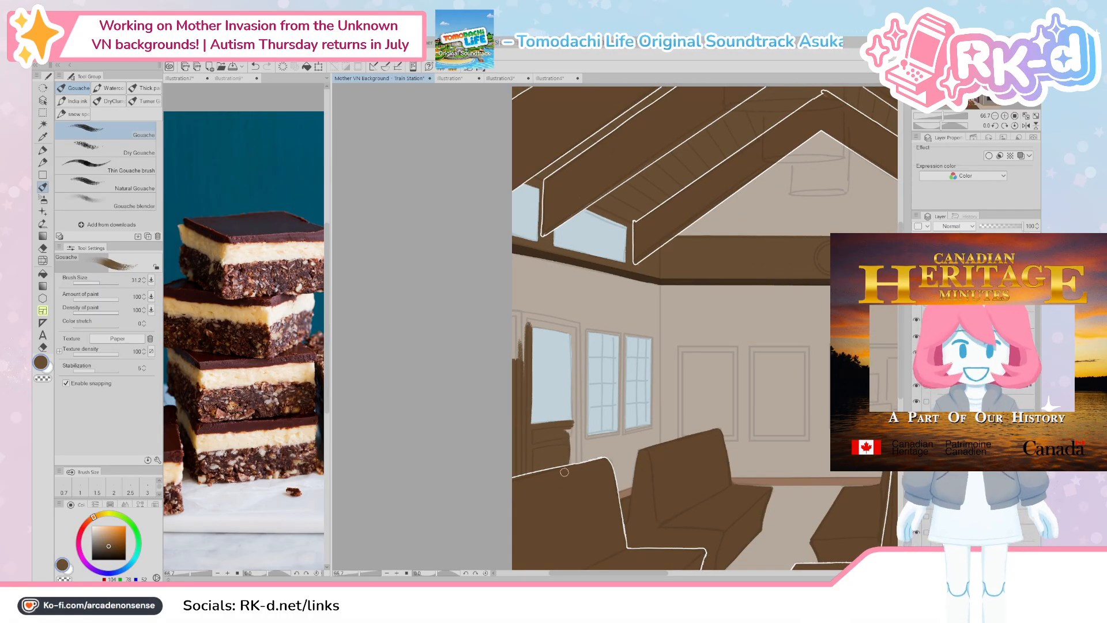
left_click_drag(578, 324, 579, 457)
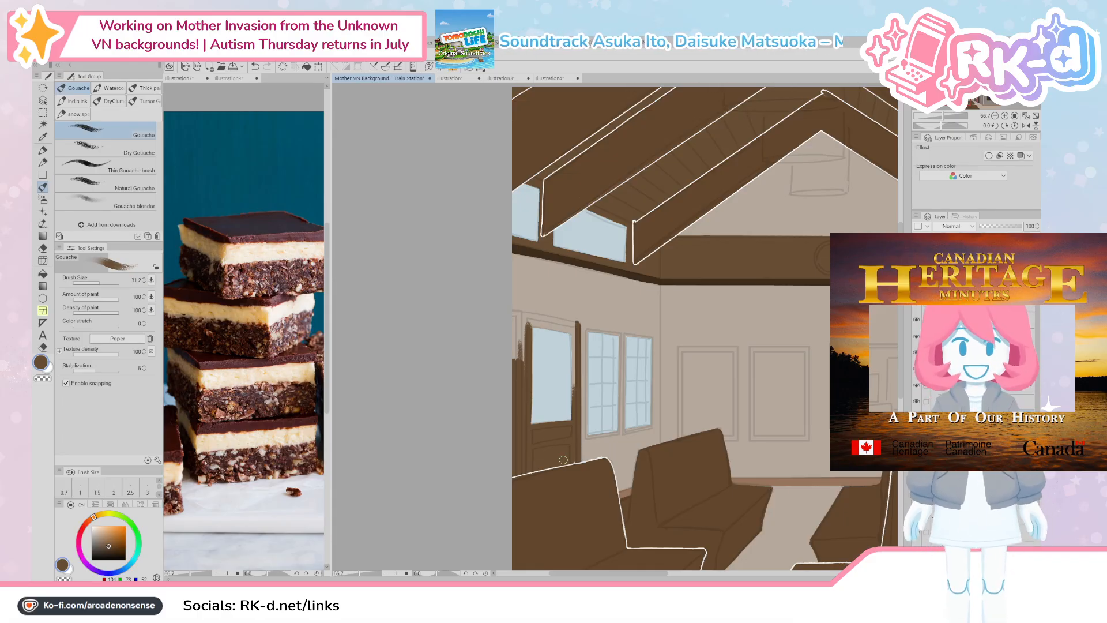
mouse_move(563, 460)
left_mouse_down()
mouse_move(556, 473)
mouse_move(562, 457)
left_mouse_up()
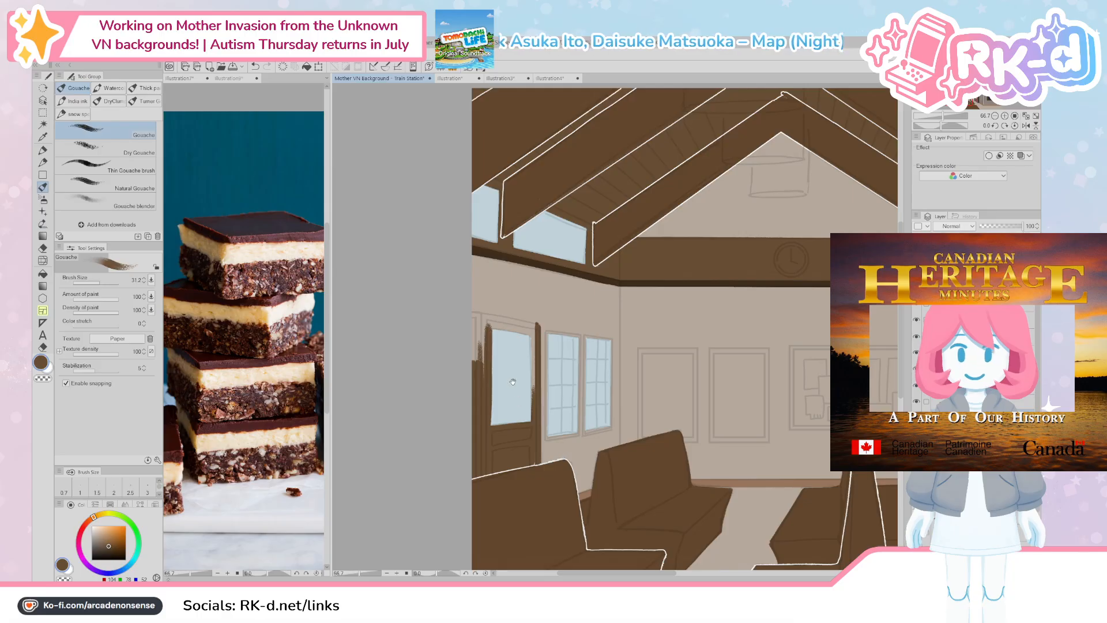
Step: Rotate the canvas, finish painting the door's top frame and outer edge brown, clean the edges with transparent colour and reset the rotation
left_click_drag(520, 426, 511, 416)
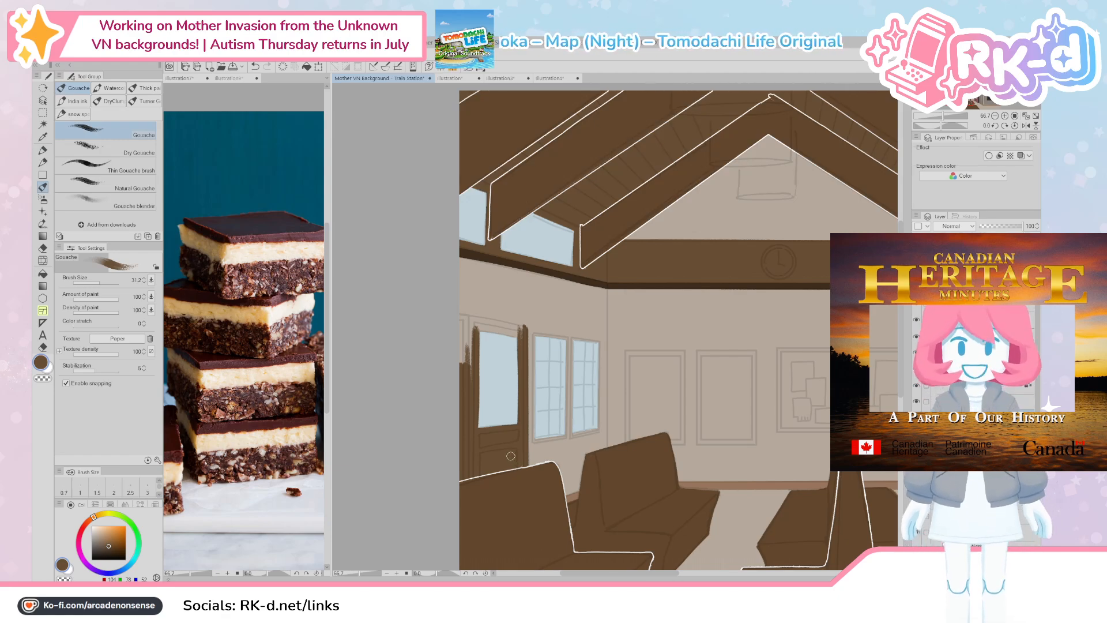
left_click_drag(501, 403, 515, 424)
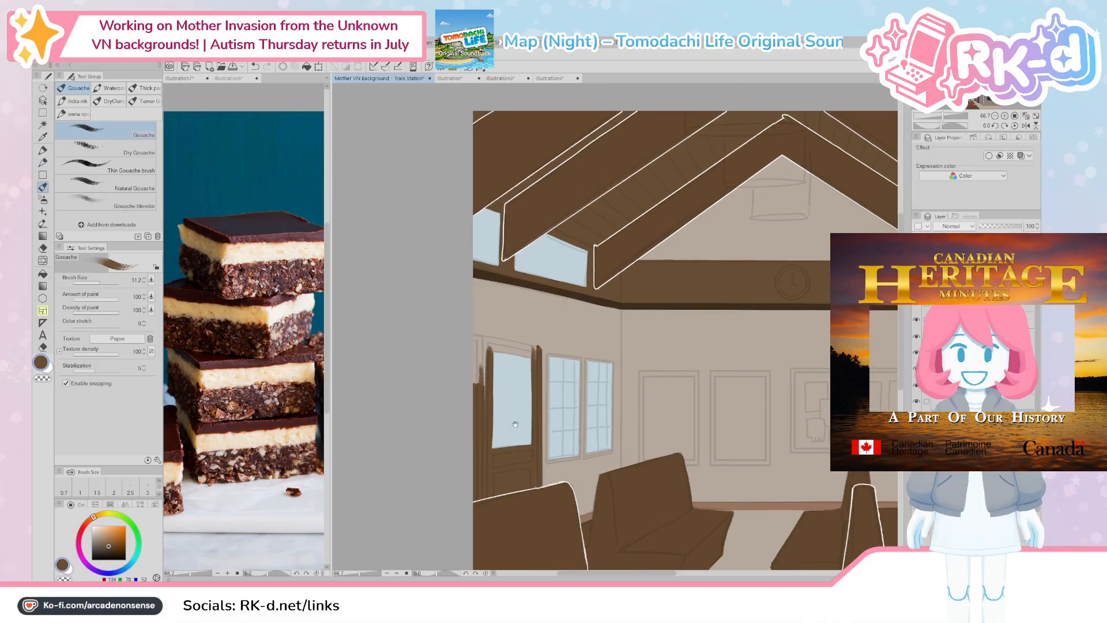
left_click_drag(487, 347, 483, 393)
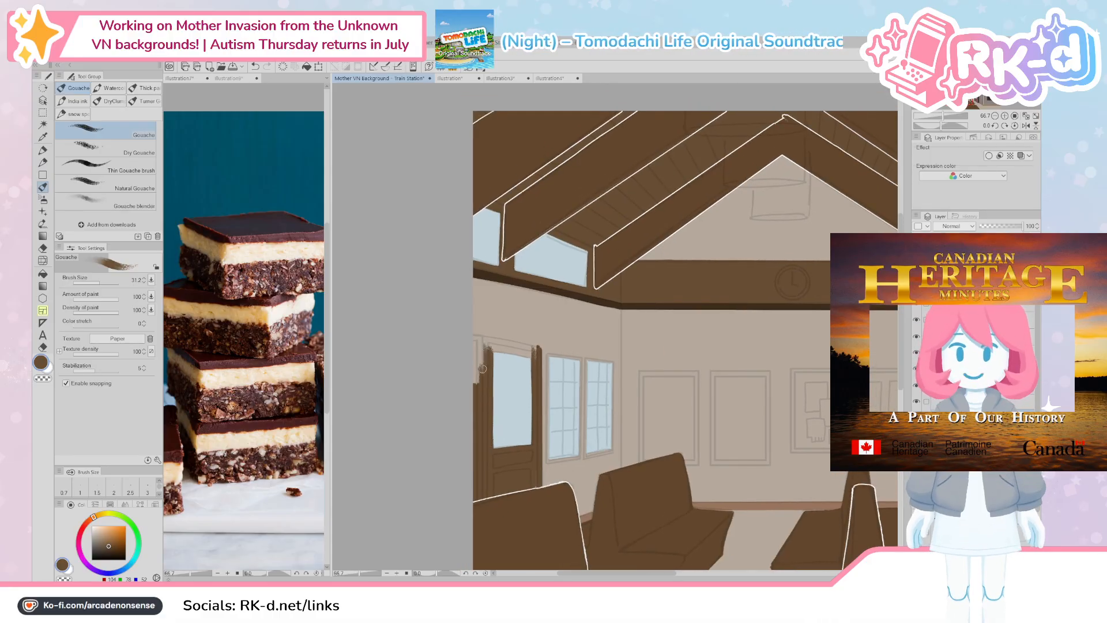
left_click(995, 126)
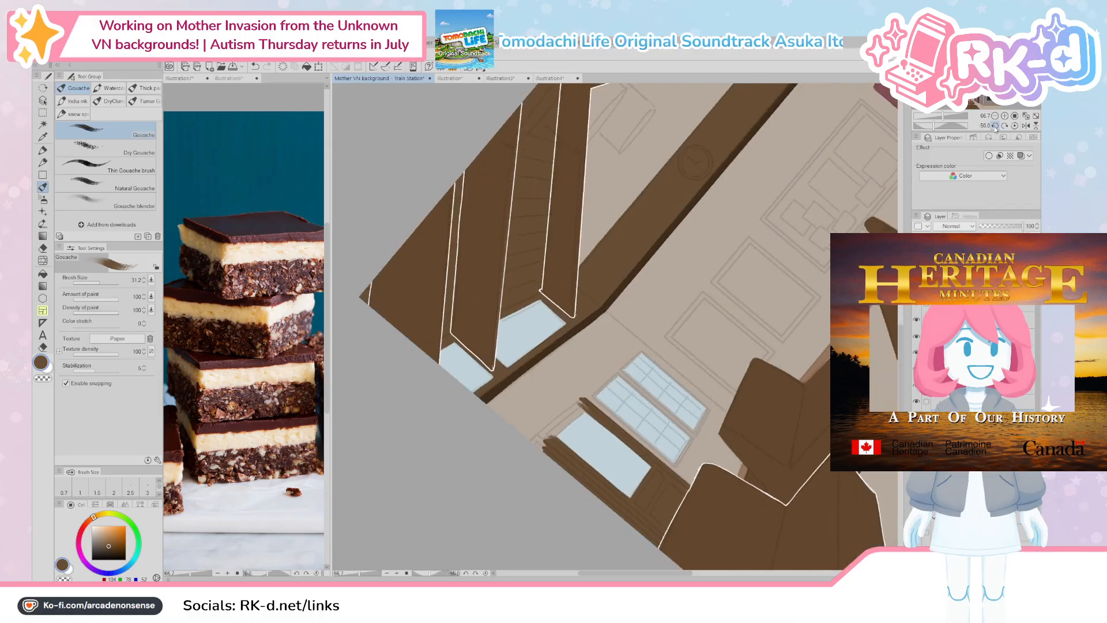
left_click_drag(565, 425, 558, 437)
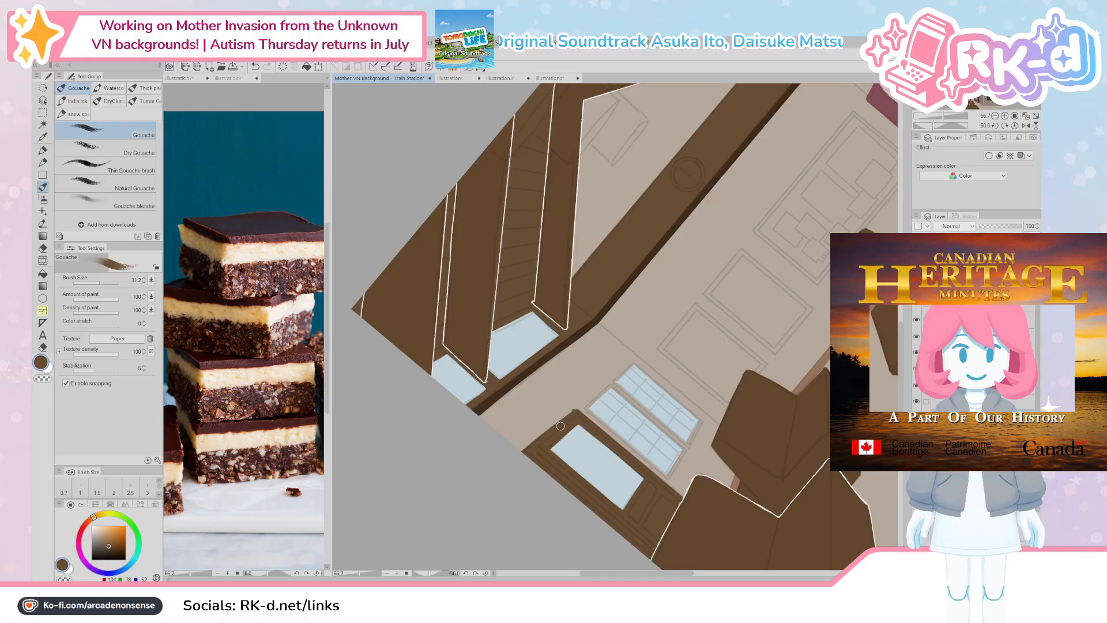
left_click_drag(563, 424, 542, 433)
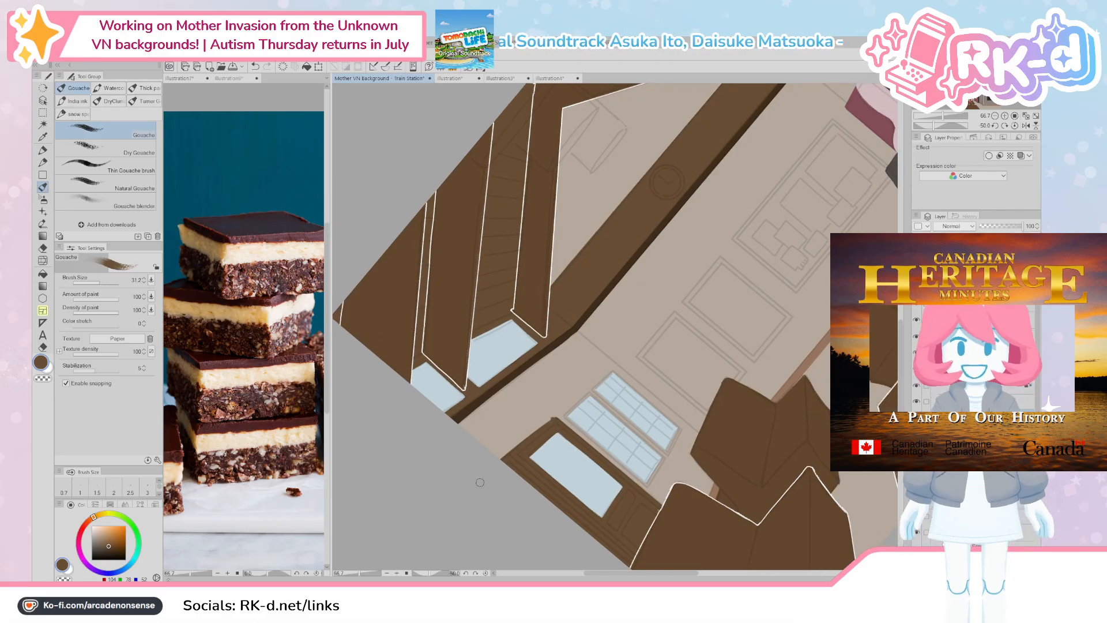
left_click_drag(484, 495, 473, 512)
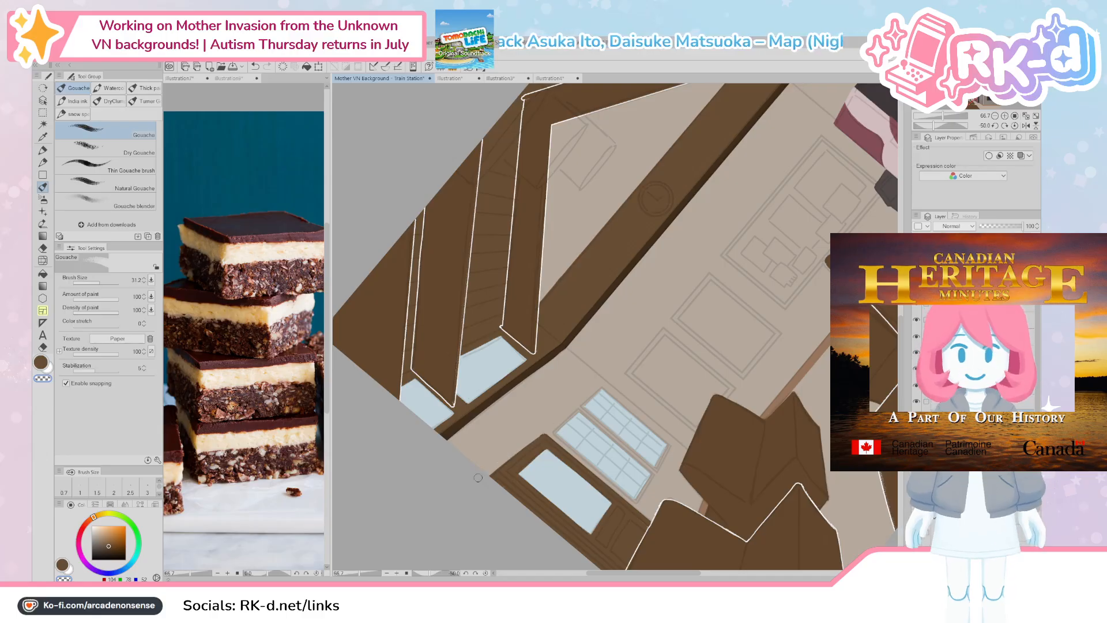
left_click(540, 441, "alt")
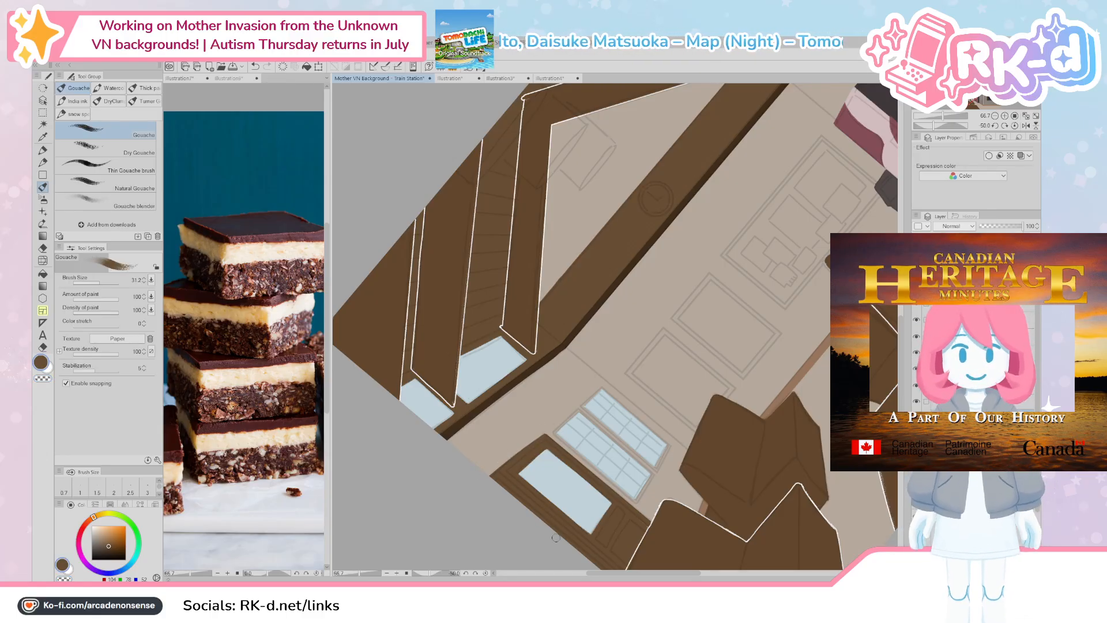
left_click_drag(619, 534, 566, 534)
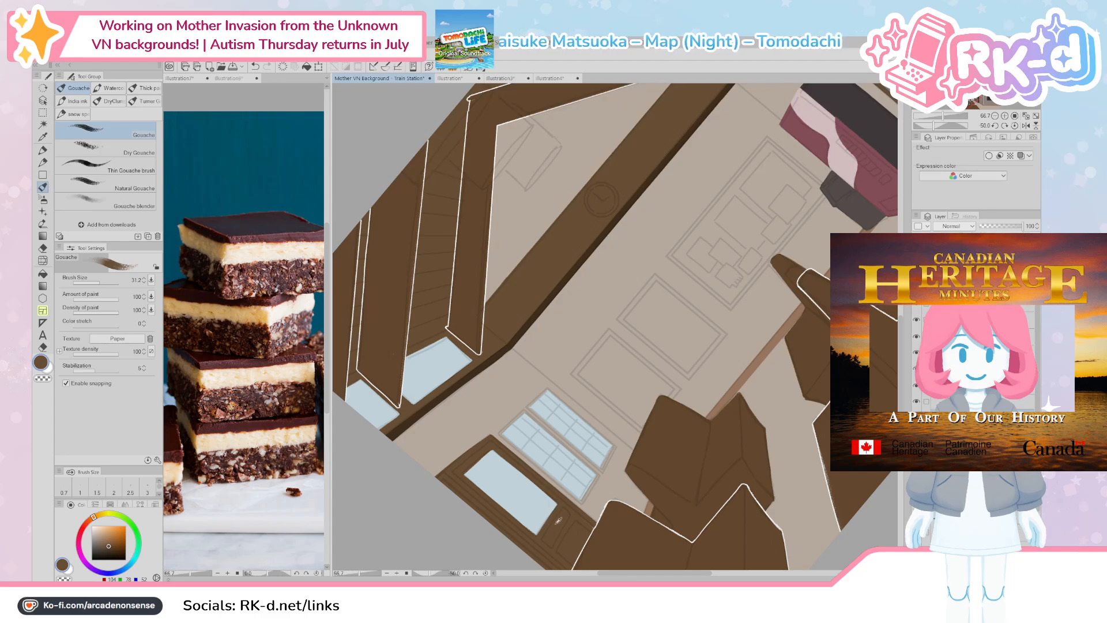
left_click(1015, 125)
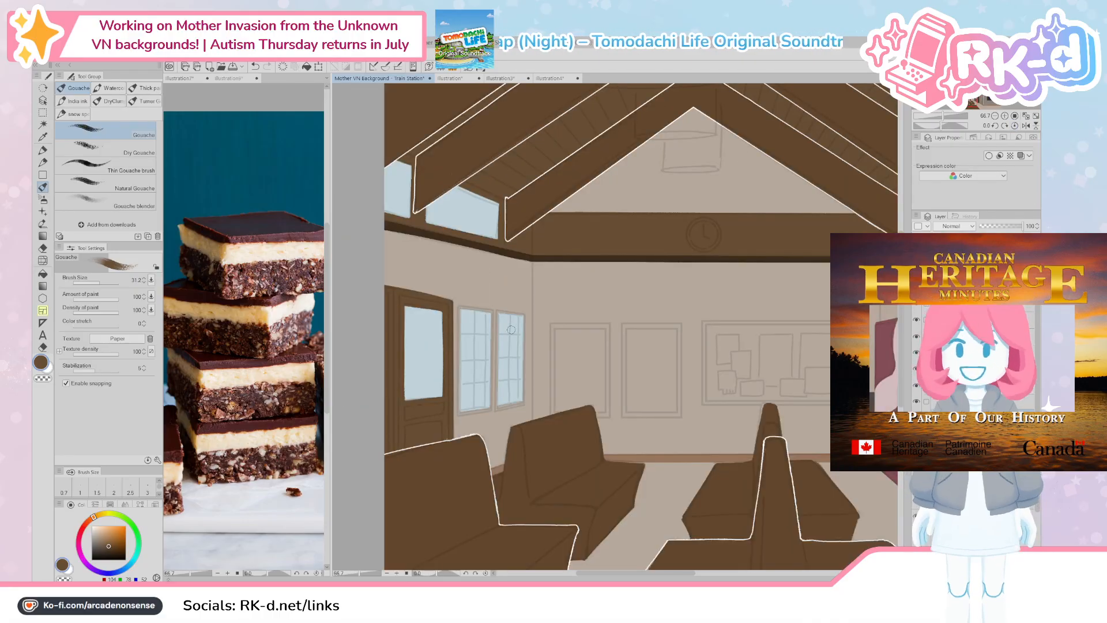
Step: Reduce the Gouache brush size and paint a brown frame with straight strokes around the paned window nearest the door
scroll(489, 343, "up", 1)
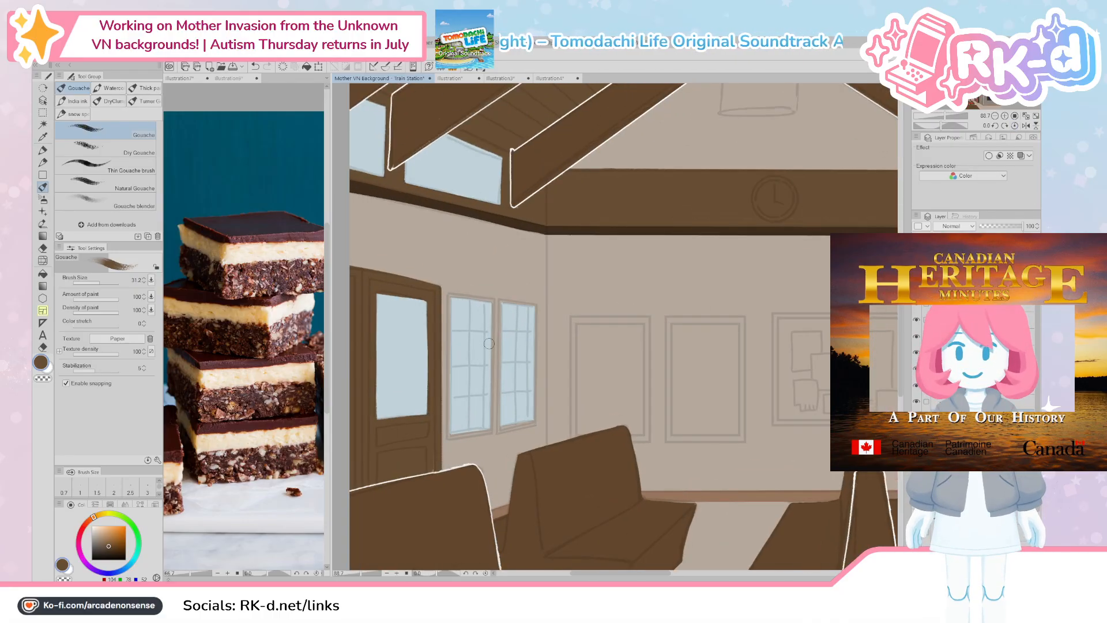
left_click_drag(480, 440, 544, 498)
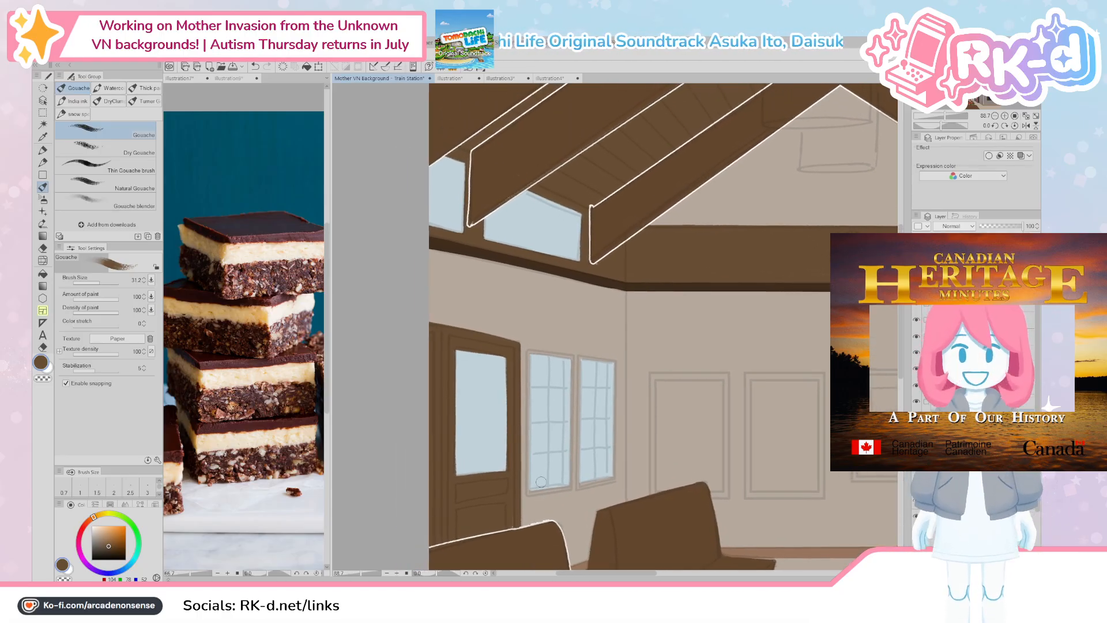
left_click_drag(535, 371, 532, 499)
key("bracketleft")
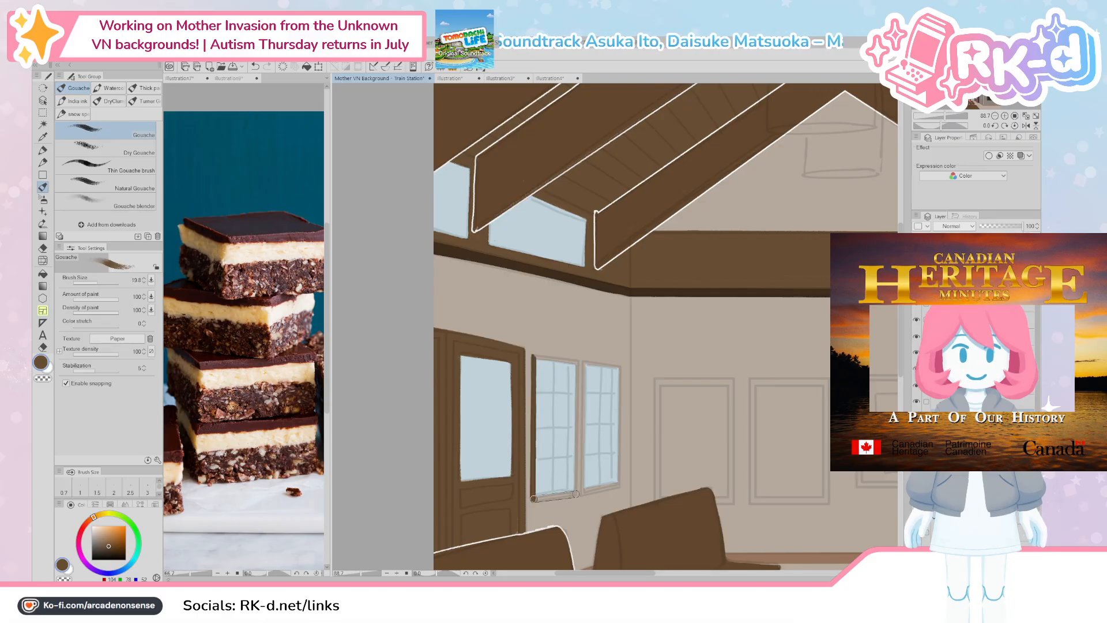
left_click_drag(576, 494, 577, 361)
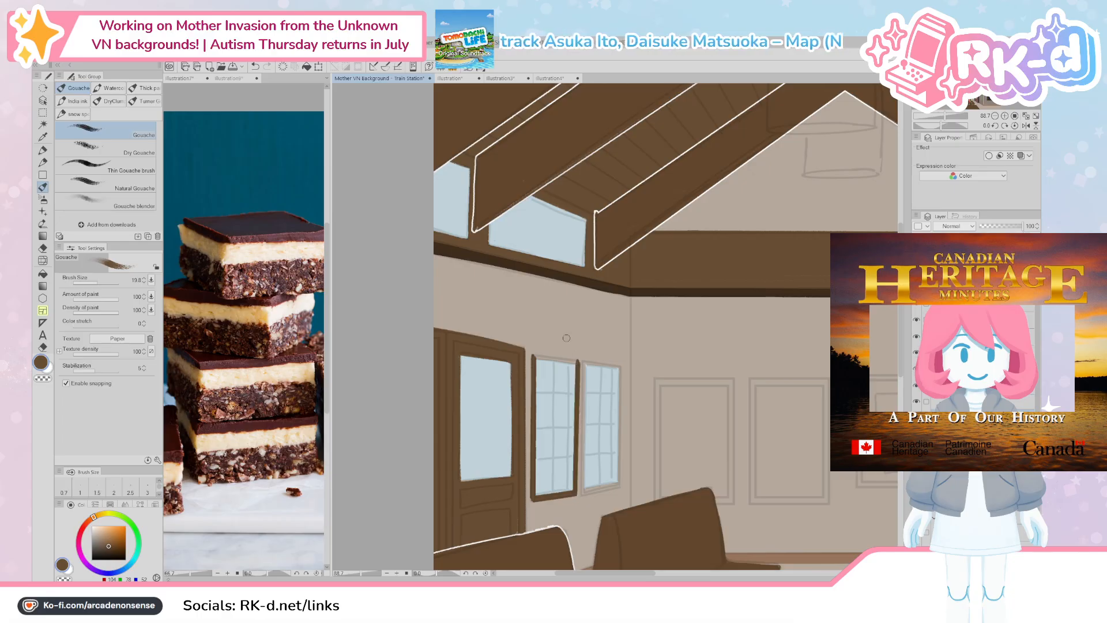
key("ctrl+z")
left_click(576, 361)
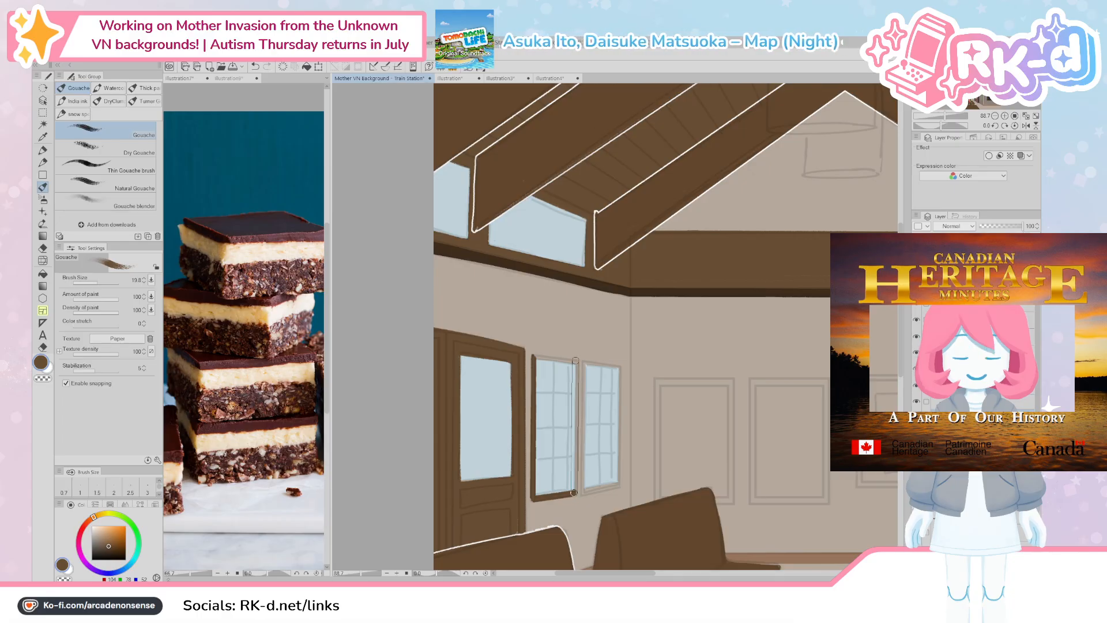
left_click(574, 494, "shift")
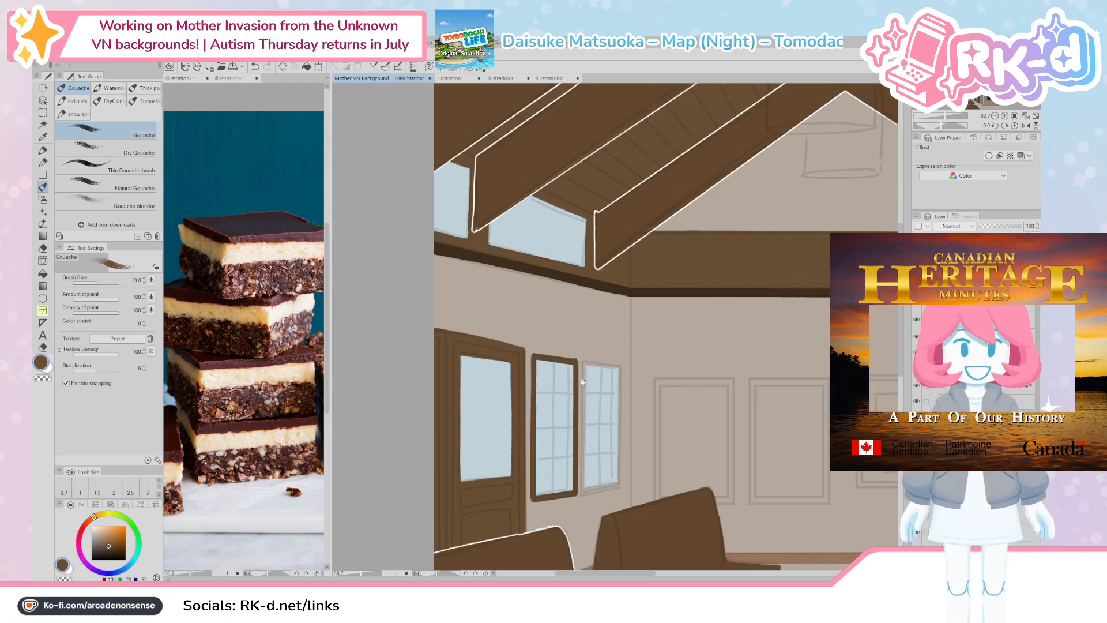
left_click_drag(575, 362, 572, 362)
left_click(581, 361)
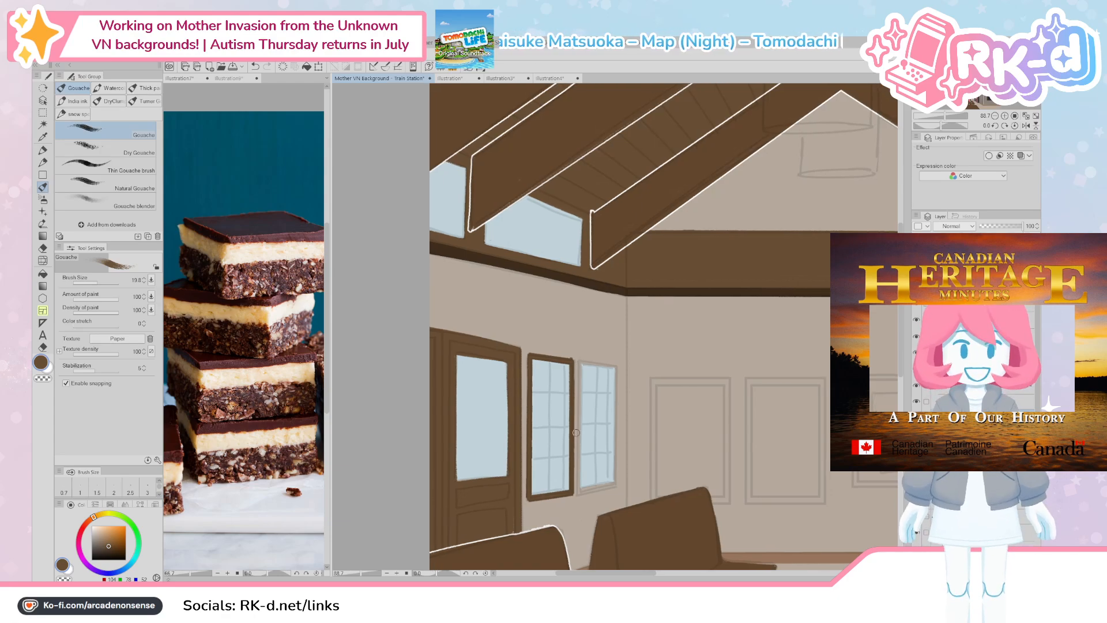
Step: Paint a brown frame with straight strokes around the second paned window, the one nearer the wall corner
left_click(579, 491, "shift")
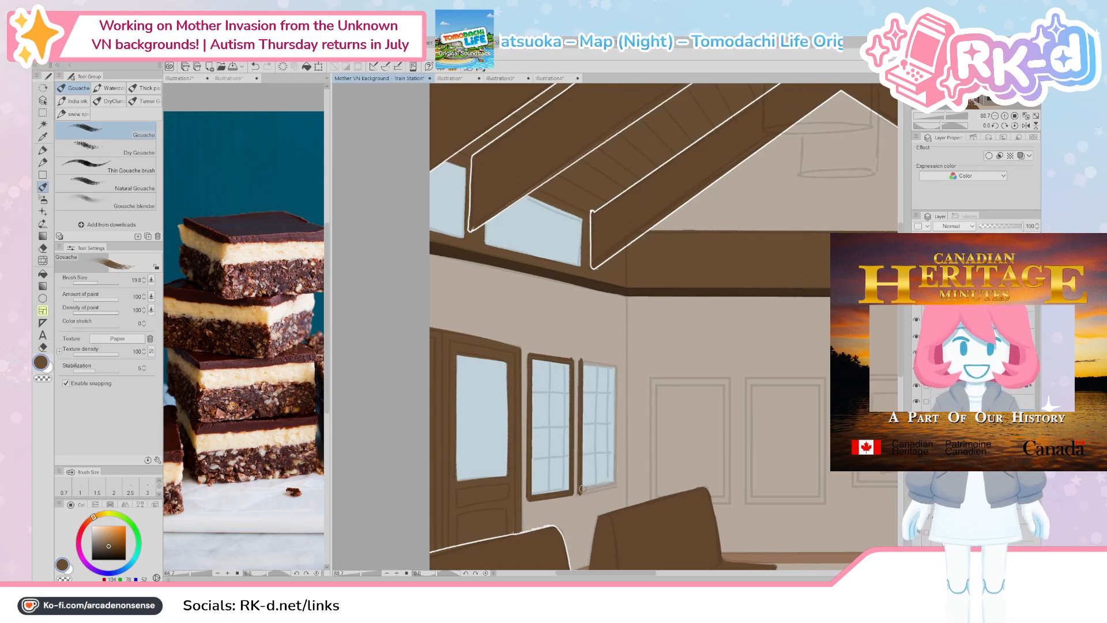
left_click(615, 484, "shift")
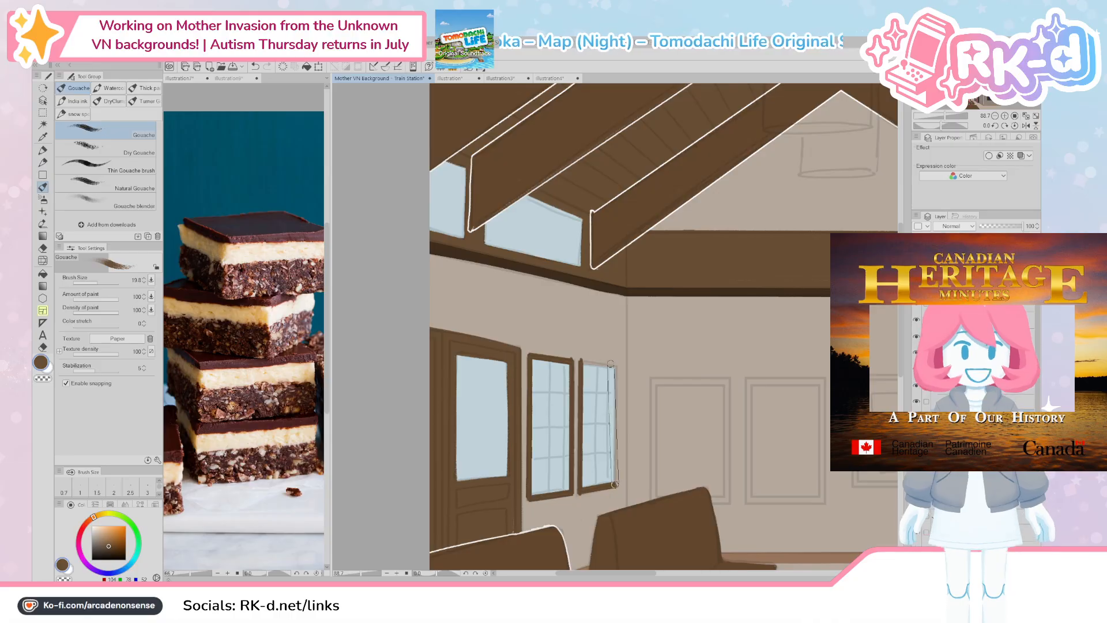
left_click(617, 367, "shift")
left_click(581, 361, "shift")
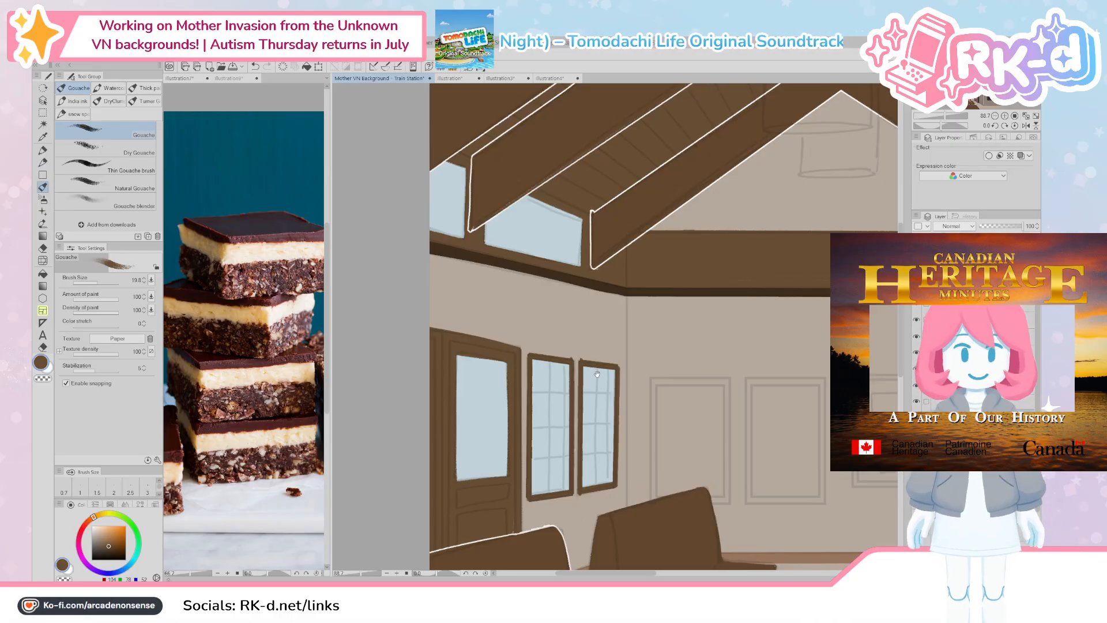
Step: Clean the window frame edges and the lower edge of the high window with transparent colour, reducing the Gouache brush size to 7.9
left_click_drag(570, 386, 572, 399)
key("c")
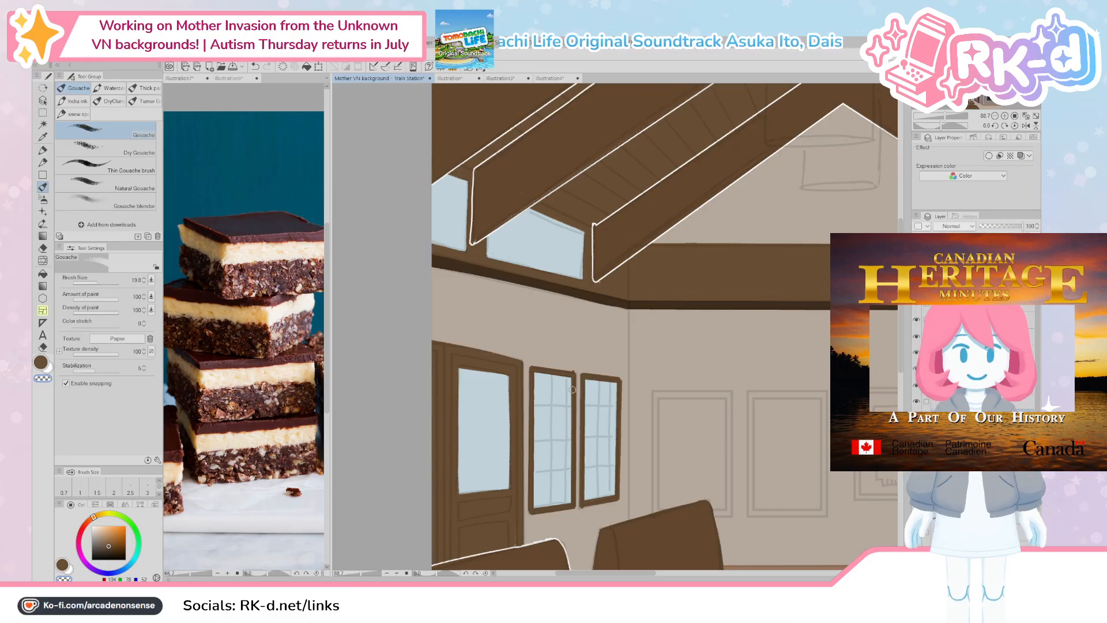
mouse_move(576, 394)
left_mouse_down()
mouse_move(562, 412)
mouse_move(532, 404)
left_mouse_up()
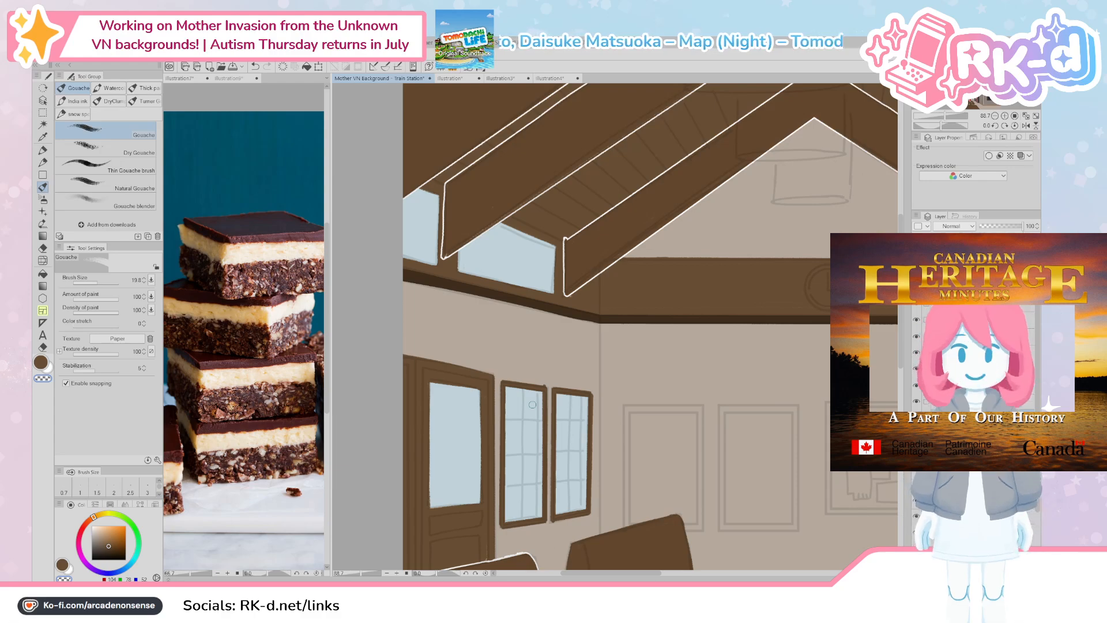
left_click_drag(532, 405, 527, 410)
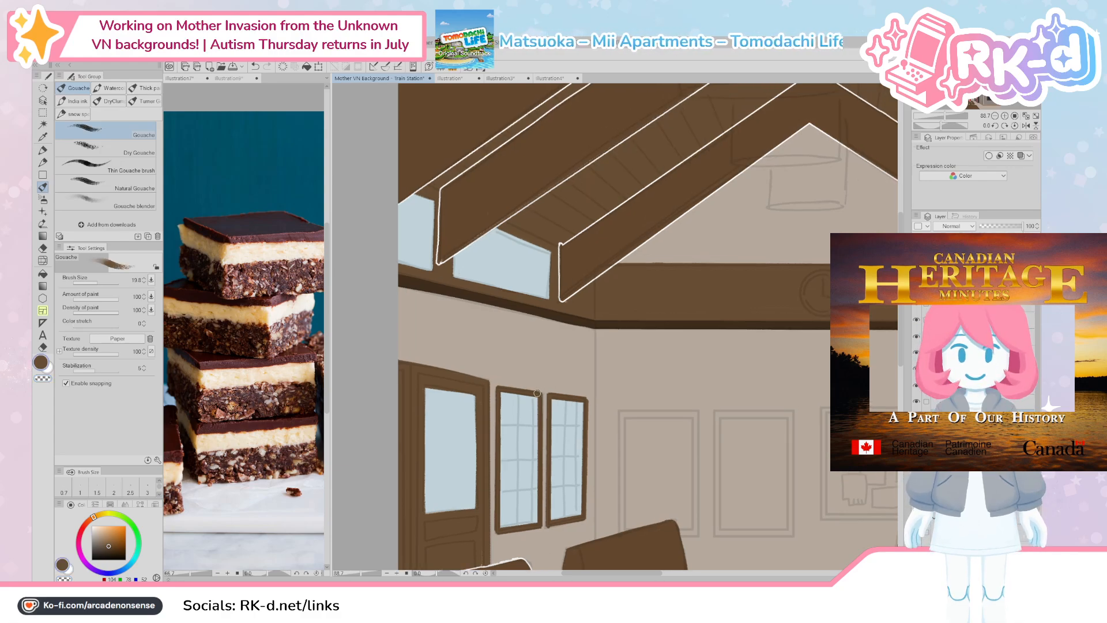
scroll(569, 346, "down", 3)
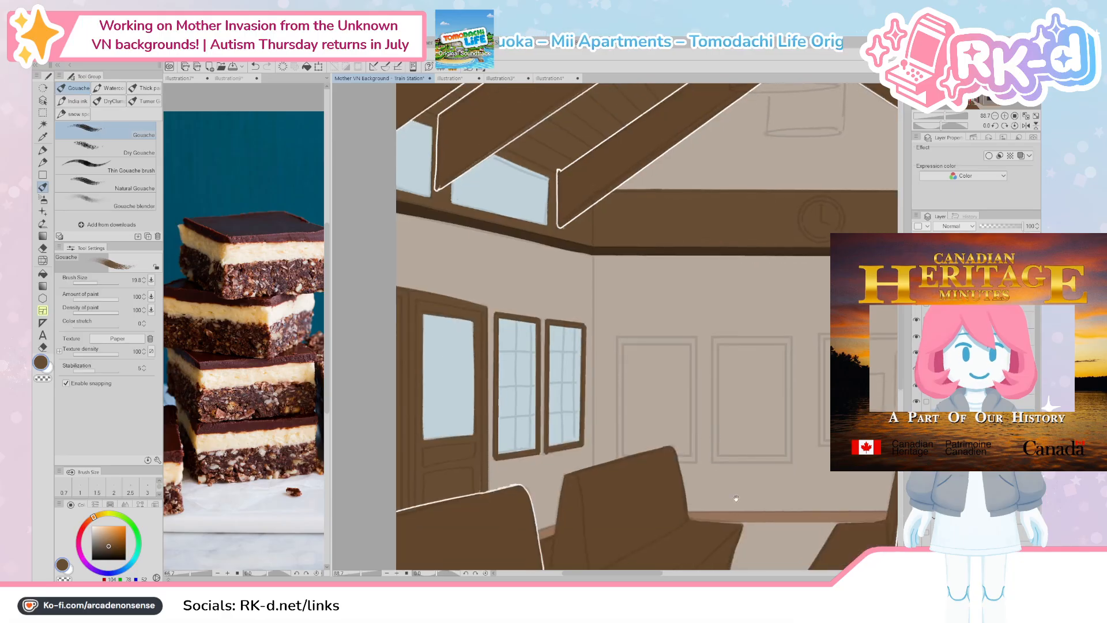
left_click_drag(731, 490, 729, 494)
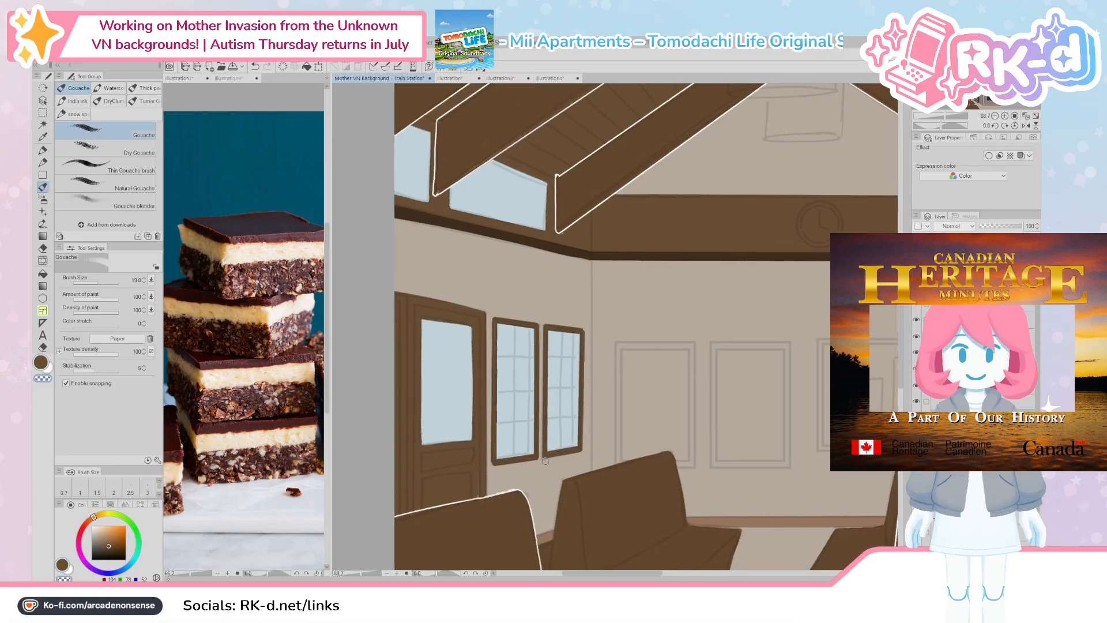
left_click_drag(558, 475, 535, 488)
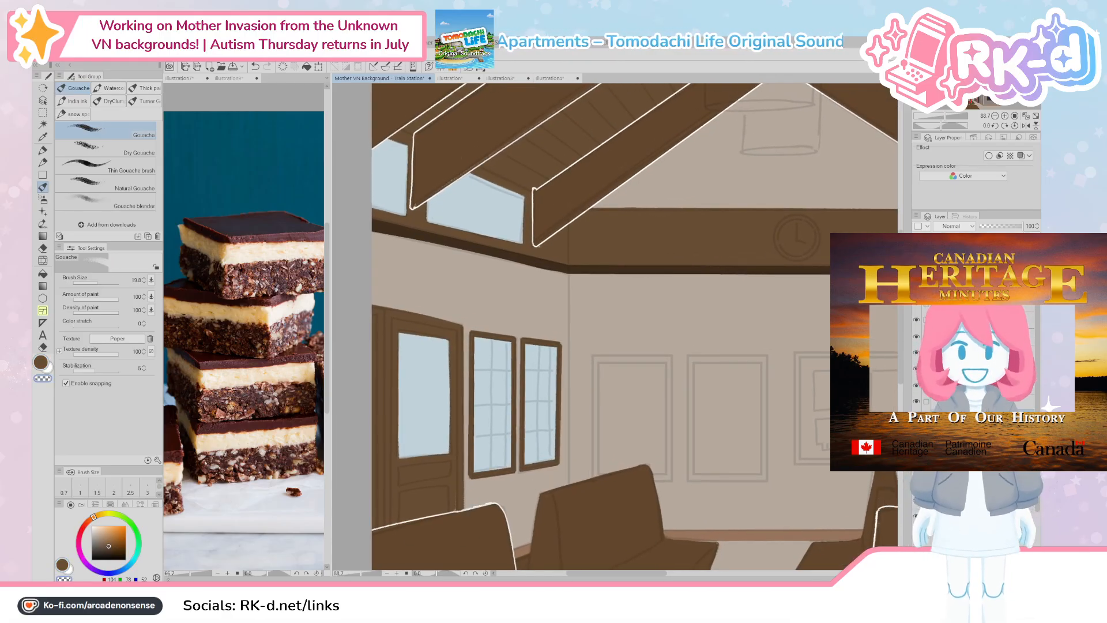
scroll(547, 386, "down", 3)
scroll(539, 386, "up", 2)
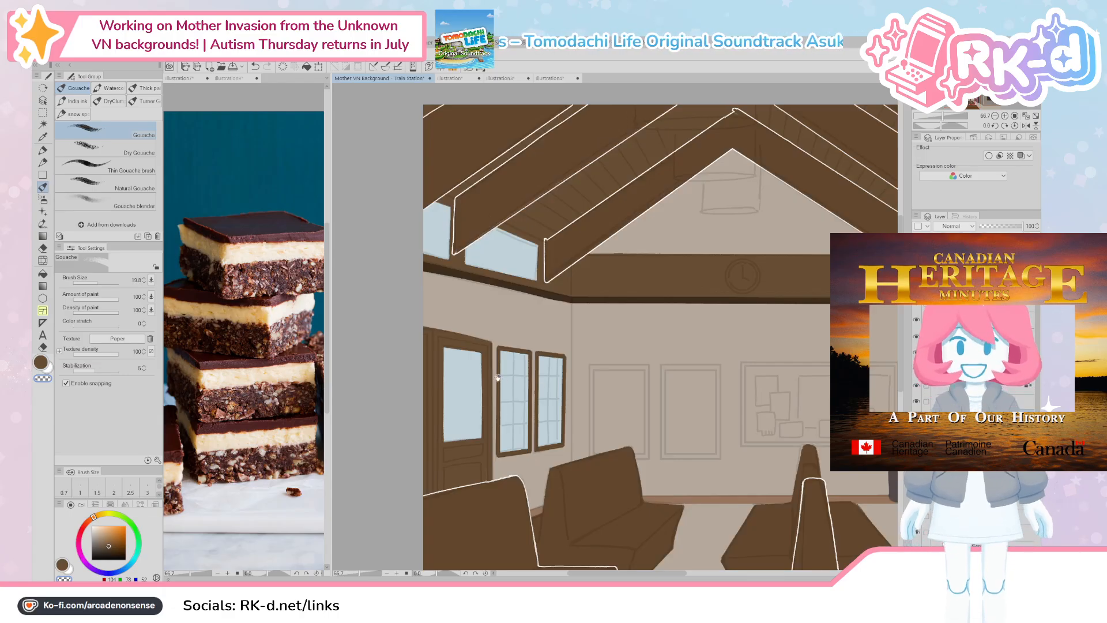
left_click_drag(523, 424, 582, 567)
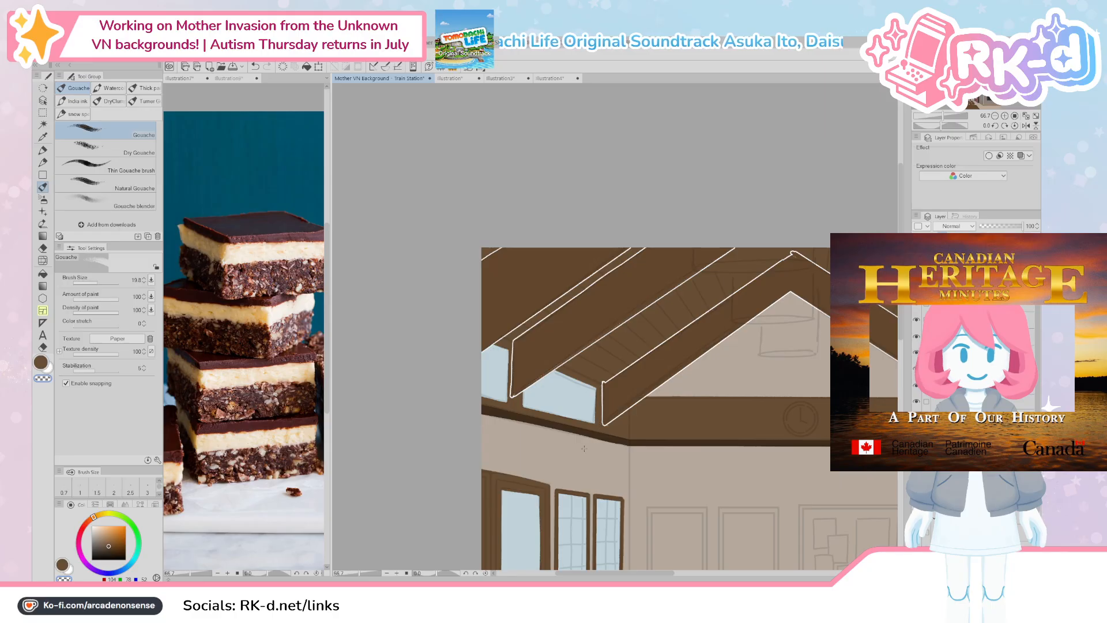
left_click_drag(555, 415, 595, 424)
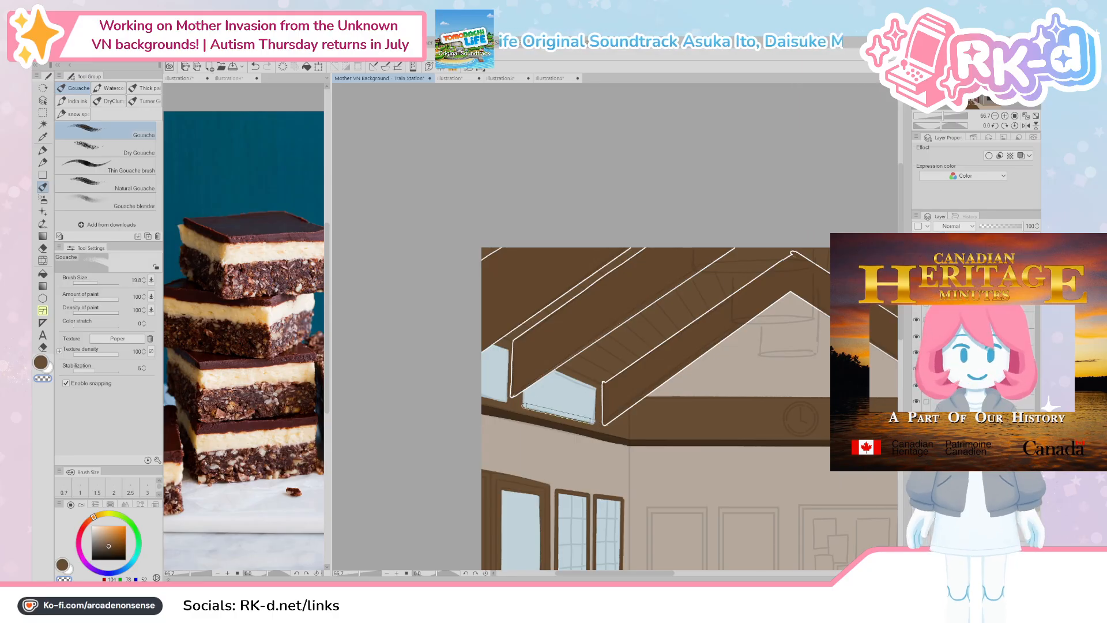
left_click_drag(523, 405, 586, 417)
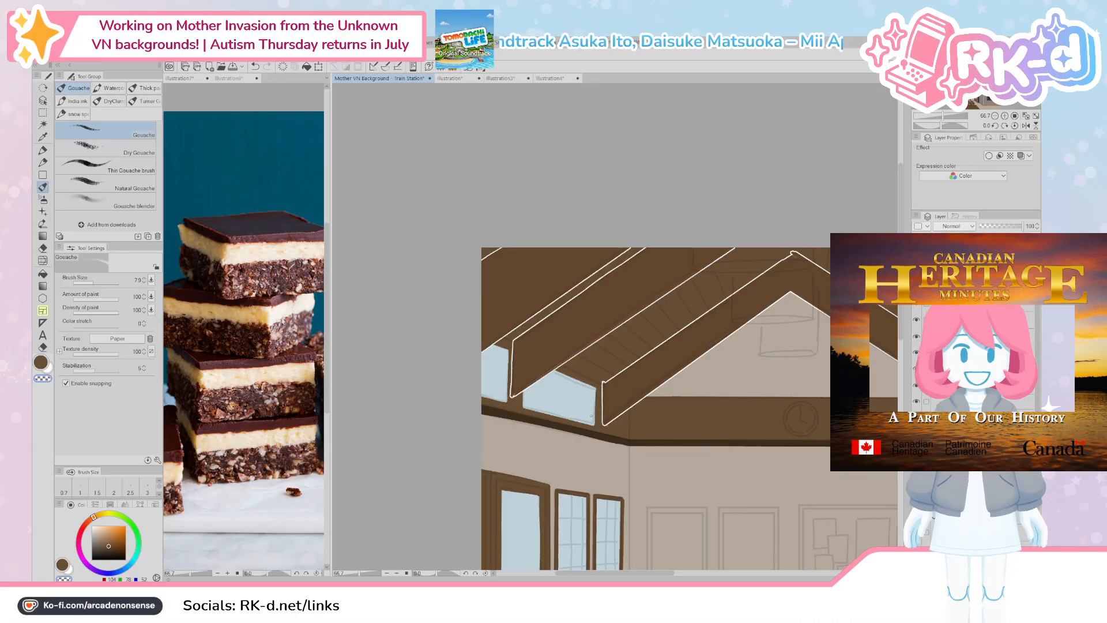
Step: Select the paint layer of the door and window frames and sample its brown as the drawing colour
scroll(591, 415, "down", 4)
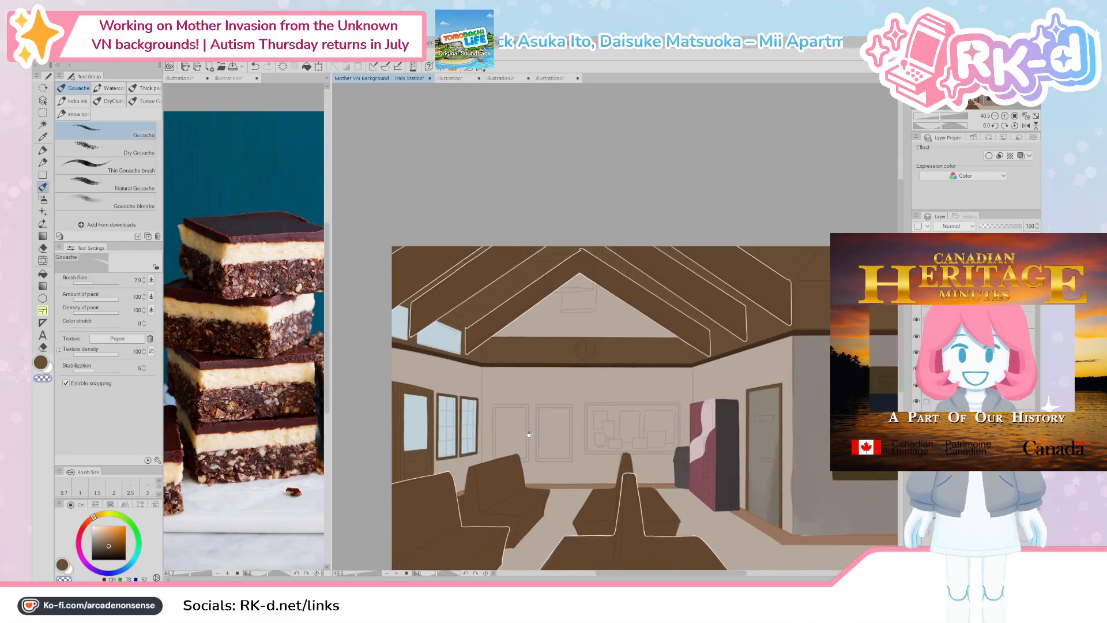
scroll(529, 434, "up", 2)
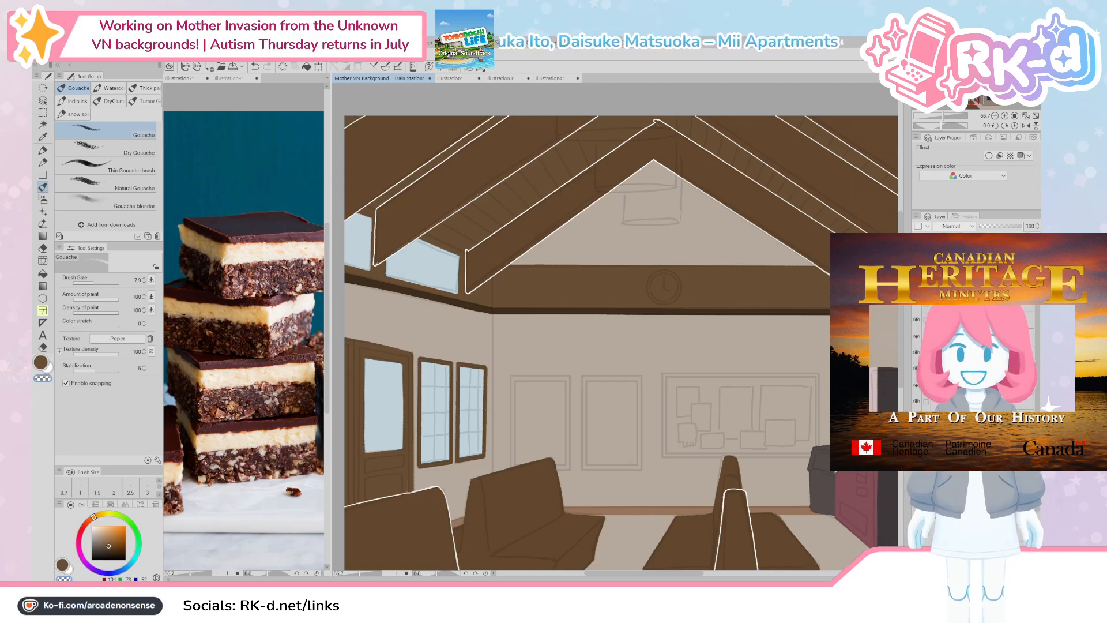
left_click(486, 410, "ctrl+shift")
left_click(485, 409, "alt")
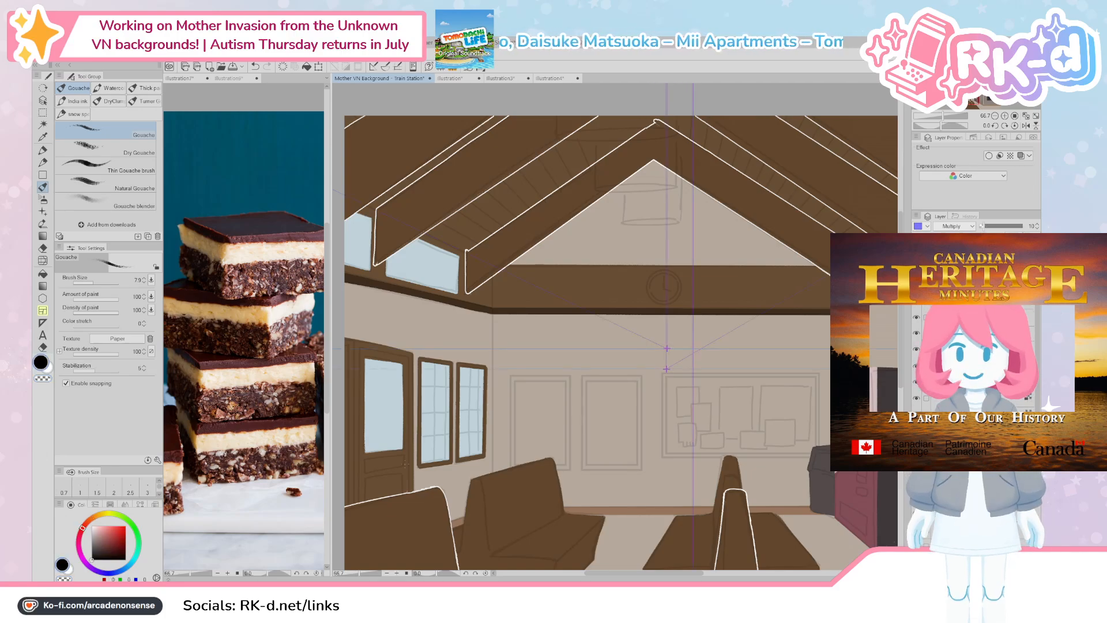
left_click(409, 464, "ctrl+shift")
left_click(409, 465, "alt")
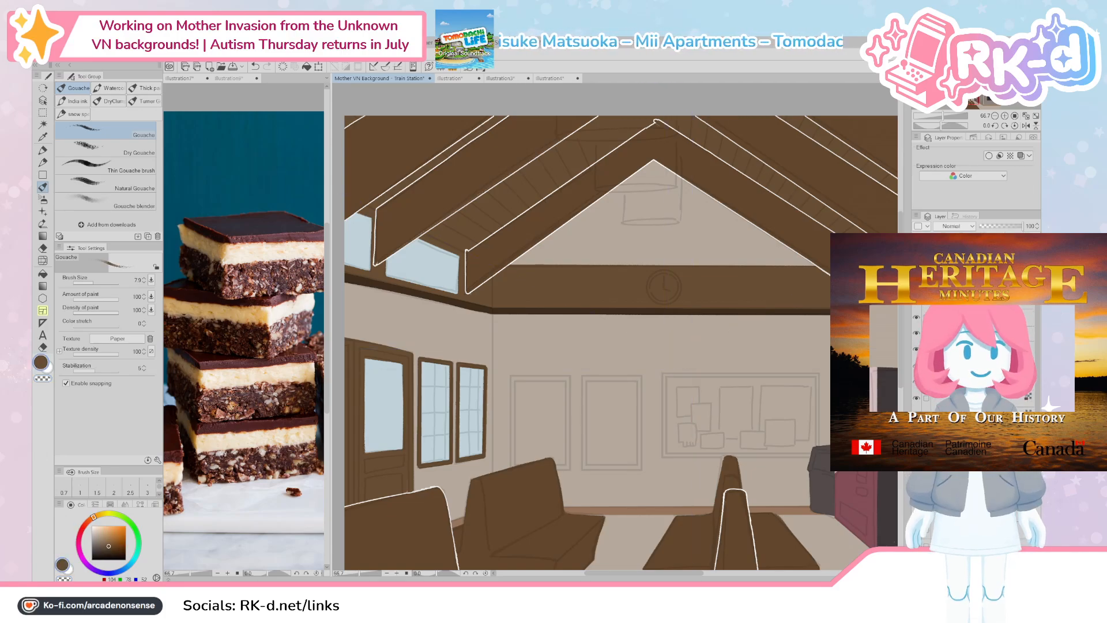
key("alt+]")
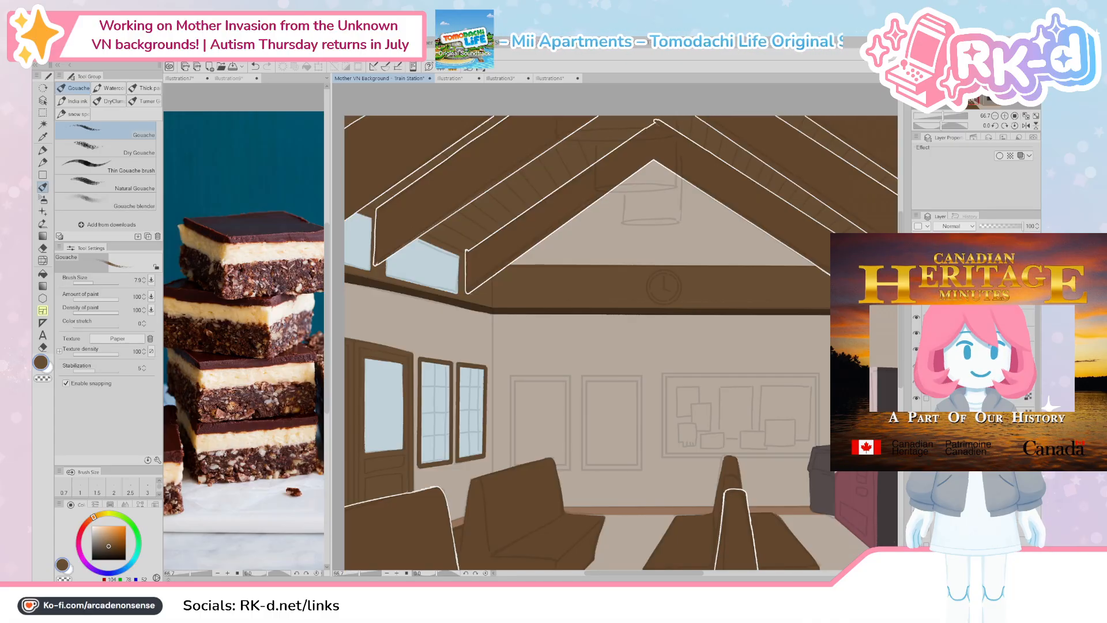
key("alt+[")
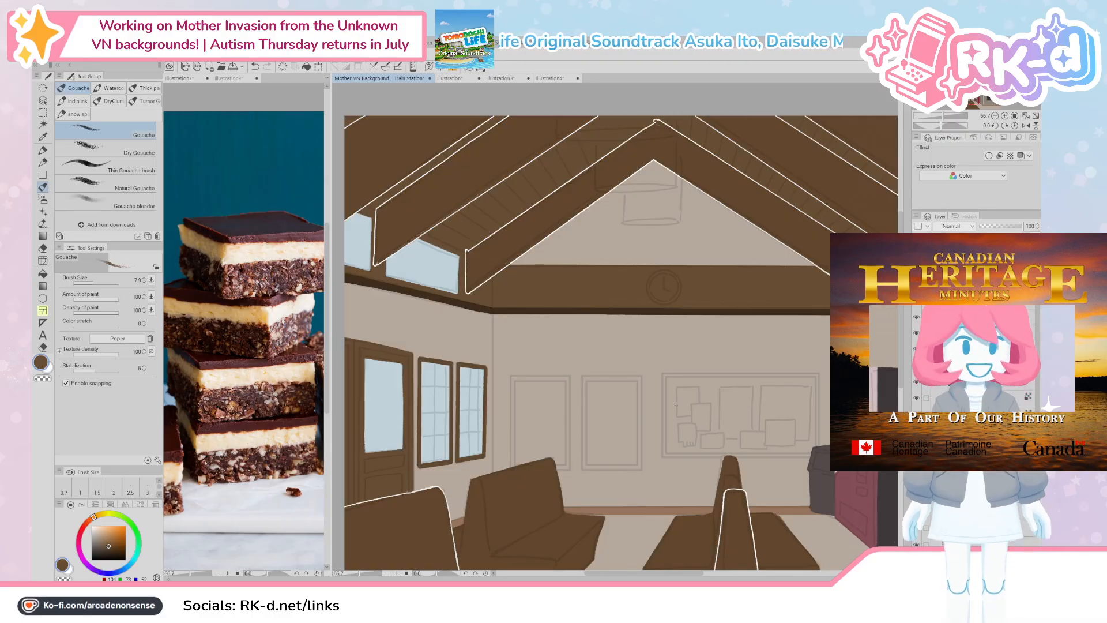
Step: Set the Gouache brush size to 20.5 and paint a brown frame around the back wall's first poster, nearest the windows
scroll(564, 398, "up", 5)
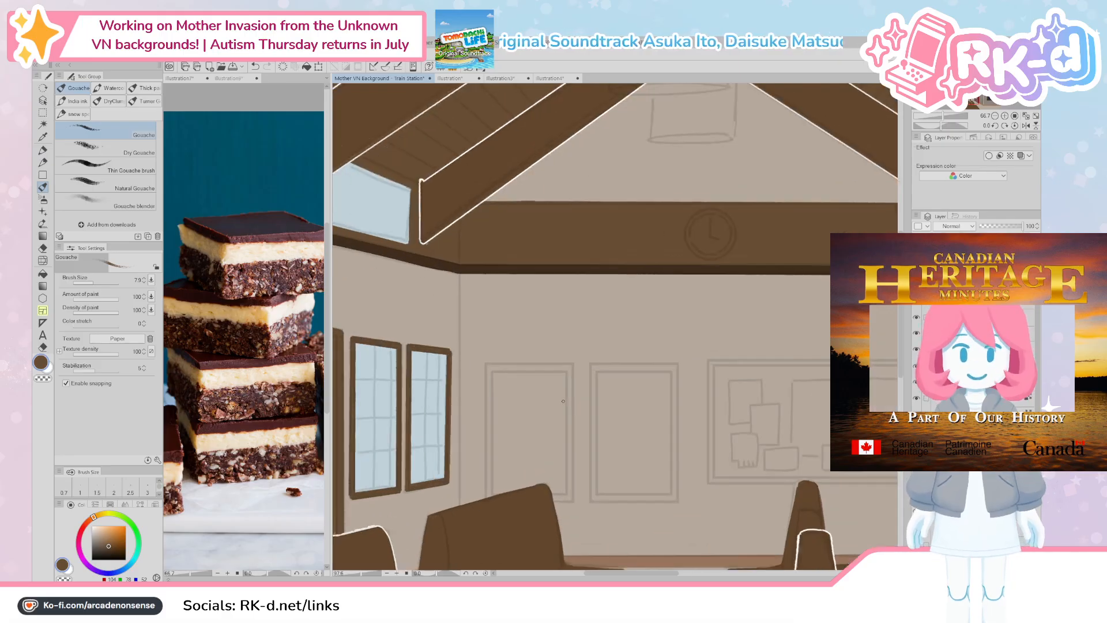
left_click_drag(490, 432, 507, 441)
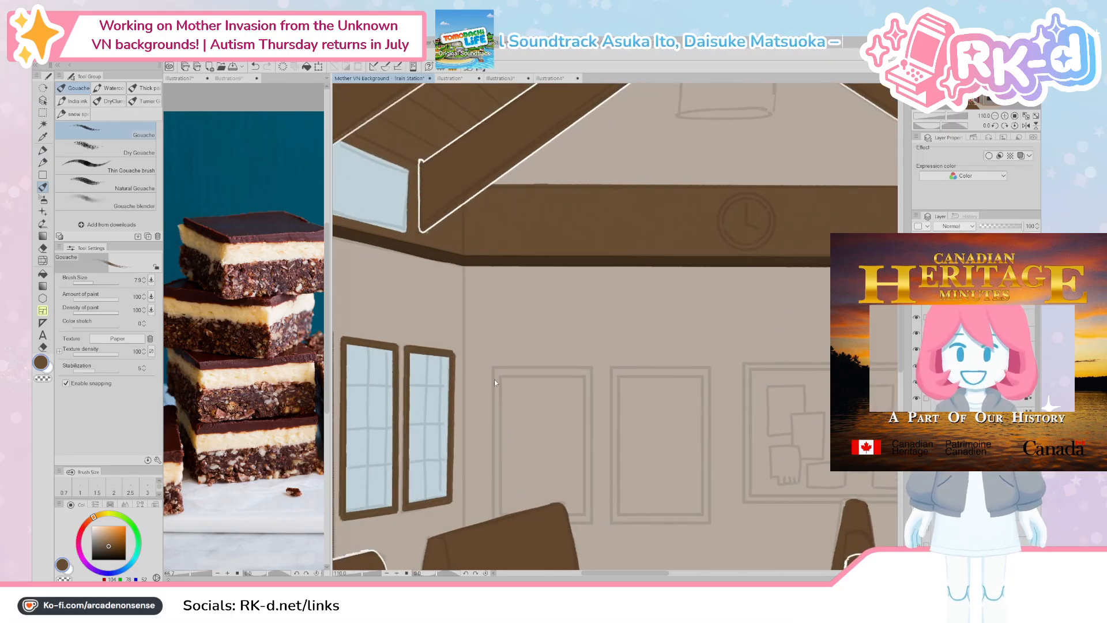
left_click_drag(494, 379, 500, 376)
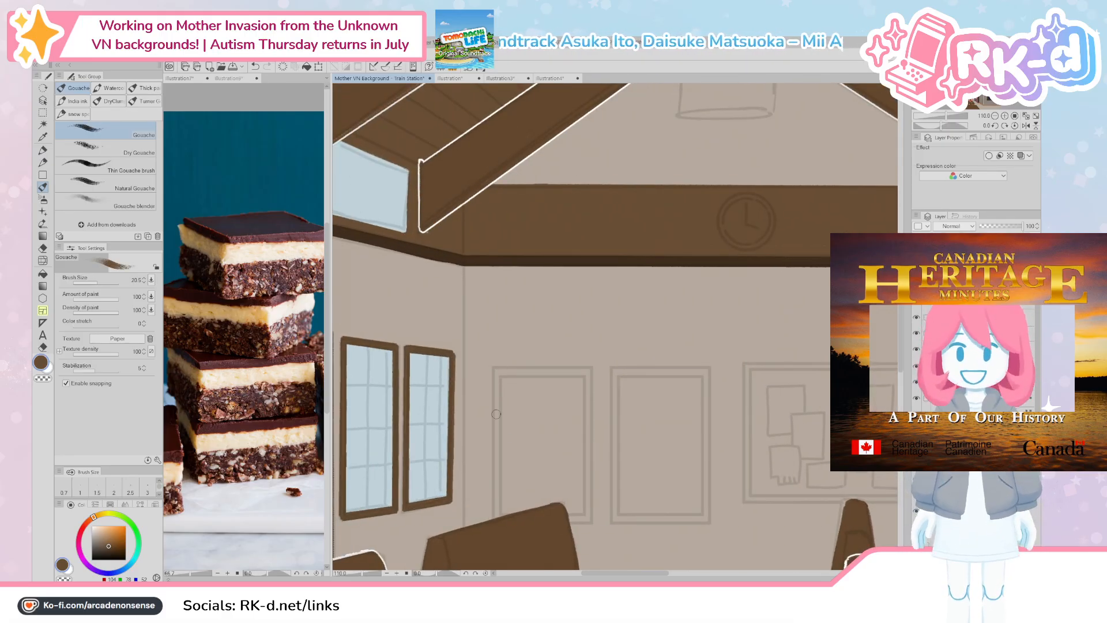
left_click_drag(496, 414, 497, 516)
left_click_drag(497, 367, 496, 511)
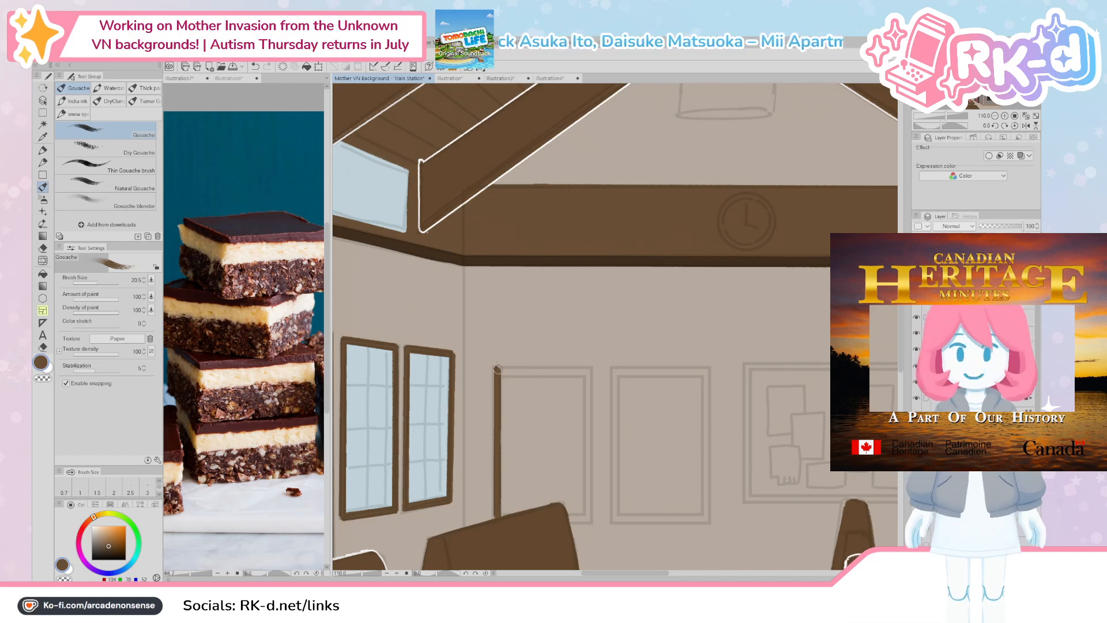
left_click_drag(498, 371, 591, 371)
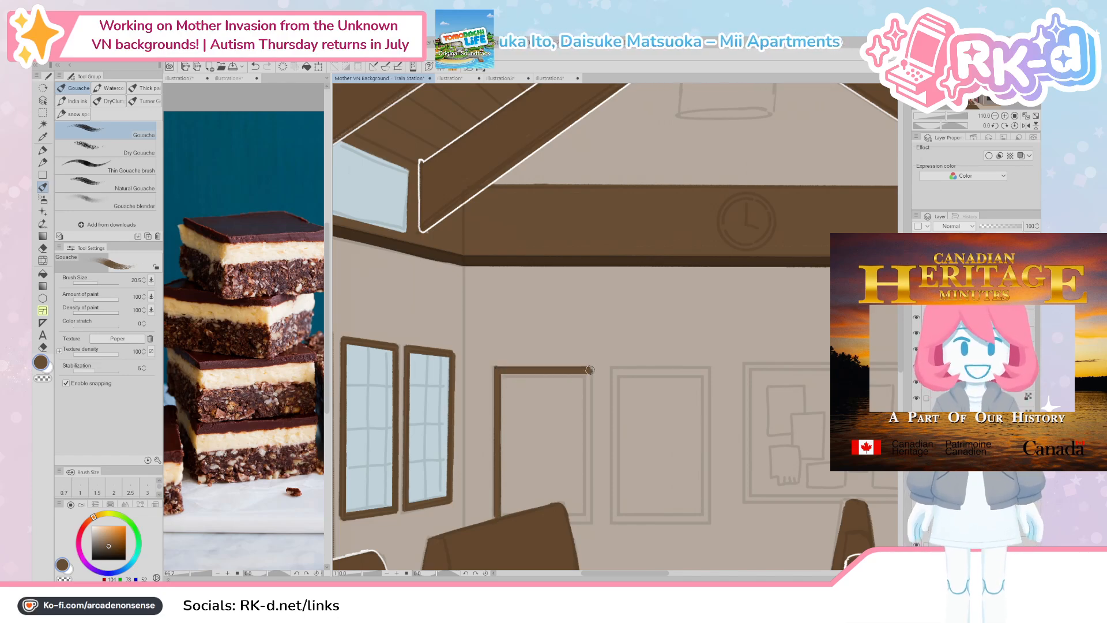
mouse_move(589, 441)
left_mouse_down()
mouse_move(590, 519)
mouse_move(497, 519)
left_mouse_up()
Step: Enlarge the Gouache brush and paint a matching brown frame around the second poster on the back wall
key("bracketright")
mouse_move(616, 366)
left_mouse_down()
mouse_move(599, 374)
mouse_move(598, 531)
left_mouse_up()
key("bracketright")
key("bracketright")
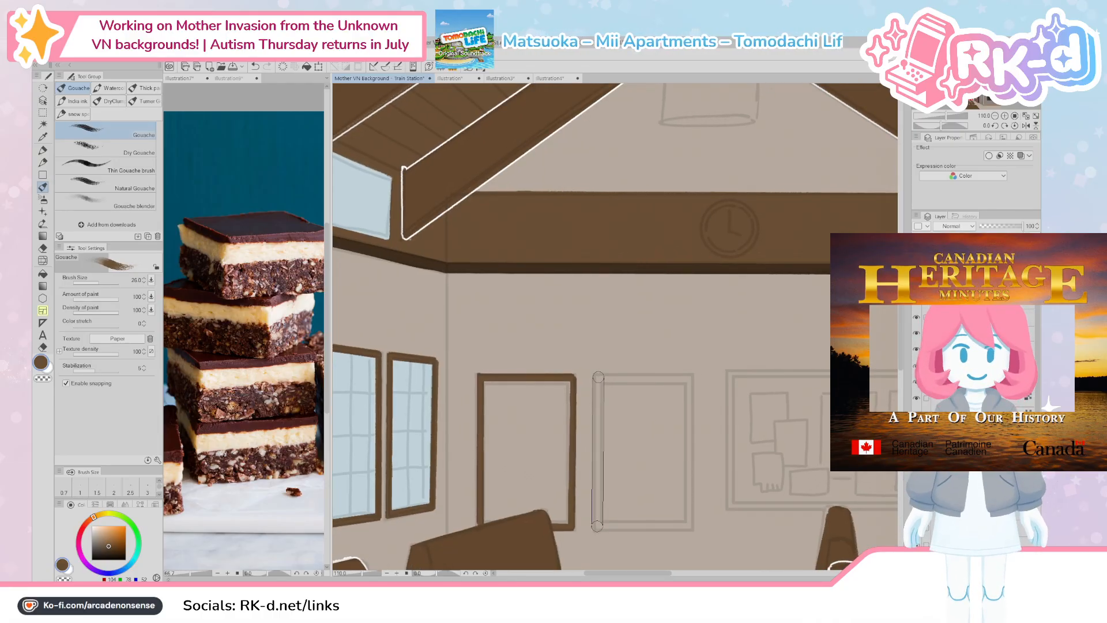
mouse_move(596, 378)
left_mouse_down()
mouse_move(691, 378)
mouse_move(688, 526)
left_mouse_up()
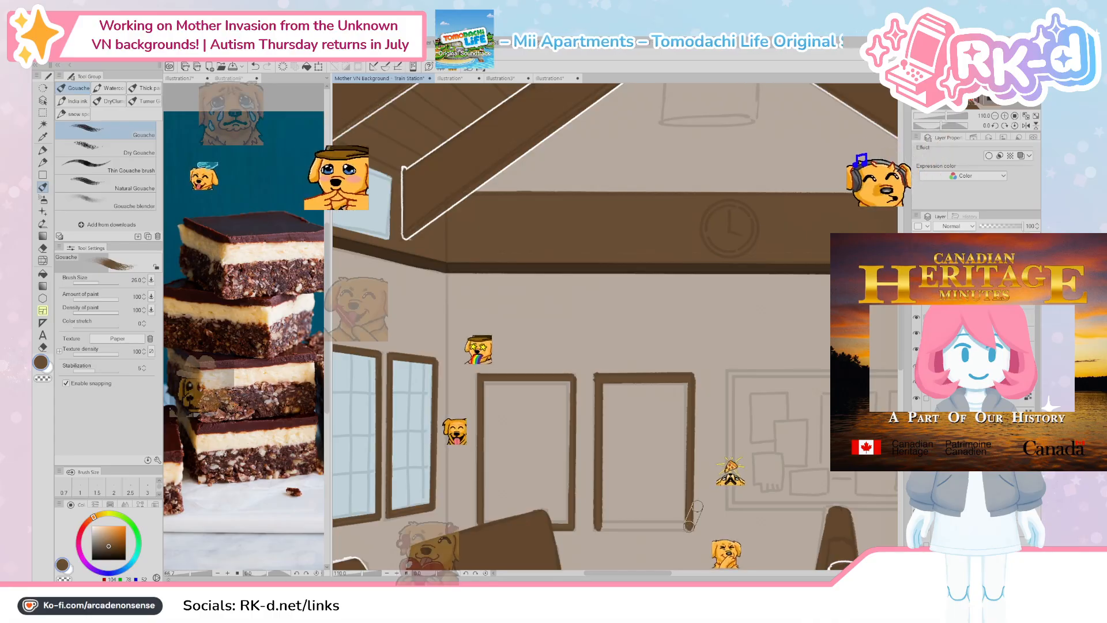
left_click_drag(596, 525, 438, 539)
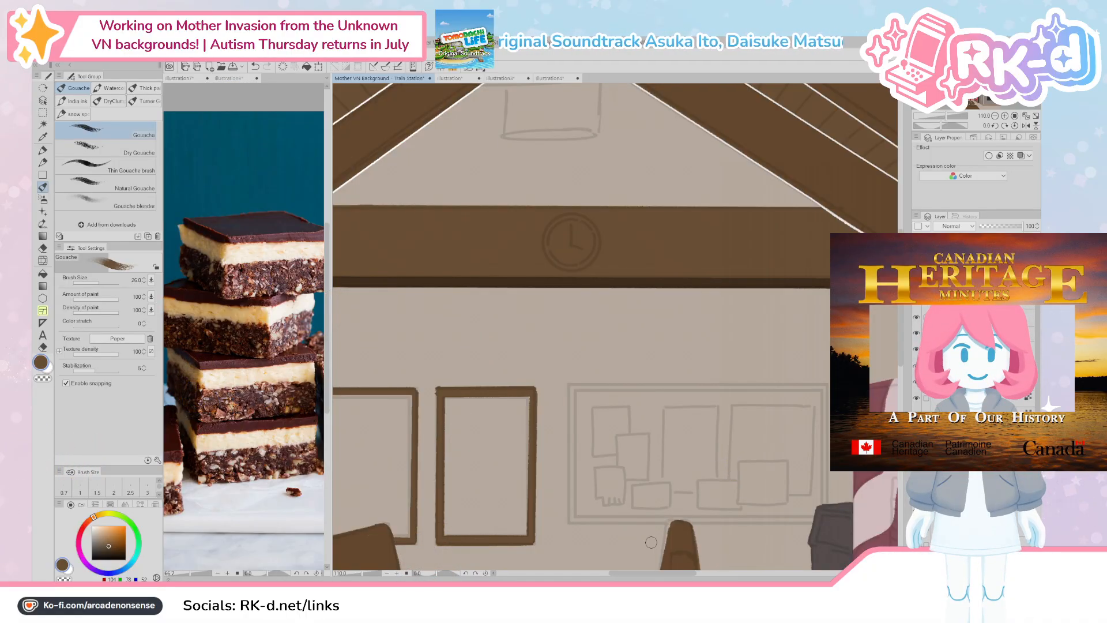
Step: Paint a brown frame with straight strokes around the wide notice board on the back wall
left_click_drag(573, 448, 565, 452)
mouse_move(563, 387)
left_mouse_down()
mouse_move(563, 522)
mouse_move(818, 523)
left_mouse_up()
mouse_move(818, 523)
left_mouse_down()
mouse_move(820, 387)
mouse_move(562, 385)
left_mouse_up()
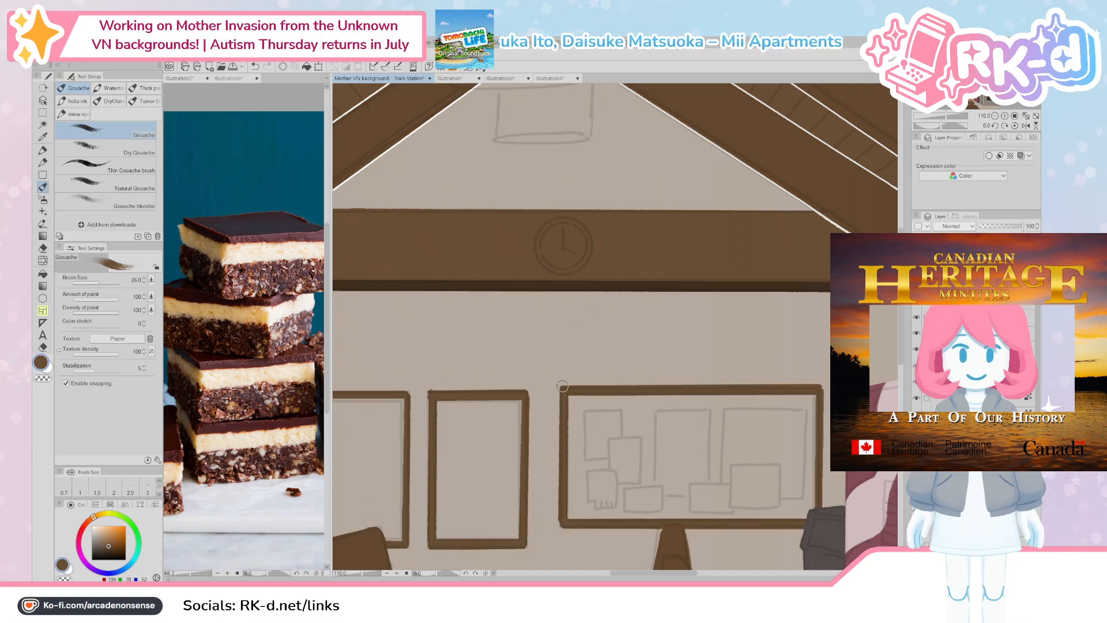
Step: Sample the olive tone of the notice board surface from the colour draft as the drawing colour
scroll(562, 385, "down", 5)
left_click_drag(518, 325, 607, 422)
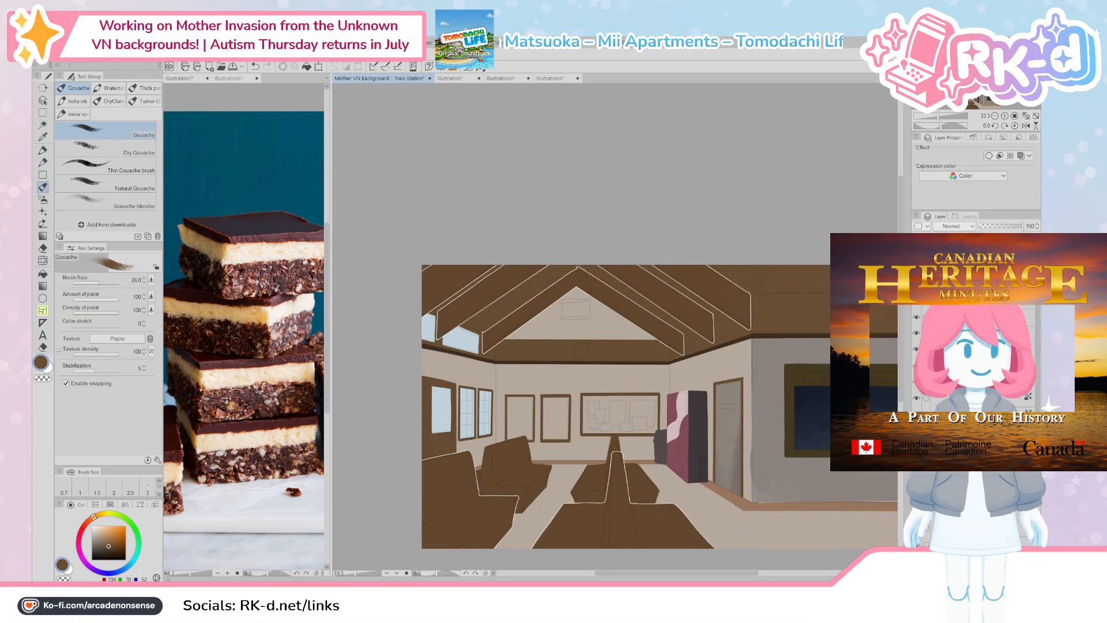
scroll(637, 395, "up", 4)
left_click_drag(593, 420, 680, 378)
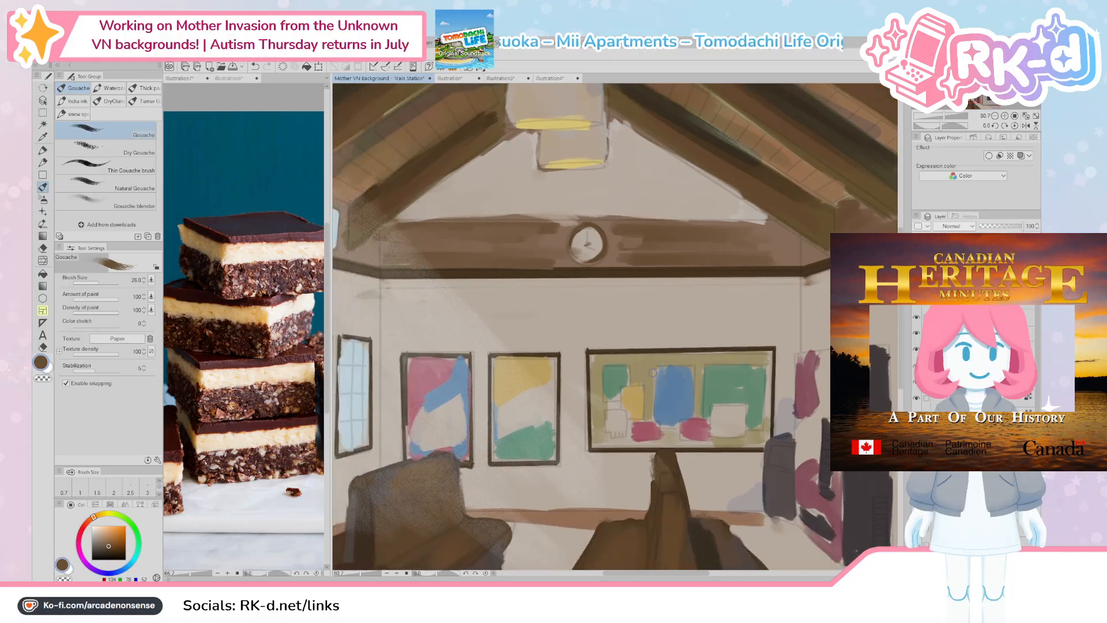
left_click(650, 364, "alt")
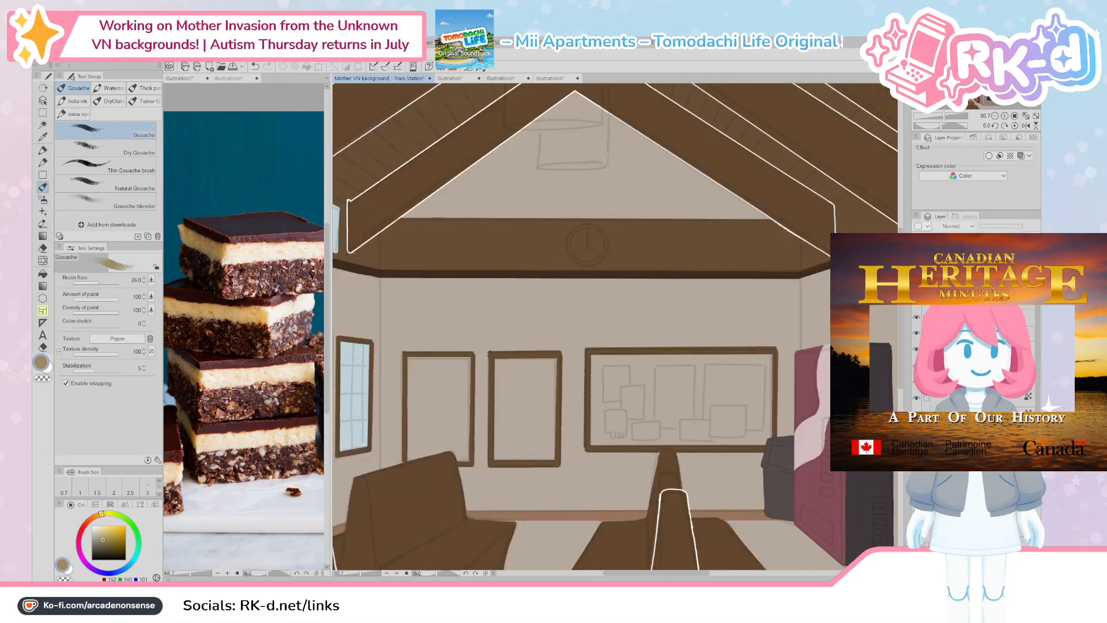
scroll(614, 406, "up", 1)
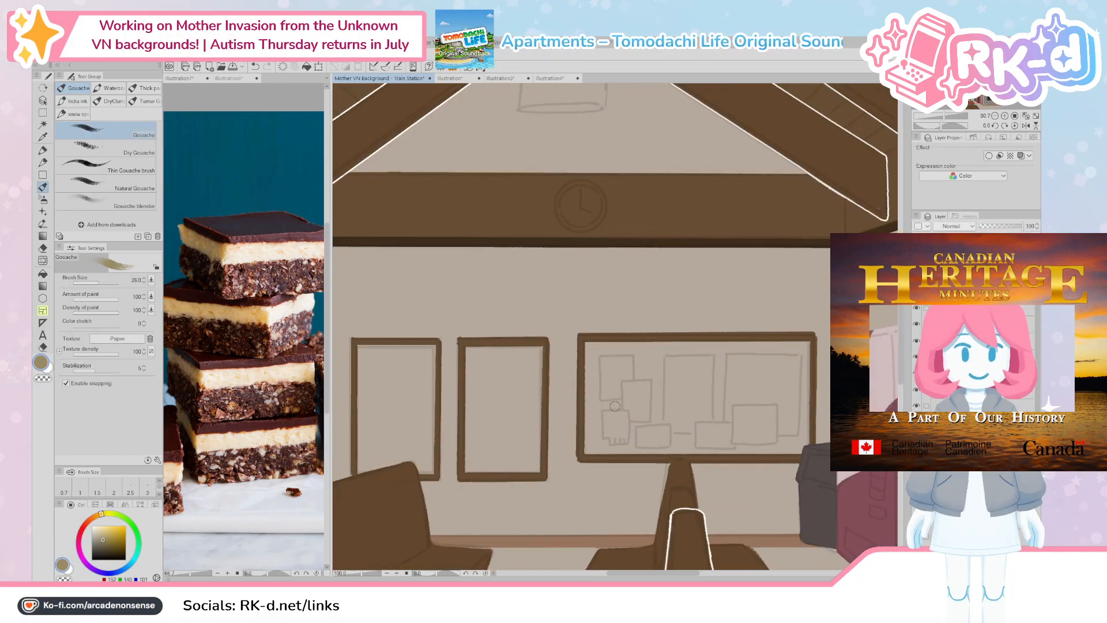
Step: Fill the notice board surface inside its brown frame with flat olive using the Gouache brush
left_click_drag(614, 406, 567, 424)
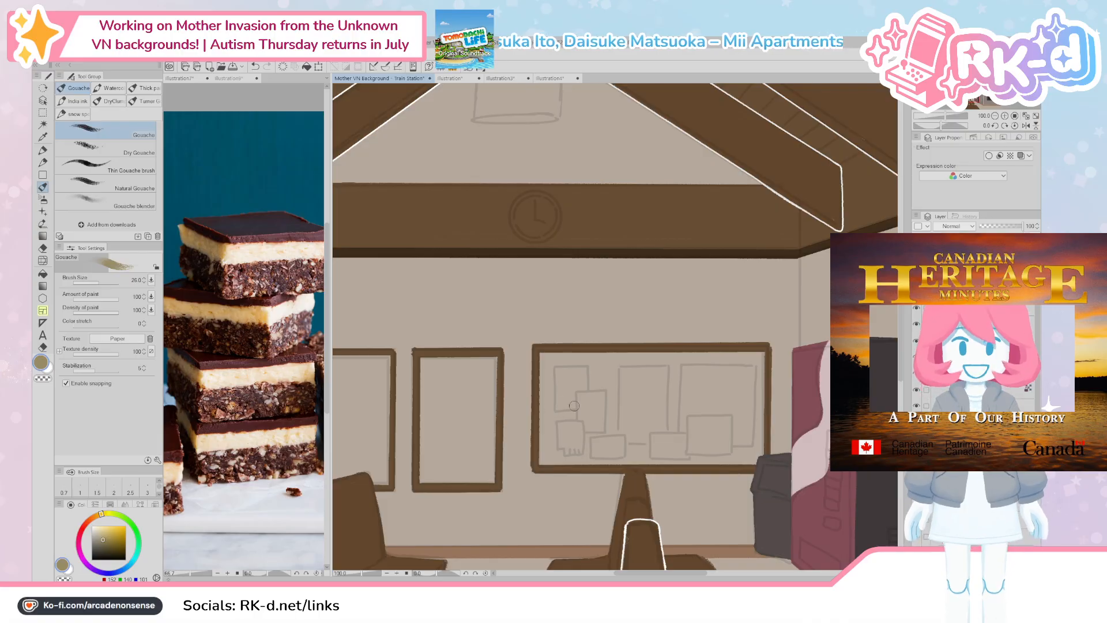
left_click_drag(569, 428, 576, 406)
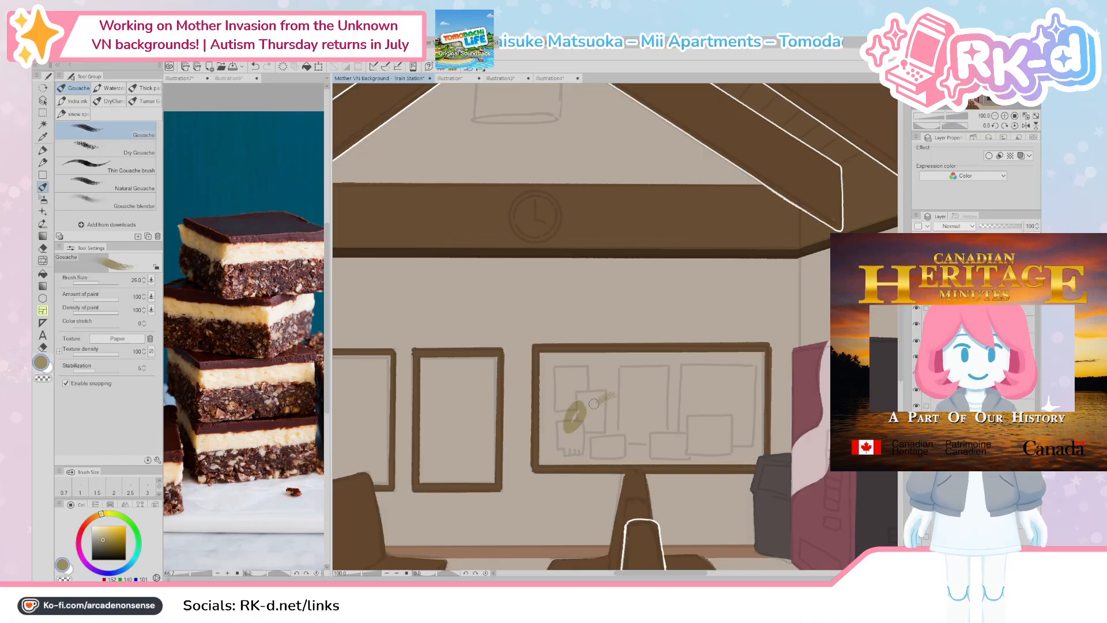
mouse_move(594, 404)
left_mouse_down()
mouse_move(610, 382)
mouse_move(555, 432)
mouse_move(542, 408)
left_mouse_up()
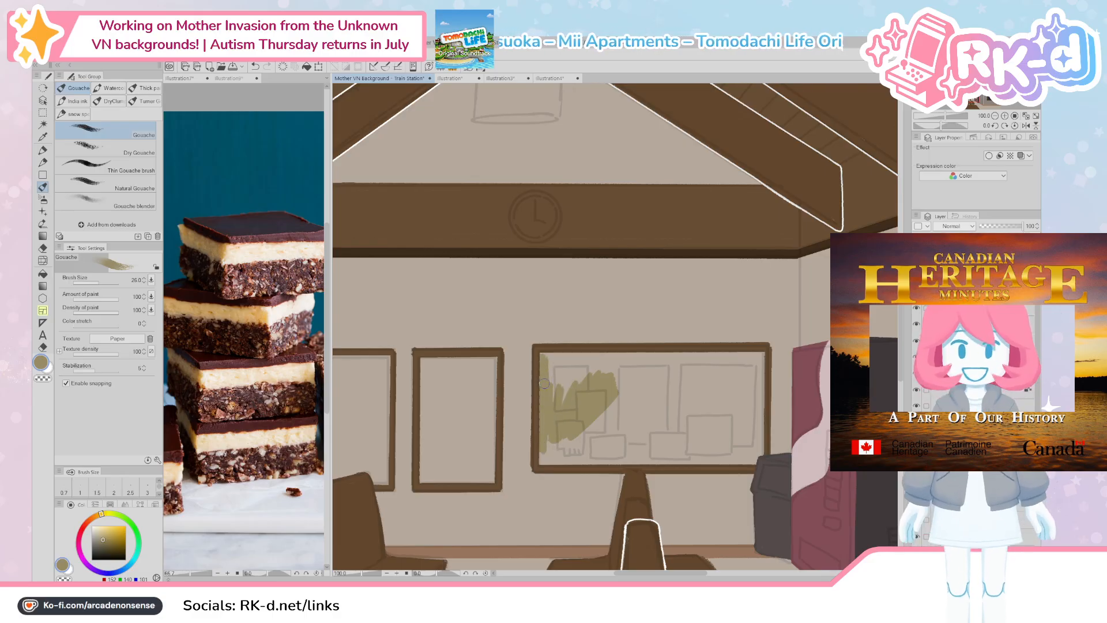
mouse_move(558, 356)
left_mouse_down()
mouse_move(543, 415)
mouse_move(546, 395)
mouse_move(650, 372)
mouse_move(645, 361)
mouse_move(570, 362)
mouse_move(582, 356)
mouse_move(663, 355)
mouse_move(604, 353)
mouse_move(681, 371)
mouse_move(598, 402)
mouse_move(692, 362)
mouse_move(697, 392)
left_mouse_up()
mouse_move(723, 366)
left_mouse_down()
mouse_move(689, 356)
mouse_move(711, 359)
mouse_move(700, 368)
mouse_move(741, 367)
mouse_move(706, 379)
mouse_move(731, 403)
mouse_move(746, 384)
mouse_move(743, 437)
left_mouse_up()
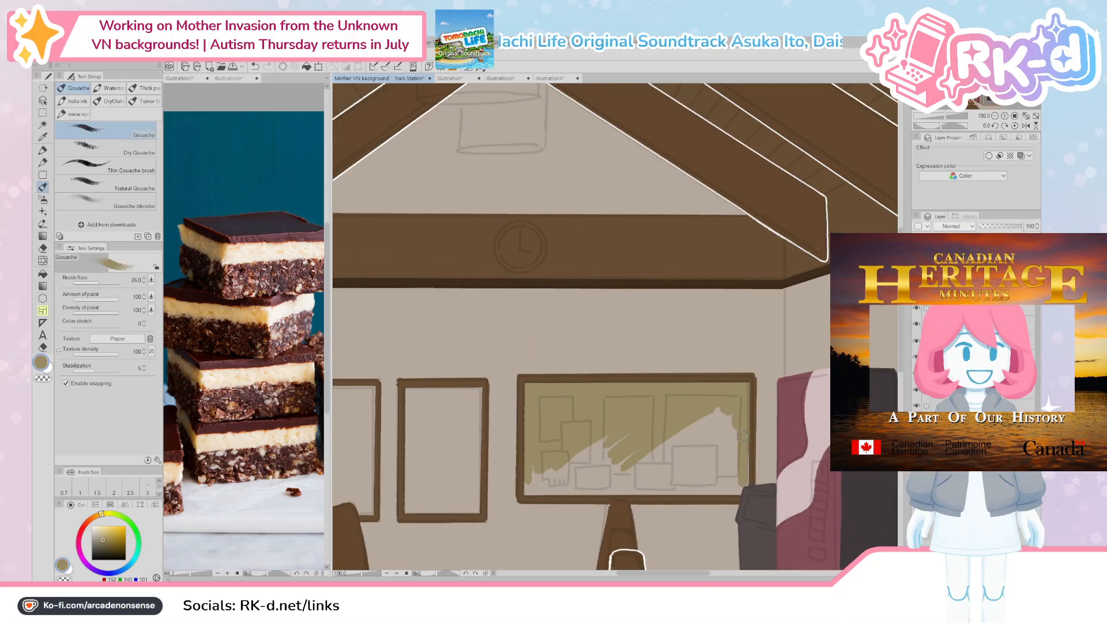
mouse_move(722, 502)
left_mouse_down()
mouse_move(731, 509)
mouse_move(738, 499)
mouse_move(675, 497)
mouse_move(736, 475)
mouse_move(669, 493)
mouse_move(738, 467)
mouse_move(710, 429)
mouse_move(660, 481)
mouse_move(684, 445)
left_mouse_up()
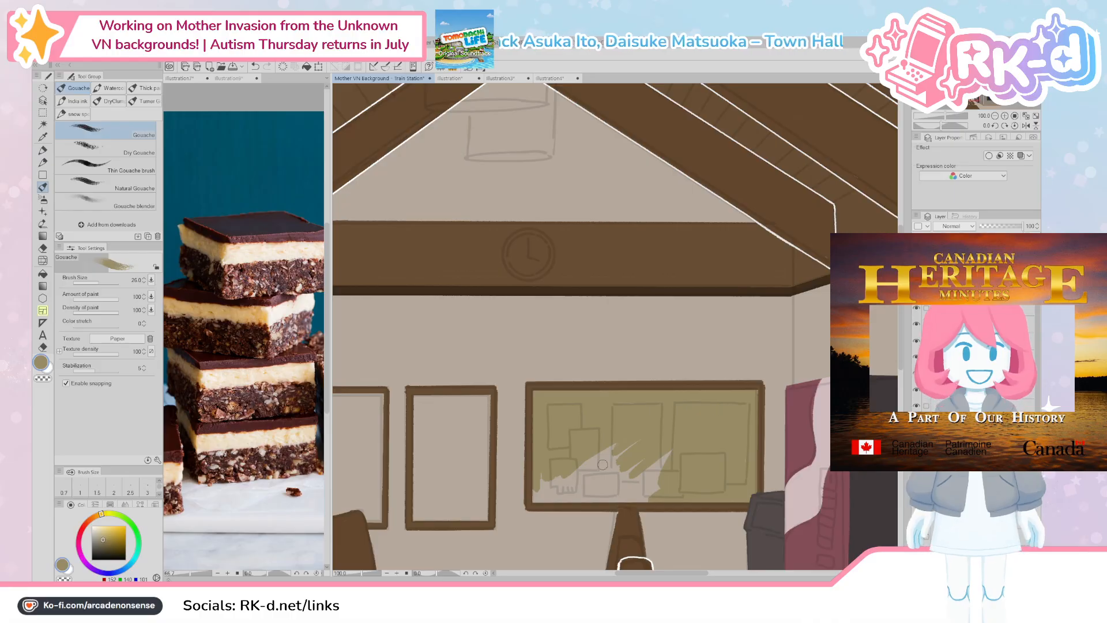
left_click_drag(600, 493, 618, 479)
mouse_move(555, 455)
left_mouse_down()
mouse_move(557, 483)
mouse_move(606, 473)
mouse_move(649, 487)
mouse_move(554, 484)
mouse_move(675, 461)
mouse_move(611, 462)
mouse_move(641, 438)
mouse_move(562, 461)
left_mouse_up()
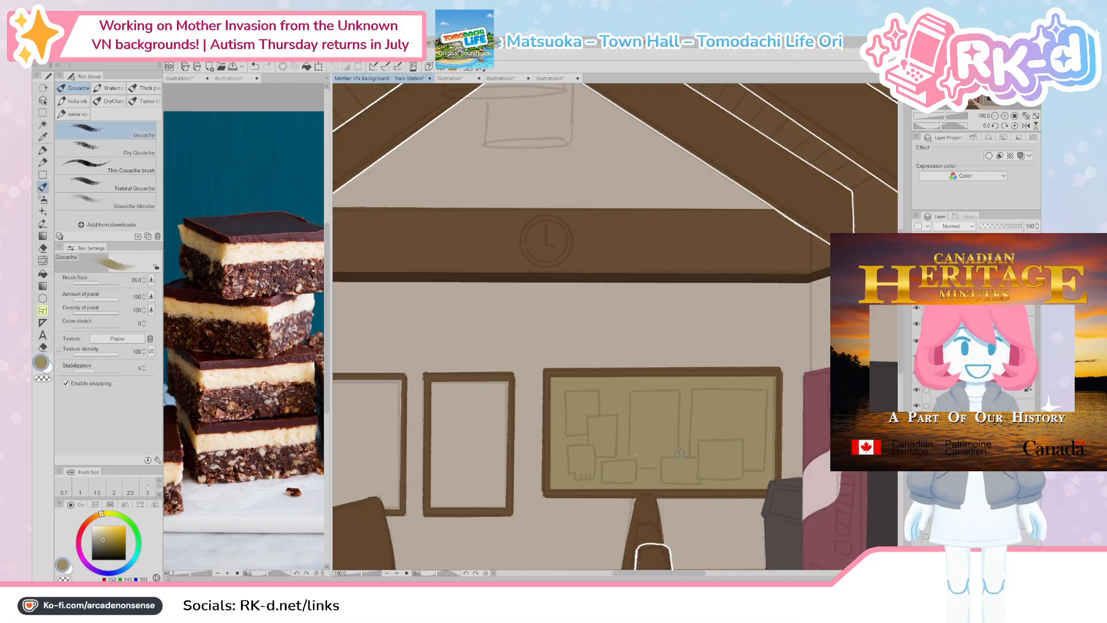
Step: Show the colour draft, sample the pink of a small note on the notice board, and hide the draft again
scroll(666, 449, "down", 3)
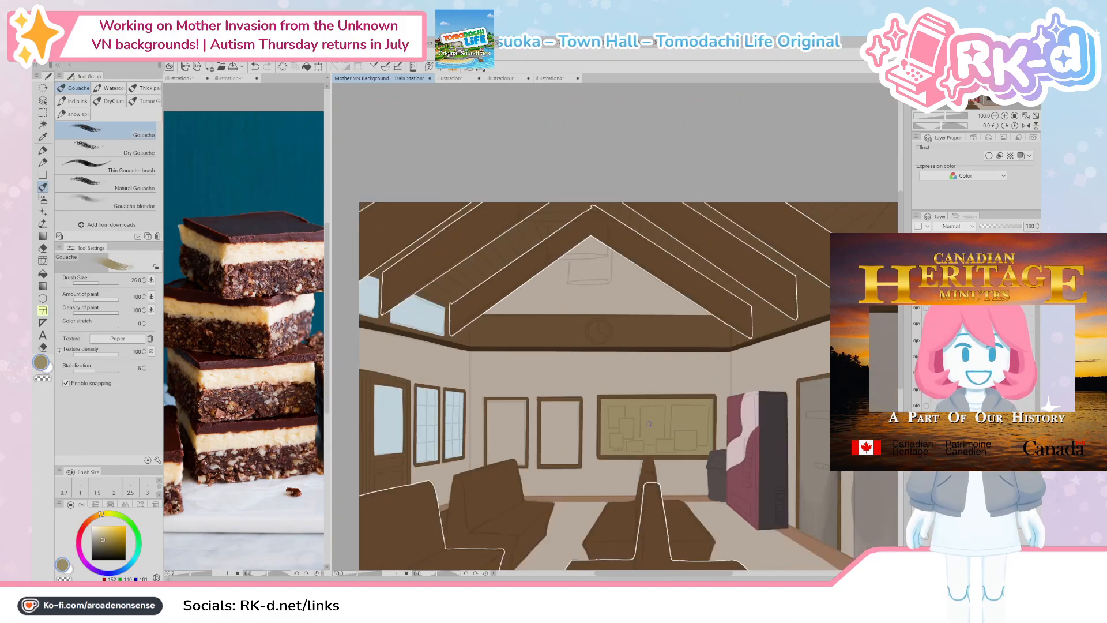
left_click_drag(663, 442, 660, 428)
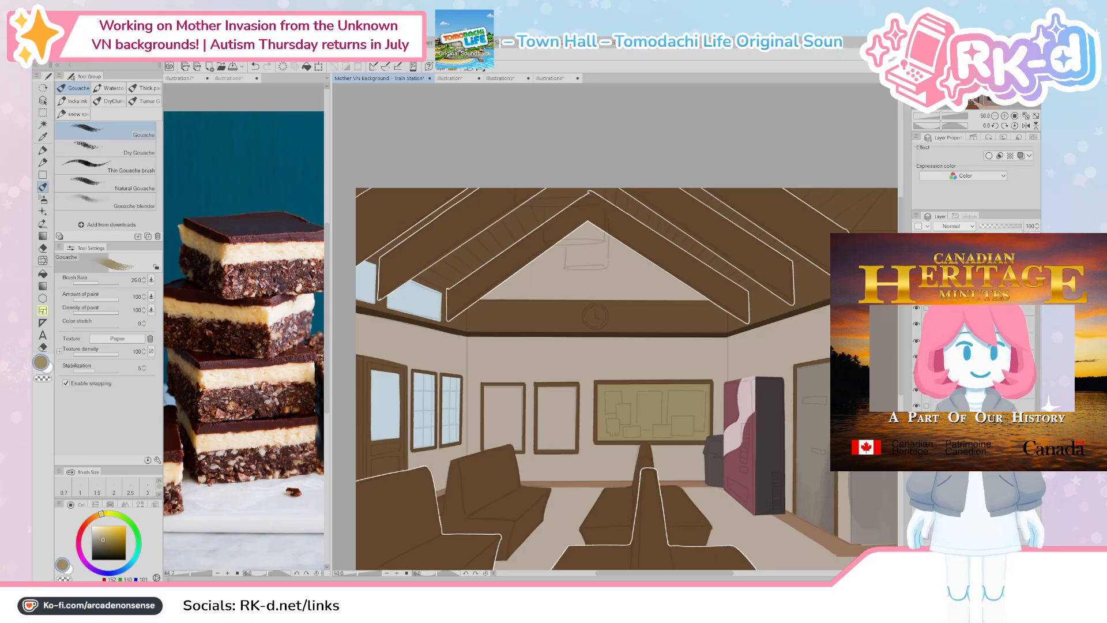
scroll(613, 427, "up", 3)
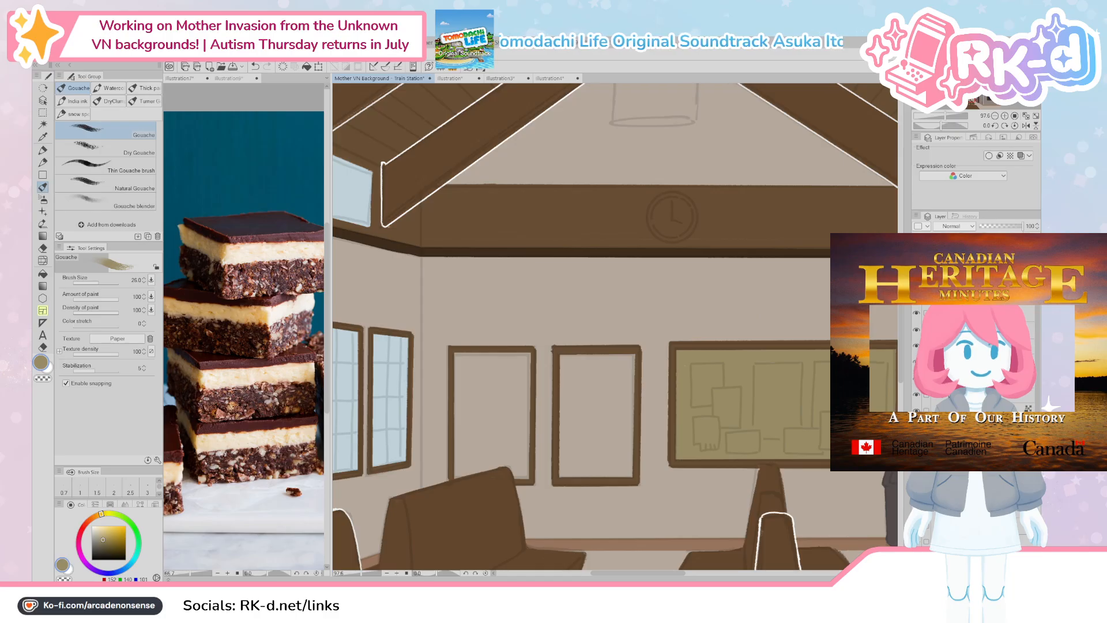
scroll(975, 360, "up", 2)
left_click(917, 302)
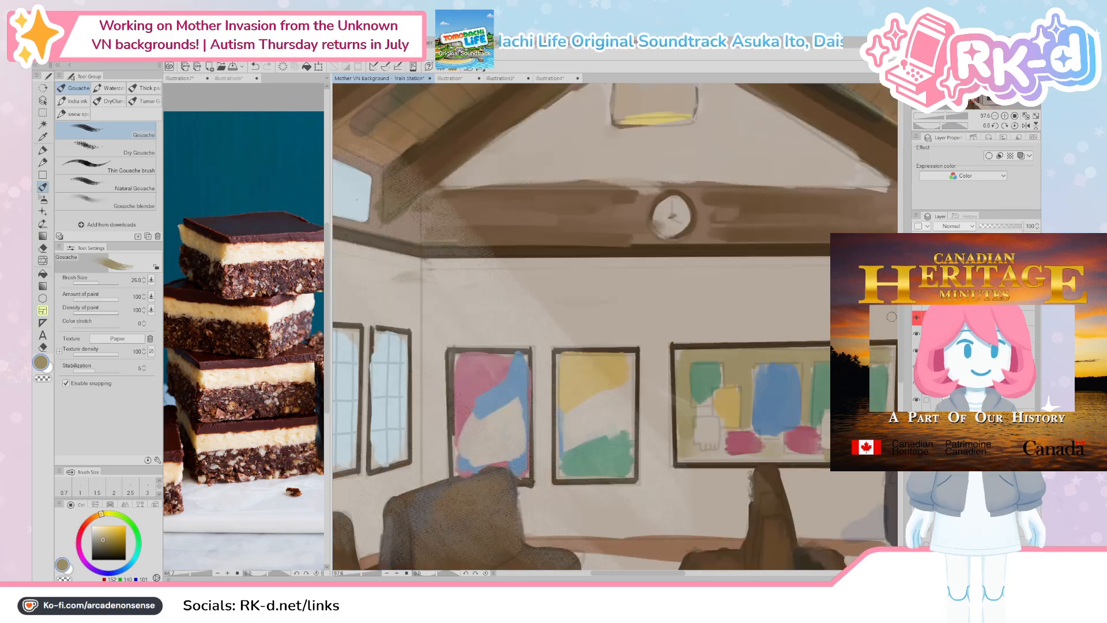
left_click_drag(706, 430, 634, 426)
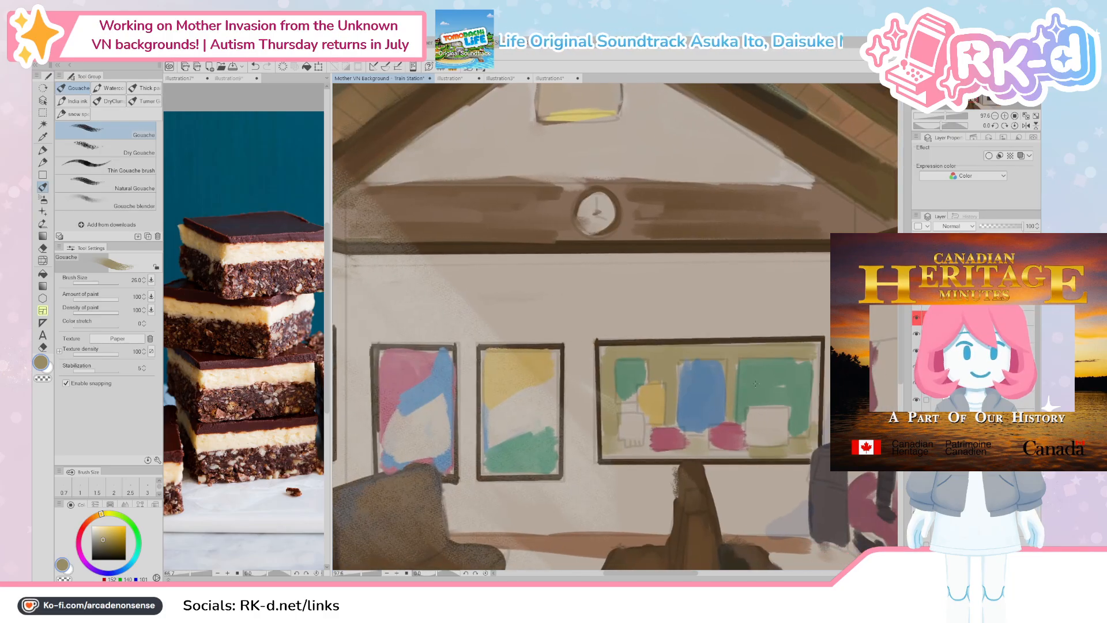
left_click(728, 434, "alt")
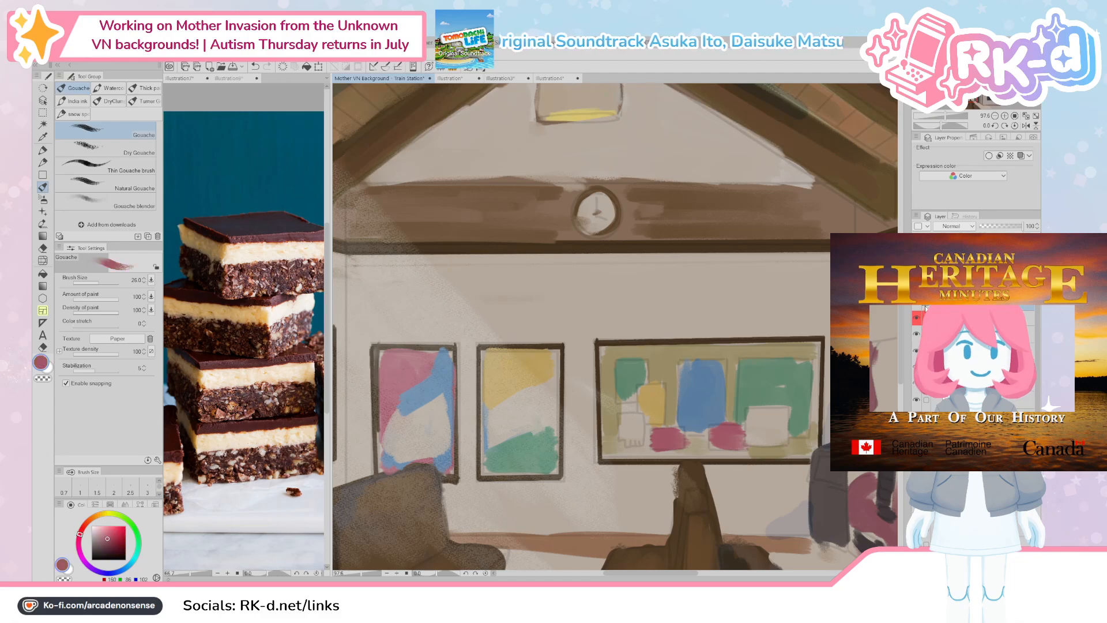
left_click(917, 306)
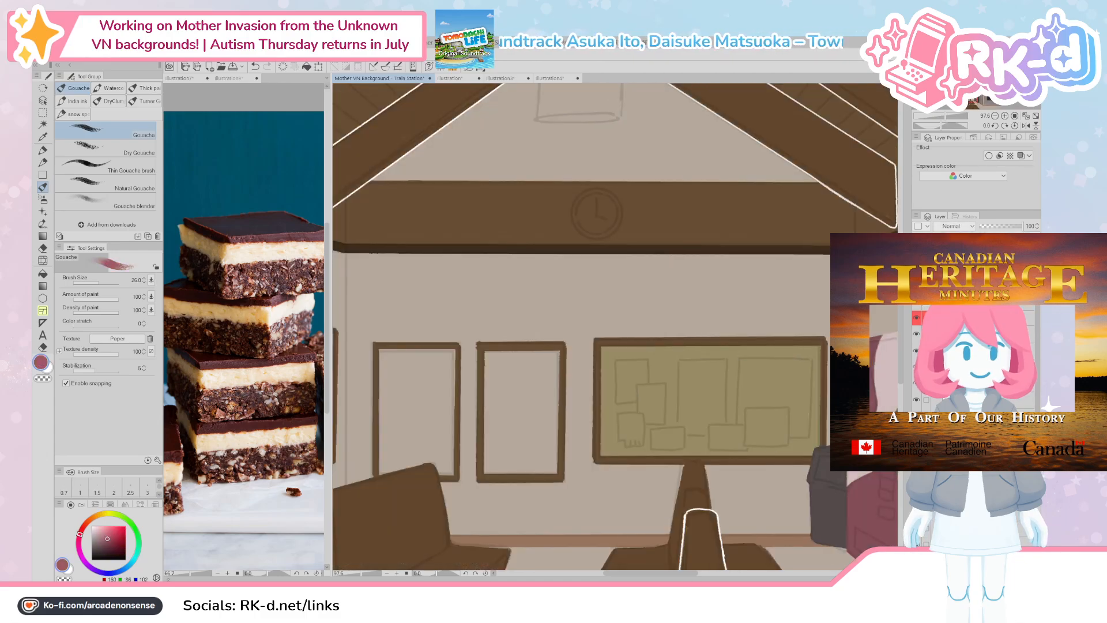
Step: Reduce the Gouache brush size to 17.7 and fill the small note at the notice board's lower centre with flat pink
scroll(753, 435, "up", 2)
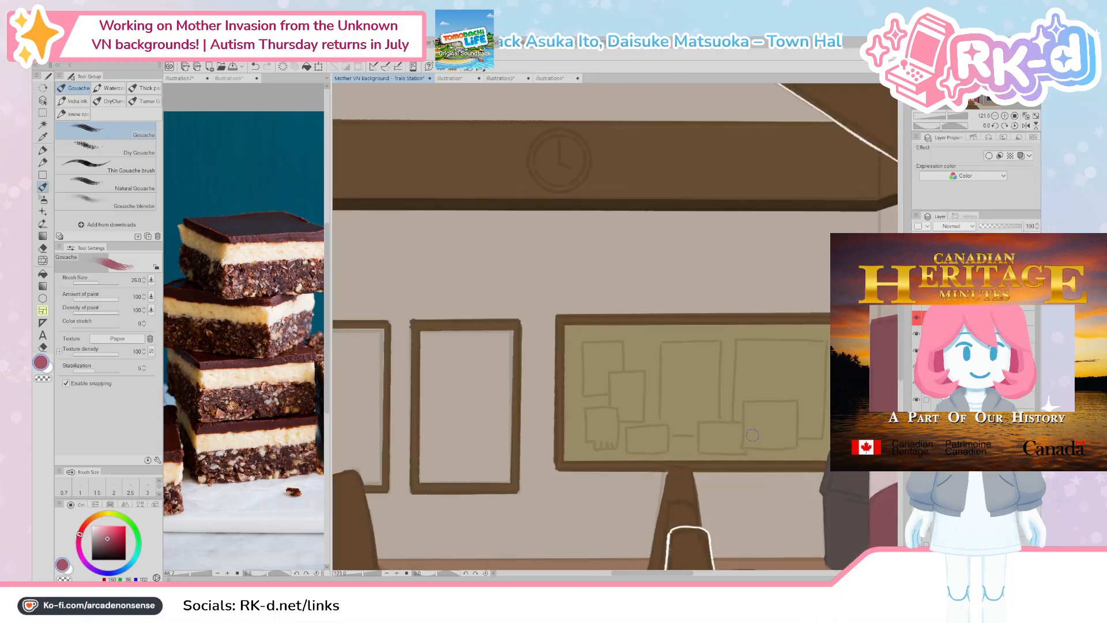
key("ctrl+z")
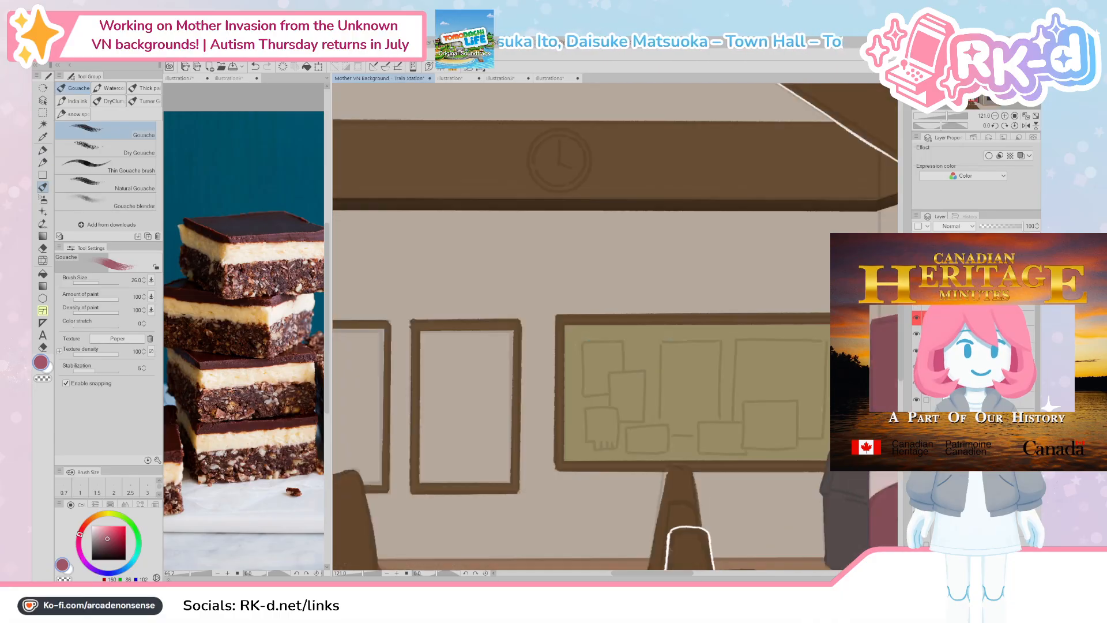
key("ctrl+y")
key("bracketleft")
key("bracketleft")
mouse_move(701, 426)
left_mouse_down()
mouse_move(699, 444)
mouse_move(740, 427)
left_mouse_up()
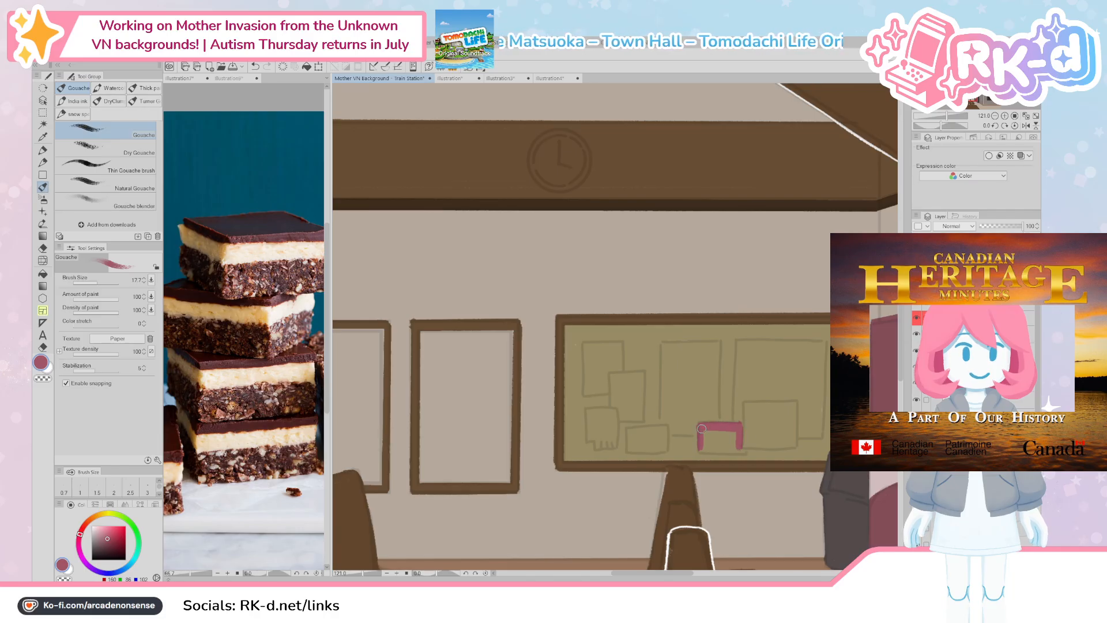
mouse_move(711, 451)
left_mouse_down()
mouse_move(743, 451)
mouse_move(711, 432)
mouse_move(703, 445)
left_mouse_up()
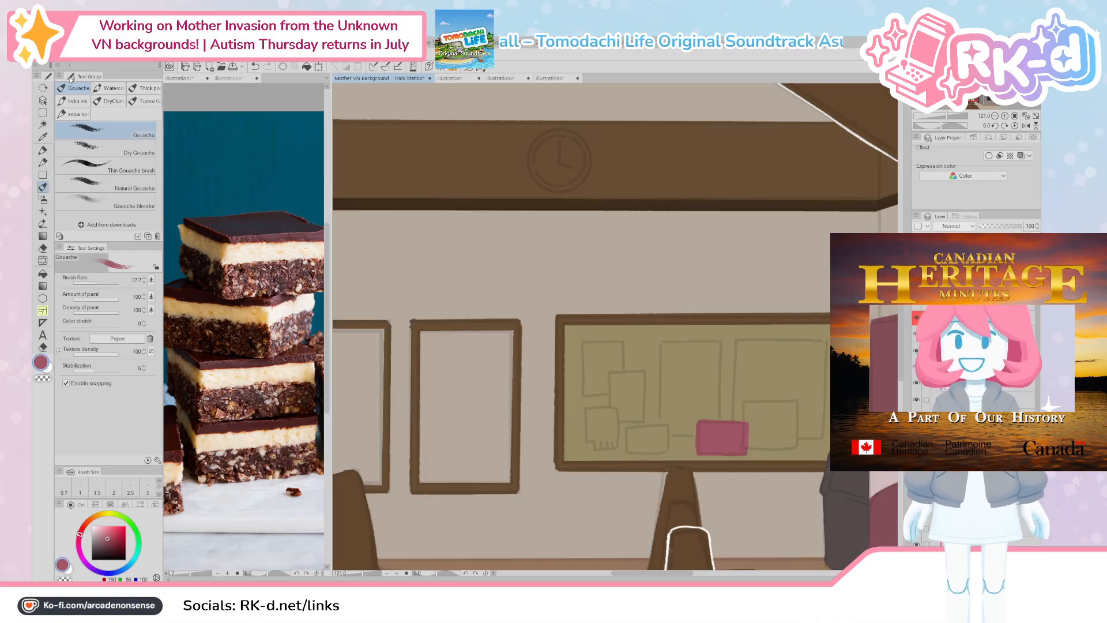
Step: Open the reference photo of the yellow no name caps and examine the lettering on the ball cap
left_click(131, 75)
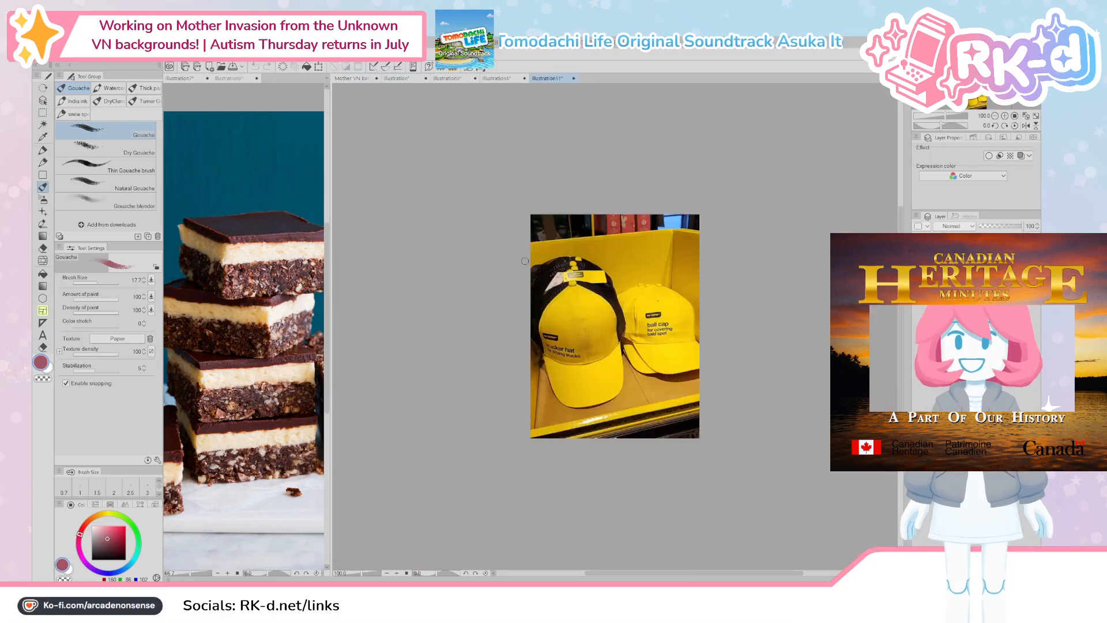
scroll(658, 291, "up", 5)
scroll(566, 412, "up", 5)
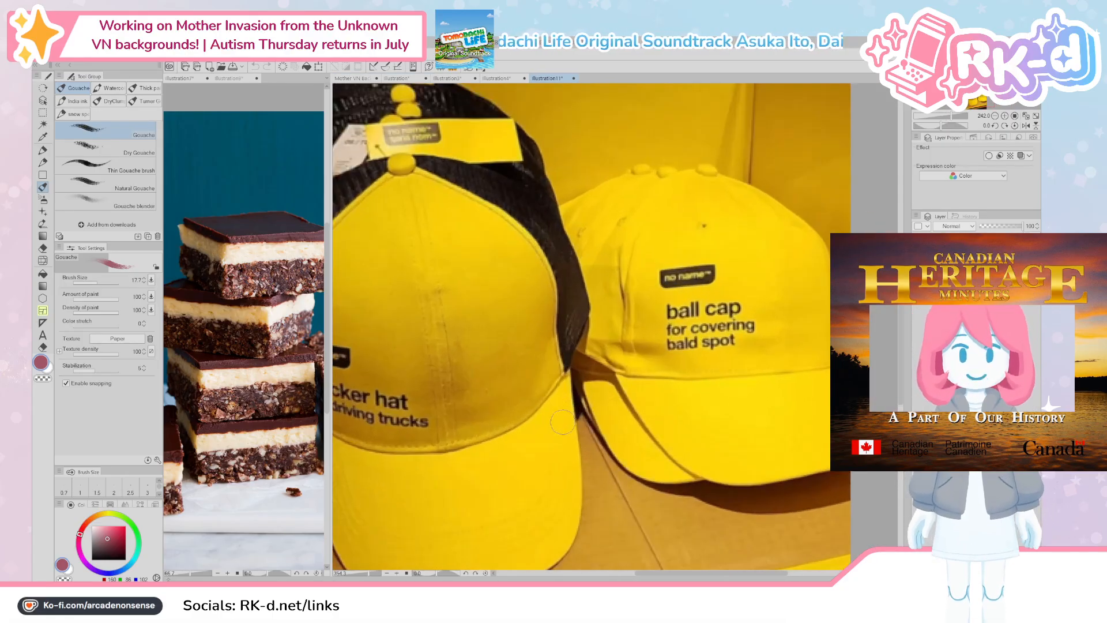
scroll(747, 353, "up", 3)
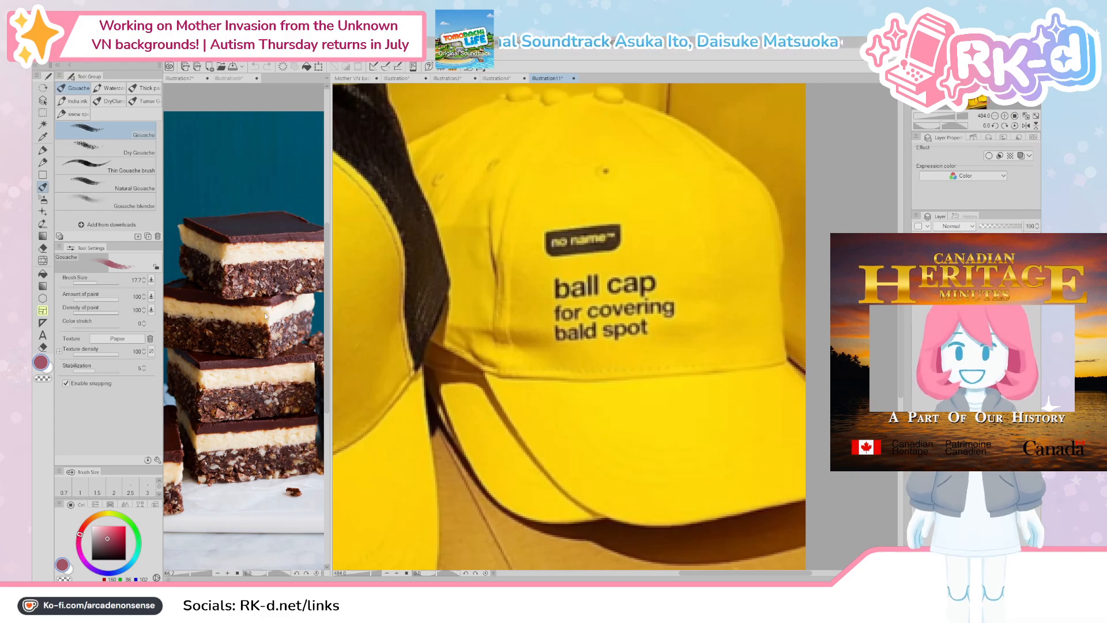
Step: Open the supermarket photo of no name products and examine the flour bags, the groceries in the cart and the cart sign
left_click(62, 83)
left_click_drag(471, 268, 554, 277)
left_click_drag(455, 330, 483, 360)
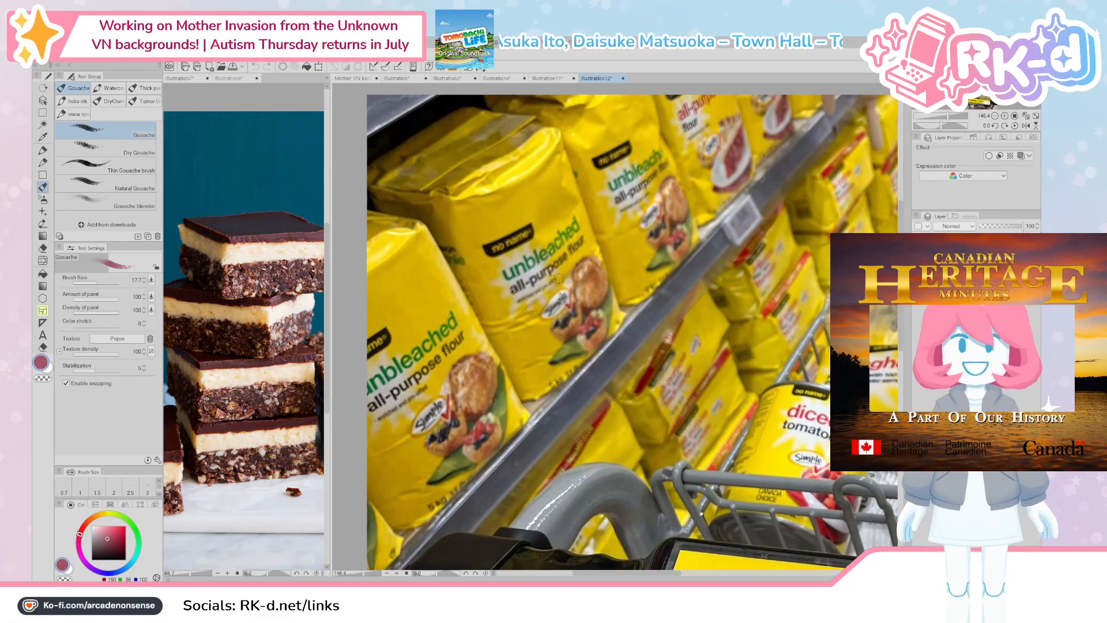
left_click_drag(559, 278, 507, 312)
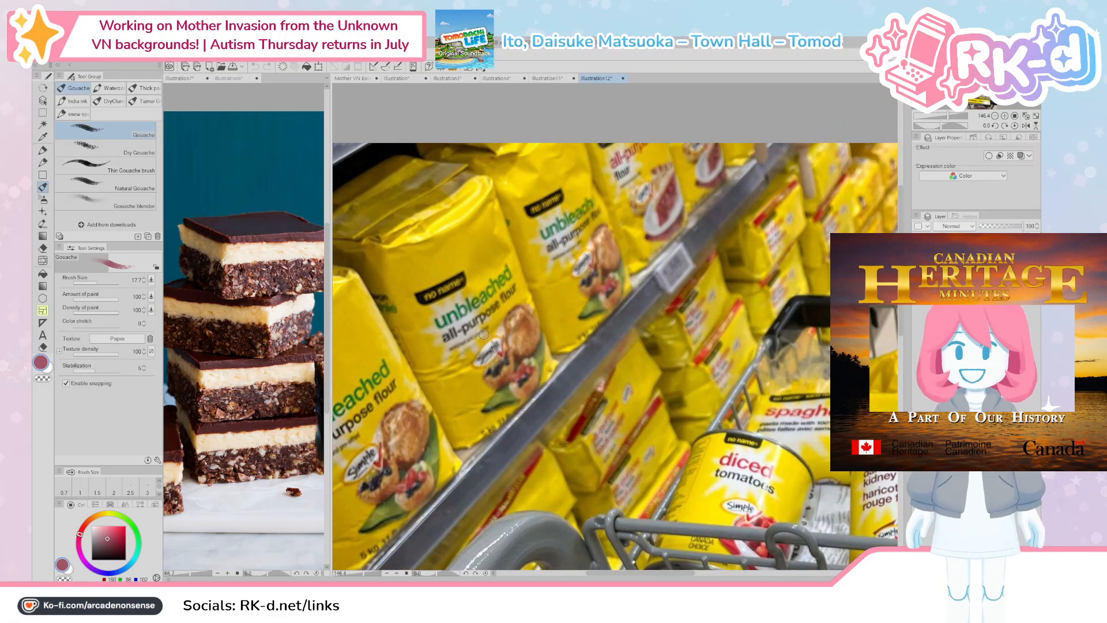
left_click_drag(642, 425, 449, 296)
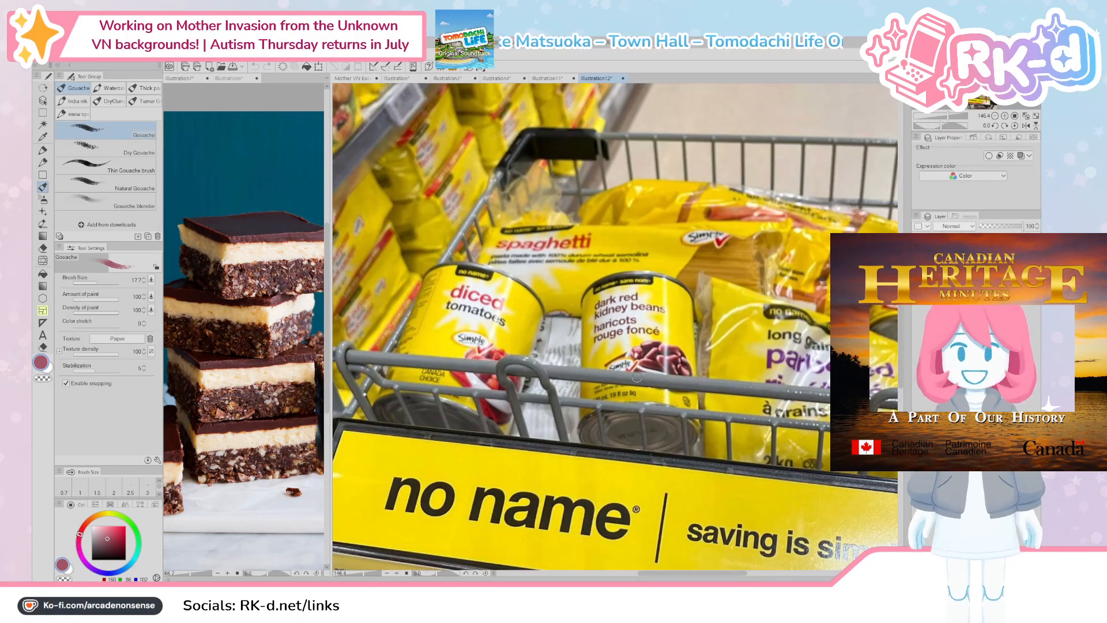
left_click_drag(615, 315, 514, 320)
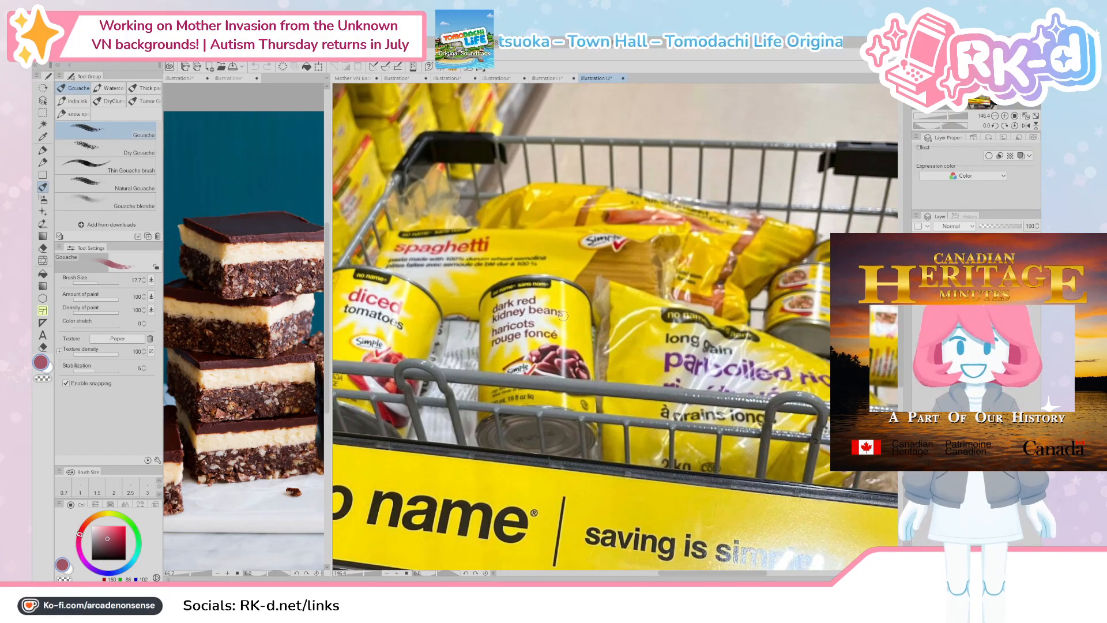
left_click_drag(576, 374, 563, 392)
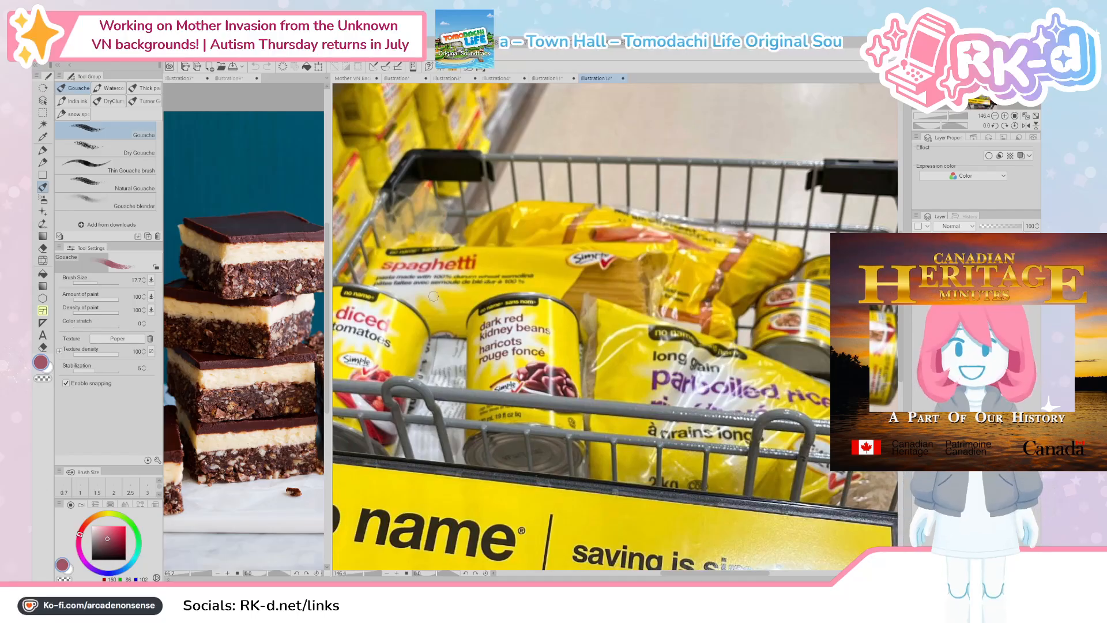
left_click_drag(403, 282, 503, 286)
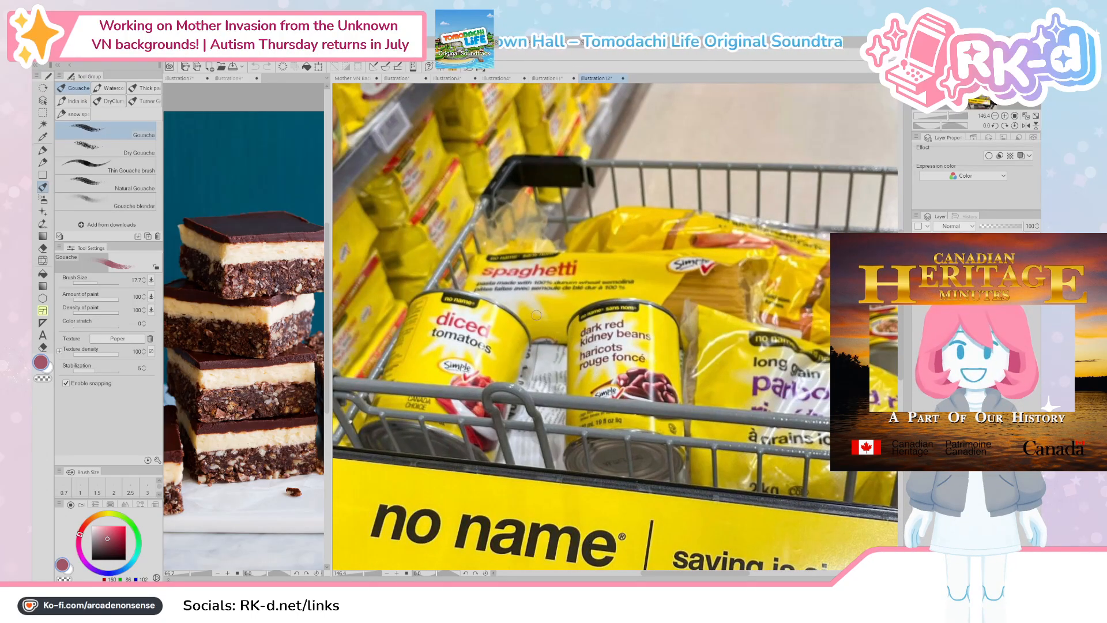
left_click_drag(642, 316, 631, 376)
scroll(631, 376, "down", 3)
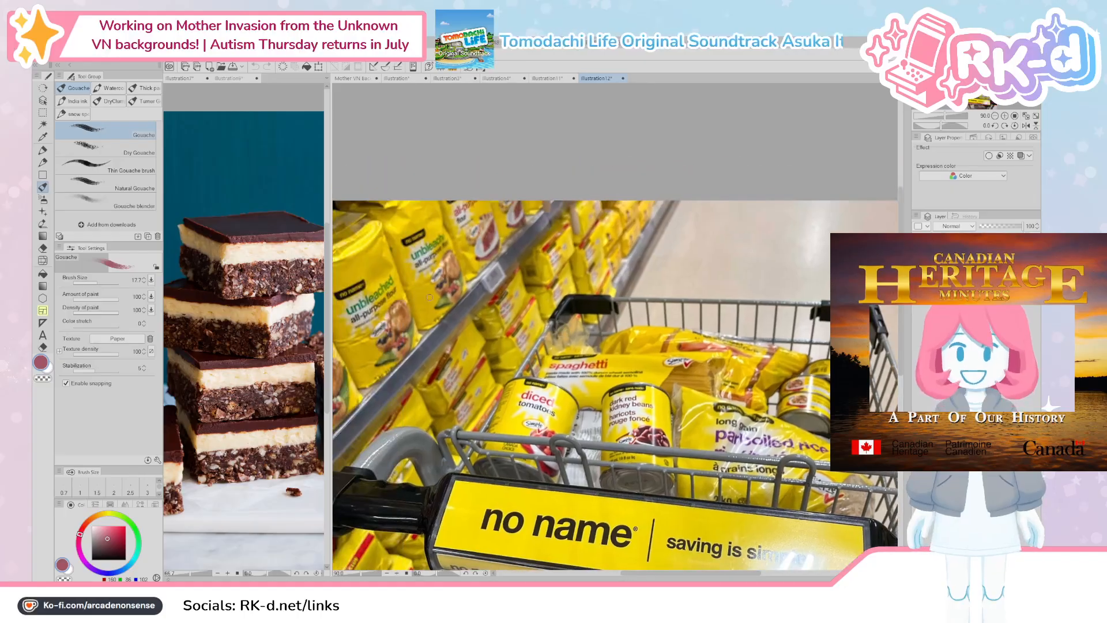
Step: Return to the yellow caps photo and view the trucker hat and ball cap together
left_click(546, 78)
scroll(589, 280, "down", 2)
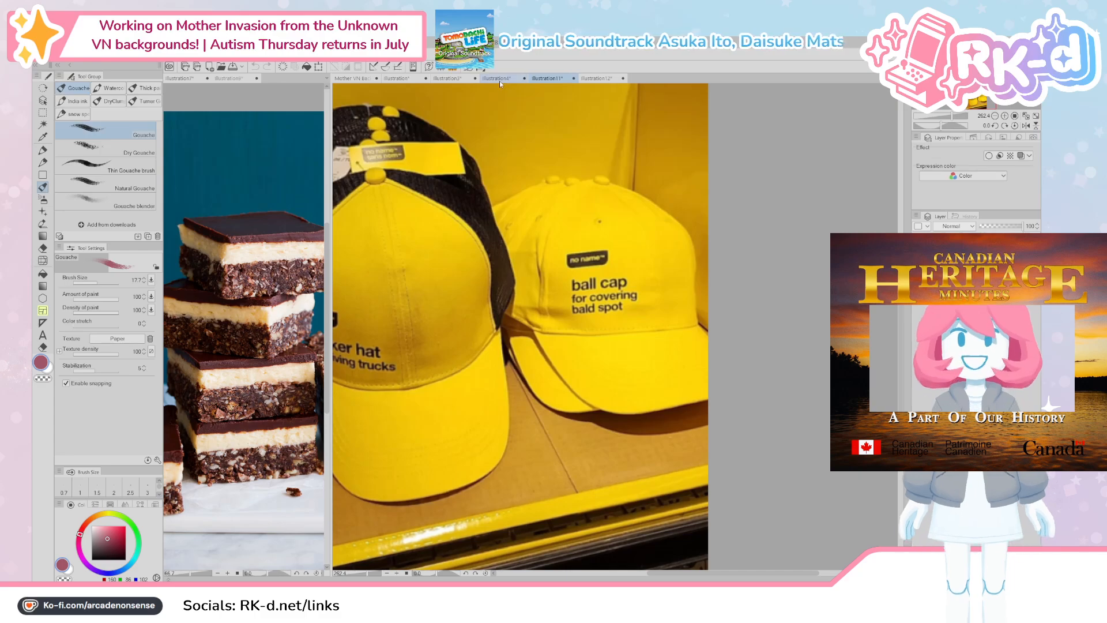
left_click_drag(544, 302, 633, 348)
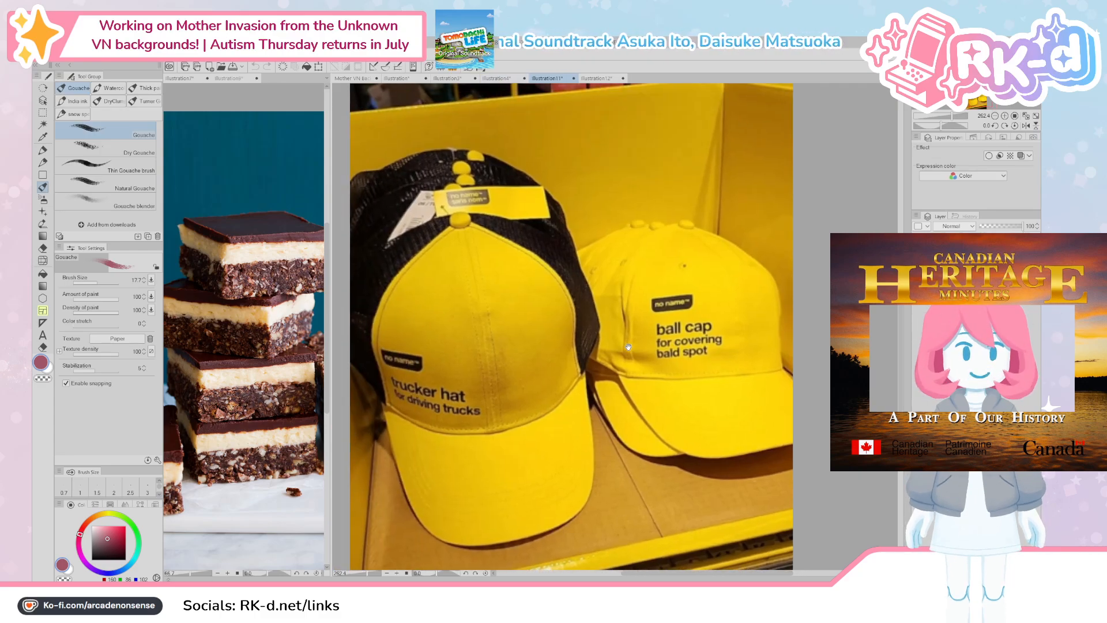
Step: Return to the train station background and fill the small note beside the pink one on the notice board with flat pink
left_click(348, 78)
key("ctrl+minus")
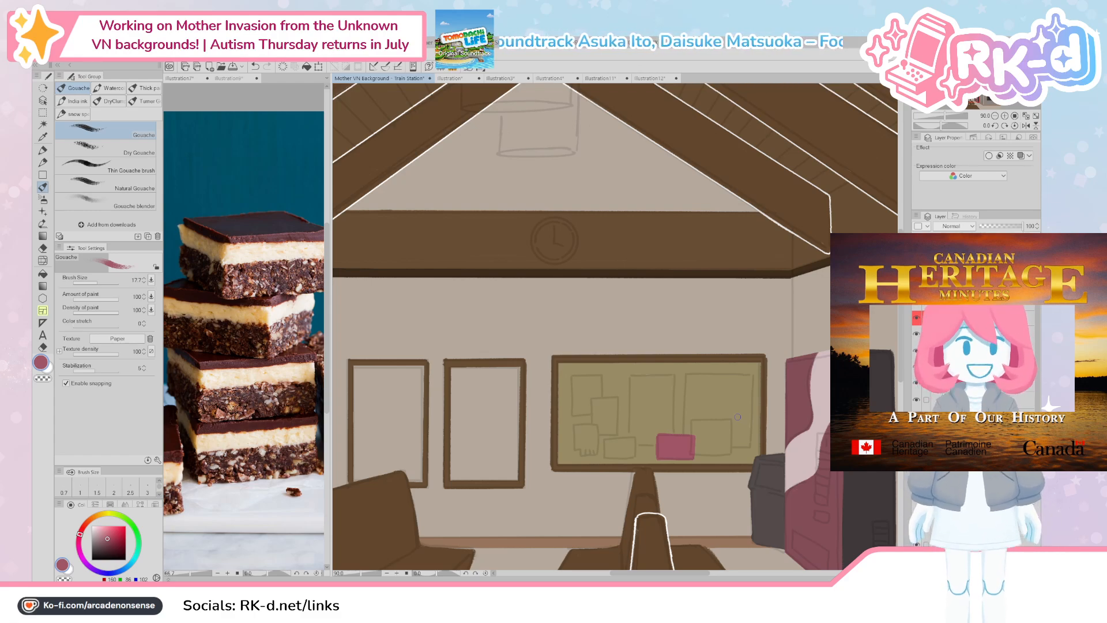
scroll(622, 473, "up", 2)
scroll(621, 473, "up", 2)
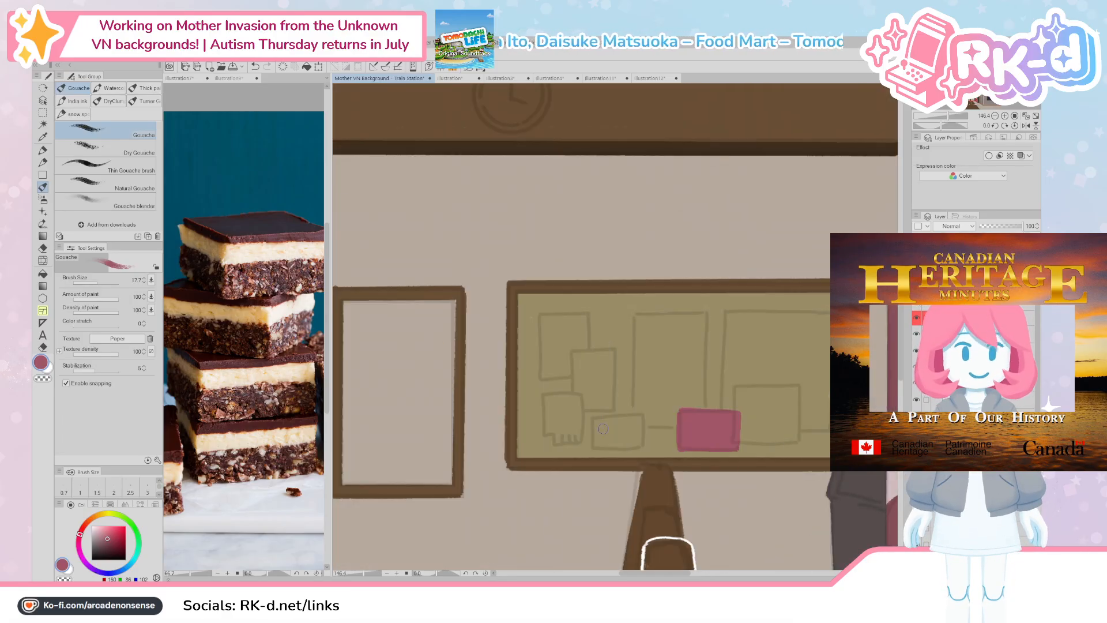
left_click_drag(596, 416, 596, 438)
mouse_move(598, 444)
left_mouse_down()
mouse_move(641, 424)
mouse_move(595, 418)
left_mouse_up()
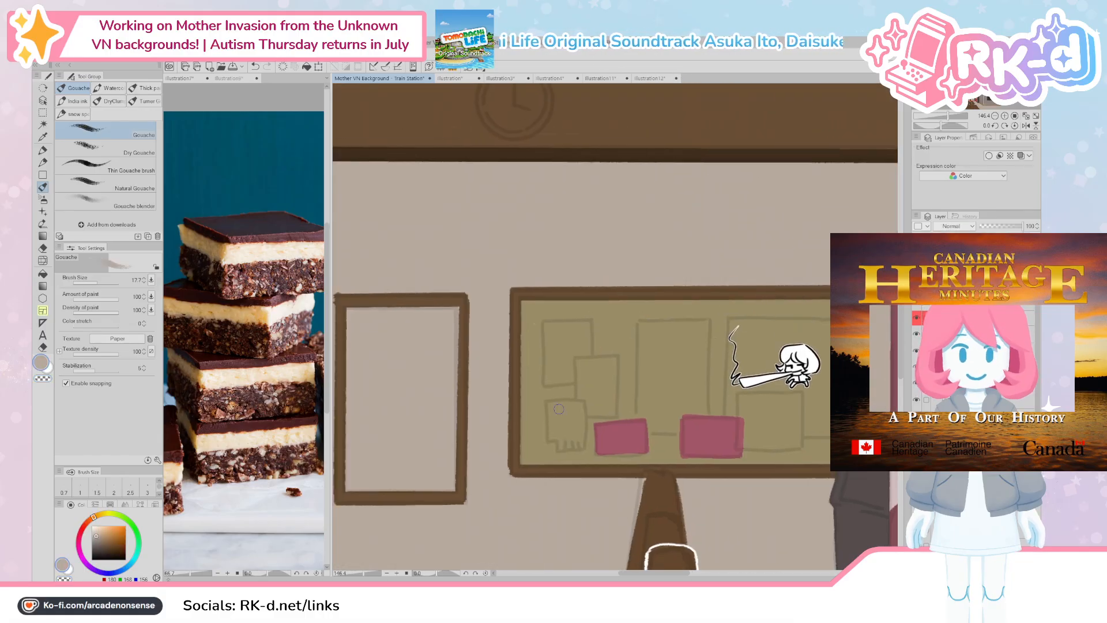
Step: Reduce the Gouache brush size to 12.2 and fill the tear-off note and the larger note overlapping the pink one with flat beige
key("[")
mouse_move(548, 403)
left_mouse_down()
mouse_move(549, 436)
mouse_move(568, 448)
mouse_move(584, 447)
mouse_move(583, 402)
mouse_move(549, 403)
mouse_move(564, 434)
mouse_move(573, 407)
mouse_move(569, 443)
mouse_move(579, 440)
mouse_move(572, 420)
mouse_move(605, 422)
left_mouse_up()
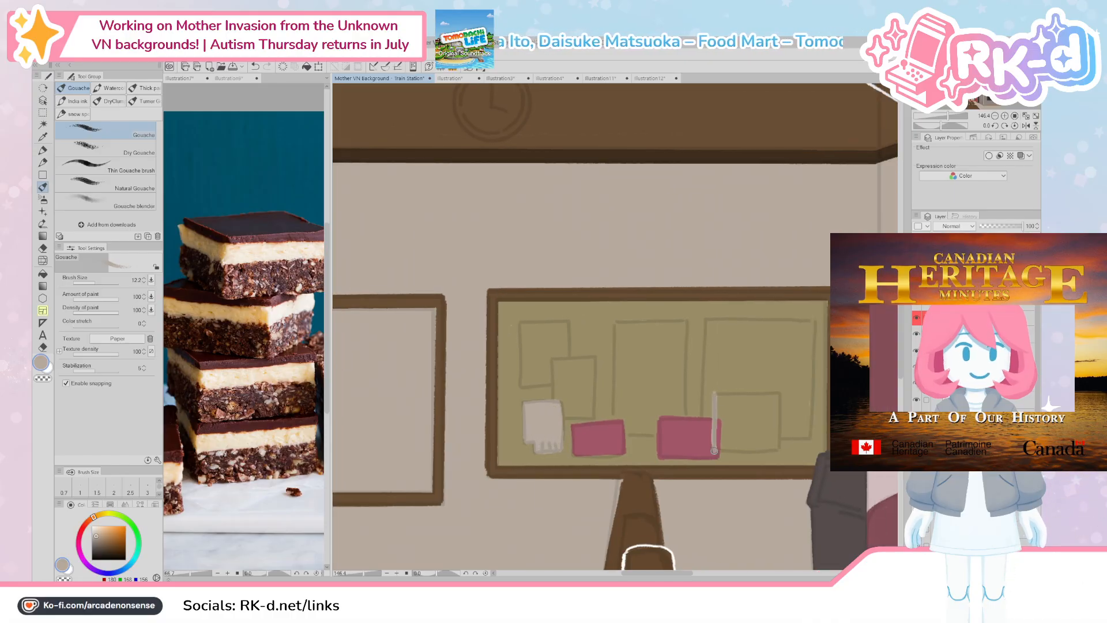
left_click_drag(714, 394, 778, 393)
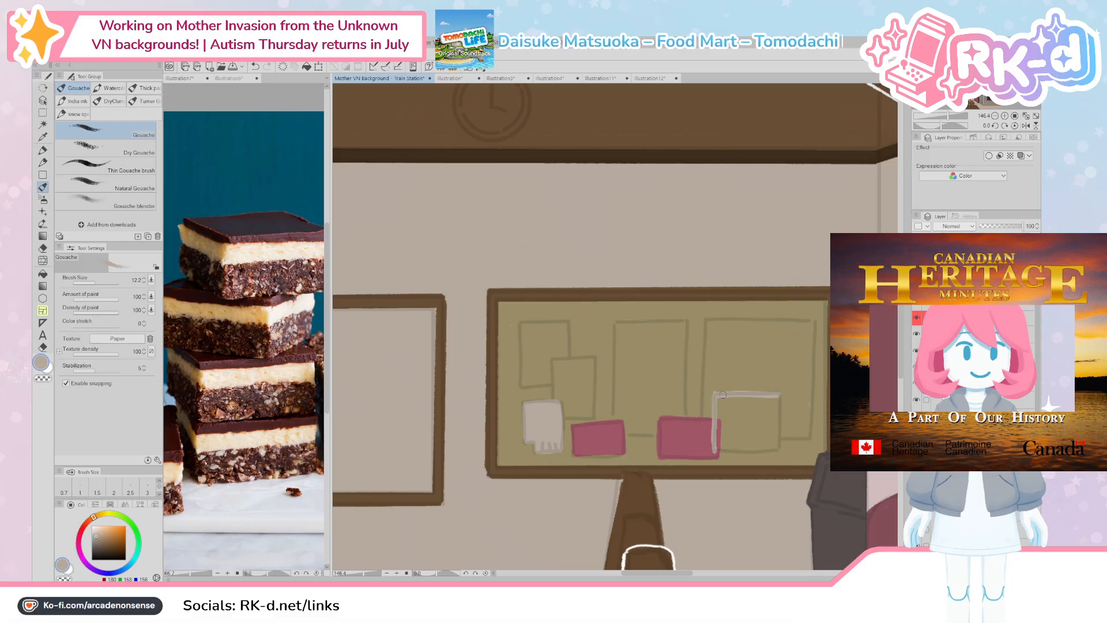
mouse_move(769, 448)
left_mouse_down()
mouse_move(722, 448)
mouse_move(700, 435)
left_mouse_up()
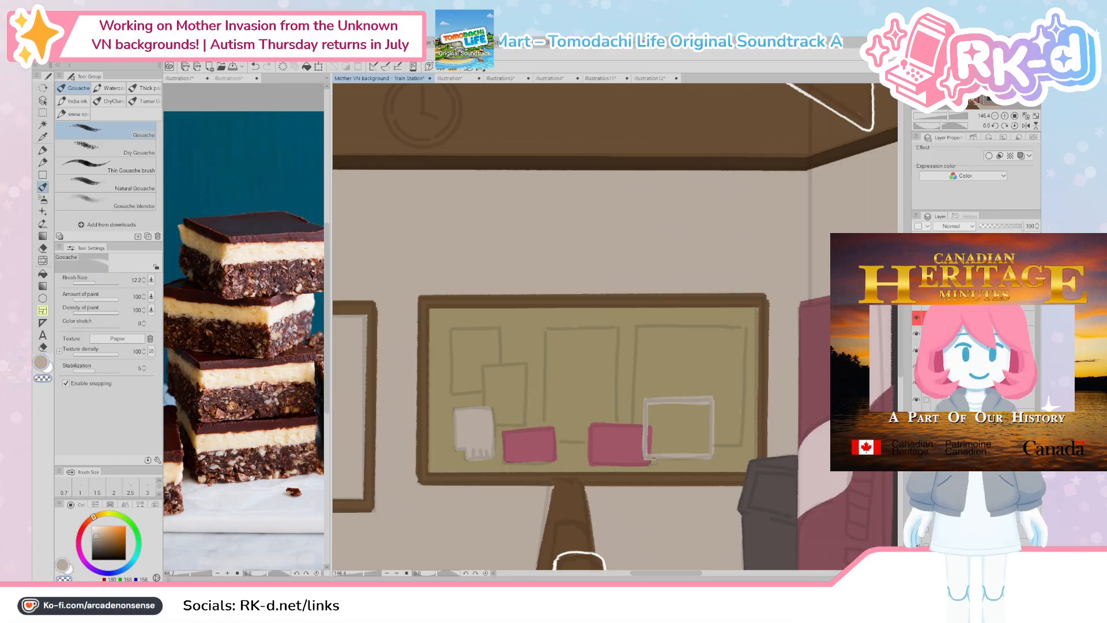
left_click(700, 454, "alt")
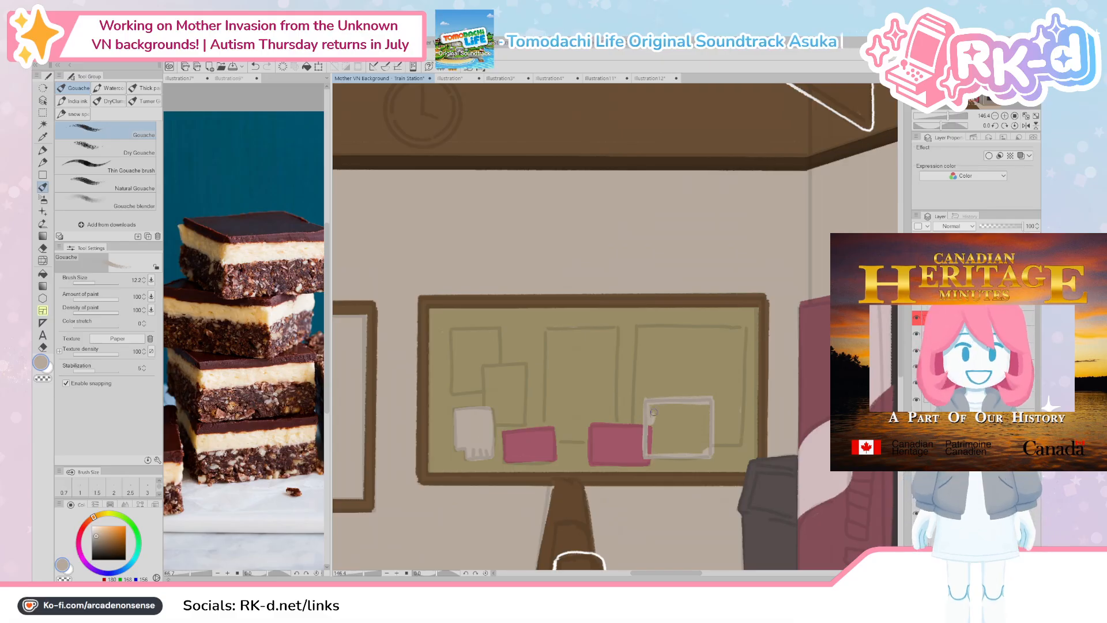
mouse_move(650, 447)
left_mouse_down()
mouse_move(686, 414)
mouse_move(653, 446)
left_mouse_up()
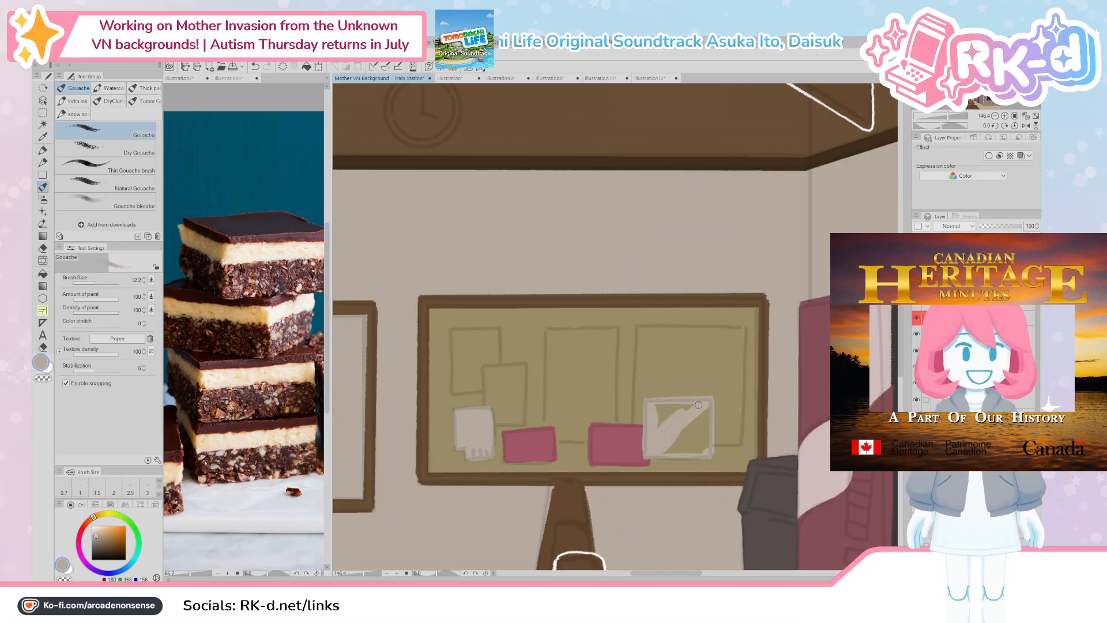
left_click_drag(676, 407, 658, 430)
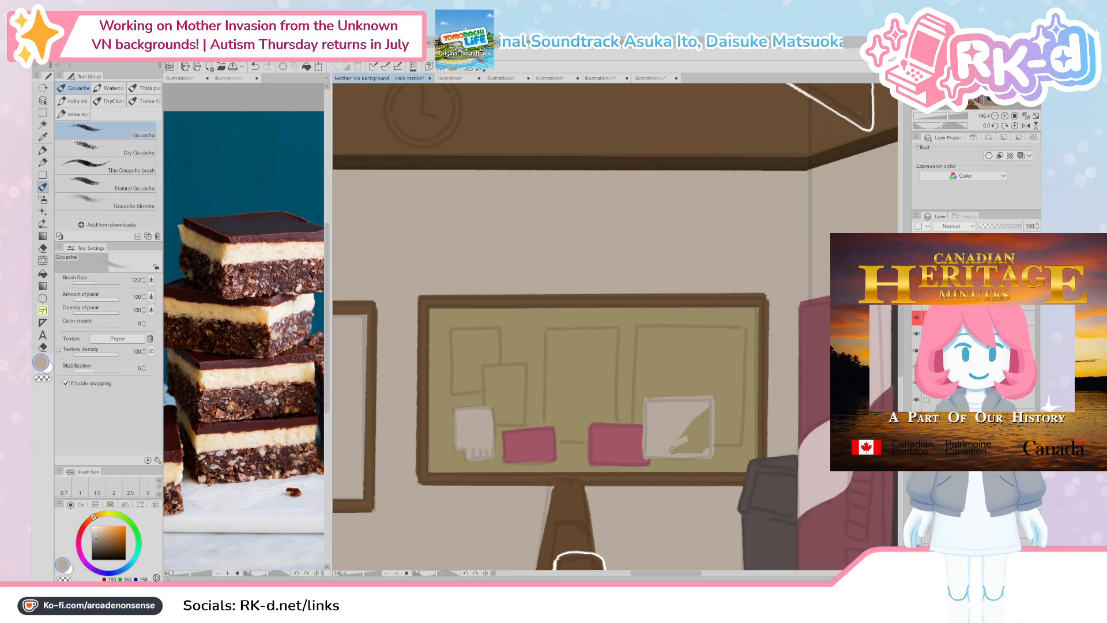
mouse_move(688, 452)
left_mouse_down()
mouse_move(705, 417)
mouse_move(699, 444)
mouse_move(689, 418)
mouse_move(701, 446)
left_mouse_up()
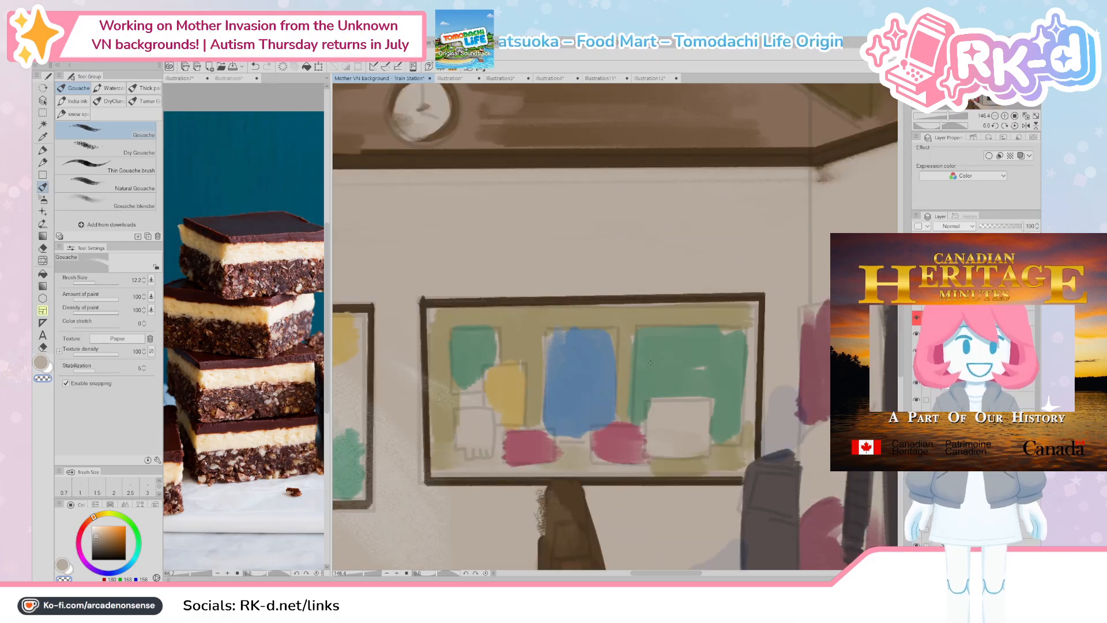
Step: Sample the large poster's green from the rough colour version and fill that notice board poster with it at brush size 21.8
left_click(671, 354, "alt")
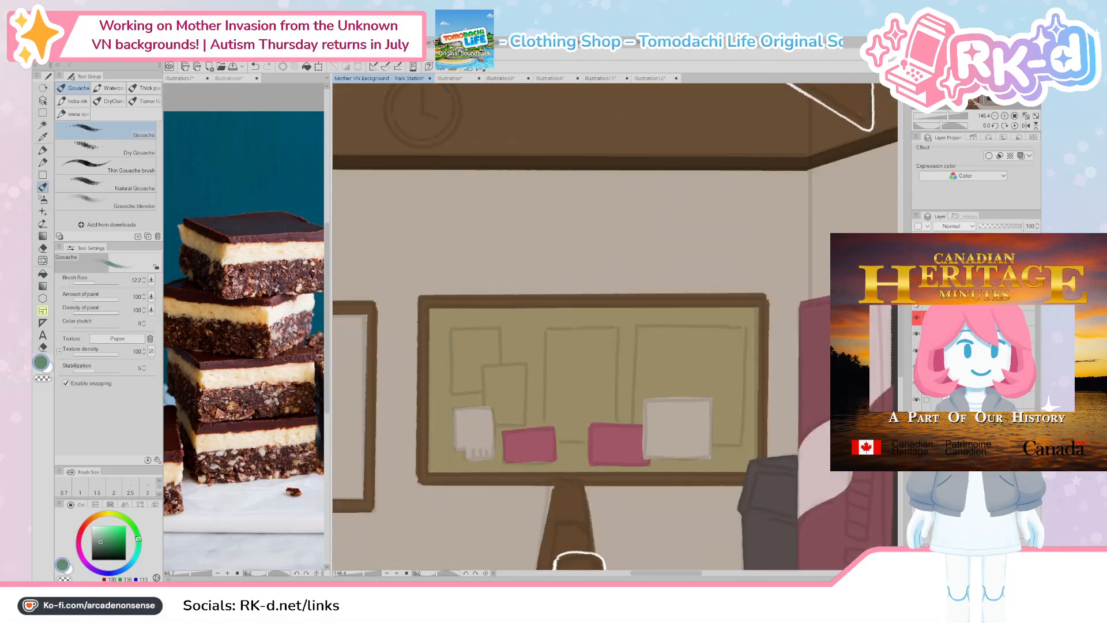
left_click_drag(639, 327, 636, 412)
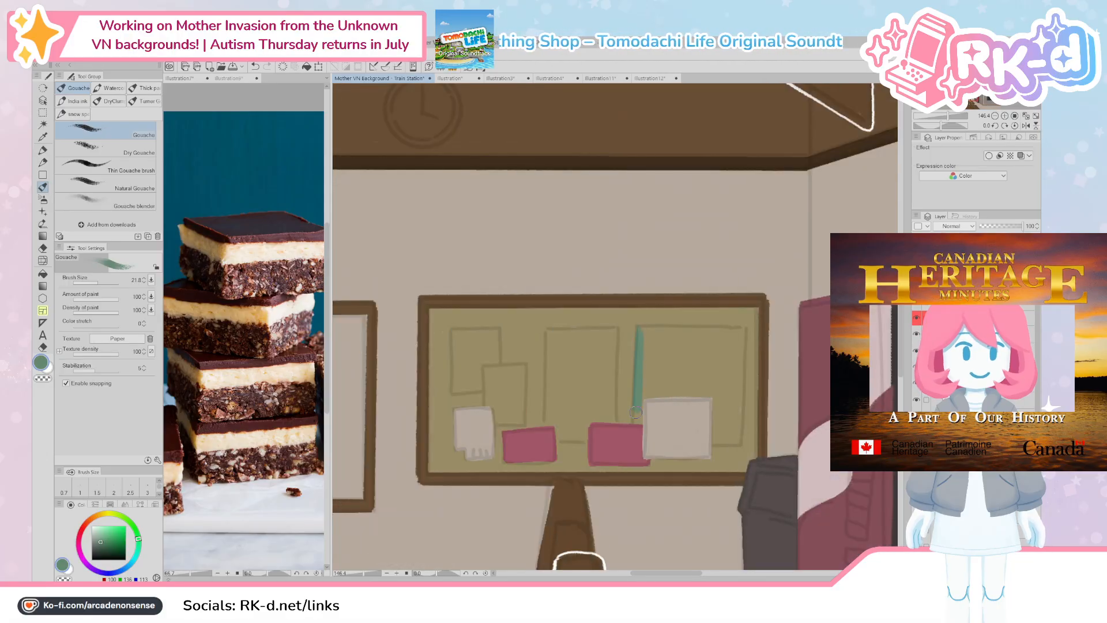
left_click_drag(659, 369, 596, 445)
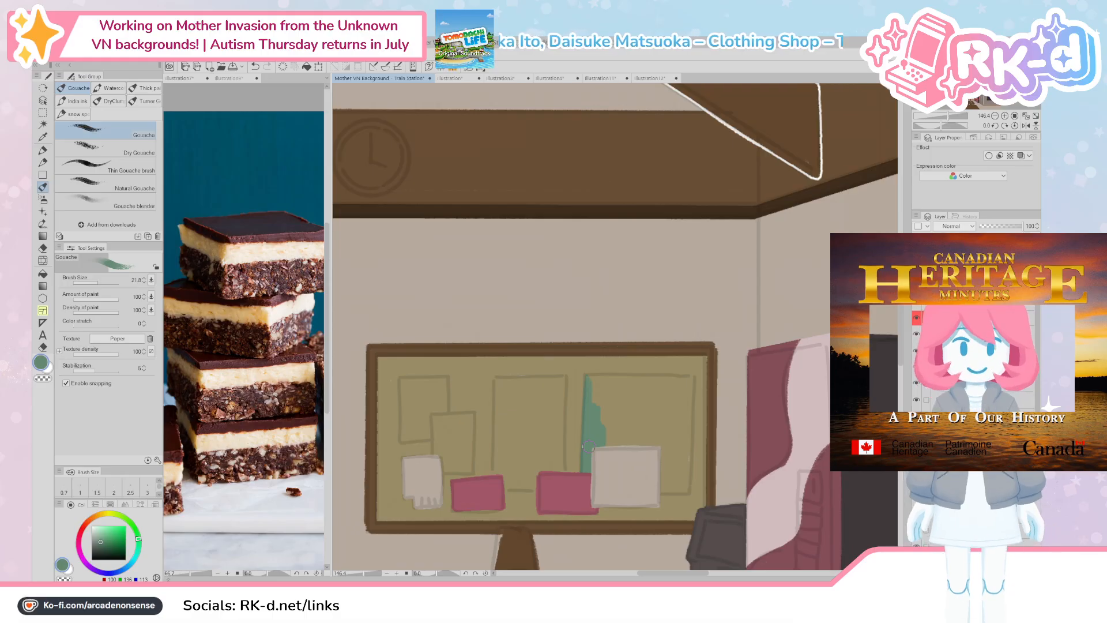
mouse_move(612, 444)
left_mouse_down()
mouse_move(659, 400)
mouse_move(610, 394)
mouse_move(672, 380)
left_mouse_up()
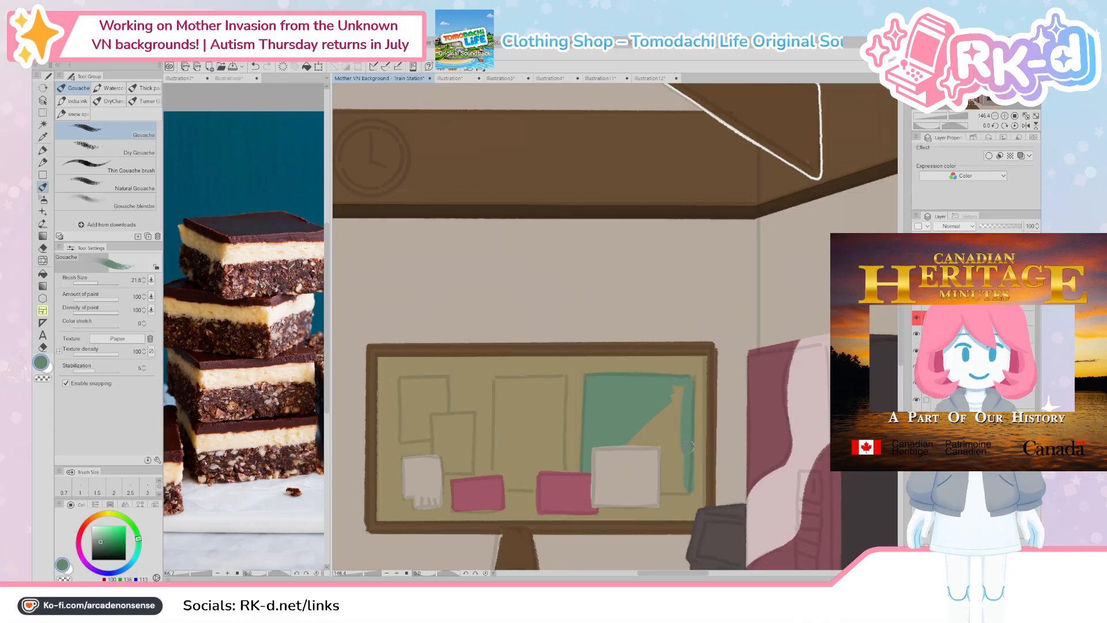
left_click_drag(686, 478, 661, 490)
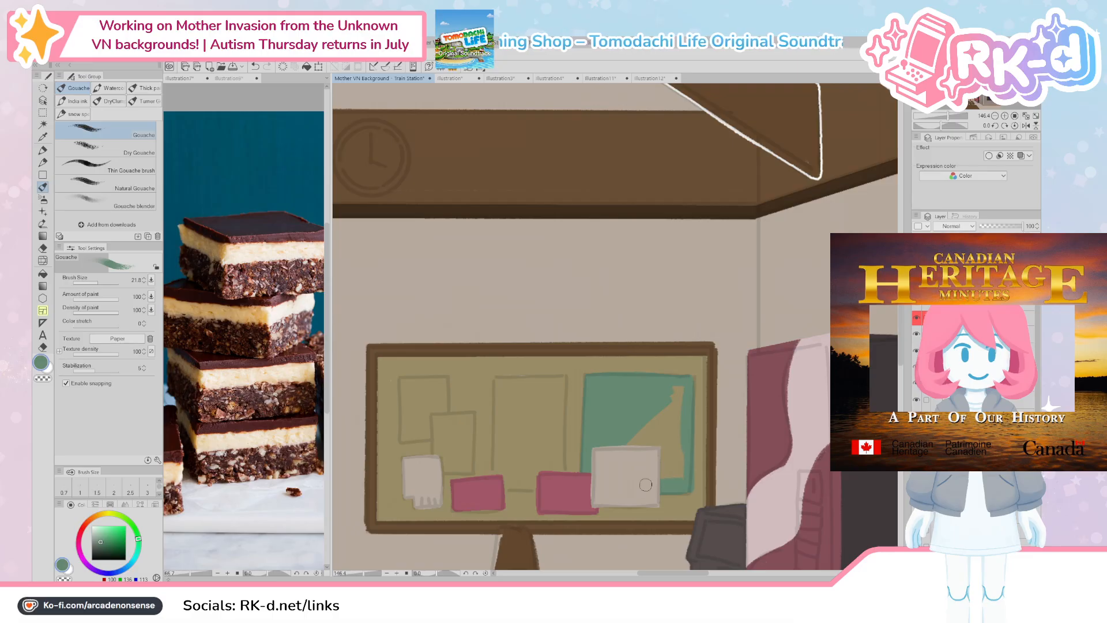
mouse_move(682, 454)
left_mouse_down()
mouse_move(641, 438)
mouse_move(658, 412)
mouse_move(635, 430)
mouse_move(648, 421)
left_mouse_up()
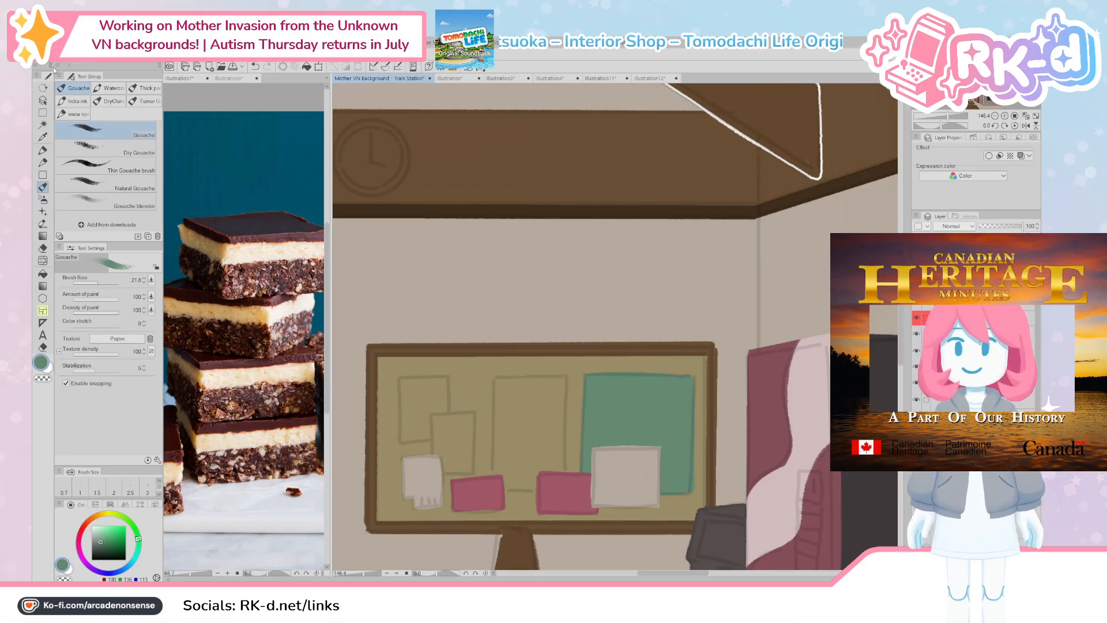
Step: Open the fan drawing about Deltarune Chapter 5 rumors in a new canvas and widen its pane to view both characters
left_click(209, 67)
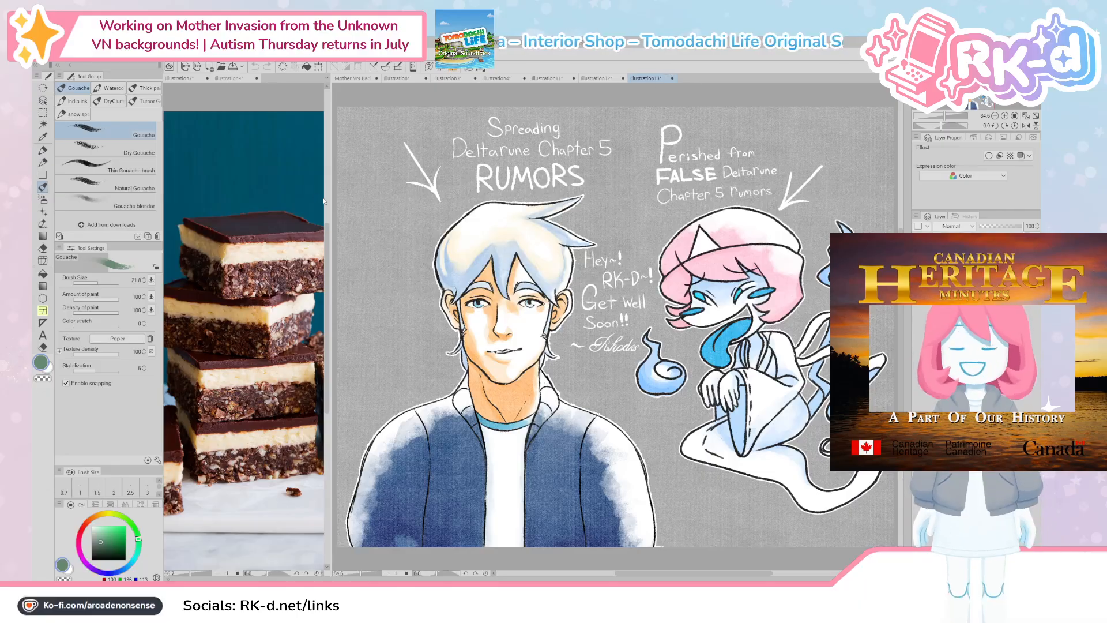
left_click_drag(330, 197, 184, 198)
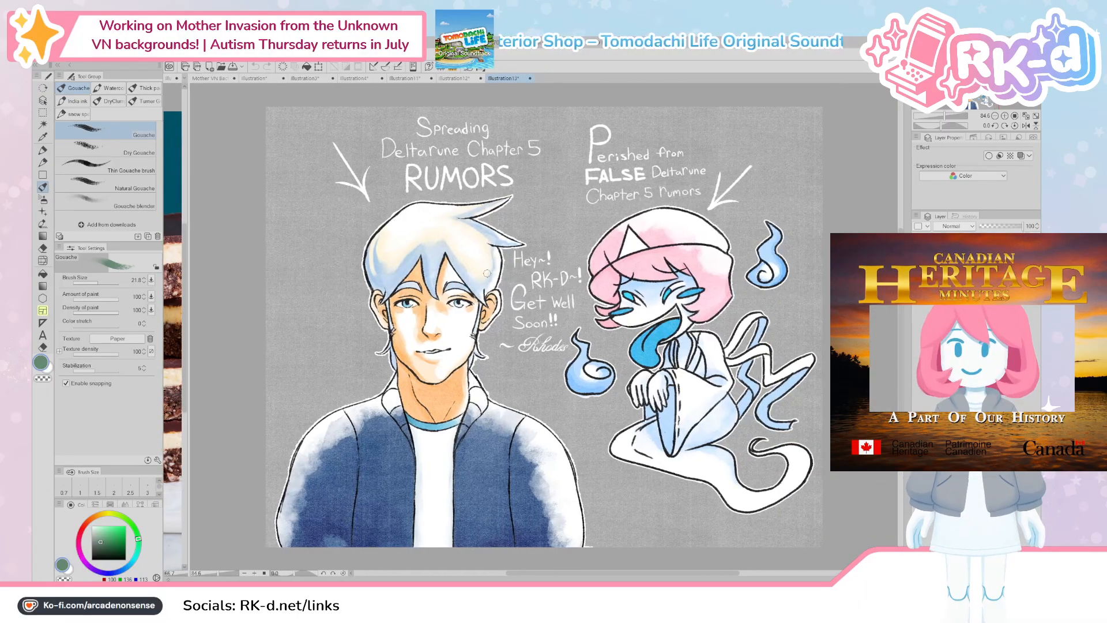
key("ctrl+0")
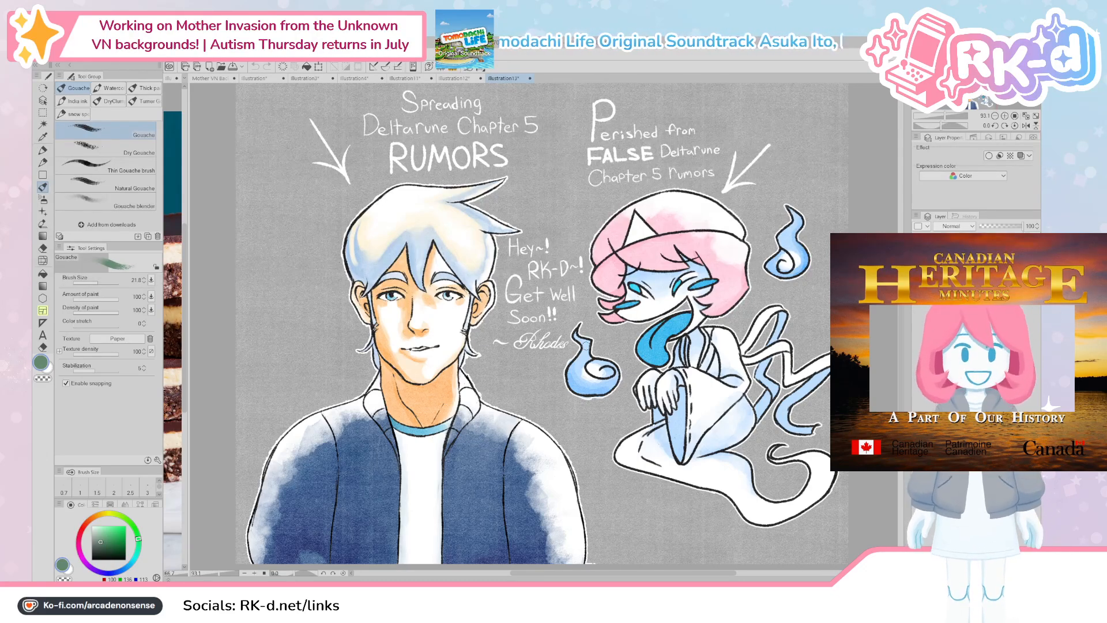
scroll(580, 376, "right", 3)
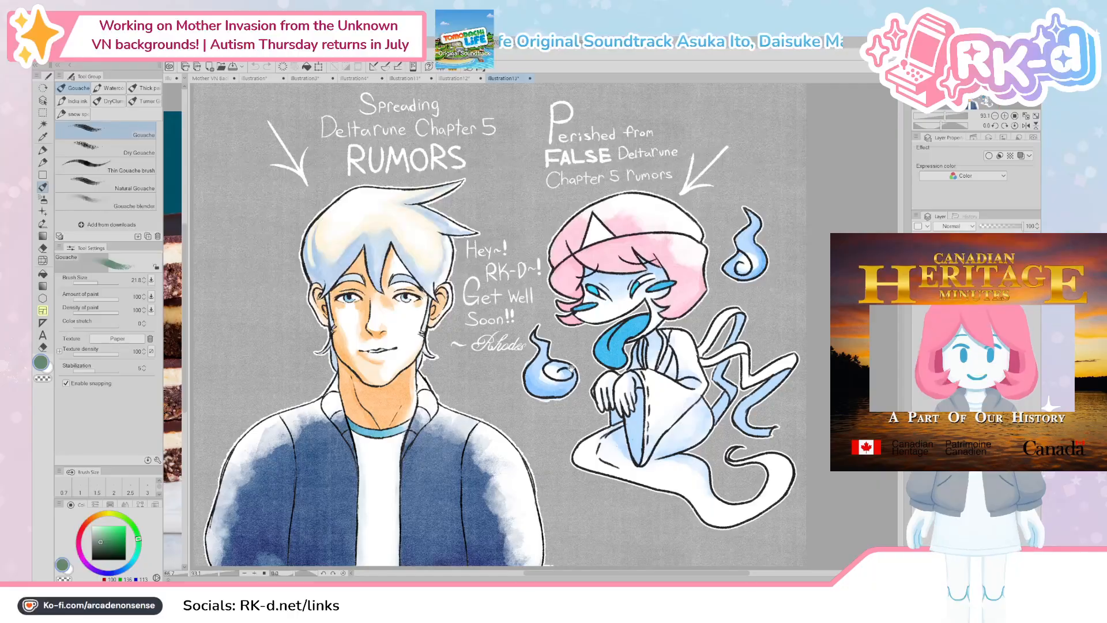
scroll(571, 367, "right", 1)
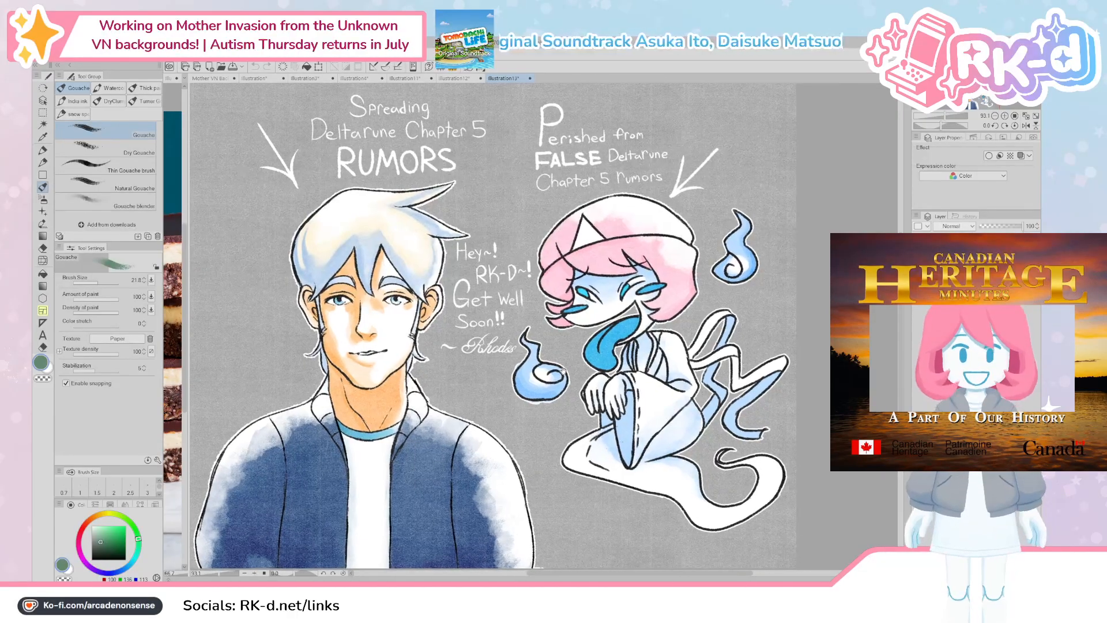
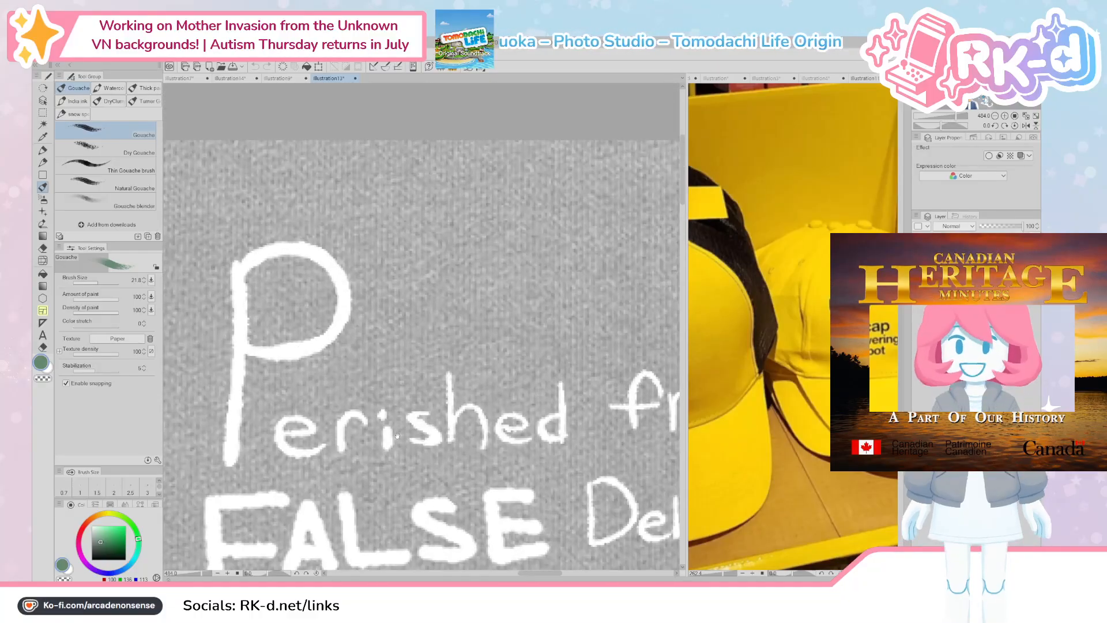
Step: Examine the fan drawing's lettering, the pink-haired ghost and the white-haired man up close, and view the whole picture
left_click_drag(529, 296, 226, 264)
scroll(438, 392, "down", 6)
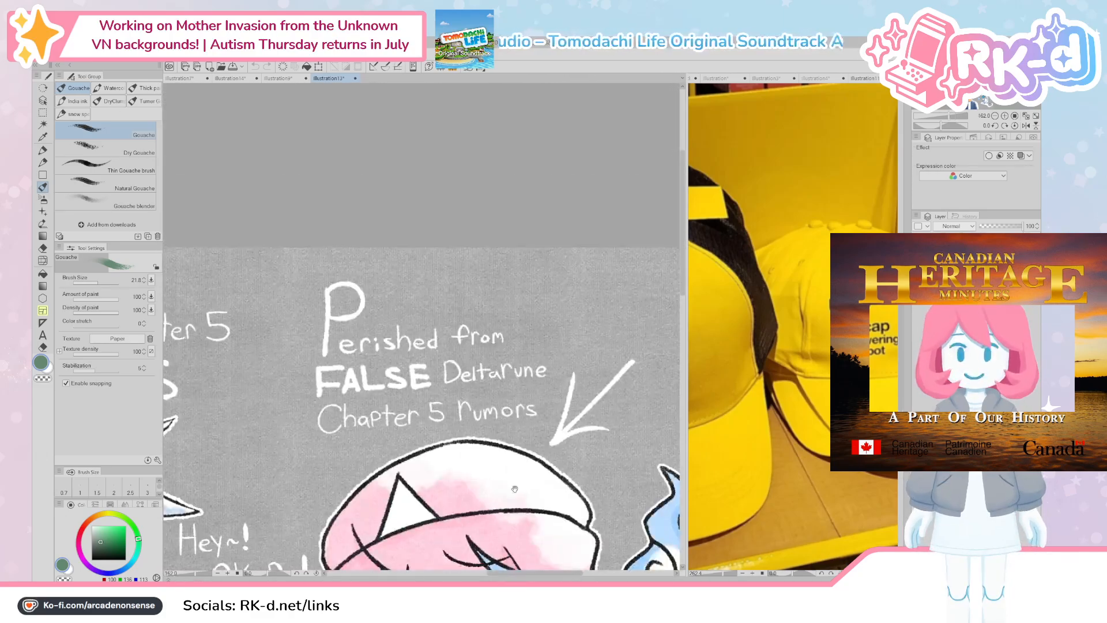
mouse_move(514, 485)
left_mouse_down()
mouse_move(494, 308)
mouse_move(454, 247)
mouse_move(445, 267)
left_mouse_up()
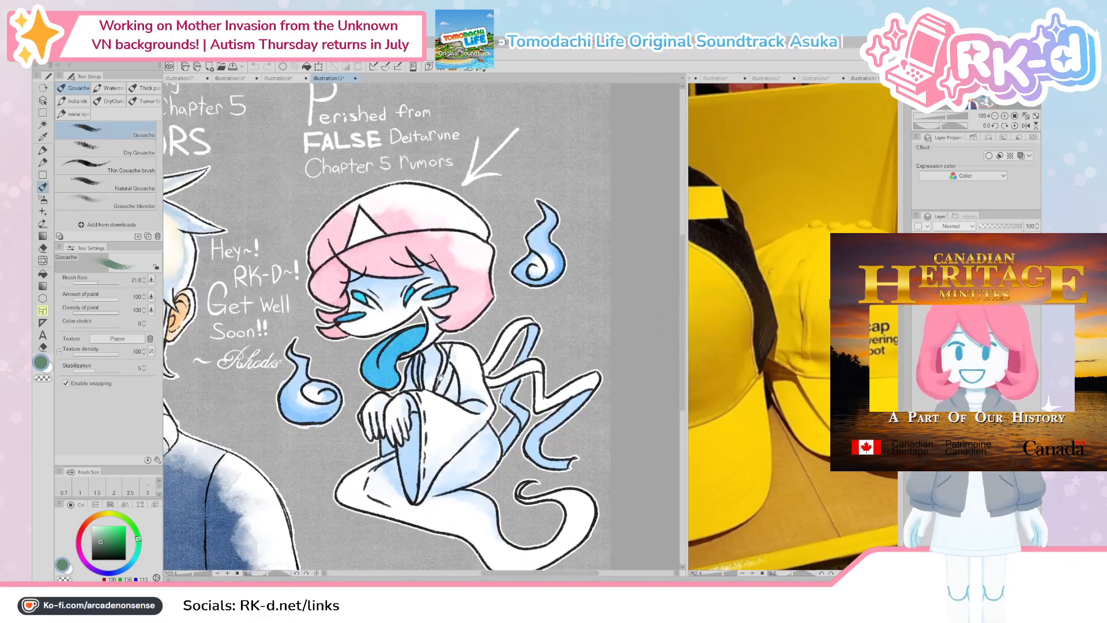
left_click_drag(305, 391, 464, 424)
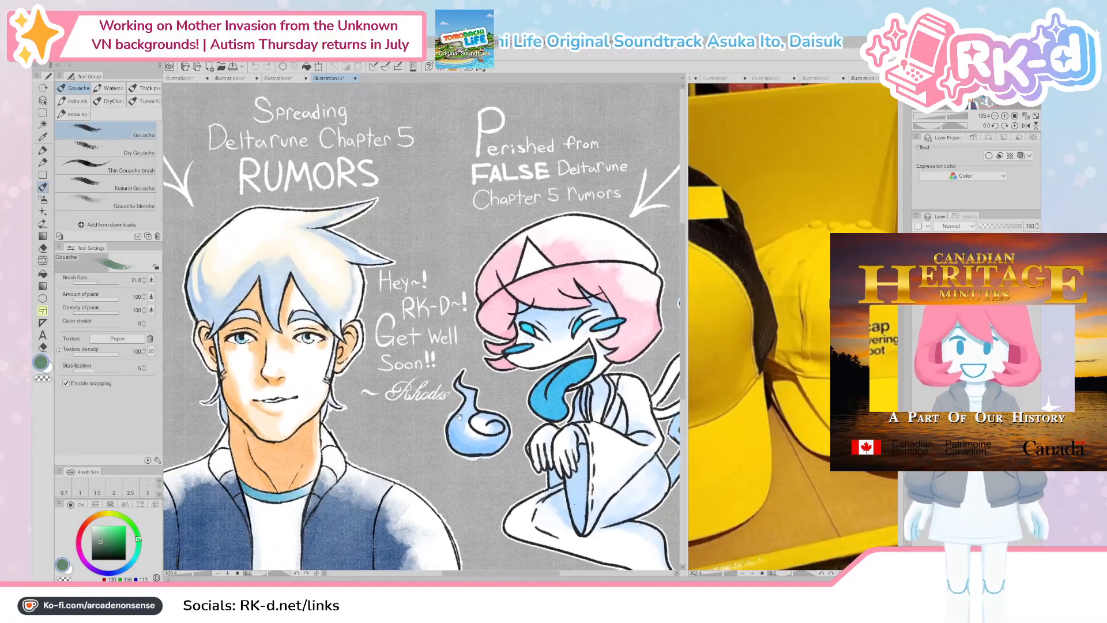
left_click_drag(329, 322, 375, 334)
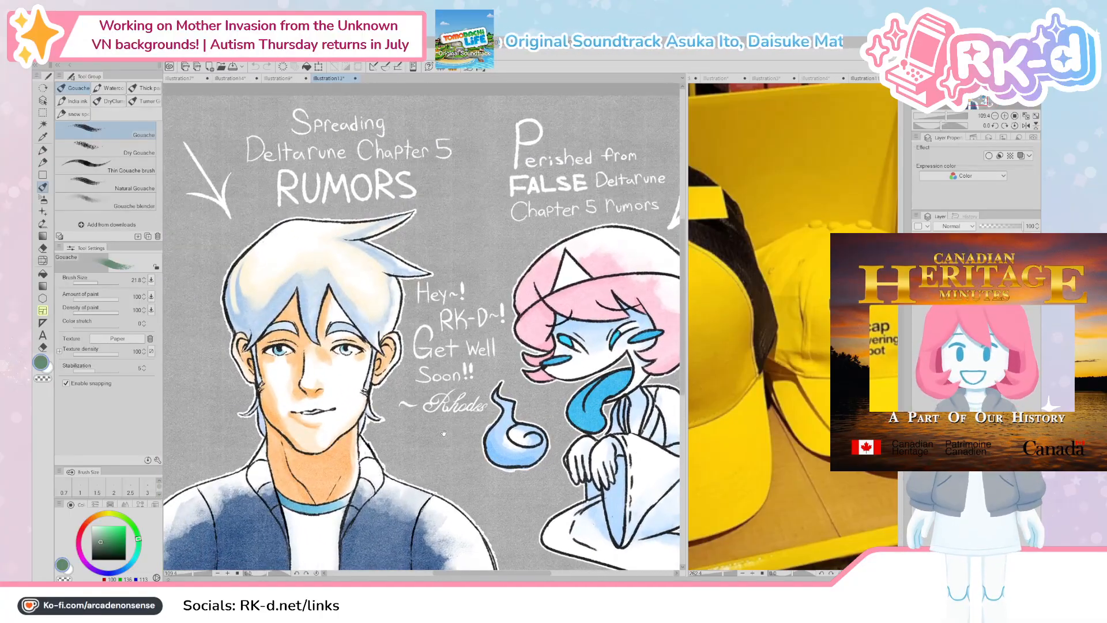
scroll(420, 431, "down", 4)
scroll(475, 386, "up", 2)
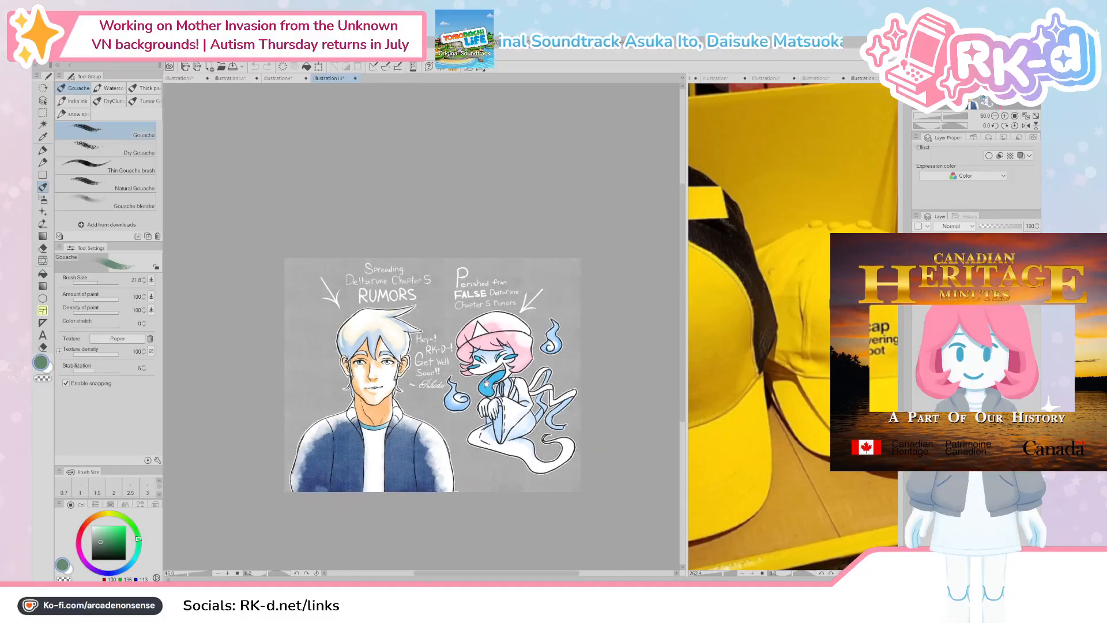
Step: Close the yellow caps, Heritage Minutes and beef stew reference images and go back to the train station background
left_click(836, 91)
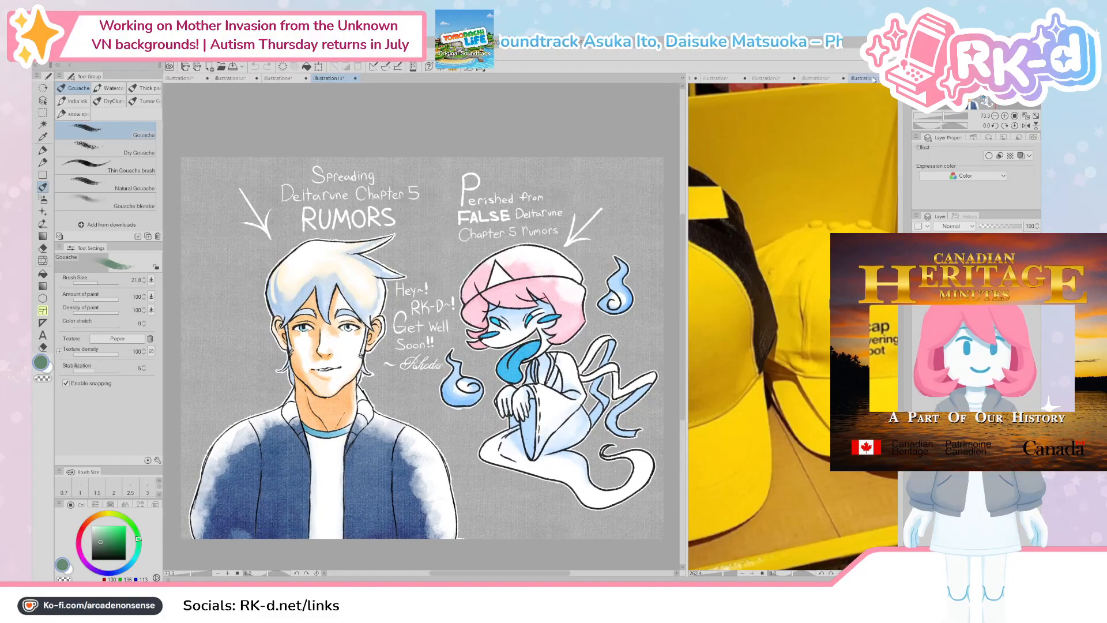
left_click(816, 78)
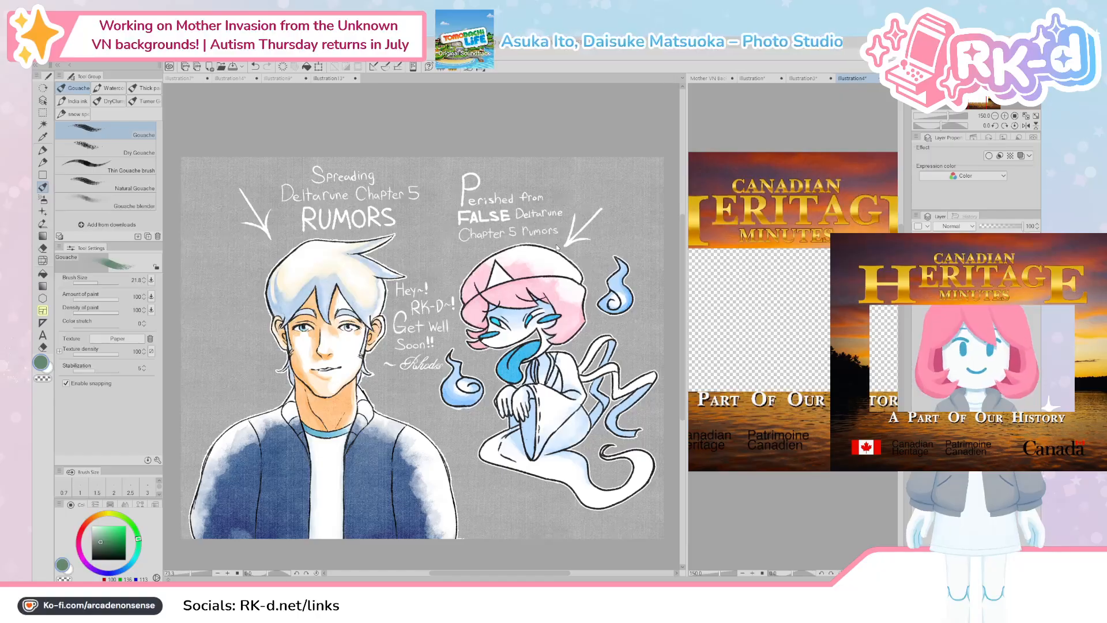
key("ctrl+w")
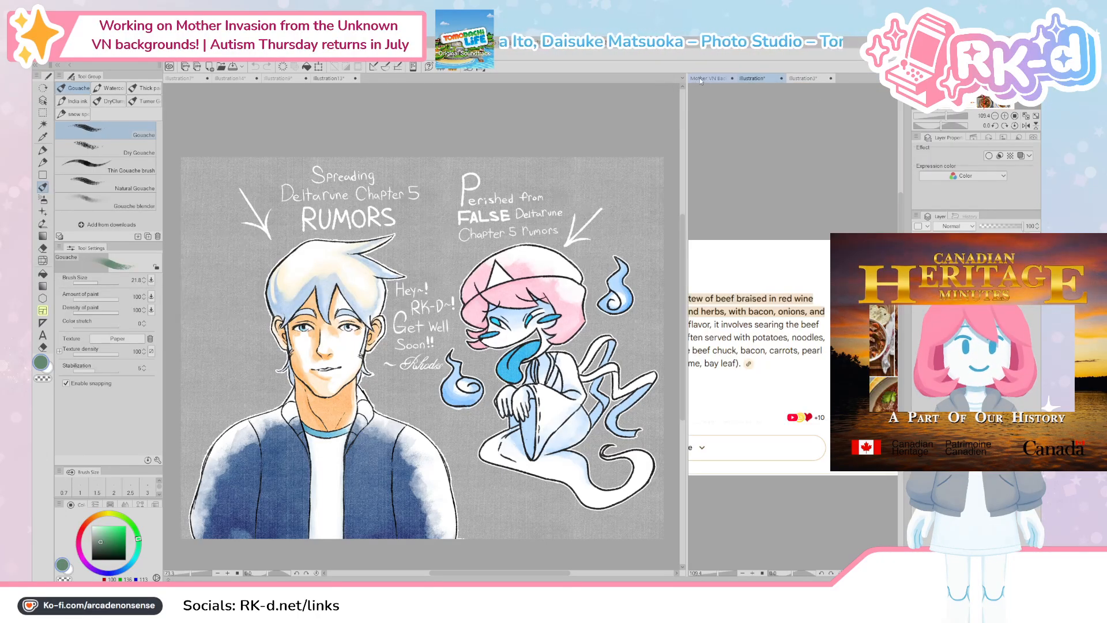
left_click(700, 78)
left_click(833, 79)
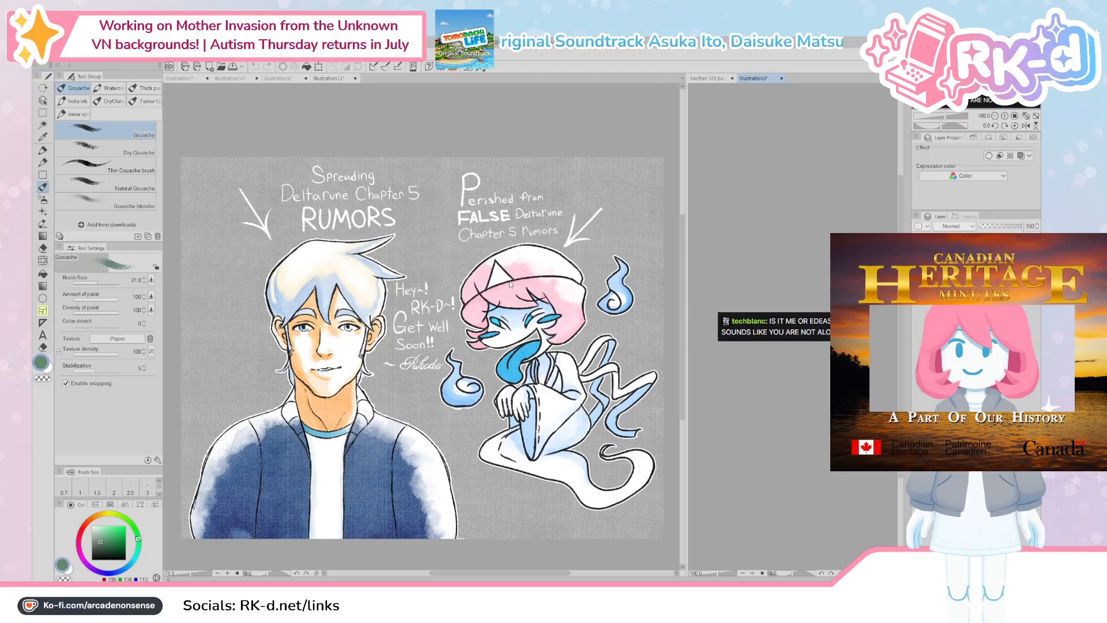
left_click(702, 77)
scroll(776, 356, "down", 2)
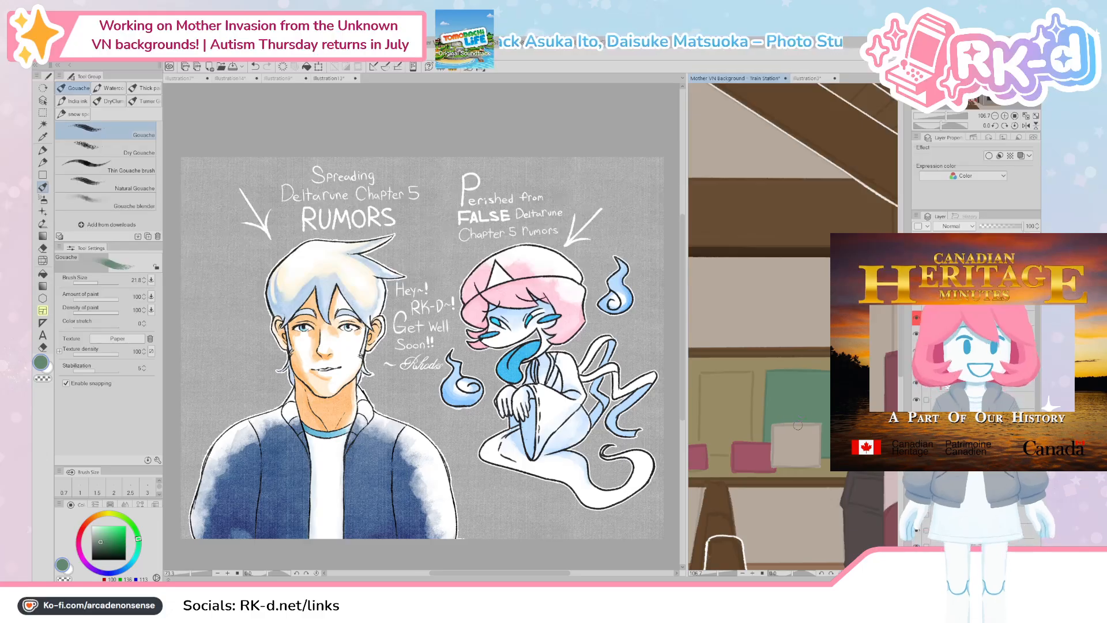
Step: Sample the tall poster's blue from the rough colour version and start painting the notice board poster at brush size 15.1
left_click_drag(780, 413, 839, 421)
left_click(917, 301)
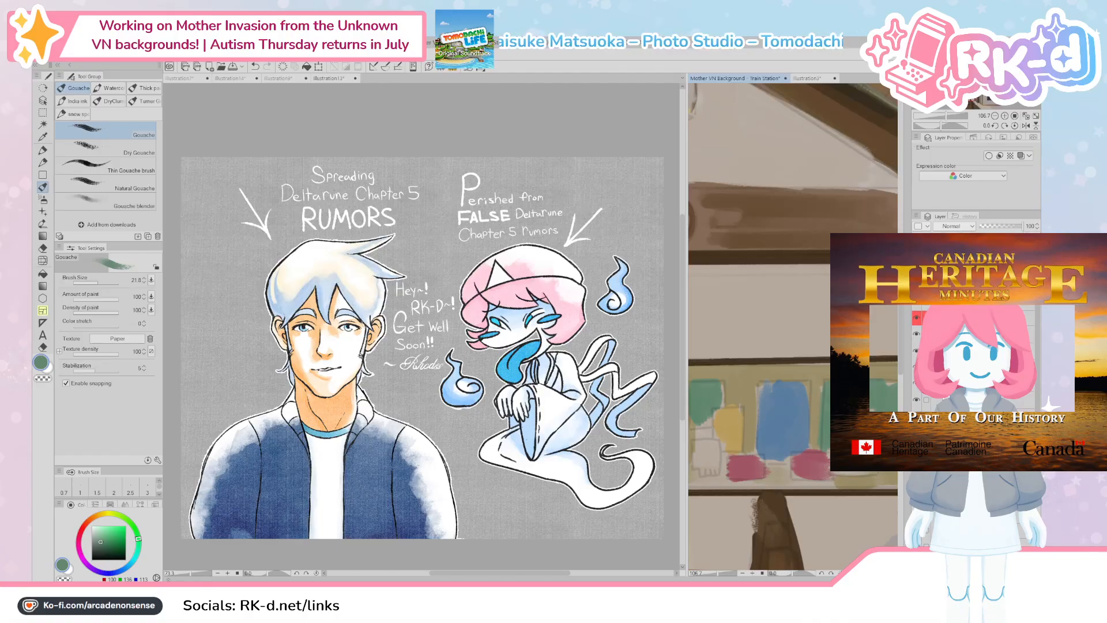
left_click(782, 425, "alt")
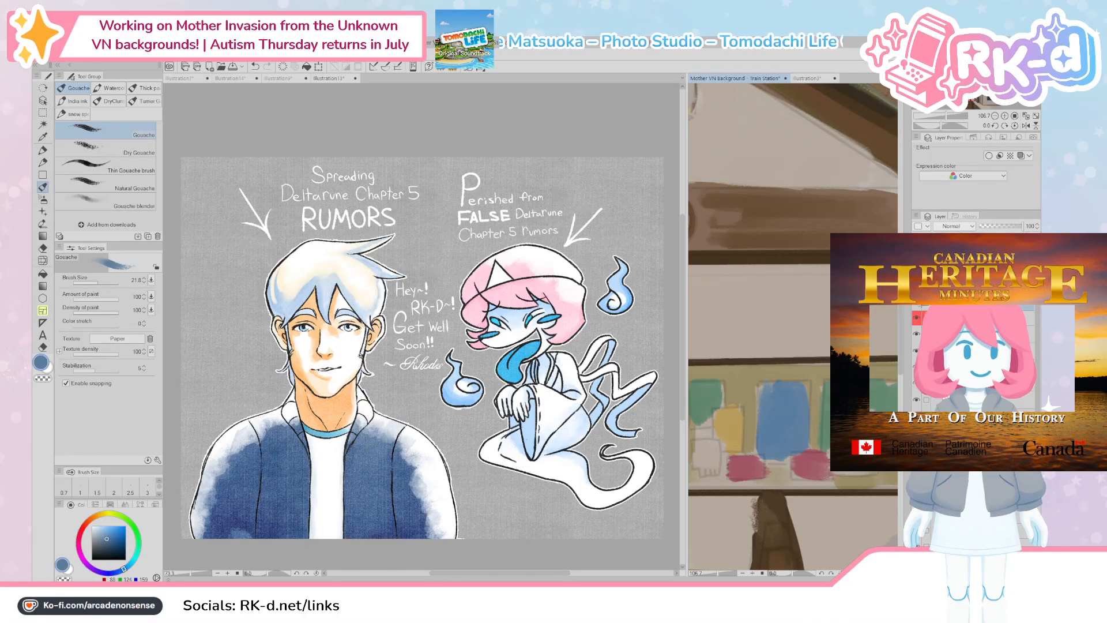
left_click(917, 301)
scroll(769, 390, "up", 1)
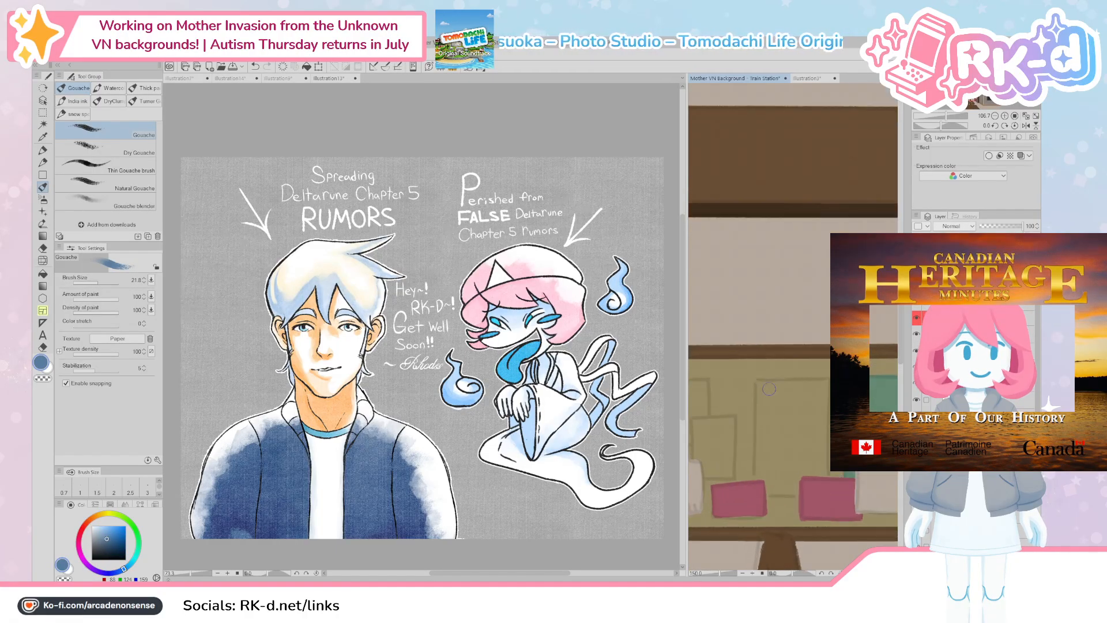
left_click_drag(769, 390, 748, 432)
key("bracketleft")
key("bracketleft")
mouse_move(750, 473)
left_mouse_down()
mouse_move(760, 408)
mouse_move(781, 416)
mouse_move(755, 450)
mouse_move(750, 443)
left_mouse_up()
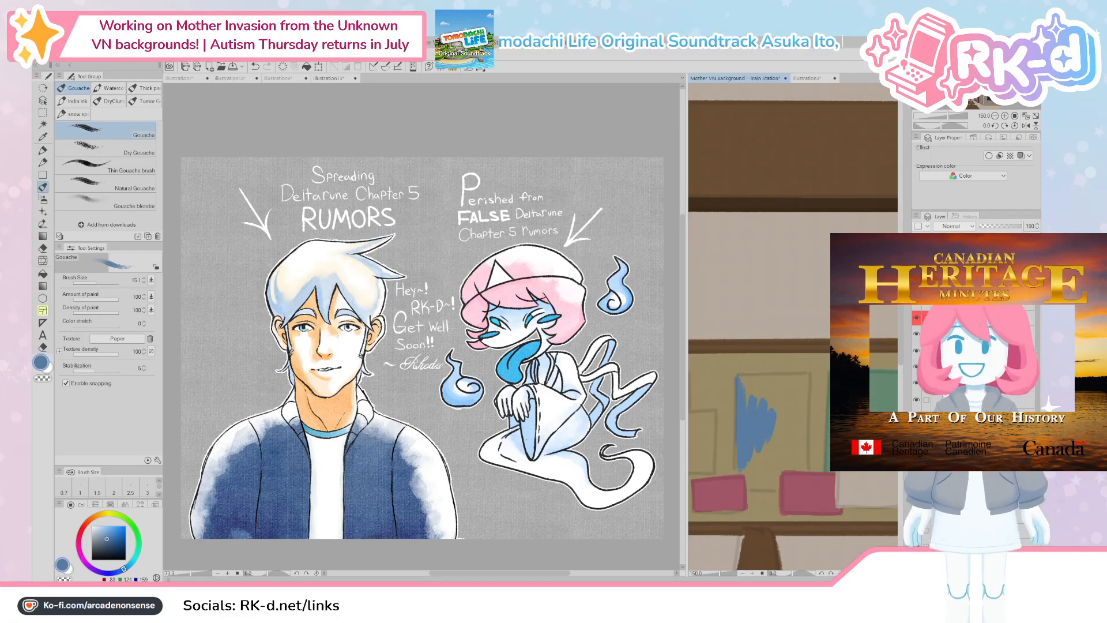
Step: Open the LEGO theft video screenshot in a new canvas, dock it above the fan drawing, and enlarge it in a shortened pane
left_click(63, 84)
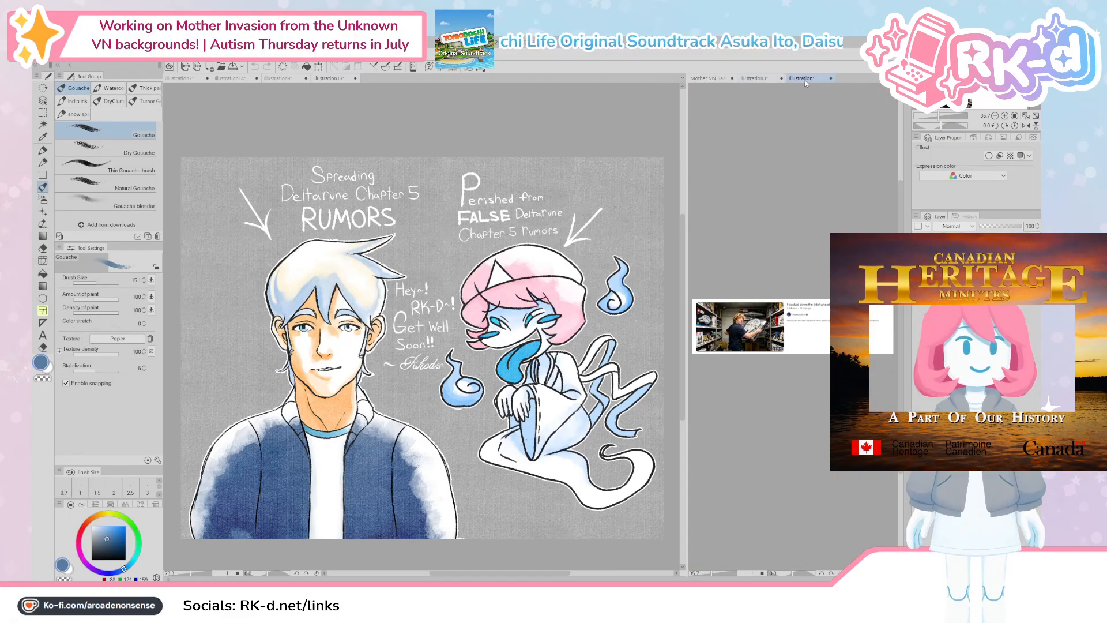
left_click_drag(443, 98, 392, 75)
scroll(407, 101, "up", 1)
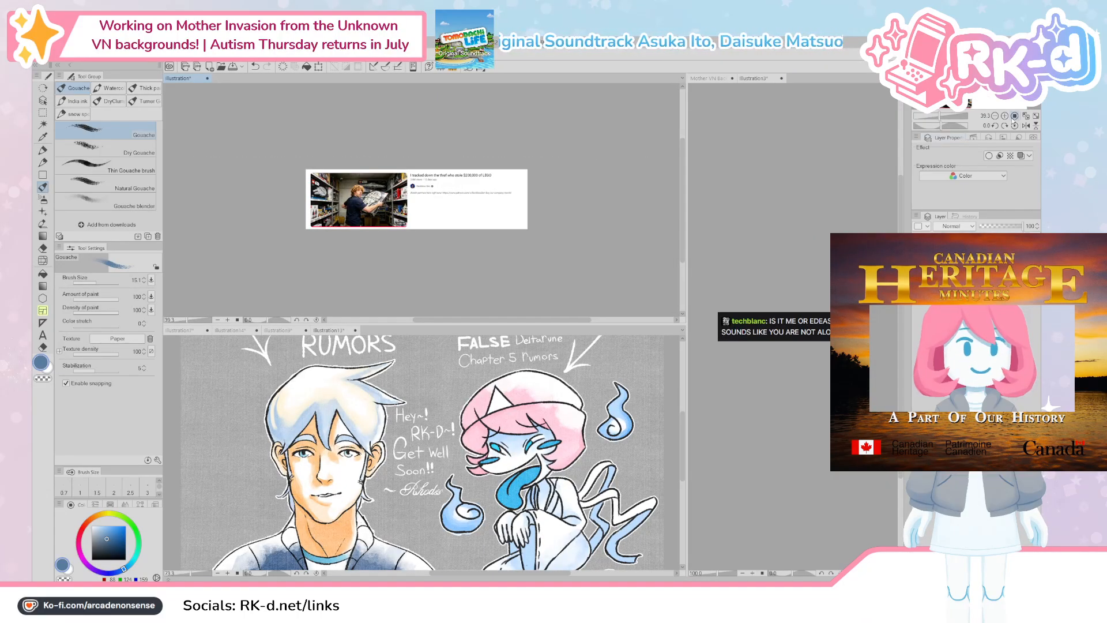
left_click(1026, 116)
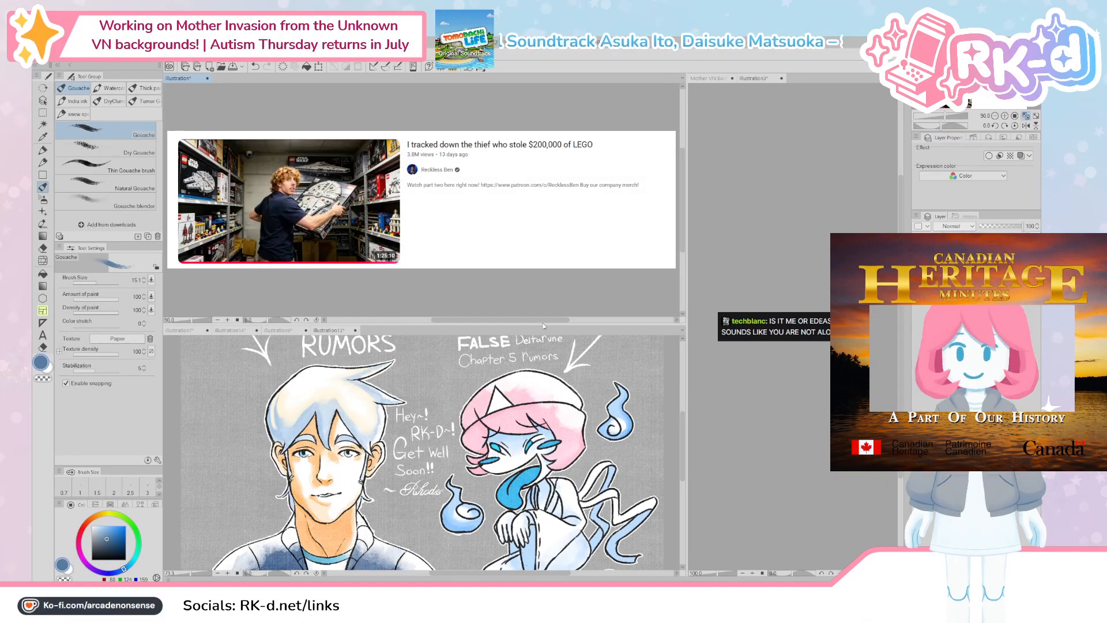
left_click_drag(541, 324, 541, 233)
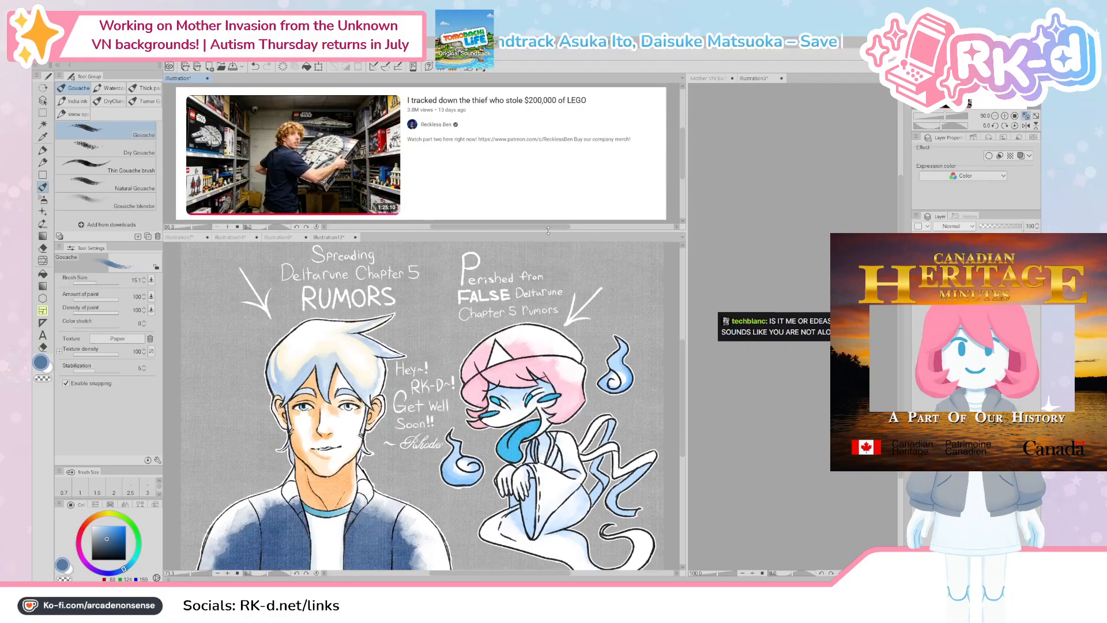
Step: Return to the train station background and fill the rest of the tall notice board poster with the flat blue
left_click(713, 76)
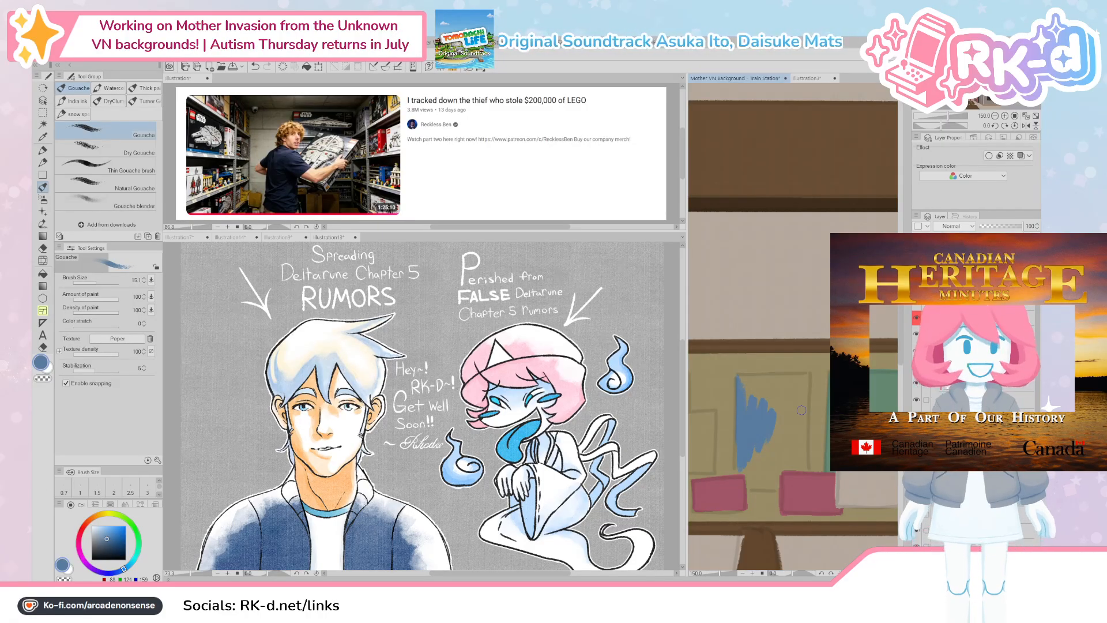
mouse_move(761, 385)
left_mouse_down()
mouse_move(761, 415)
mouse_move(737, 379)
mouse_move(806, 378)
left_mouse_up()
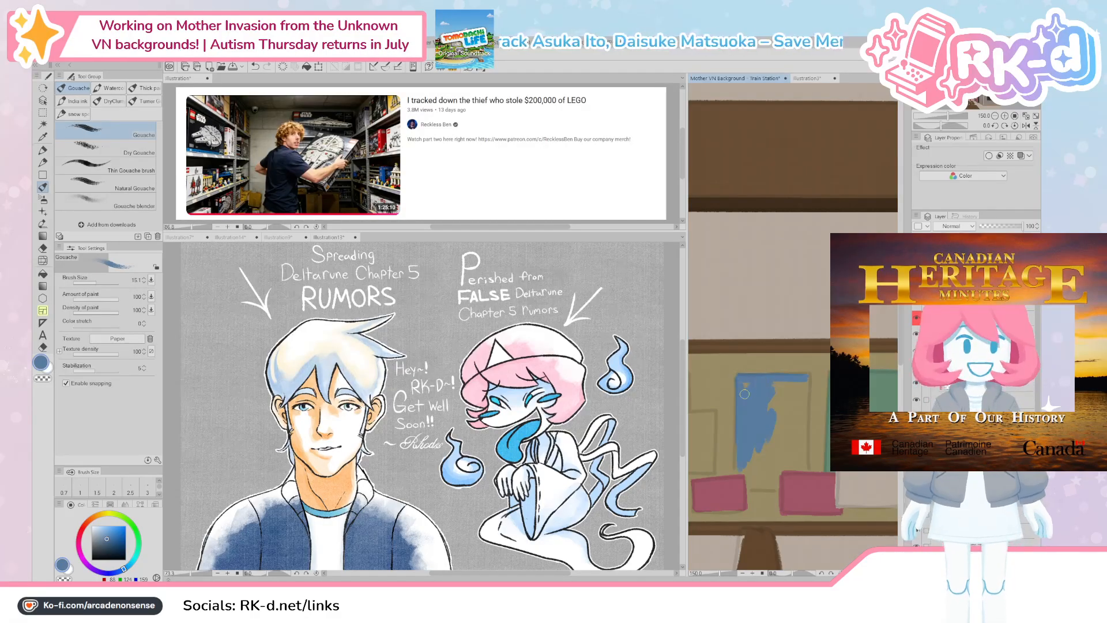
mouse_move(776, 392)
left_mouse_down()
mouse_move(762, 411)
mouse_move(792, 385)
mouse_move(802, 392)
left_mouse_up()
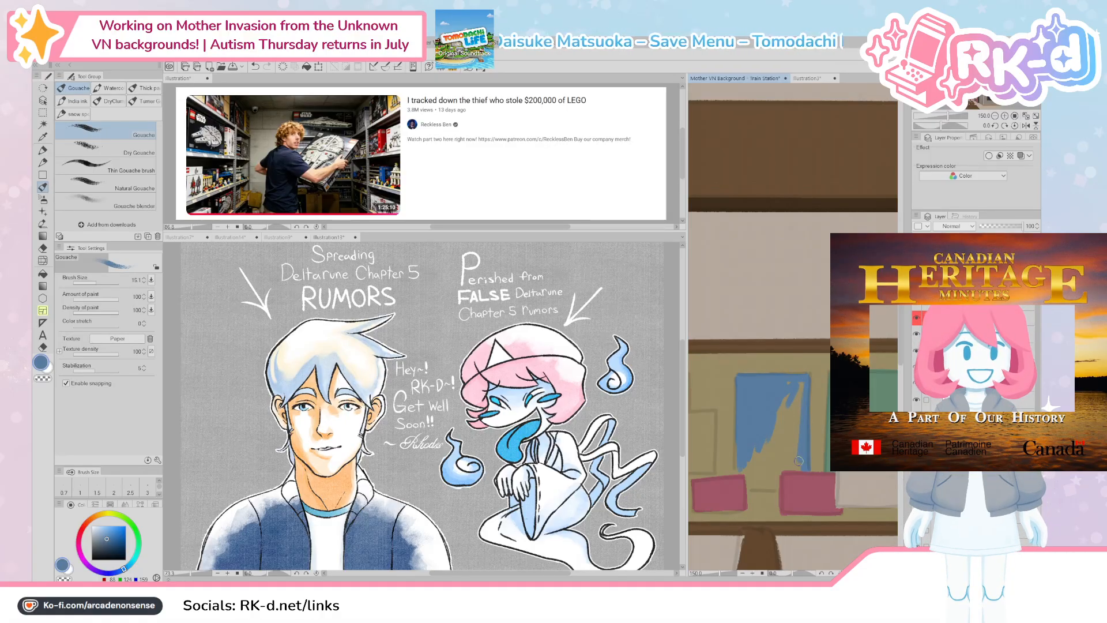
mouse_move(799, 461)
left_mouse_down()
mouse_move(790, 434)
mouse_move(781, 442)
mouse_move(775, 400)
left_mouse_up()
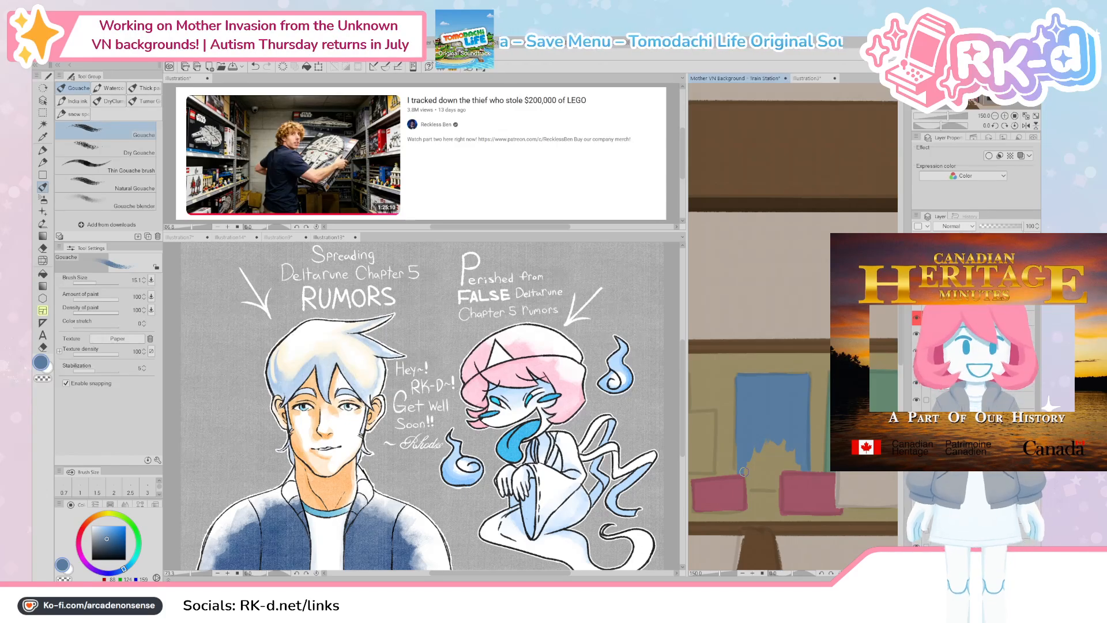
mouse_move(736, 378)
left_mouse_down()
mouse_move(733, 485)
mouse_move(735, 377)
left_mouse_up()
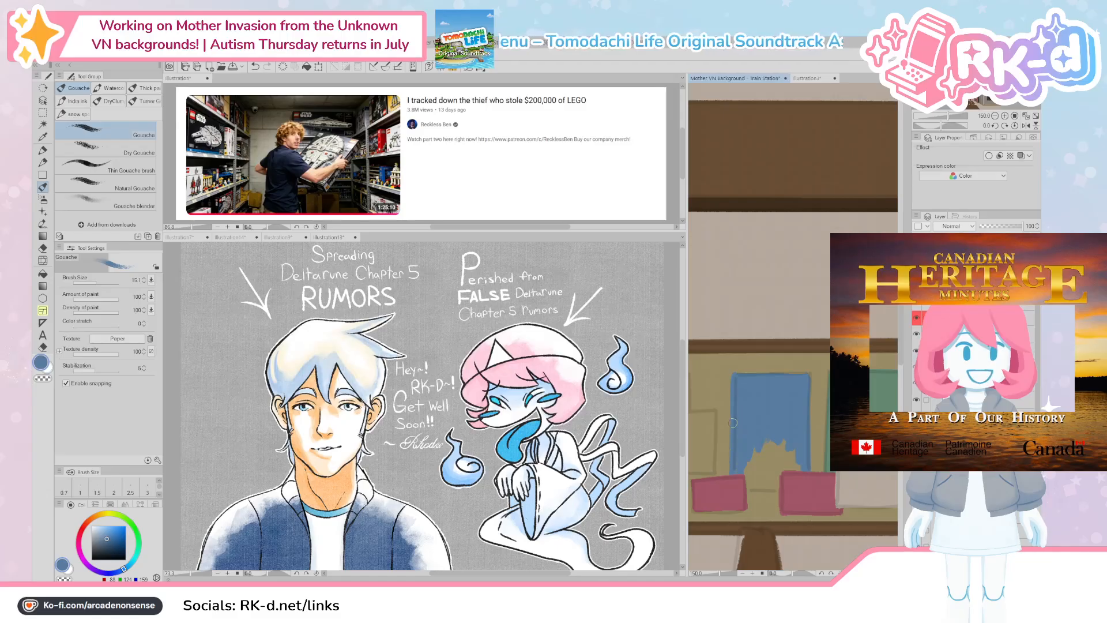
mouse_move(729, 487)
left_mouse_down()
mouse_move(790, 481)
mouse_move(749, 480)
mouse_move(765, 447)
mouse_move(748, 457)
mouse_move(769, 439)
mouse_move(773, 470)
left_mouse_up()
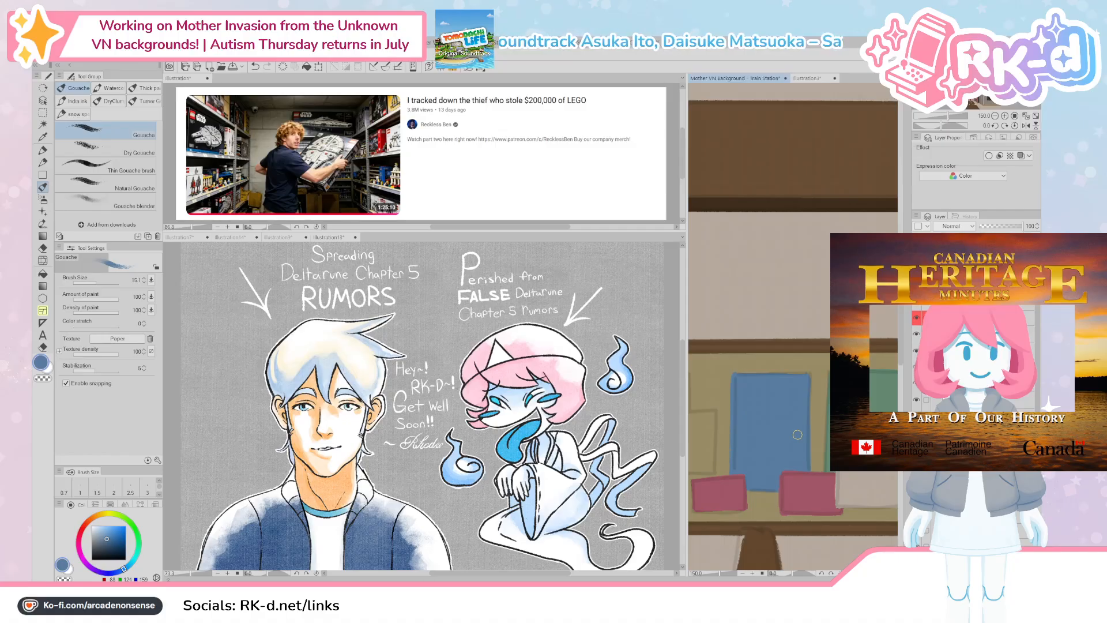
Step: Sample green from the finished green poster and start painting the left edge of the small note above the pale torn-off flyer
scroll(797, 435, "down", 3)
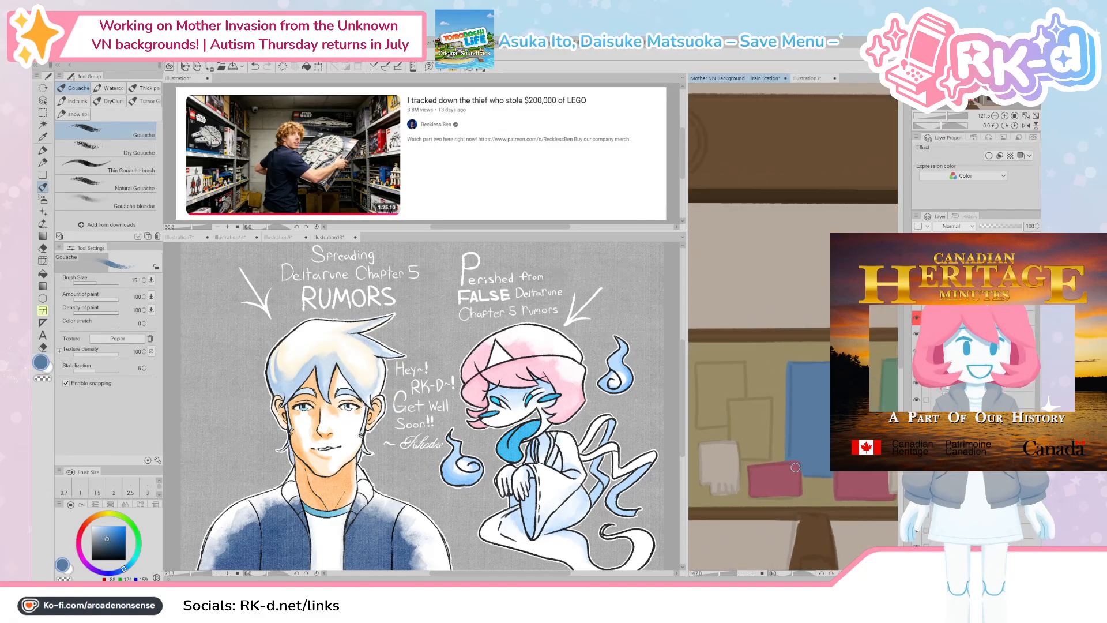
scroll(809, 468, "up", 1)
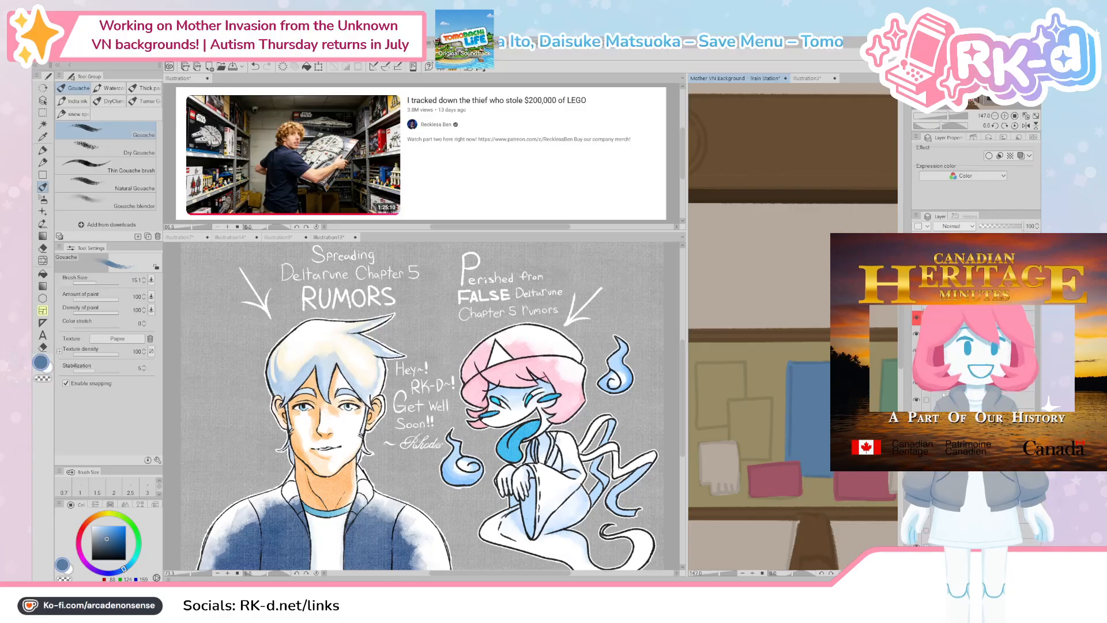
left_click_drag(840, 427, 793, 428)
left_click(882, 385, "alt")
left_click_drag(694, 417, 763, 438)
scroll(754, 421, "up", 1)
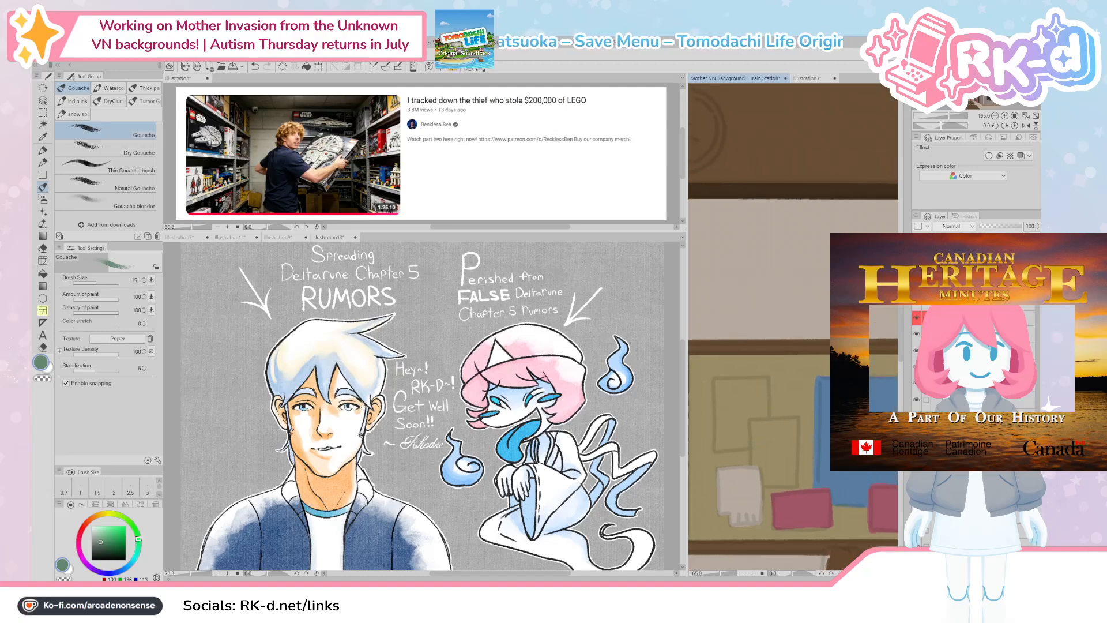
left_click_drag(716, 381, 717, 383)
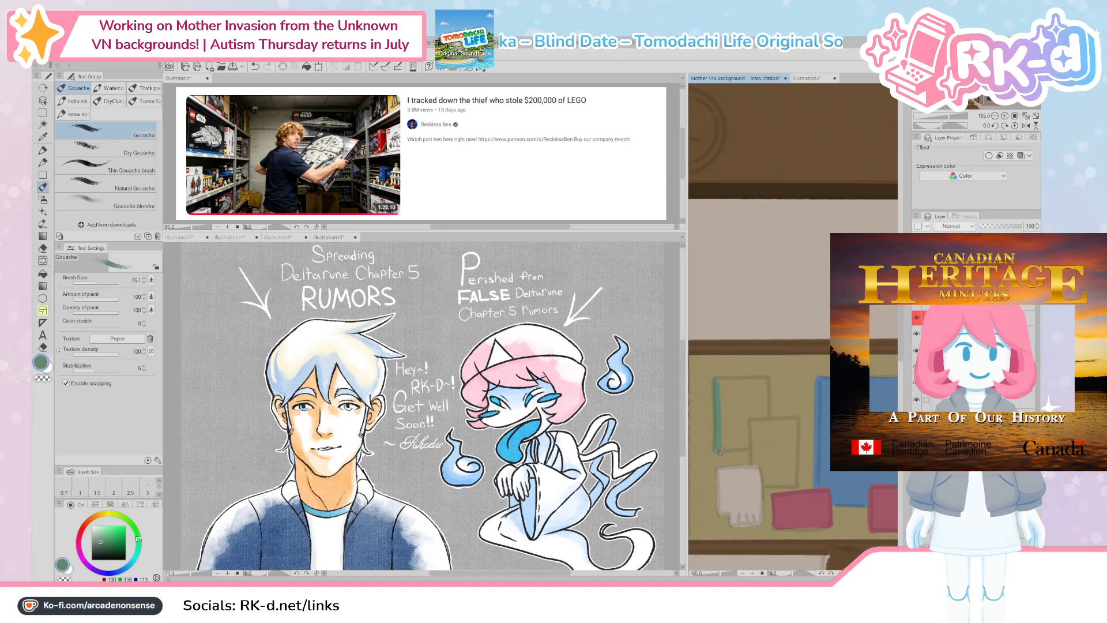
Step: Outline and fill the tall note at the bulletin board's upper left with solid muted green
left_click_drag(720, 451, 764, 436)
mouse_move(715, 381)
left_mouse_down()
mouse_move(770, 378)
mouse_move(765, 447)
left_mouse_up()
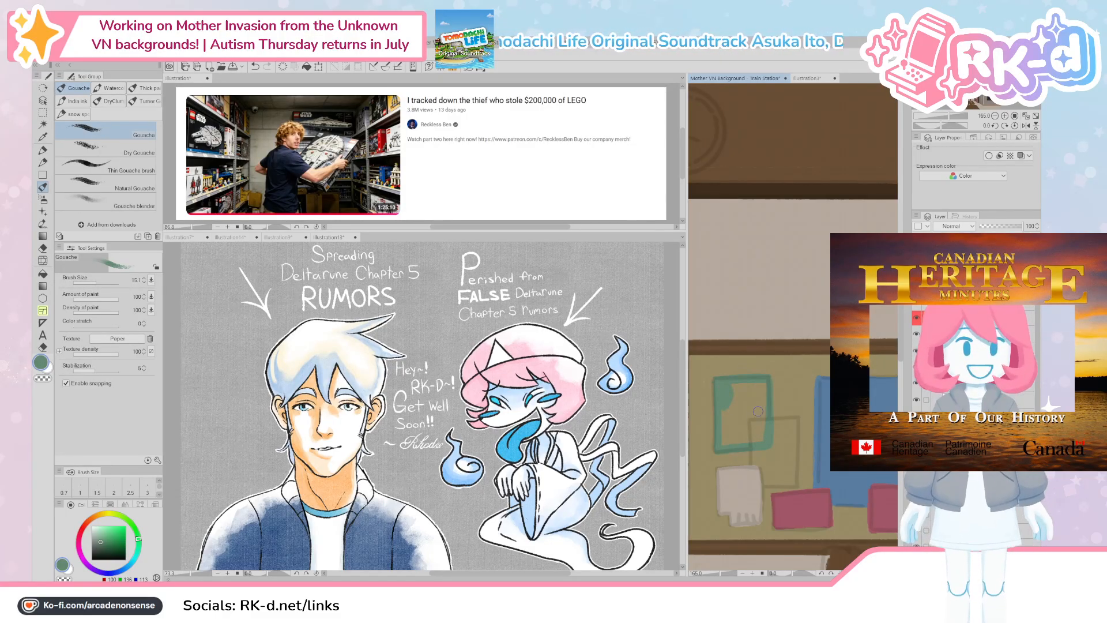
left_click_drag(763, 388, 736, 397)
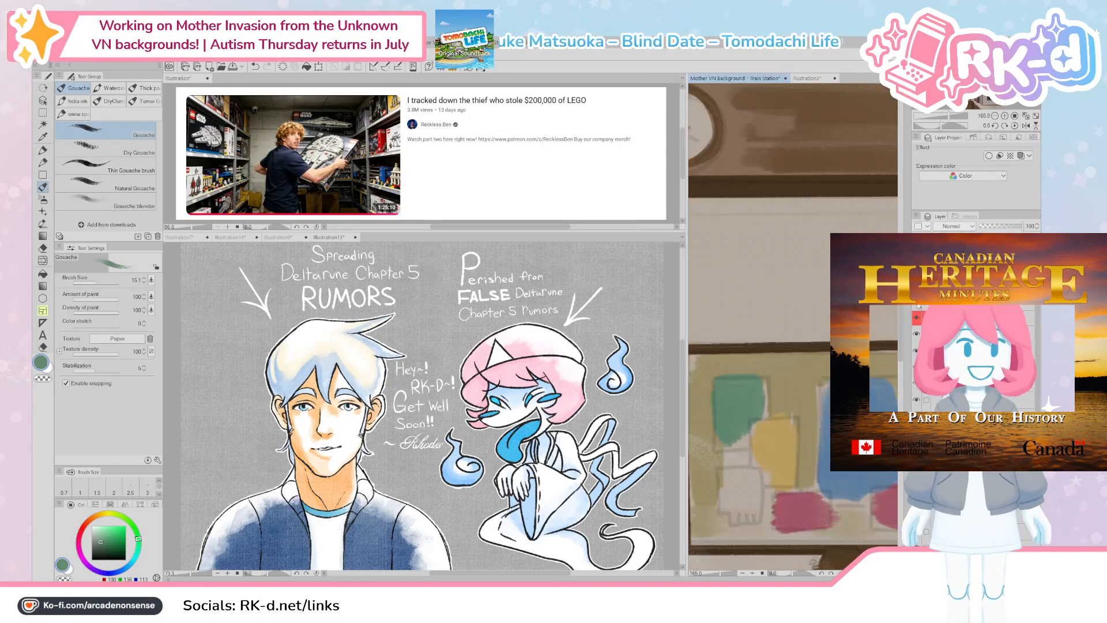
Step: Sample the ochre yellow from the rough color version and fill the bulletin board note beside the green one with it
left_click(785, 442, "alt")
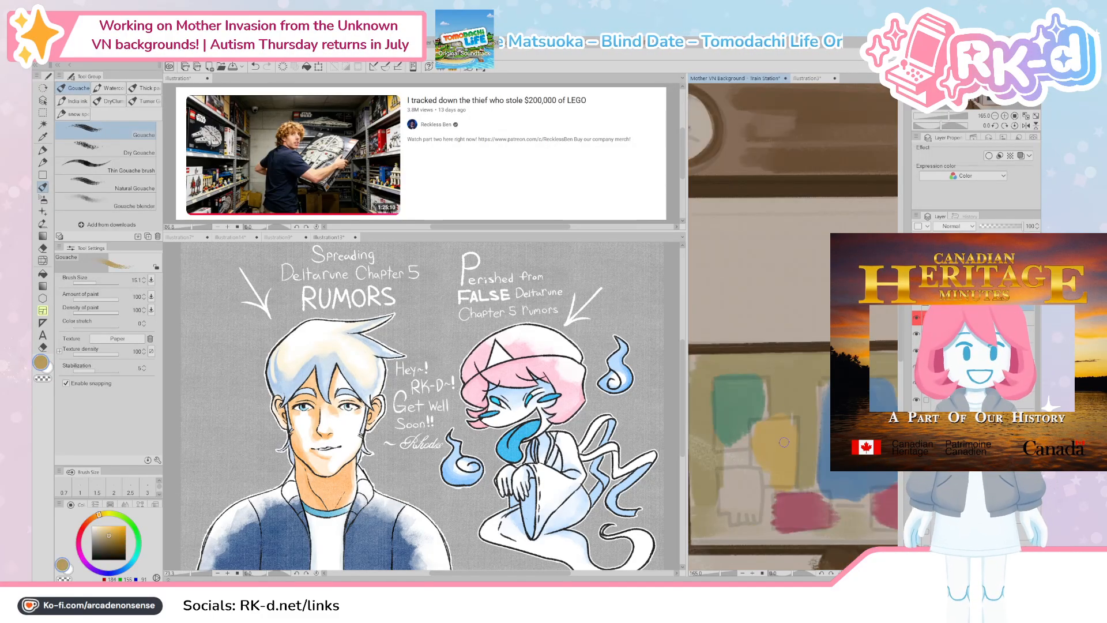
left_click(916, 304)
left_click(969, 317)
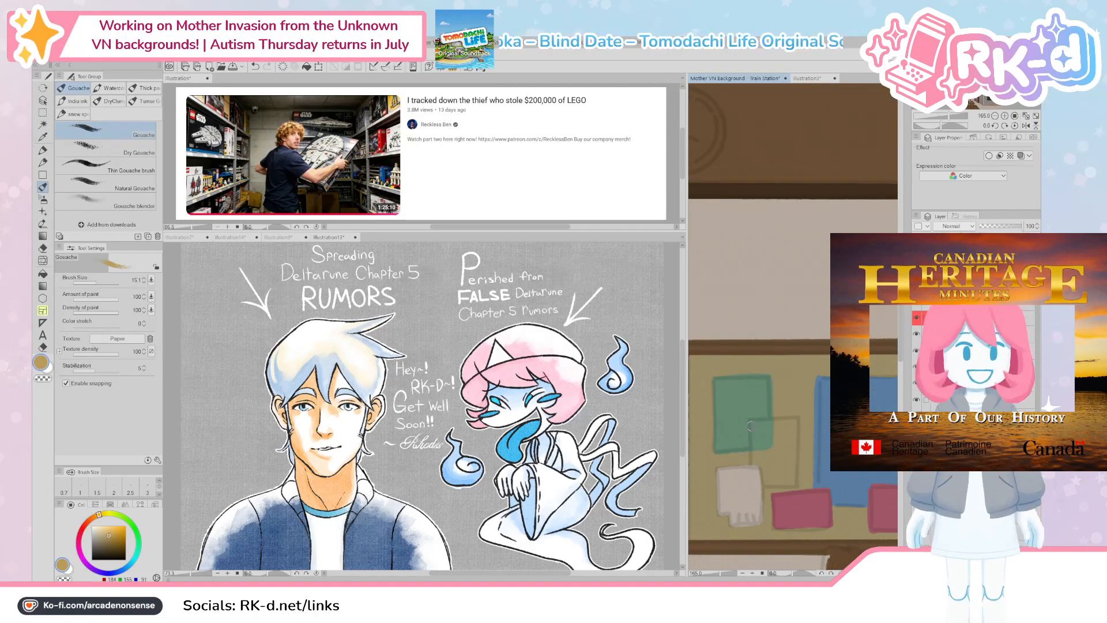
mouse_move(751, 422)
left_mouse_down()
mouse_move(785, 422)
mouse_move(794, 443)
mouse_move(794, 468)
mouse_move(764, 477)
mouse_move(759, 428)
mouse_move(778, 428)
left_mouse_up()
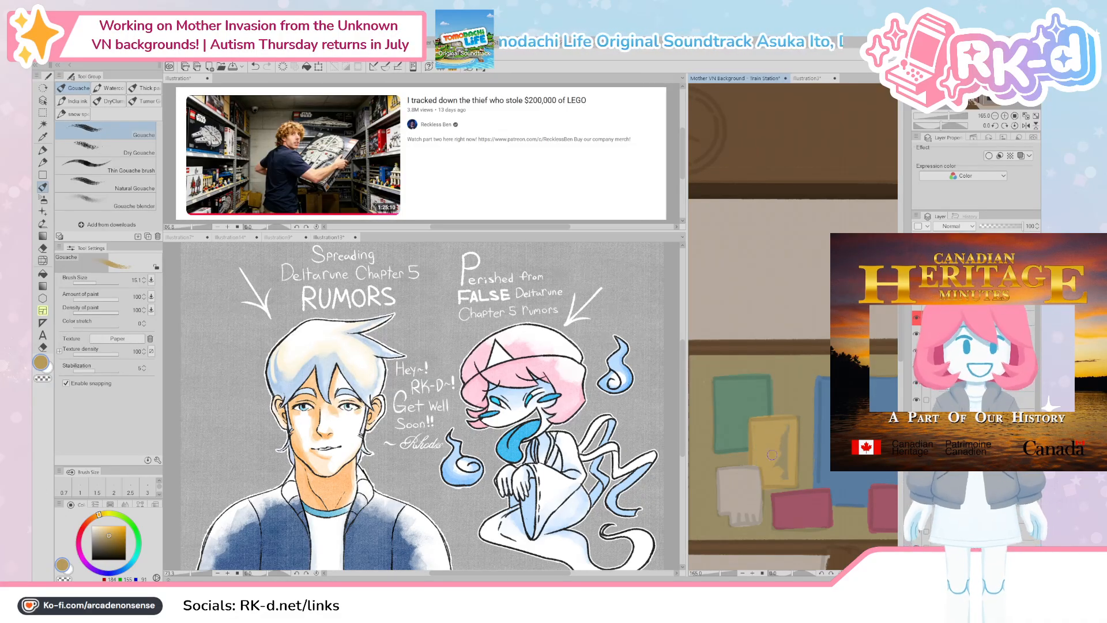
left_click_drag(781, 477, 788, 435)
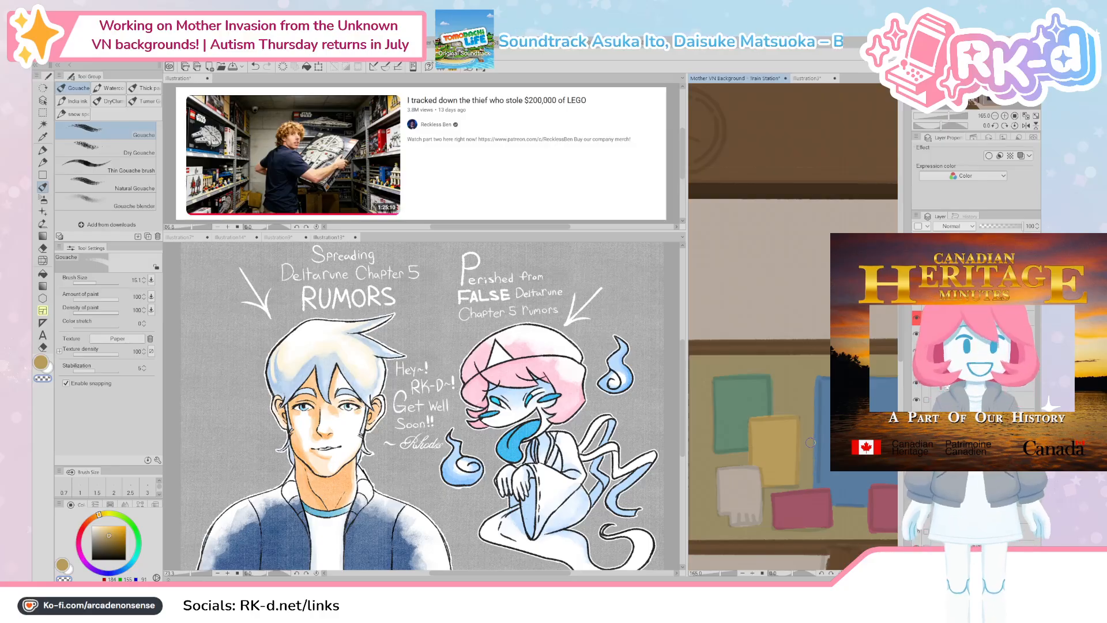
scroll(798, 494, "down", 3)
scroll(829, 440, "down", 5)
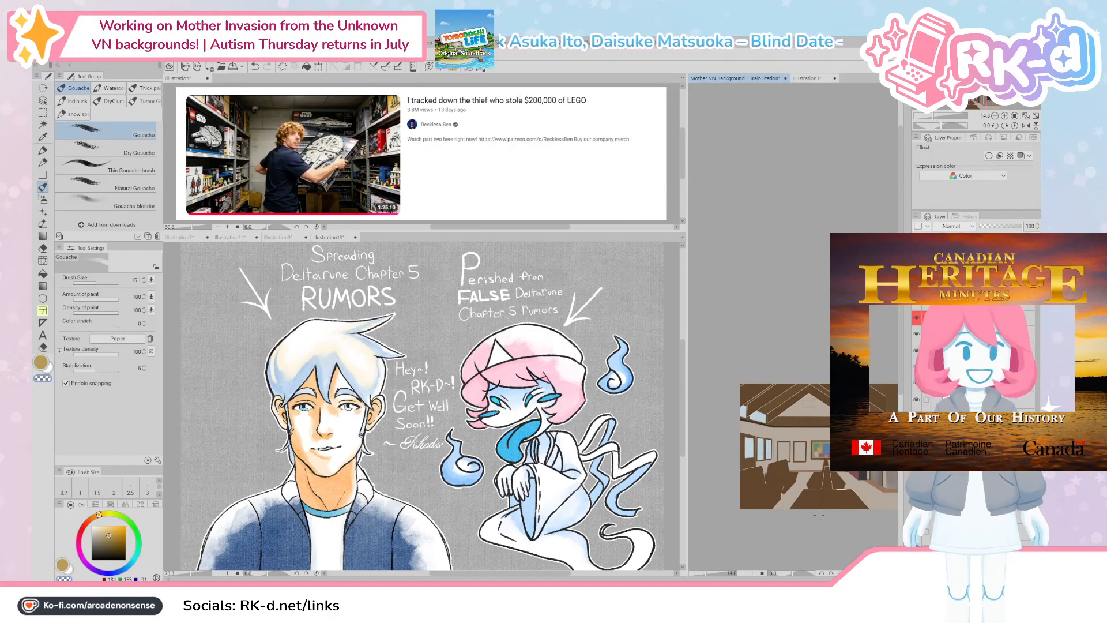
scroll(780, 406, "up", 6)
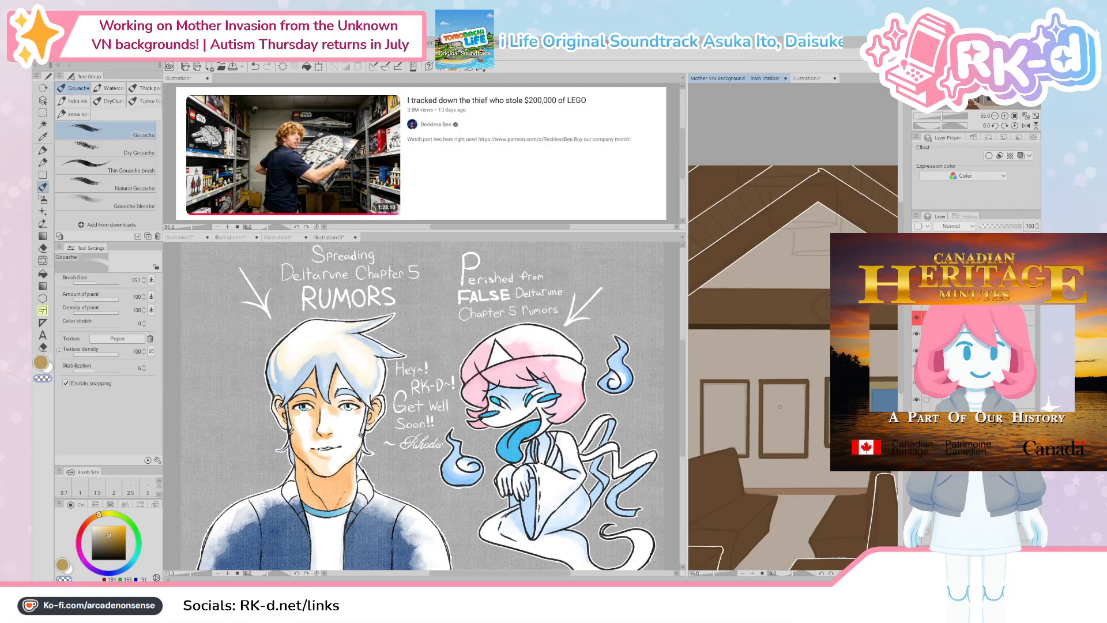
left_click_drag(817, 539, 783, 524)
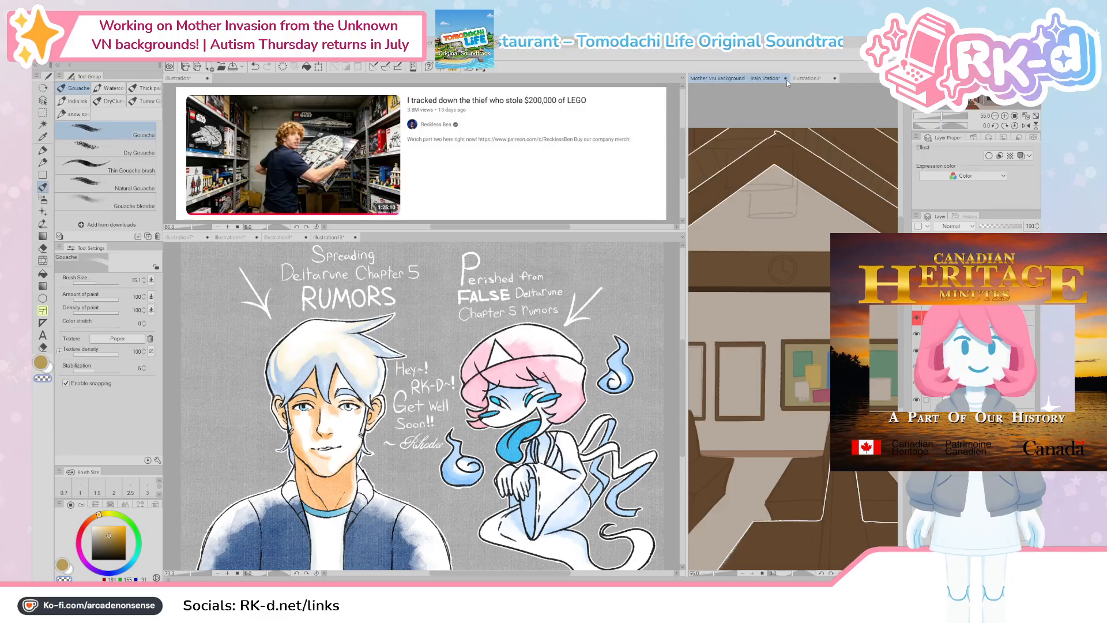
Step: Create a blank square illustration and widen its document area to take up most of the workspace
left_click(679, 236)
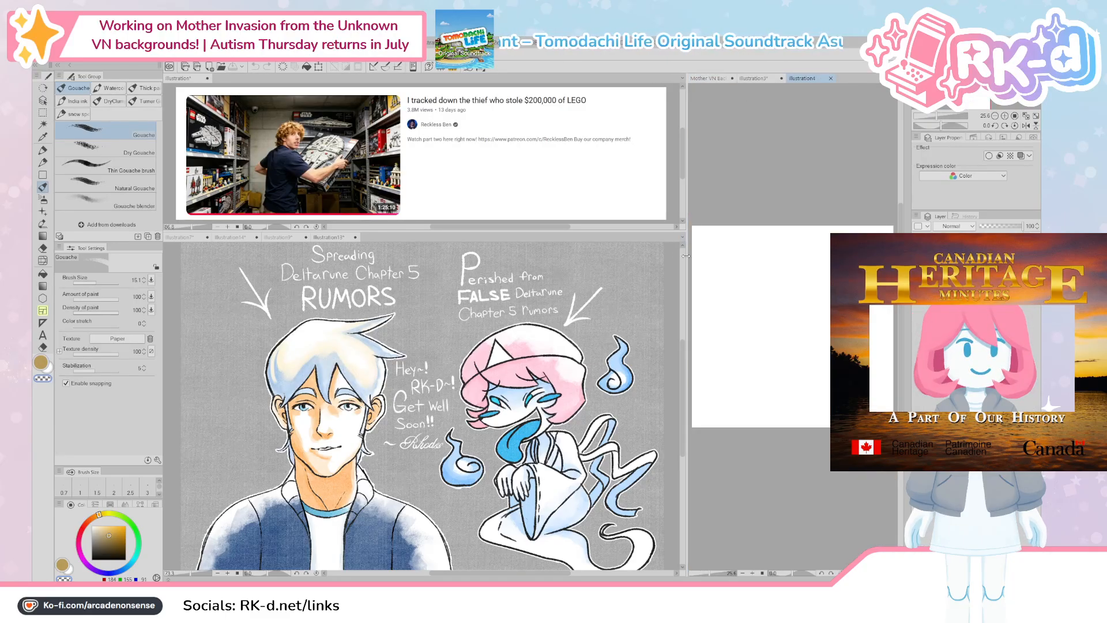
left_click_drag(686, 255, 205, 255)
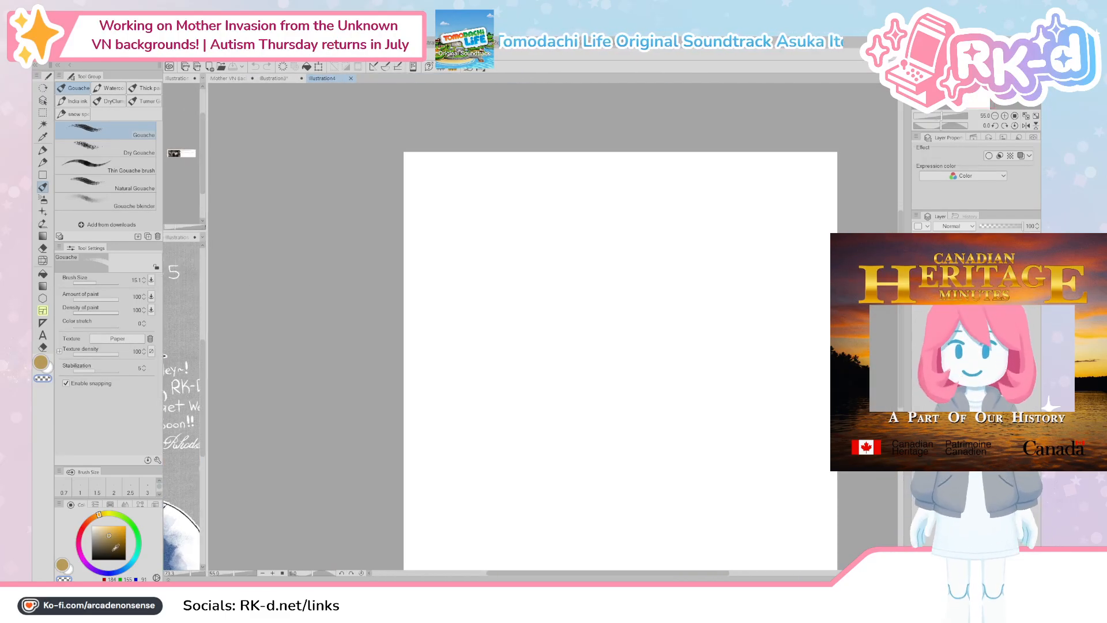
left_click_drag(542, 371, 513, 339)
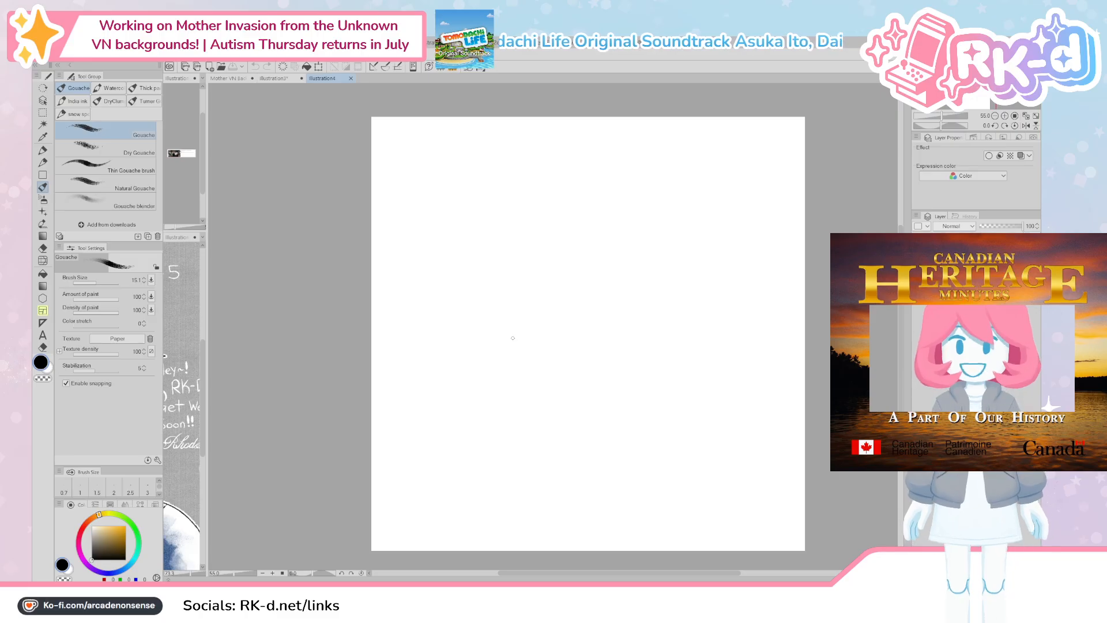
Step: Enlarge the Gouache brush to 37.1 and draw a tall black vertical line with short ticks alternating on both sides
key("bracketright")
key("bracketright")
key("bracketright")
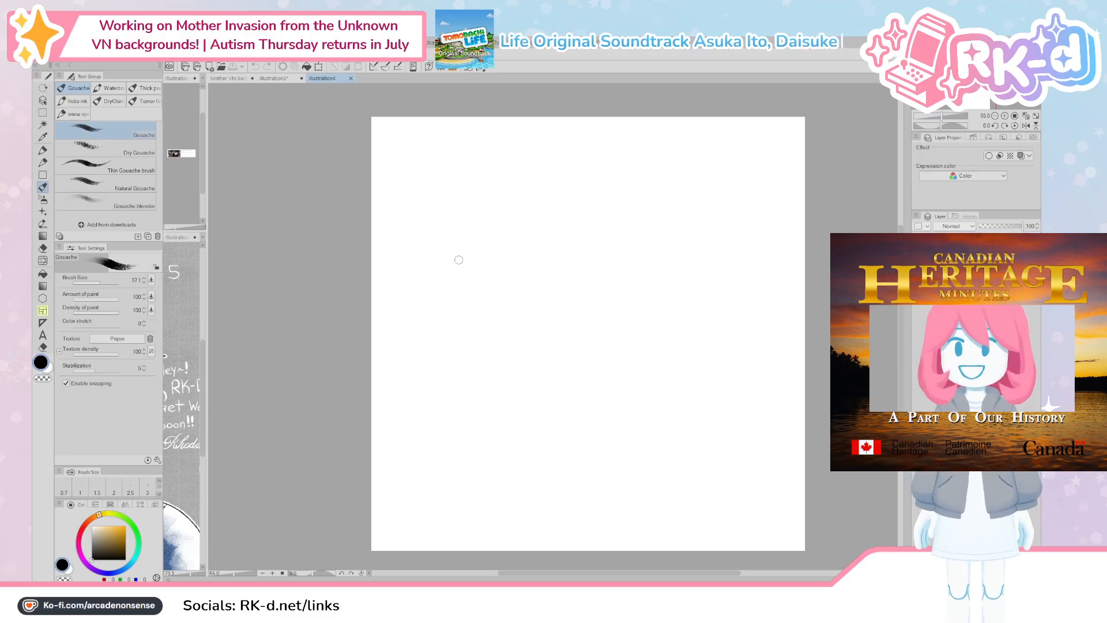
mouse_move(433, 167)
left_mouse_down()
mouse_move(433, 500)
mouse_move(434, 468)
left_mouse_up()
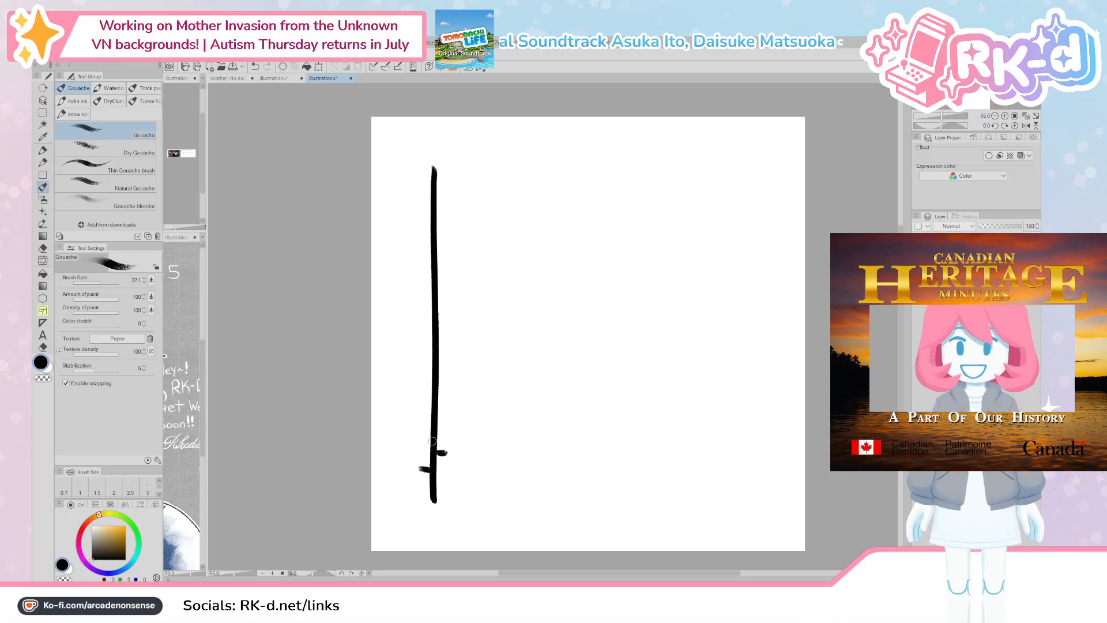
left_click_drag(421, 369, 434, 369)
mouse_move(434, 340)
left_mouse_down()
mouse_move(445, 340)
mouse_move(434, 266)
mouse_move(447, 249)
left_mouse_up()
left_click_drag(419, 224, 433, 224)
mouse_move(434, 209)
left_mouse_down()
mouse_move(447, 210)
mouse_move(433, 195)
mouse_move(449, 184)
left_mouse_up()
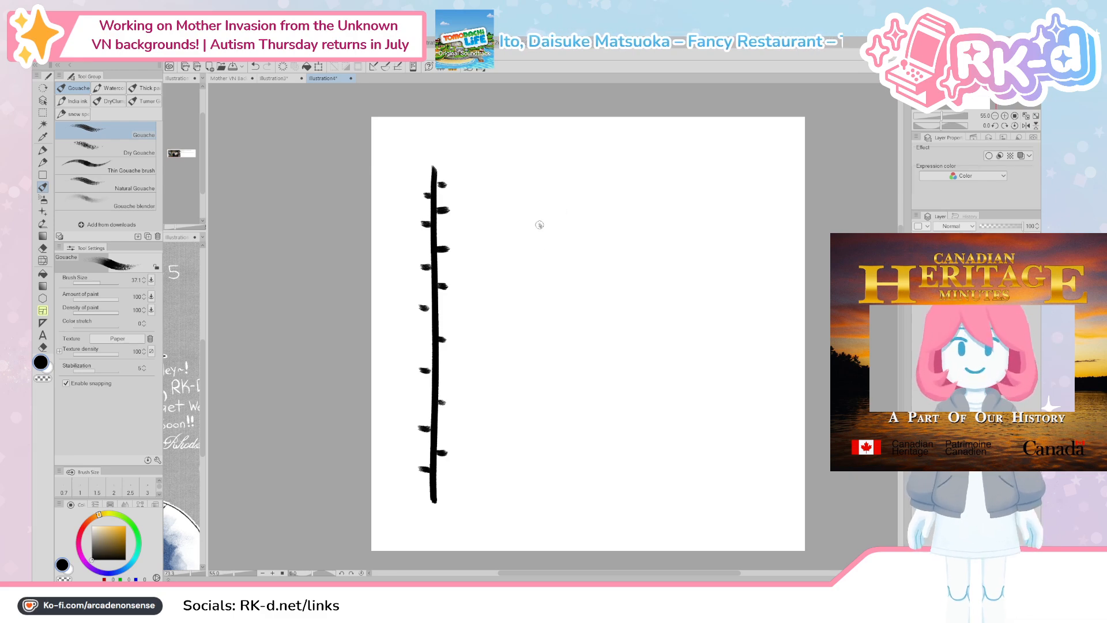
Step: Draw five branches fanning out from one shared point beside the vertical line, with short ticks along each branch
left_click_drag(539, 225, 597, 322)
mouse_move(583, 158)
left_mouse_down()
mouse_move(598, 320)
mouse_move(651, 201)
left_mouse_up()
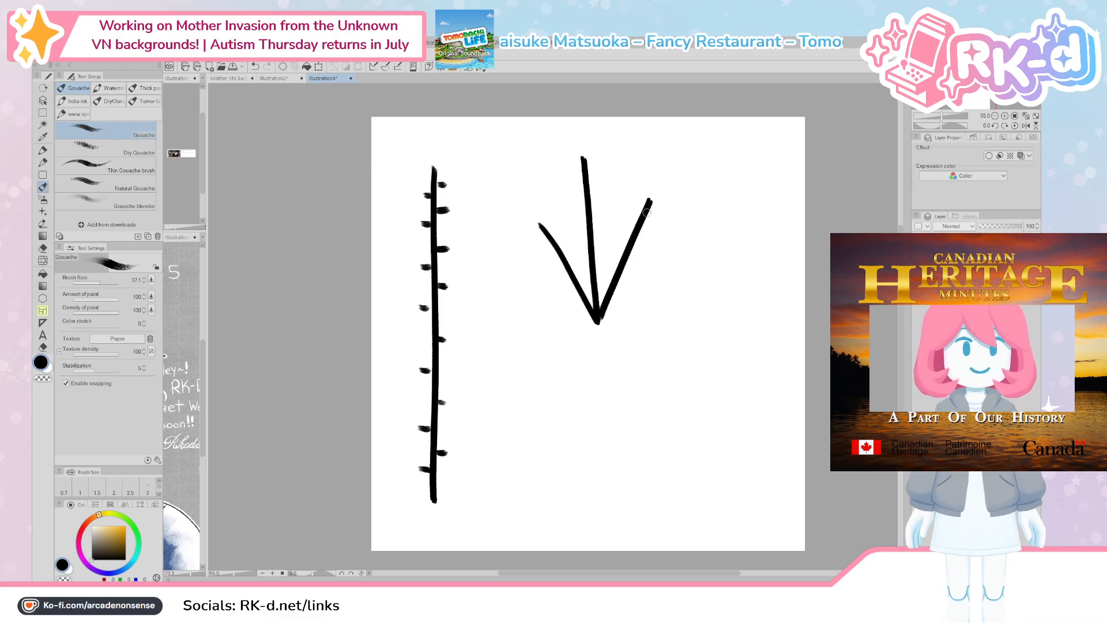
mouse_move(598, 321)
left_mouse_down()
mouse_move(691, 266)
mouse_move(573, 314)
mouse_move(527, 301)
mouse_move(575, 324)
left_mouse_up()
left_click_drag(563, 283, 569, 277)
mouse_move(550, 257)
left_mouse_down()
mouse_move(567, 233)
mouse_move(574, 263)
left_mouse_up()
mouse_move(569, 169)
left_mouse_down()
mouse_move(579, 163)
mouse_move(582, 182)
left_mouse_up()
left_click_drag(579, 264, 588, 261)
left_click_drag(593, 247, 603, 205)
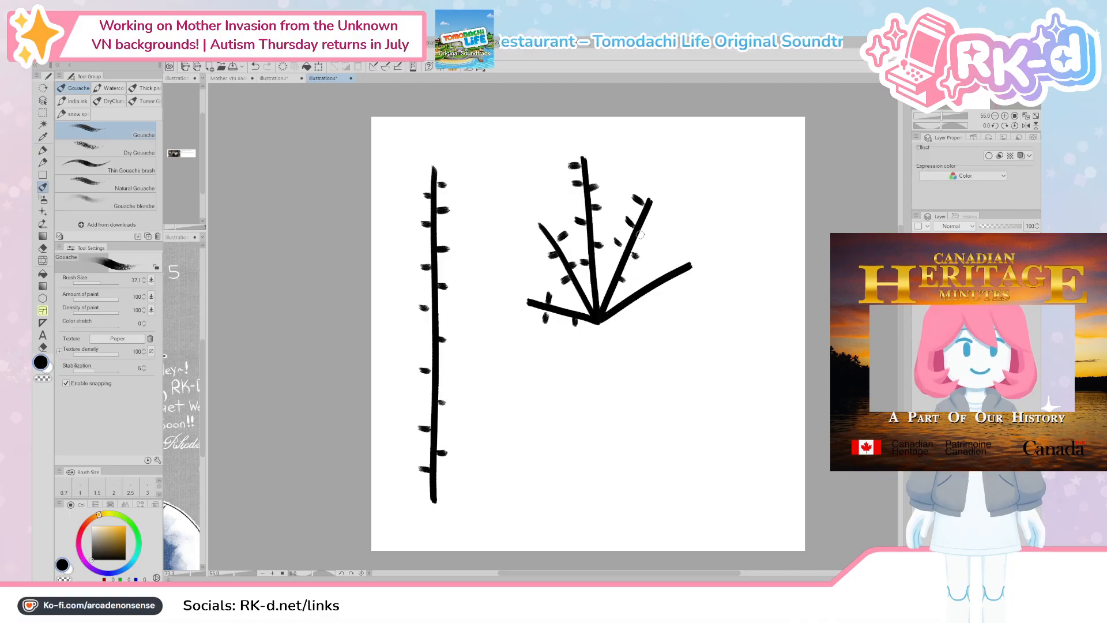
mouse_move(632, 290)
left_mouse_down()
mouse_move(641, 281)
mouse_move(632, 304)
mouse_move(684, 275)
left_mouse_up()
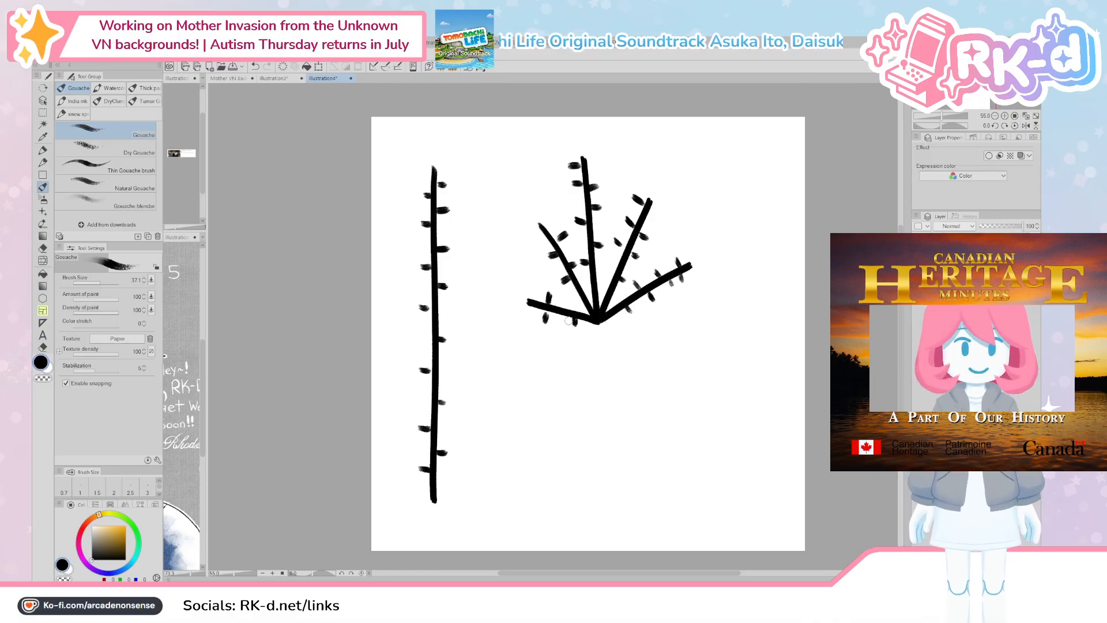
Step: Label the vertical line "SLC MIA" with an arrow and paint round dots beside its top and bottom ticks
mouse_move(478, 434)
left_mouse_down()
mouse_move(523, 424)
mouse_move(511, 450)
left_mouse_up()
left_click_drag(542, 421, 558, 453)
mouse_move(574, 426)
left_mouse_down()
mouse_move(555, 447)
mouse_move(579, 450)
left_mouse_up()
mouse_move(603, 453)
left_mouse_down()
mouse_move(640, 433)
mouse_move(642, 456)
left_mouse_up()
mouse_move(653, 457)
left_mouse_down()
mouse_move(657, 429)
mouse_move(671, 458)
left_mouse_up()
left_click_drag(655, 447, 669, 445)
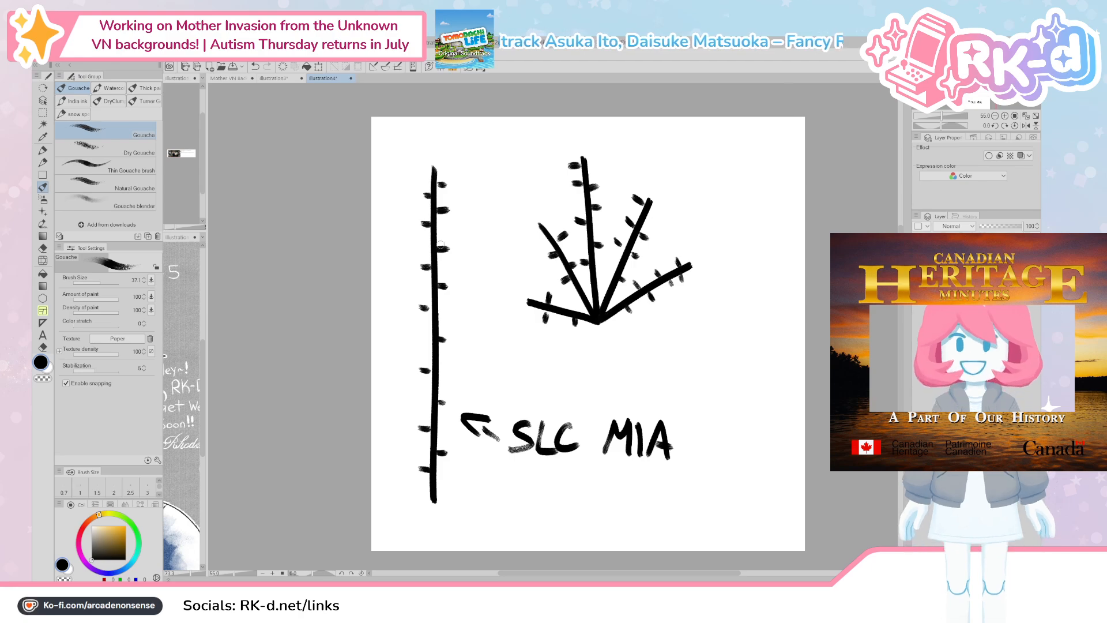
left_click_drag(455, 188, 460, 180)
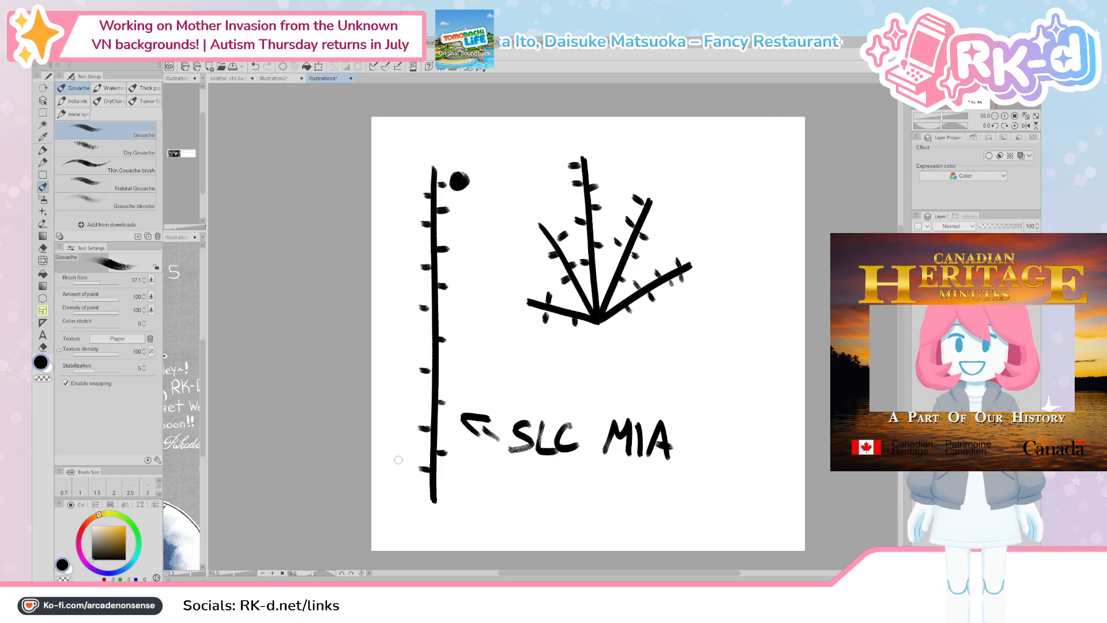
left_click_drag(407, 469, 412, 466)
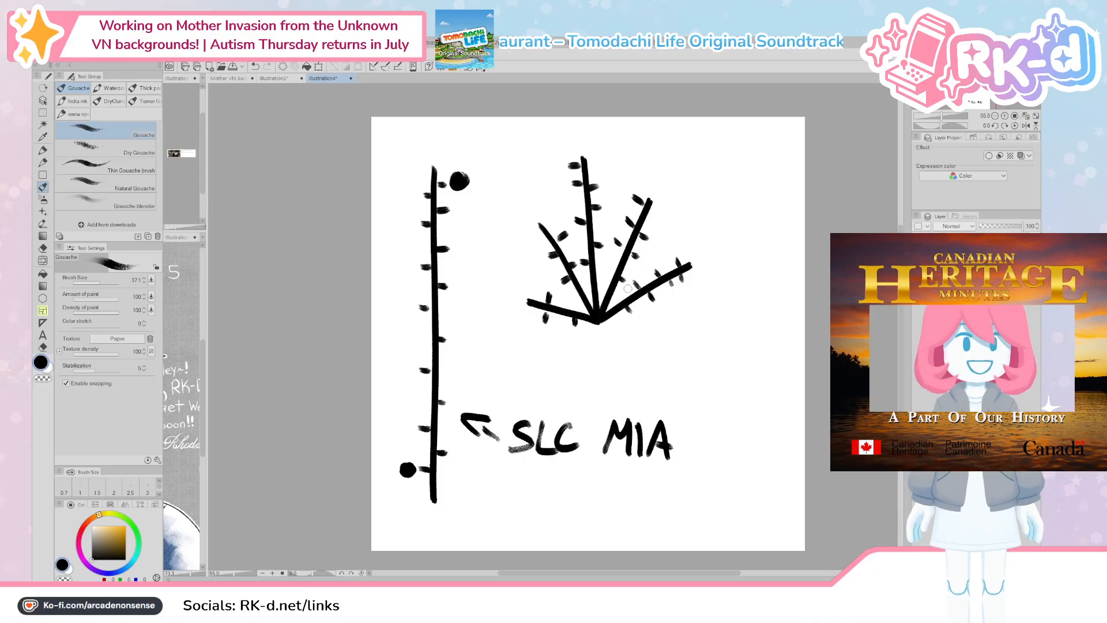
Step: Draw an arrow to the hub of the fan diagram and label it "YYZ SEA"
mouse_move(615, 362)
left_mouse_down()
mouse_move(609, 335)
mouse_move(635, 366)
mouse_move(632, 381)
left_mouse_up()
left_click_drag(647, 353, 650, 382)
mouse_move(663, 353)
left_mouse_down()
mouse_move(676, 353)
mouse_move(683, 379)
left_mouse_up()
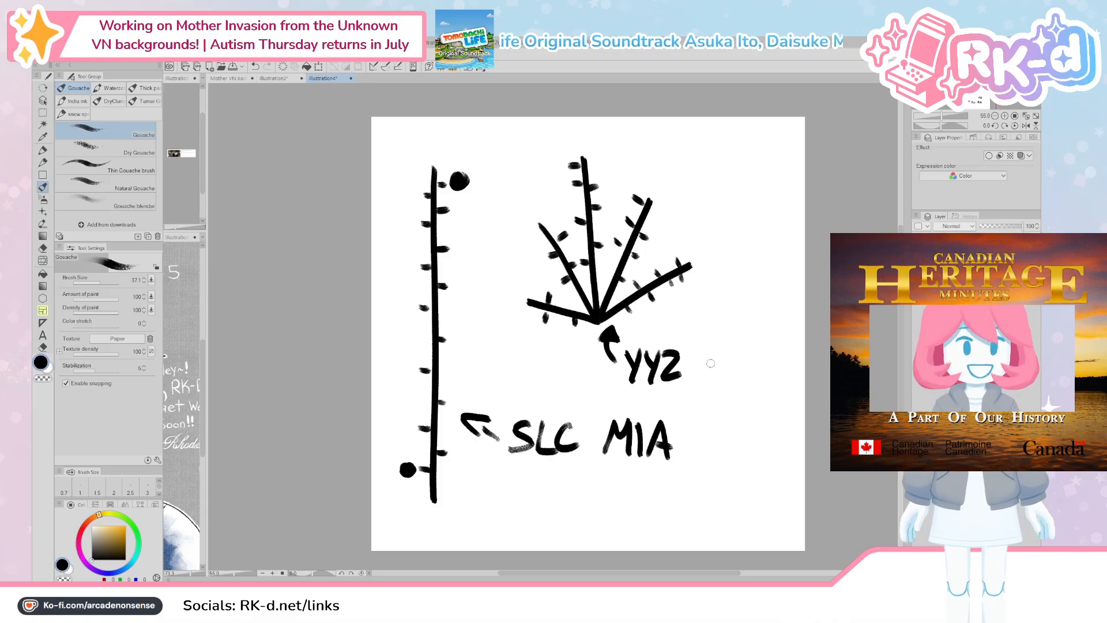
mouse_move(725, 350)
left_mouse_down()
mouse_move(703, 378)
mouse_move(749, 376)
mouse_move(752, 348)
left_mouse_up()
left_click_drag(735, 363, 772, 381)
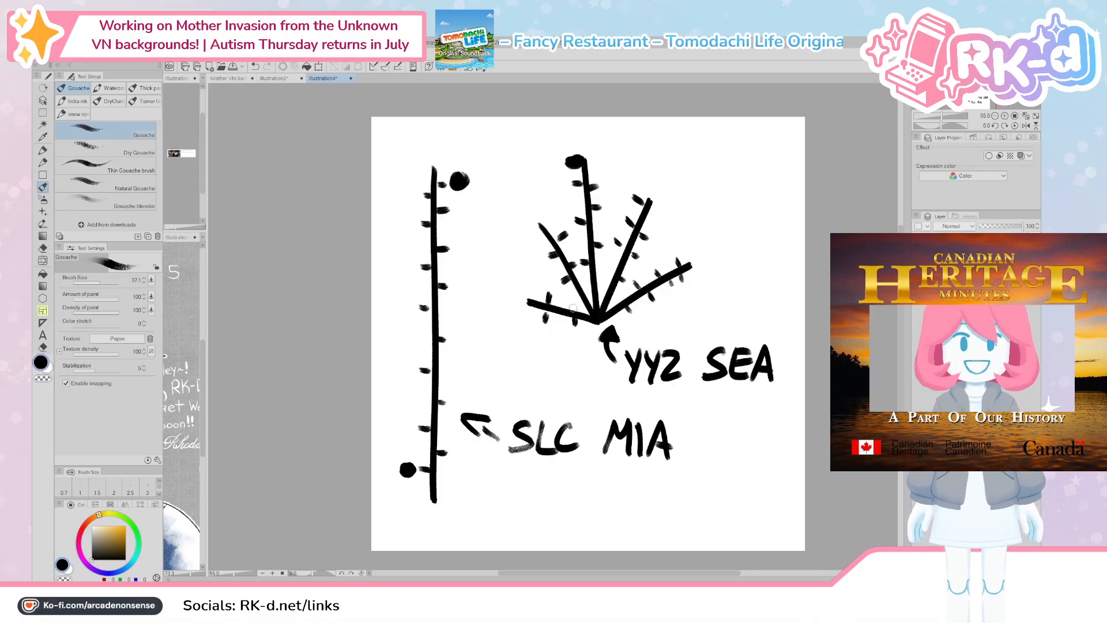
Step: Mark a dot below the fan's lower-left branch and number the end dots 1 and 50 on both diagrams
left_click(575, 331)
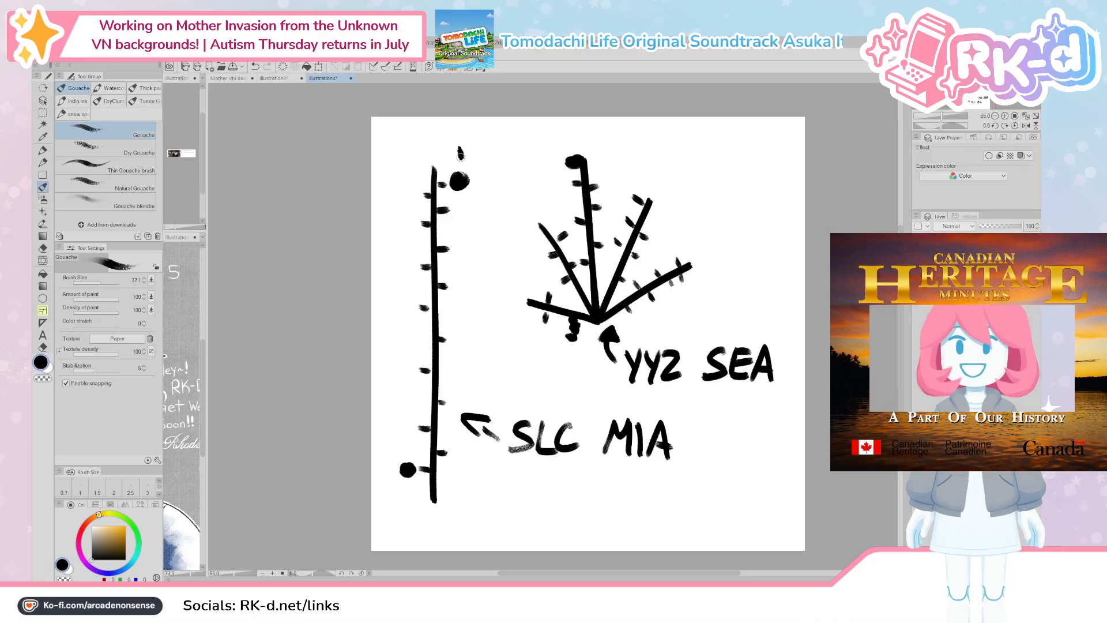
left_click_drag(382, 446, 400, 444)
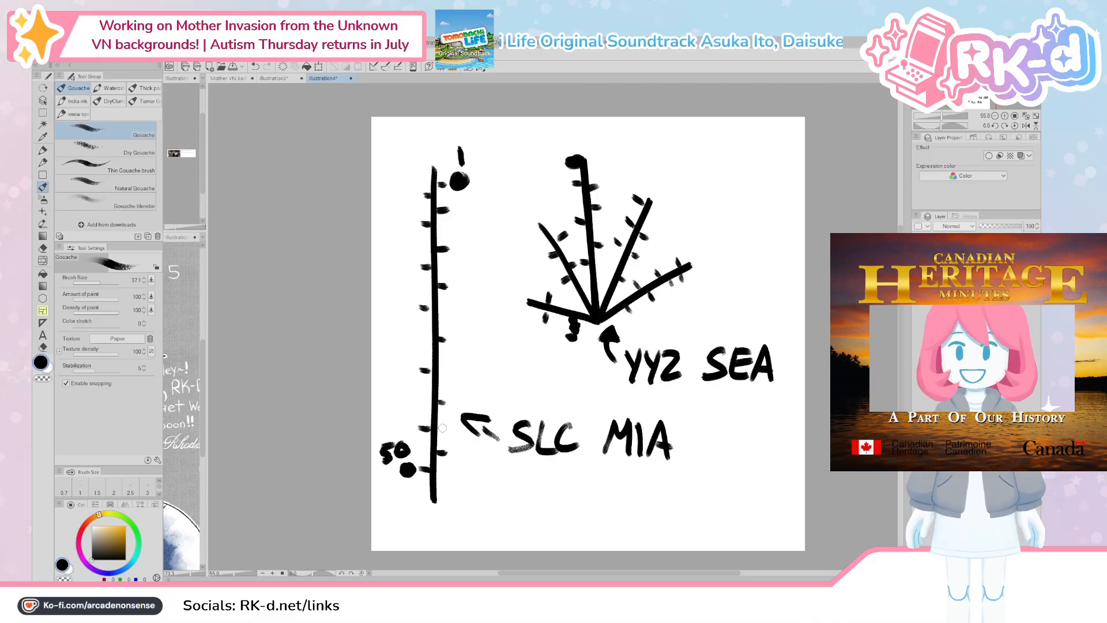
left_click_drag(590, 149, 587, 137)
mouse_move(562, 345)
left_mouse_down()
mouse_move(553, 362)
mouse_move(581, 361)
left_mouse_up()
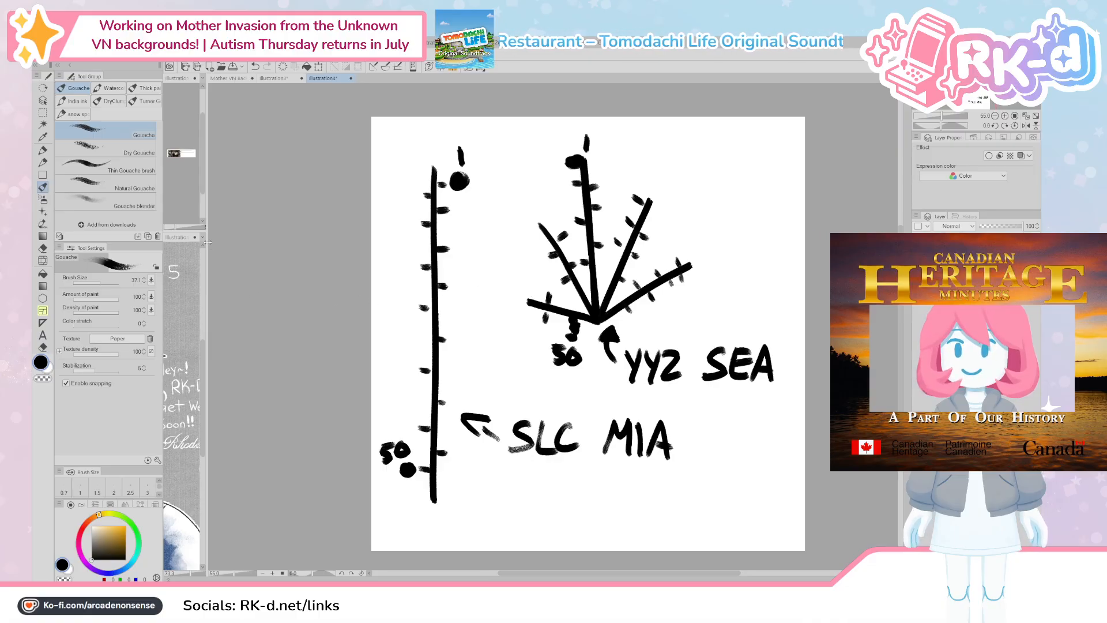
Step: Resize the document areas to show the reference images beside the diagram, and fit the two-character illustration to its area
left_click_drag(210, 242, 634, 260)
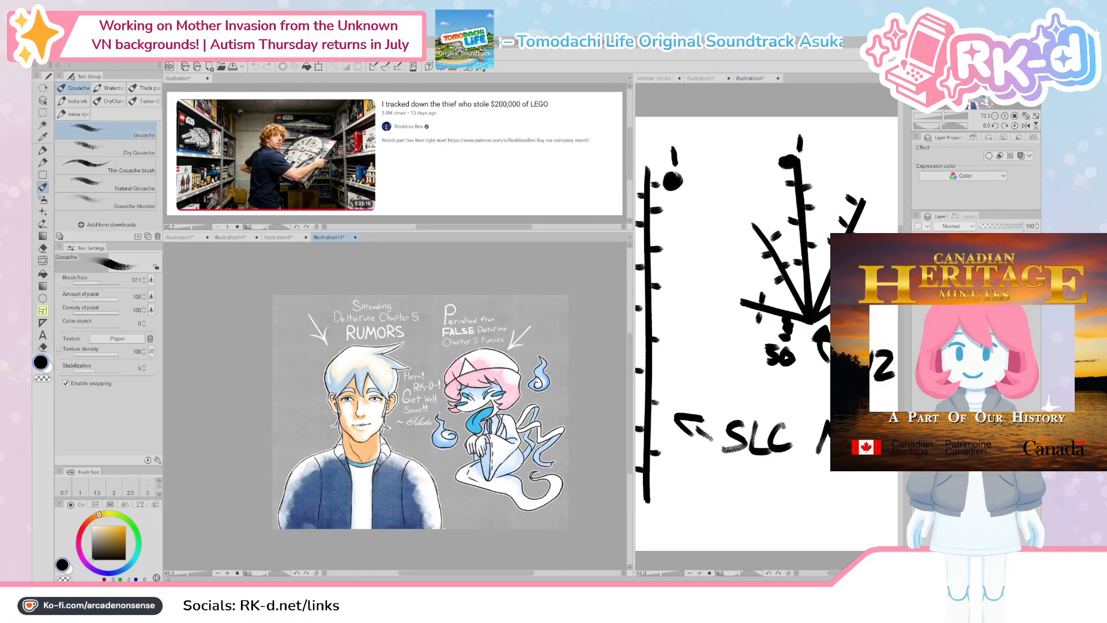
scroll(489, 290, "down", 3)
left_click_drag(633, 391, 491, 391)
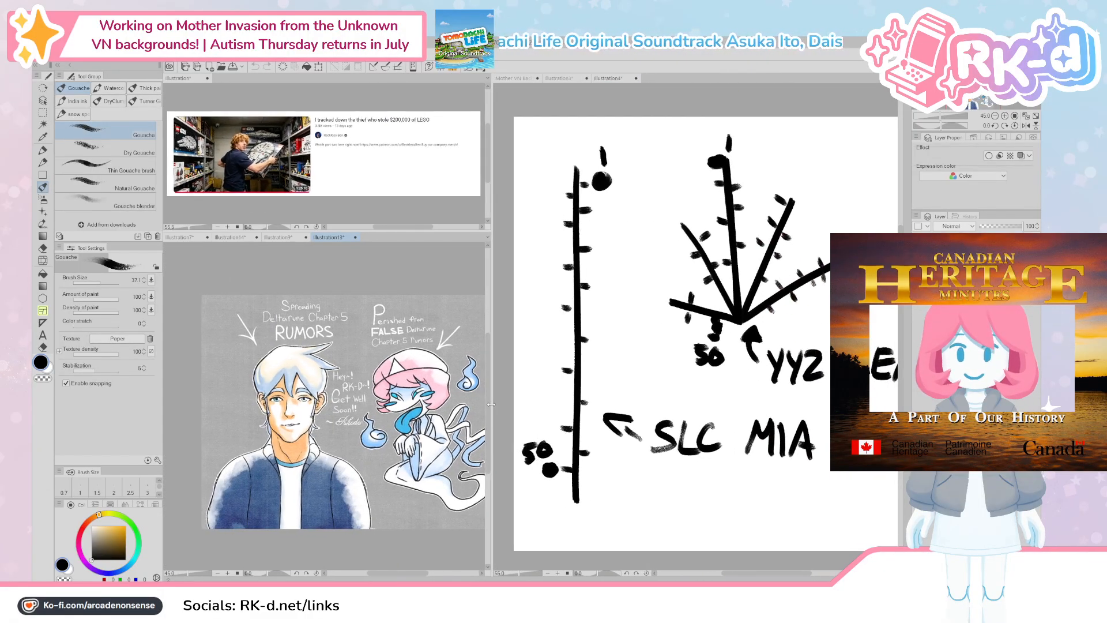
left_click(1026, 116)
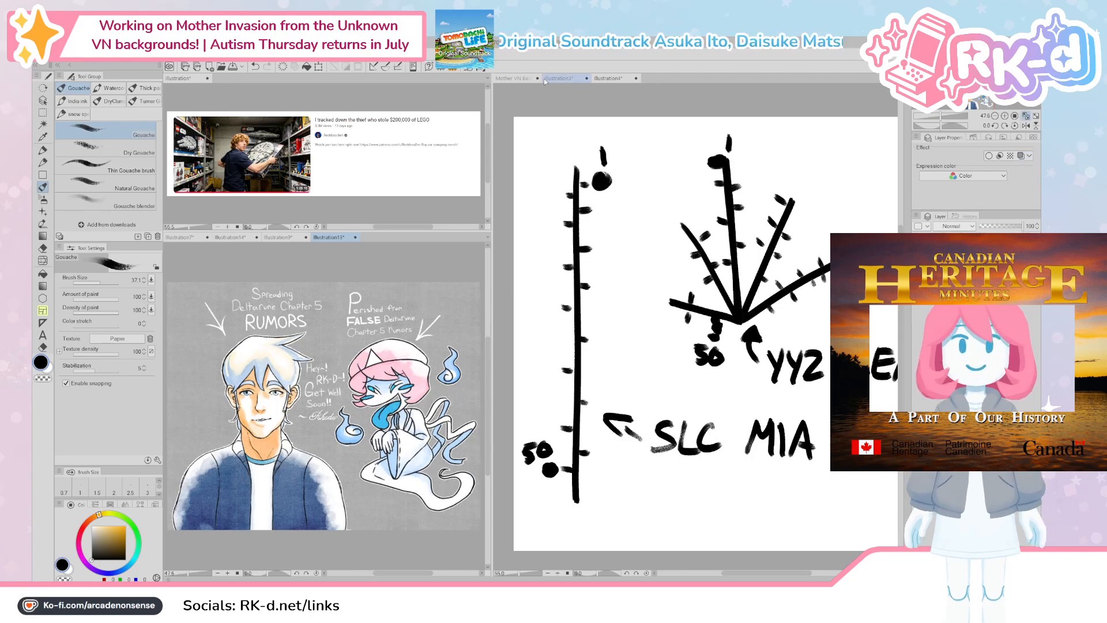
Step: Return to the train station background and fill the left blank poster frame on the back wall with white
left_click(521, 78)
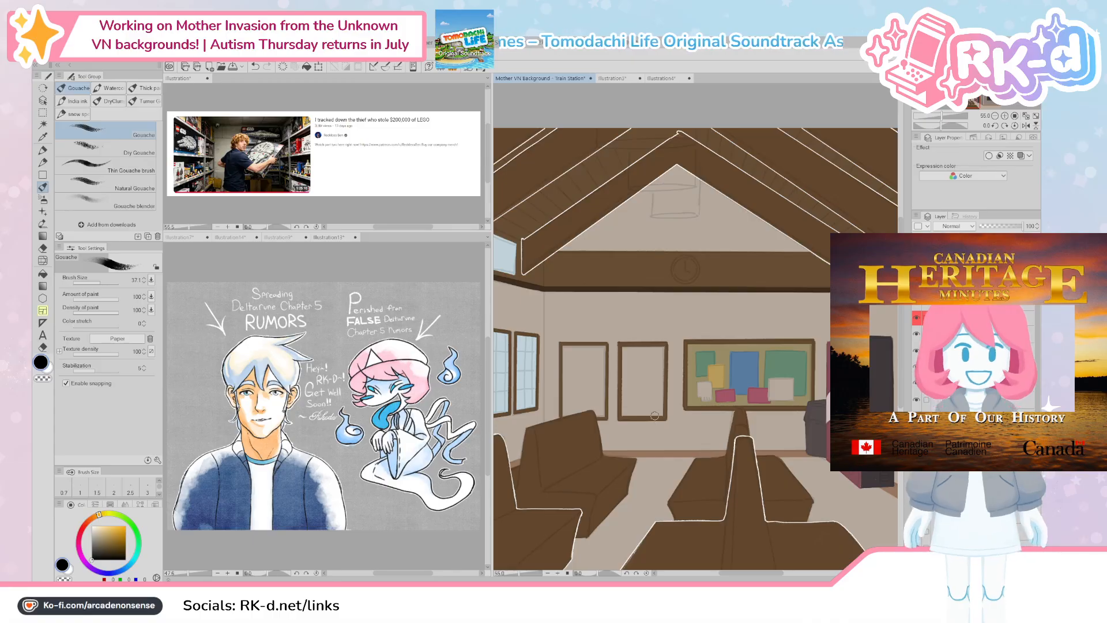
scroll(652, 389, "down", 1)
left_click_drag(665, 408, 688, 410)
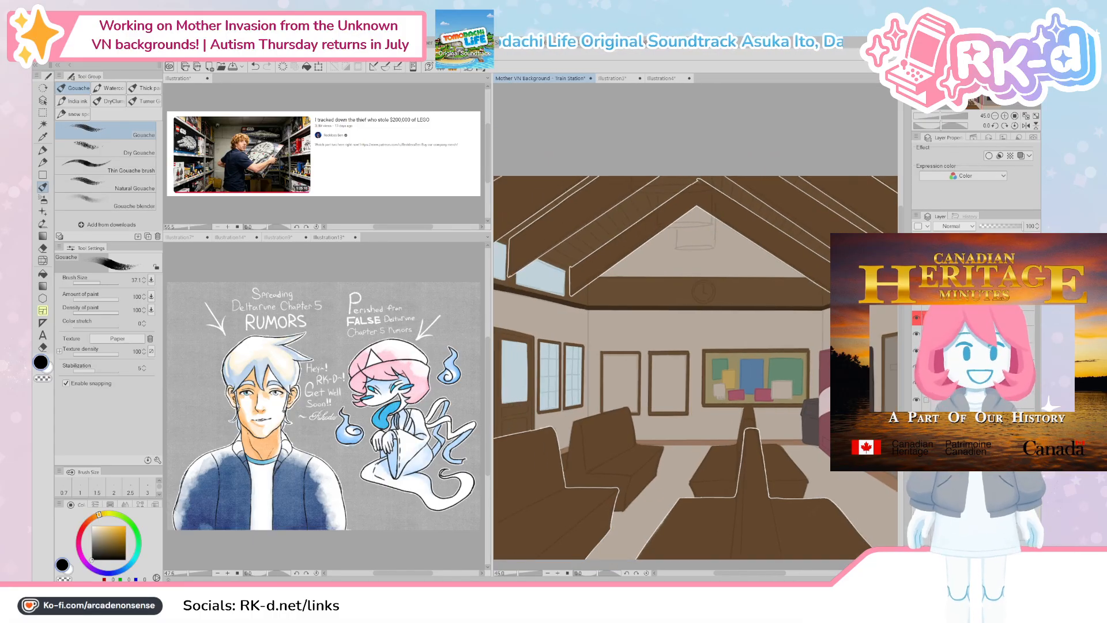
scroll(682, 420, "up", 1)
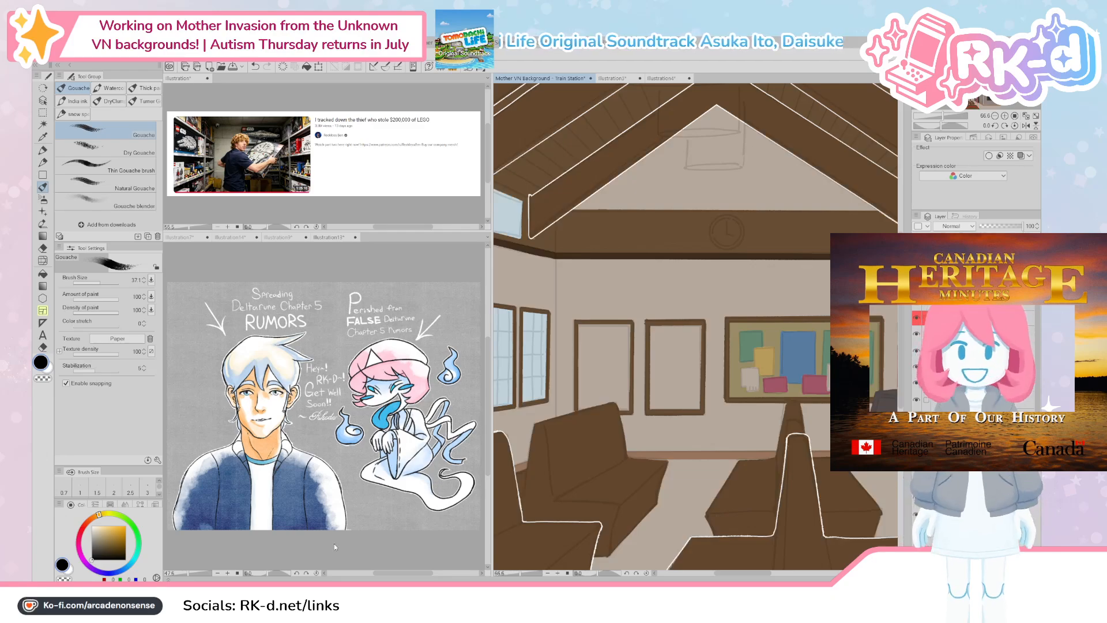
key("x")
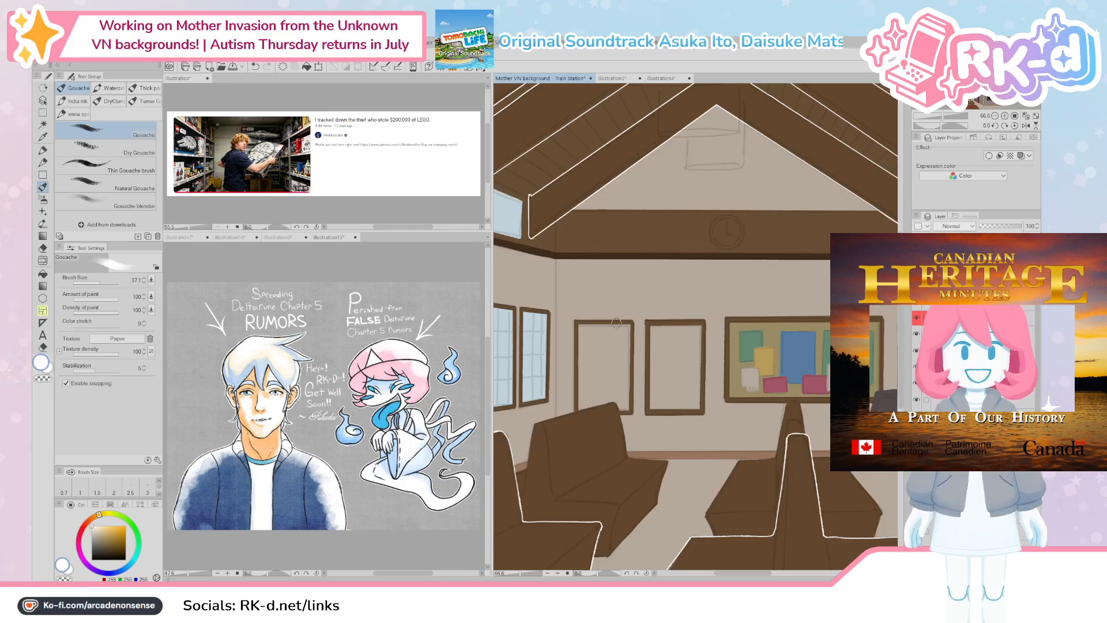
mouse_move(582, 329)
left_mouse_down()
mouse_move(582, 351)
mouse_move(580, 329)
mouse_move(627, 328)
mouse_move(625, 406)
mouse_move(581, 407)
mouse_move(582, 346)
mouse_move(582, 383)
mouse_move(598, 331)
mouse_move(614, 386)
mouse_move(610, 399)
mouse_move(593, 393)
mouse_move(617, 398)
left_mouse_up()
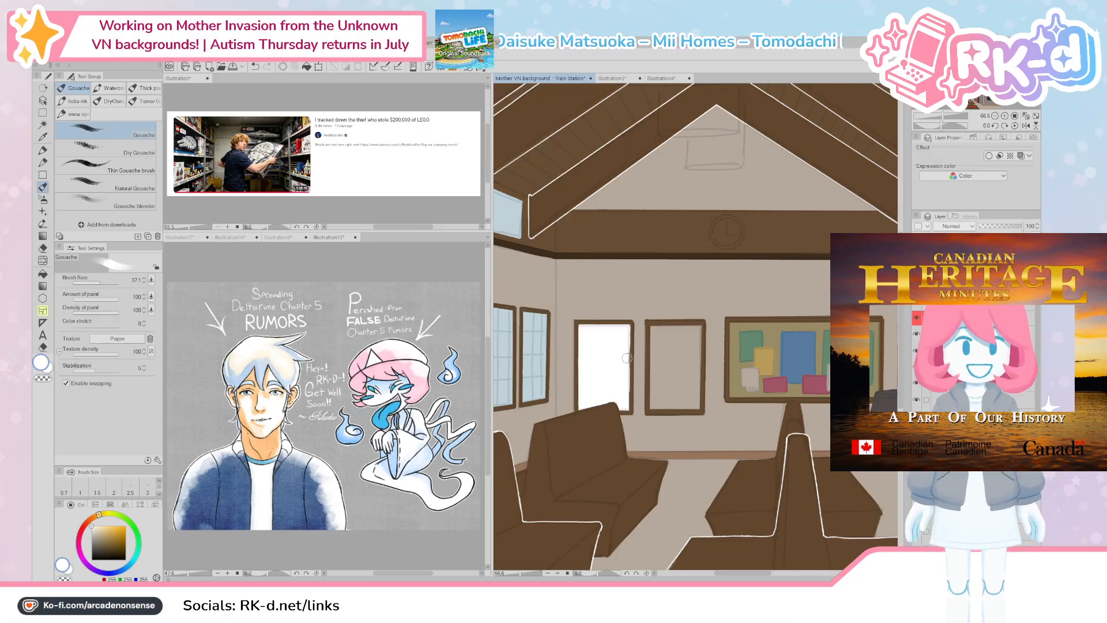
Step: Fill the second blank poster frame, beside the bulletin board, with white out to its edges
left_click_drag(652, 323, 652, 409)
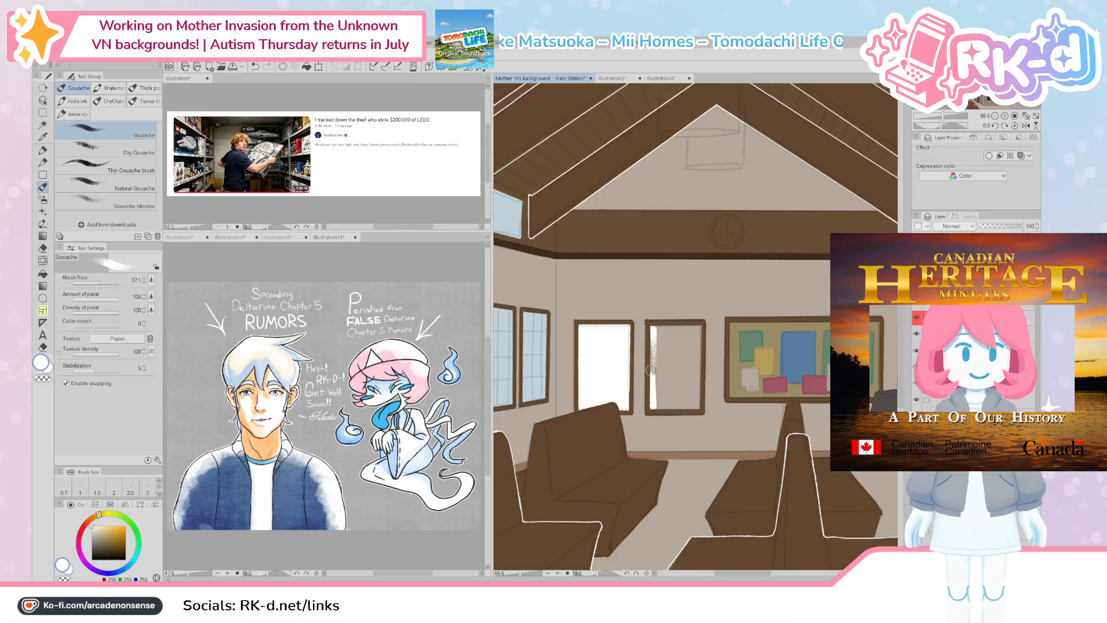
mouse_move(651, 369)
left_mouse_down()
mouse_move(655, 396)
mouse_move(673, 353)
mouse_move(688, 390)
mouse_move(696, 367)
left_mouse_up()
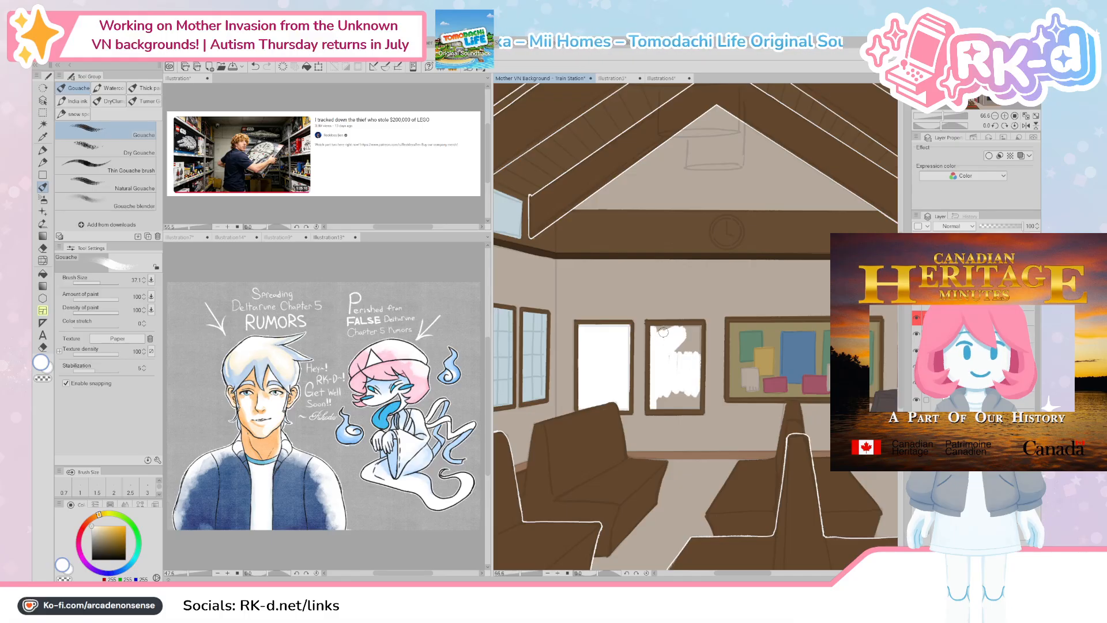
mouse_move(681, 336)
left_mouse_down()
mouse_move(689, 345)
mouse_move(679, 359)
mouse_move(695, 328)
mouse_move(692, 365)
mouse_move(639, 426)
mouse_move(621, 426)
mouse_move(681, 398)
mouse_move(663, 397)
left_mouse_up()
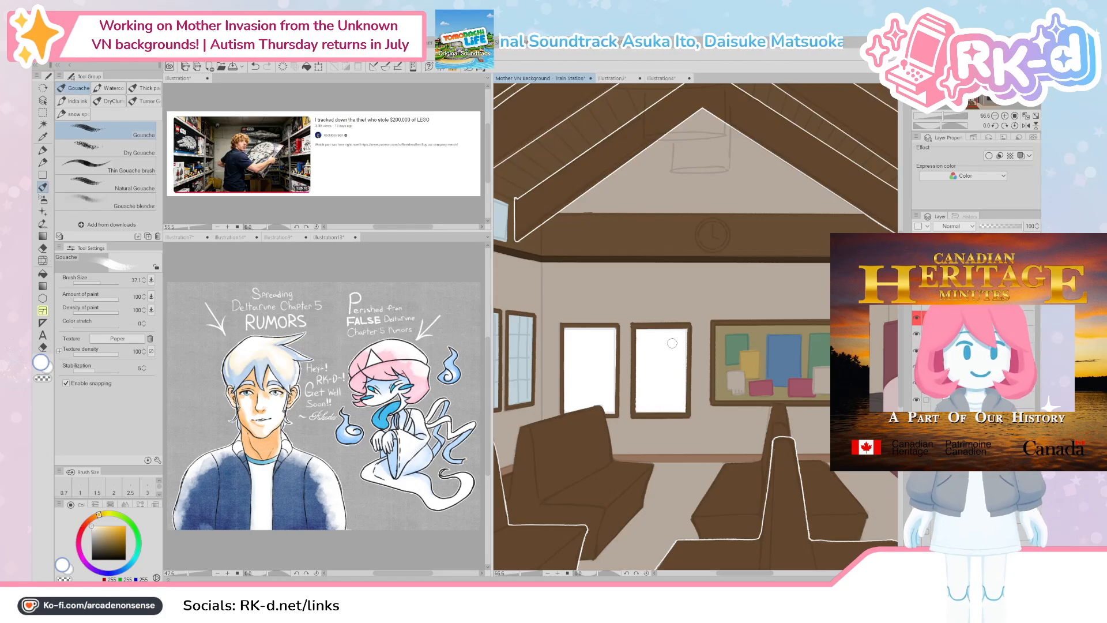
scroll(672, 343, "up", 2)
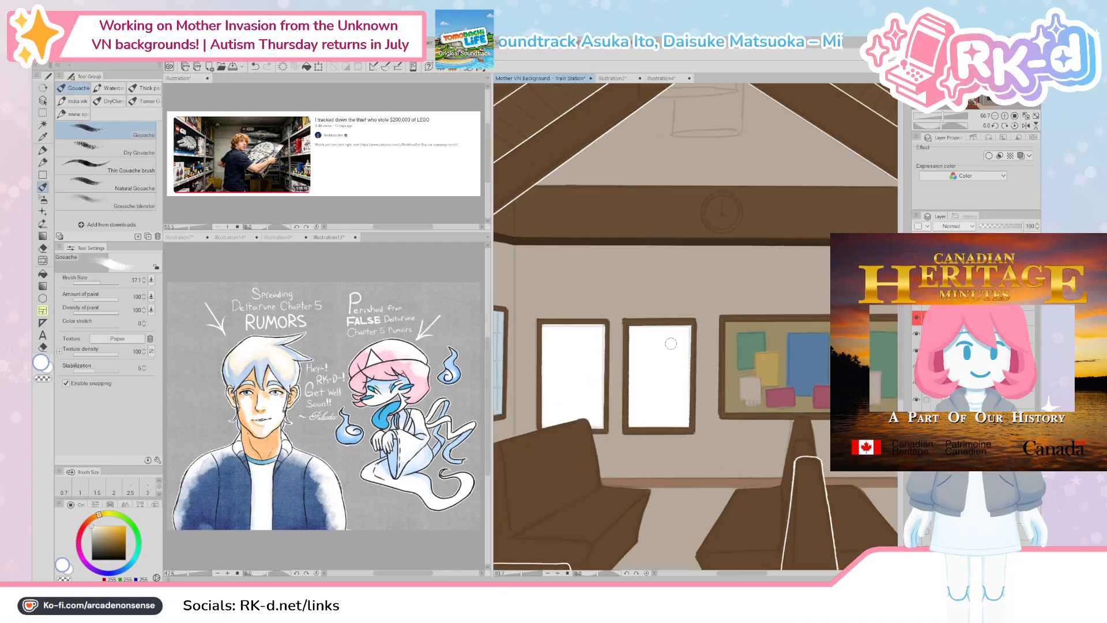
Step: Sample the posters' off-white and blue from the rough color painting and repaint both white posters in the off-white
scroll(679, 346, "up", 1)
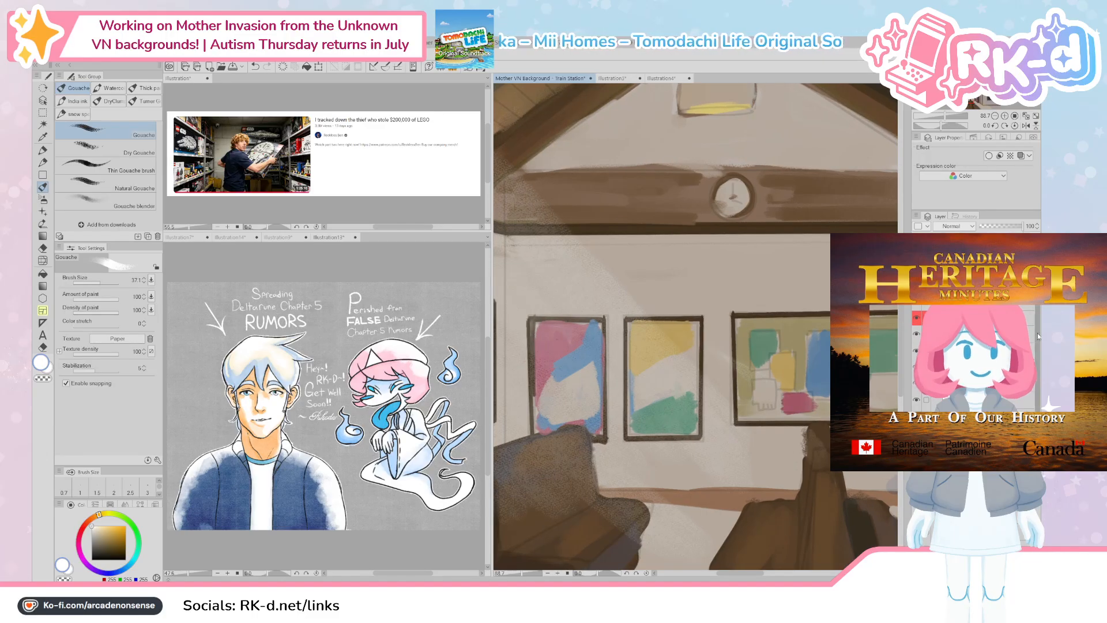
left_click(668, 374, "alt")
key("x")
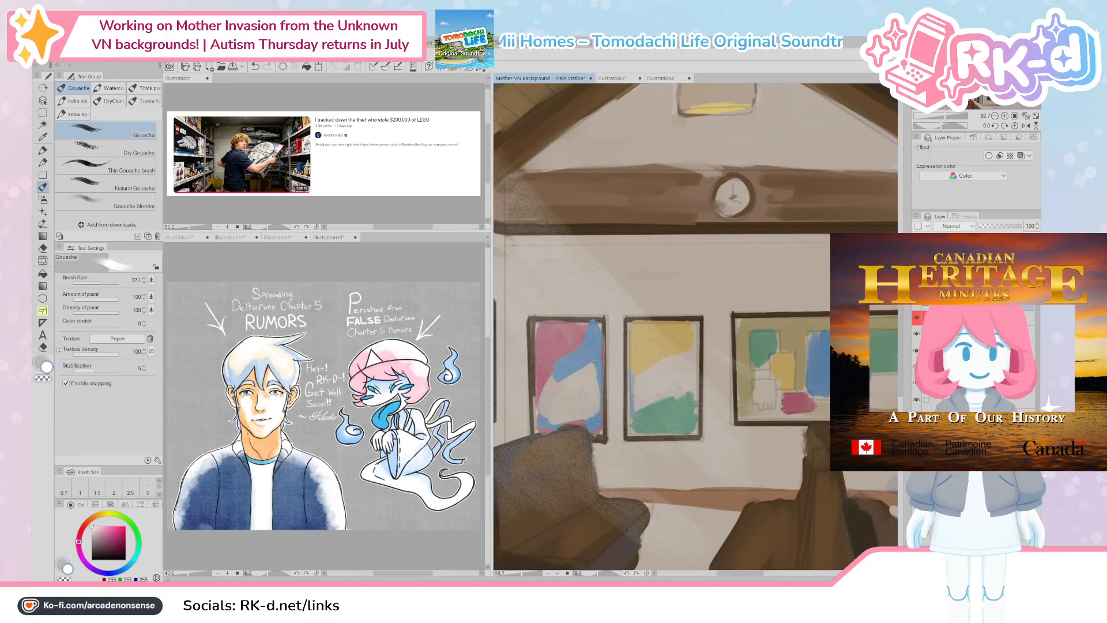
left_click(590, 346, "alt")
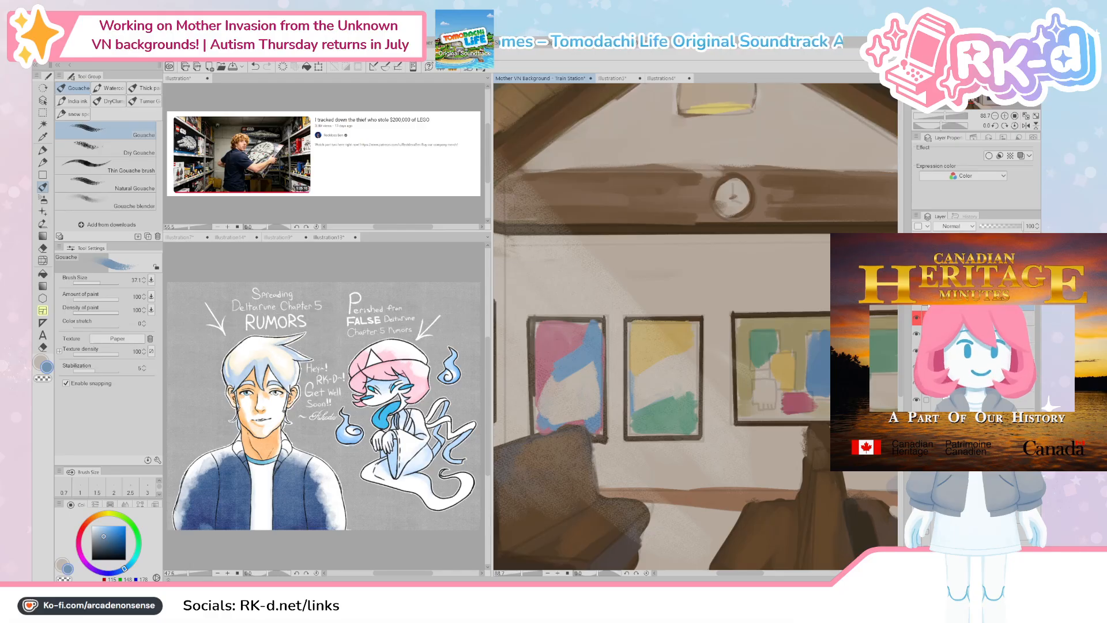
left_click(918, 308)
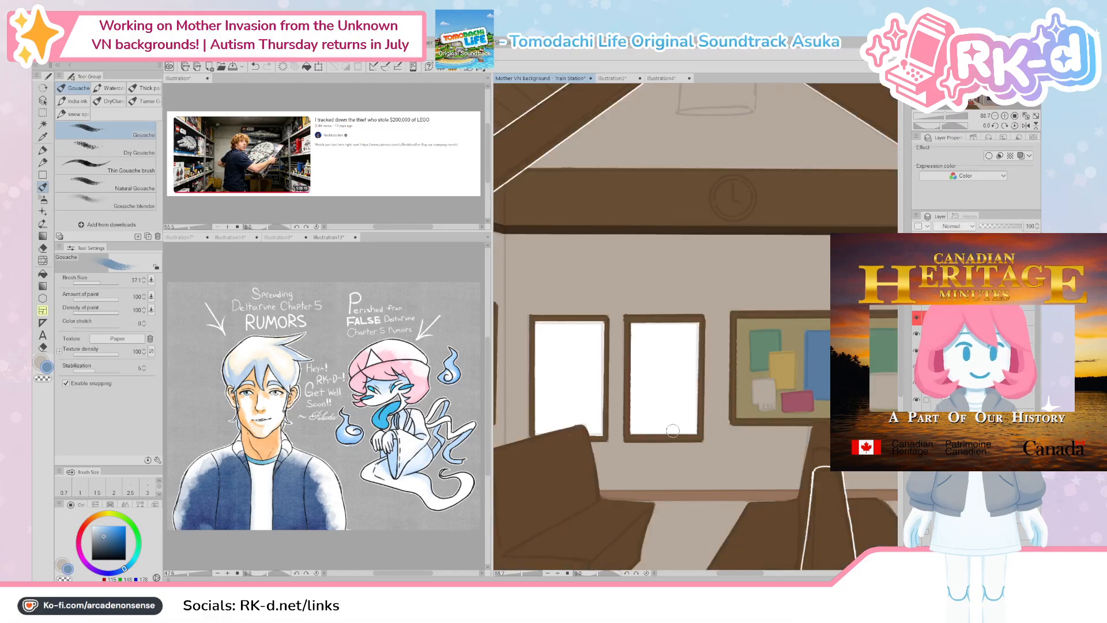
key("x")
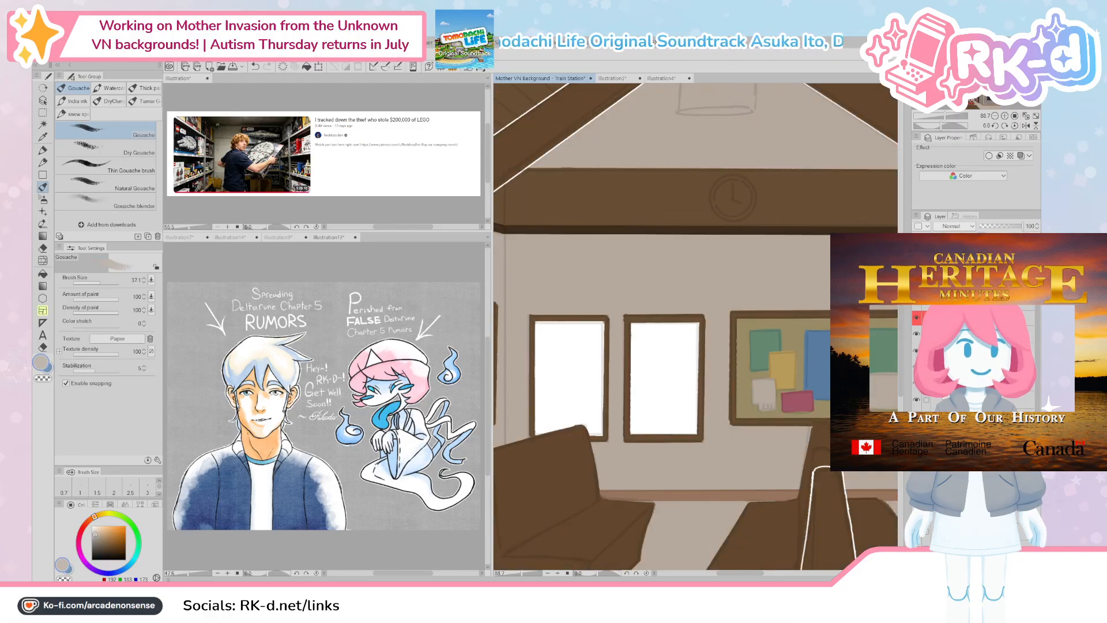
mouse_move(576, 337)
left_mouse_down()
mouse_move(540, 427)
mouse_move(594, 439)
mouse_move(640, 403)
mouse_move(683, 433)
left_mouse_up()
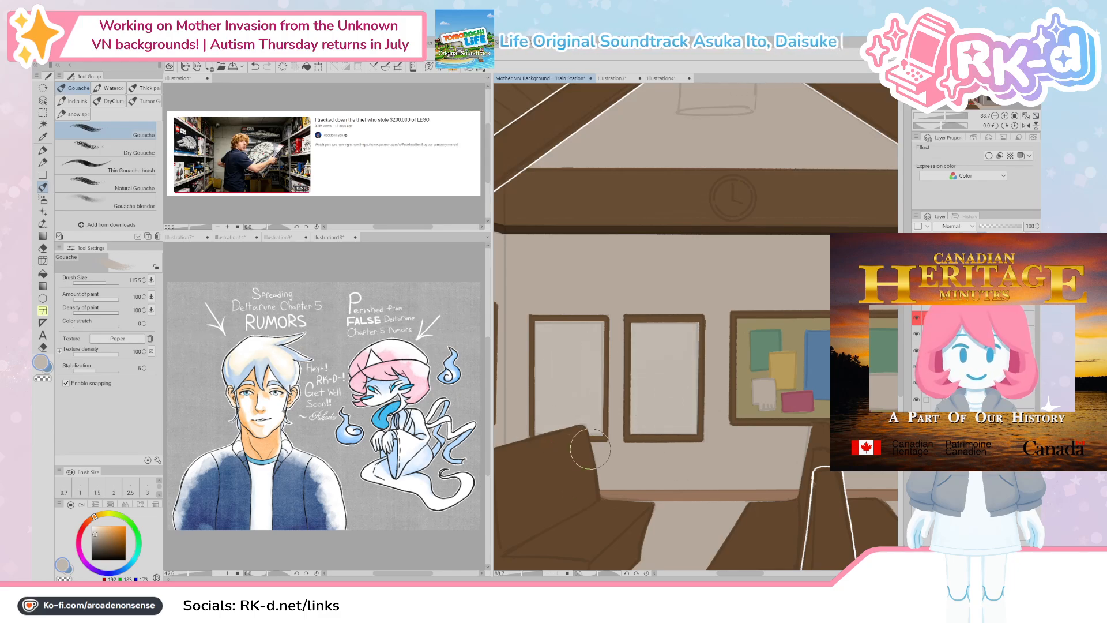
Step: Paint two curved blue stripes across the left poster, using the rough color painting as reference
key("x")
left_click(916, 302)
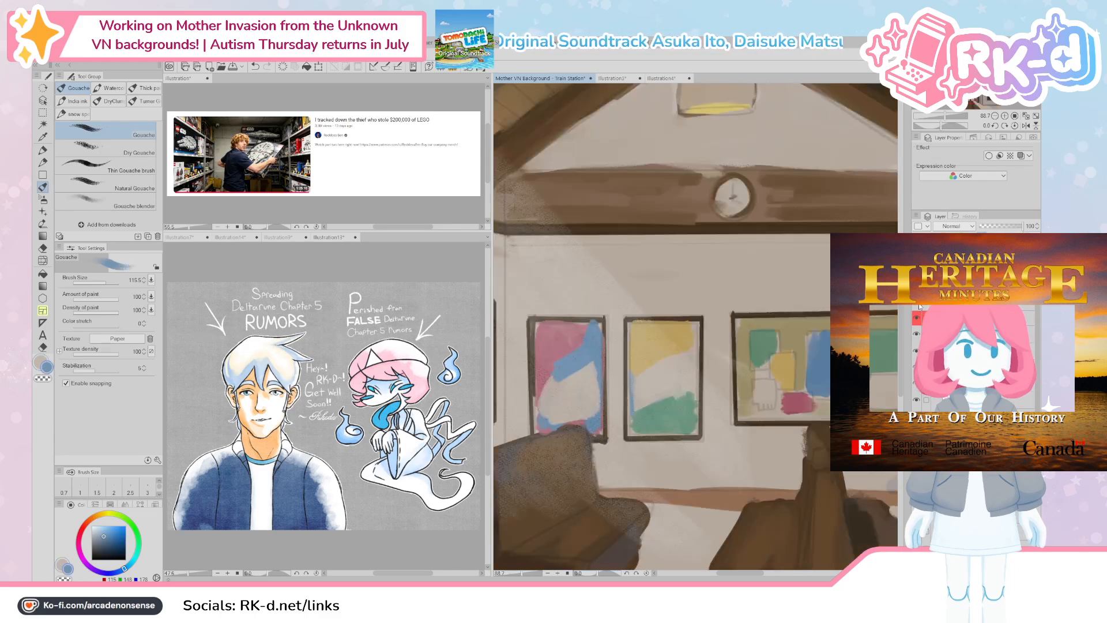
left_click(916, 301)
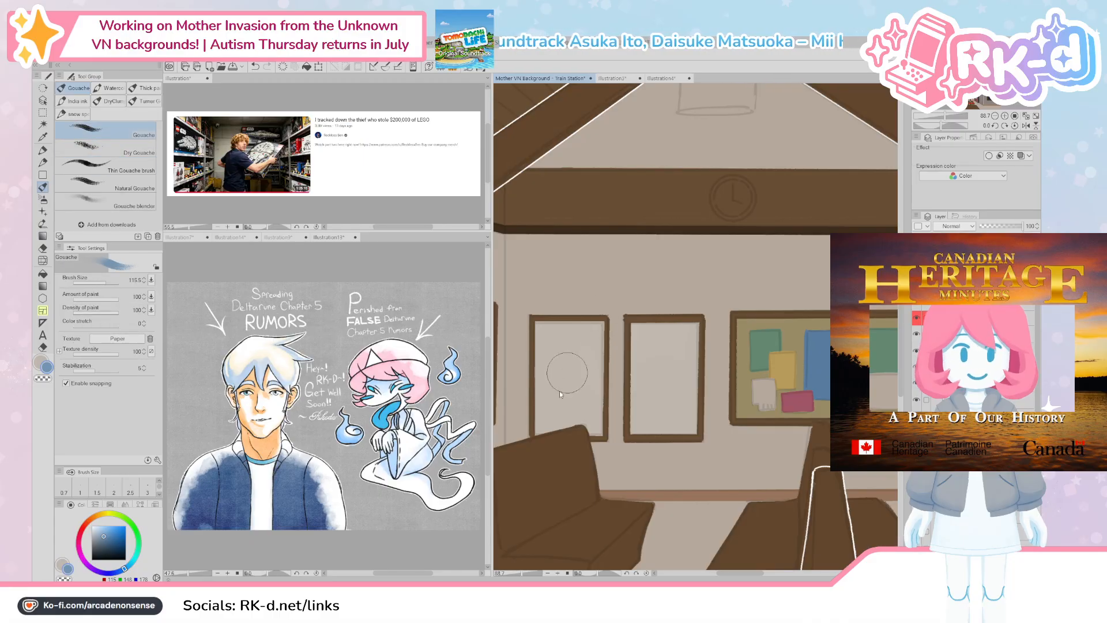
mouse_move(559, 391)
left_mouse_down()
mouse_move(572, 361)
mouse_move(603, 351)
left_mouse_up()
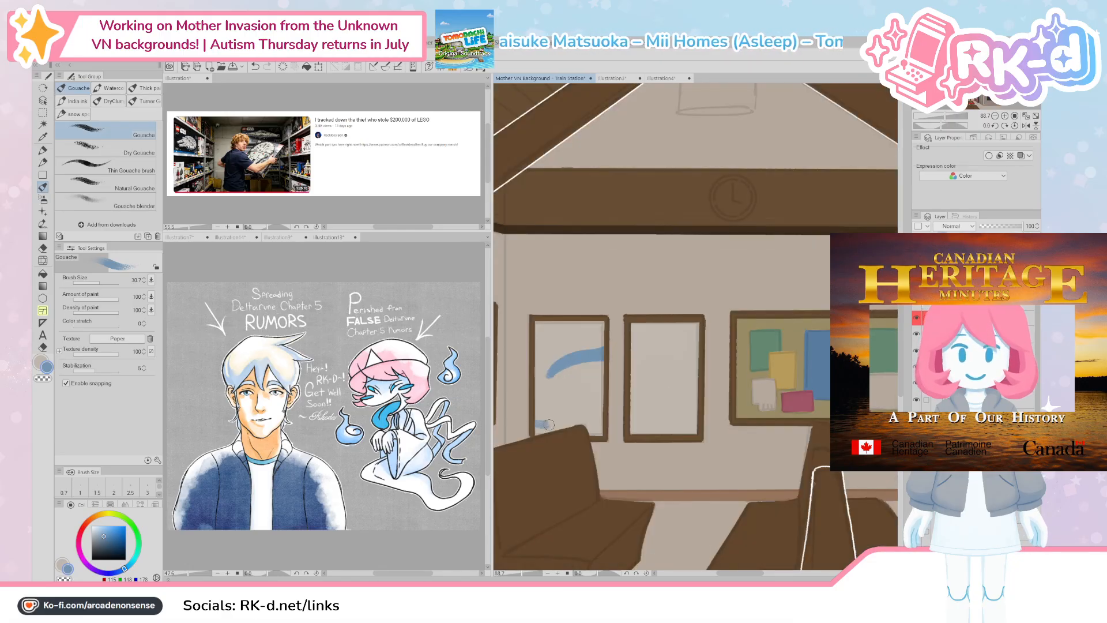
mouse_move(531, 420)
left_mouse_down()
mouse_move(602, 397)
mouse_move(536, 419)
left_mouse_up()
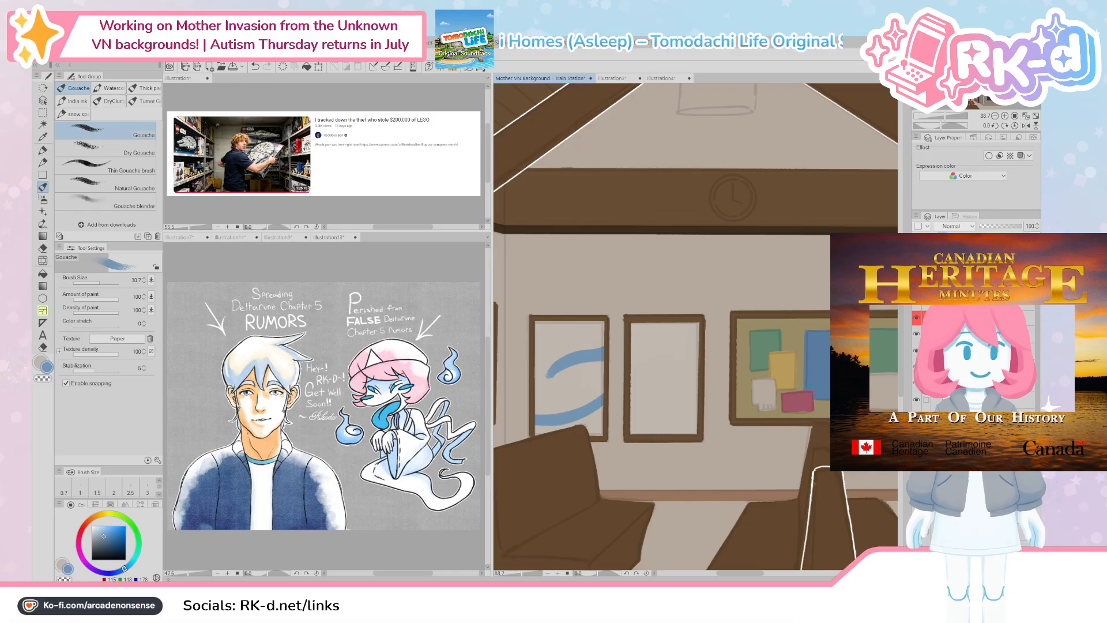
key("ctrl+z")
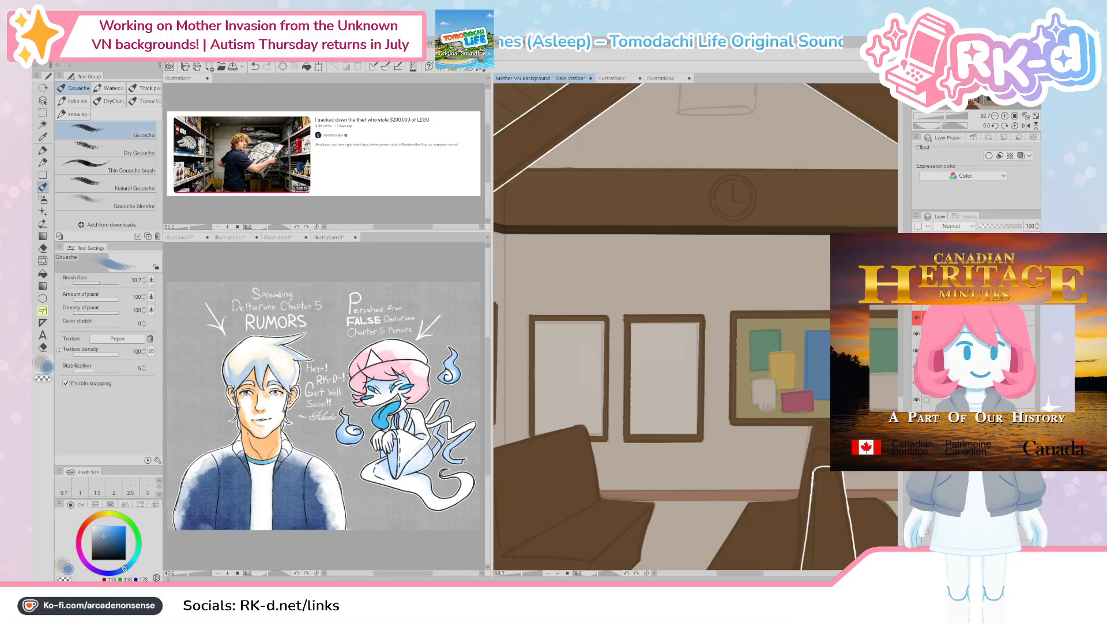
key("ctrl+y")
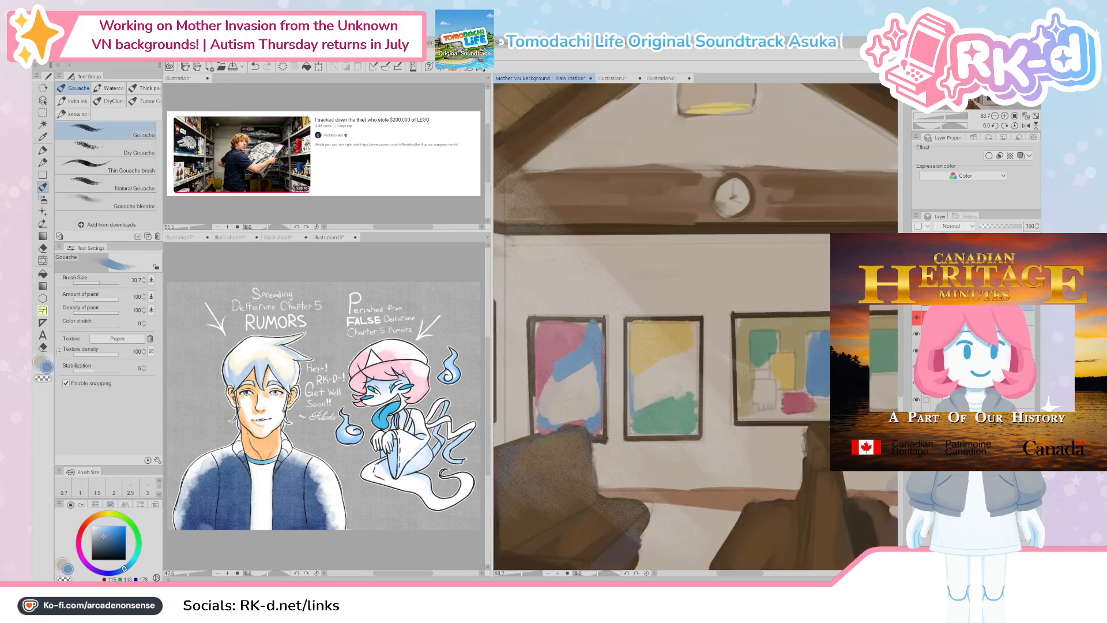
Step: Sample the pink from the rough color painting and fill the left poster's area above the upper blue stripe
left_click(564, 339, "alt")
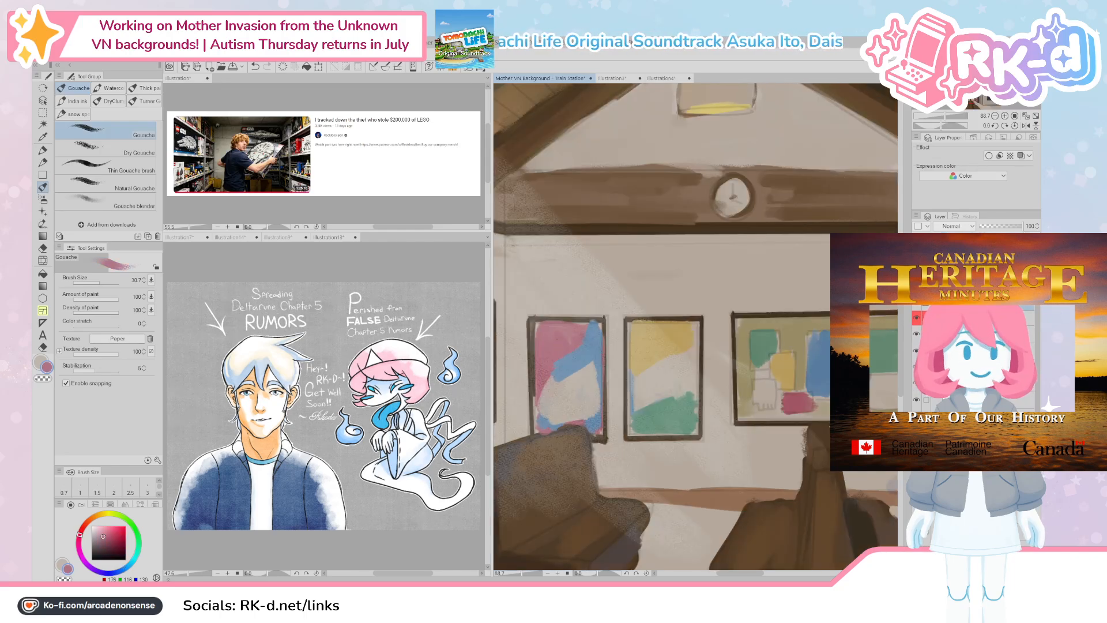
mouse_move(602, 387)
left_mouse_down()
mouse_move(613, 395)
mouse_move(592, 397)
left_mouse_up()
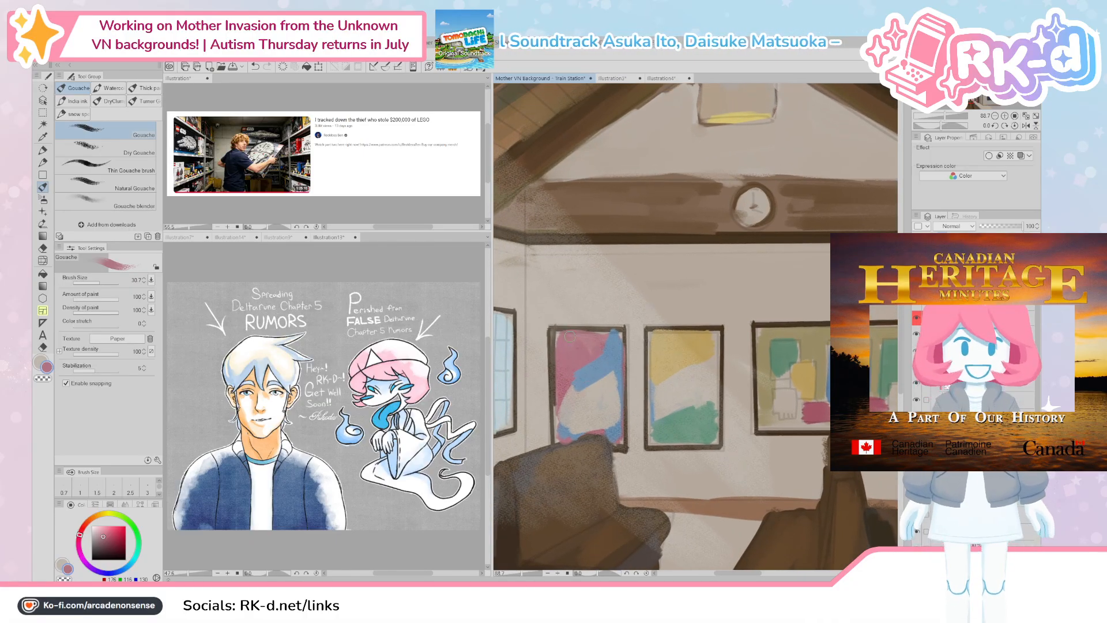
key("ctrl+z")
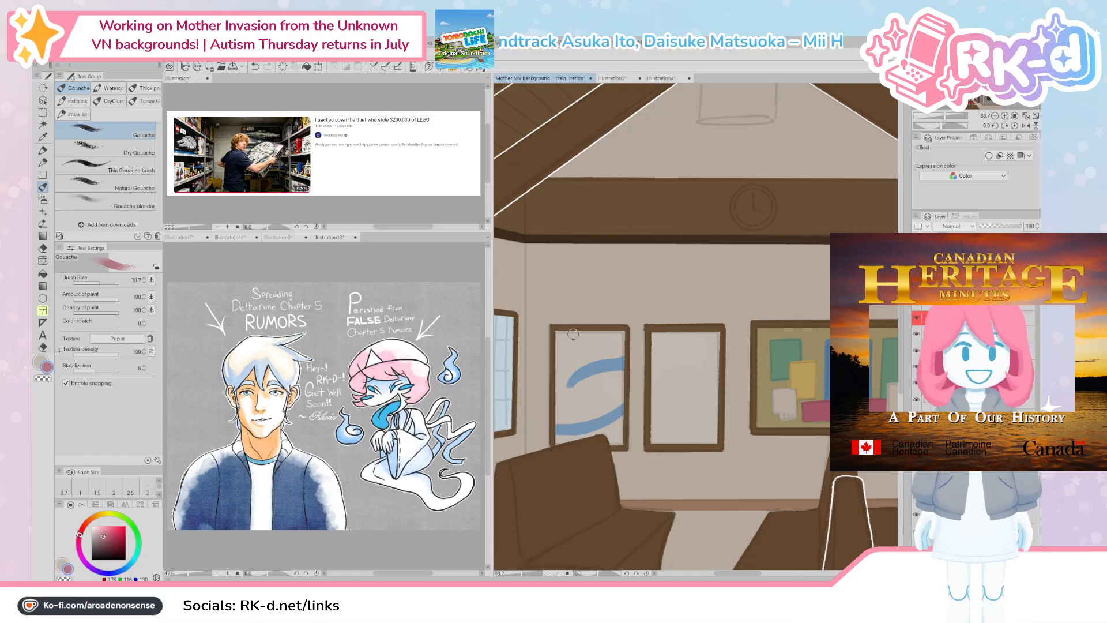
mouse_move(576, 333)
left_mouse_down()
mouse_move(545, 341)
mouse_move(560, 369)
mouse_move(571, 331)
mouse_move(597, 352)
mouse_move(625, 330)
mouse_move(575, 373)
left_mouse_up()
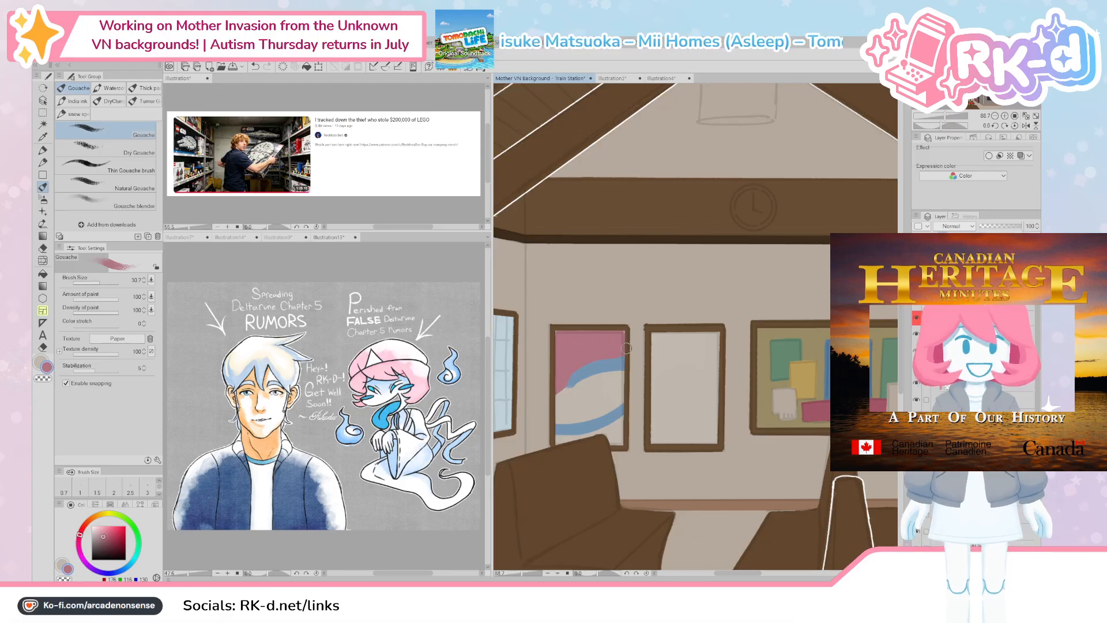
Step: Fill the area below the left poster's lower blue stripe with the same pink, and resample the poster's off-white
left_click(588, 387, "alt")
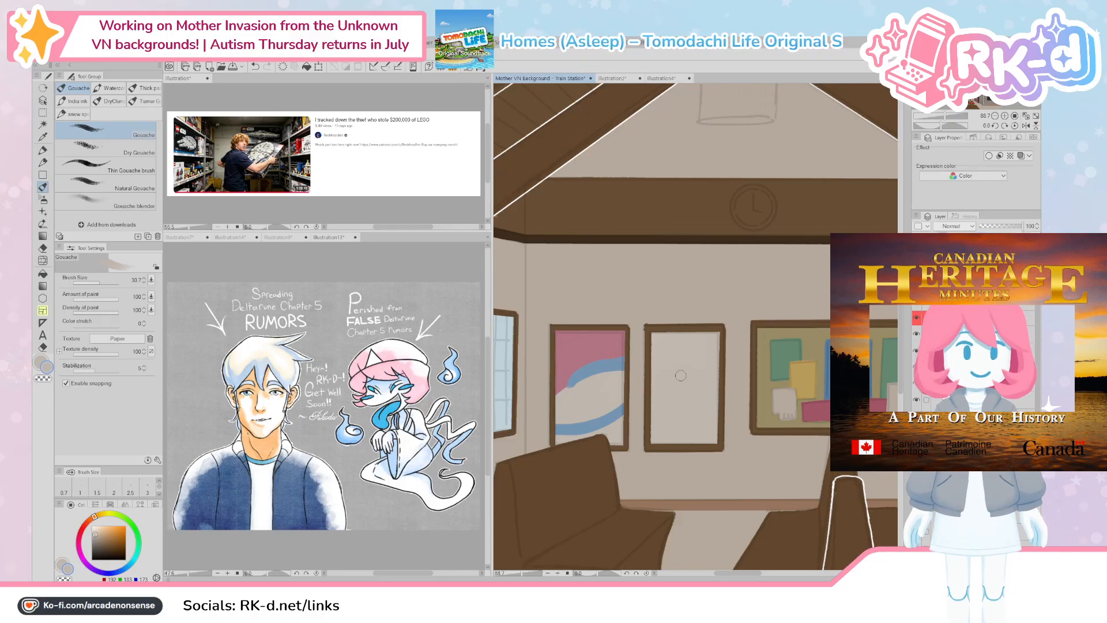
left_click(598, 352, "alt")
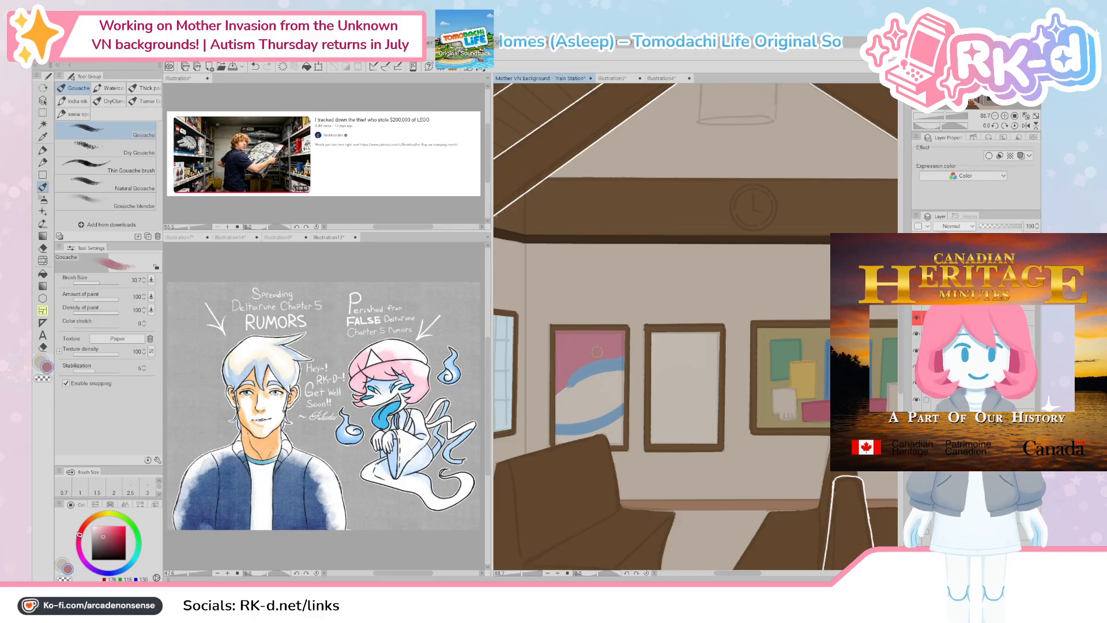
left_click(916, 305)
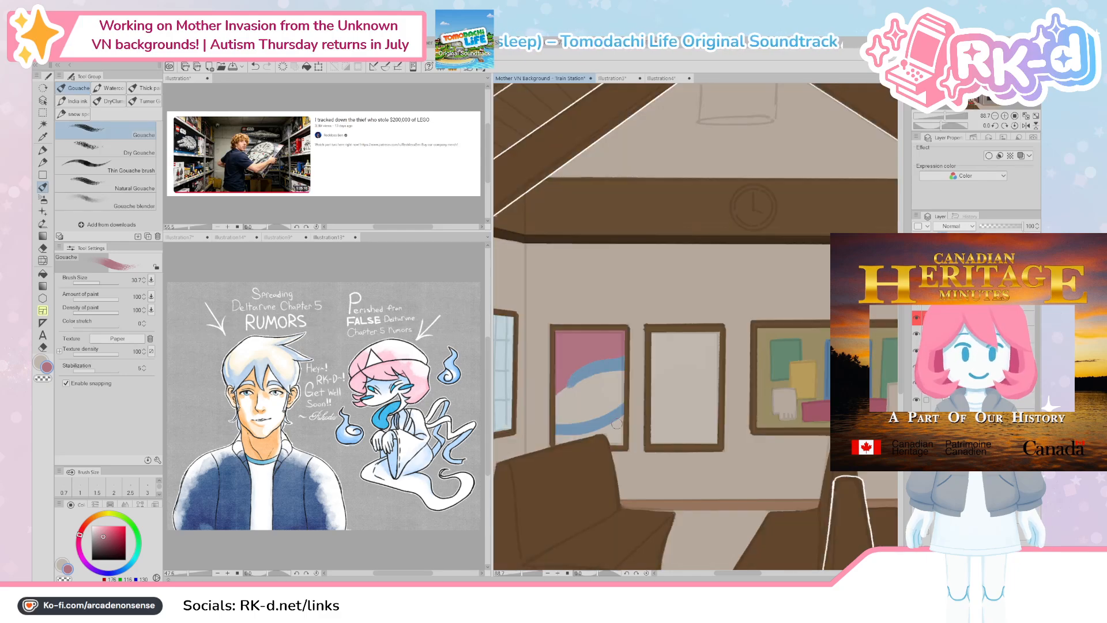
mouse_move(621, 416)
left_mouse_down()
mouse_move(616, 440)
mouse_move(555, 442)
left_mouse_up()
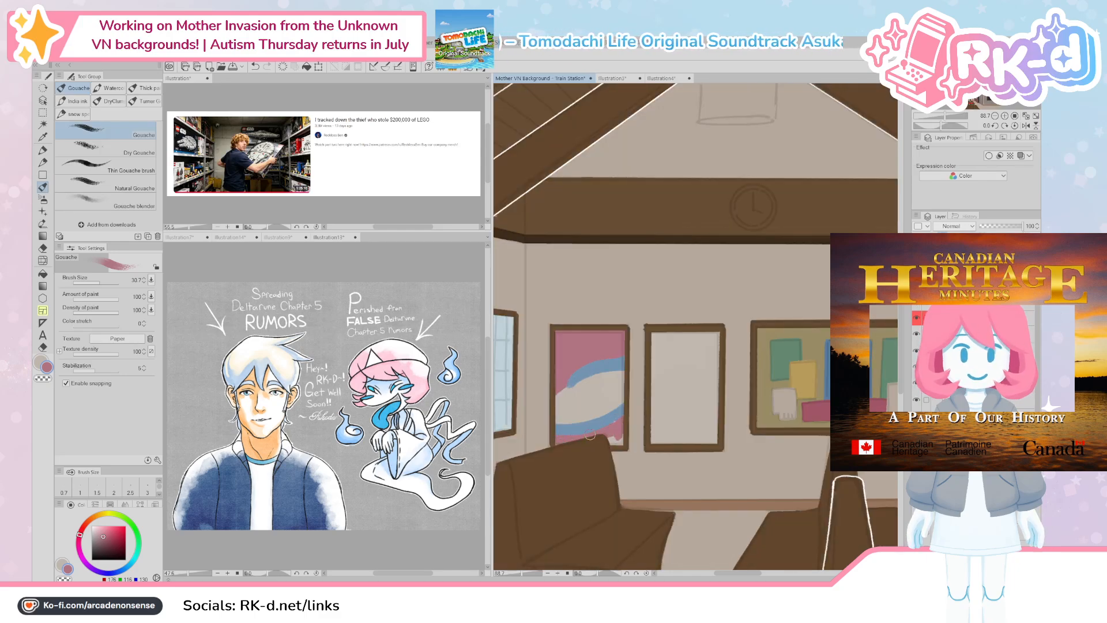
left_click(557, 437, "alt")
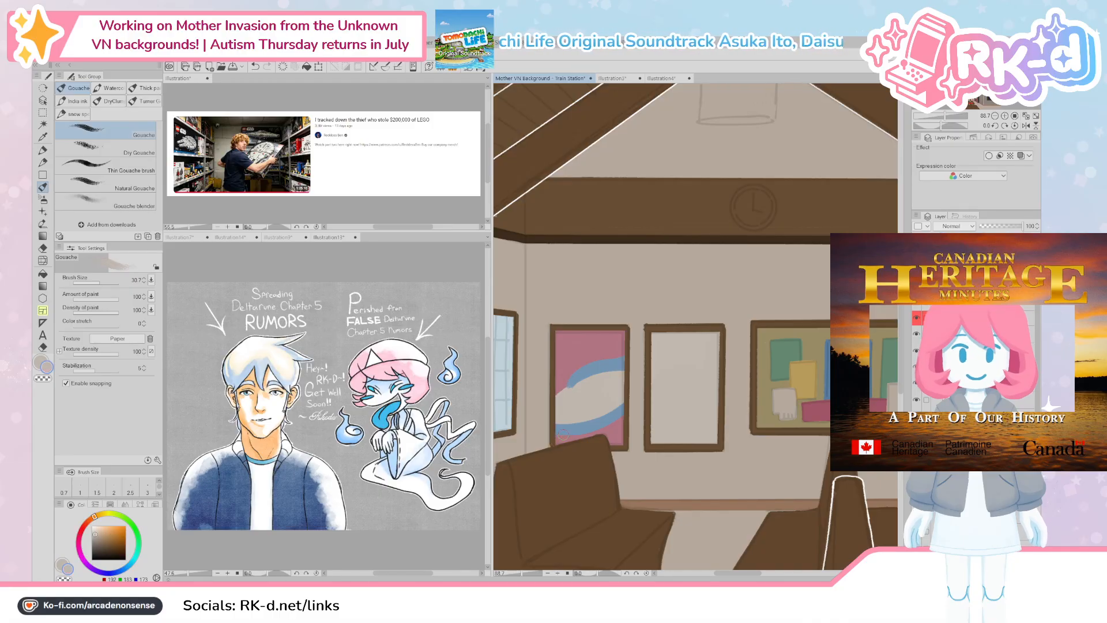
Step: Sample the yellow from the rough color painting and fill the right poster's upper part down to a diagonal edge
left_click_drag(767, 466, 732, 471)
left_click(918, 305)
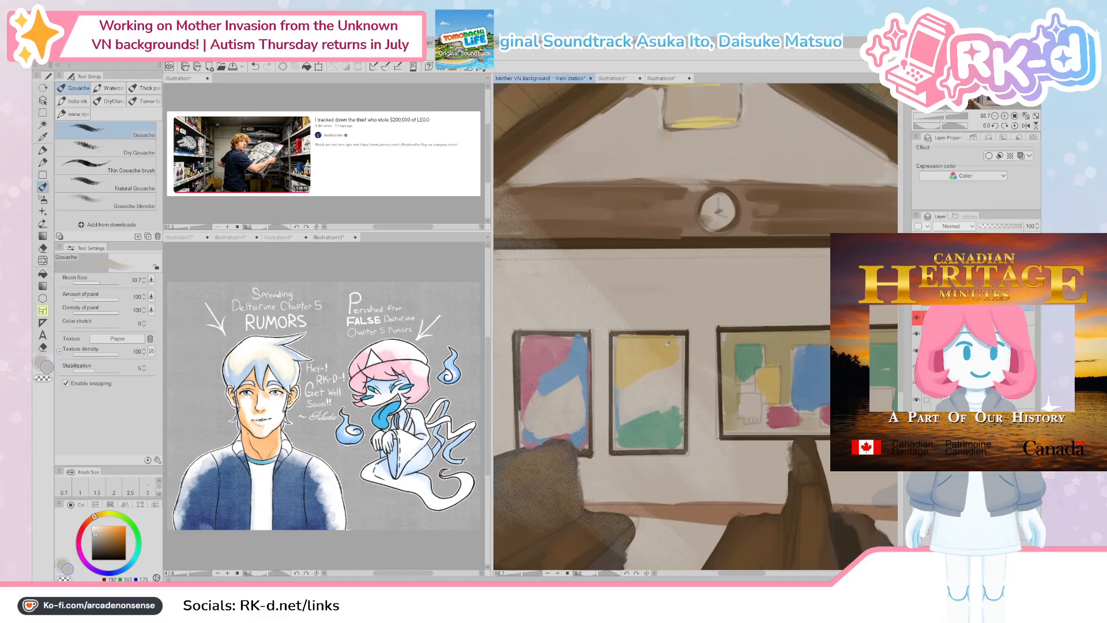
left_click(668, 344, "alt")
left_click(917, 307)
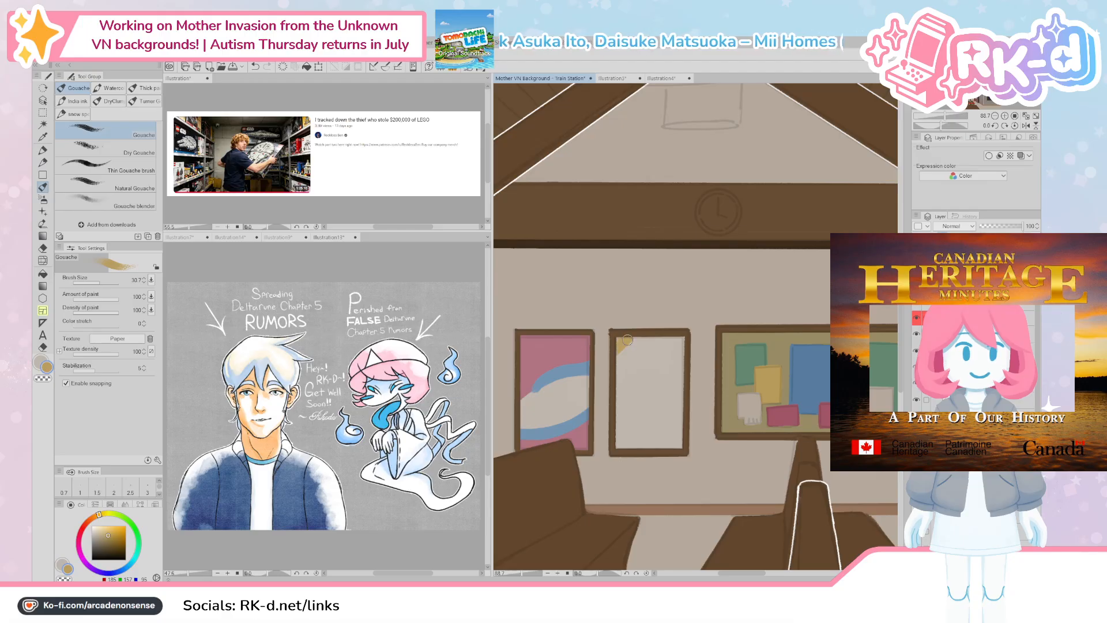
left_click_drag(627, 340, 664, 338)
left_click(917, 307)
left_click(917, 307)
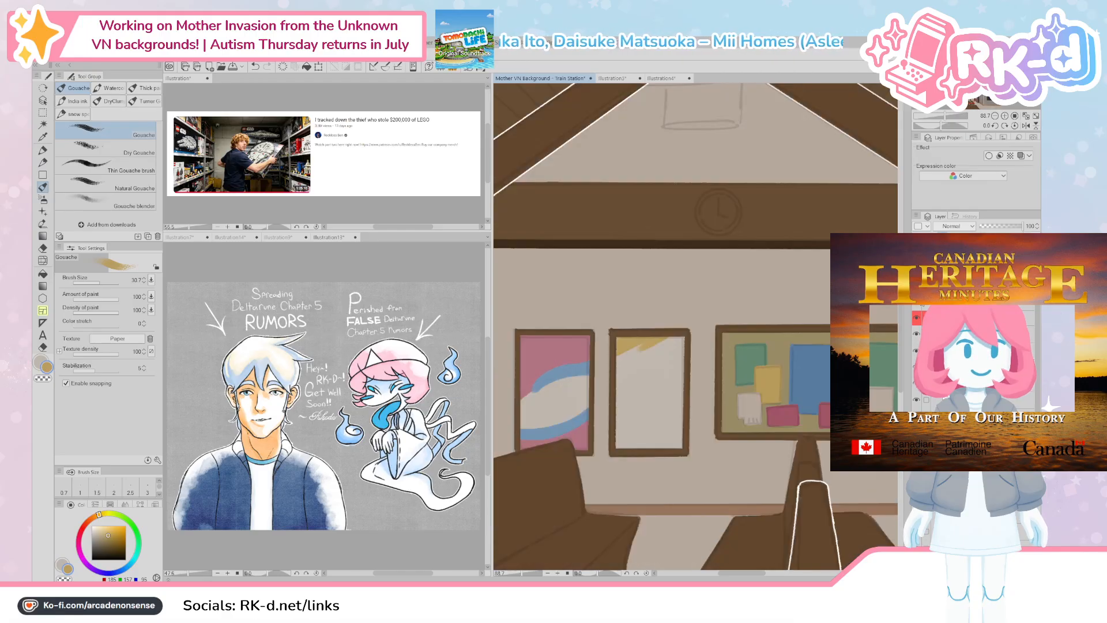
mouse_move(622, 385)
left_mouse_down()
mouse_move(678, 348)
mouse_move(628, 369)
mouse_move(656, 344)
left_mouse_up()
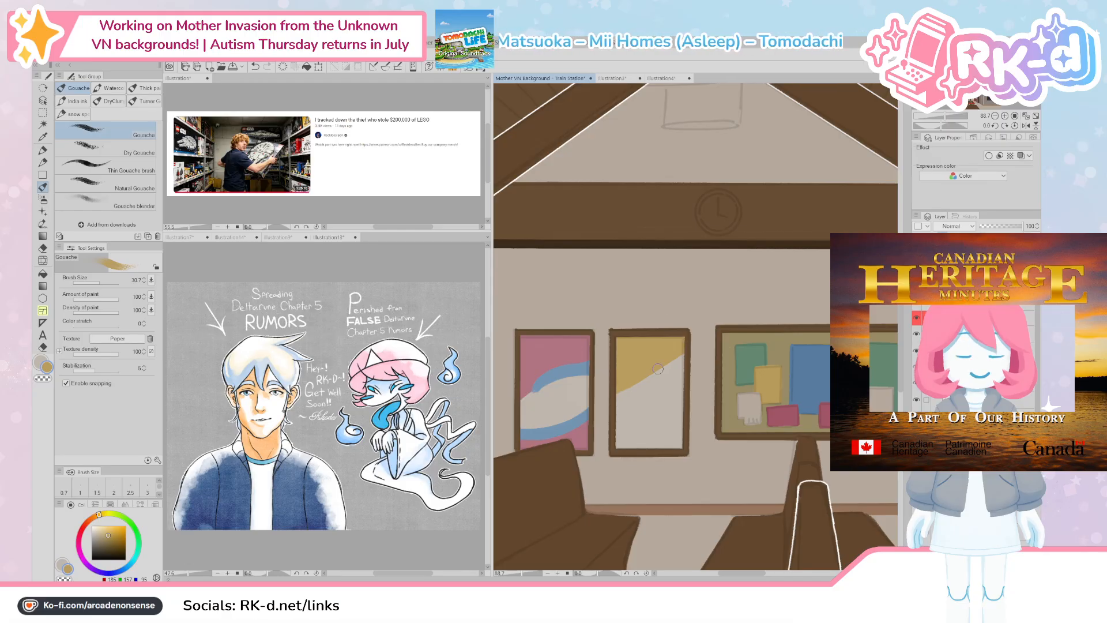
scroll(658, 368, "up", 1)
left_click_drag(628, 376, 666, 371)
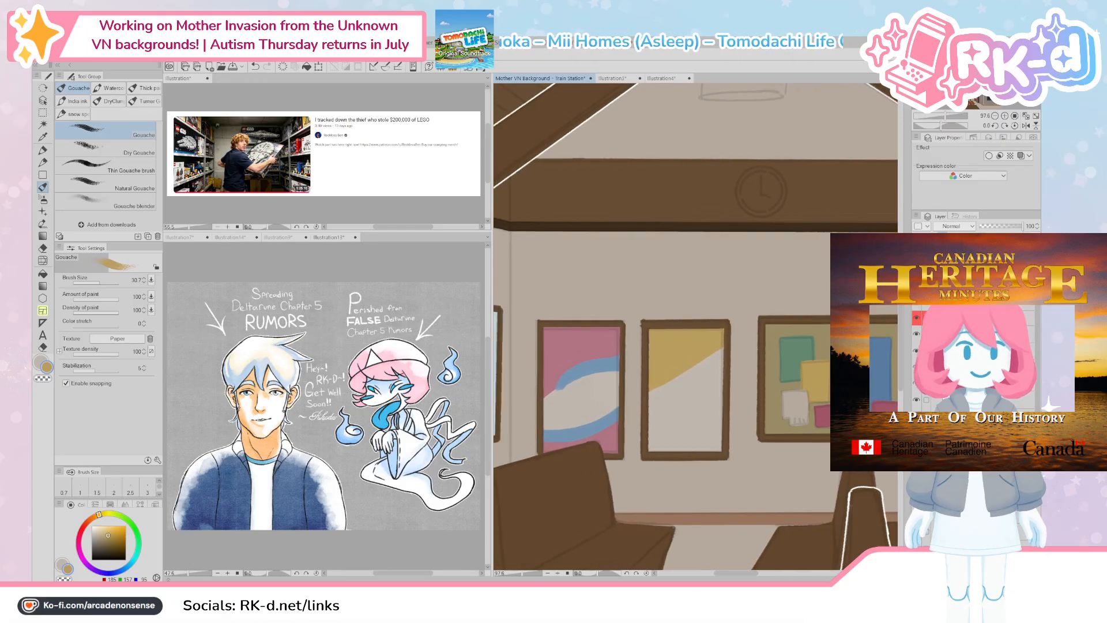
Step: Sample the green from the rough color painting and fill the right poster's lower part up to a diagonal edge
left_click(915, 302)
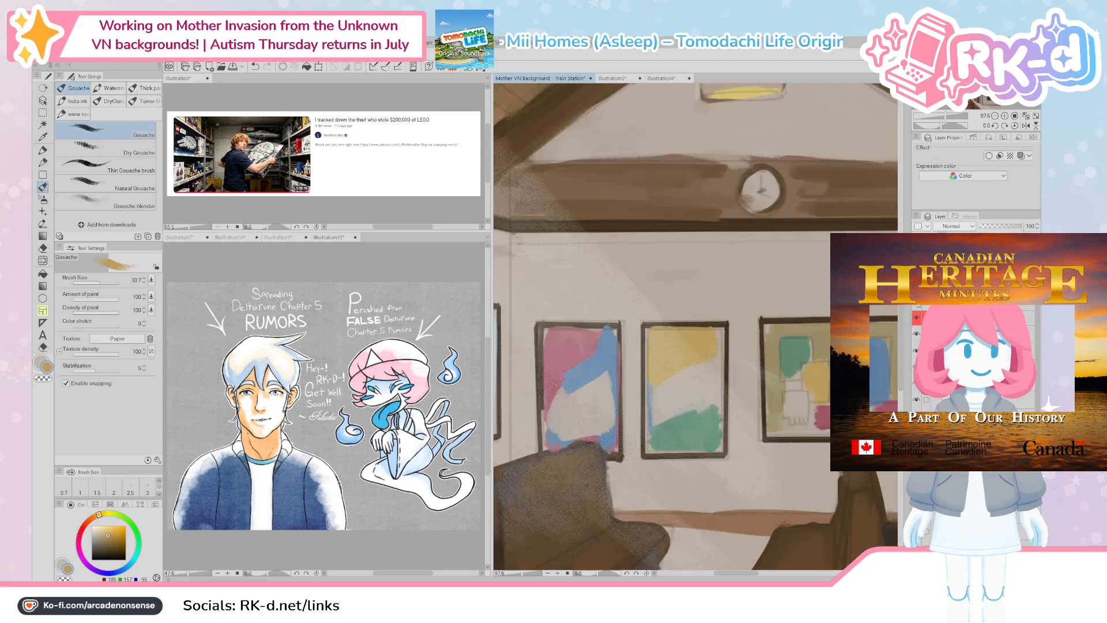
left_click(709, 433, "alt")
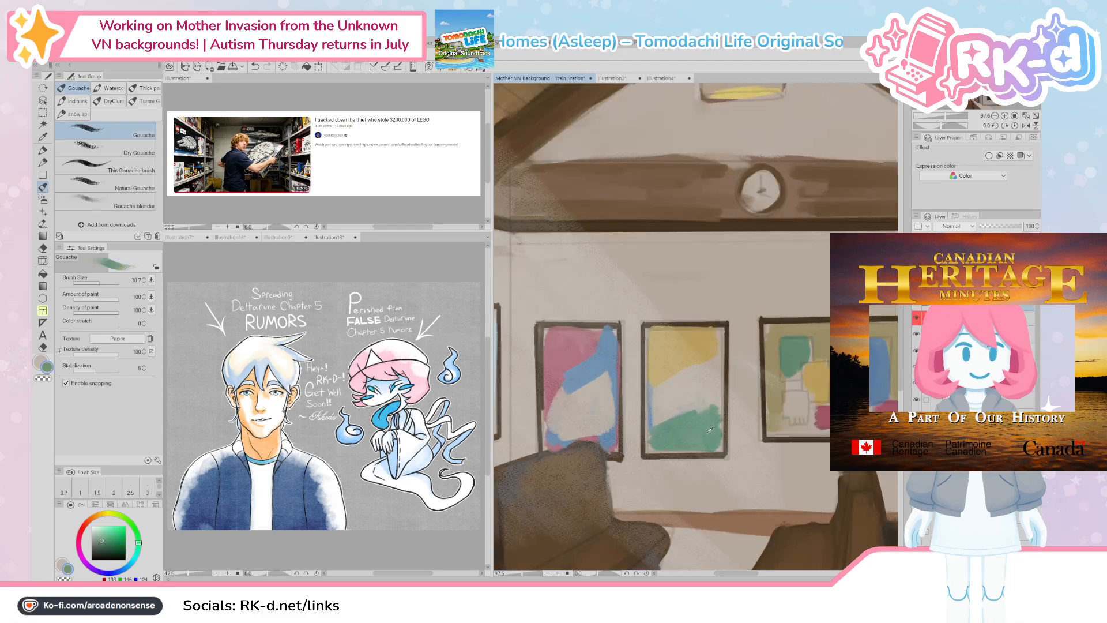
left_click(921, 306)
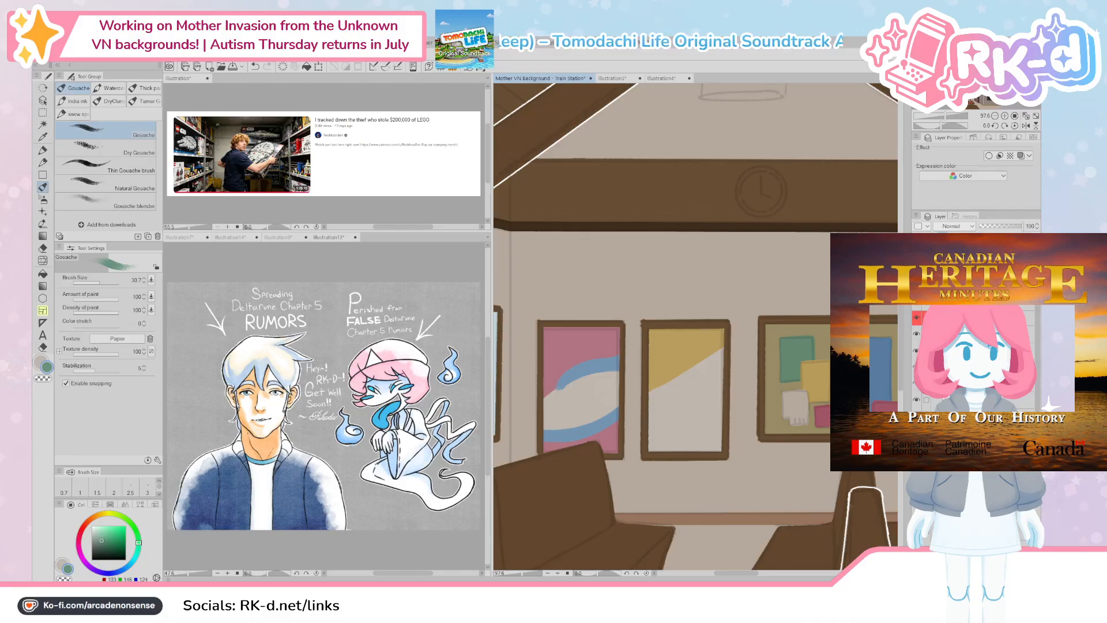
mouse_move(706, 401)
left_mouse_down()
mouse_move(666, 435)
mouse_move(730, 407)
mouse_move(720, 426)
mouse_move(739, 443)
left_mouse_up()
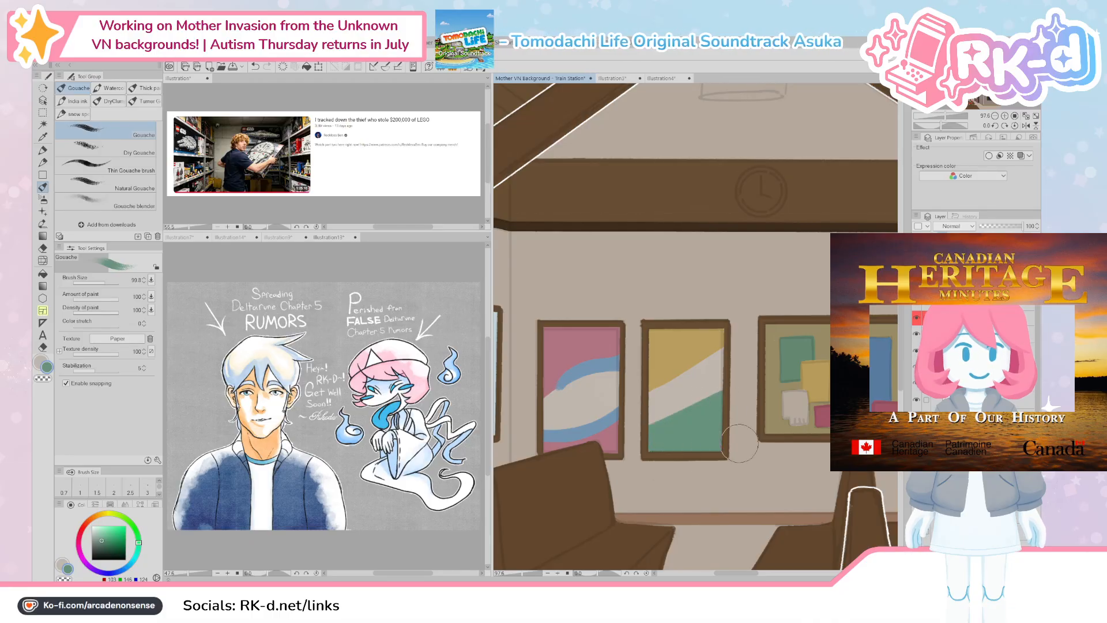
scroll(740, 443, "down", 2)
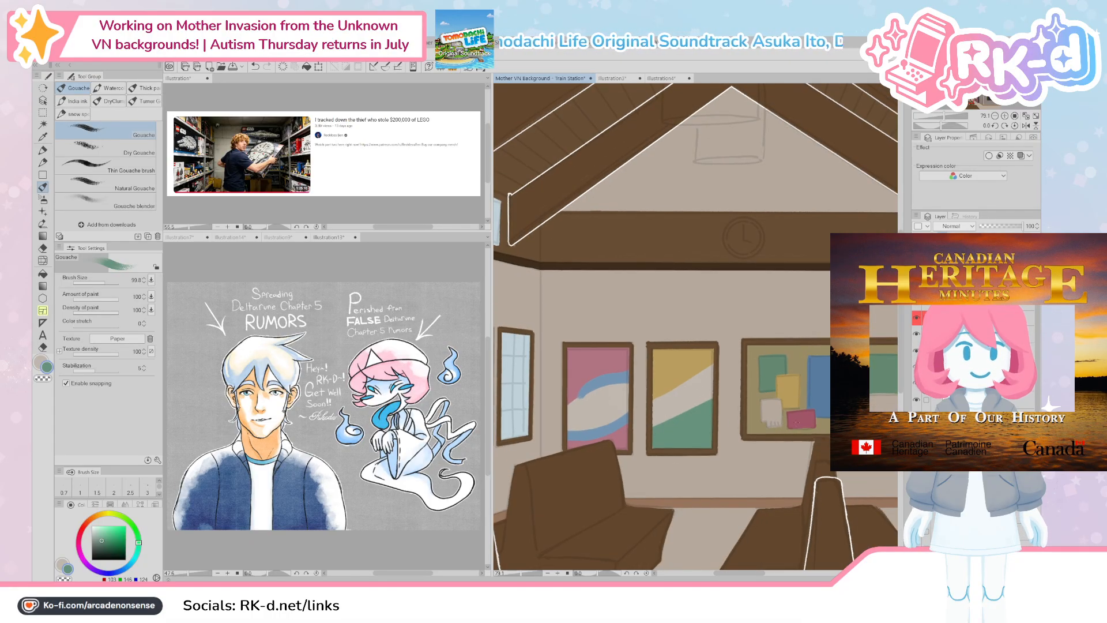
Step: Recolor the left poster's pink areas and blue stripes with the bulletin board's pink and blue, using a 501.4 brush size
left_click(739, 410, "alt")
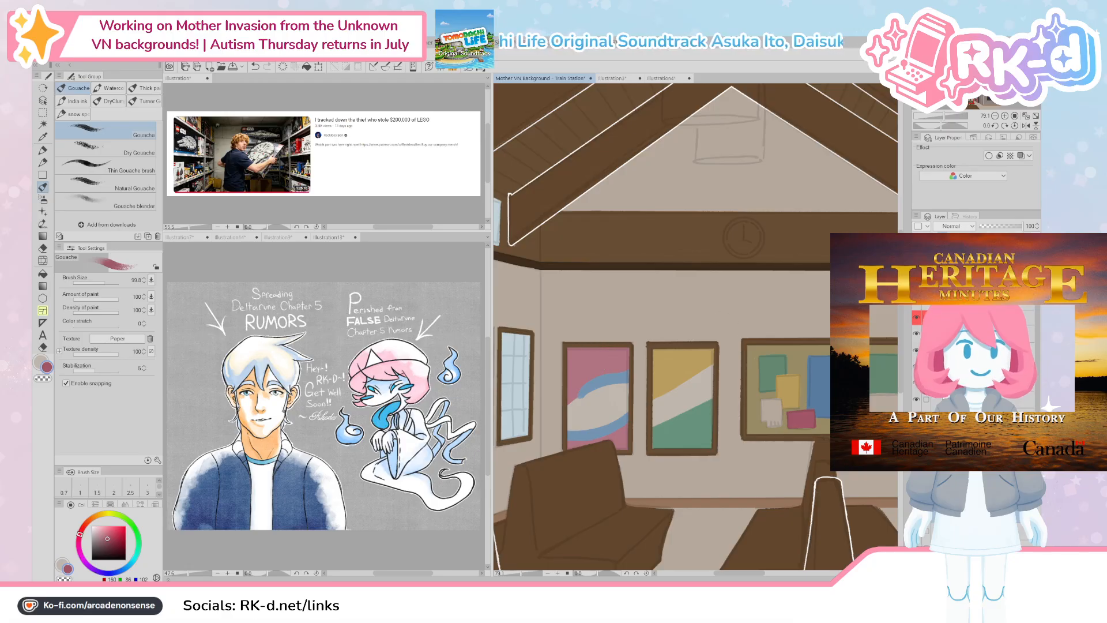
left_click(112, 282)
left_click_drag(612, 277, 601, 388)
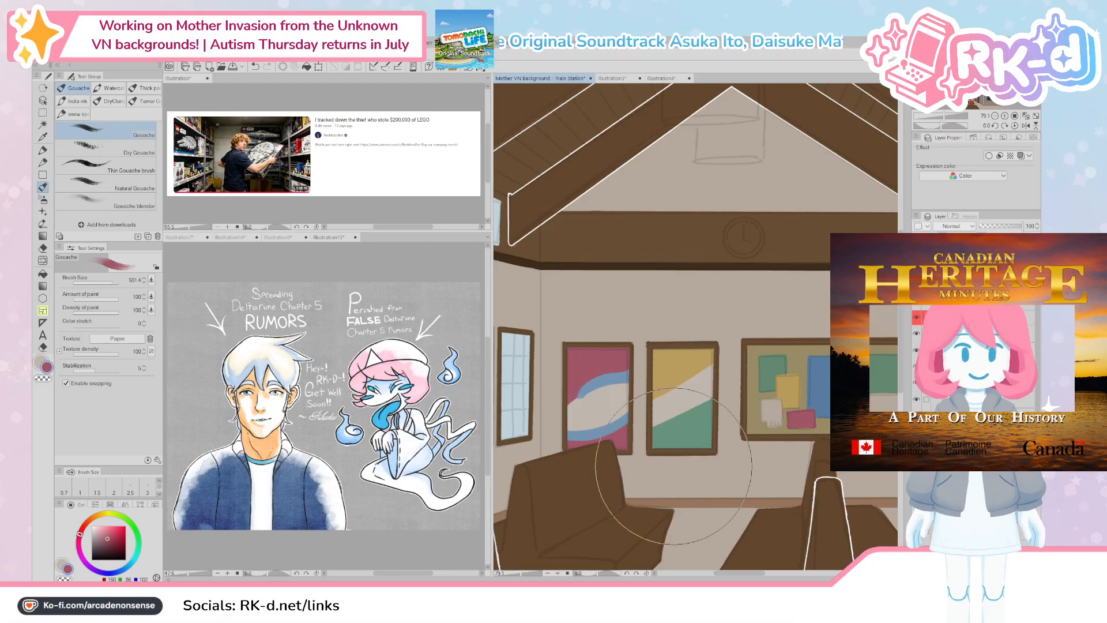
left_click(818, 378, "alt")
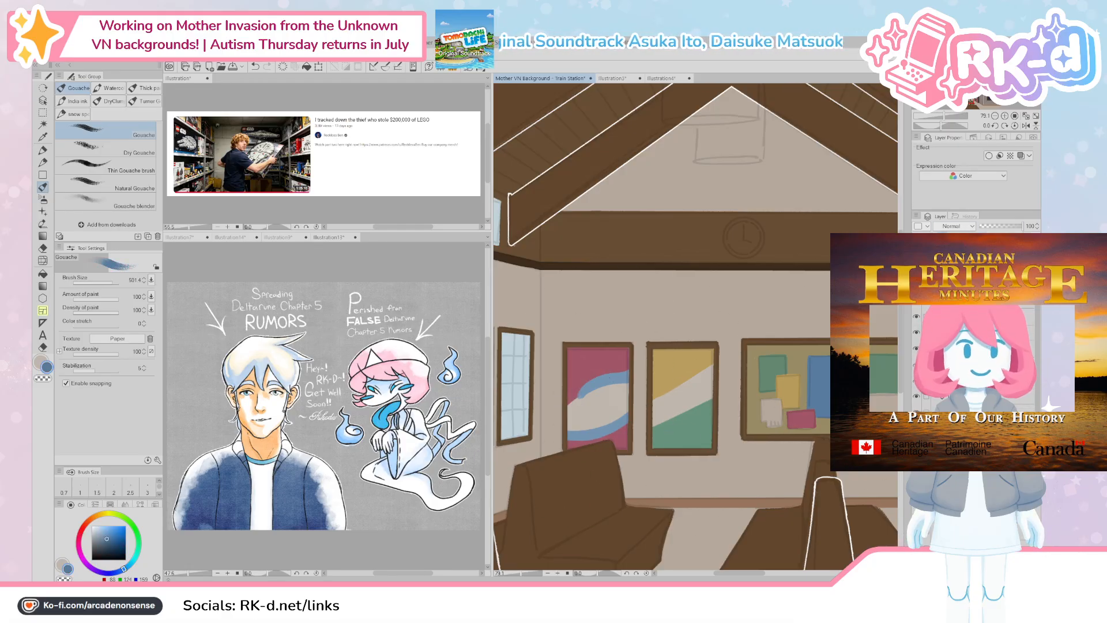
mouse_move(624, 403)
left_mouse_down()
mouse_move(607, 425)
mouse_move(643, 357)
left_mouse_up()
key("ctrl+z")
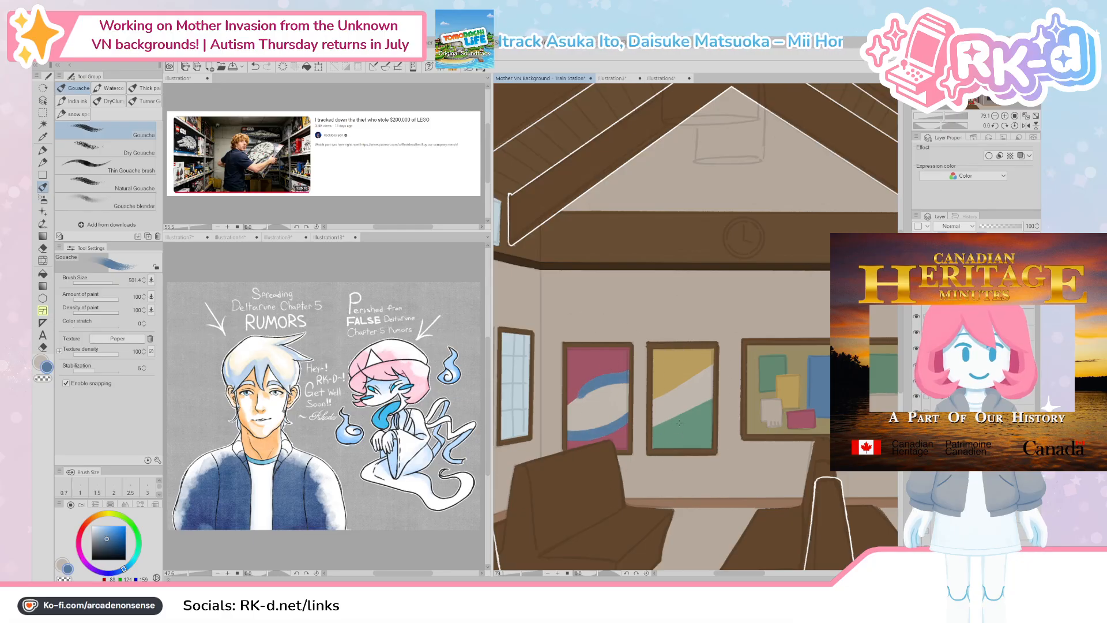
Step: Recolor the right poster's green and yellow areas with the green and yellow sampled from the bulletin board papers
left_click(775, 361, "alt")
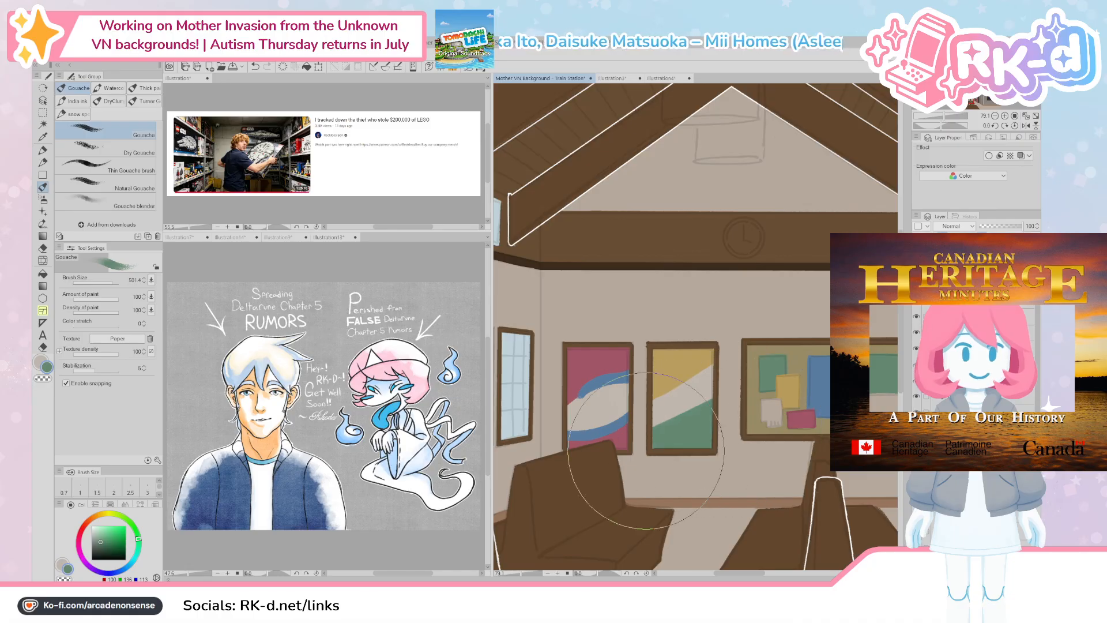
left_click(793, 390, "alt")
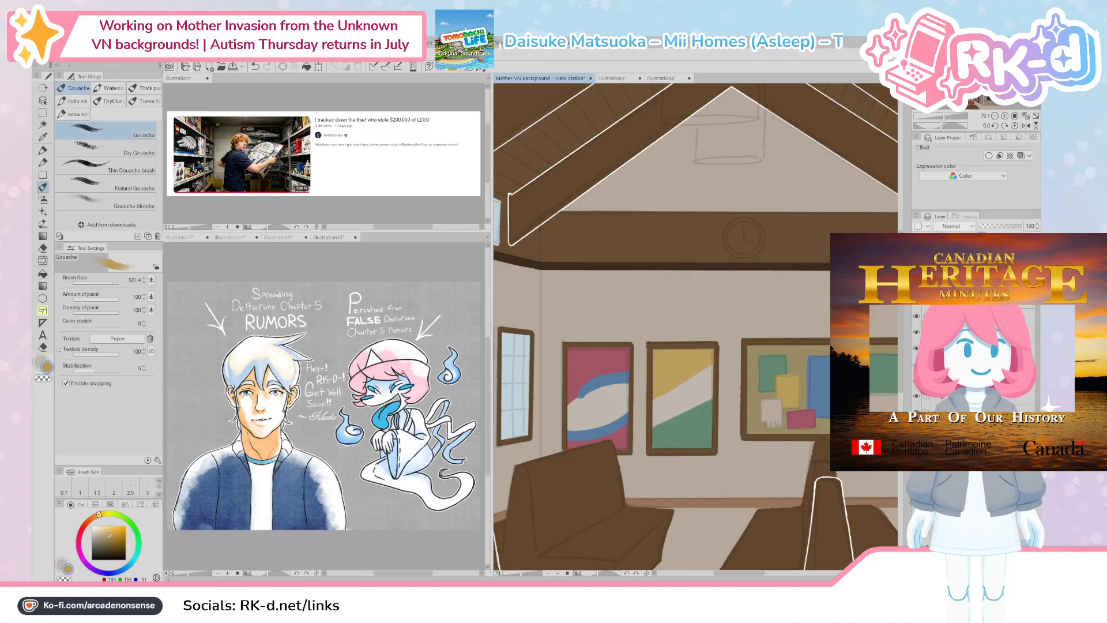
scroll(644, 454, "down", 3)
mouse_move(639, 500)
left_mouse_down()
mouse_move(630, 465)
mouse_move(625, 482)
left_mouse_up()
scroll(643, 447, "up", 2)
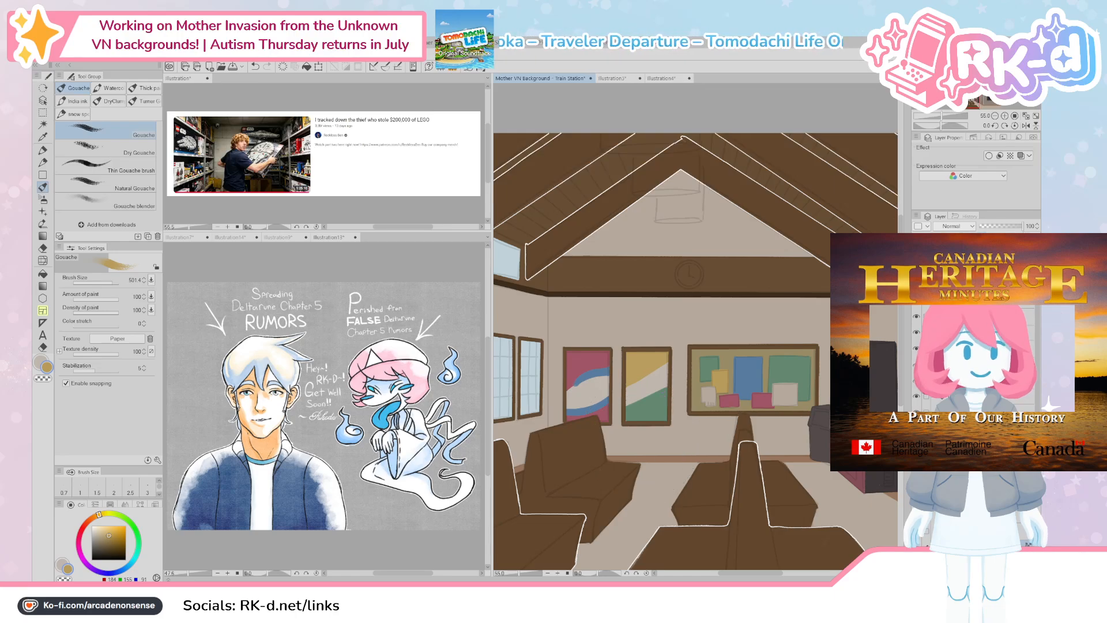
key("ctrl+t")
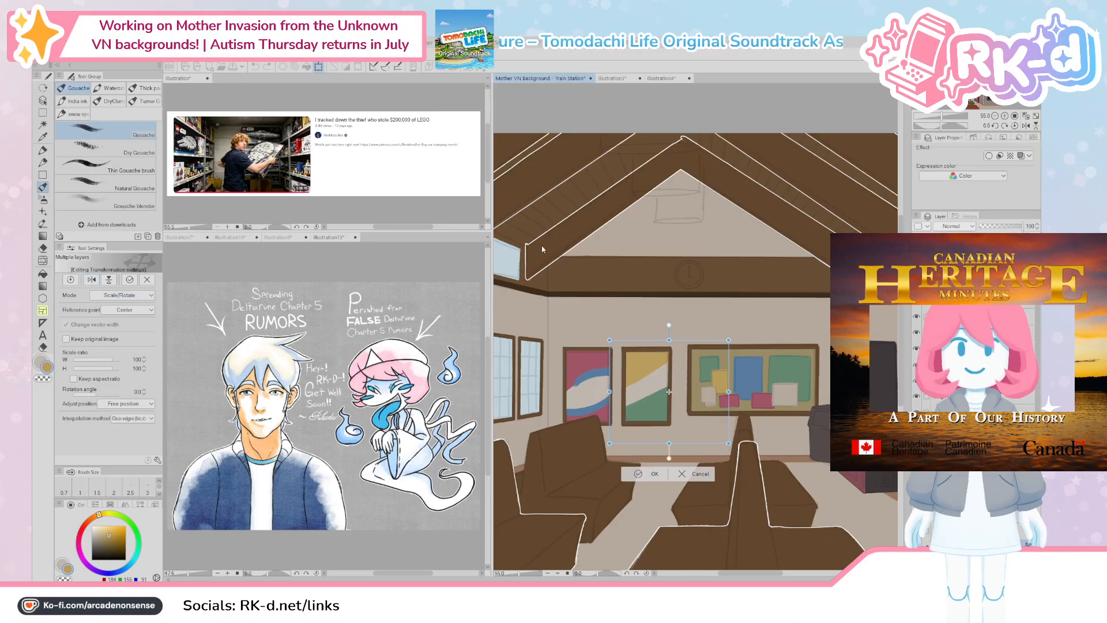
key("Return")
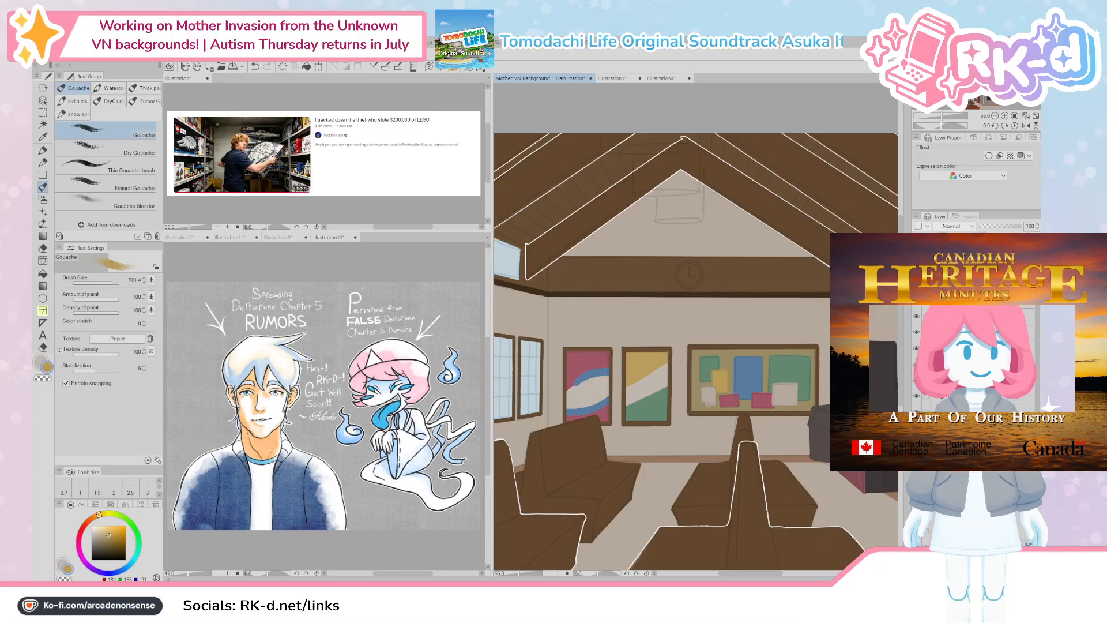
key("ctrl+t")
left_click(675, 474)
Step: Start transforming the right poster's colored design and flip it horizontally
scroll(669, 461, "up", 4)
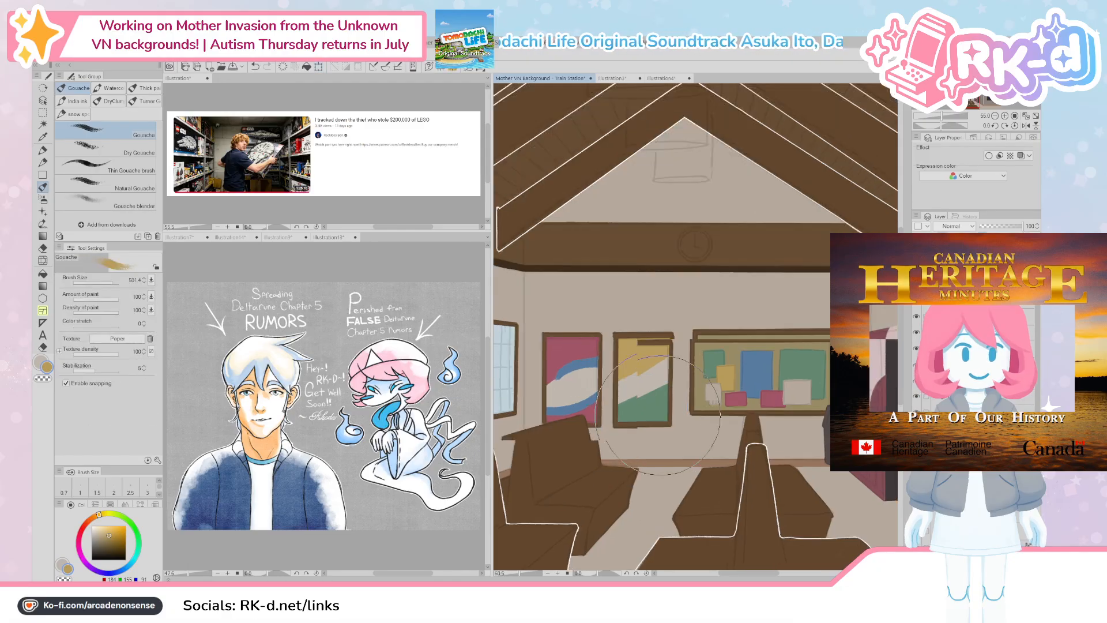
key("ctrl+t")
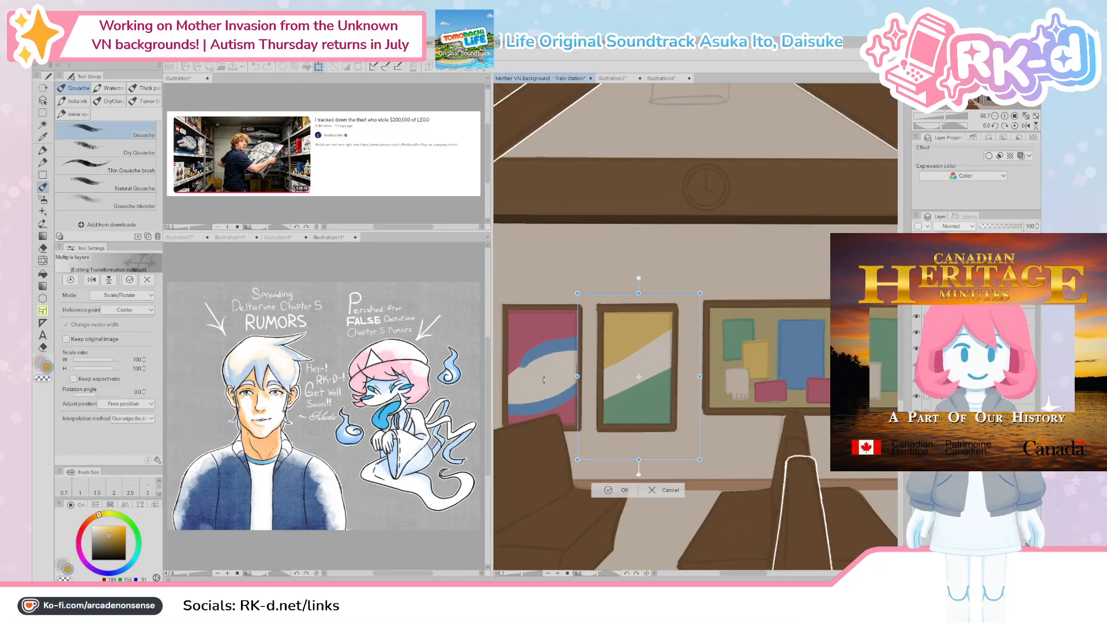
left_click(93, 281)
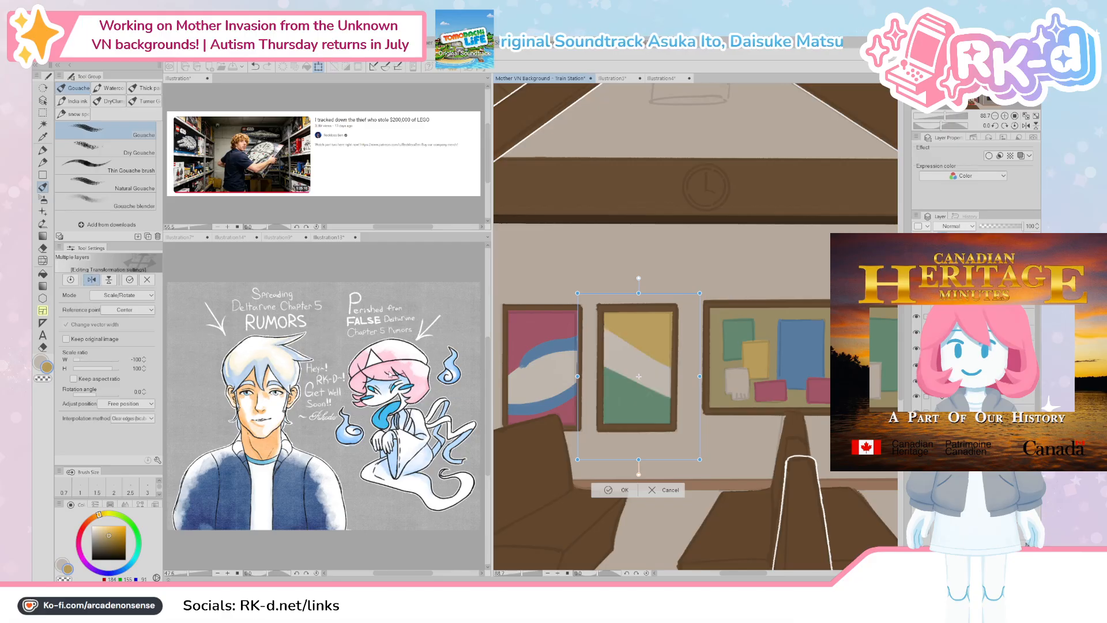
Step: Try the right poster's design flipped vertically and shifted slightly upward, and revert the vertical flip
left_click(109, 280)
left_click_drag(669, 353, 669, 343)
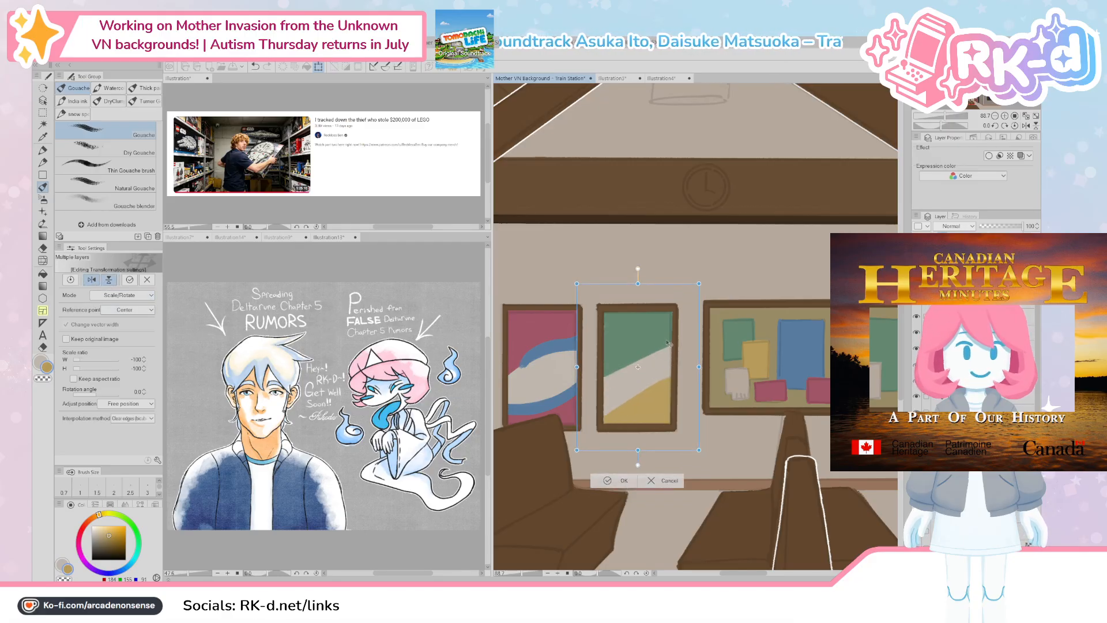
scroll(669, 343, "down", 4)
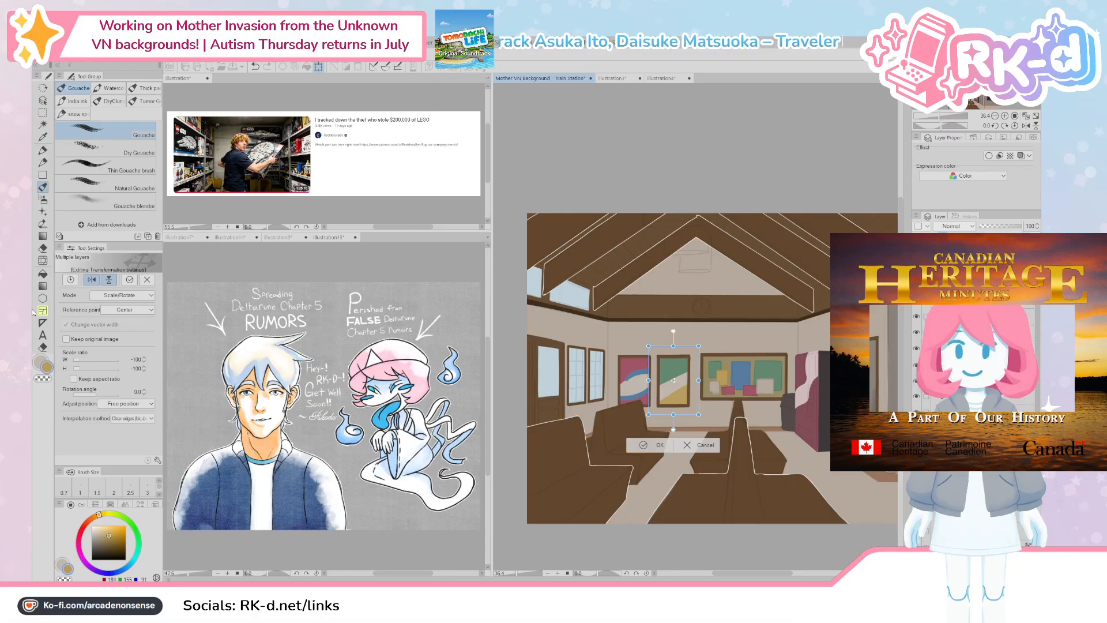
left_click(109, 281)
Step: Nudge the flipped design slightly down inside the right poster's frame and apply the transformation
scroll(721, 346, "up", 2)
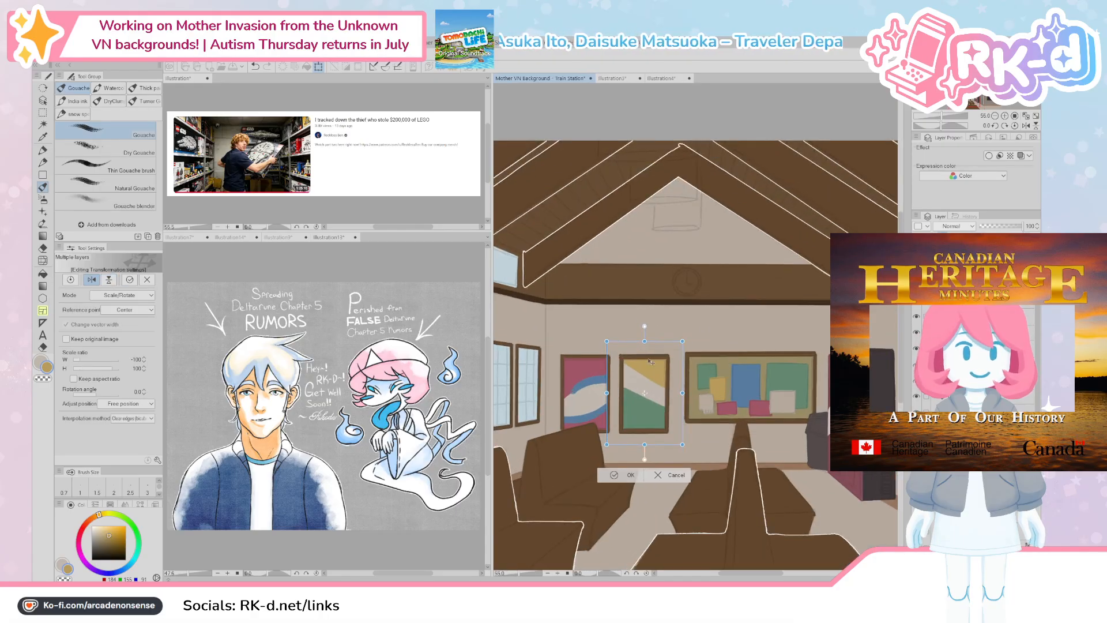
left_click_drag(651, 367, 652, 373)
left_click(631, 487)
Step: Examine the recolored posters against the flat colors of the whole station interior
scroll(657, 462, "down", 3)
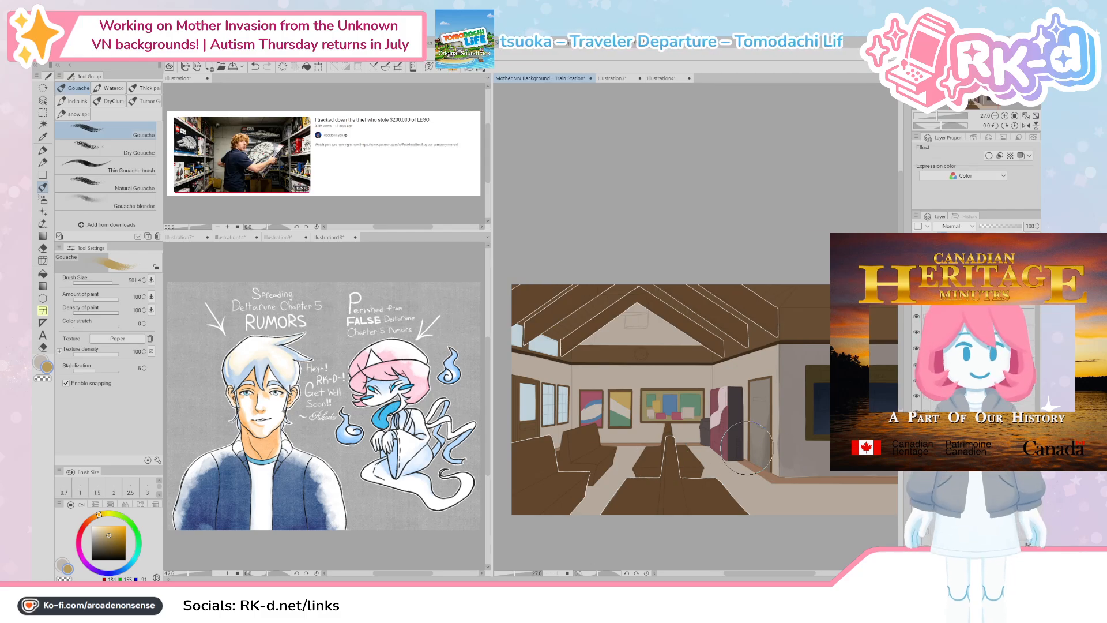
key("period")
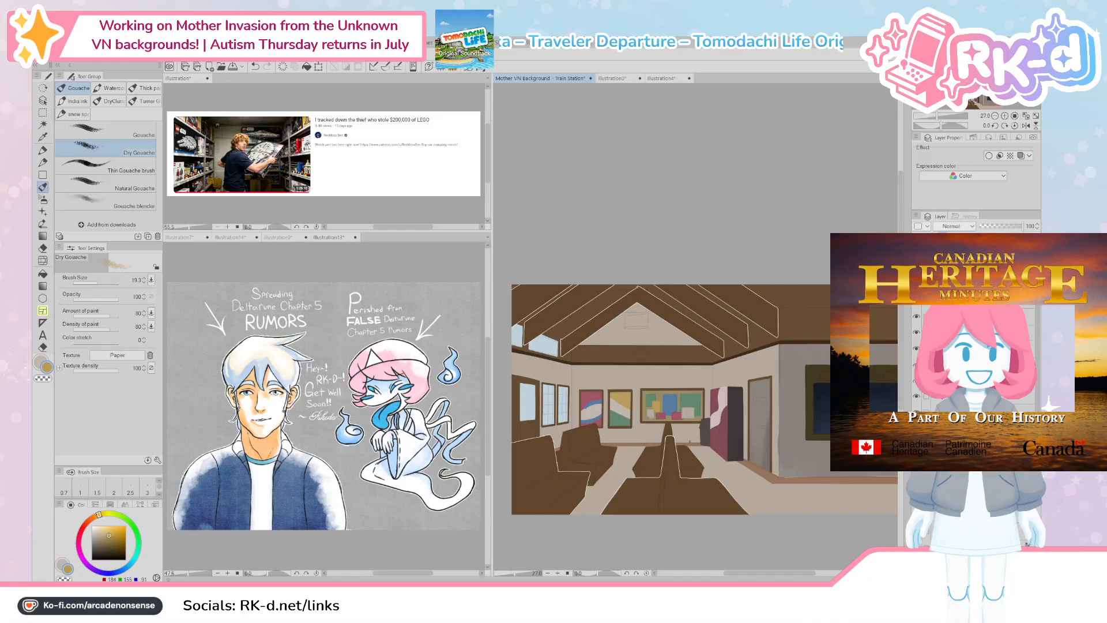
left_click_drag(690, 442, 710, 475)
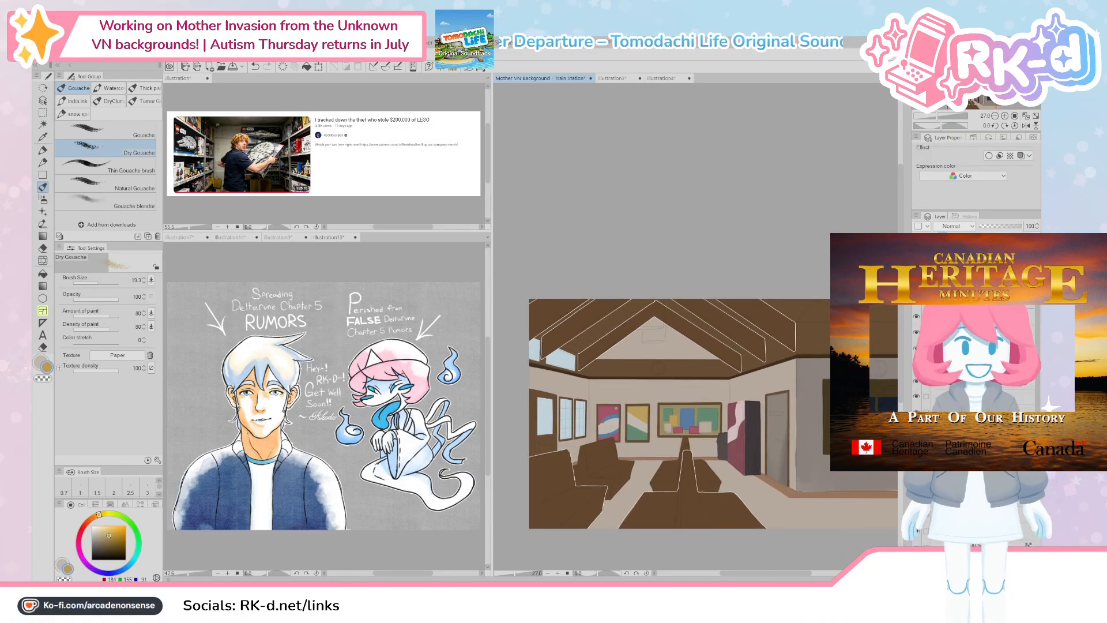
scroll(710, 474, "up", 1)
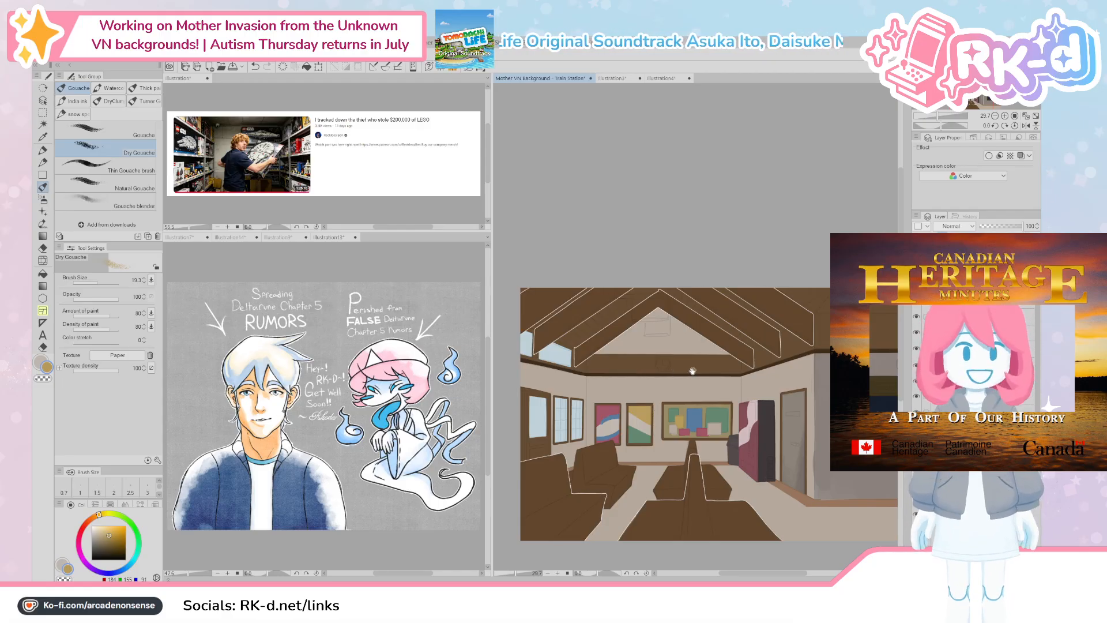
left_click_drag(694, 371, 703, 399)
scroll(705, 401, "up", 1)
scroll(669, 463, "up", 4)
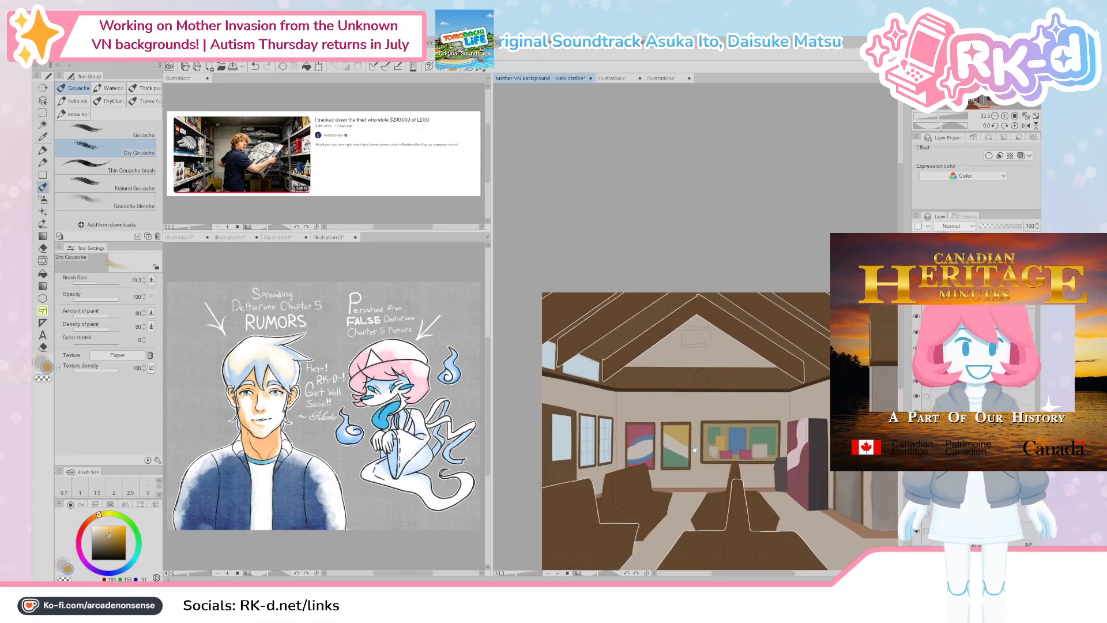
scroll(621, 440, "up", 1)
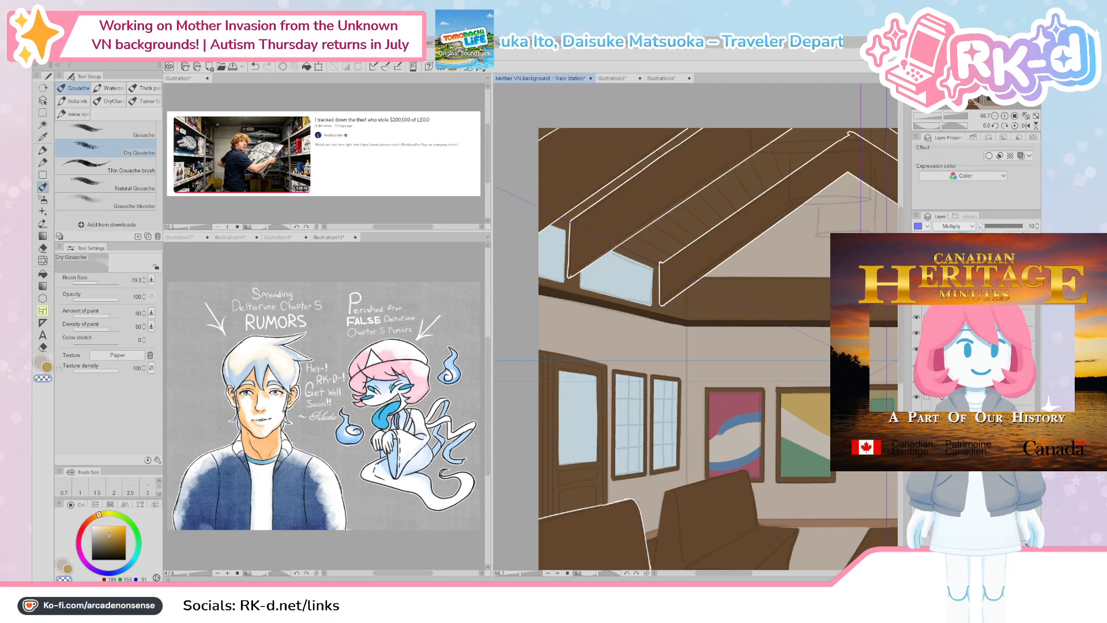
Step: Hide the sketch lines and review the flat colors across the whole background
left_click_drag(695, 326, 634, 361)
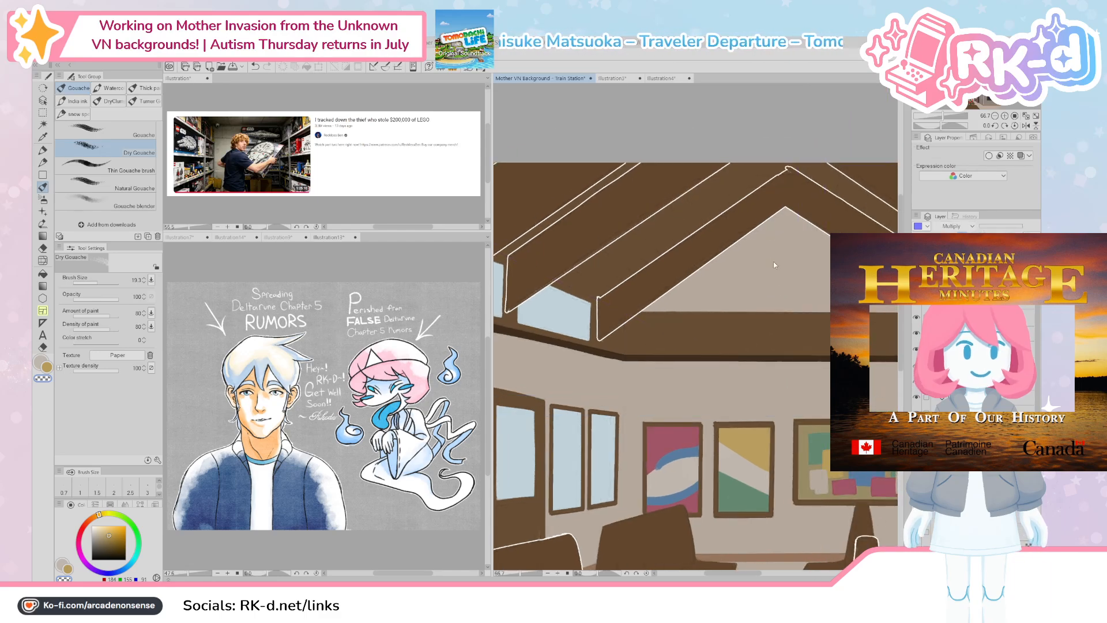
scroll(746, 314, "down", 3)
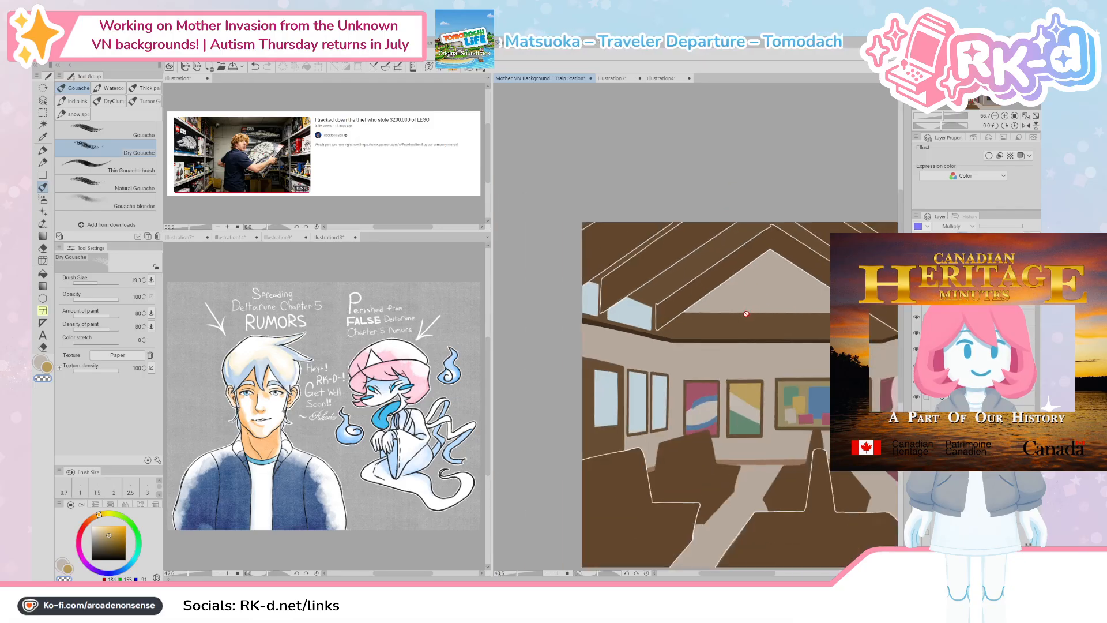
left_click_drag(747, 314, 573, 305)
scroll(660, 372, "down", 2)
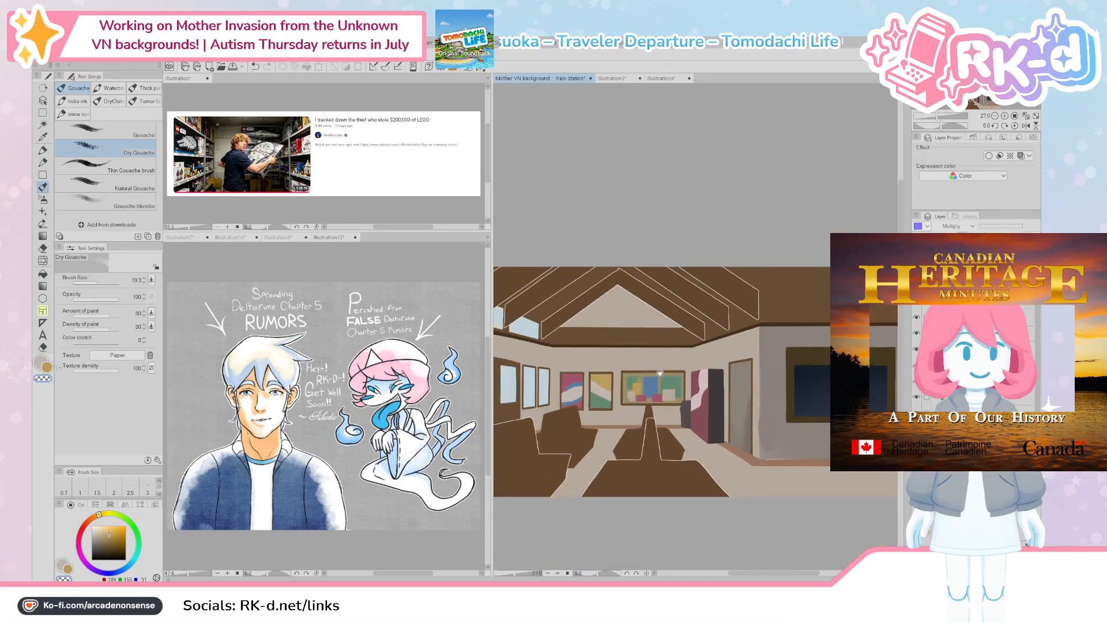
left_click_drag(660, 372, 698, 404)
scroll(645, 377, "down", 1)
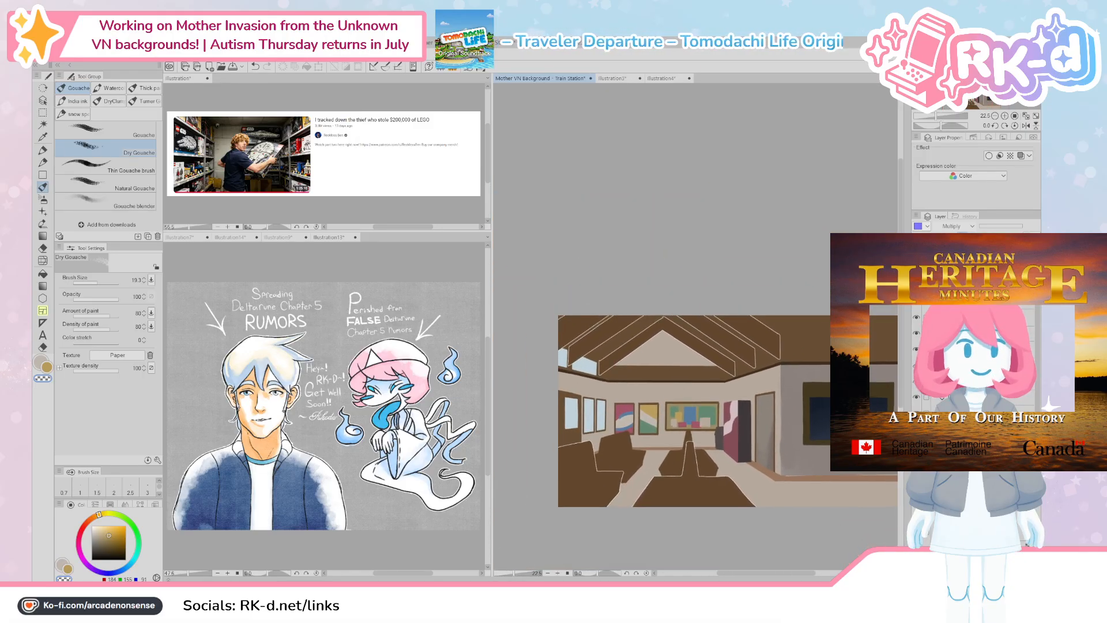
Step: Sample the grayish floor color from the rough color painting and dab it onto the floor's front edge with Dry Gouache
key("ctrl+z")
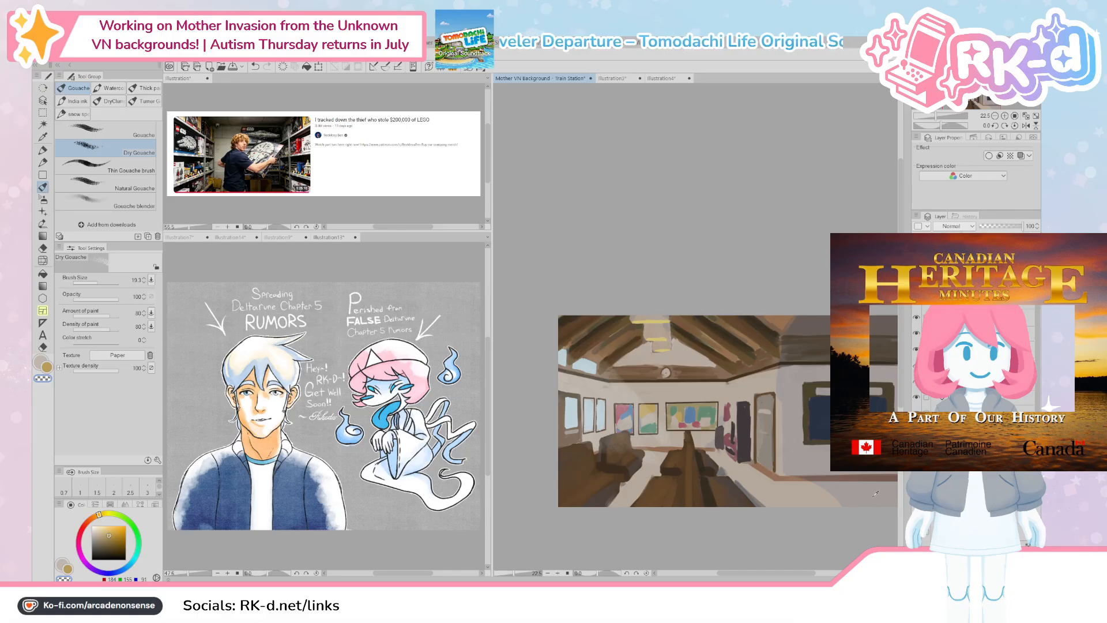
left_click(876, 493, "alt")
key("ctrl+y")
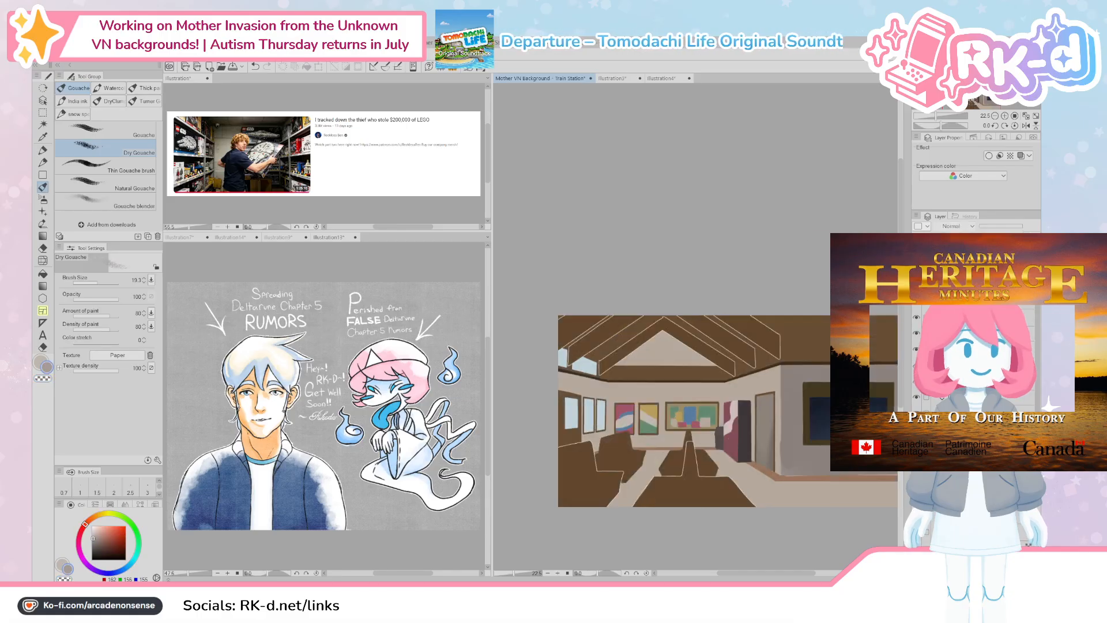
mouse_move(822, 476)
left_mouse_down()
mouse_move(784, 461)
mouse_move(797, 495)
mouse_move(816, 497)
left_mouse_up()
Step: Switch to the Gouache brush at a smaller size and blend the sampled floor color along the front right of the floor
key(".")
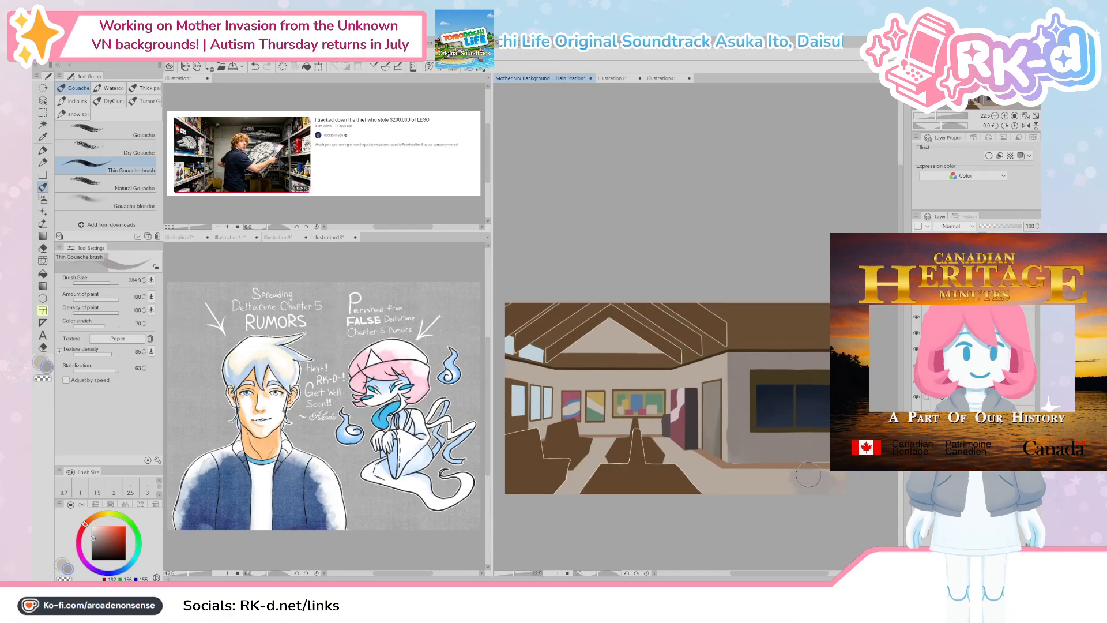
key("comma")
key("comma")
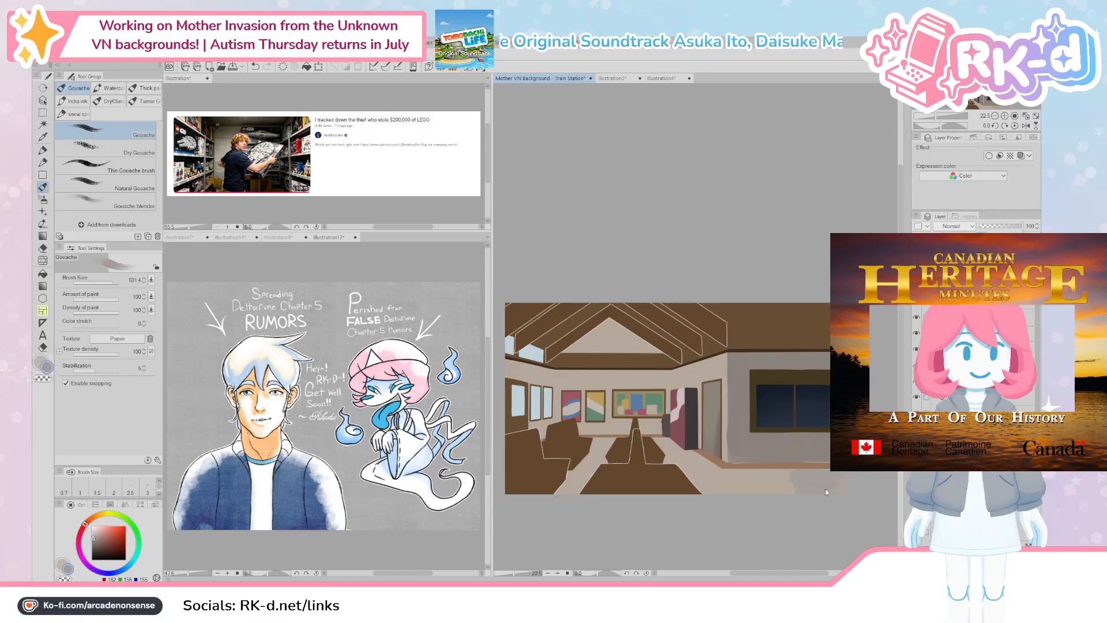
key("bracketleft")
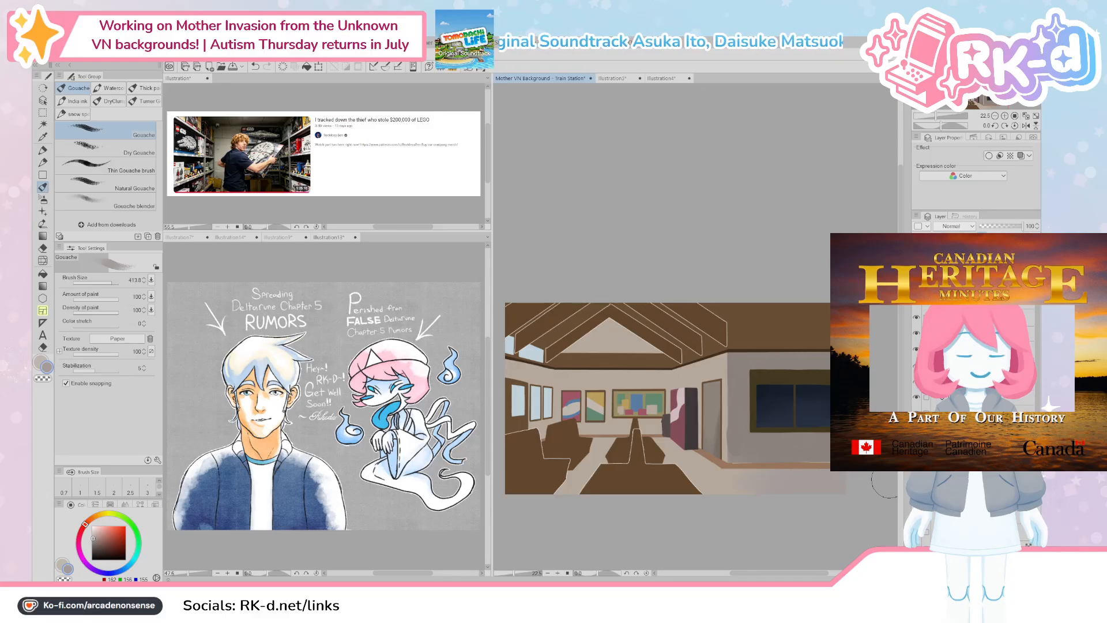
left_click(842, 481, "alt")
mouse_move(842, 481)
left_mouse_down()
mouse_move(782, 481)
mouse_move(844, 476)
mouse_move(739, 472)
mouse_move(835, 474)
mouse_move(742, 474)
mouse_move(846, 482)
mouse_move(763, 477)
mouse_move(854, 494)
mouse_move(723, 488)
mouse_move(865, 487)
left_mouse_up()
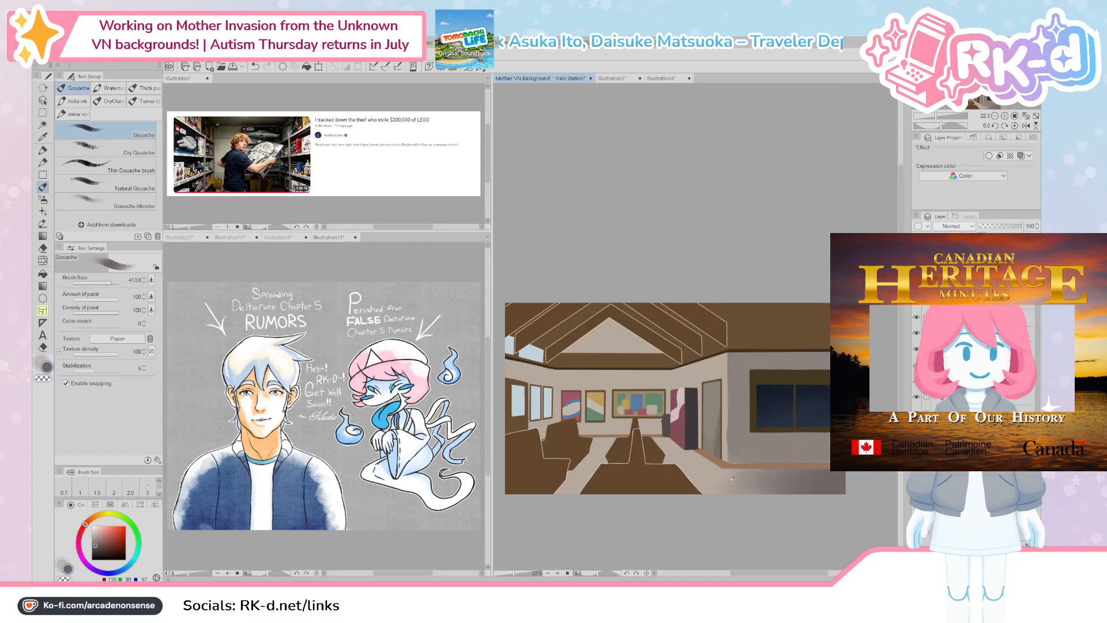
Step: Sample neighboring floor and bench colors, darken the brown, and paint the shading on the floor below the right wall
left_click(733, 479, "alt")
mouse_move(732, 478)
left_mouse_down()
mouse_move(780, 498)
mouse_move(709, 486)
mouse_move(773, 500)
mouse_move(756, 490)
mouse_move(837, 484)
mouse_move(772, 470)
mouse_move(868, 475)
left_mouse_up()
left_click(759, 487, "alt")
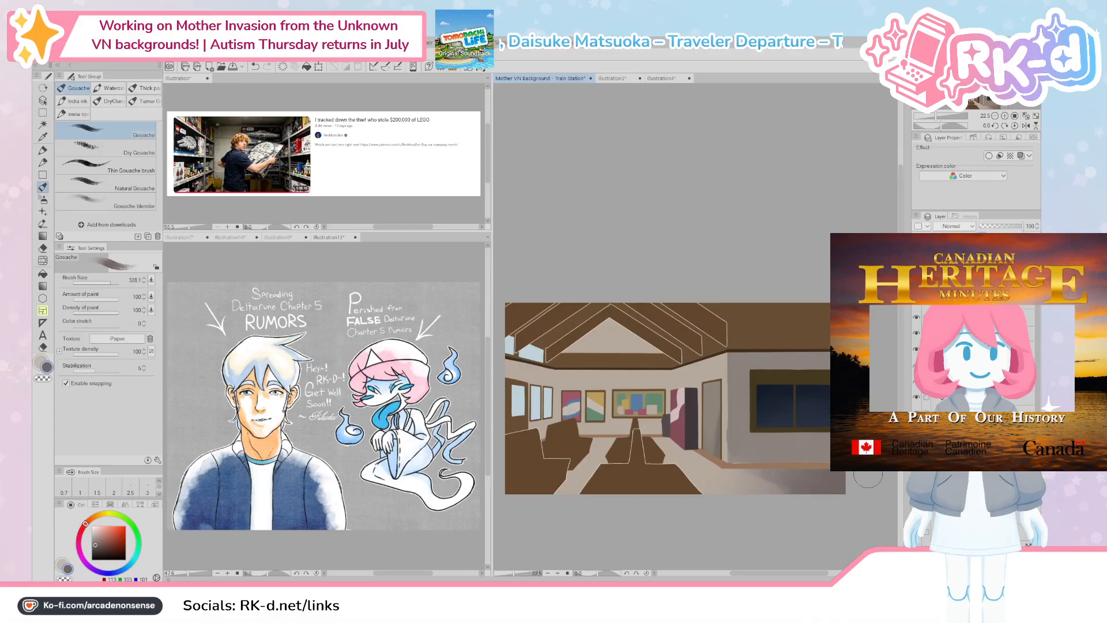
left_click(825, 466, "alt")
left_click(683, 470, "alt")
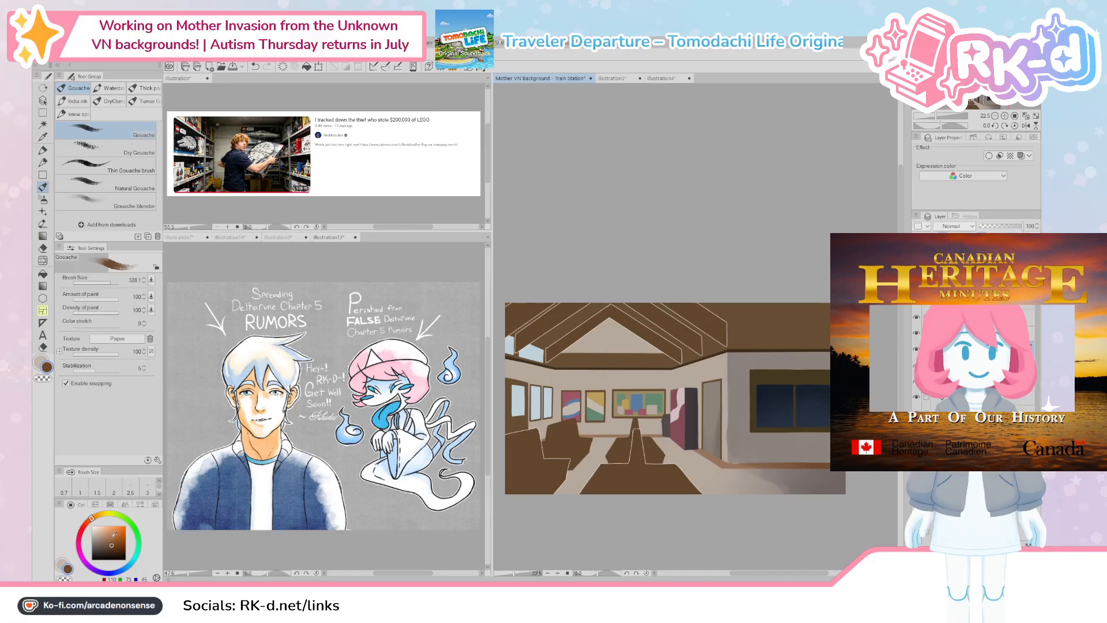
left_click(106, 550)
mouse_move(820, 466)
left_mouse_down()
mouse_move(859, 473)
mouse_move(787, 462)
left_mouse_up()
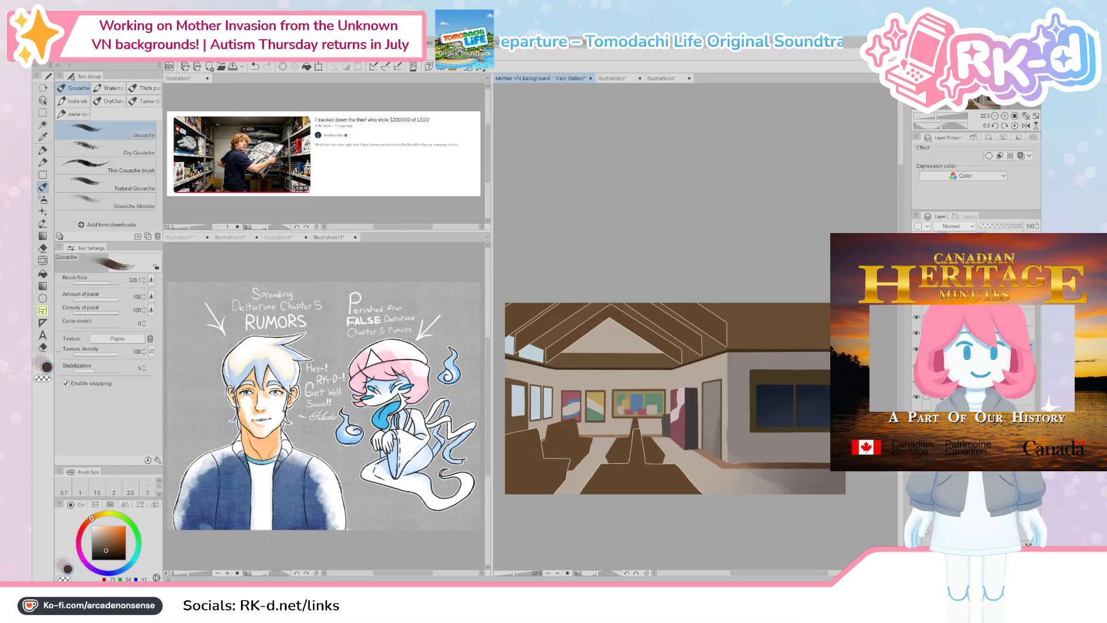
Step: Compare the ceiling's flat colors with the rough color painting and the sketch lines
scroll(755, 392, "down", 2)
left_click_drag(680, 431, 673, 481)
scroll(696, 460, "up", 4)
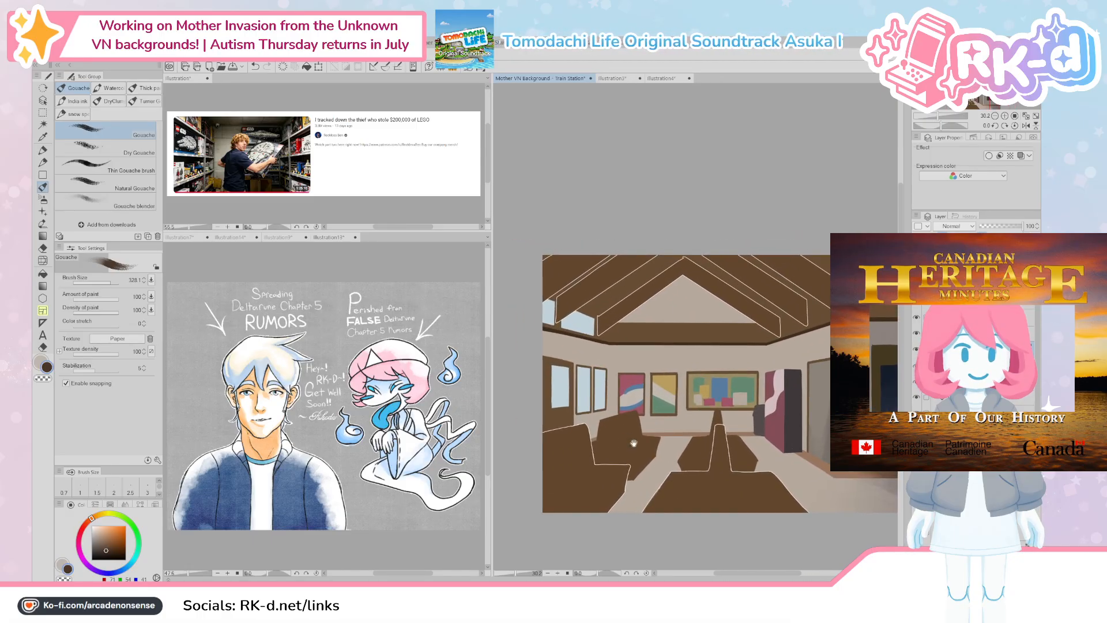
left_click_drag(626, 433, 593, 455)
scroll(673, 433, "down", 1)
left_click_drag(695, 436, 676, 466)
scroll(675, 431, "up", 2)
mouse_move(600, 363)
left_mouse_down()
mouse_move(658, 365)
mouse_move(622, 374)
mouse_move(605, 402)
left_mouse_up()
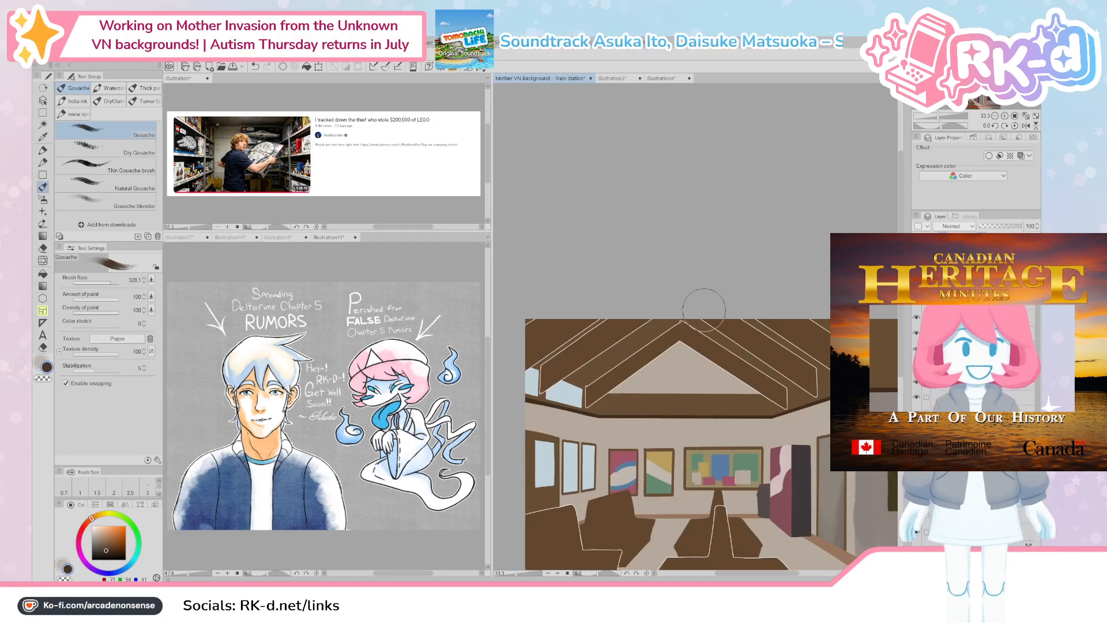
left_click(917, 365)
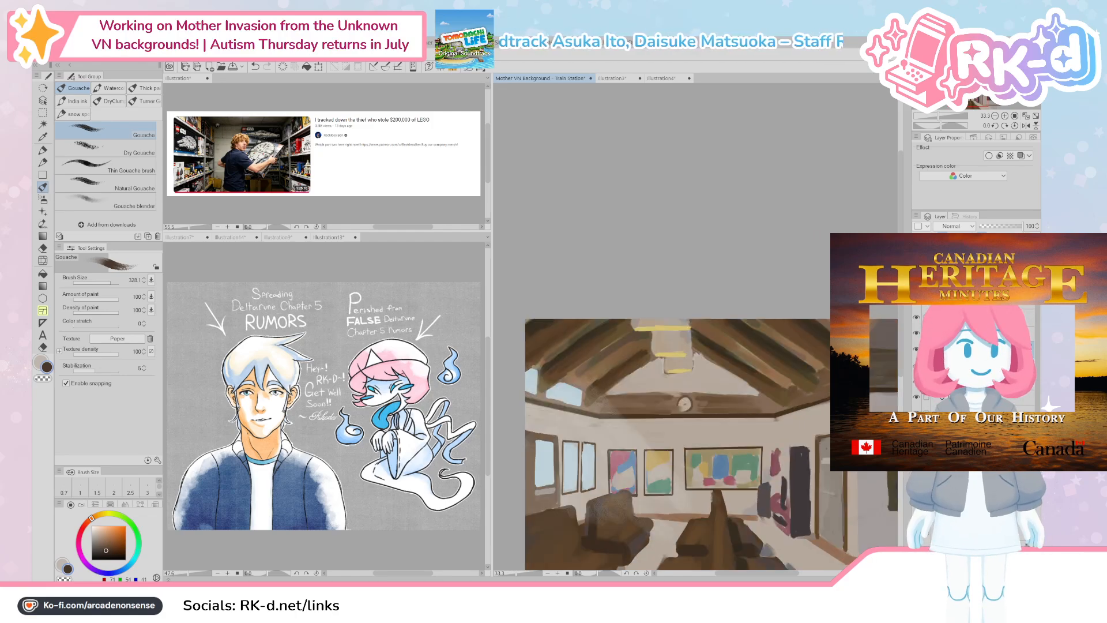
left_click(958, 365)
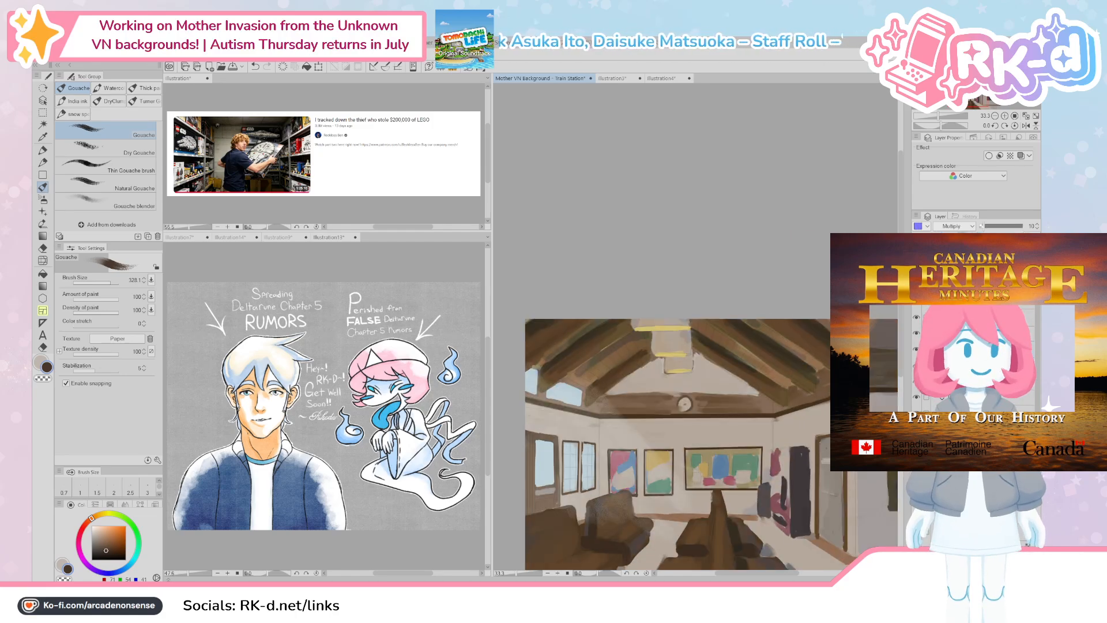
left_click(916, 365)
scroll(588, 322, "up", 2)
scroll(589, 339, "up", 1)
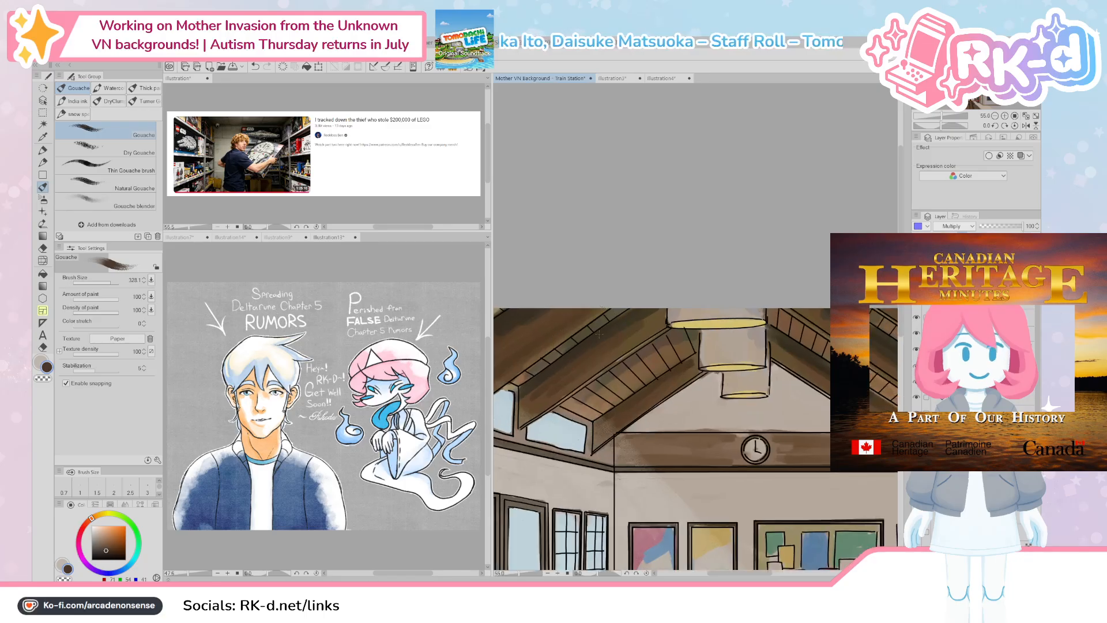
Step: Sample the dark brown ceiling color and remove the white border effect from the roof beam layers
left_click(614, 333, "ctrl+shift")
left_click(616, 327, "alt")
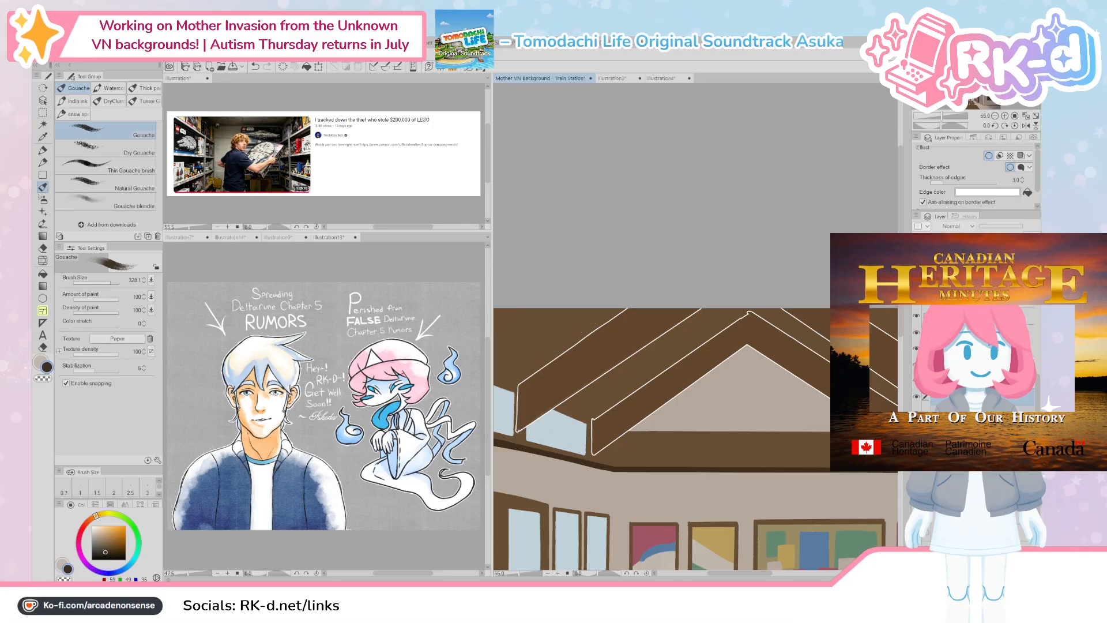
left_click(989, 156)
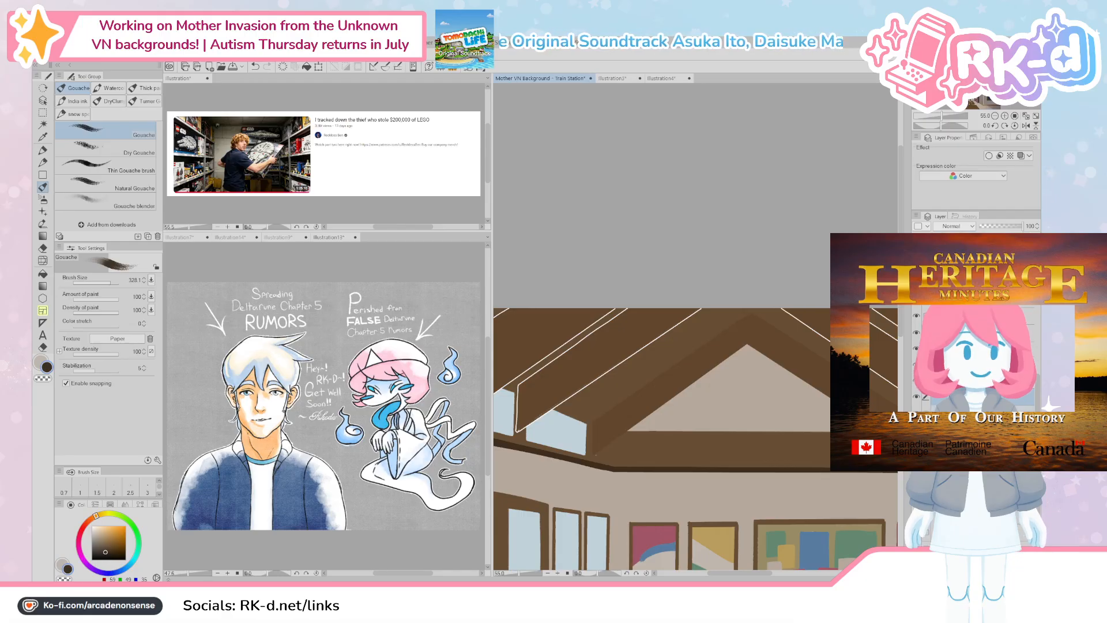
left_click(980, 380)
left_click(980, 397)
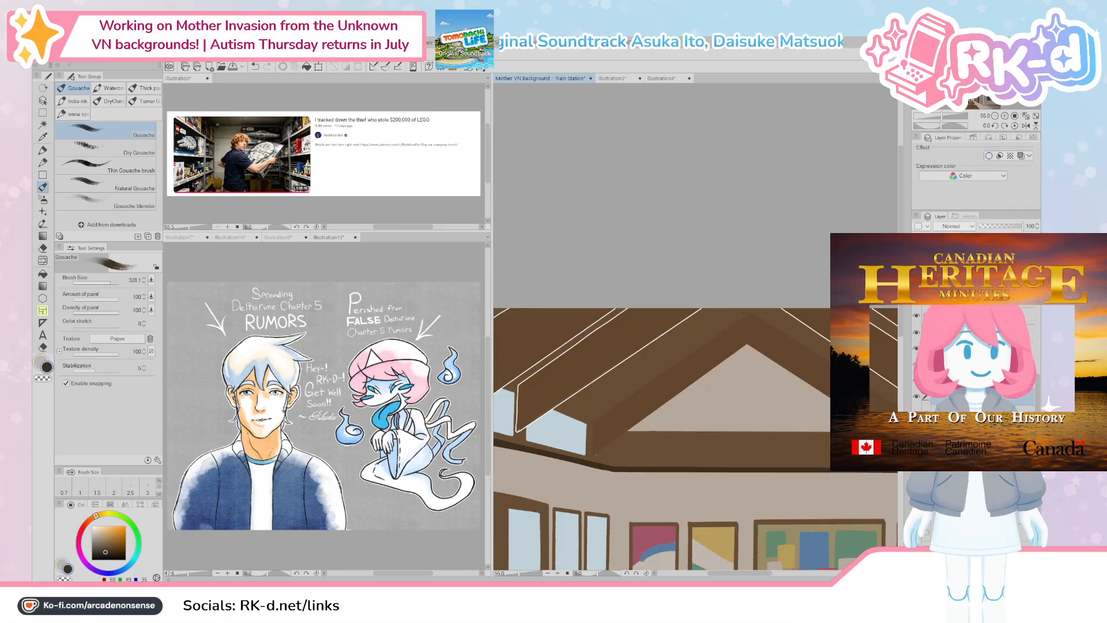
left_click(980, 381)
left_click(989, 156)
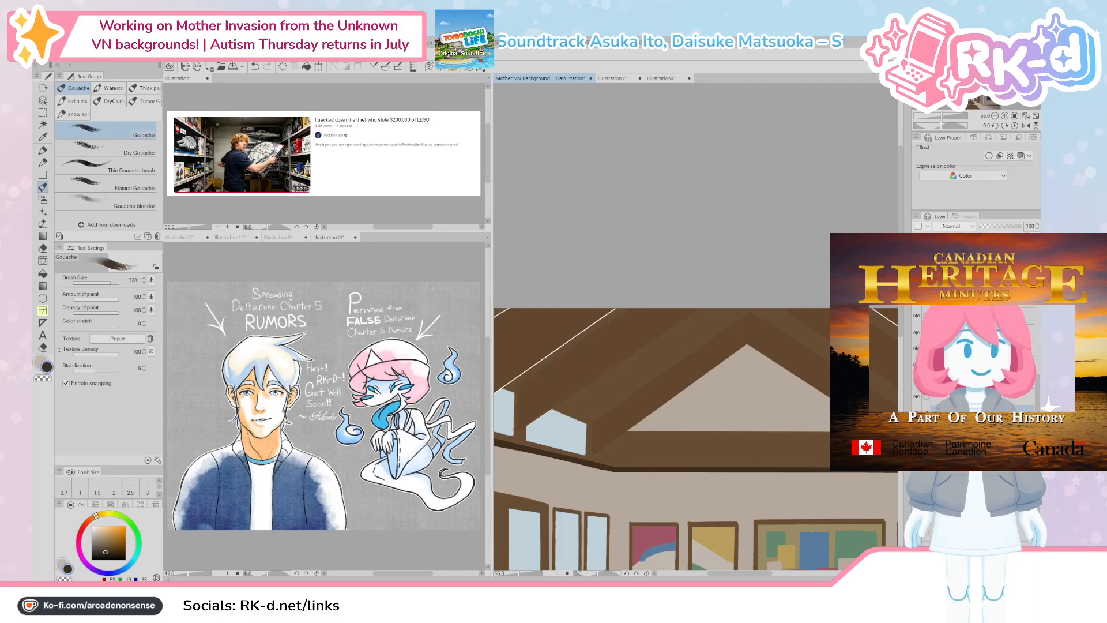
left_click(988, 156)
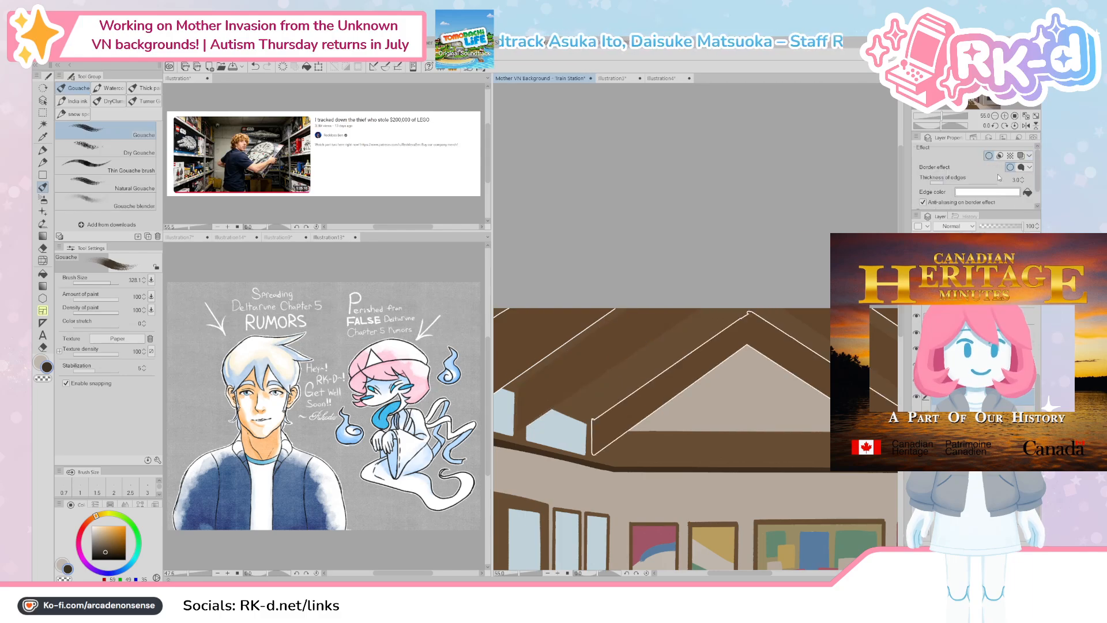
left_click(989, 155)
left_click(989, 156)
left_click(989, 157)
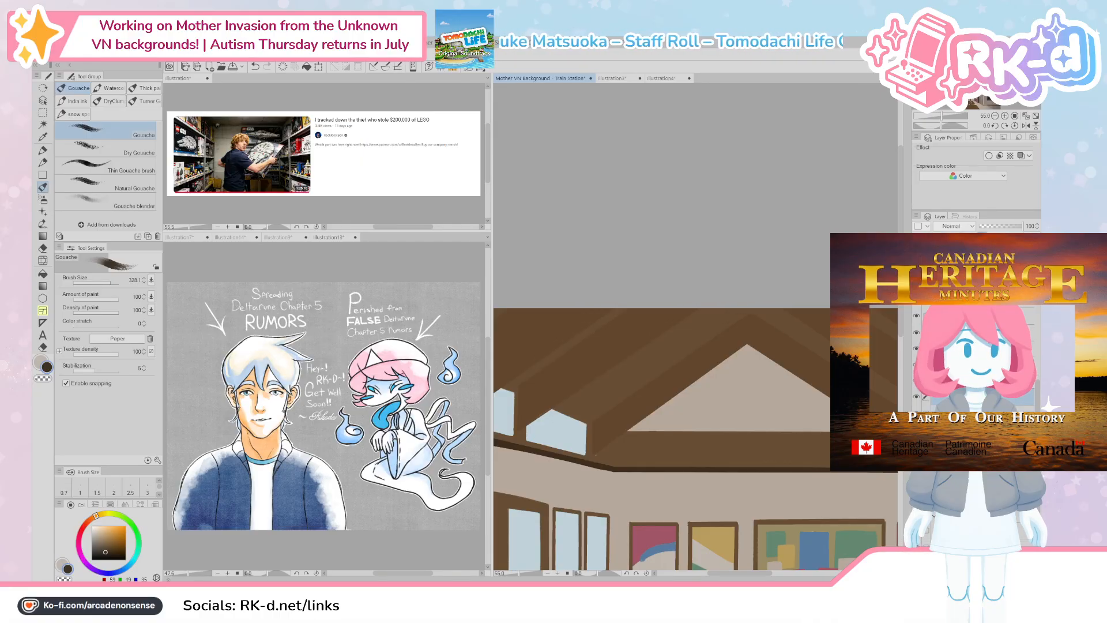
Step: Paint dark brown shadow strips along the leftmost roof beam with a reduced Gouache brush, redoing the first stroke
mouse_move(510, 346)
left_mouse_down()
mouse_move(568, 360)
mouse_move(623, 319)
left_mouse_up()
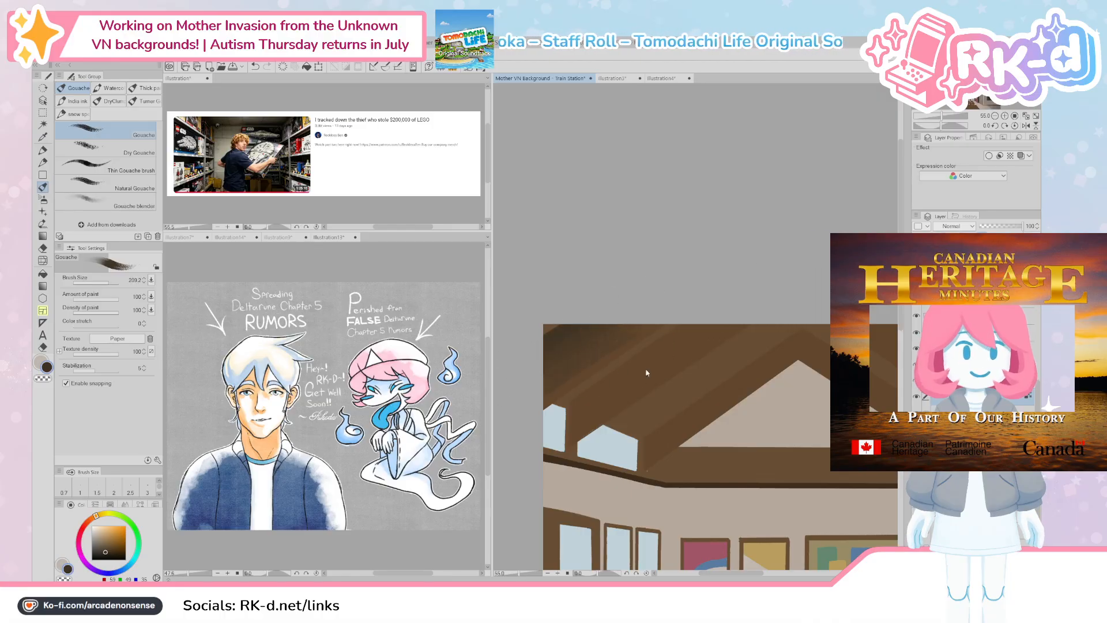
left_click_drag(662, 382, 695, 327)
key("ctrl+z")
left_click_drag(670, 382, 654, 375)
left_click_drag(700, 321, 581, 407)
left_click_drag(701, 323, 567, 413)
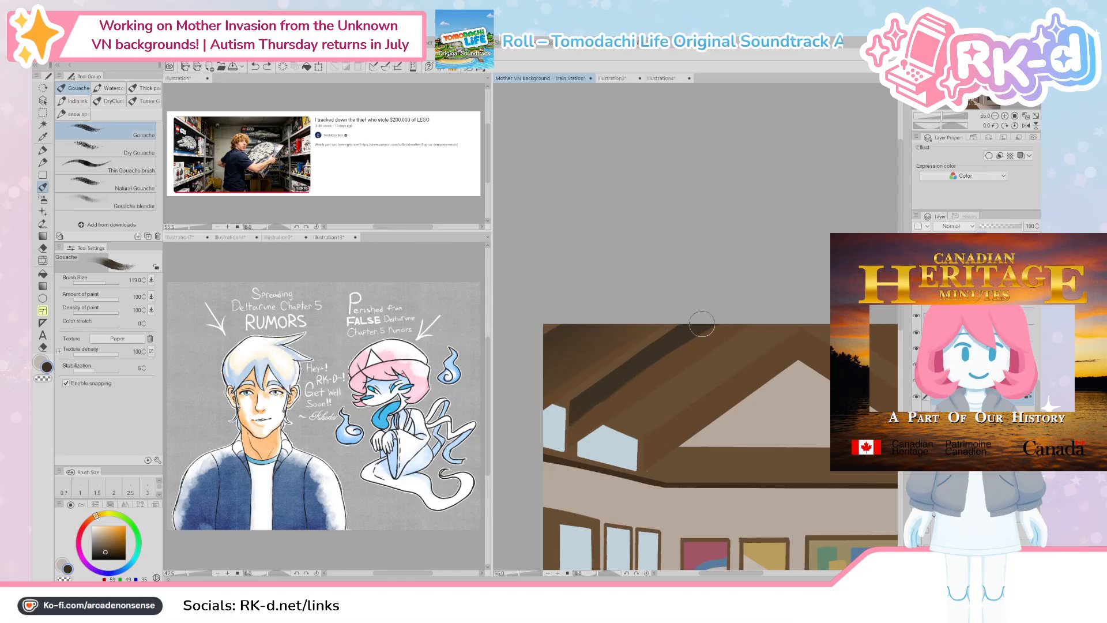
left_click_drag(702, 323, 570, 426)
Step: Paint dark brown shading along the roof beam beside the central gable and around its peak
mouse_move(779, 338)
left_mouse_down()
mouse_move(708, 374)
mouse_move(580, 482)
left_mouse_up()
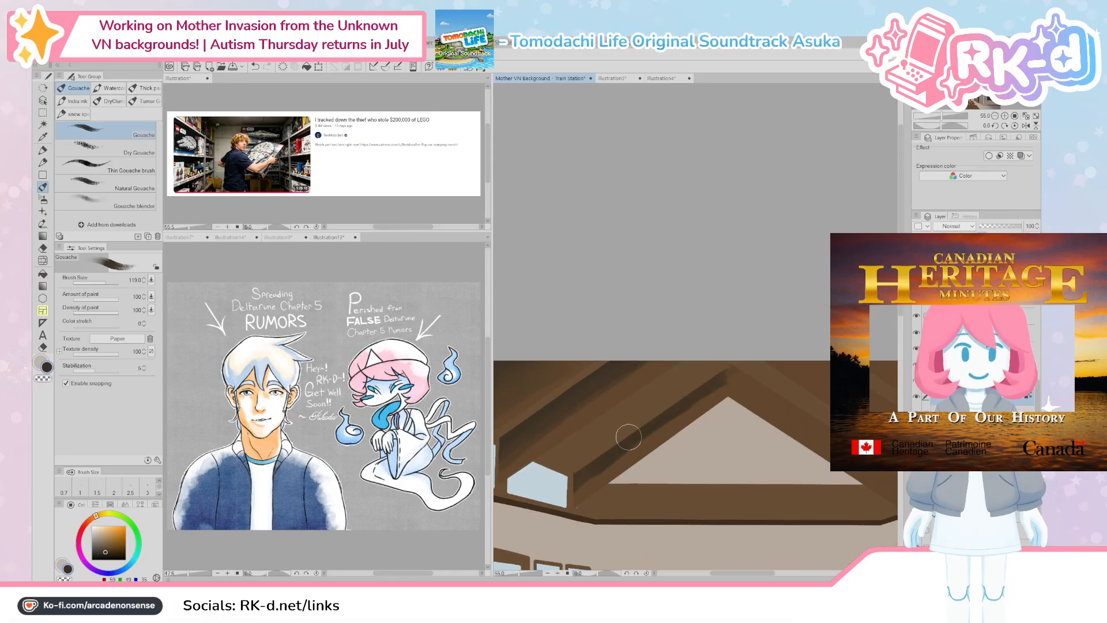
mouse_move(727, 370)
left_mouse_down()
mouse_move(710, 382)
mouse_move(720, 403)
left_mouse_up()
mouse_move(799, 471)
left_mouse_down()
mouse_move(755, 456)
mouse_move(738, 425)
left_mouse_up()
Step: Compare the shaded ceiling with the sketch lines and the rough color painting by toggling their visibility
scroll(755, 455, "down", 3)
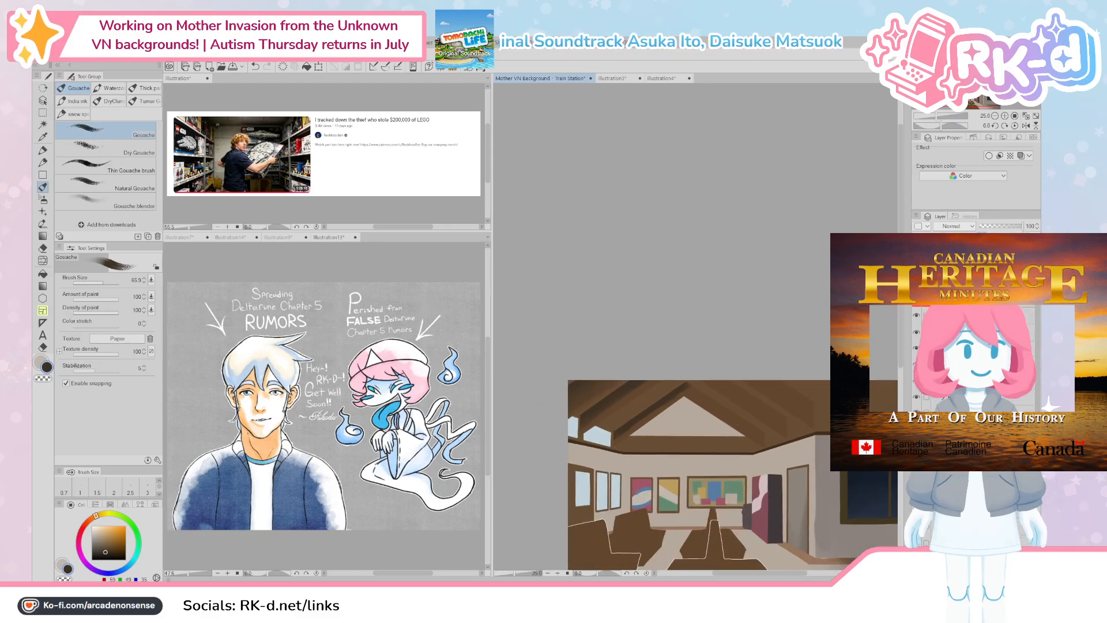
scroll(968, 358, "up", 1)
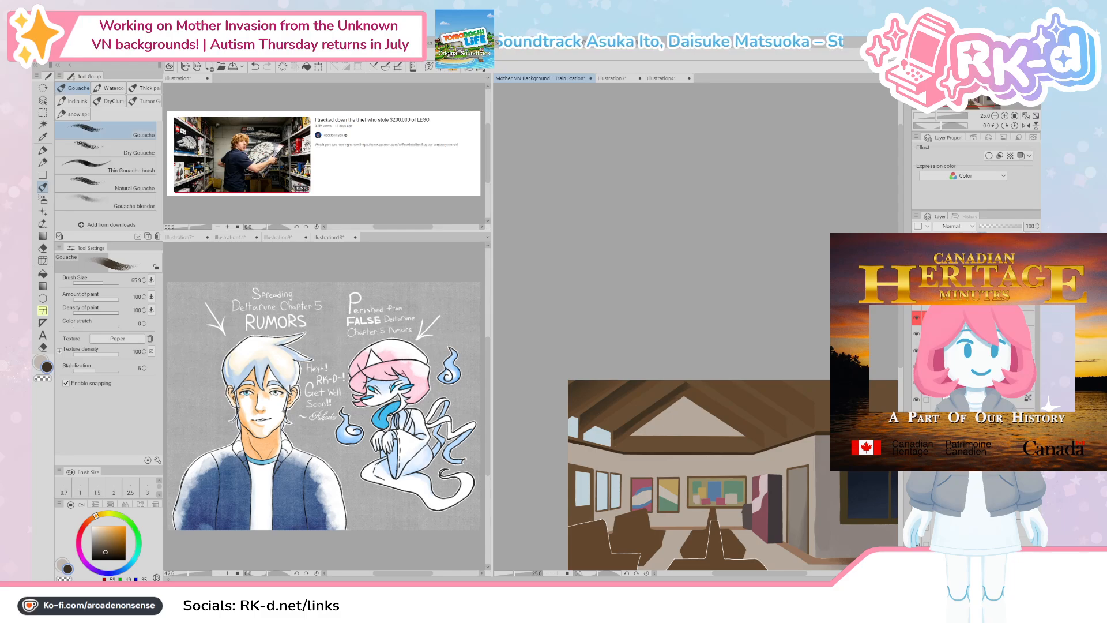
left_click(916, 318)
key("ctrl+z")
key("ctrl+z")
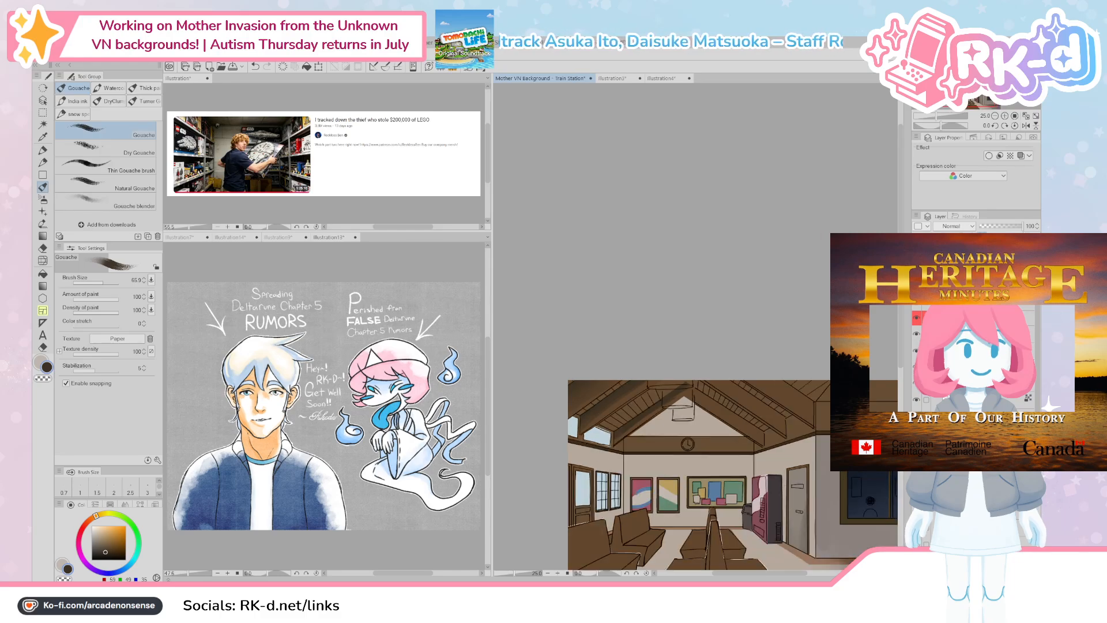
key("ctrl+z")
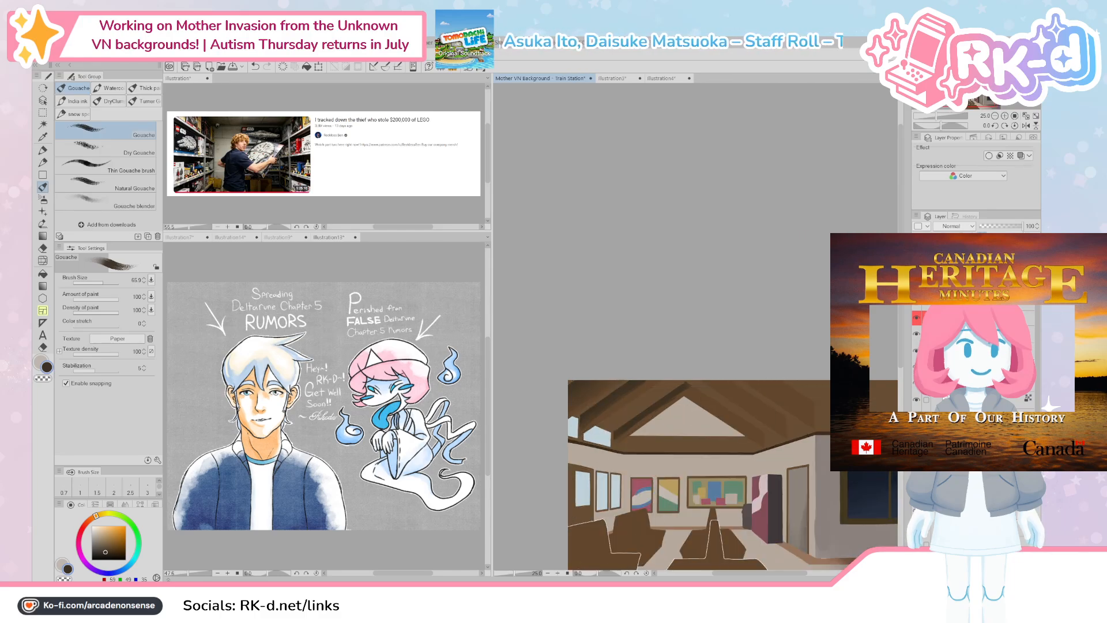
key("ctrl+y")
key("ctrl+y")
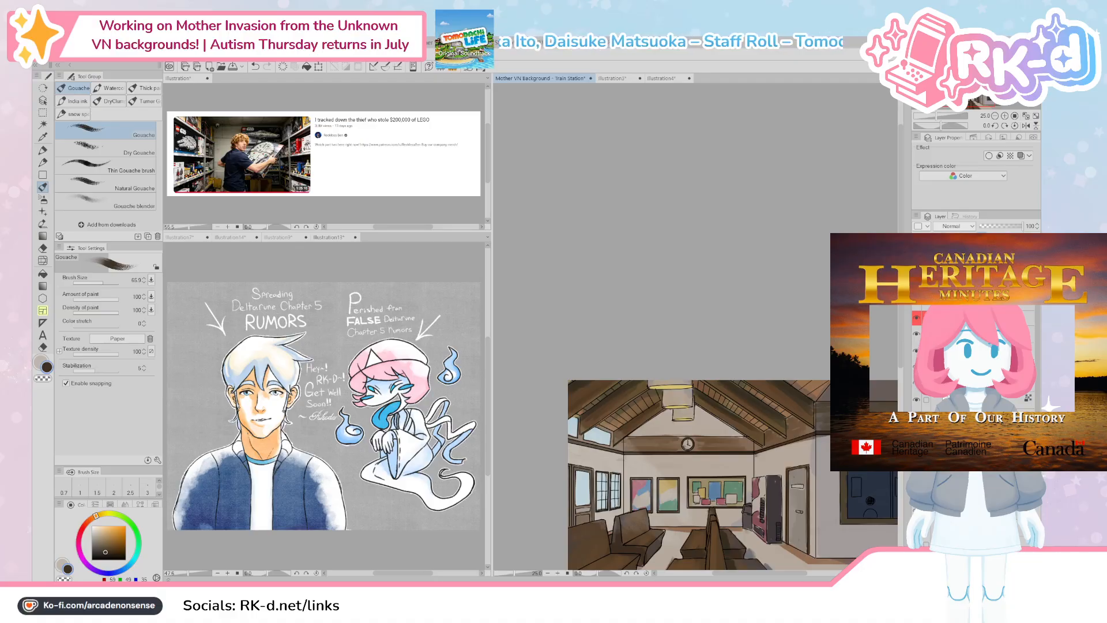
key("ctrl+z")
key("ctrl+z")
key("ctrl+z")
key("ctrl+z")
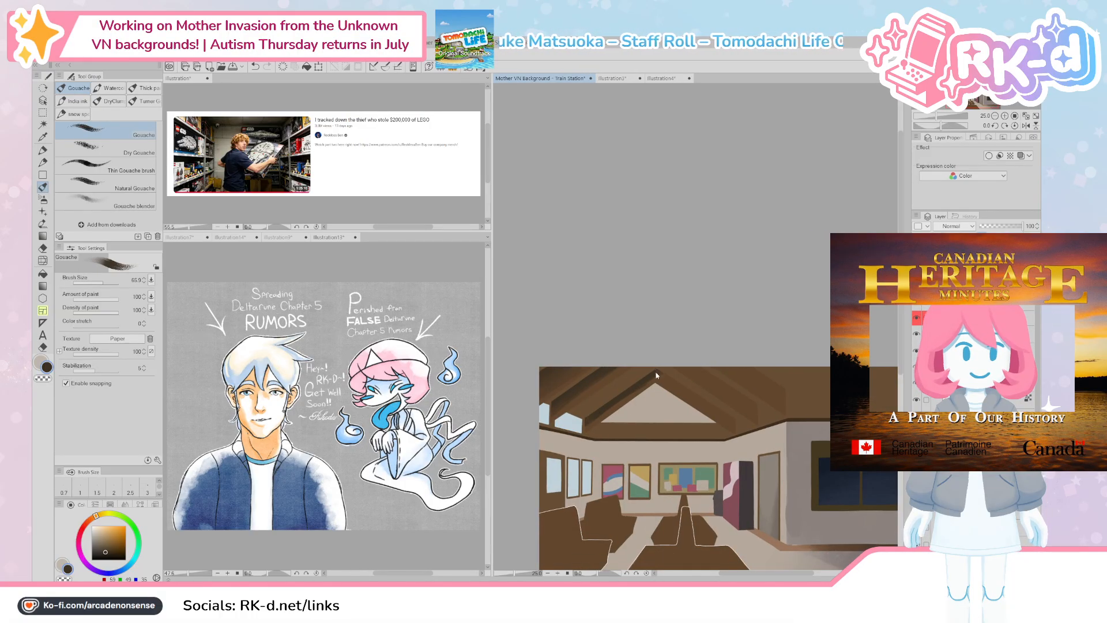
Step: Enlarge the Gouache brush and paint dark shadow strips down the roof beams on the right side of the gable
left_click_drag(656, 375, 732, 420, "ctrl+alt")
mouse_move(685, 363)
left_mouse_down()
mouse_move(763, 408)
mouse_move(739, 400)
left_mouse_up()
mouse_move(712, 352)
left_mouse_down()
mouse_move(791, 392)
mouse_move(748, 370)
mouse_move(797, 412)
mouse_move(731, 365)
mouse_move(785, 394)
left_mouse_up()
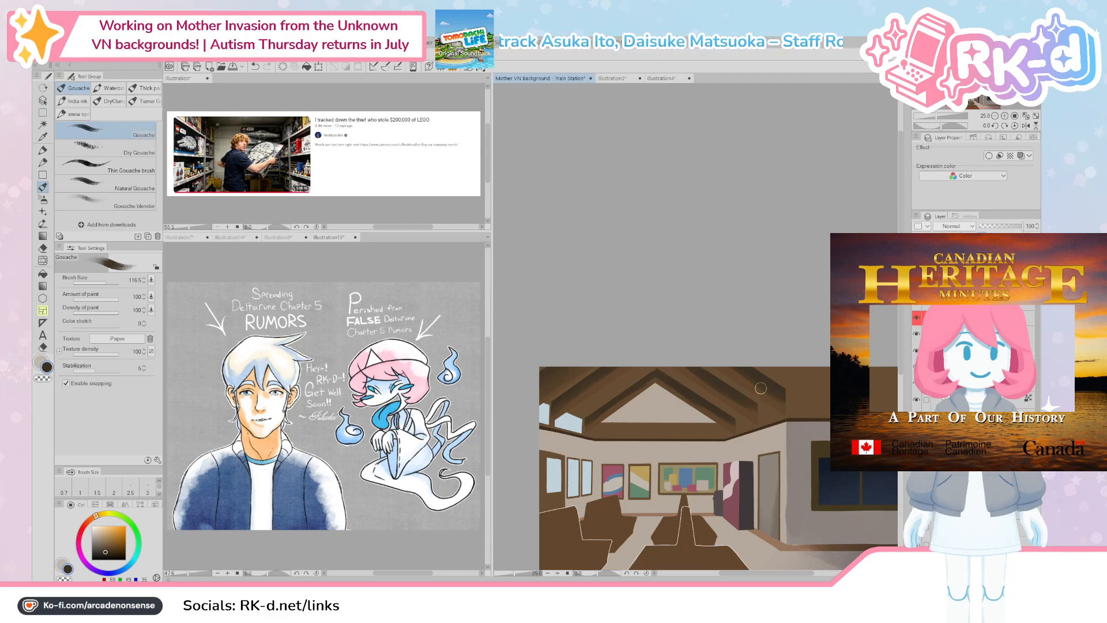
left_click_drag(738, 519, 704, 388)
scroll(704, 388, "up", 1)
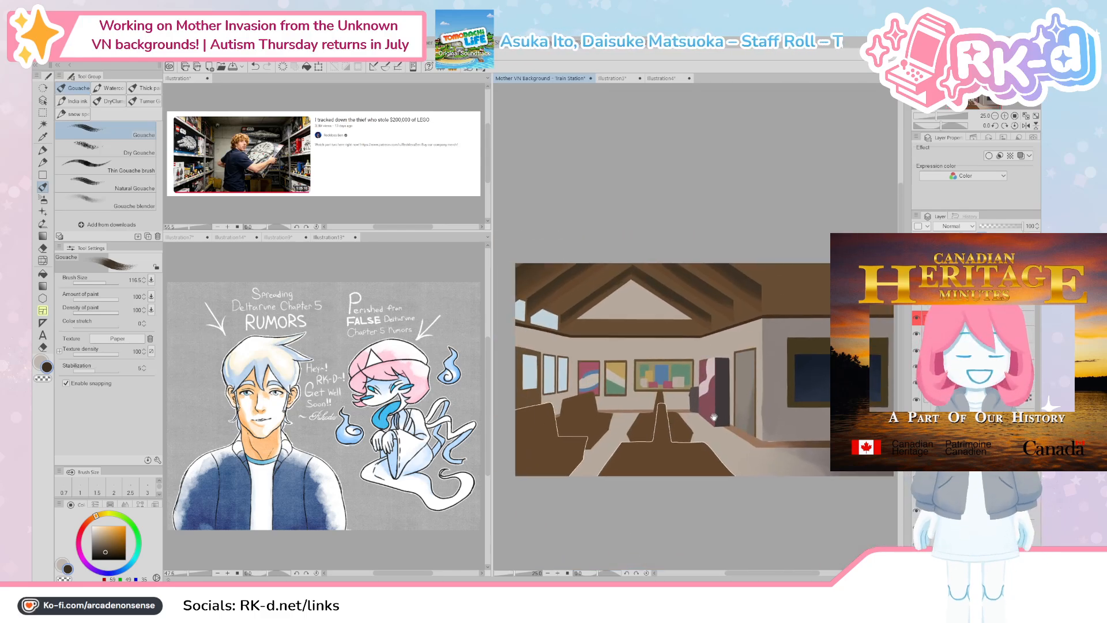
scroll(714, 417, "up", 1)
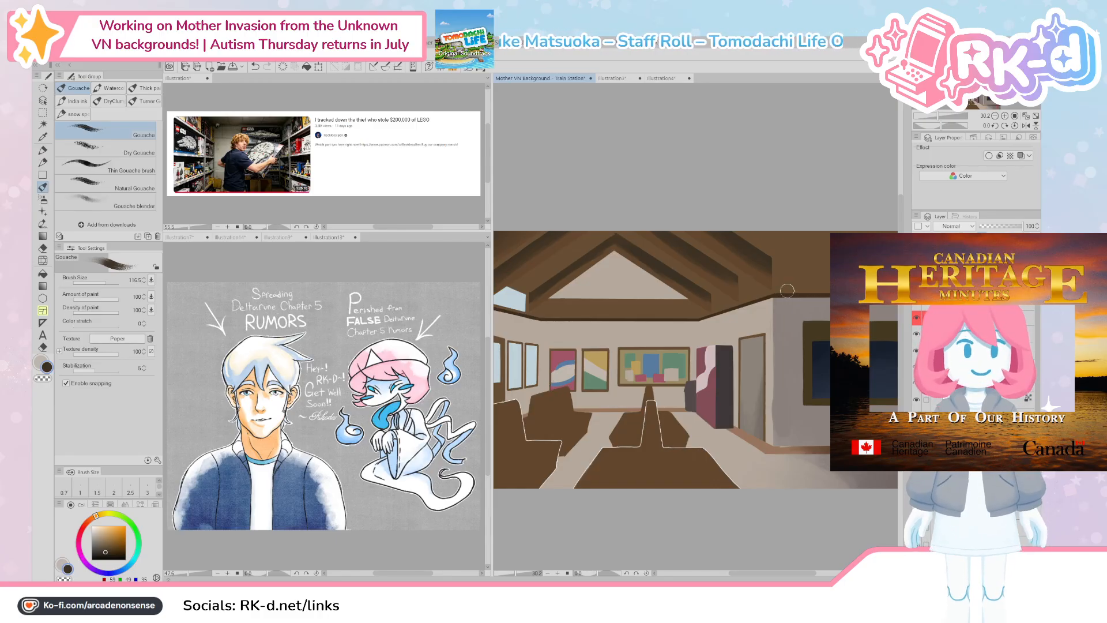
scroll(786, 293, "down", 2)
left_click_drag(790, 312, 774, 344)
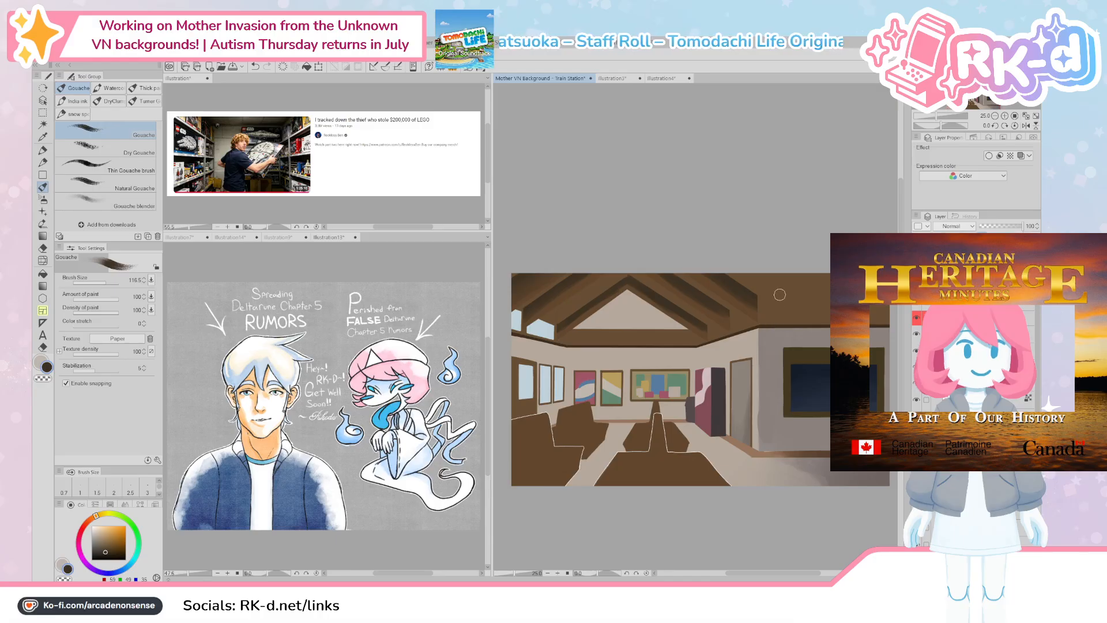
Step: Paste the station interior reference photo into the background and examine its wooden ceiling beams
key("ctrl+v")
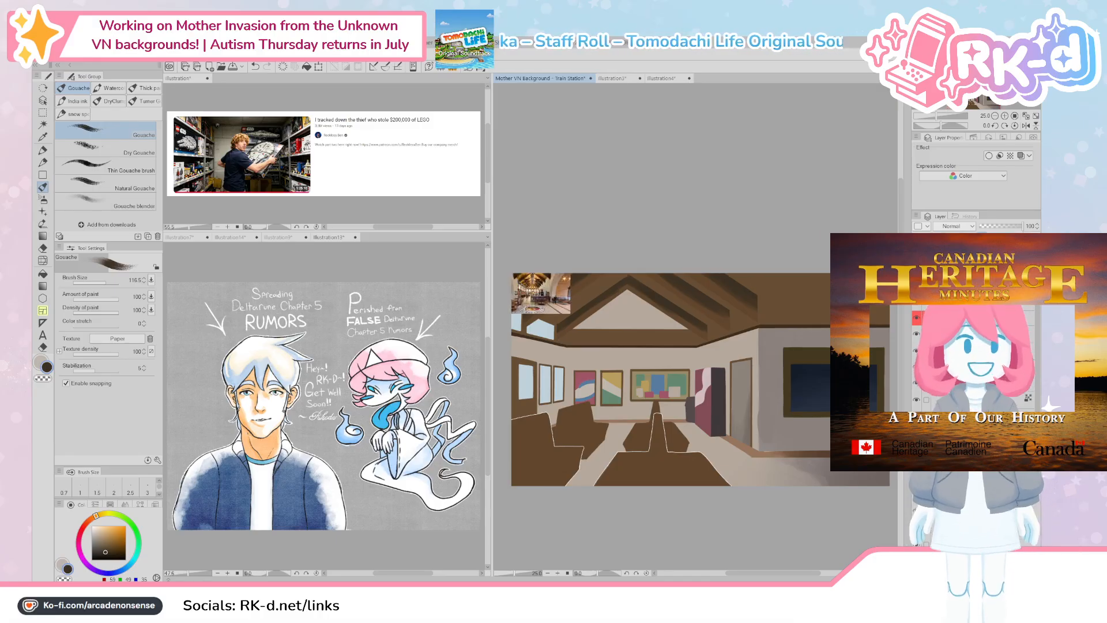
scroll(516, 277, "up", 8)
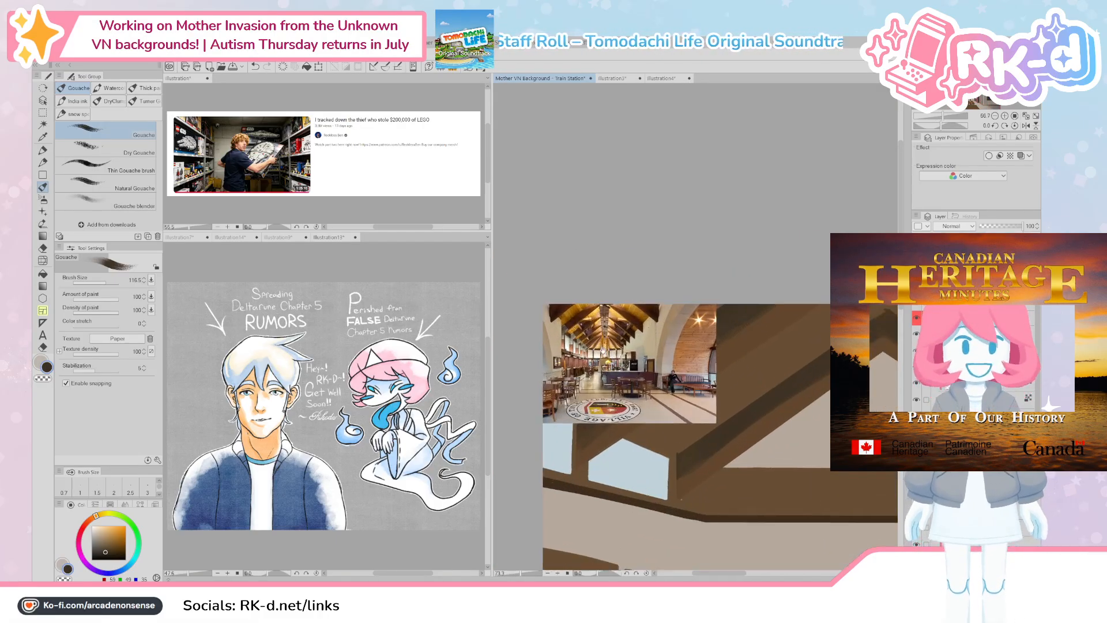
scroll(602, 350, "up", 4)
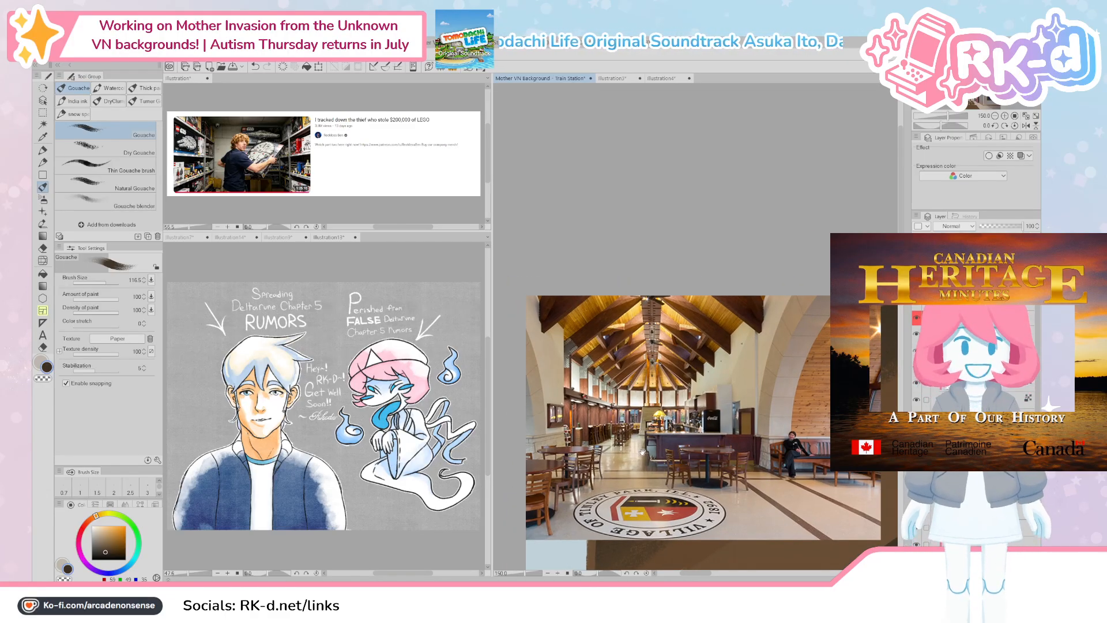
scroll(639, 444, "down", 4)
scroll(639, 460, "down", 1)
left_click_drag(701, 497, 610, 371)
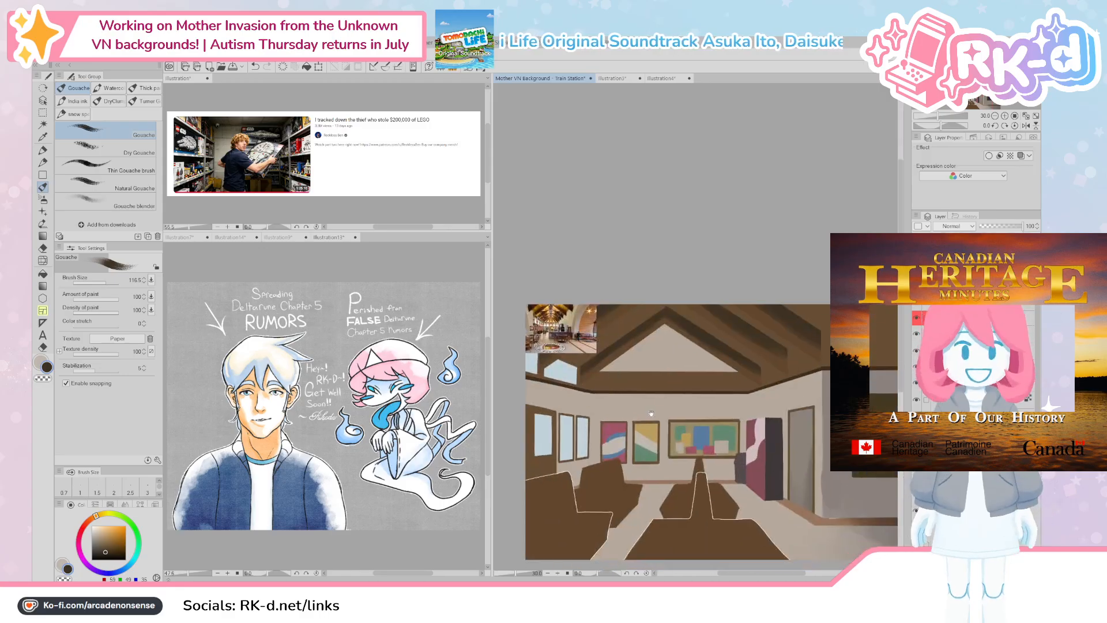
Step: Hide the station interior reference photo pasted over the background
scroll(705, 435, "down", 1)
left_click_drag(705, 435, 664, 433)
scroll(664, 433, "down", 1)
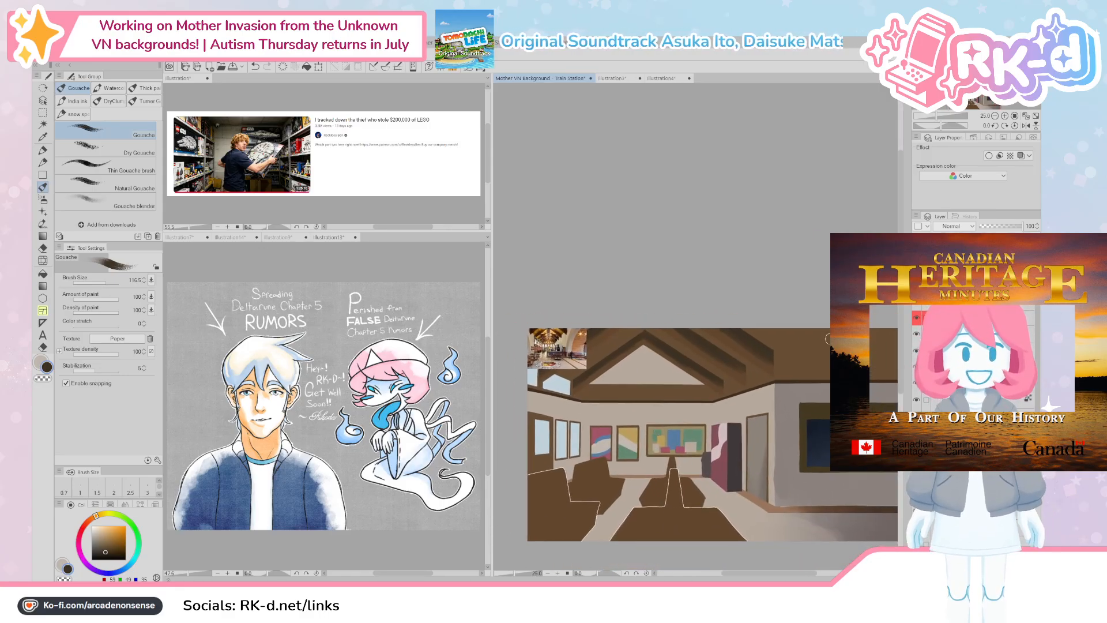
left_click(916, 367)
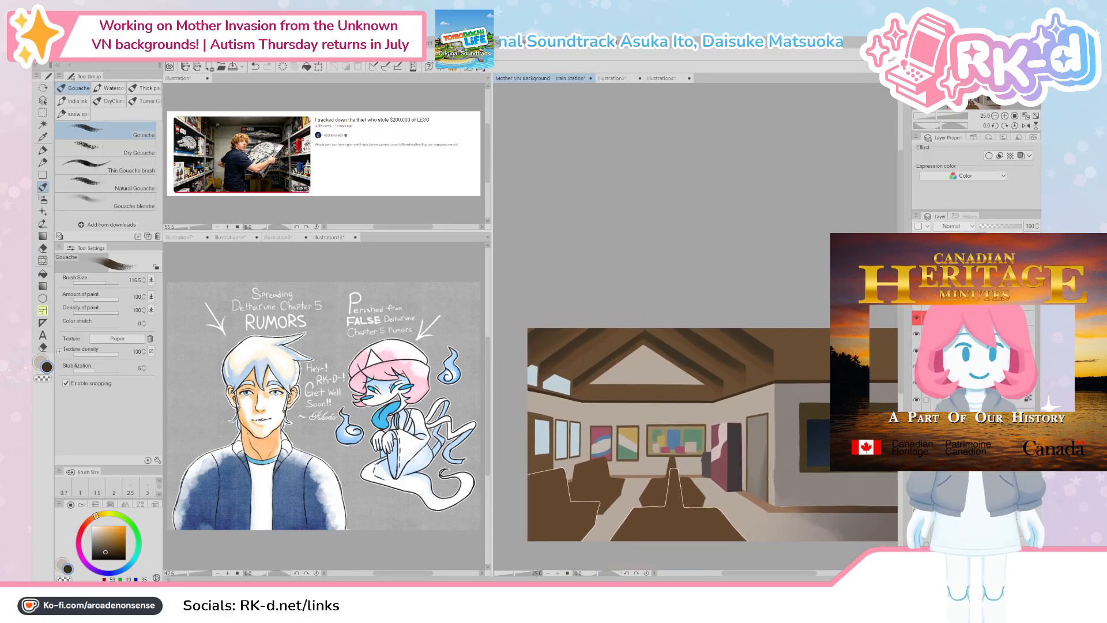
Step: Touch up the brown beams around the central gable, checking them against the sketch lines
left_click_drag(616, 358, 609, 434)
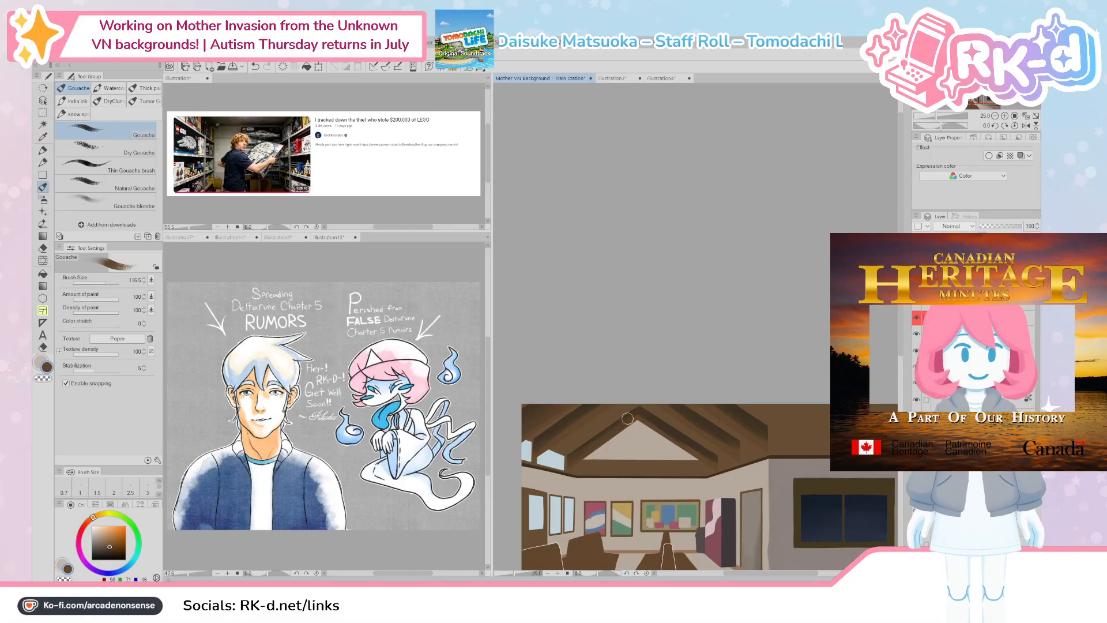
mouse_move(627, 419)
left_mouse_down()
mouse_move(618, 431)
mouse_move(675, 463)
left_mouse_up()
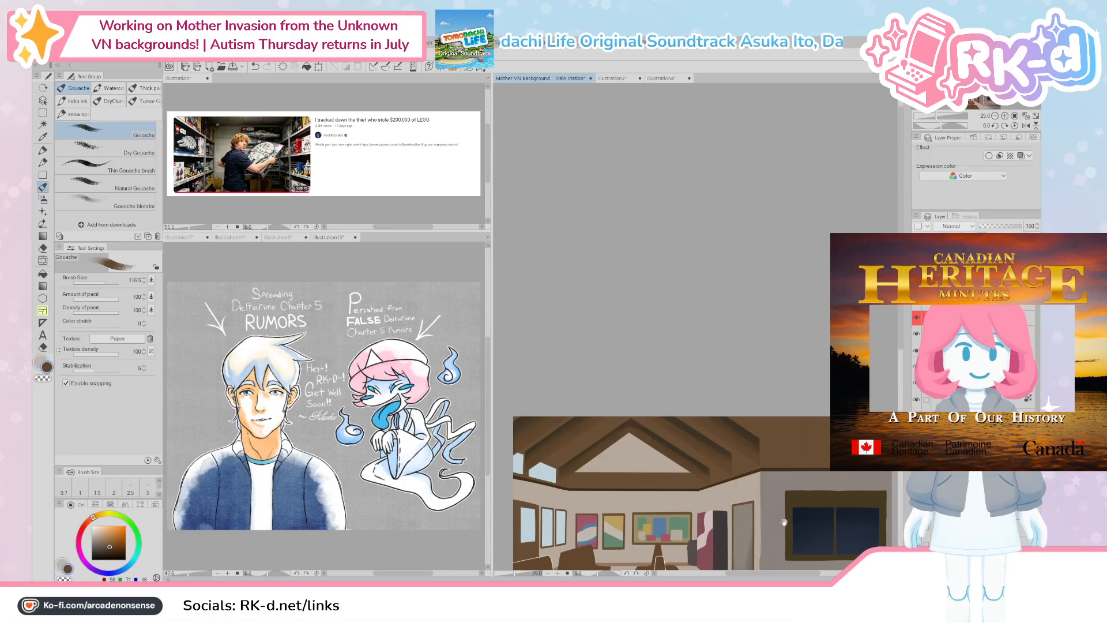
left_click_drag(806, 544, 812, 507)
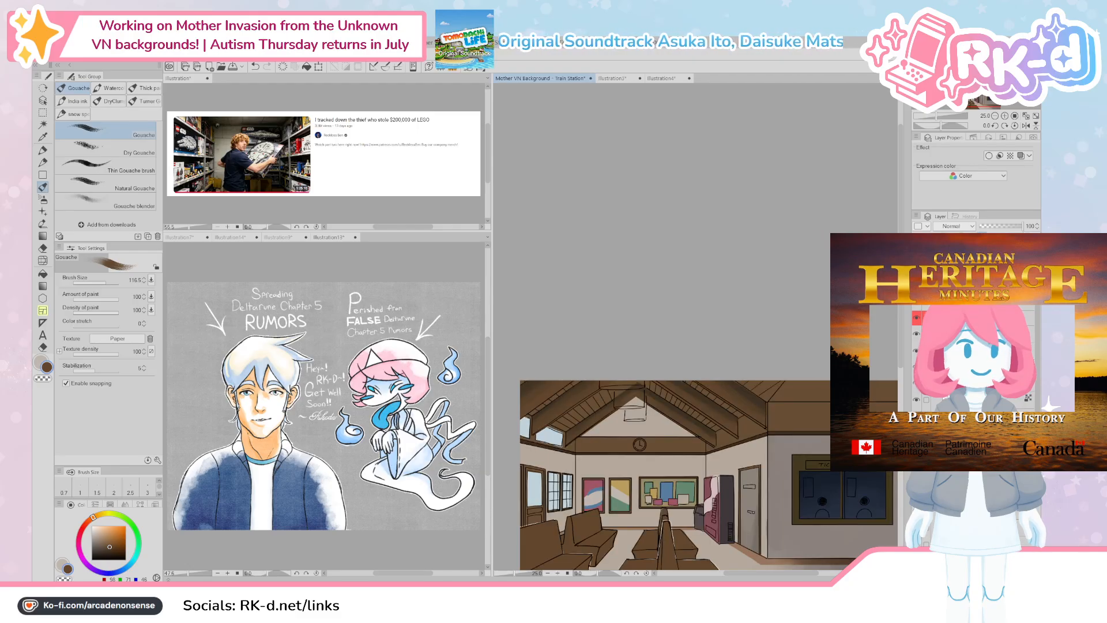
left_click(918, 306)
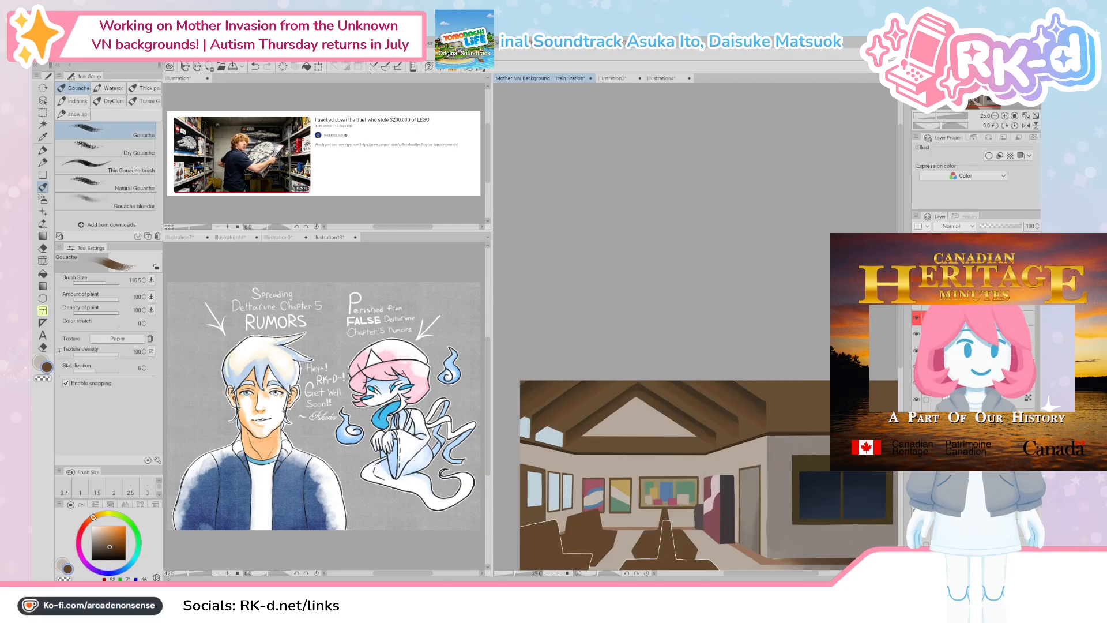
left_click(918, 306)
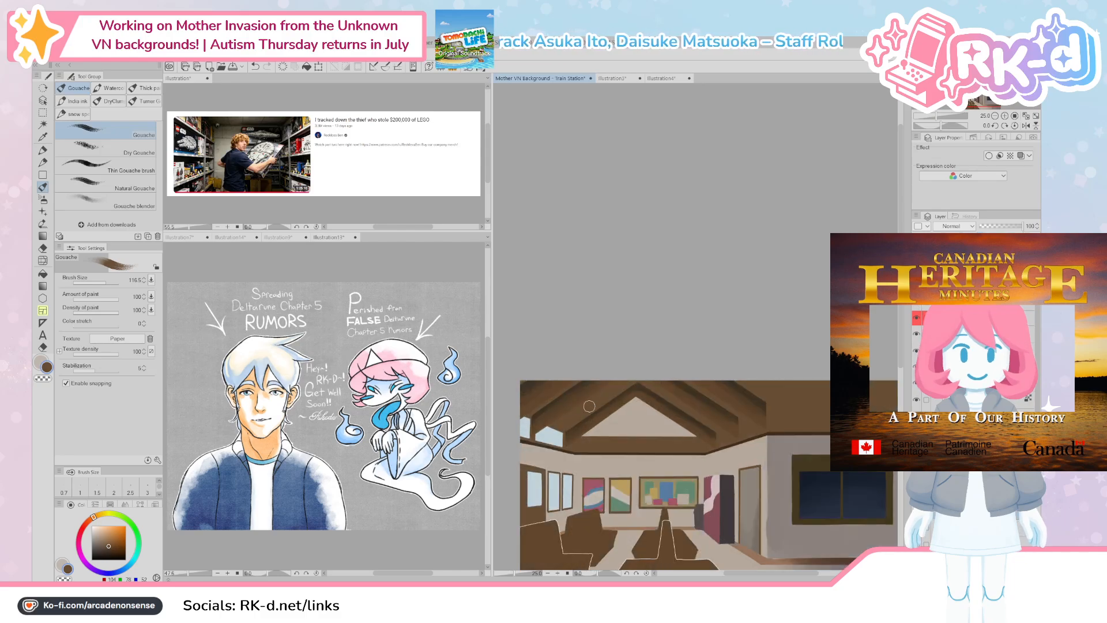
left_click(111, 550)
left_click_drag(588, 387, 584, 390)
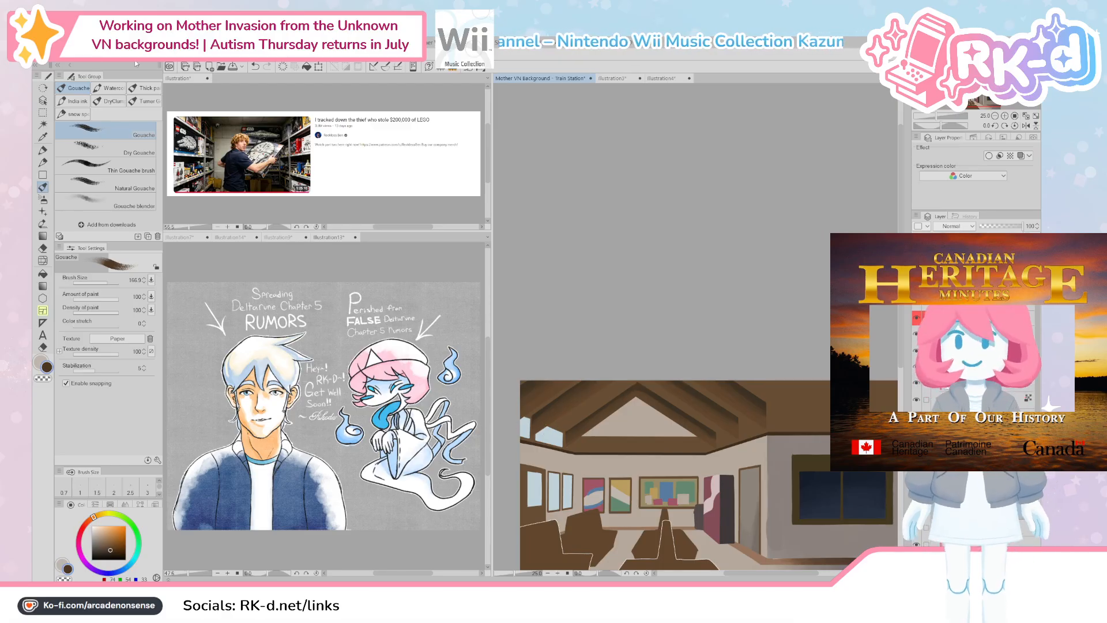
Step: Create a blank square canvas and widen its drawing area
left_click(666, 242)
left_click_drag(492, 289, 205, 305)
scroll(501, 313, "up", 3)
scroll(371, 379, "down", 2)
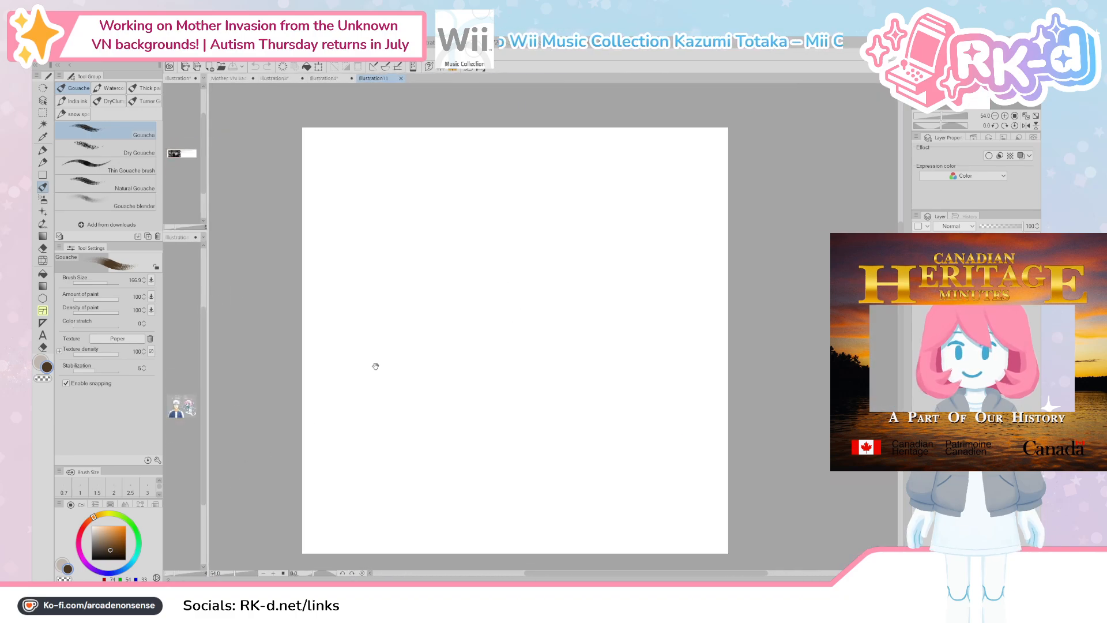
Step: Sketch the floor line, a tall frame and a panel of three circles beside it with the Design pencil
key("p")
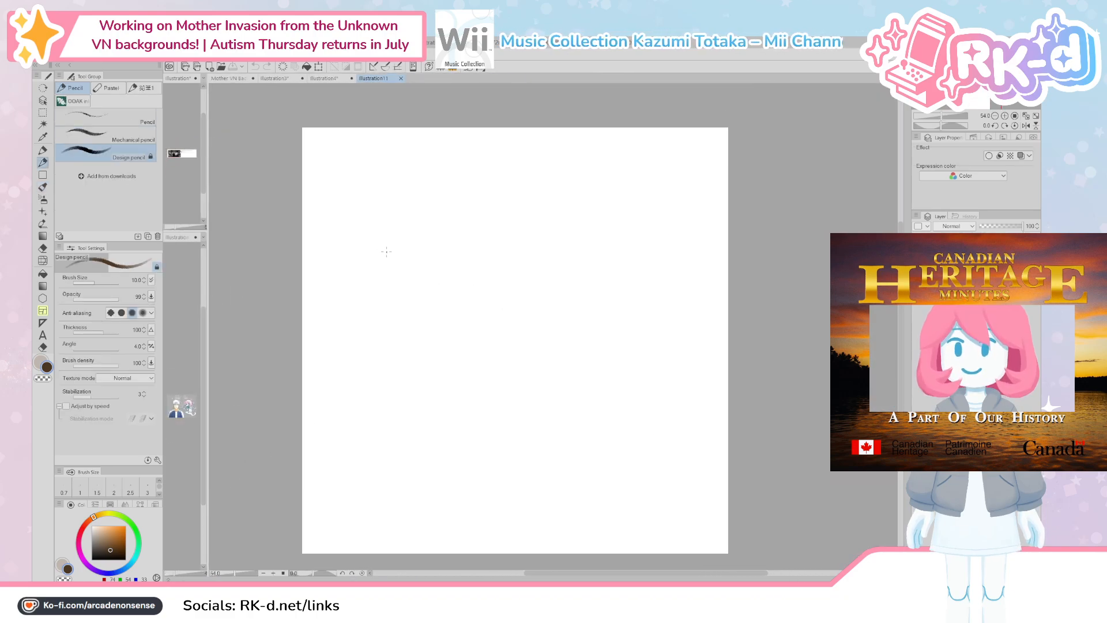
left_click_drag(345, 380, 492, 357)
mouse_move(382, 373)
left_mouse_down()
mouse_move(524, 347)
mouse_move(664, 363)
left_mouse_up()
mouse_move(502, 356)
left_mouse_down()
mouse_move(643, 359)
mouse_move(518, 377)
left_mouse_up()
left_click_drag(425, 366, 413, 214)
mouse_move(413, 211)
left_mouse_down()
mouse_move(351, 216)
mouse_move(428, 204)
left_mouse_up()
mouse_move(427, 203)
left_mouse_down()
mouse_move(422, 346)
mouse_move(419, 224)
left_mouse_up()
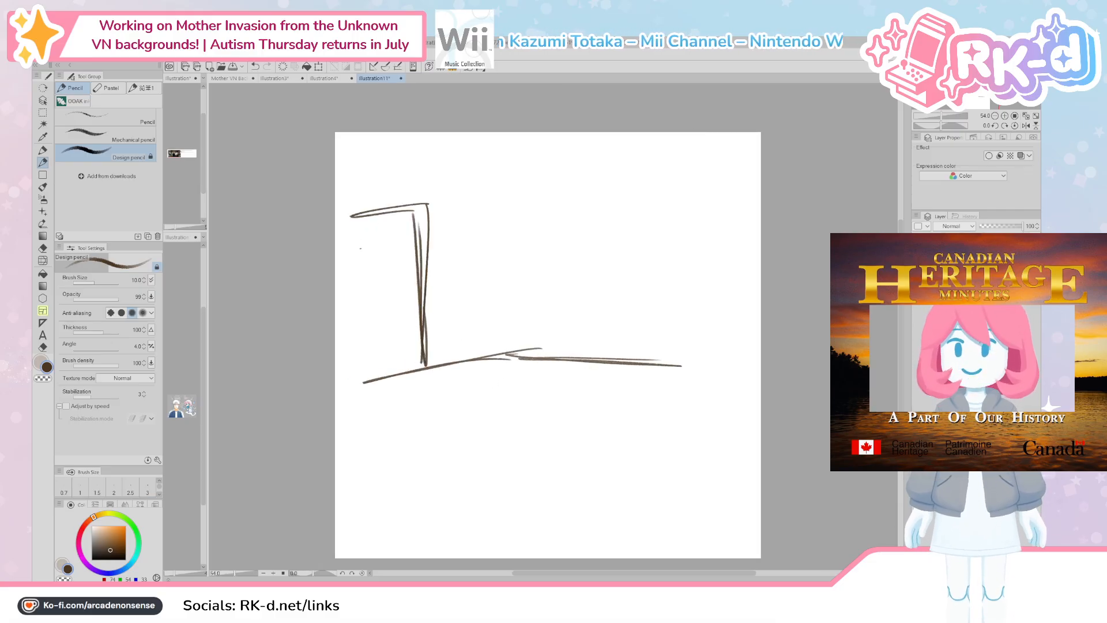
left_click_drag(336, 263, 397, 255)
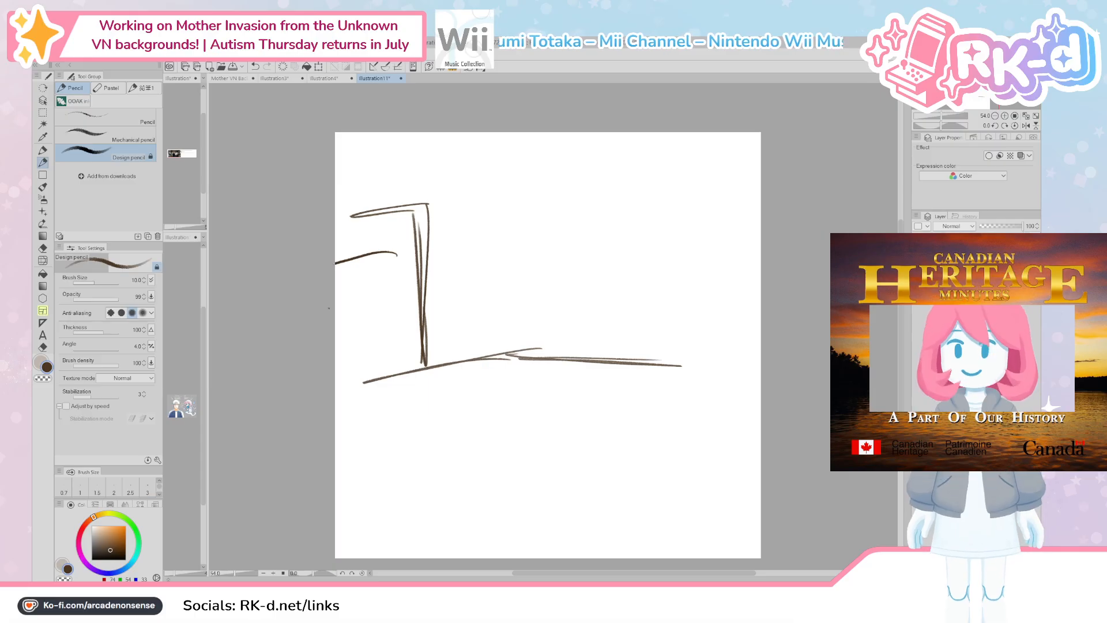
mouse_move(336, 311)
left_mouse_down()
mouse_move(406, 298)
mouse_move(350, 280)
mouse_move(390, 278)
left_mouse_up()
Step: Sketch a large oval carousel in front of the frame, with an inner oval and dividing lines across its belt
left_click_drag(467, 443, 476, 432)
mouse_move(600, 349)
left_mouse_down()
mouse_move(556, 363)
mouse_move(479, 458)
mouse_move(695, 386)
mouse_move(621, 343)
left_mouse_up()
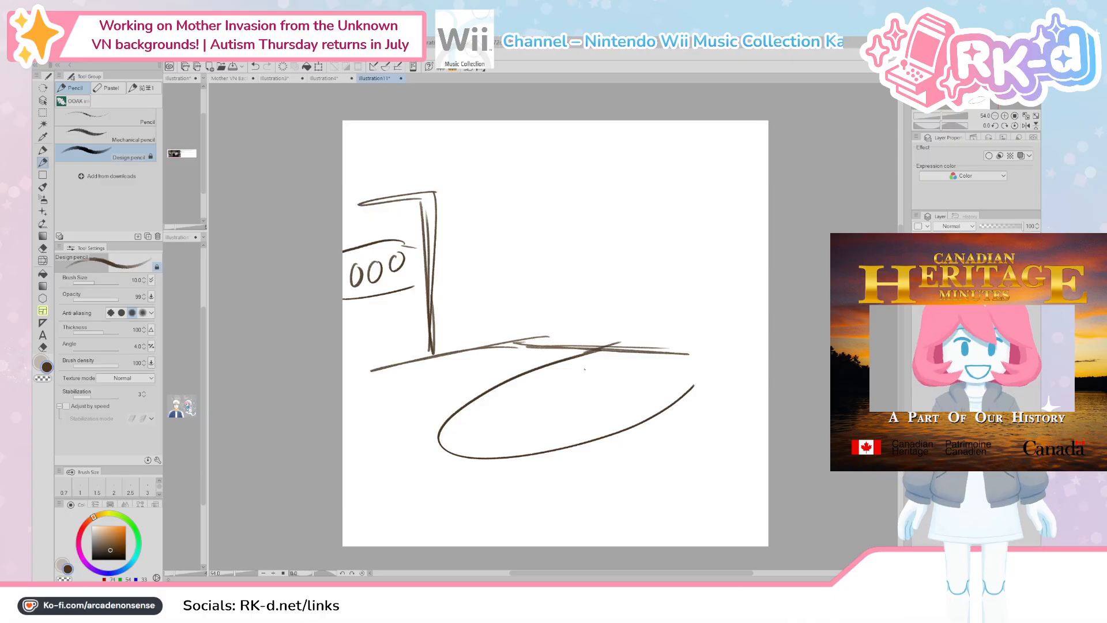
mouse_move(507, 421)
left_mouse_down()
mouse_move(634, 340)
mouse_move(574, 392)
mouse_move(667, 357)
mouse_move(649, 341)
mouse_move(663, 361)
left_mouse_up()
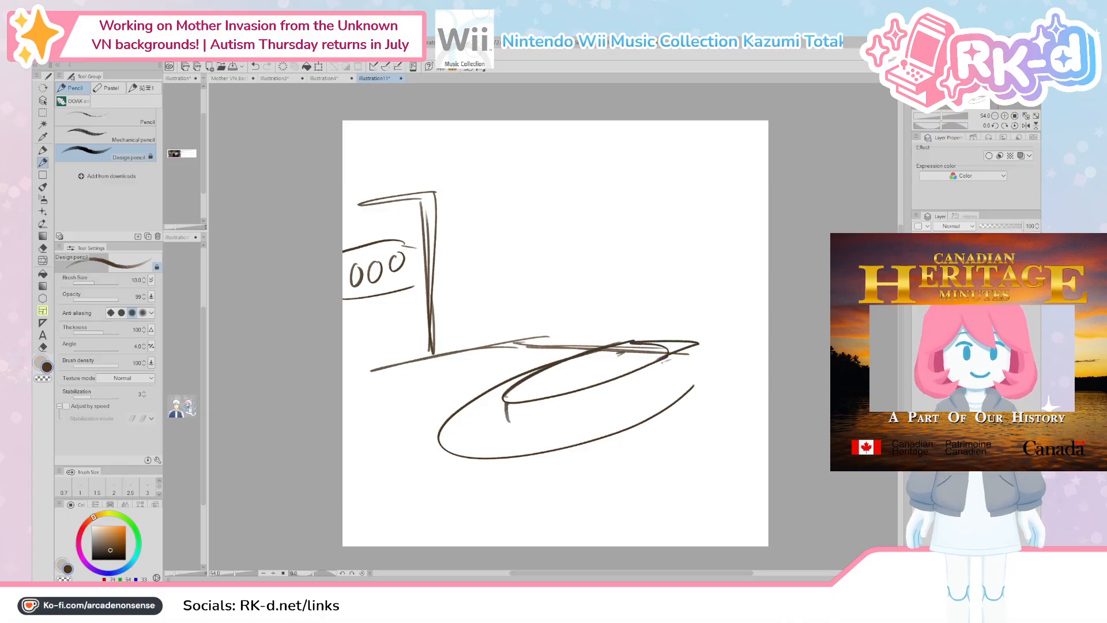
mouse_move(517, 422)
left_mouse_down()
mouse_move(721, 356)
mouse_move(451, 422)
mouse_move(450, 454)
left_mouse_up()
left_click_drag(555, 422, 520, 455)
left_click_drag(593, 411, 579, 445)
left_click_drag(640, 393, 646, 406)
left_click_drag(712, 372, 670, 399)
left_click_drag(698, 378, 700, 388)
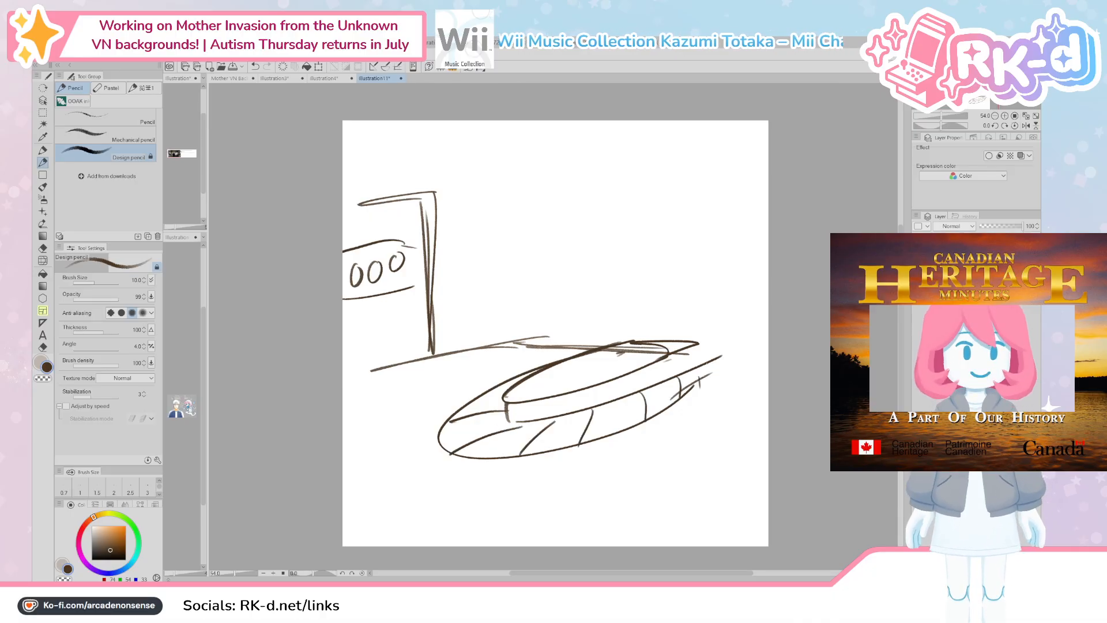
Step: Scale the whole sketch down to about 76 percent
key("ctrl+t")
left_click_drag(723, 461, 632, 395)
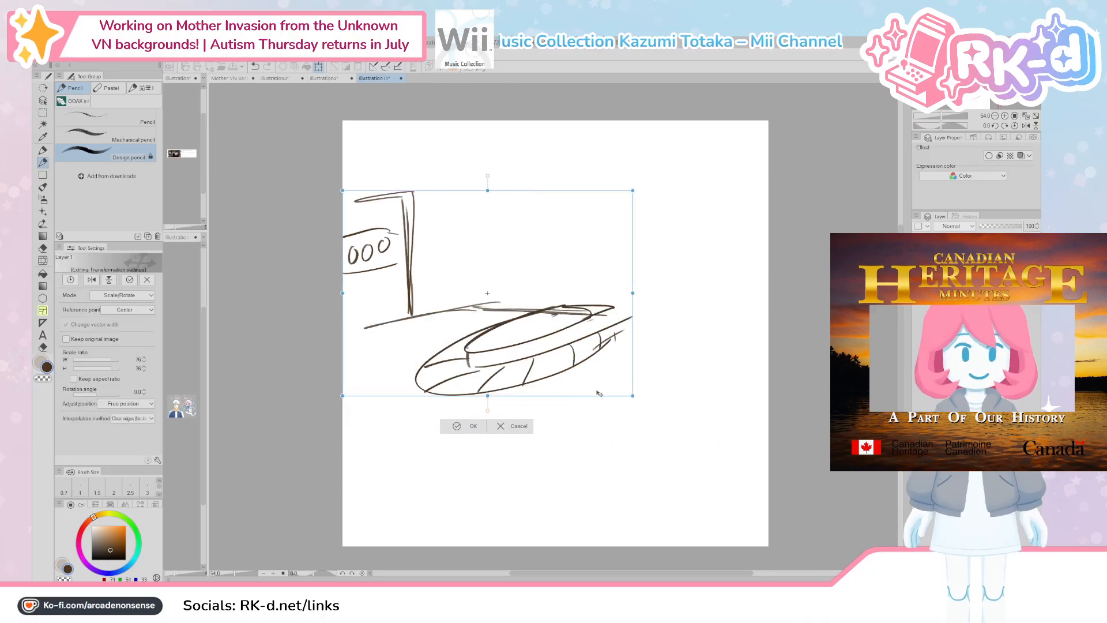
left_click(473, 426)
Step: Sketch a pair of joined seats with legs beside the oval carousel
mouse_move(642, 282)
left_mouse_down()
mouse_move(683, 279)
mouse_move(687, 334)
left_mouse_up()
left_click_drag(620, 326, 686, 340)
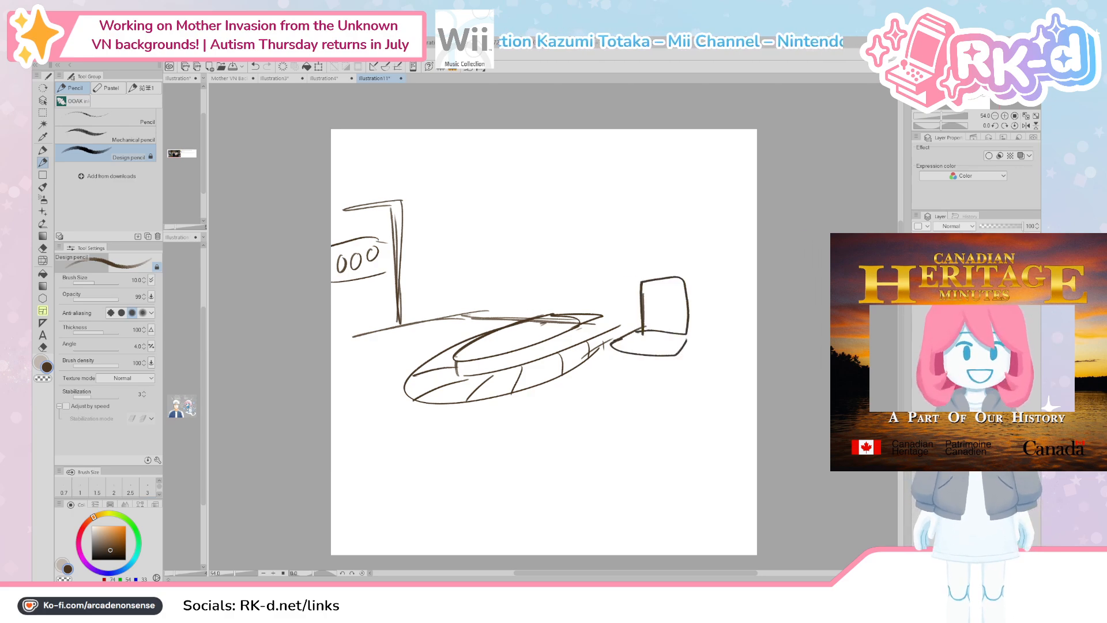
mouse_move(684, 278)
left_mouse_down()
mouse_move(727, 280)
mouse_move(731, 329)
mouse_move(686, 332)
mouse_move(654, 354)
mouse_move(716, 360)
mouse_move(712, 346)
mouse_move(647, 378)
left_mouse_up()
left_click_drag(617, 378, 711, 389)
left_click_drag(710, 372, 711, 390)
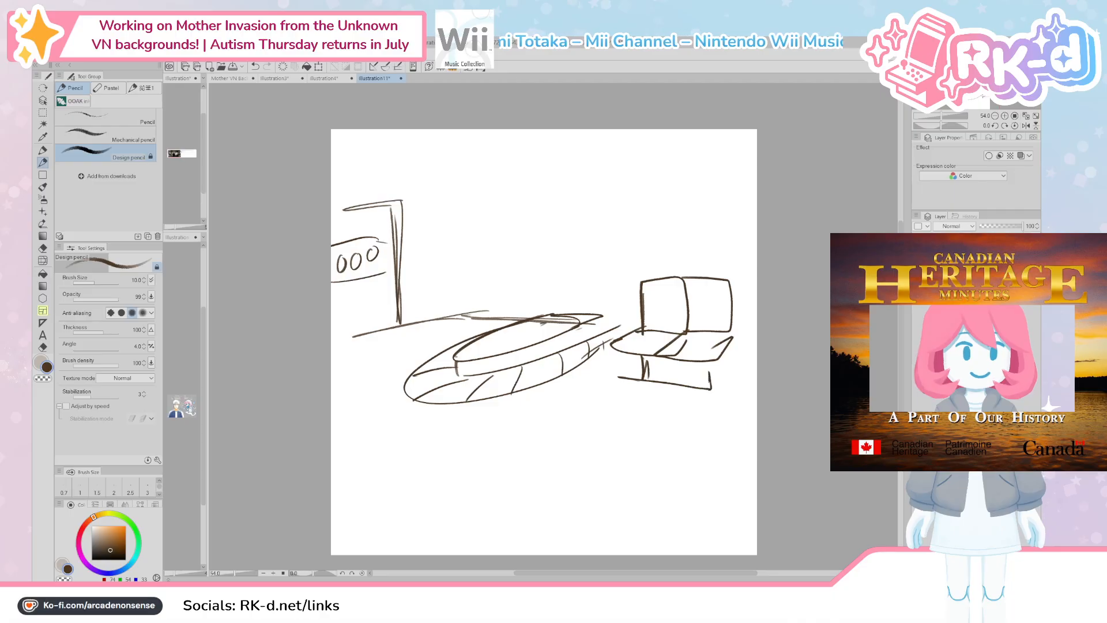
Step: Extend the canvas on its right side to about twice its width
left_click_drag(700, 454, 689, 457)
scroll(690, 450, "down", 2)
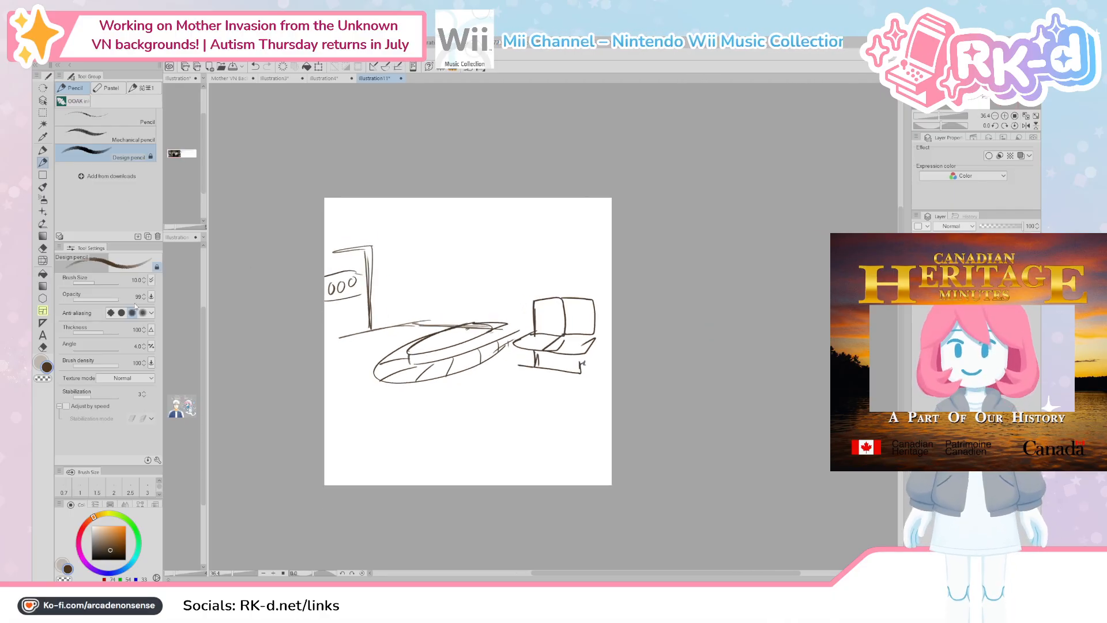
key("ctrl+alt+c")
left_click_drag(612, 341, 896, 341)
key("Return")
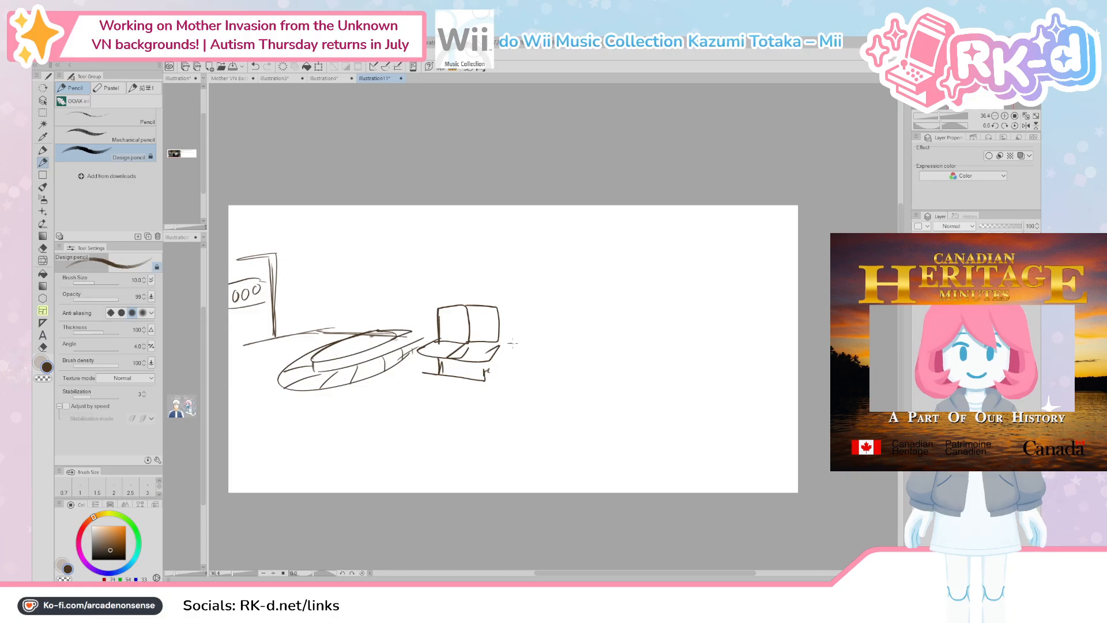
Step: Sketch a short floor line and a box-shaped ticket counter beyond the seats
left_click_drag(511, 344, 677, 331)
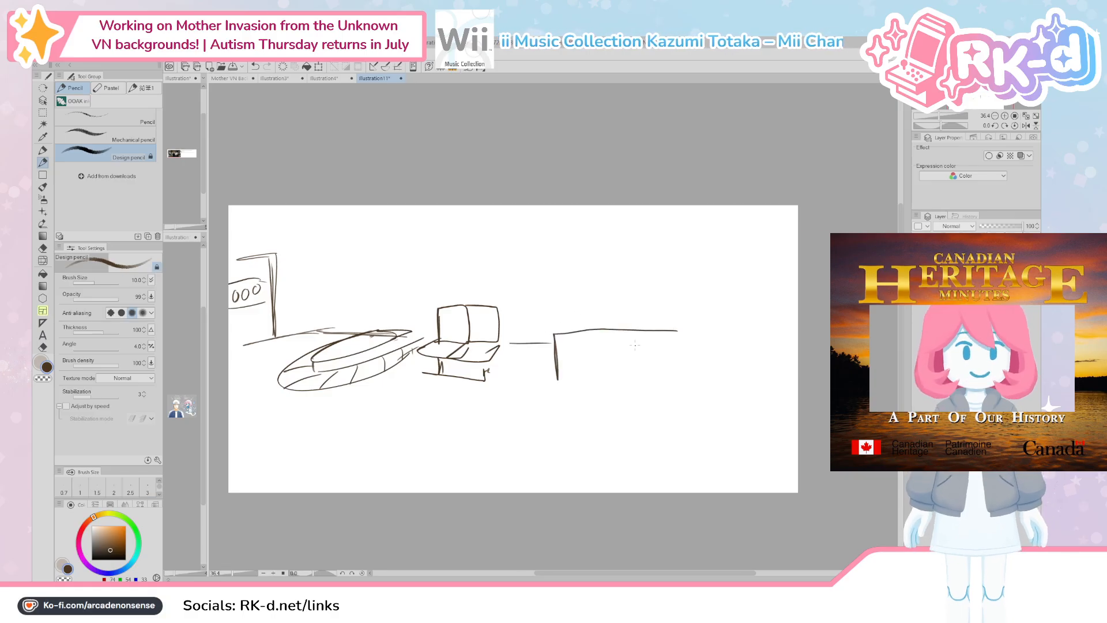
left_click_drag(558, 381, 679, 383)
left_click_drag(679, 331, 680, 382)
mouse_move(553, 332)
left_mouse_down()
mouse_move(694, 321)
mouse_move(692, 370)
left_mouse_up()
left_click_drag(692, 370, 680, 382)
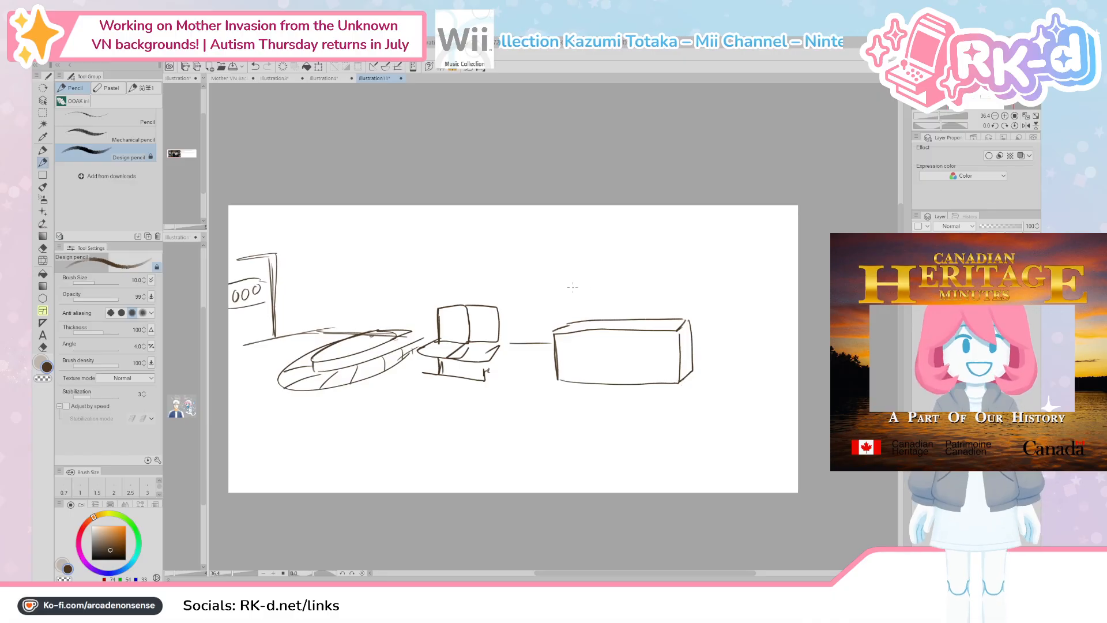
Step: Draw the uprights and overhead sign board above the counter and letter the sign "Boletos"
left_click_drag(564, 325, 564, 242)
left_click_drag(557, 223, 557, 251)
left_click_drag(564, 245, 678, 244)
left_click_drag(563, 218, 686, 219)
left_click_drag(686, 218, 681, 321)
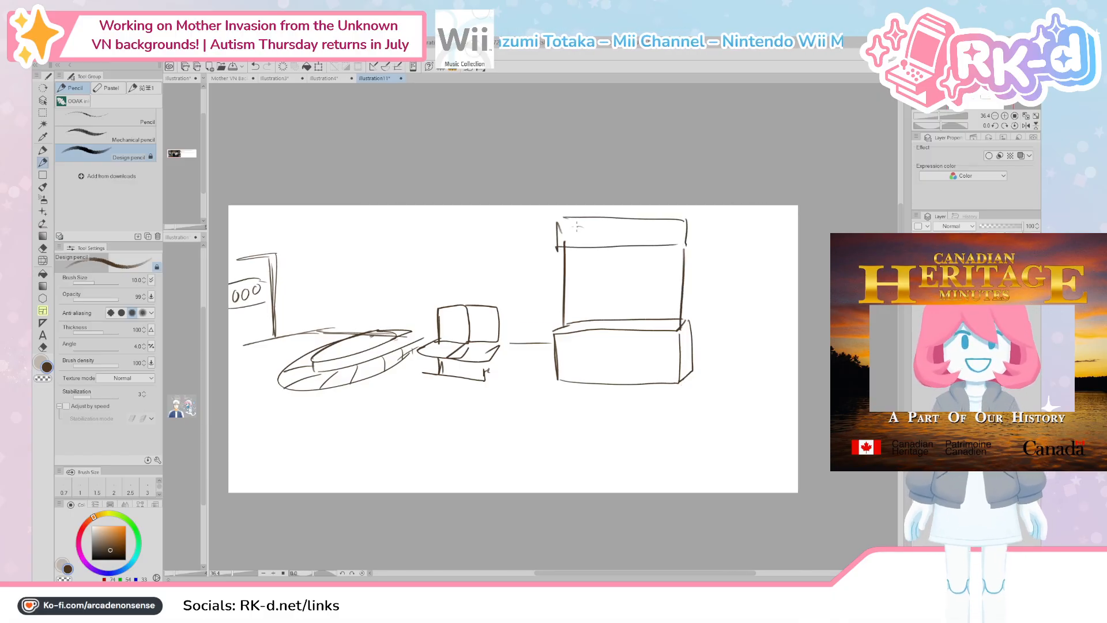
left_click_drag(584, 225, 584, 243)
mouse_move(583, 224)
left_mouse_down()
mouse_move(585, 242)
mouse_move(612, 240)
left_mouse_up()
left_click_drag(615, 235, 620, 236)
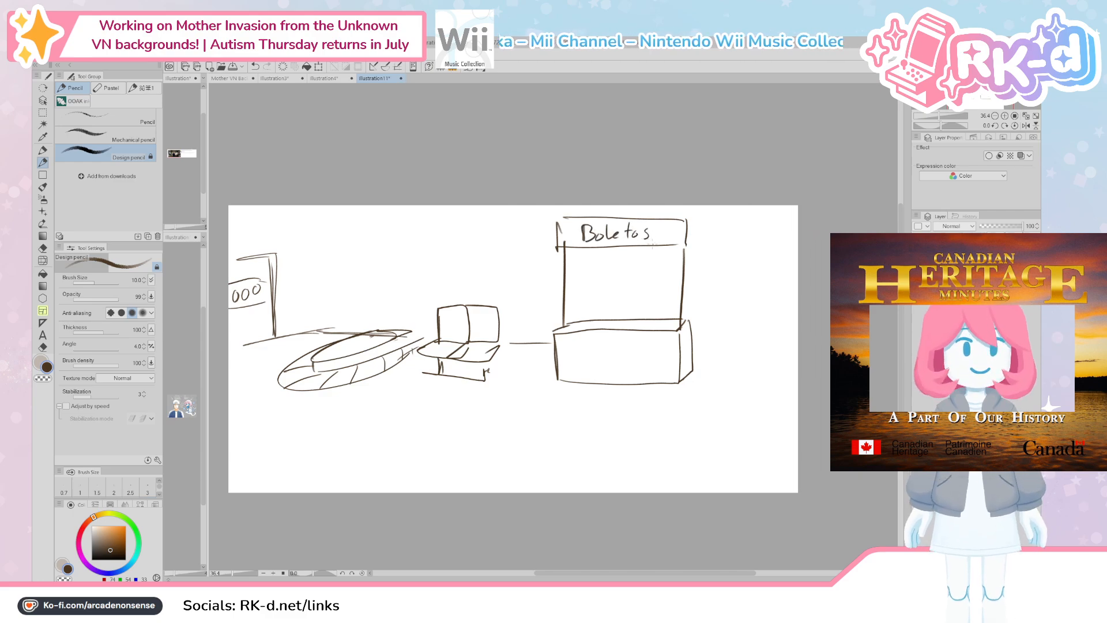
Step: Add a glass panel to the counter front and outline the sloping floor edge and opening at the canvas's right edge
mouse_move(568, 370)
left_mouse_down()
mouse_move(589, 341)
mouse_move(668, 353)
mouse_move(595, 372)
mouse_move(648, 345)
left_mouse_up()
mouse_move(589, 371)
left_mouse_down()
mouse_move(638, 348)
mouse_move(735, 362)
mouse_move(799, 450)
left_mouse_up()
mouse_move(750, 241)
left_mouse_down()
mouse_move(749, 374)
mouse_move(786, 240)
left_mouse_up()
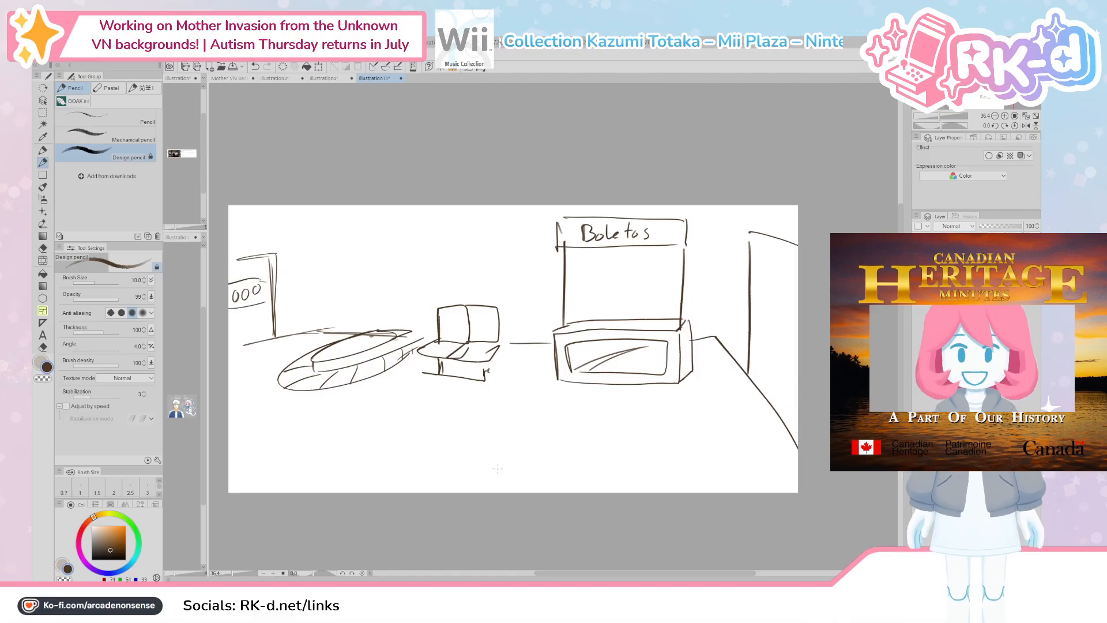
Step: Undo the stray vertical line through the seats and sketch a narrow doorway between the seats and the counter
left_click_drag(498, 477, 491, 301)
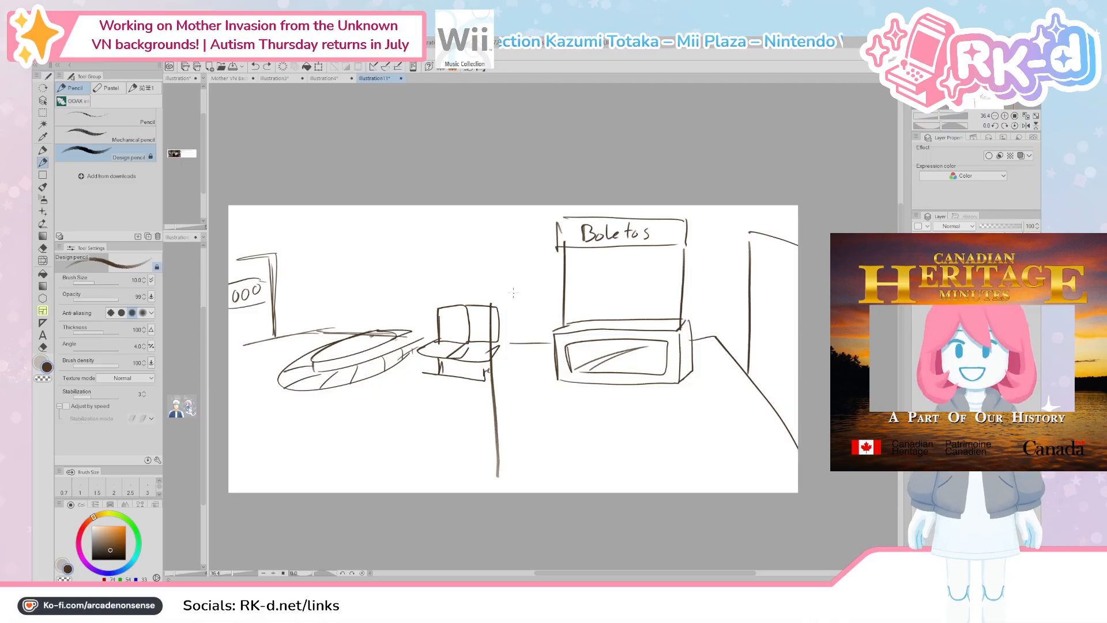
key("ctrl+z")
mouse_move(509, 251)
left_mouse_down()
mouse_move(513, 352)
mouse_move(545, 238)
mouse_move(519, 281)
mouse_move(520, 363)
left_mouse_up()
left_click_drag(551, 238, 555, 318)
mouse_move(510, 249)
left_mouse_down()
mouse_move(554, 246)
mouse_move(546, 346)
left_mouse_up()
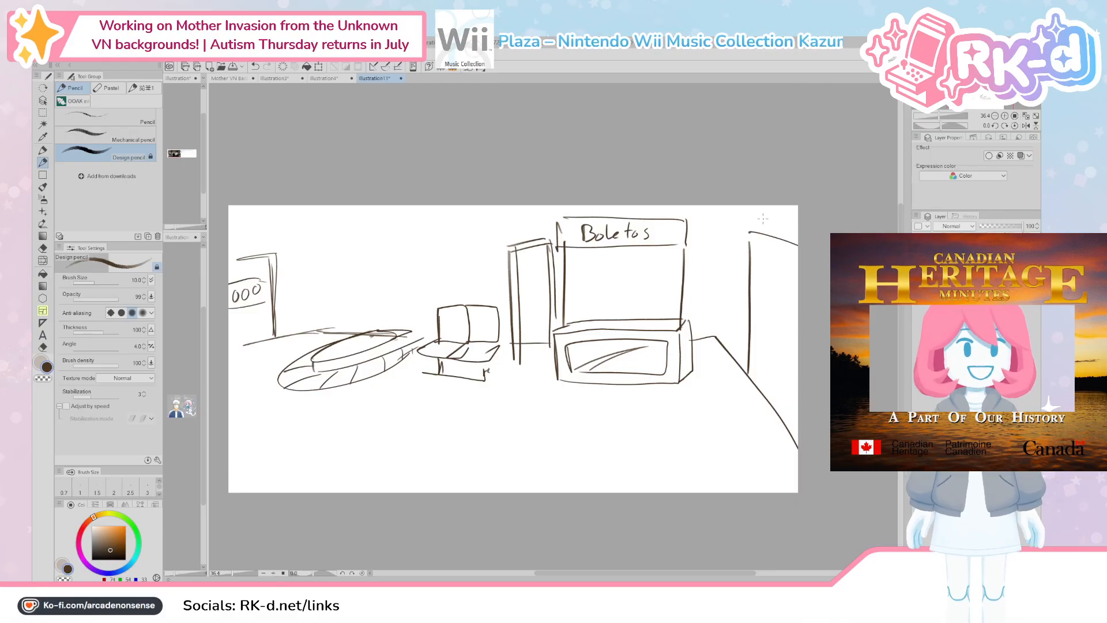
Step: Letter "CHI" above the opening at the canvas's right edge
left_click_drag(772, 212, 770, 229)
mouse_move(779, 211)
left_mouse_down()
mouse_move(778, 230)
mouse_move(788, 222)
left_mouse_up()
mouse_move(786, 211)
left_mouse_down()
mouse_move(786, 231)
mouse_move(799, 213)
left_mouse_up()
left_click_drag(794, 212, 794, 236)
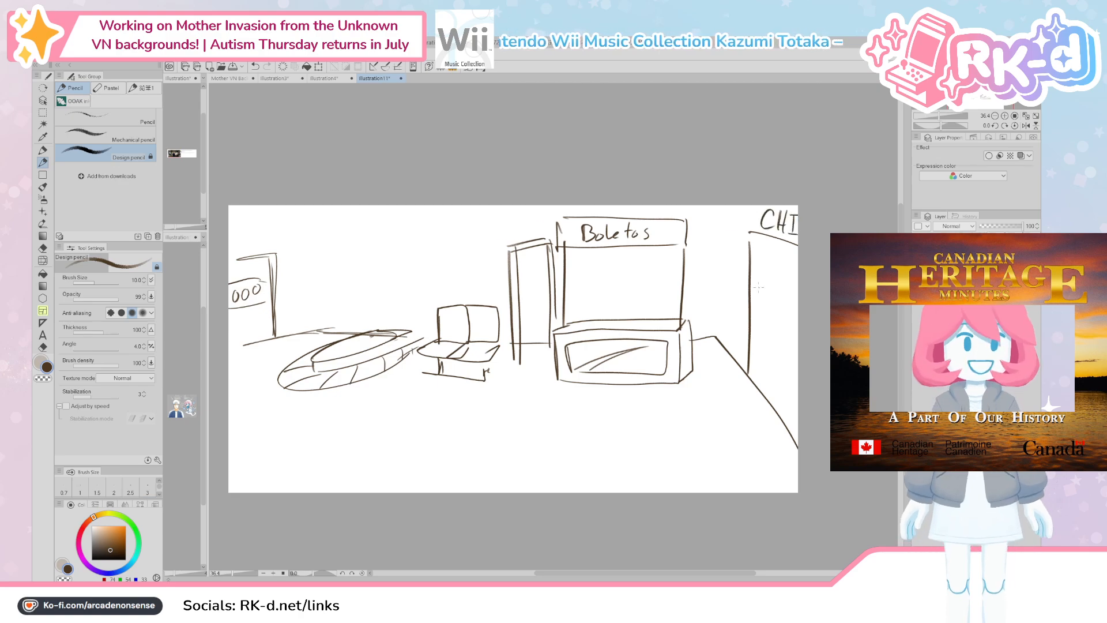
Step: Draw floor lines inside the opening at the right edge and thicken its frame
mouse_move(744, 370)
left_mouse_down()
mouse_move(786, 366)
mouse_move(798, 391)
left_mouse_up()
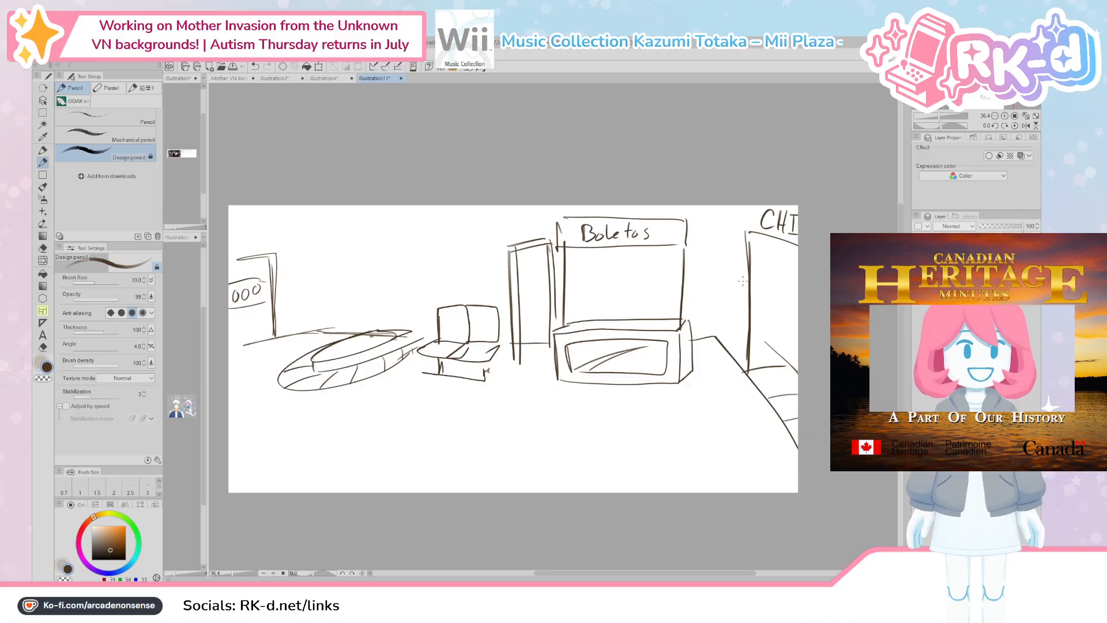
left_click_drag(748, 264, 744, 375)
left_click_drag(748, 235, 745, 334)
left_click_drag(744, 228, 798, 252)
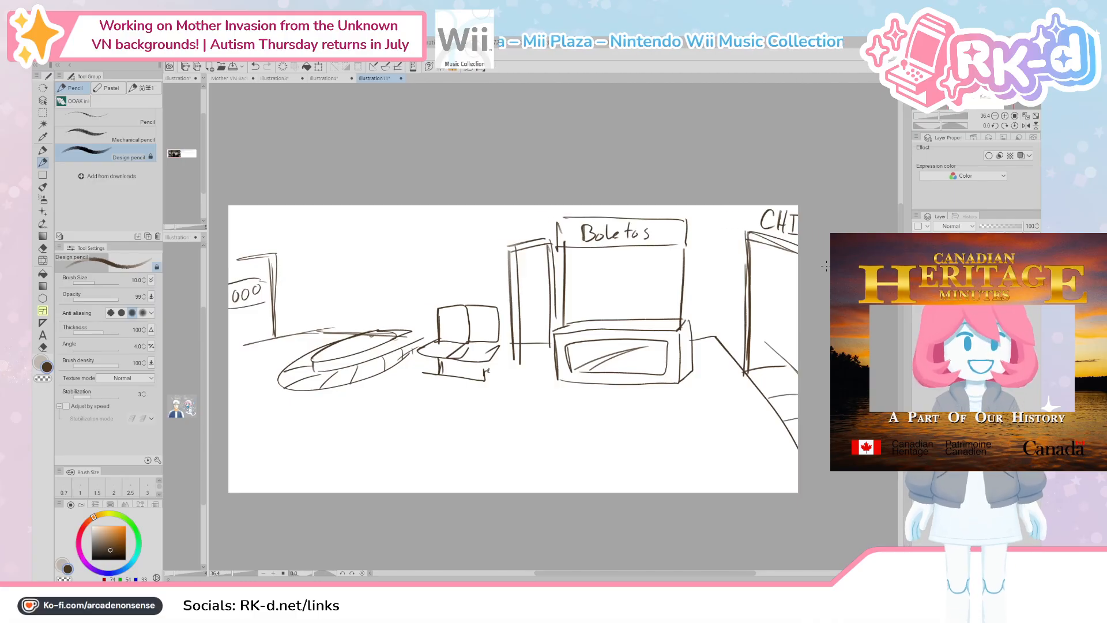
Step: Add a curved lower edge beneath the oval carousel to give it thickness
mouse_move(280, 385)
left_mouse_down()
mouse_move(284, 409)
mouse_move(419, 359)
left_mouse_up()
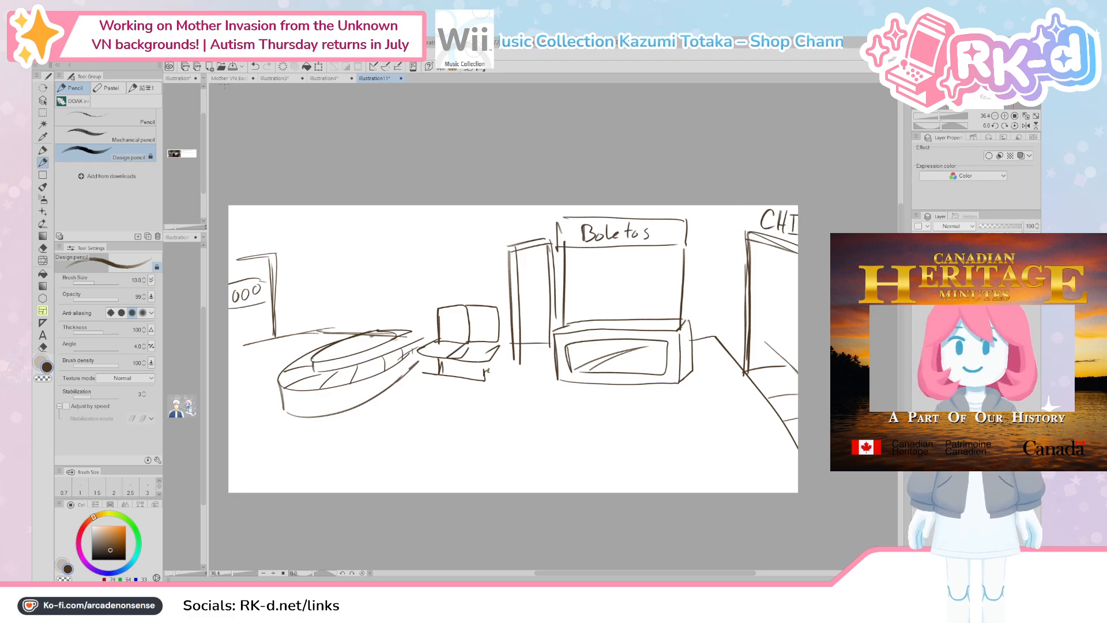
Step: Open the wheat field and barn photo as a separate canvas and examine it up close
left_click(229, 78)
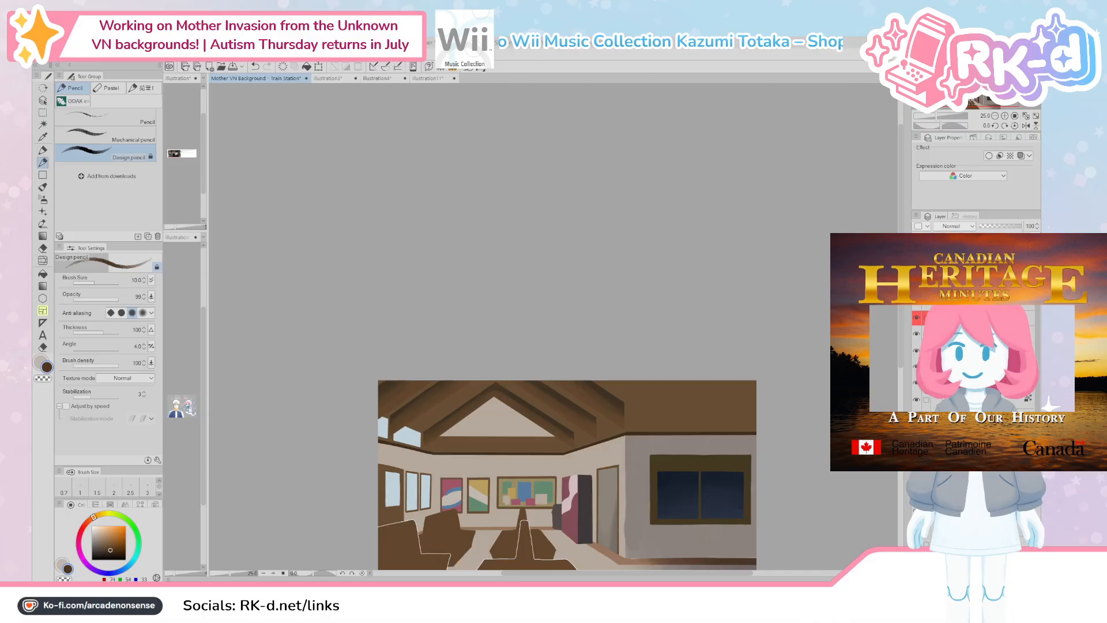
left_click(67, 84)
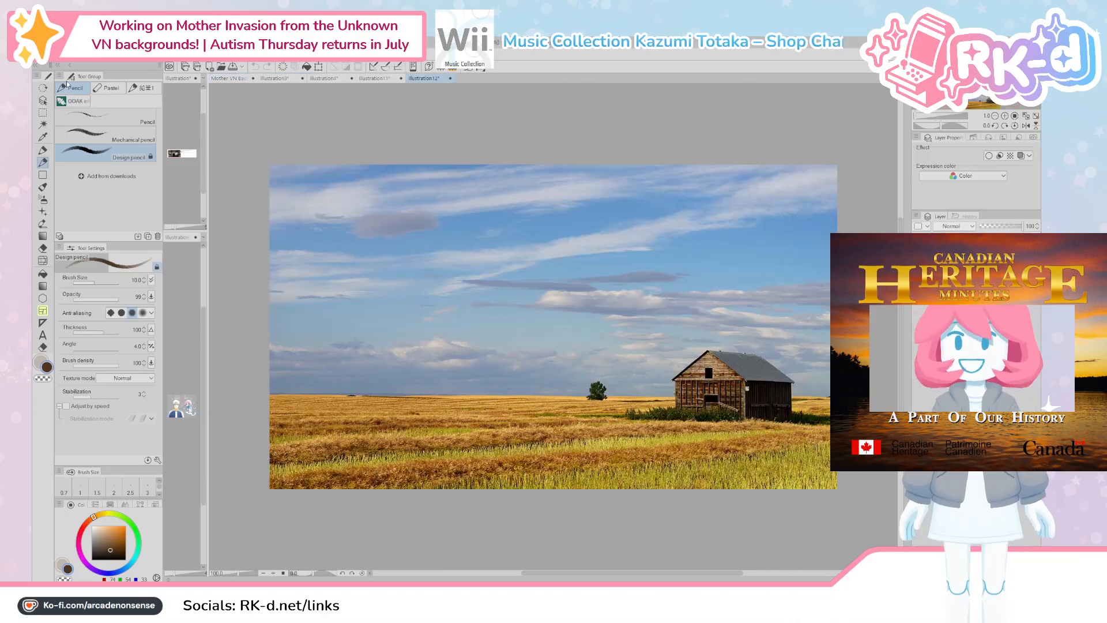
scroll(507, 431, "up", 3)
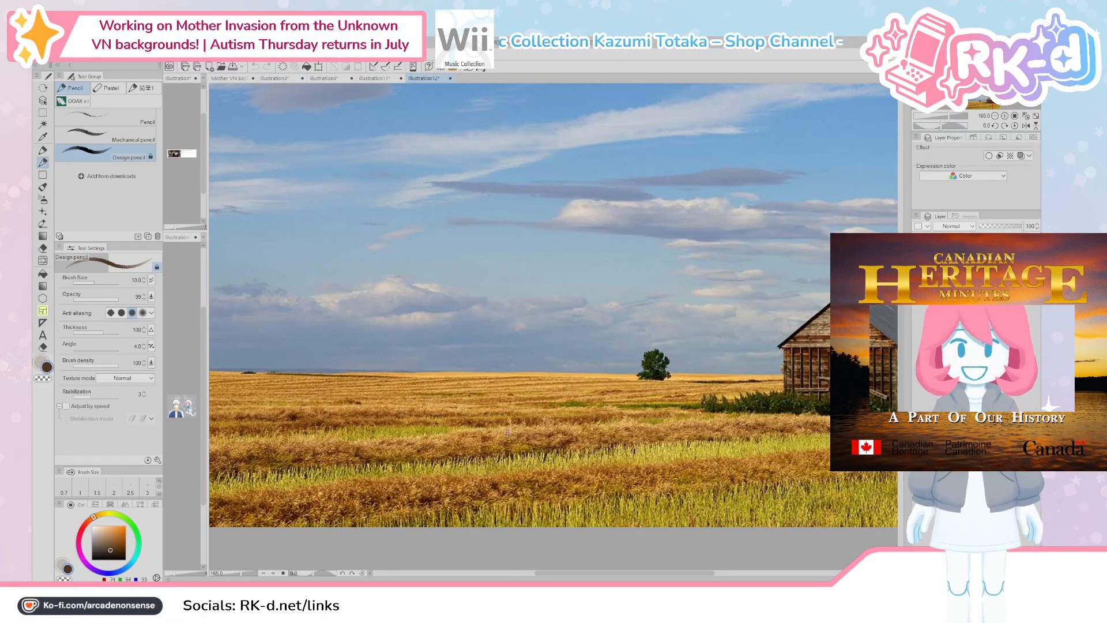
scroll(507, 431, "down", 1)
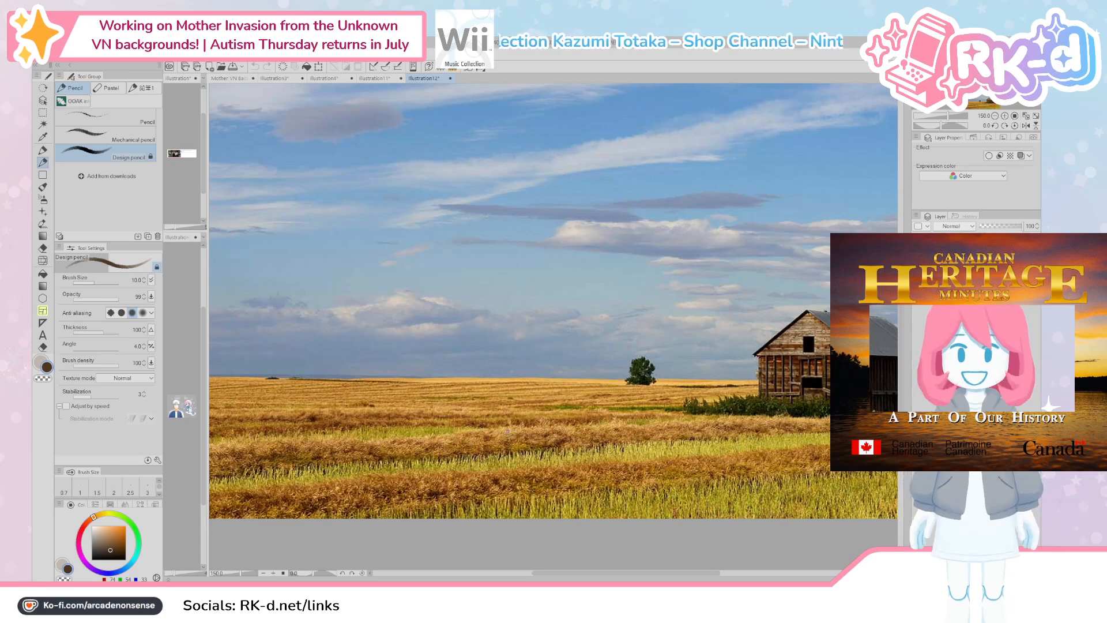
Step: Outline a tall tapered shape with a curved base in the photo's sky and letter "Saskachewan" above it
left_click_drag(522, 327, 524, 379)
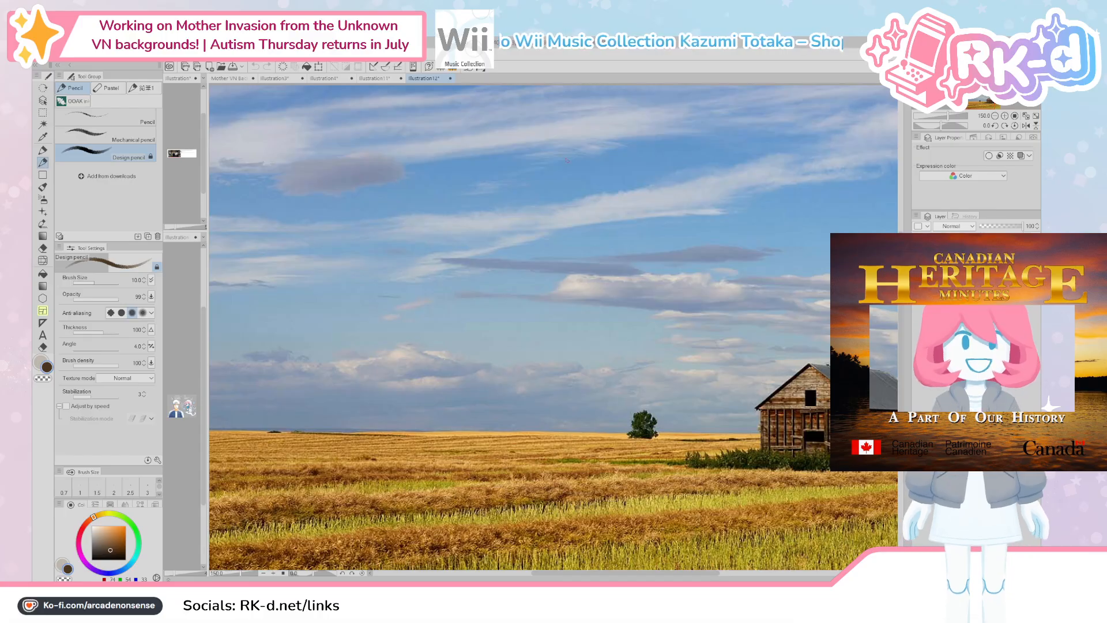
mouse_move(567, 153)
left_mouse_down()
mouse_move(538, 330)
mouse_move(616, 344)
mouse_move(646, 334)
mouse_move(625, 142)
mouse_move(569, 140)
mouse_move(565, 173)
left_mouse_up()
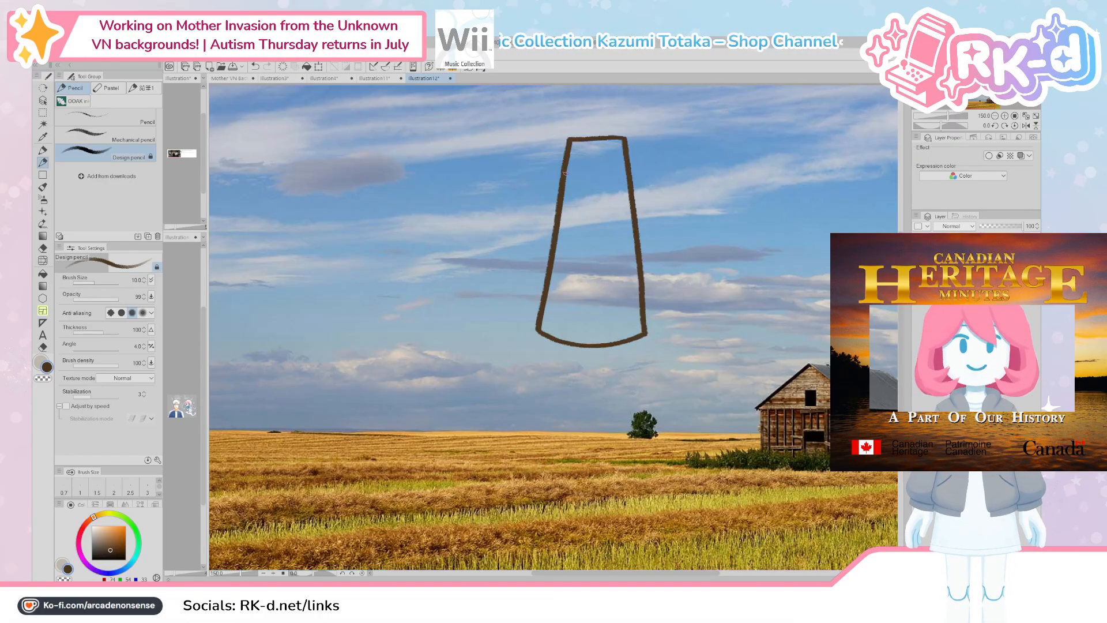
mouse_move(542, 100)
left_mouse_down()
mouse_move(516, 126)
mouse_move(588, 104)
mouse_move(625, 124)
mouse_move(650, 95)
mouse_move(692, 116)
mouse_move(768, 113)
left_mouse_up()
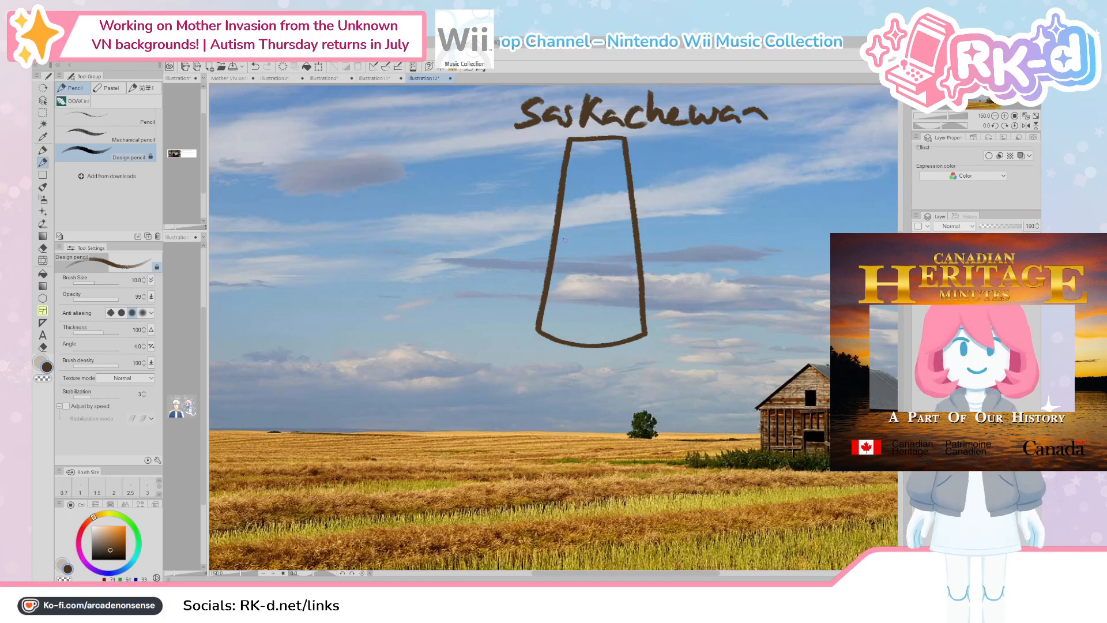
Step: Reduce the pencil size and letter "Saskachewan" in small writing across the middle of the tapered outline
mouse_move(570, 230)
left_mouse_down()
mouse_move(558, 246)
mouse_move(575, 243)
left_mouse_up()
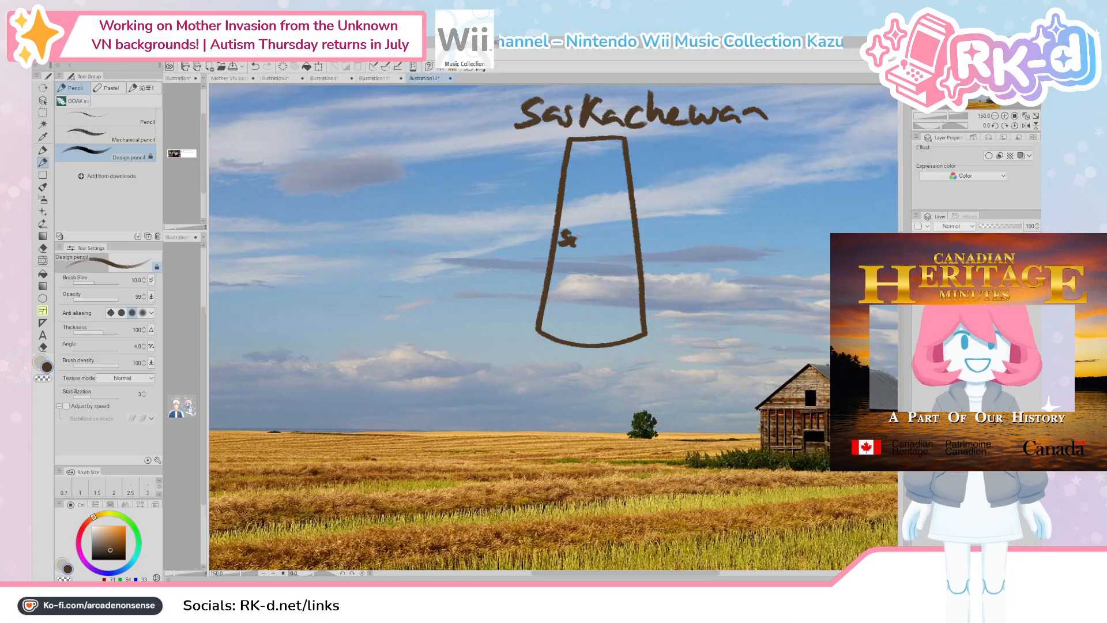
key("ctrl+z")
key("ctrl+z")
key("bracketleft")
key("bracketleft")
key("bracketleft")
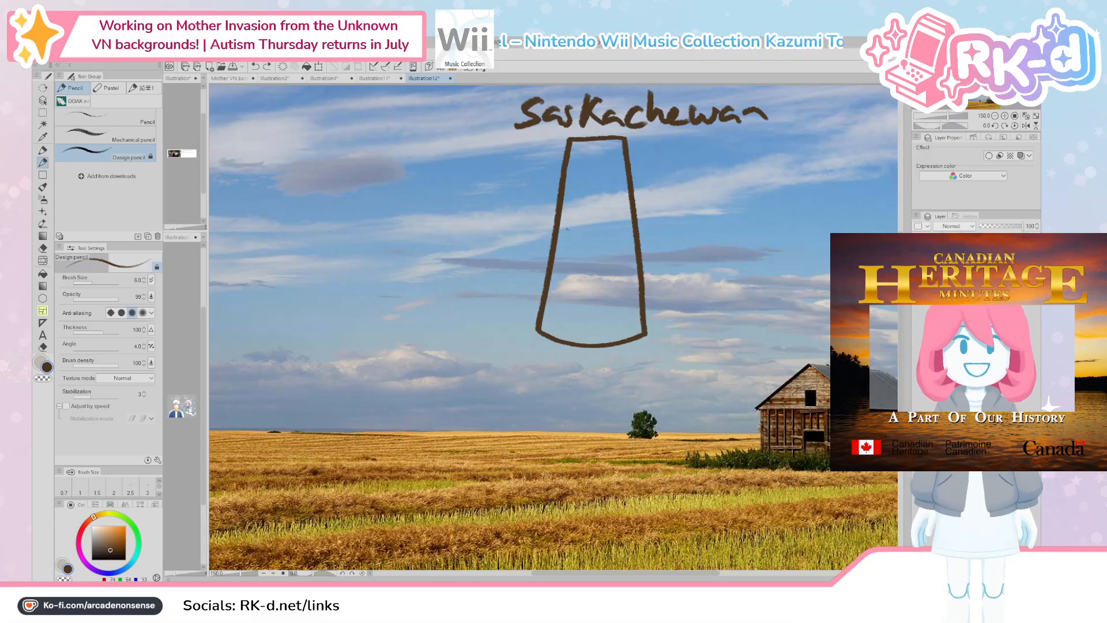
mouse_move(573, 239)
left_mouse_down()
mouse_move(601, 231)
mouse_move(627, 241)
left_mouse_up()
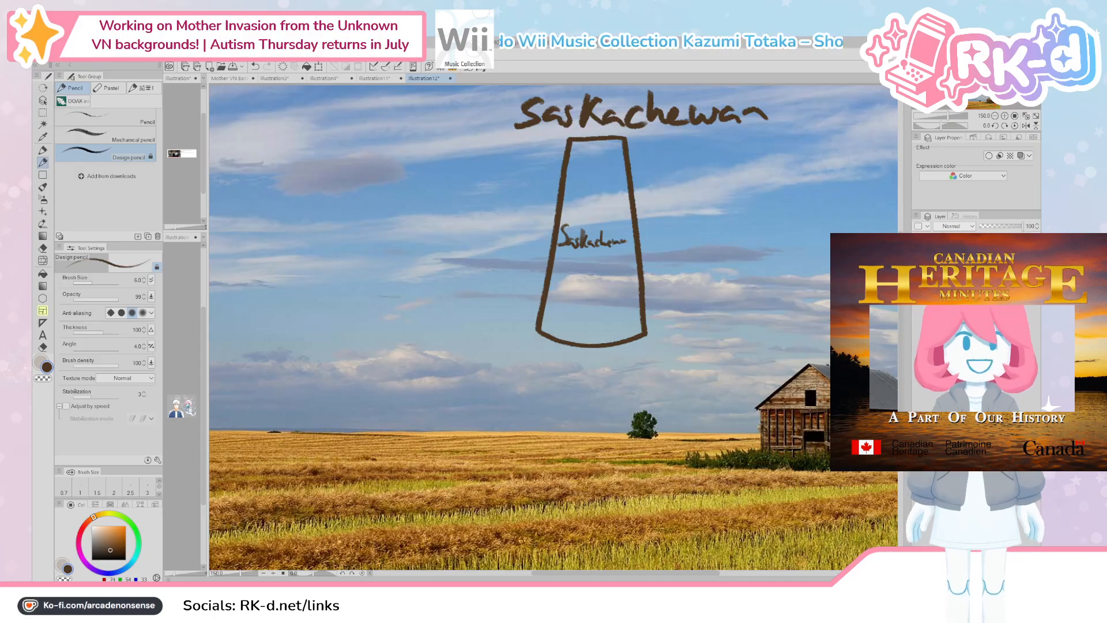
Step: Undo the small lettering inside the tapered outline
key("ctrl+z")
key("ctrl+z")
key("ctrl+z")
key("ctrl+z")
key("ctrl+z")
key("ctrl+z")
key("ctrl+z")
key("ctrl+z")
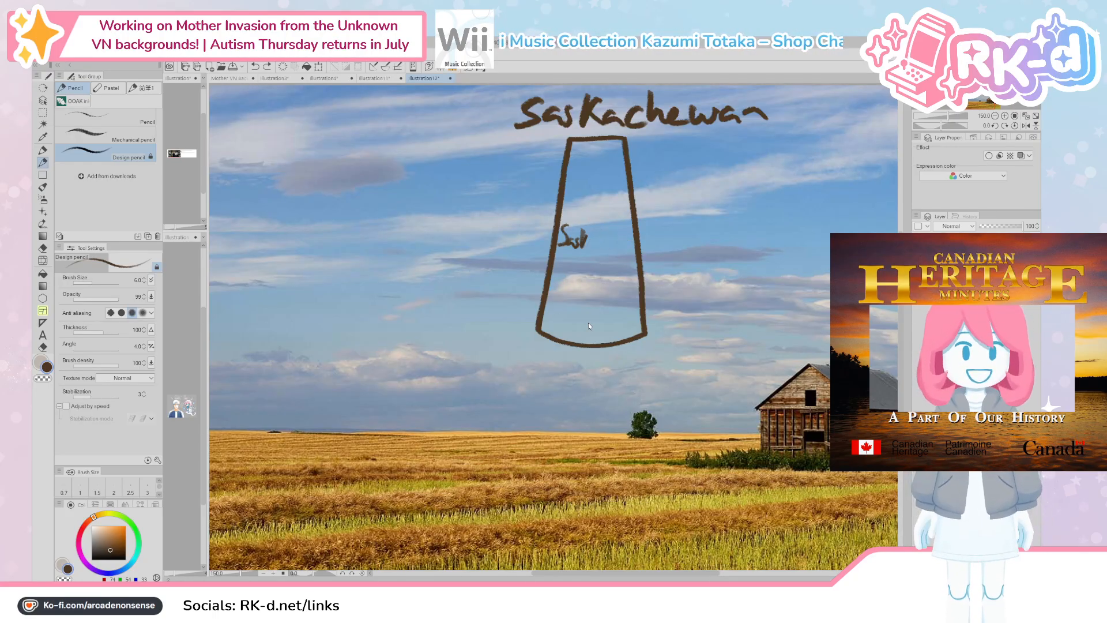
Step: Draw an equals sign beside the tapered outline and letter "Saskachewan" diagonally upward inside the shape
left_click_drag(666, 222, 728, 223)
left_click_drag(669, 238, 724, 241)
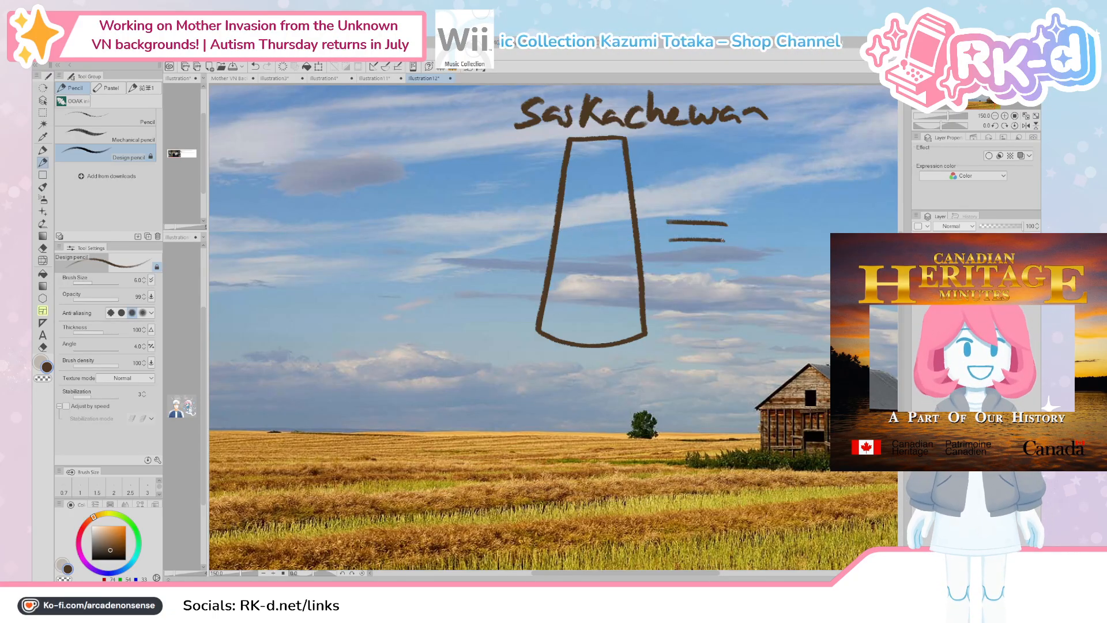
mouse_move(469, 232)
left_mouse_down()
mouse_move(503, 232)
mouse_move(501, 245)
left_mouse_up()
key("ctrl+z")
key("ctrl+z")
key("ctrl+z")
key("ctrl+z")
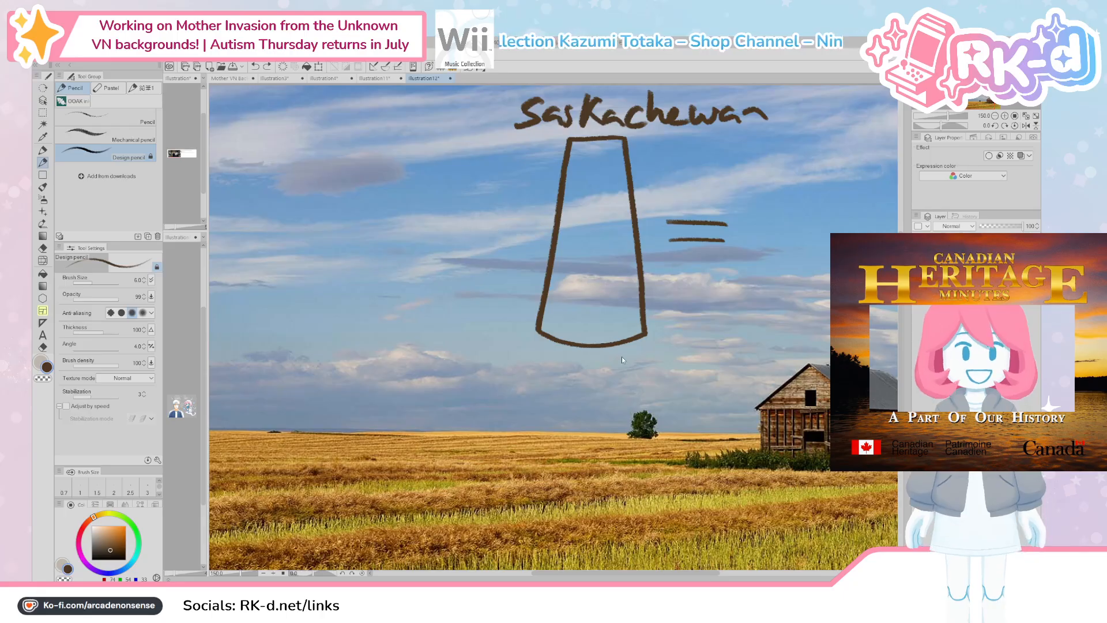
mouse_move(550, 314)
left_mouse_down()
mouse_move(554, 326)
mouse_move(578, 296)
mouse_move(616, 202)
left_mouse_up()
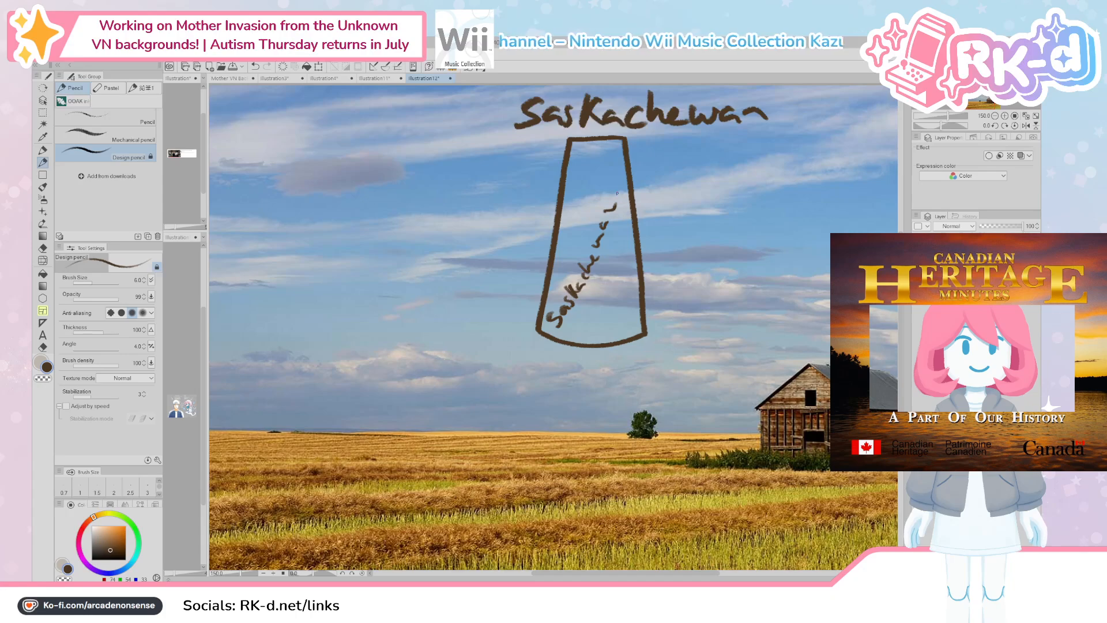
Step: Undo all the lettering and the tapered outline on the wheat field photo
key("ctrl+z")
key("ctrl+z")
key("ctrl+z")
key("ctrl+z")
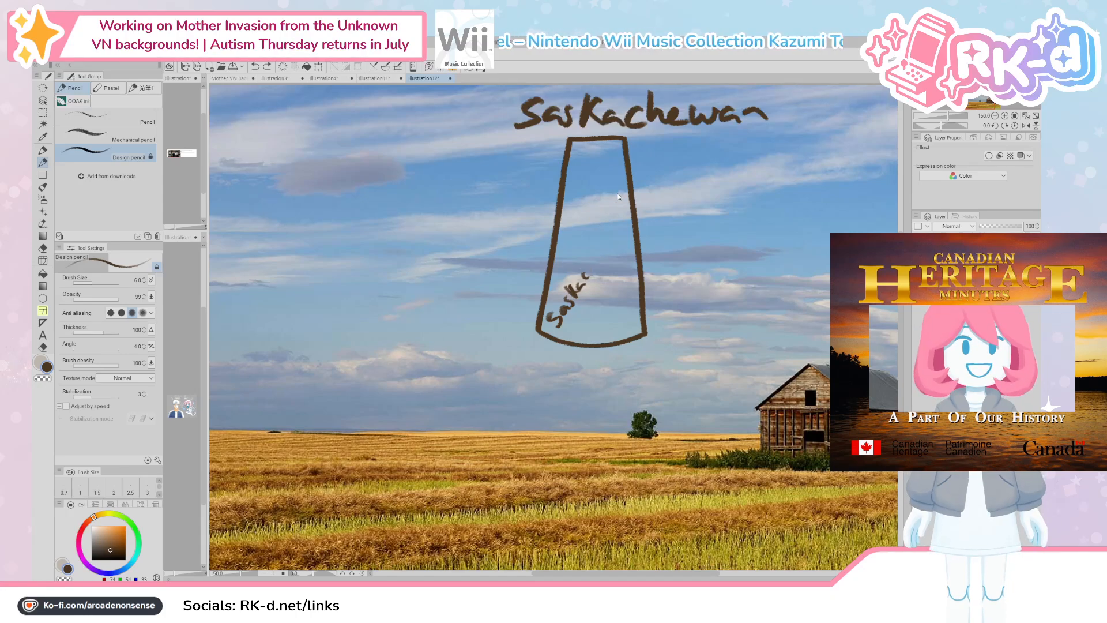
key("ctrl+z")
key("ctrl+z")
key("ctrl+z")
key("ctrl+z")
key("ctrl+z")
key("ctrl+z")
key("ctrl+z")
key("ctrl+z")
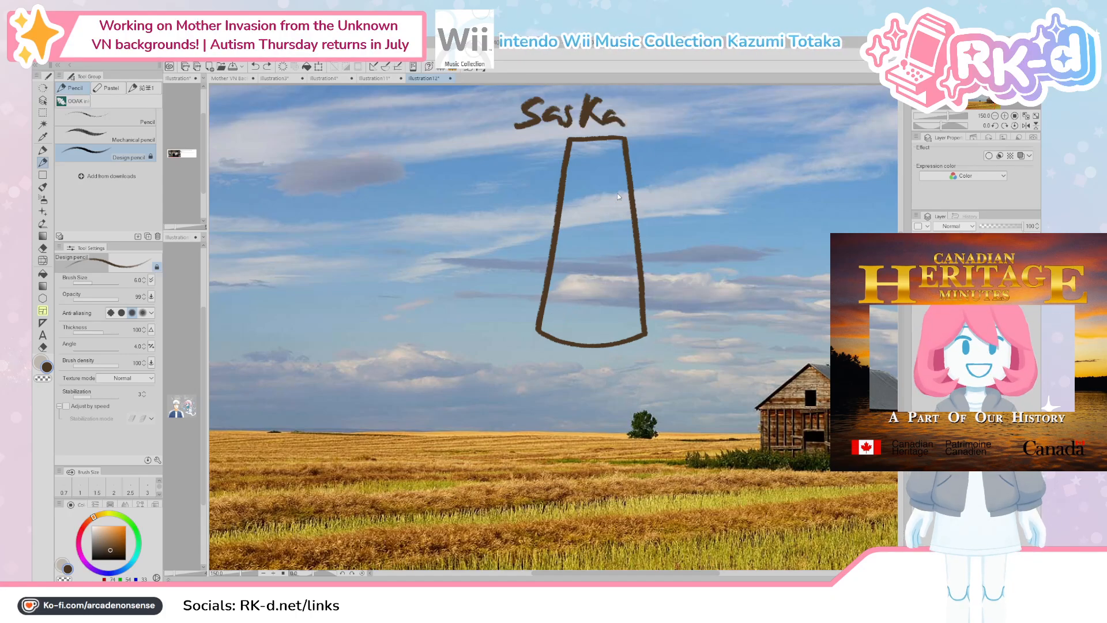
key("ctrl+z")
key("ctrl+z")
key("ctrl+z")
Step: Enlarge the pencil and sketch a curving elevated roadway across the photo's sky with support pillars reaching down to the field
key("ctrl+0")
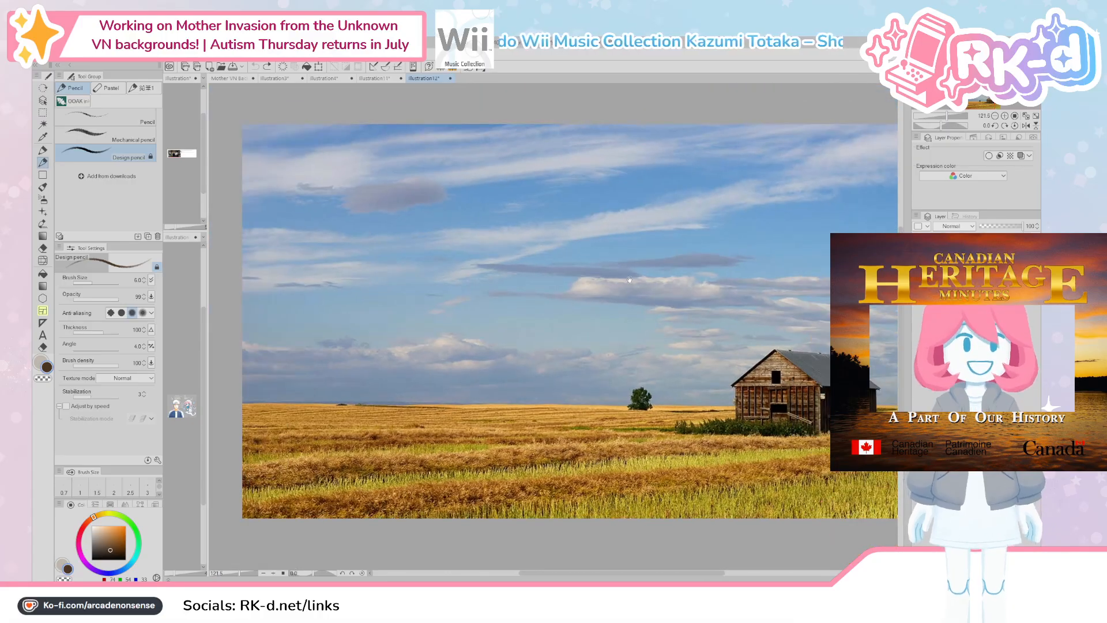
key("]")
key("]")
key("]")
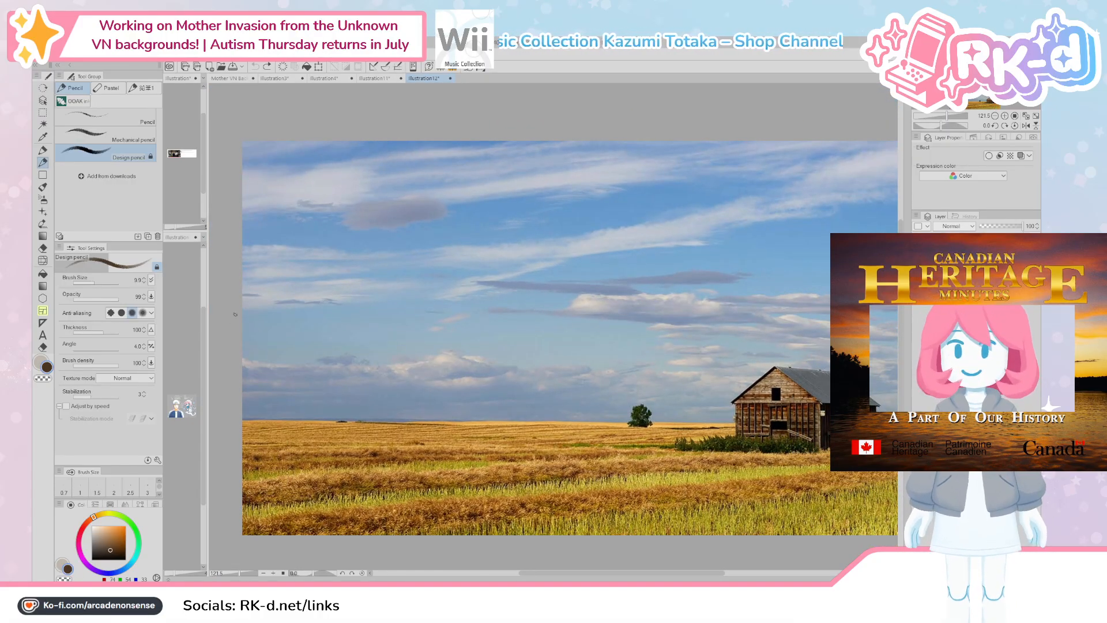
mouse_move(242, 312)
left_mouse_down()
mouse_move(309, 286)
mouse_move(490, 285)
mouse_move(734, 330)
left_mouse_up()
left_click_drag(301, 291, 320, 454)
left_click_drag(521, 295, 529, 449)
mouse_move(642, 322)
left_mouse_down()
mouse_move(631, 424)
mouse_move(648, 410)
left_mouse_up()
mouse_move(733, 332)
left_mouse_down()
mouse_move(397, 289)
mouse_move(242, 320)
mouse_move(307, 279)
mouse_move(553, 293)
mouse_move(737, 328)
left_mouse_up()
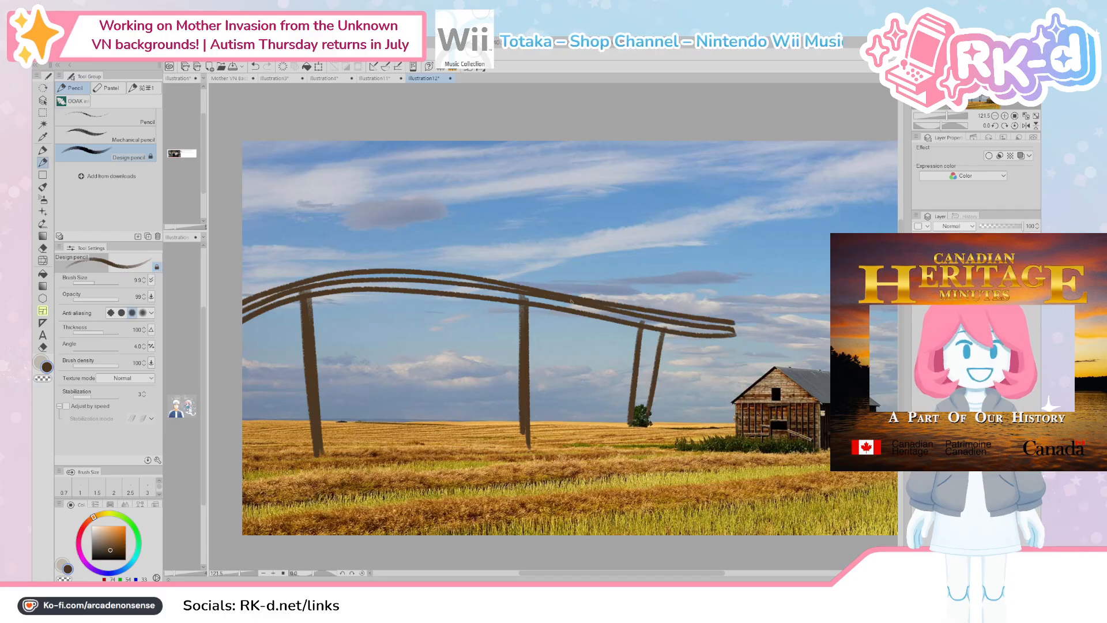
mouse_move(239, 330)
left_mouse_down()
mouse_move(404, 291)
mouse_move(788, 327)
mouse_move(741, 326)
mouse_move(775, 311)
left_mouse_up()
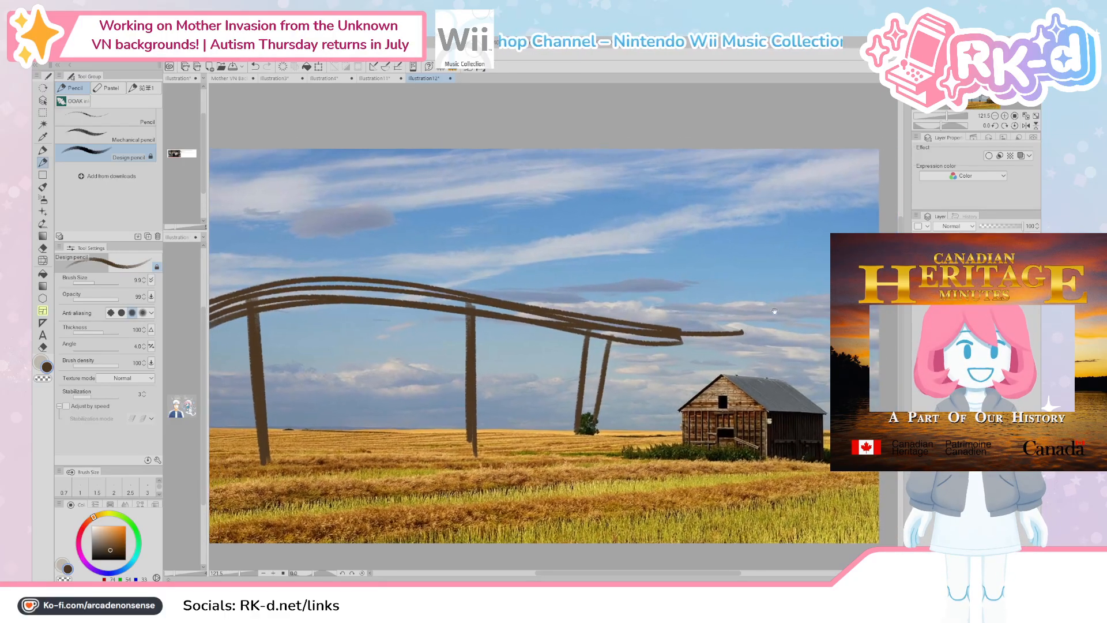
Step: Sketch a second elevated roadway sweeping diagonally from above the barn across the first one down to the horizon
mouse_move(831, 245)
left_mouse_down()
mouse_move(474, 344)
mouse_move(267, 428)
left_mouse_up()
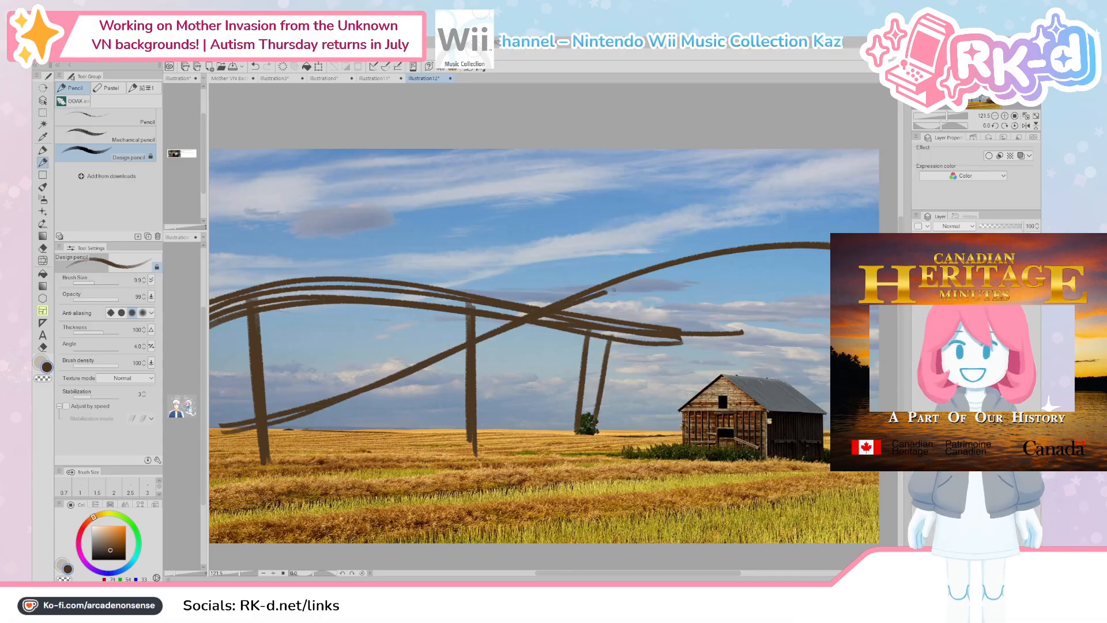
mouse_move(604, 295)
left_mouse_down()
mouse_move(788, 249)
mouse_move(346, 393)
left_mouse_up()
left_click_drag(550, 326, 267, 433)
left_click_drag(831, 263, 593, 313)
left_click_drag(511, 342, 595, 328)
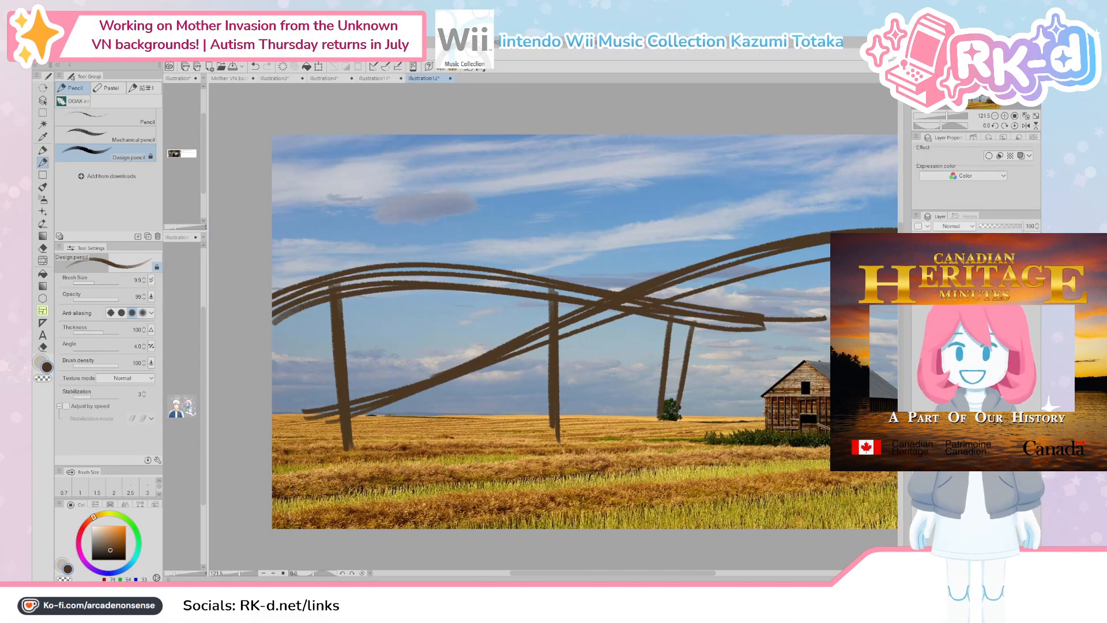
Step: Draw a curved ramp in the field's near corner and a straight ground-level road running toward the barn
mouse_move(354, 448)
left_mouse_down()
mouse_move(395, 444)
mouse_move(273, 480)
left_mouse_up()
left_click_drag(423, 444, 283, 510)
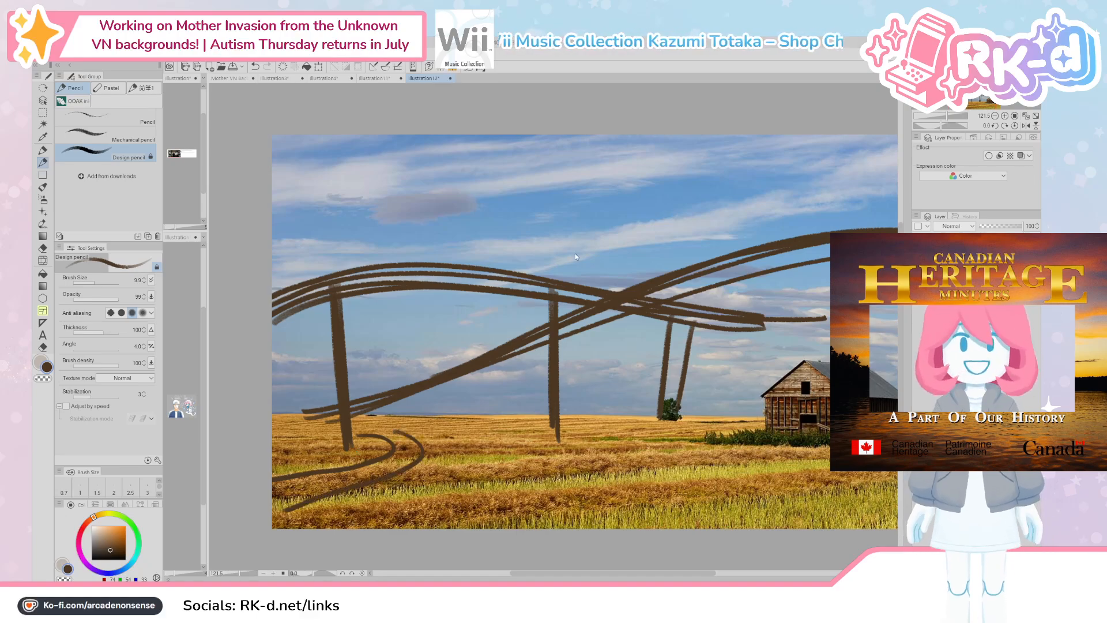
left_click_drag(403, 475, 701, 411)
left_click_drag(386, 516, 737, 424)
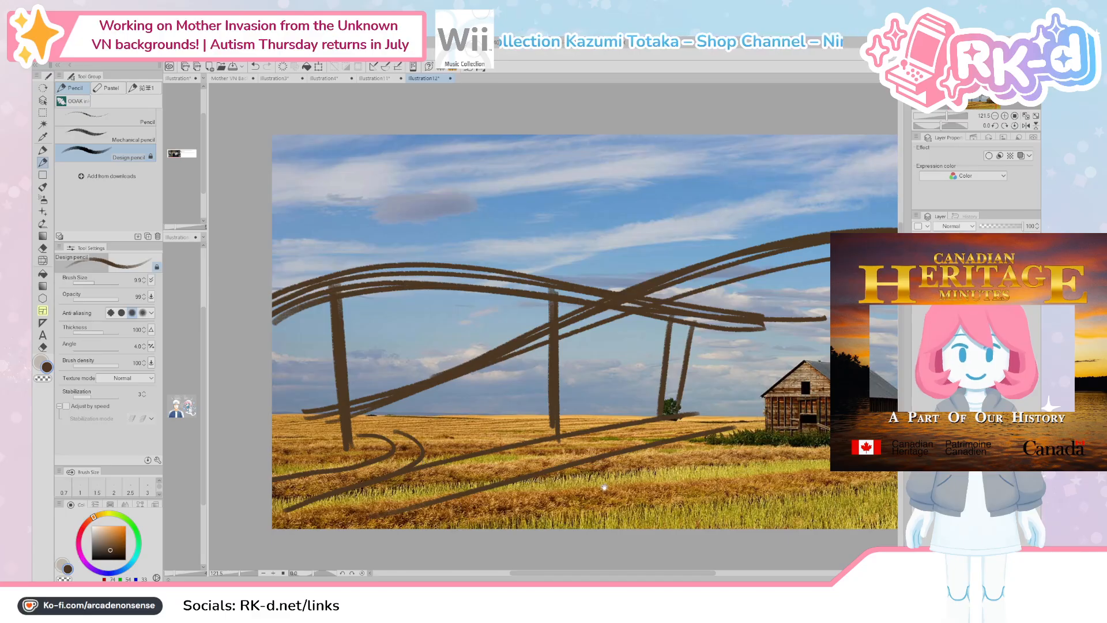
left_click_drag(604, 488, 613, 489)
scroll(681, 404, "down", 2)
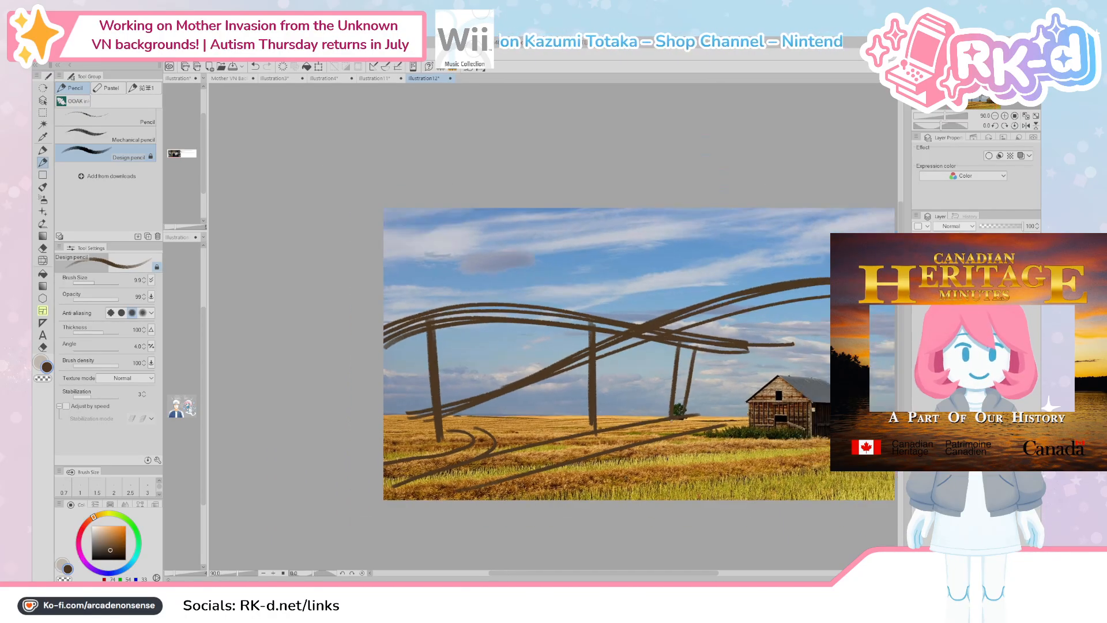
Step: Add support pillars beneath the high end of the second elevated roadway, around the barn
left_click_drag(694, 399, 643, 404)
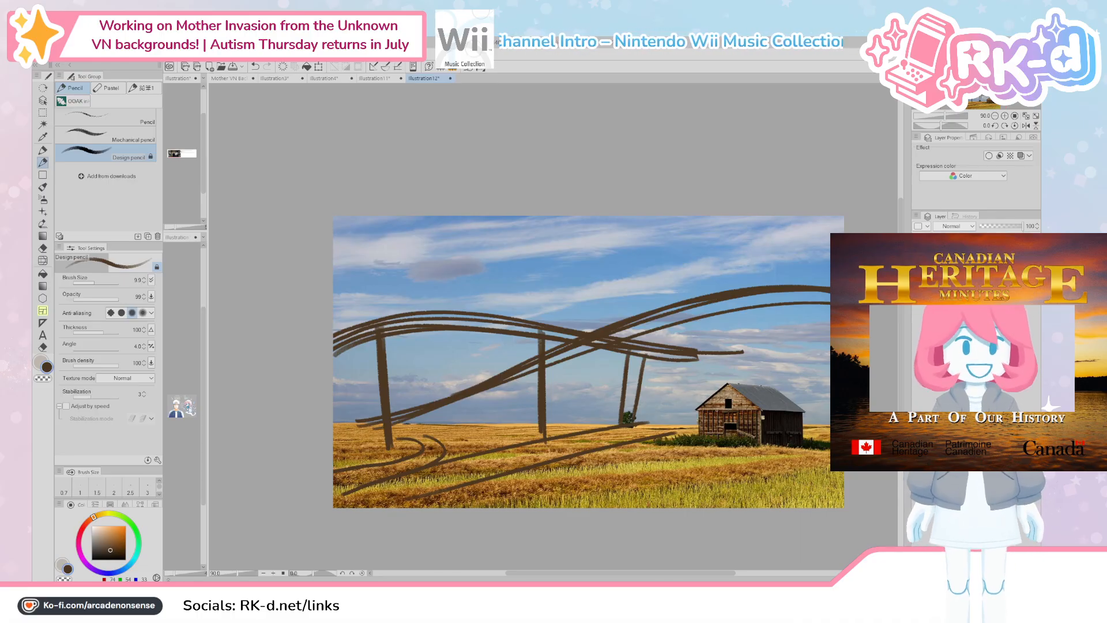
left_click_drag(699, 318, 705, 422)
left_click_drag(802, 305, 809, 424)
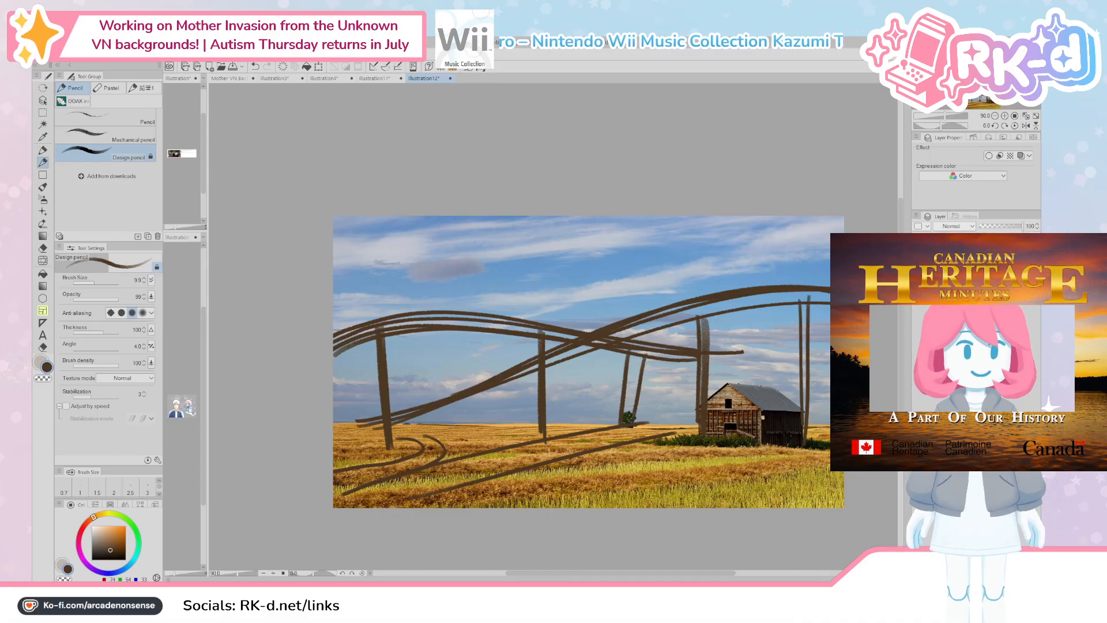
Step: Sketch a third, lower roadway across the photo and in front of the barn, with pillars down to the field
mouse_move(824, 365)
left_mouse_down()
mouse_move(709, 381)
mouse_move(334, 377)
mouse_move(538, 399)
mouse_move(830, 369)
mouse_move(455, 414)
mouse_move(453, 445)
left_mouse_up()
left_click_drag(630, 427, 635, 463)
left_click_drag(636, 407, 638, 440)
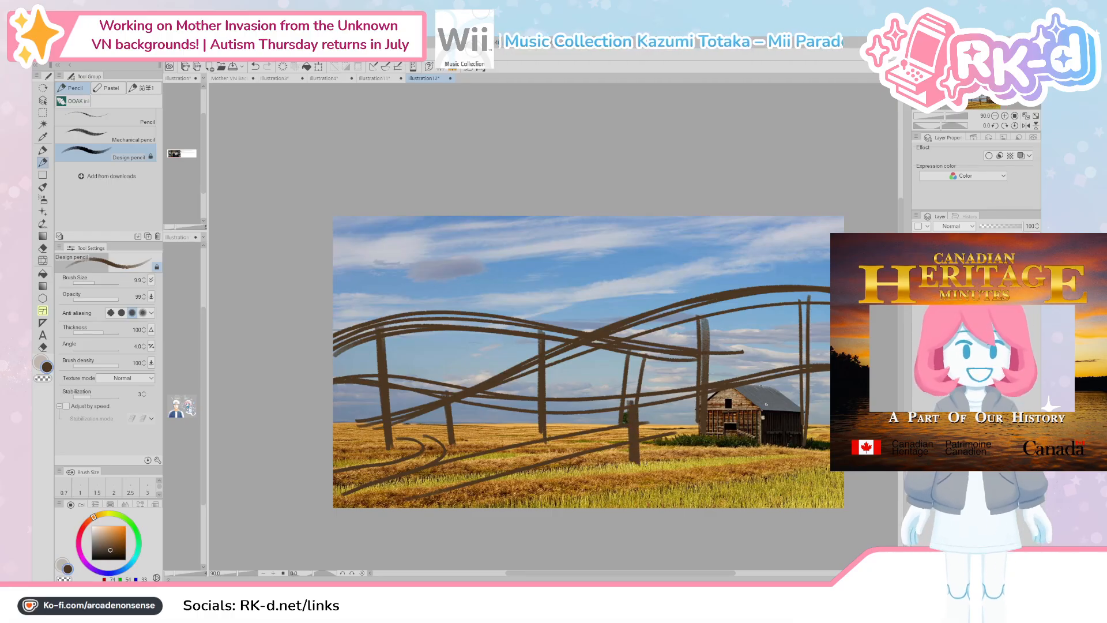
left_click_drag(764, 381, 776, 464)
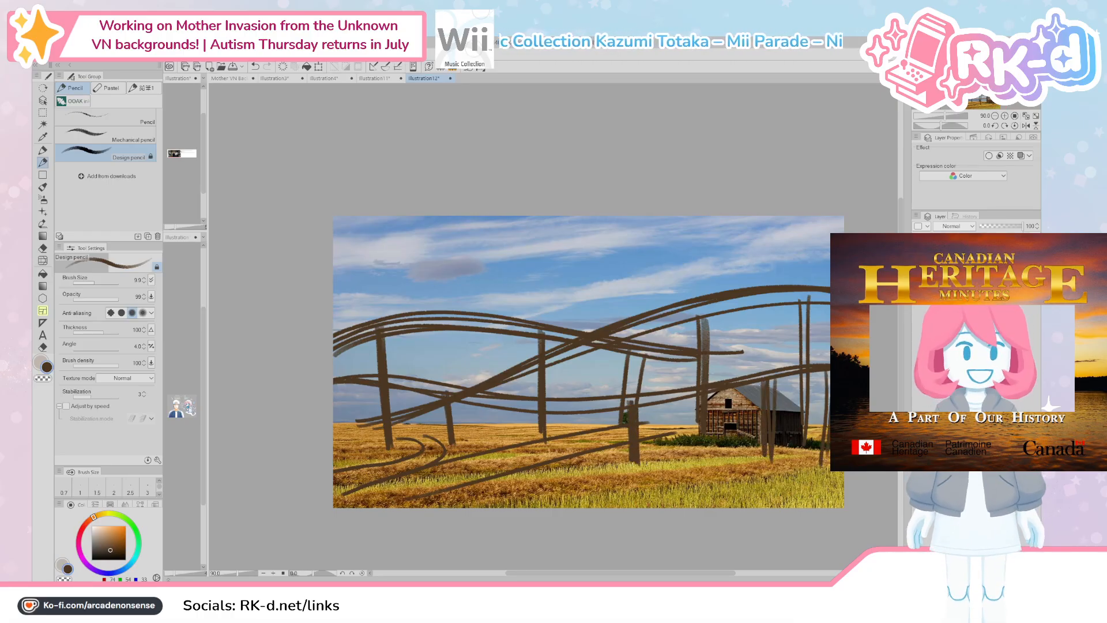
Step: Add more tall paired pillars near the photo's left edge and in the middle of the field
left_click_drag(348, 346, 350, 459)
left_click_drag(353, 382, 358, 465)
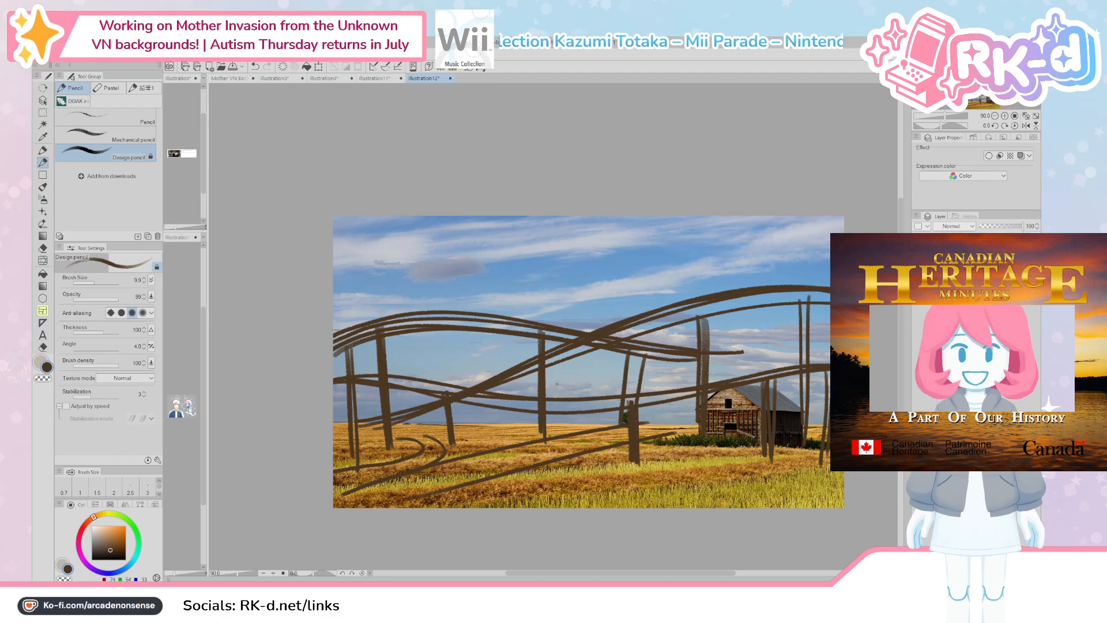
left_click_drag(514, 336, 519, 395)
left_click_drag(525, 445, 526, 500)
left_click_drag(524, 337, 528, 441)
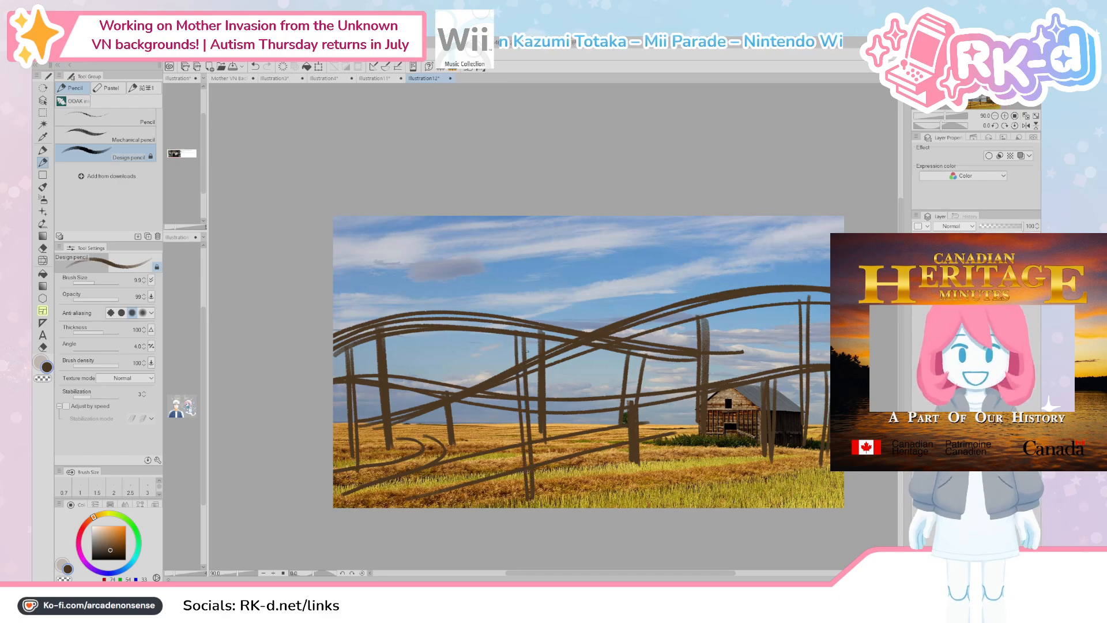
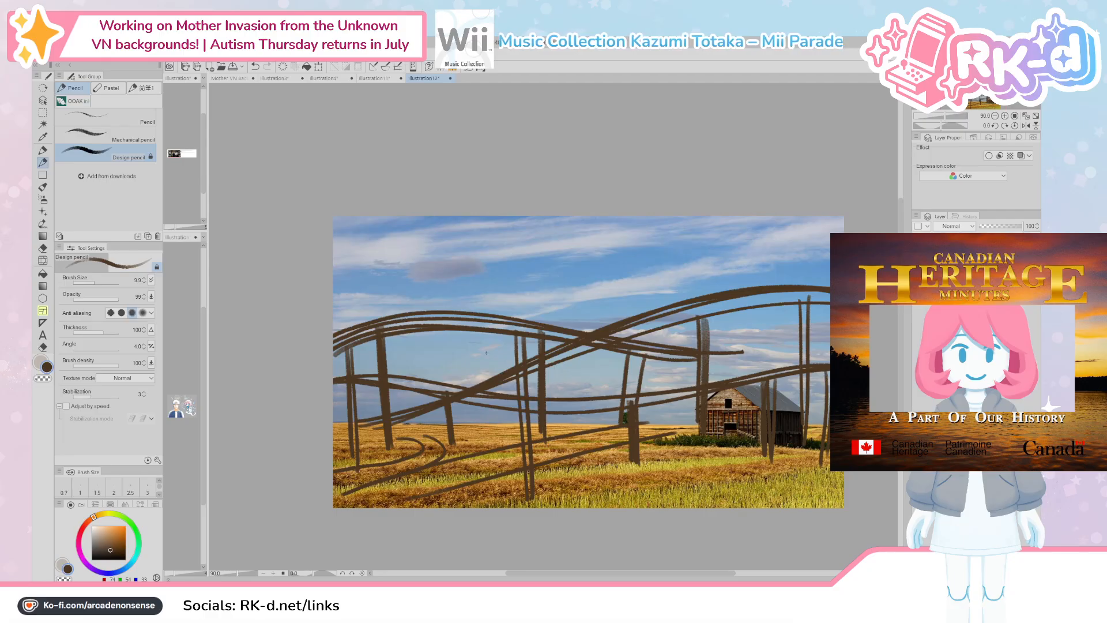
Step: Return to the train station background, select the front bench layer, and shade the left bench in darker brown with the Gouache brush
left_click(232, 78)
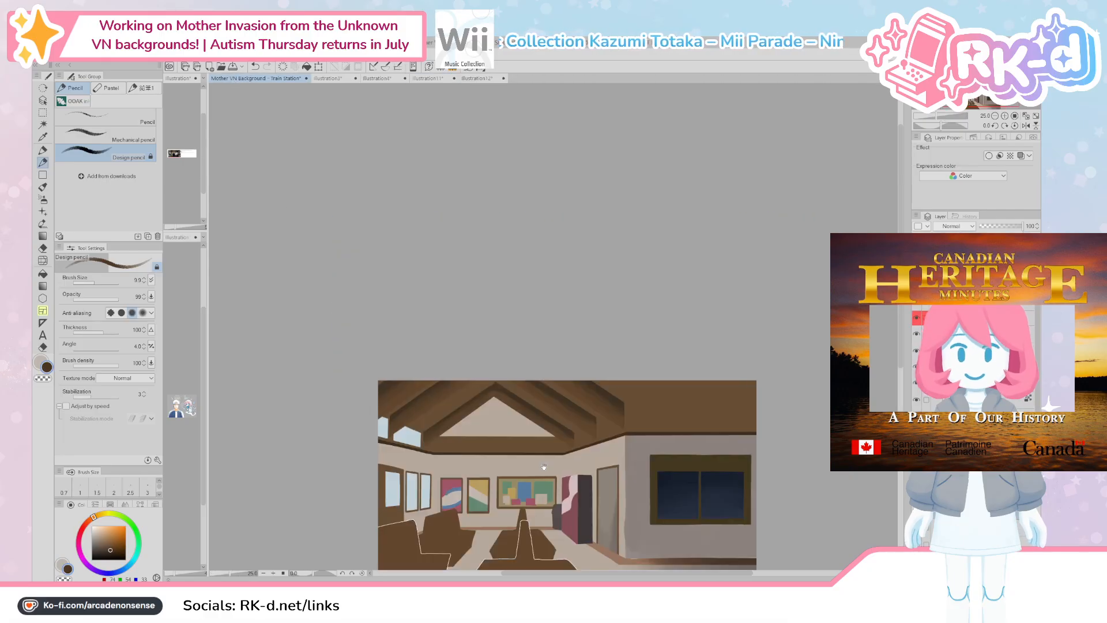
left_click_drag(543, 467, 586, 344)
scroll(530, 421, "up", 3)
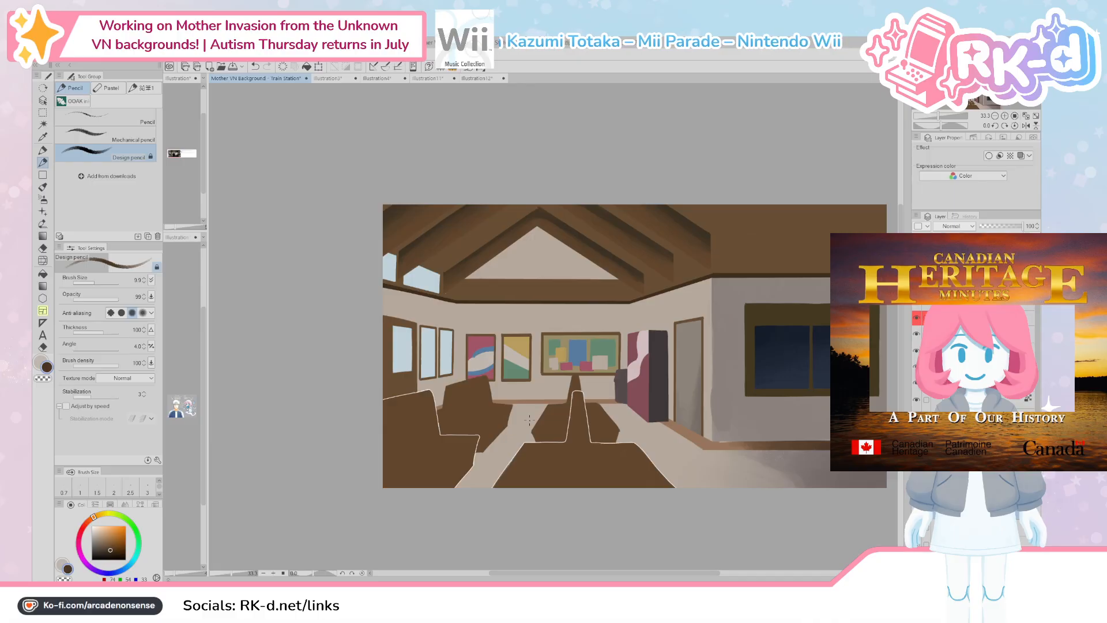
left_click_drag(456, 449, 573, 445)
left_click(566, 444, "ctrl+shift")
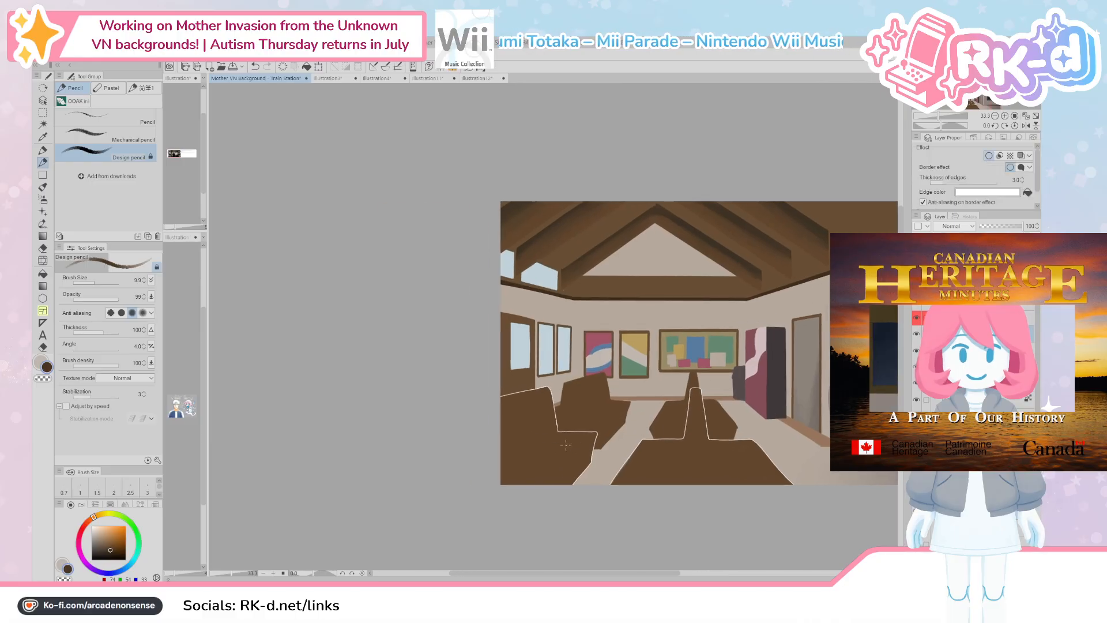
left_click(566, 444, "alt")
key("b")
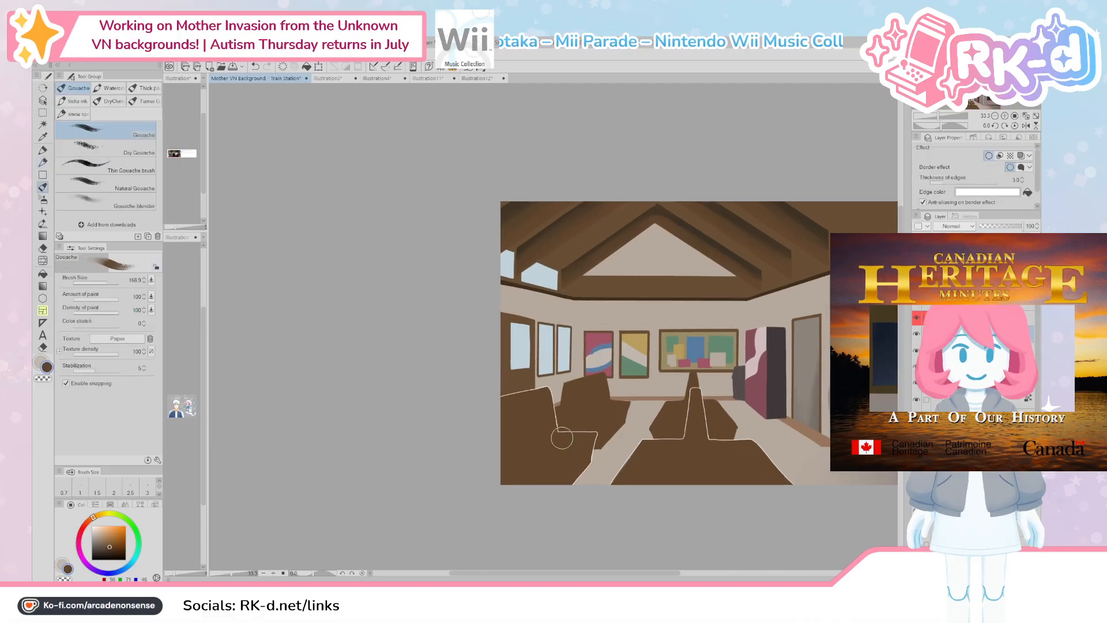
left_click(527, 430, "alt")
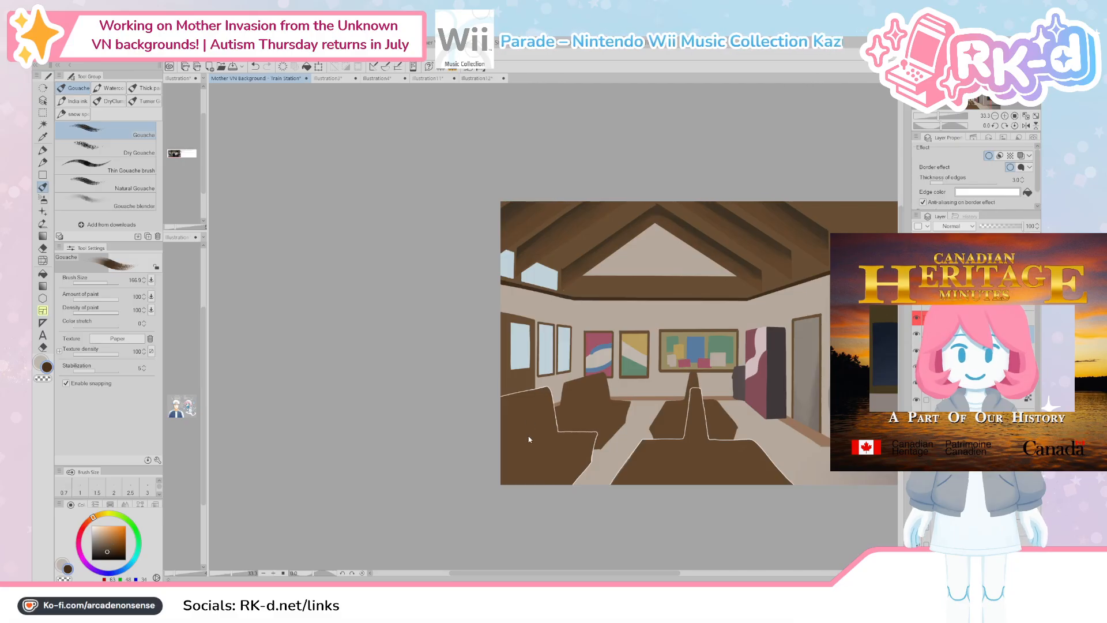
mouse_move(536, 447)
left_mouse_down()
mouse_move(528, 472)
mouse_move(547, 458)
left_mouse_up()
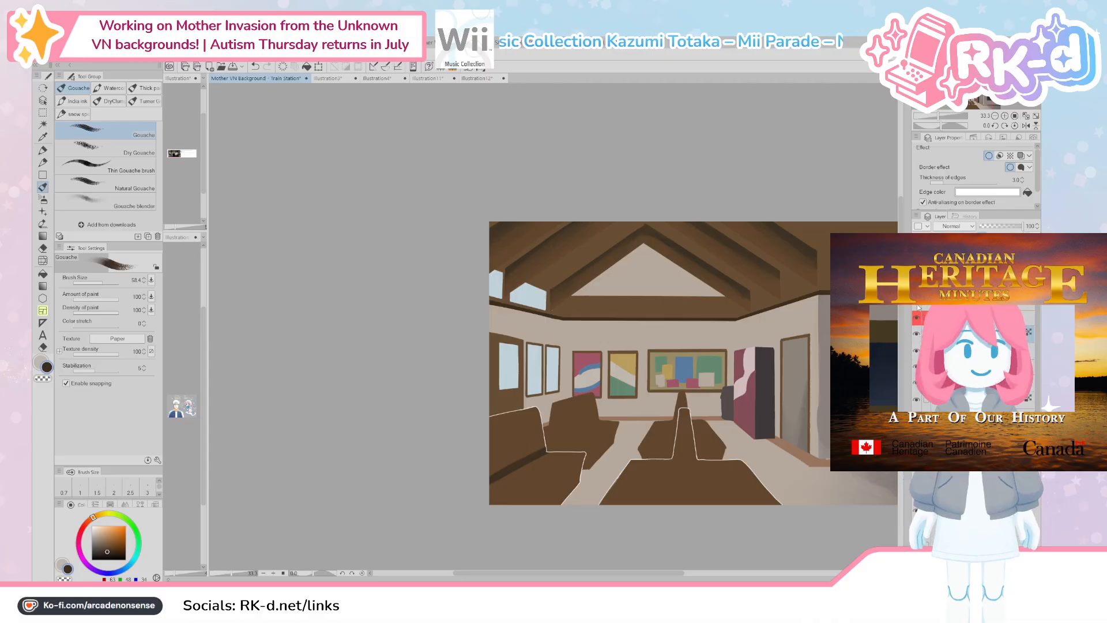
Step: Show the shaded color version of the station over the flat colors to check the bench shading
left_click(917, 314)
left_click(916, 305)
left_click(916, 305)
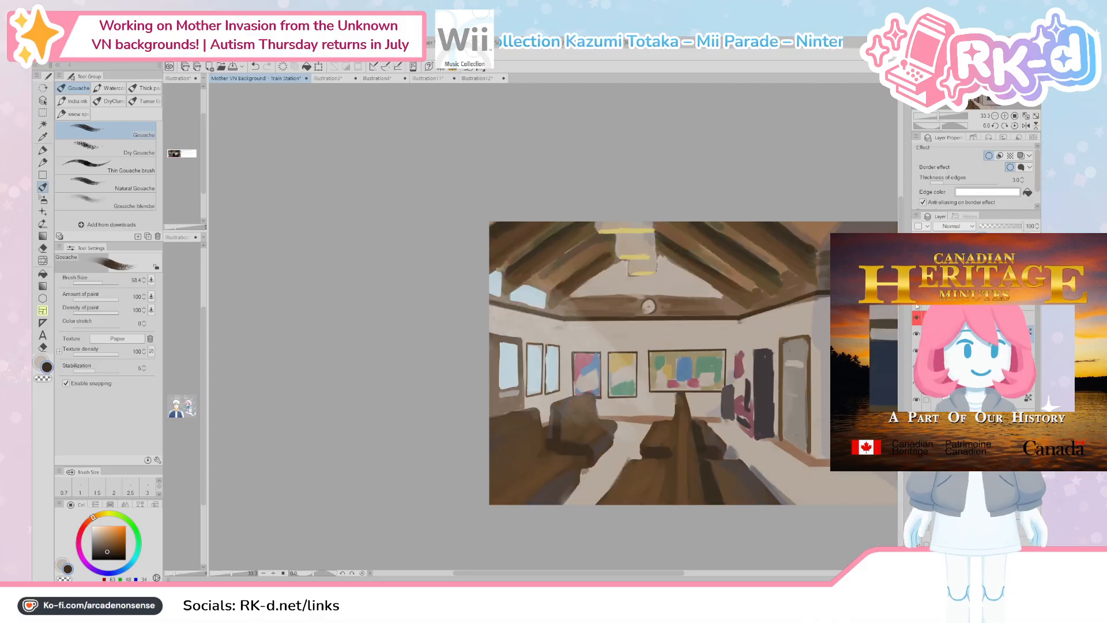
Step: Hide the shaded color version and shade the front left bench in sampled browns with the Gouache brush
left_click(916, 305)
left_click(538, 444, "alt")
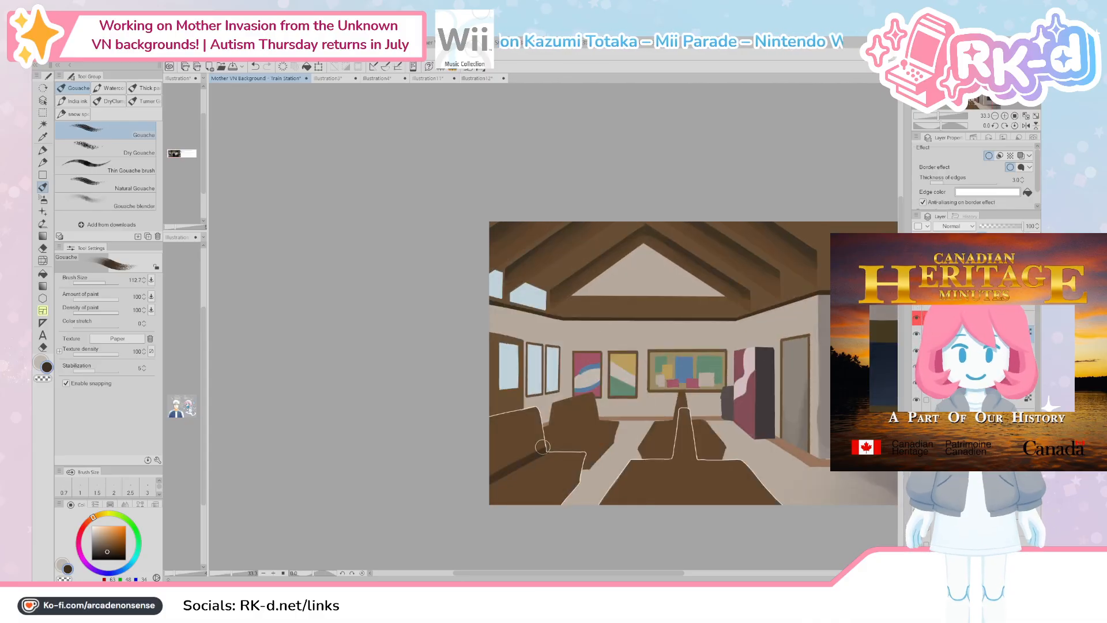
left_click(522, 461, "alt")
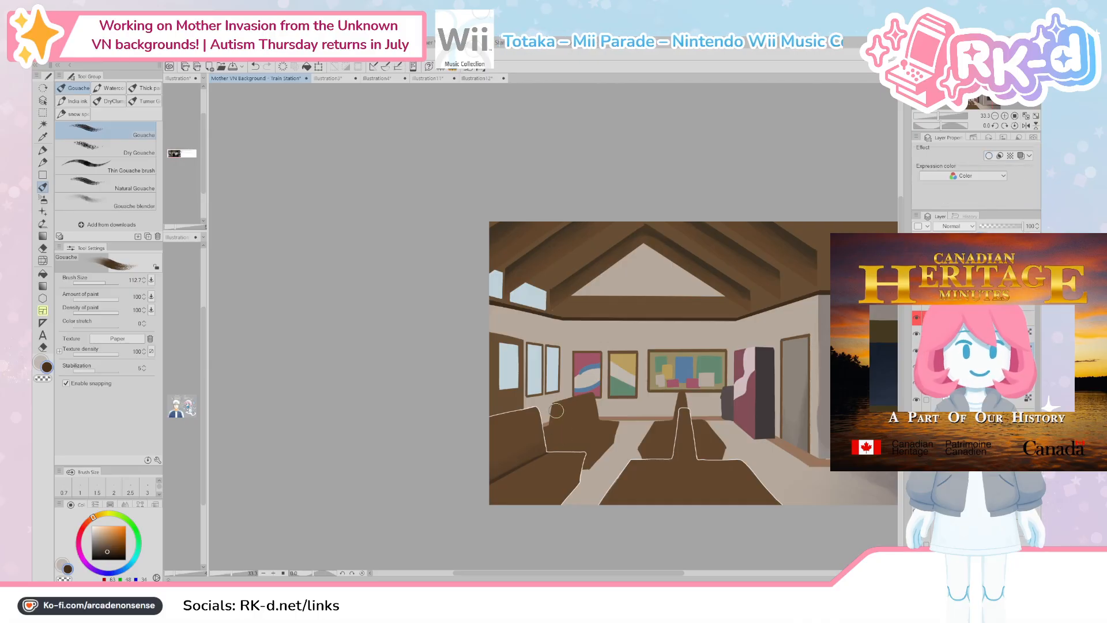
Step: Reduce the brush size and shade the second left bench's side and seat in darker brown, sampling bench colors as needed
key("bracketleft")
left_click_drag(554, 416, 551, 449)
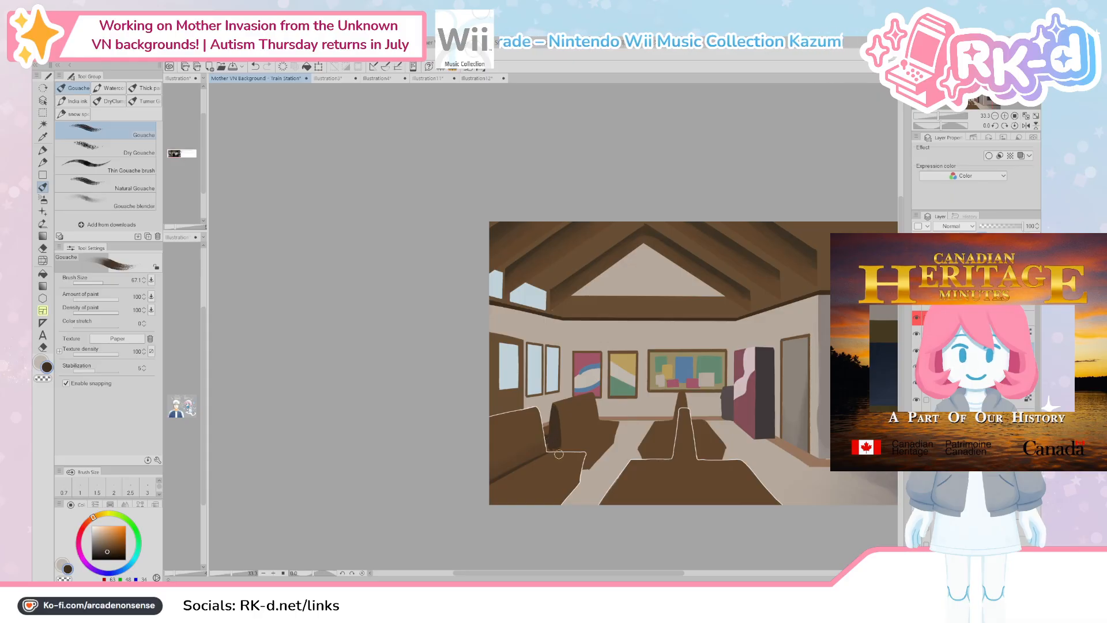
mouse_move(557, 443)
left_mouse_down()
mouse_move(592, 443)
mouse_move(584, 462)
left_mouse_up()
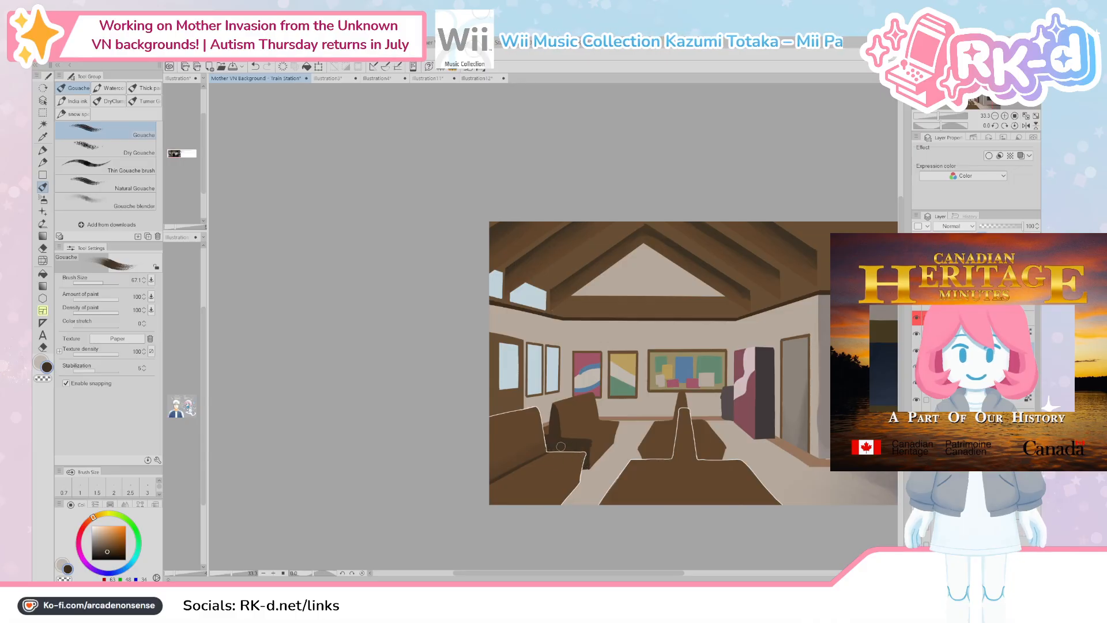
mouse_move(659, 459)
left_mouse_down()
mouse_move(663, 411)
mouse_move(653, 452)
mouse_move(620, 452)
mouse_move(643, 458)
mouse_move(646, 471)
mouse_move(617, 470)
left_mouse_up()
left_click(628, 438, "alt")
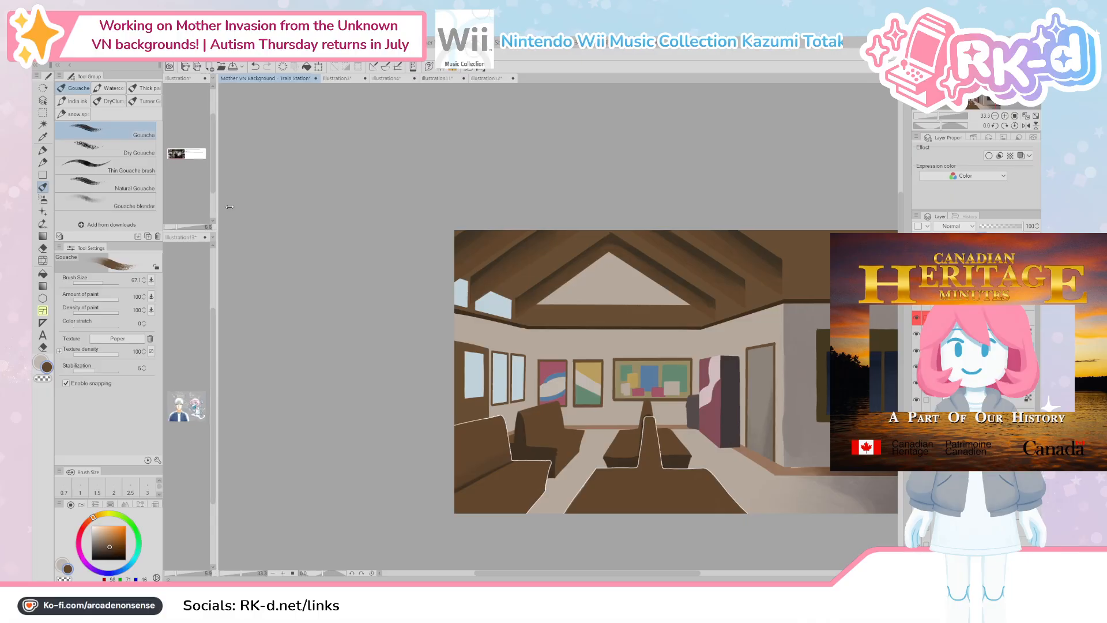
Step: Widen the reference panes, create an image from the copied description screenshot above the character artwork, and enlarge its pane
left_click(206, 202)
left_click(324, 93)
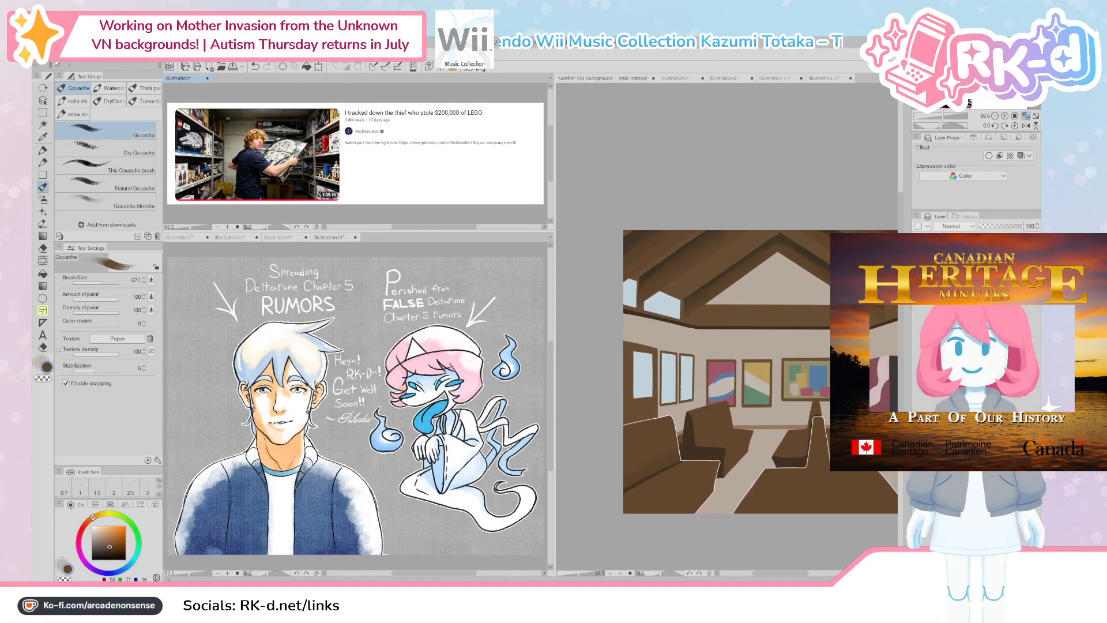
key("ctrl+shift+n")
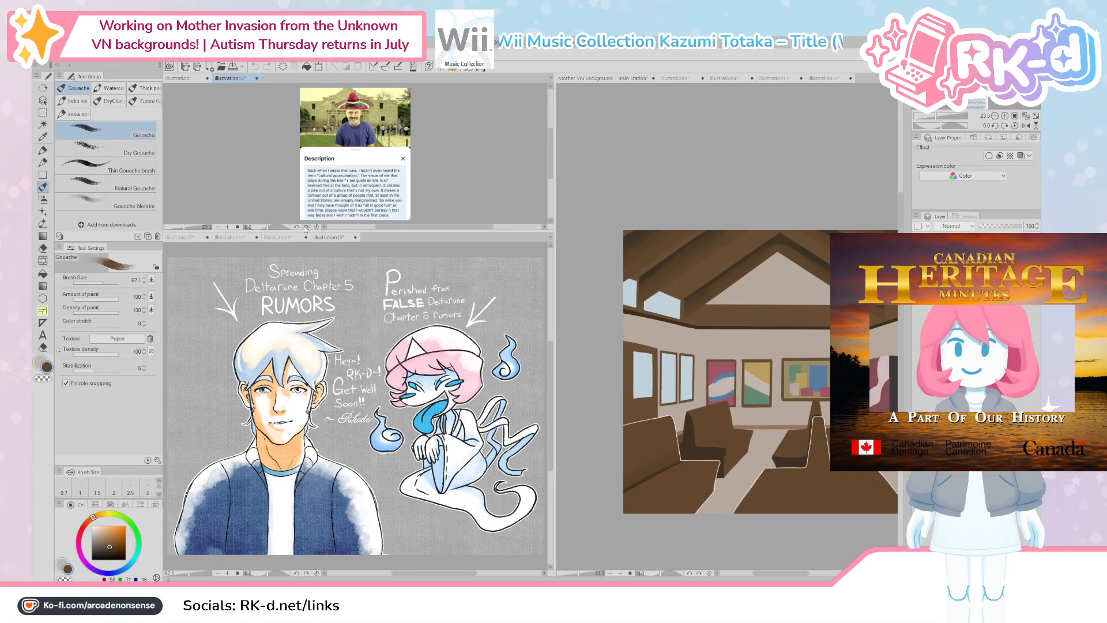
left_click_drag(300, 231, 300, 244)
Step: Examine the description's opening lines up close, from "cultural appropriation" to the lyric "Y me gusta mi Mii, si si"
scroll(346, 170, "up", 3)
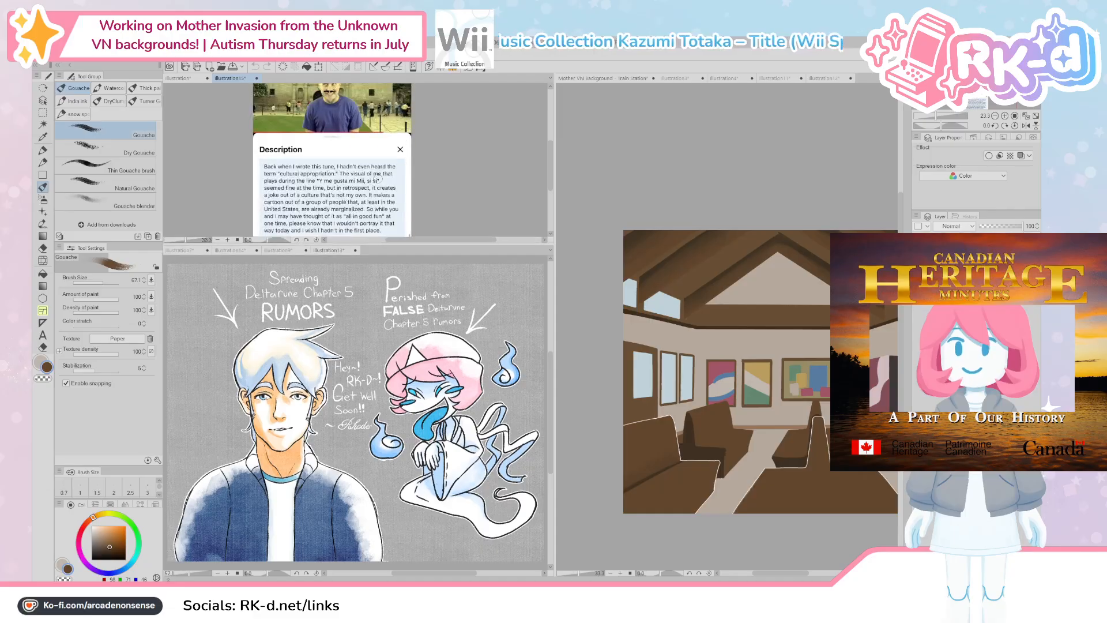
left_click_drag(343, 204, 379, 168)
scroll(332, 179, "up", 1)
scroll(379, 167, "up", 2)
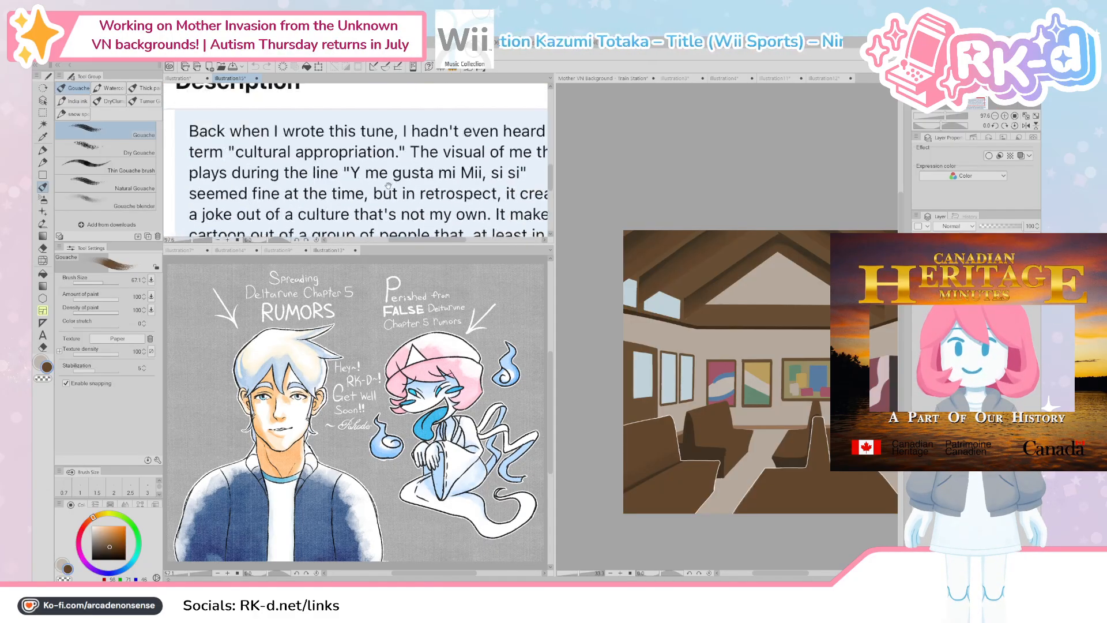
scroll(237, 151, "up", 1)
scroll(237, 152, "up", 4)
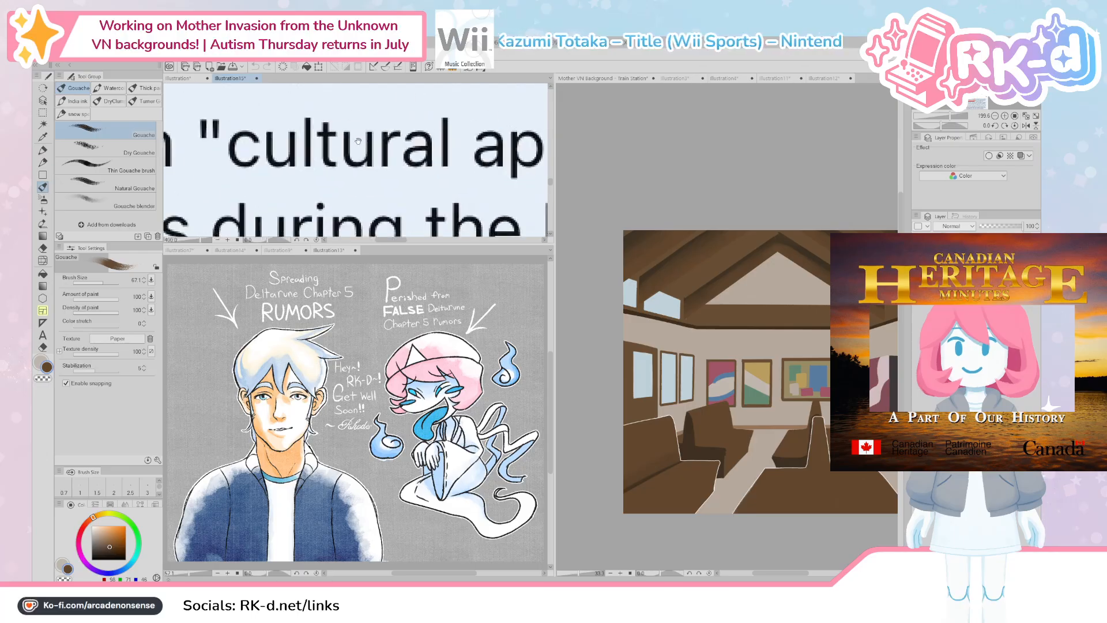
scroll(288, 168, "right", 3)
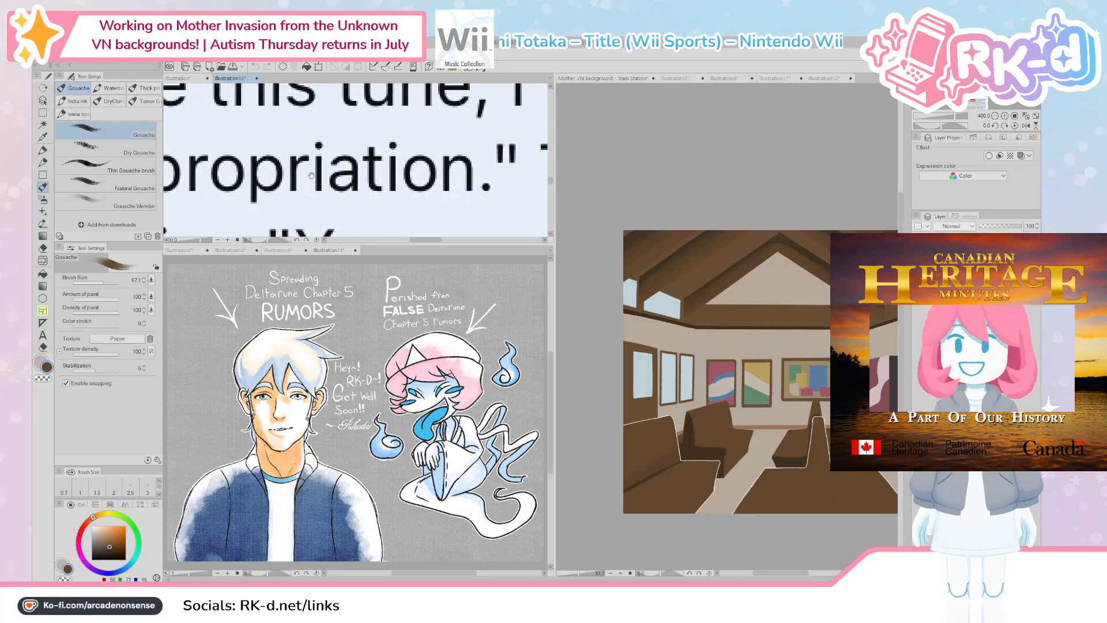
scroll(375, 181, "down", 3)
scroll(375, 181, "down", 2)
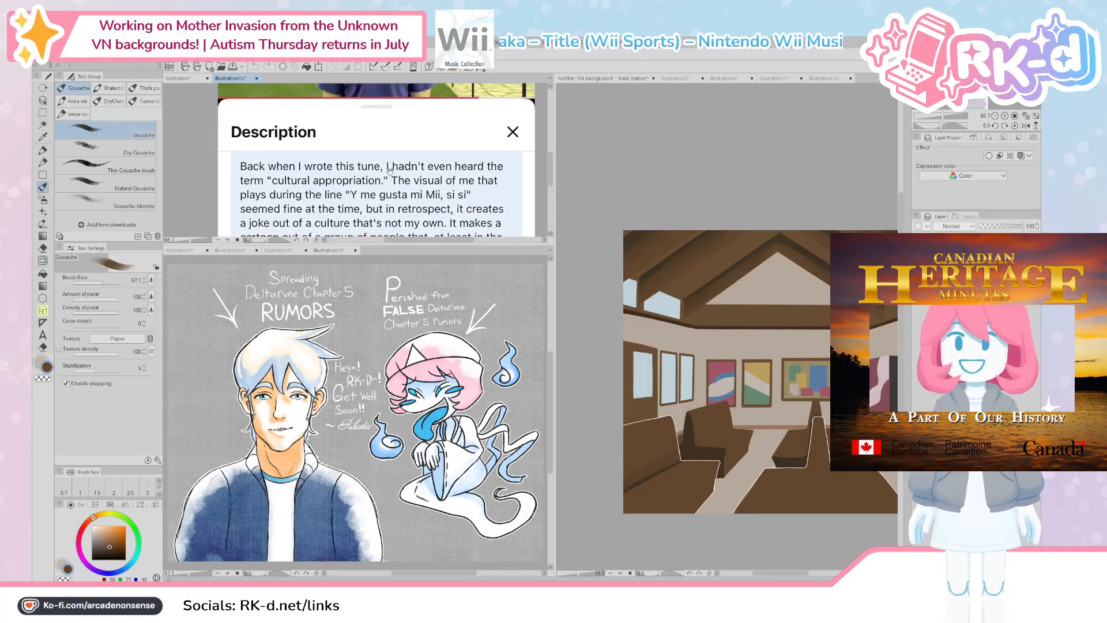
scroll(387, 159, "up", 6)
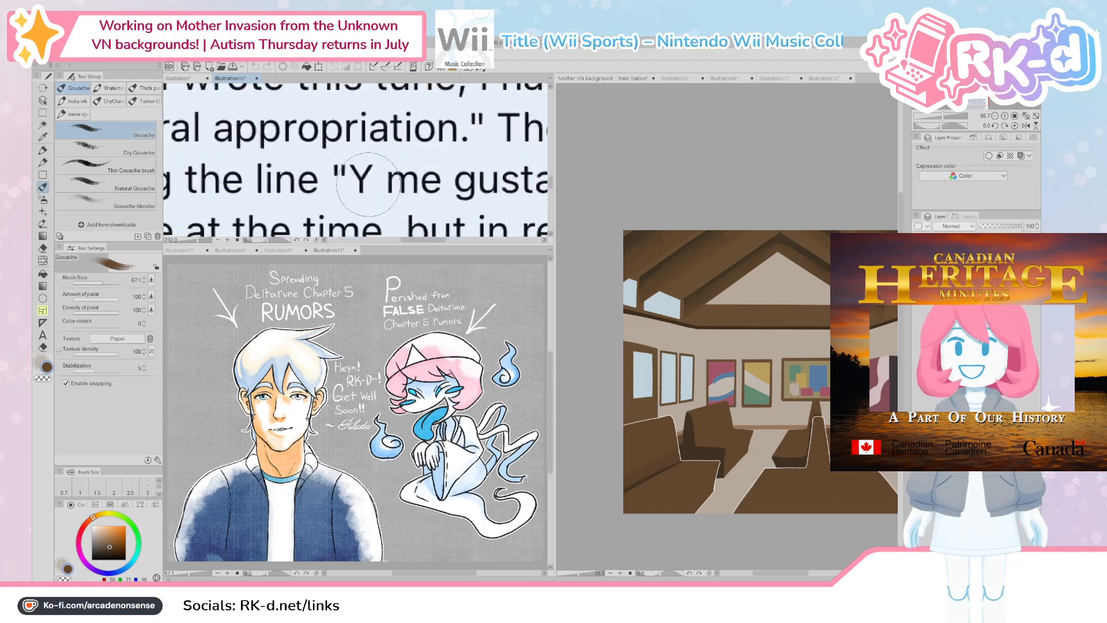
scroll(429, 192, "right", 10)
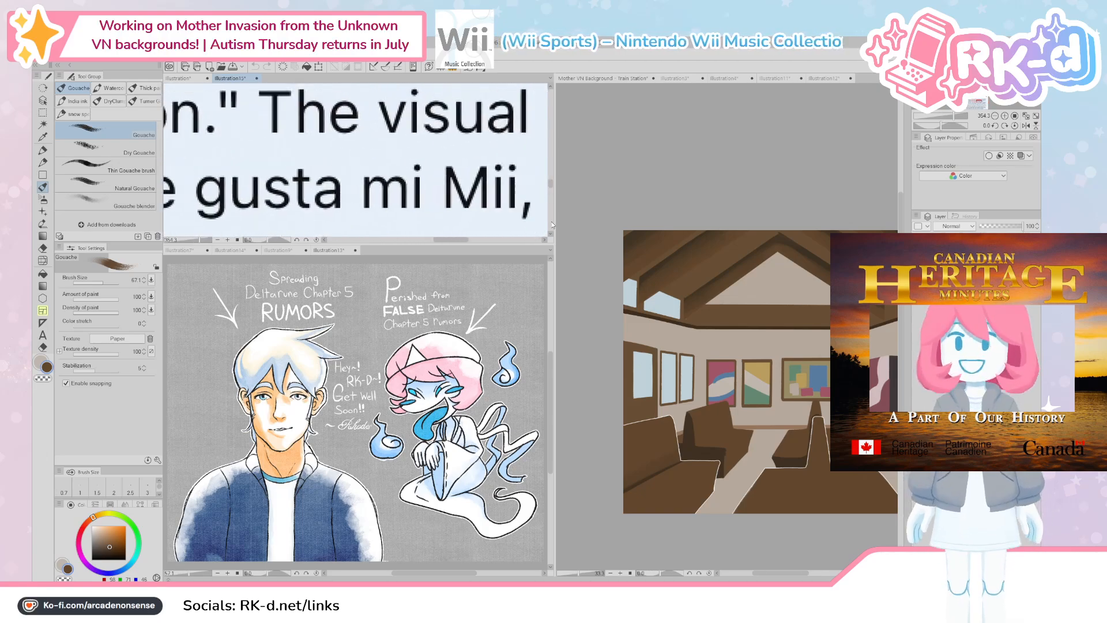
scroll(430, 209, "down", 5)
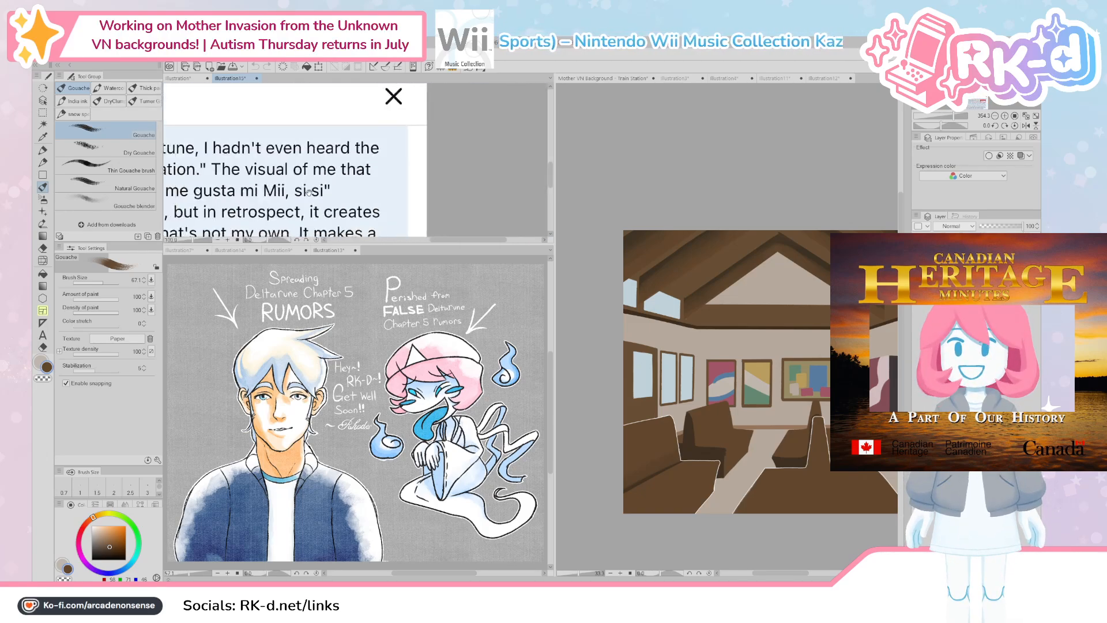
Step: Read the rest of the description line by line through to its closing sentence
left_click_drag(390, 155, 364, 180)
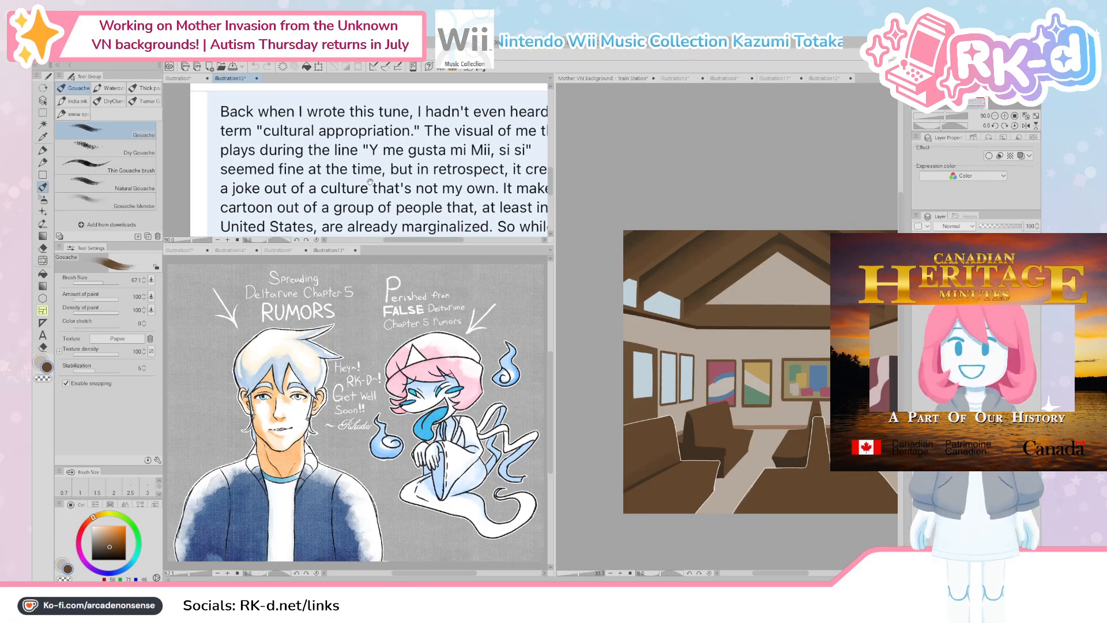
scroll(331, 197, "up", 2)
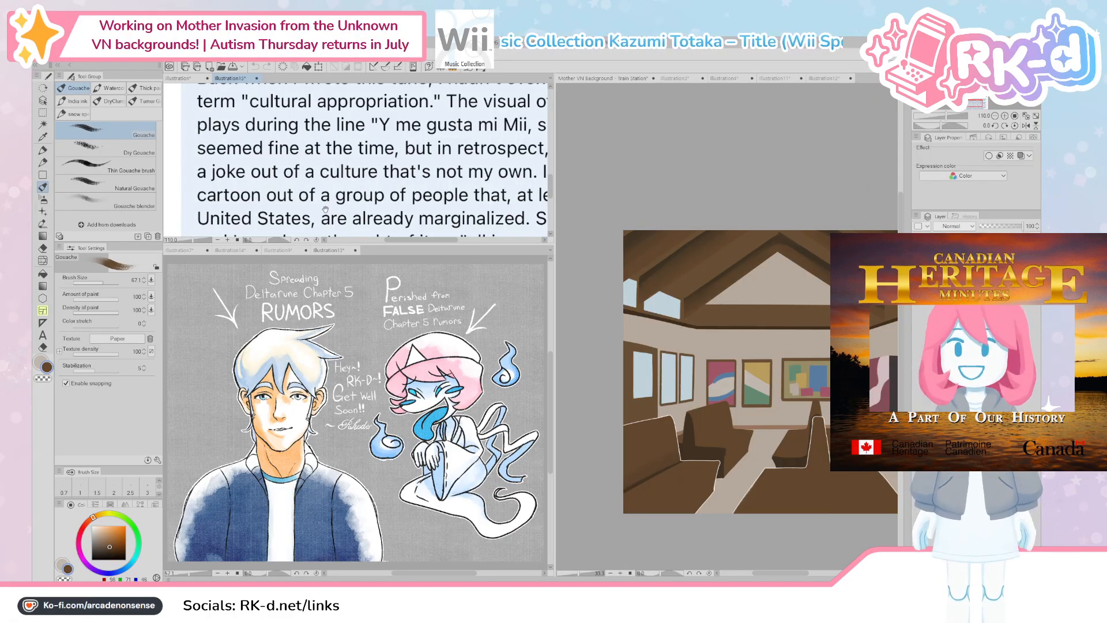
left_click_drag(325, 210, 373, 209)
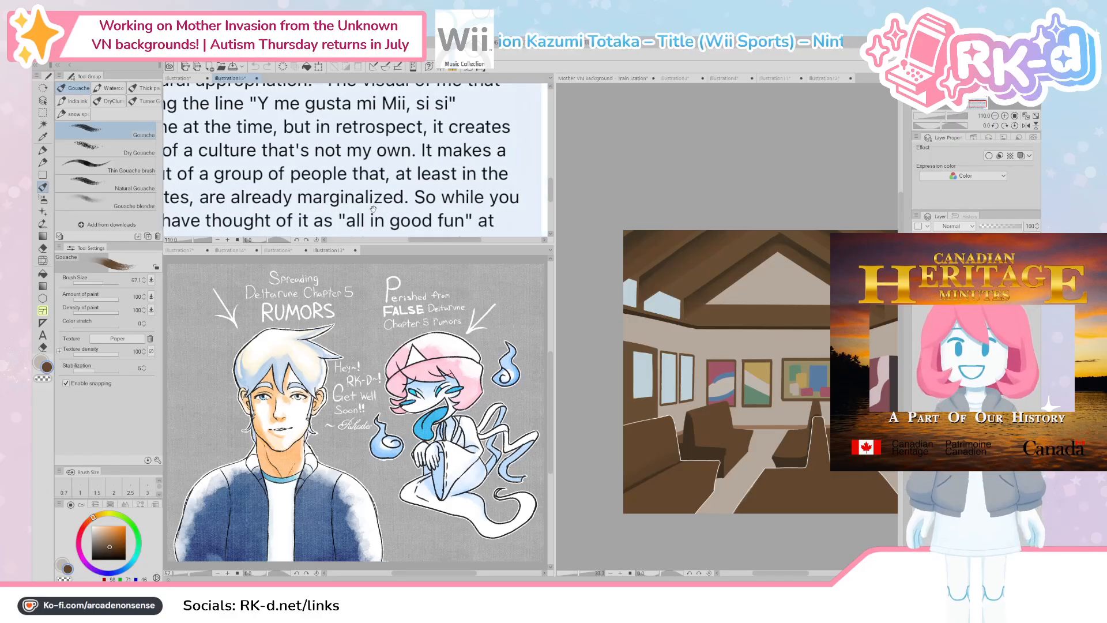
mouse_move(289, 213)
left_mouse_down()
mouse_move(305, 194)
mouse_move(293, 195)
left_mouse_up()
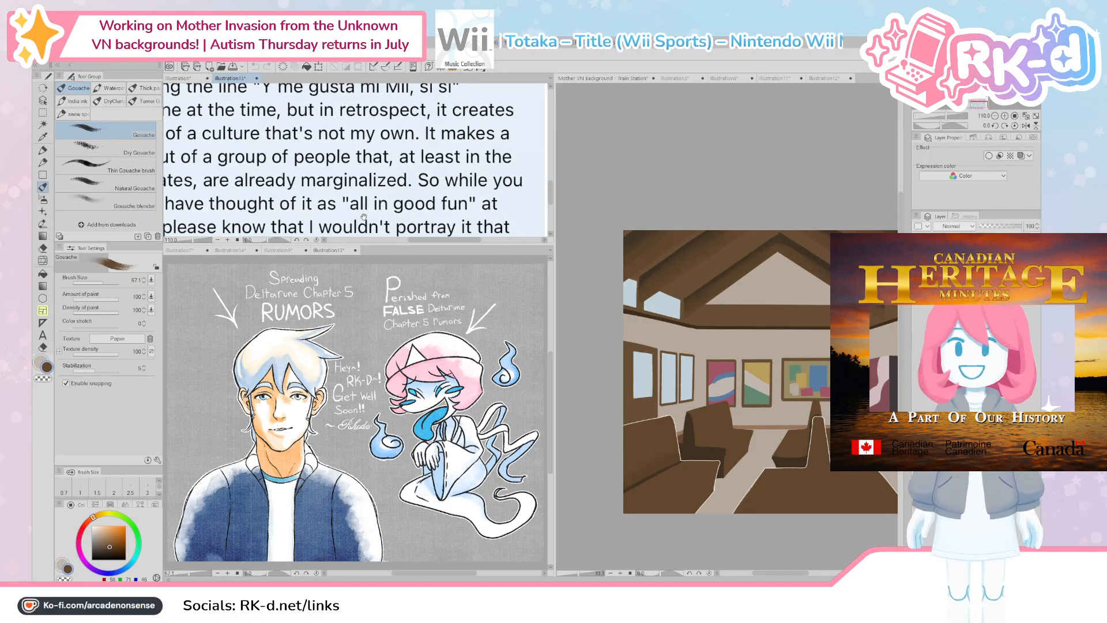
left_click_drag(364, 217, 508, 195)
mouse_move(358, 214)
left_mouse_down()
mouse_move(225, 211)
mouse_move(394, 197)
mouse_move(351, 200)
left_mouse_up()
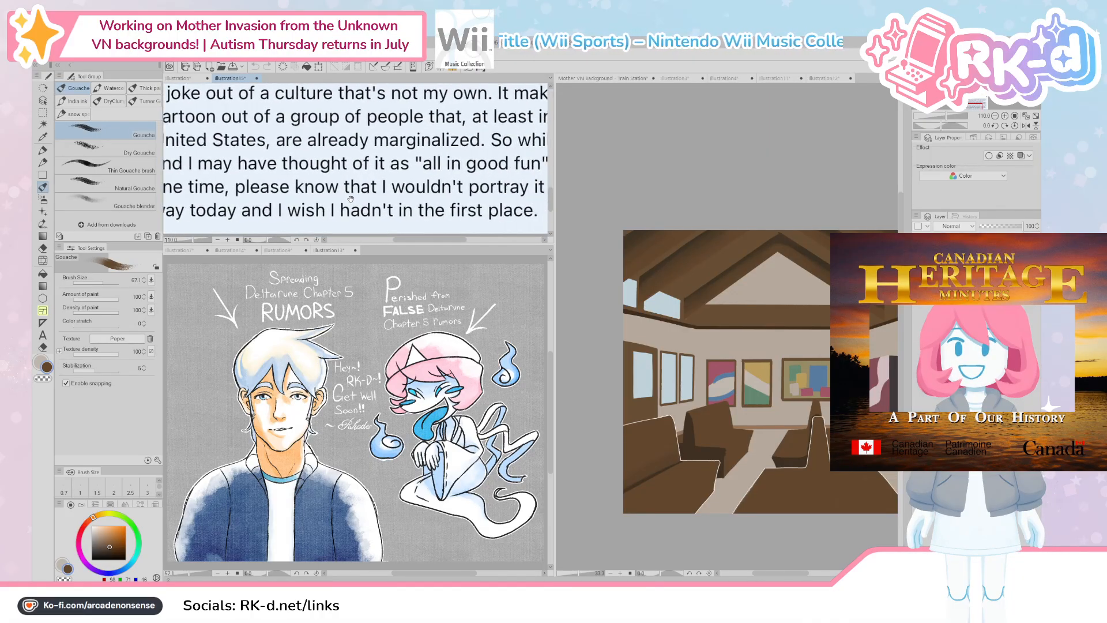
Step: Go back above the description text and examine the photo of the man in the sombrero
left_click_drag(416, 95, 385, 258)
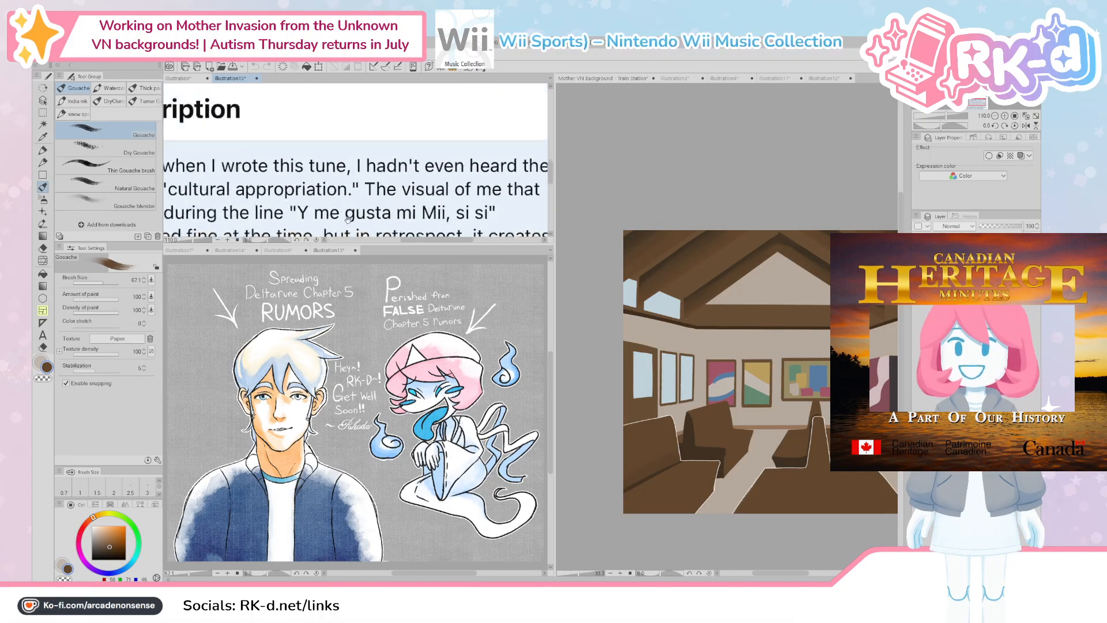
left_click_drag(390, 116, 383, 227)
left_click_drag(380, 173, 396, 230)
scroll(342, 177, "up", 1)
left_click_drag(342, 177, 345, 168)
Step: Return to the train station background, view the whole room, and compare its flat colors with the shaded color version
left_click(583, 169)
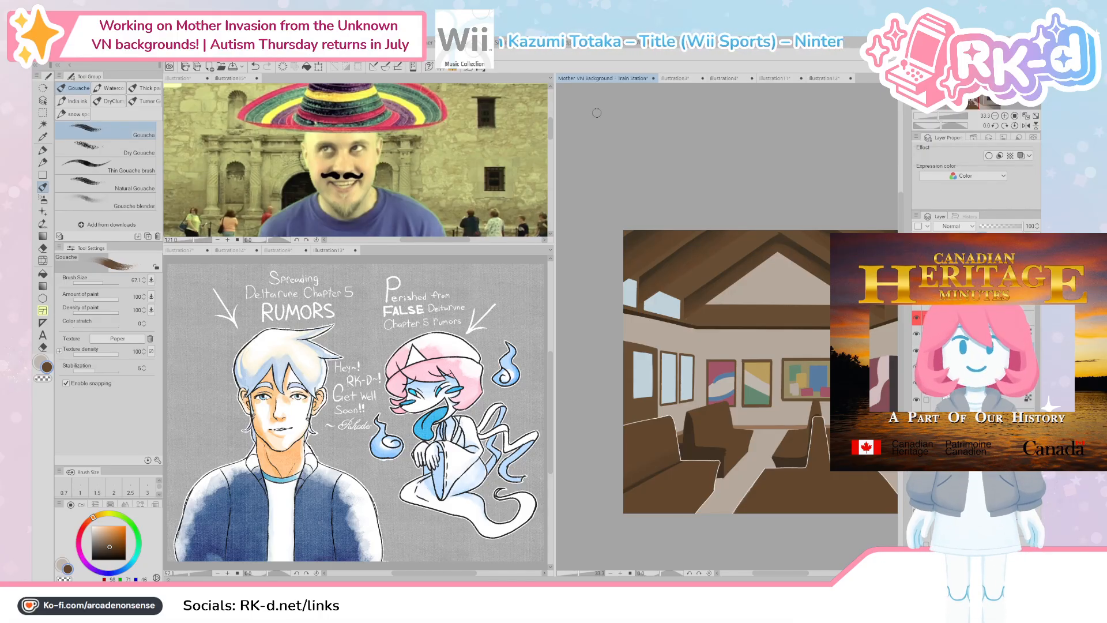
left_click_drag(778, 378, 750, 362)
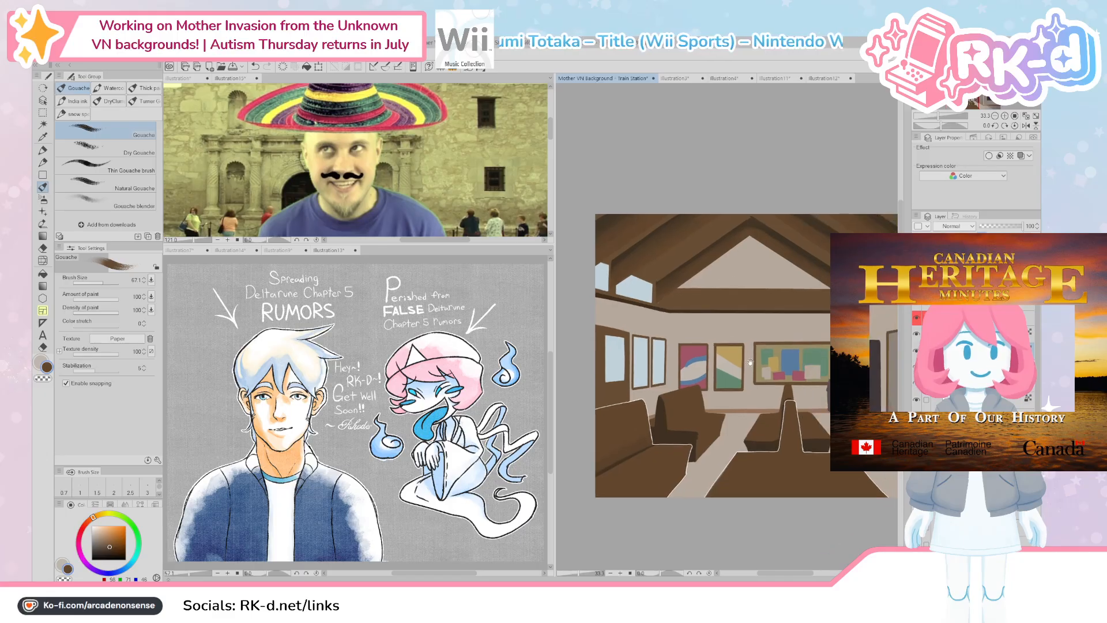
scroll(757, 378, "down", 2)
mouse_move(779, 406)
left_mouse_down()
mouse_move(662, 426)
mouse_move(712, 429)
left_mouse_up()
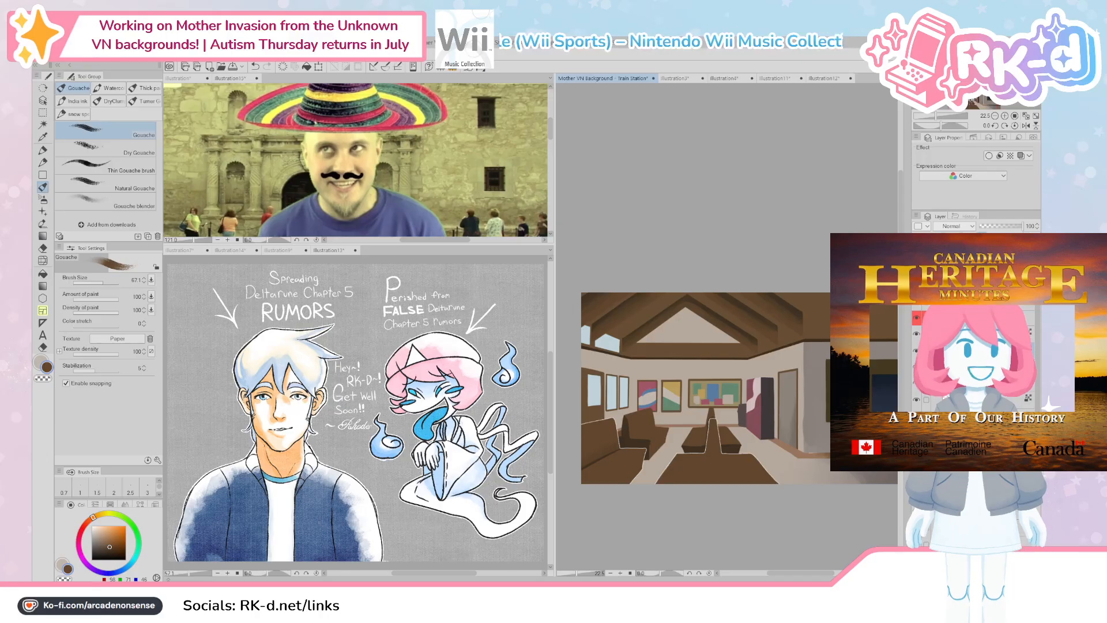
left_click(917, 300)
left_click(917, 304)
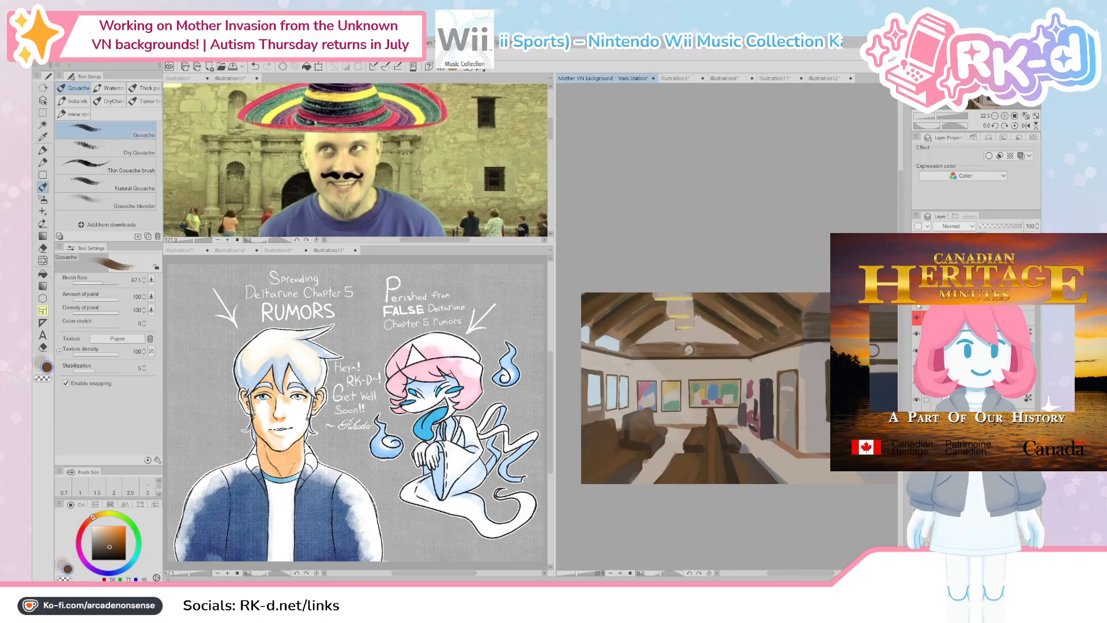
left_click(917, 304)
left_click(917, 304)
left_click(917, 304)
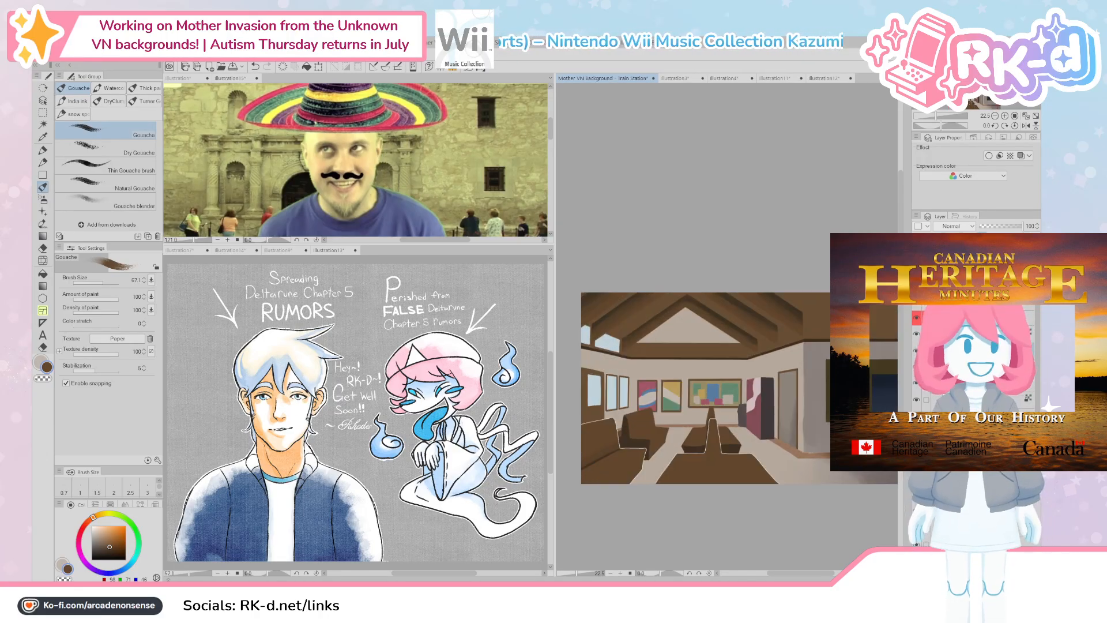
Step: Shade the central benches in darker sampled browns, switching to the front bench layer and using a larger Gouache brush
scroll(787, 406, "up", 1)
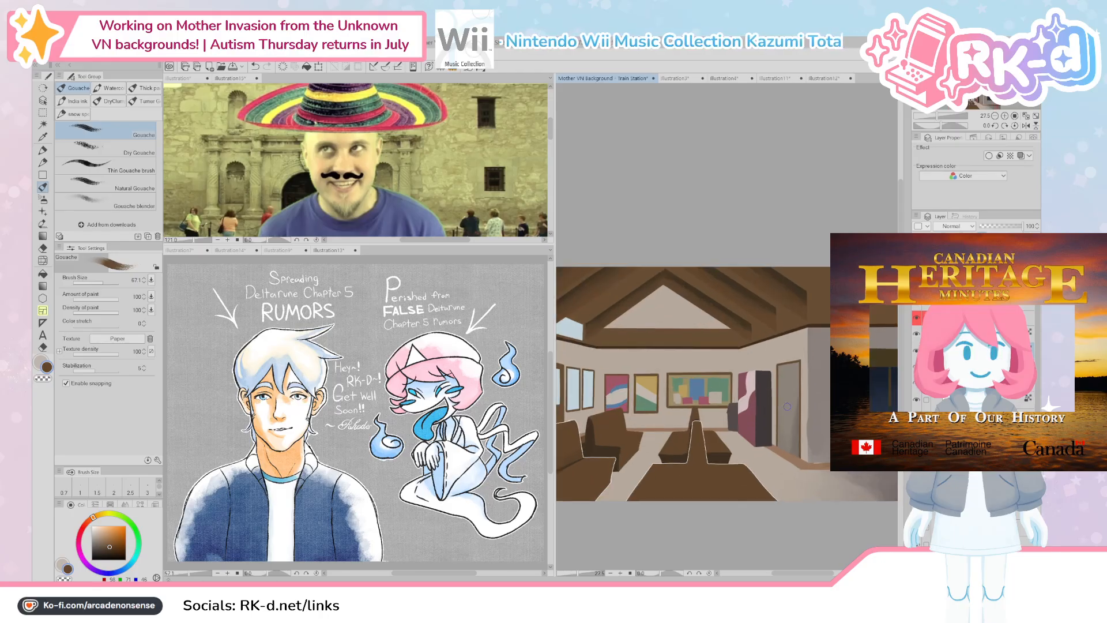
left_click(715, 459, "alt")
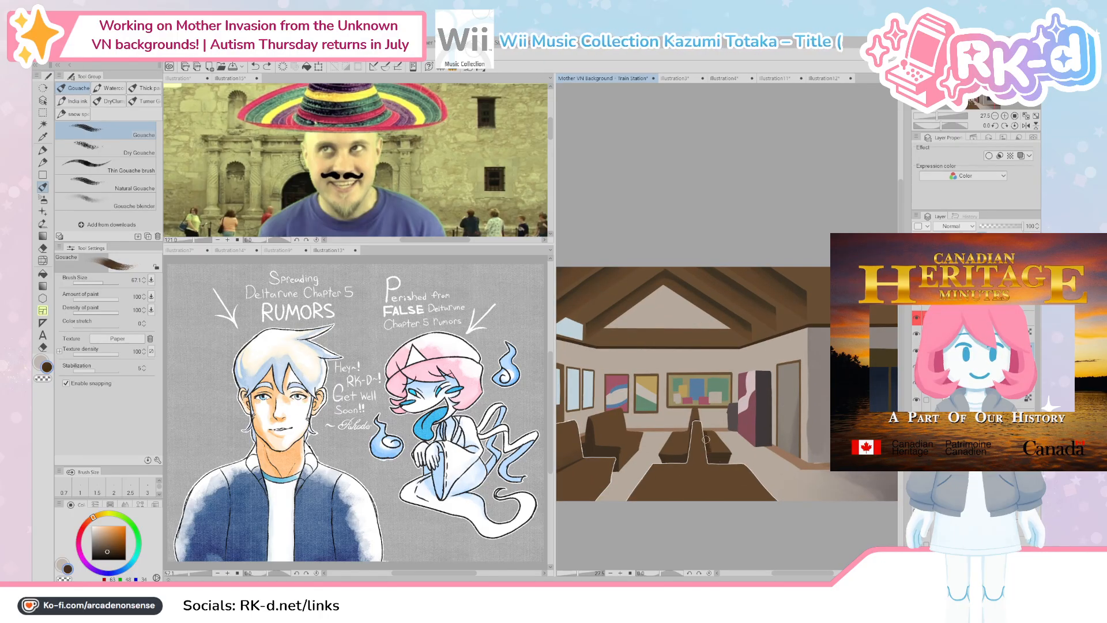
left_click(719, 462, "ctrl+shift")
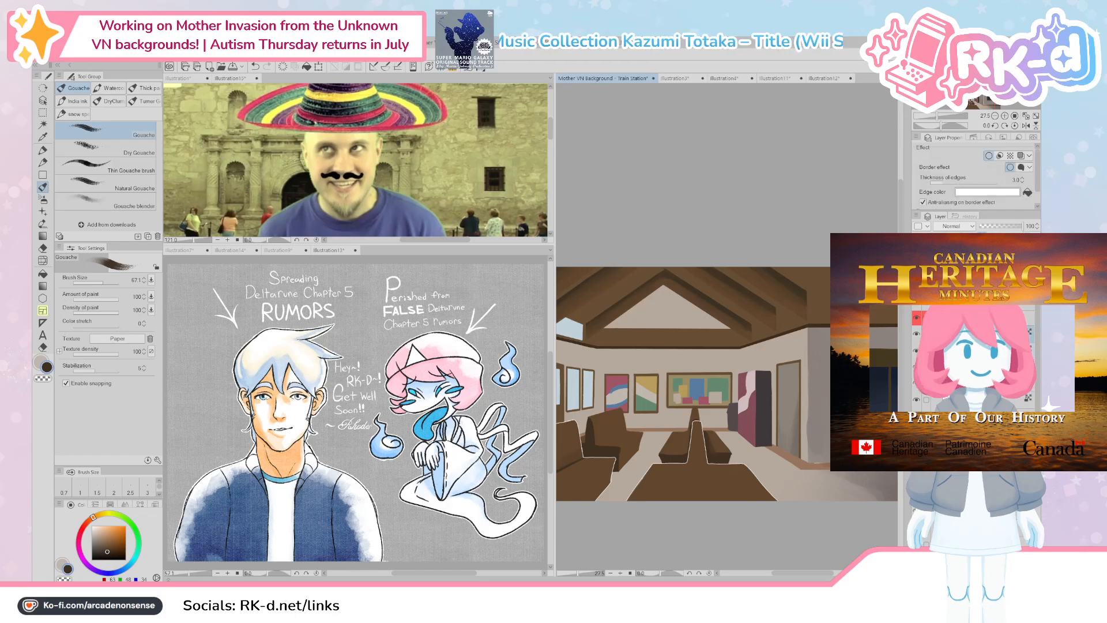
mouse_move(708, 466)
left_mouse_down()
mouse_move(717, 501)
mouse_move(716, 464)
mouse_move(736, 526)
mouse_move(702, 469)
mouse_move(702, 452)
mouse_move(709, 486)
mouse_move(716, 481)
mouse_move(703, 423)
mouse_move(707, 481)
mouse_move(704, 423)
mouse_move(707, 493)
mouse_move(706, 453)
mouse_move(736, 466)
left_mouse_up()
left_click(703, 469, "alt")
left_click(718, 483, "alt")
left_click(698, 434, "alt")
left_click(714, 481, "alt")
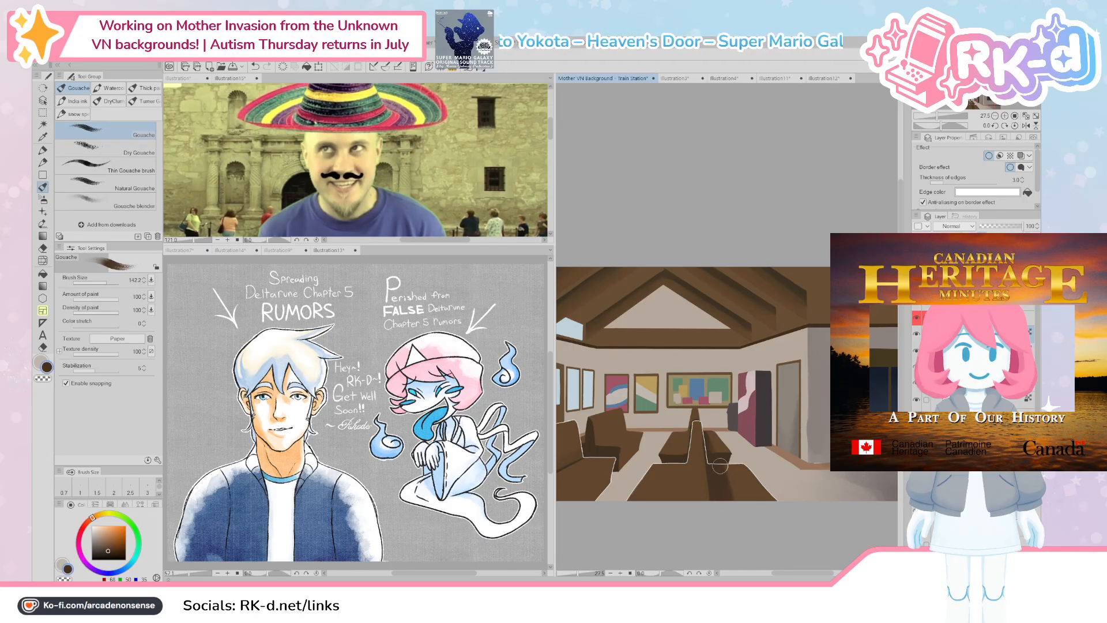
Step: Compare the flat colors with the shaded color version of the train station and sample the front central bench's brown
left_click(917, 309)
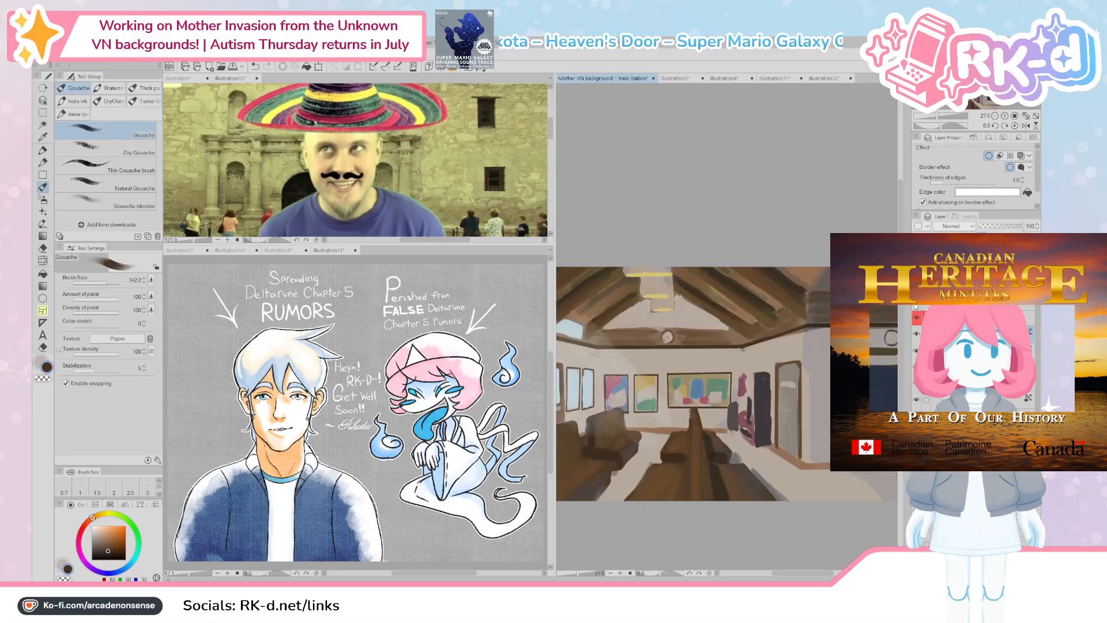
left_click(917, 309)
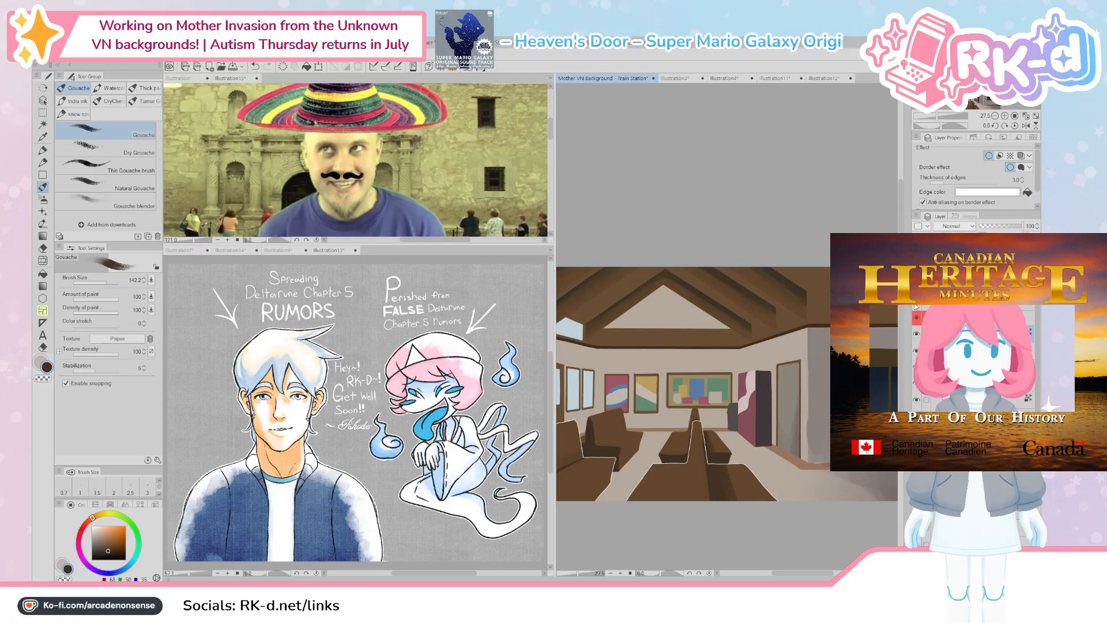
left_click(751, 481, "alt")
left_click(917, 309)
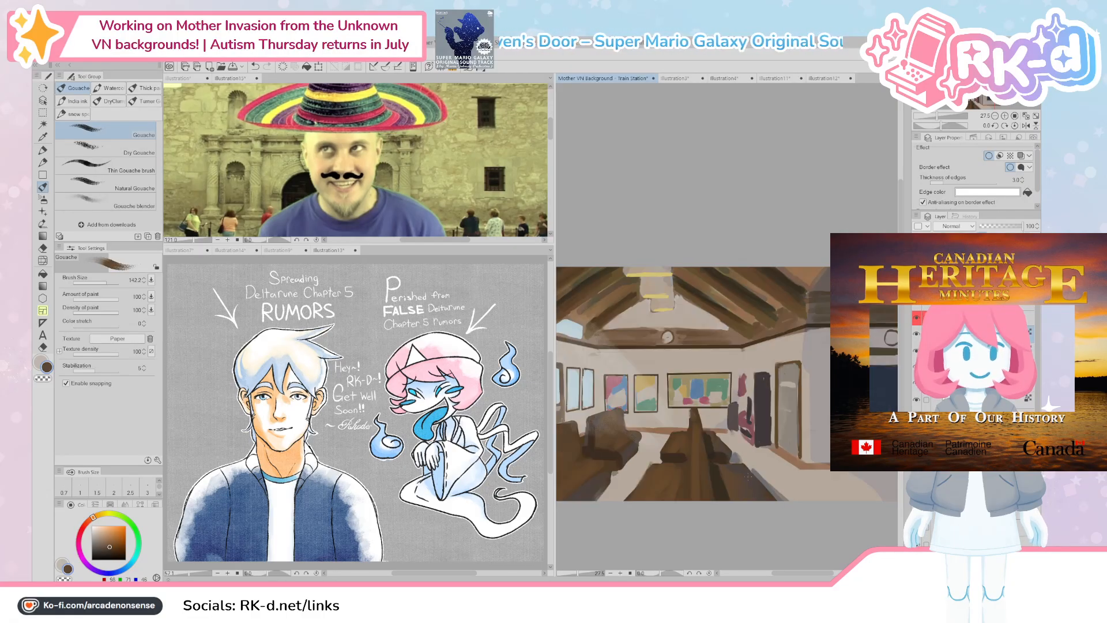
left_click(915, 309)
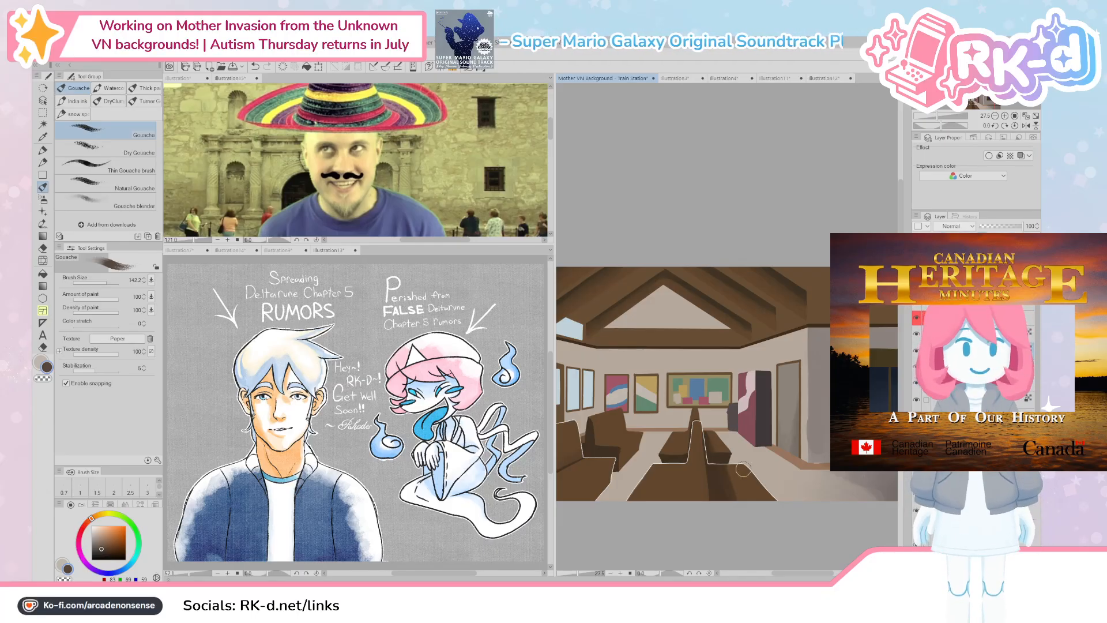
Step: Switch to the rear bench layer, undo the last stroke, and shade the rear central bench with a smaller Gouache brush
left_click(754, 476, "ctrl+shift")
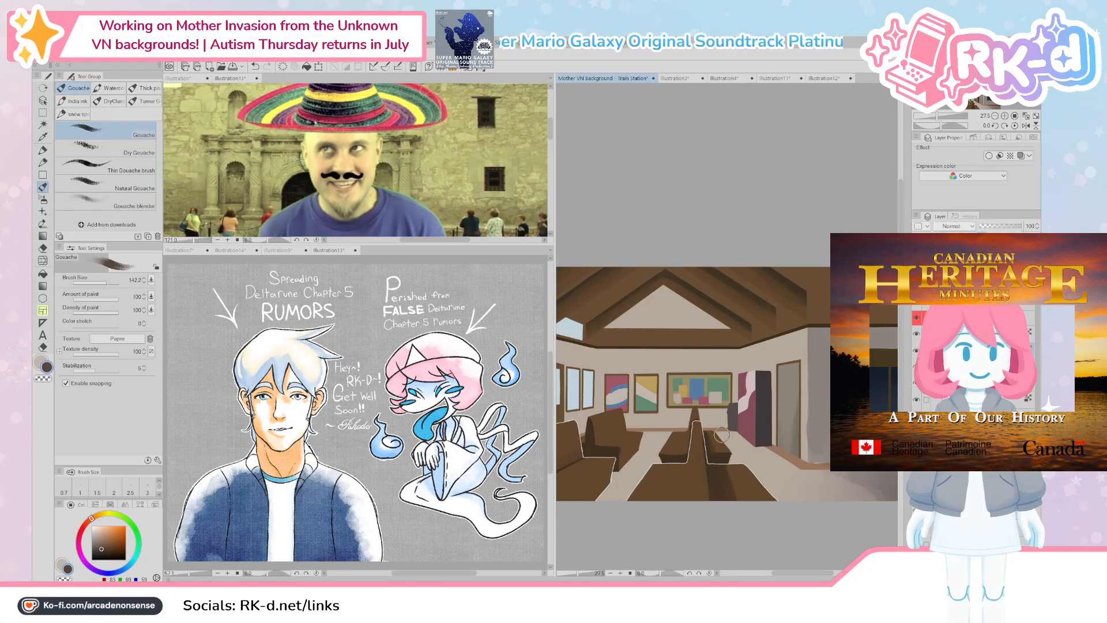
key("ctrl+z")
left_click_drag(722, 430, 713, 430, "ctrl+alt")
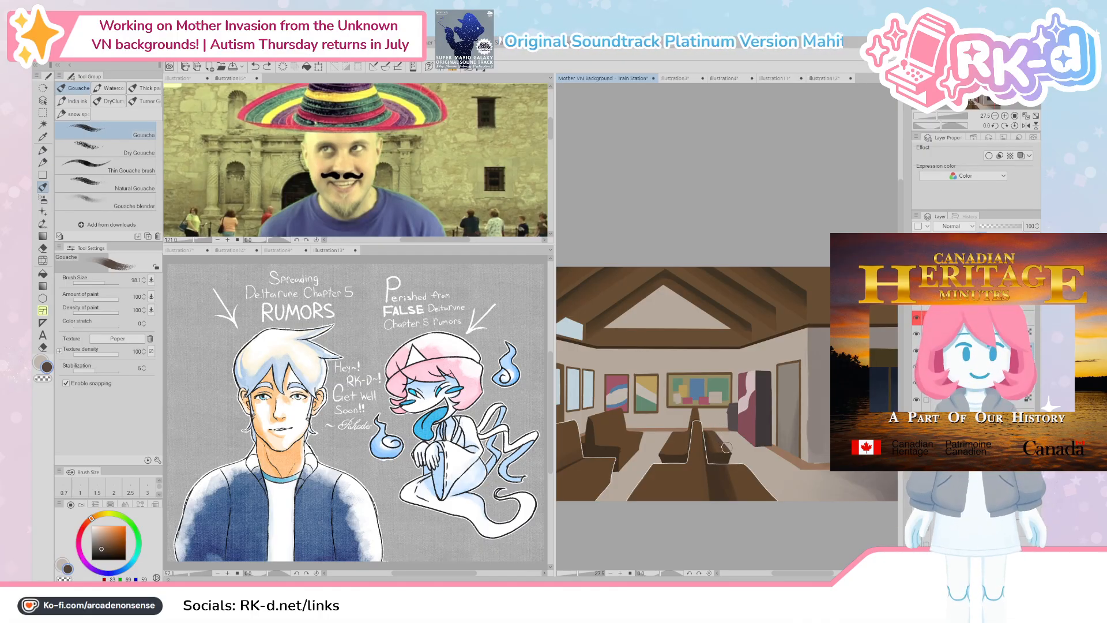
left_click_drag(726, 447, 721, 445)
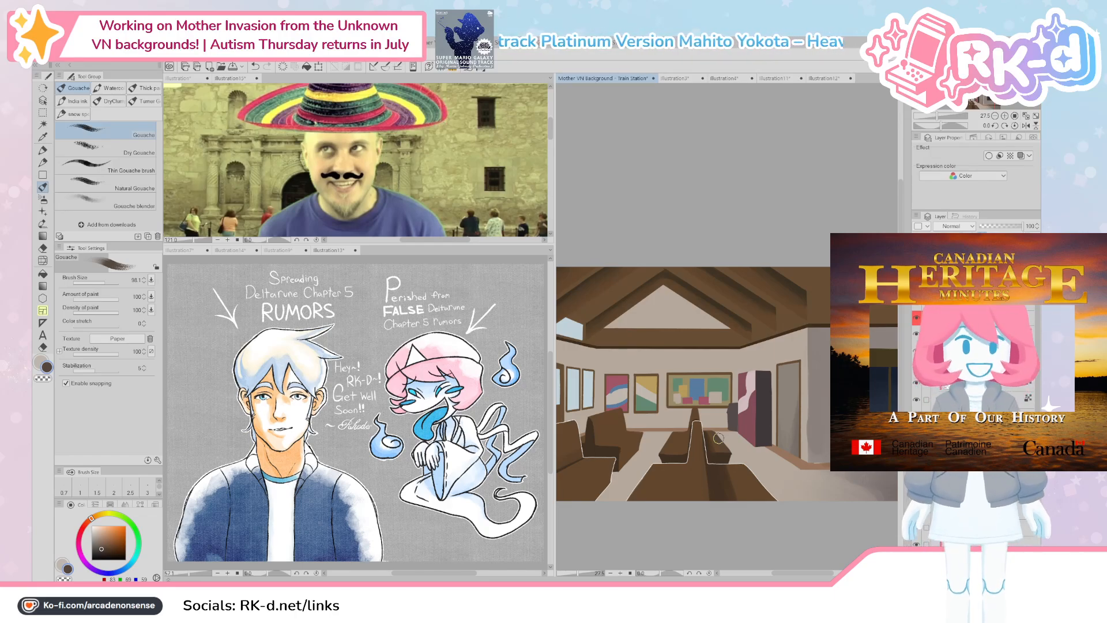
left_click_drag(718, 438, 707, 435)
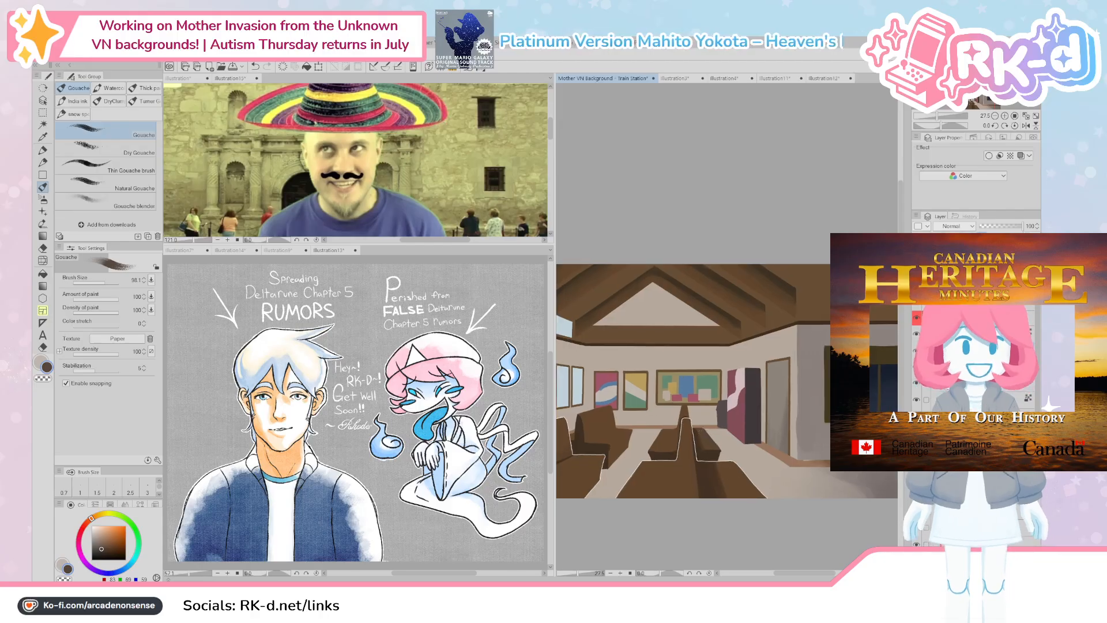
Step: Return to the front bench layer and add a shading stroke along the front central bench using its sampled brown
left_click(736, 483, "ctrl+shift")
left_click_drag(745, 493, 736, 464)
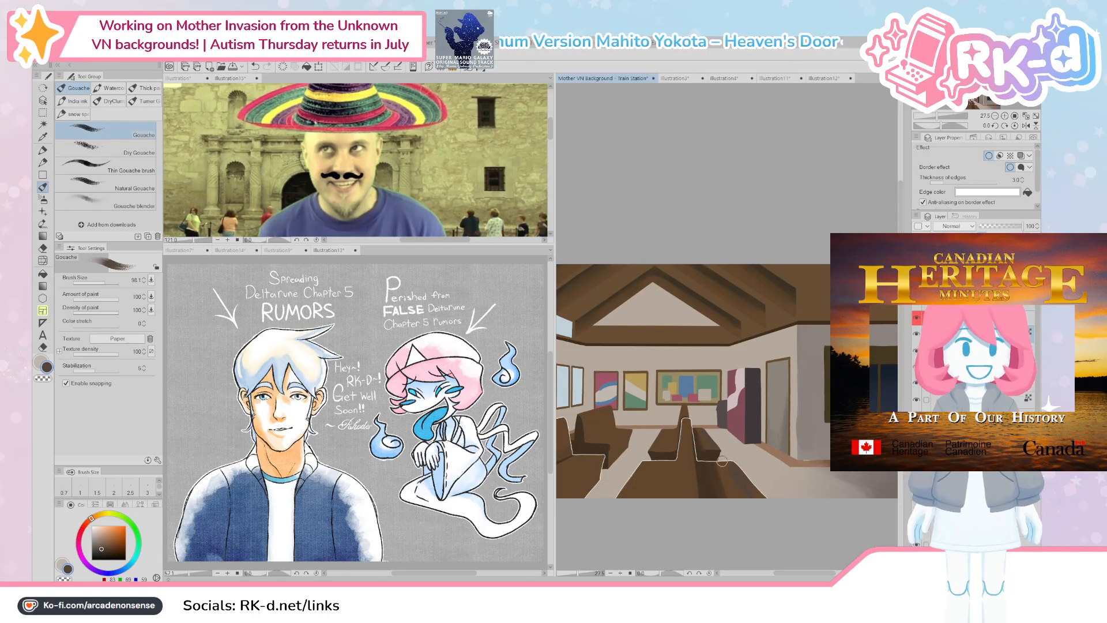
left_click(737, 490, "alt")
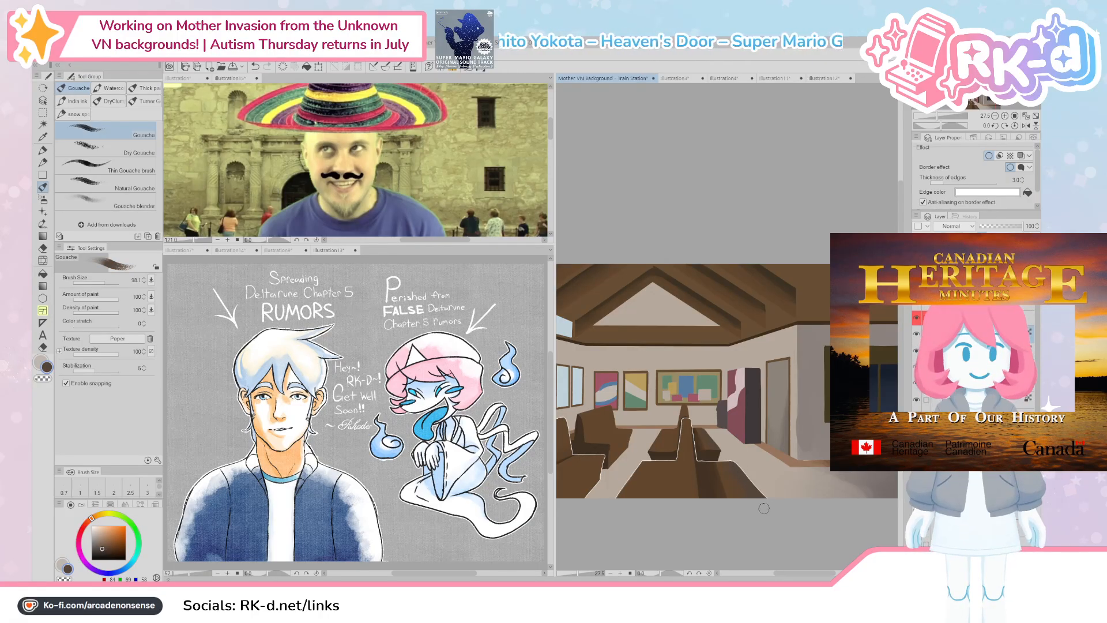
Step: Shade the near bench on the room's left side, blending its seat and front with browns sampled from it
scroll(640, 487, "left", 1)
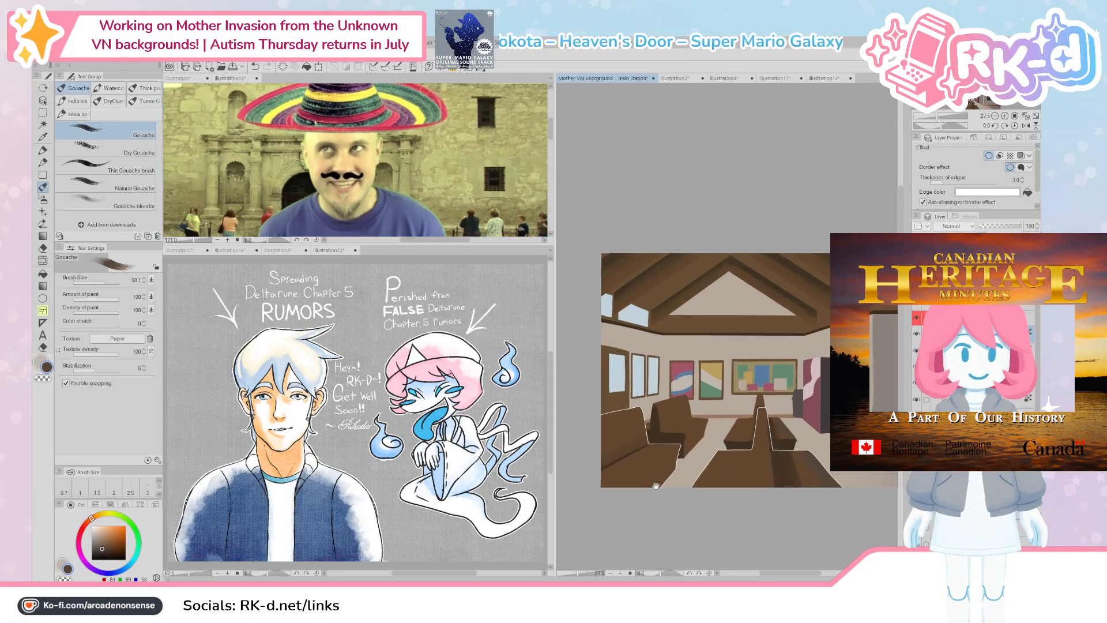
scroll(673, 498, "left", 1)
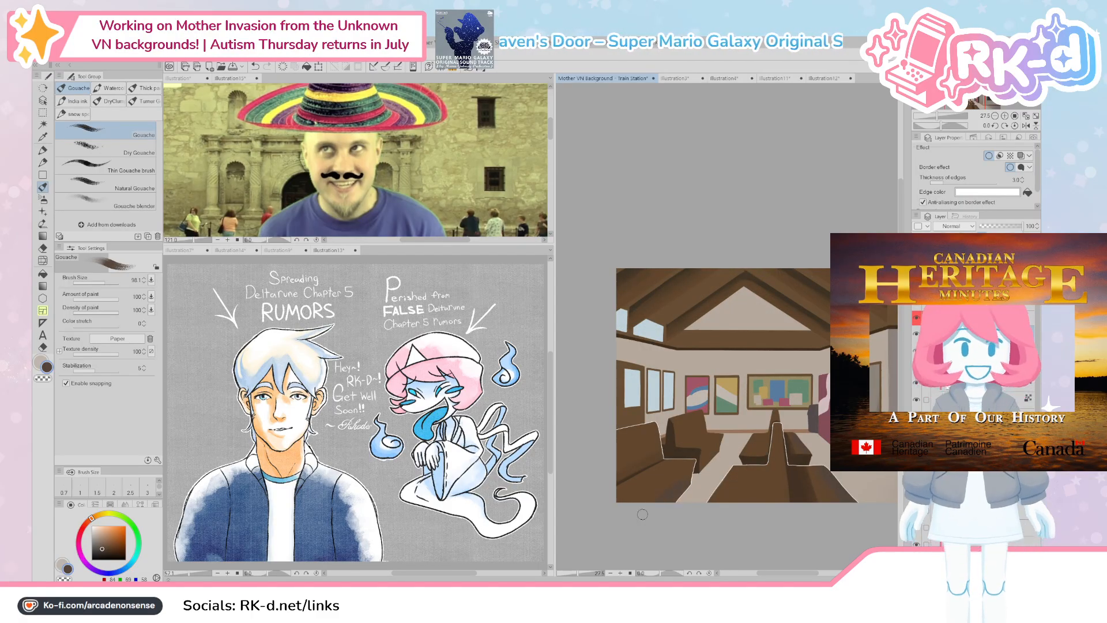
left_click(687, 455, "alt")
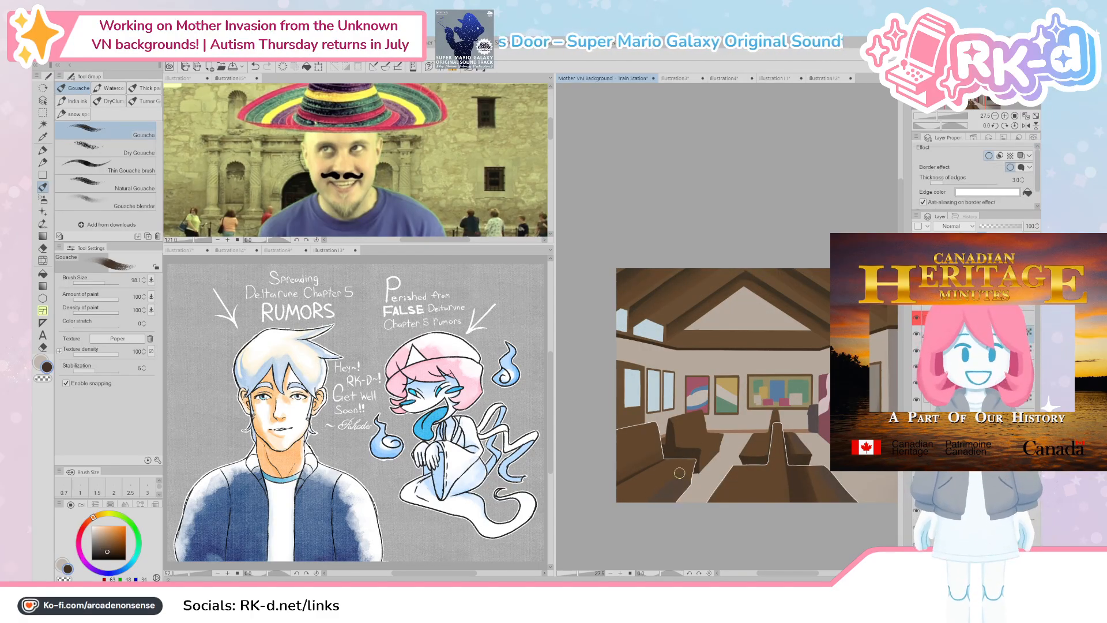
left_click(678, 481, "alt")
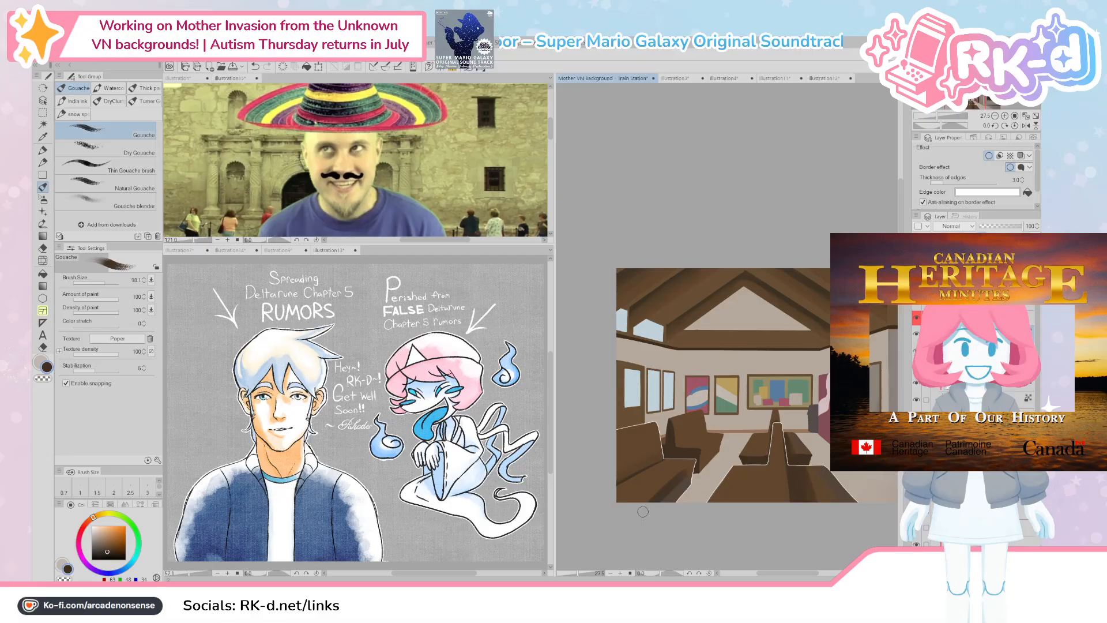
left_click(676, 483, "alt")
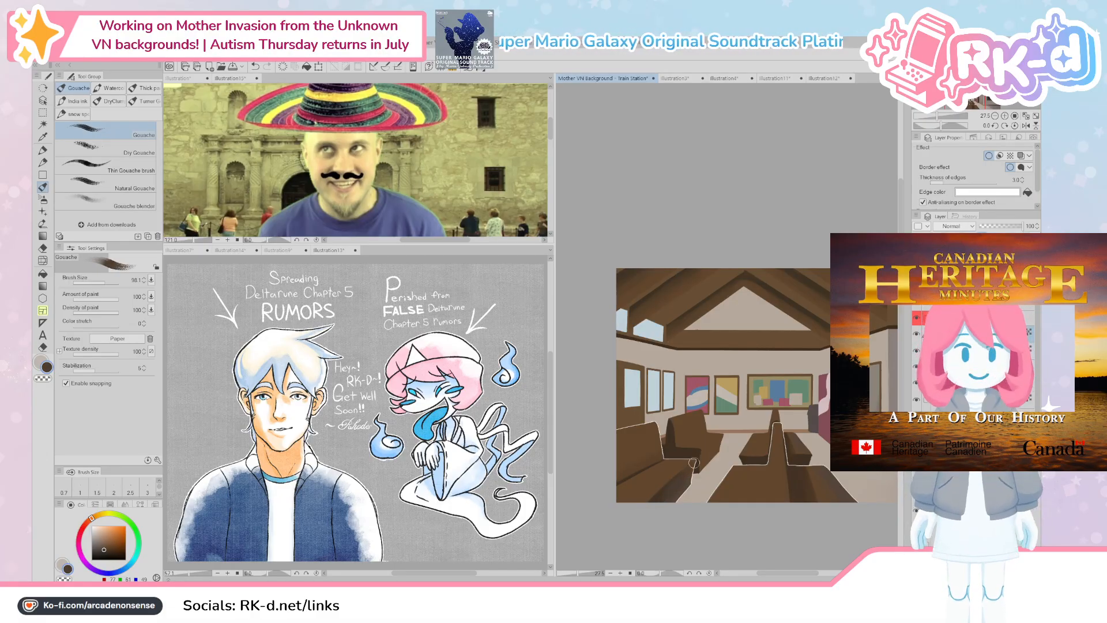
left_click(675, 464, "alt")
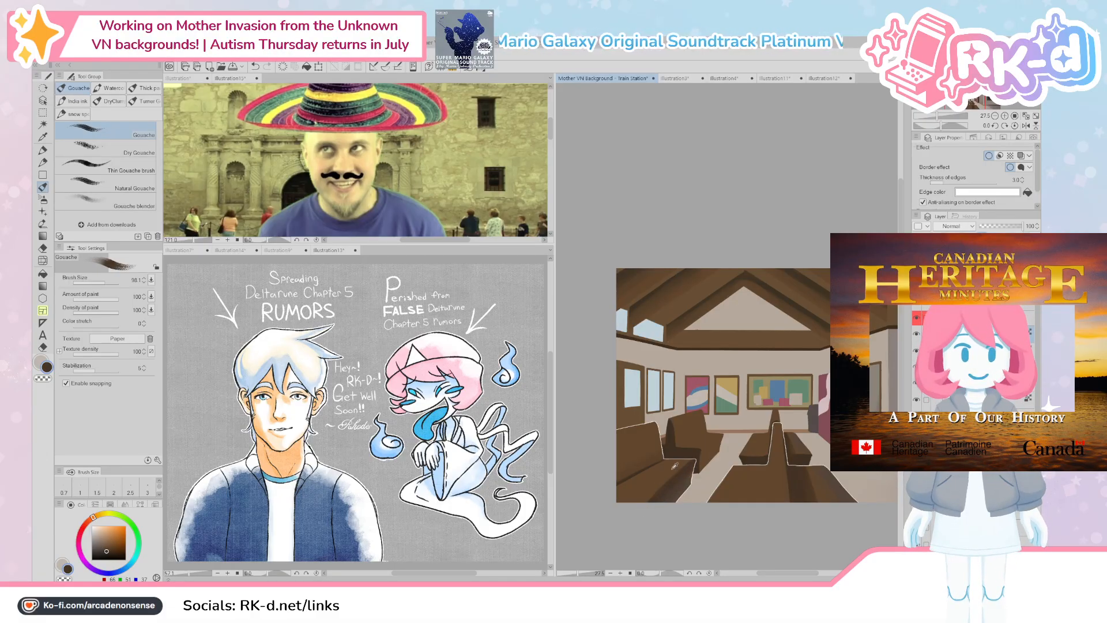
left_click(671, 469, "alt")
Step: Paint long diagonal strokes along the near left bench's seat edge and front in sampled browns
left_click_drag(691, 459, 634, 506)
left_click(685, 474, "alt")
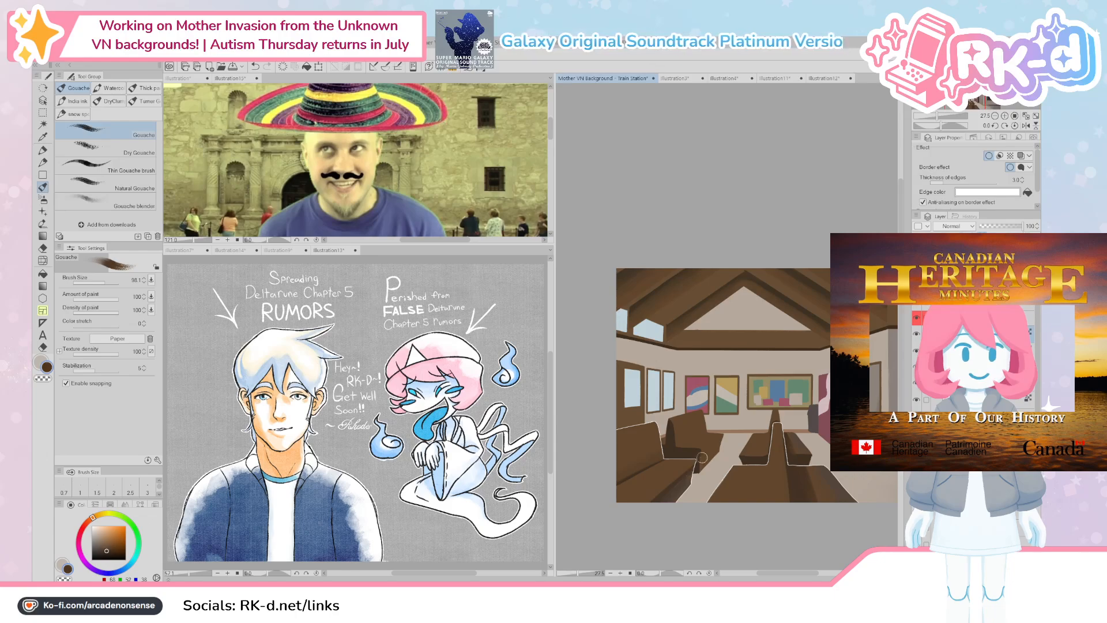
left_click_drag(702, 458, 642, 516)
left_click_drag(702, 458, 621, 529)
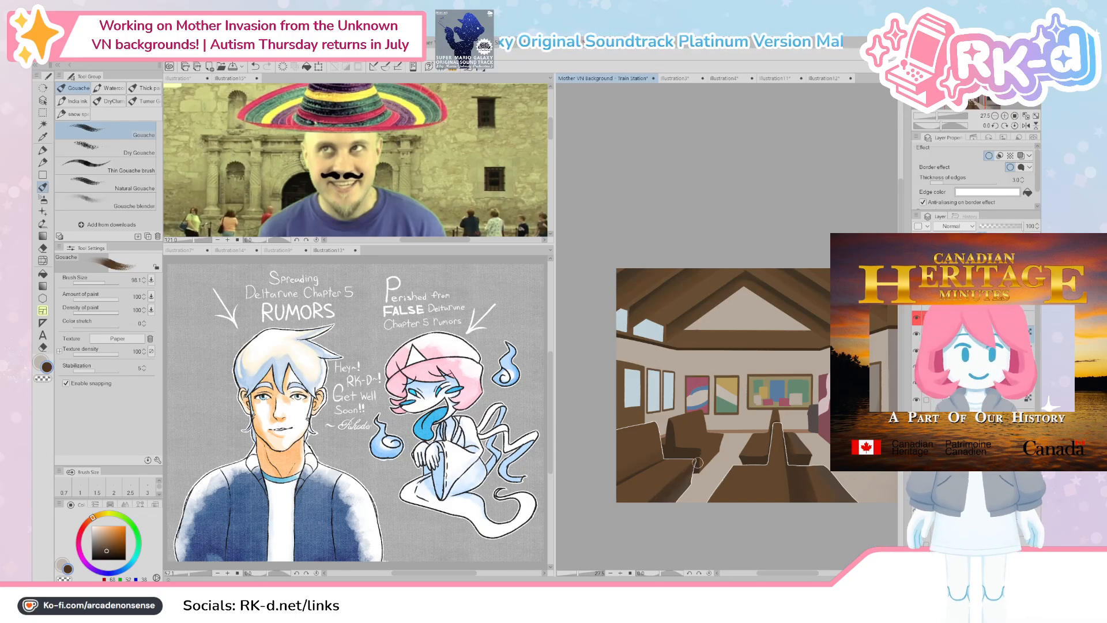
left_click(684, 481, "alt")
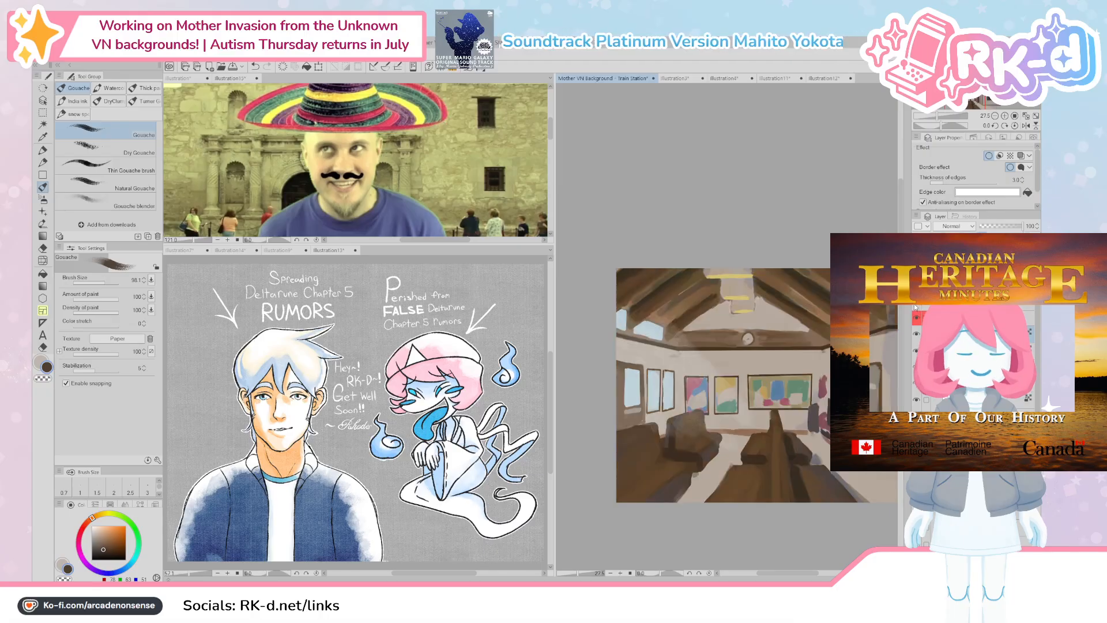
Step: Return from the shaded color version to the flat colors and refine the near left bench with a smaller brush
left_click(915, 304)
left_click_drag(681, 478, 675, 480, "ctrl+alt")
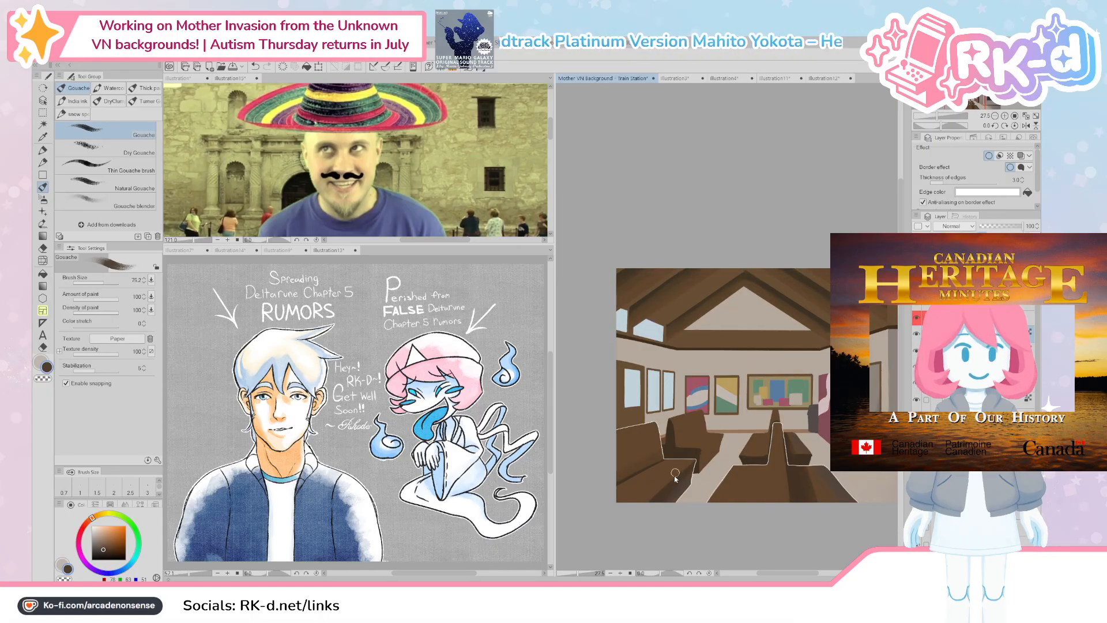
left_click(683, 475, "alt")
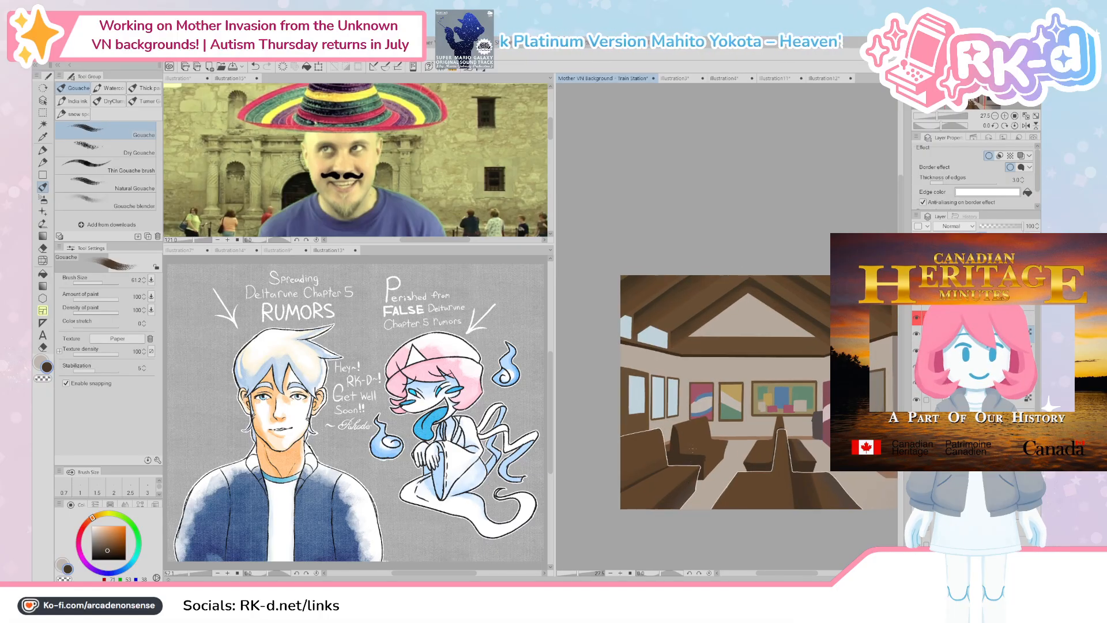
Step: Switch to the far left bench's layer and shade its side and backrest in sampled browns with the Gouache brush at size 29.4
left_click(689, 452, "ctrl+shift")
left_click(689, 452, "alt")
left_click_drag(690, 452, 682, 447, "ctrl+alt")
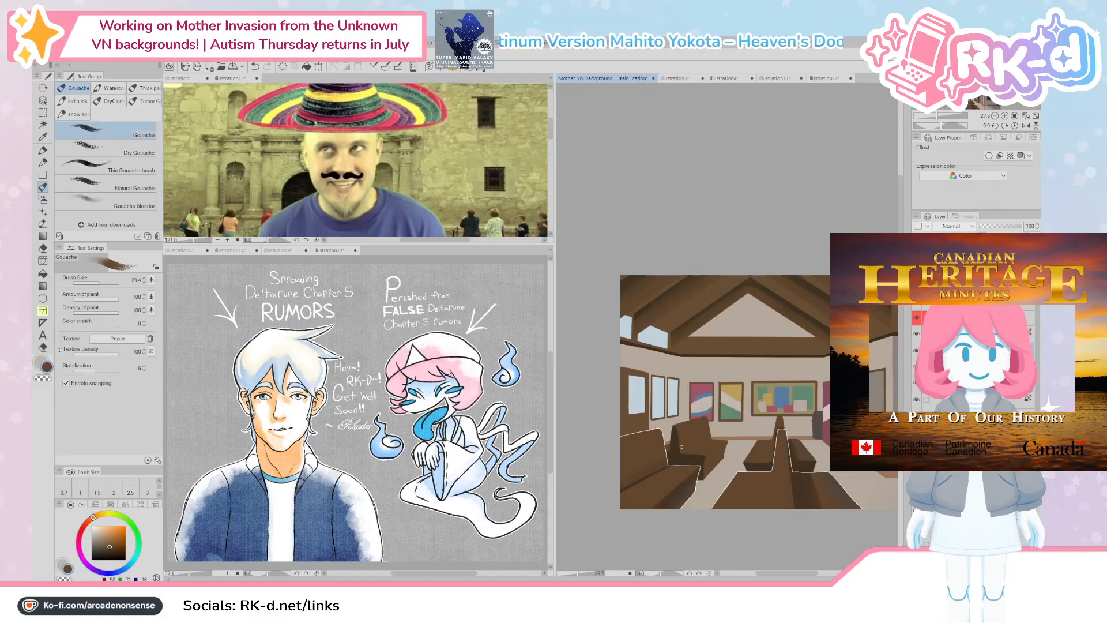
left_click(693, 453, "alt")
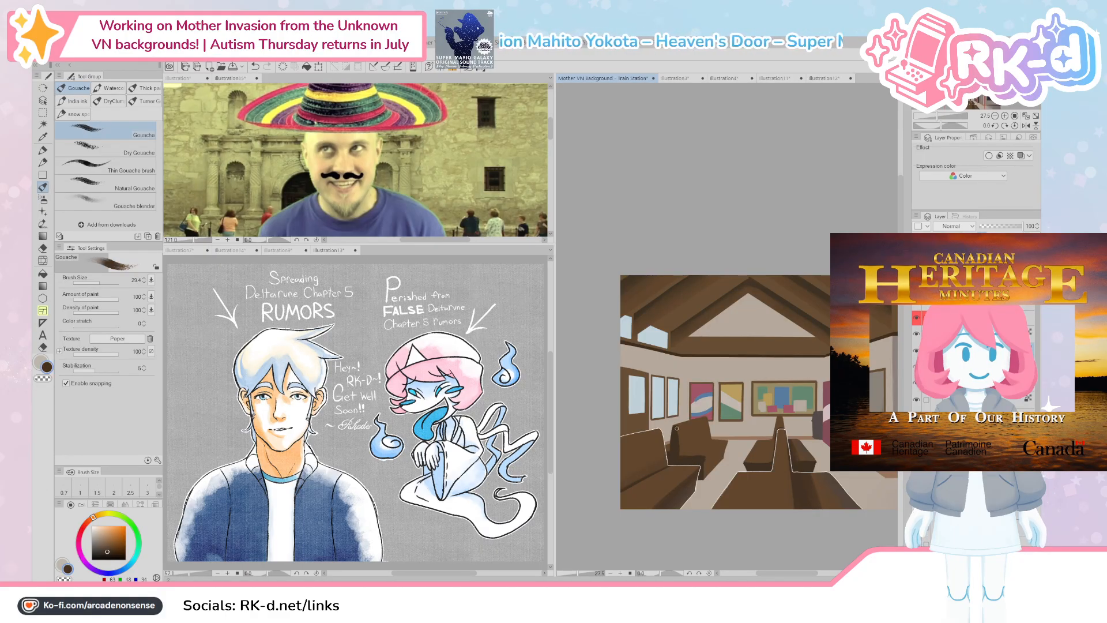
left_click(668, 450, "alt")
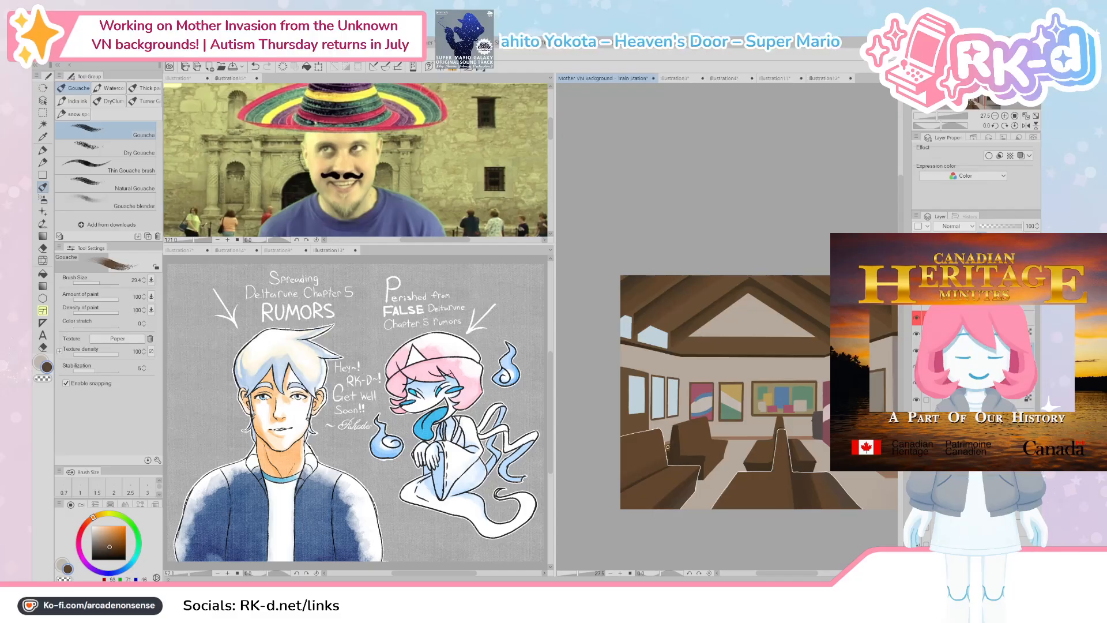
Step: Touch up the far left bench's lower edges, alternating between sampled brown and transparent color
mouse_move(718, 473)
left_mouse_down()
mouse_move(686, 487)
mouse_move(695, 501)
left_mouse_up()
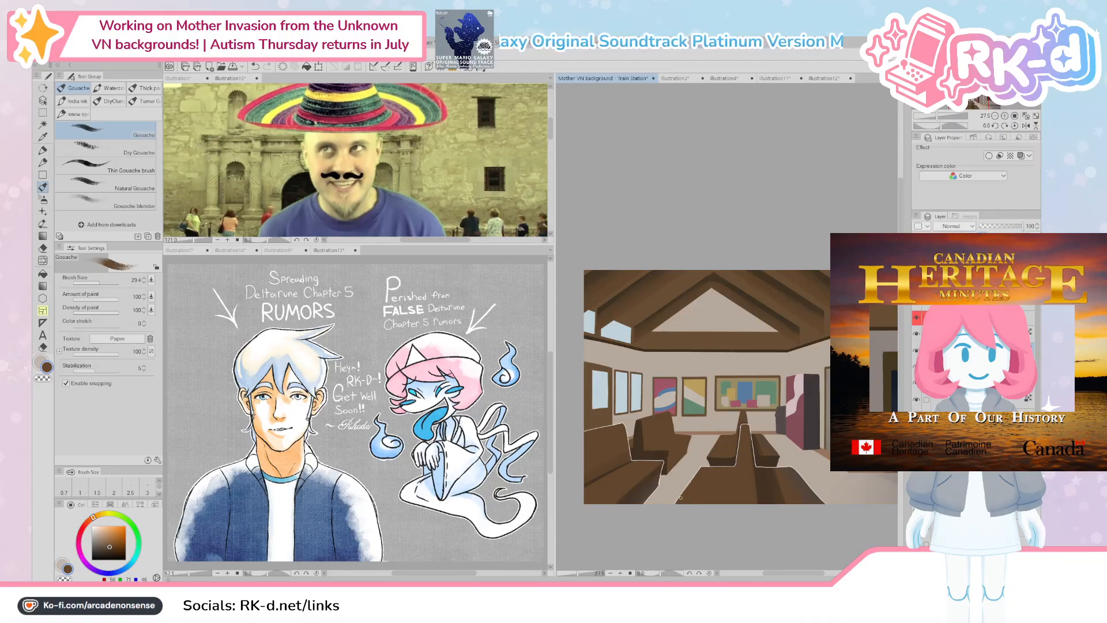
left_click_drag(763, 485, 744, 494)
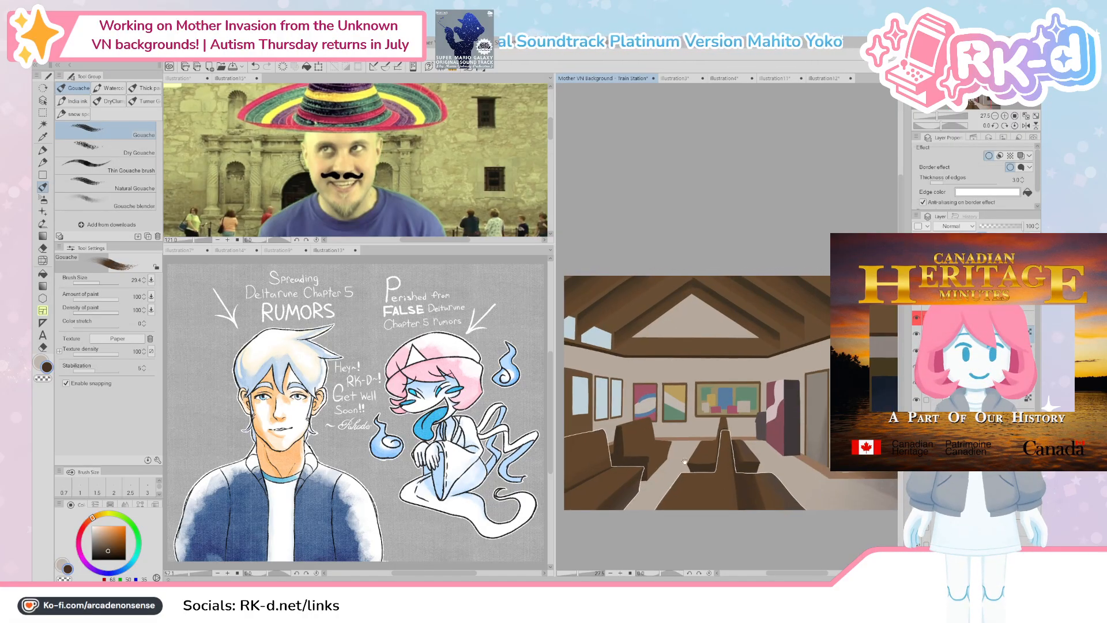
left_click_drag(646, 448, 683, 485)
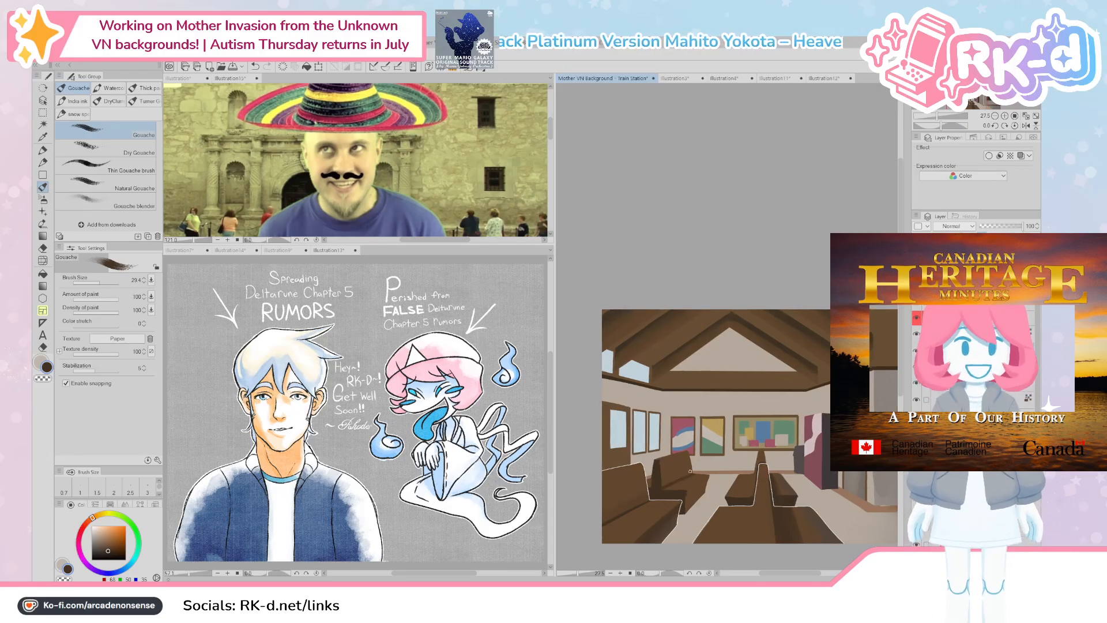
left_click(662, 484, "alt")
key("c")
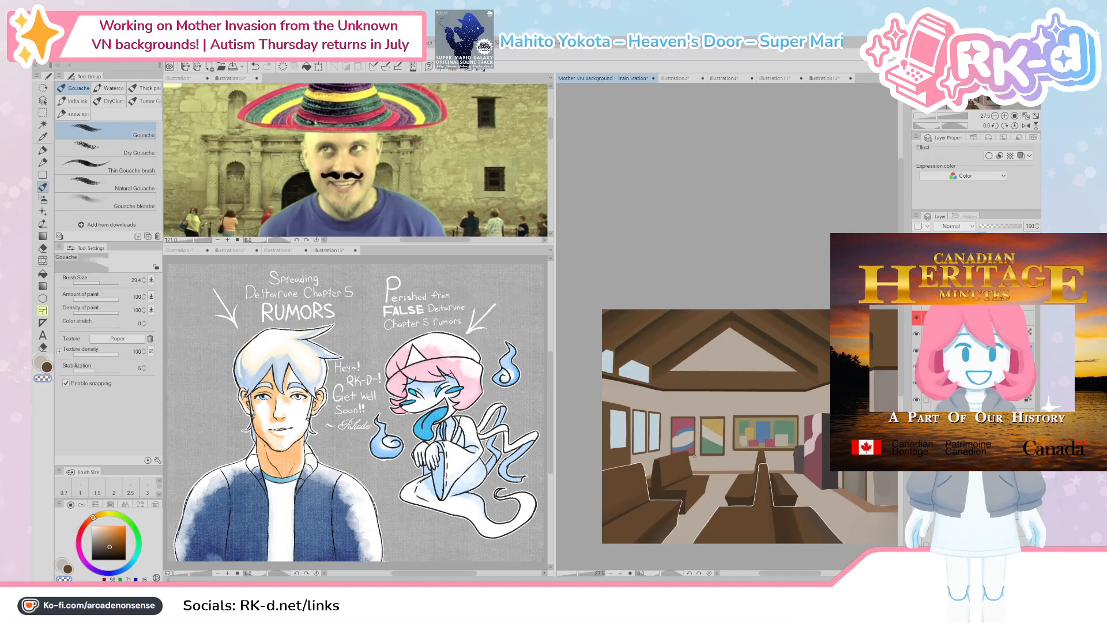
key("c")
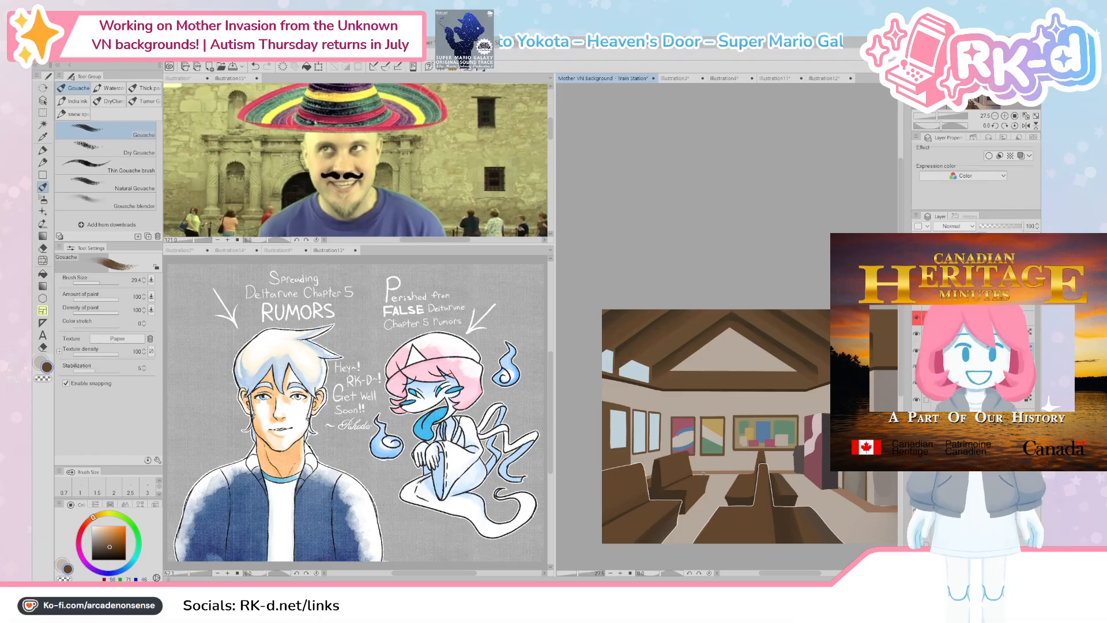
left_click_drag(703, 487, 699, 485)
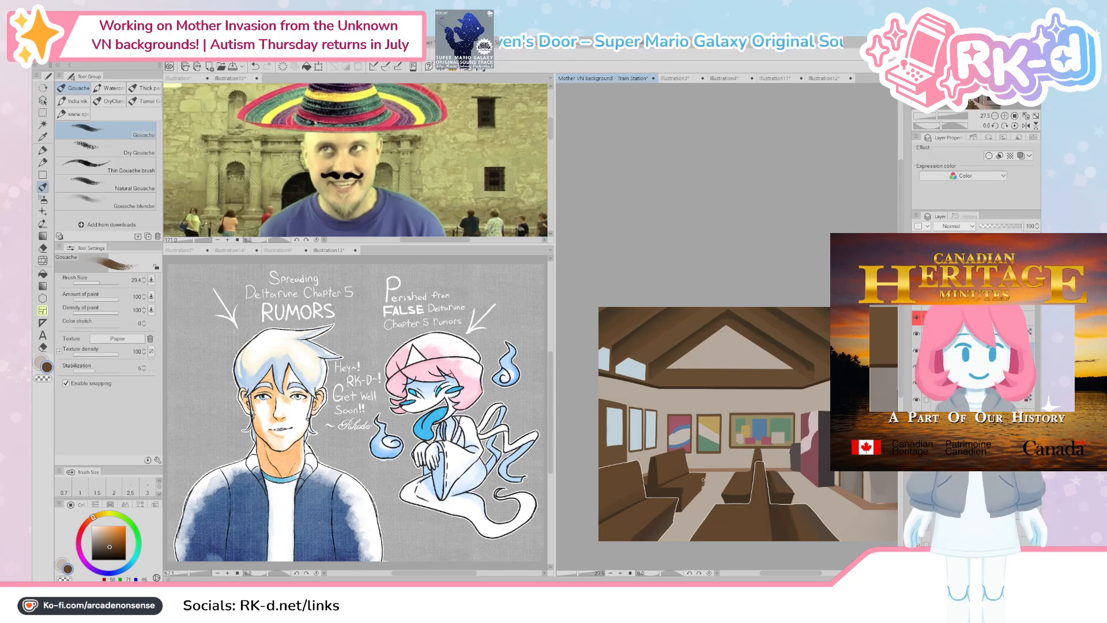
key("c")
key("c")
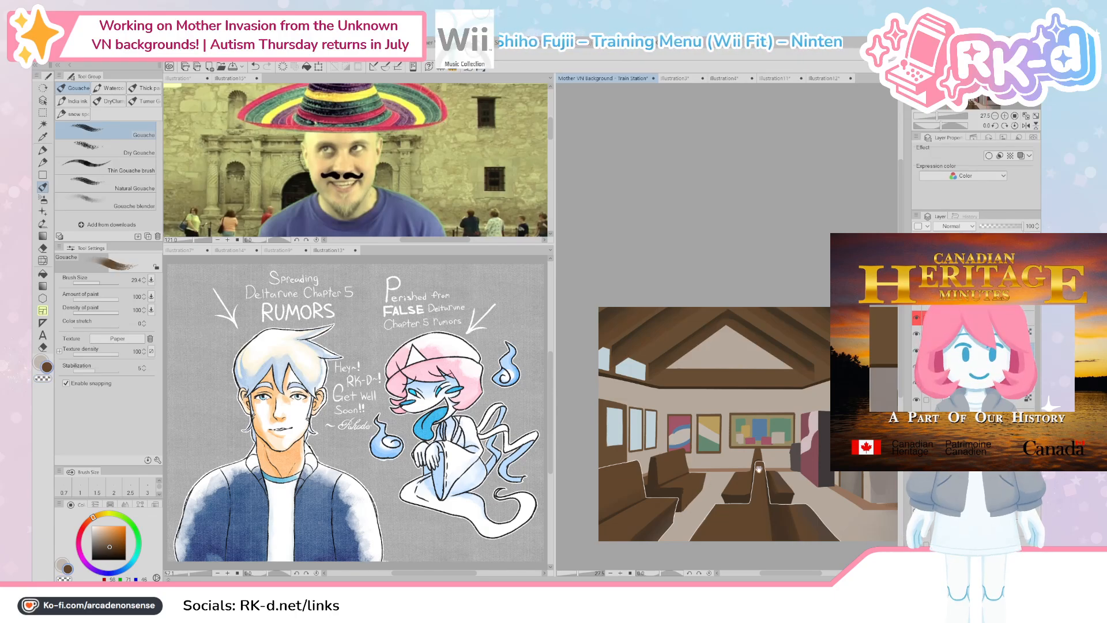
Step: Switch the brush to transparent color and look over the whole train station room
left_click_drag(796, 523, 768, 493)
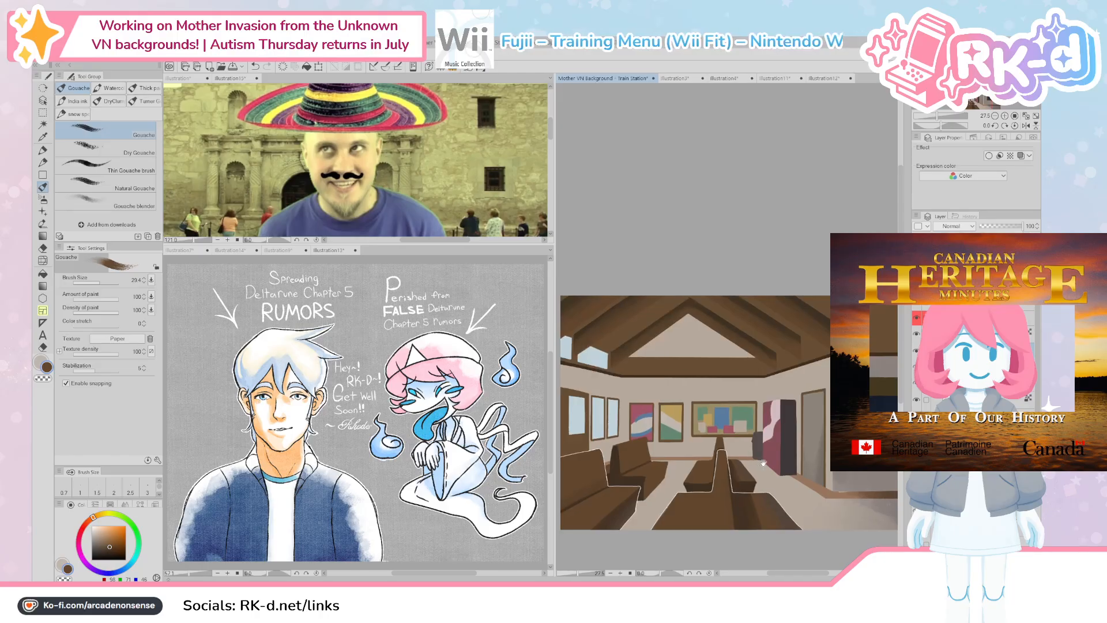
key("c")
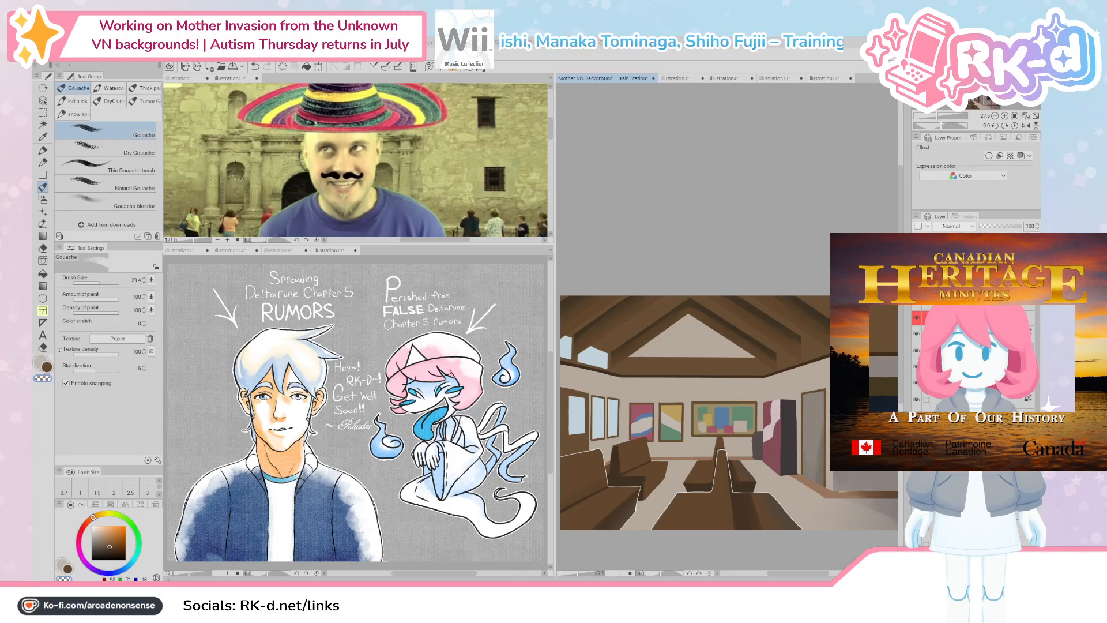
scroll(681, 433, "down", 2)
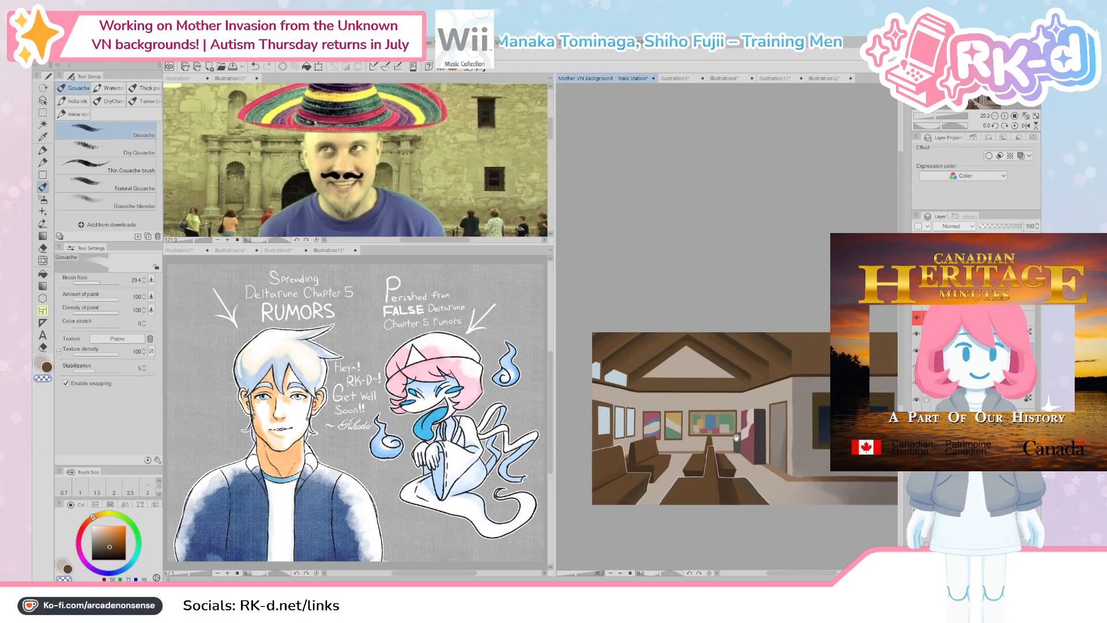
mouse_move(738, 436)
left_mouse_down()
mouse_move(711, 443)
mouse_move(724, 457)
left_mouse_up()
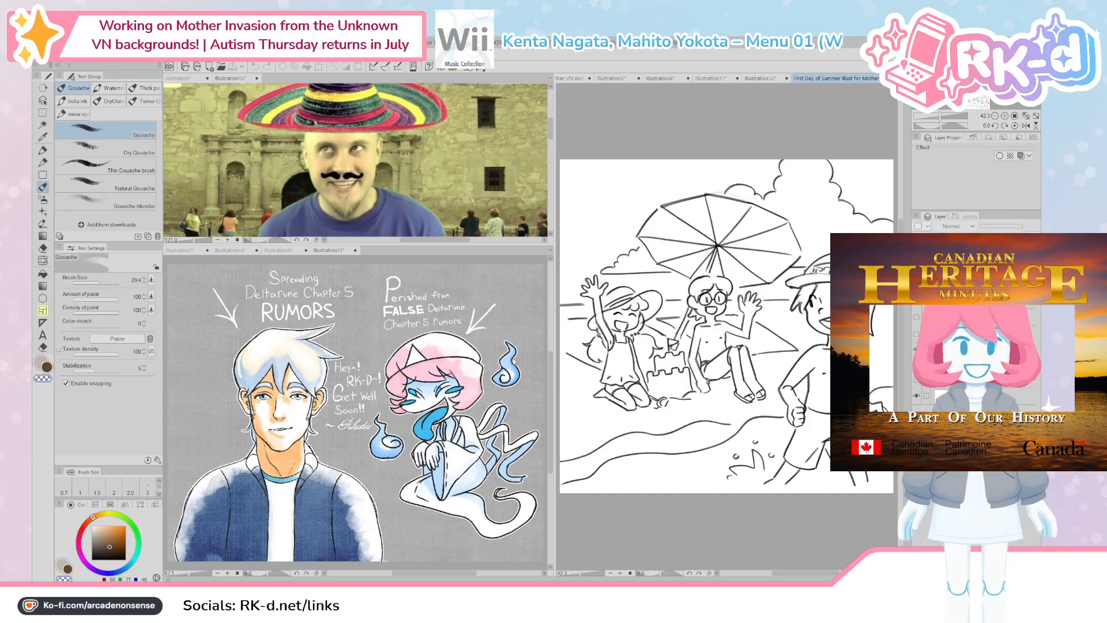
Step: Widen the canvas area holding the beach illustration and center its line sketch at a larger scale
left_click_drag(552, 319, 347, 319)
scroll(570, 318, "up", 3)
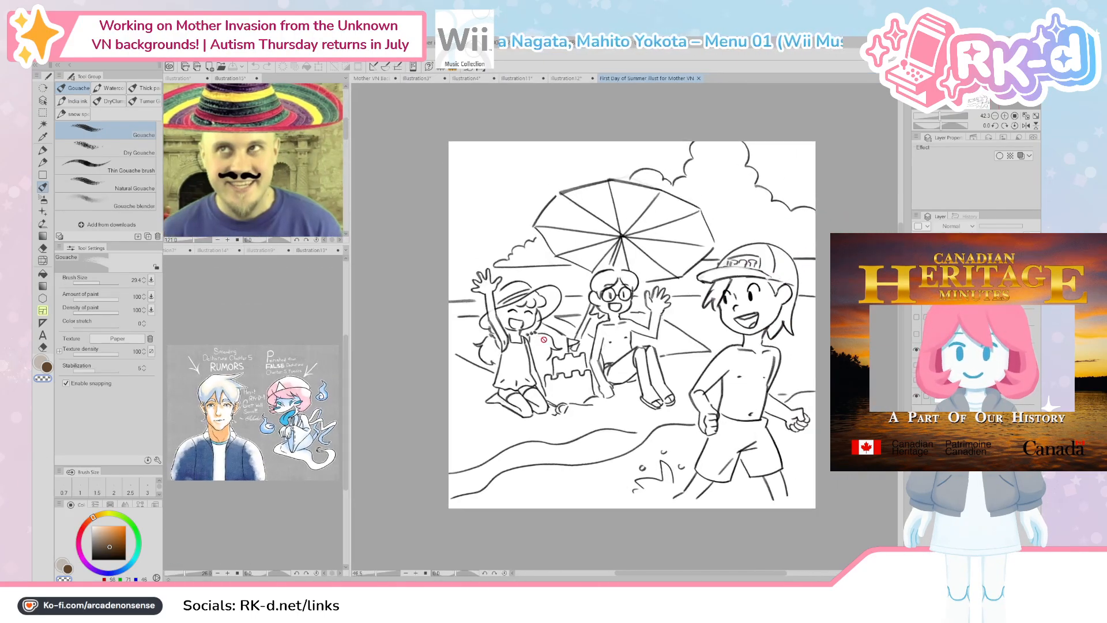
left_click_drag(569, 317, 554, 331)
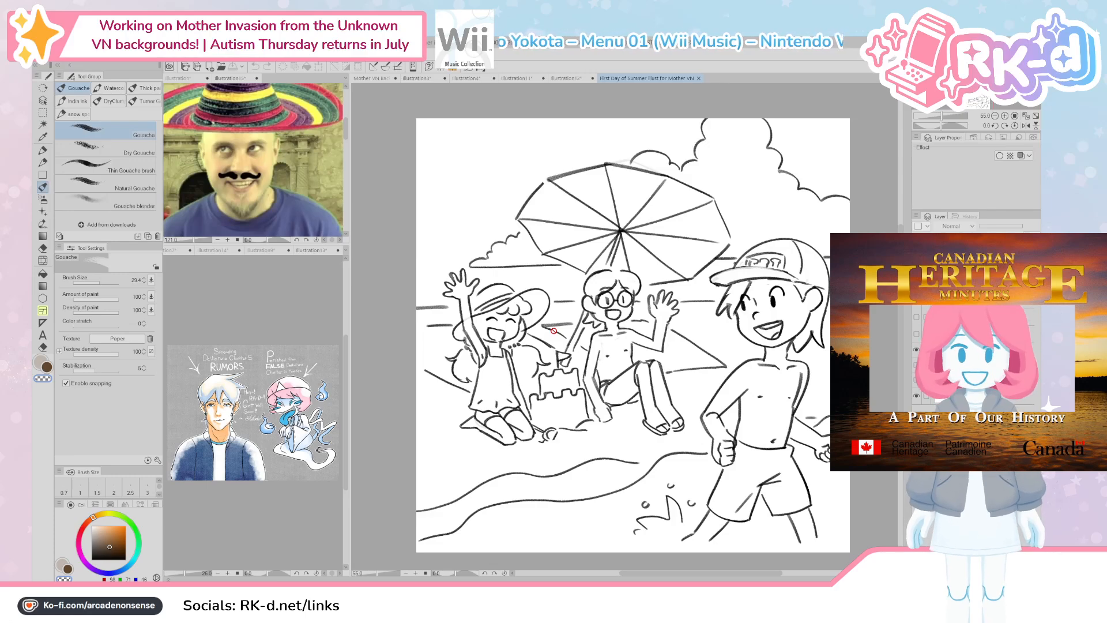
left_click_drag(597, 341, 535, 340)
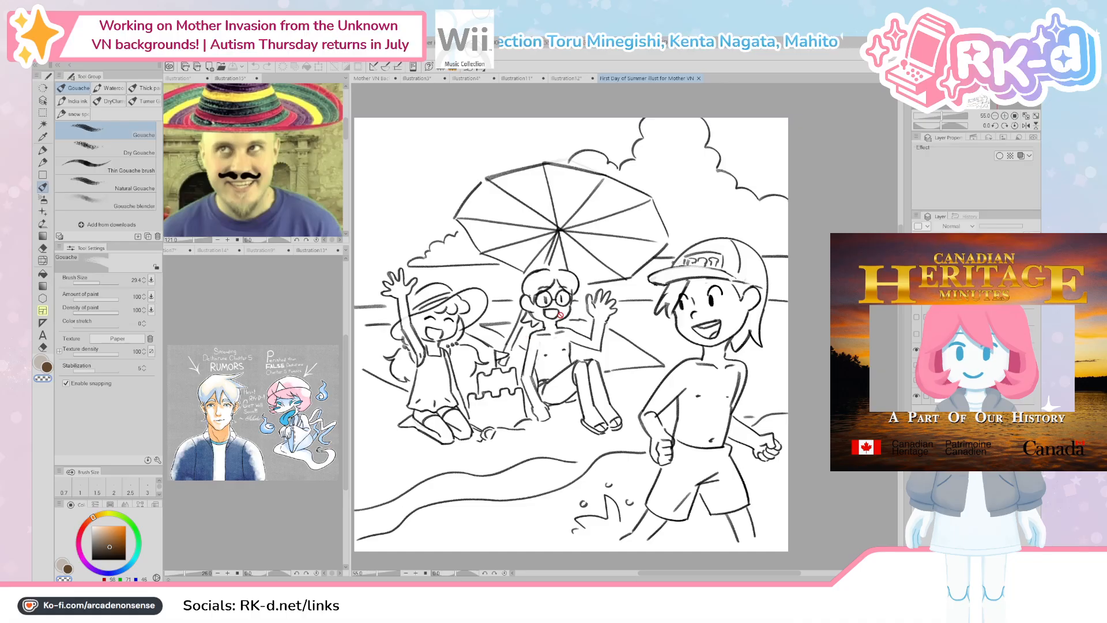
Step: Look through the open illustrations, close the SLC MIA and YYZ diagram, and return to the train station background
left_click(564, 79)
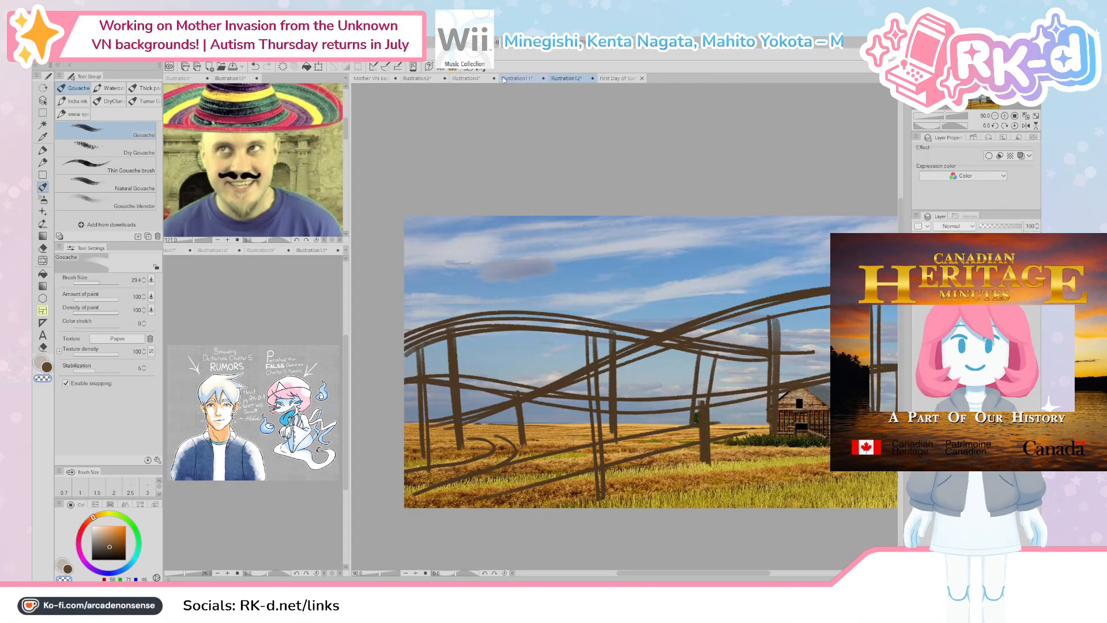
left_click(613, 78)
left_click(571, 81)
left_click(515, 78)
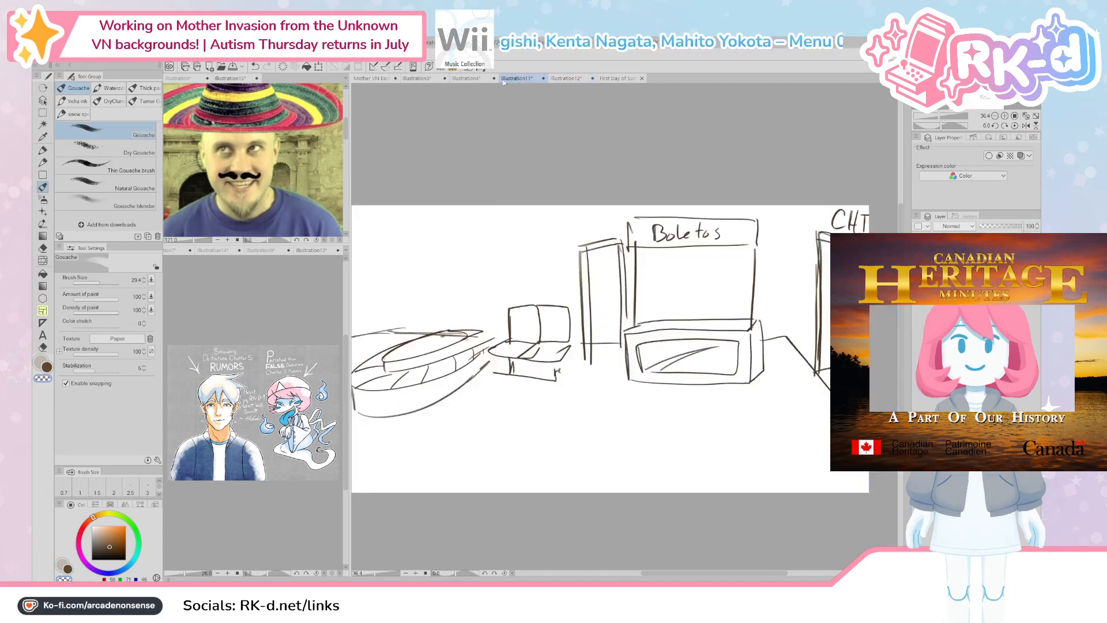
left_click(476, 79)
left_click(407, 82)
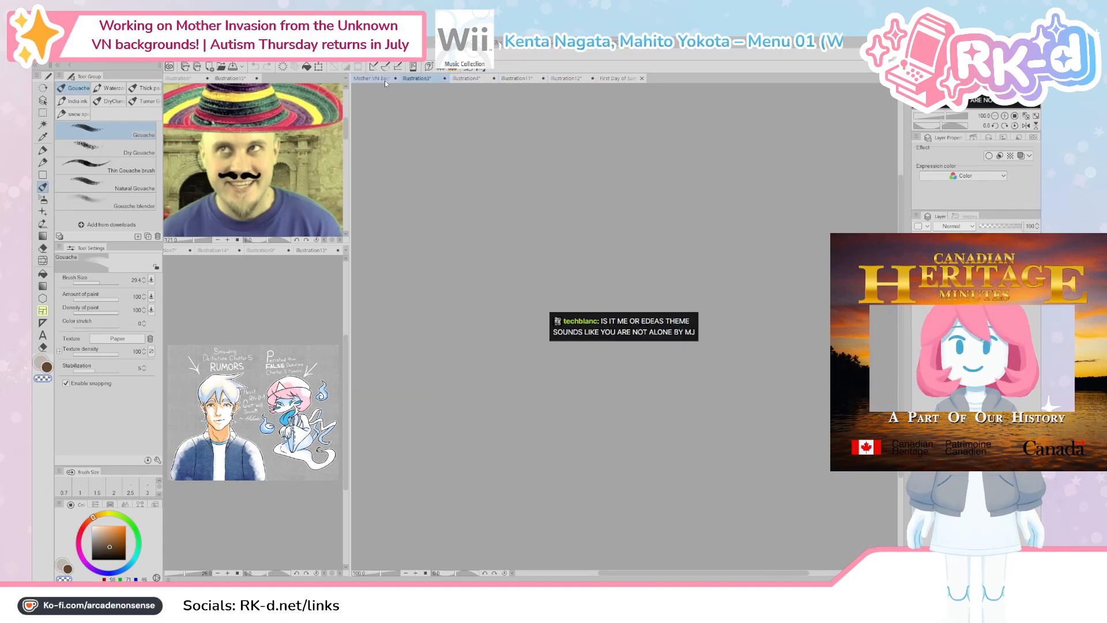
left_click(484, 79)
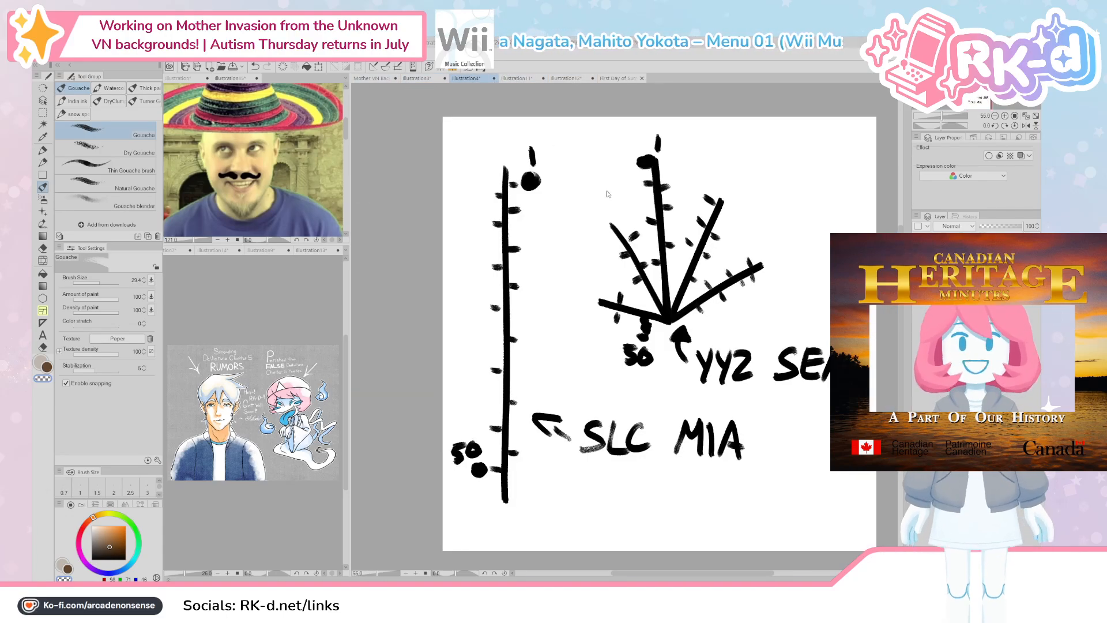
left_click(495, 79)
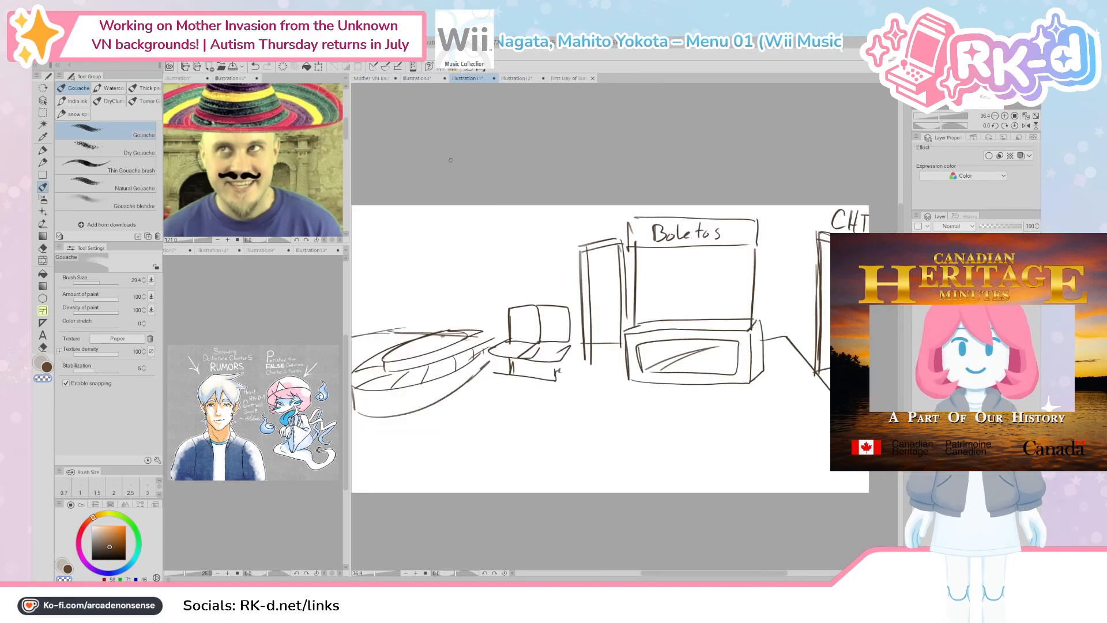
left_click(368, 79)
scroll(606, 449, "up", 2)
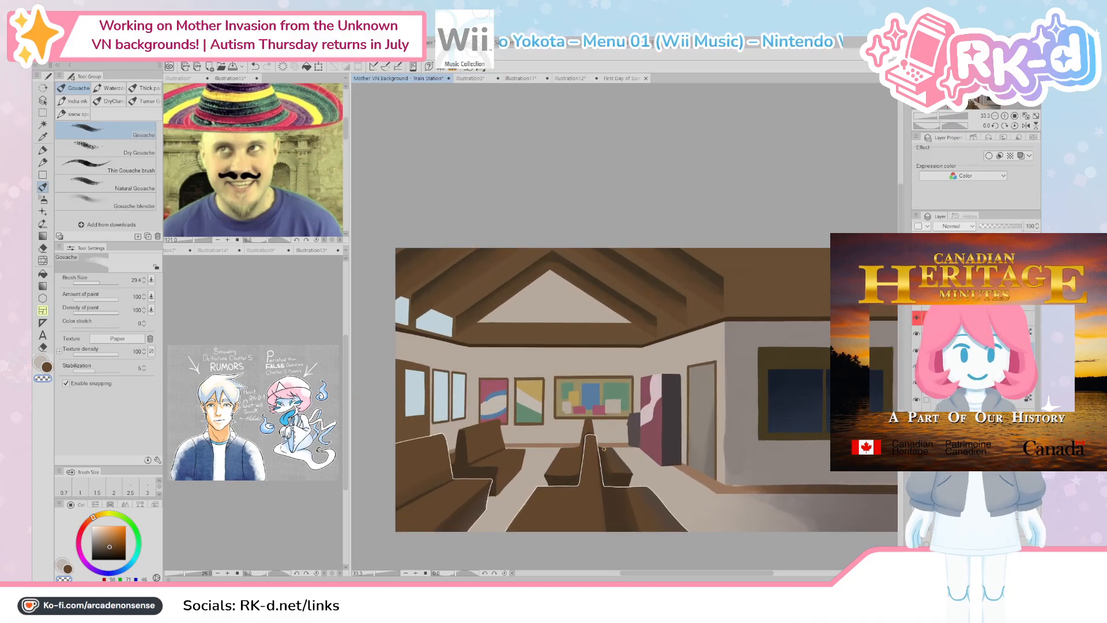
Step: Open the First Day of Summer illustration and examine its picnic and beach sketches
left_click(631, 78)
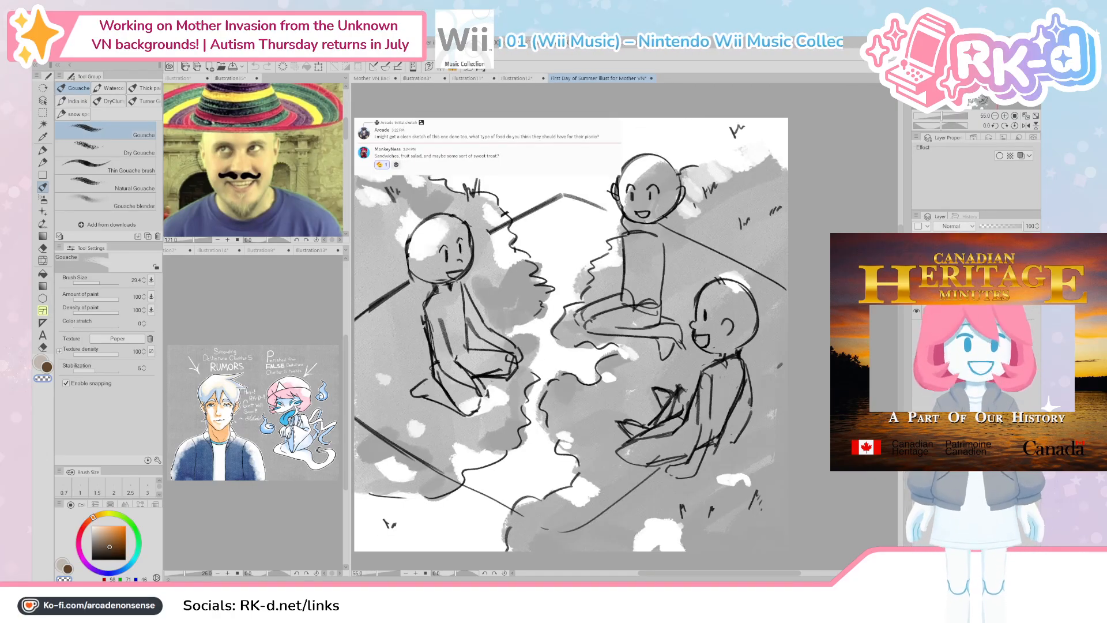
mouse_move(670, 323)
left_mouse_down()
mouse_move(699, 289)
mouse_move(678, 342)
mouse_move(699, 346)
mouse_move(702, 363)
left_mouse_up()
scroll(690, 317, "up", 1)
scroll(699, 346, "up", 1)
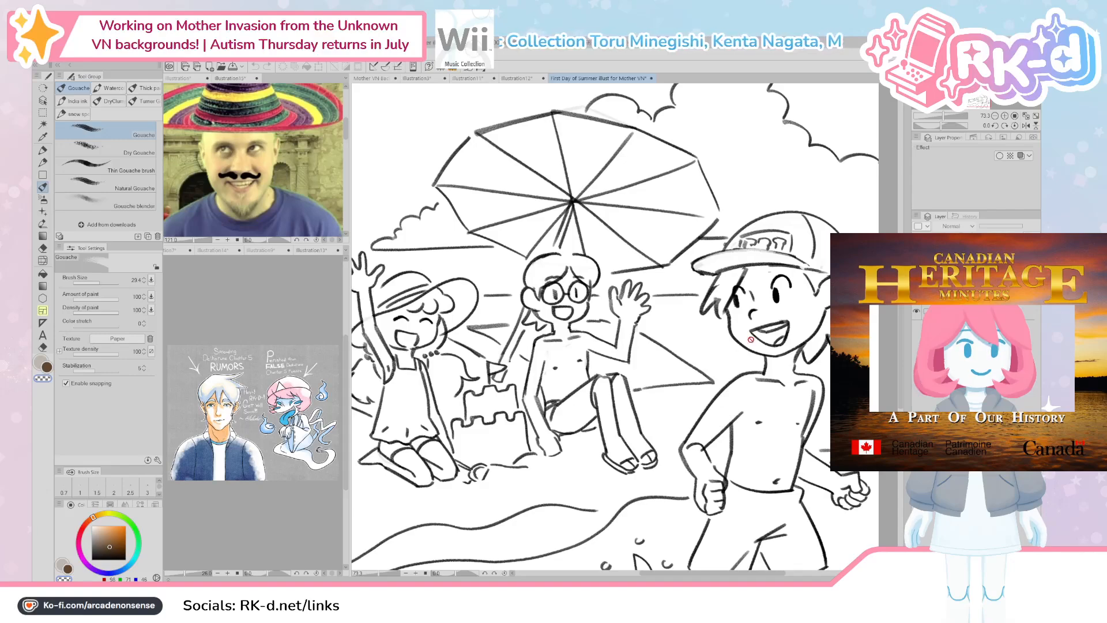
scroll(751, 340, "down", 2)
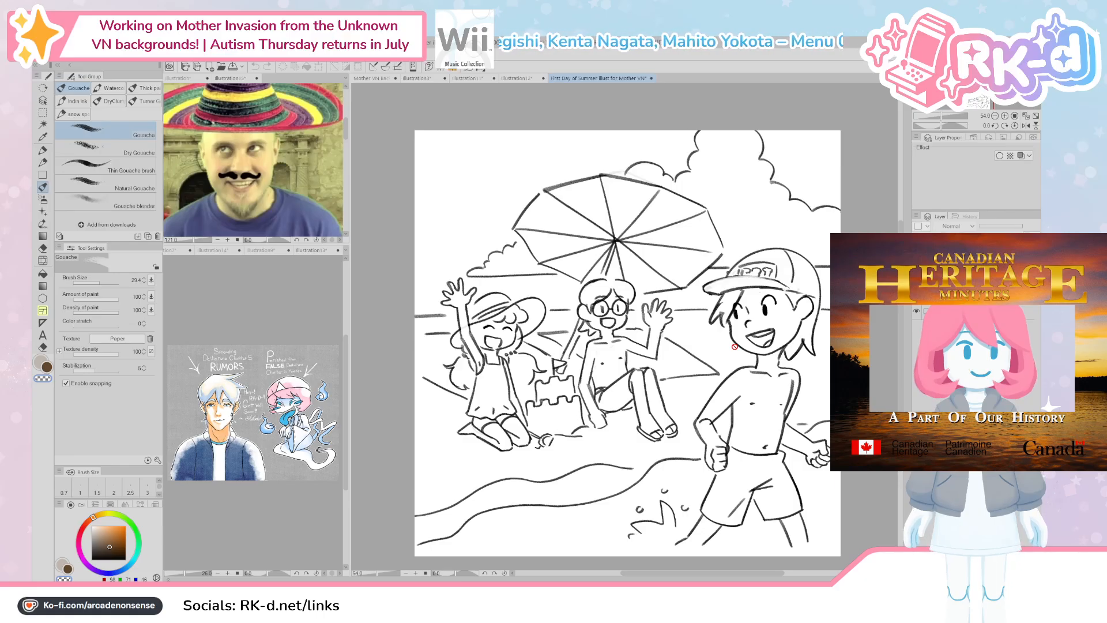
Step: Return to the train station background and shade the ceiling above the ticket office in sampled dark gray-brown with Gouache at size 262.4
left_click(382, 82)
scroll(638, 414, "up", 2)
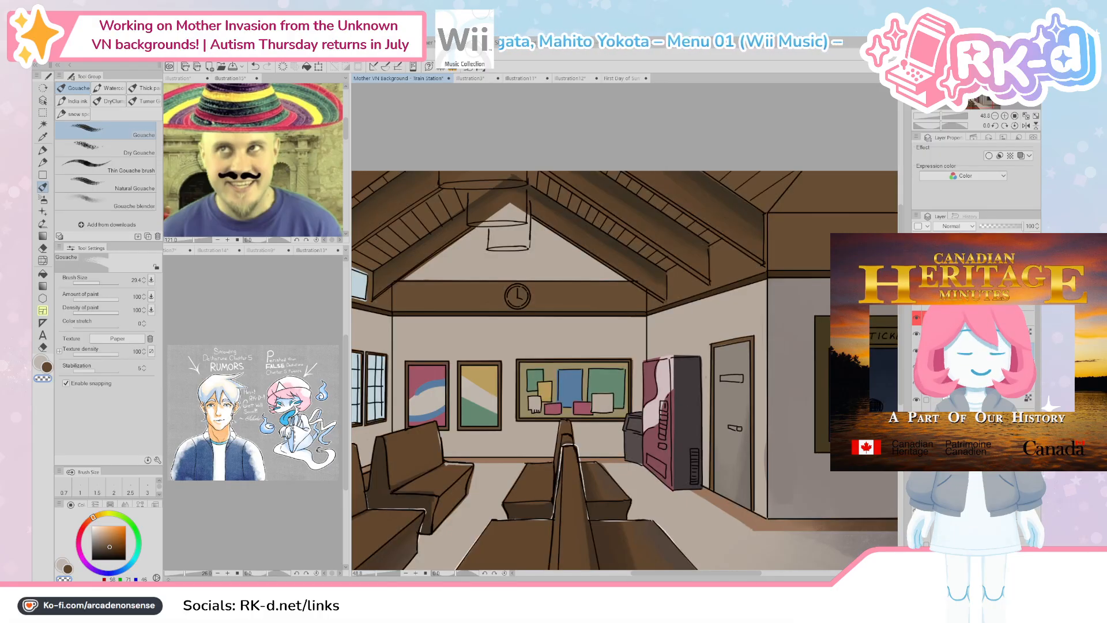
scroll(770, 432, "up", 3)
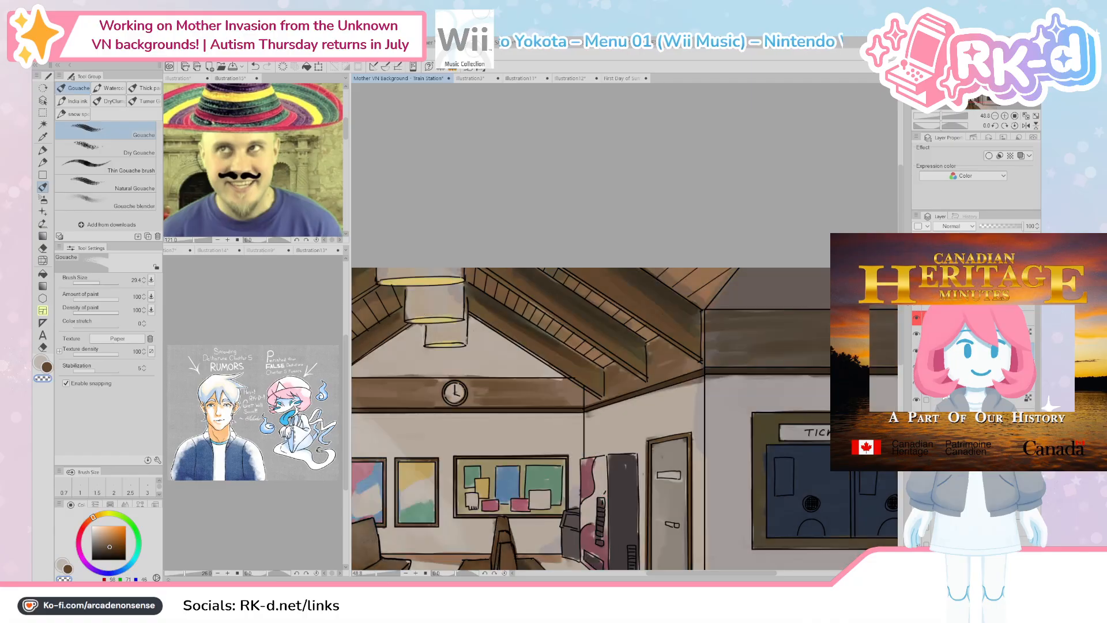
left_click_drag(756, 306, 672, 326)
left_click(719, 307, "alt")
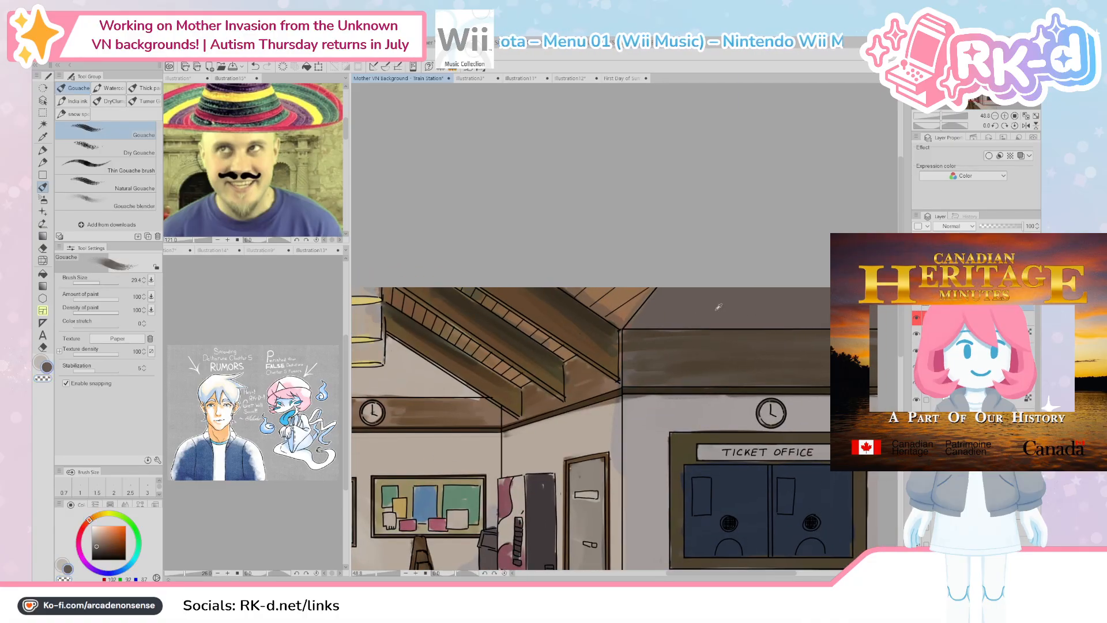
left_click(917, 302)
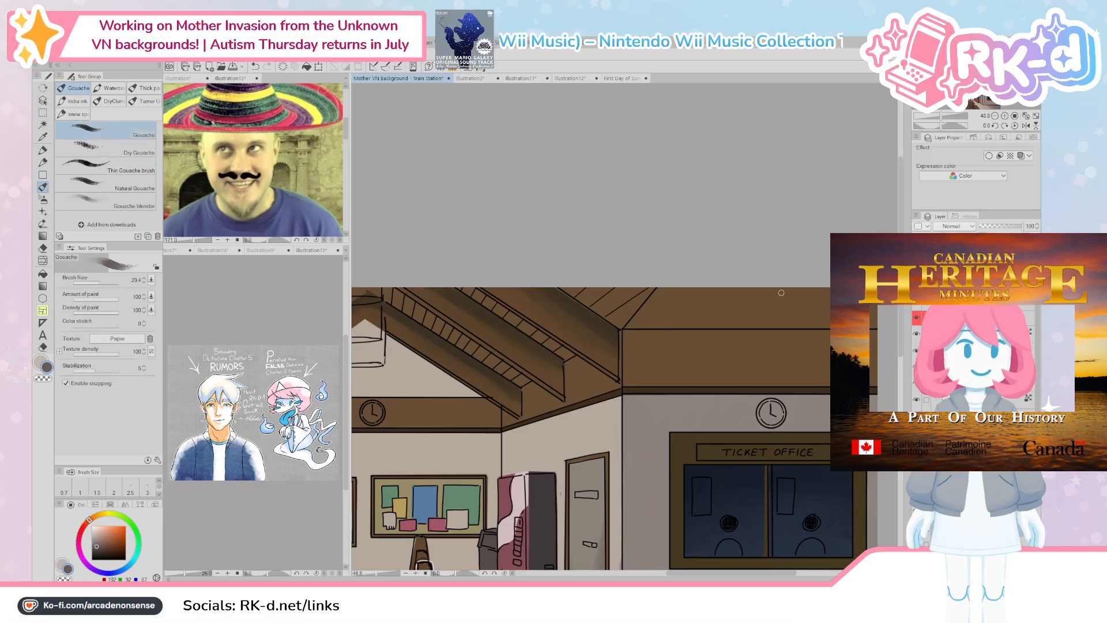
left_click_drag(694, 314, 708, 308)
mouse_move(707, 308)
left_mouse_down()
mouse_move(646, 306)
mouse_move(733, 303)
mouse_move(704, 336)
mouse_move(838, 329)
left_mouse_up()
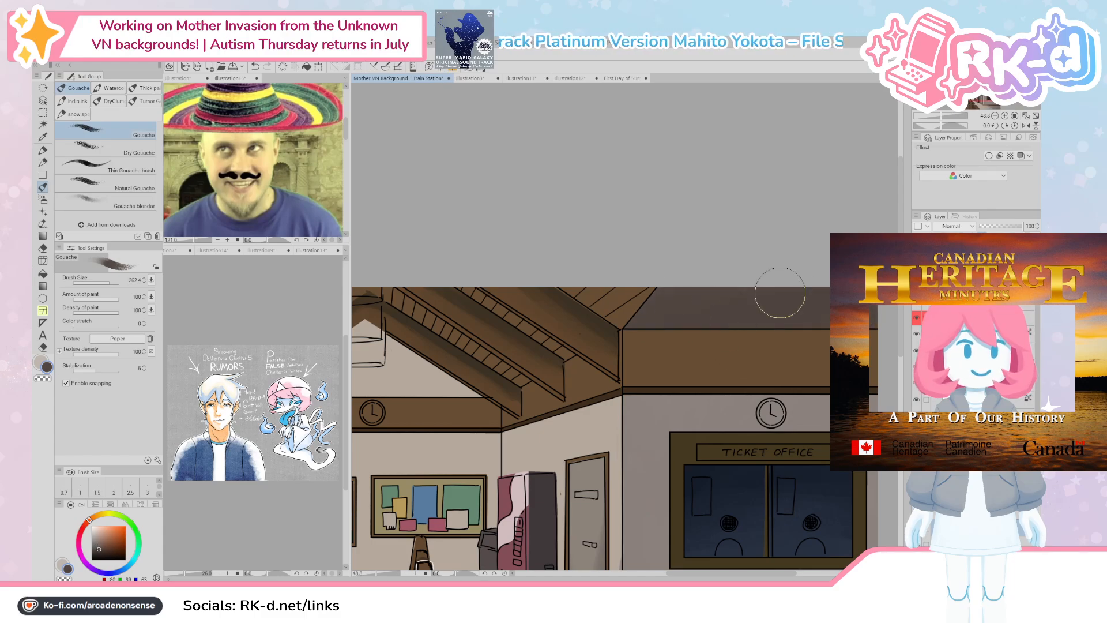
Step: Compare the room's flat colors with the shaded version and sample wall colors from the gable and ticket office
scroll(698, 348, "down", 3)
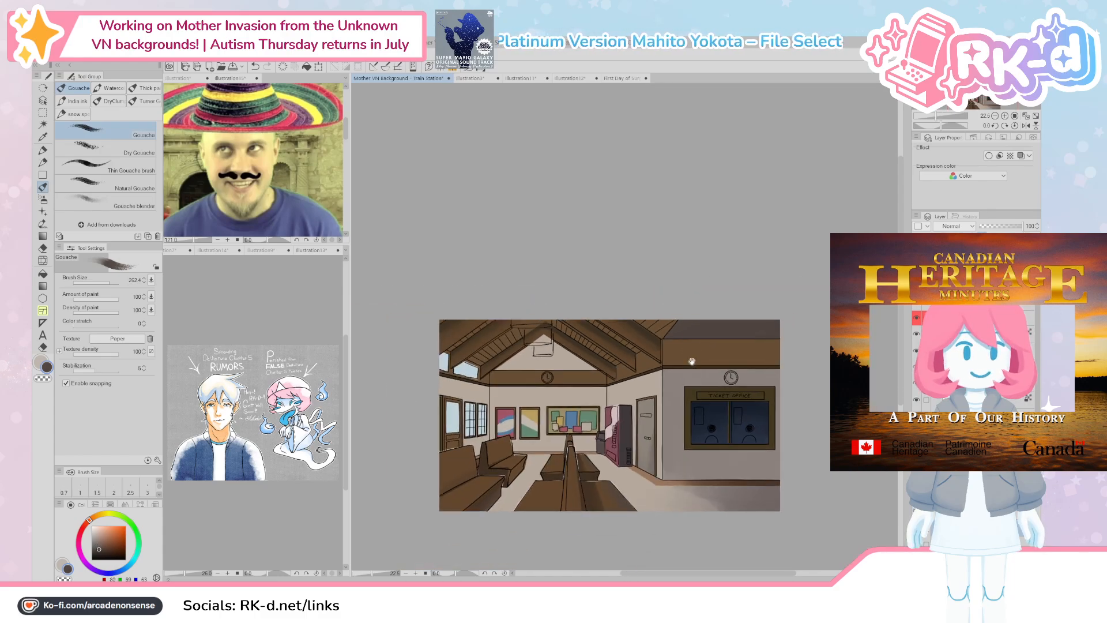
left_click_drag(692, 361, 655, 384)
scroll(622, 426, "up", 2)
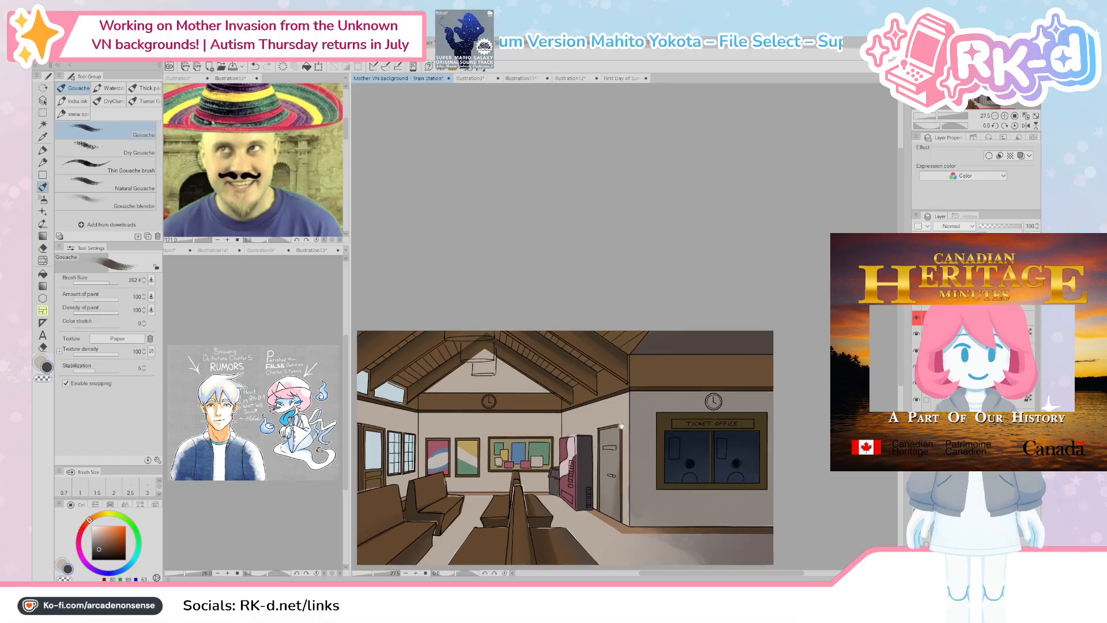
left_click_drag(564, 407, 601, 415)
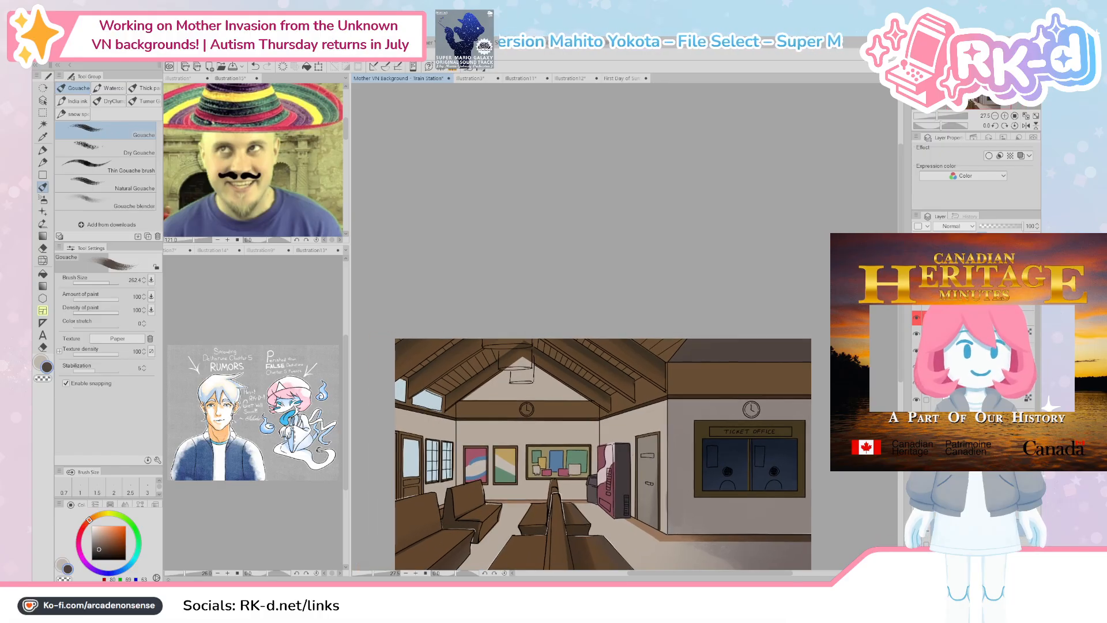
left_click(543, 389, "alt")
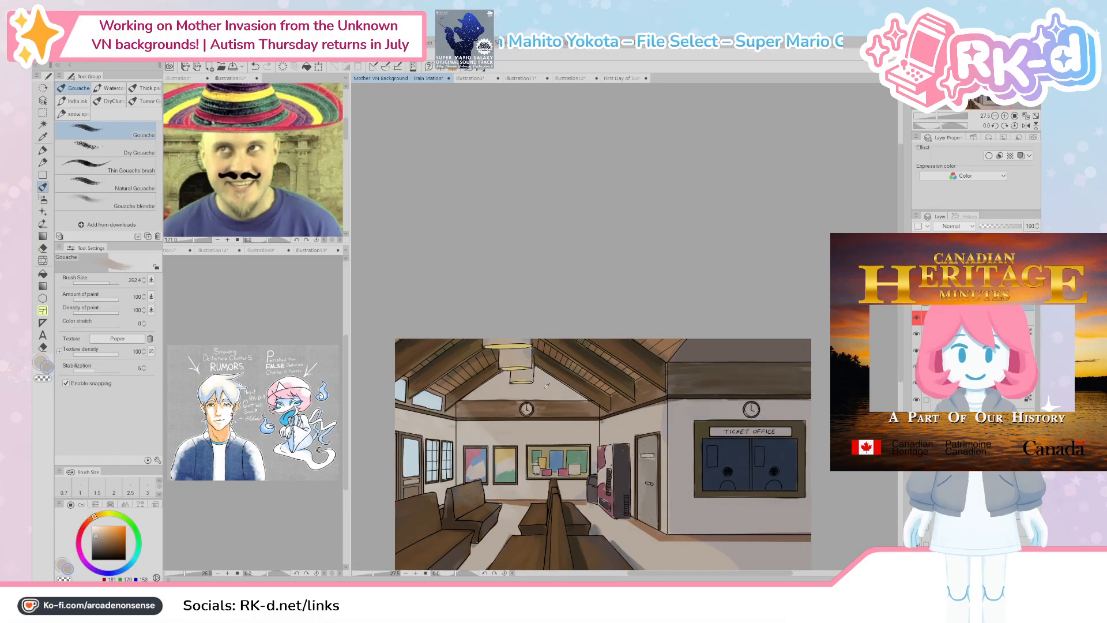
left_click(919, 306)
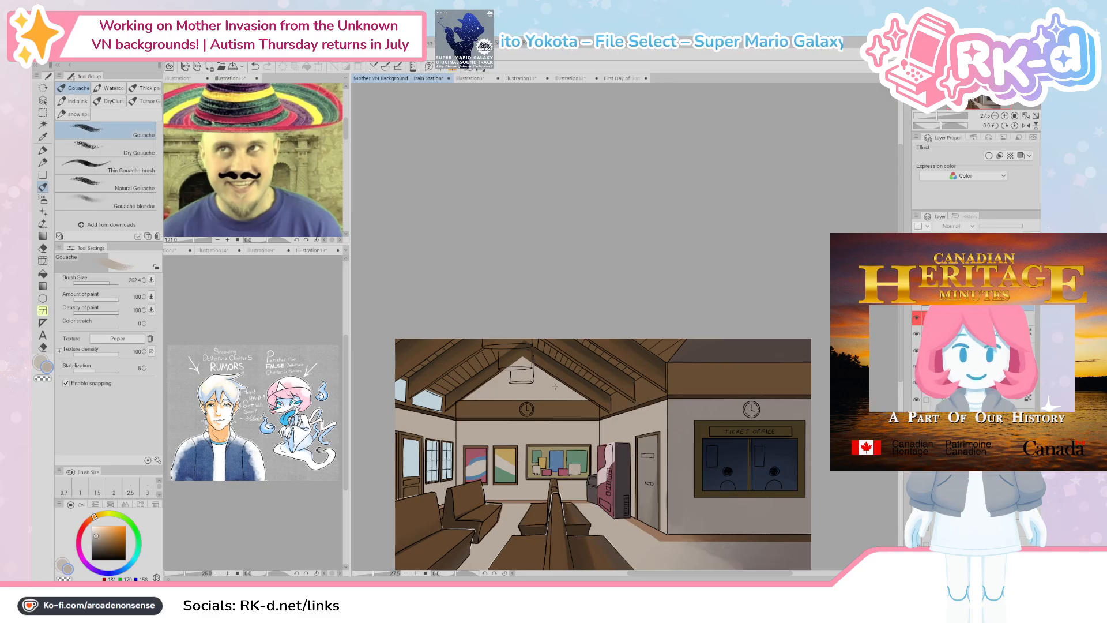
scroll(577, 397, "down", 1)
scroll(634, 406, "up", 1)
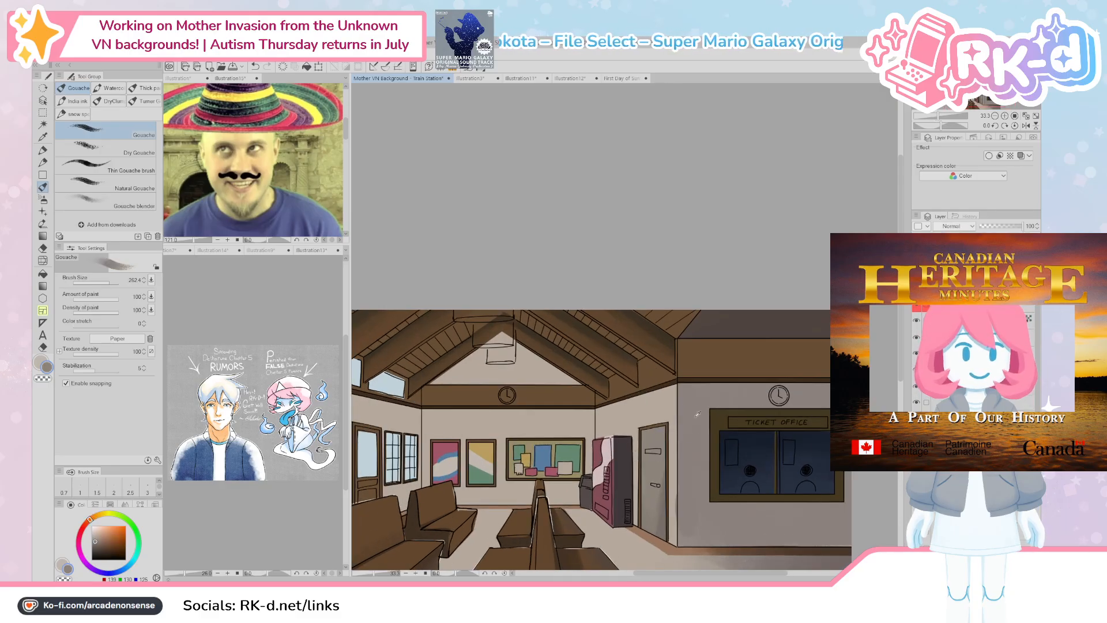
Step: Fade out the Multiply line art so the room's colors show without outlines, undoing the layer color effect
left_click_drag(478, 357, 551, 366)
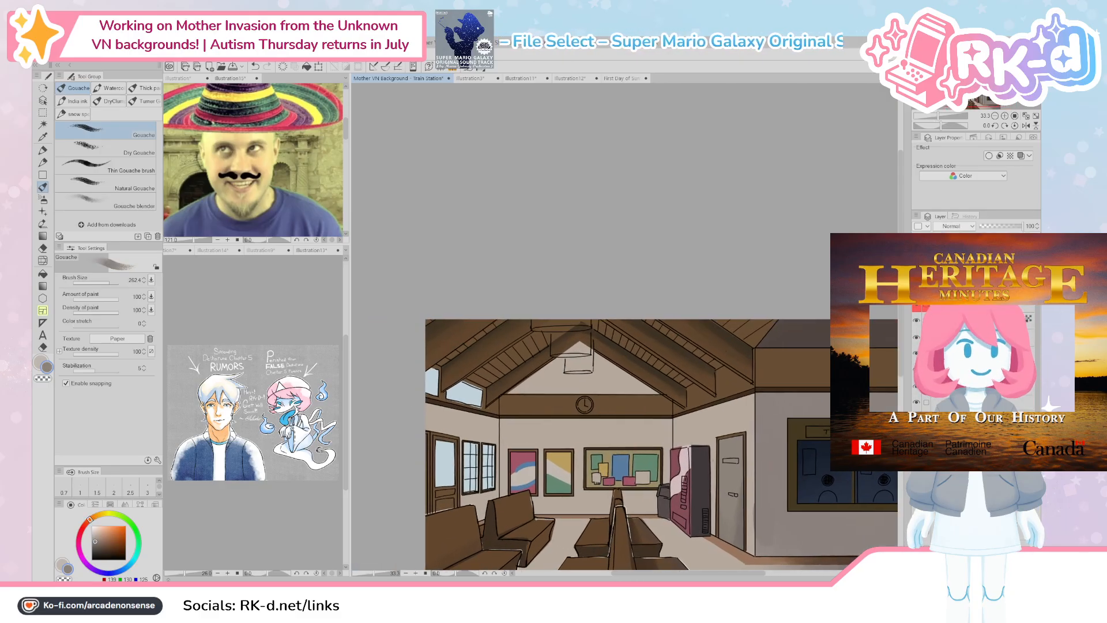
left_click(985, 226)
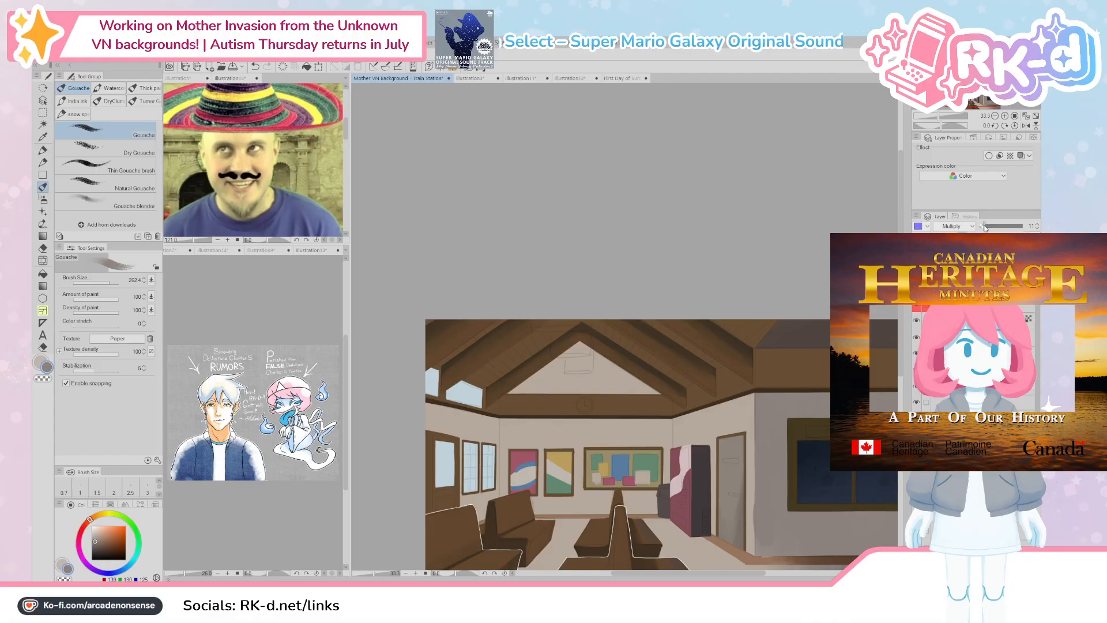
left_click(1020, 155)
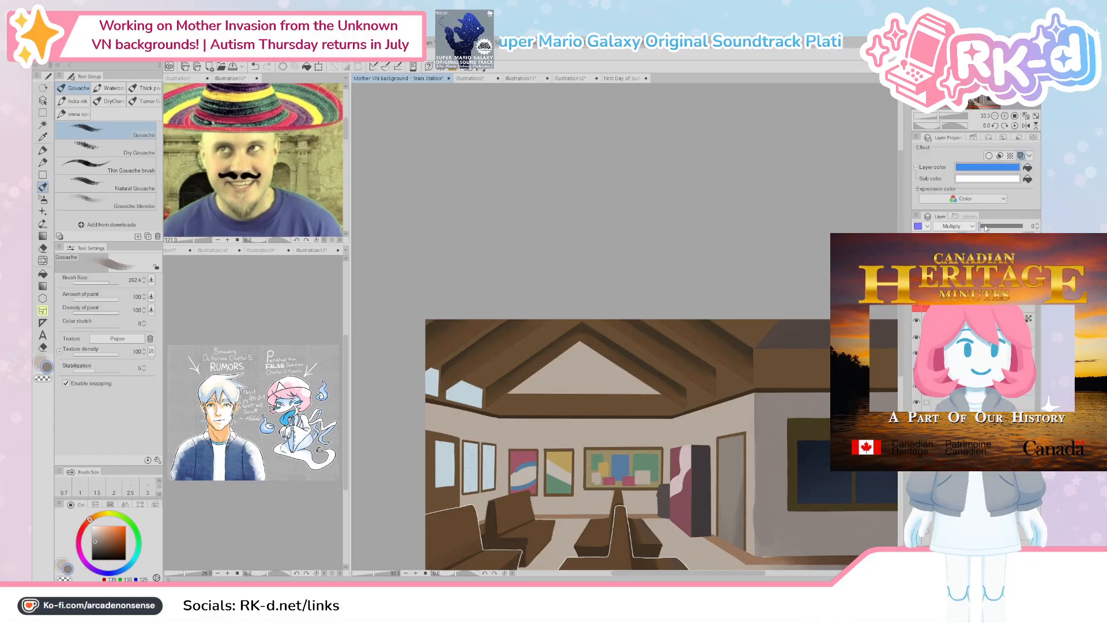
key("ctrl+z")
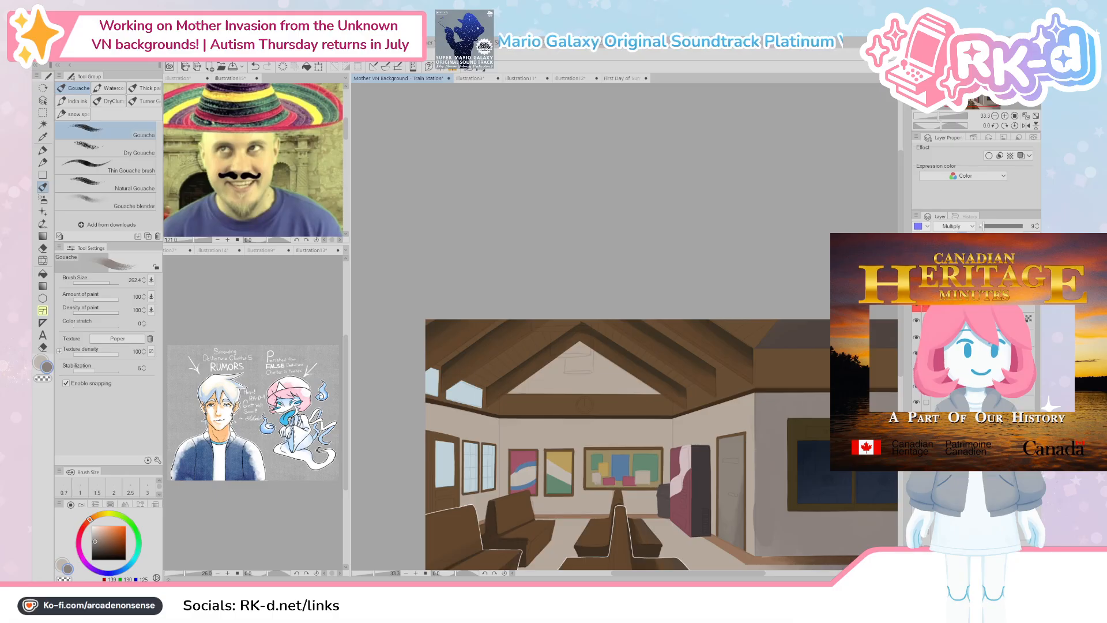
key("ctrl+z")
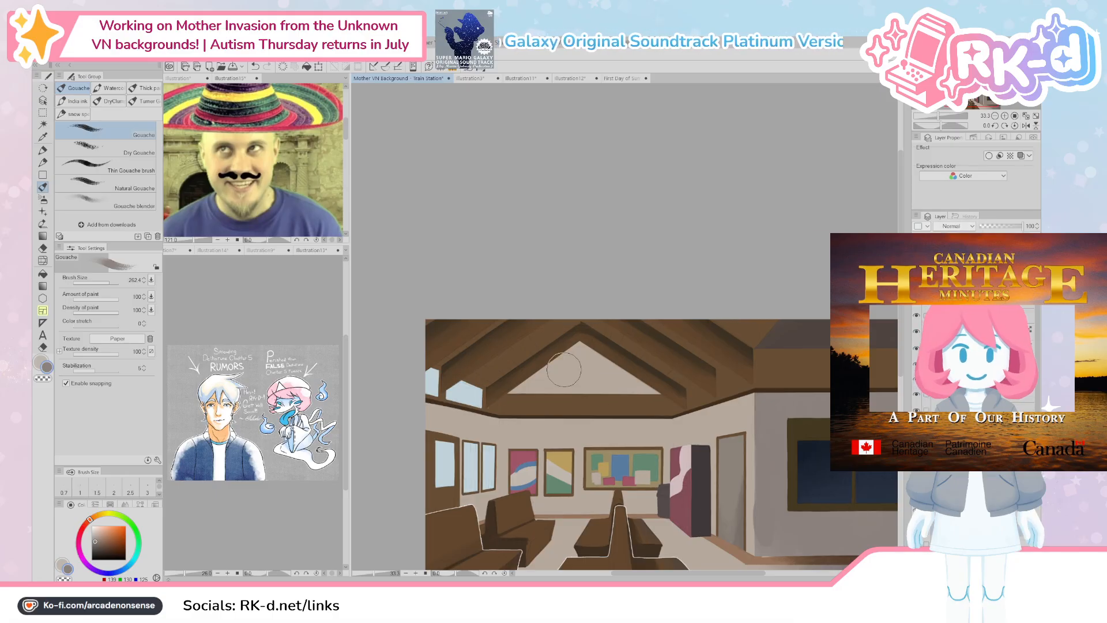
Step: Shade the triangular gable wall in sampled wall tones, leaving a lighter arc in its center
mouse_move(533, 364)
left_mouse_down()
mouse_move(599, 356)
mouse_move(512, 380)
mouse_move(605, 359)
mouse_move(622, 371)
mouse_move(548, 386)
mouse_move(612, 392)
mouse_move(532, 402)
mouse_move(610, 395)
left_mouse_up()
left_click(563, 390, "alt")
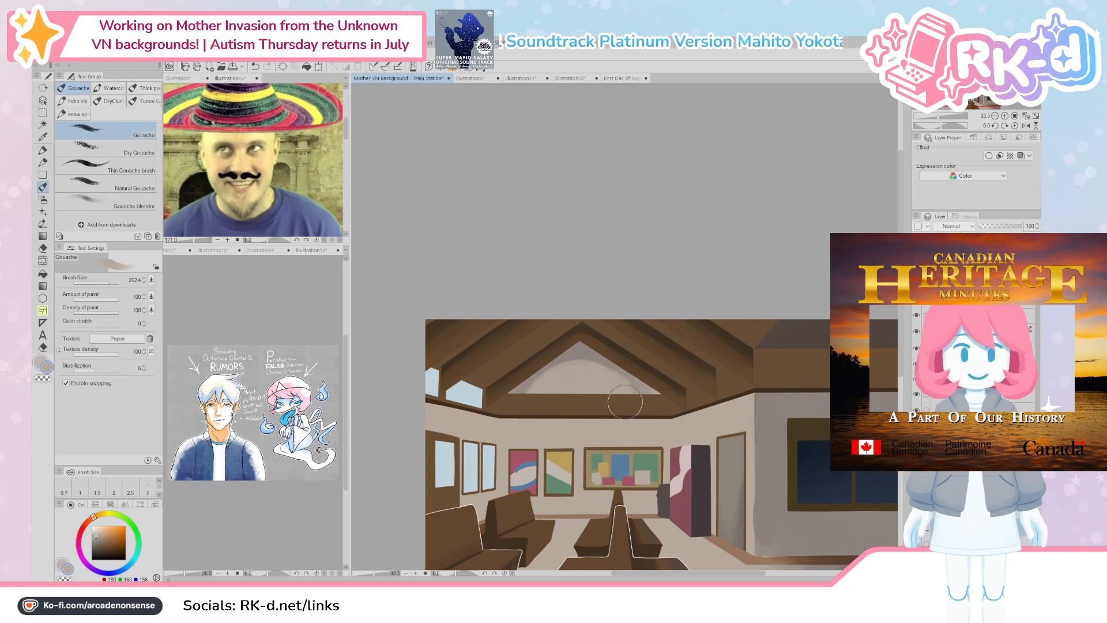
left_click(595, 362, "alt")
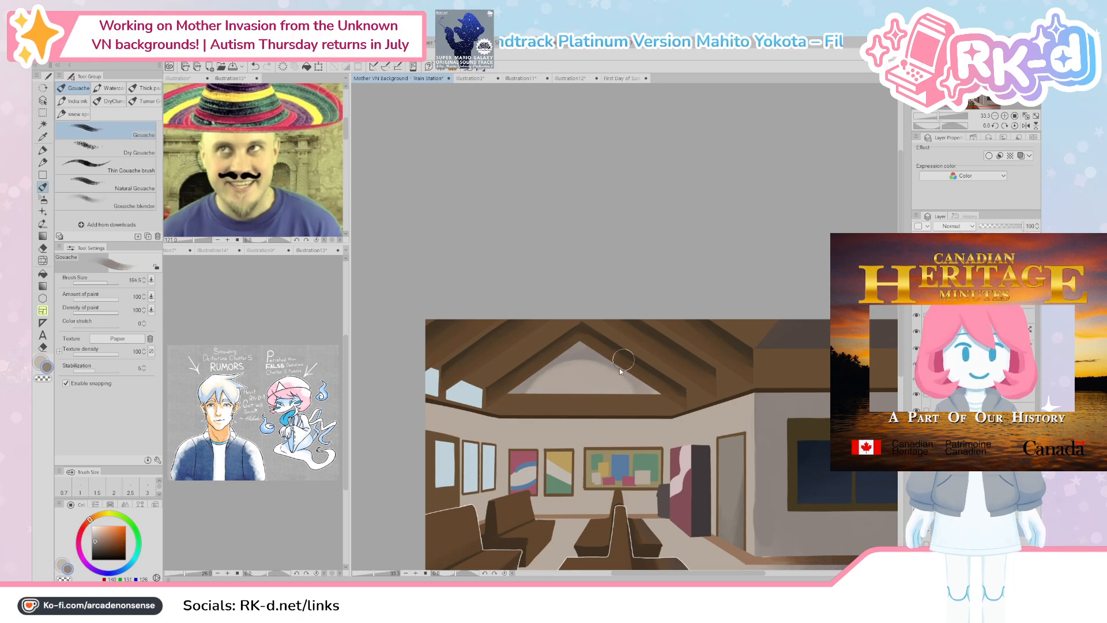
Step: Try shading the lower part of the ticket office wall, beneath the window, in sampled wall gray
left_click_drag(733, 436, 653, 424)
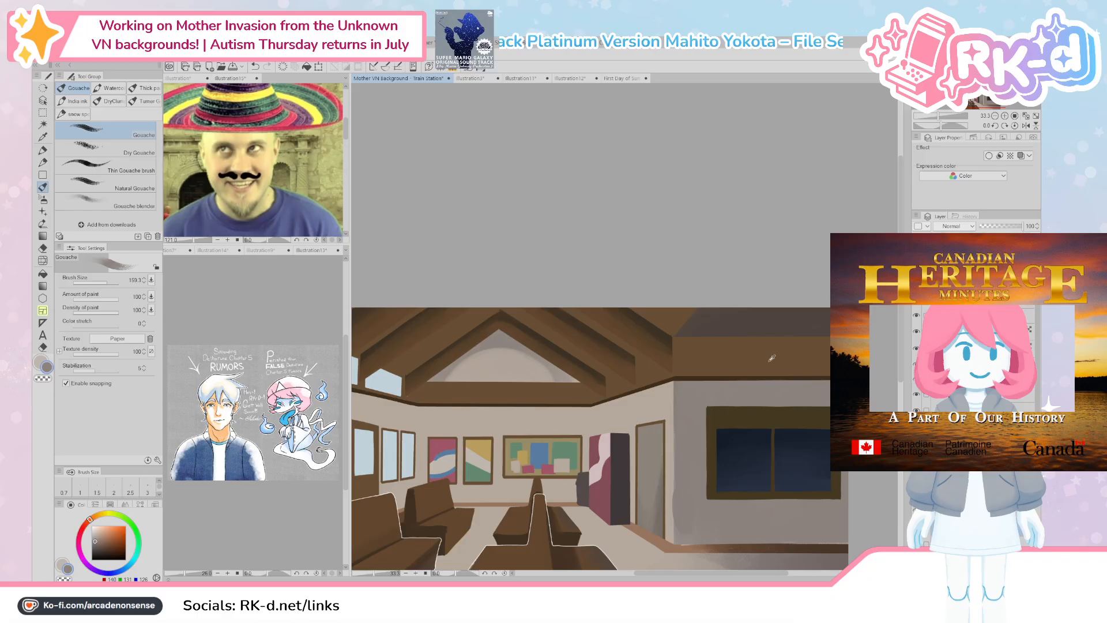
left_click(791, 321, "alt")
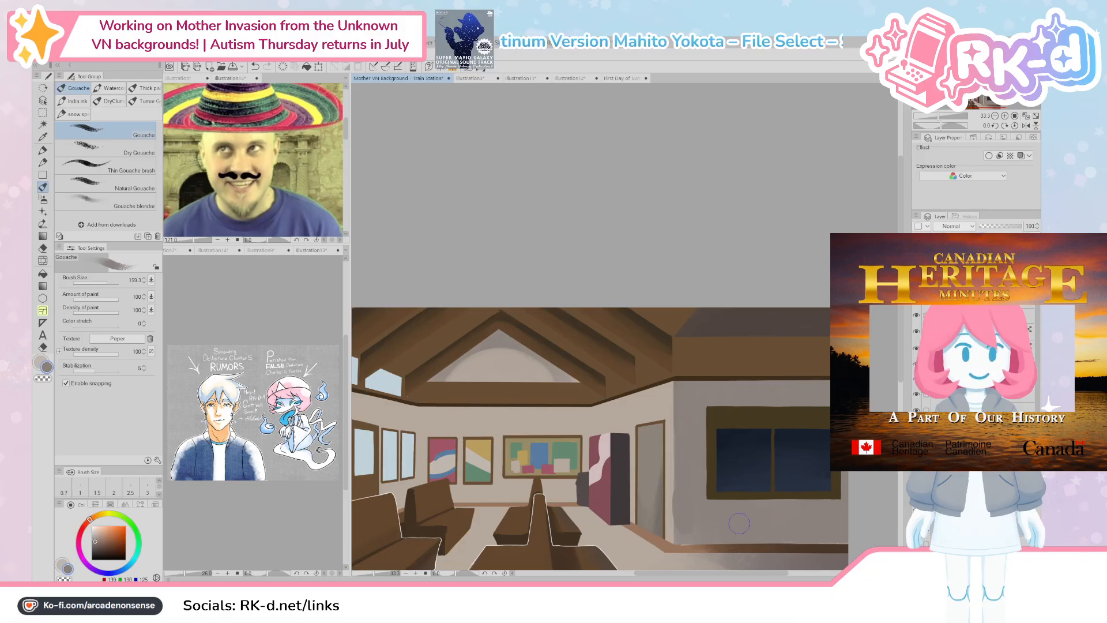
left_click_drag(835, 554, 819, 527)
left_click(827, 531, "alt")
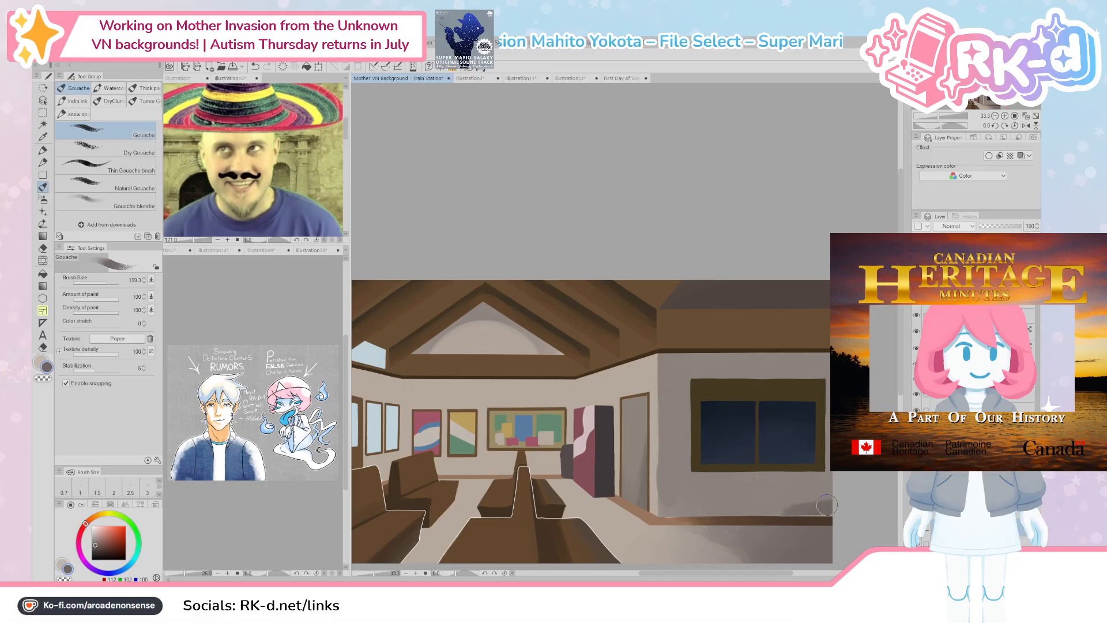
left_click_drag(822, 518, 822, 519)
left_click(842, 510, "alt")
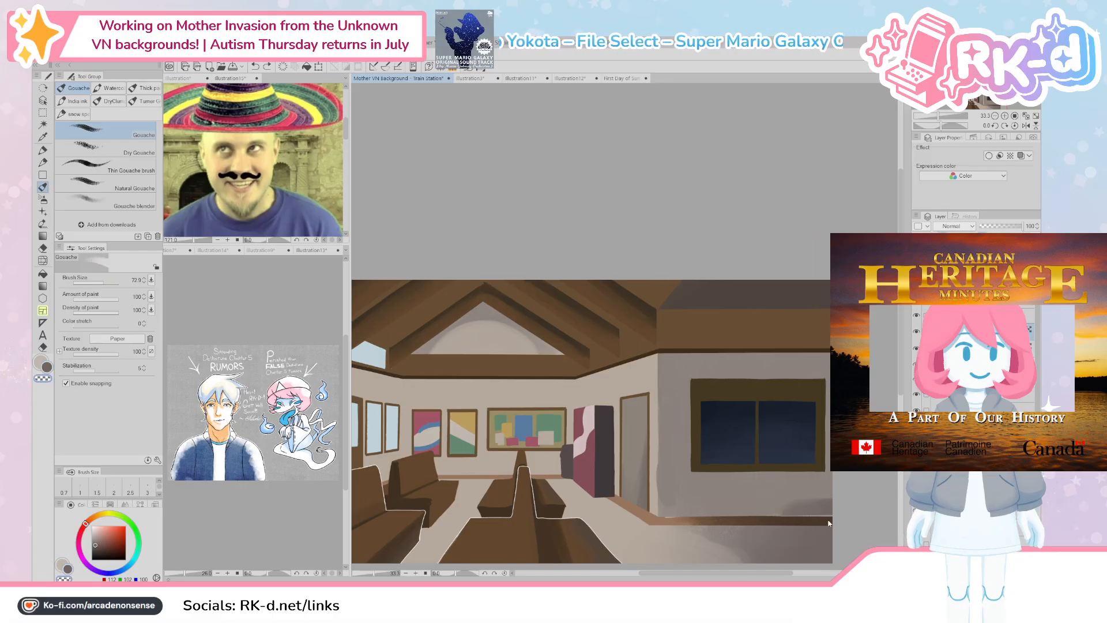
Step: Touch up the baseboard below the ticket office wall in sampled browns with Gouache at size 72.9
left_click(788, 515, "alt")
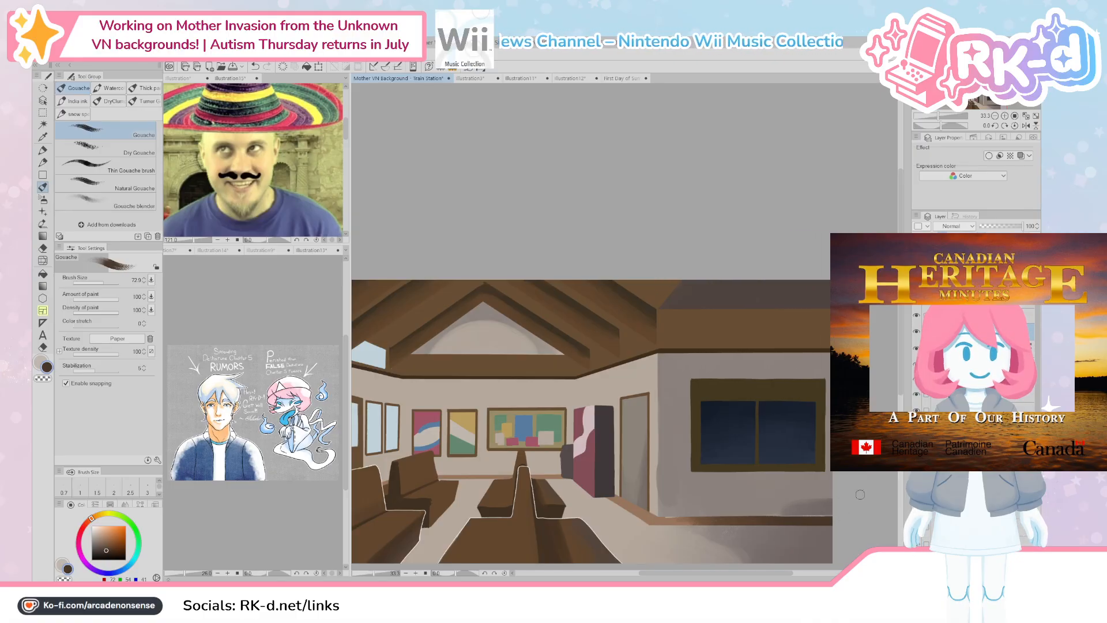
left_click(981, 348)
left_click(808, 508, "alt")
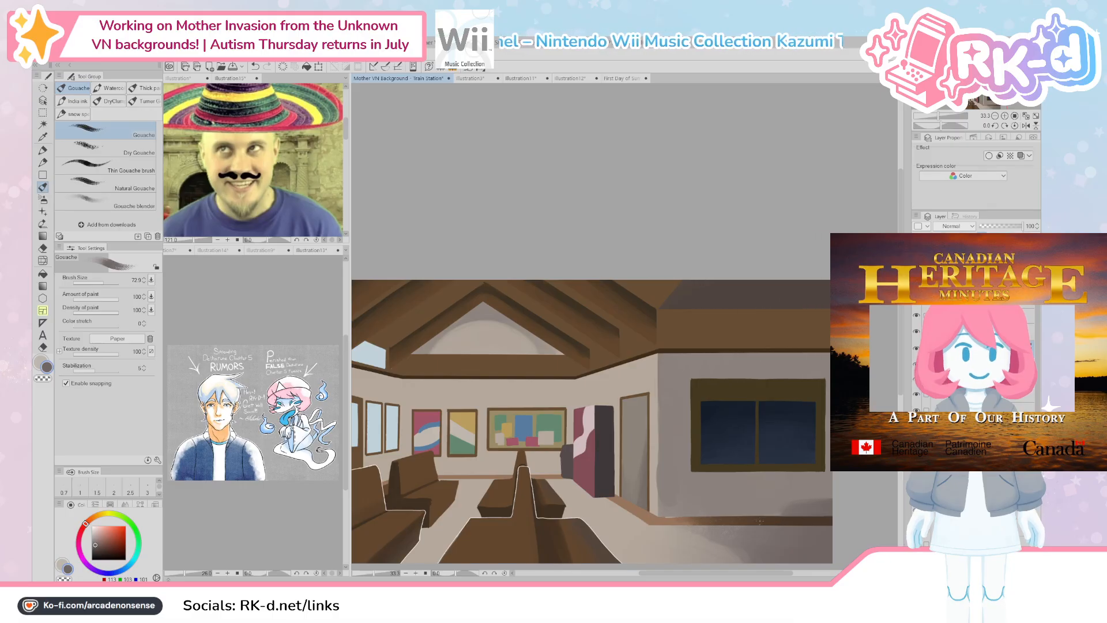
key("alt+]")
left_click(667, 517, "alt")
scroll(789, 517, "right", 1)
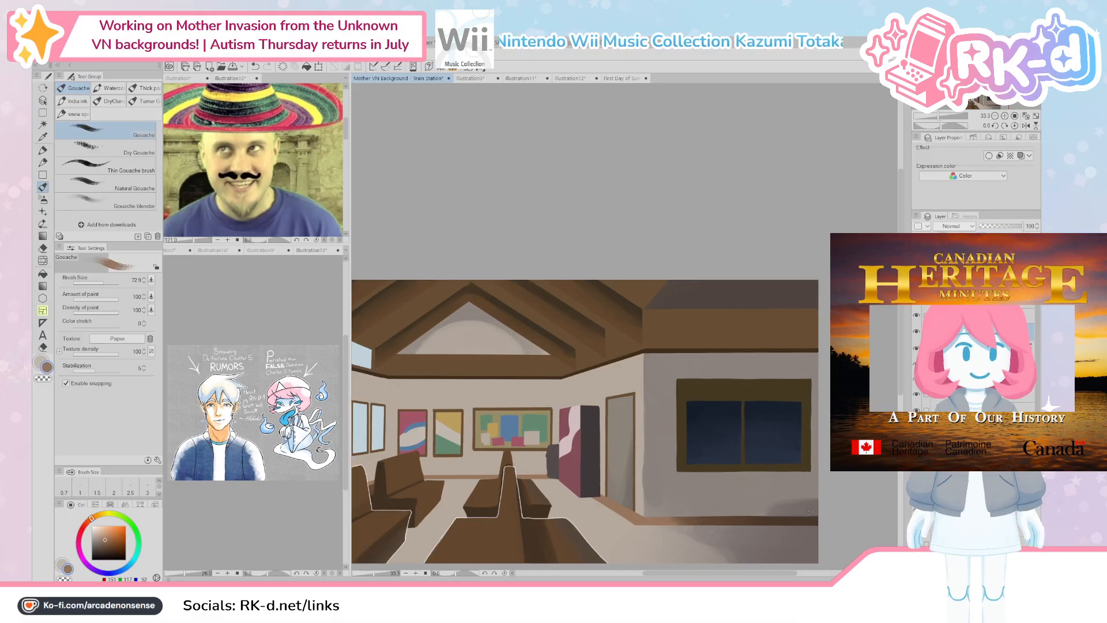
Step: Shade the ticket office wall between the window and the baseboard in sampled wall gray at size 148.3
left_click(809, 510, "alt")
key("]")
mouse_move(806, 503)
left_mouse_down()
mouse_move(764, 505)
mouse_move(764, 496)
mouse_move(744, 507)
mouse_move(765, 511)
mouse_move(724, 519)
left_mouse_up()
left_click_drag(781, 483, 732, 496)
left_click(806, 499, "alt")
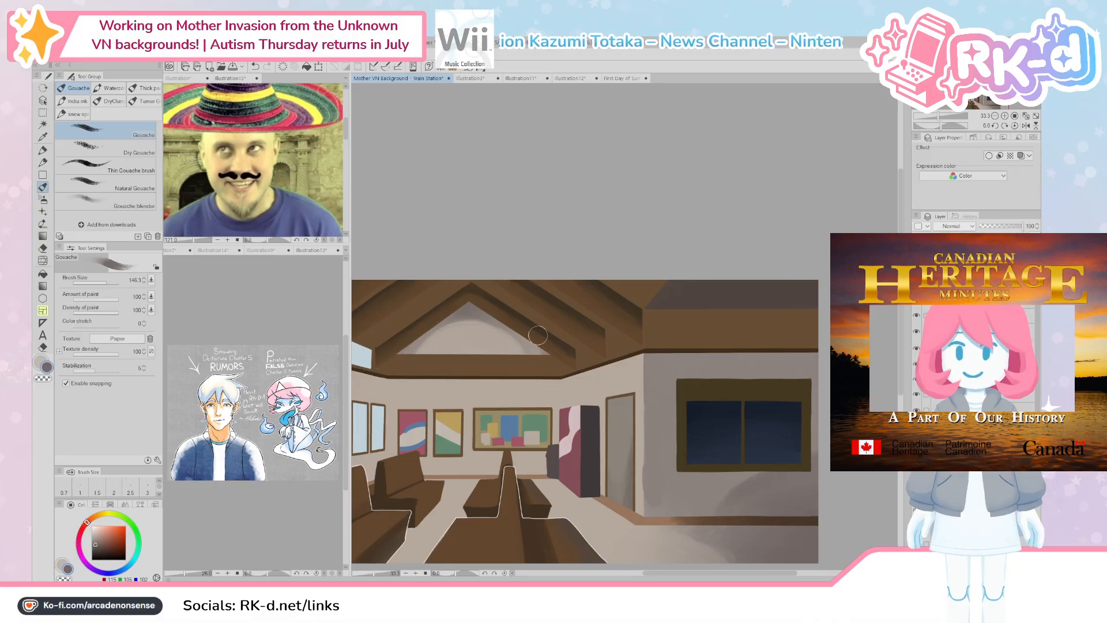
Step: Sample tones from the gable and ticket office and shade the ticket office wall's corner beside the door
left_click_drag(548, 370, 671, 384)
left_click(557, 351, "alt")
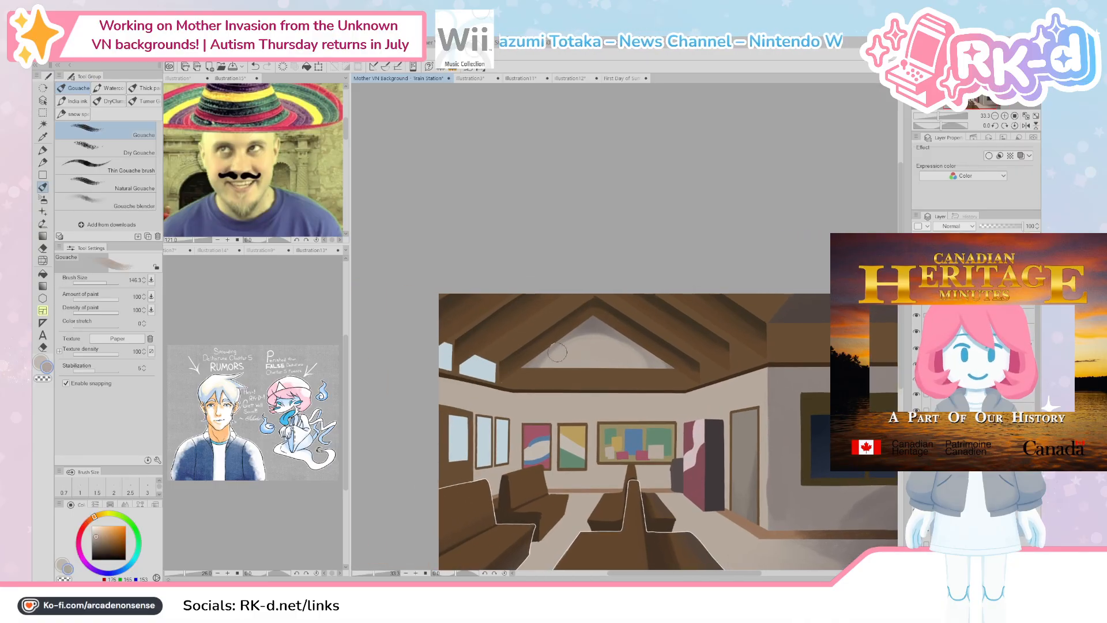
left_click_drag(709, 512, 696, 501)
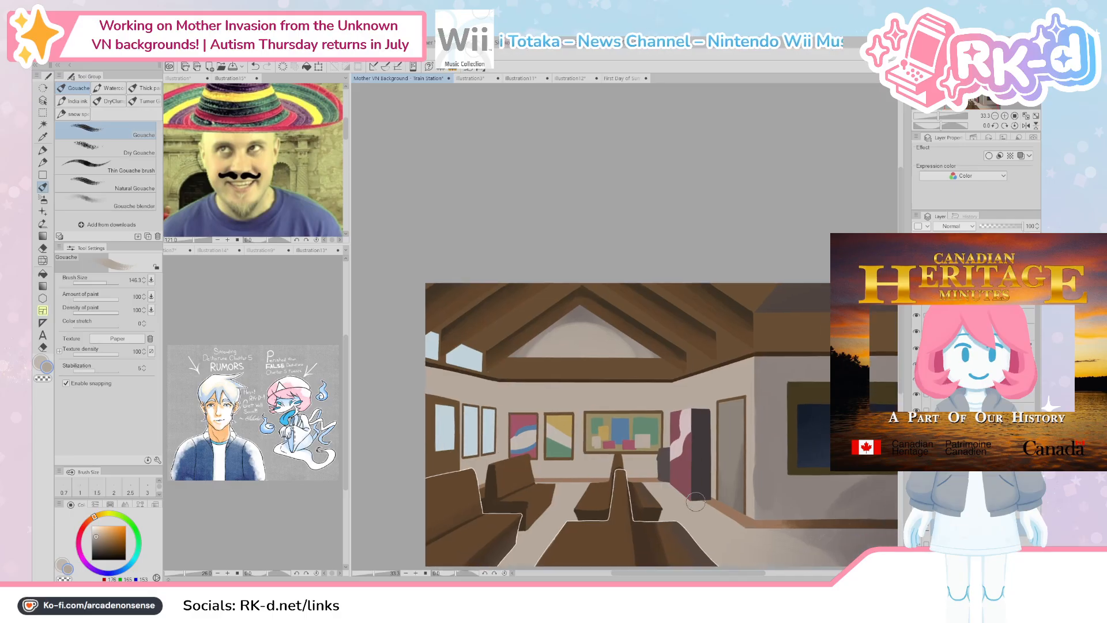
left_click(771, 415, "alt")
mouse_move(756, 479)
left_mouse_down()
mouse_move(751, 467)
mouse_move(750, 504)
left_mouse_up()
left_click(749, 451, "alt")
left_click(763, 450, "alt")
Step: Define and soften the corner between the back wall and the door wall with sampled light and dark wall tones
left_click_drag(674, 387, 669, 388)
mouse_move(671, 388)
left_mouse_down()
mouse_move(671, 409)
mouse_move(671, 381)
left_mouse_up()
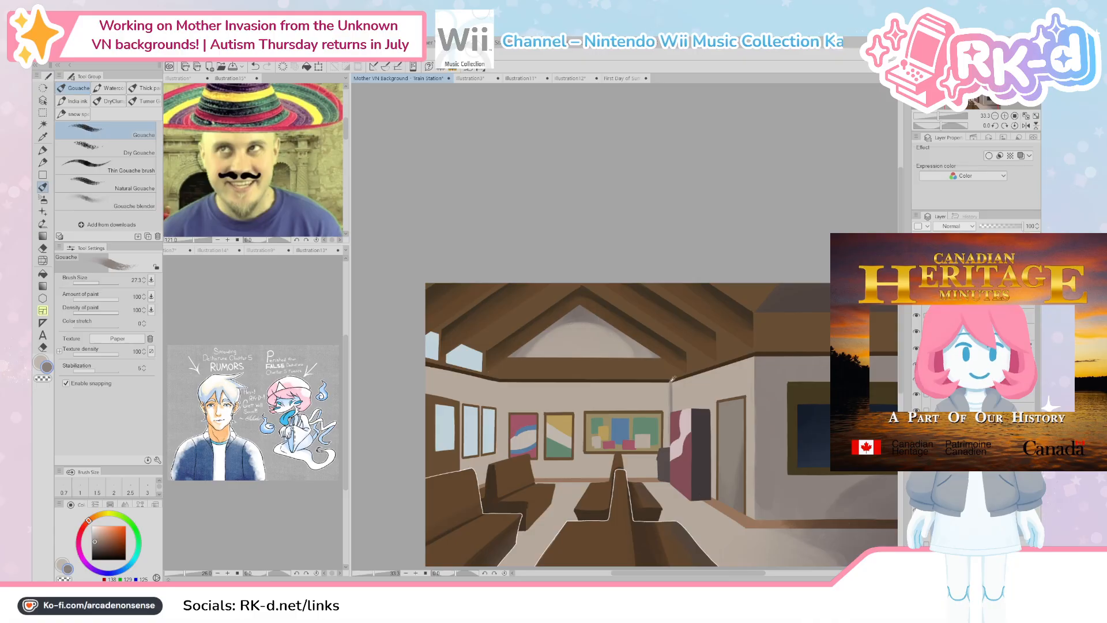
left_click(669, 377, "alt")
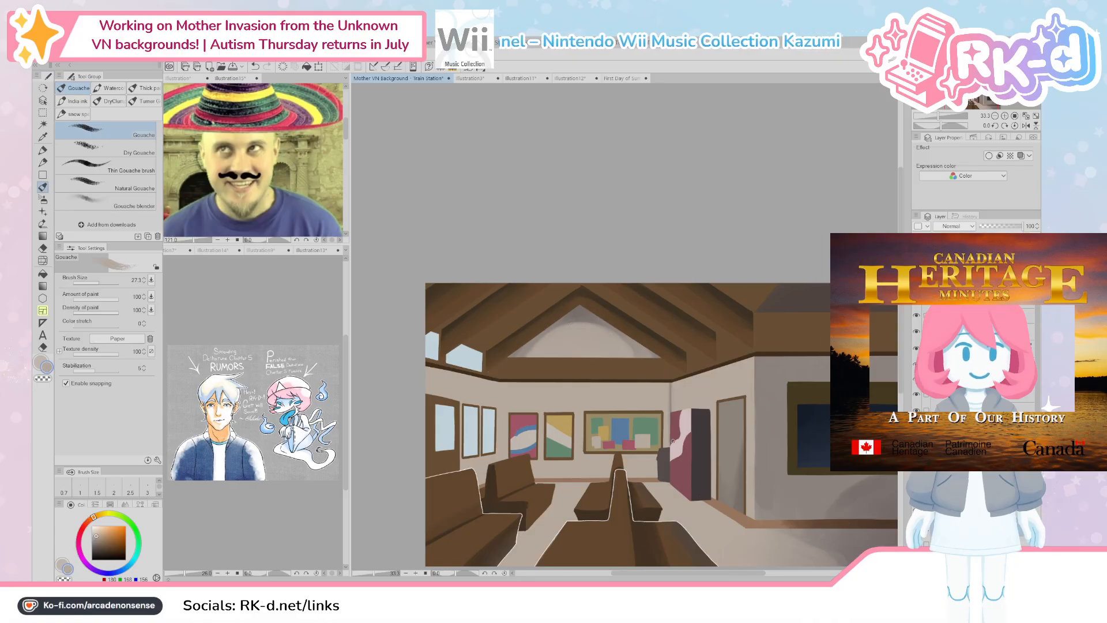
left_click(669, 385, "alt")
left_click(664, 428, "alt")
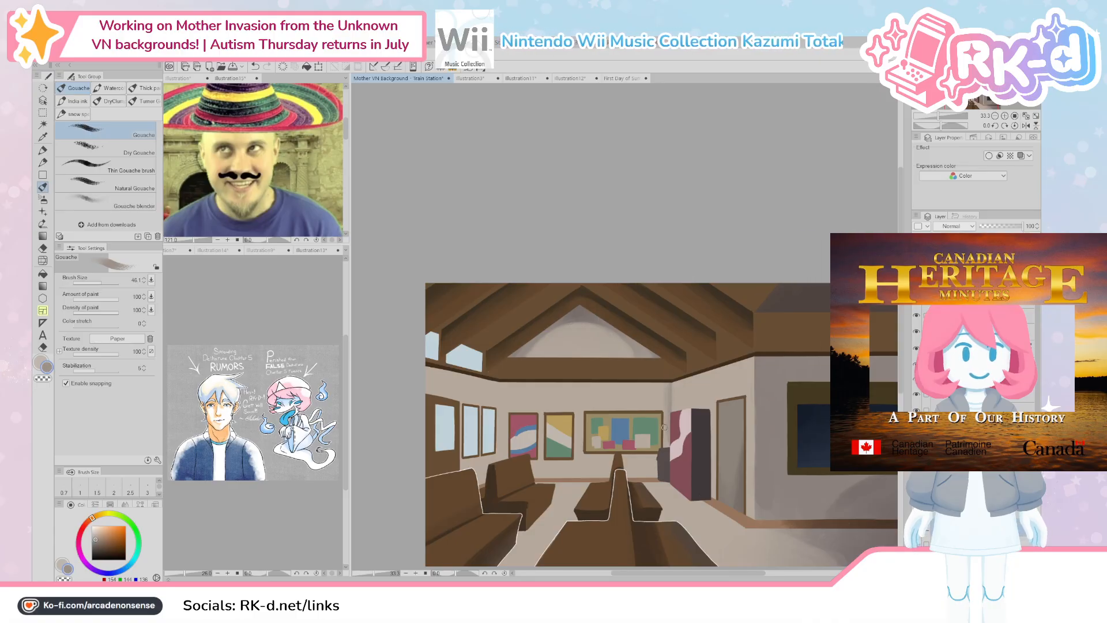
left_click(664, 386, "alt")
left_click_drag(663, 379, 670, 379, "ctrl+alt")
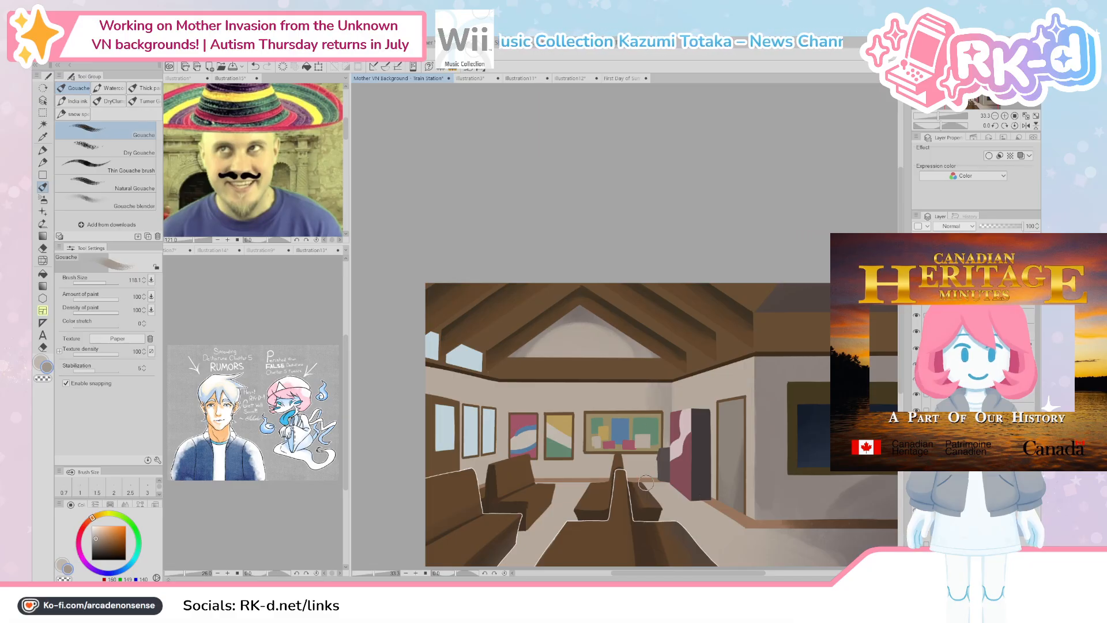
Step: Shade the corner between the window wall and the back wall in sampled wall tones, redoing an unwanted stroke
left_click_drag(505, 393, 500, 460, "ctrl+alt")
left_click(502, 386, "alt")
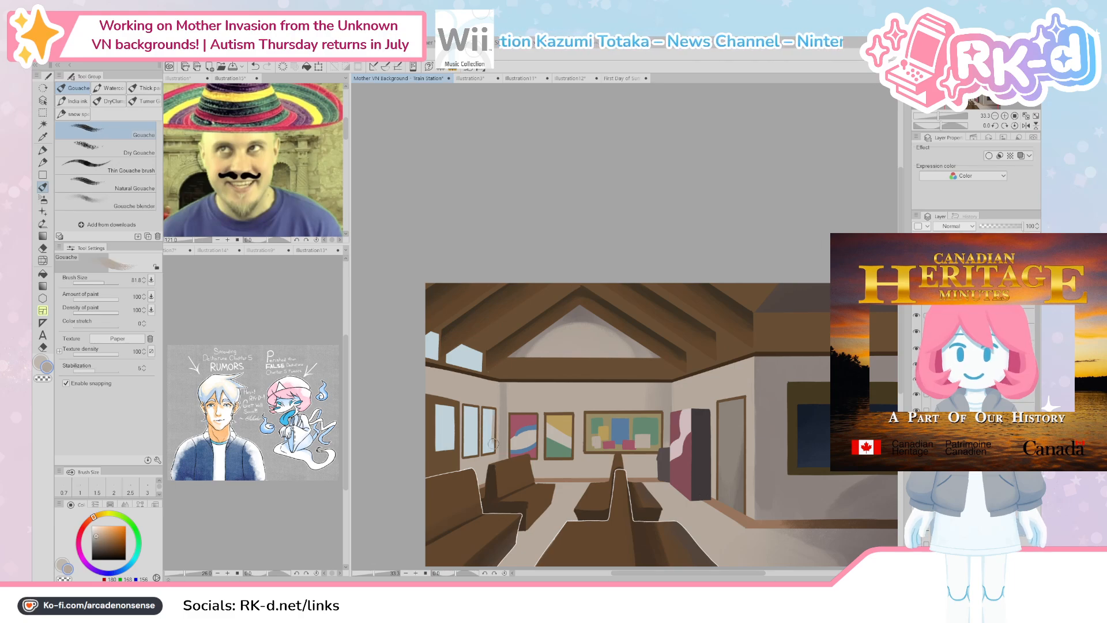
left_click(506, 380, "alt")
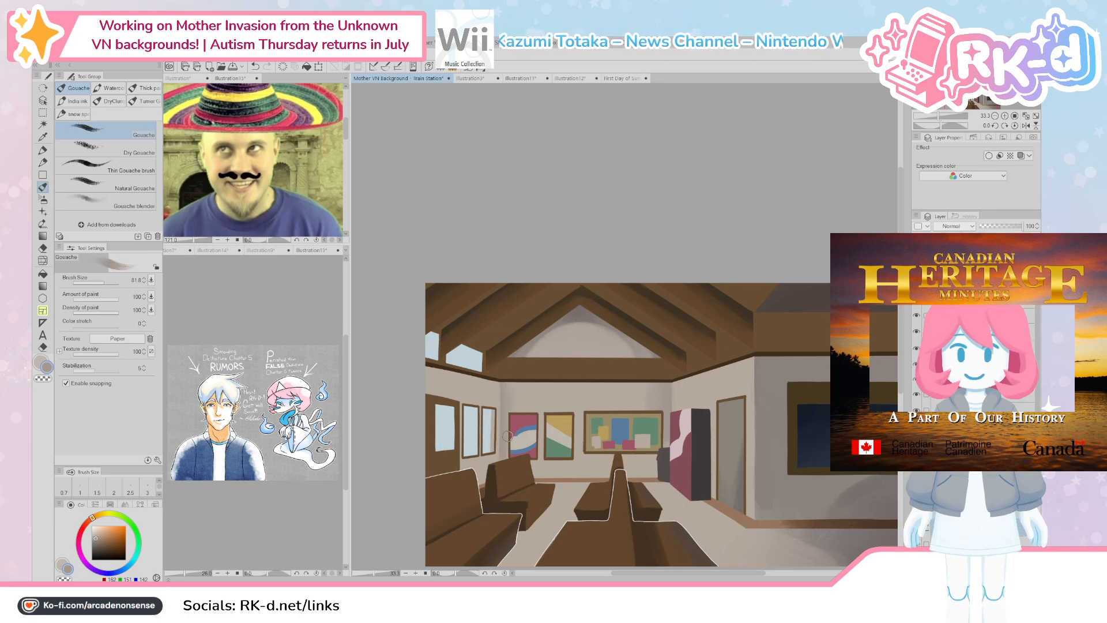
key("ctrl+z")
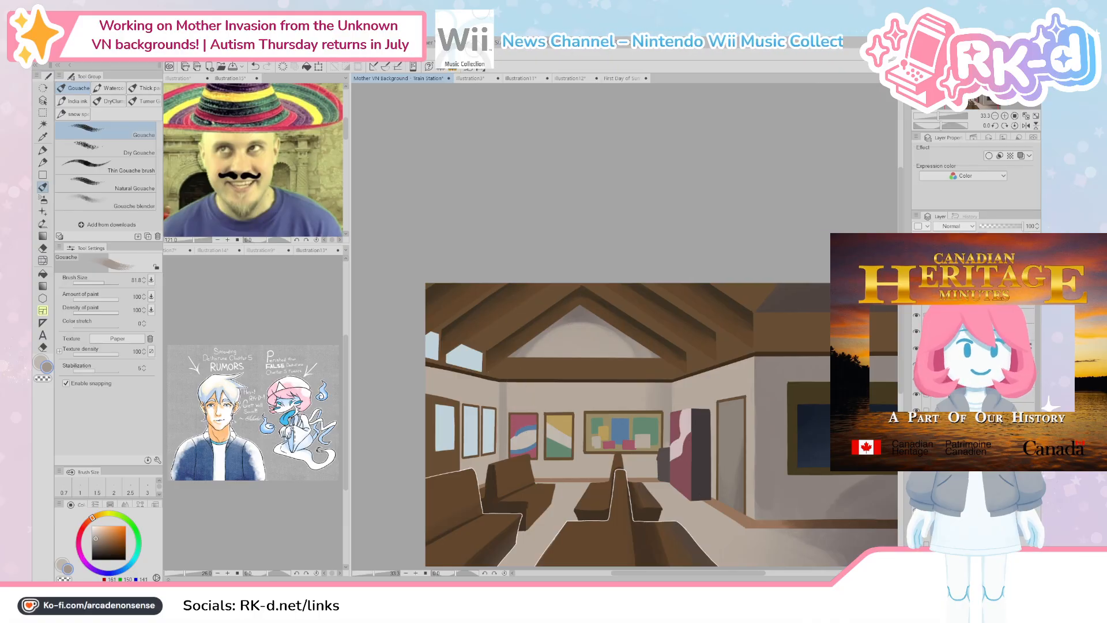
mouse_move(431, 390)
left_mouse_down()
mouse_move(436, 366)
mouse_move(485, 416)
mouse_move(478, 456)
mouse_move(463, 464)
mouse_move(519, 421)
mouse_move(513, 403)
mouse_move(507, 449)
left_mouse_up()
left_click(499, 458, "alt")
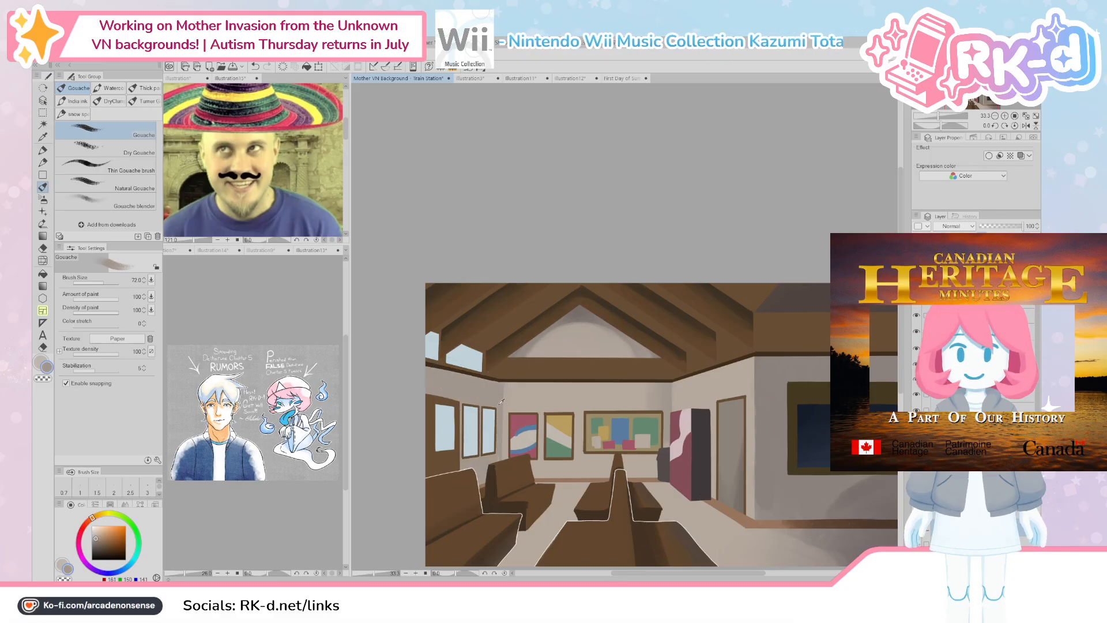
left_click(498, 460, "alt")
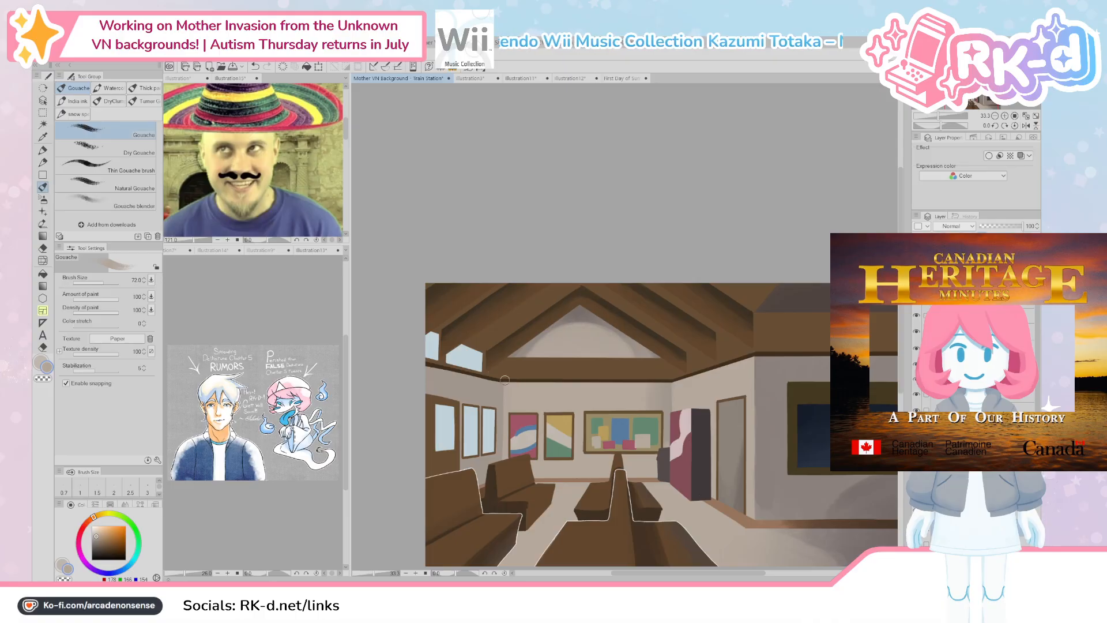
Step: Shade the upper back wall beneath the ceiling beam in a sampled wall tone at size 192.1
scroll(503, 466, "down", 3)
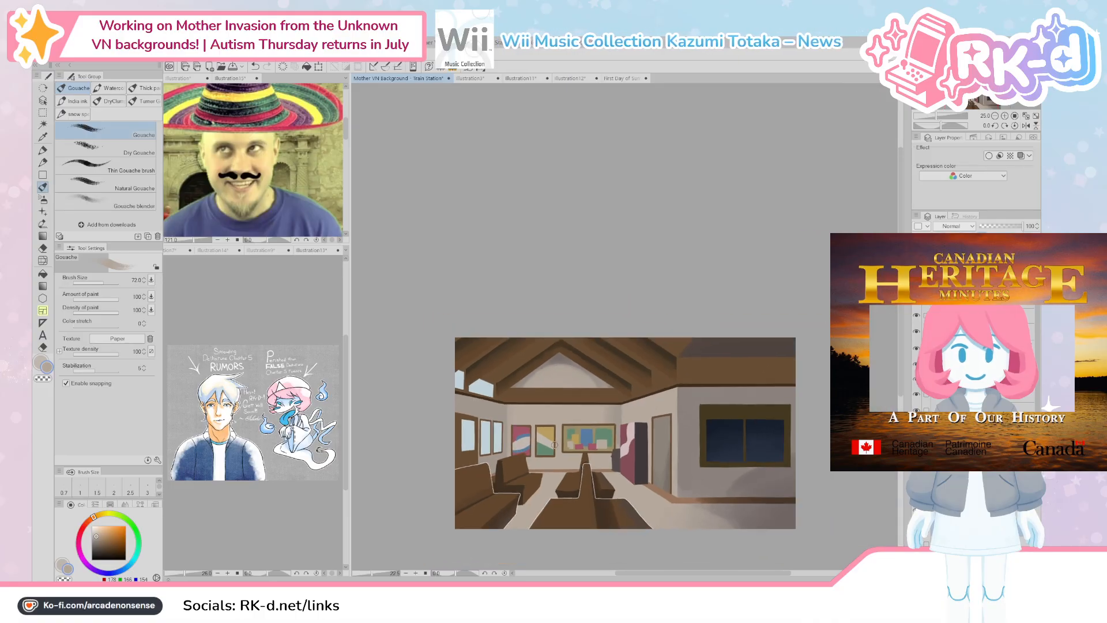
left_click(595, 407, "alt")
left_click_drag(595, 407, 618, 409, "ctrl+alt")
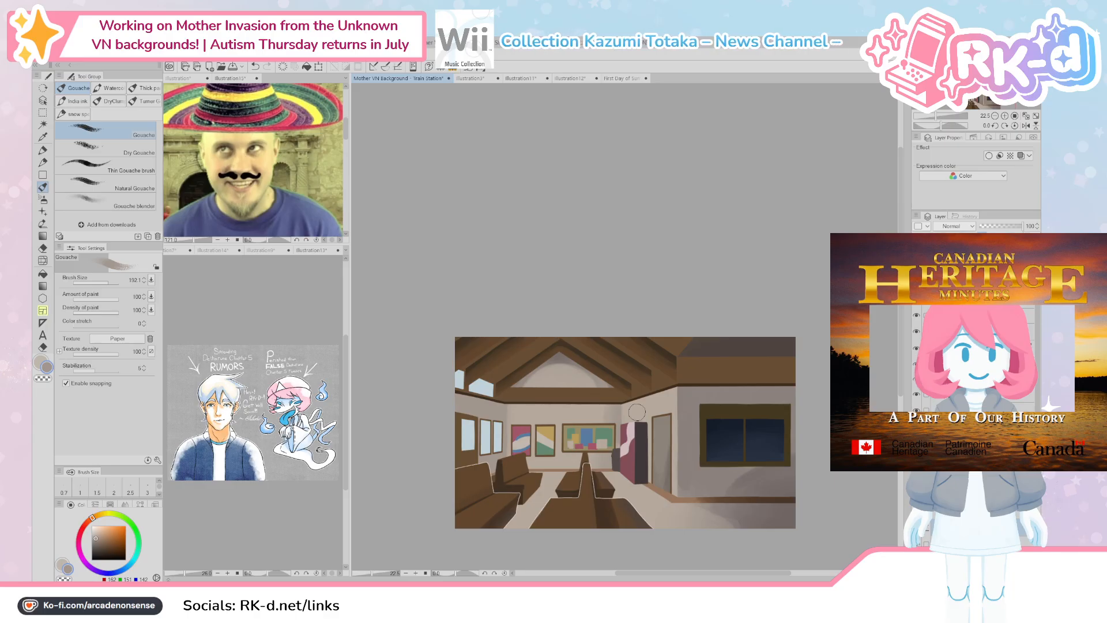
Step: Sample the hanging lamp's color from the rough color version and block in the large lamp's left side at size 51.2
scroll(637, 438, "up", 2)
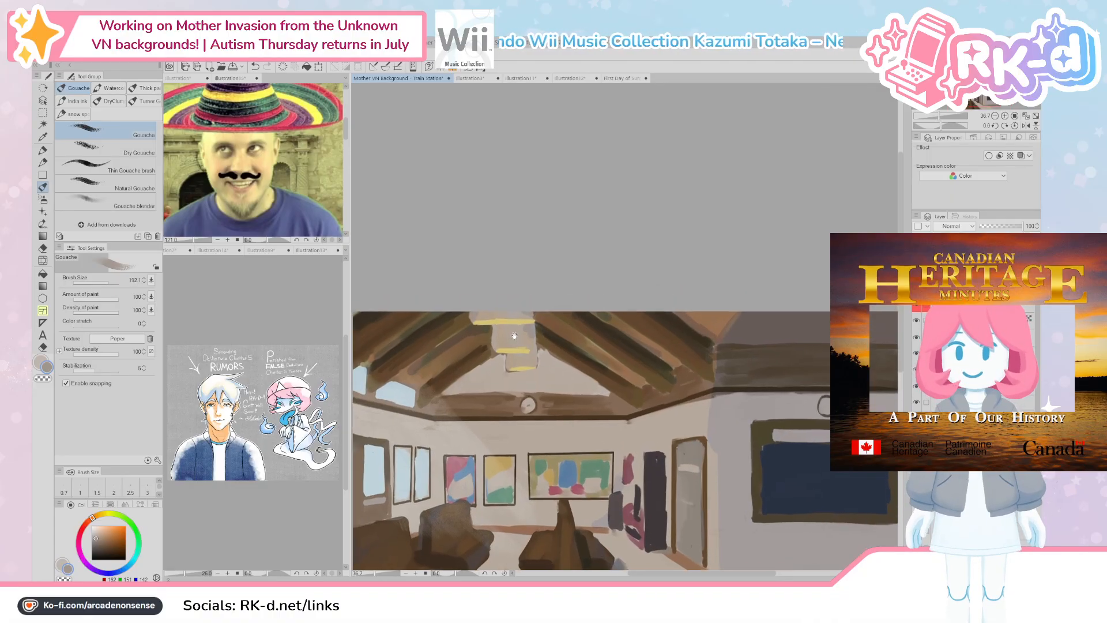
scroll(514, 323, "up", 1)
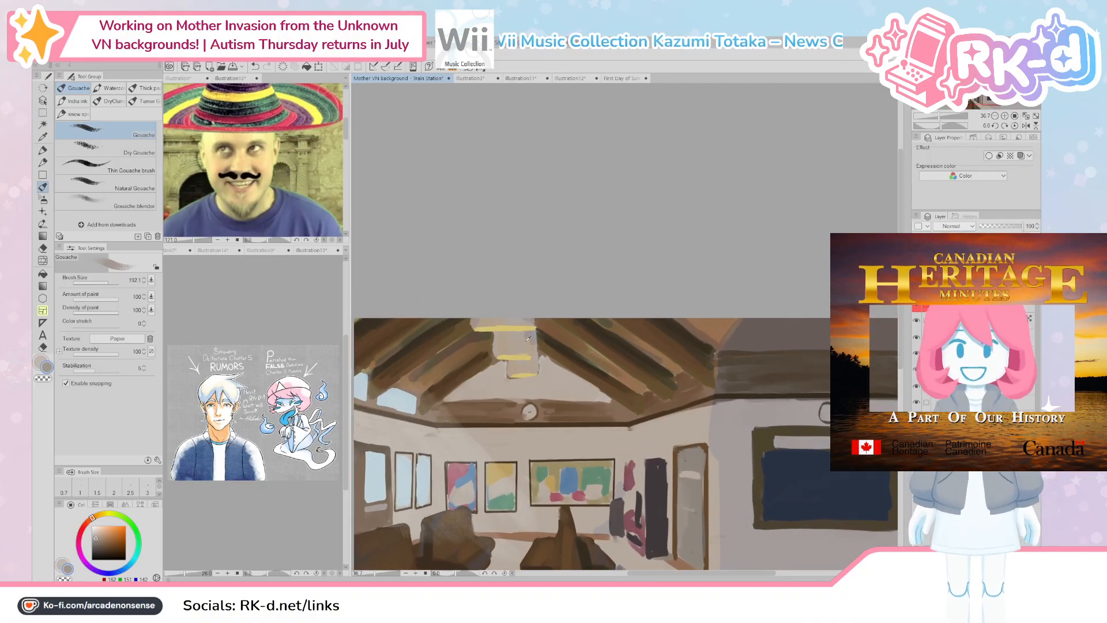
left_click(534, 340, "alt")
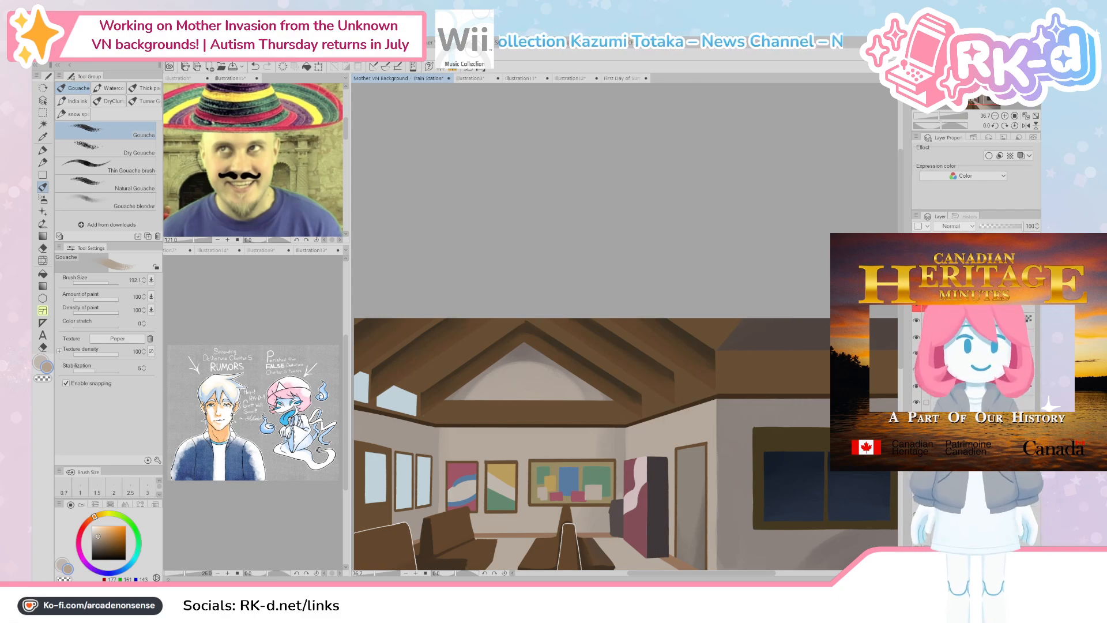
scroll(546, 371, "up", 5)
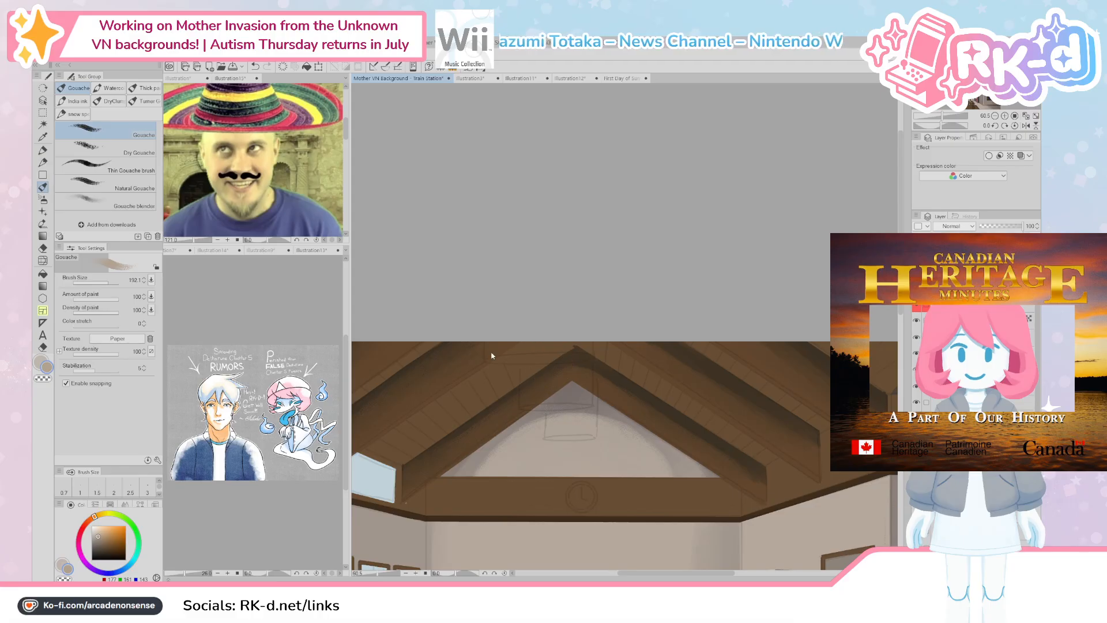
left_click_drag(503, 361, 506, 351, "ctrl+alt")
mouse_move(492, 340)
left_mouse_down()
mouse_move(521, 342)
mouse_move(505, 355)
mouse_move(544, 355)
mouse_move(535, 395)
mouse_move(549, 429)
mouse_move(546, 383)
left_mouse_up()
scroll(547, 382, "up", 4)
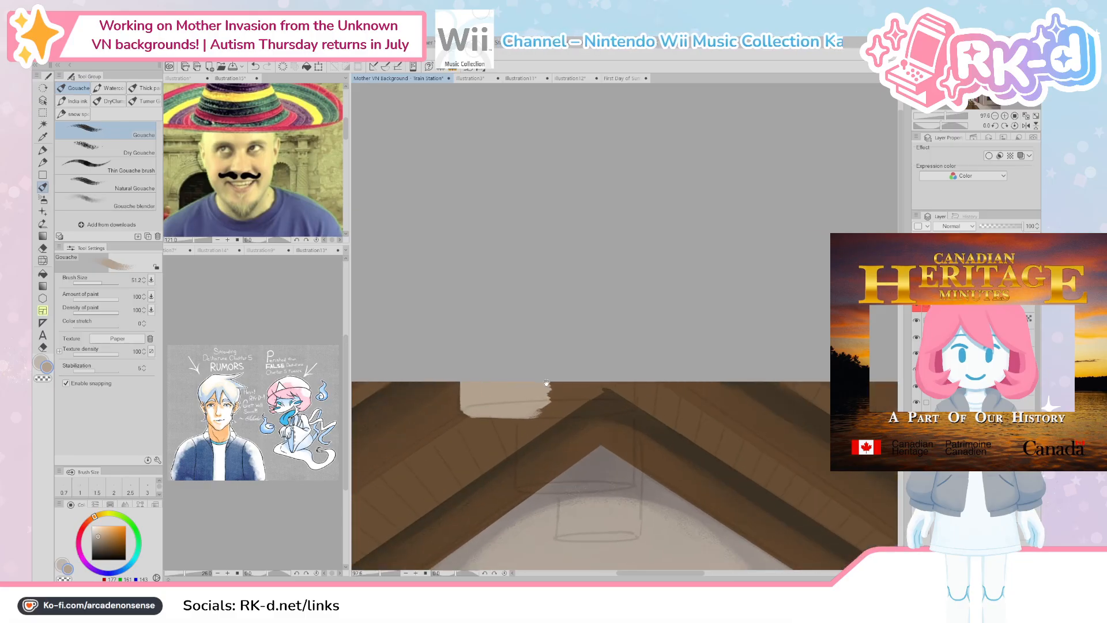
Step: Outline the large hanging lamp's edges at size 19.4 and fill the rest of its cylinder in beige
left_click_drag(558, 422, 553, 428)
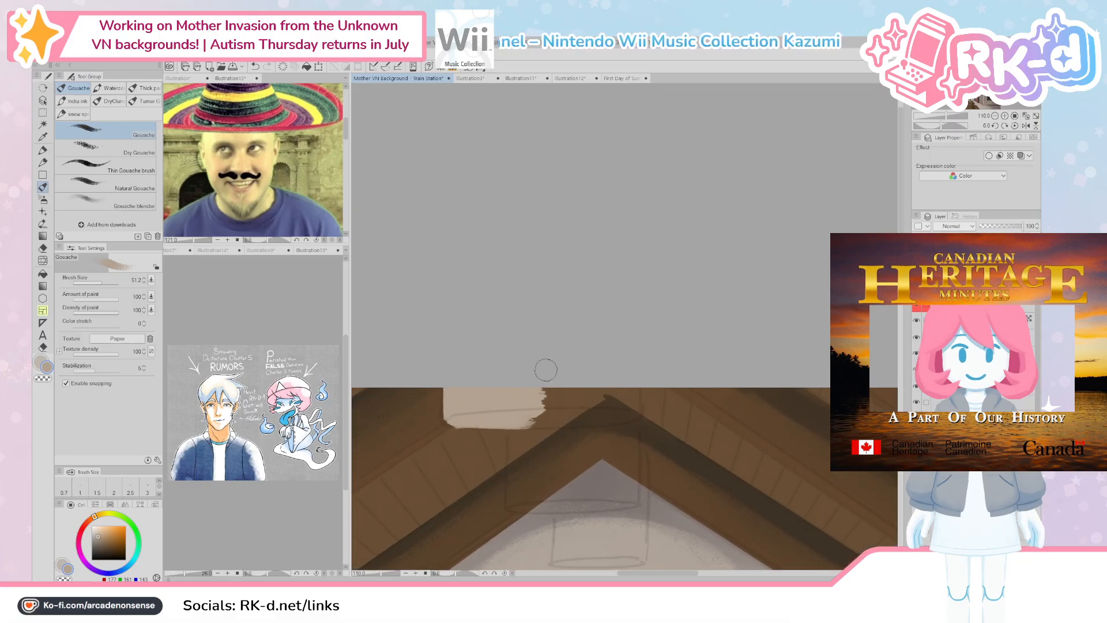
key("bracketleft")
key("bracketleft")
key("bracketleft")
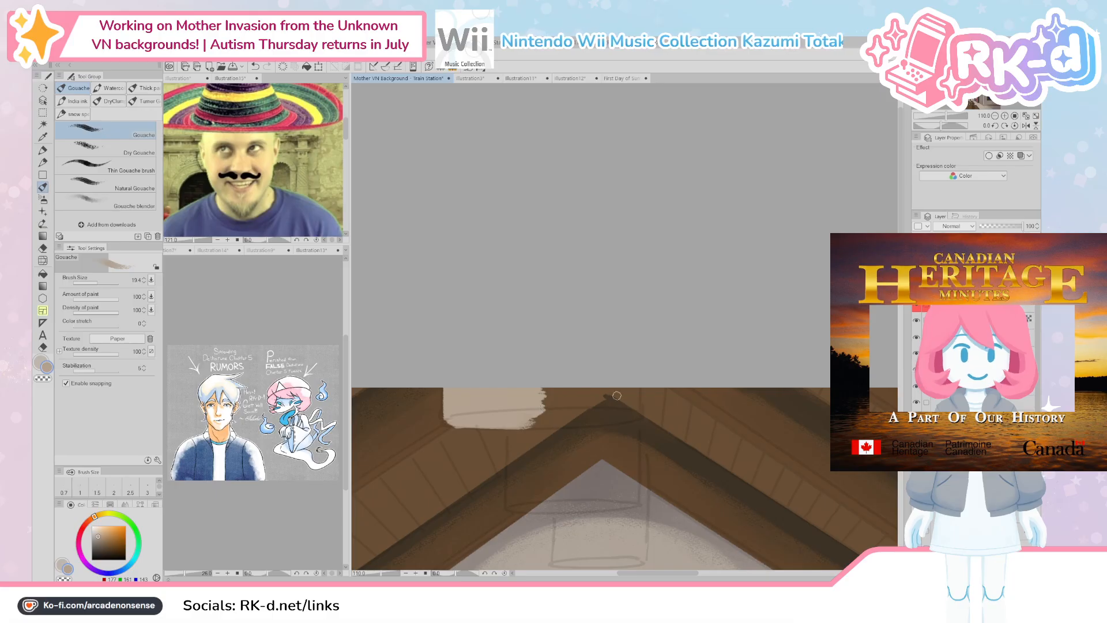
mouse_move(637, 383)
left_mouse_down()
mouse_move(638, 415)
mouse_move(638, 393)
left_mouse_up()
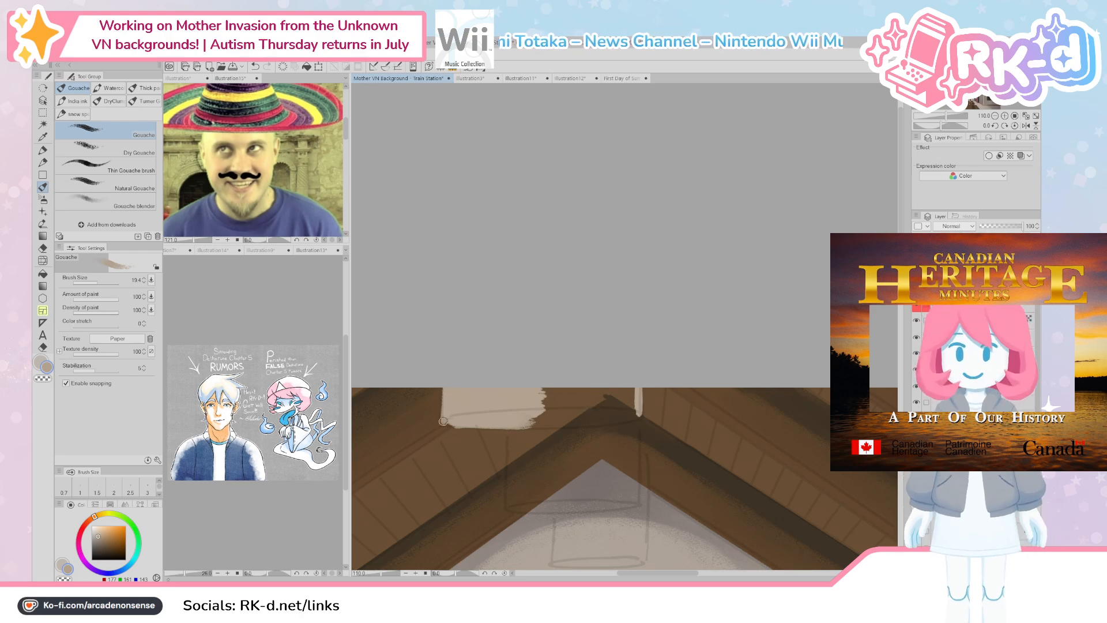
mouse_move(442, 424)
left_mouse_down()
mouse_move(638, 417)
mouse_move(638, 394)
mouse_move(539, 416)
mouse_move(609, 389)
mouse_move(534, 421)
mouse_move(630, 391)
mouse_move(633, 412)
mouse_move(573, 417)
mouse_move(622, 405)
left_mouse_up()
mouse_move(594, 420)
left_mouse_down()
mouse_move(633, 409)
mouse_move(601, 387)
mouse_move(540, 410)
mouse_move(565, 376)
left_mouse_up()
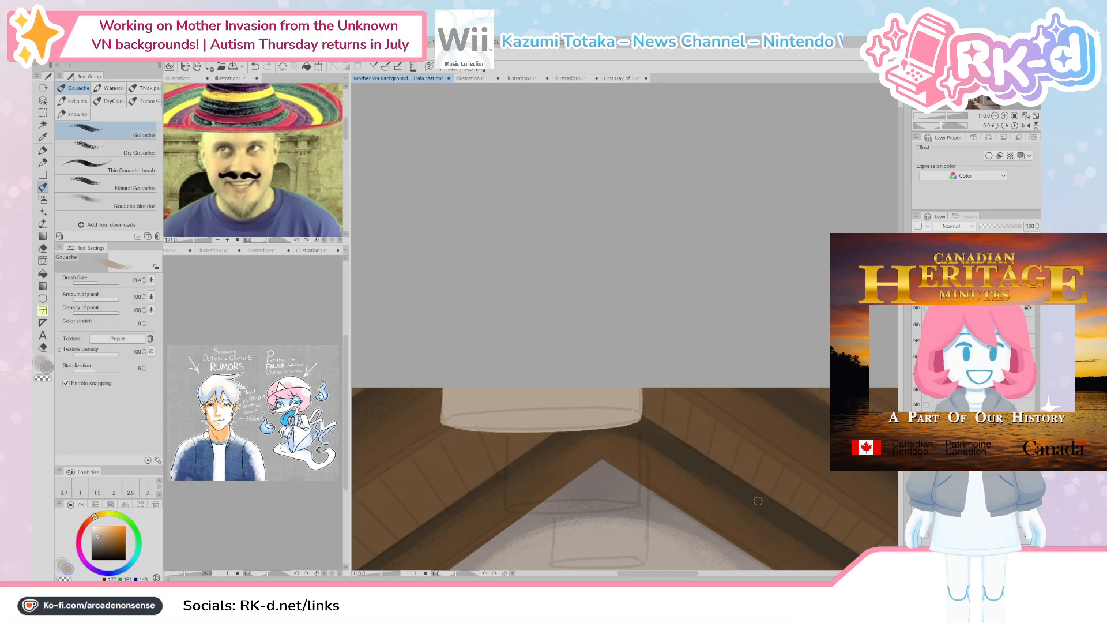
Step: Paint the left side of the second hanging lamp below the large one in beige, following the sketch
scroll(715, 450, "down", 2)
left_click_drag(685, 476, 655, 399)
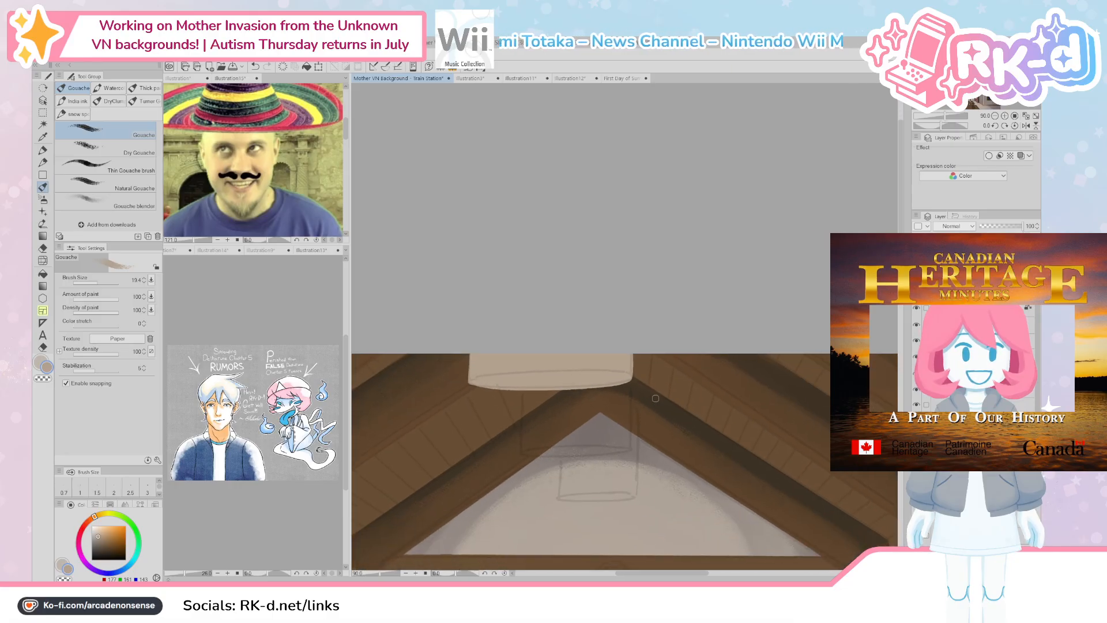
key("bracketleft")
mouse_move(526, 383)
left_mouse_down()
mouse_move(526, 449)
mouse_move(517, 379)
mouse_move(516, 434)
left_mouse_up()
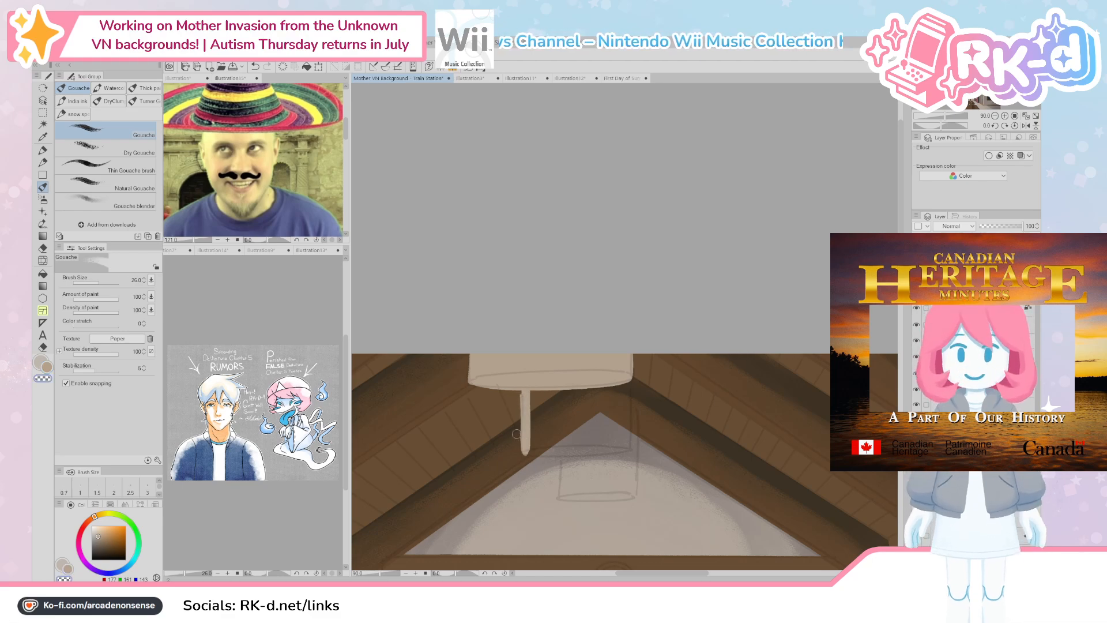
mouse_move(517, 386)
left_mouse_down()
mouse_move(533, 422)
mouse_move(549, 389)
mouse_move(569, 438)
left_mouse_up()
key("c")
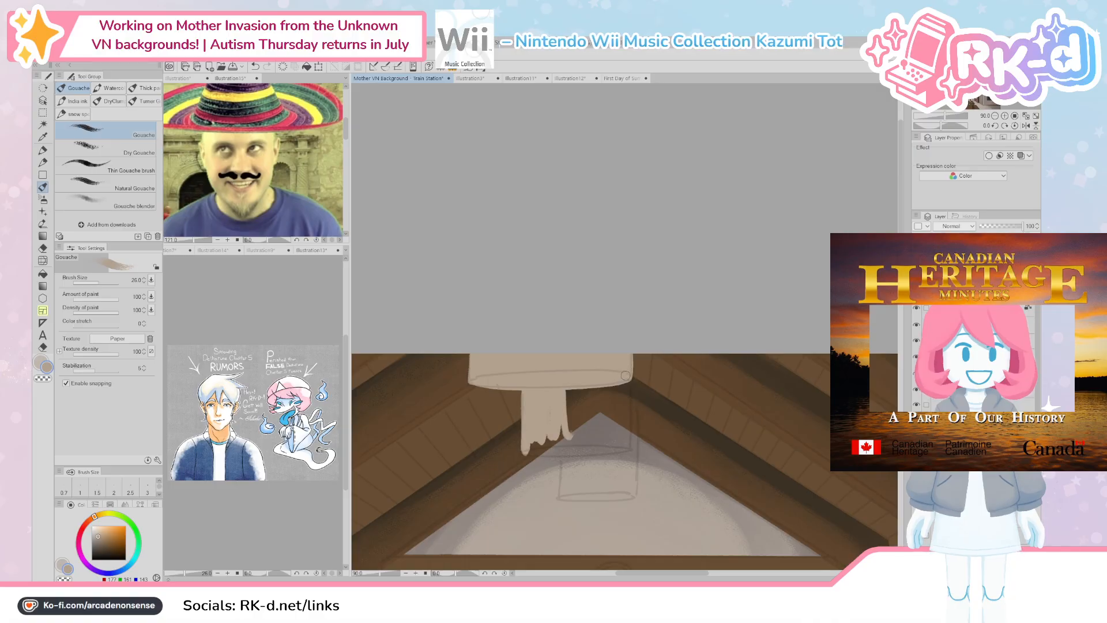
Step: Paint the right side of the second hanging lamp in beige and fill its body down to the bottom rim
left_click_drag(625, 368, 622, 442)
left_click_drag(625, 394, 624, 418)
key("c")
left_click_drag(632, 376, 627, 458)
left_click(627, 401, "alt")
left_click_drag(624, 394, 619, 435)
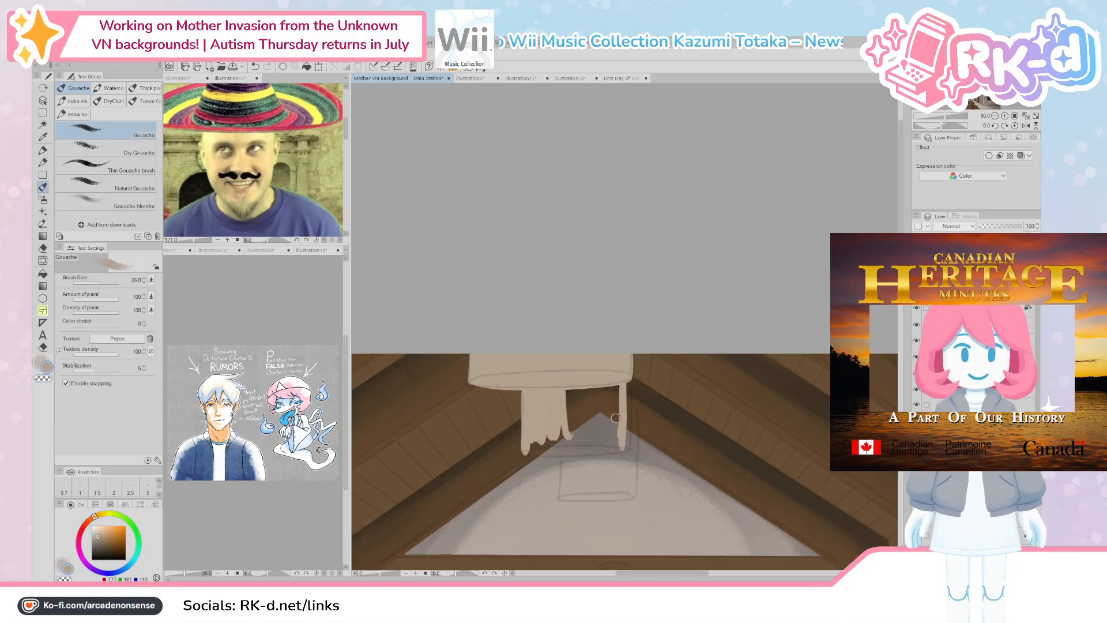
mouse_move(576, 395)
left_mouse_down()
mouse_move(558, 412)
mouse_move(604, 385)
mouse_move(610, 410)
mouse_move(614, 392)
mouse_move(583, 438)
mouse_move(600, 416)
mouse_move(526, 450)
mouse_move(609, 450)
left_mouse_up()
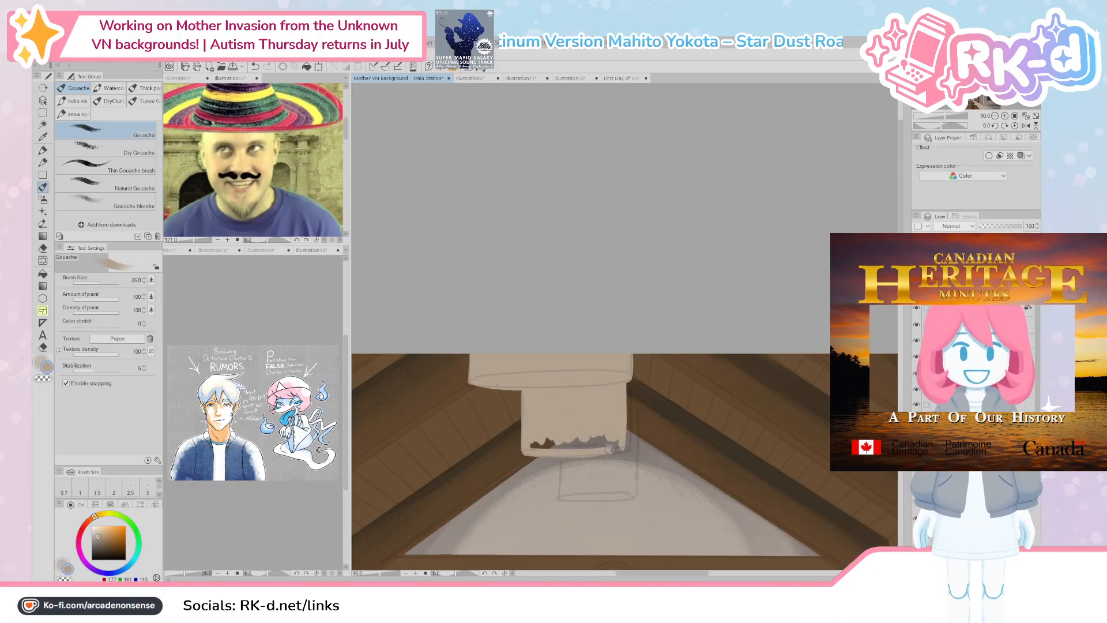
mouse_move(535, 451)
left_mouse_down()
mouse_move(619, 446)
mouse_move(544, 445)
left_mouse_up()
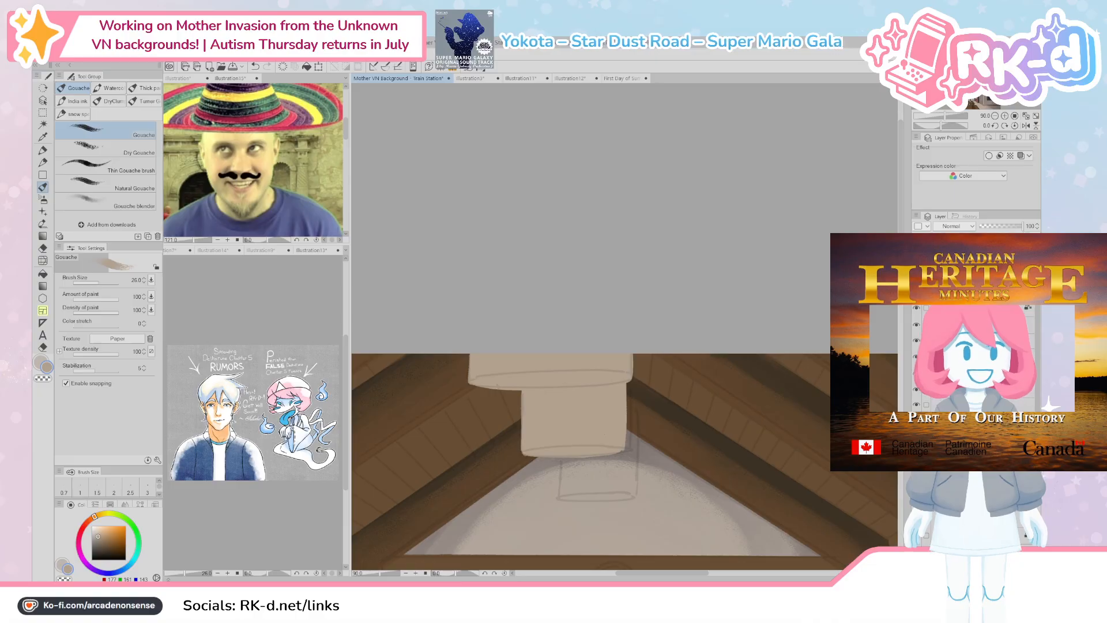
Step: Outline both sides of the third, smallest hanging lamp in beige and fill the gap beneath the second lamp
scroll(568, 505, "up", 1)
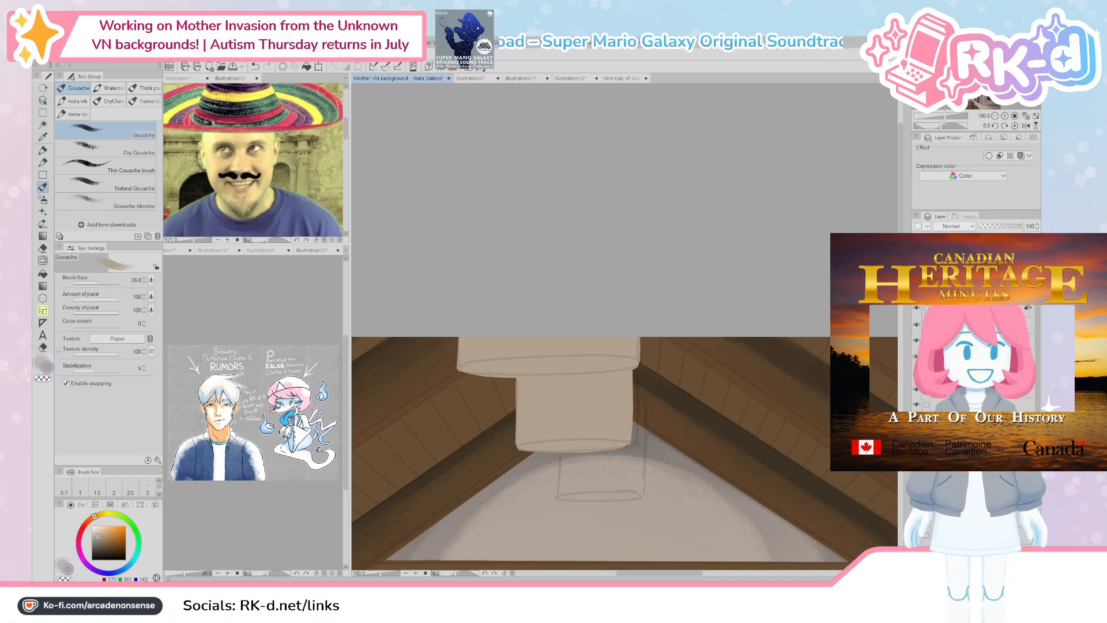
mouse_move(572, 456)
left_mouse_down()
mouse_move(547, 451)
mouse_move(542, 483)
left_mouse_up()
left_click_drag(540, 436, 542, 486)
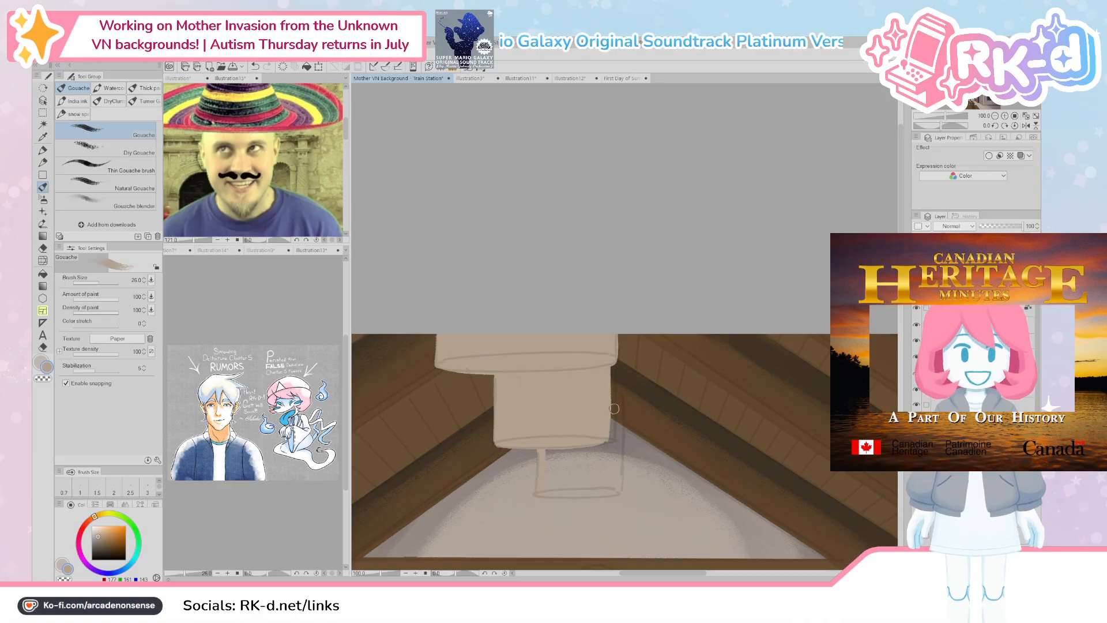
left_click_drag(615, 354, 620, 458)
key("ctrl+z")
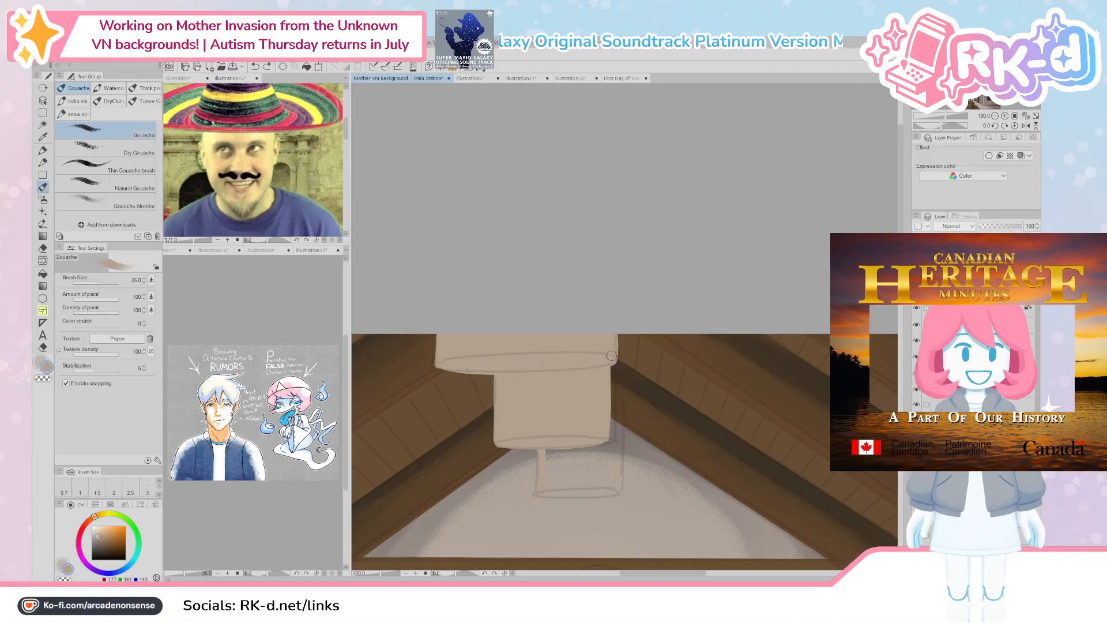
left_click_drag(613, 357, 614, 484)
left_click_drag(613, 377, 616, 427)
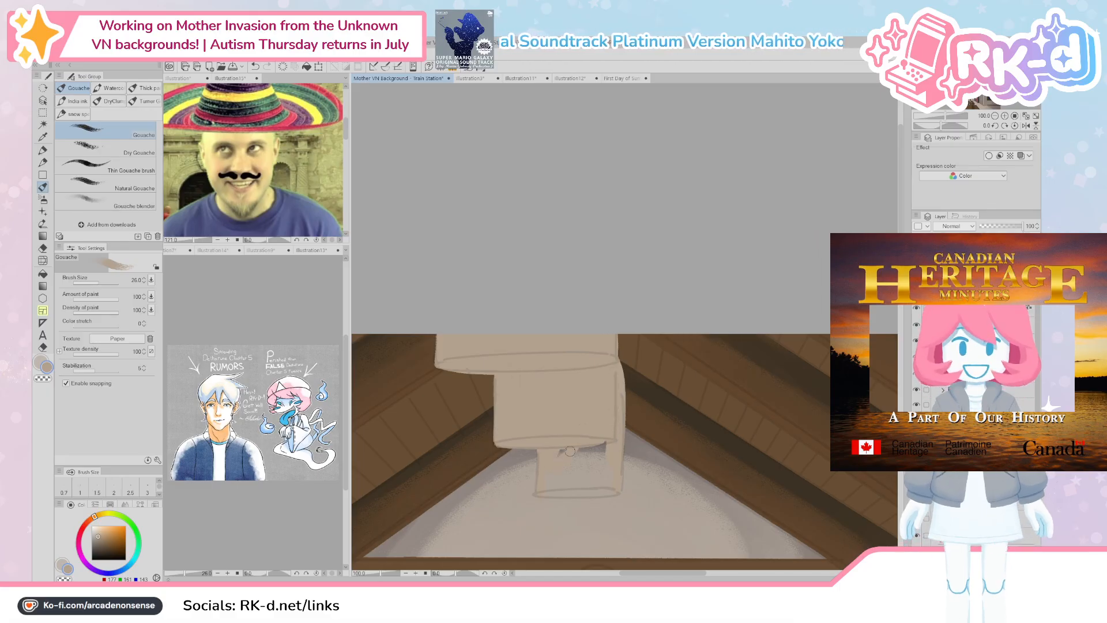
mouse_move(537, 443)
left_mouse_down()
mouse_move(546, 470)
mouse_move(600, 445)
left_mouse_up()
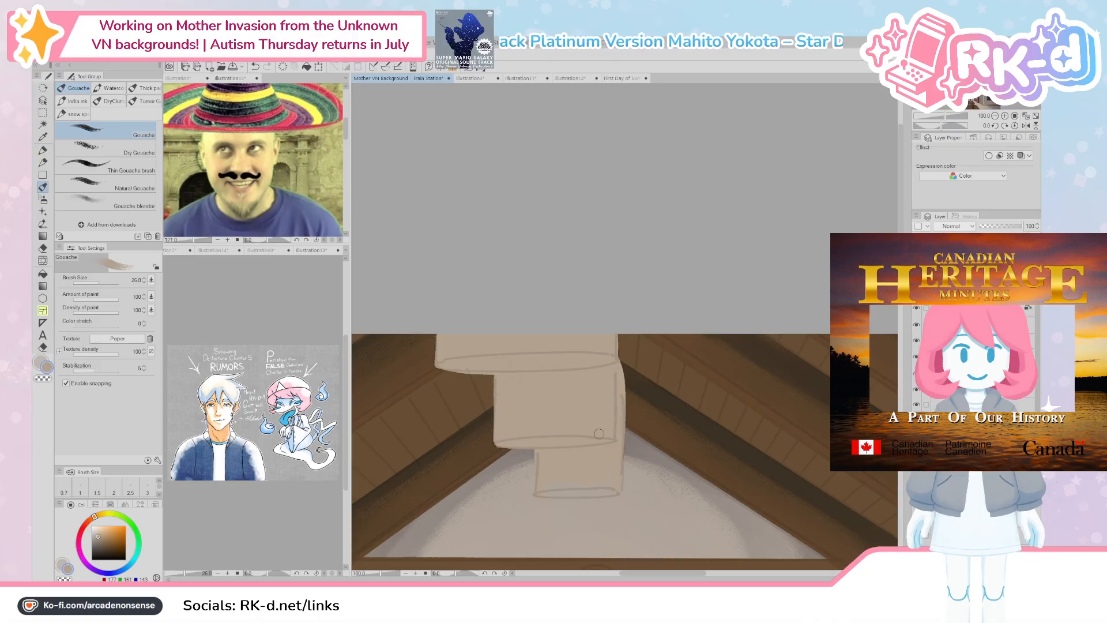
Step: Touch up the third lamp's lower body in beige and refine its right edge at size 22.2
key("bracketright")
key("bracketright")
key("bracketright")
key("bracketright")
key("bracketright")
key("bracketright")
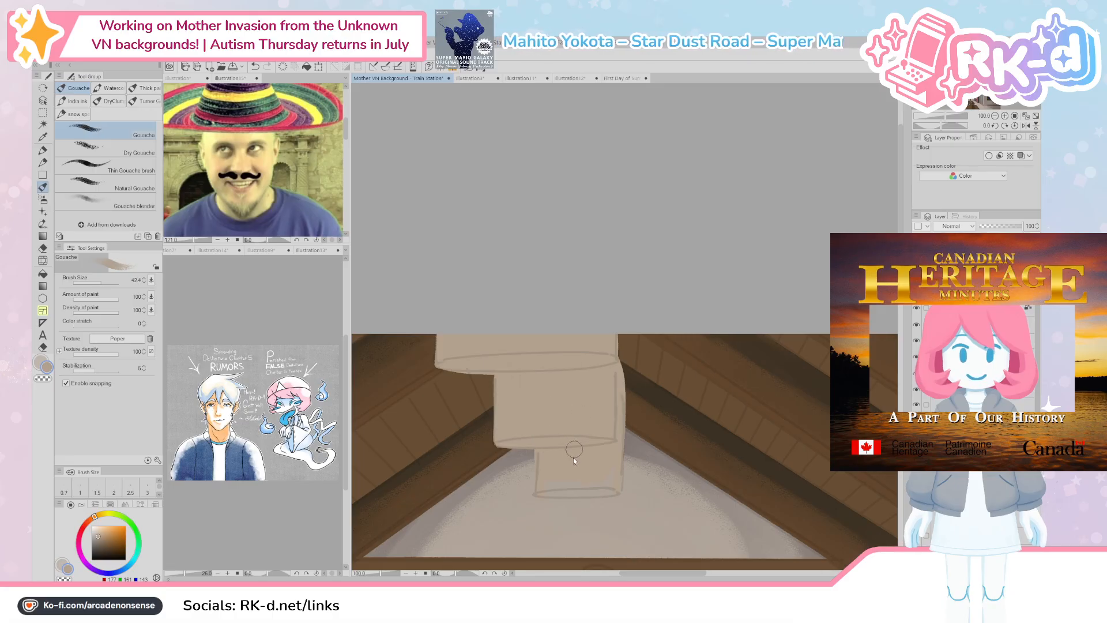
key("bracketleft")
key("bracketleft")
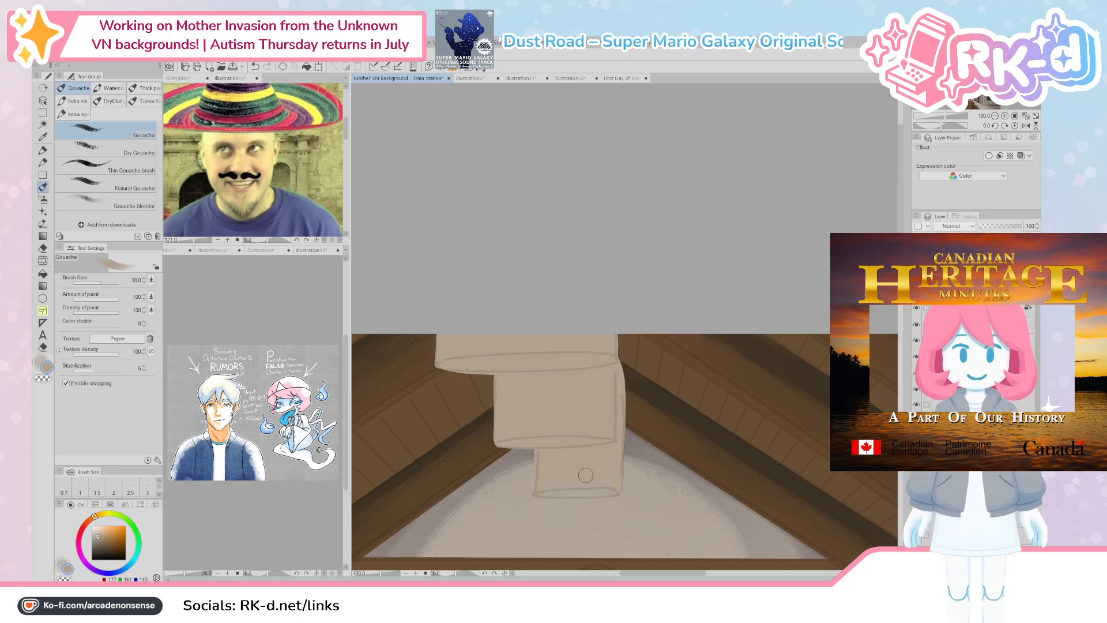
left_click_drag(582, 485, 568, 487)
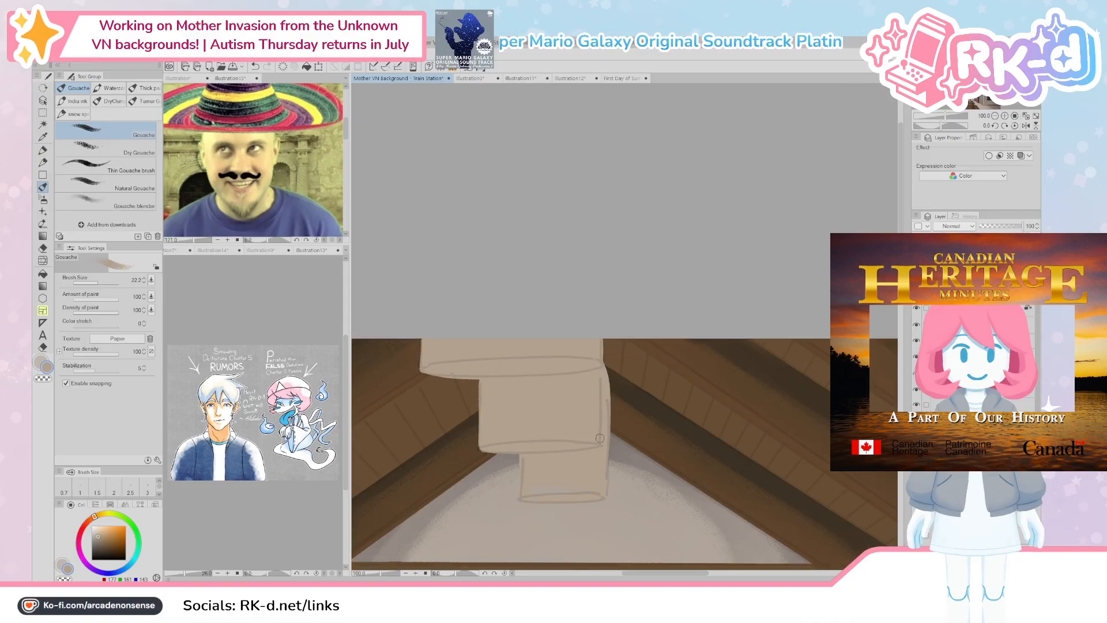
left_click_drag(606, 425, 608, 464)
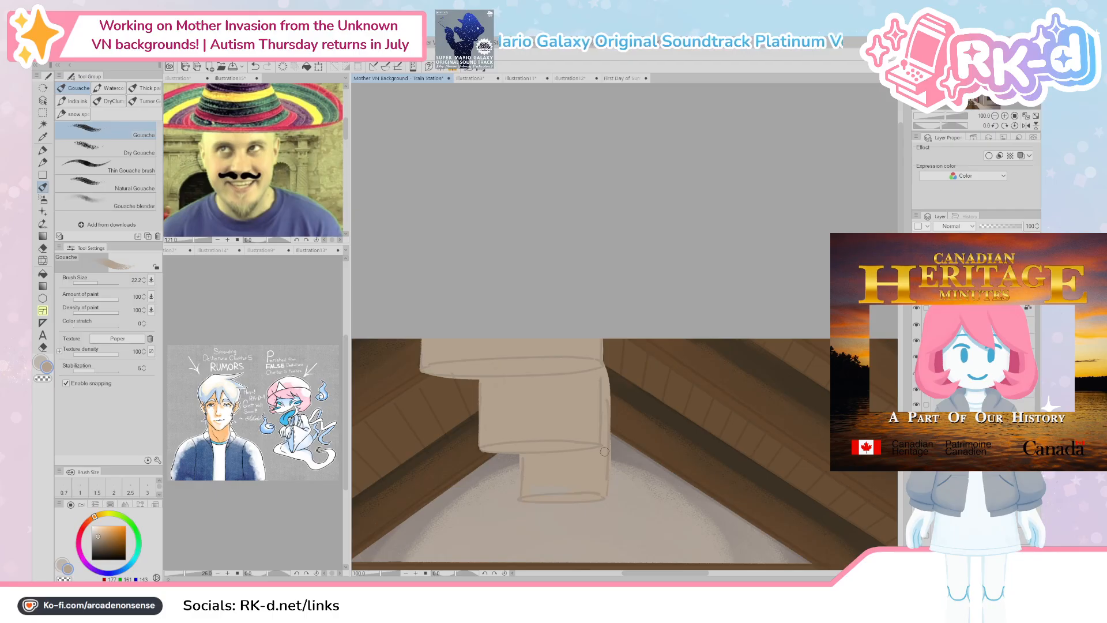
left_click(542, 499, "alt")
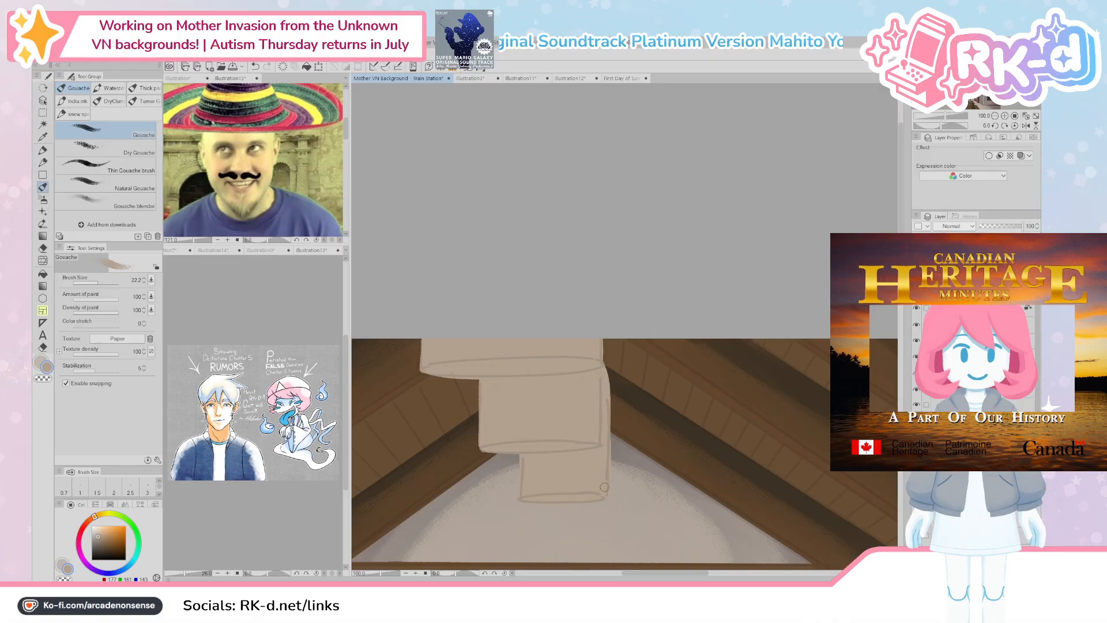
left_click_drag(607, 399, 604, 460)
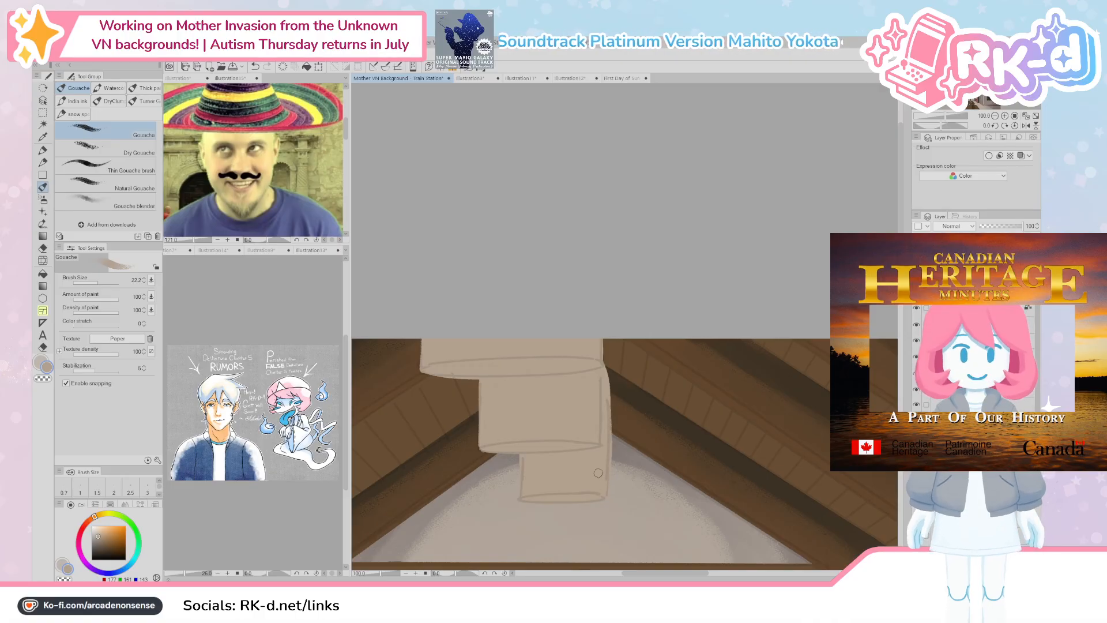
key("bracketleft")
mouse_move(713, 405)
left_mouse_down()
mouse_move(712, 446)
mouse_move(730, 449)
mouse_move(692, 453)
mouse_move(731, 455)
left_mouse_up()
mouse_move(773, 418)
left_mouse_down()
mouse_move(793, 453)
mouse_move(814, 453)
left_mouse_up()
mouse_move(818, 438)
left_mouse_down()
mouse_move(830, 434)
mouse_move(830, 453)
left_mouse_up()
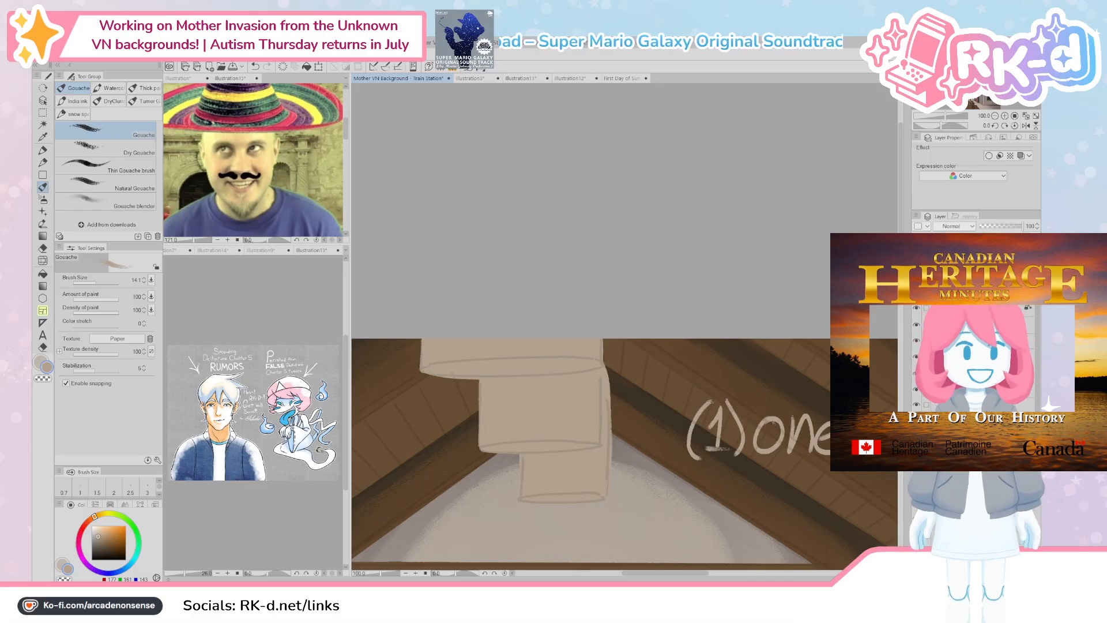
key("ctrl+z")
key("ctrl+z")
key("ctrl+z")
key("ctrl+z")
key("ctrl+z")
key("ctrl+z")
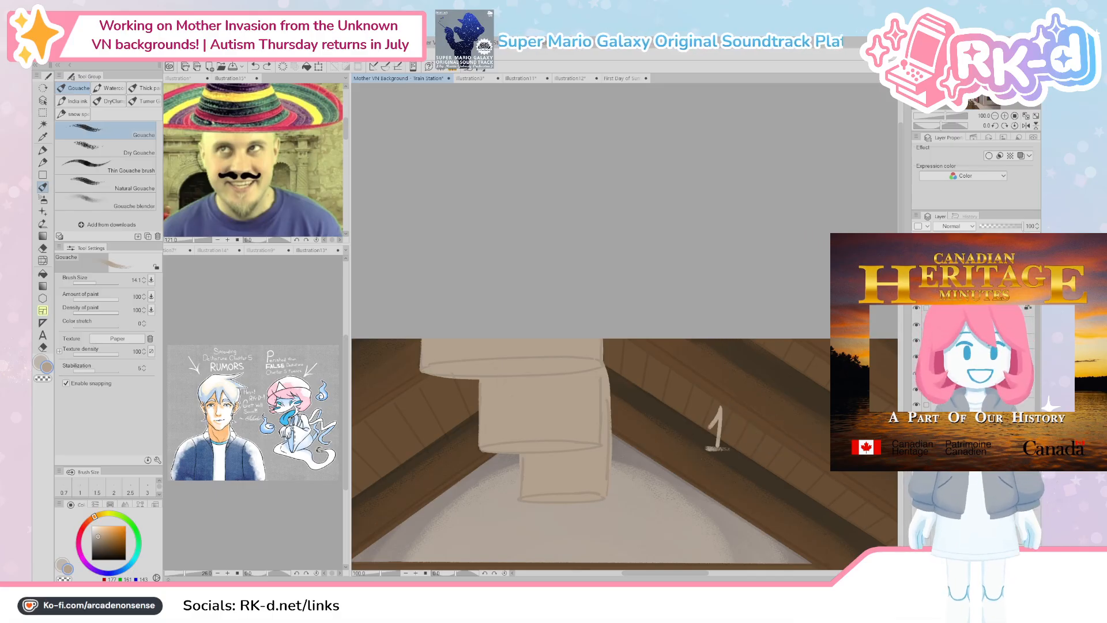
key("ctrl+z")
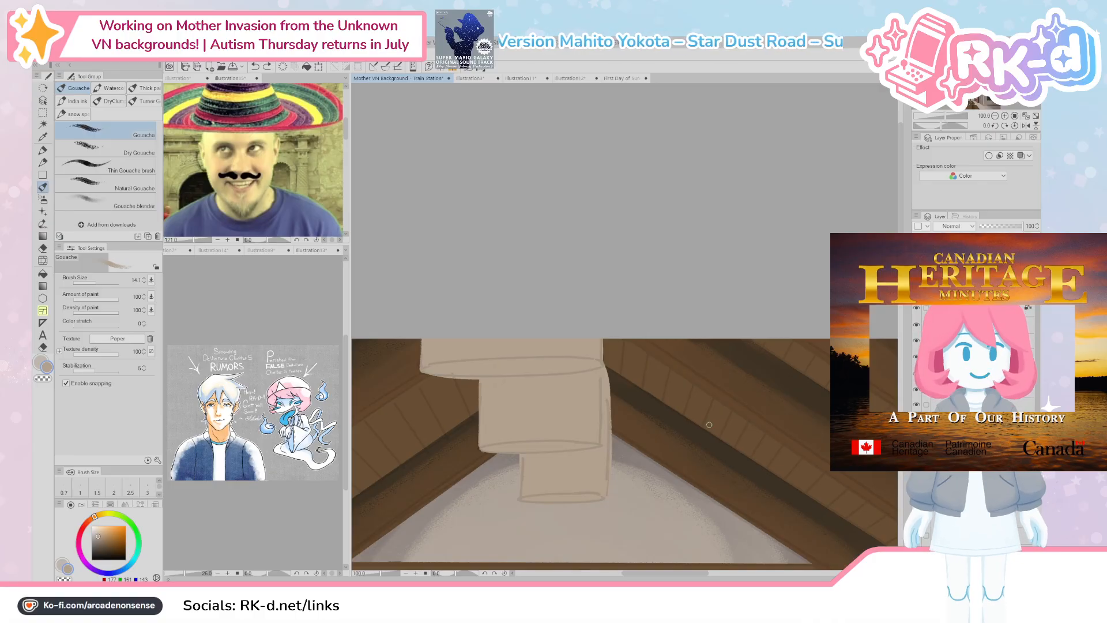
Step: Sample the yellow glow color of the large lamp's underside from the rough color version
scroll(692, 398, "down", 3)
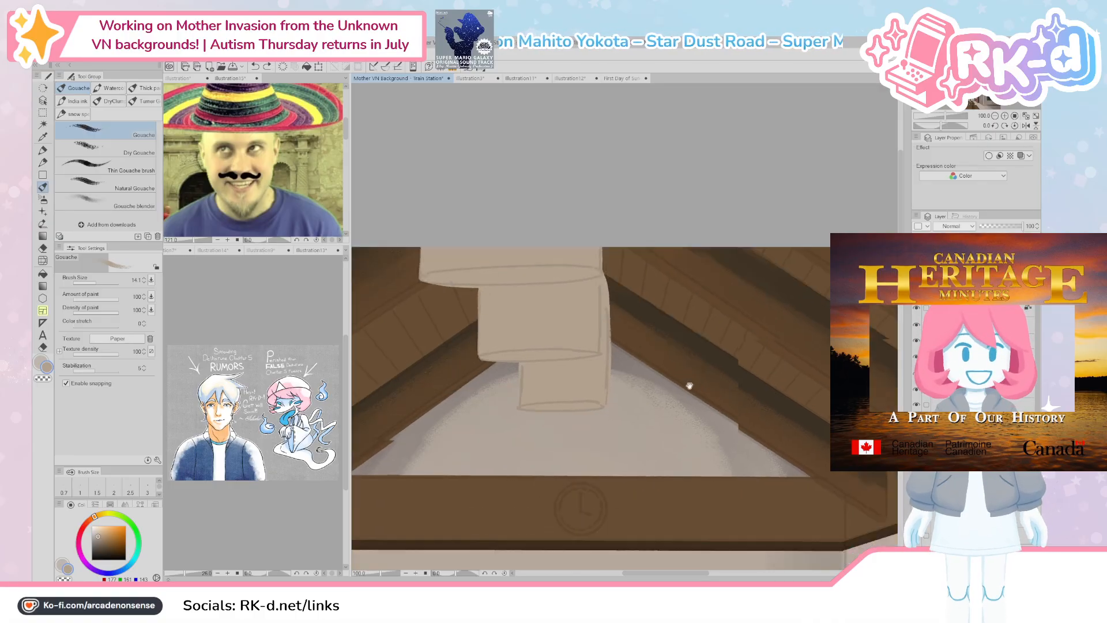
scroll(565, 368, "down", 5)
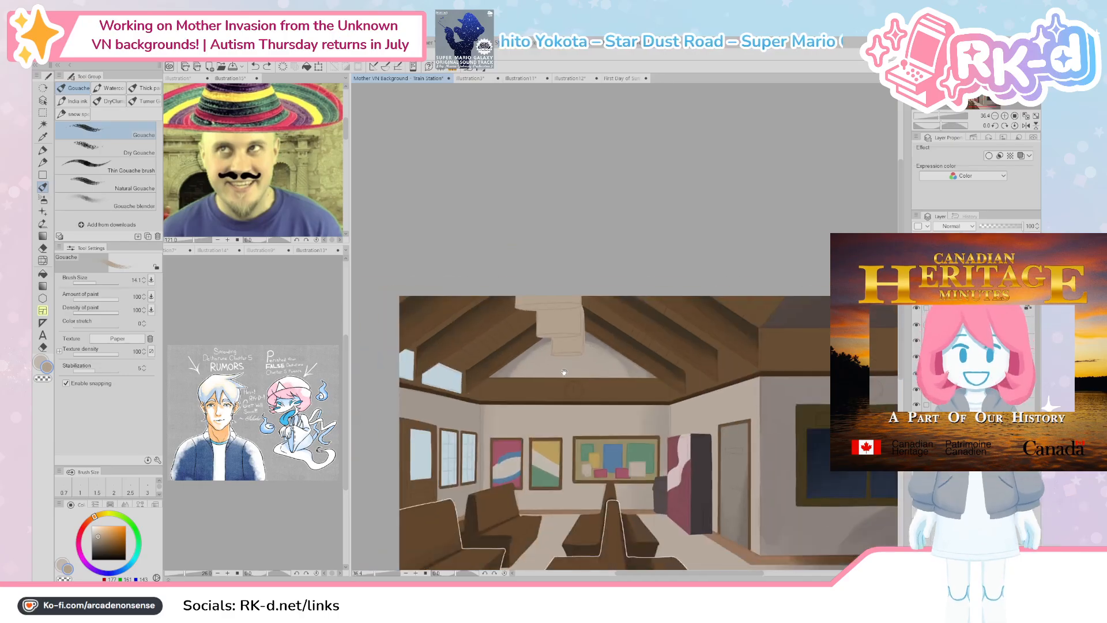
scroll(571, 334, "up", 4)
left_click_drag(573, 323, 601, 381)
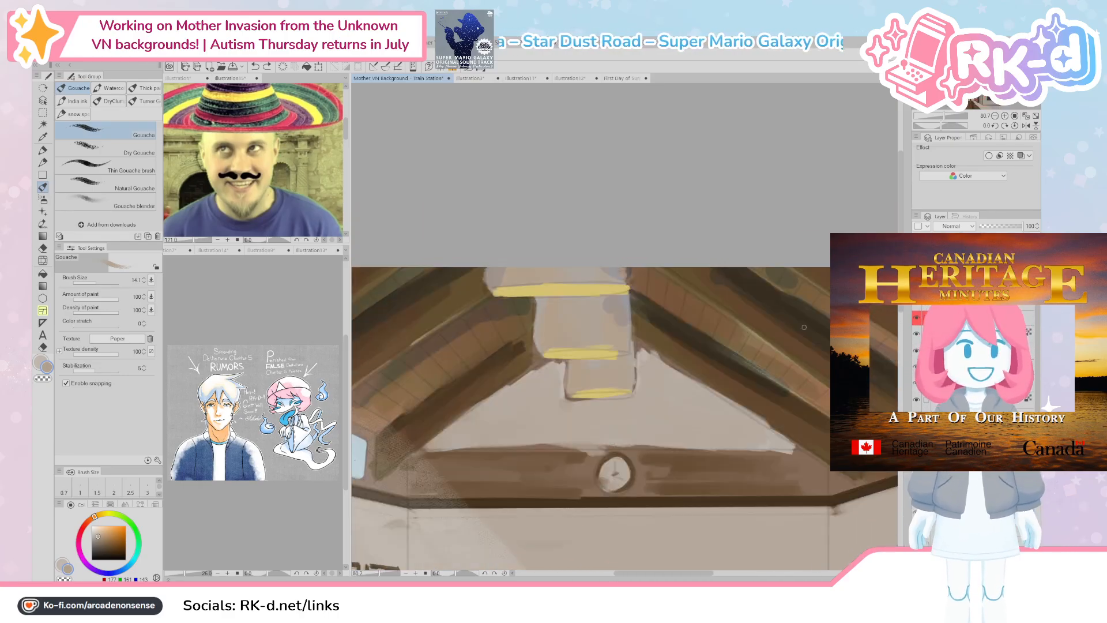
left_click(571, 295, "alt")
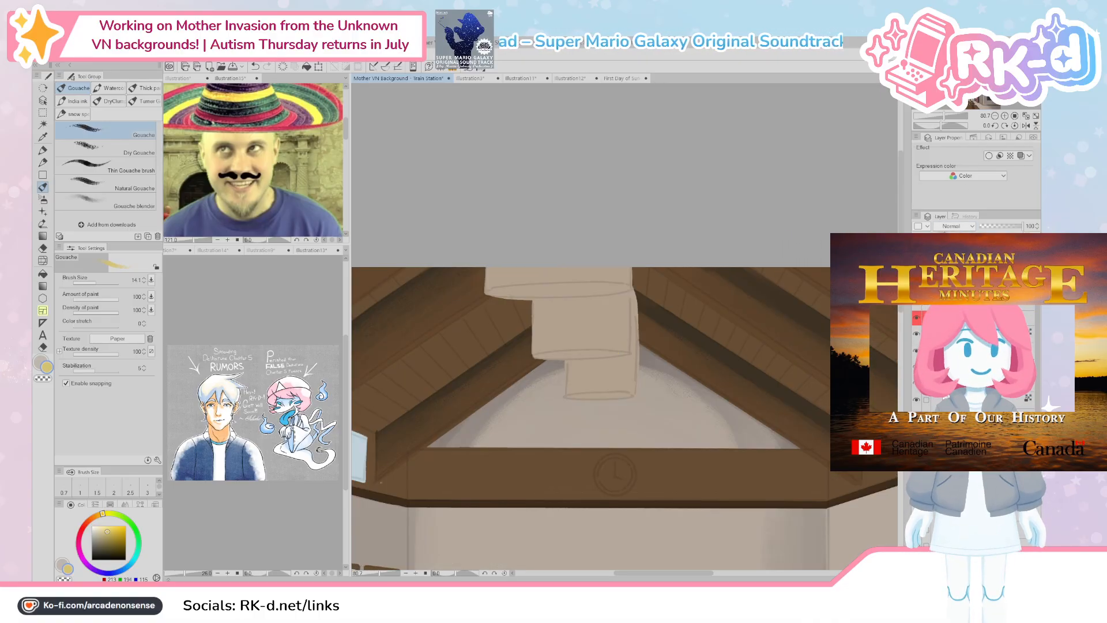
Step: Rotate the canvas to -40 degrees and paint the large lamp's elliptical underside yellow at size 14.1
scroll(612, 293, "up", 1)
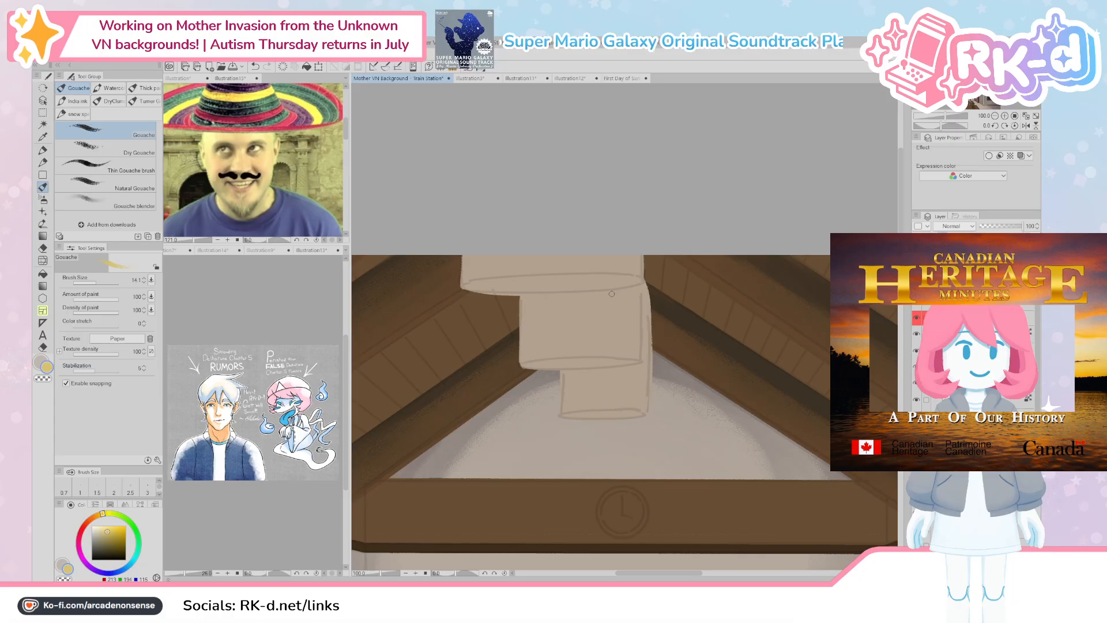
left_click(995, 127)
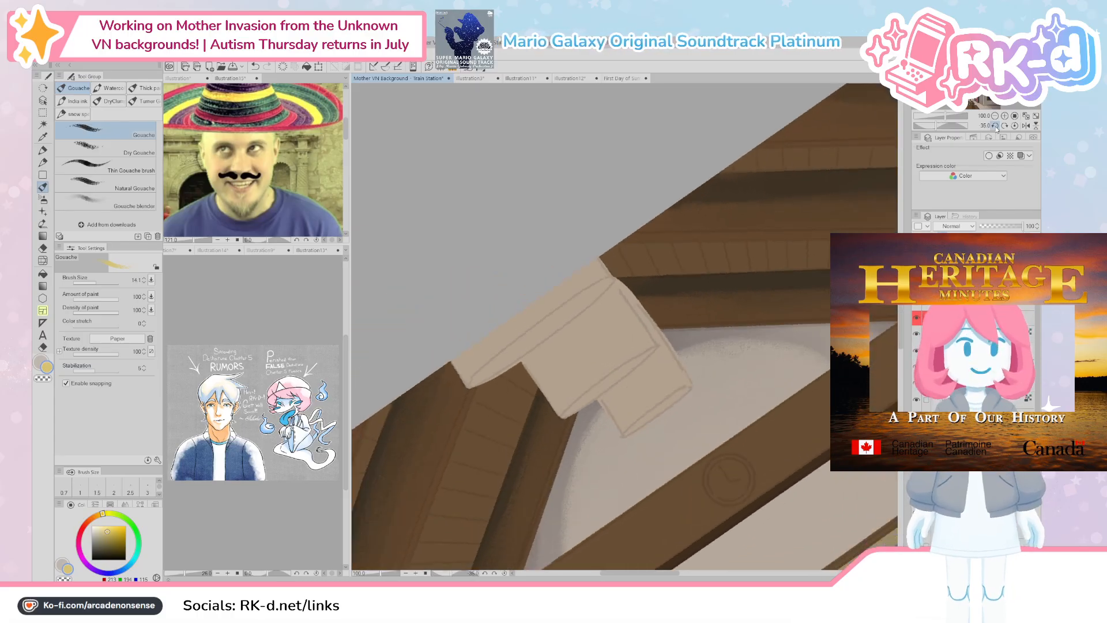
left_click_drag(507, 374, 520, 440)
mouse_move(575, 402)
left_mouse_down()
mouse_move(492, 467)
mouse_move(599, 361)
left_mouse_up()
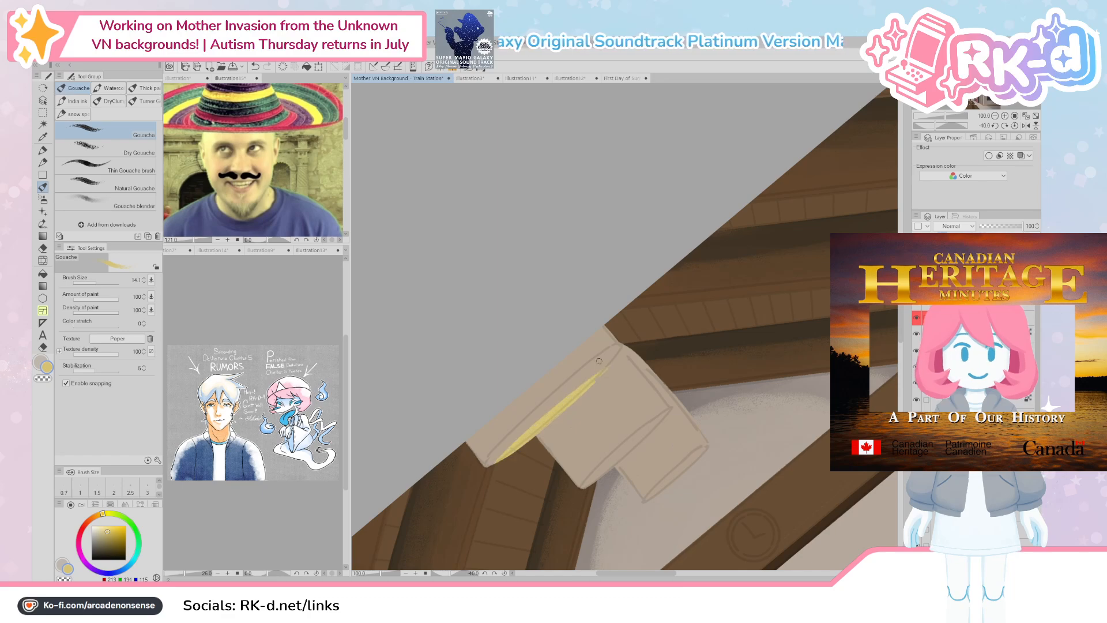
left_click_drag(489, 464, 525, 415)
left_click_drag(621, 344, 520, 438)
mouse_move(575, 398)
left_mouse_down()
mouse_move(571, 386)
mouse_move(511, 443)
mouse_move(580, 373)
left_mouse_up()
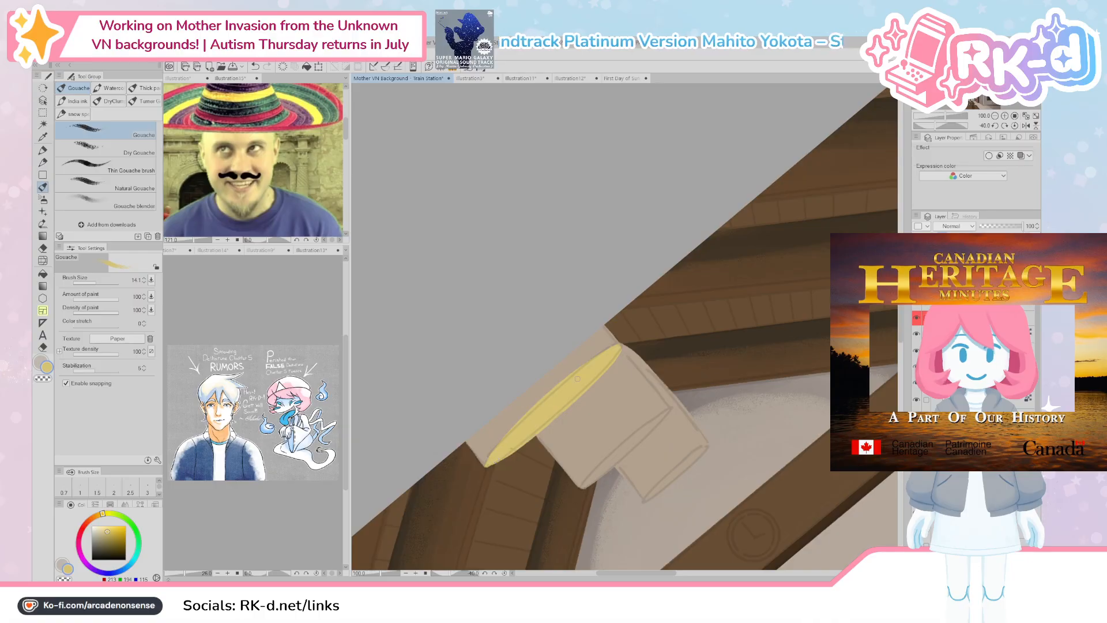
mouse_move(622, 347)
left_mouse_down()
mouse_move(540, 400)
mouse_move(489, 463)
left_mouse_up()
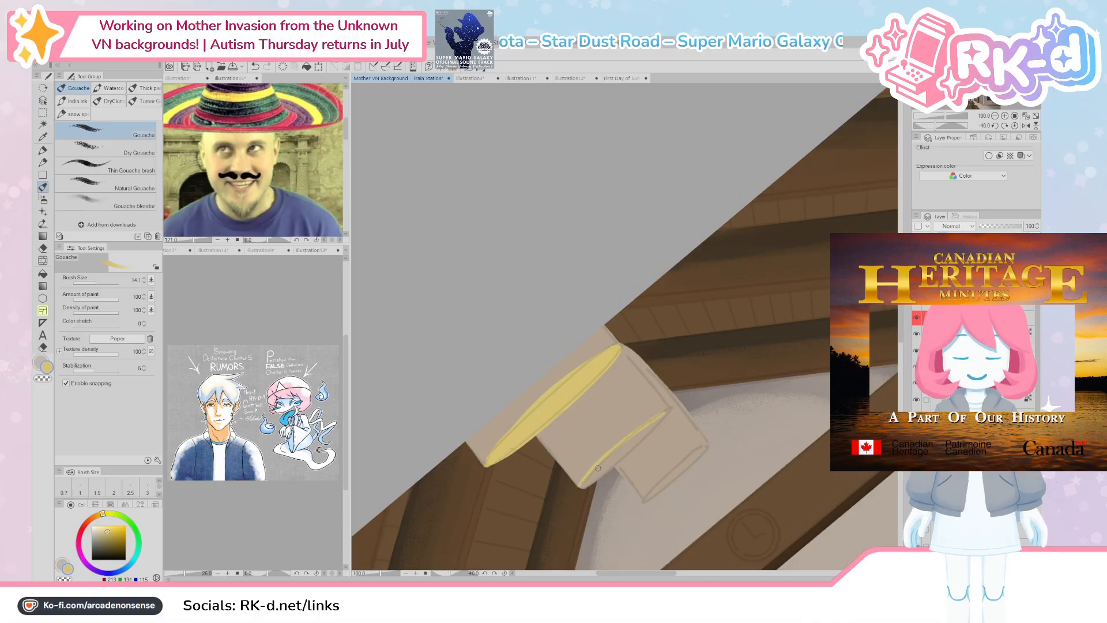
Step: Paint the elliptical undersides of the second and third lamps yellow, and reset the canvas rotation
mouse_move(651, 420)
left_mouse_down()
mouse_move(605, 474)
mouse_move(615, 449)
mouse_move(662, 416)
left_mouse_up()
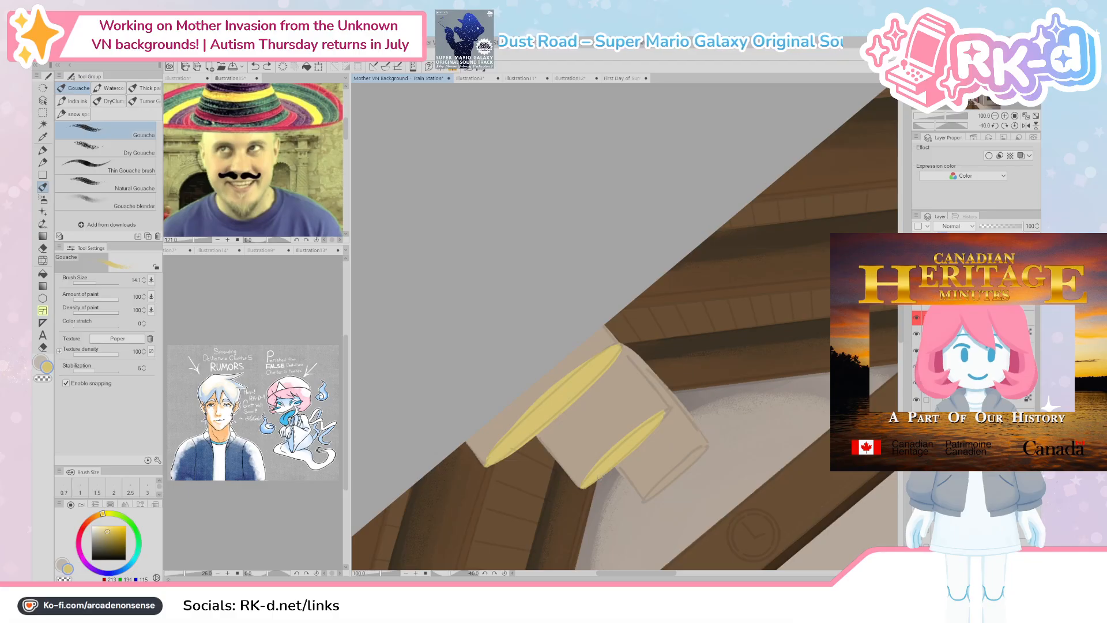
left_click_drag(611, 448, 582, 485)
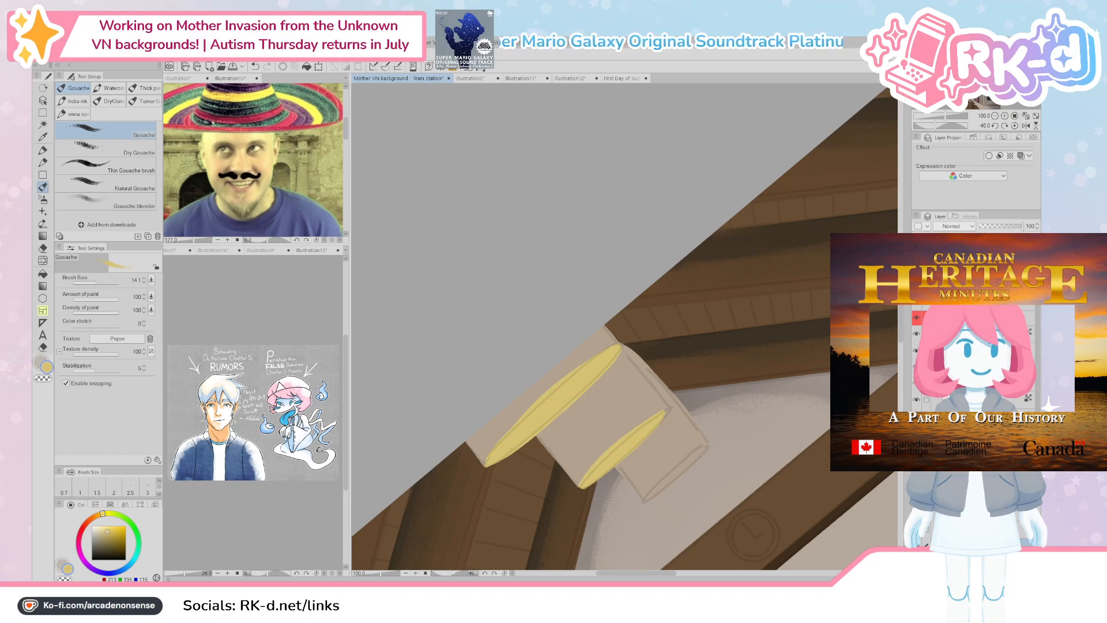
mouse_move(669, 472)
left_mouse_down()
mouse_move(631, 501)
mouse_move(687, 450)
left_mouse_up()
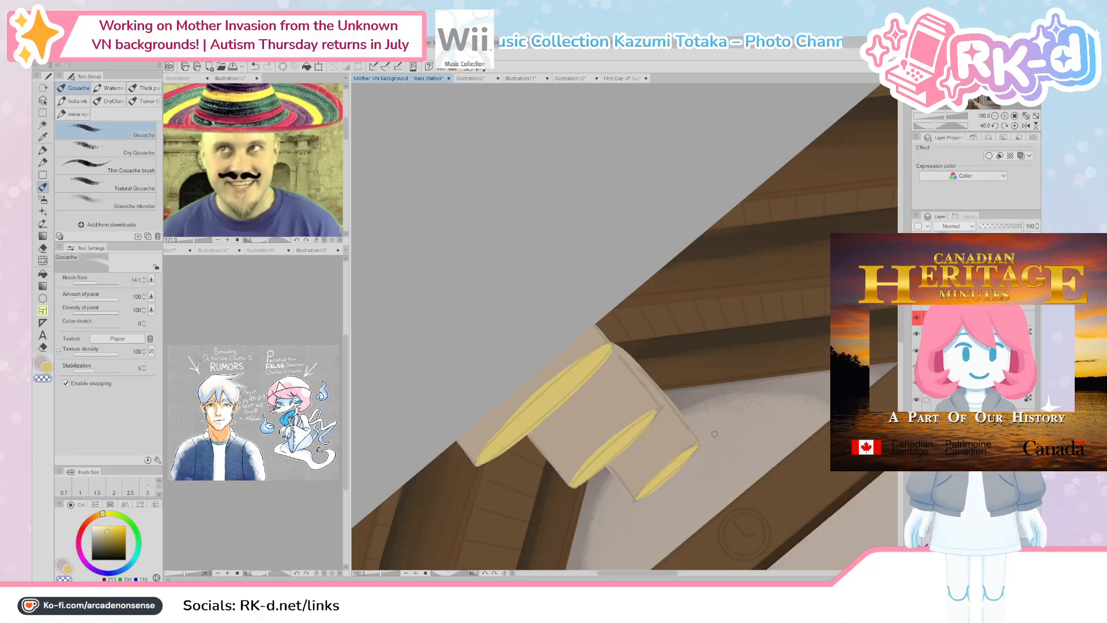
key("c")
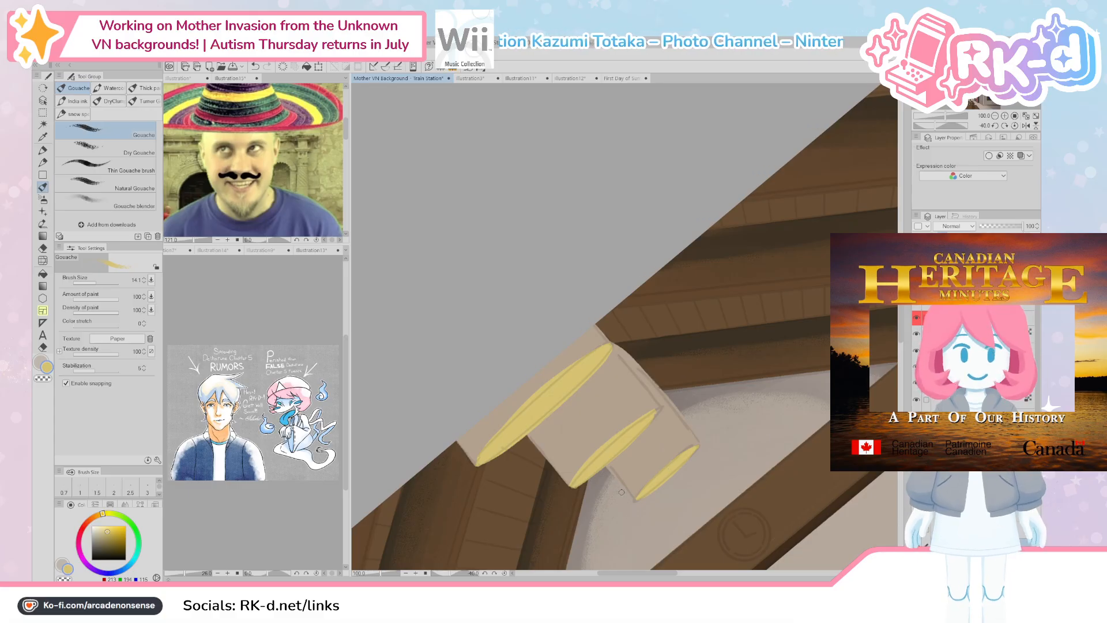
scroll(617, 422, "down", 1)
scroll(617, 423, "down", 1)
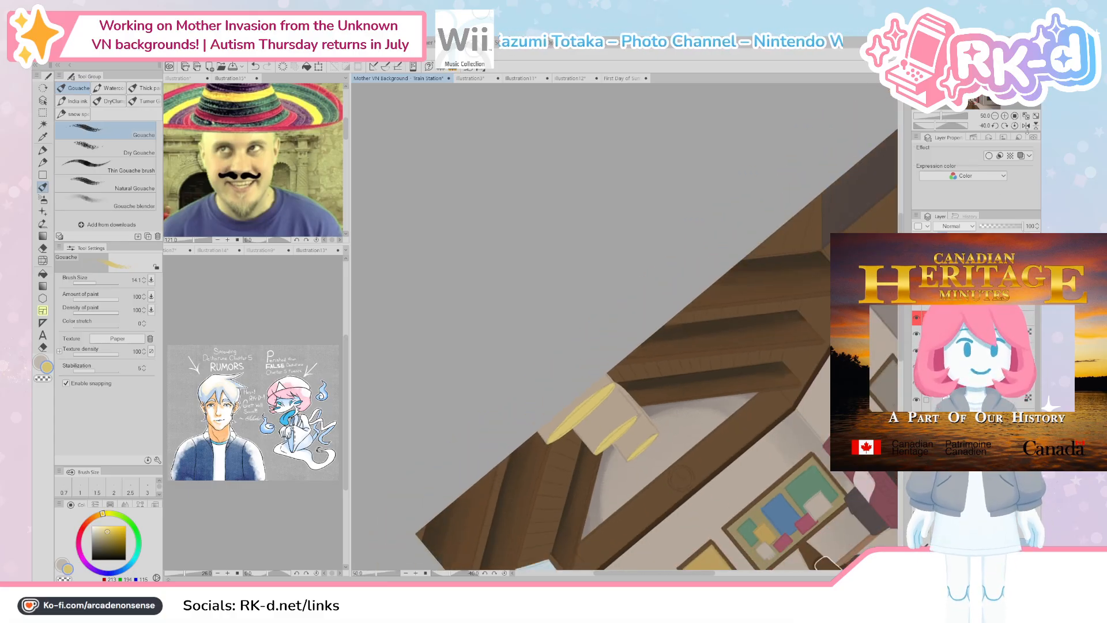
left_click(1015, 126)
left_click_drag(610, 462, 635, 328)
left_click_drag(712, 473, 684, 464)
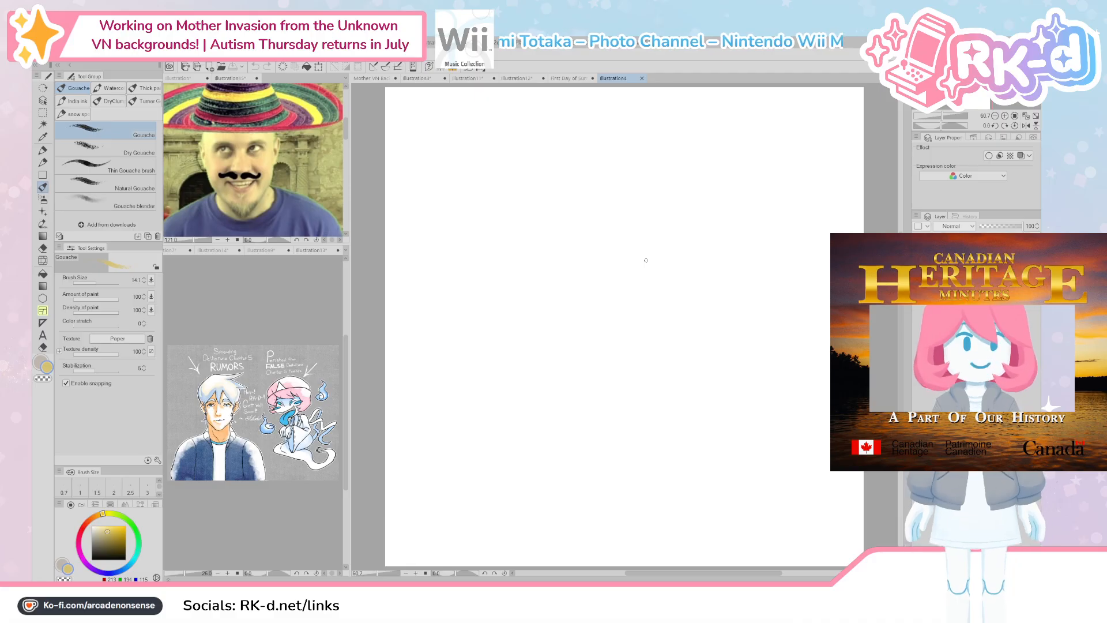
Step: On the blank canvas, sketch a cocktail glass's straight rim and a small drink umbrella at its right end in black at size 14.1
key("d")
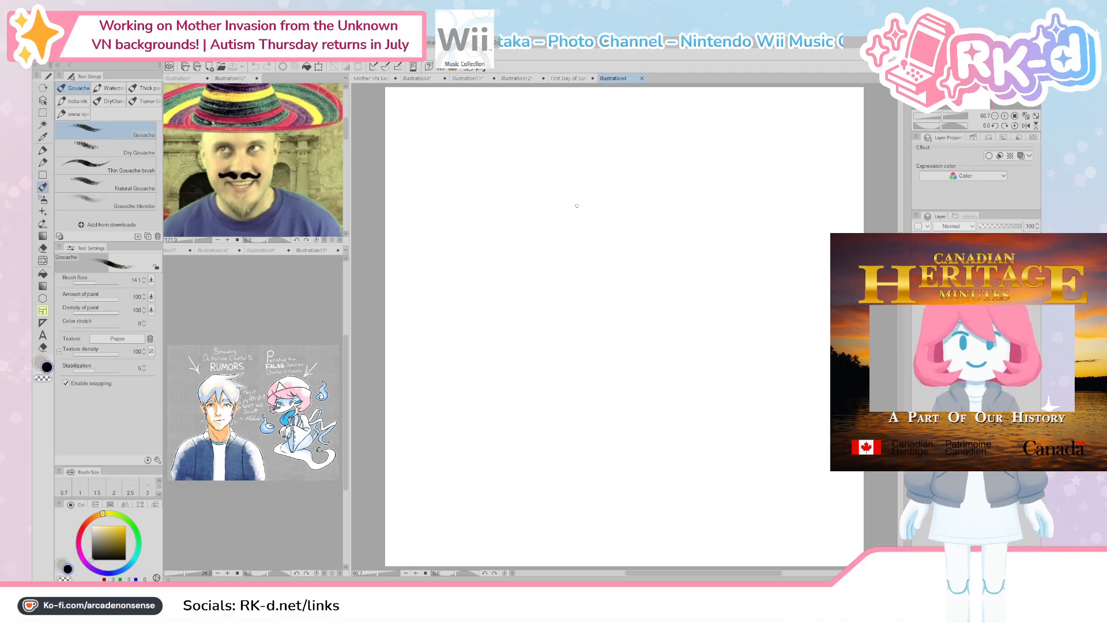
left_click_drag(668, 169, 554, 172)
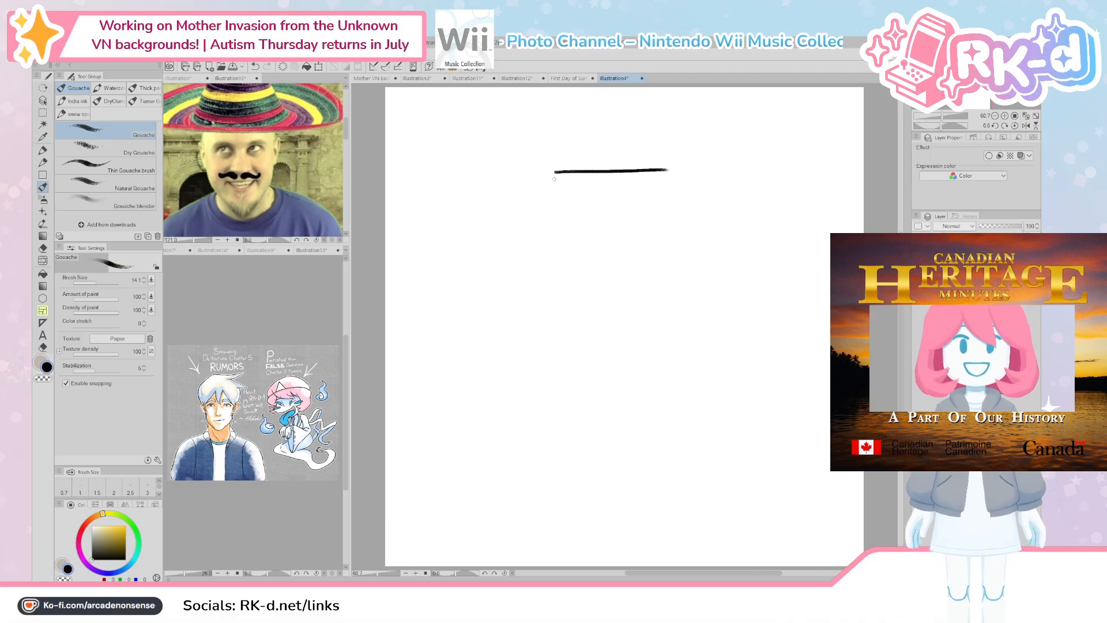
mouse_move(644, 174)
left_mouse_down()
mouse_move(671, 133)
mouse_move(661, 131)
mouse_move(690, 140)
mouse_move(661, 168)
mouse_move(639, 157)
mouse_move(659, 129)
mouse_move(686, 170)
left_mouse_up()
key("ctrl+z")
key("ctrl+z")
left_click_drag(654, 133, 694, 173)
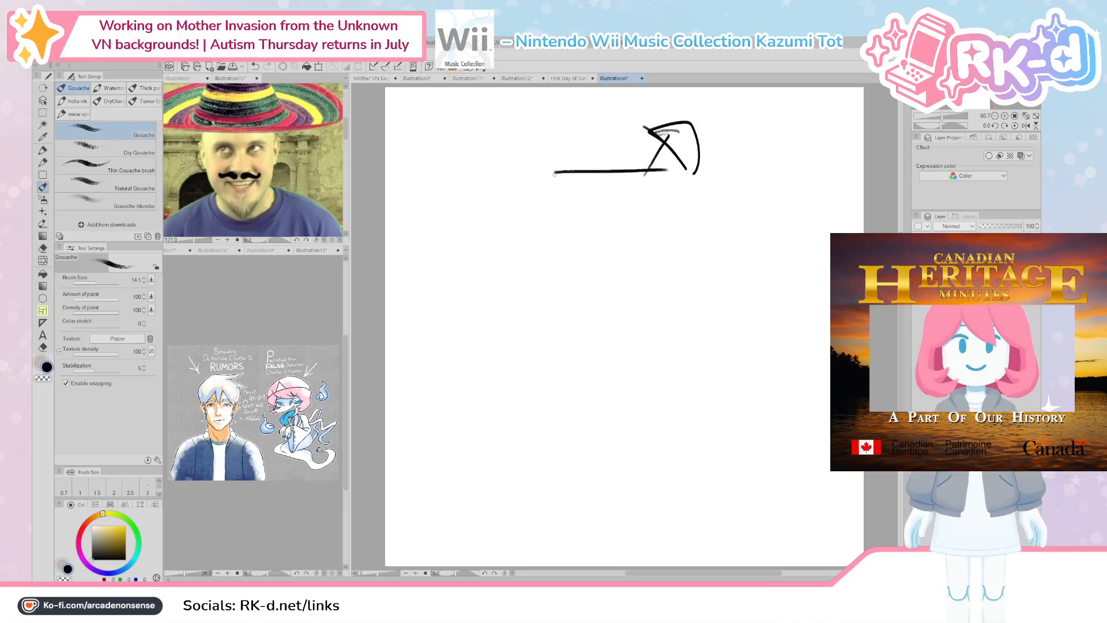
Step: Draw the cocktail glass's curved bowl below the rim, redoing the left side, and add its thin stem and flat foot
mouse_move(555, 179)
left_mouse_down()
mouse_move(539, 273)
mouse_move(562, 354)
mouse_move(612, 430)
left_mouse_up()
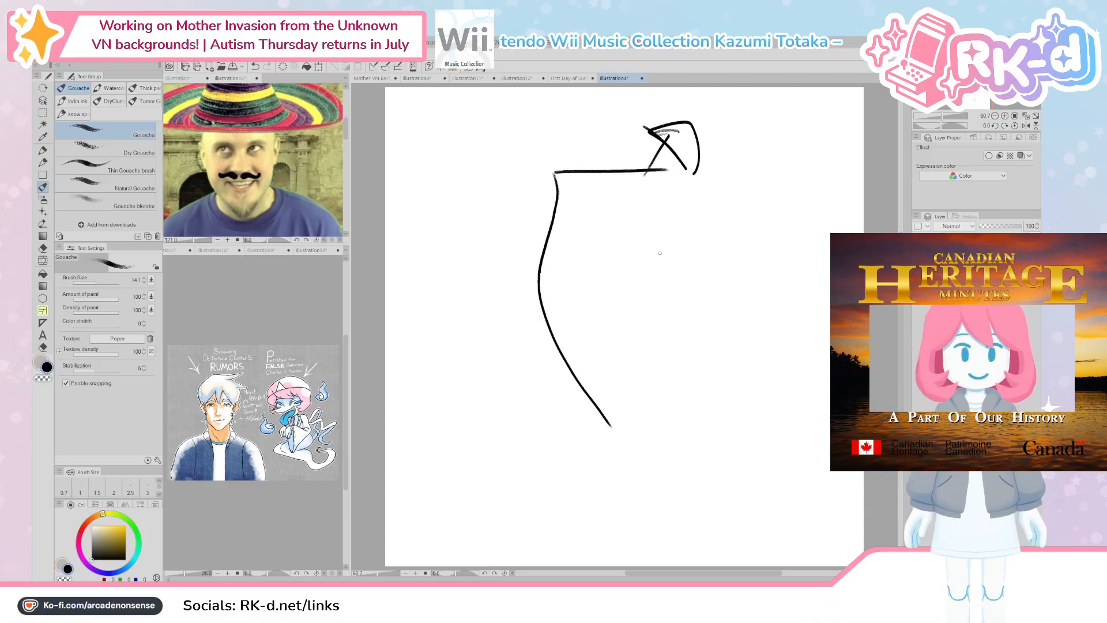
key("ctrl+z")
mouse_move(553, 187)
left_mouse_down()
mouse_move(560, 220)
mouse_move(541, 283)
mouse_move(537, 361)
mouse_move(607, 409)
left_mouse_up()
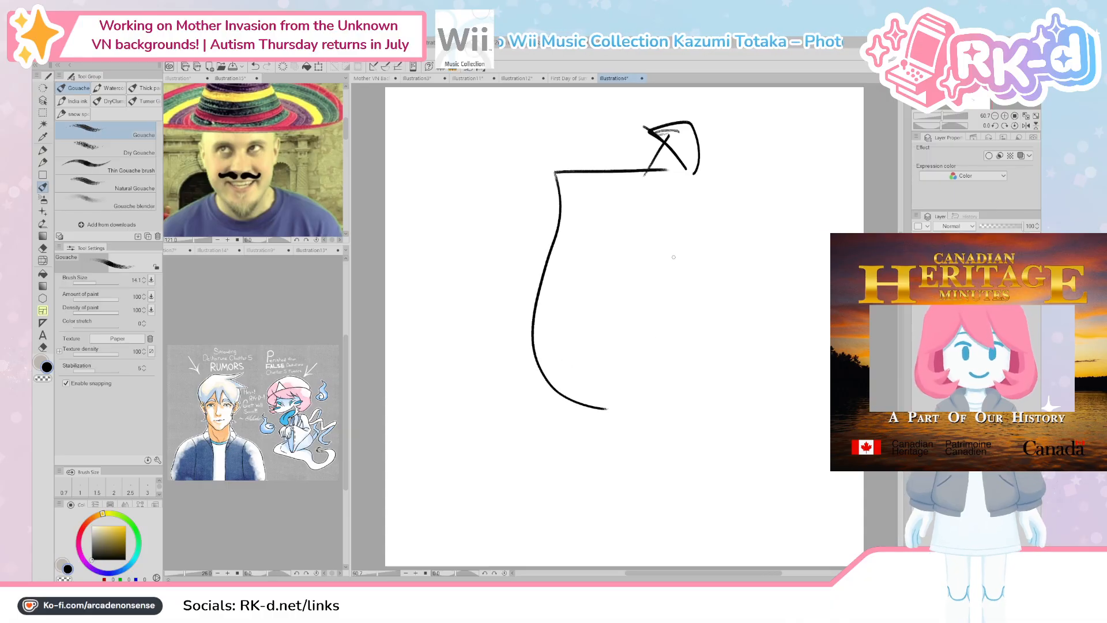
mouse_move(666, 171)
left_mouse_down()
mouse_move(674, 336)
mouse_move(639, 394)
mouse_move(609, 416)
mouse_move(607, 491)
left_mouse_up()
mouse_move(610, 410)
left_mouse_down()
mouse_move(613, 486)
mouse_move(634, 506)
mouse_move(614, 491)
left_mouse_up()
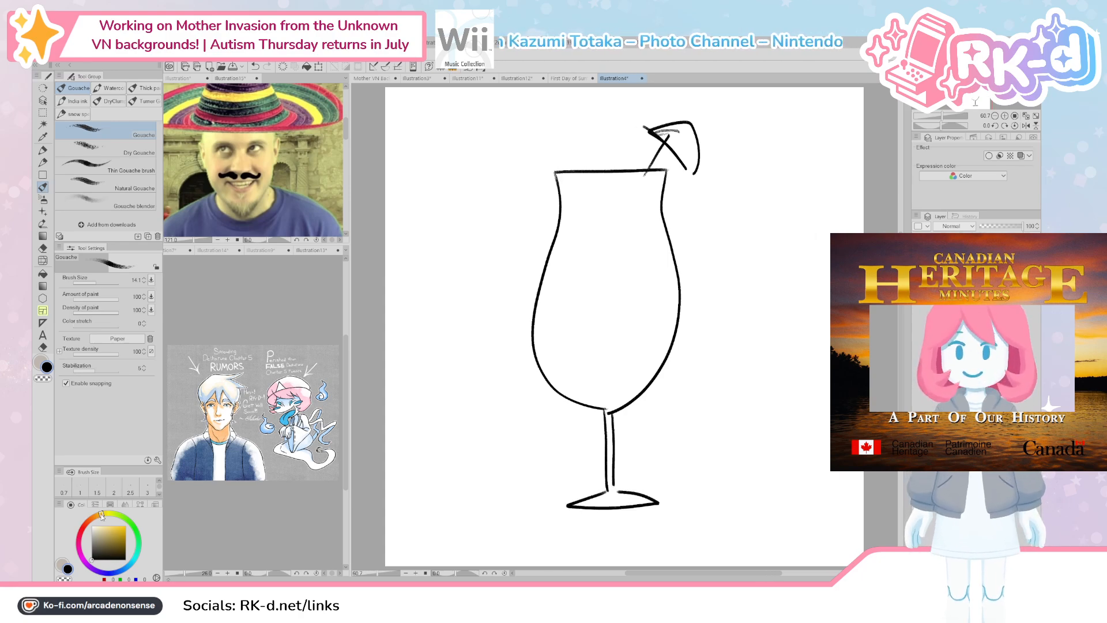
Step: Fill the cocktail glass with a red, orange and yellow gradient from top to bottom at size 127.3, and sample its orange
left_click_drag(102, 515, 83, 526)
left_click(118, 529)
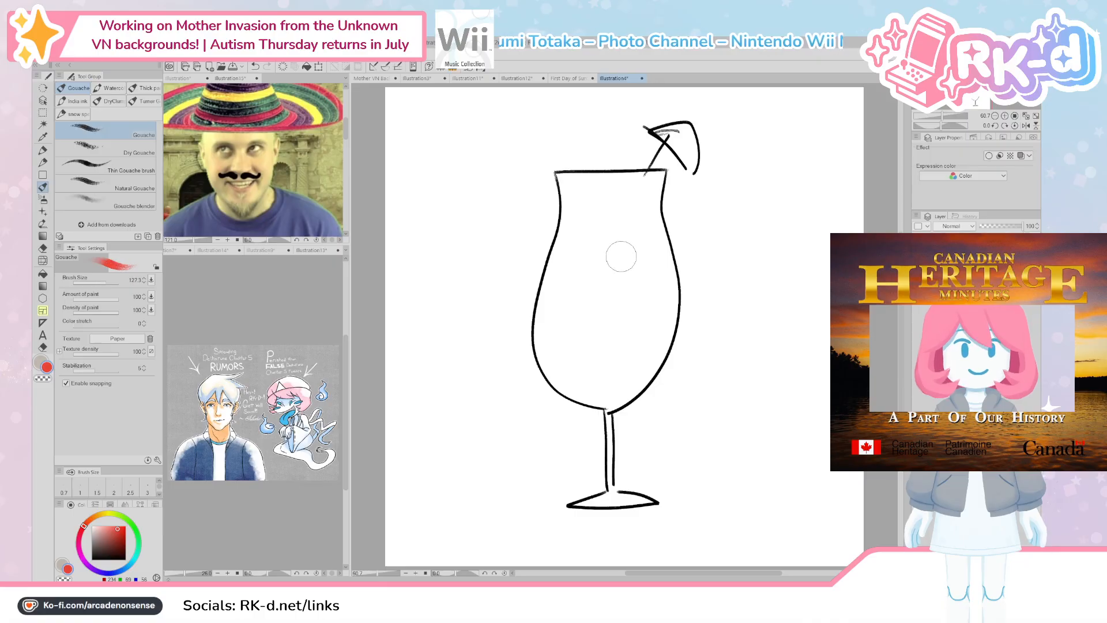
mouse_move(621, 256)
left_mouse_down()
mouse_move(646, 215)
mouse_move(646, 227)
mouse_move(560, 276)
mouse_move(618, 250)
mouse_move(662, 276)
mouse_move(619, 299)
mouse_move(629, 257)
mouse_move(572, 284)
mouse_move(543, 339)
mouse_move(585, 329)
mouse_move(619, 284)
mouse_move(659, 326)
mouse_move(600, 271)
left_mouse_up()
left_click(98, 514)
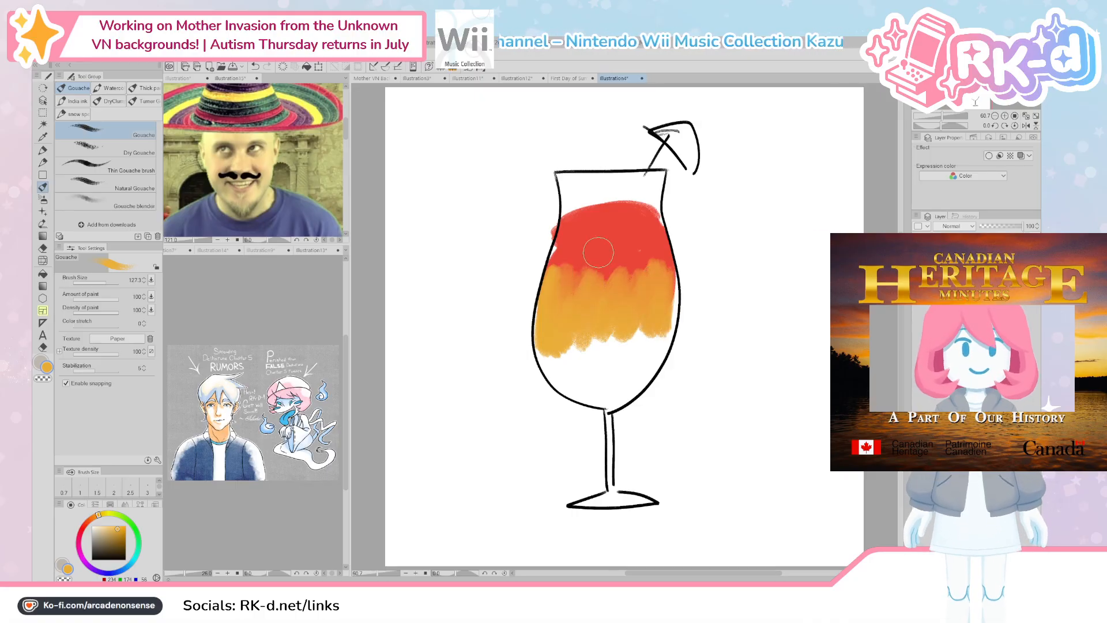
left_click_drag(98, 514, 107, 513)
mouse_move(545, 345)
left_mouse_down()
mouse_move(575, 385)
mouse_move(617, 334)
mouse_move(652, 375)
mouse_move(677, 299)
mouse_move(629, 349)
mouse_move(653, 343)
left_mouse_up()
left_click(629, 300, "alt")
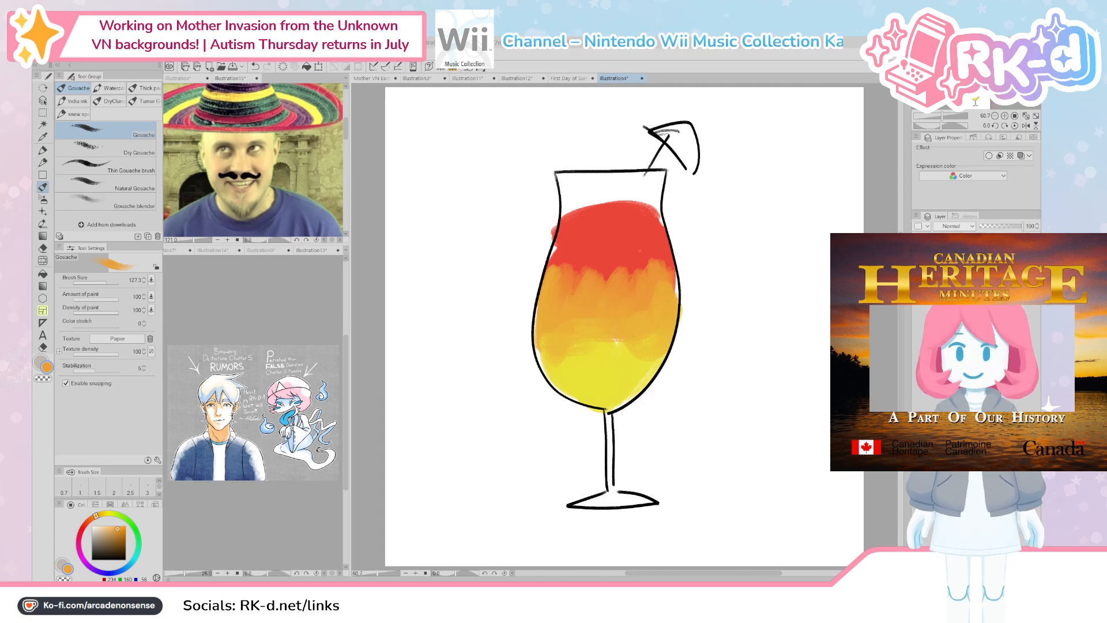
Step: Return to the train station background, compare it with the rough color version, and sample the lamps' shadow color from the rough
left_click(375, 78)
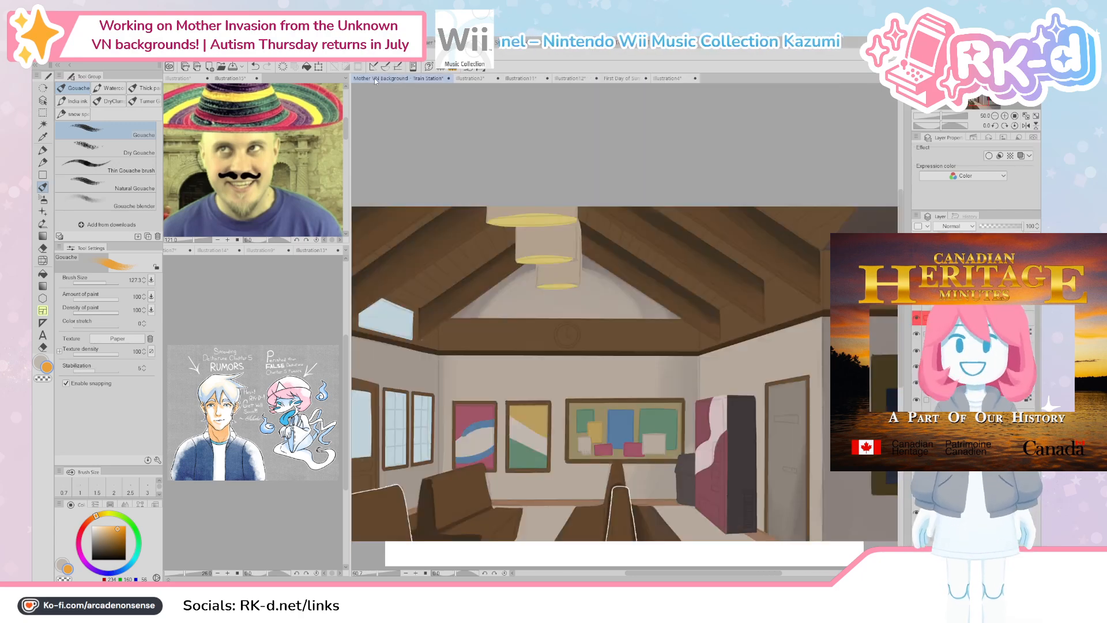
scroll(559, 340, "down", 2)
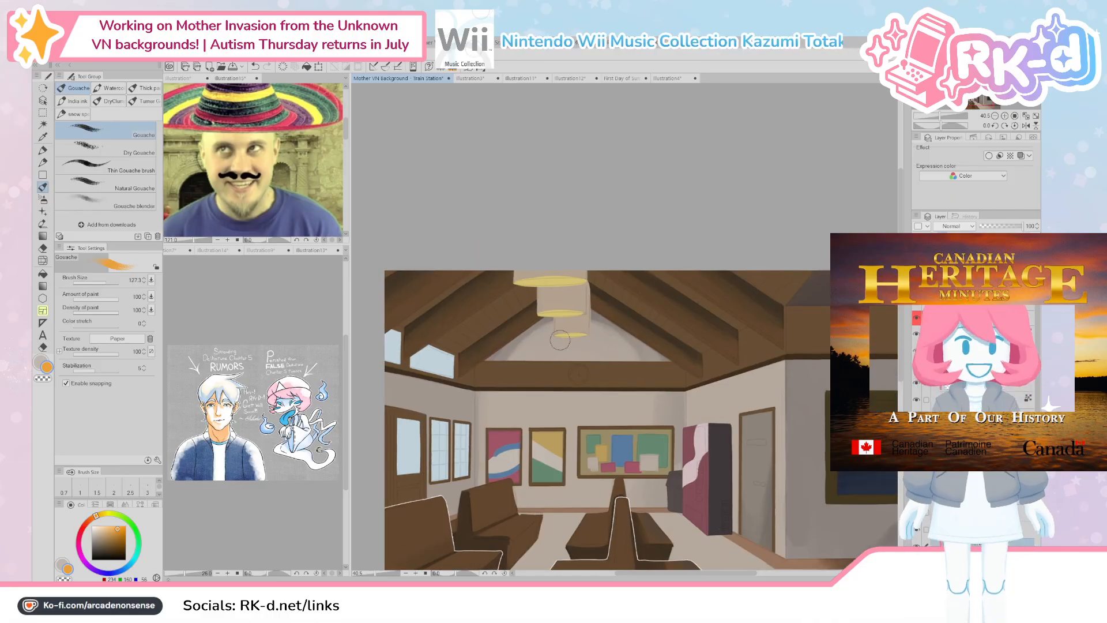
scroll(559, 341, "up", 2)
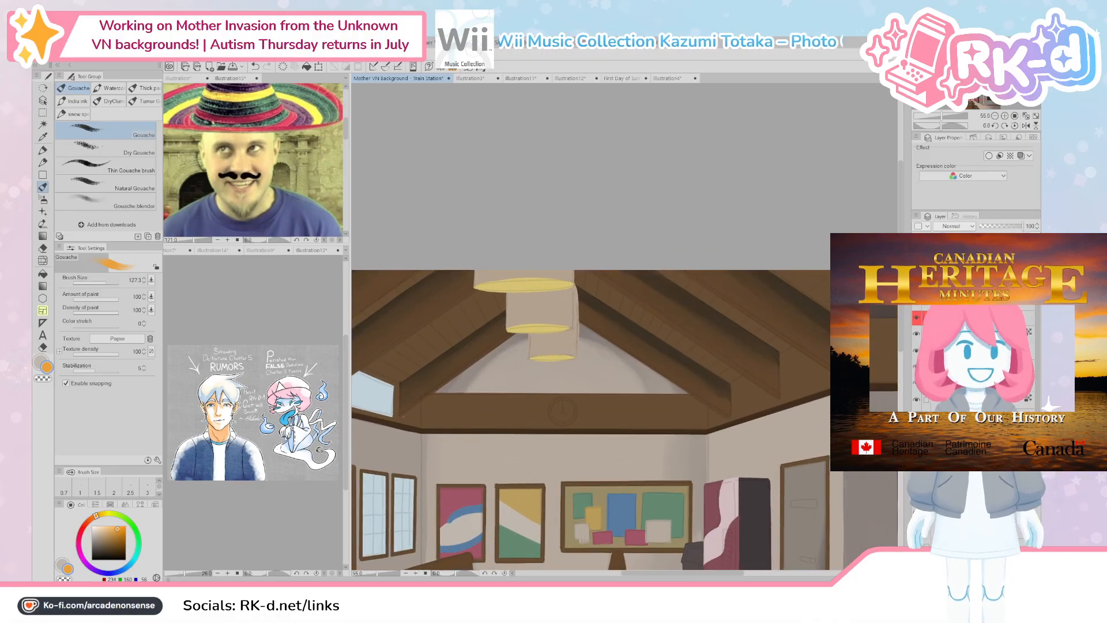
key("ctrl+z")
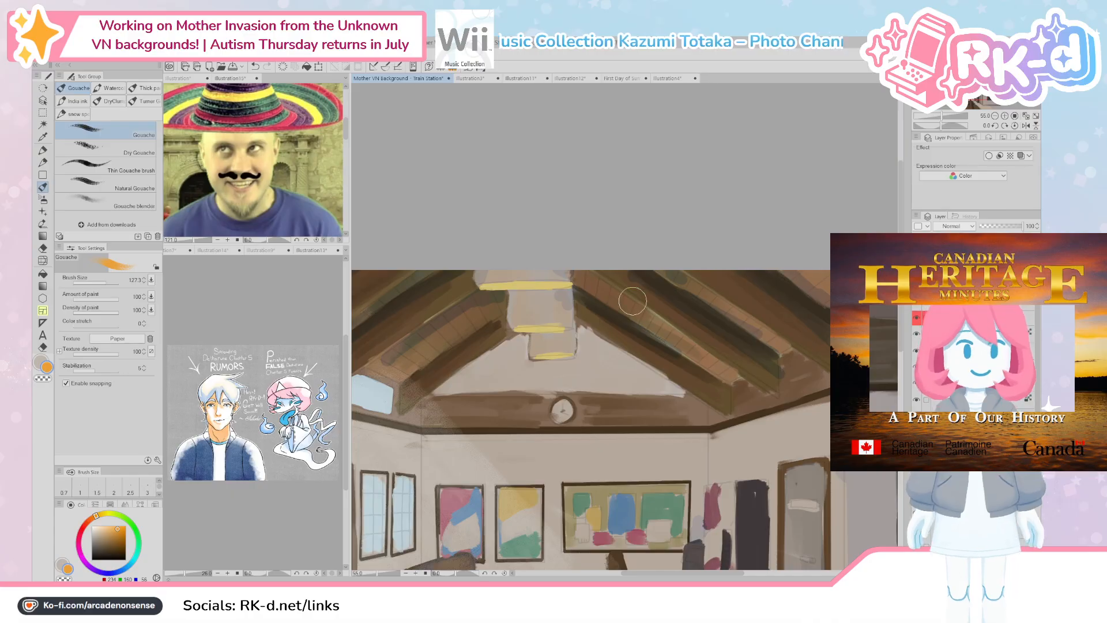
left_click(568, 295, "alt")
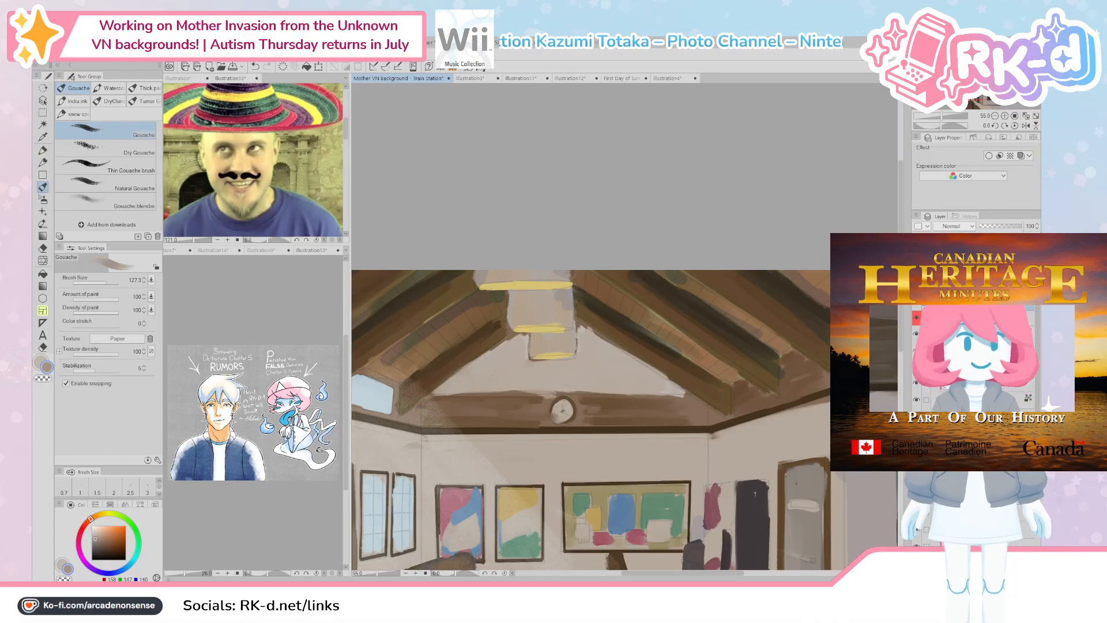
key("ctrl+y")
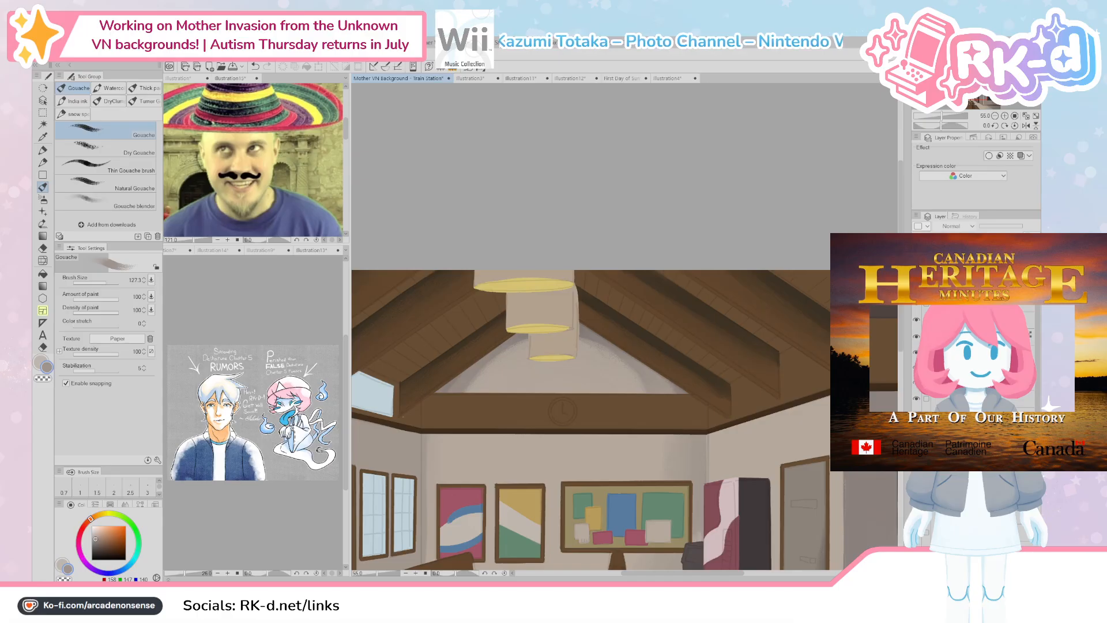
key("ctrl+z")
key("ctrl+y")
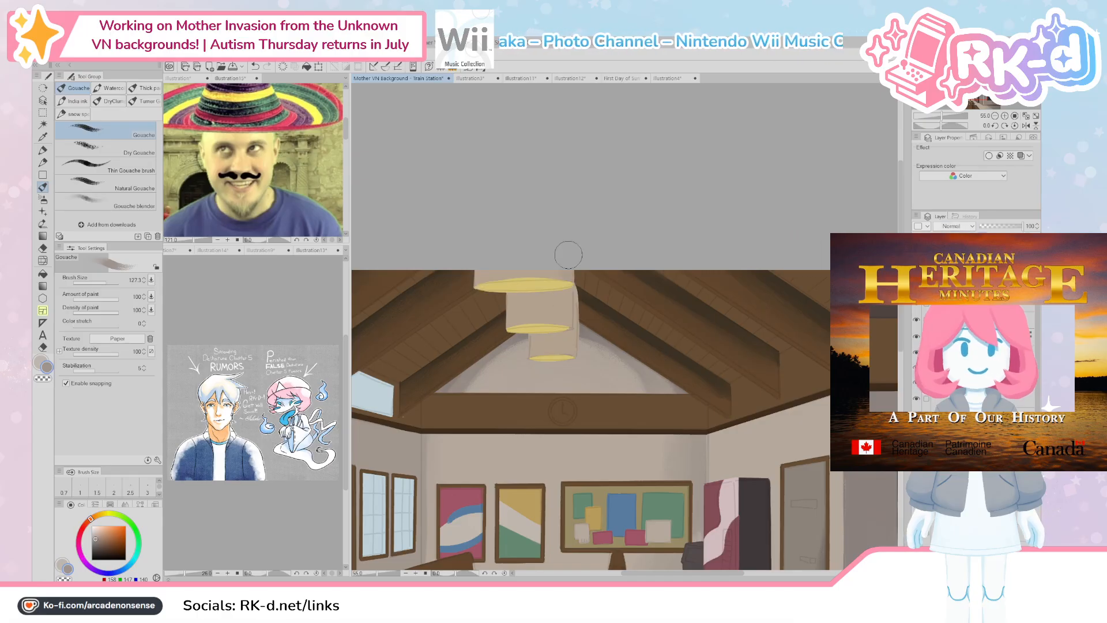
Step: Darken the sampled brown-gray and softly shade the bodies of the second and third hanging lamps, resampling the third lamp's color
left_click(99, 541)
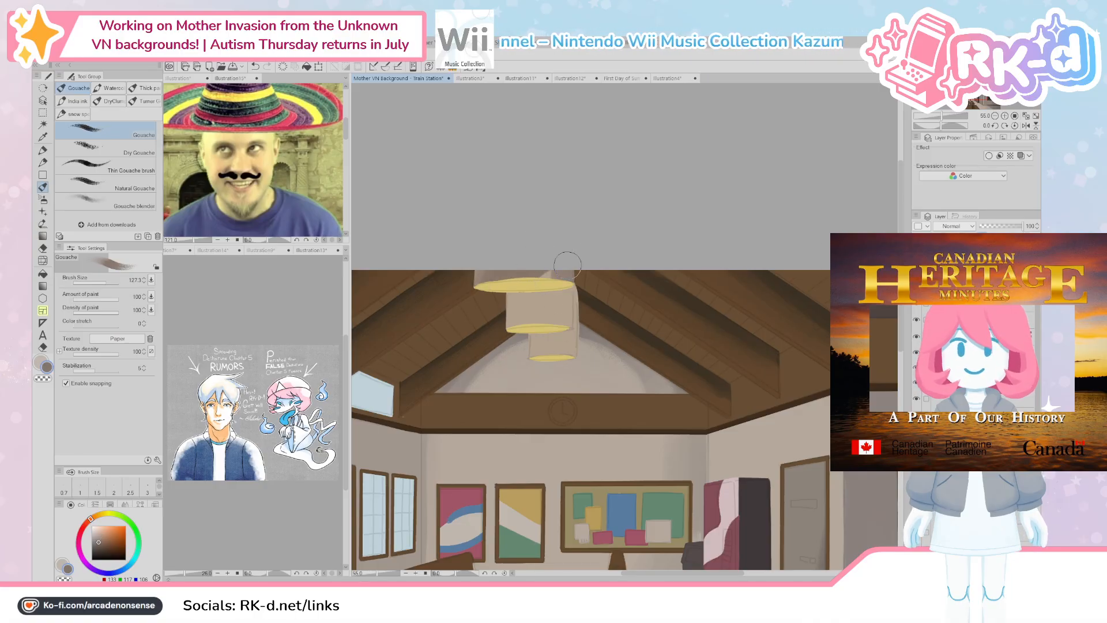
key("ctrl+z")
left_click_drag(551, 289, 566, 292)
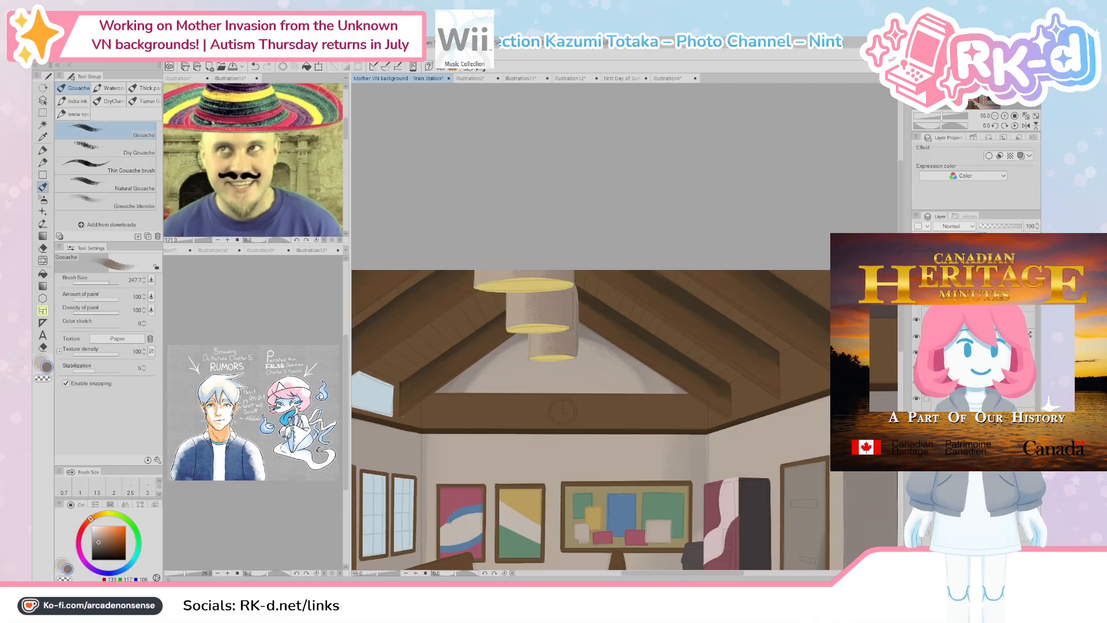
left_click_drag(566, 343, 574, 321)
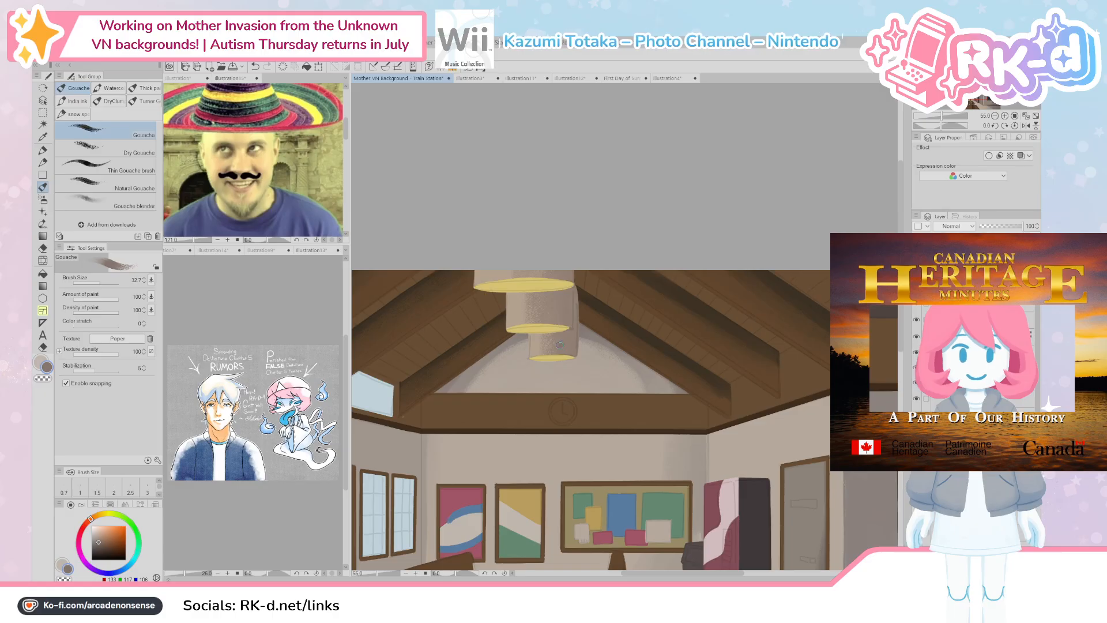
left_click(564, 346, "alt")
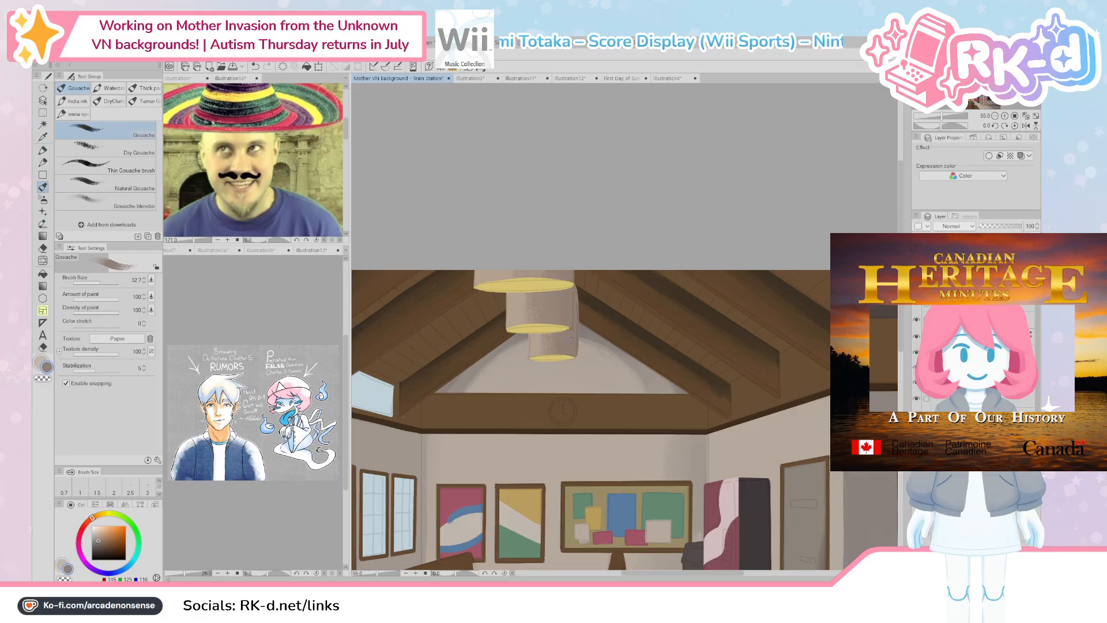
Step: Show the rough colour version of the station, sample a brown from its ceiling woodwork, and hide the rough version again
scroll(603, 327, "down", 4)
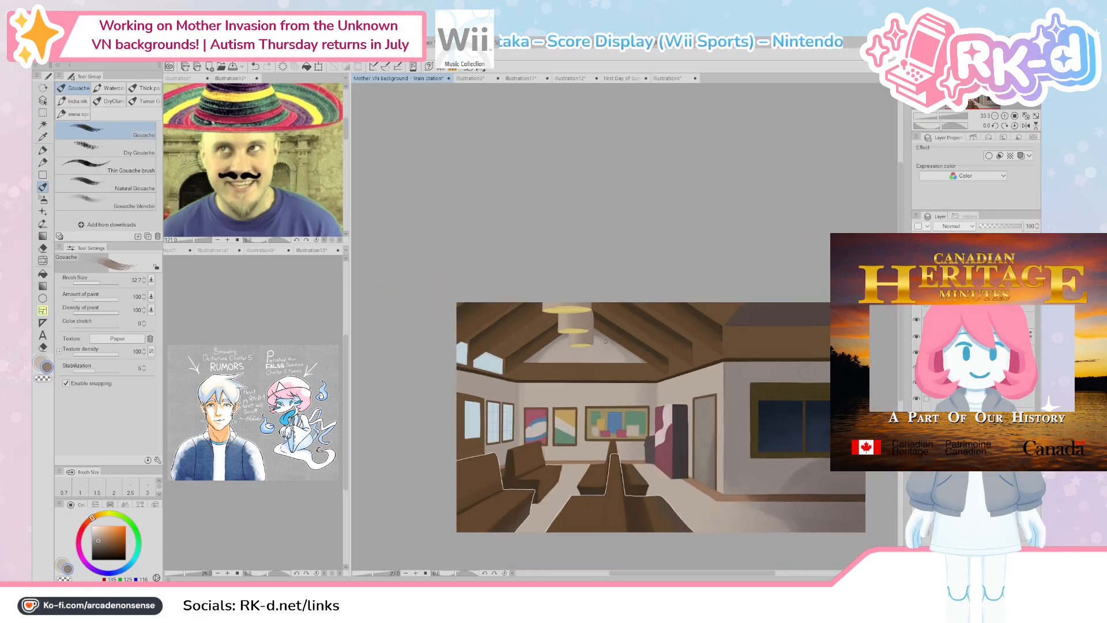
mouse_move(607, 365)
left_mouse_down()
mouse_move(553, 366)
mouse_move(564, 352)
mouse_move(577, 381)
left_mouse_up()
scroll(577, 381, "up", 5)
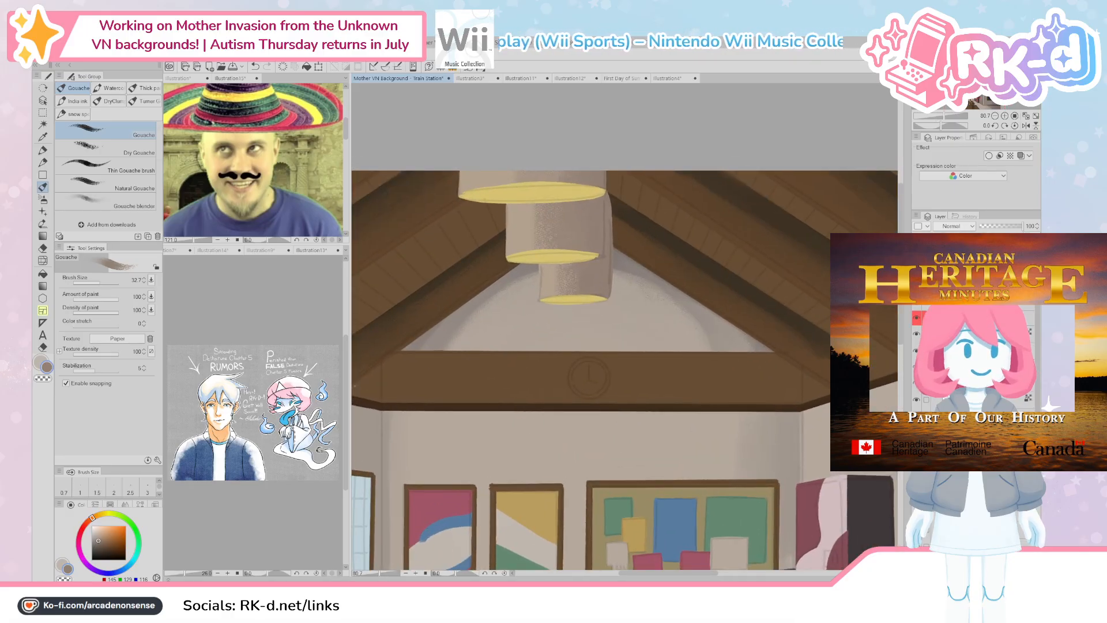
left_click(916, 302)
left_click(917, 305)
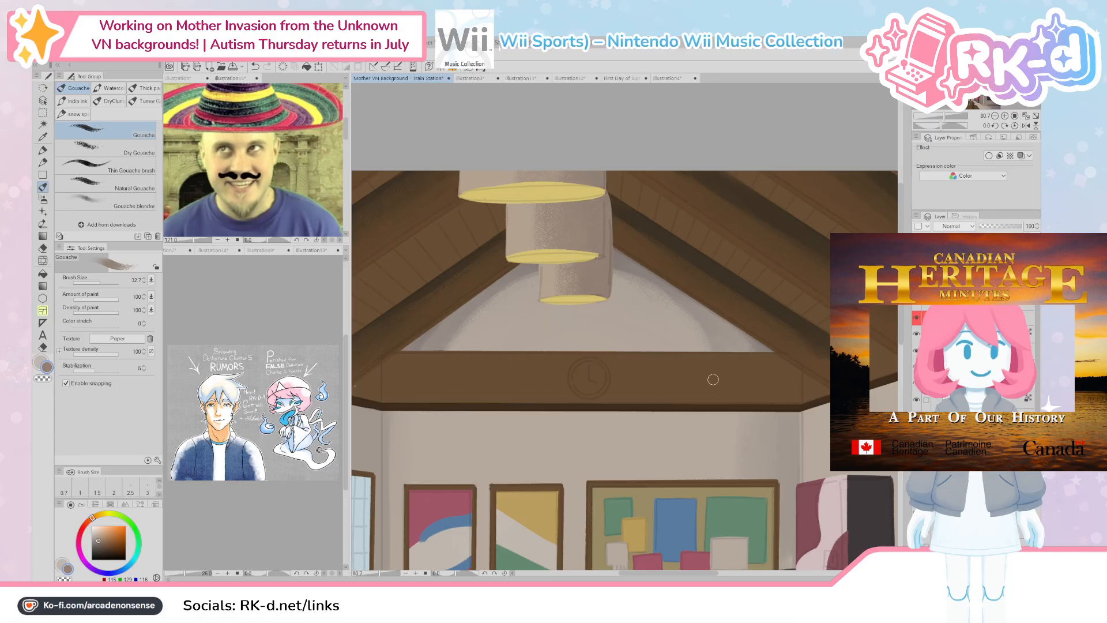
scroll(714, 380, "down", 3)
scroll(694, 377, "down", 1)
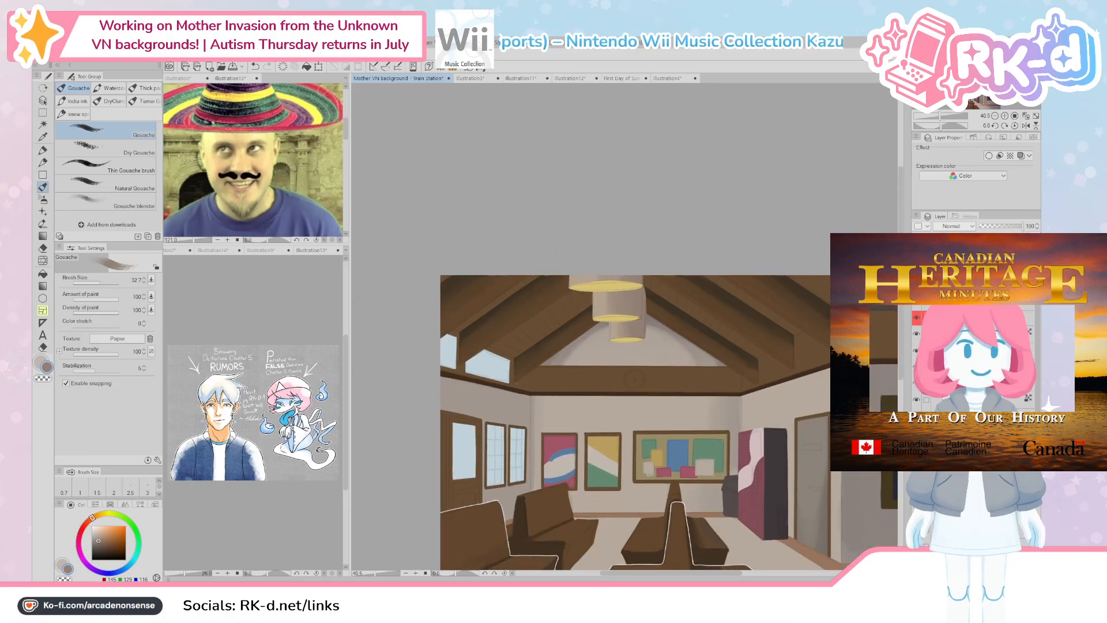
left_click(917, 306)
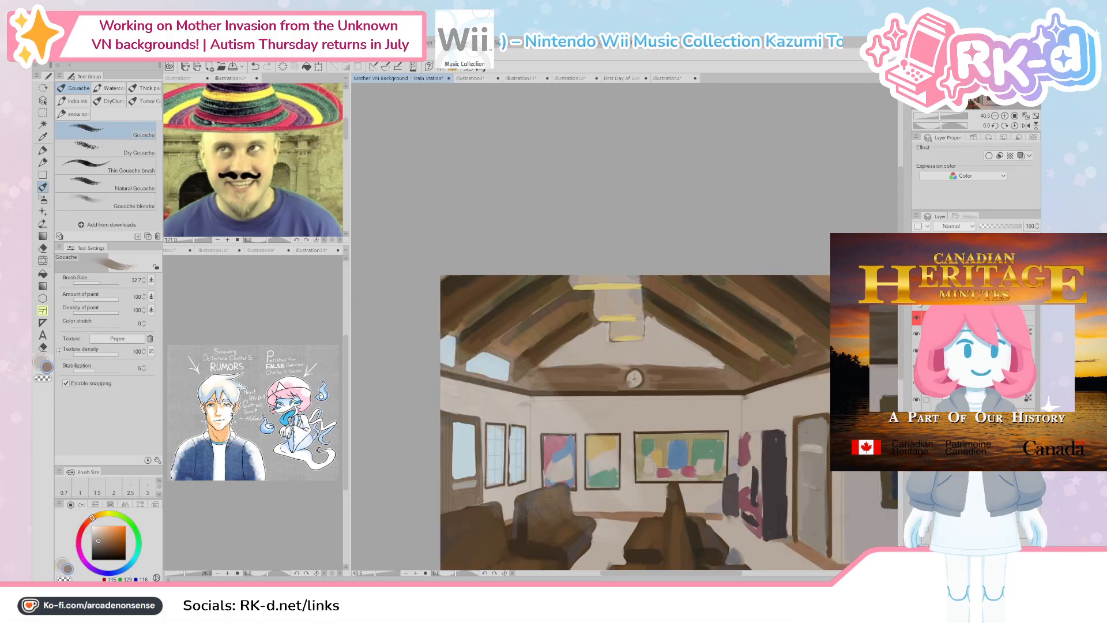
left_click(738, 374, "alt")
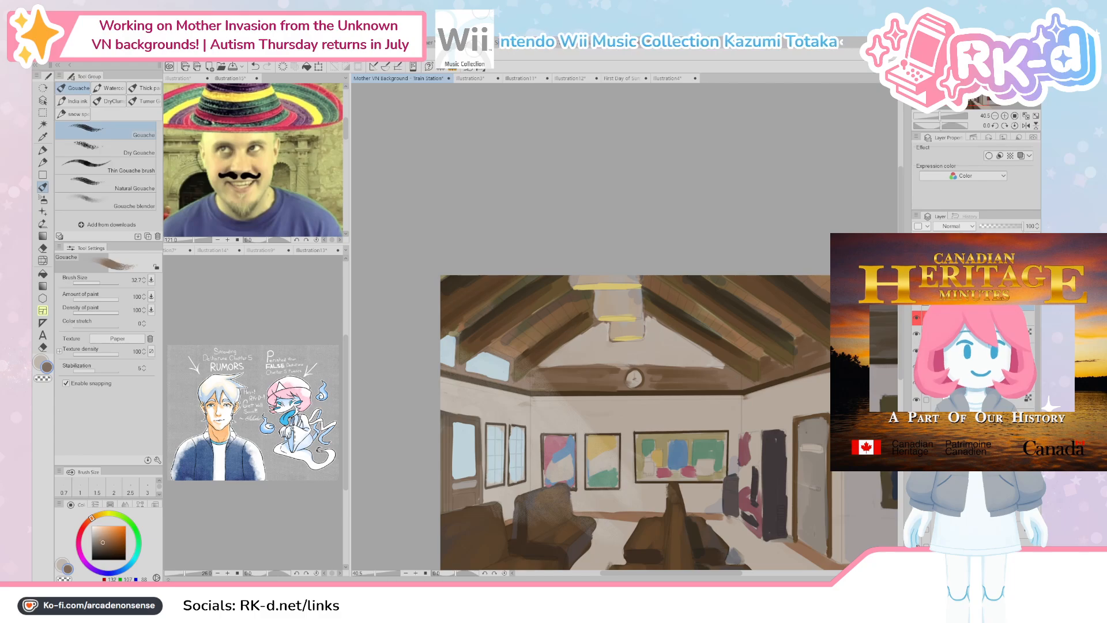
left_click(916, 317)
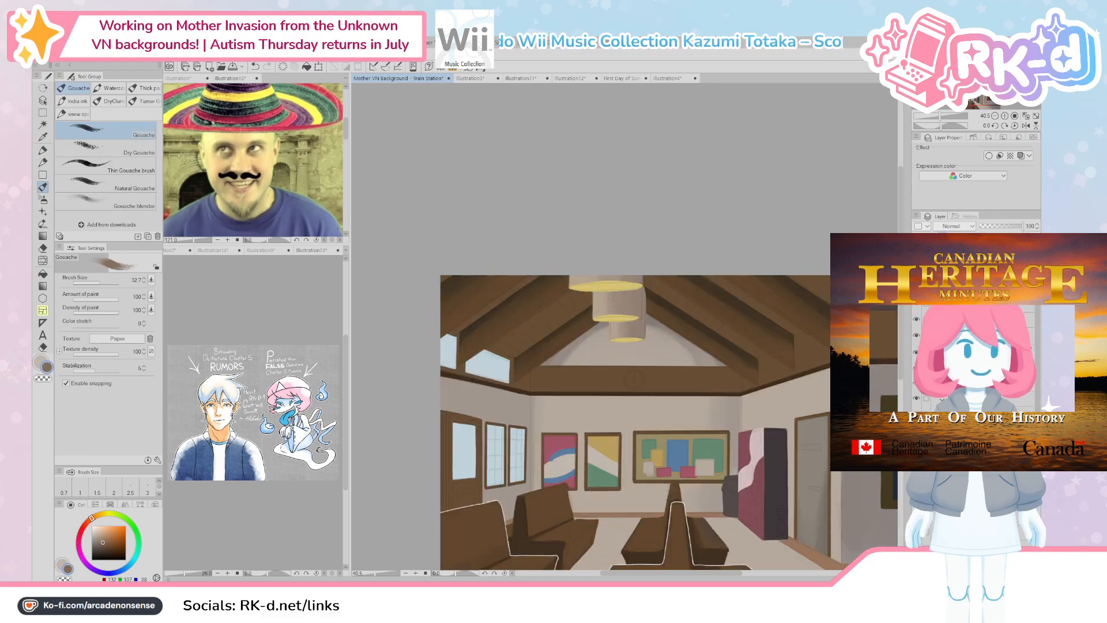
Step: Try painting wood-grain strokes along the horizontal beam below the gable on a rotated canvas, then undo them
scroll(687, 341, "up", 1)
scroll(700, 344, "down", 1)
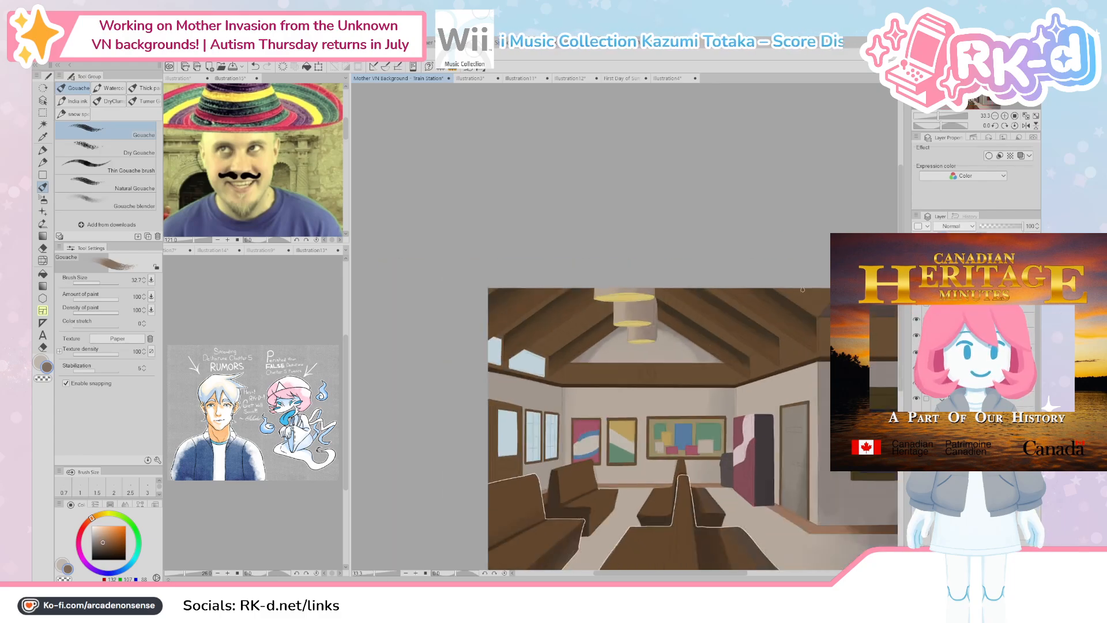
left_click(996, 126)
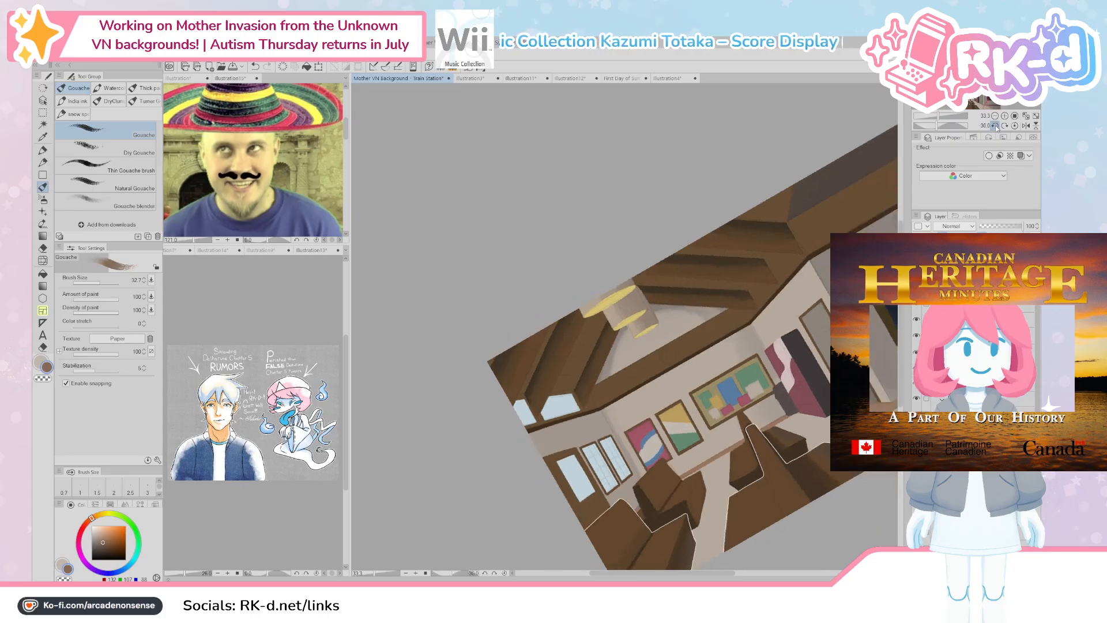
left_click_drag(658, 385, 652, 412)
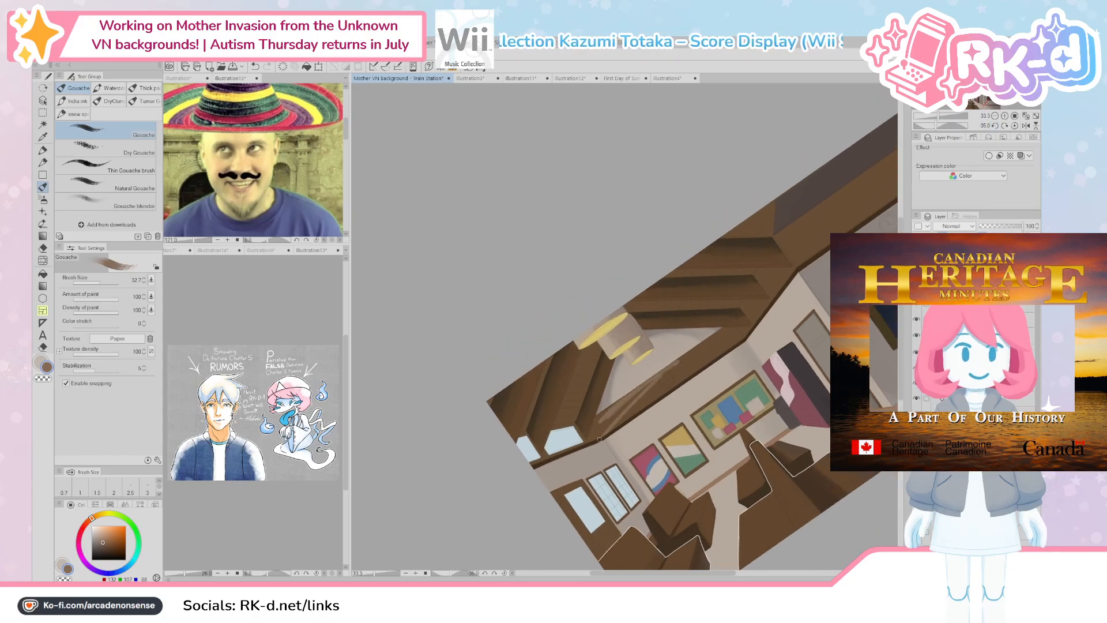
left_click_drag(550, 448, 537, 462)
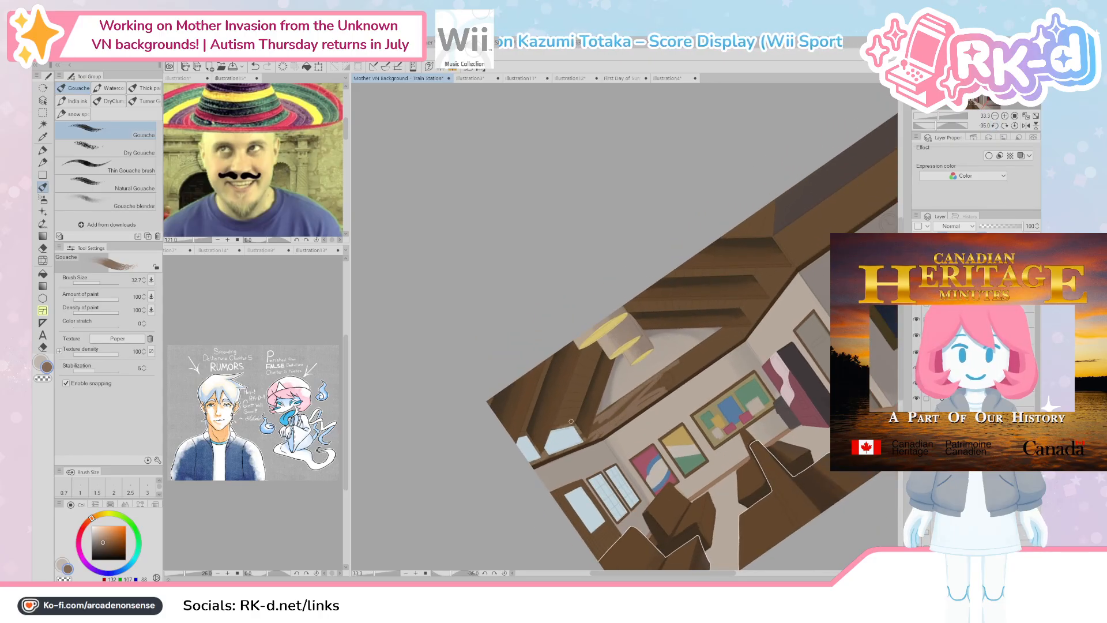
key("ctrl+z")
key("ctrl+z")
key("ctrl+z")
Step: Set the brush size to 31.3 and paint wood grain along the horizontal beam, alternating browns sampled from it
left_click_drag(663, 377, 629, 416)
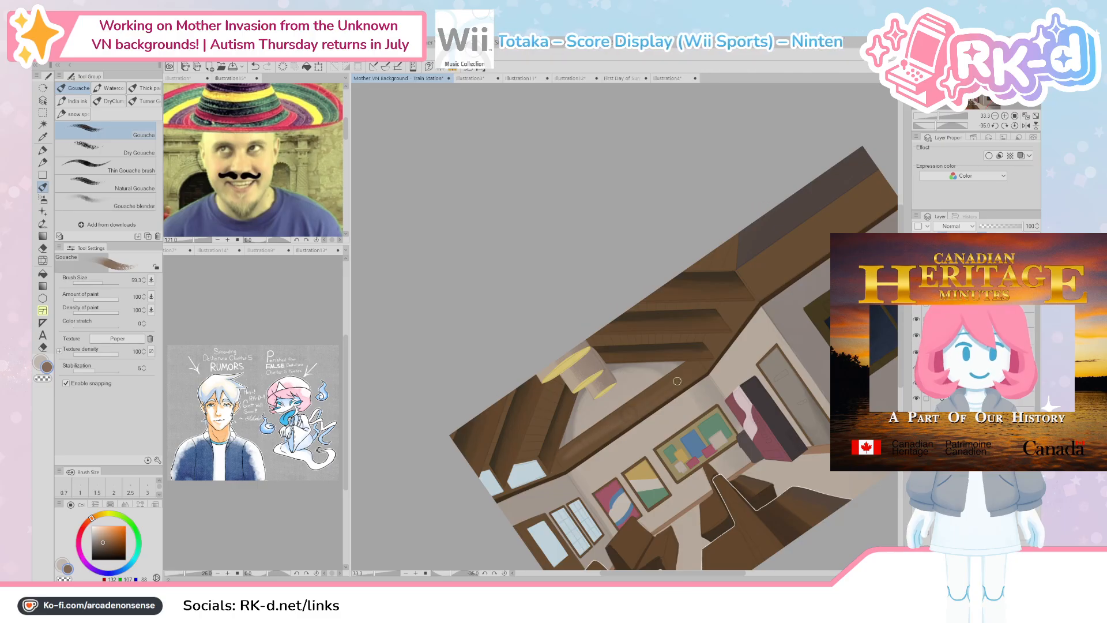
mouse_move(662, 394)
left_mouse_down("ctrl+alt")
mouse_move(651, 398)
mouse_move(690, 363)
left_mouse_up("ctrl+alt")
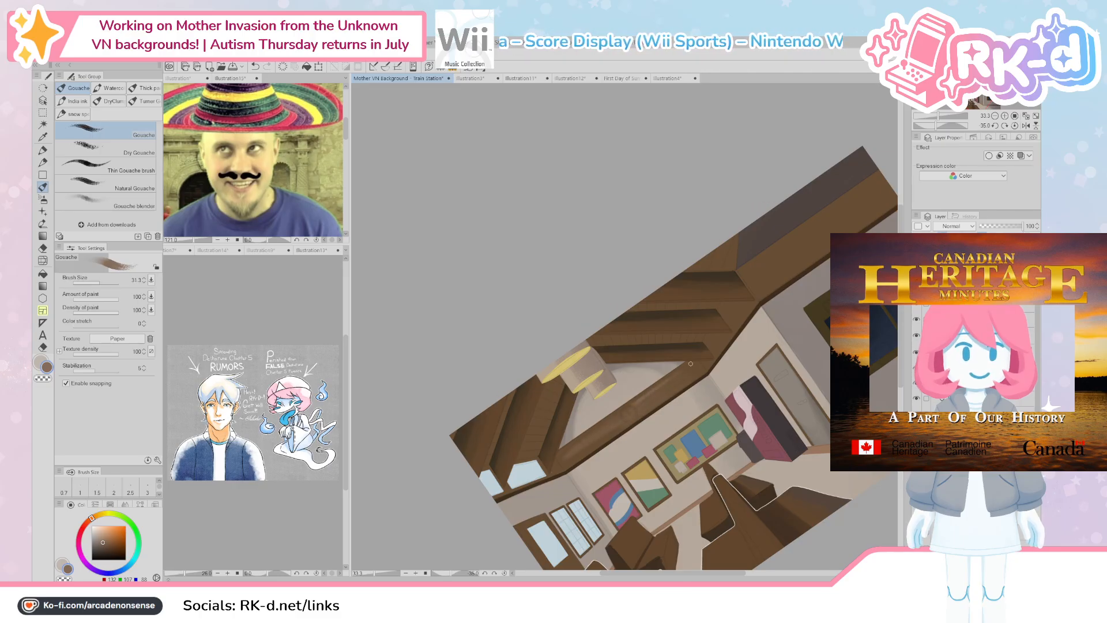
left_click(630, 409, "alt")
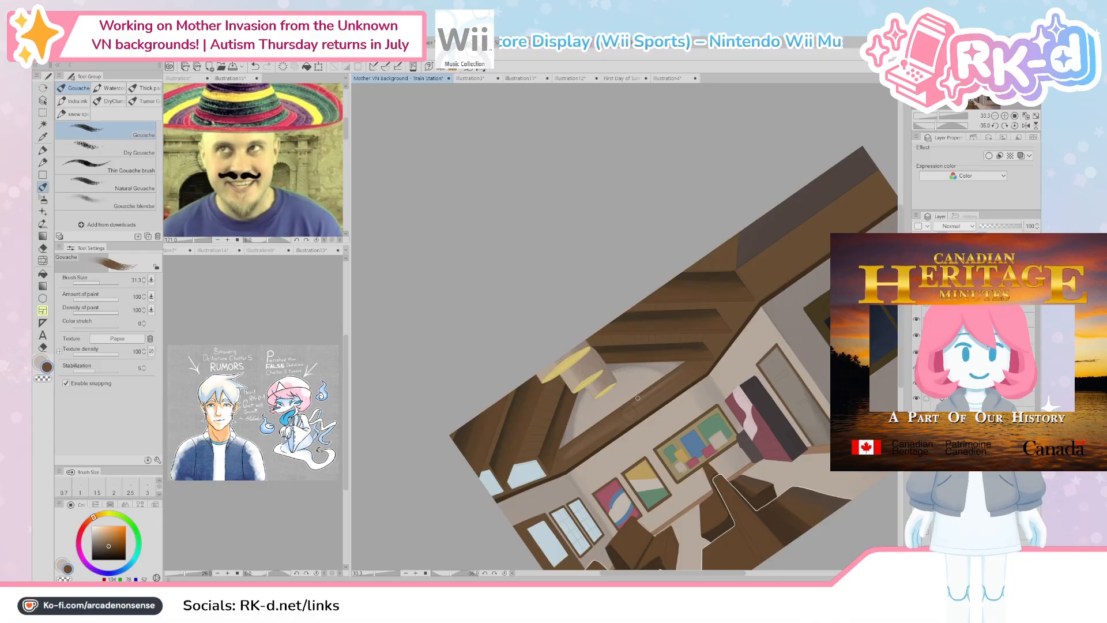
left_click(688, 368, "alt")
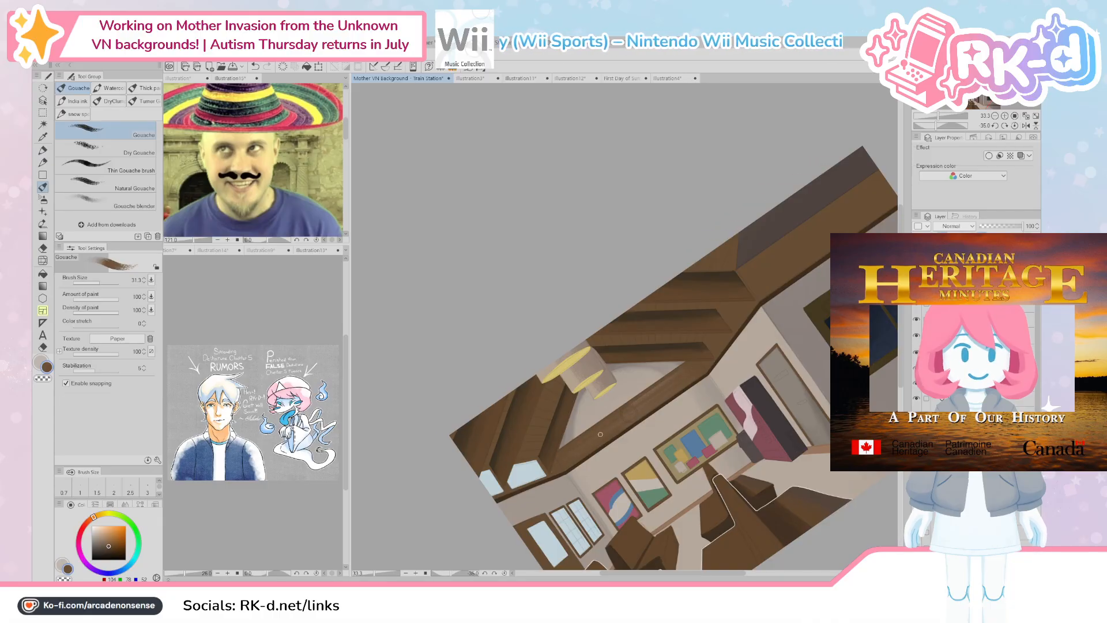
left_click(636, 407, "alt")
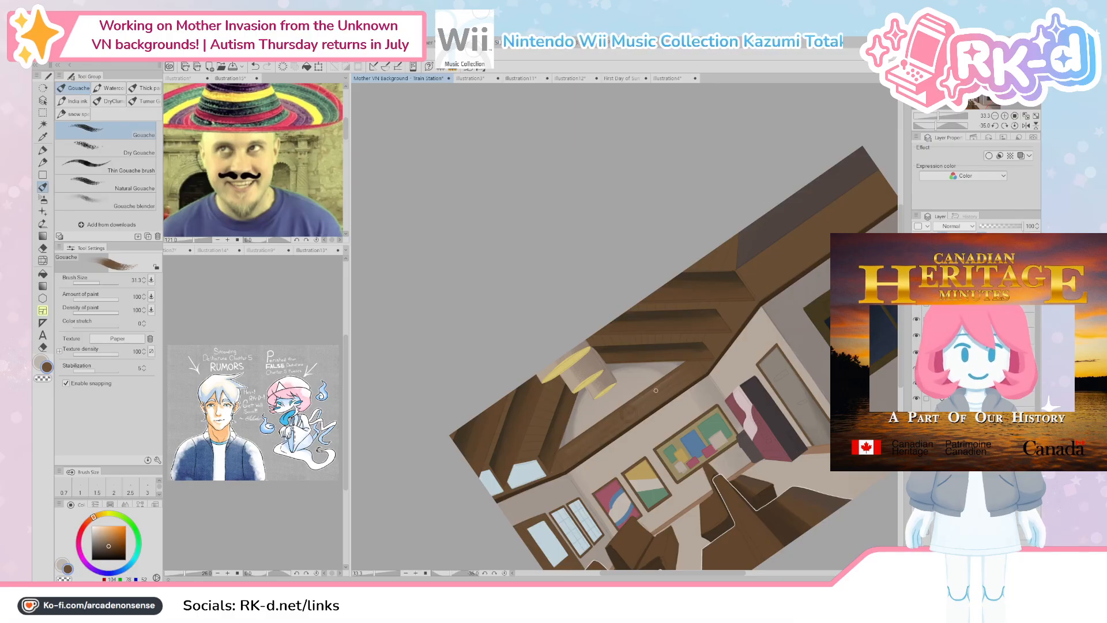
left_click_drag(704, 354, 647, 423)
left_click(614, 422, "alt")
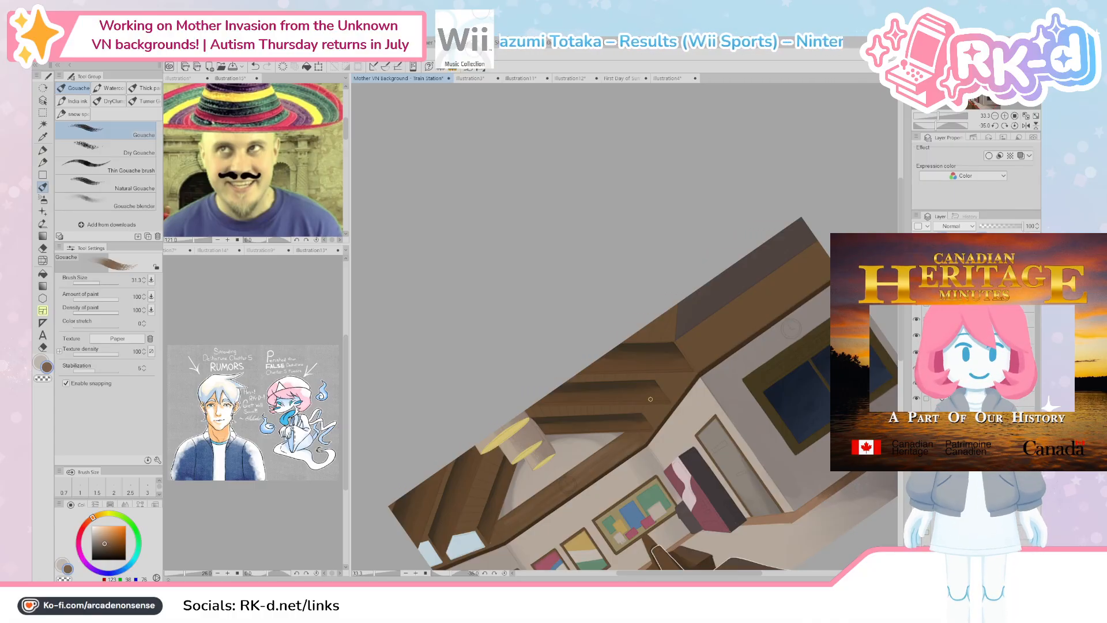
Step: Straighten the canvas and paint wood grain on the slanted wall beam between the right-hand rafter ends, using browns sampled there
left_click_drag(625, 409, 588, 366)
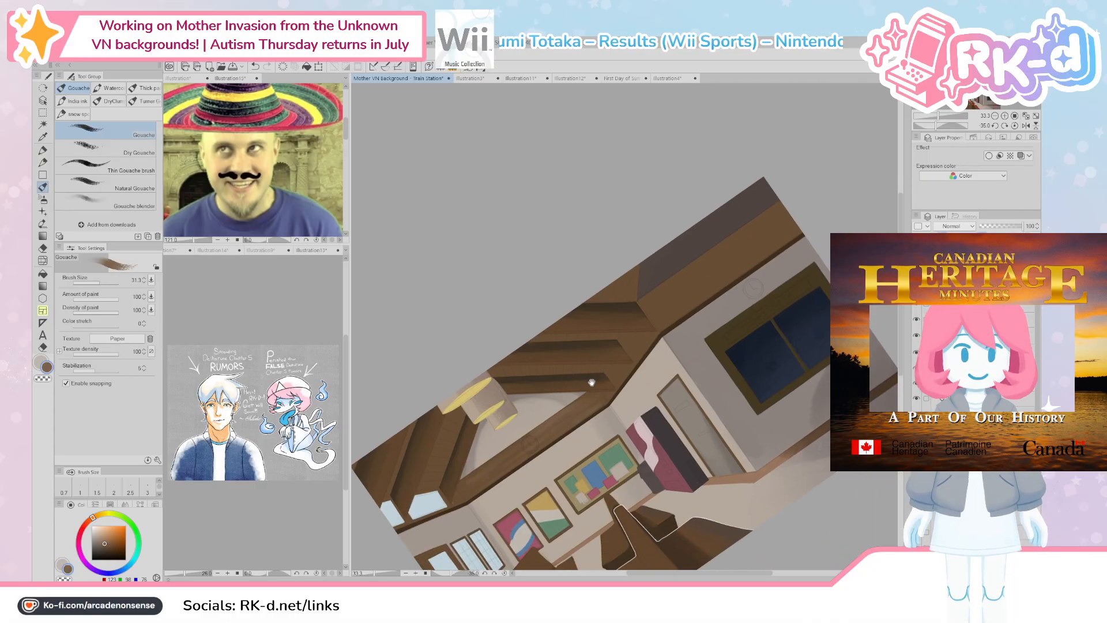
left_click(1007, 127)
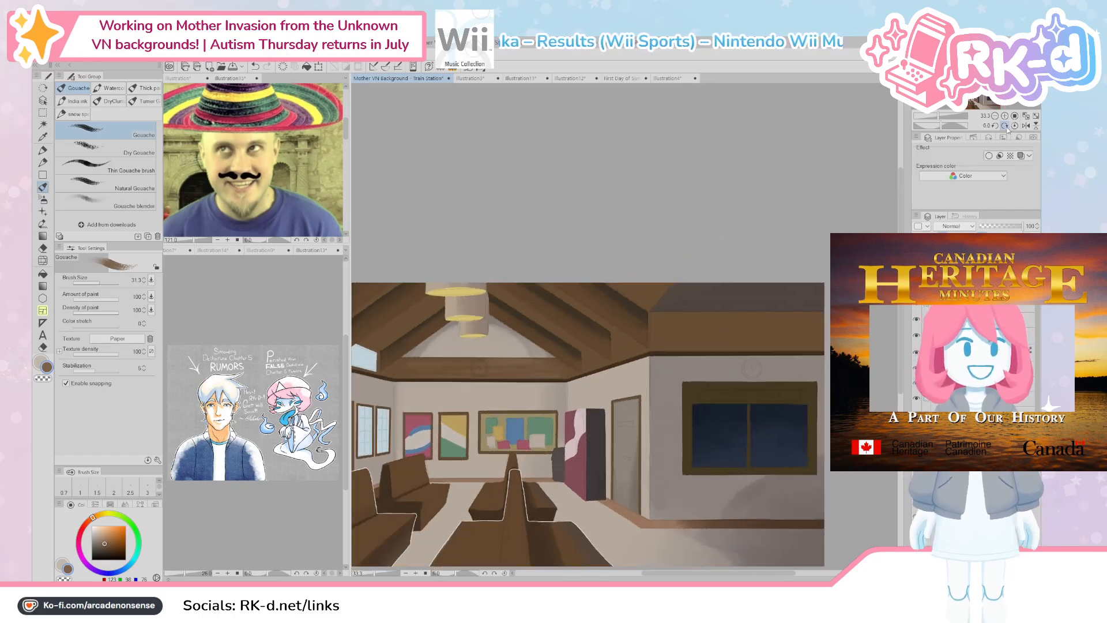
left_click(995, 126)
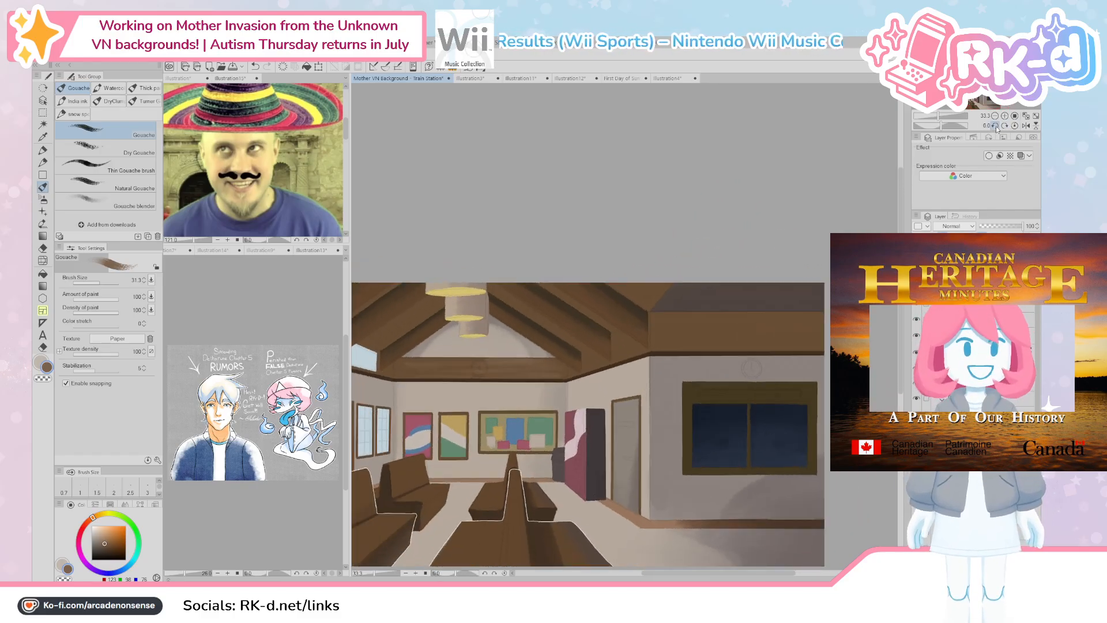
scroll(570, 369, "up", 4)
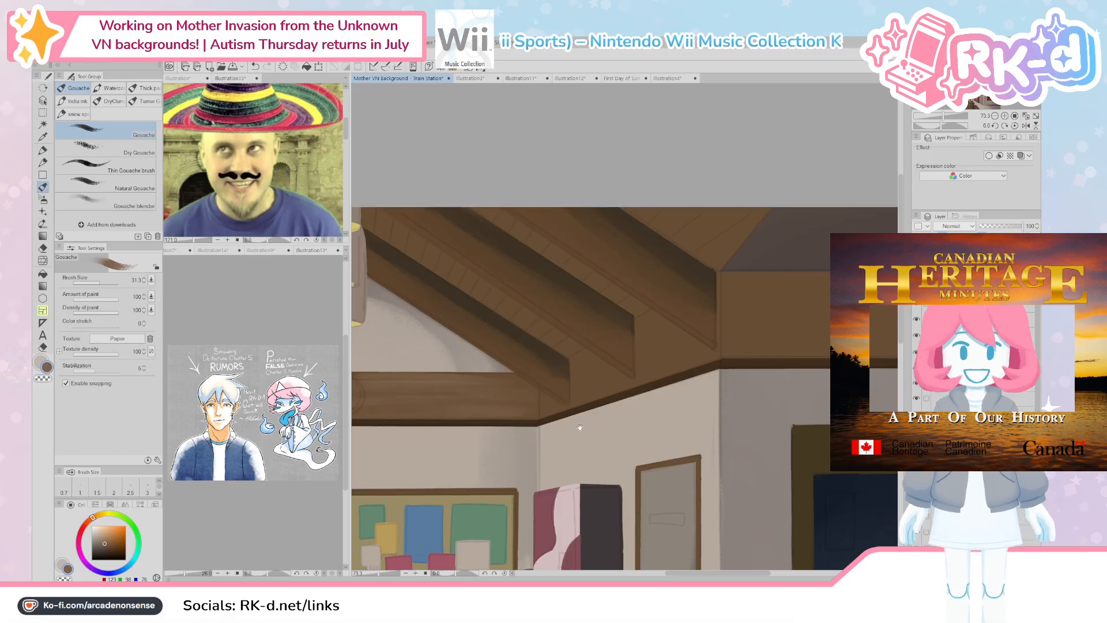
left_click_drag(579, 426, 548, 479)
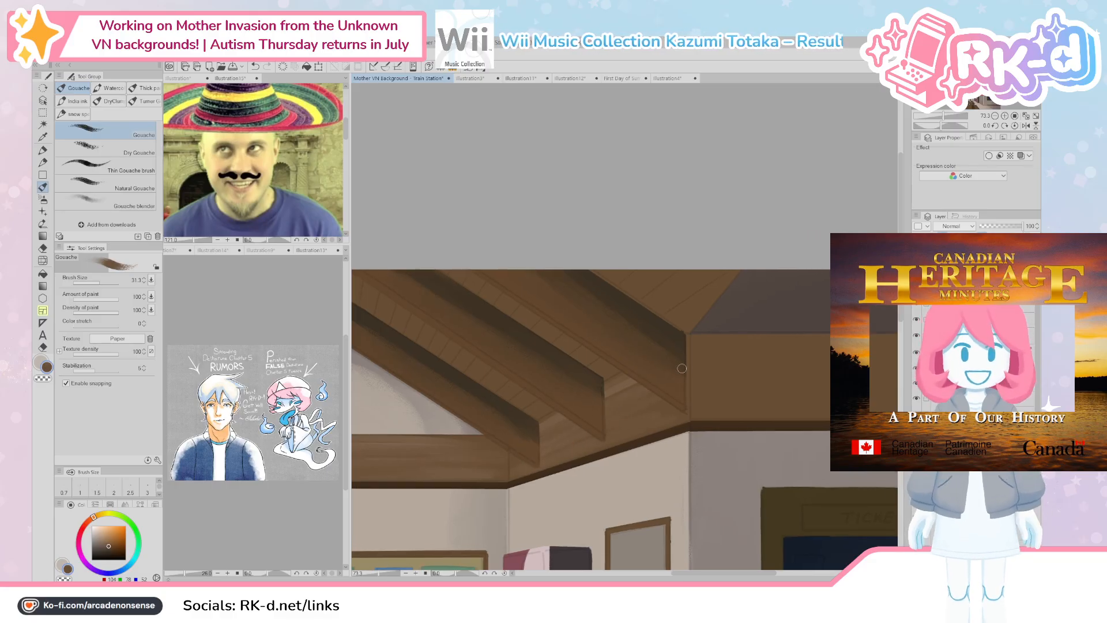
left_click(528, 438, "alt")
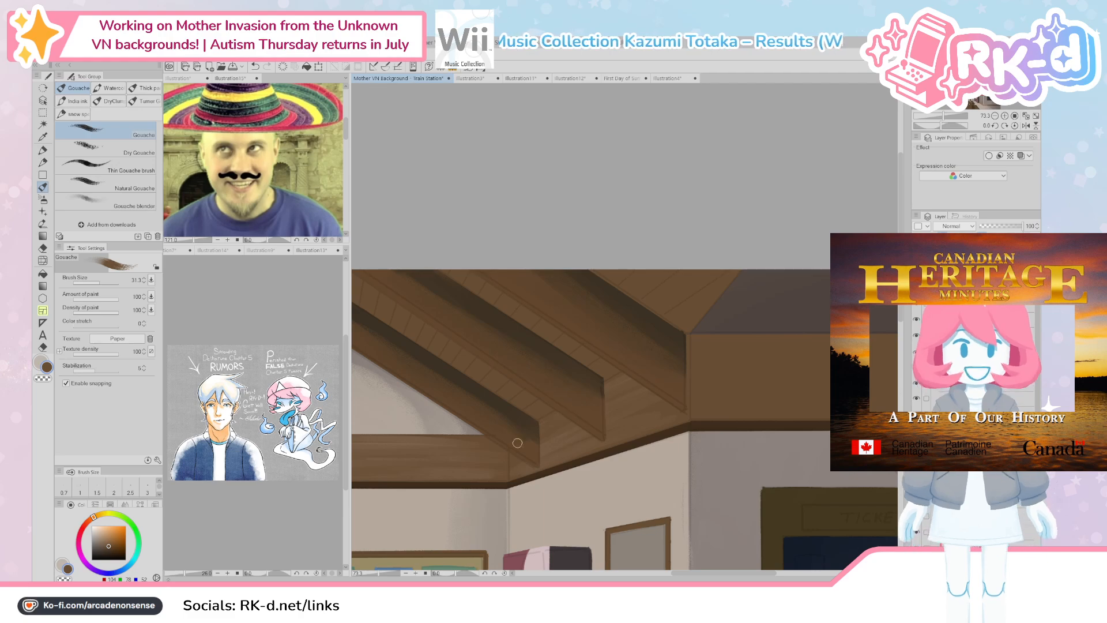
left_click(593, 425, "alt")
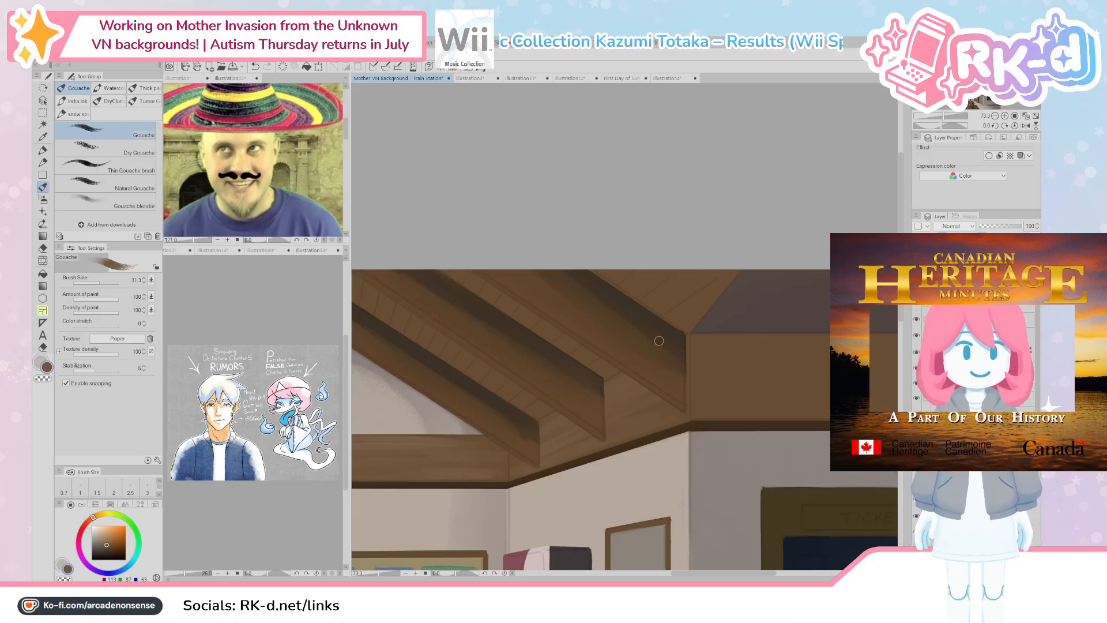
left_click_drag(577, 431, 596, 437)
left_click(595, 437, "alt")
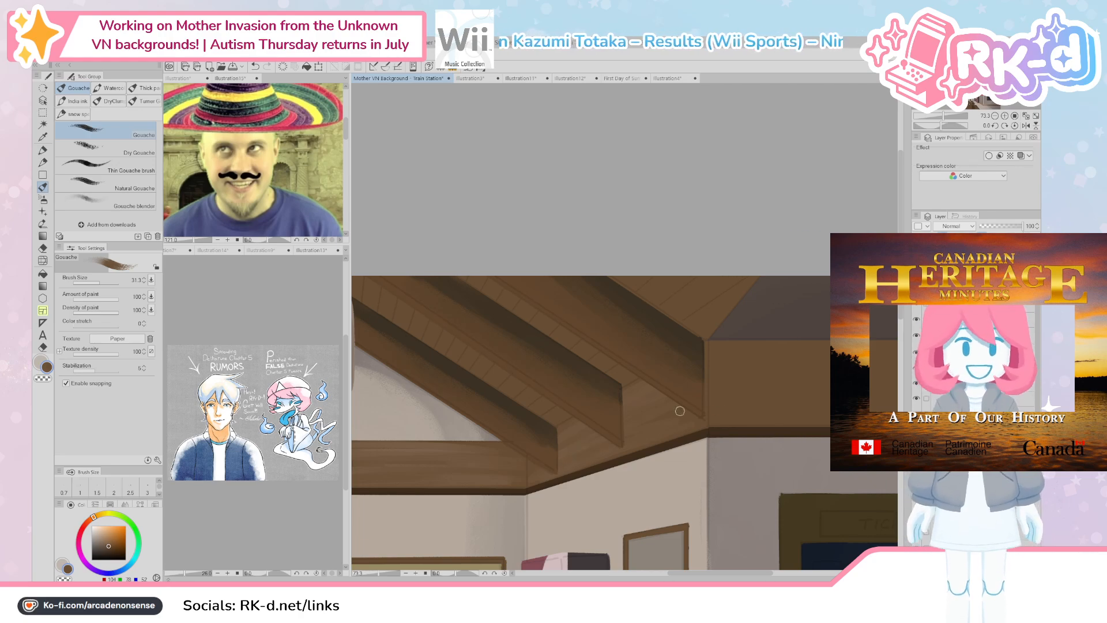
Step: Reduce the brush size to 22.9 and refine the slanted beam's grain around the right-hand rafter ends with sampled browns
left_click(665, 425, "alt")
key("[")
key("[")
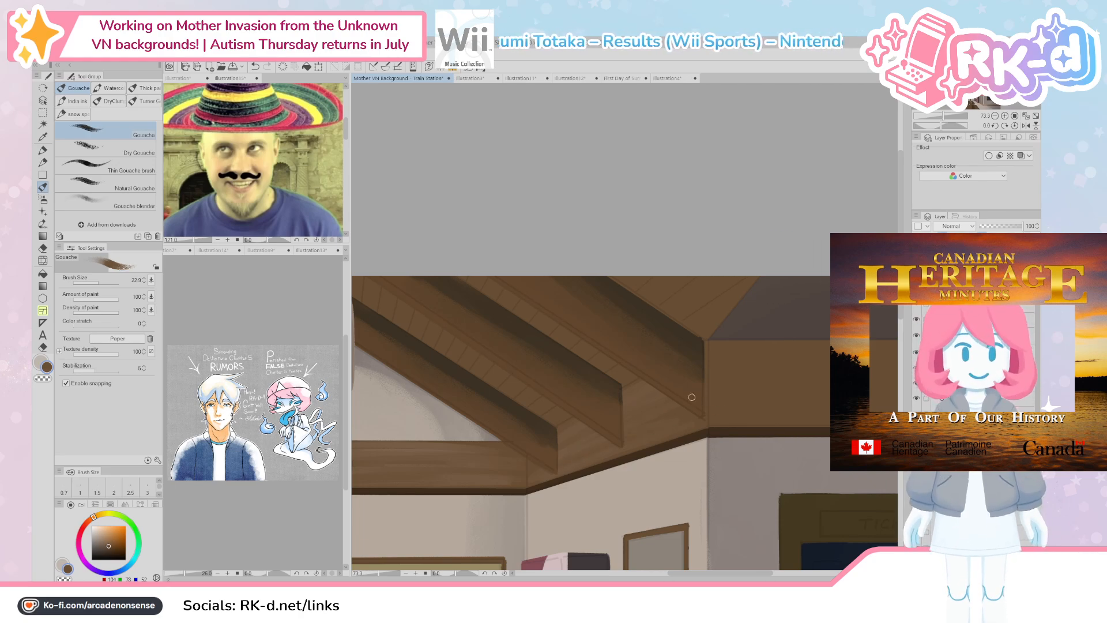
left_click(599, 440, "alt")
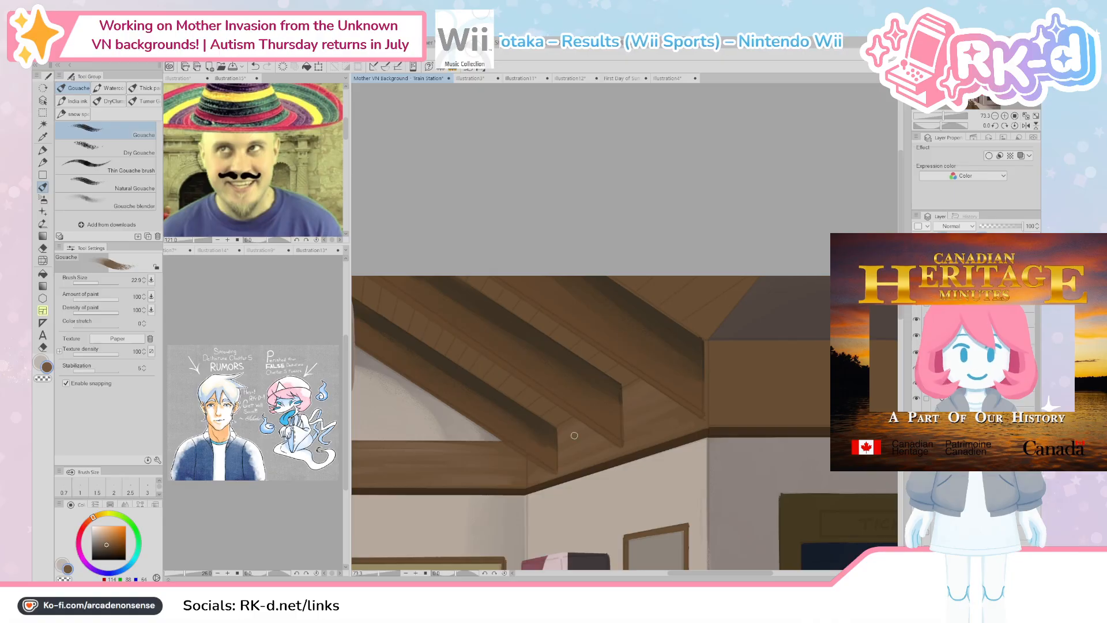
left_click_drag(709, 425, 676, 435)
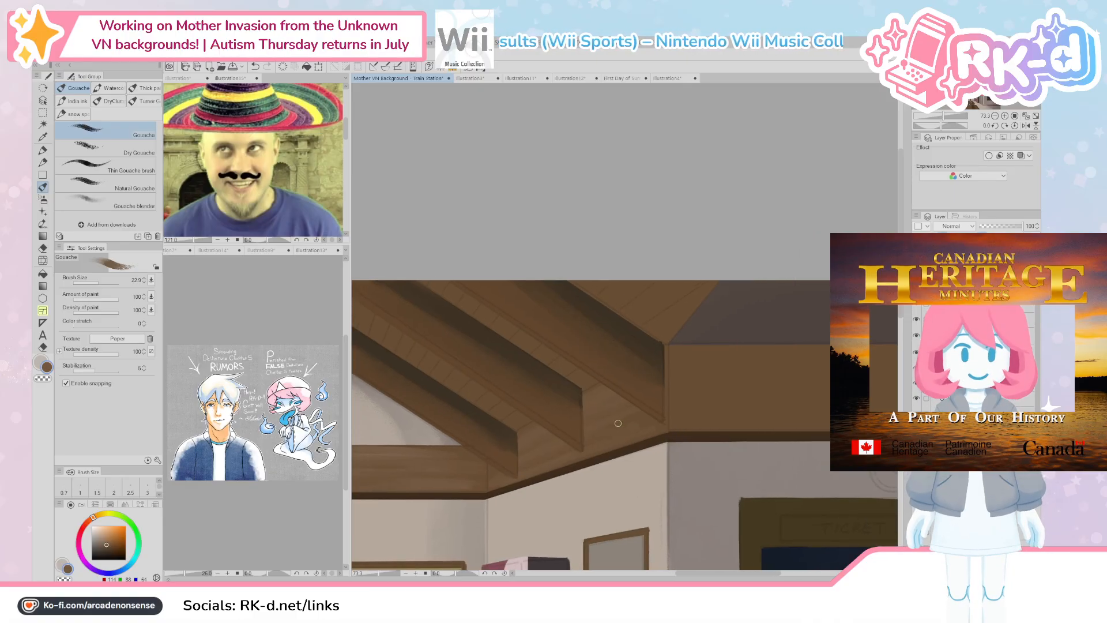
Step: Paint wood-grain strokes at the left end of the horizontal beam, where it meets the left wall's beam
scroll(617, 423, "down", 2)
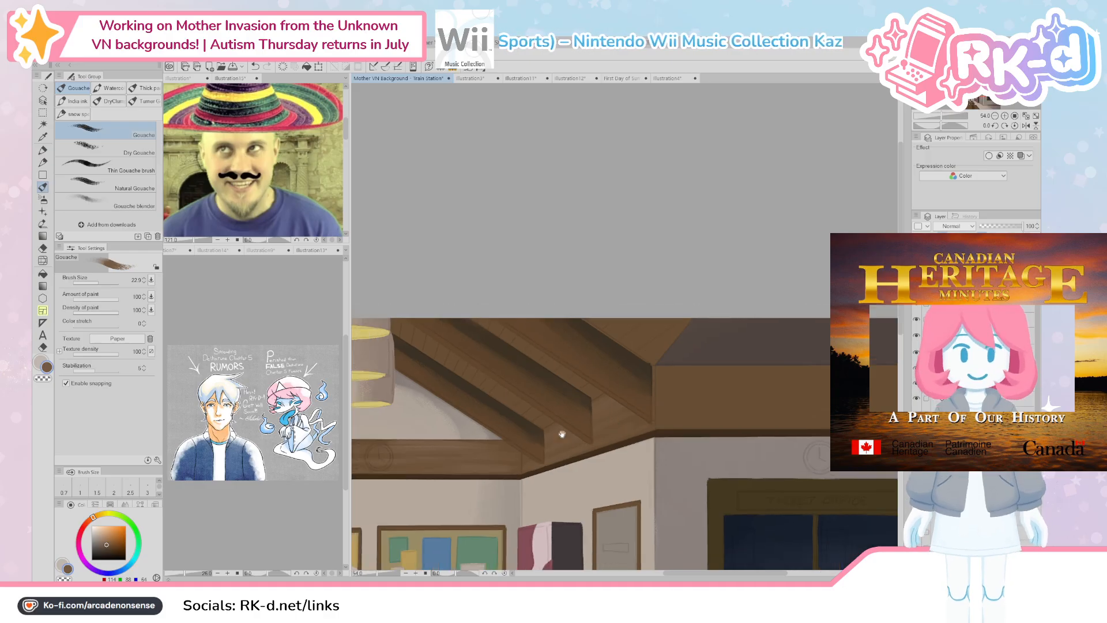
scroll(552, 442, "down", 1)
left_click_drag(552, 442, 721, 450)
scroll(614, 453, "up", 2)
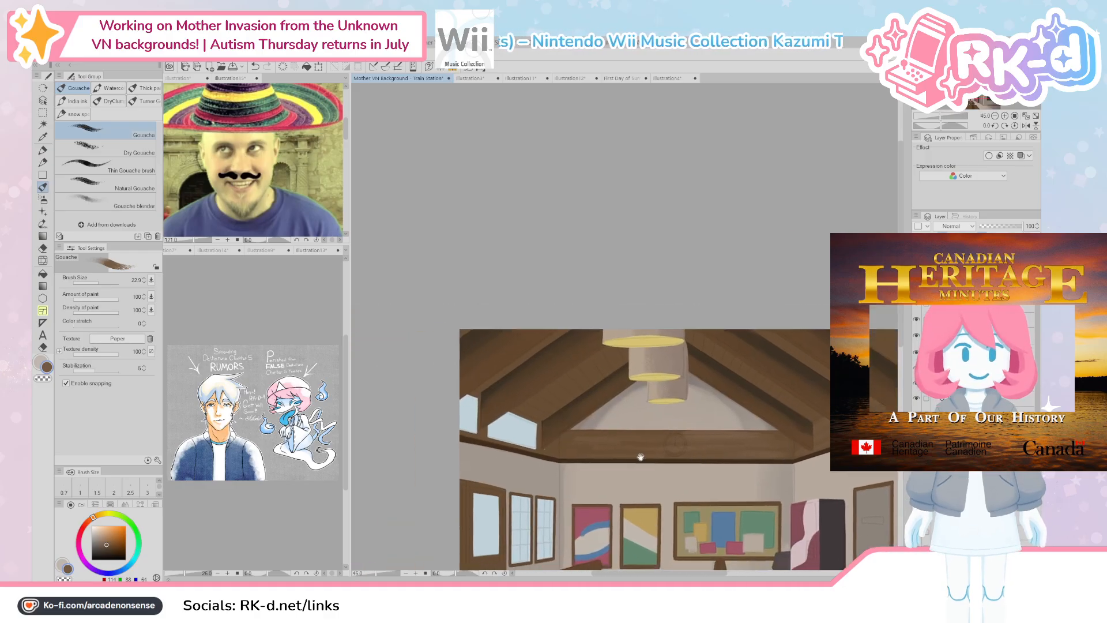
scroll(614, 453, "up", 2)
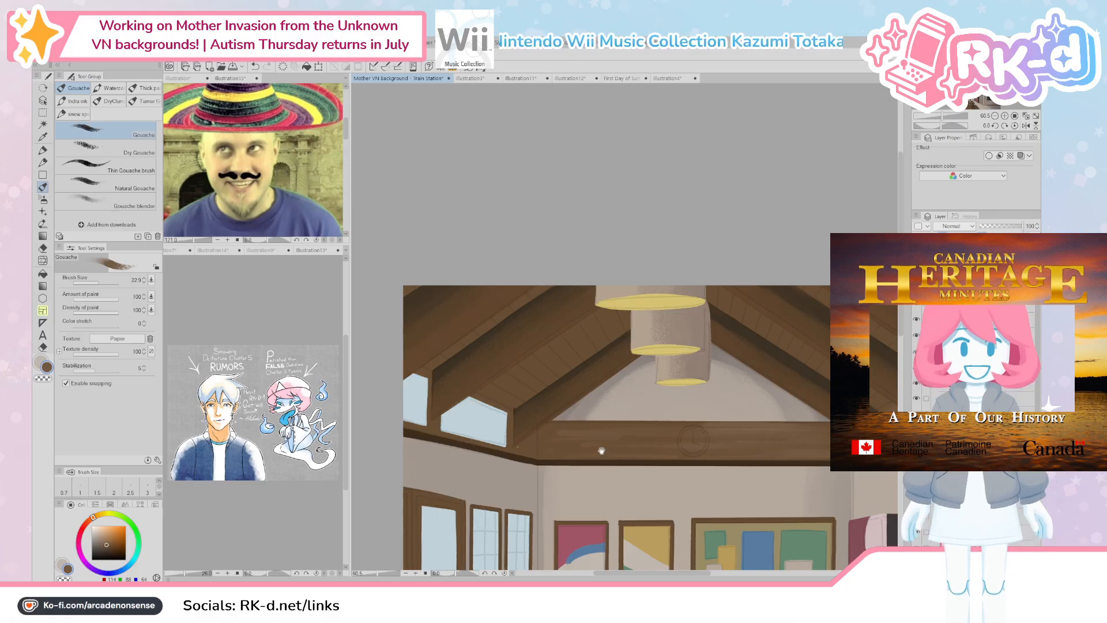
left_click_drag(602, 451, 605, 462)
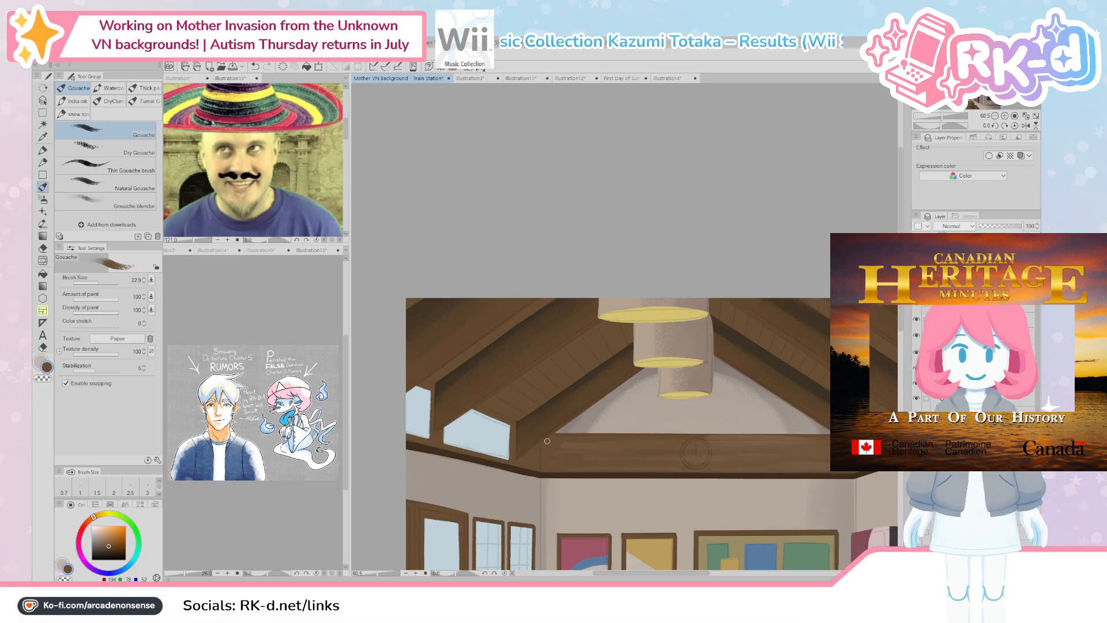
left_click_drag(564, 512, 586, 487)
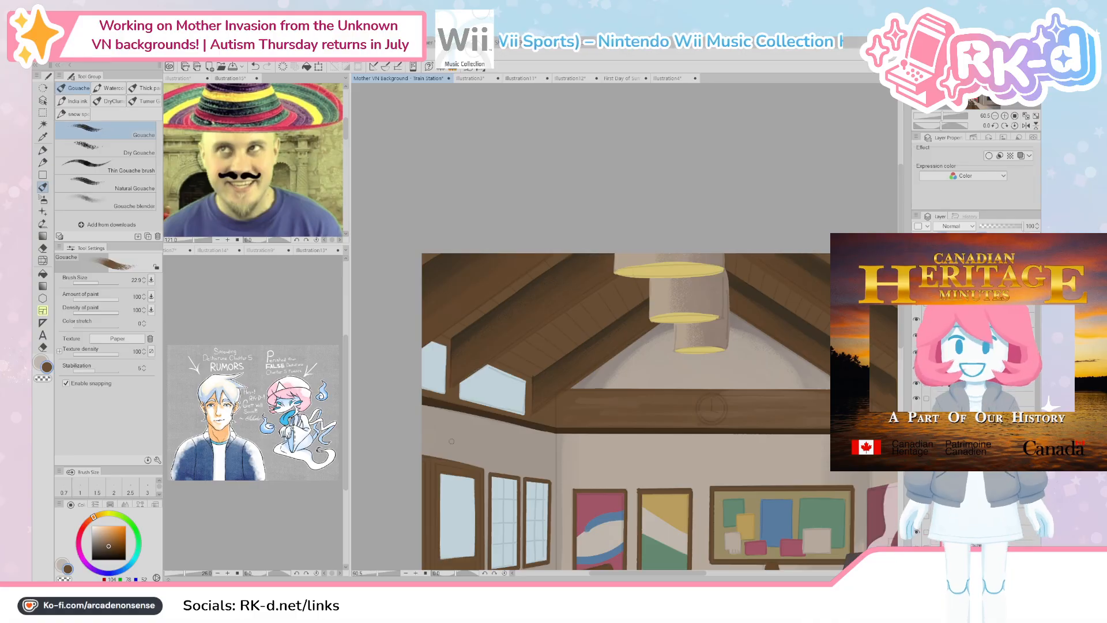
left_click_drag(642, 416, 526, 418)
left_click_drag(605, 400, 521, 425)
left_click_drag(657, 418, 439, 451)
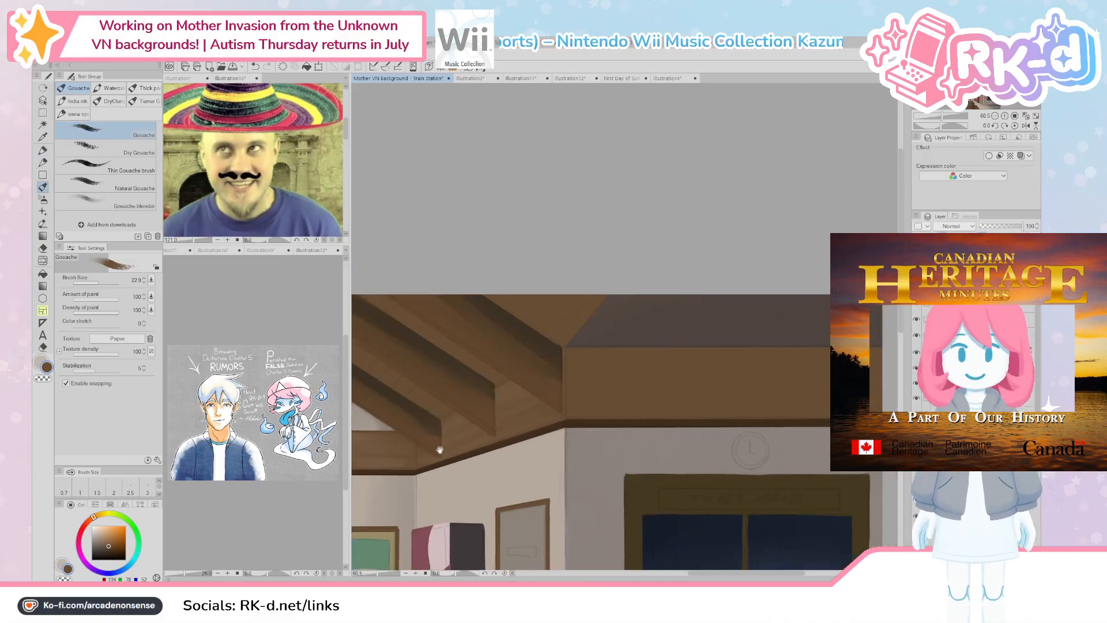
scroll(506, 425, "down", 3)
left_click_drag(525, 437, 729, 360)
left_click_drag(601, 392, 654, 395)
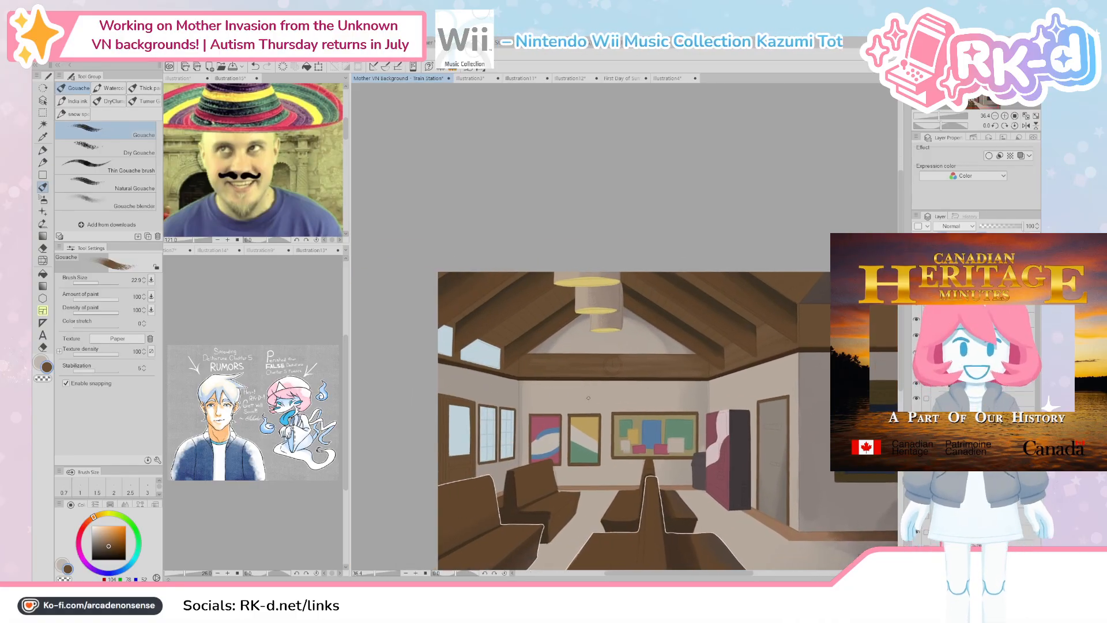
Step: Sample the horizontal beam's brown and darken it, then compare the painting with the rough version by toggling a layer's visibility
scroll(551, 366, "up", 1)
left_click(542, 361, "alt")
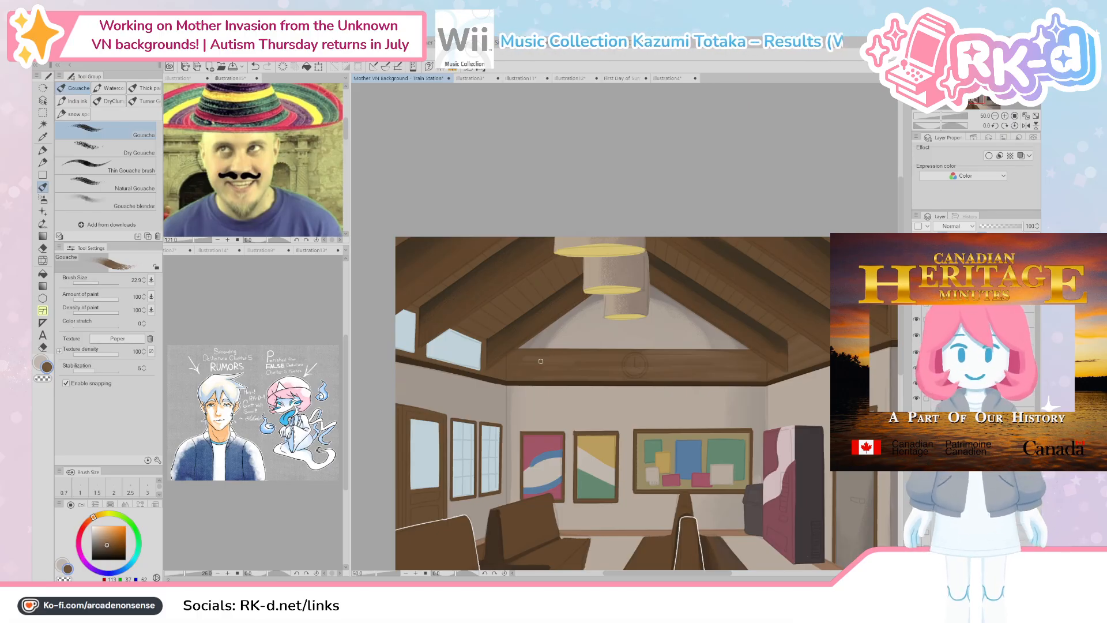
scroll(541, 361, "down", 3)
scroll(679, 357, "up", 1)
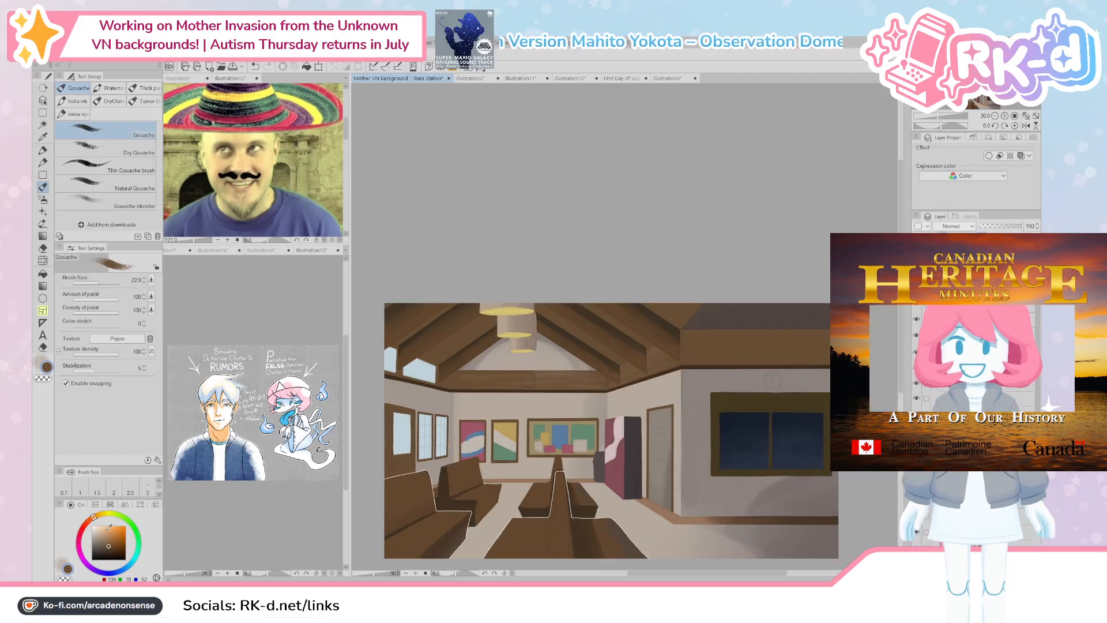
left_click(109, 546)
left_click(110, 549)
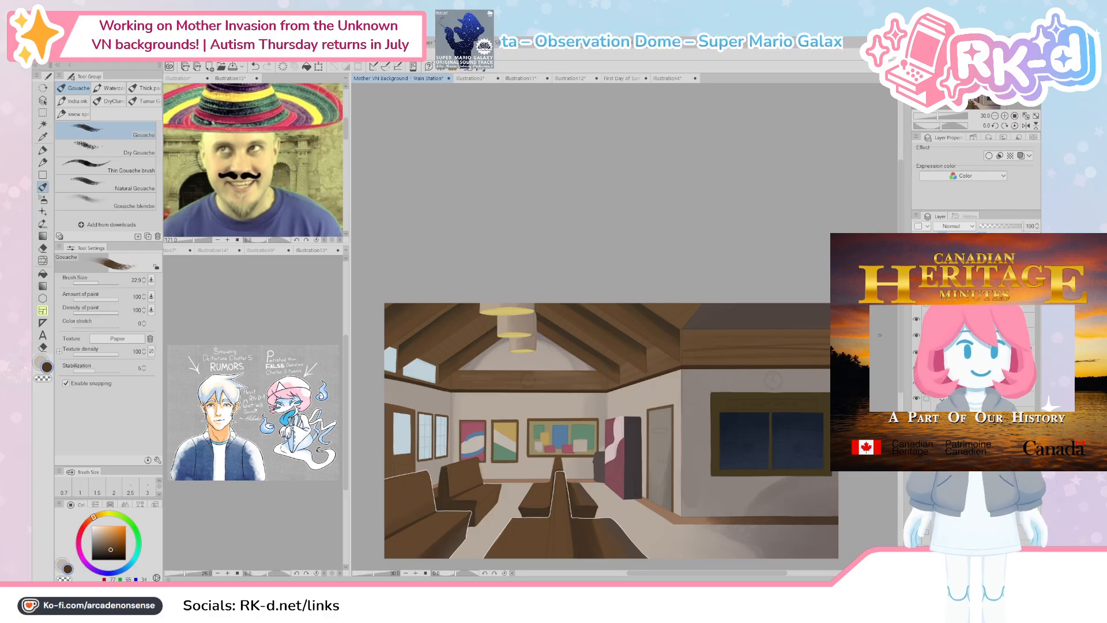
left_click(917, 367)
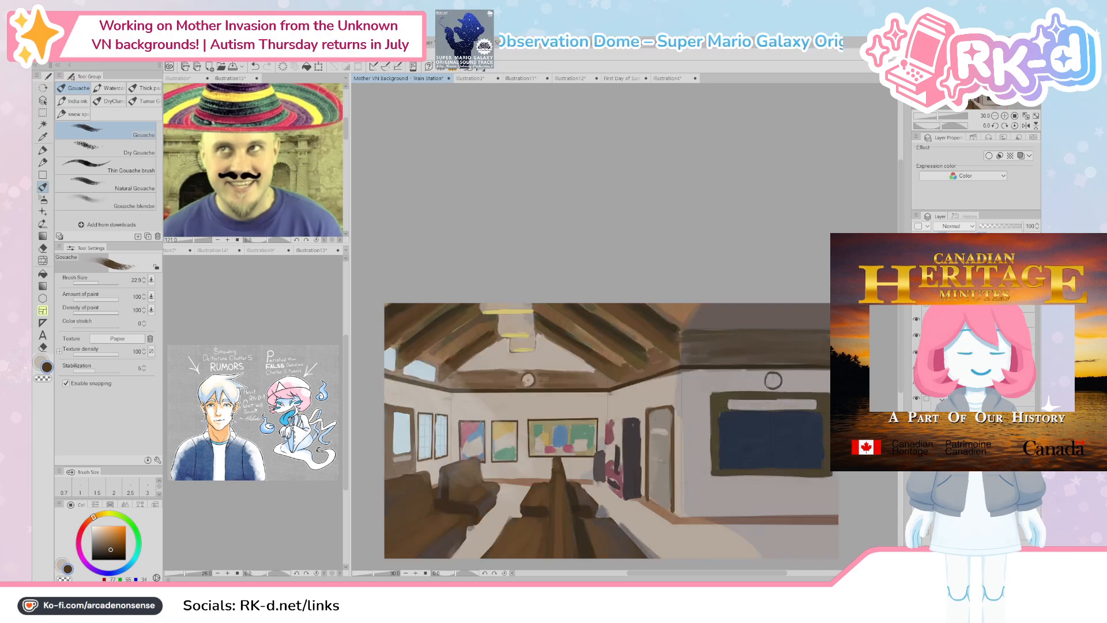
left_click(916, 368)
Step: Set the brush size to 84.5 and paint broad dark-brown strokes along the beam above the ticket-office window
left_click_drag(721, 348, 725, 360)
left_click(724, 360, "alt")
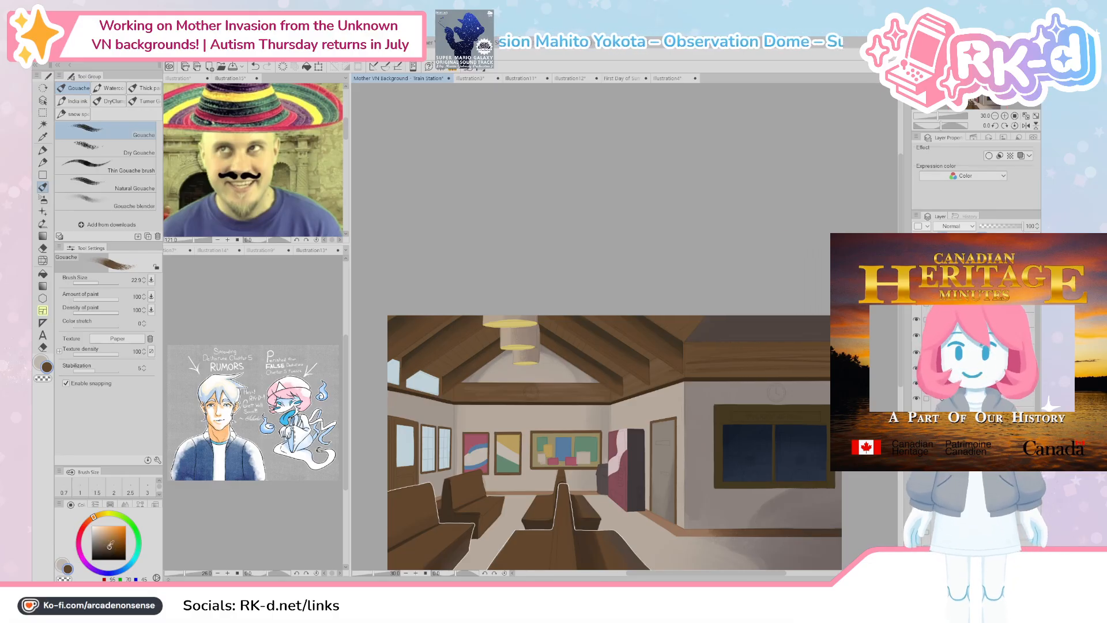
left_click(111, 546)
left_click(104, 282)
mouse_move(728, 353)
left_mouse_down()
mouse_move(727, 381)
mouse_move(714, 386)
mouse_move(826, 375)
left_mouse_up()
left_click_drag(729, 377, 826, 376)
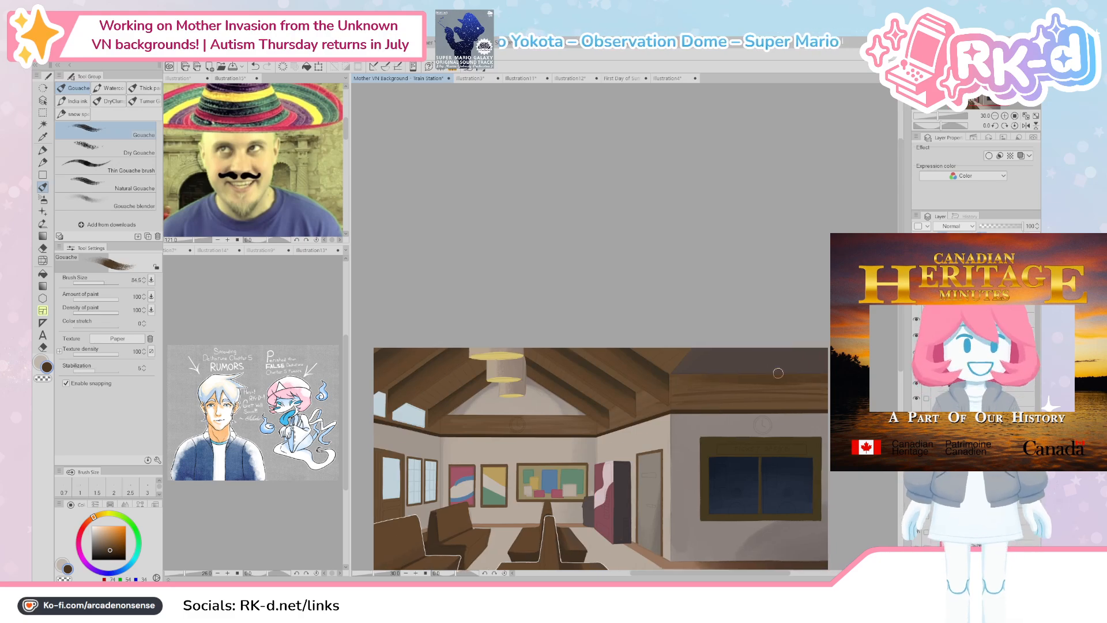
Step: Reduce the brush size to 50.1 and paint wood grain on the ticket-office wall's beam with browns sampled nearby
left_click(686, 380, "alt")
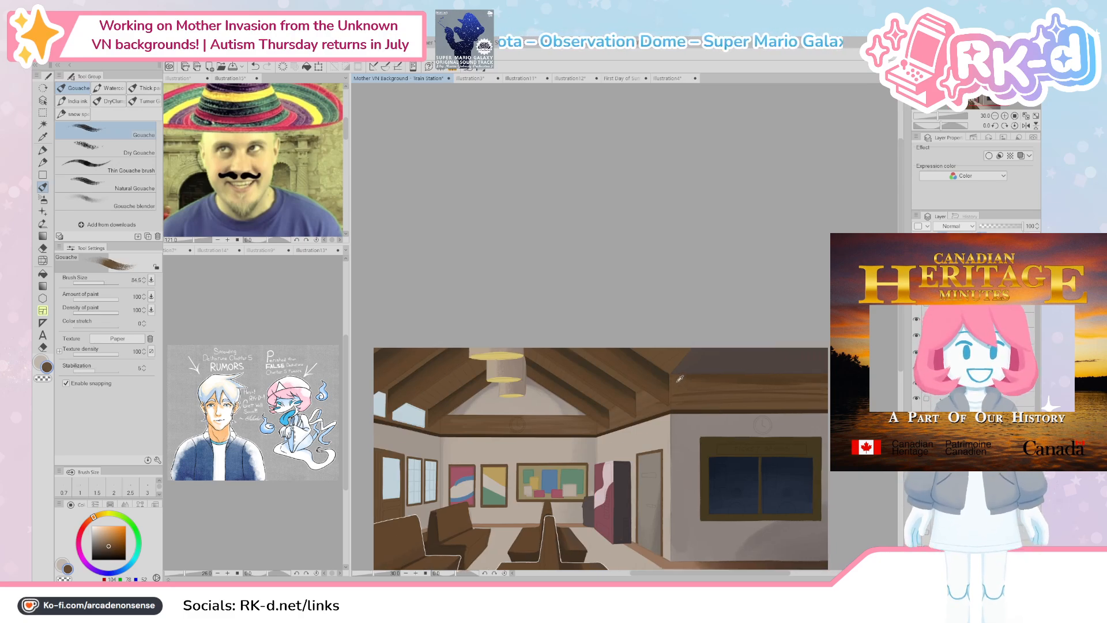
mouse_move(709, 384)
left_mouse_down()
mouse_move(810, 380)
mouse_move(719, 391)
mouse_move(756, 387)
left_mouse_up()
left_click(754, 385, "alt")
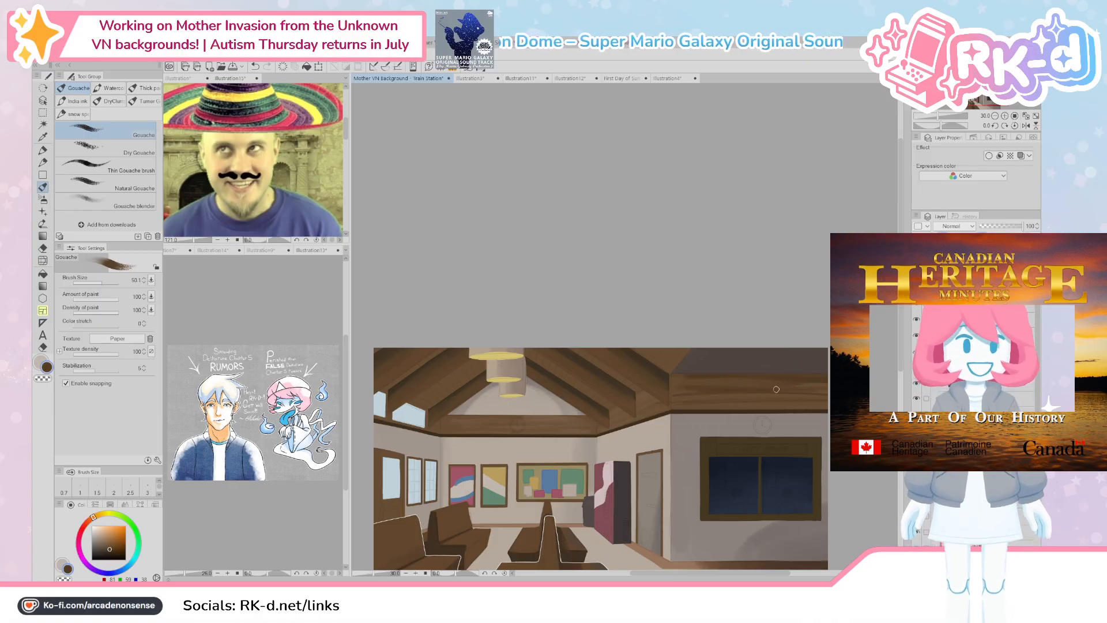
left_click(761, 399, "alt")
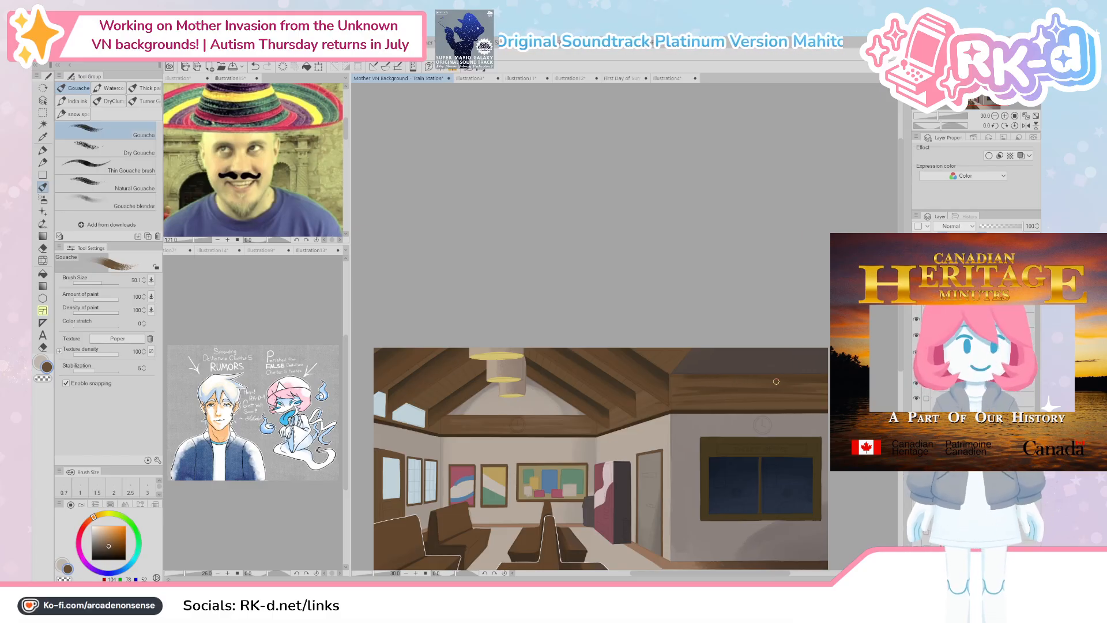
Step: Reduce the brush size again and add thin darker-brown grain lines along the ticket-office wall's beam
mouse_move(776, 381)
left_mouse_down()
mouse_move(812, 398)
mouse_move(694, 389)
mouse_move(690, 432)
left_mouse_up()
left_click(804, 396, "alt")
left_click(806, 397, "alt")
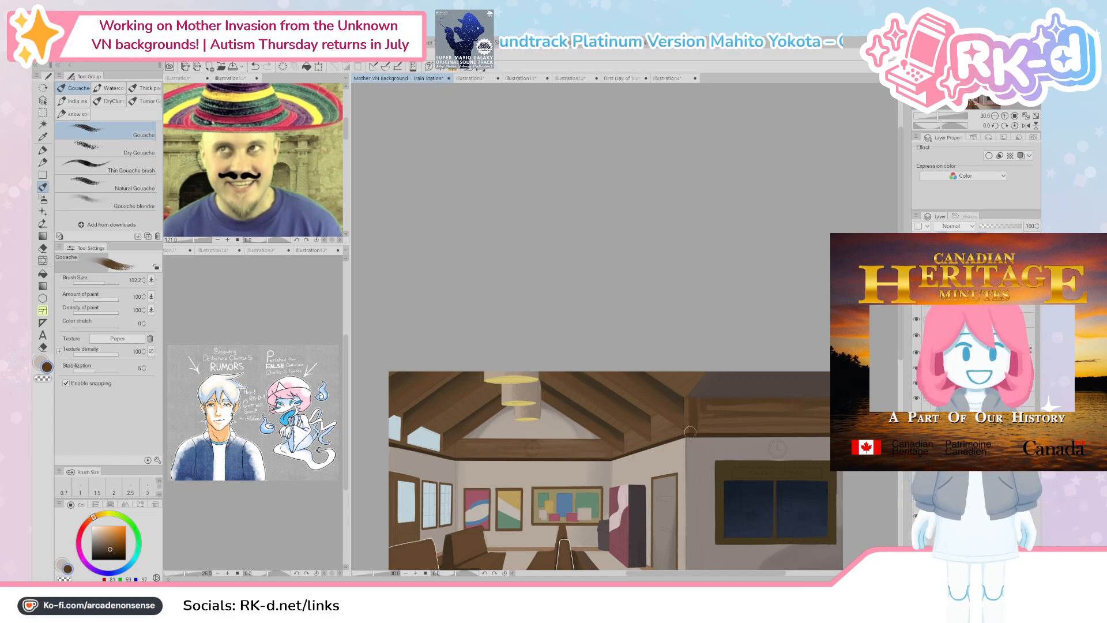
left_click_drag(744, 392, 708, 425, "ctrl+alt")
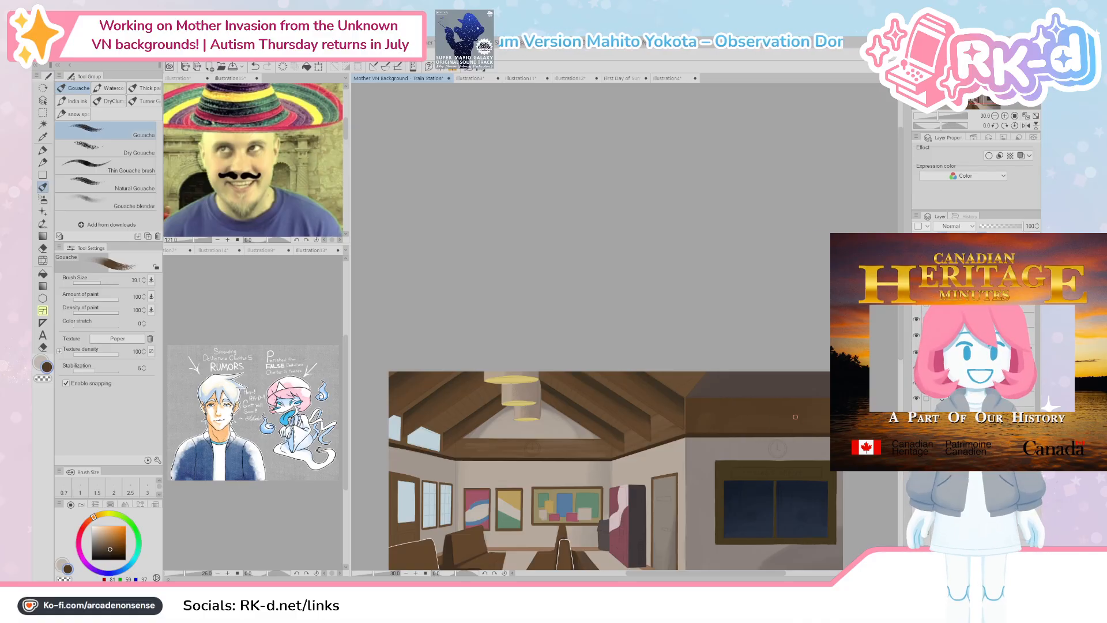
left_click(113, 553)
left_click_drag(741, 404, 722, 414)
left_click_drag(829, 407, 697, 427)
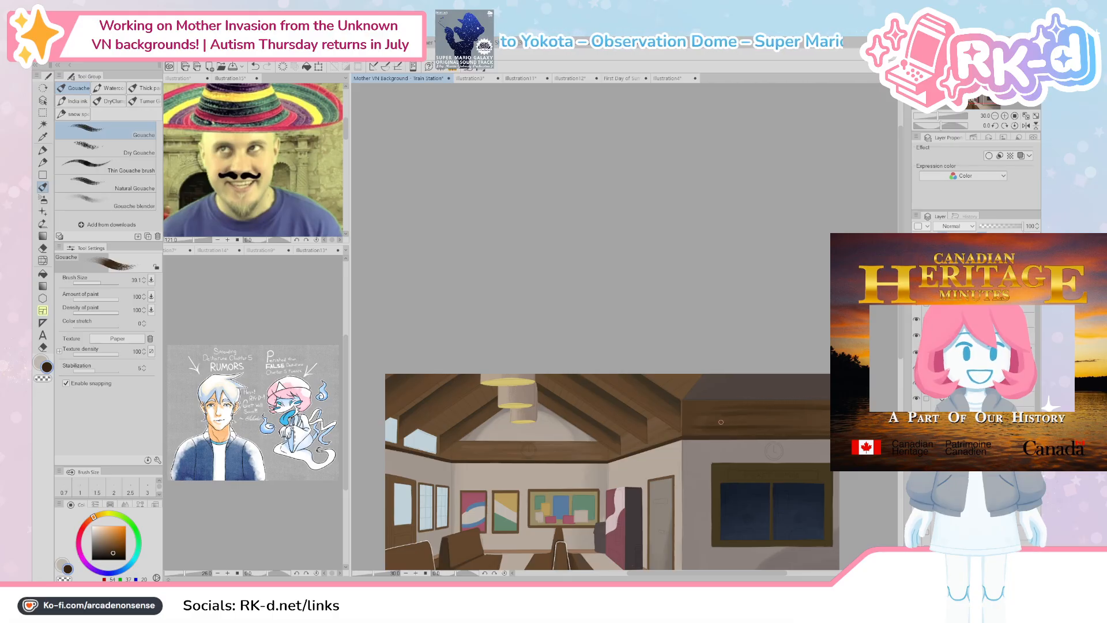
Step: Blend the new grain lines on the ticket-office wall's beam by alternating browns sampled along its length
left_click(771, 418, "alt")
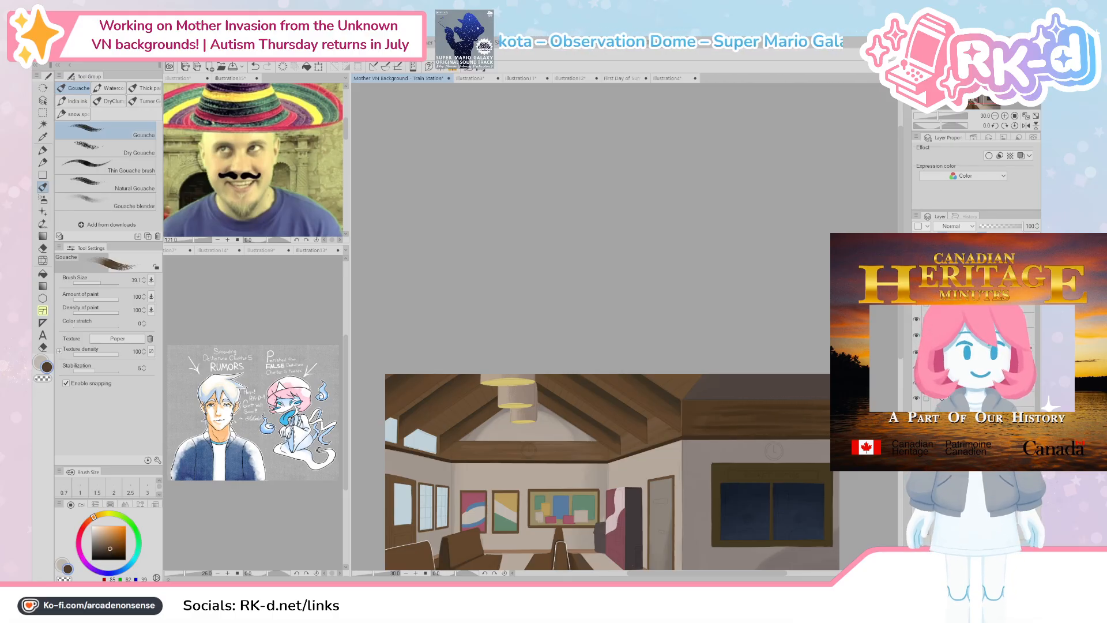
left_click(828, 410, "alt")
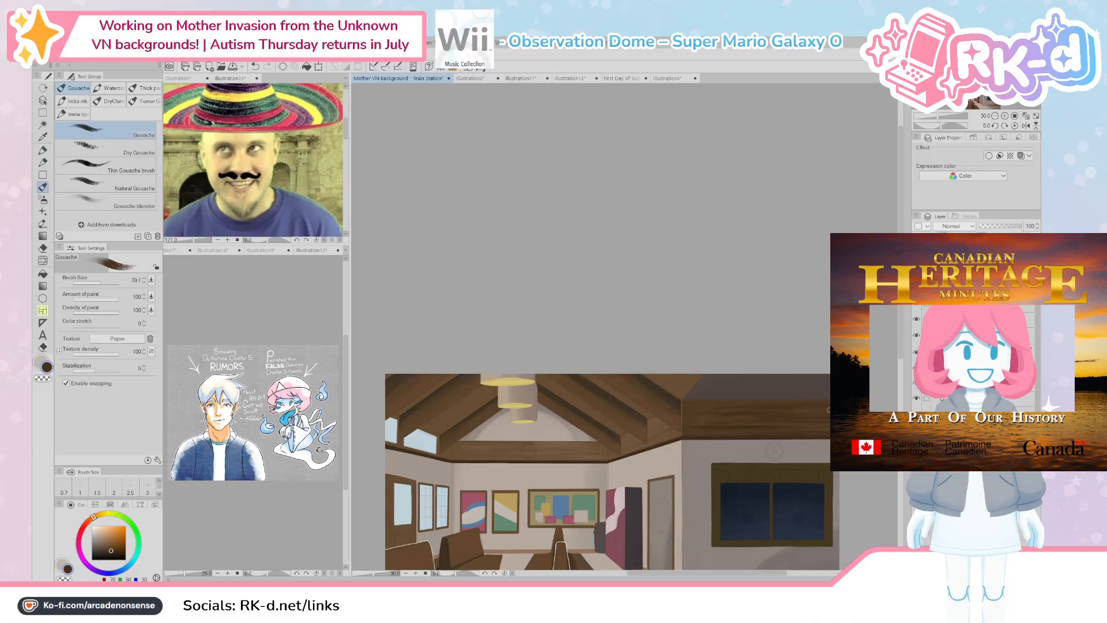
left_click(722, 408, "alt")
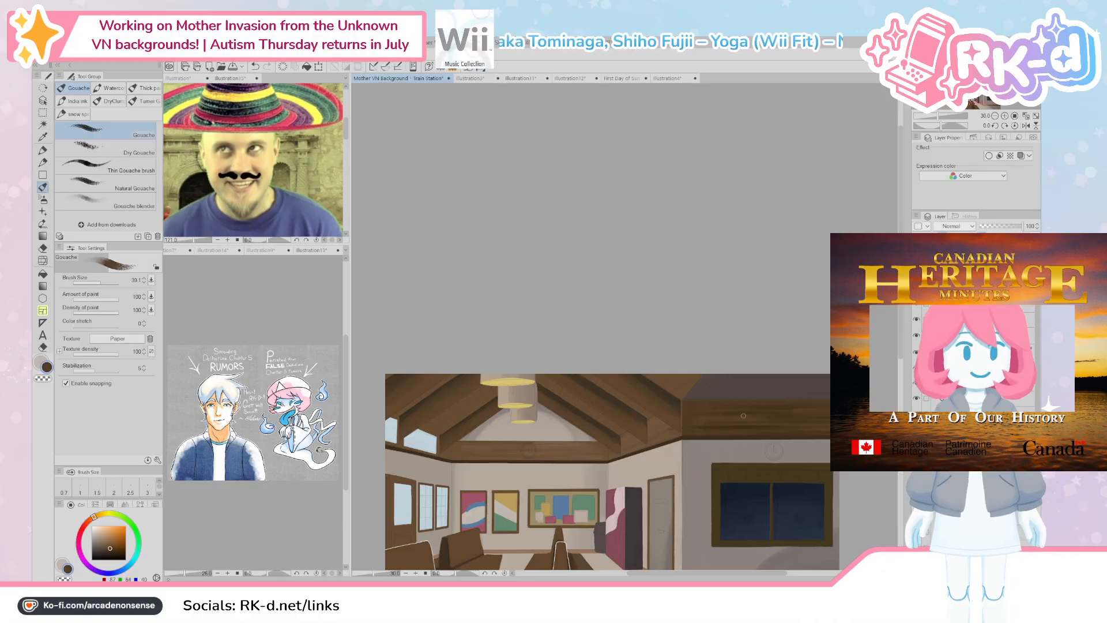
left_click(759, 406, "alt")
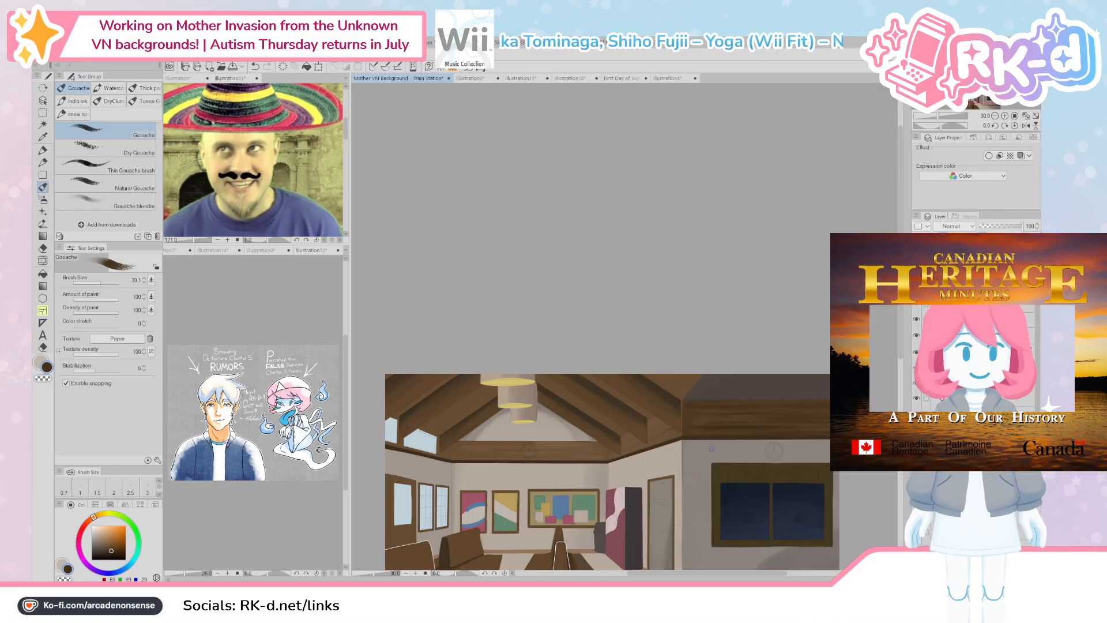
Step: Extend the wood grain from the corner along the upper part of the ticket-office wall's beam with sampled browns
left_click_drag(713, 490, 694, 497)
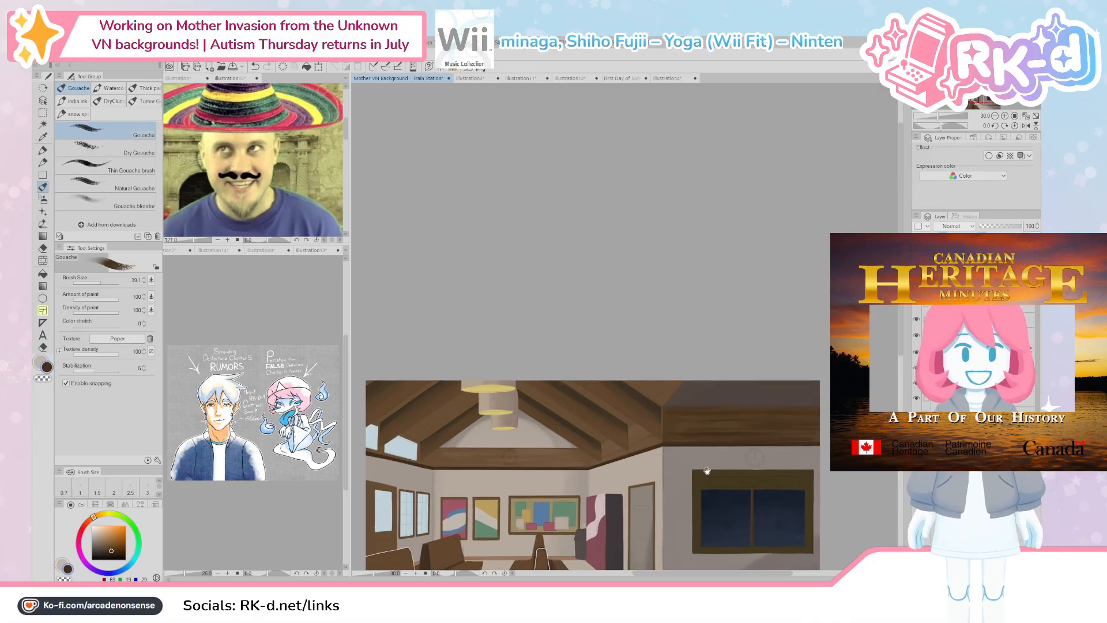
left_click_drag(686, 448, 689, 459)
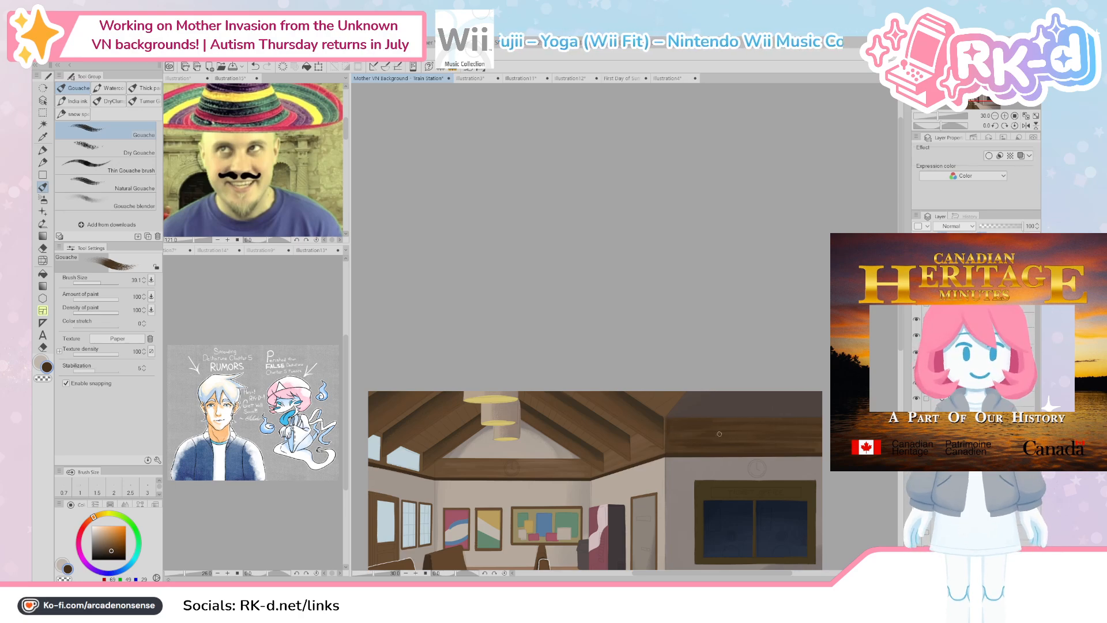
left_click(798, 422, "alt")
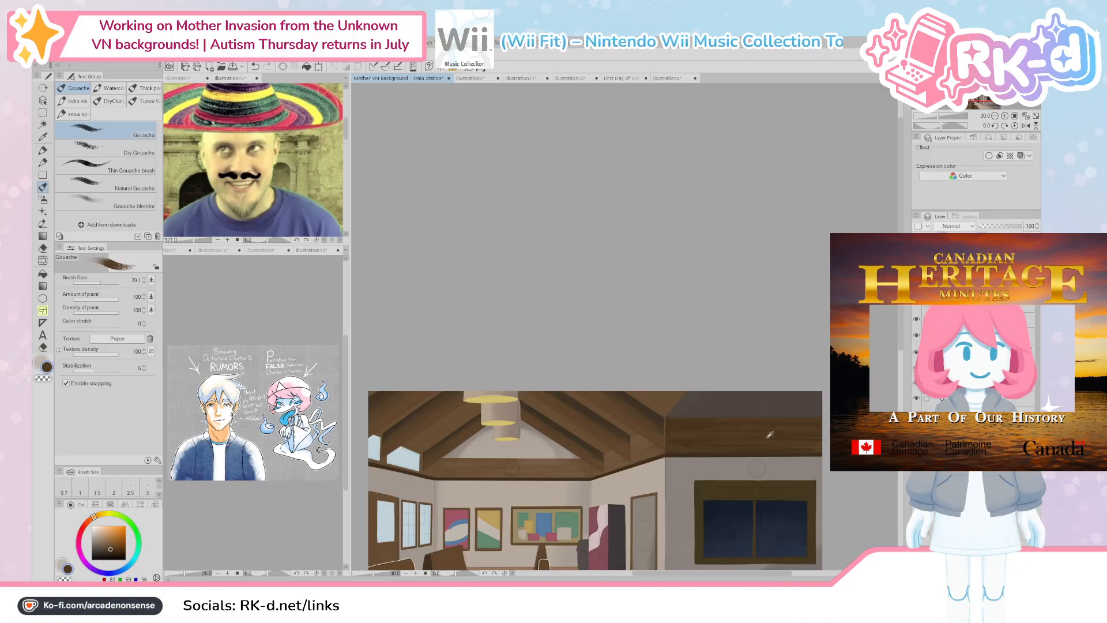
left_click(673, 432, "alt")
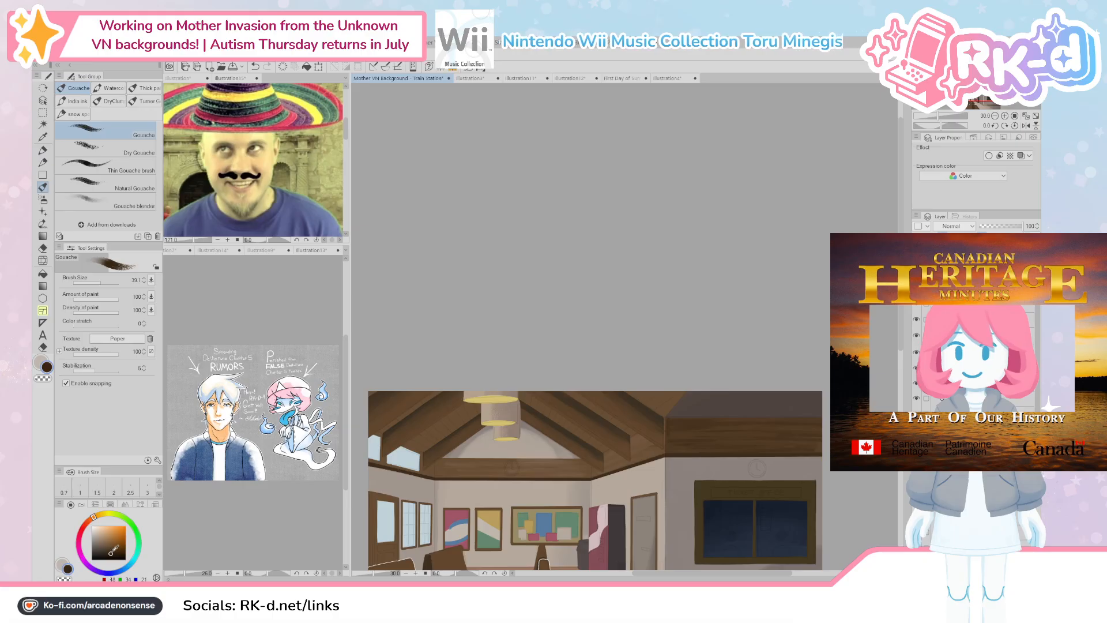
left_click_drag(673, 432, 769, 428)
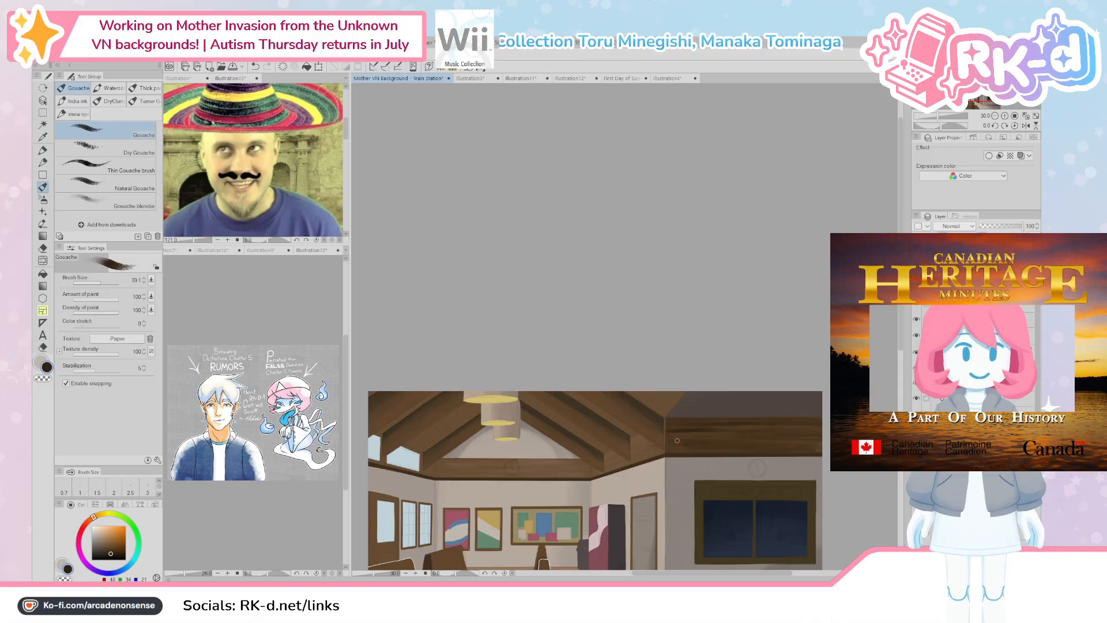
left_click(696, 449, "alt")
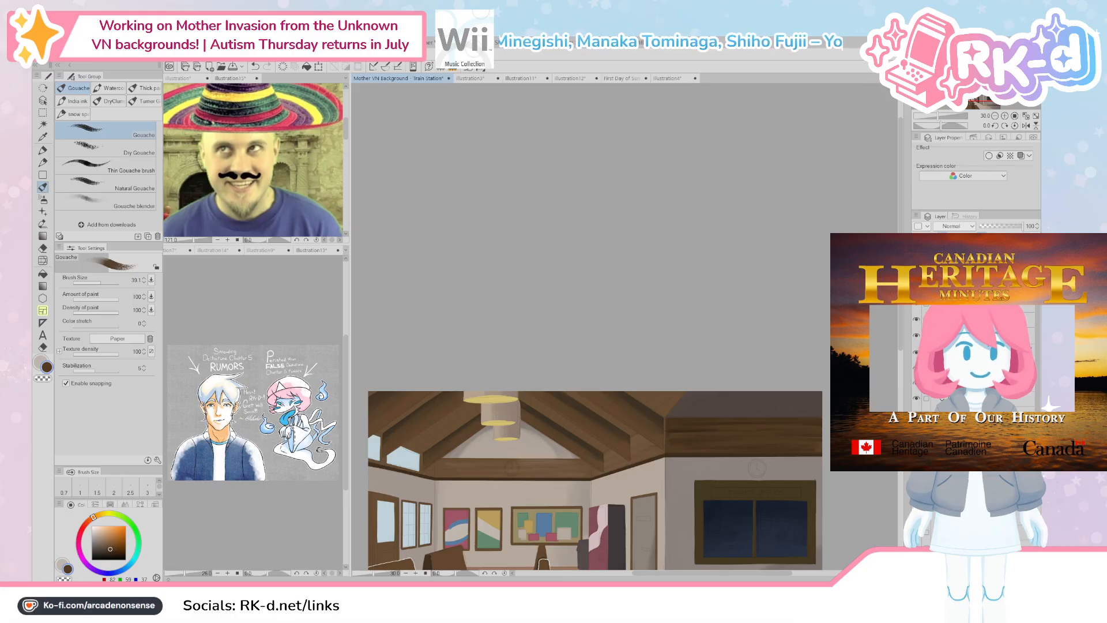
Step: Enlarge the brush slightly and paint dark-brown strokes along the lower edge of the beam above the clock
scroll(744, 434, "up", 3)
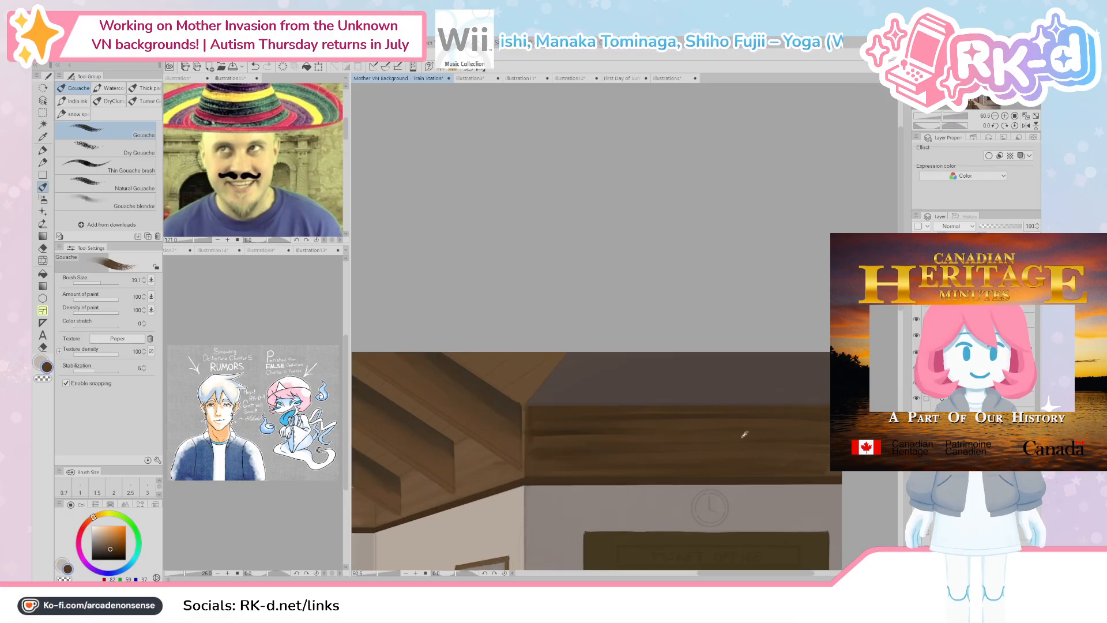
left_click(672, 413, "alt")
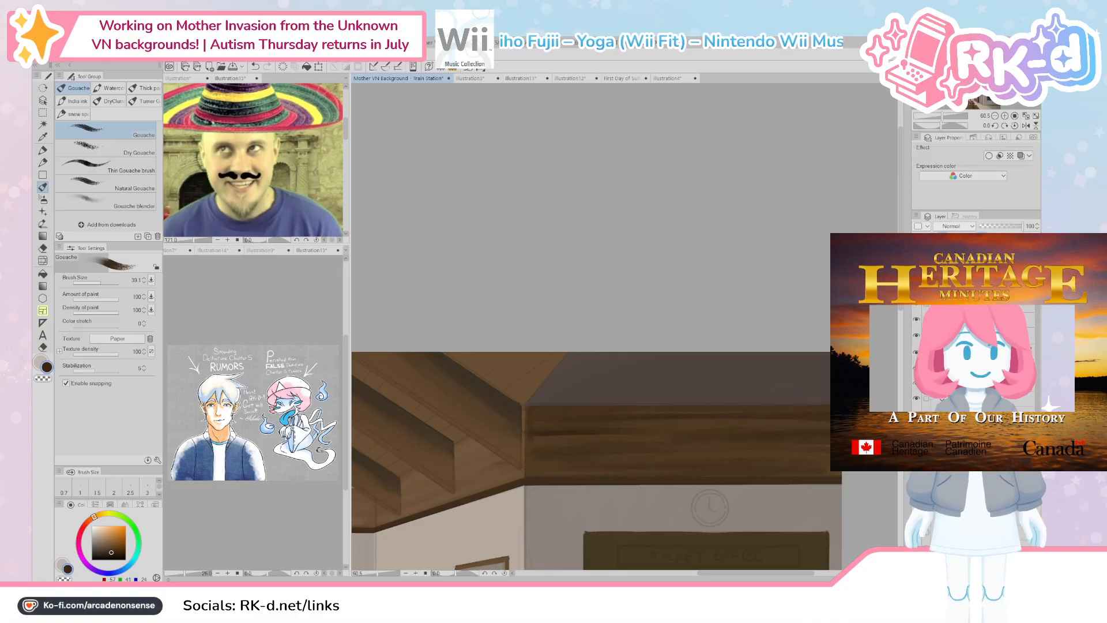
left_click_drag(750, 460, 745, 470)
key("bracketright")
left_click_drag(815, 476, 711, 480)
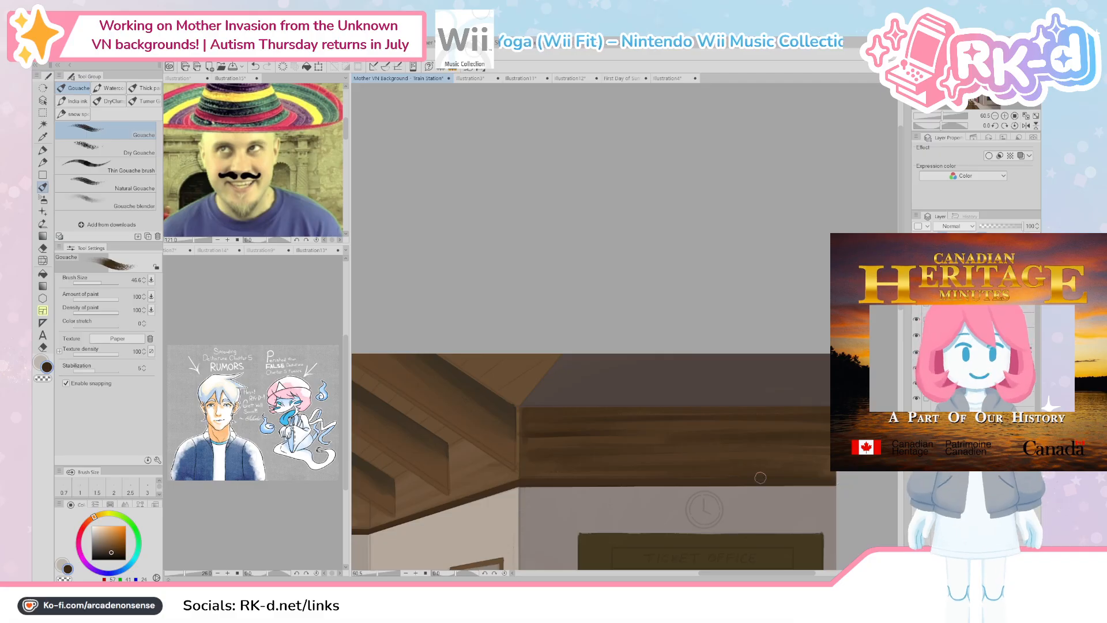
Step: Refine the grain across the middle and lower part of the beam above the clock with browns sampled from it
left_click(671, 460, "alt")
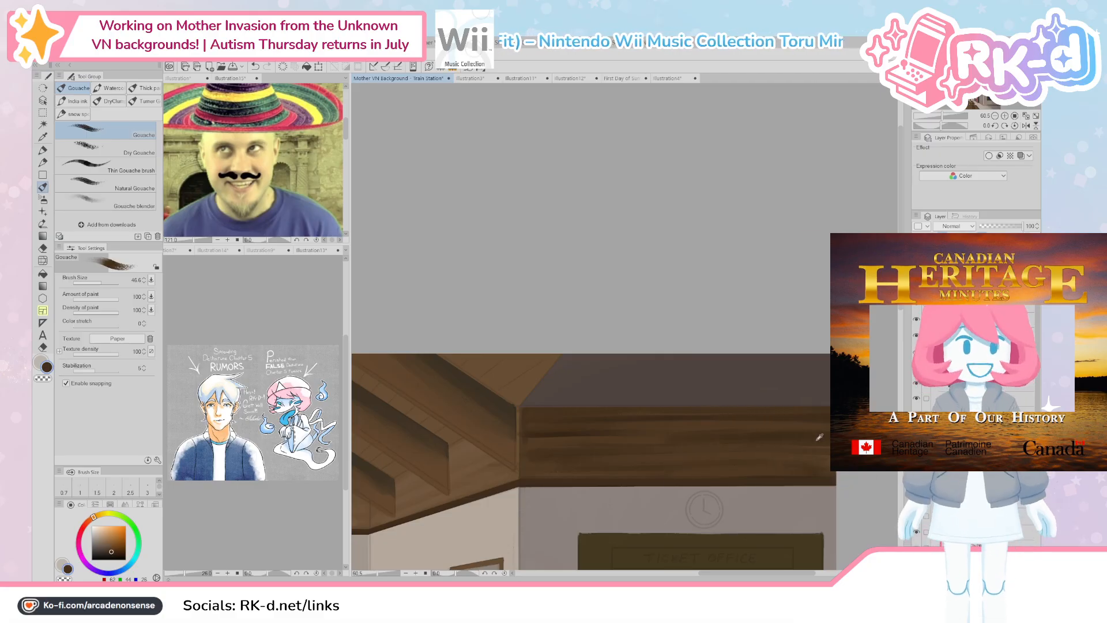
left_click(669, 464, "alt")
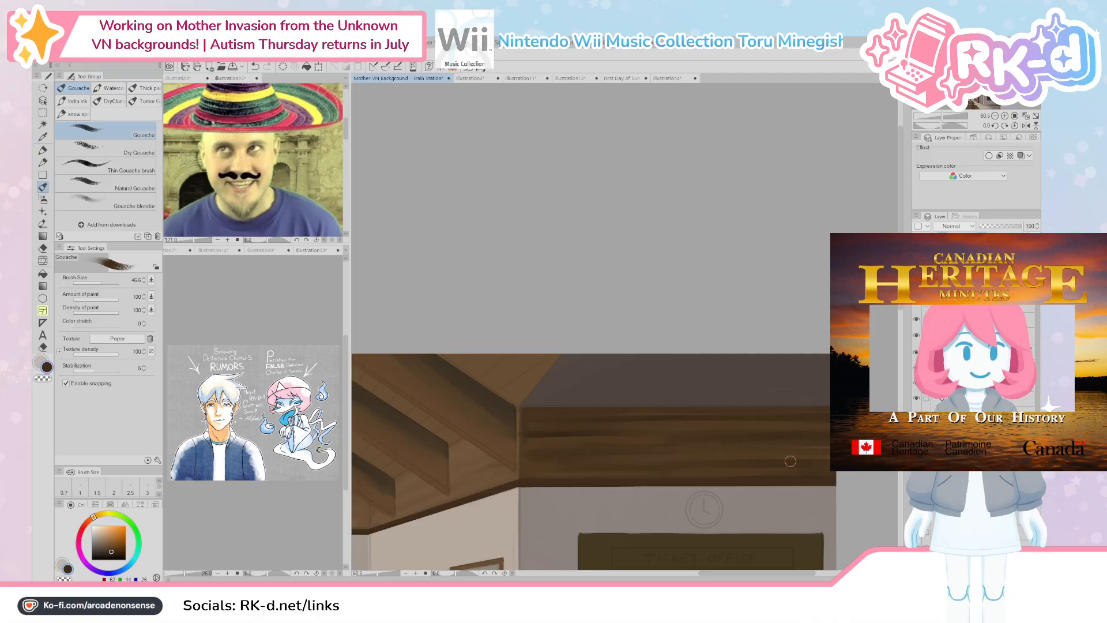
left_click(772, 423, "alt")
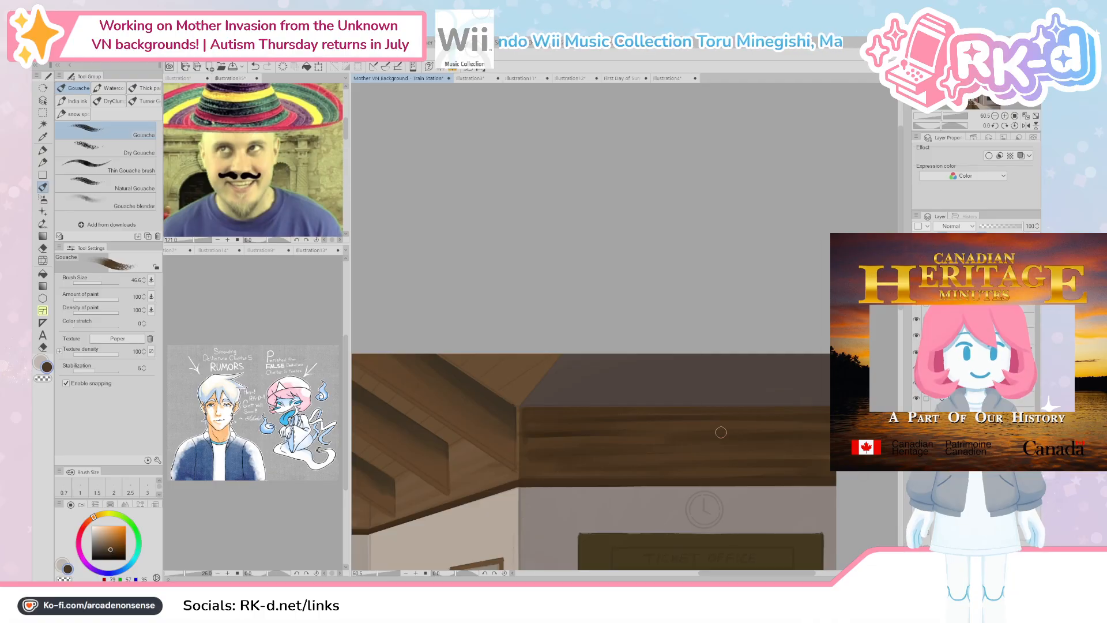
left_click(790, 435, "alt")
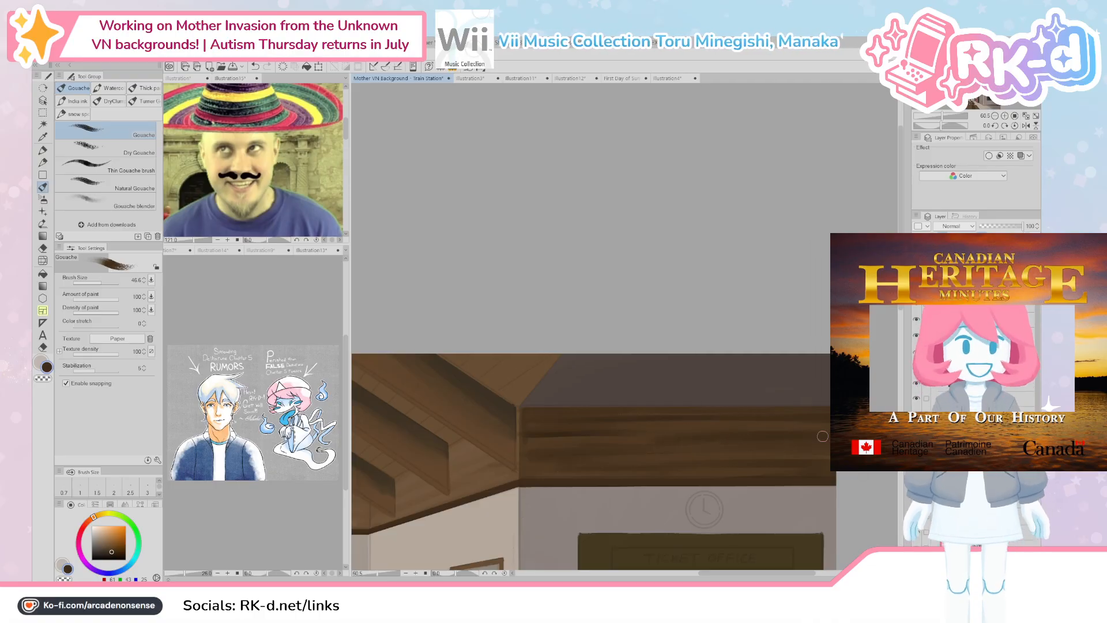
left_click(627, 446, "alt")
left_click(739, 434, "alt")
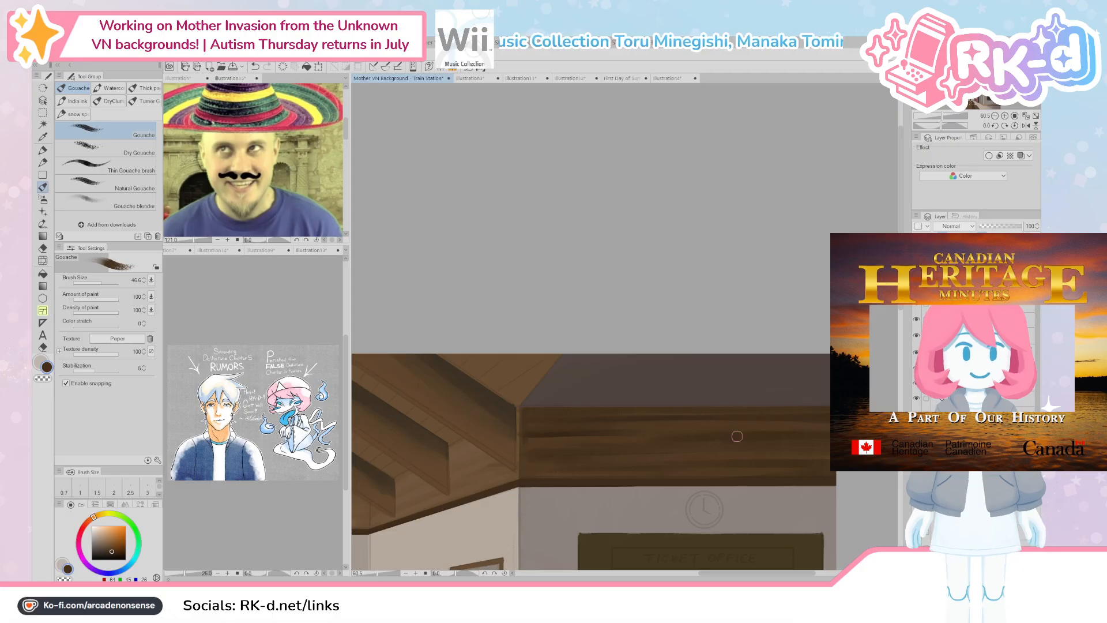
Step: Choose a darker brown, enlarge the brush and shade broadly along the ticket-office wall's beam toward the corner
scroll(681, 399, "down", 5)
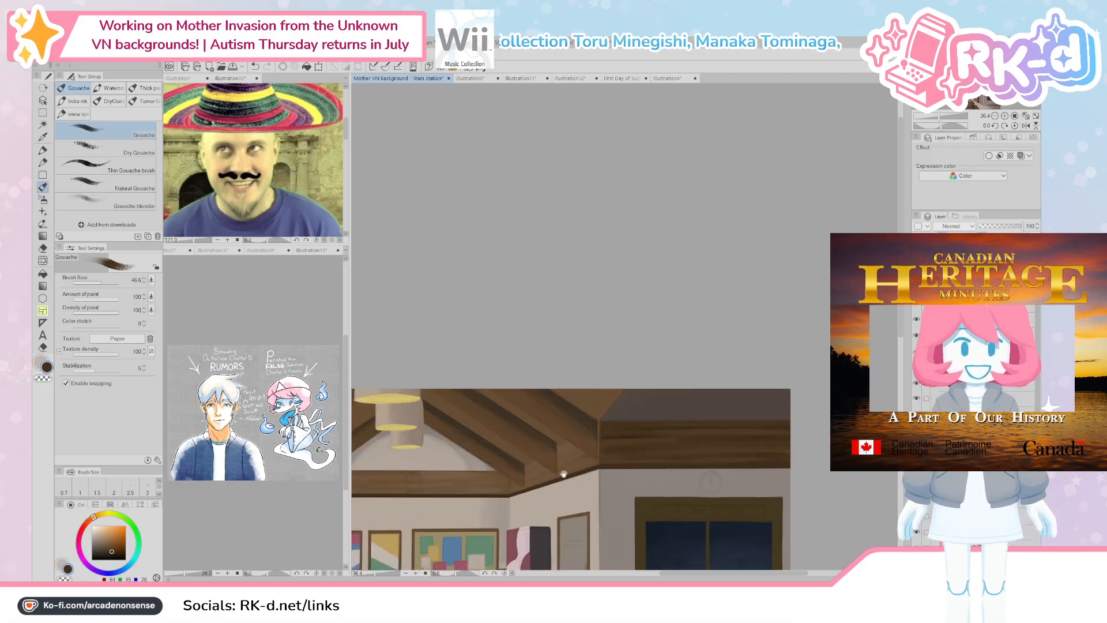
left_click_drag(681, 400, 571, 419)
scroll(570, 424, "up", 4)
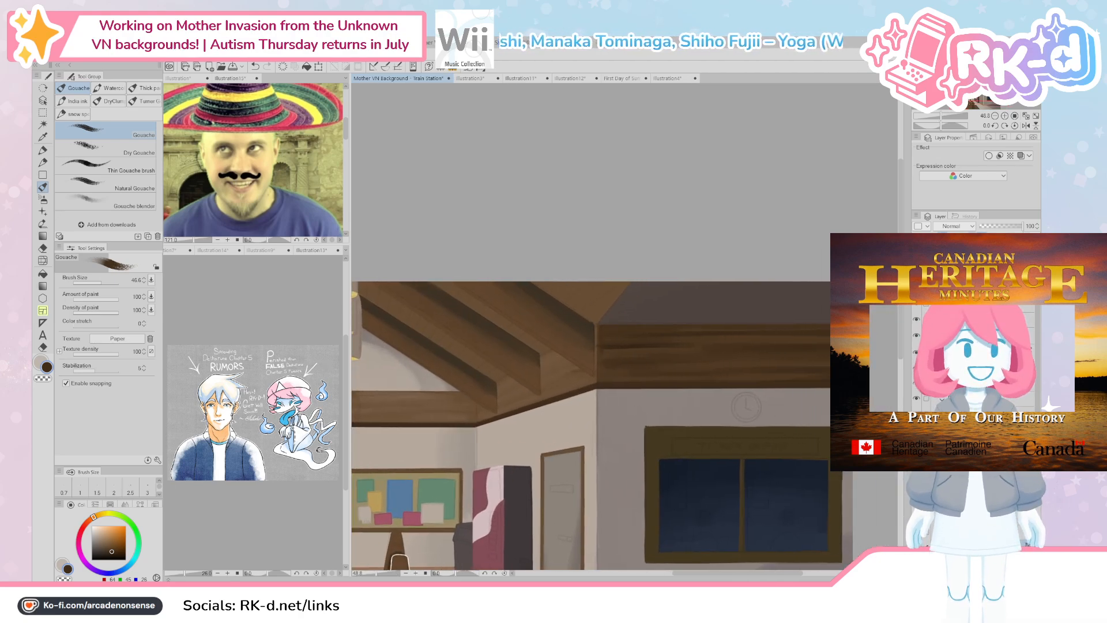
left_click_drag(876, 344, 661, 350)
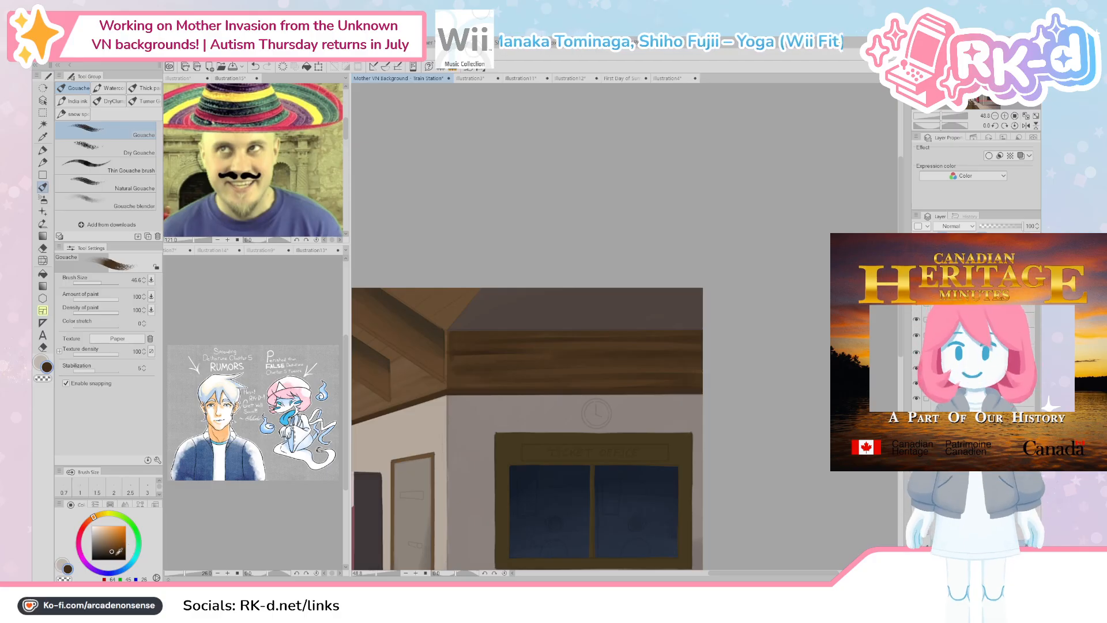
left_click(113, 552)
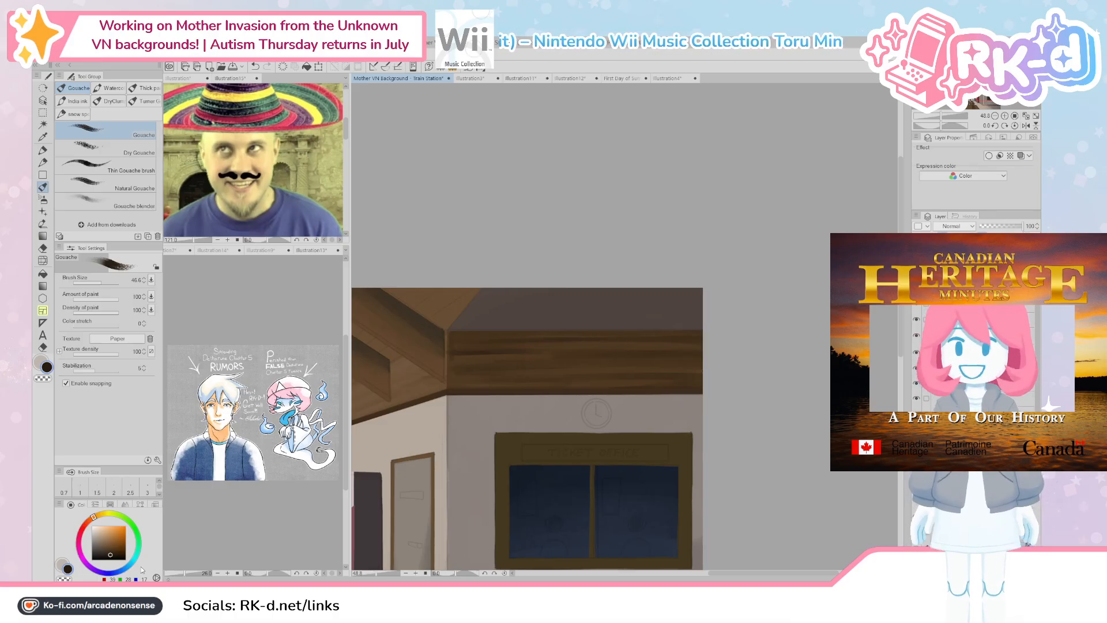
mouse_move(688, 393)
left_mouse_down()
mouse_move(632, 415)
mouse_move(710, 393)
mouse_move(615, 404)
left_mouse_up()
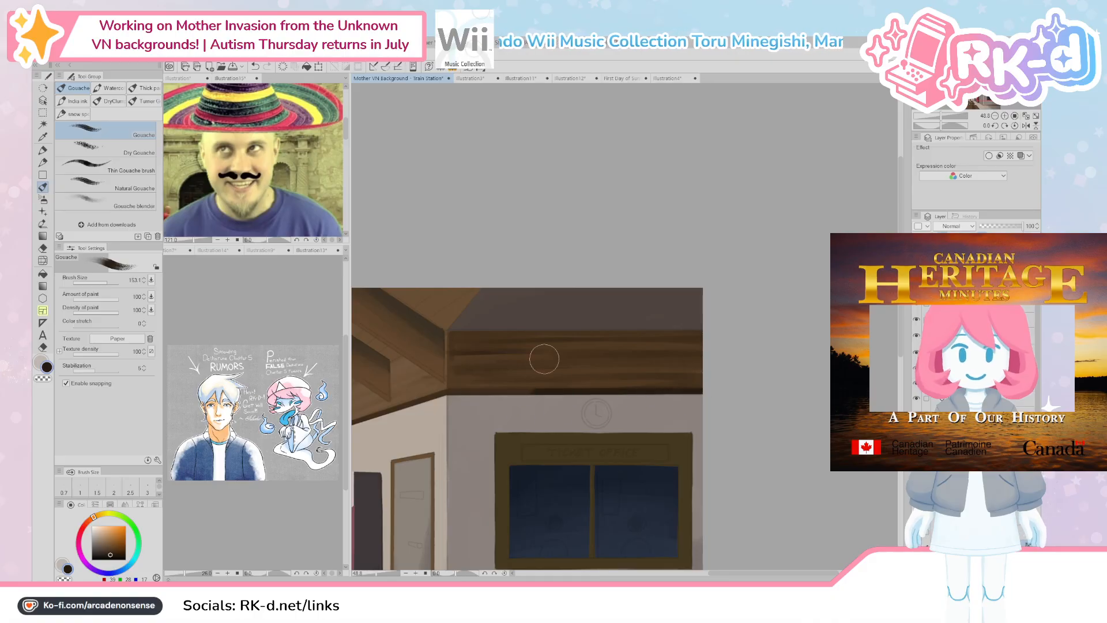
mouse_move(541, 361)
left_mouse_down()
mouse_move(469, 358)
mouse_move(456, 369)
left_mouse_up()
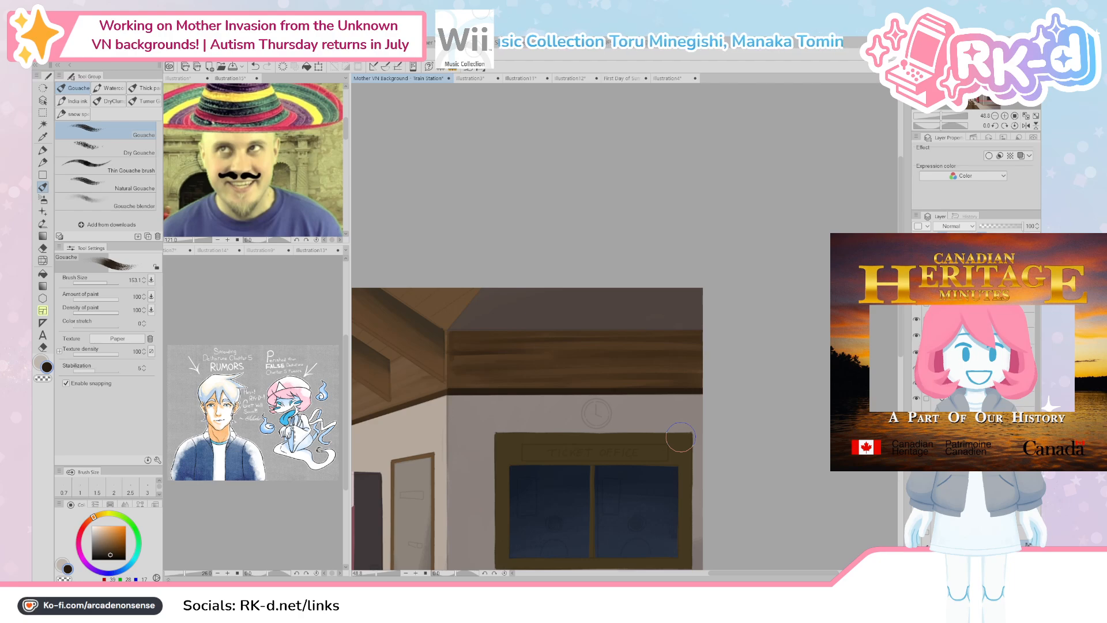
Step: Deepen the shading at the corner end and lower edge of the ticket-office wall's beam with adjusted and sampled dark browns
left_click(115, 552)
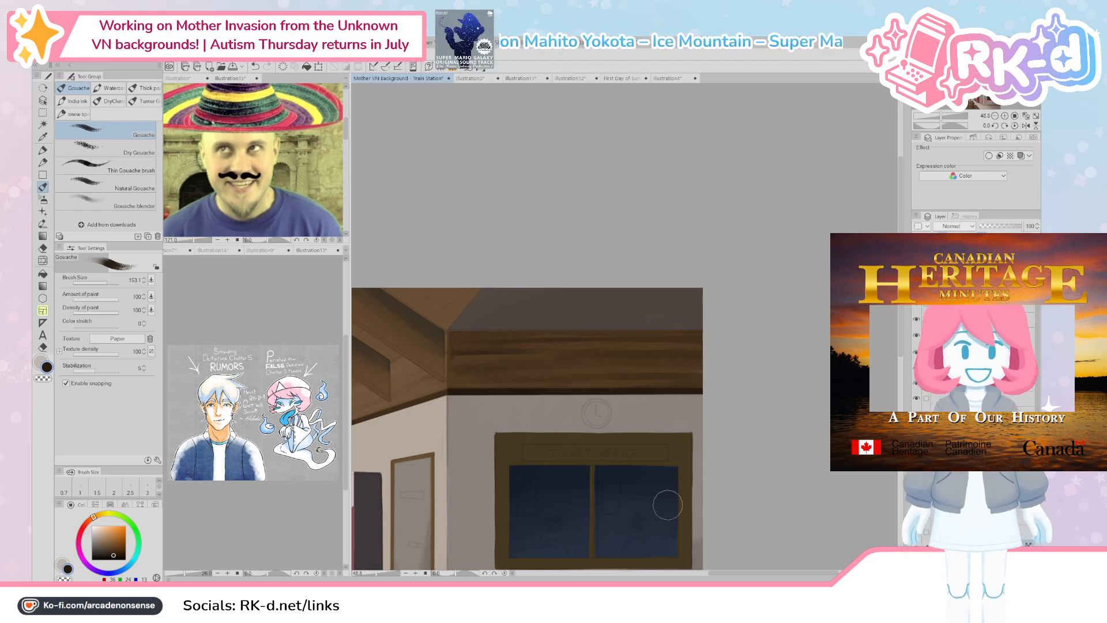
scroll(667, 505, "down", 5)
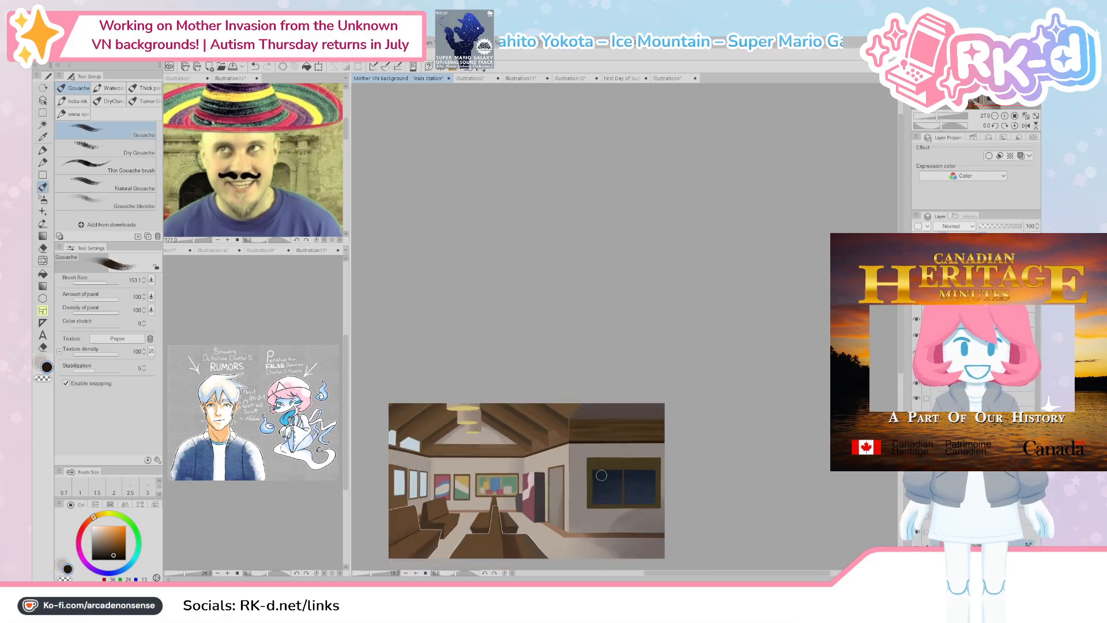
scroll(559, 462, "up", 5)
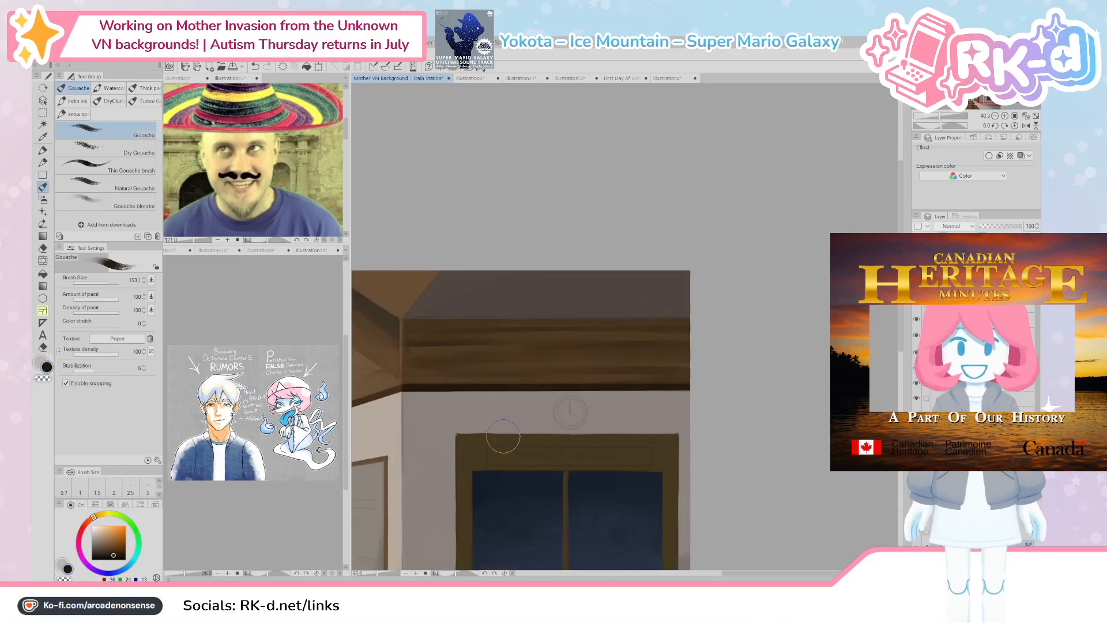
left_click(112, 553)
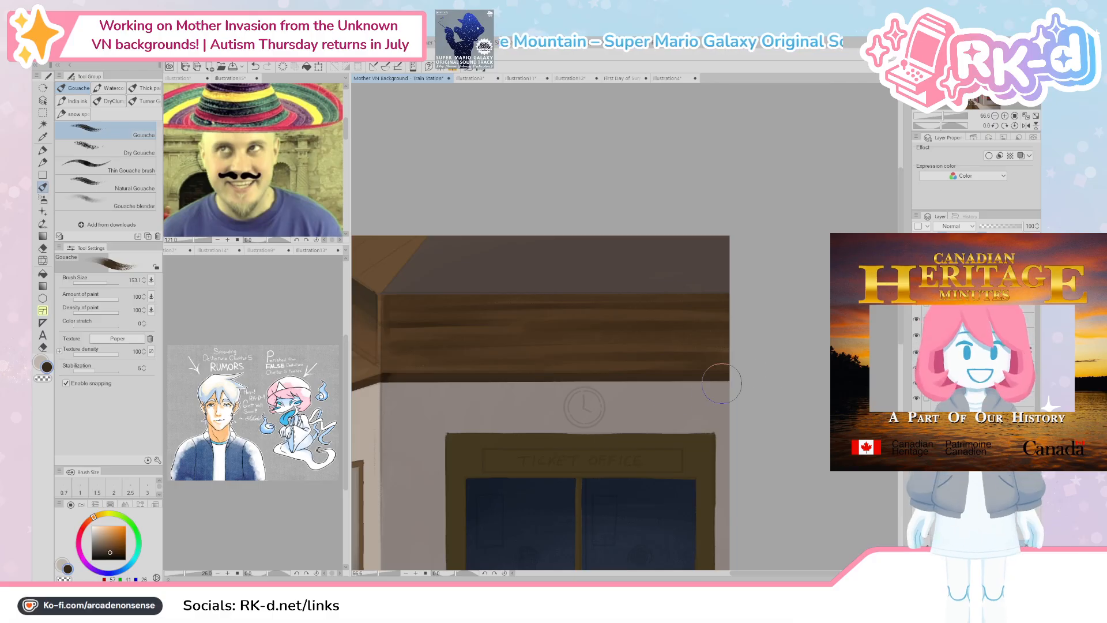
left_click(390, 372, "alt")
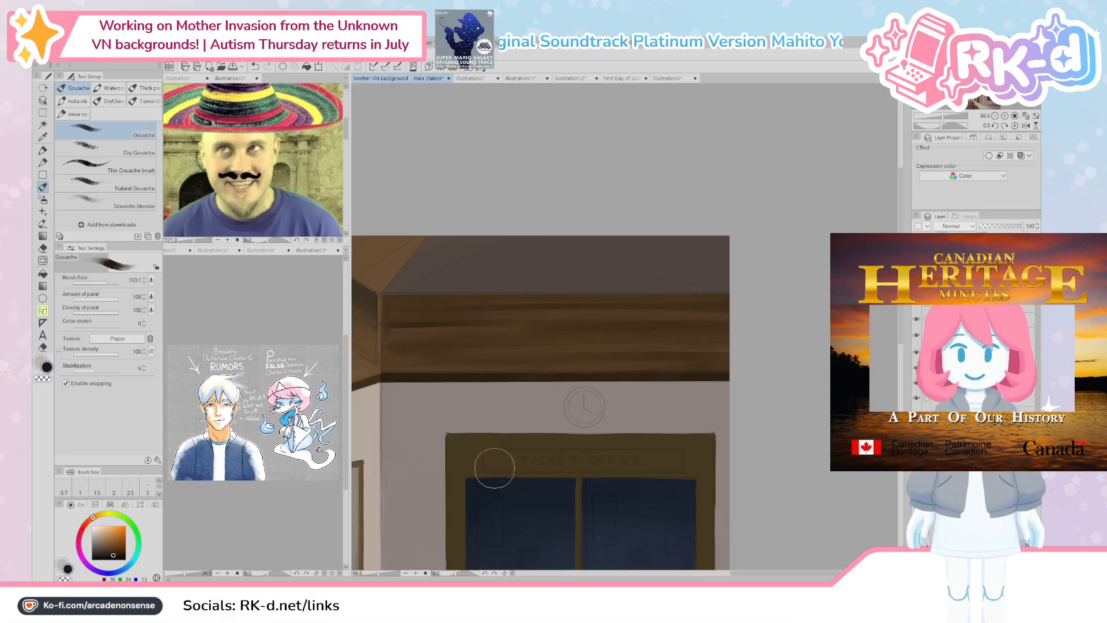
scroll(494, 467, "down", 4)
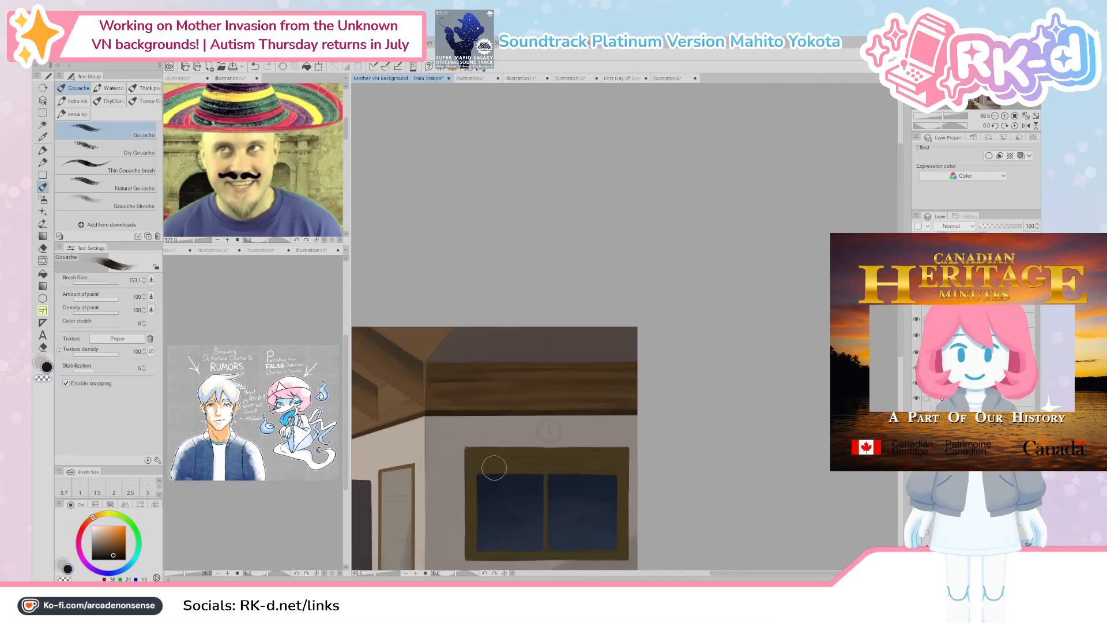
Step: Sample browns from the wall beams and ceiling rafters and adjust them to a brown for painting the ceiling
mouse_move(494, 467)
left_mouse_down()
mouse_move(774, 447)
mouse_move(692, 461)
left_mouse_up()
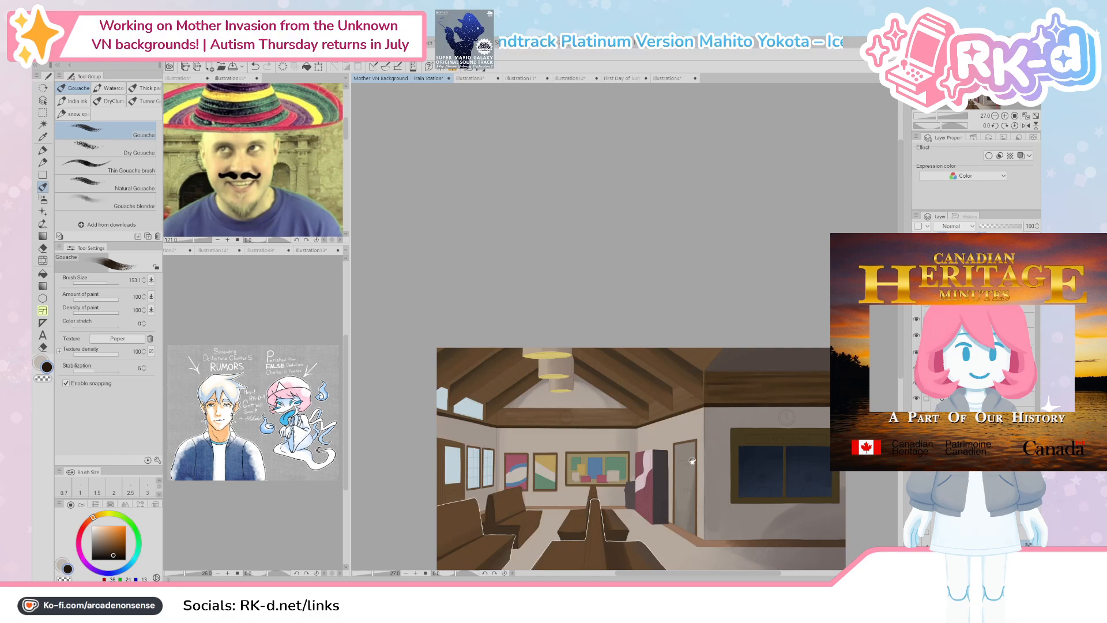
left_click(732, 403, "alt")
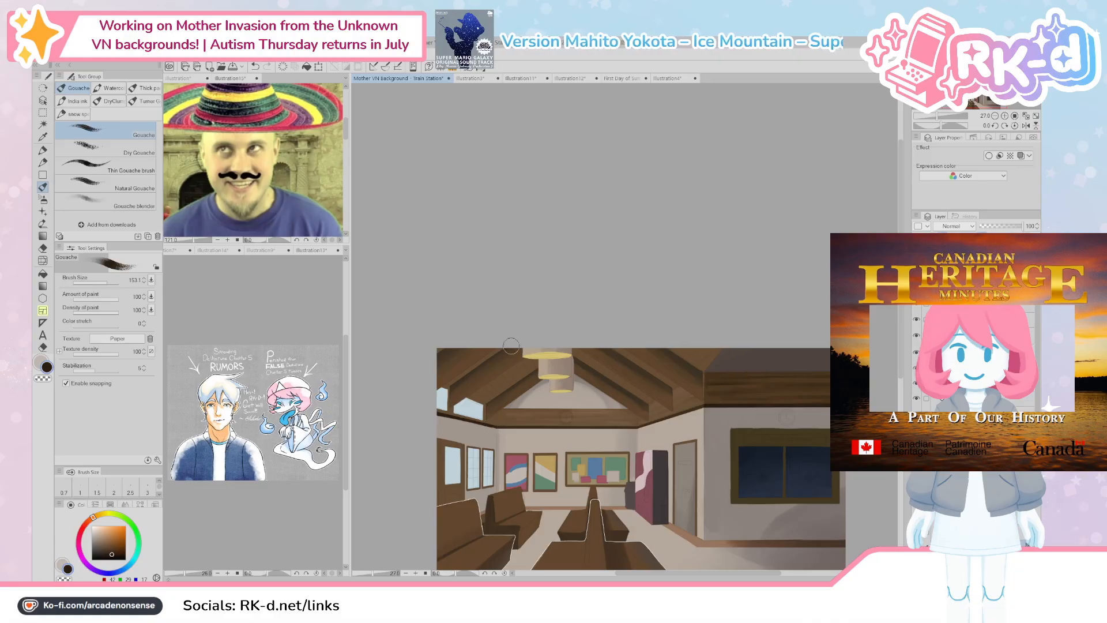
left_click_drag(547, 447, 531, 460)
left_click(618, 432, "alt")
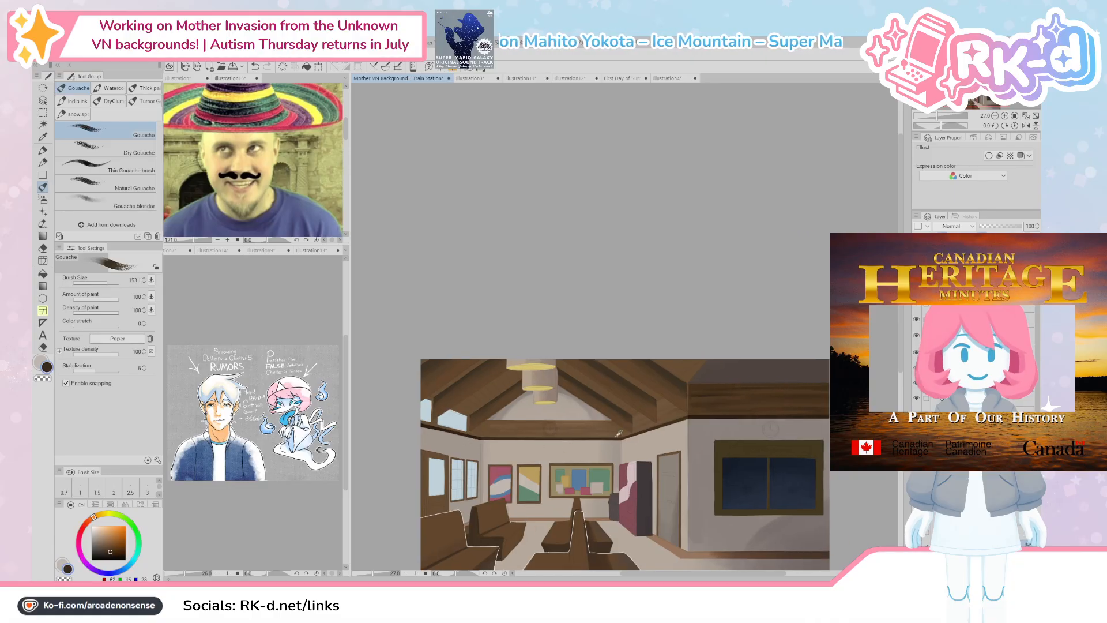
left_click(109, 549)
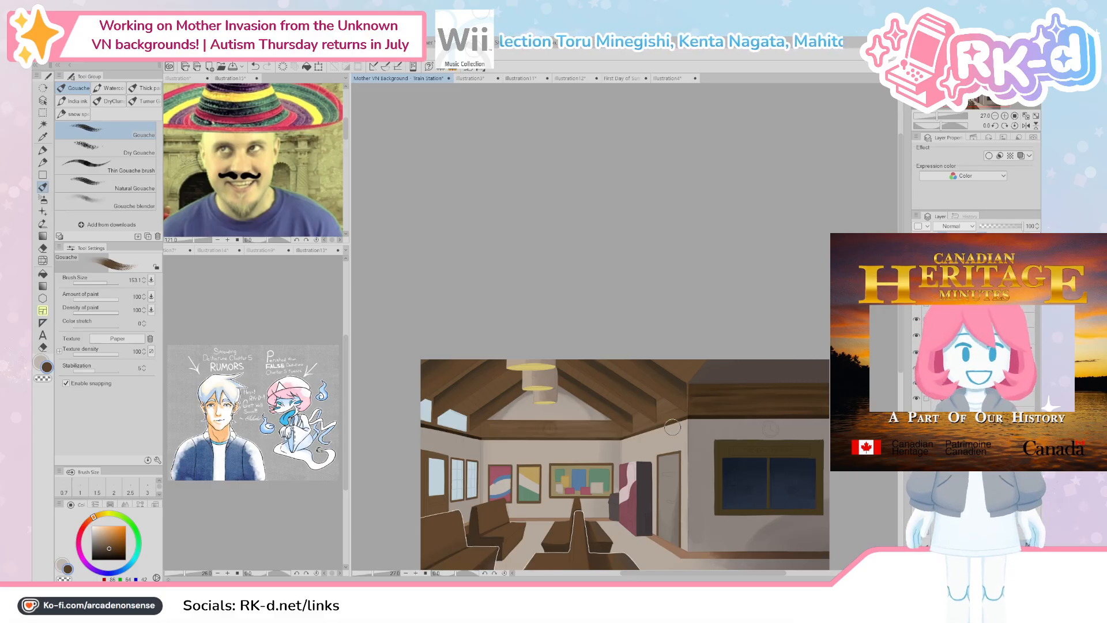
left_click_drag(677, 400, 674, 410)
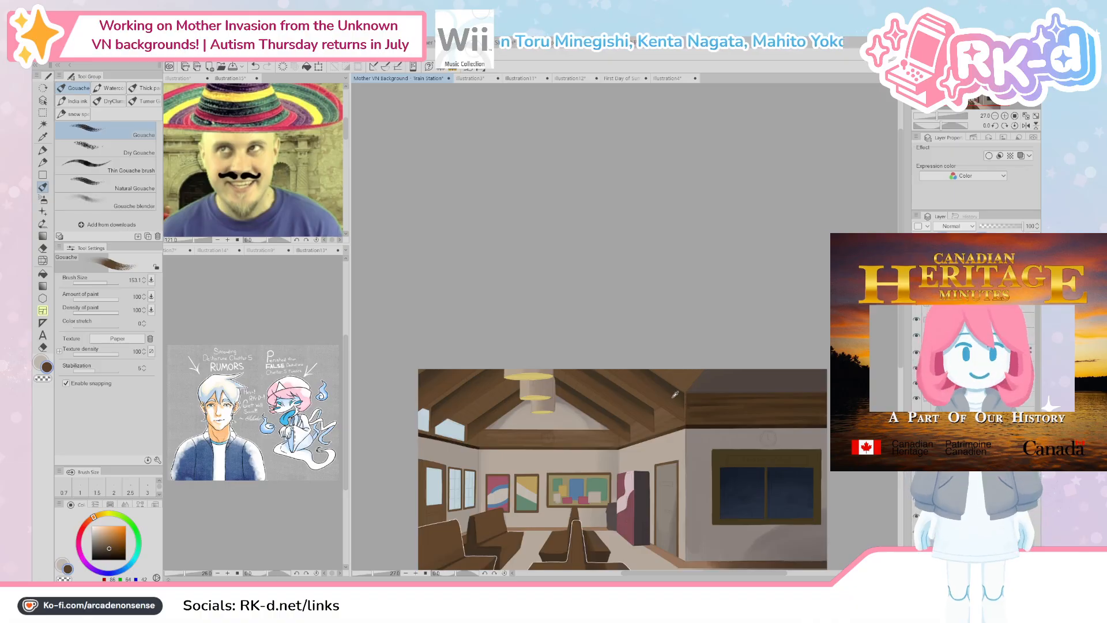
key("c")
left_click(115, 547)
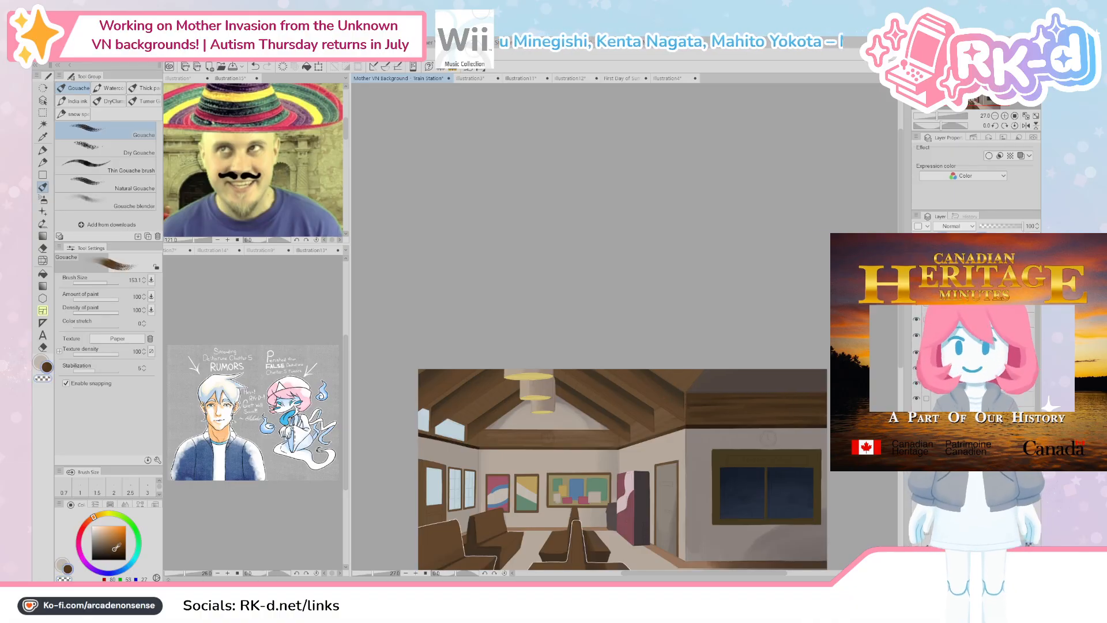
Step: Reduce the brush size to about 48 and paint dark-brown grain along the ceiling rafters between the lamp and the ticket office
left_click_drag(663, 384, 630, 359)
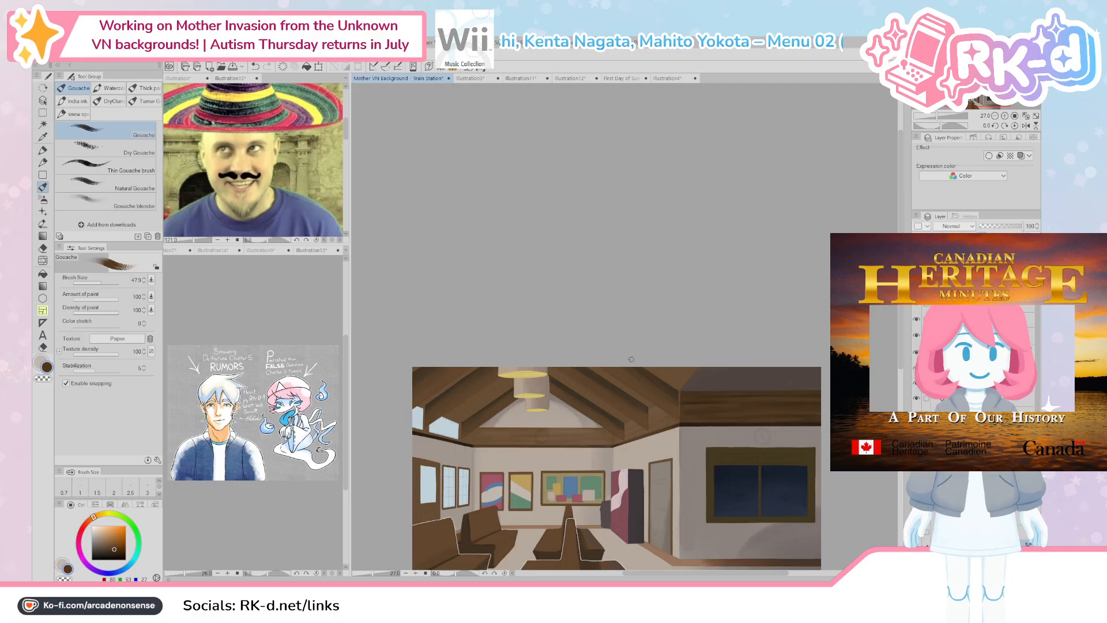
left_click(671, 383, "alt")
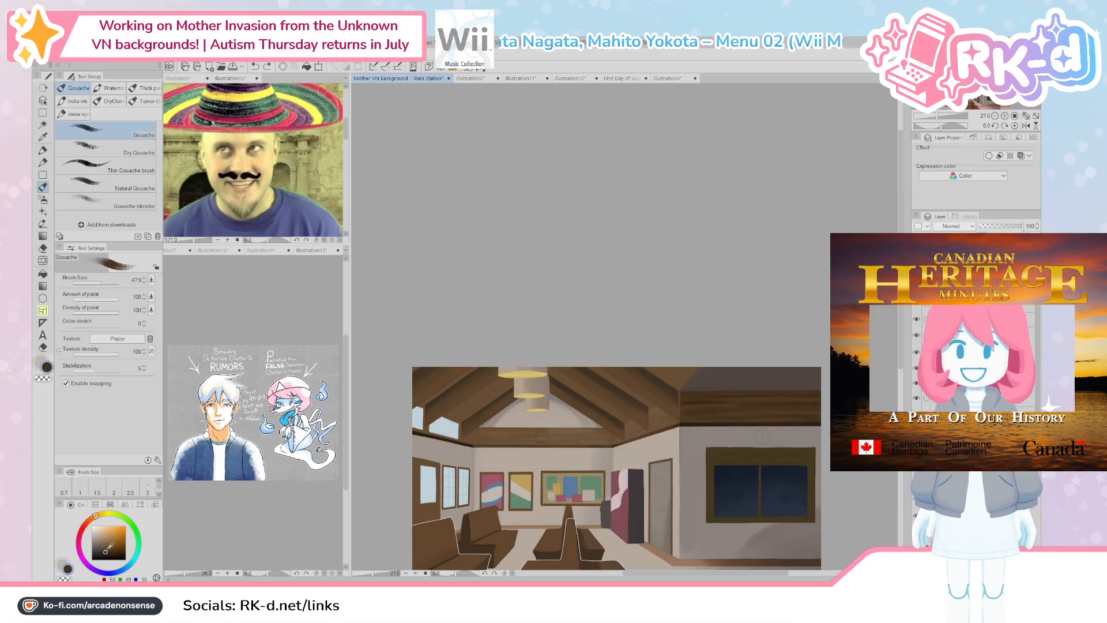
left_click_drag(100, 525, 94, 520)
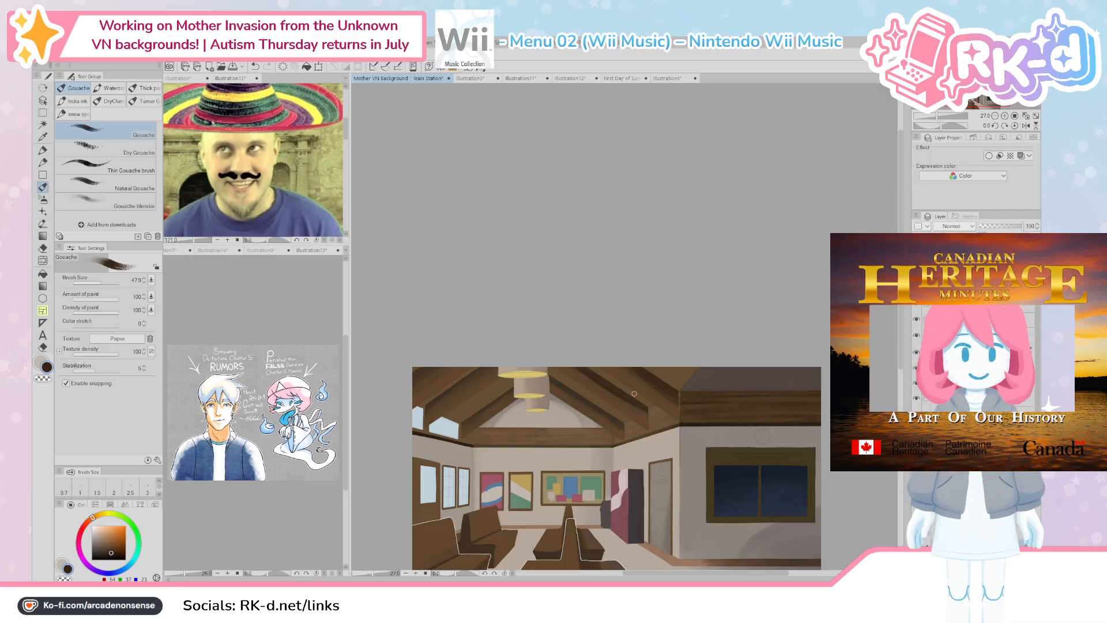
left_click_drag(581, 371, 651, 415)
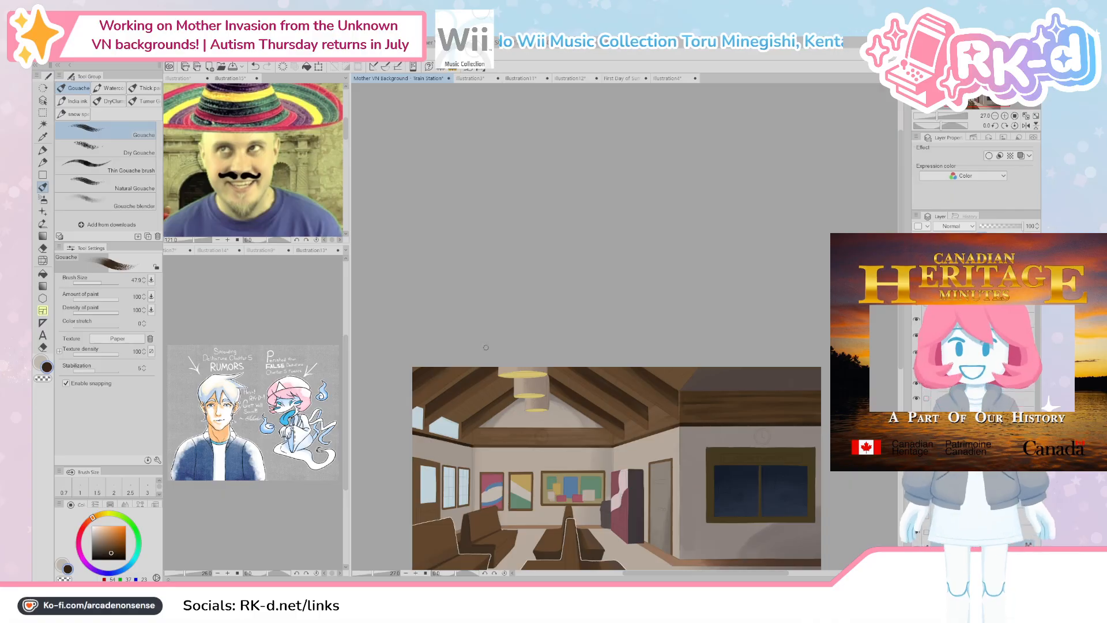
left_click(451, 376, "alt")
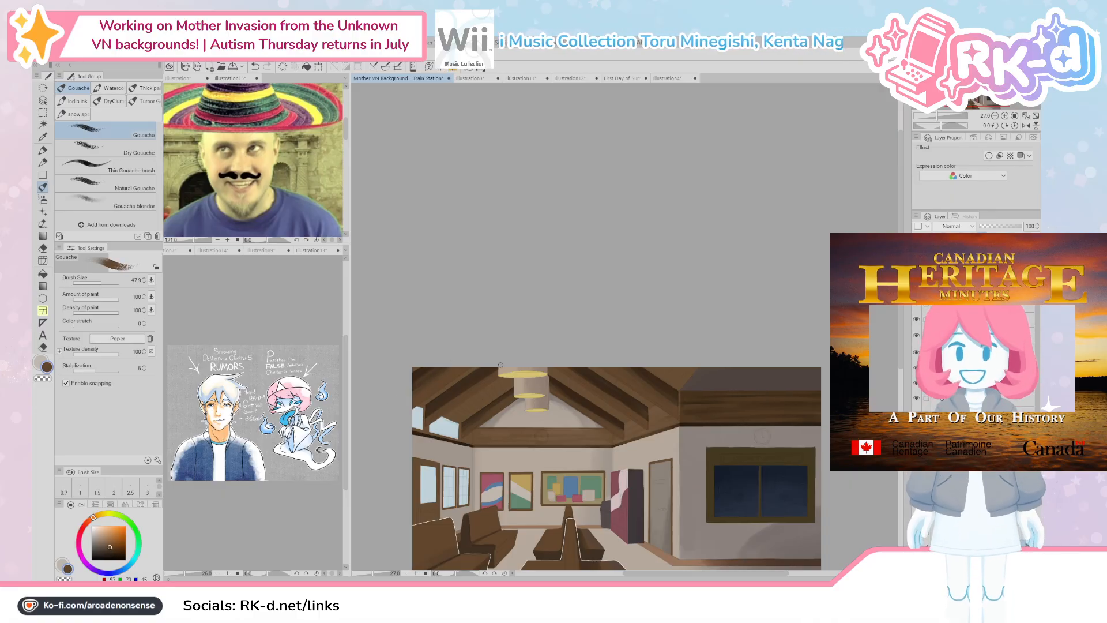
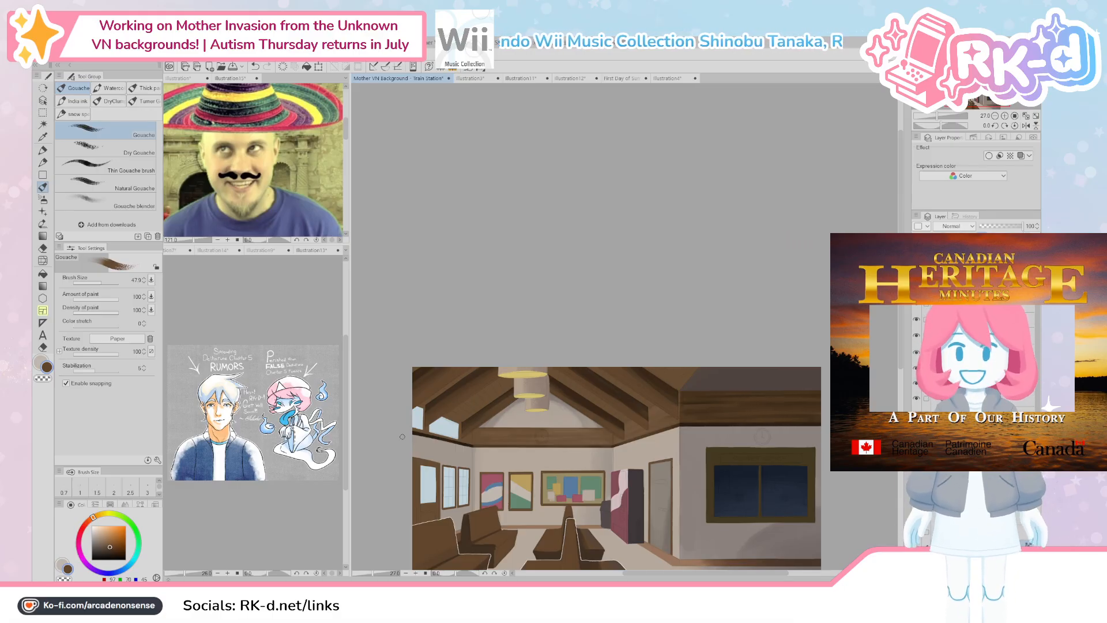
Step: Paint wood grain on the ceiling planks and rafters above the small upper windows, alternating browns sampled from them
scroll(531, 405, "up", 1)
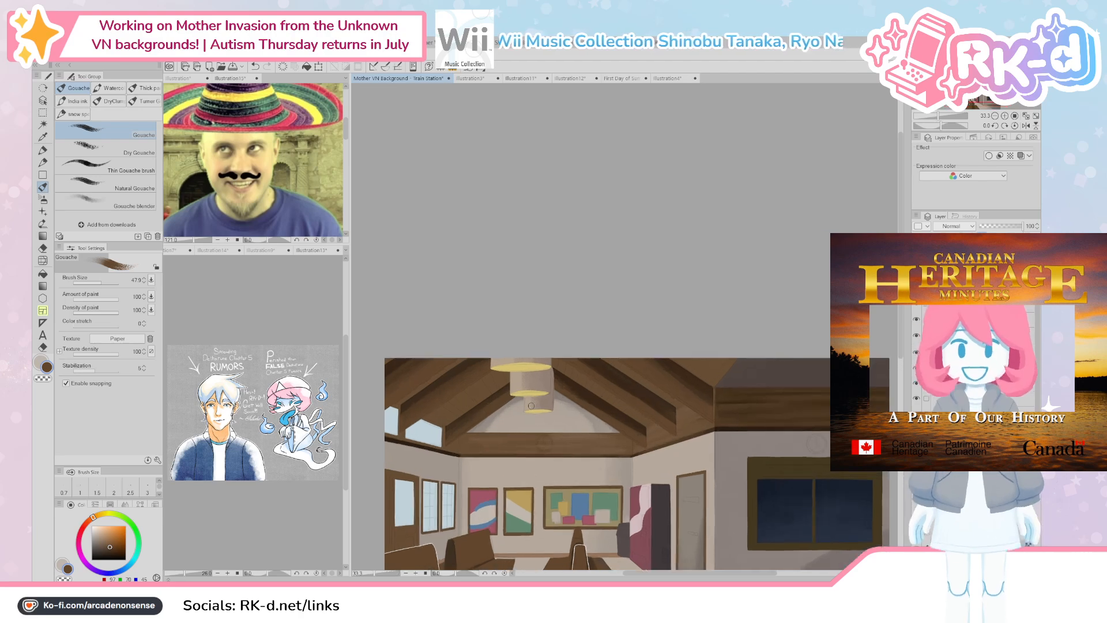
scroll(545, 388, "up", 1)
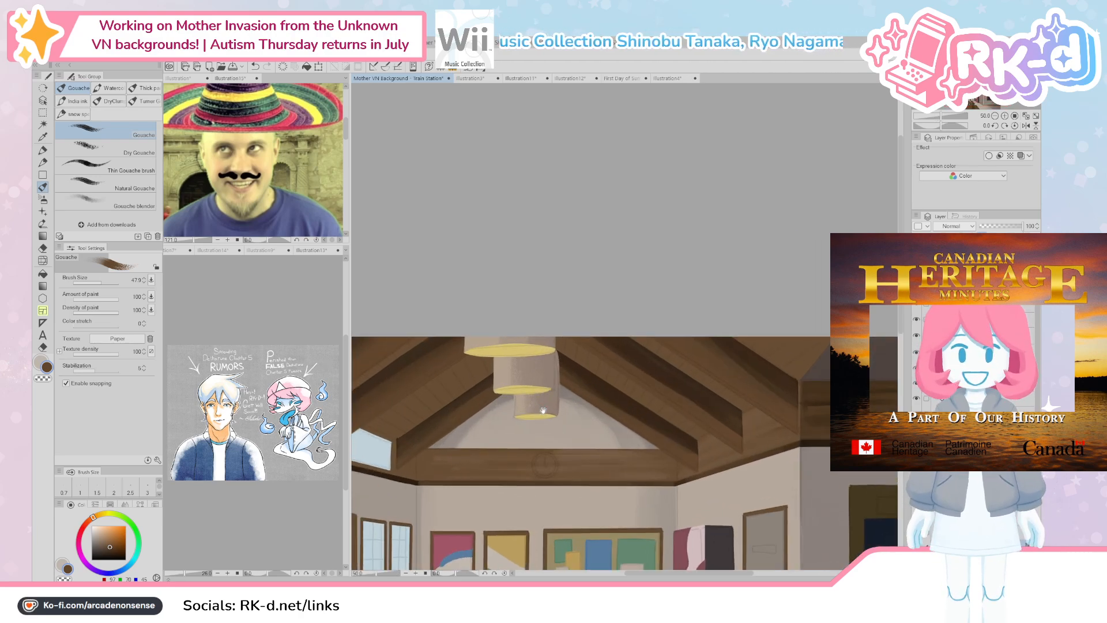
left_click_drag(479, 453, 549, 496)
left_click(564, 417, "alt")
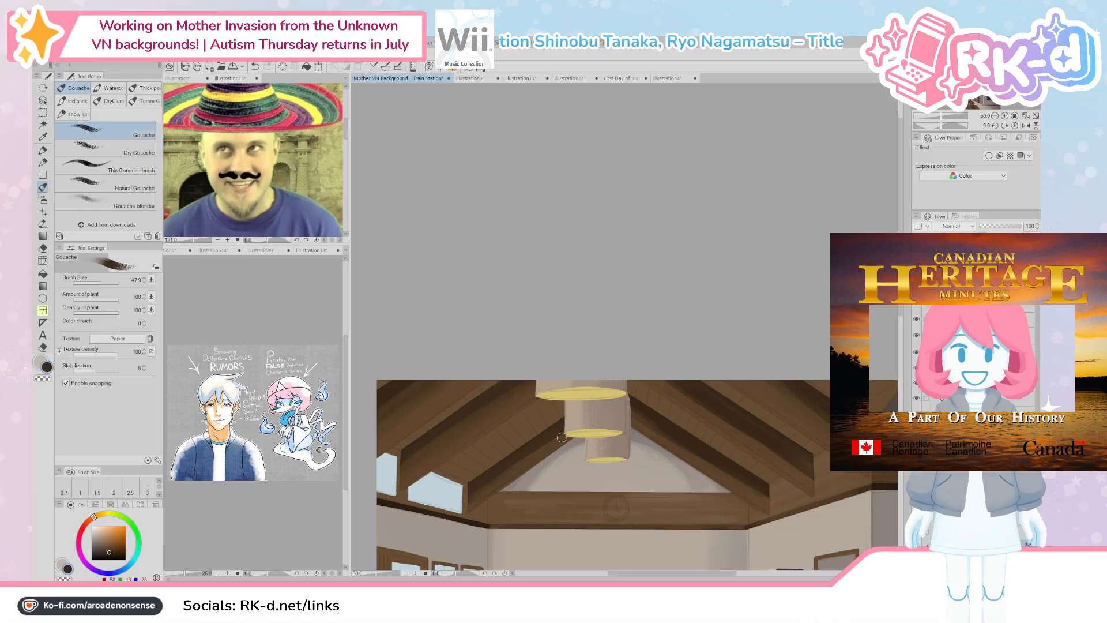
left_click(540, 457, "alt")
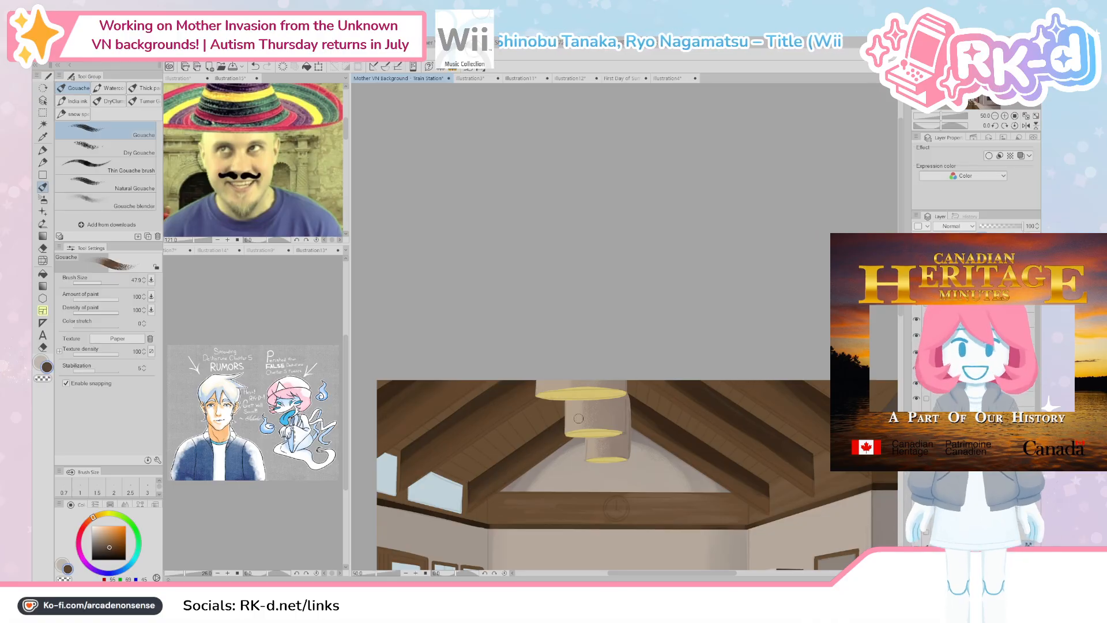
left_click_drag(466, 515, 519, 539)
left_click(482, 459, "alt")
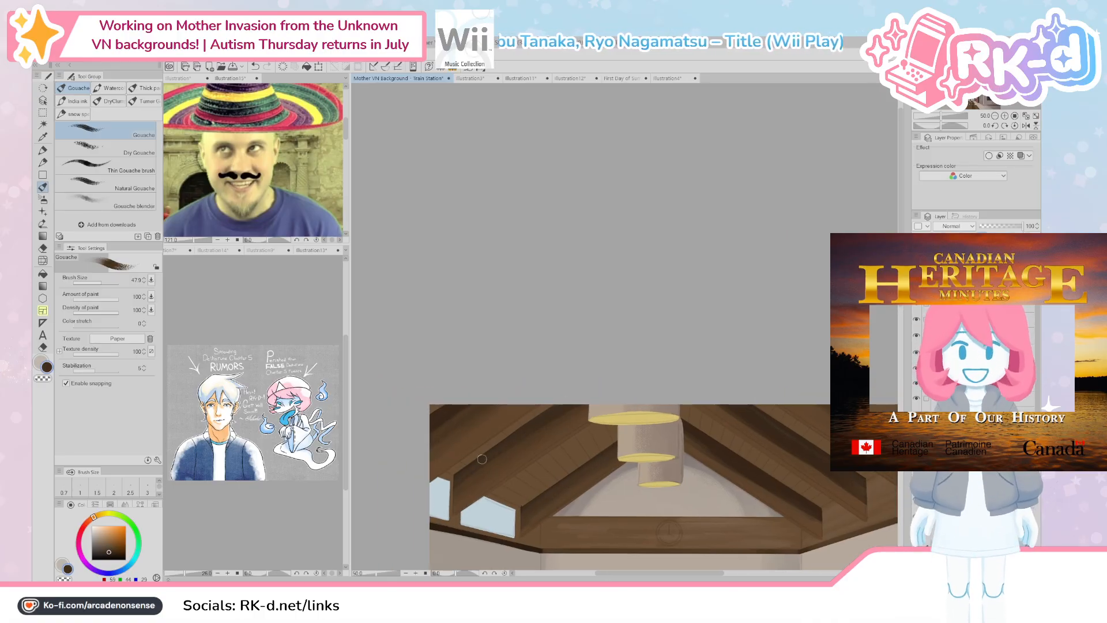
left_click(568, 428, "alt")
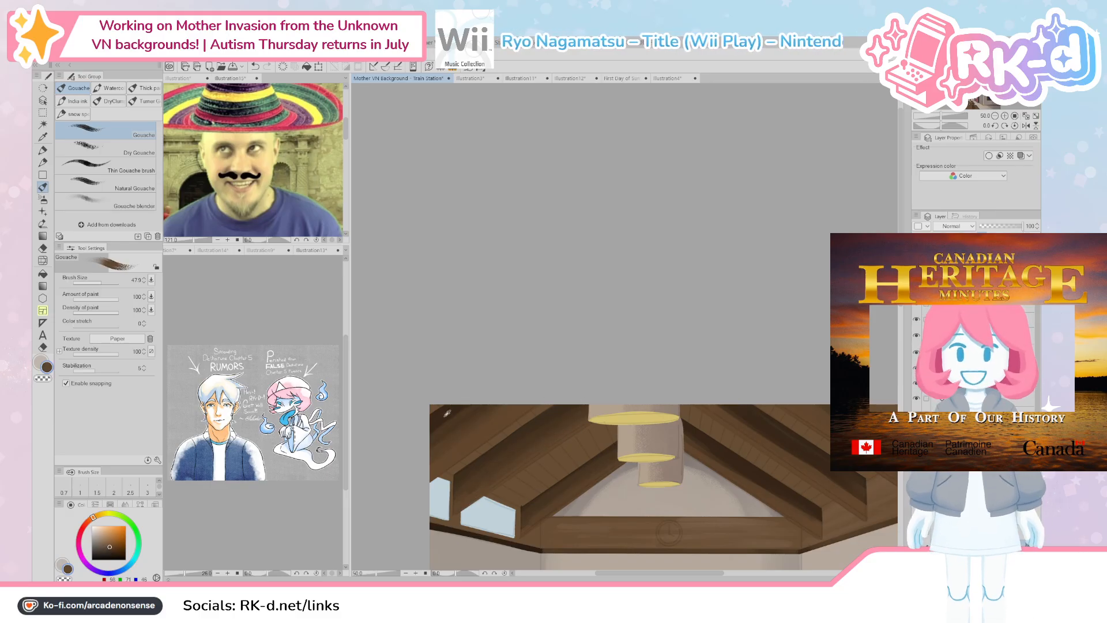
left_click(447, 413, "alt")
left_click(507, 419, "alt")
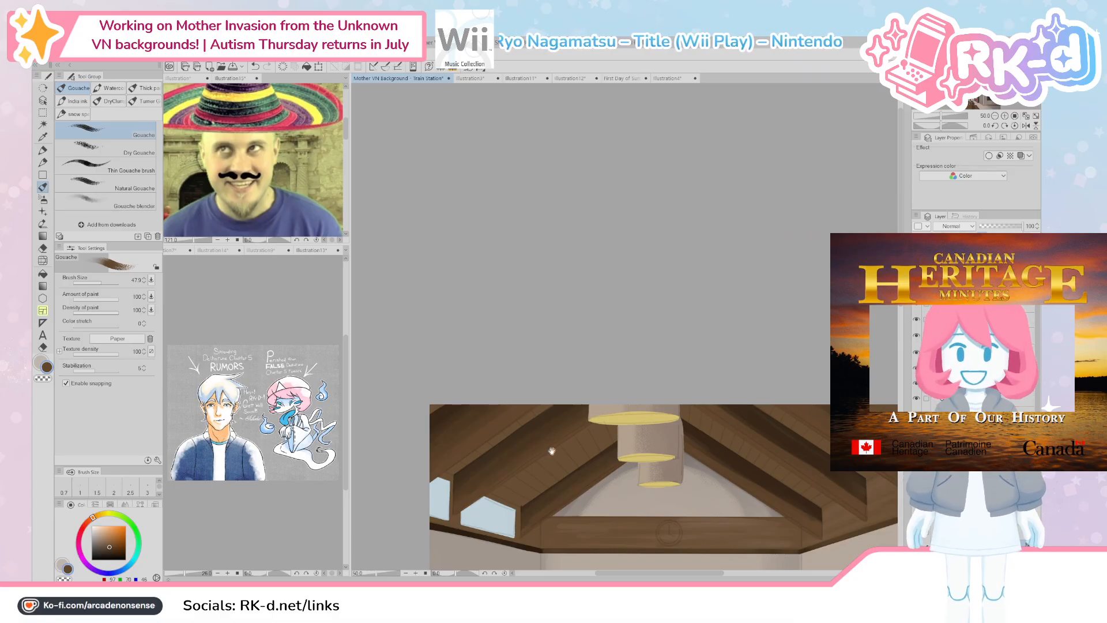
Step: Paint straight dark-brown plank lines across the ceiling above the small upper windows, using a brown sampled from the rafters
scroll(552, 439, "down", 1)
left_click(550, 392, "alt")
left_click_drag(500, 475, 507, 471)
left_click(460, 497)
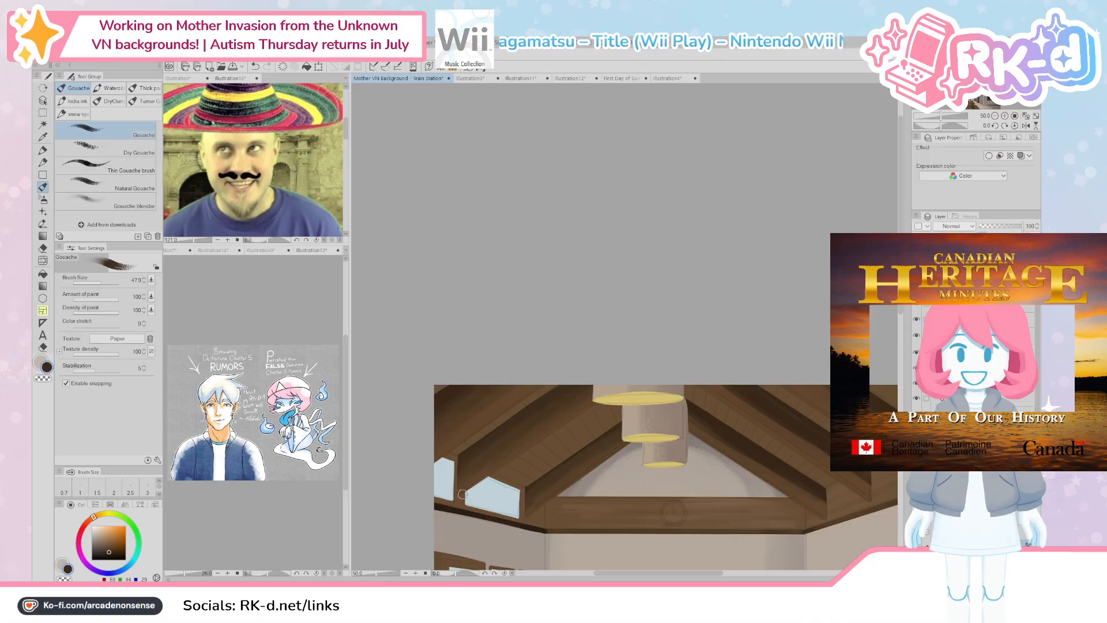
left_click(608, 395, "shift")
left_click_drag(588, 469, 584, 462)
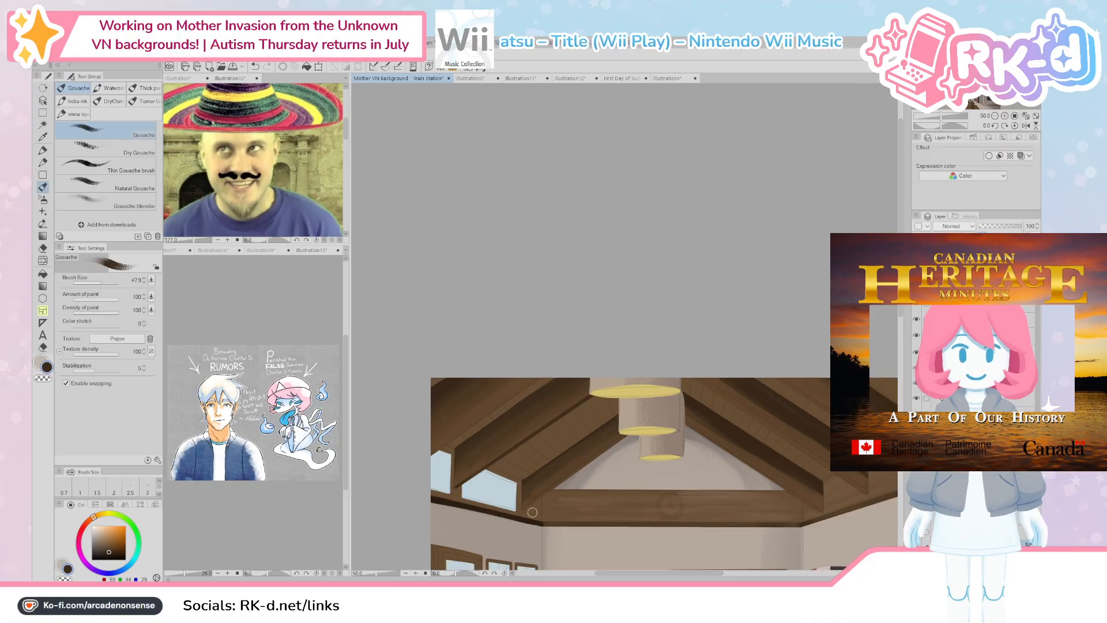
left_click(639, 431, "shift")
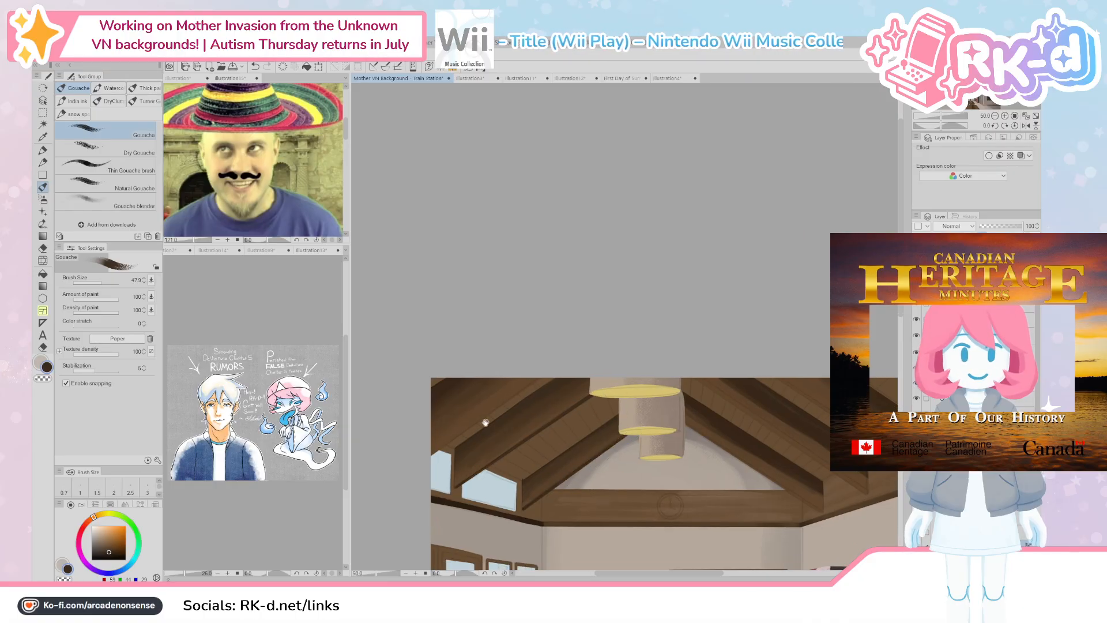
left_click_drag(457, 425, 463, 430)
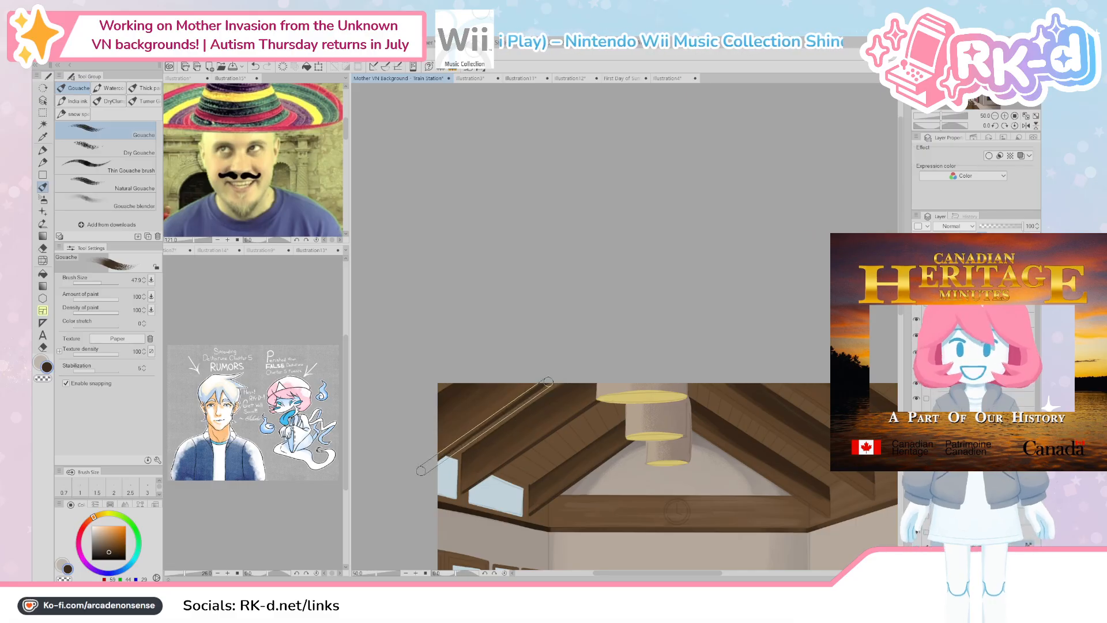
Step: Paint dark-brown grain lines along the ceiling planks and rafters between the hanging lamp and the ticket office
left_click_drag(698, 385, 611, 368)
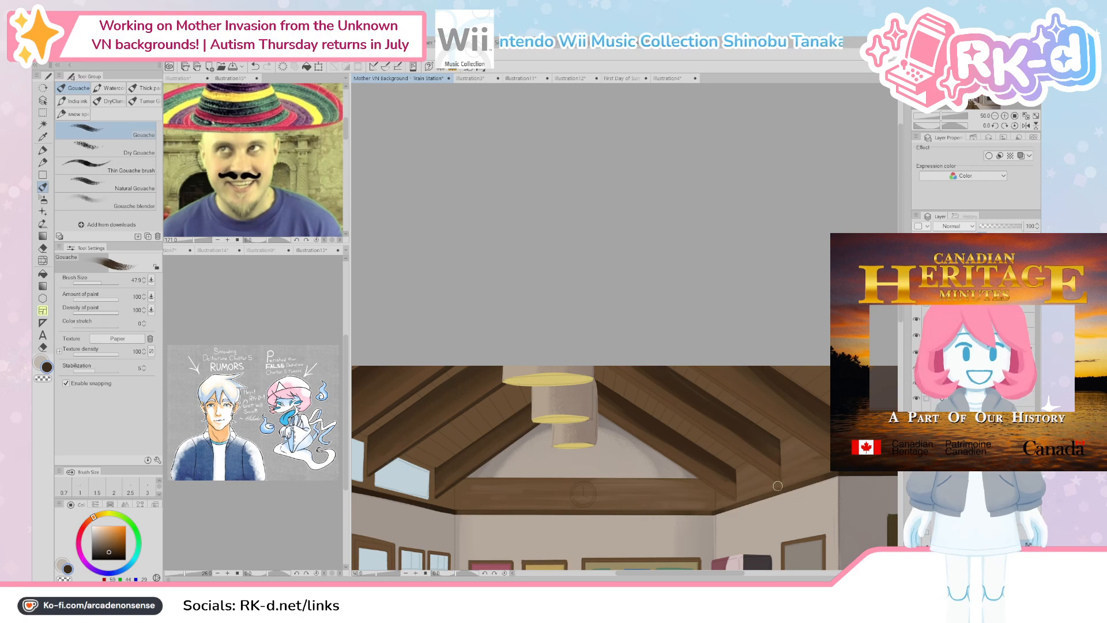
left_click_drag(782, 486, 779, 486)
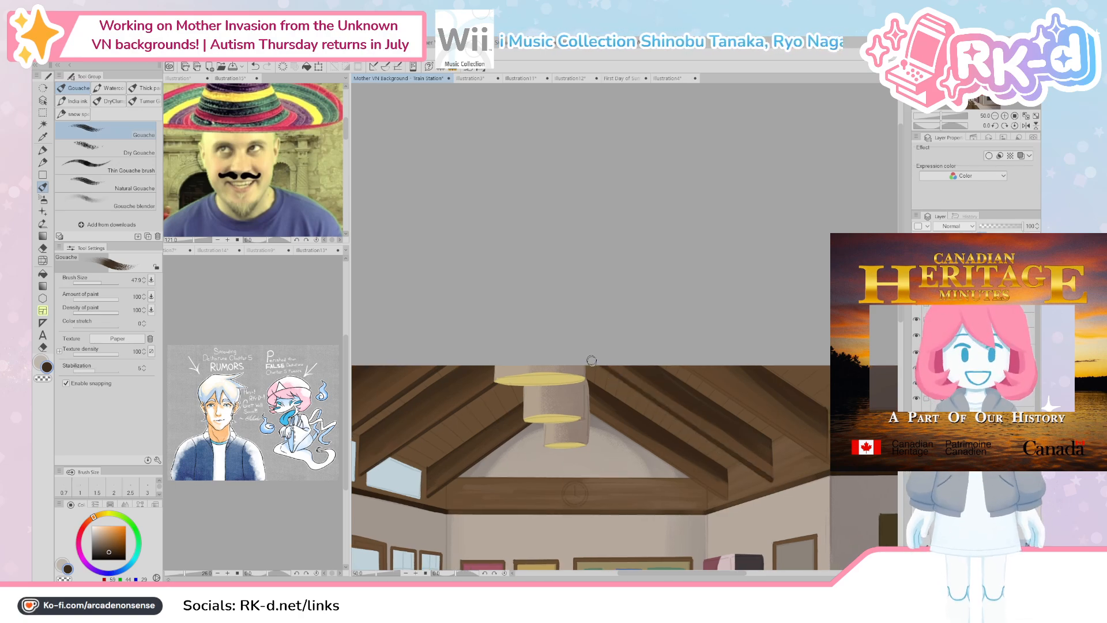
mouse_move(829, 463)
left_mouse_down()
mouse_move(661, 350)
mouse_move(670, 347)
left_mouse_up()
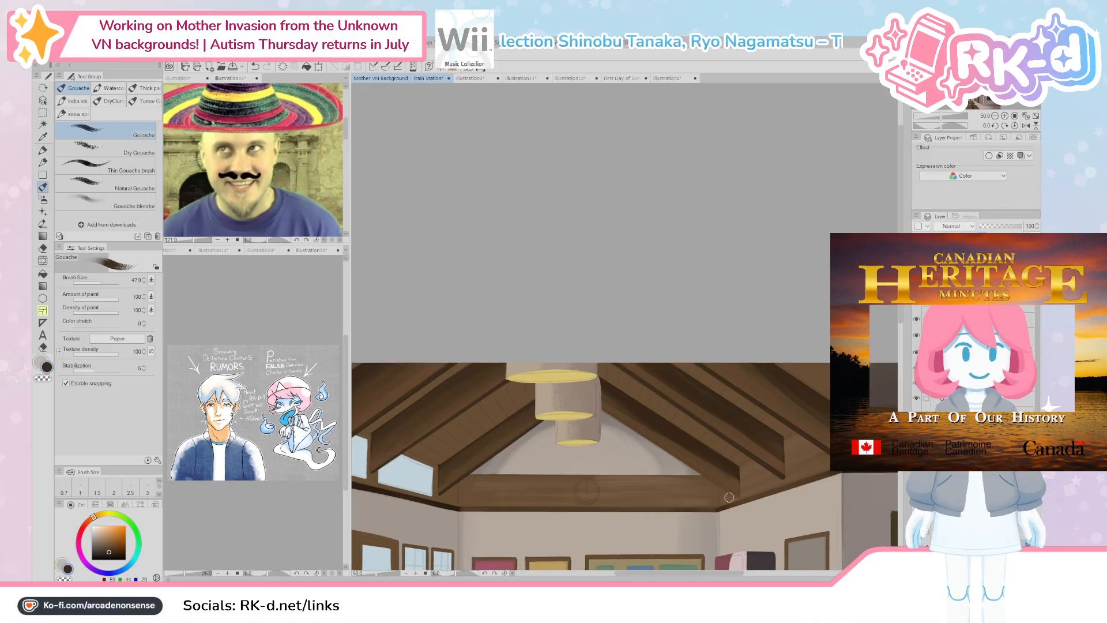
left_click_drag(742, 501, 585, 404)
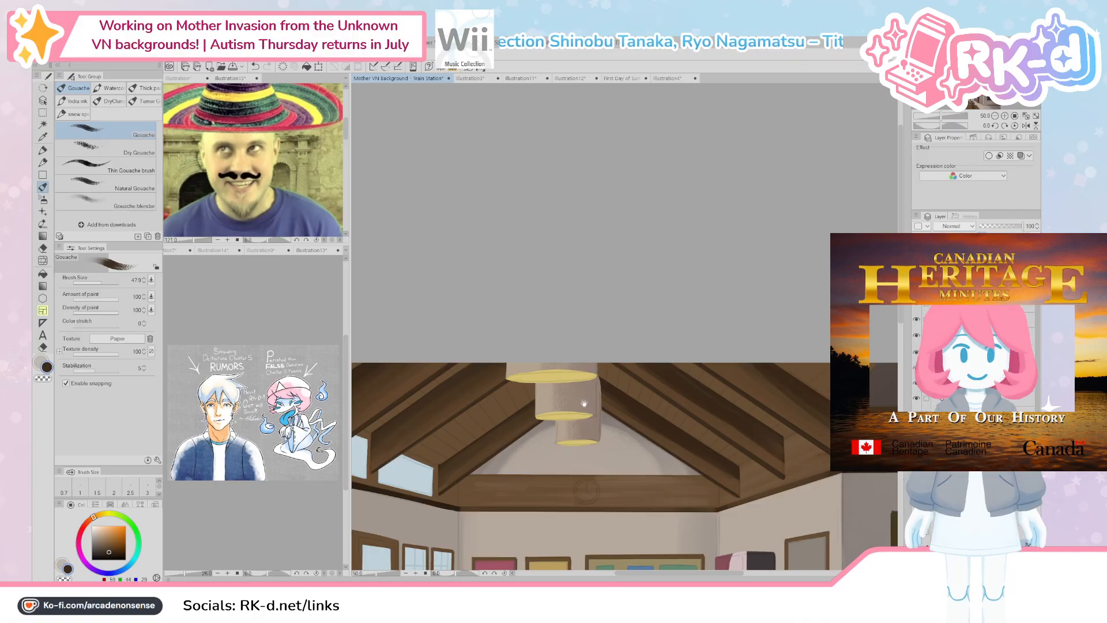
Step: Touch up the planks and rafters above the small upper windows, alternating lighter and darker browns sampled from them
left_click_drag(457, 403, 485, 410)
left_click(465, 421, "alt")
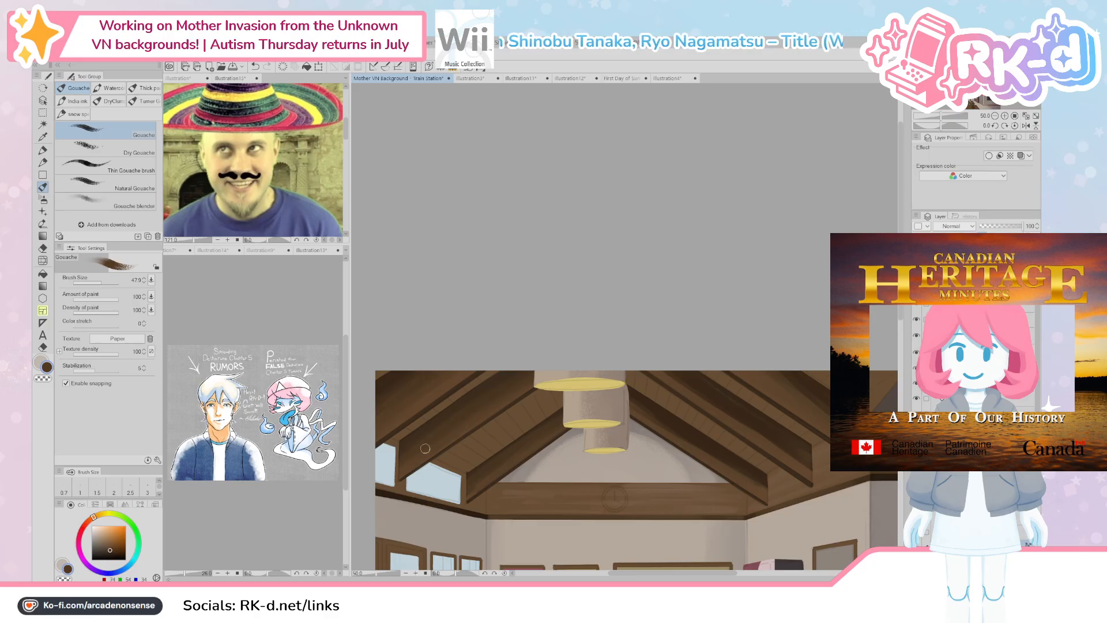
left_click(404, 453, "alt")
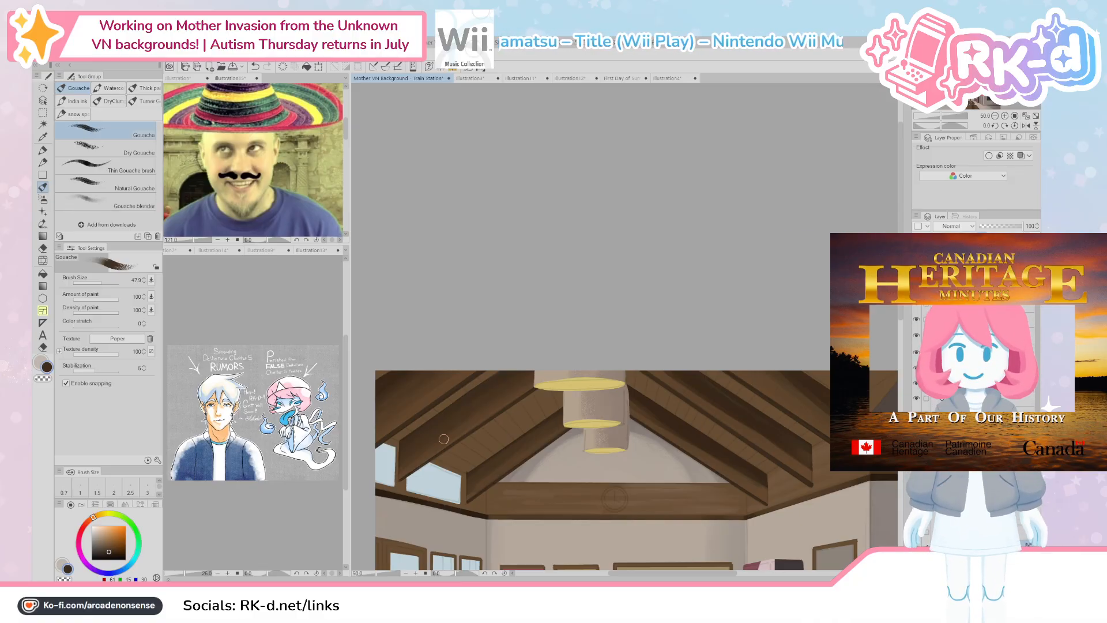
left_click_drag(425, 450, 438, 453)
left_click(455, 410, "alt")
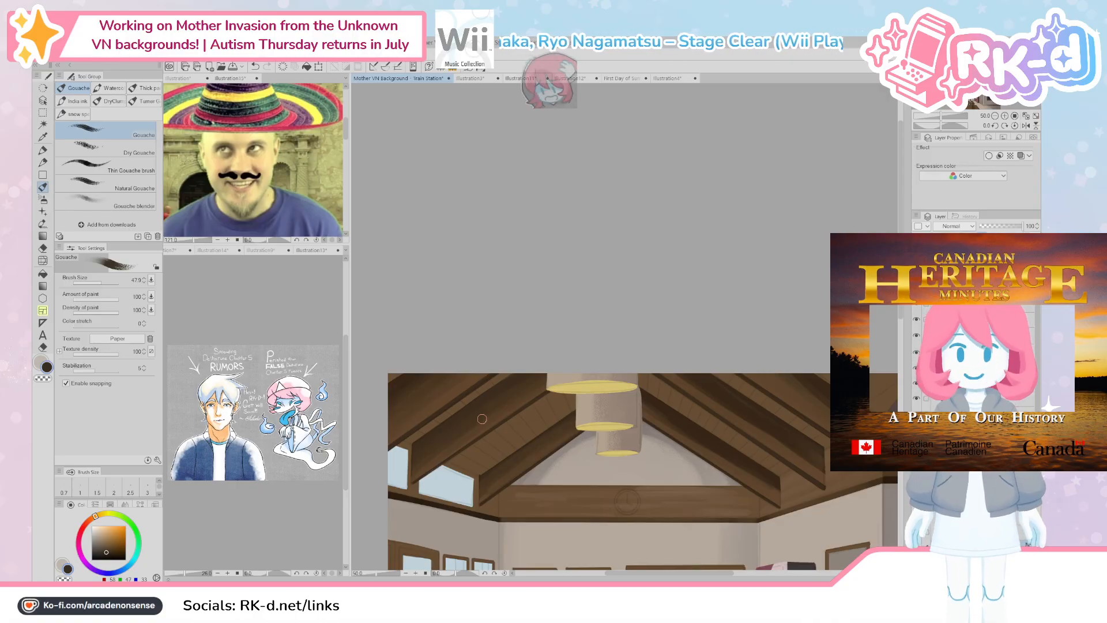
Step: Flip the canvas view horizontally and shade the rafters between the ticket office and the lamp with browns sampled from them
left_click(1026, 126)
left_click(541, 460, "alt")
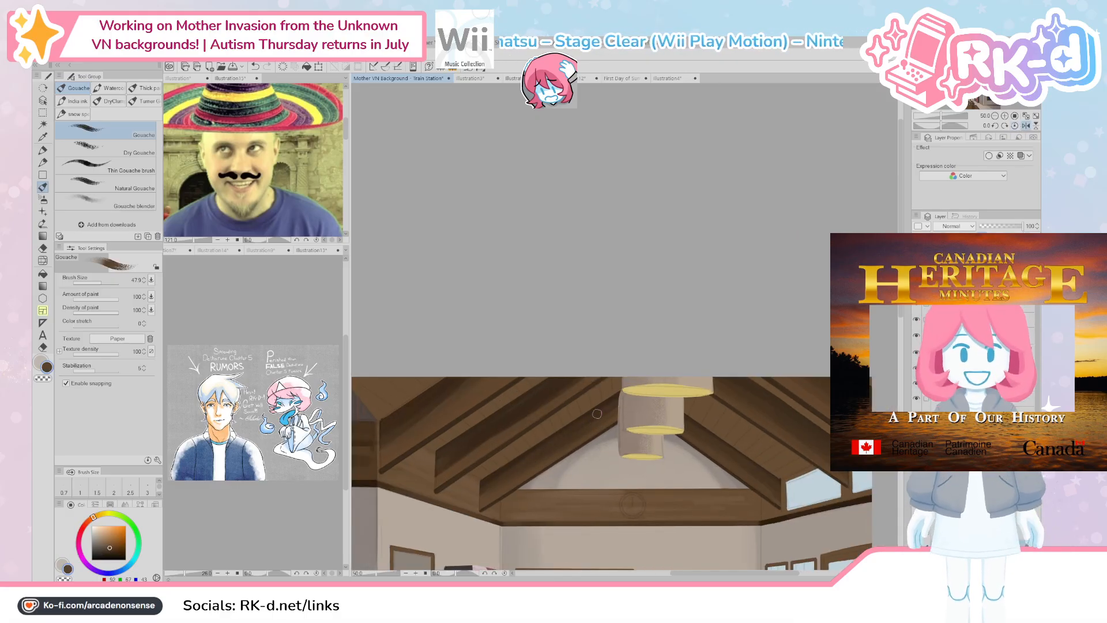
left_click(612, 397, "alt")
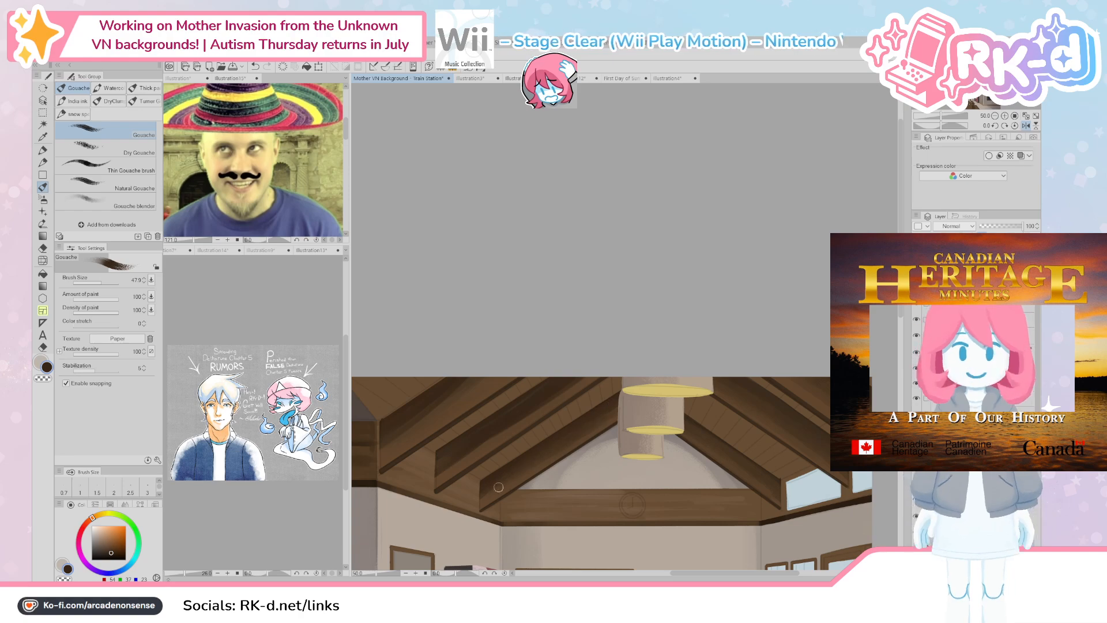
left_click(557, 456, "alt")
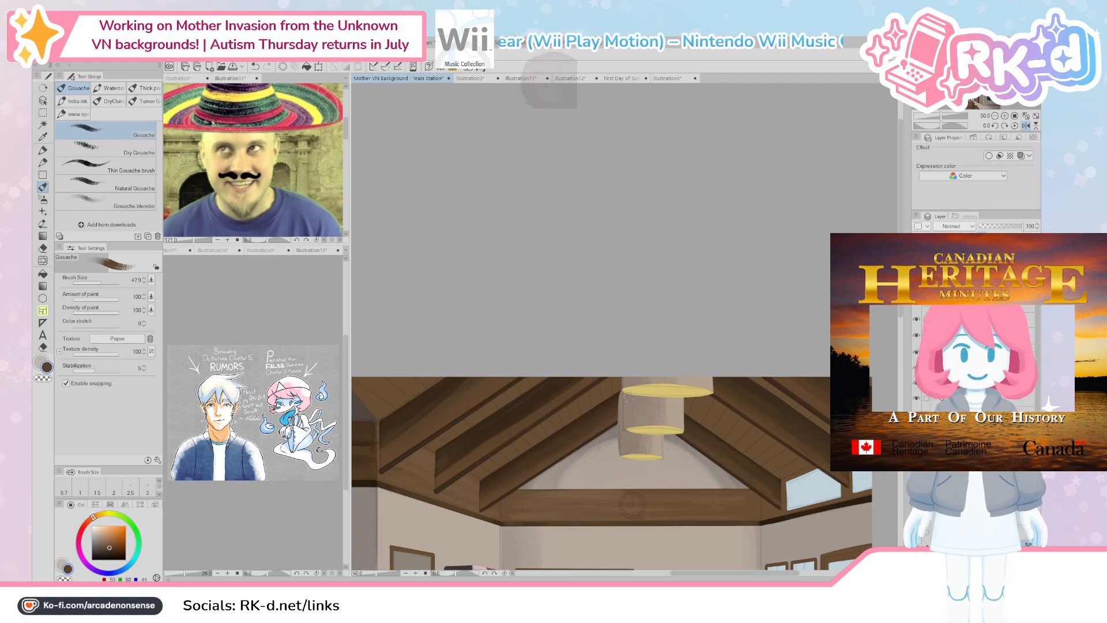
left_click(548, 451, "alt")
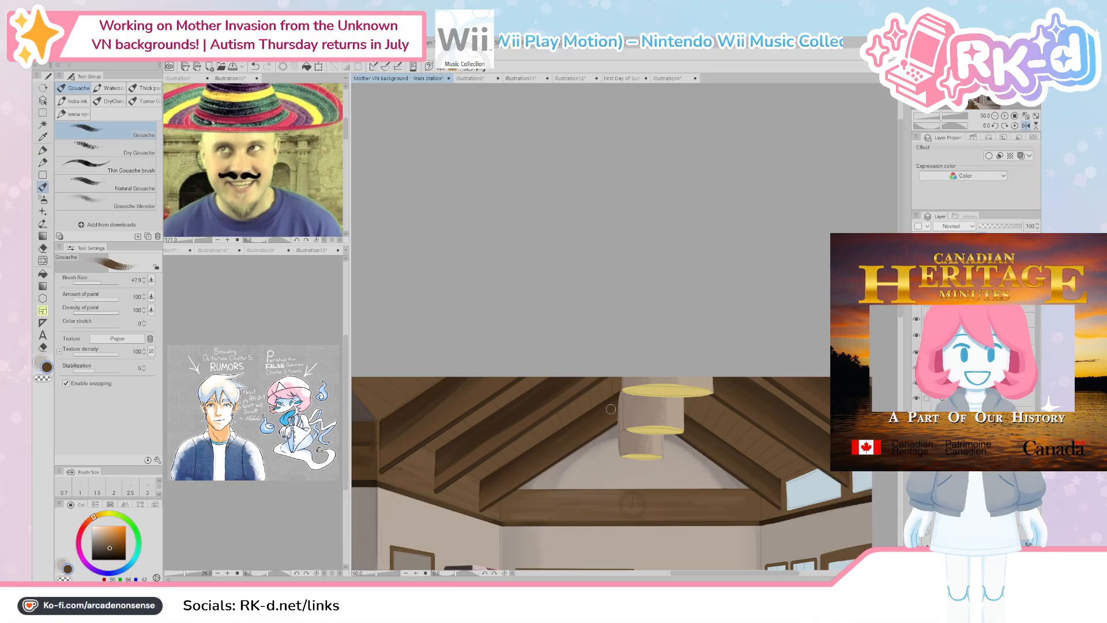
Step: Refine the wood grain on the ceiling planks near the ticket-office corner, alternating sampled mid and dark browns
mouse_move(499, 432)
left_mouse_down()
mouse_move(522, 449)
mouse_move(484, 476)
left_mouse_up()
left_click(522, 448, "alt")
left_click(538, 445, "alt")
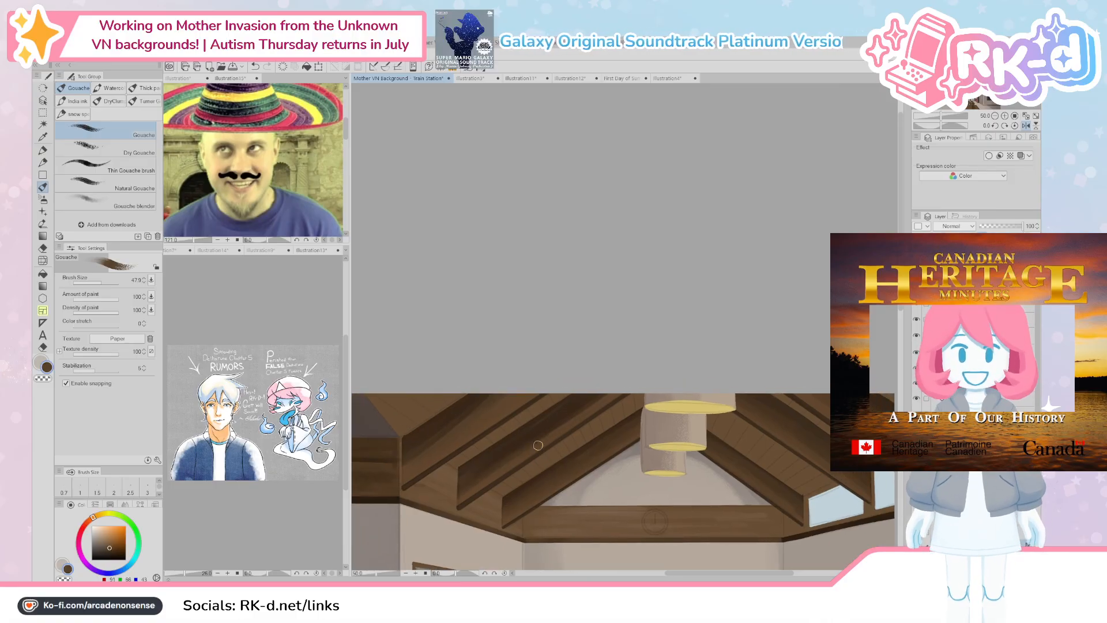
left_click(564, 407, "alt")
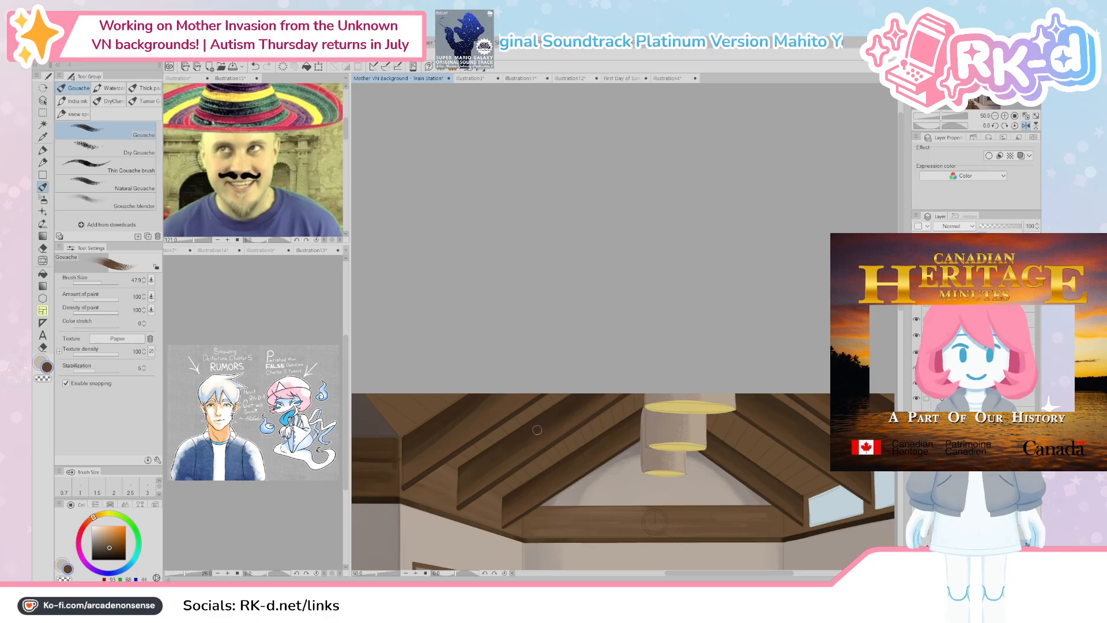
left_click(587, 407, "alt")
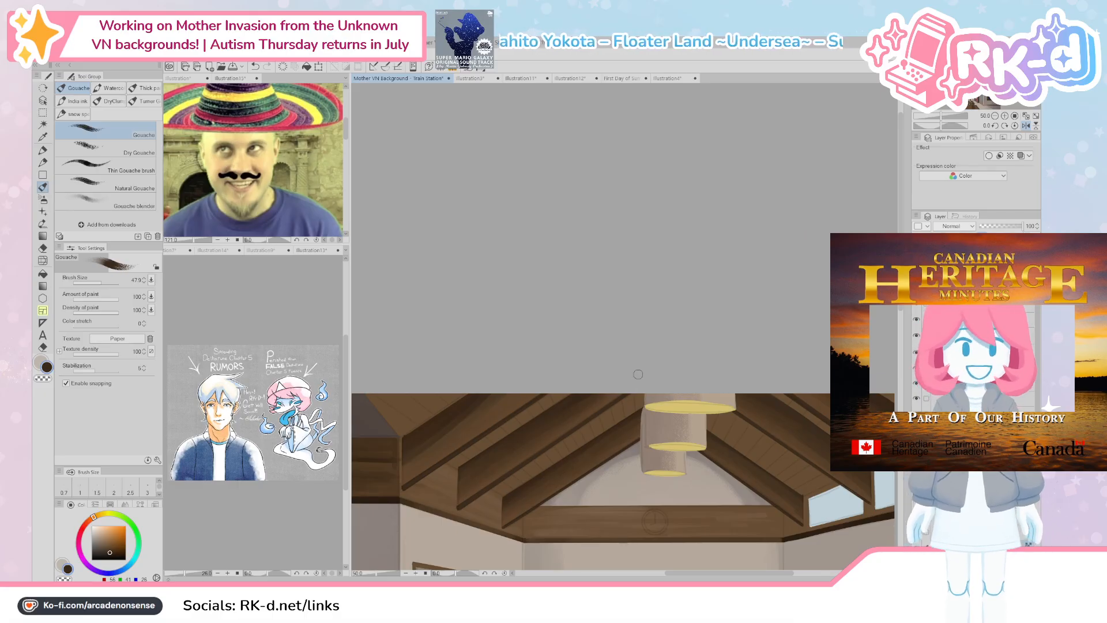
left_click_drag(488, 482, 477, 427)
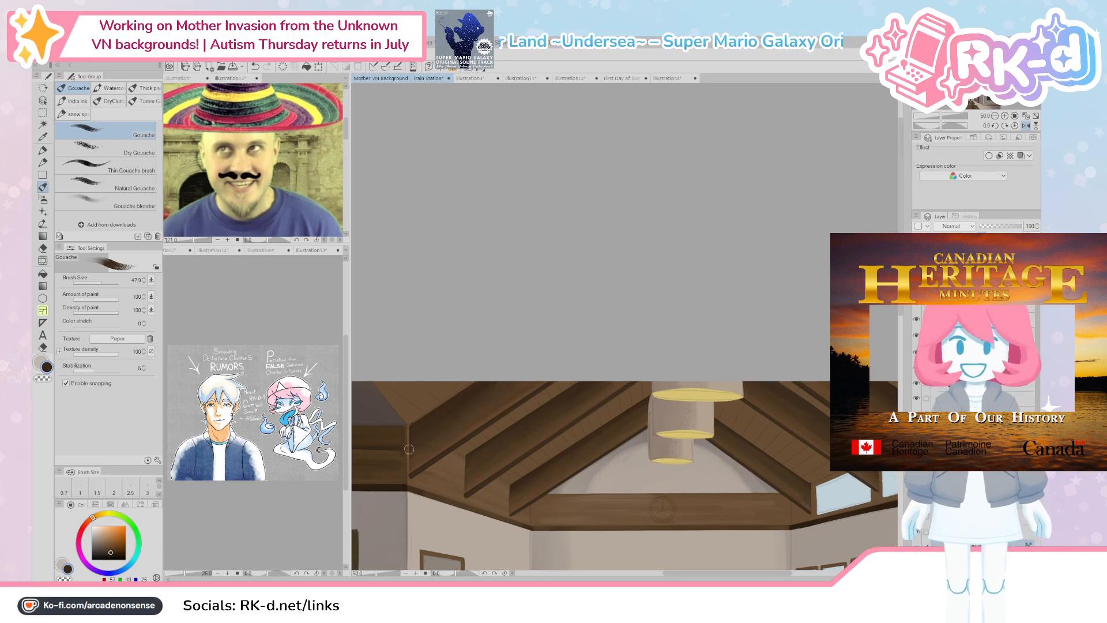
left_click(500, 411, "alt")
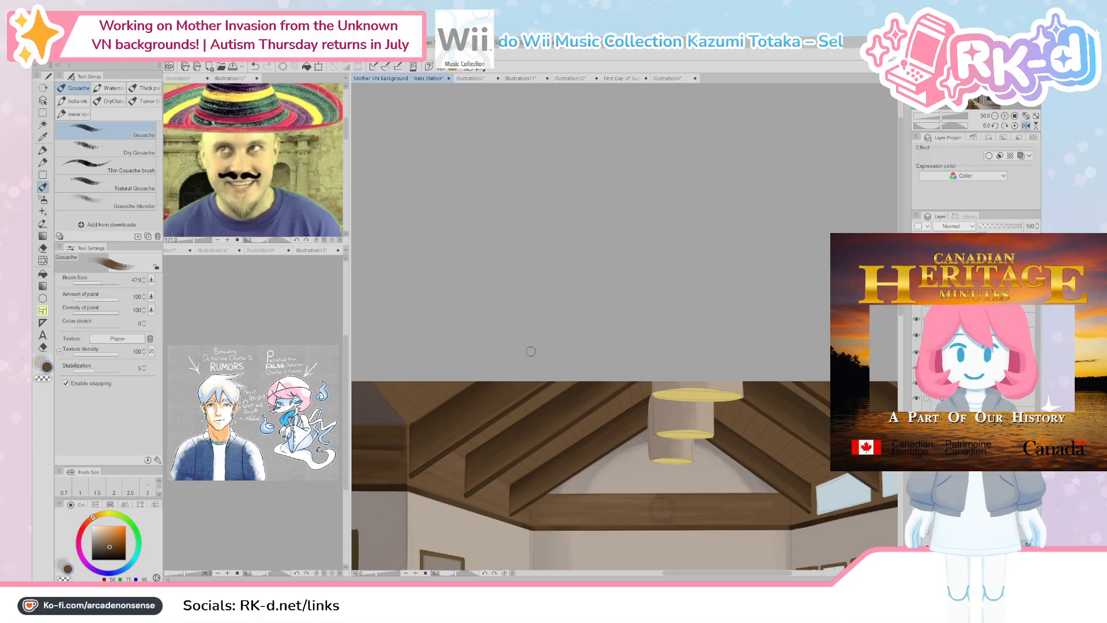
Step: Reduce the brush size to about 22, erase along the hanging lamp's edge with transparent colour, and sample beige tones for retouching
left_click_drag(663, 549, 631, 523)
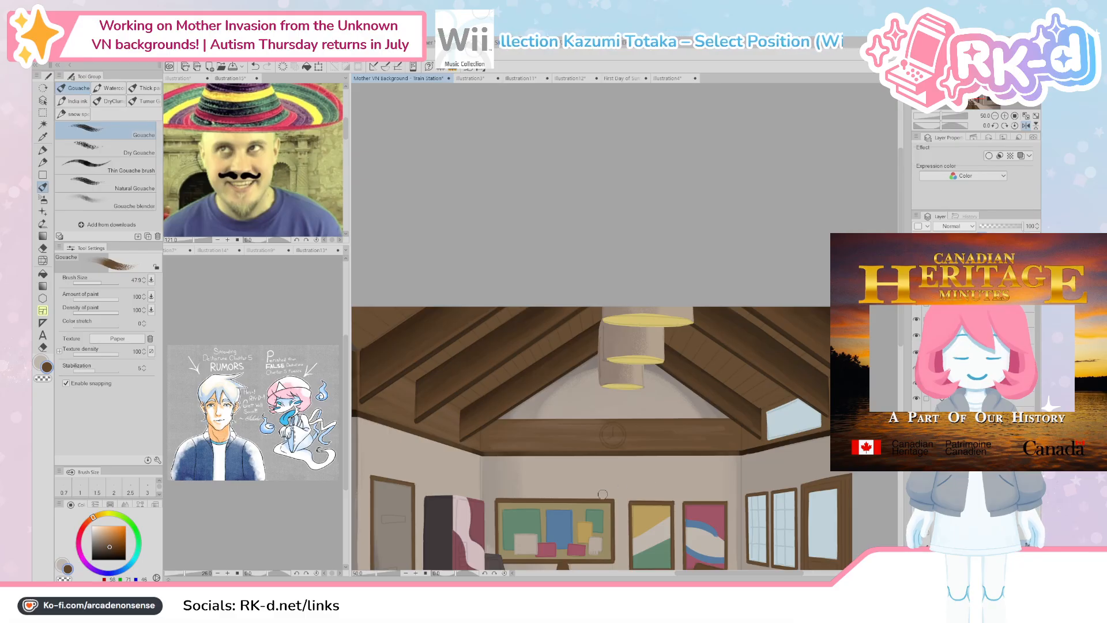
scroll(603, 494, "down", 2)
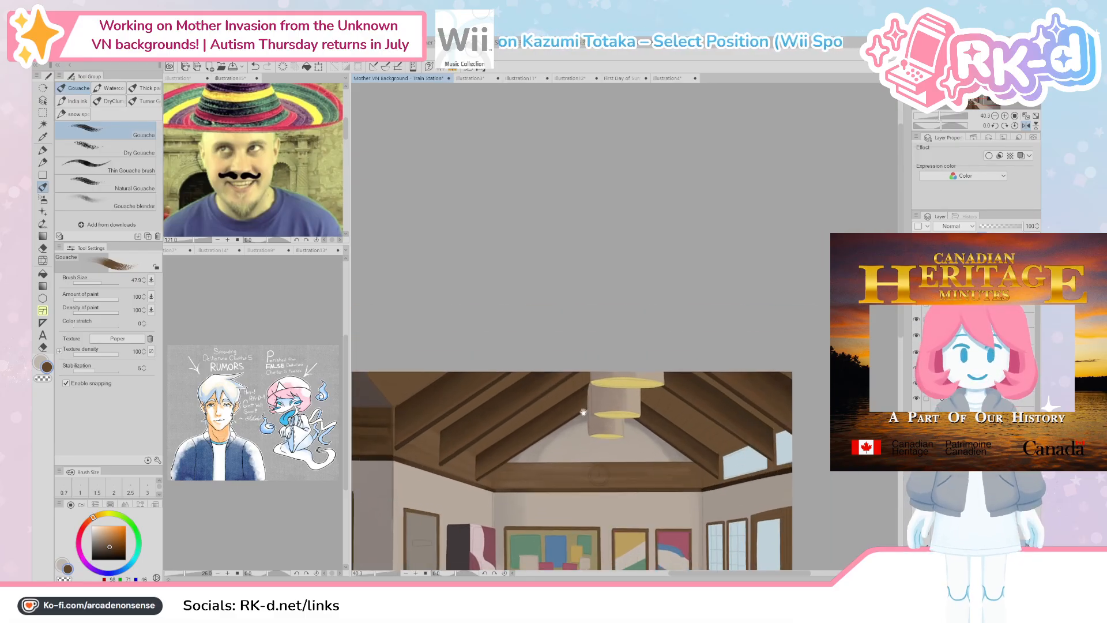
left_click_drag(584, 412, 583, 418)
key("c")
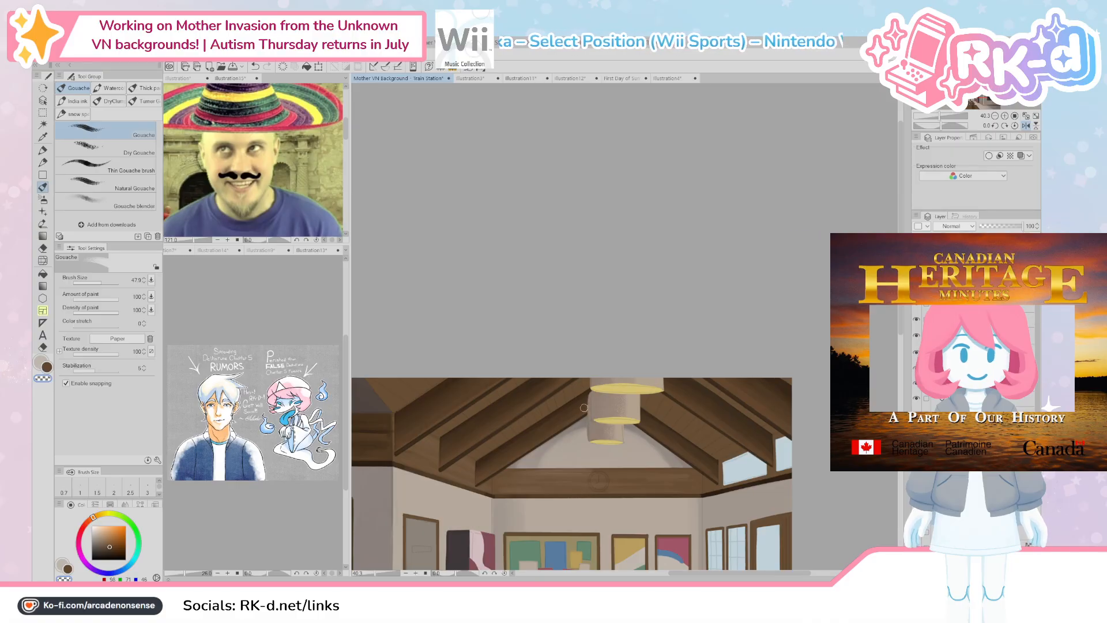
left_click(589, 406, "alt")
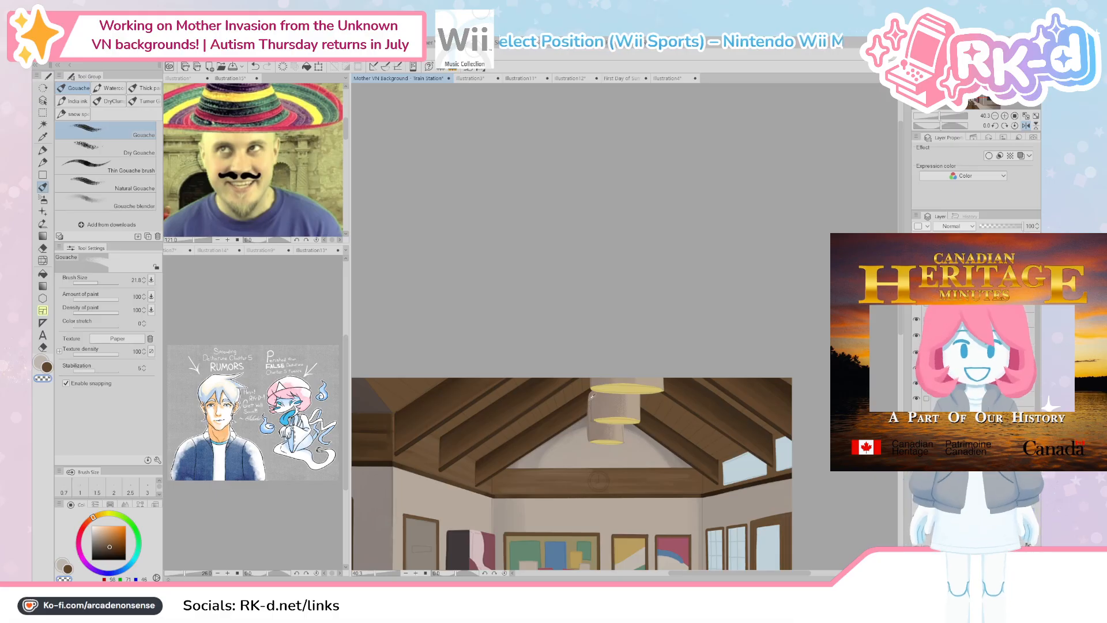
key("c")
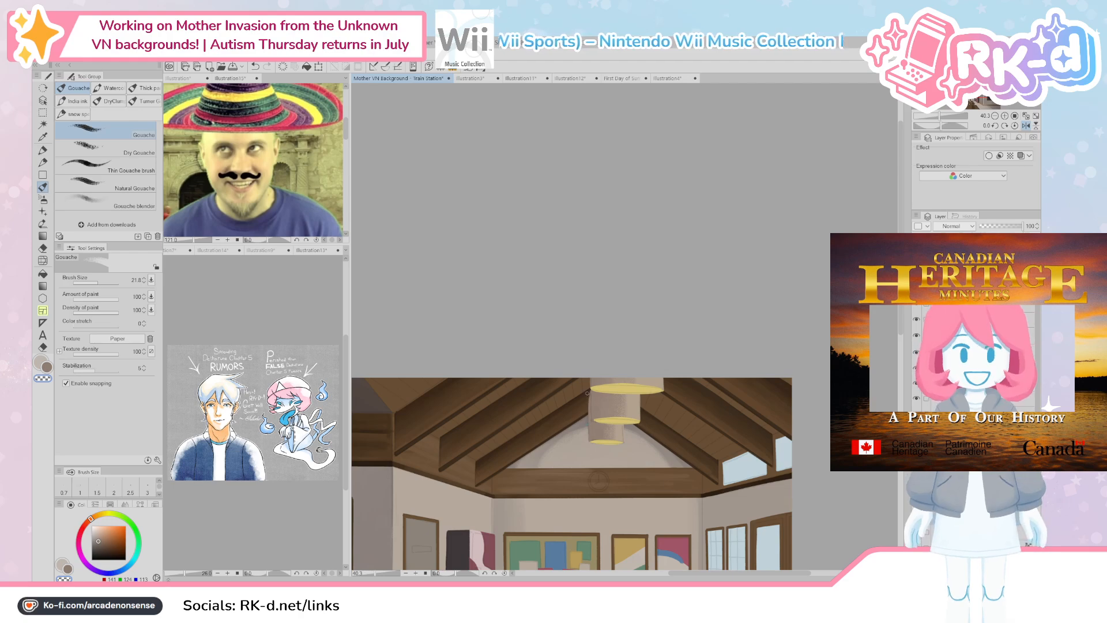
left_click(622, 437, "alt")
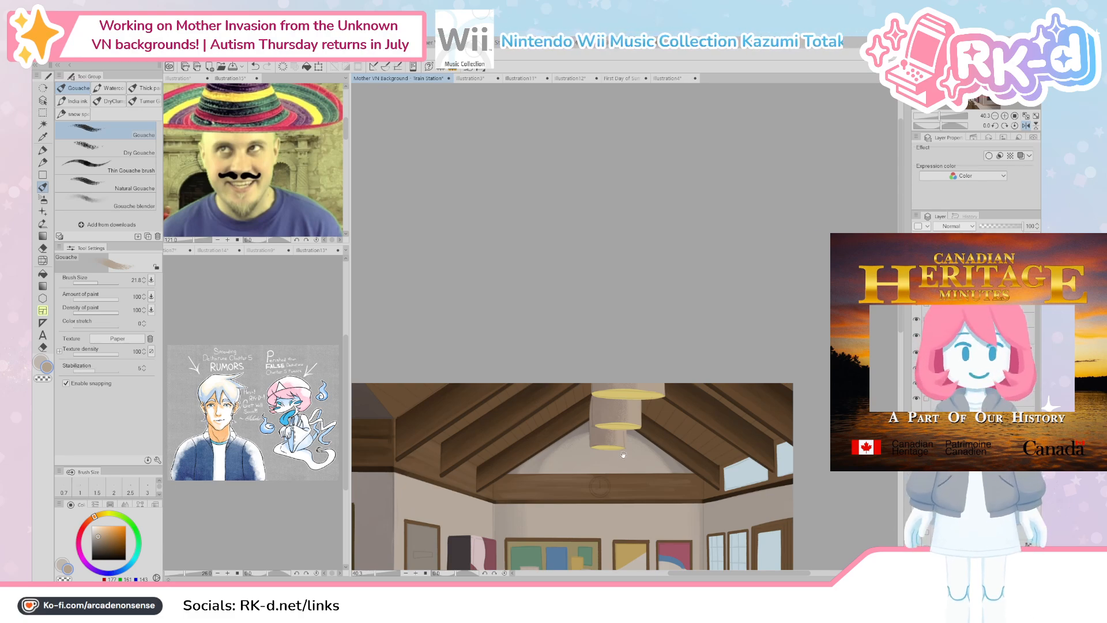
Step: Touch up the edges and rims of the hanging lamp's tiers with sampled yellow and grey-beige, undoing a misplaced stroke
mouse_move(629, 505)
left_mouse_down()
mouse_move(579, 385)
mouse_move(568, 383)
left_mouse_up()
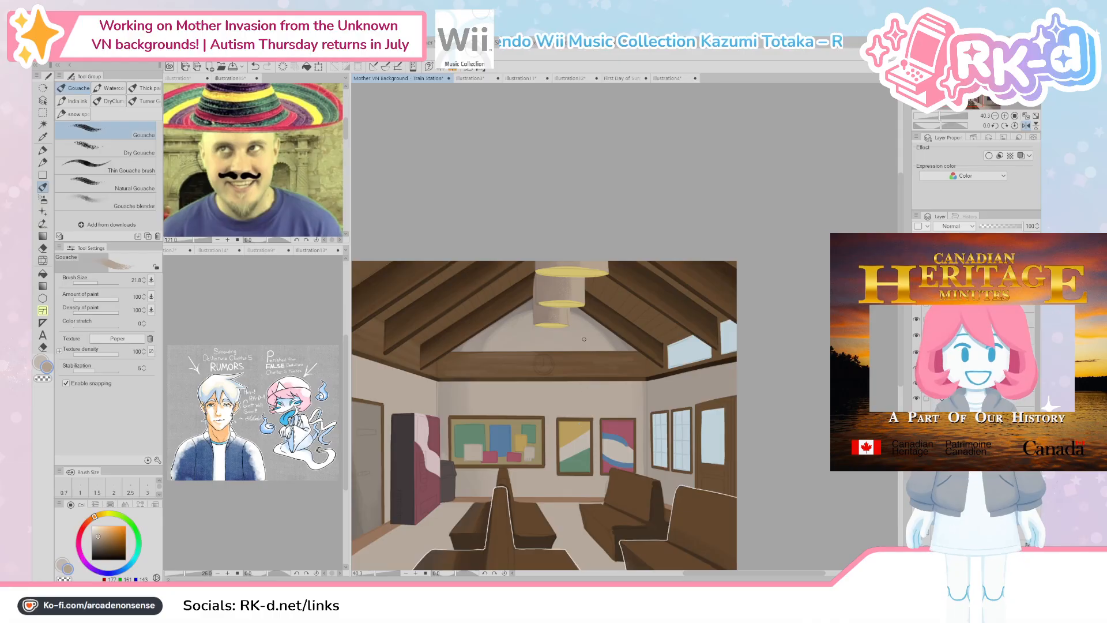
scroll(566, 311, "up", 2)
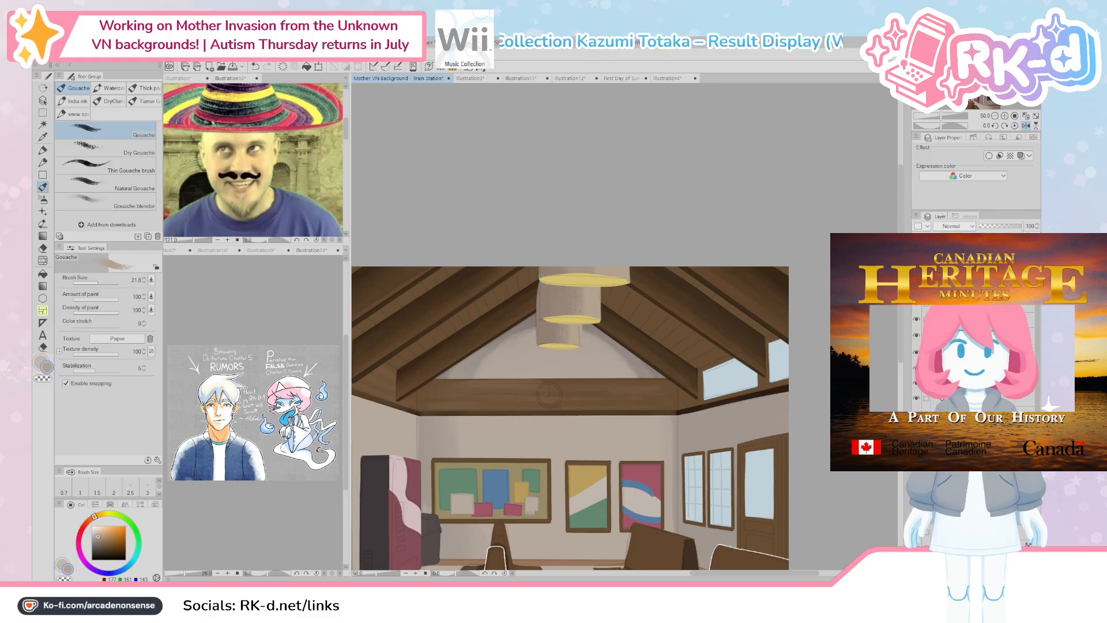
left_click_drag(541, 283, 541, 344)
key("ctrl+z")
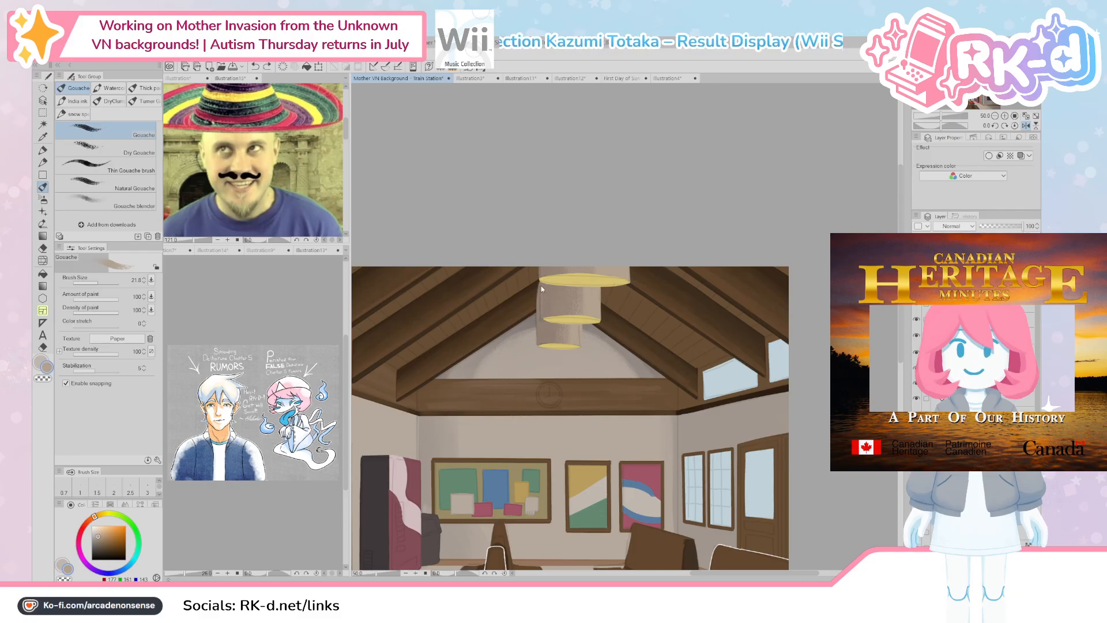
left_click(567, 318, "alt")
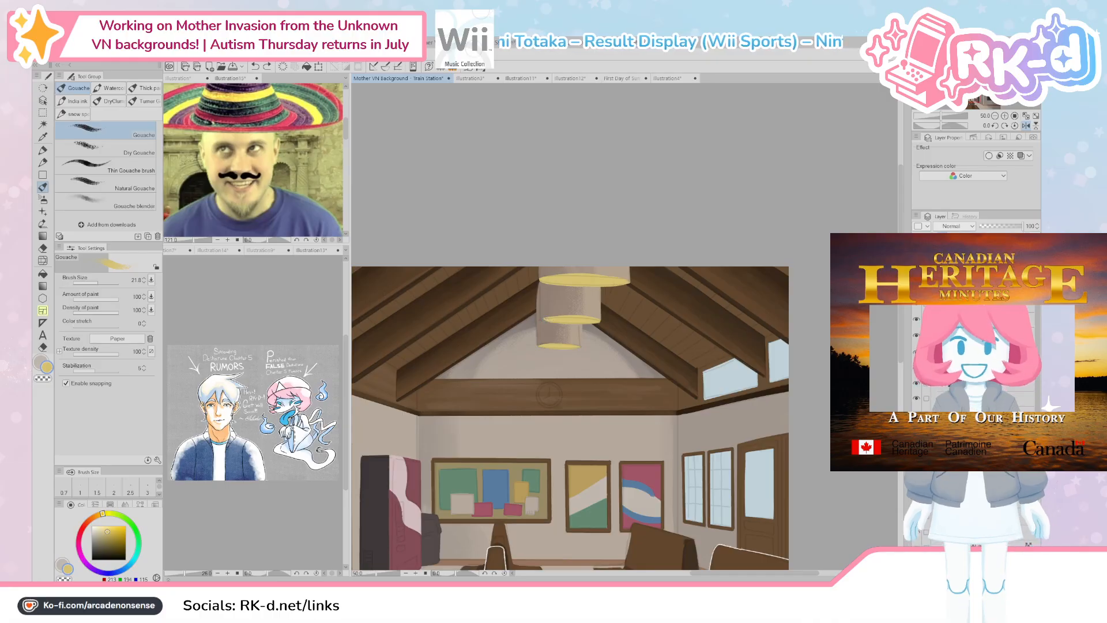
left_click_drag(546, 313, 531, 361)
left_click(531, 357, "alt")
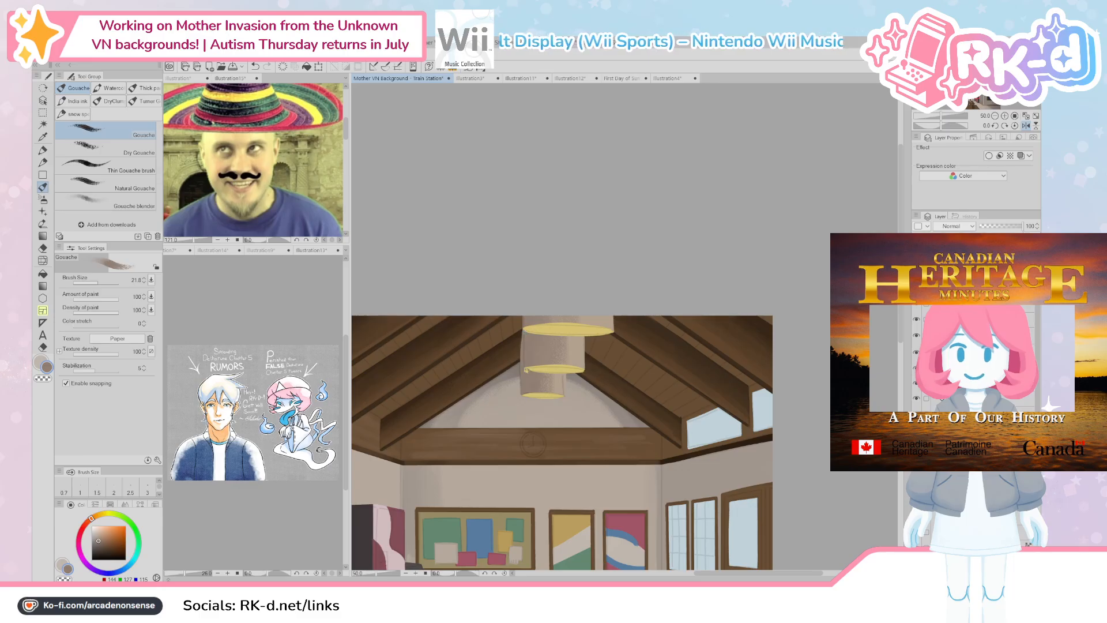
key("c")
left_click(536, 369, "alt")
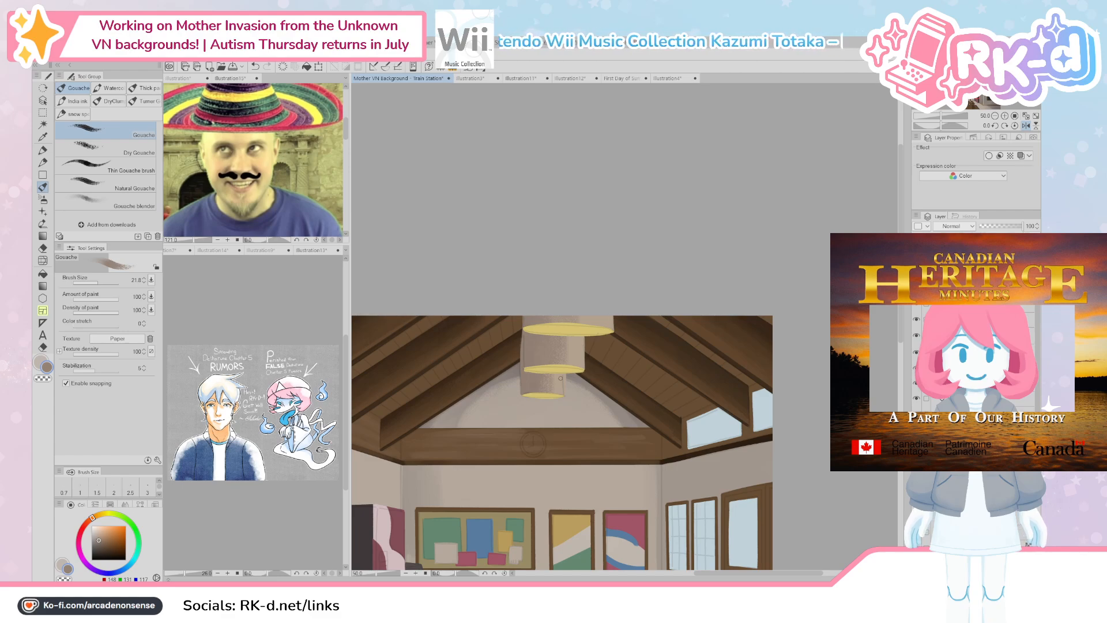
left_click_drag(561, 379, 551, 341)
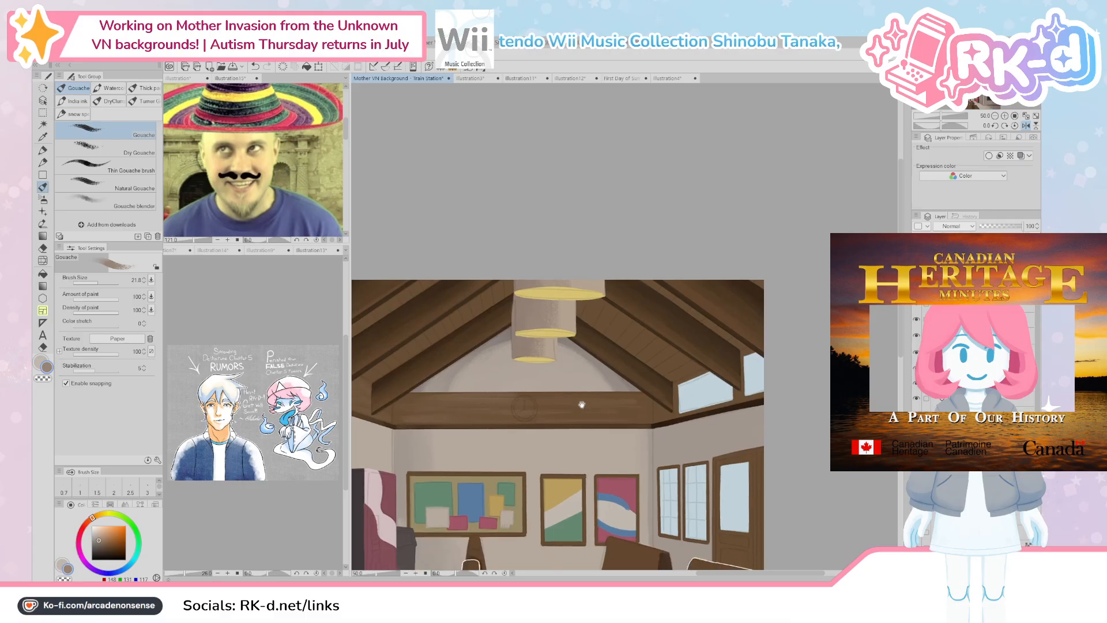
left_click_drag(599, 435, 585, 407)
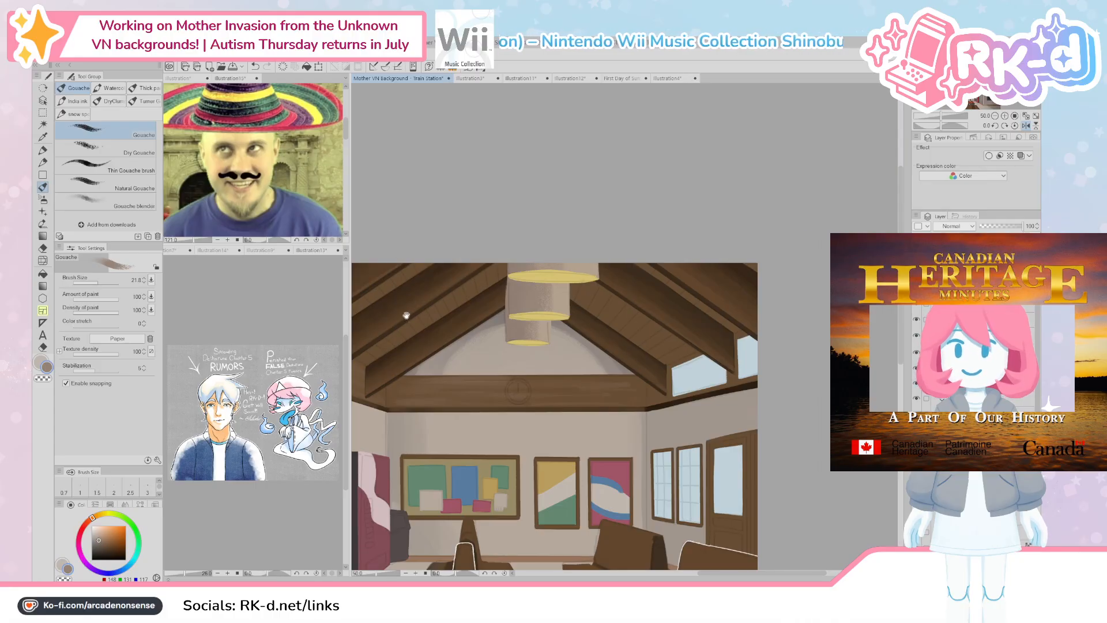
left_click_drag(406, 315, 621, 388)
scroll(621, 388, "down", 4)
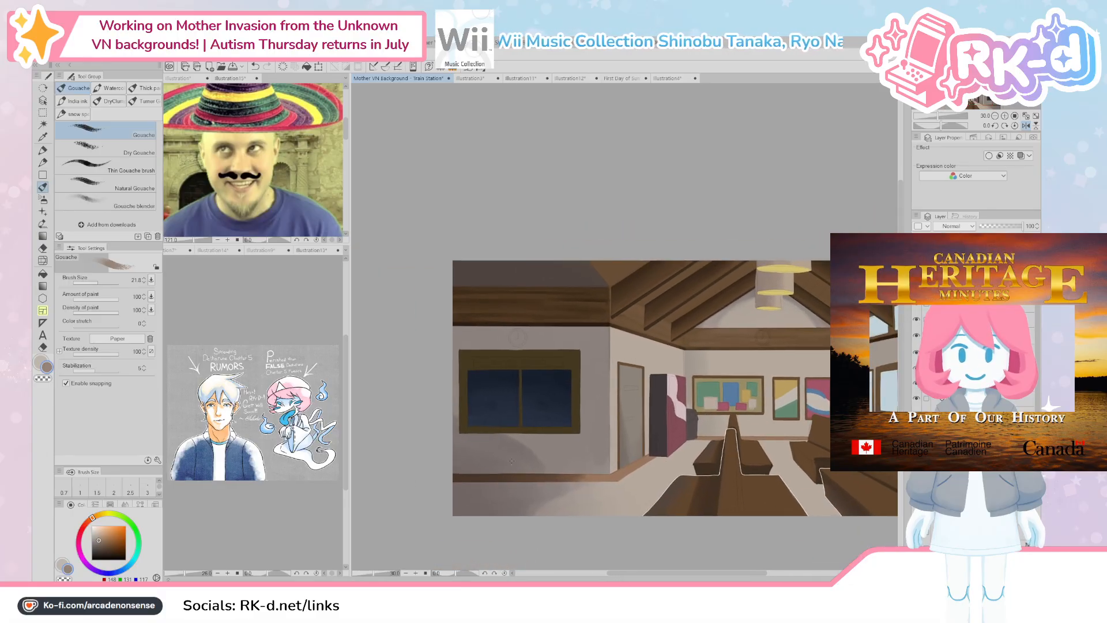
Step: Shade the wall around the ticket-office window with the Dry Gouache brush at about size 292, using sampled wall tones
left_click(515, 455, "alt")
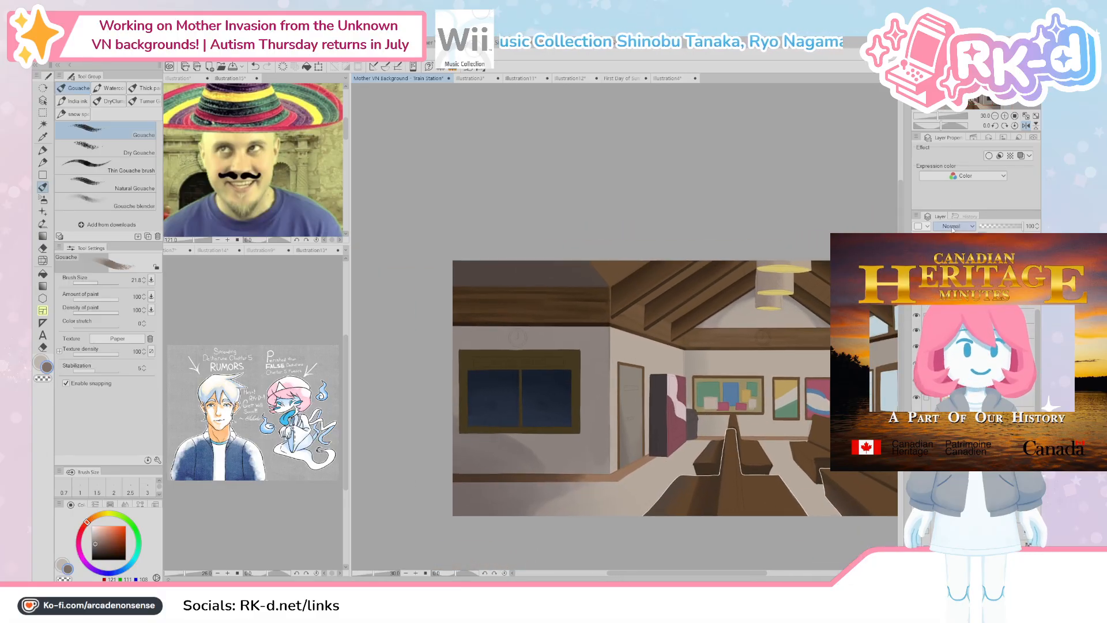
key("period")
left_click_drag(487, 329, 478, 353)
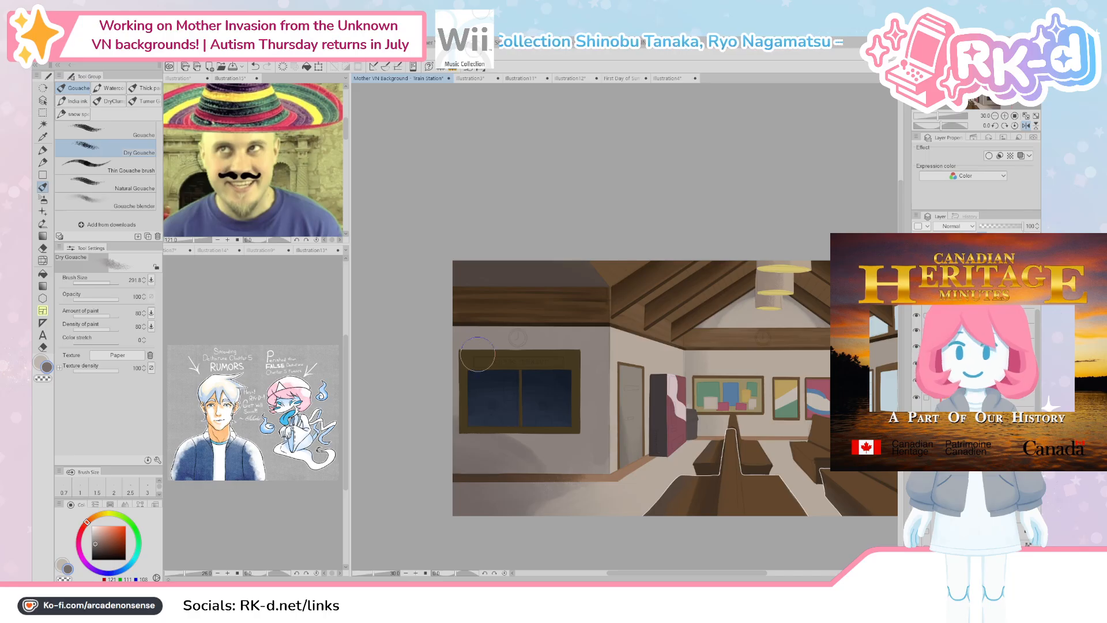
left_click_drag(479, 413, 479, 417)
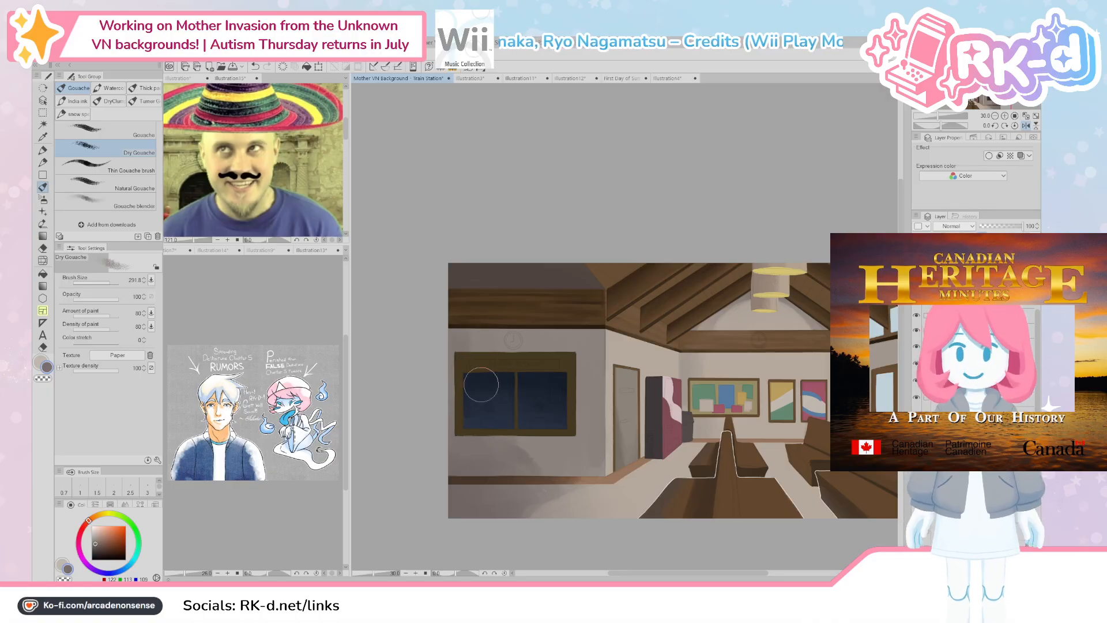
left_click_drag(507, 383, 507, 441)
left_click(512, 454, "alt")
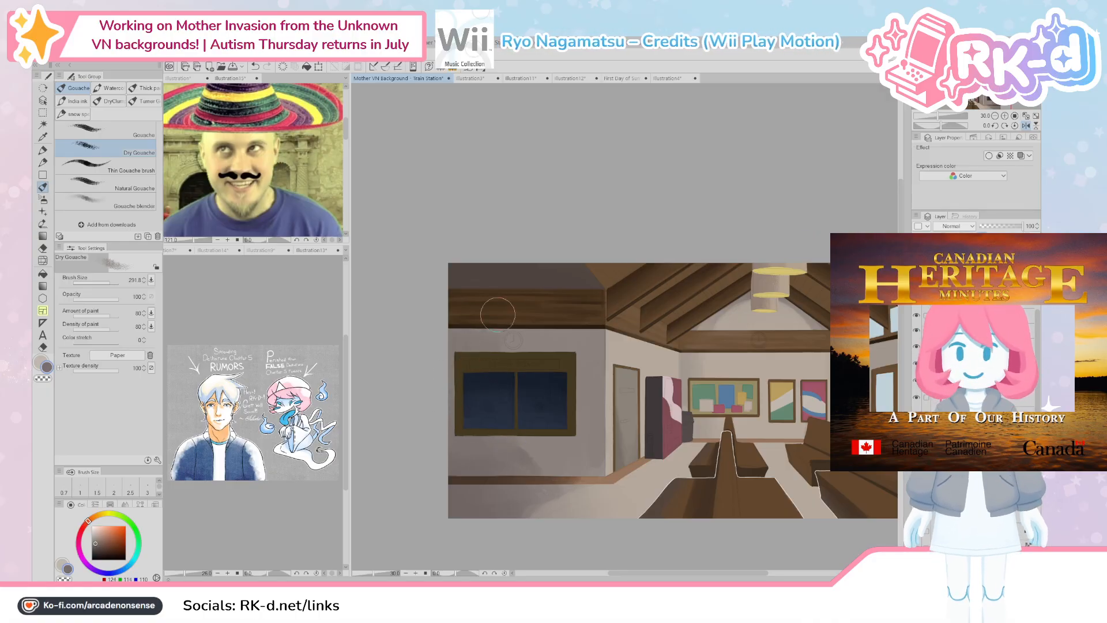
Step: Blend the shading on the ticket-office wall with the Gouache brush enlarged to about 437, resampling wall tones from different areas
left_click(107, 130)
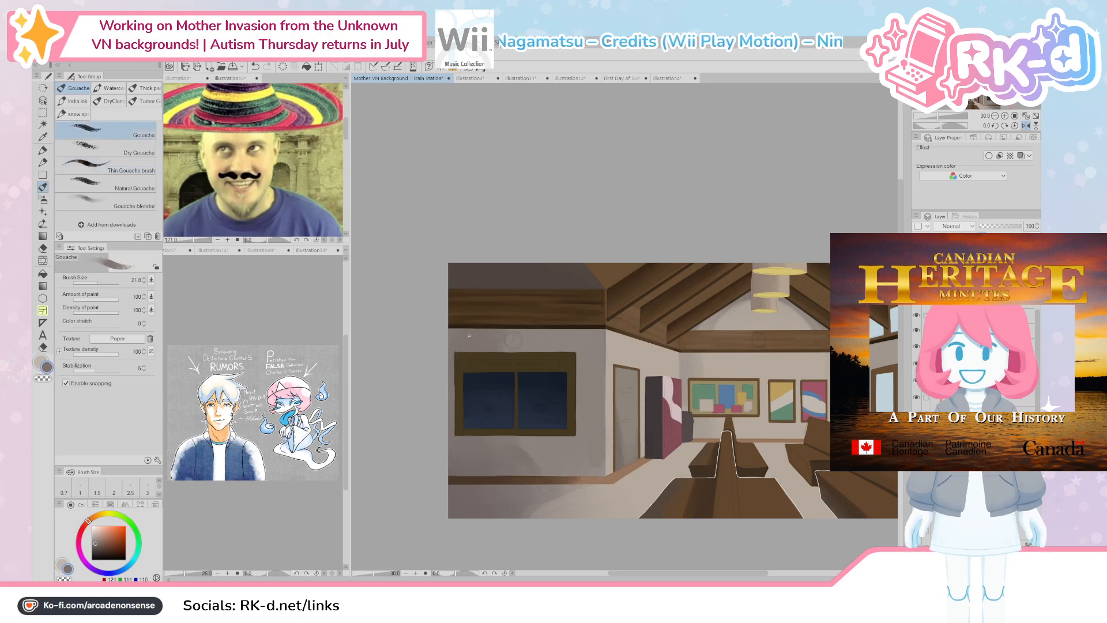
left_click(515, 457, "alt")
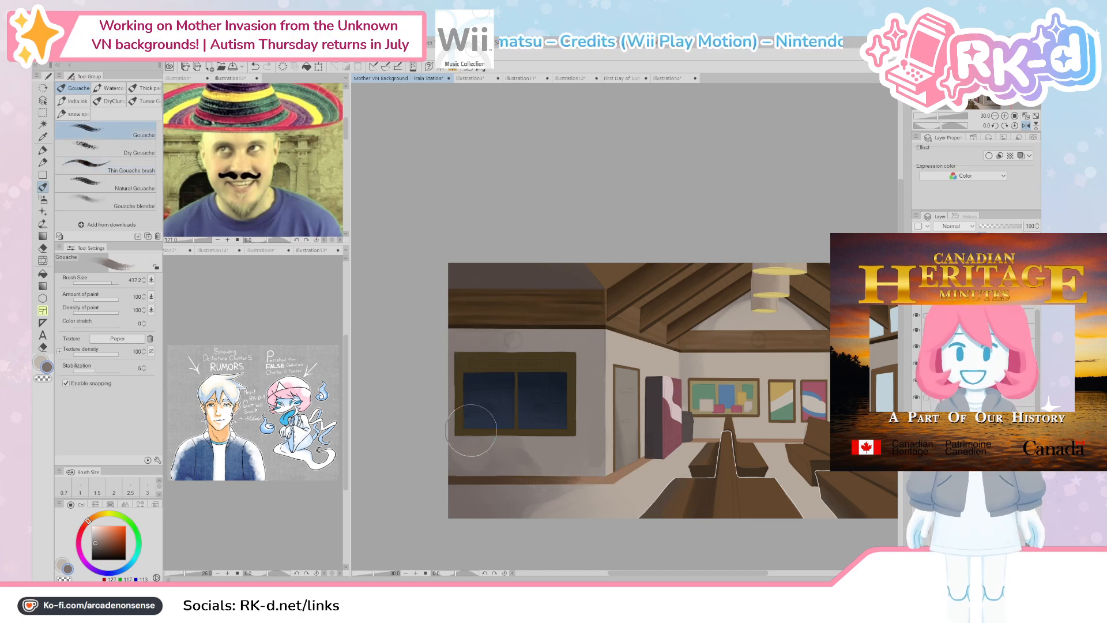
left_click(459, 465, "alt")
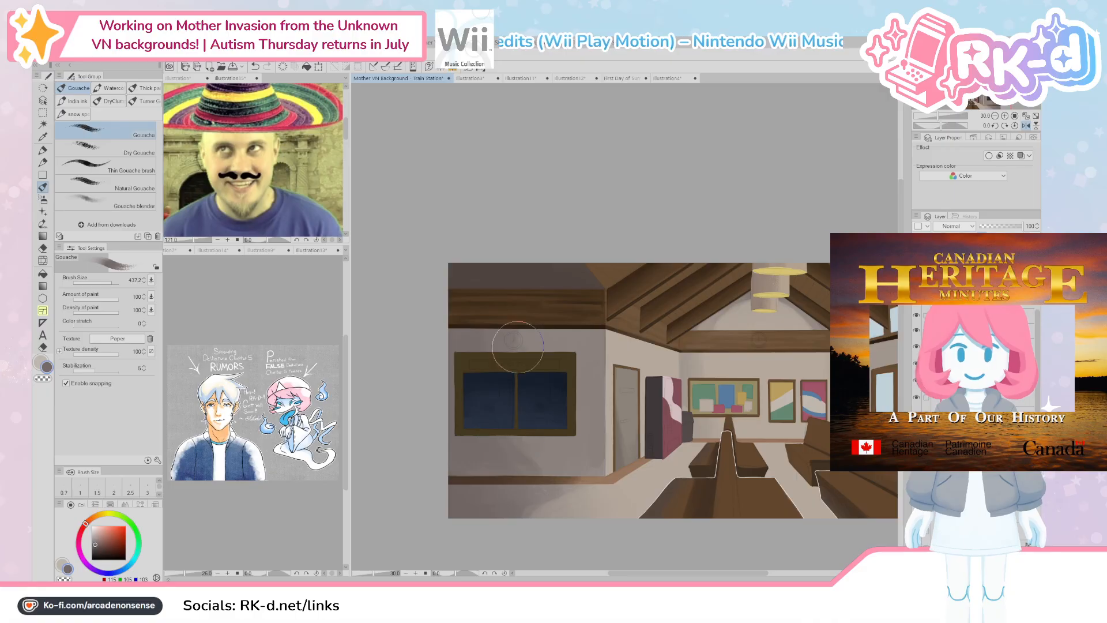
left_click(506, 346, "alt")
mouse_move(528, 414)
left_mouse_down()
mouse_move(535, 313)
mouse_move(531, 435)
mouse_move(507, 389)
left_mouse_up()
left_click(523, 466, "alt")
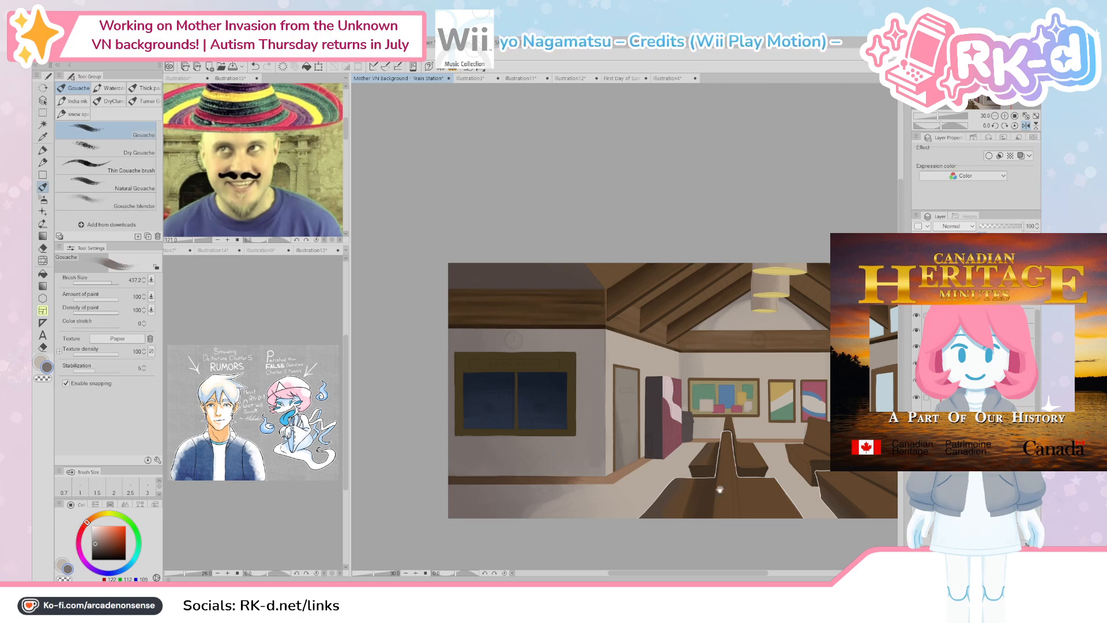
Step: Sample the vending machine's dark side, reduce the Gouache brush for a touch-up there, and switch to the Thin Gouache brush
mouse_move(719, 490)
left_mouse_down()
mouse_move(646, 494)
mouse_move(672, 513)
left_mouse_up()
left_click(578, 447, "alt")
left_click_drag(578, 447, 573, 456)
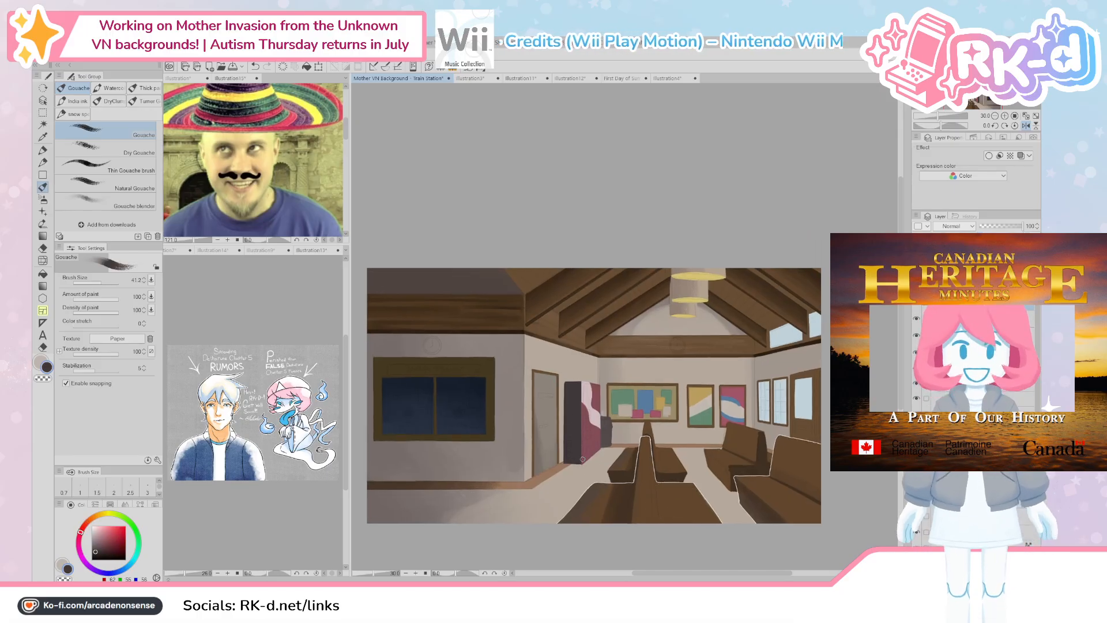
scroll(576, 461, "up", 1)
scroll(581, 468, "up", 5)
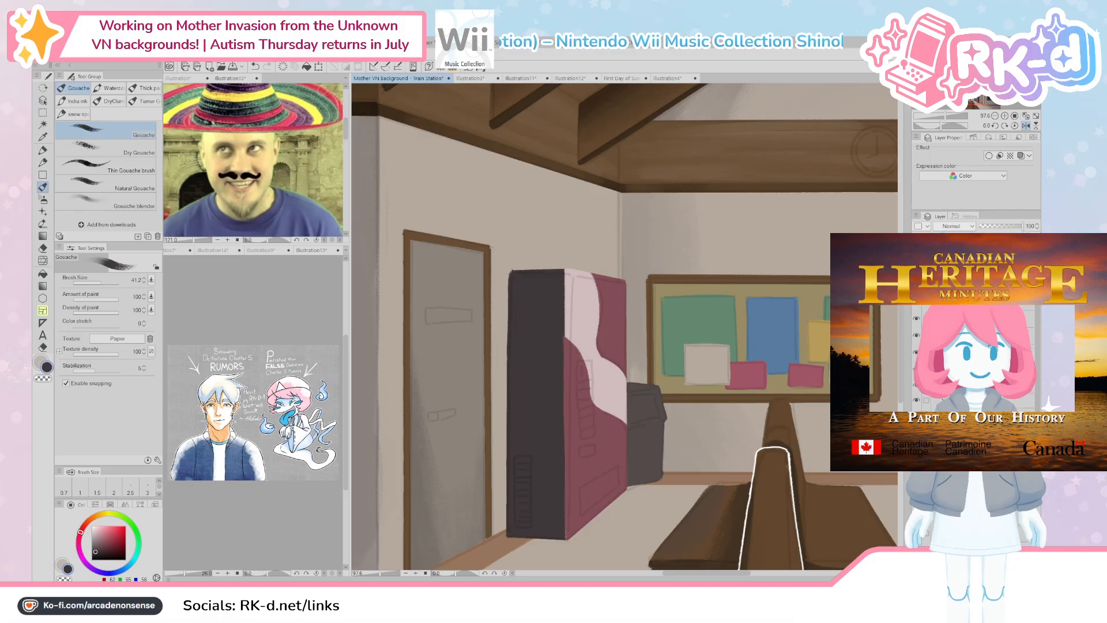
left_click(110, 167)
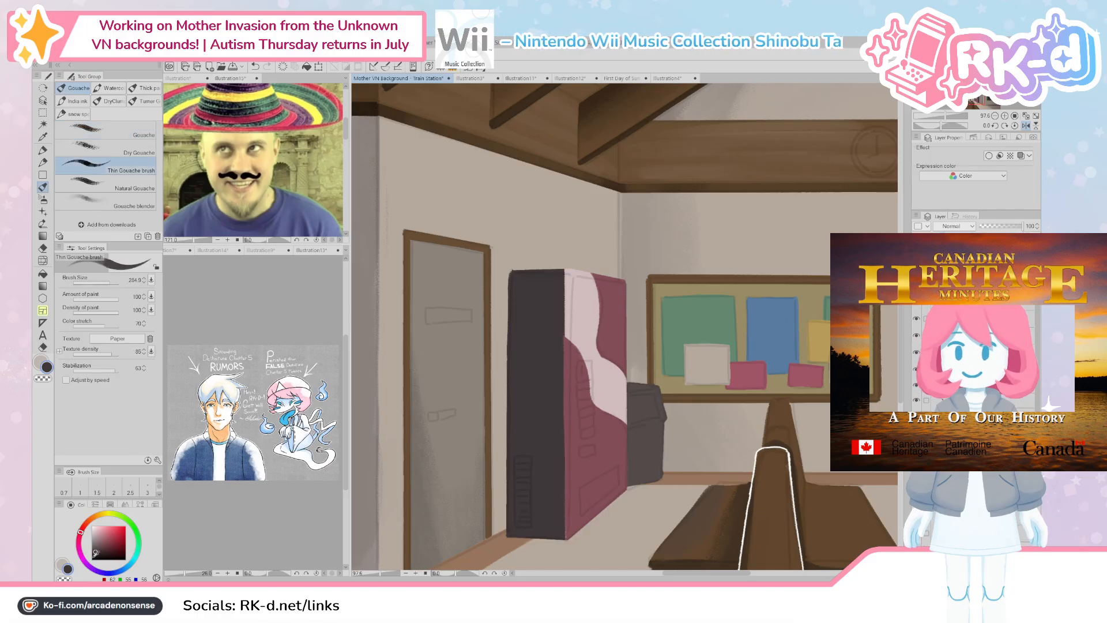
scroll(614, 484, "up", 1)
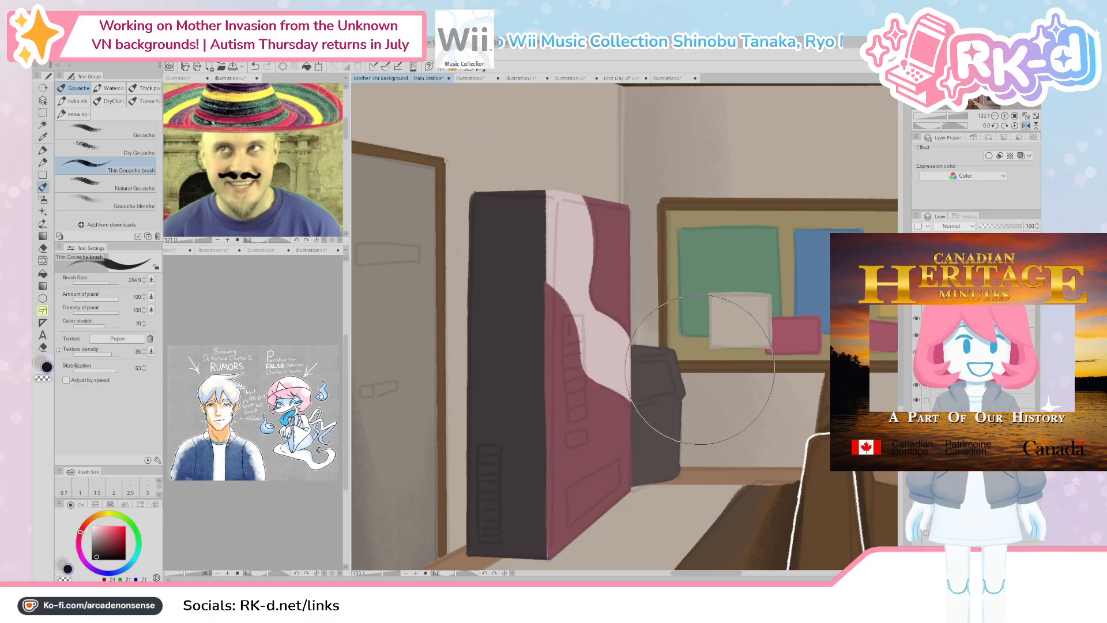
Step: Draw a vent outline with horizontal slats low on the vending machine's dark side in near-black at brush size about 9
mouse_move(497, 503)
left_mouse_down()
mouse_move(507, 435)
mouse_move(508, 539)
left_mouse_up()
key("ctrl+z")
left_click_drag(480, 477, 484, 537)
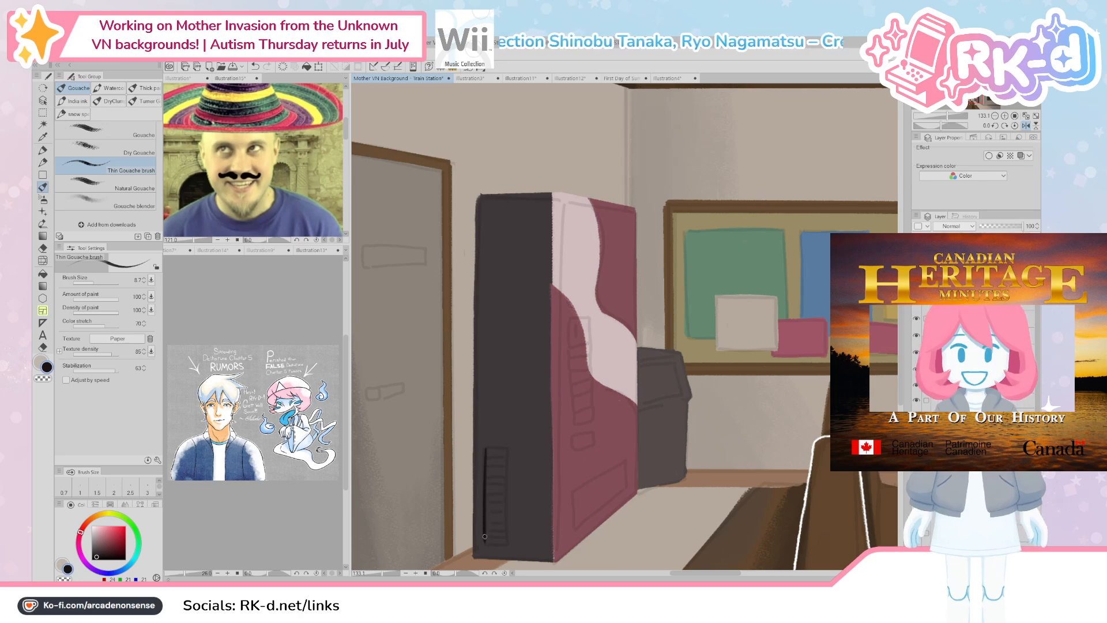
key("ctrl+z")
left_click_drag(485, 448, 484, 459)
left_click_drag(485, 537, 484, 542)
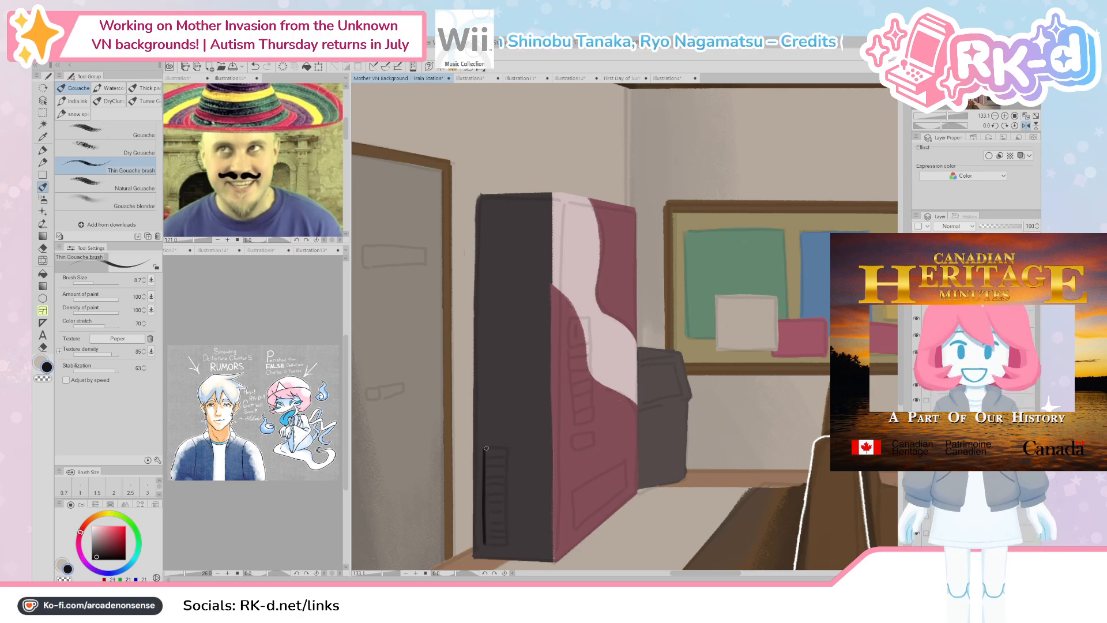
left_click_drag(507, 447, 506, 518)
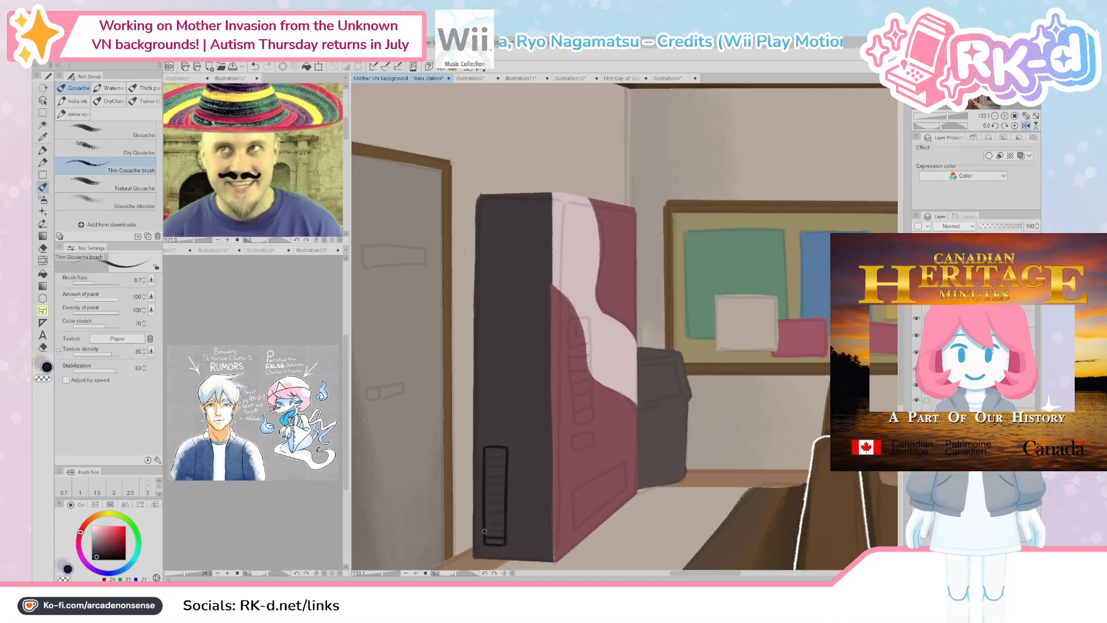
mouse_move(485, 531)
left_mouse_down()
mouse_move(507, 515)
mouse_move(485, 507)
mouse_move(504, 506)
mouse_move(485, 499)
mouse_move(507, 497)
mouse_move(504, 465)
left_mouse_up()
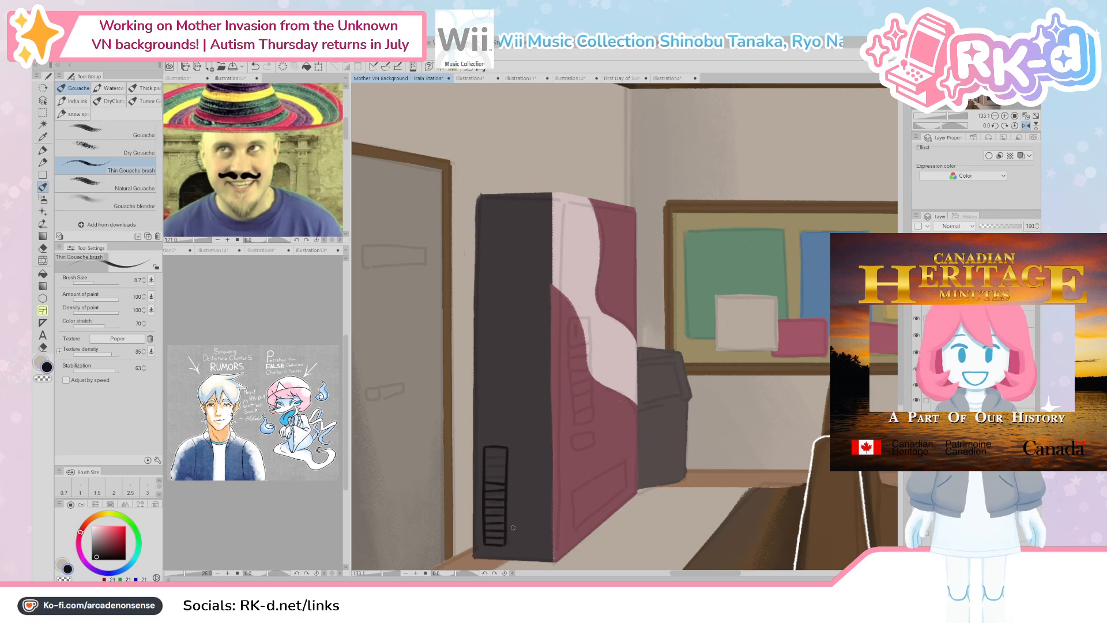
Step: Lower the current layer's opacity to about 71 and add a new layer for the vending machine's front details
scroll(497, 489, "up", 1)
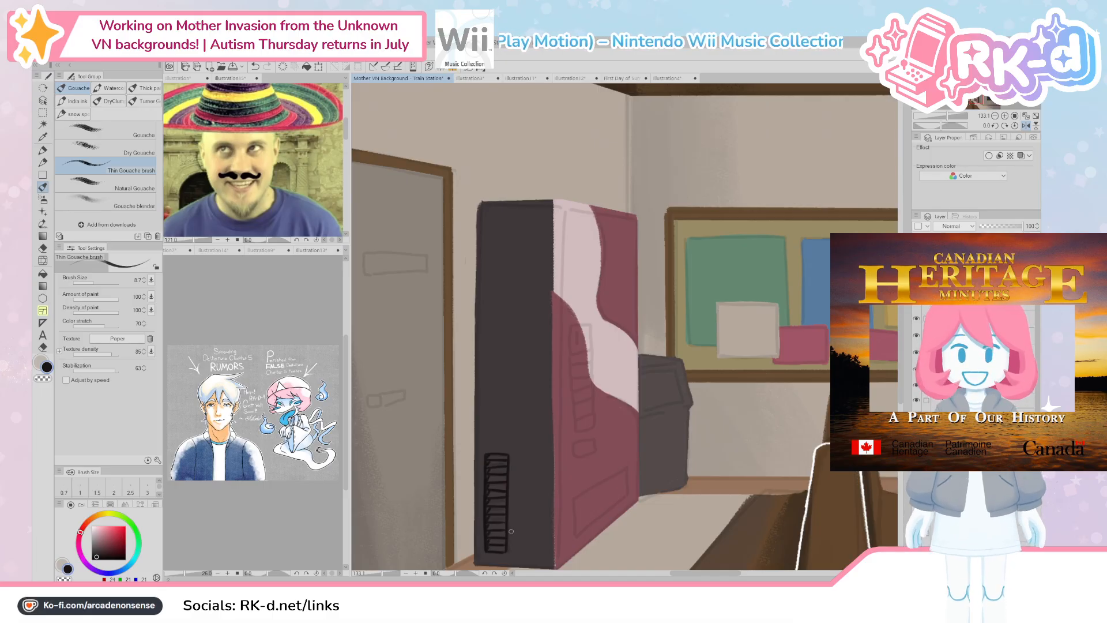
scroll(510, 531, "down", 3)
scroll(496, 527, "up", 2)
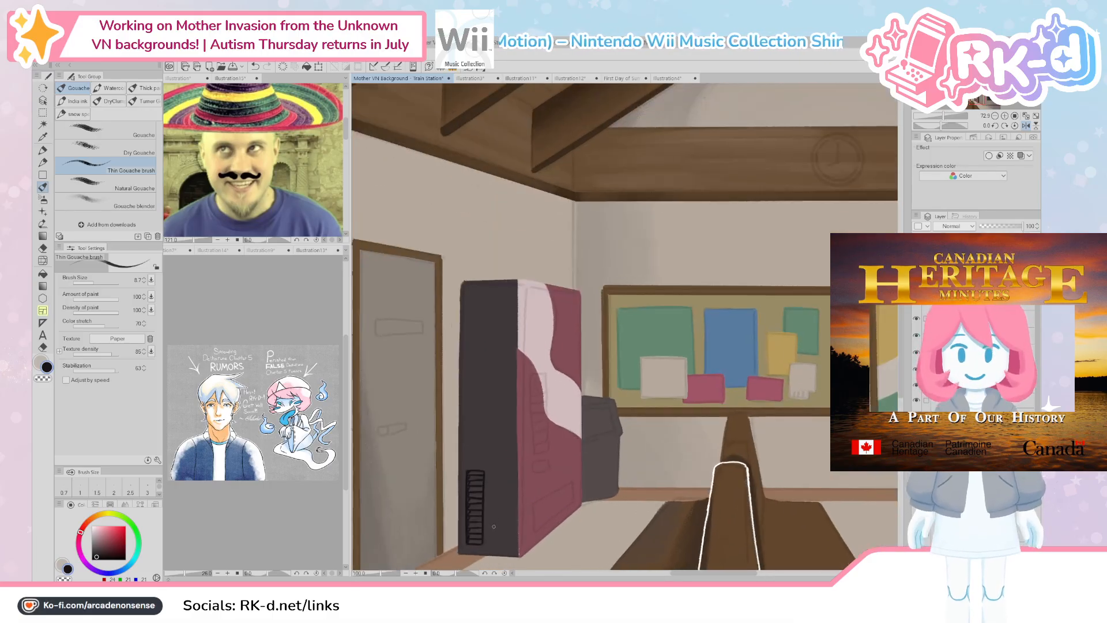
scroll(493, 527, "up", 3)
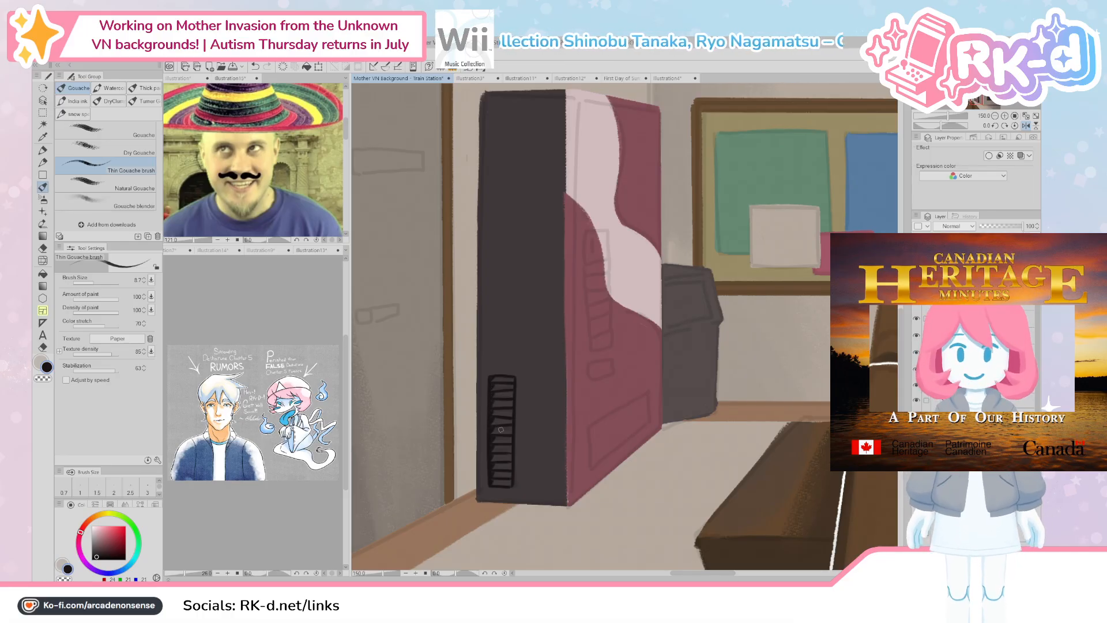
scroll(500, 429, "down", 4)
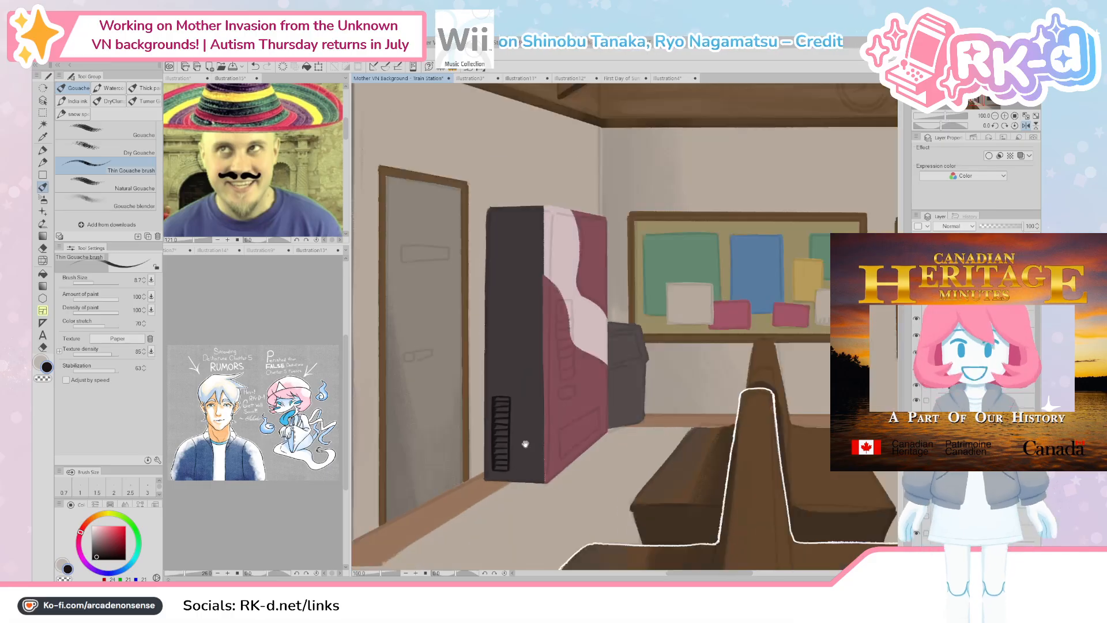
left_click_drag(485, 486, 478, 489)
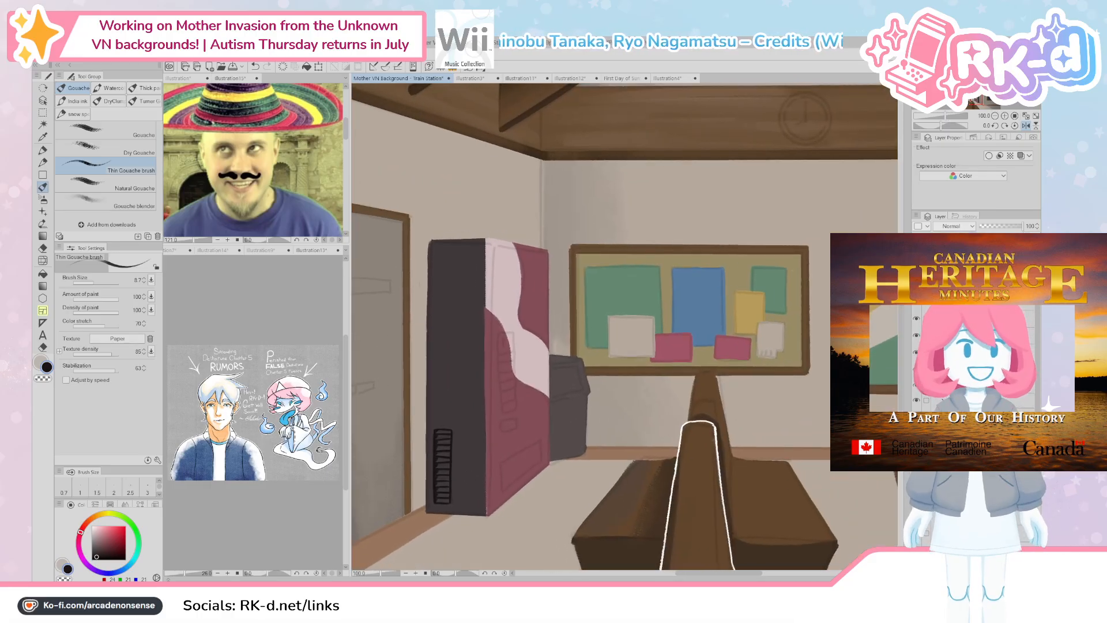
left_click(1011, 226)
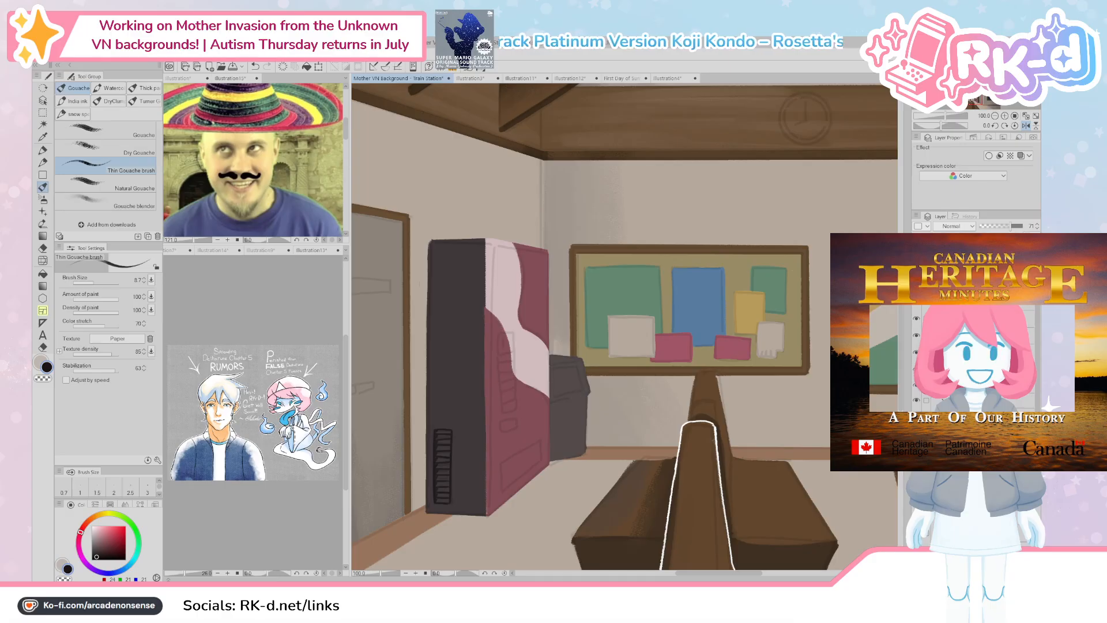
key("ctrl+shift+n")
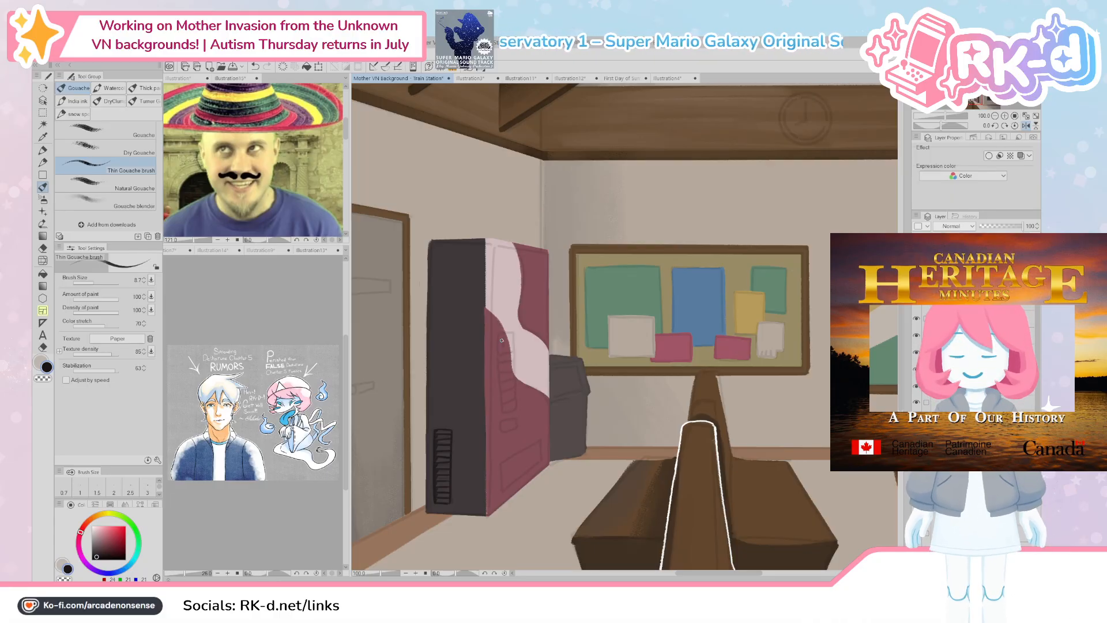
Step: Sample the magenta of the vending machine's front and pick a darker, more saturated shade of it
left_click_drag(514, 433, 517, 444)
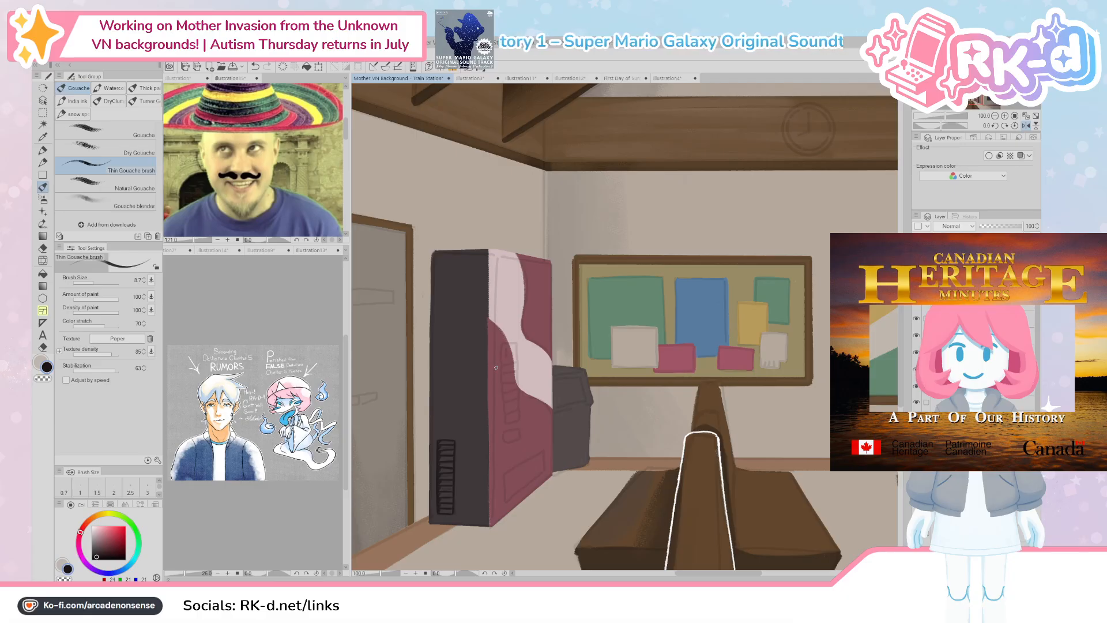
left_click_drag(502, 395, 499, 399)
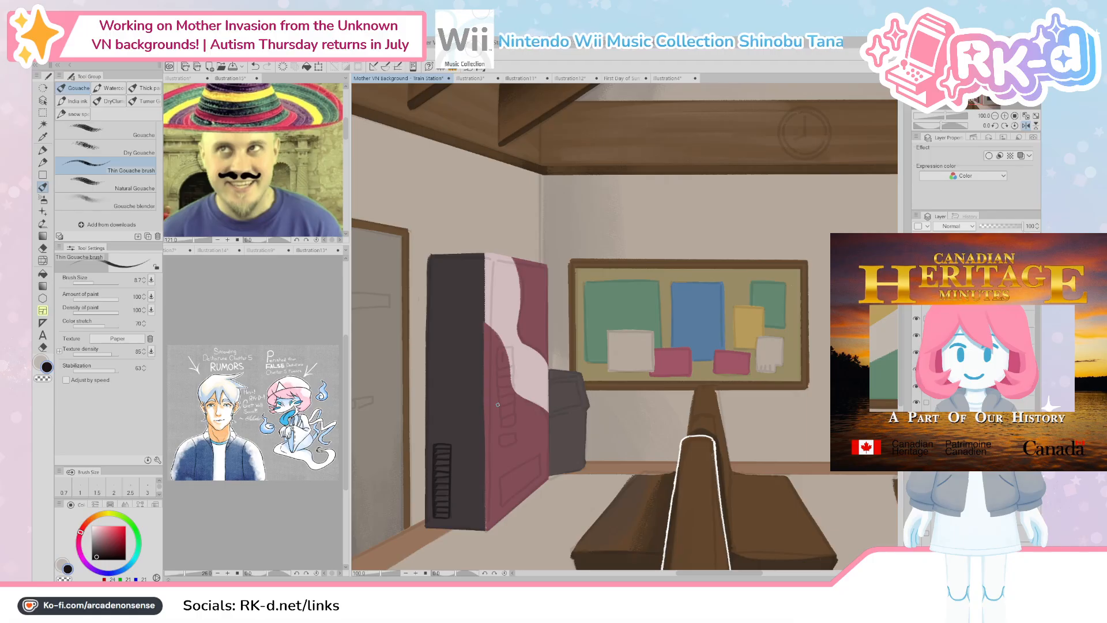
scroll(498, 405, "up", 3)
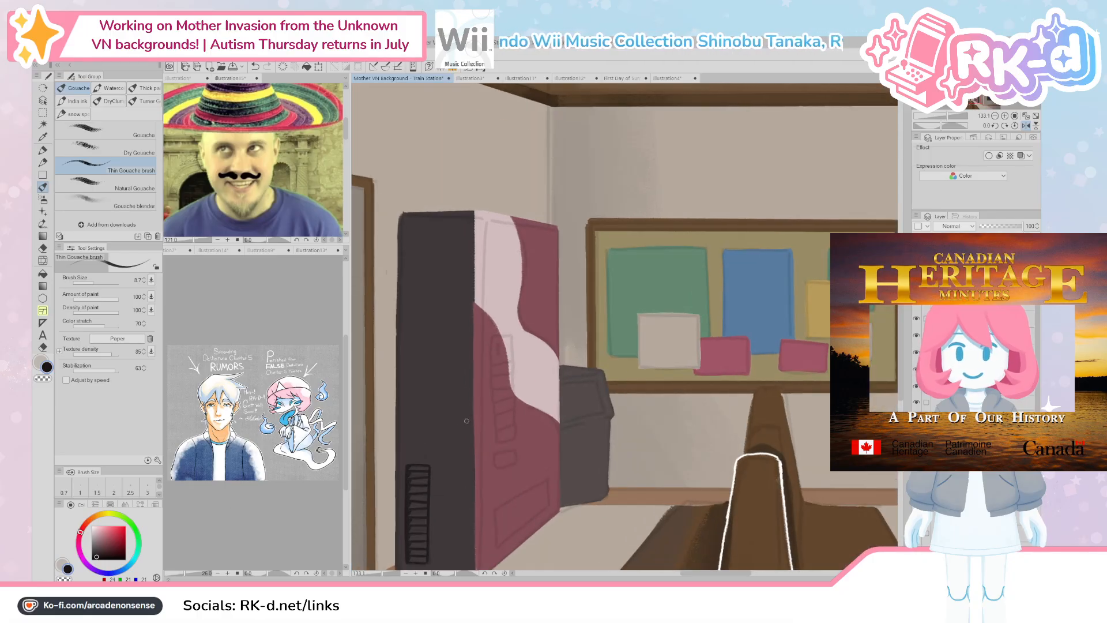
left_click(495, 412, "alt")
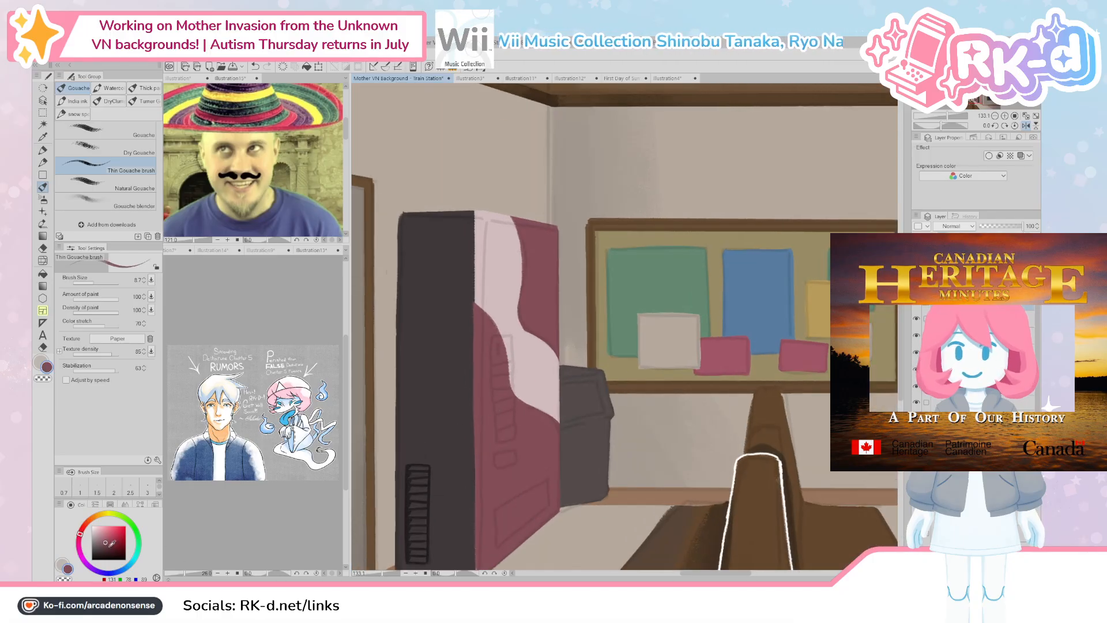
left_click(113, 541)
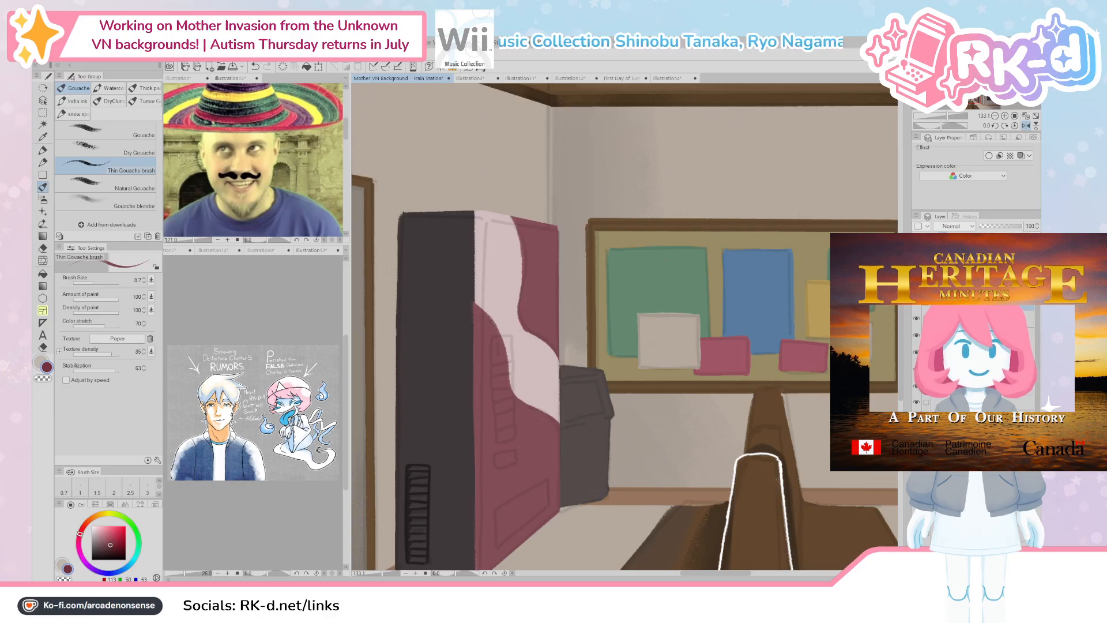
scroll(503, 349, "up", 2)
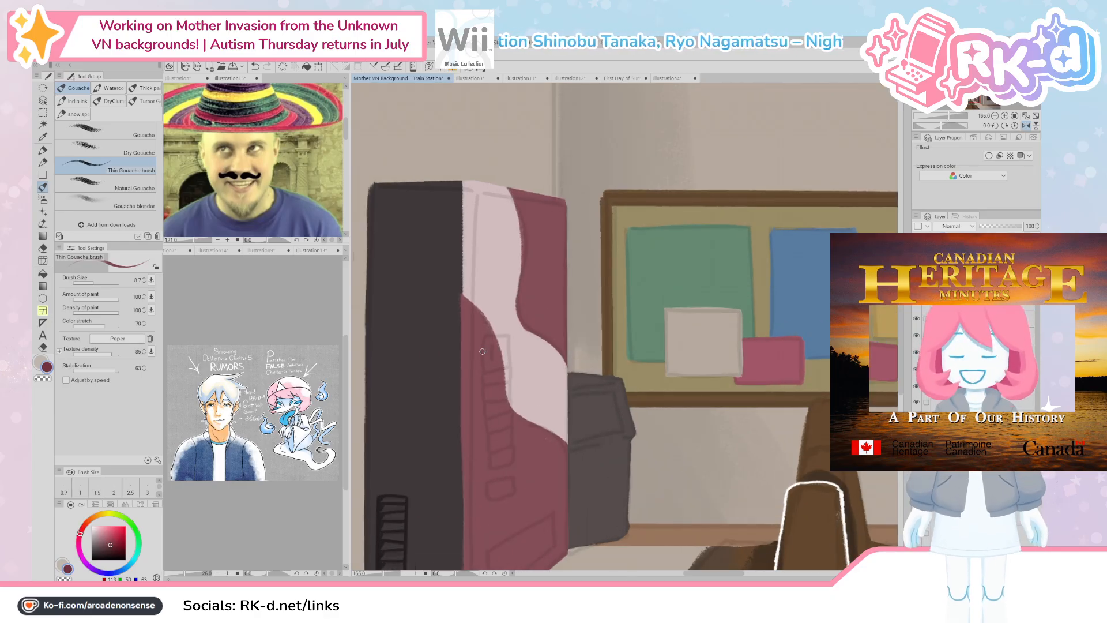
Step: Outline the tall narrow panel on the vending machine's front in dark magenta, redoing its long side, and switch to the Gouache brush
left_click_drag(484, 341, 482, 432)
key("ctrl+z")
left_click_drag(482, 336, 478, 470)
key("ctrl+z")
left_click_drag(482, 351, 479, 461)
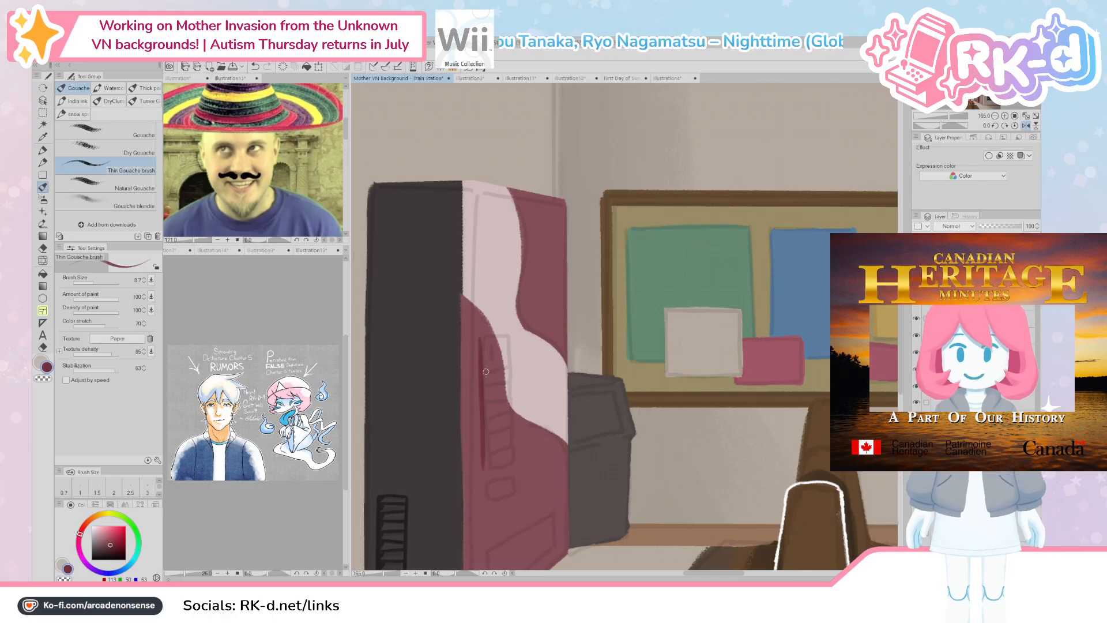
left_click_drag(479, 336, 481, 470)
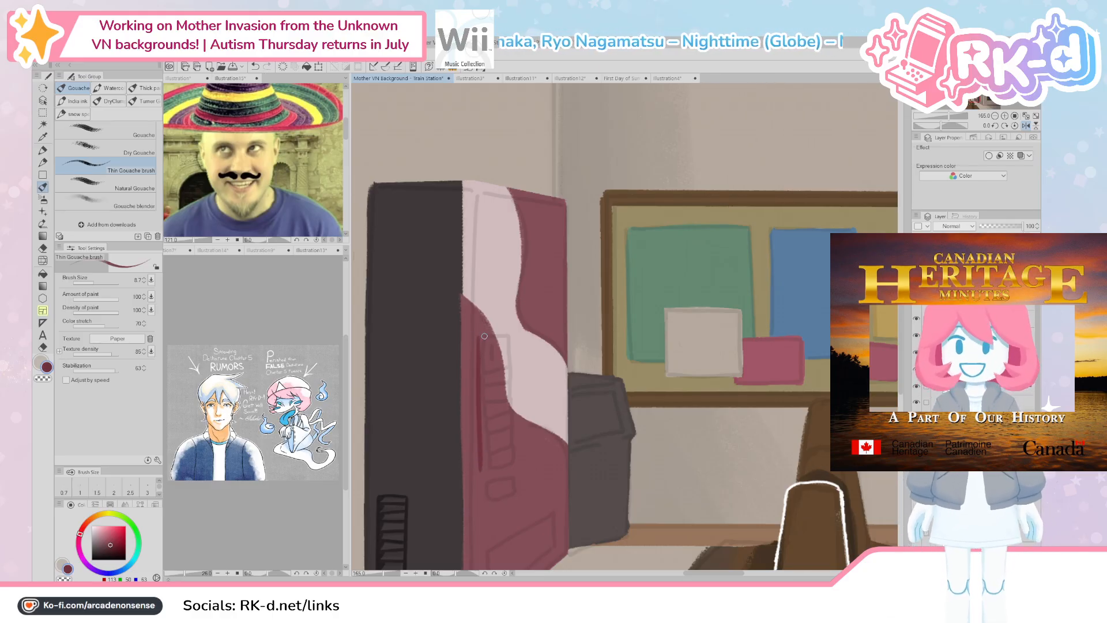
left_click_drag(478, 336, 491, 335)
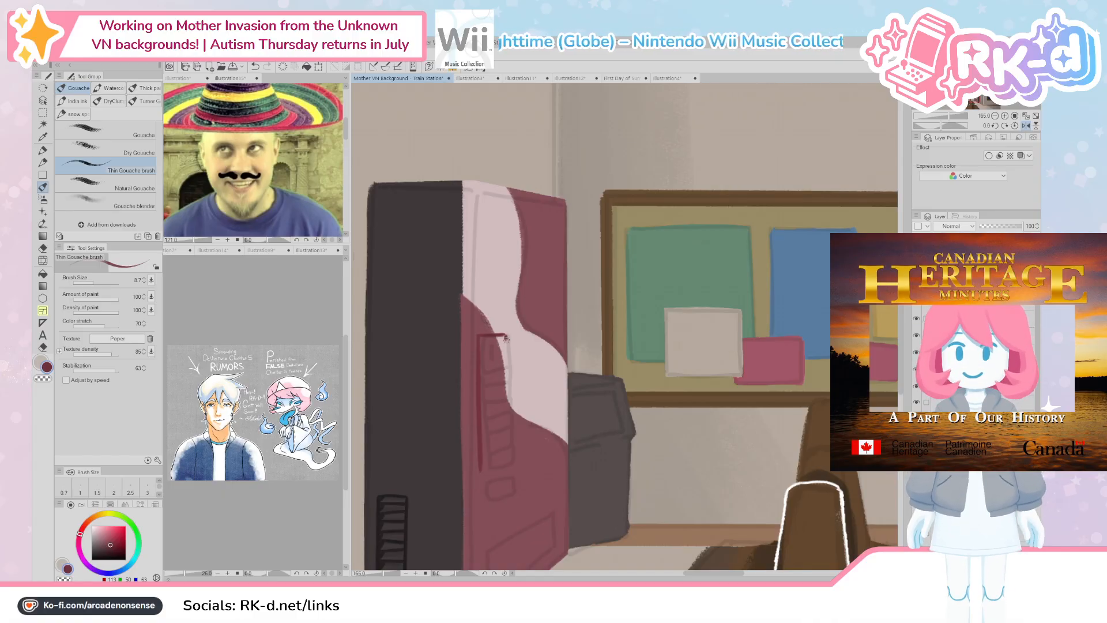
left_click_drag(507, 339, 511, 459)
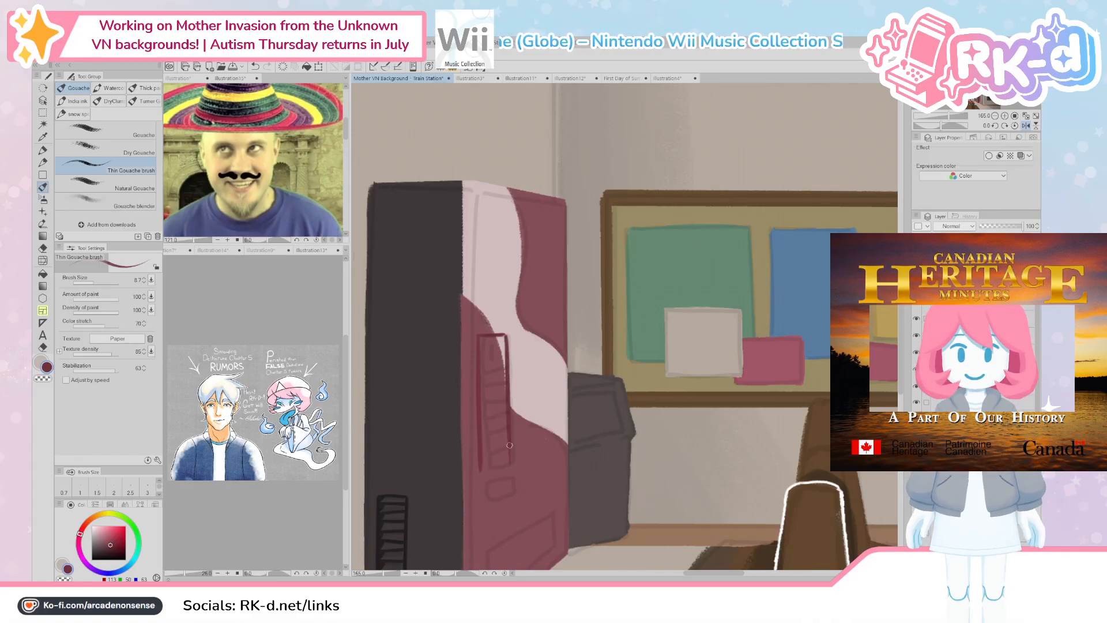
left_click_drag(479, 470, 506, 467)
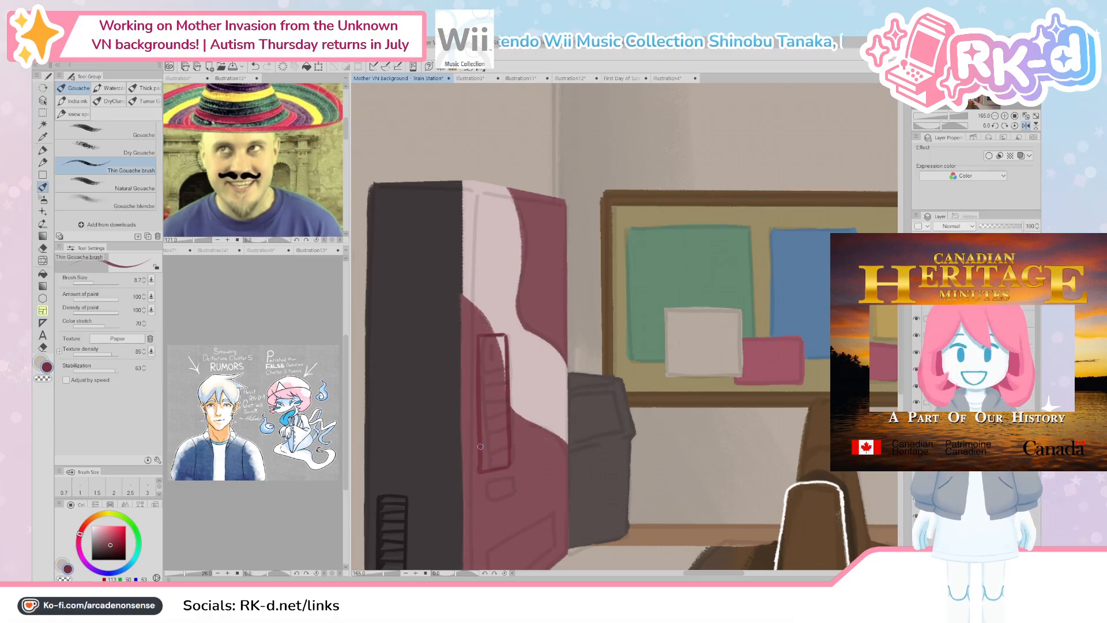
left_click(105, 130)
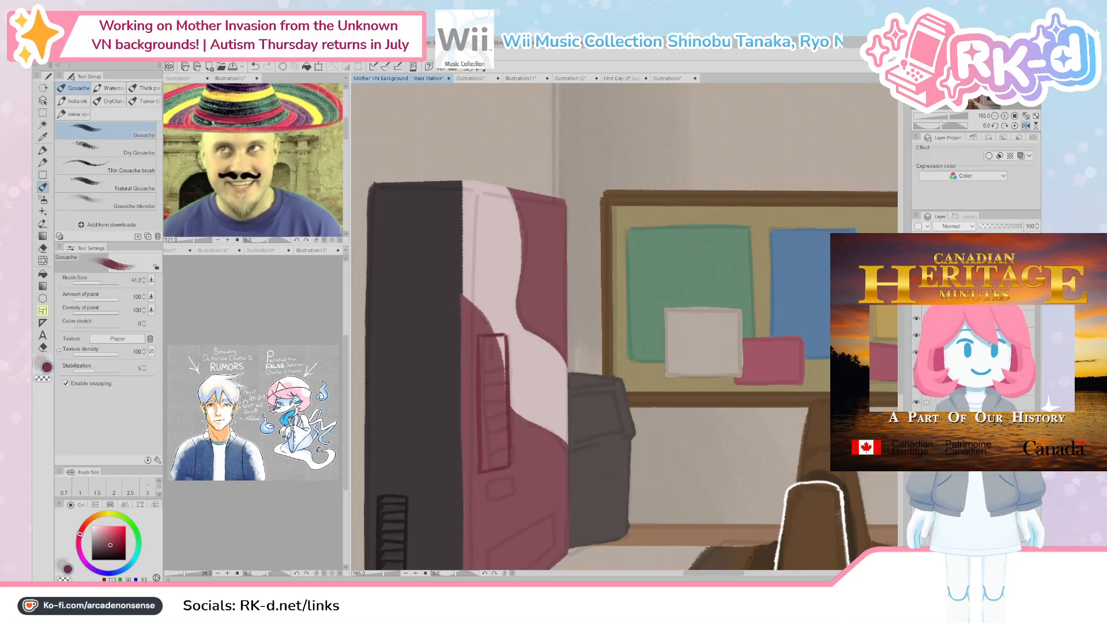
Step: Pick a slightly darker magenta, switch to the Thin Gouache brush and shift the tall panel's outline slightly toward the machine's dark side
key("bracketright")
key("bracketright")
left_click(112, 547)
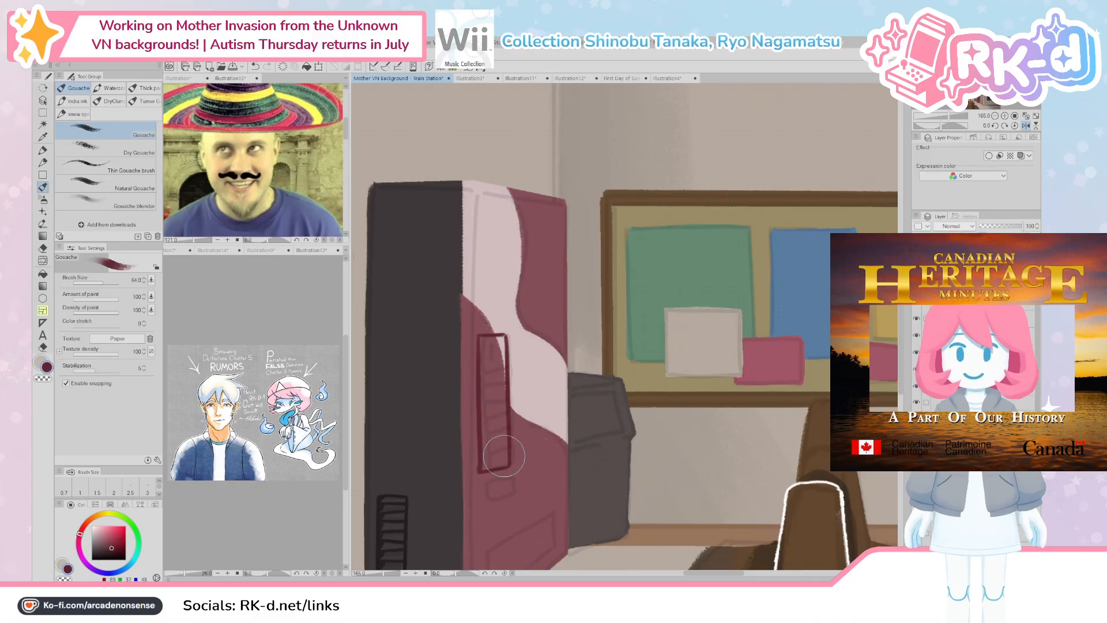
left_click(126, 170)
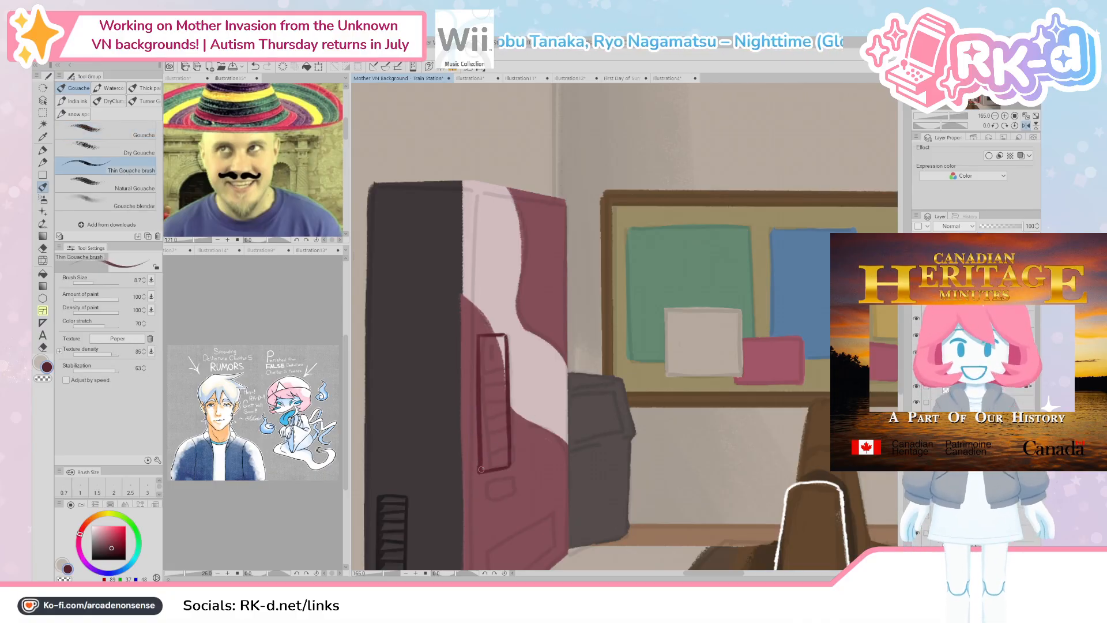
key("ctrl+t")
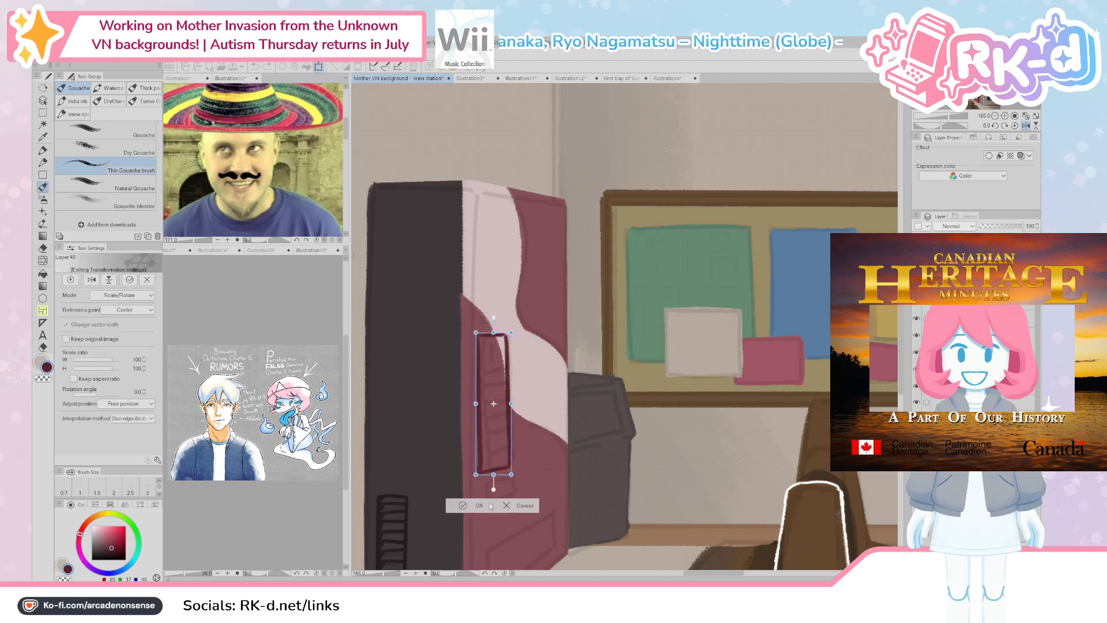
left_click_drag(494, 476, 488, 476)
left_click(478, 493)
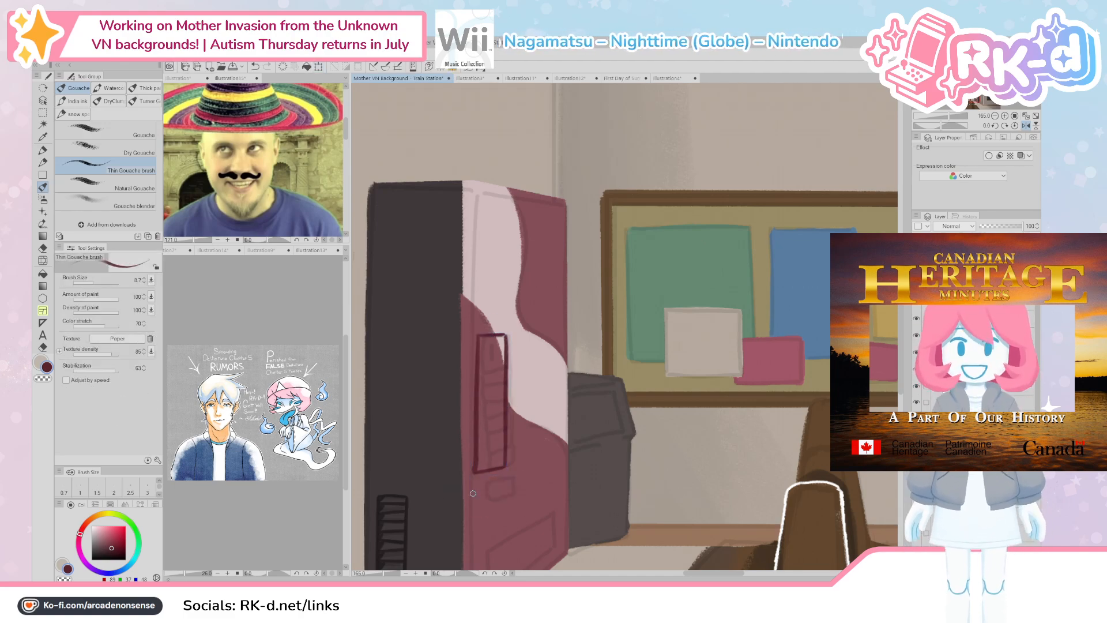
key("ctrl+t")
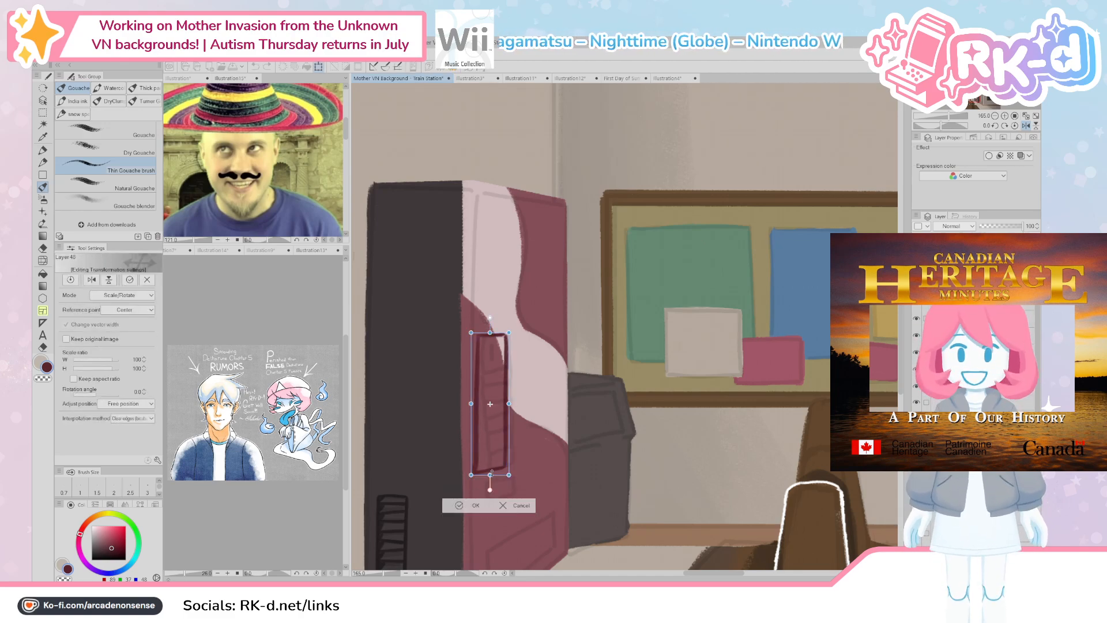
left_click(509, 510)
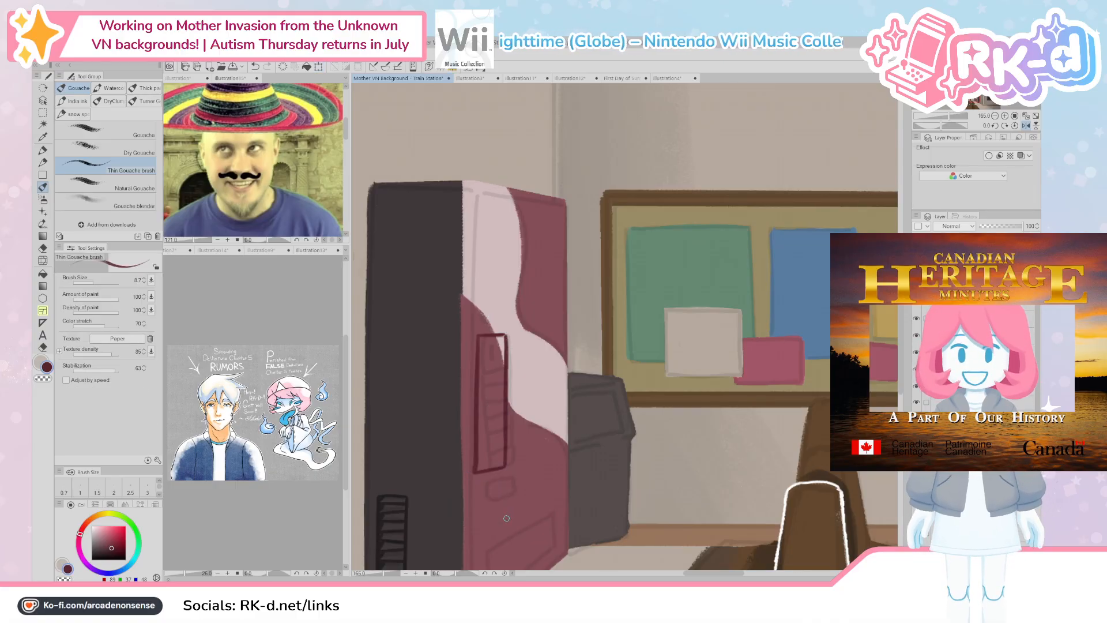
Step: Touch up the tall panel's outline, alternating between transparent colour for erasing and dark magenta for redrawing the lines
left_click_drag(475, 367, 477, 375)
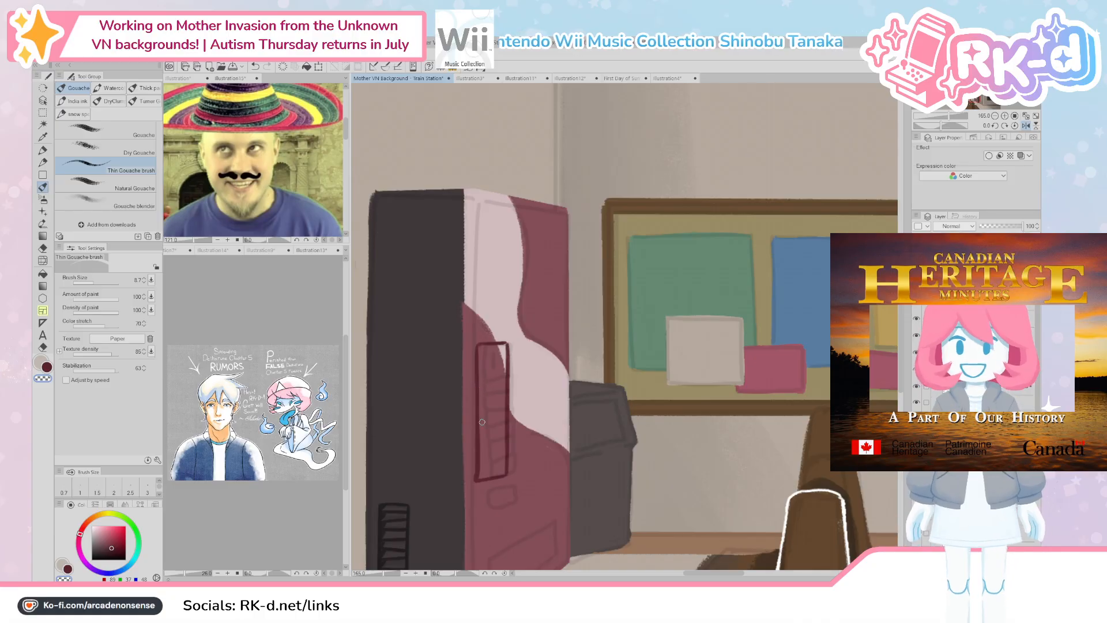
left_click(476, 469, "alt")
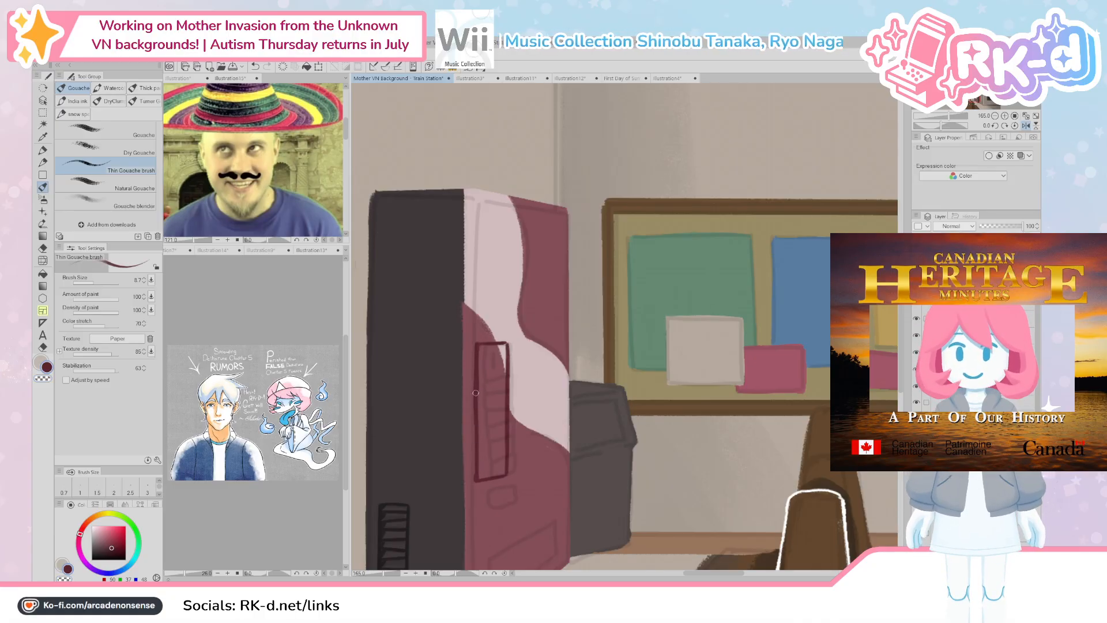
key("c")
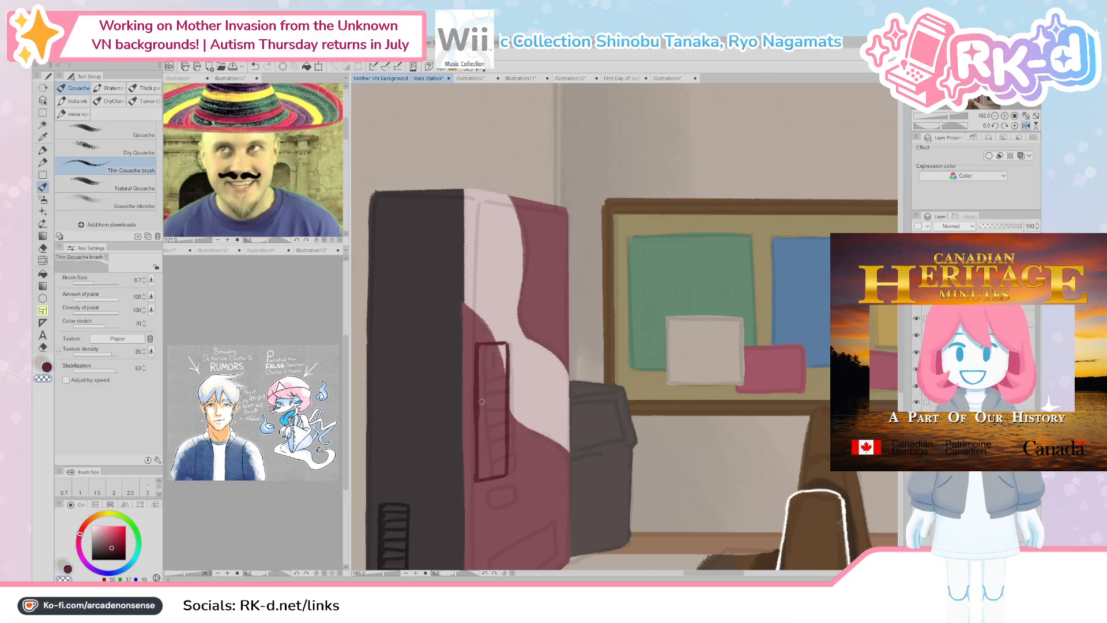
left_click(477, 385, "alt")
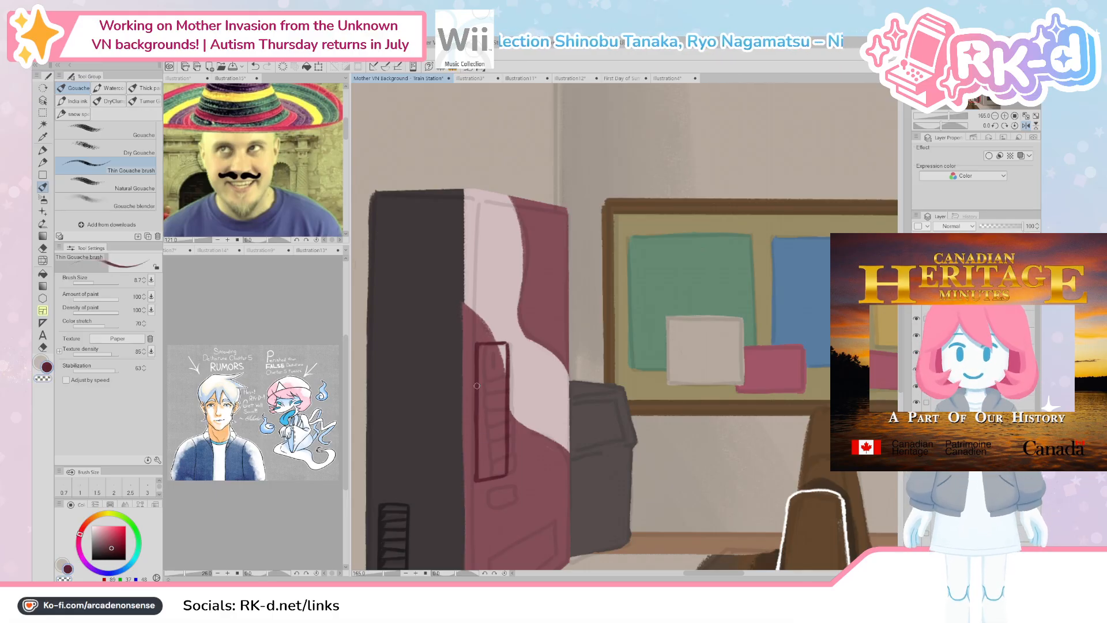
left_click_drag(496, 430, 482, 468)
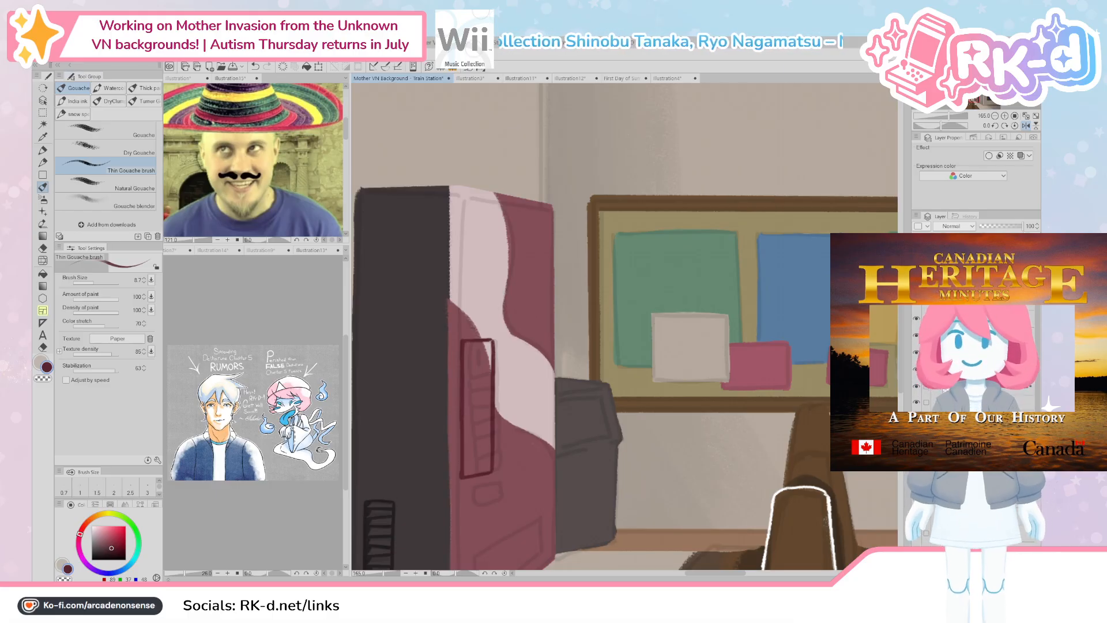
Step: Open the blue "Father" gift bag picture as a separate canvas and examine its text up close
left_click(55, 75)
scroll(635, 311, "up", 2)
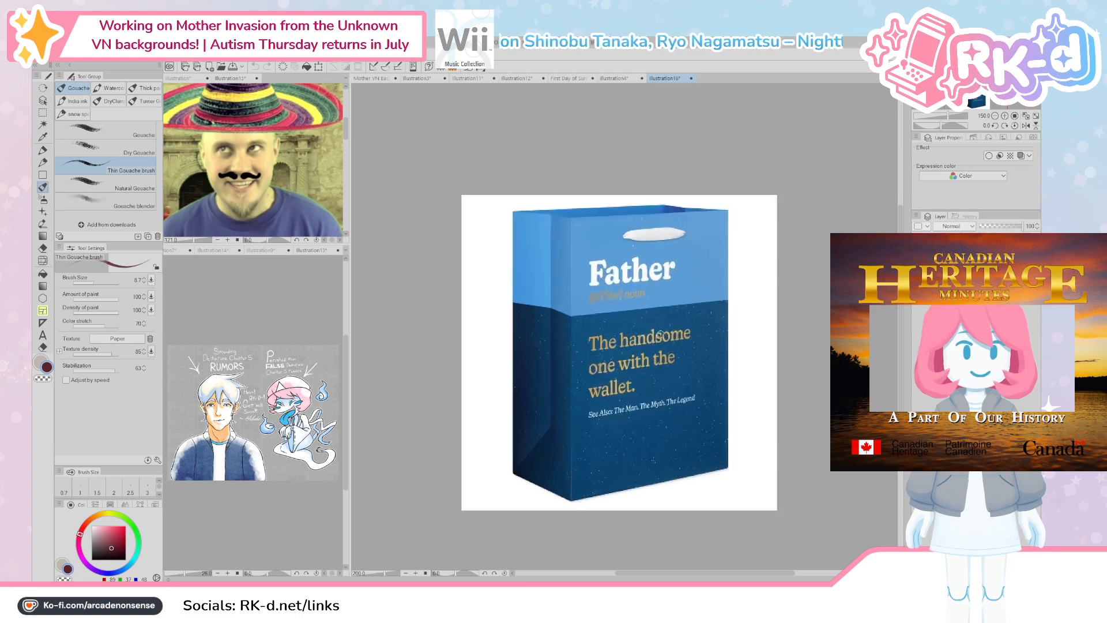
left_click_drag(670, 354, 663, 354)
scroll(663, 354, "up", 2)
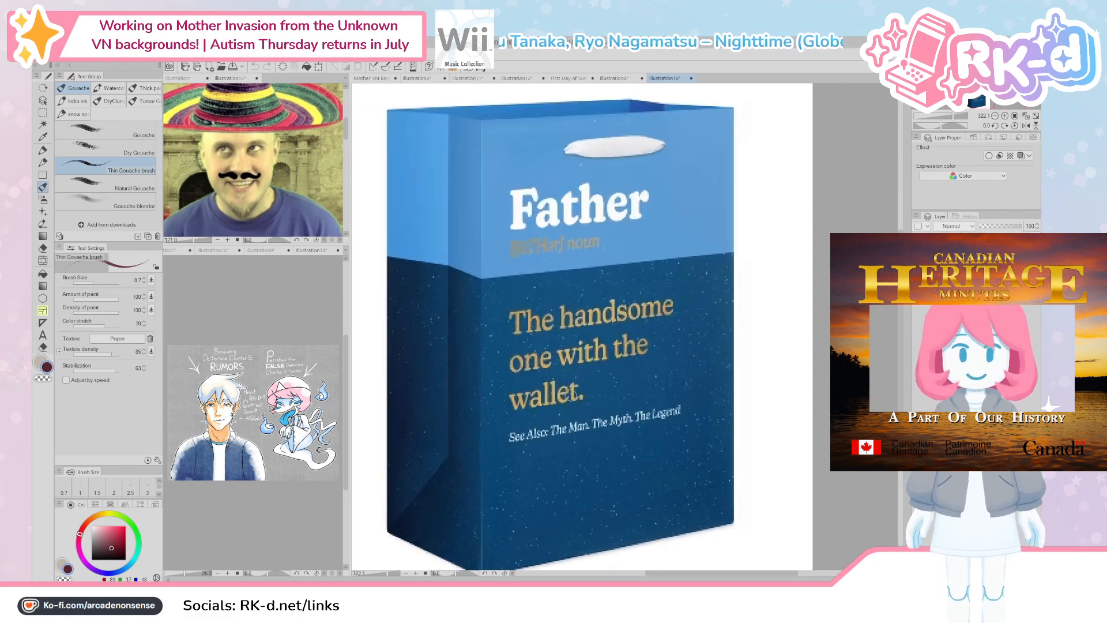
Step: Cover the word "wallet." on the gift bag in dark red and handwrite "Bad Jokes" beside it in the sampled gold colour
mouse_move(554, 397)
left_mouse_down()
mouse_move(511, 398)
mouse_move(580, 394)
mouse_move(554, 391)
left_mouse_up()
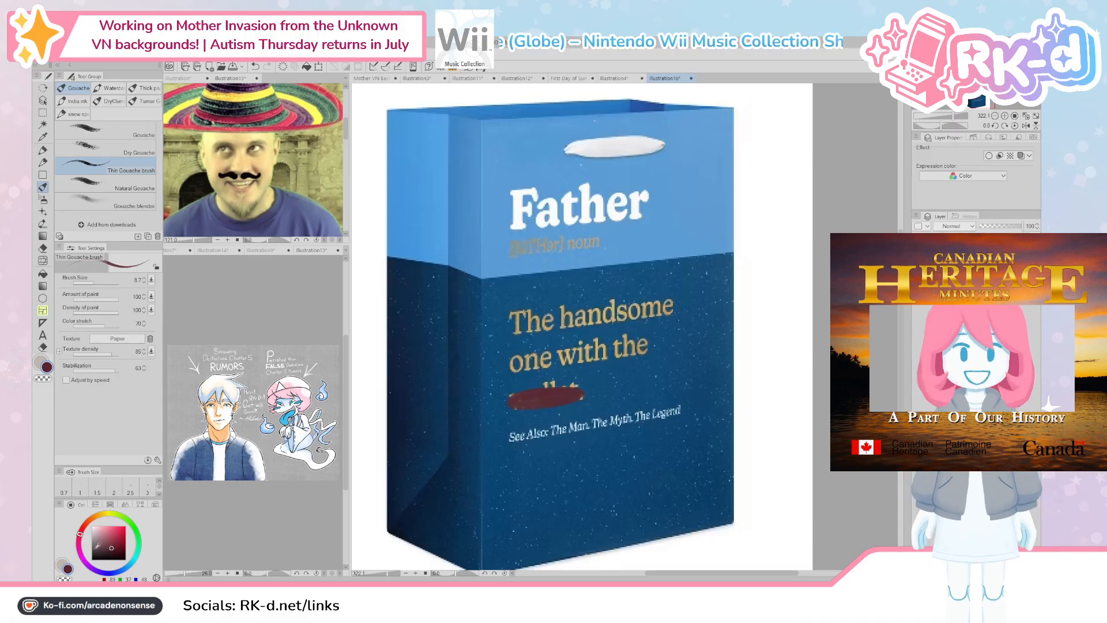
left_click(93, 558)
left_click(565, 314, "alt")
key("bracketleft")
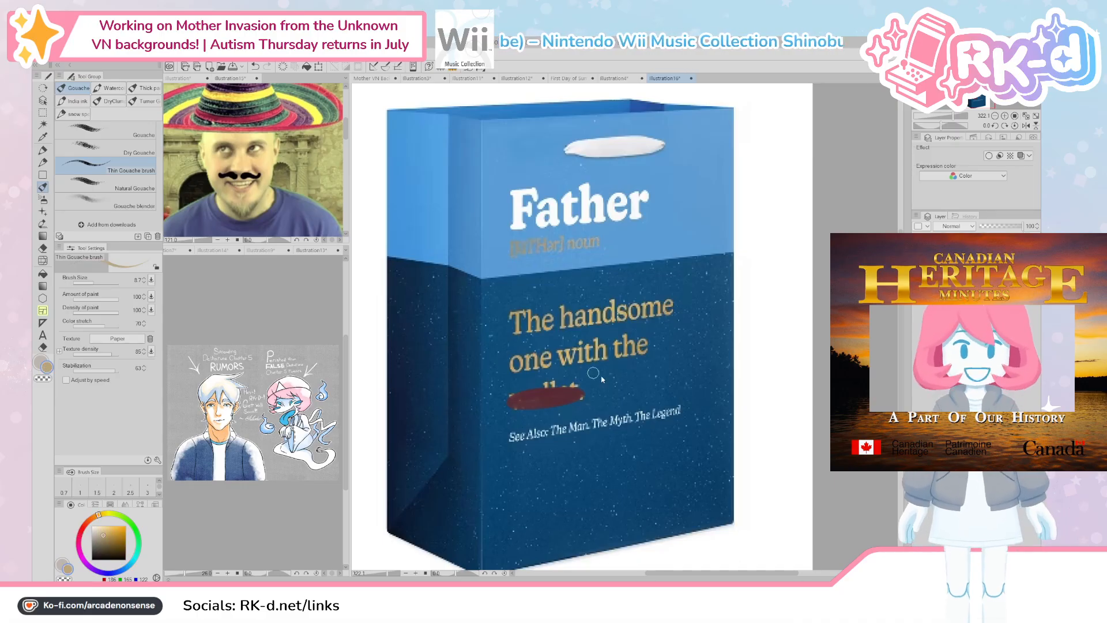
left_click_drag(595, 375, 593, 388)
key("bracketleft")
key("bracketleft")
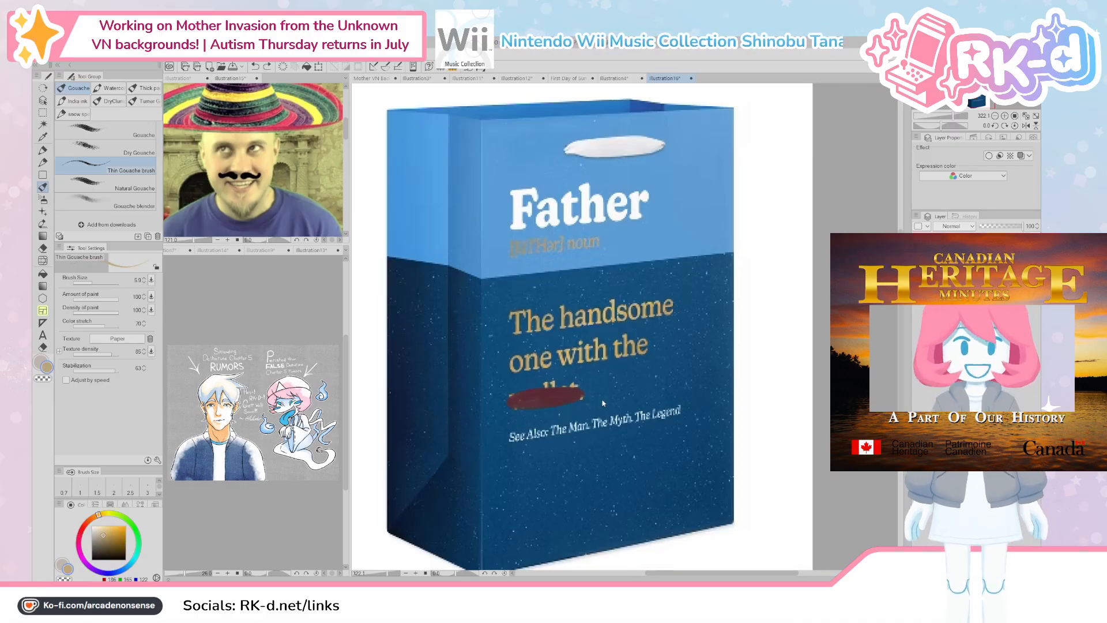
mouse_move(591, 378)
left_mouse_down()
mouse_move(617, 393)
mouse_move(655, 370)
mouse_move(658, 392)
mouse_move(677, 375)
mouse_move(702, 389)
left_mouse_up()
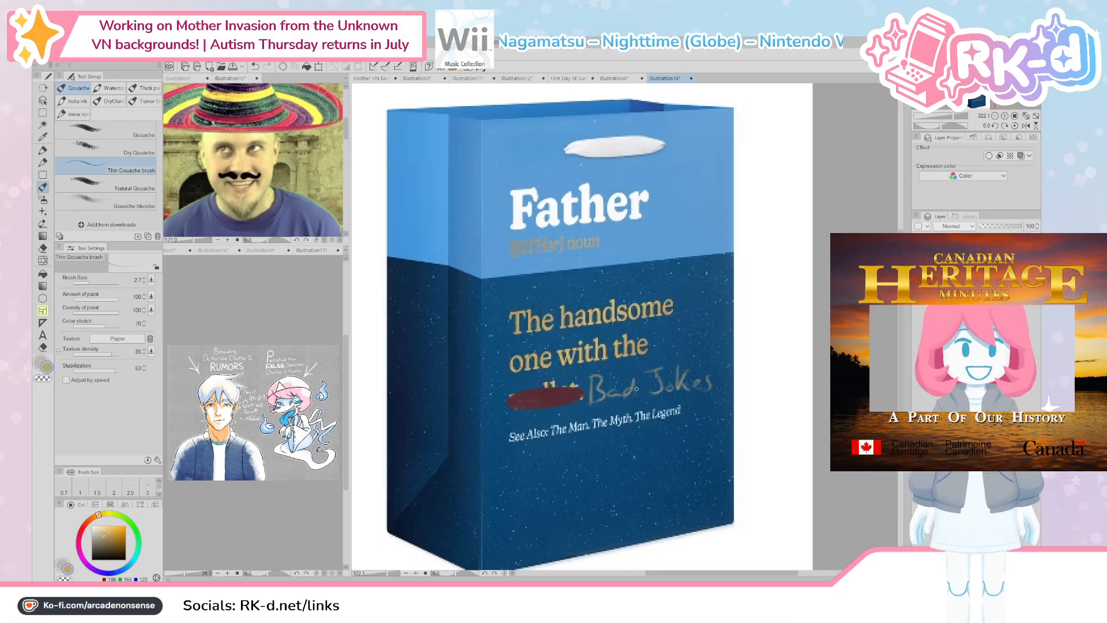
Step: Undo the handwriting and the dark red cross-out on the gift bag and return to the train station background
key("ctrl+z")
key("ctrl+z")
key("ctrl+z")
key("ctrl+z")
key("ctrl+z")
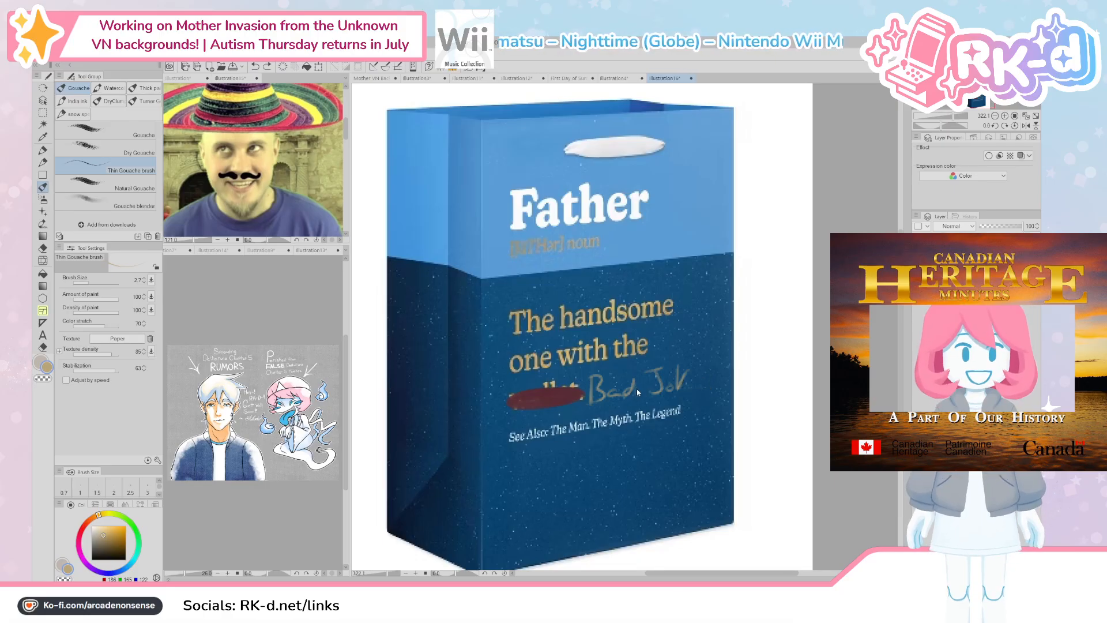
key("ctrl+z")
key("ctrl+z")
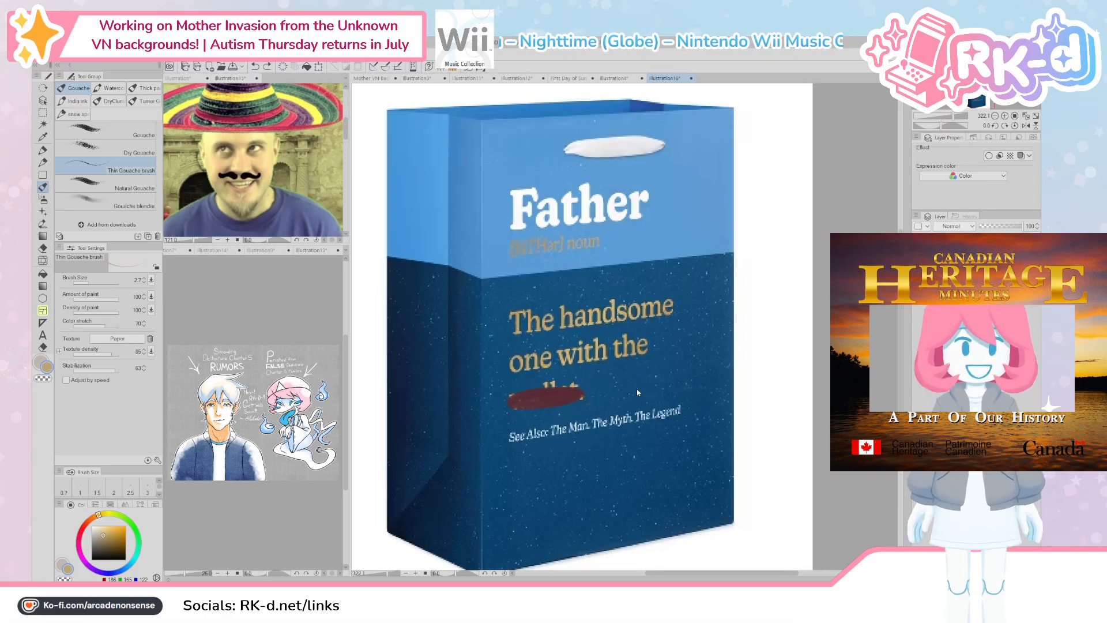
key("ctrl+z")
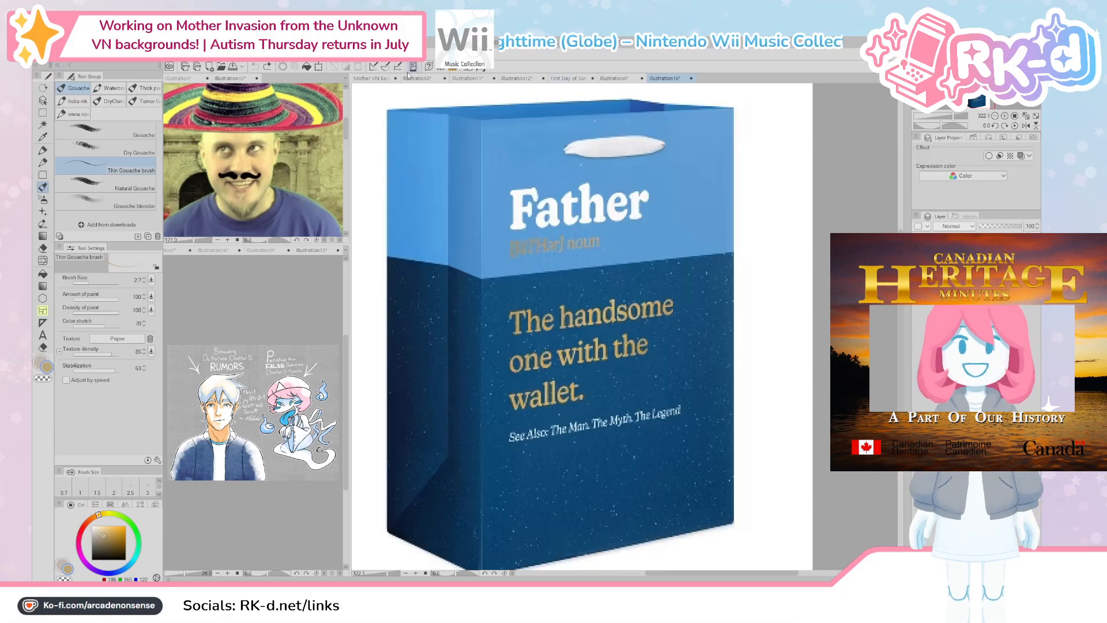
left_click(369, 78)
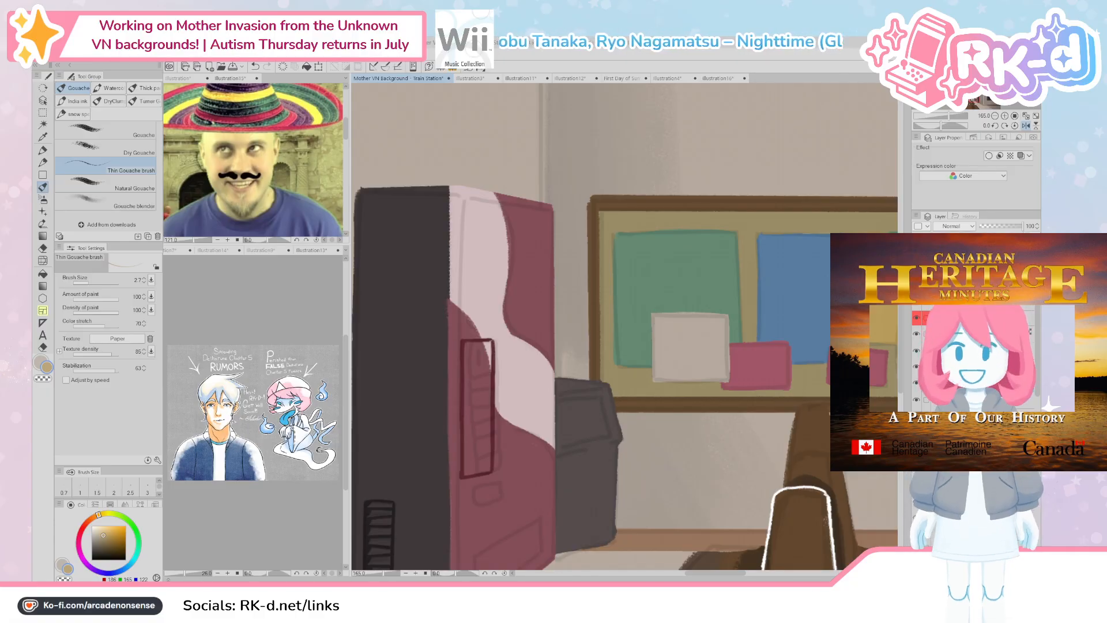
Step: Open the checked "Favorite Child" gift bag picture, examine its label up close, close it and return to the train station background
left_click(61, 80)
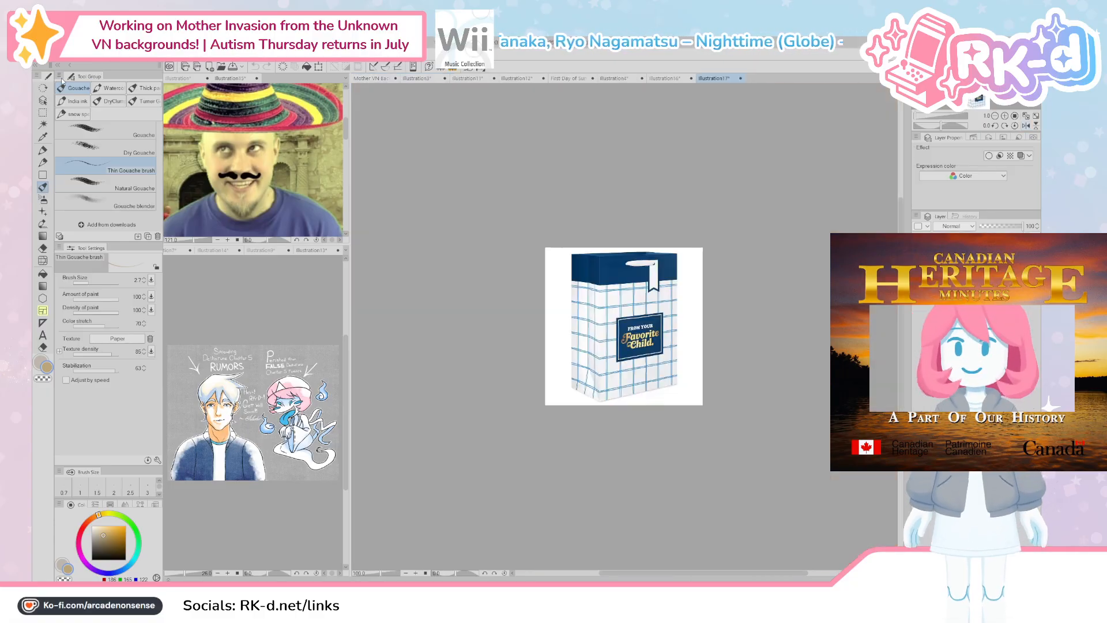
left_click_drag(597, 299, 611, 306)
mouse_move(653, 351)
left_mouse_down()
mouse_move(577, 316)
mouse_move(656, 332)
left_mouse_up()
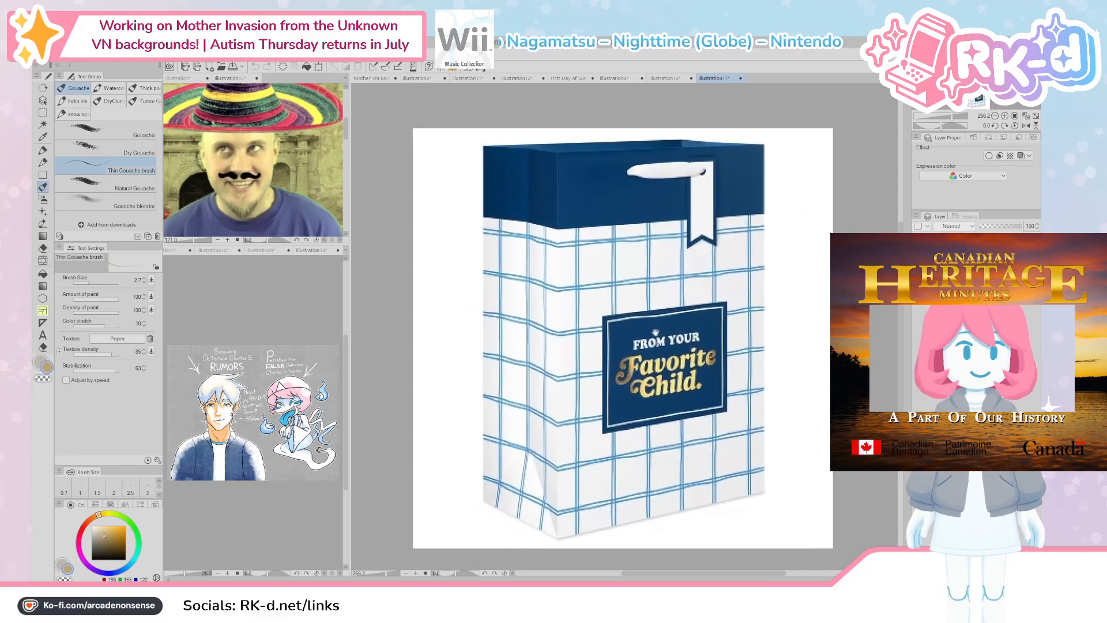
left_click_drag(696, 369, 734, 369)
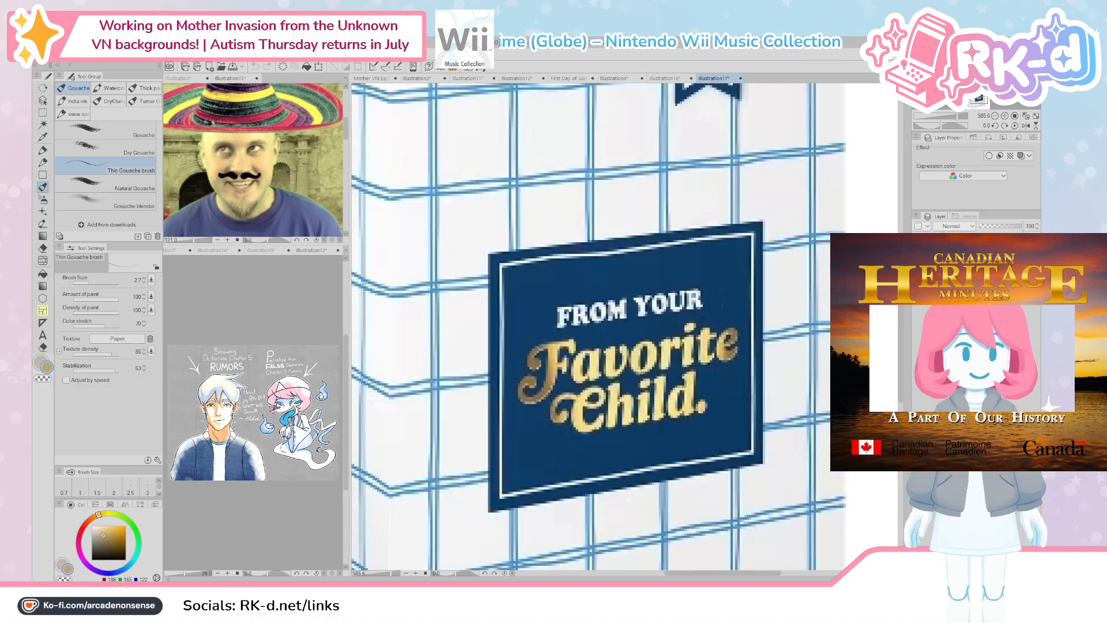
scroll(637, 372, "down", 5)
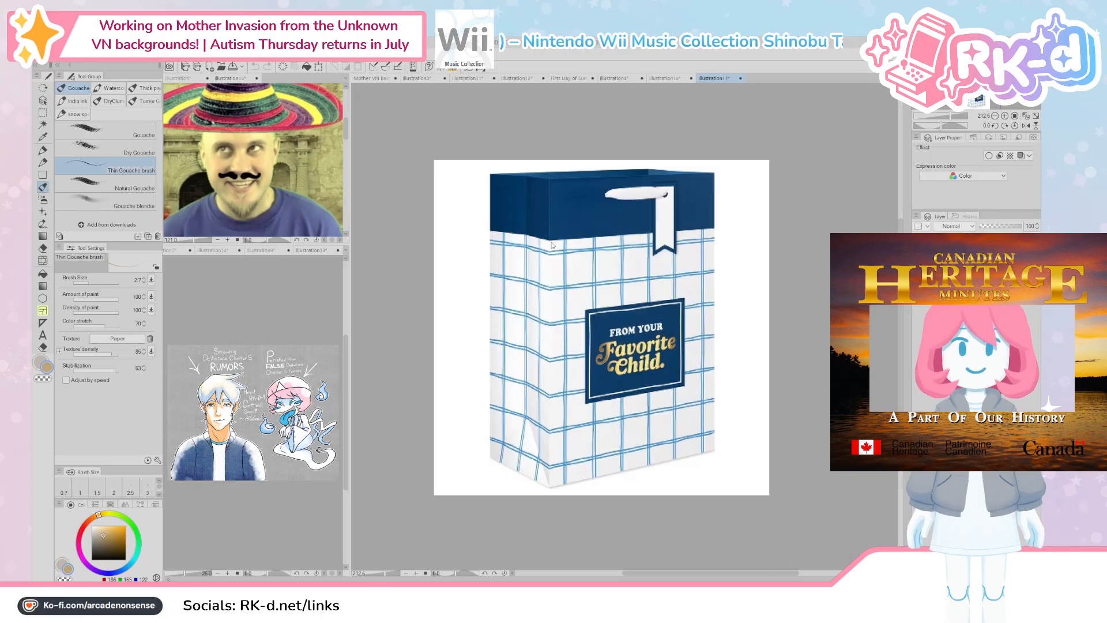
key("ctrl+w")
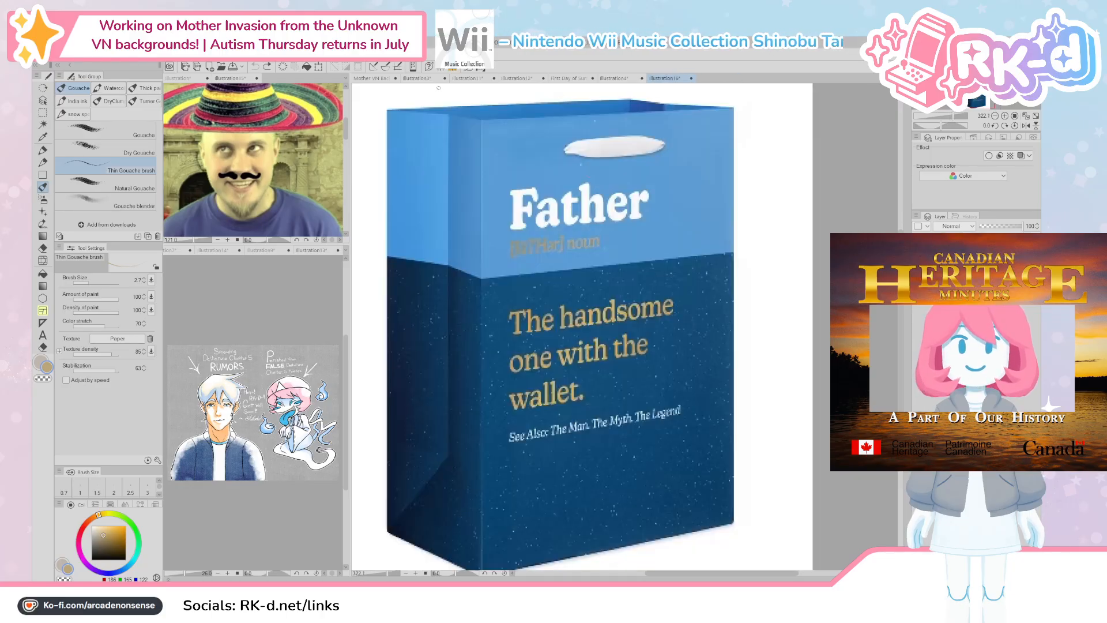
left_click(366, 79)
Step: Divide the tall panel into stacked rows with horizontal dark magenta lines, redoing uneven ones, and round the rows' outer ends
scroll(529, 416, "up", 3)
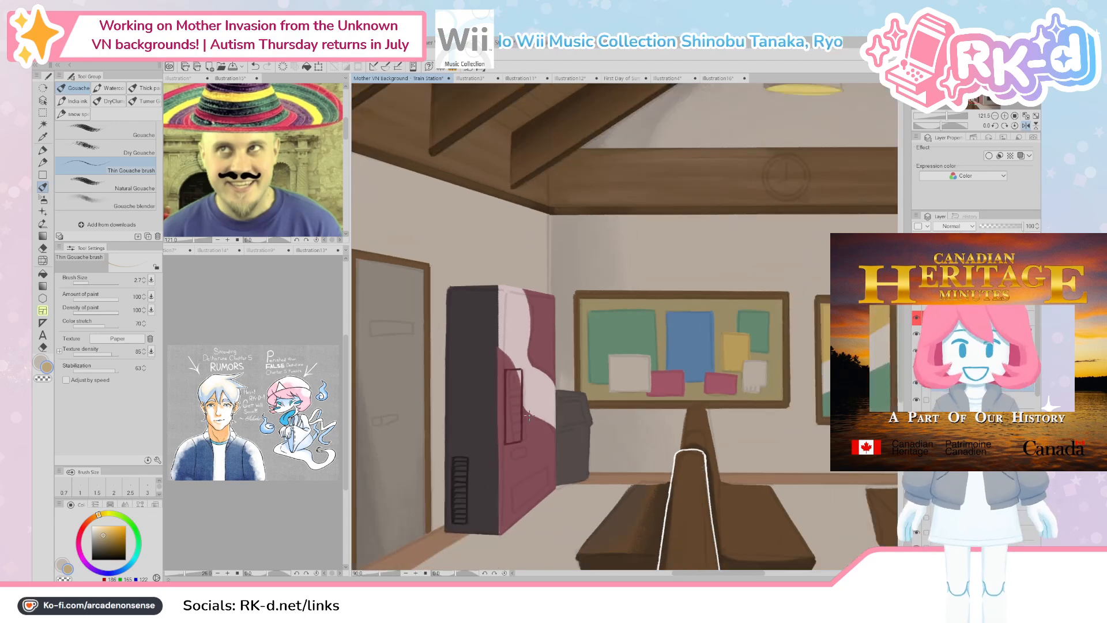
scroll(528, 416, "up", 3)
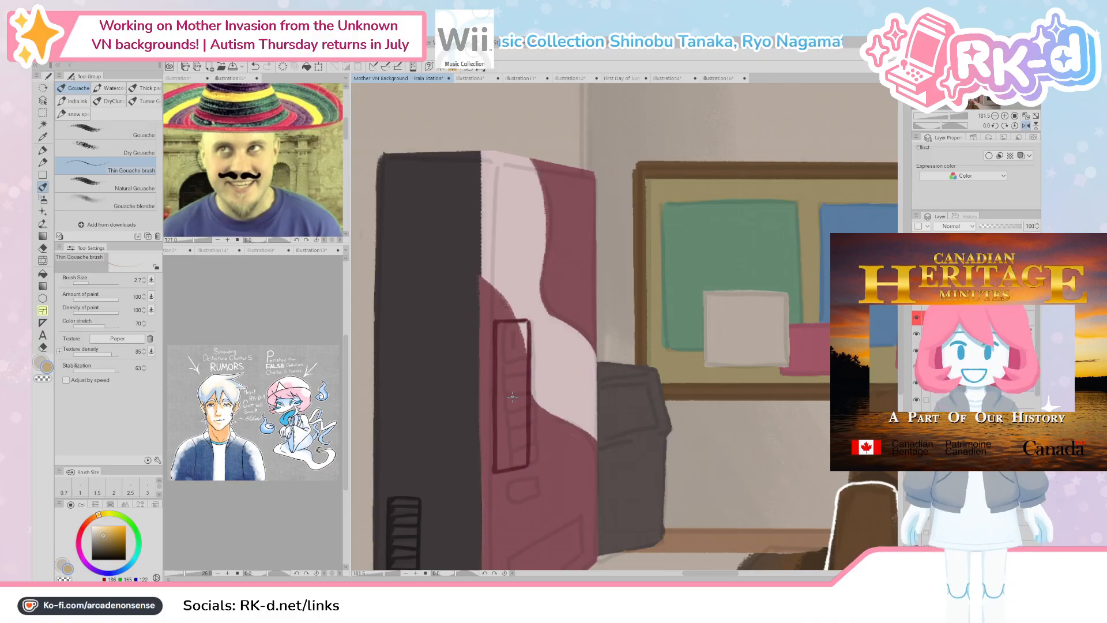
left_click_drag(498, 356, 503, 368)
left_click(494, 361, "alt")
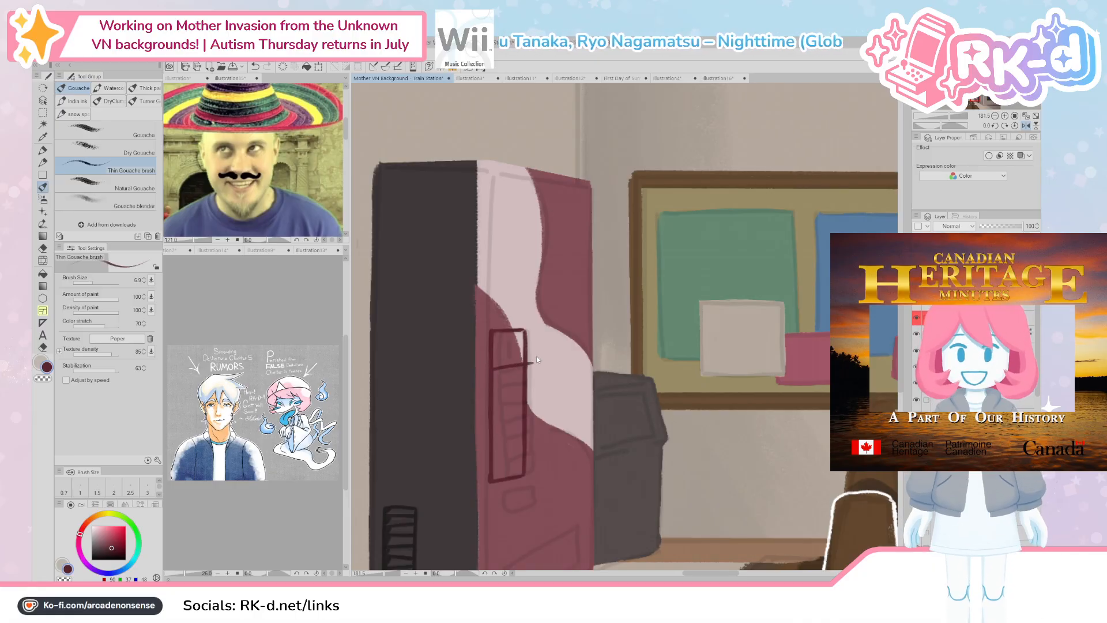
key("ctrl+z")
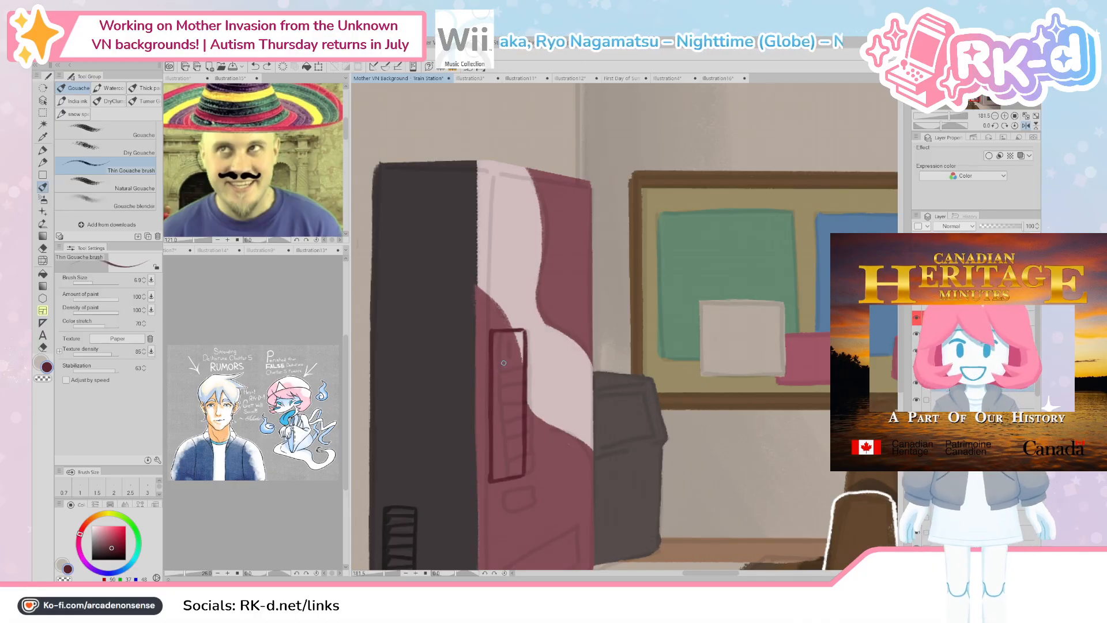
left_click_drag(491, 365, 524, 362)
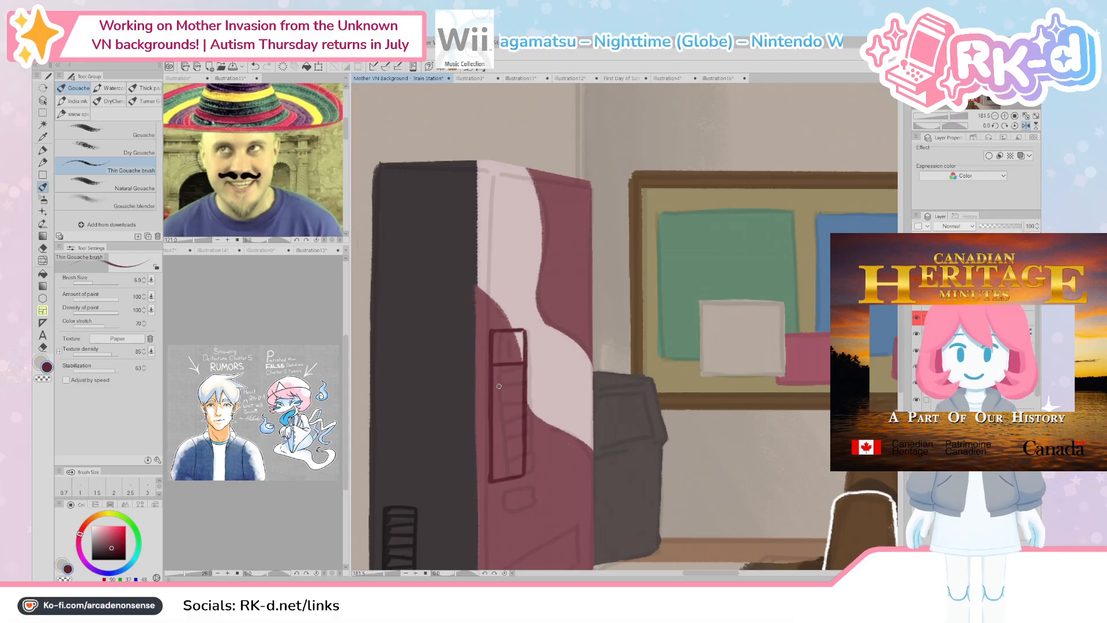
mouse_move(495, 384)
left_mouse_down()
mouse_move(526, 383)
mouse_move(525, 405)
mouse_move(505, 406)
mouse_move(524, 402)
mouse_move(524, 464)
left_mouse_up()
key("ctrl+z")
key("ctrl+z")
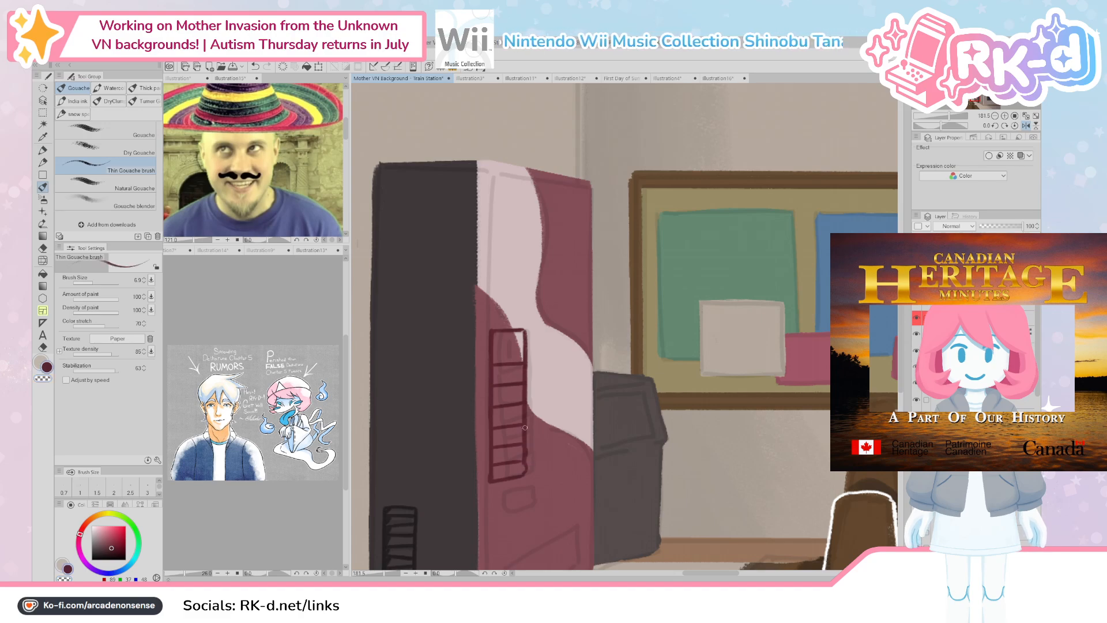
mouse_move(525, 405)
left_mouse_down()
mouse_move(527, 420)
mouse_move(526, 379)
left_mouse_up()
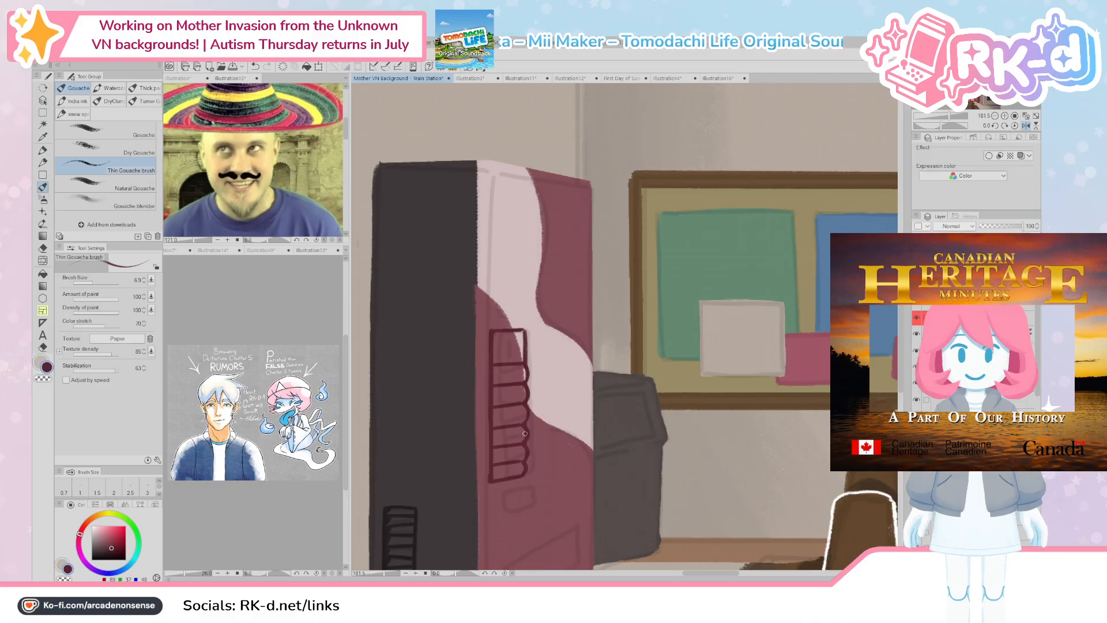
Step: Outline a small rectangular slot in dark magenta just below the tall panel on the vending machine's front
scroll(525, 433, "down", 1)
scroll(525, 433, "down", 3)
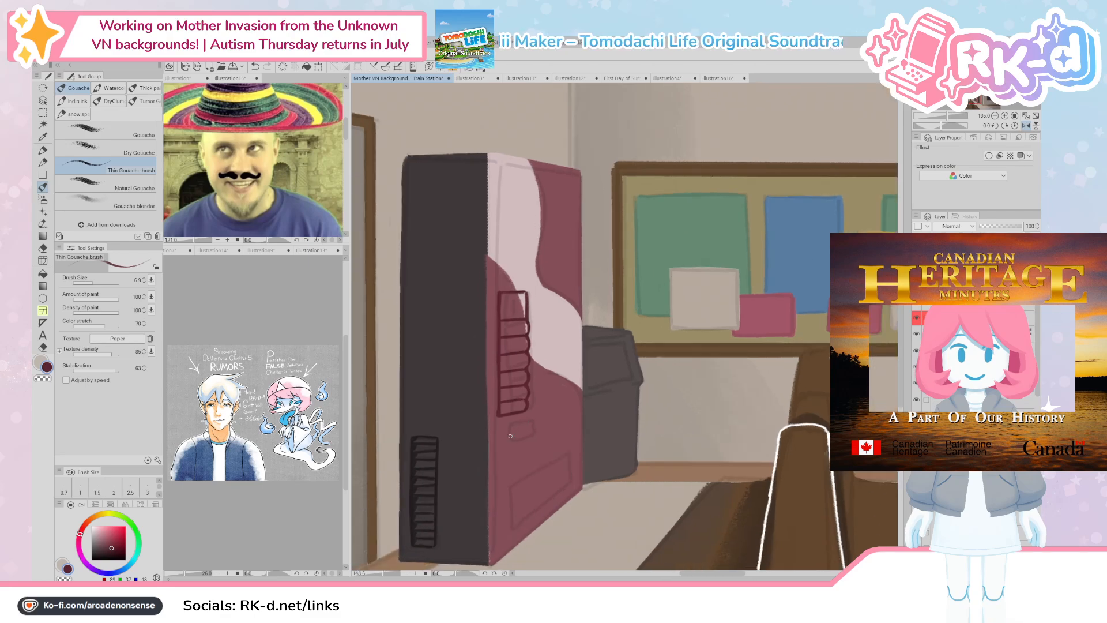
mouse_move(511, 437)
left_mouse_down()
mouse_move(499, 428)
mouse_move(529, 425)
mouse_move(530, 446)
left_mouse_up()
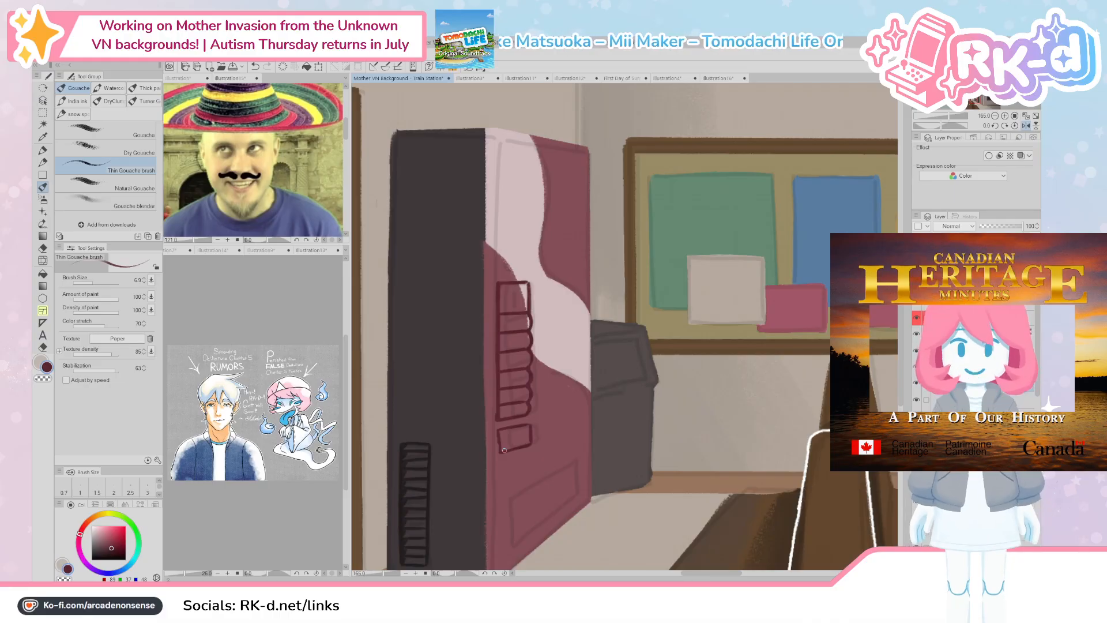
Step: Outline a large slanted dispensing slot in near-black on the lower part of the vending machine's front, redoing uneven lines
left_click_drag(552, 506, 564, 489)
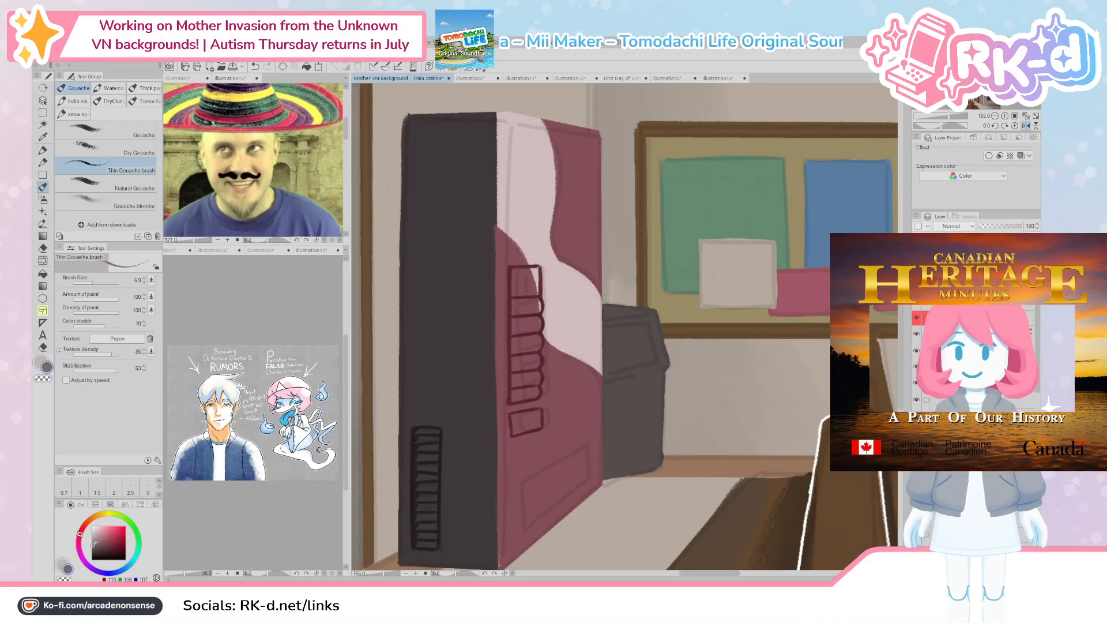
left_click(94, 547)
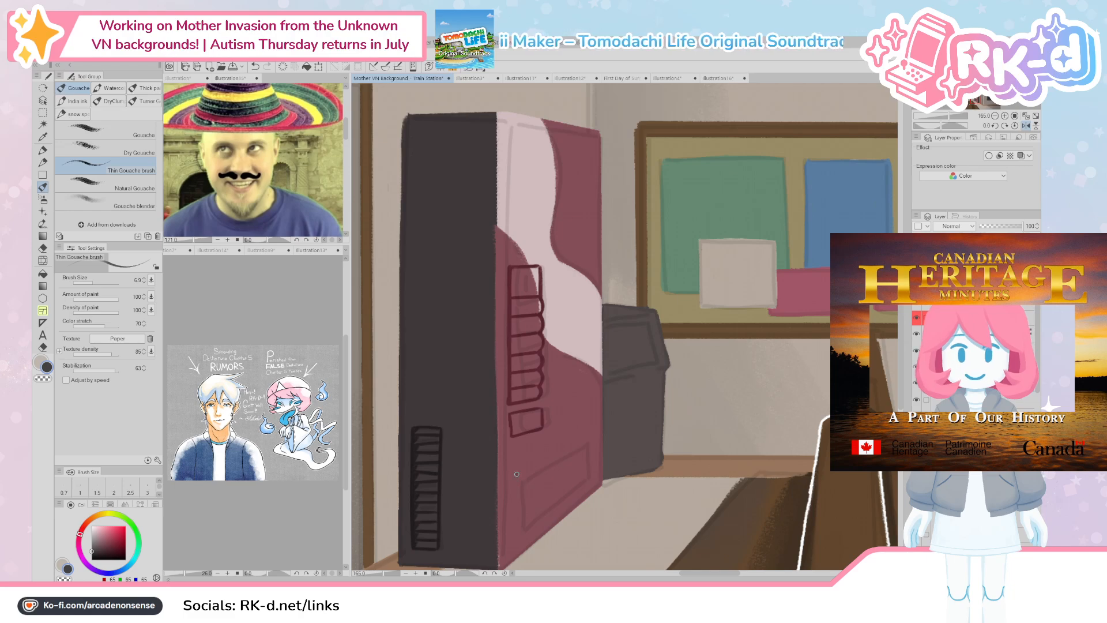
left_click_drag(516, 472, 519, 523)
key("ctrl+z")
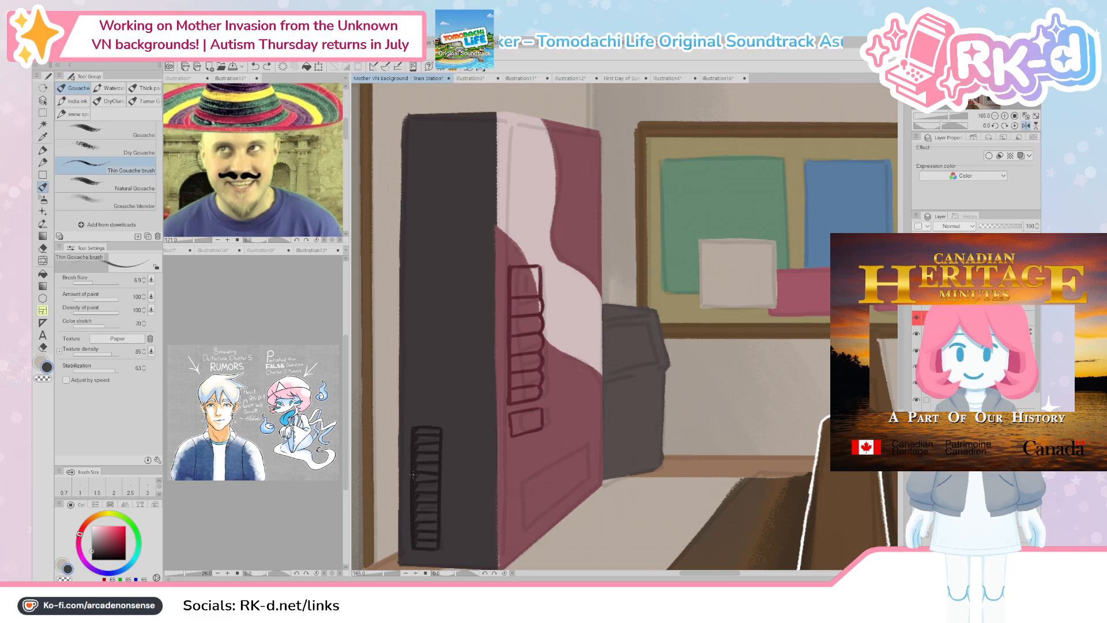
left_click(413, 474, "alt")
left_click_drag(518, 477, 517, 528)
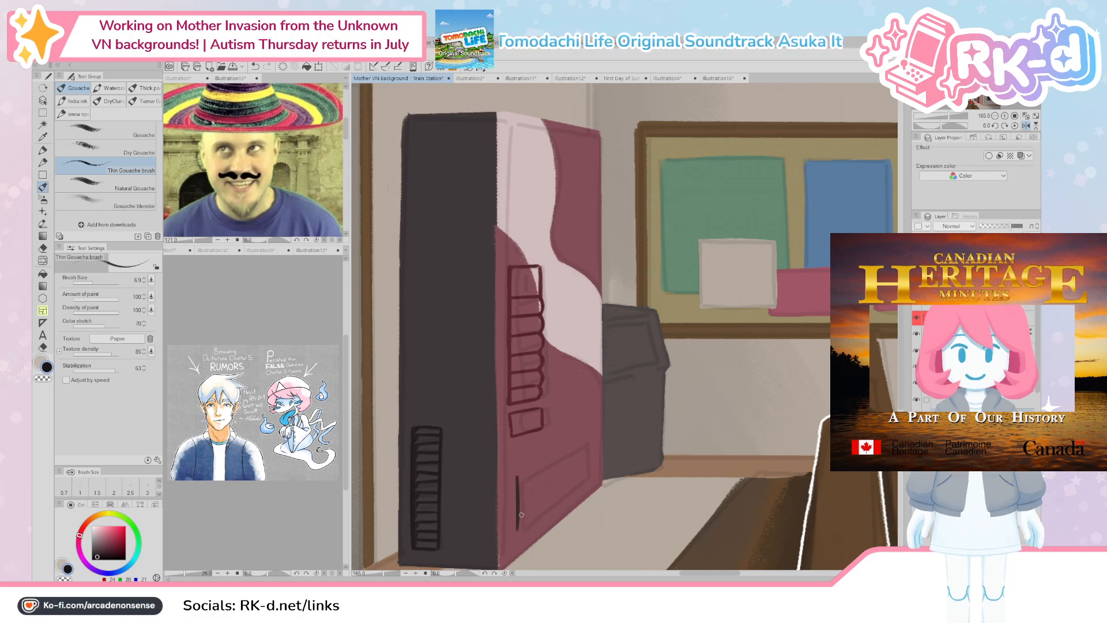
left_click_drag(518, 474, 590, 444)
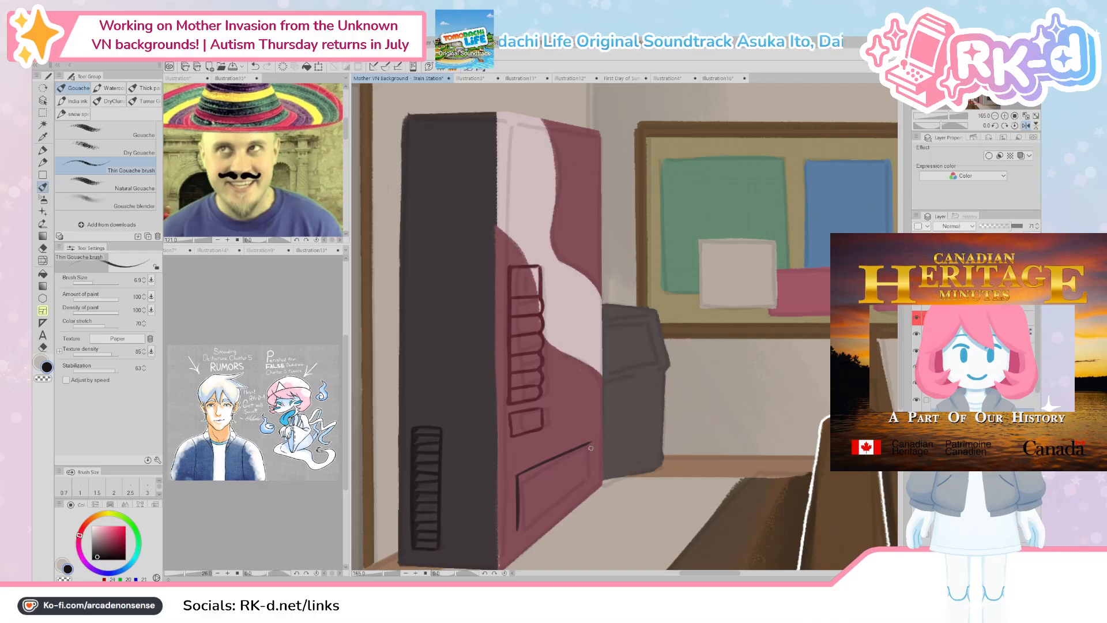
key("ctrl+z")
mouse_move(520, 473)
left_mouse_down()
mouse_move(595, 436)
mouse_move(588, 475)
mouse_move(589, 443)
mouse_move(582, 461)
mouse_move(588, 480)
mouse_move(518, 536)
left_mouse_up()
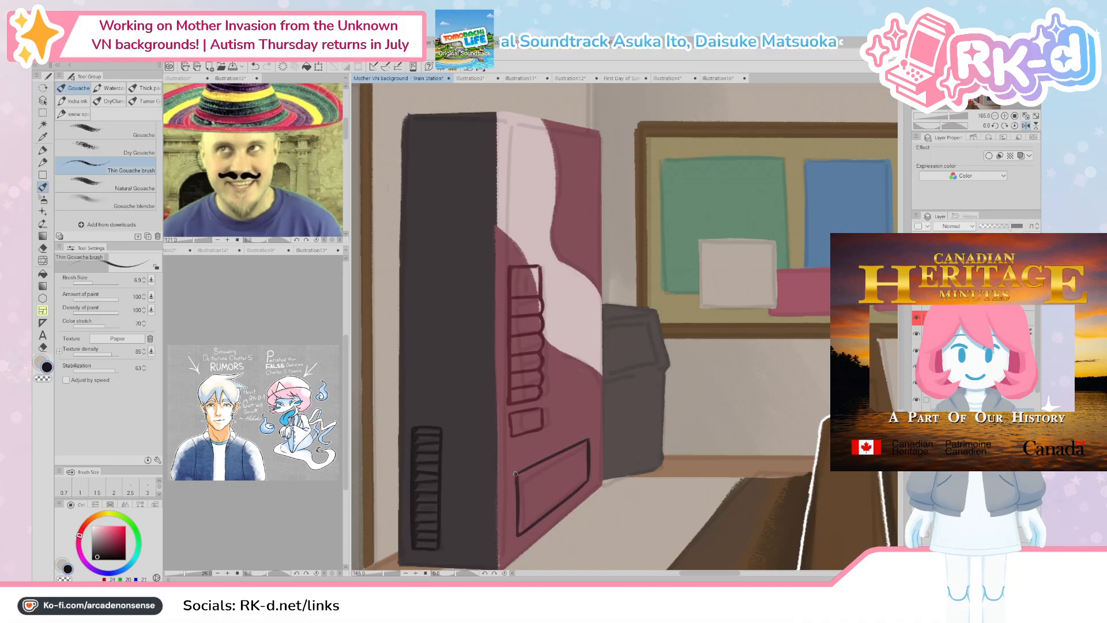
Step: Try a dark fill and a small pale pink heart inside the lower slot outline, and remove both
left_click(477, 504, "ctrl+shift")
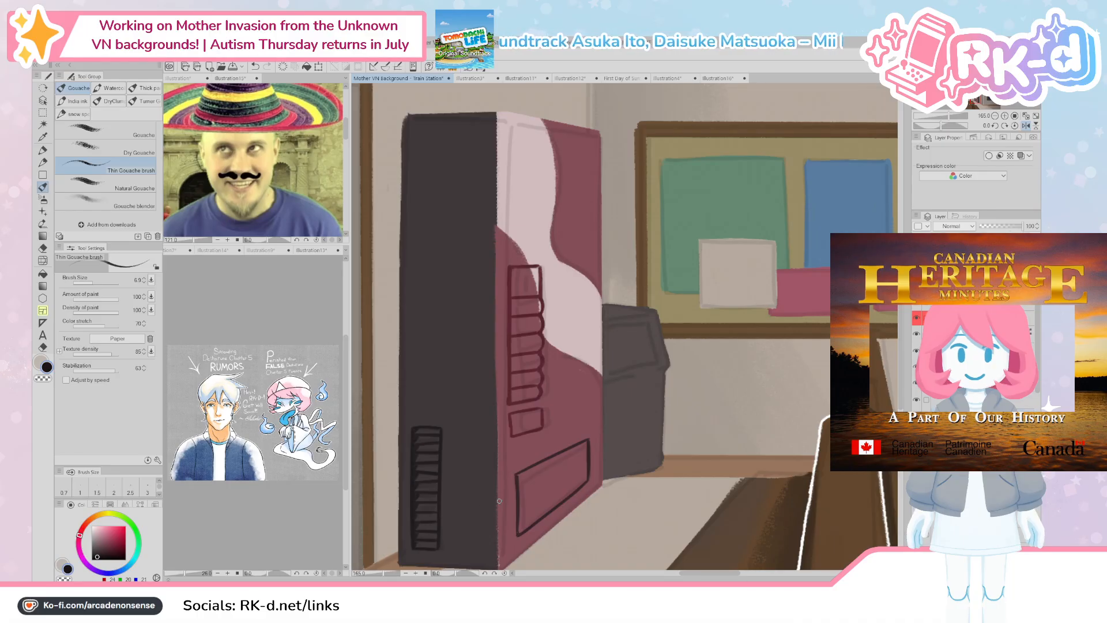
left_click_drag(487, 497, 494, 494)
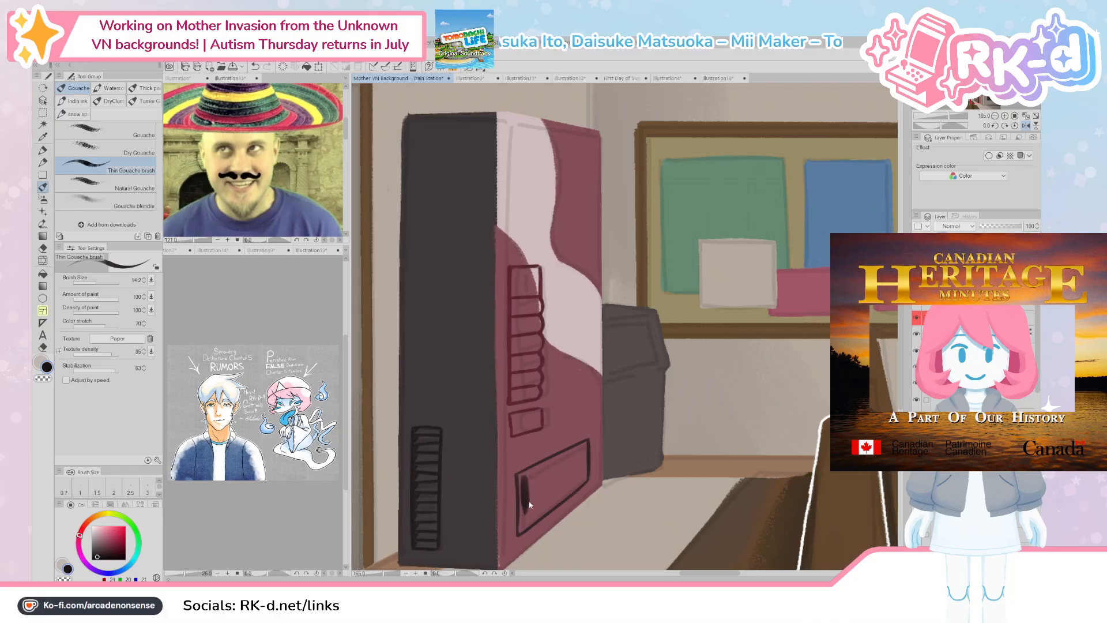
key("comma")
key("comma")
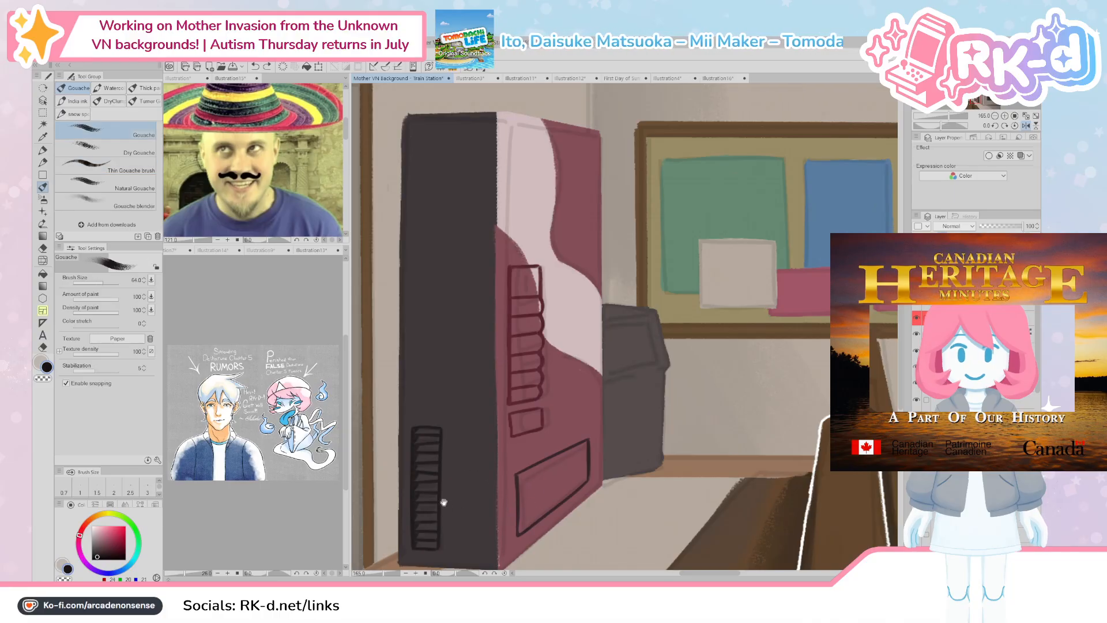
left_click(463, 521, "alt")
left_click_drag(532, 486, 533, 480)
left_click_drag(534, 479, 532, 507)
left_click(488, 506, "alt")
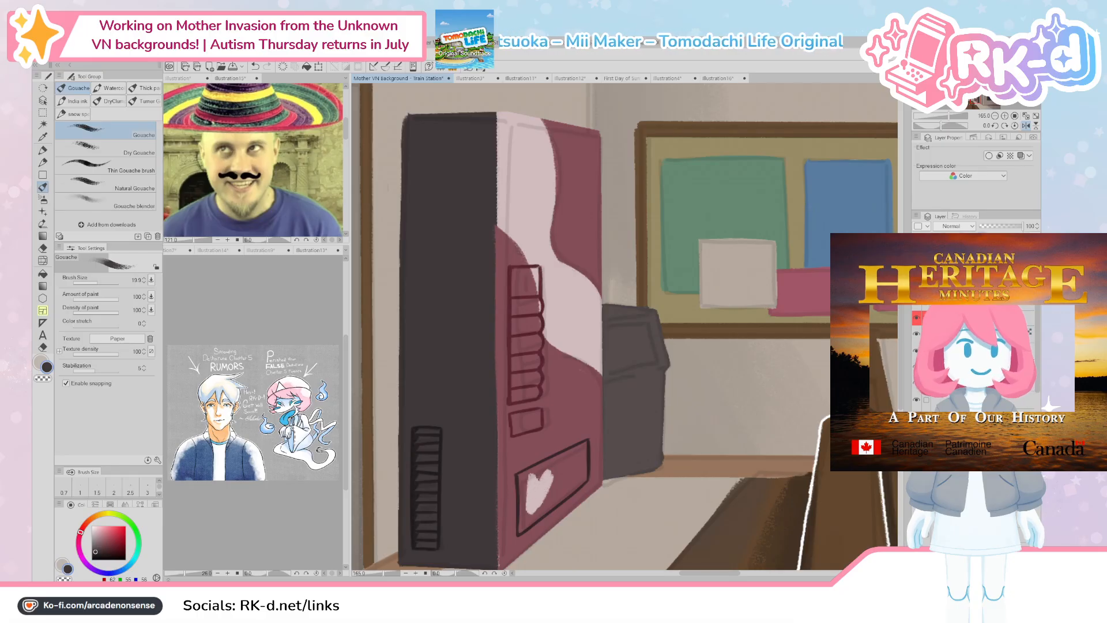
key("c")
left_click_drag(480, 502, 541, 489, "ctrl+alt")
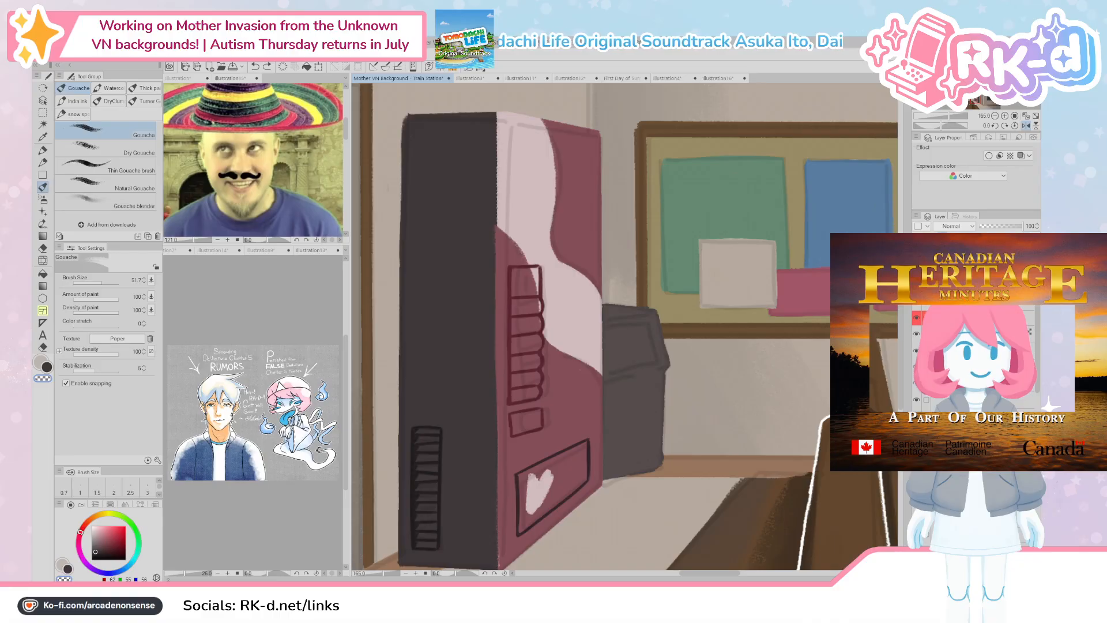
key("Delete")
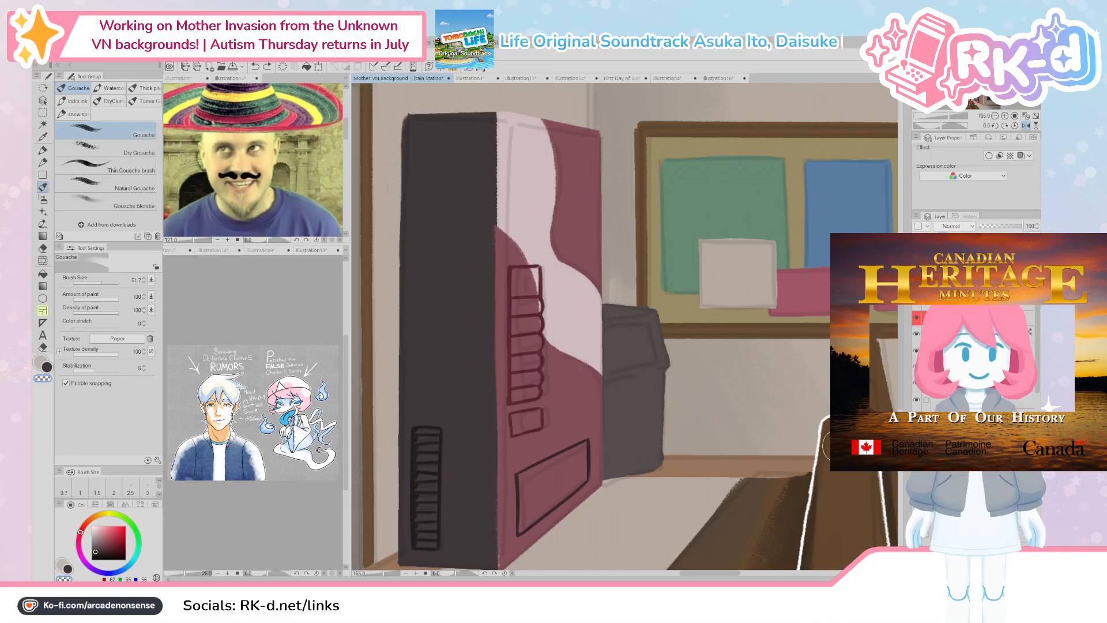
Step: Widen the pale pink band on the vending machine's front with the Gouache brush, painting over the corner beside the dark side panel
left_click_drag(610, 283, 613, 304)
left_click(521, 233, "alt")
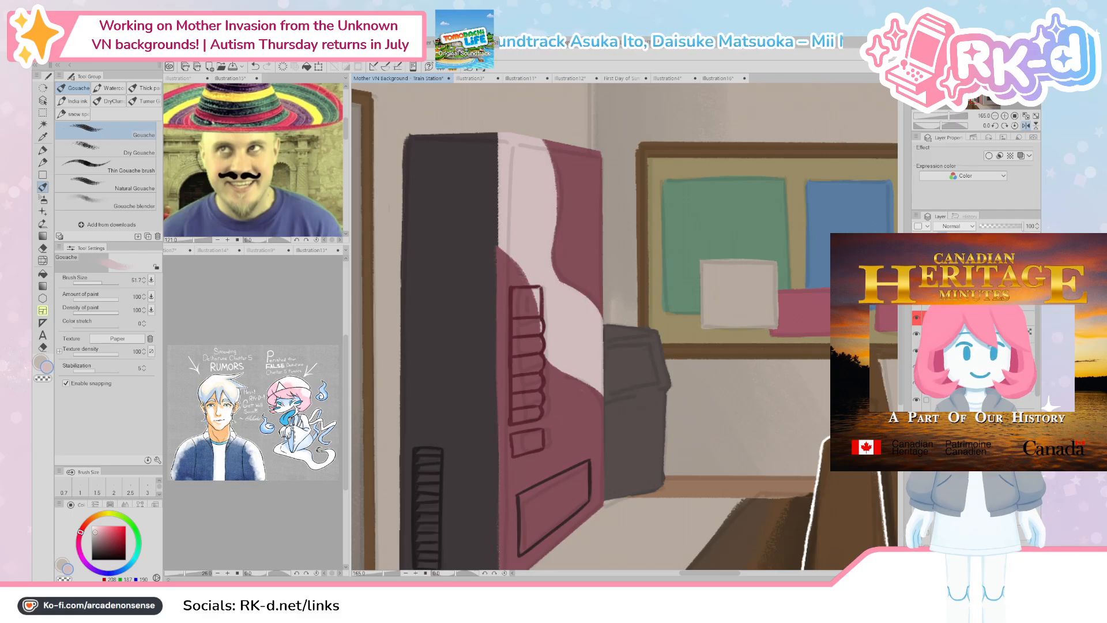
left_click(807, 205, "alt")
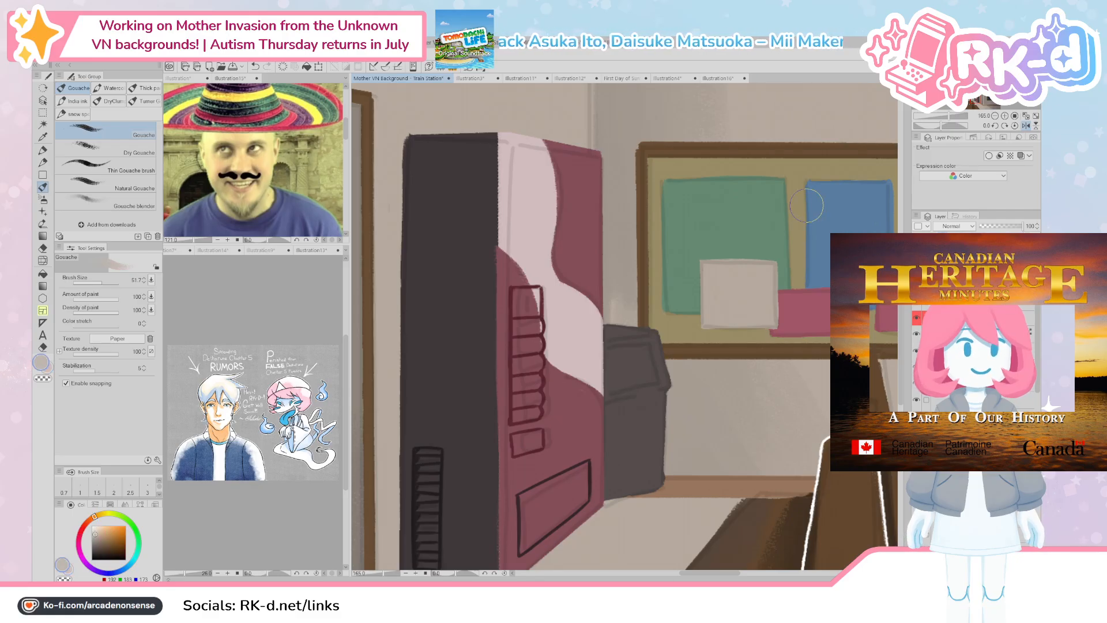
mouse_move(509, 133)
left_mouse_down()
mouse_move(500, 225)
mouse_move(538, 198)
left_mouse_up()
key("ctrl+z")
left_click(538, 197, "alt")
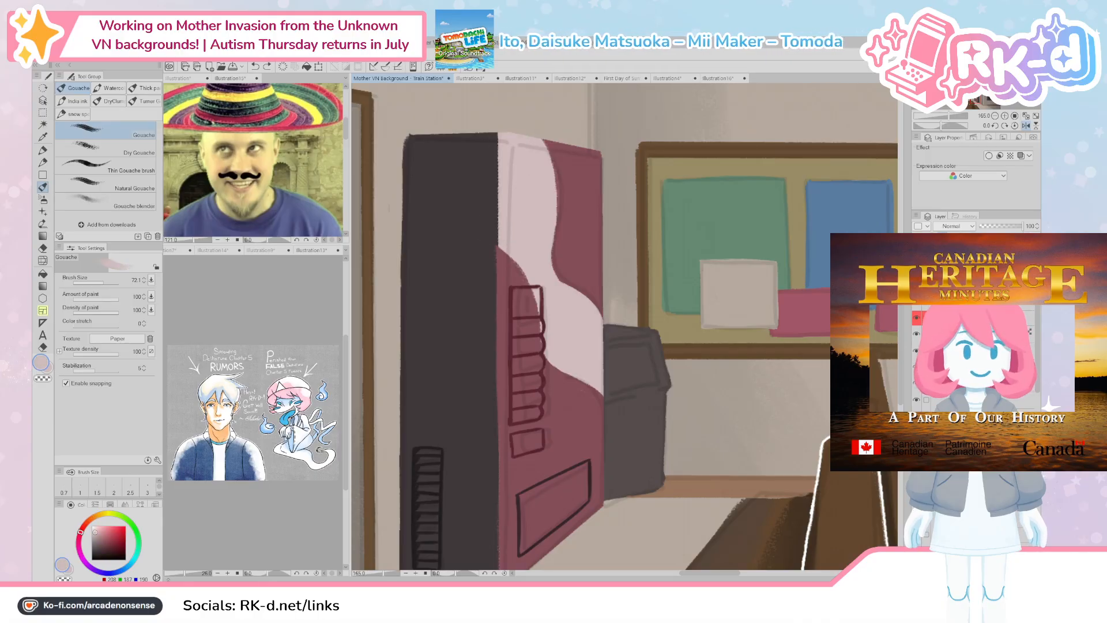
mouse_move(500, 149)
left_mouse_down()
mouse_move(532, 185)
mouse_move(530, 234)
mouse_move(513, 230)
mouse_move(534, 254)
mouse_move(553, 332)
mouse_move(589, 370)
mouse_move(586, 324)
mouse_move(588, 363)
left_mouse_up()
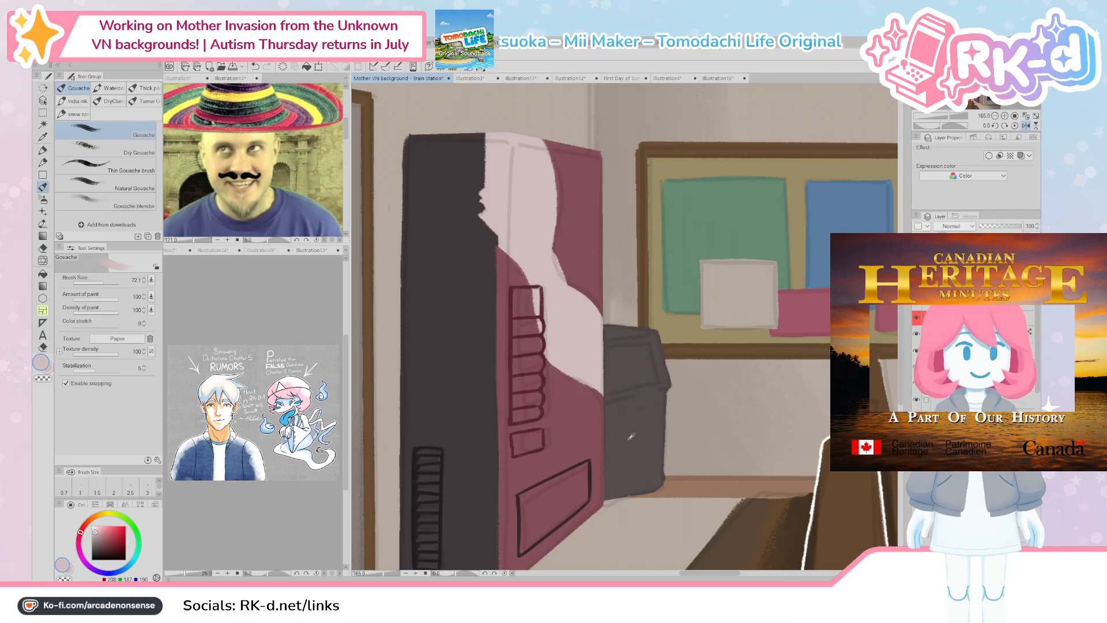
Step: Repaint the magenta around the pale pink band to reshape its curve, letting both colours extend beyond the machine's front edges
left_click(588, 416, "alt")
mouse_move(588, 415)
left_mouse_down()
mouse_move(574, 289)
mouse_move(519, 242)
mouse_move(513, 149)
mouse_move(548, 222)
left_mouse_up()
key("ctrl+z")
key("ctrl+z")
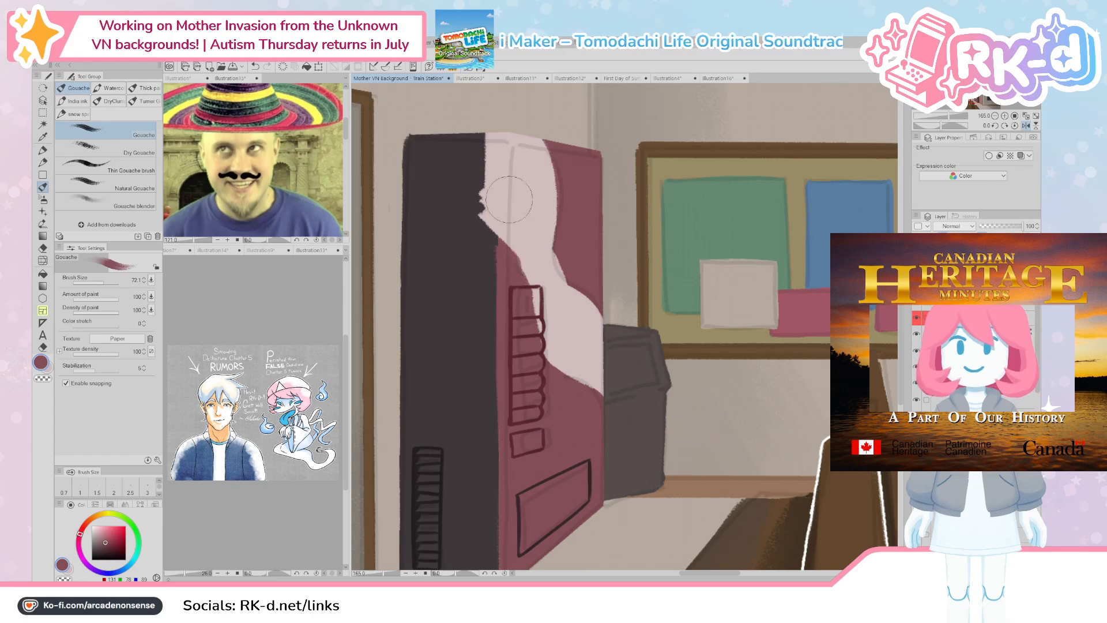
key("ctrl+z")
key("ctrl+z")
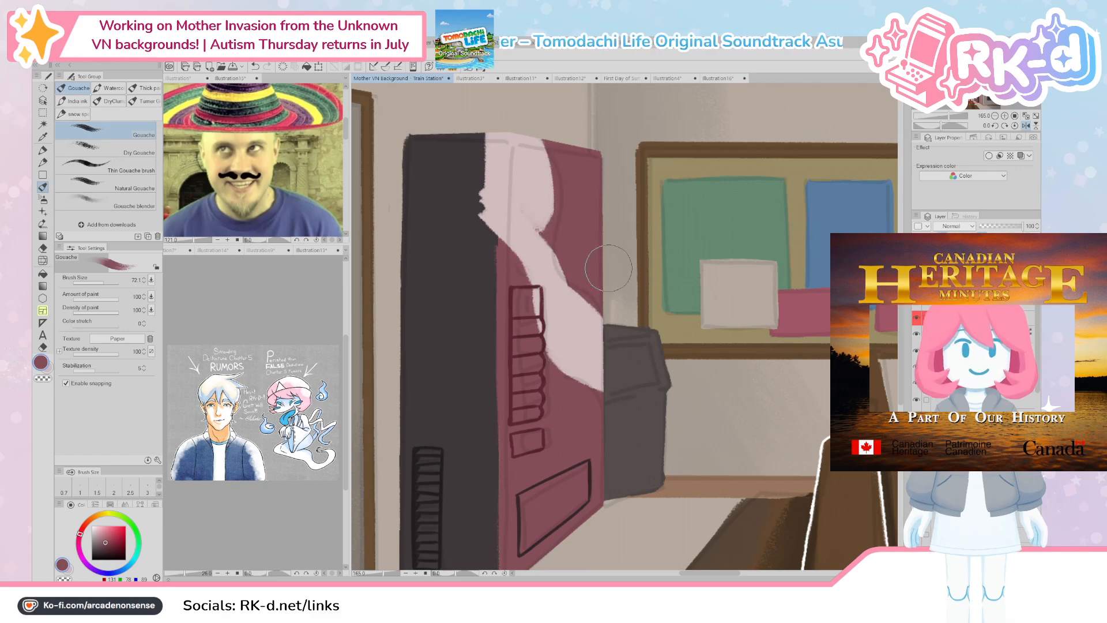
key("ctrl+y")
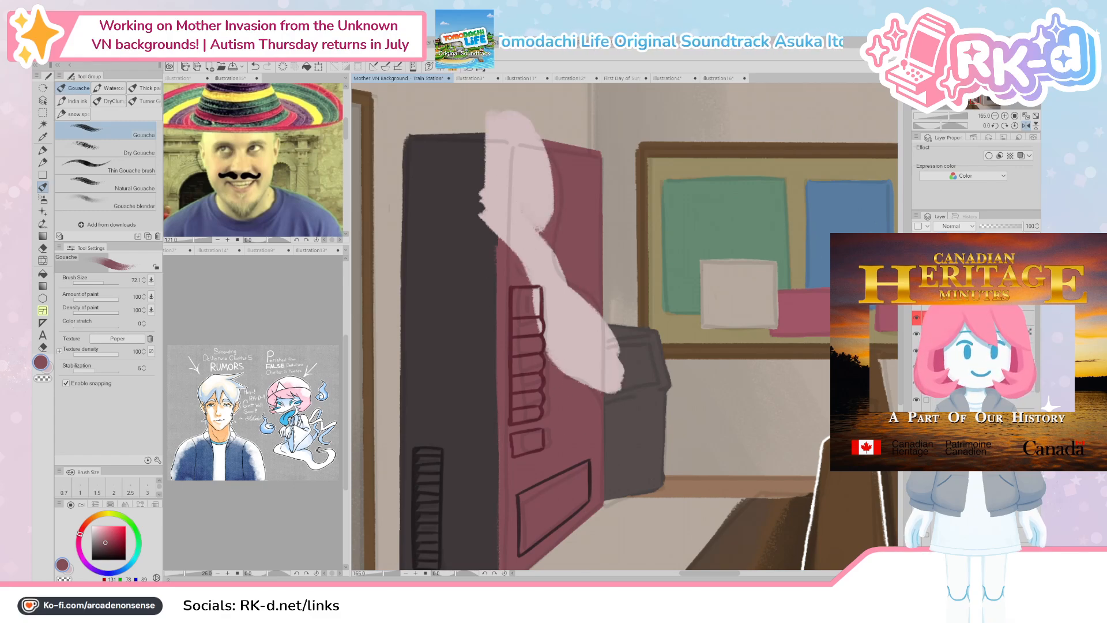
key("ctrl+y")
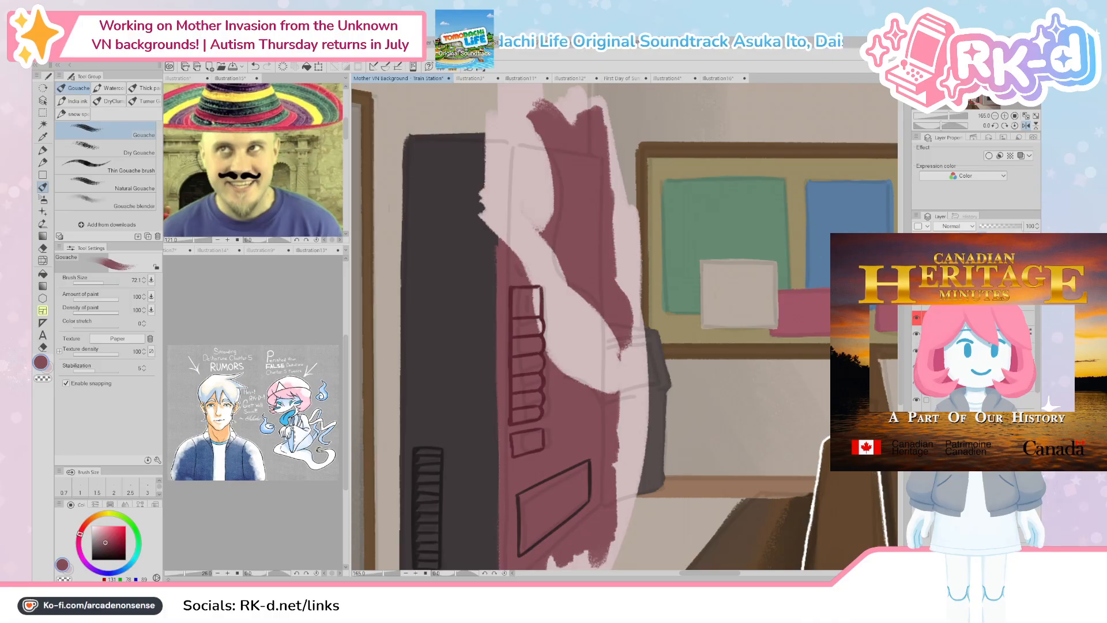
Step: Erase the excess paint below the vending machine's front along its slanted bottom edge, using transparent colour
scroll(783, 290, "down", 3)
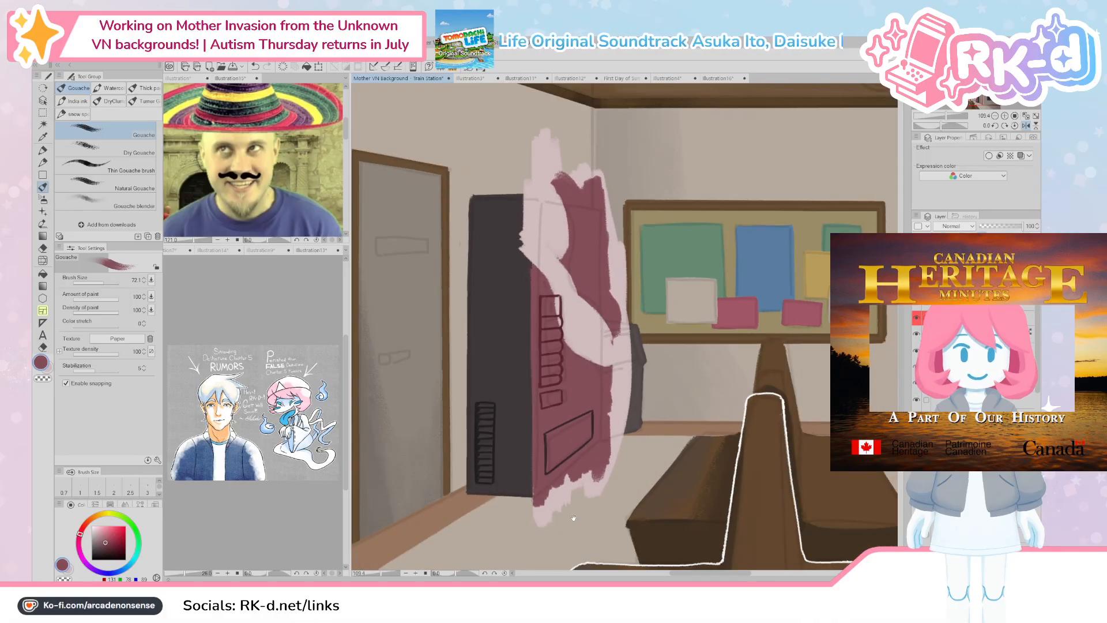
left_click_drag(573, 518, 559, 521)
left_click_drag(569, 510, 567, 524)
key("c")
mouse_move(615, 443)
left_mouse_down()
mouse_move(512, 521)
mouse_move(603, 438)
left_mouse_up()
key("ctrl+z")
key("ctrl+z")
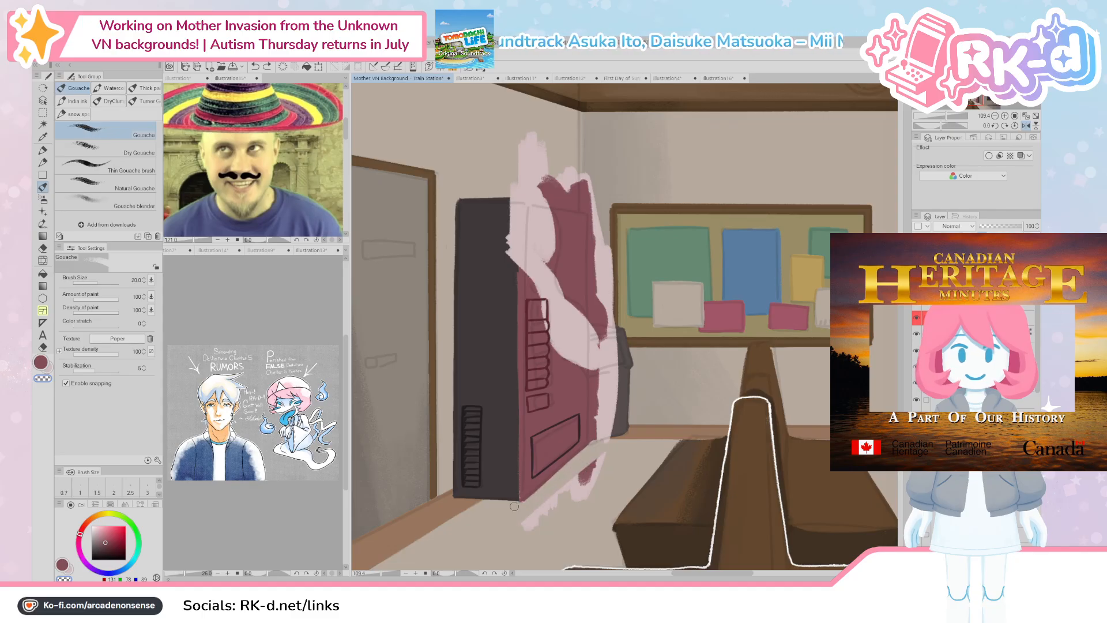
mouse_move(515, 507)
left_mouse_down()
mouse_move(594, 470)
mouse_move(528, 533)
mouse_move(611, 450)
mouse_move(591, 473)
left_mouse_up()
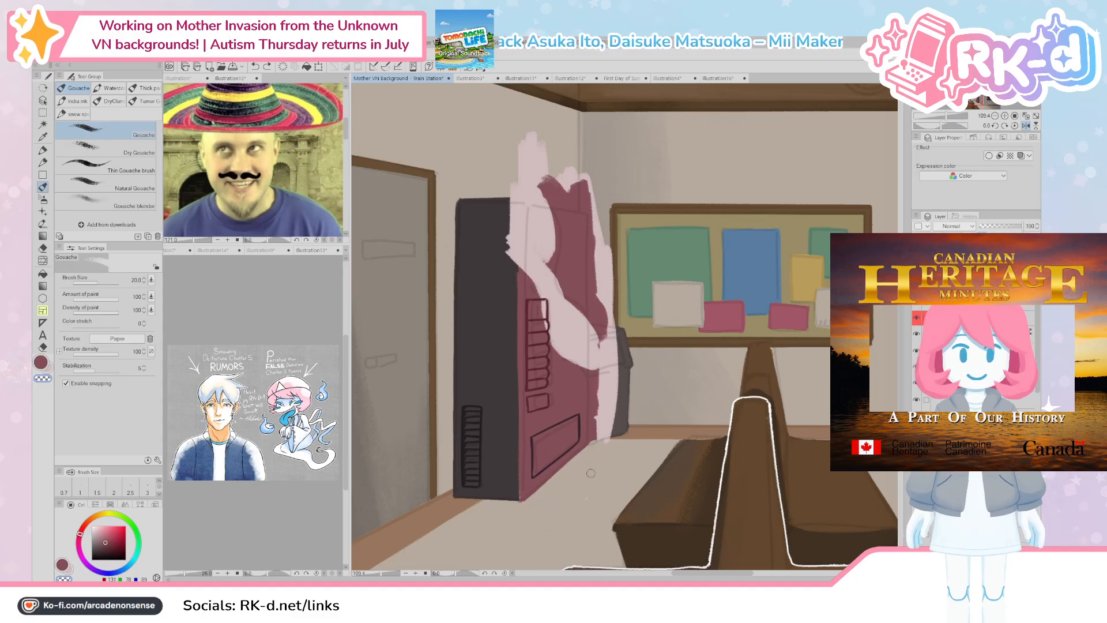
left_click_drag(608, 402, 602, 425)
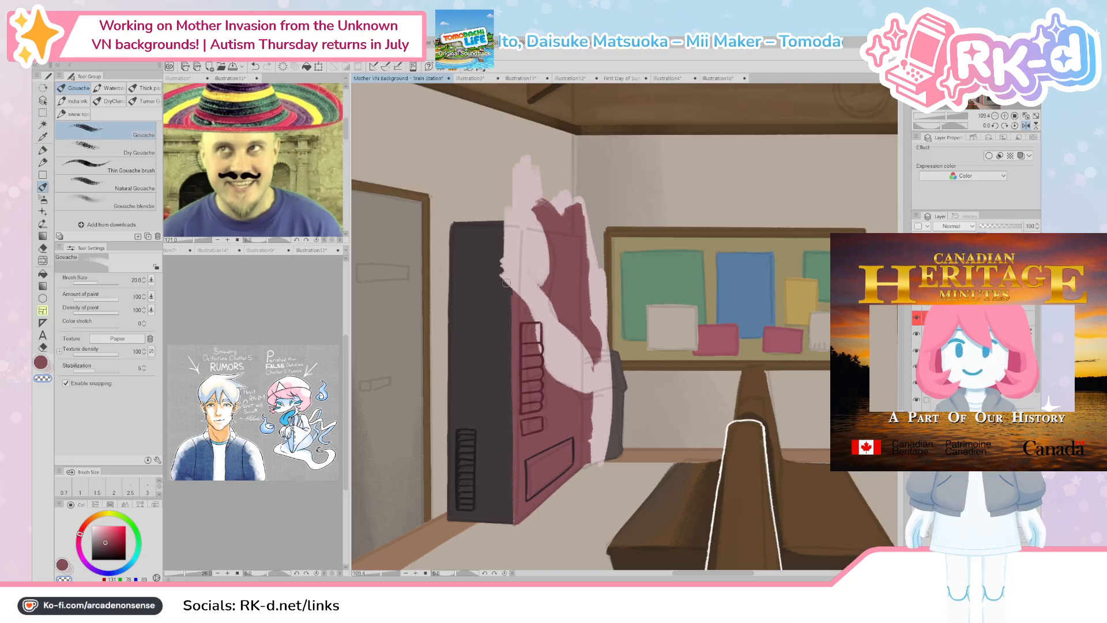
Step: Erase the pale pink overlapping the dark side panel to restore the straight vertical corner of the vending machine
left_click(522, 314, "alt")
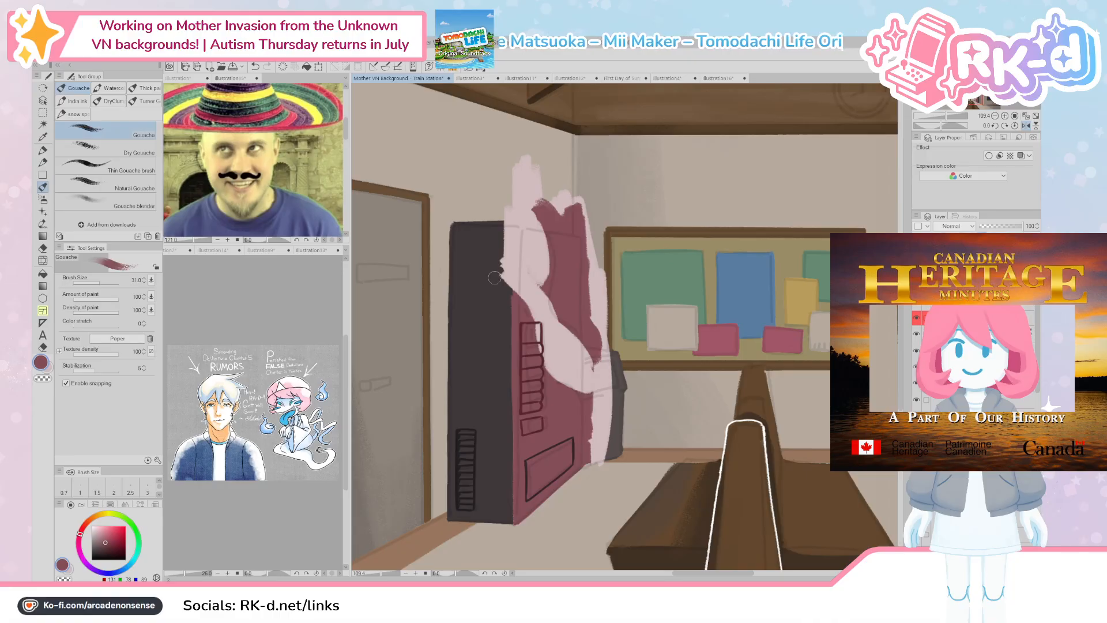
key("ctrl+z")
key("ctrl+y")
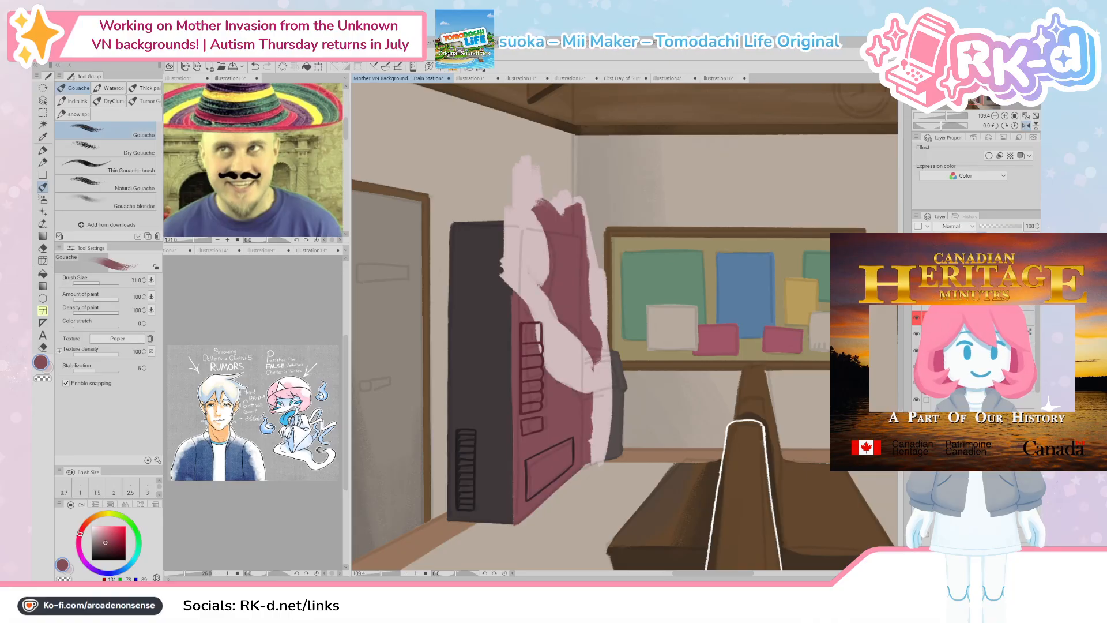
key("ctrl+z")
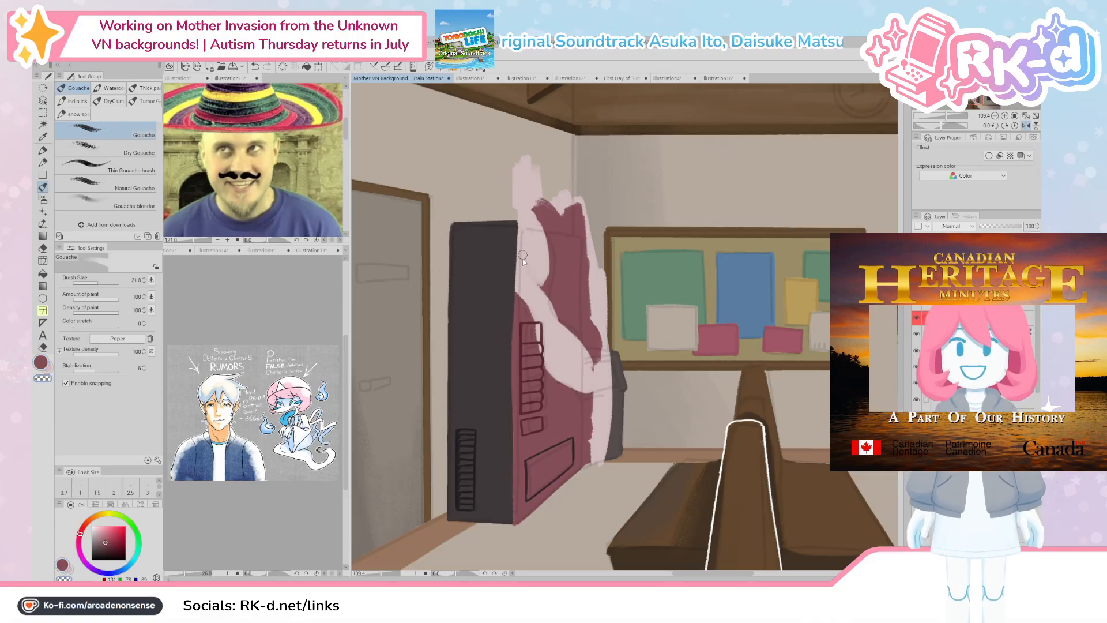
key("c")
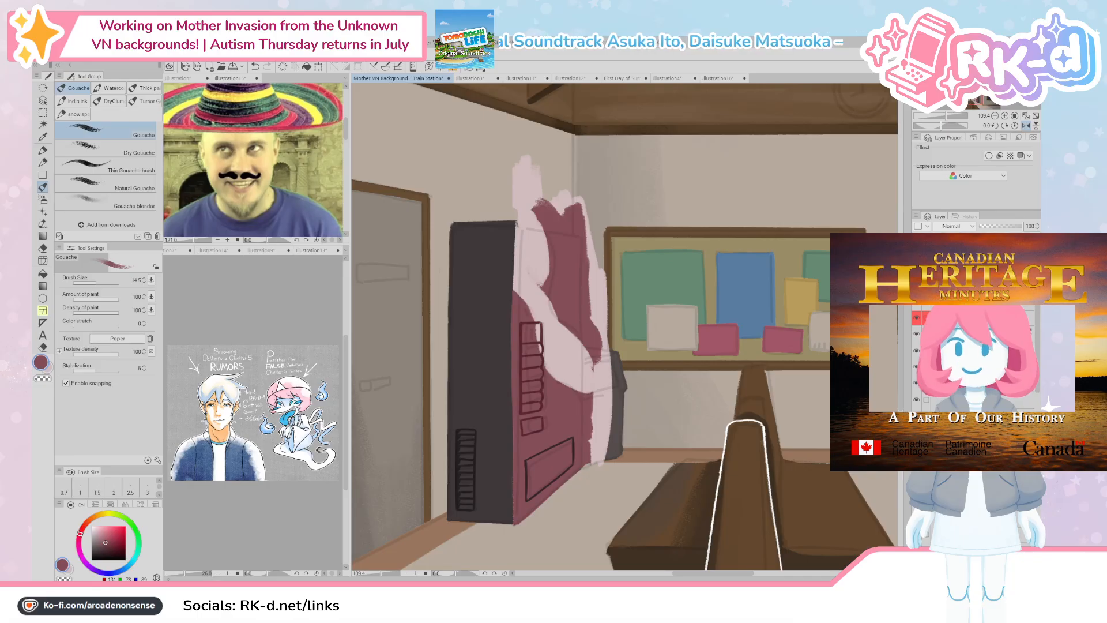
Step: Open the magical-girl anime poster picture, move it into the upper reference pane and fit the whole poster in view
left_click(69, 80)
scroll(655, 295, "up", 2)
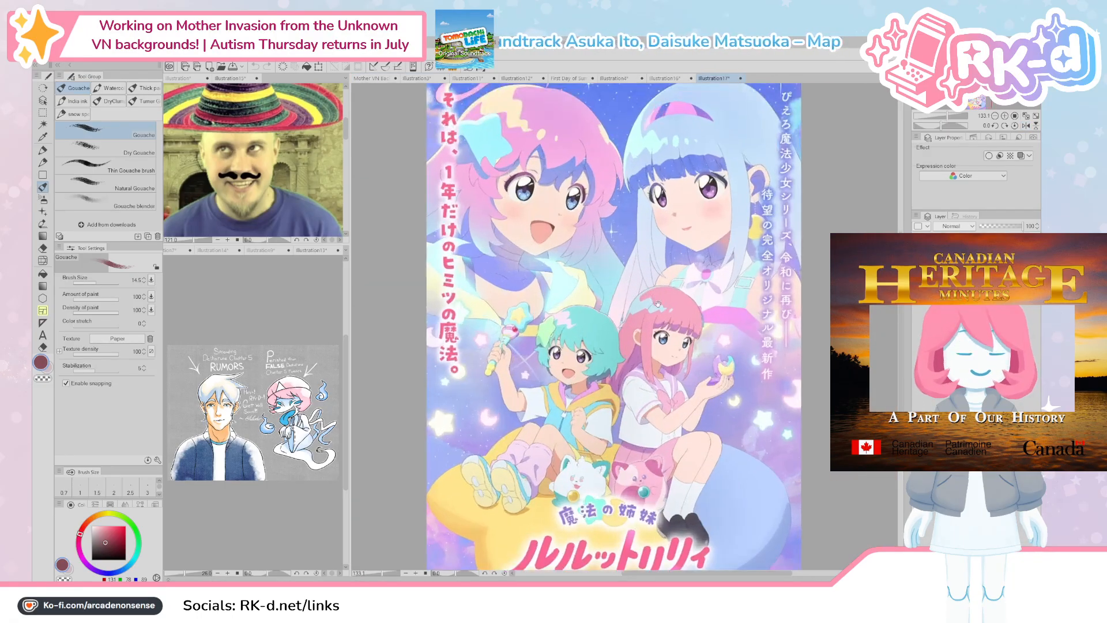
left_click_drag(661, 297, 629, 314)
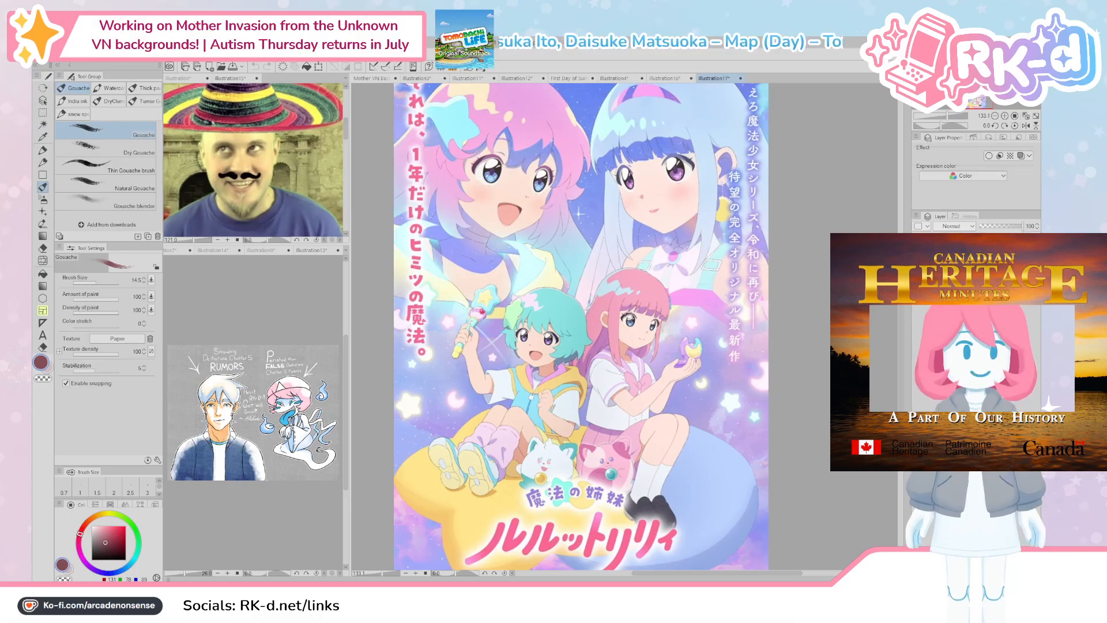
left_click_drag(627, 335, 589, 329)
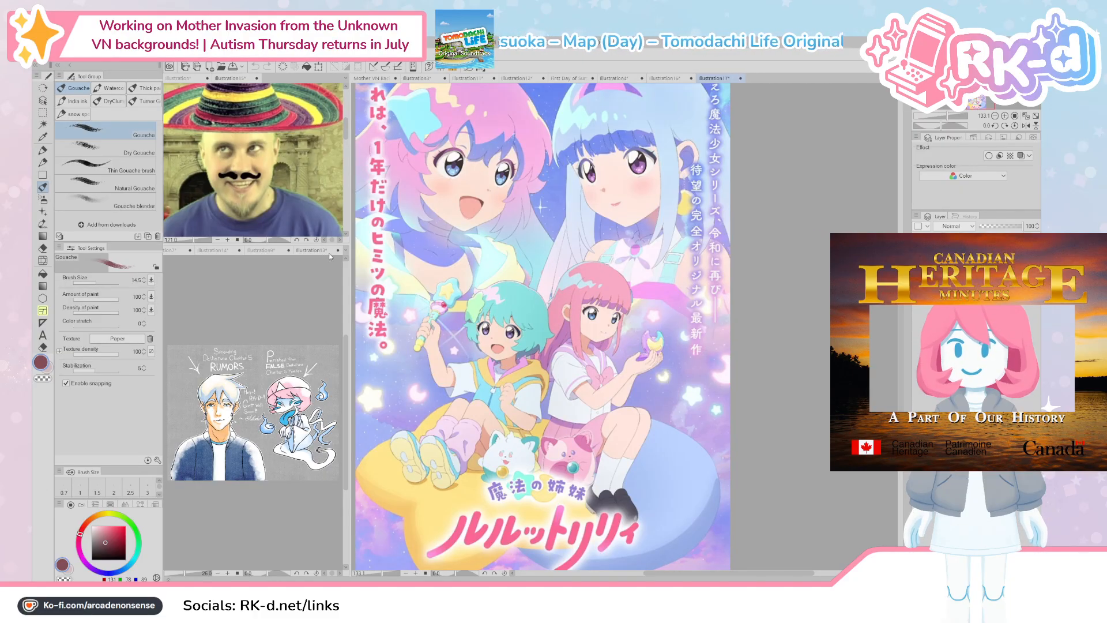
left_click_drag(718, 78, 268, 81)
scroll(266, 148, "down", 6)
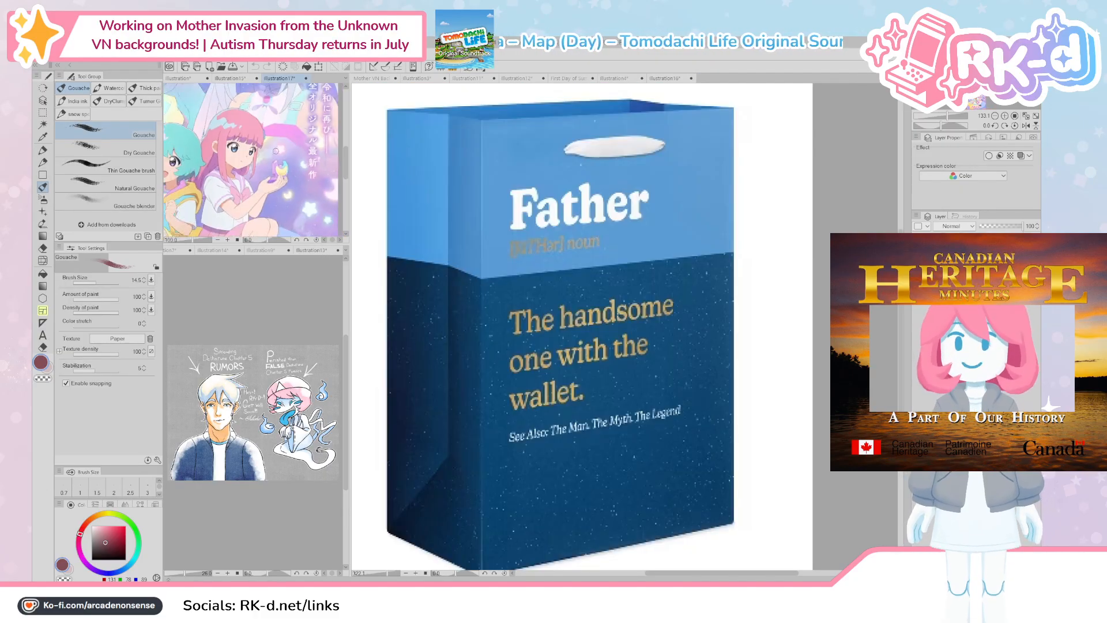
left_click_drag(267, 148, 275, 147)
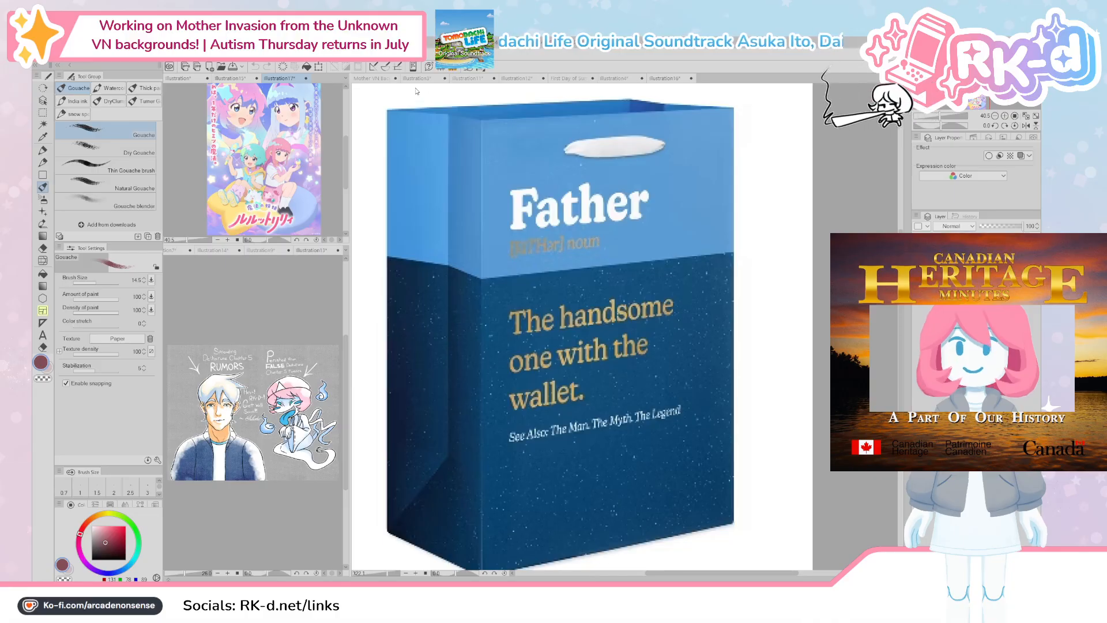
Step: Return to the train station background and show the vending machine at 100% zoom
left_click(372, 78)
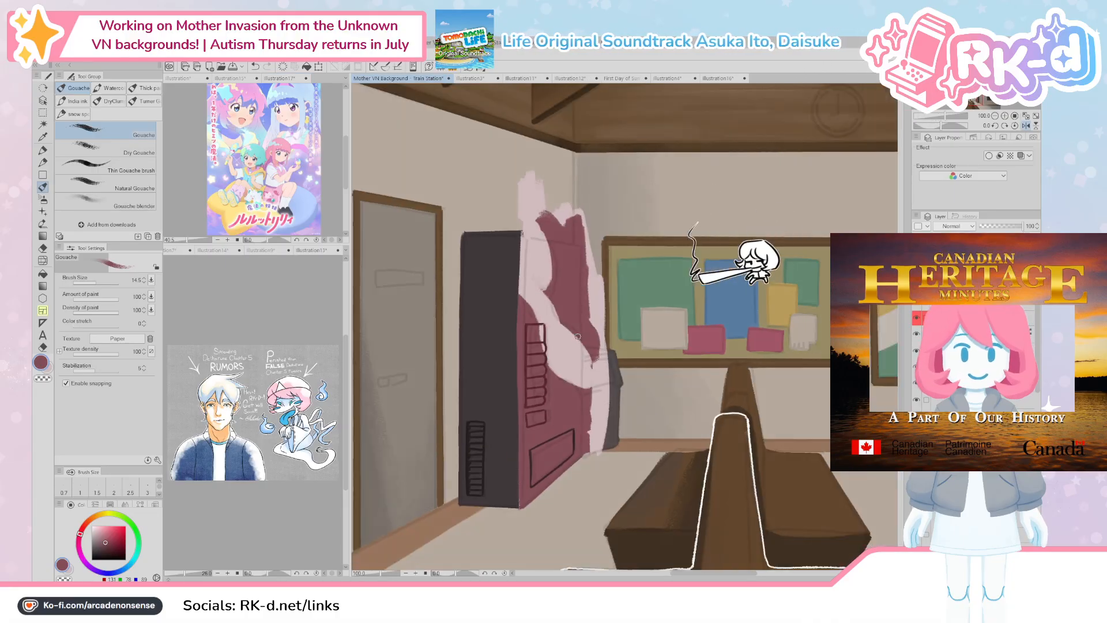
key("ctrl+alt+0")
left_click_drag(580, 263, 583, 323)
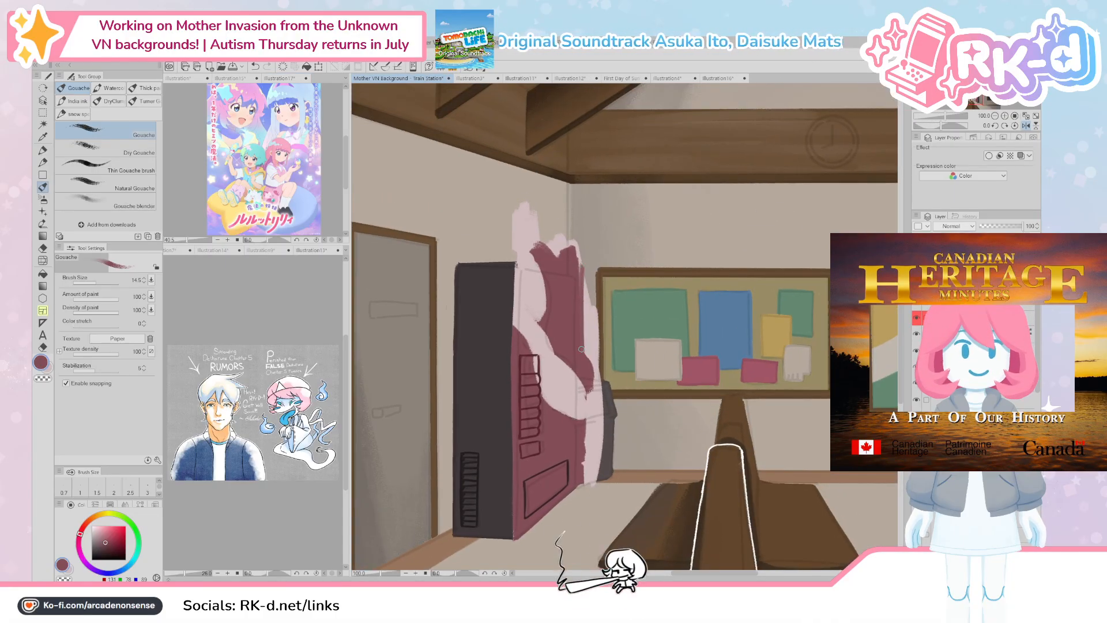
Step: Fill out the magenta on the vending machine's front and erase the excess paint above its top edge and beyond its far vertical edge
key("c")
mouse_move(588, 266)
left_mouse_down()
mouse_move(607, 267)
mouse_move(598, 375)
left_mouse_up()
mouse_move(587, 327)
left_mouse_down()
mouse_move(588, 362)
mouse_move(581, 262)
mouse_move(590, 448)
mouse_move(593, 338)
mouse_move(582, 473)
left_mouse_up()
mouse_move(585, 375)
left_mouse_down()
mouse_move(579, 484)
mouse_move(577, 375)
mouse_move(594, 467)
mouse_move(577, 444)
mouse_move(571, 499)
left_mouse_up()
key("c")
key("c")
mouse_move(521, 316)
left_mouse_down()
mouse_move(577, 324)
mouse_move(521, 318)
mouse_move(583, 329)
mouse_move(520, 312)
mouse_move(583, 311)
left_mouse_up()
key("]")
mouse_move(580, 306)
left_mouse_down()
mouse_move(528, 300)
mouse_move(605, 270)
left_mouse_up()
left_click_drag(598, 504, 601, 416)
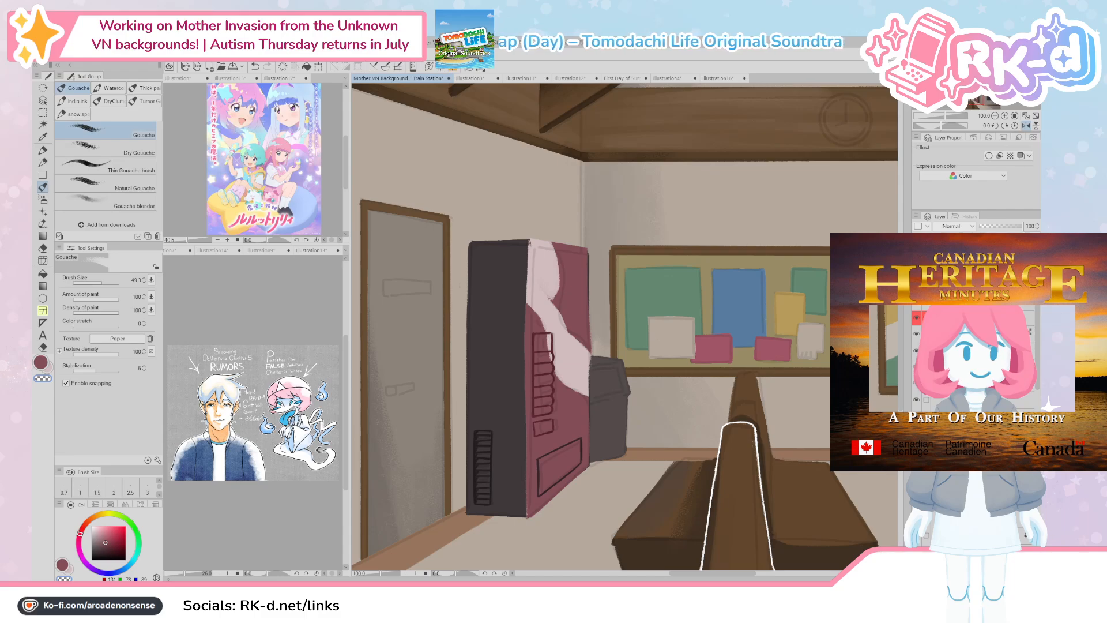
key("ctrl+z")
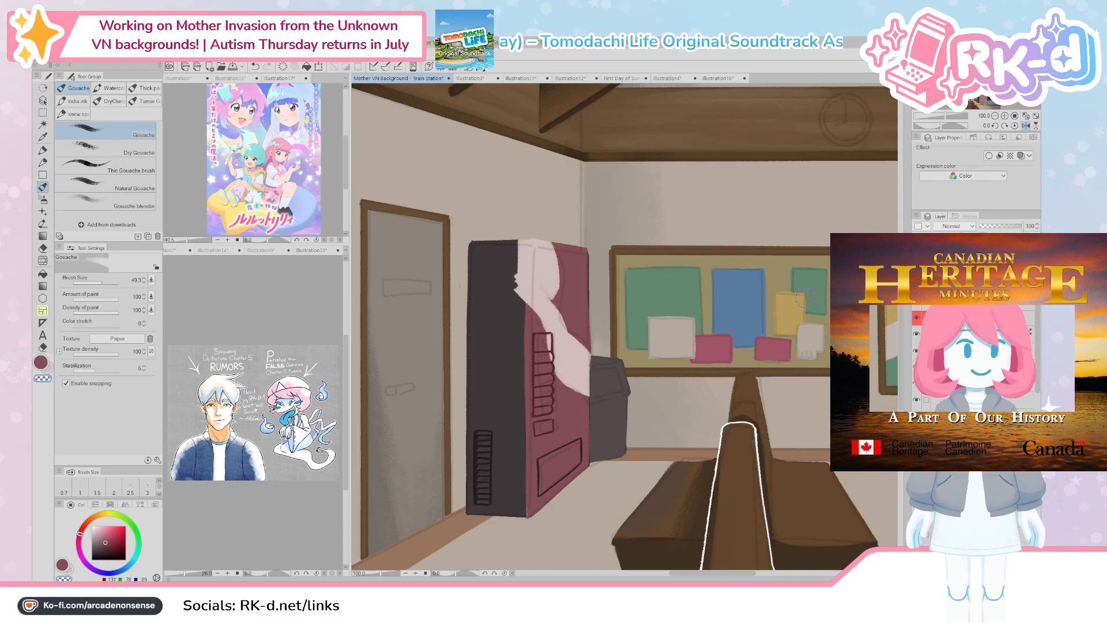
key("c")
key("]")
key("]")
key("]")
key("]")
key("]")
key("]")
mouse_move(524, 294)
left_mouse_down()
mouse_move(486, 310)
mouse_move(477, 288)
mouse_move(460, 299)
mouse_move(482, 278)
mouse_move(520, 300)
mouse_move(487, 398)
mouse_move(524, 491)
mouse_move(582, 414)
left_mouse_up()
key("ctrl+z")
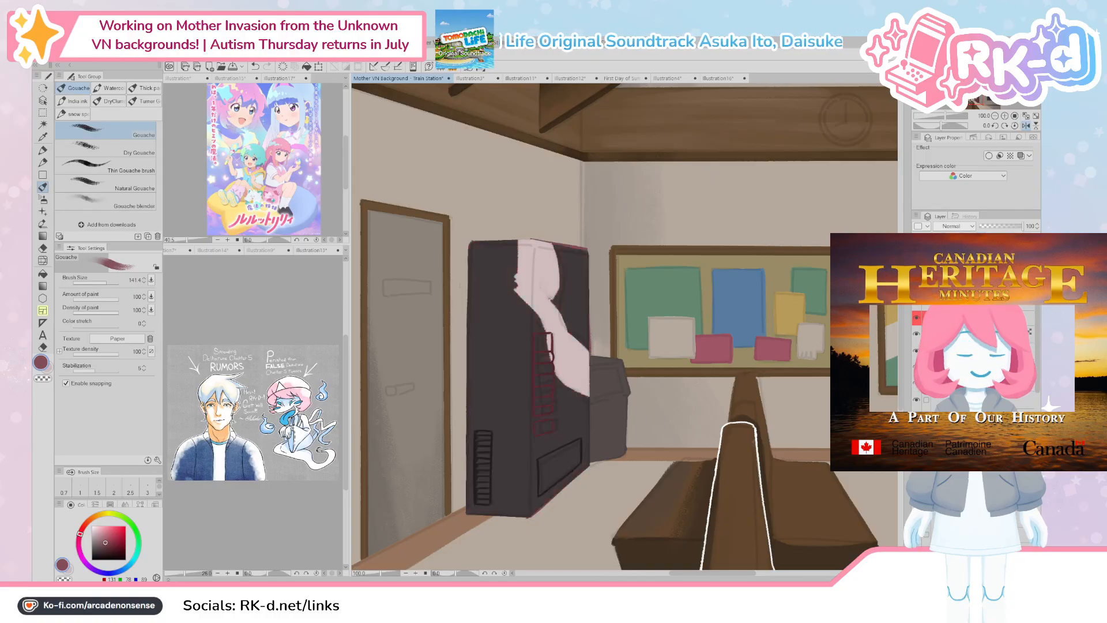
key("ctrl+z")
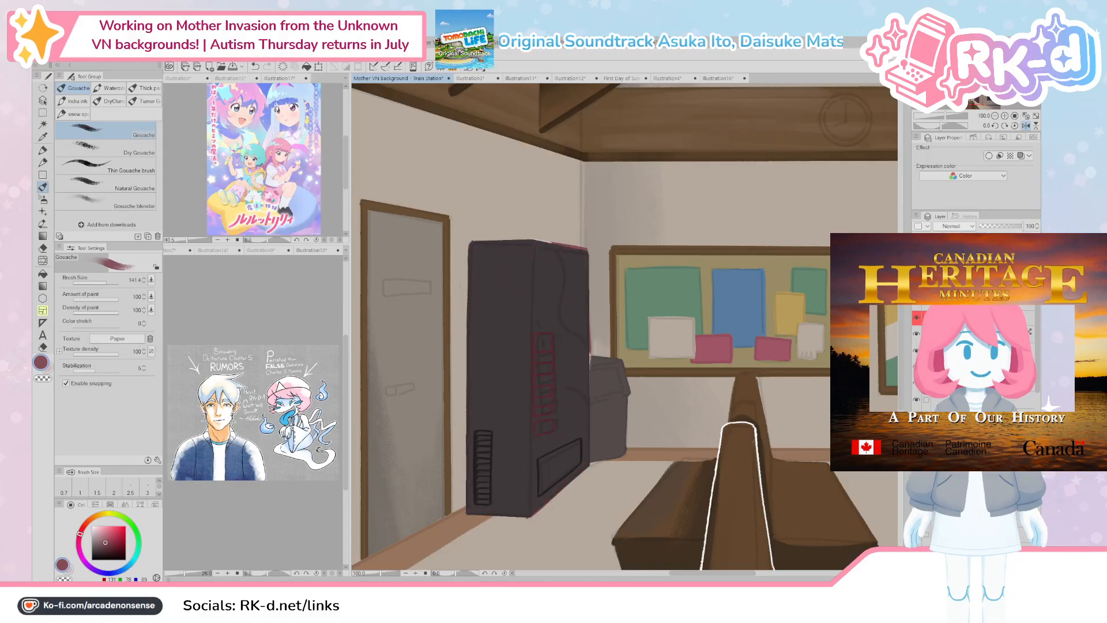
Step: Erase the pale pink overlapping the dark side panel along a straight vertical line at the vending machine's front corner
key("c")
mouse_move(577, 232)
left_mouse_down("ctrl+alt")
mouse_move(537, 353)
mouse_move(532, 551)
left_mouse_up("ctrl+alt")
left_click_drag(547, 233, 552, 234, "ctrl+alt")
mouse_move(551, 239)
left_mouse_down()
mouse_move(547, 304)
mouse_move(546, 238)
mouse_move(581, 256)
mouse_move(582, 319)
mouse_move(572, 410)
mouse_move(548, 389)
mouse_move(549, 455)
left_mouse_up()
mouse_move(547, 239)
left_mouse_down("ctrl+alt")
mouse_move(535, 233)
mouse_move(533, 526)
left_mouse_up("ctrl+alt")
mouse_move(585, 361)
left_mouse_down()
mouse_move(562, 507)
mouse_move(585, 398)
left_mouse_up()
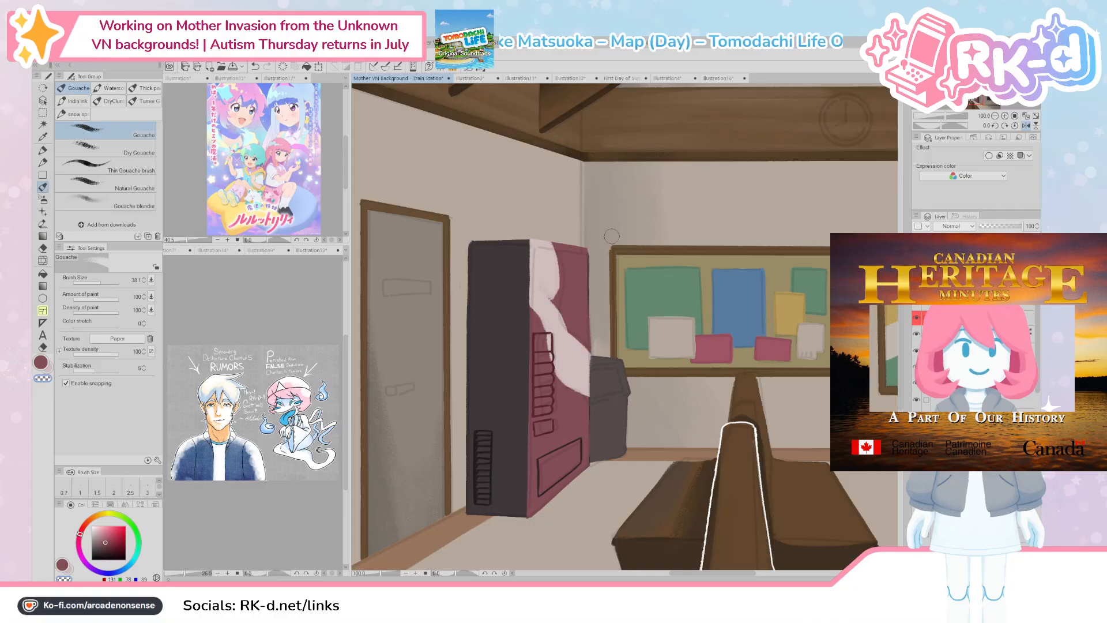
mouse_move(595, 268)
left_mouse_down("ctrl+alt")
mouse_move(588, 310)
mouse_move(552, 286)
left_mouse_up("ctrl+alt")
Step: Check the vending machine against the whole train station background, then return to a close view of it with the brush size at 12
scroll(596, 409, "down", 5)
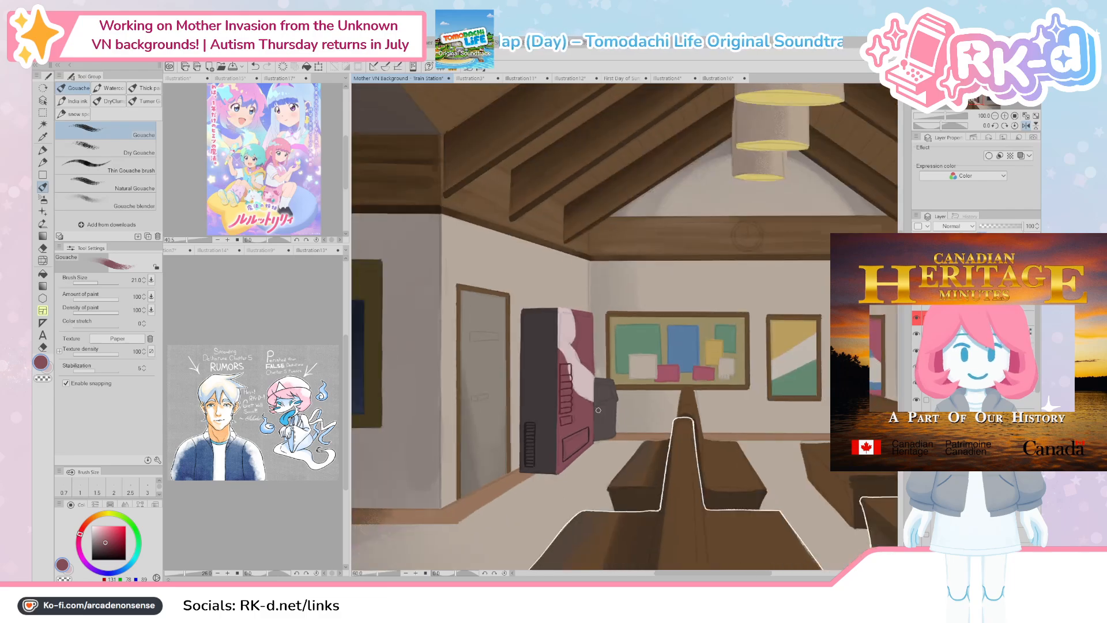
left_click_drag(592, 425, 526, 455)
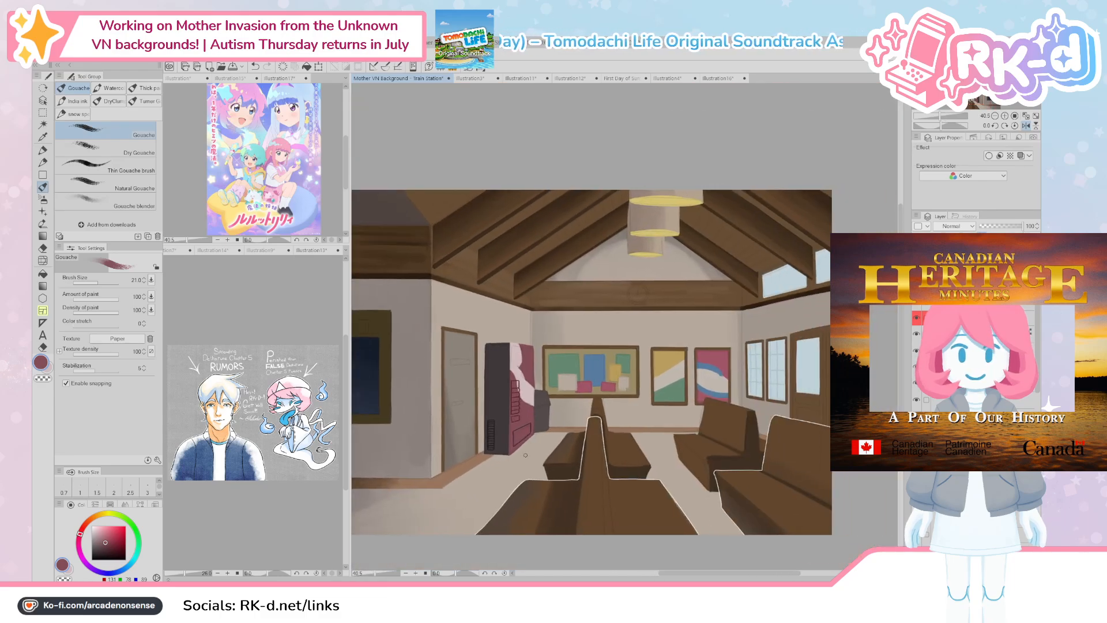
scroll(525, 455, "up", 3)
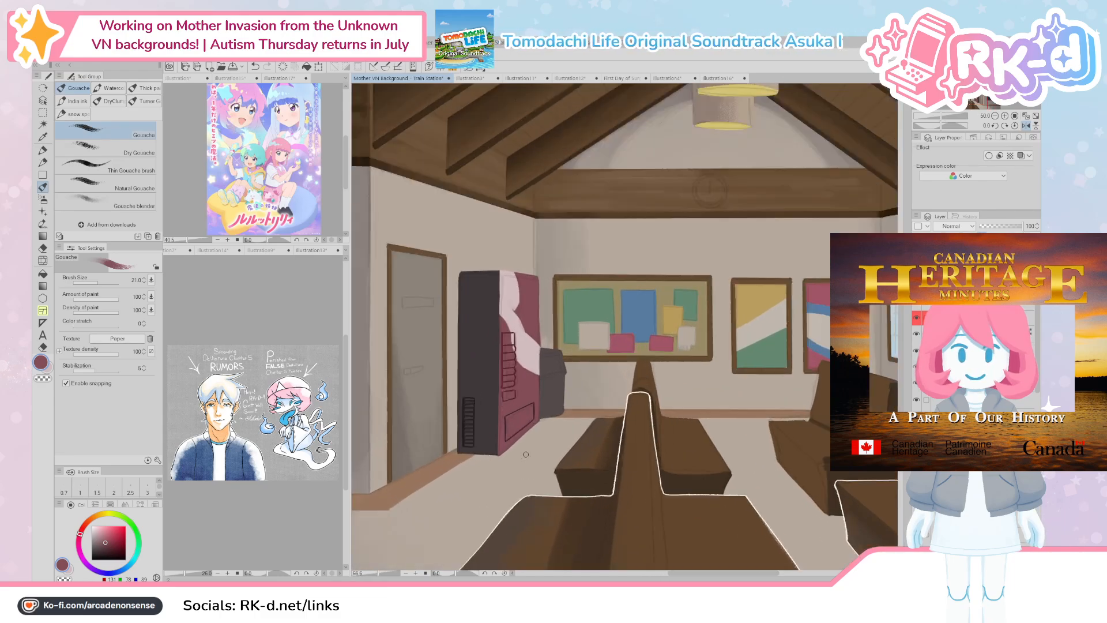
left_click_drag(486, 434, 491, 478)
scroll(689, 414, "up", 2)
key("[")
key("[")
key("[")
key("[")
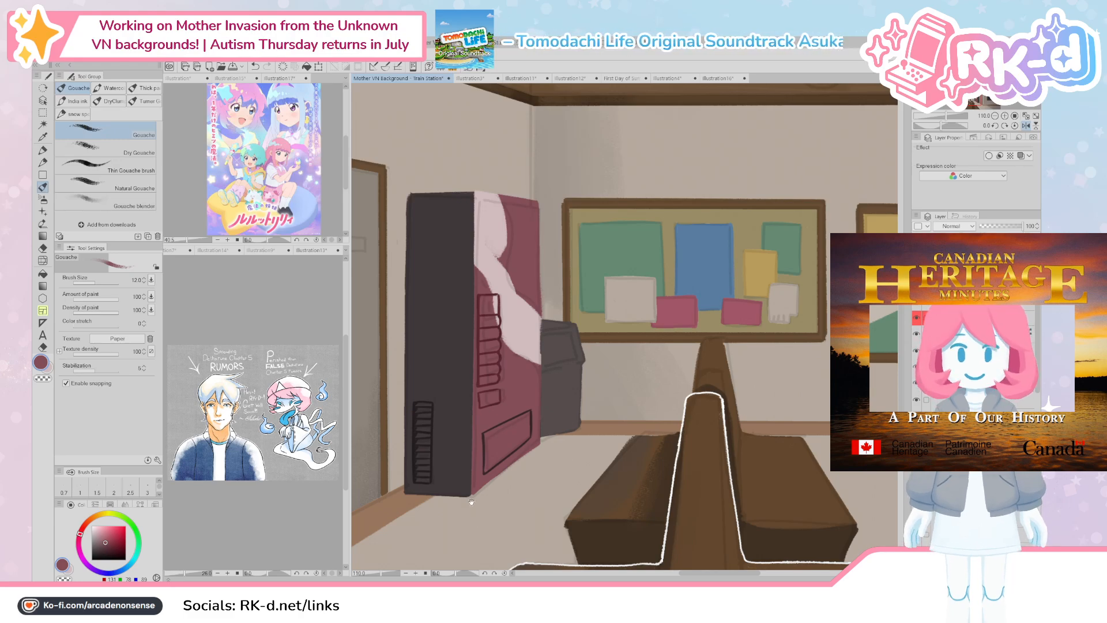
left_click_drag(470, 510, 479, 523)
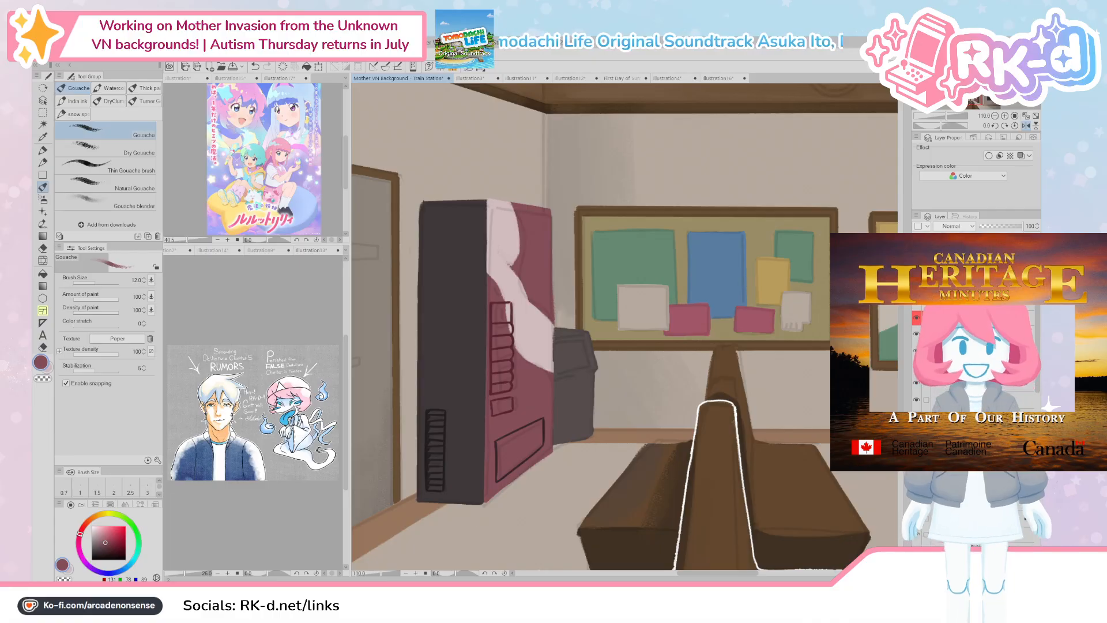
key("ctrl+z")
key("ctrl+y")
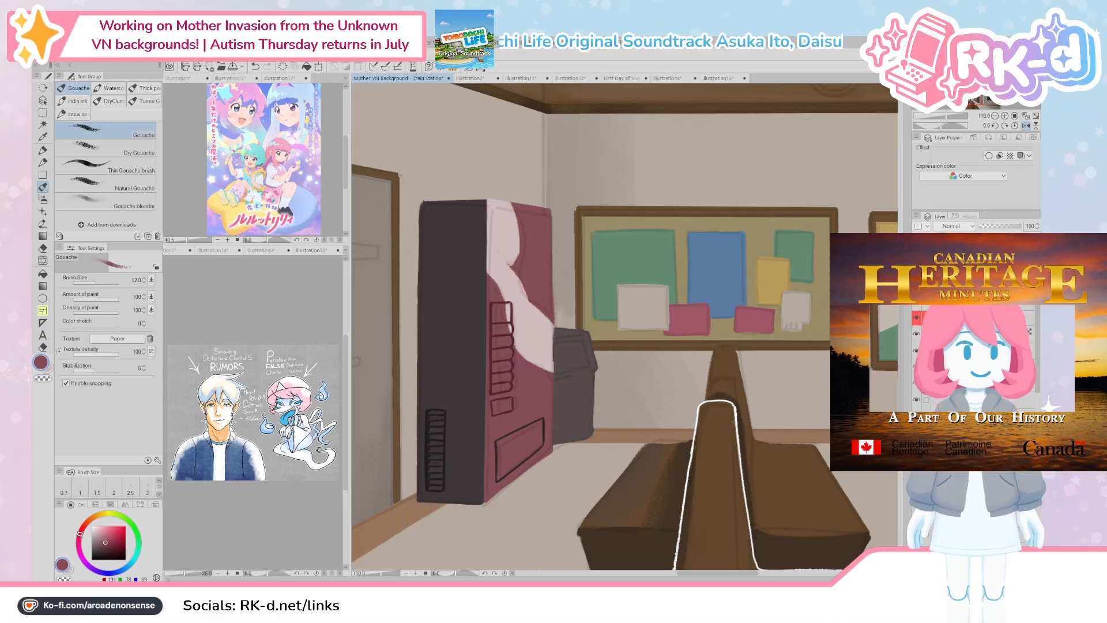
Step: Touch up the pale pink shape near the top of the vending machine's front and trim the front's outer edge with transparent colour at brush size 15
left_click(513, 251, "alt")
left_click_drag(516, 268, 504, 201)
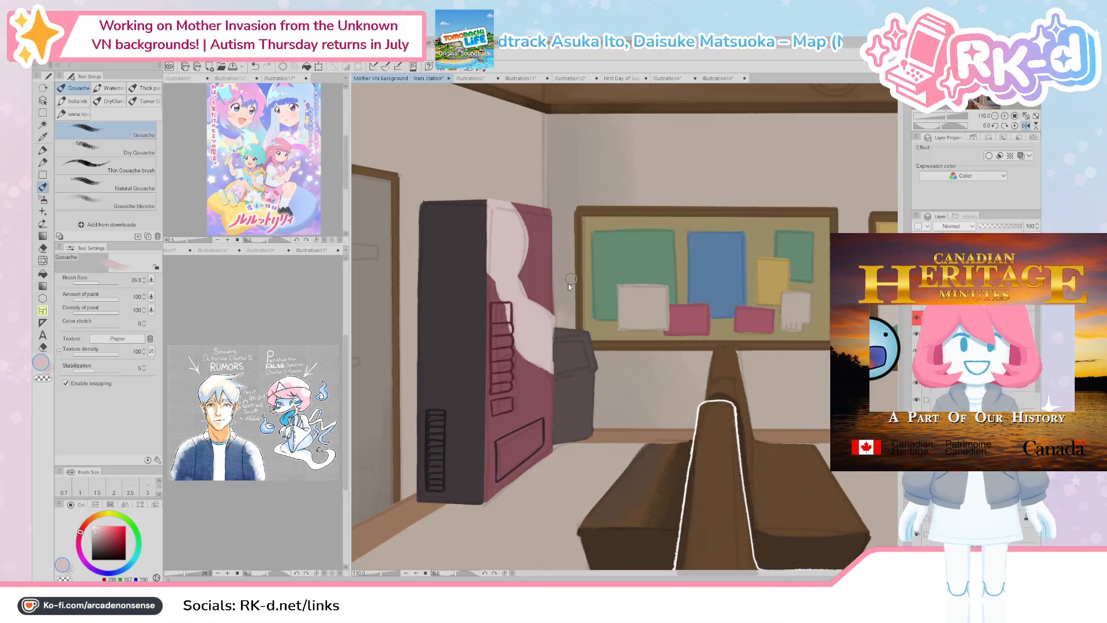
left_click_drag(569, 283, 561, 217)
key("c")
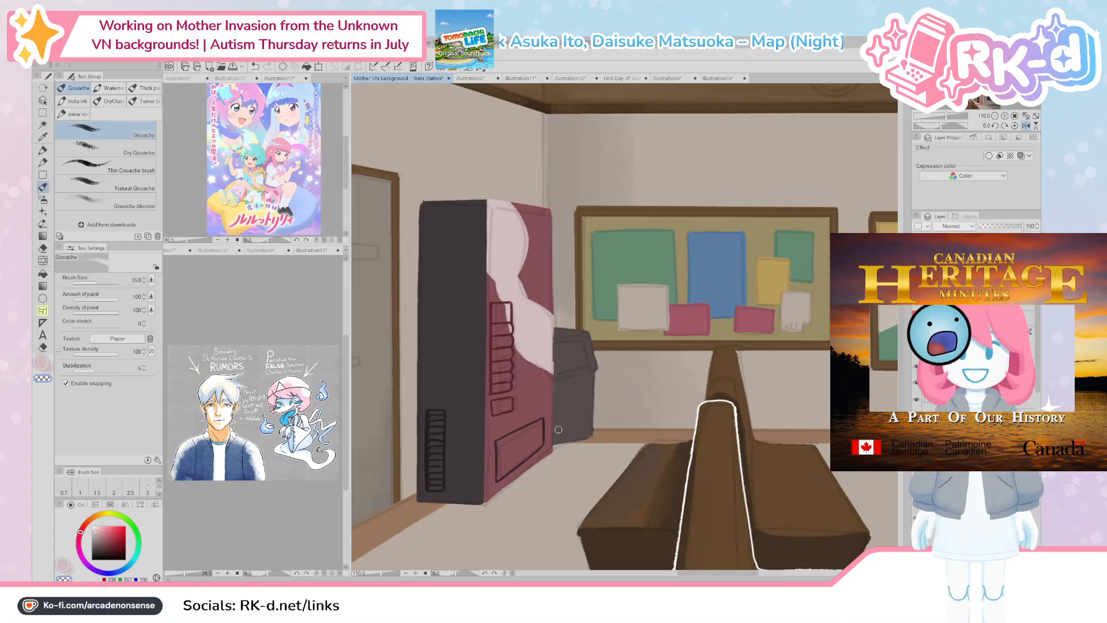
left_click_drag(552, 287, 551, 402)
left_click(552, 398, "alt")
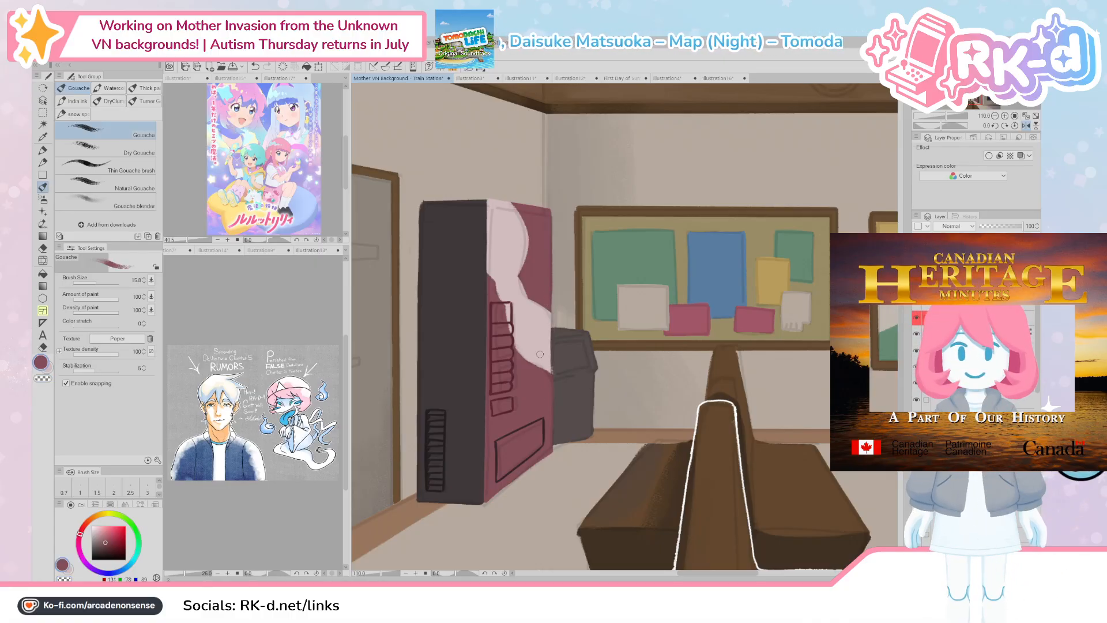
key("c")
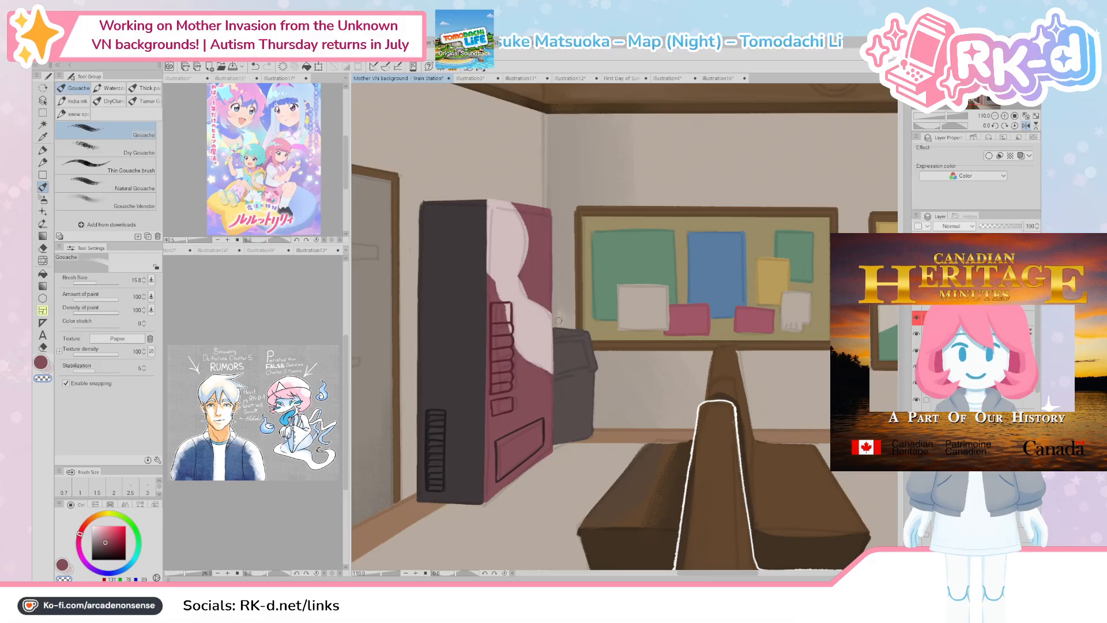
scroll(569, 430, "up", 1)
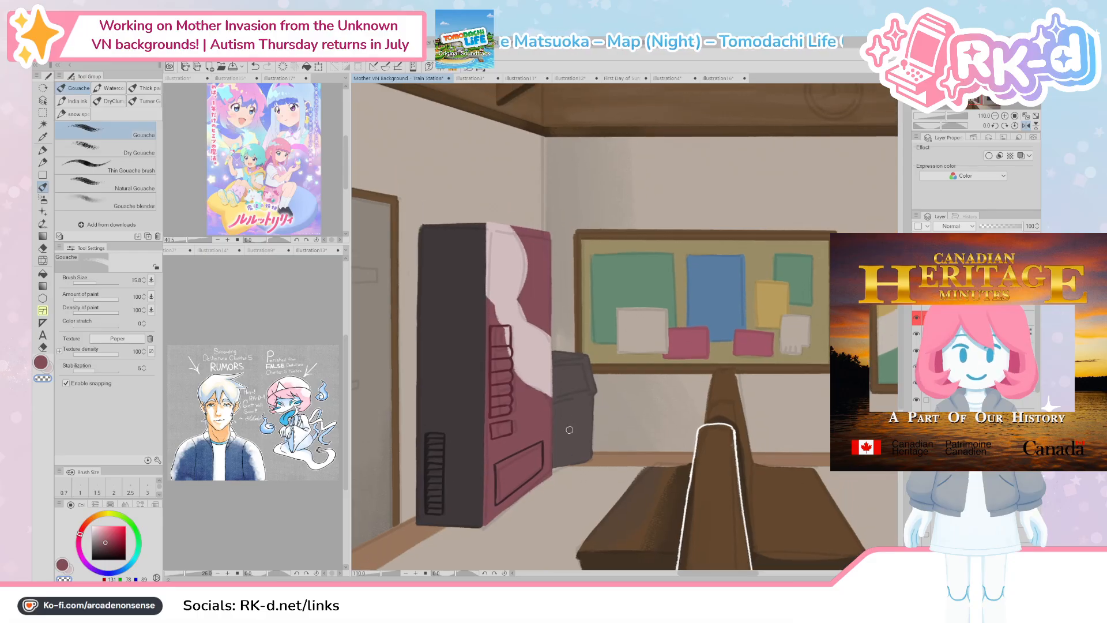
Step: Draw the lid line on the dark bin beside the vending machine in dark grey, using the Thin Gouache brush at size 8.3
left_click(428, 451, "alt")
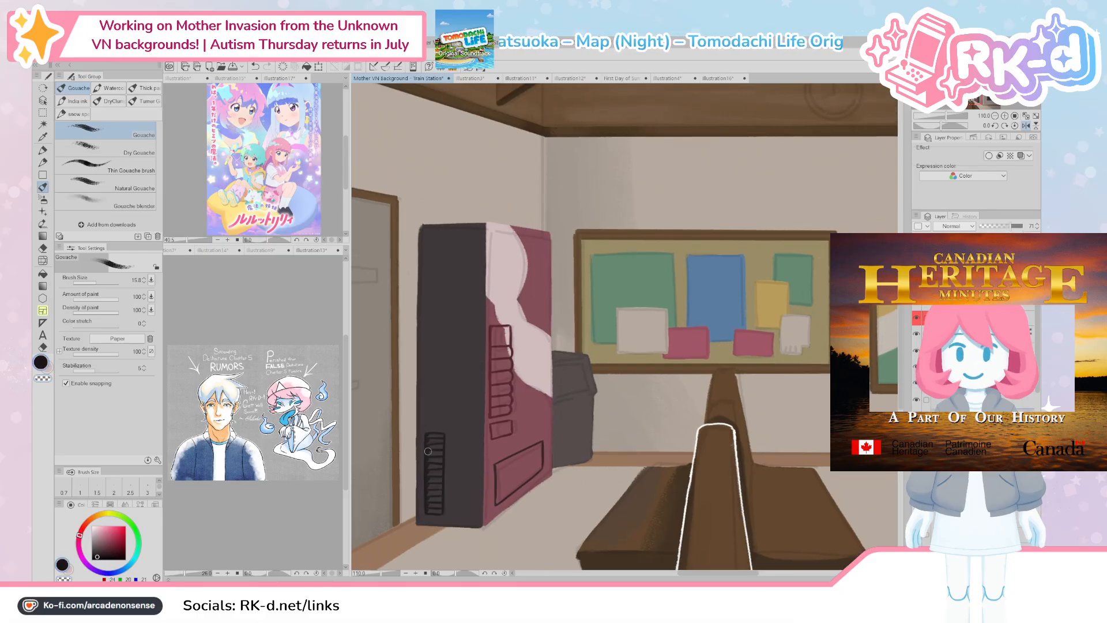
left_click(568, 419, "ctrl+shift")
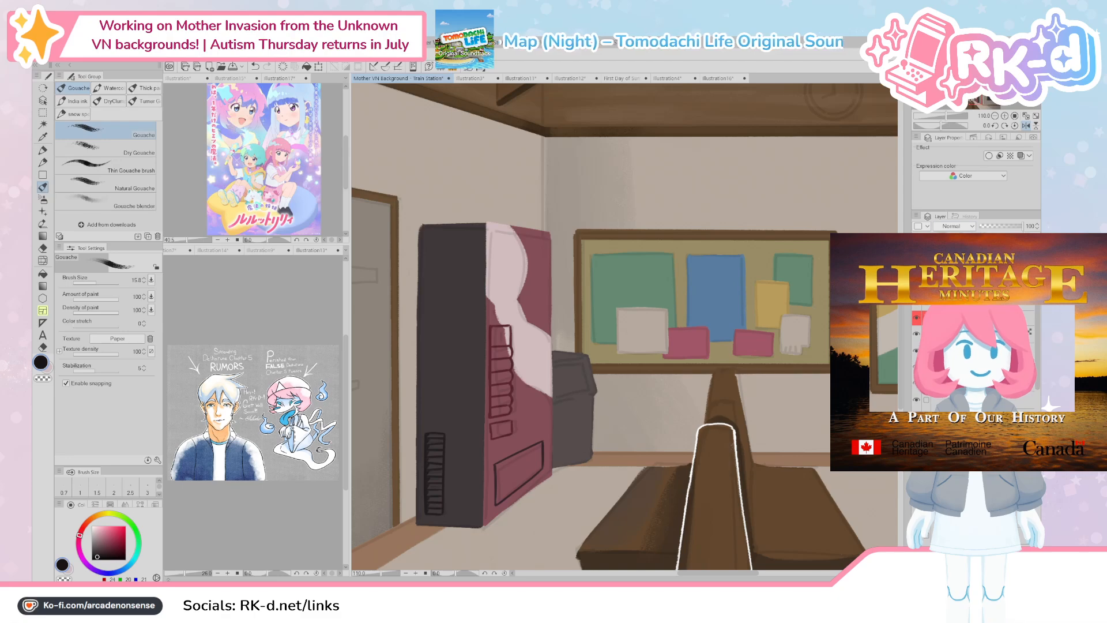
left_click(107, 167)
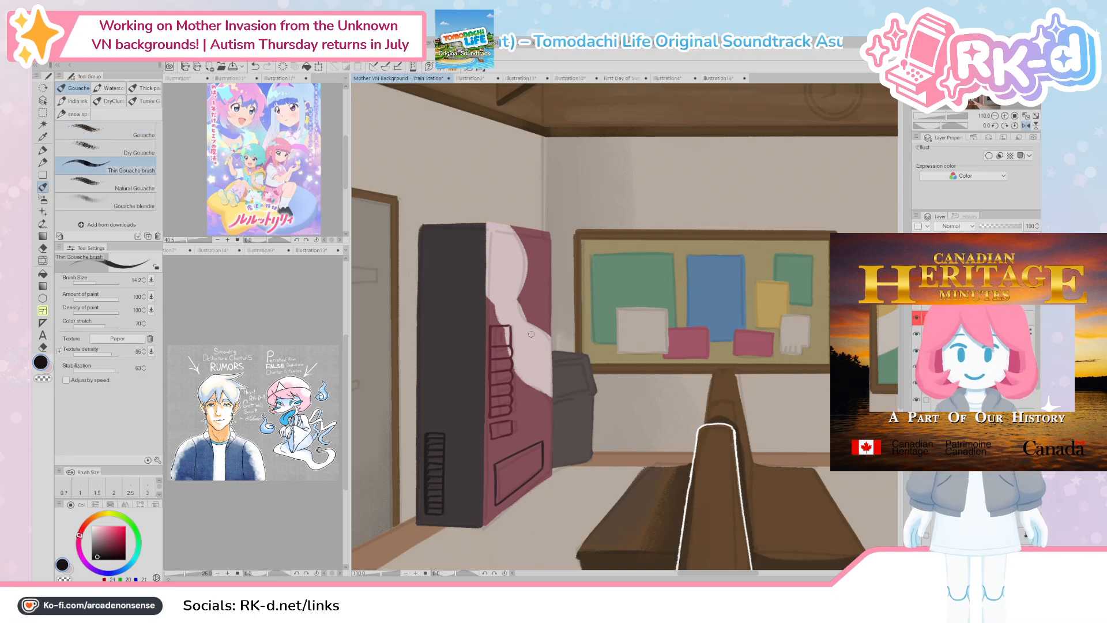
scroll(519, 324, "up", 2)
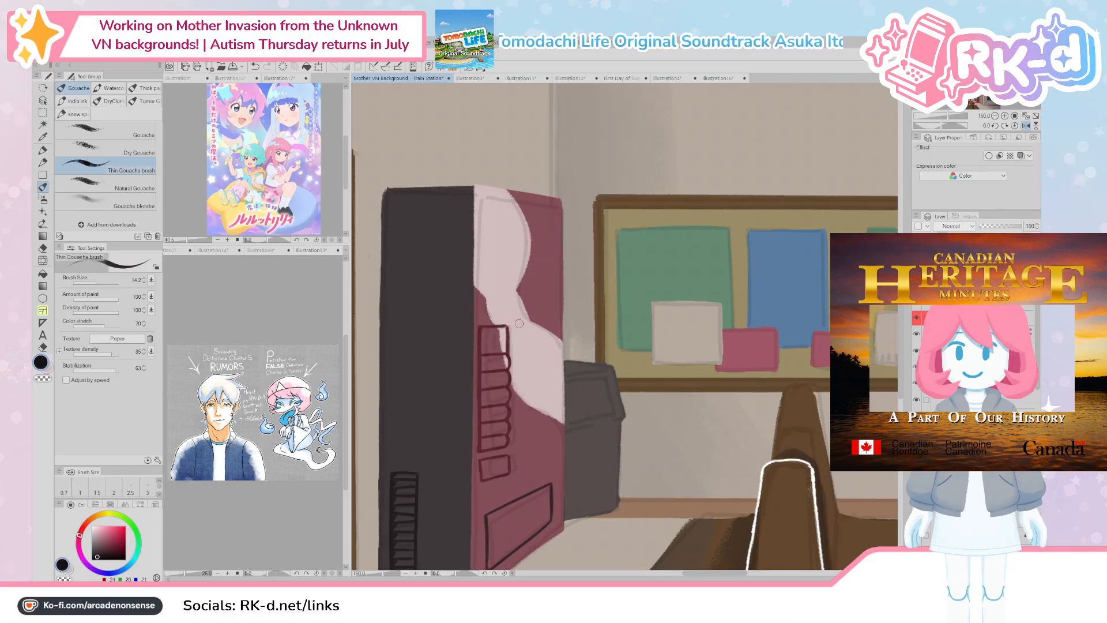
left_click_drag(521, 328, 528, 285)
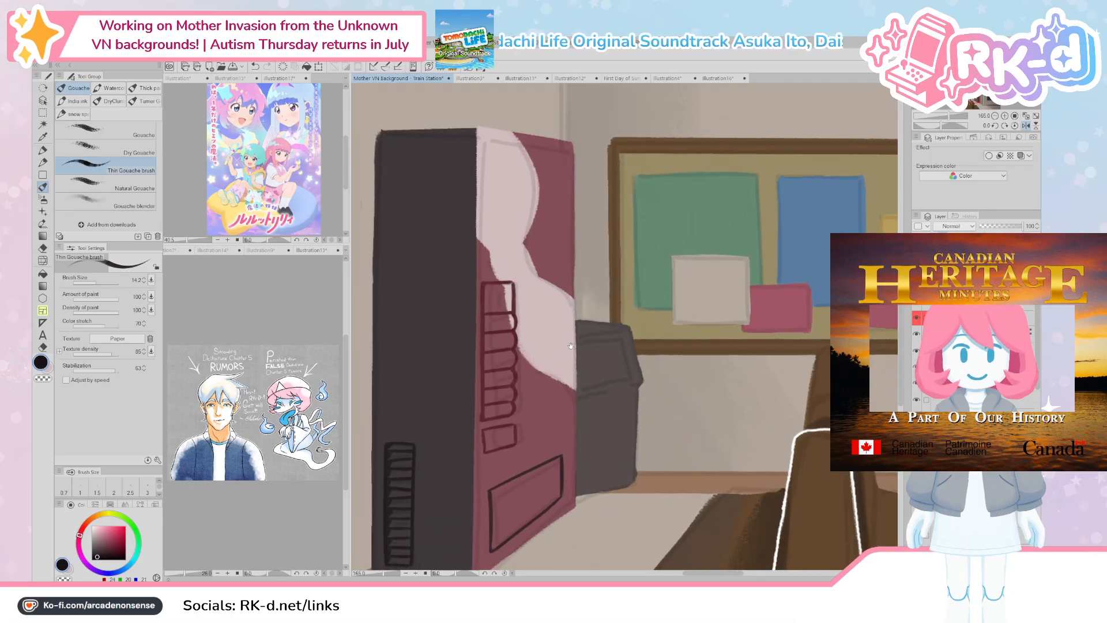
left_click_drag(568, 421, 562, 425)
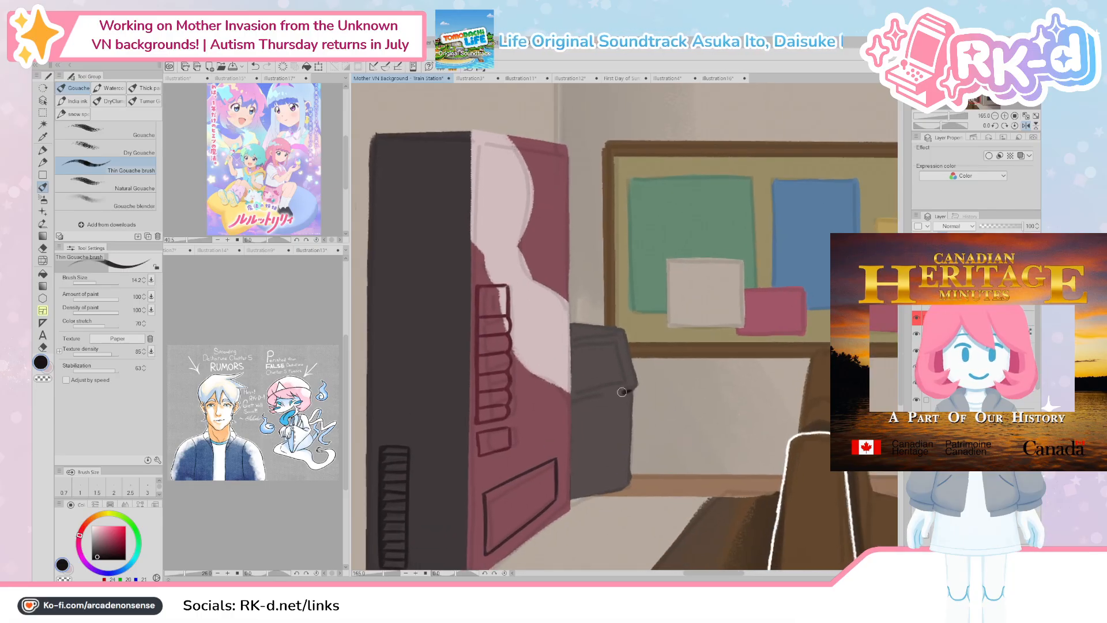
key("bracketleft")
key("bracketleft")
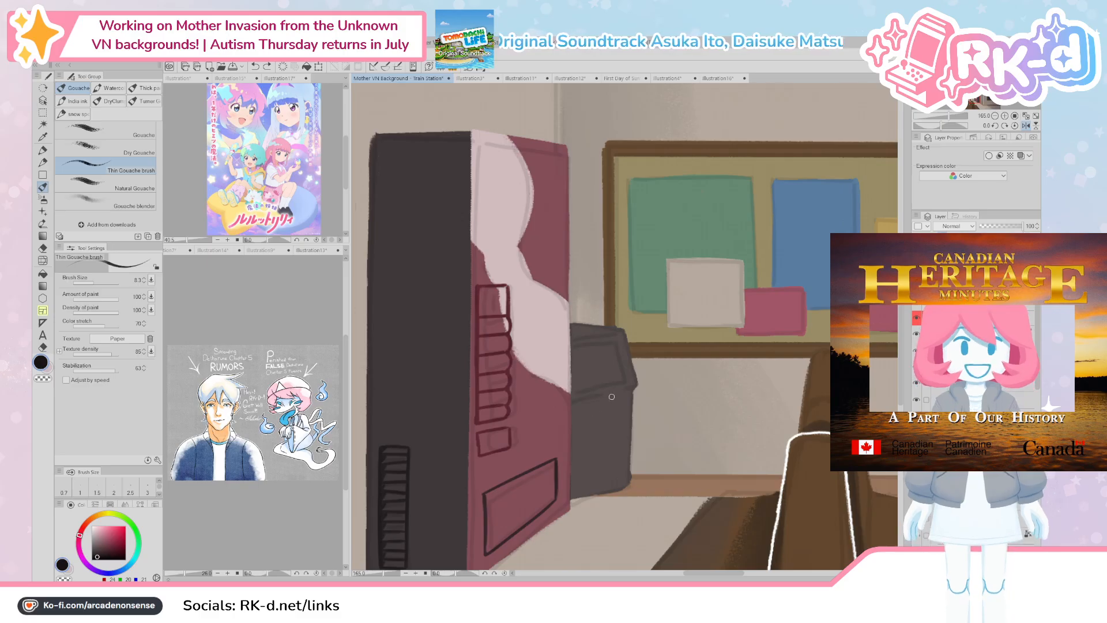
left_click_drag(627, 391, 571, 404)
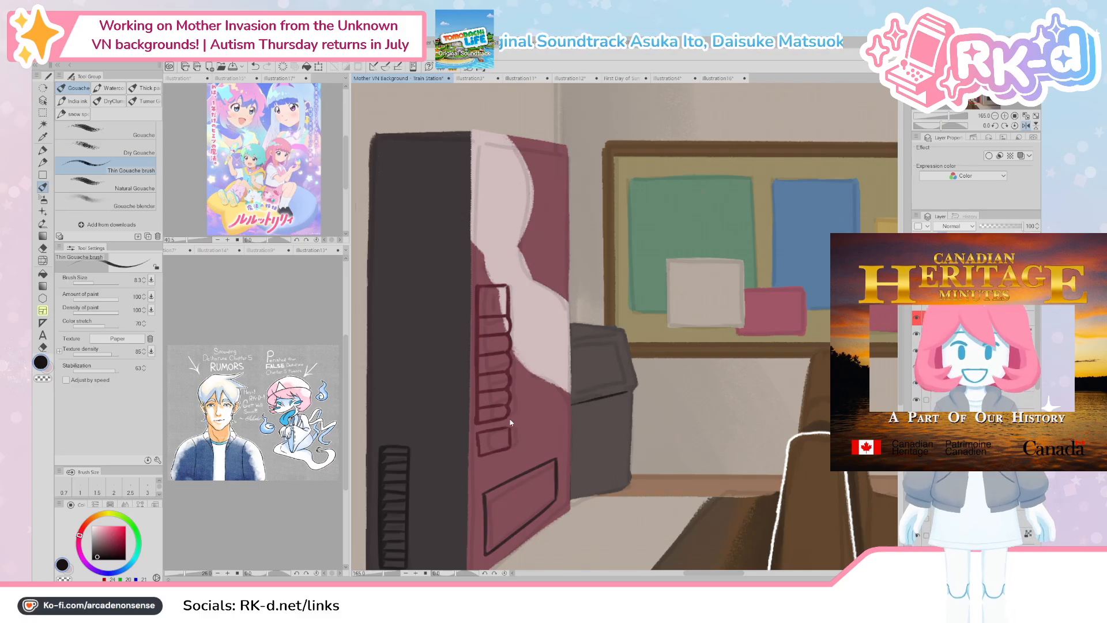
left_click(97, 550)
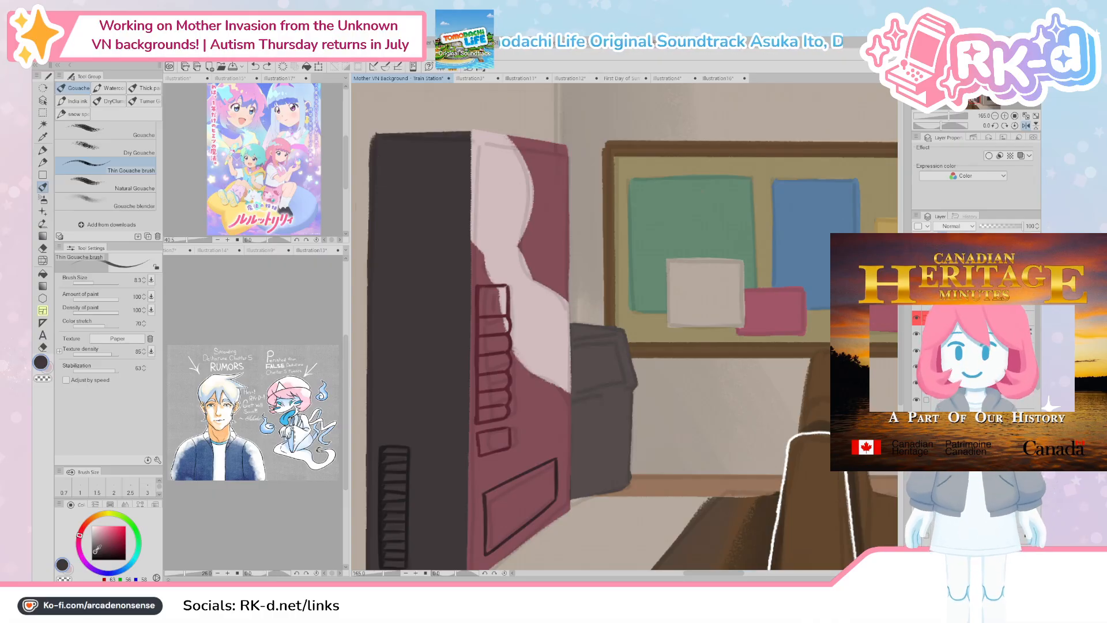
left_click_drag(515, 415, 522, 465)
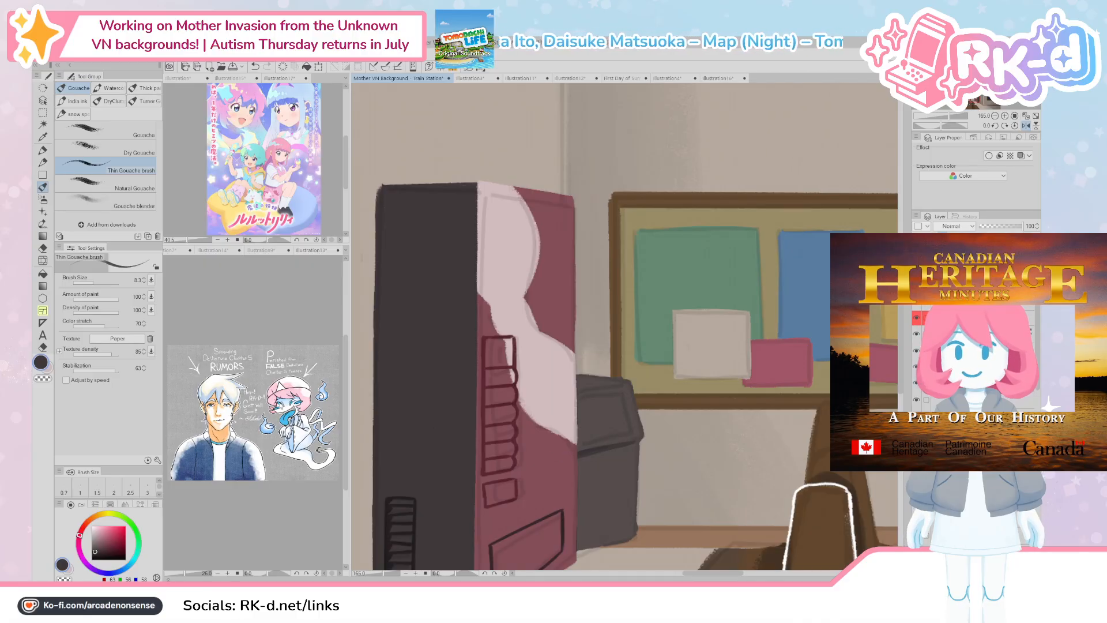
Step: Examine the two characters and handwritten notes up close in the lower reference picture
left_click(293, 381)
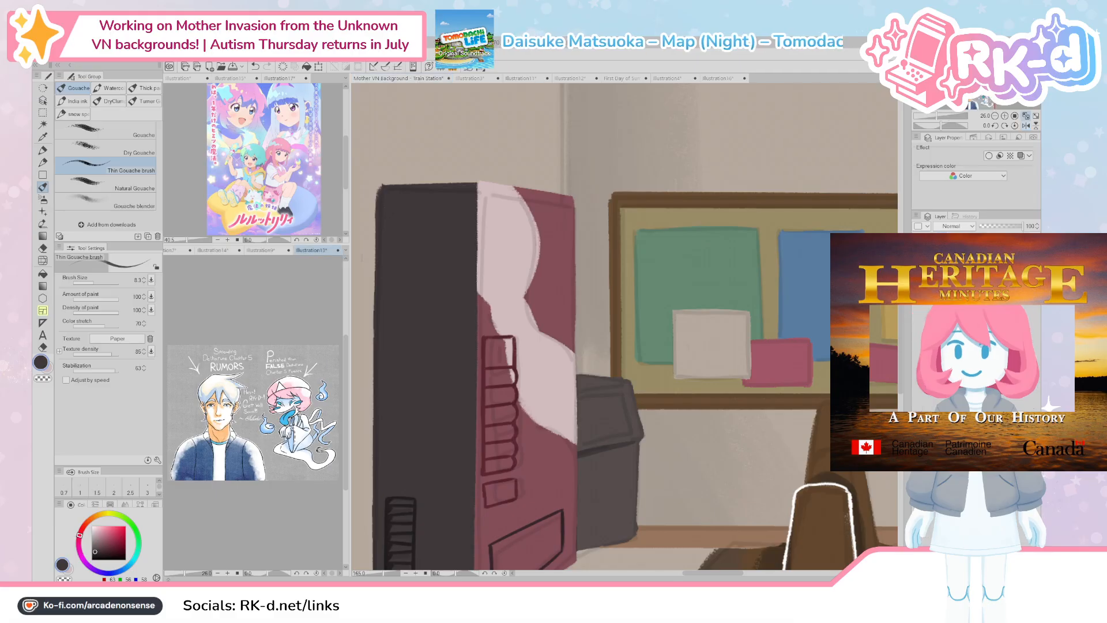
scroll(294, 378, "up", 5)
scroll(294, 375, "down", 4)
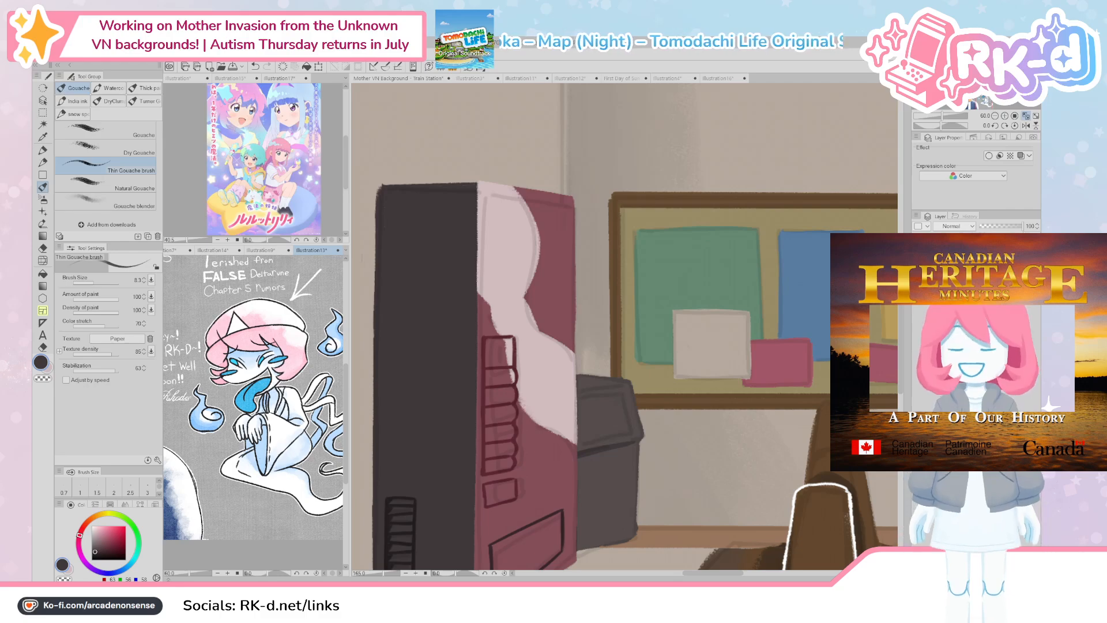
left_click_drag(225, 392, 293, 472)
Step: Examine the white mascot on the anime poster up close, then zoom the poster back out to 60%
scroll(240, 180, "up", 6)
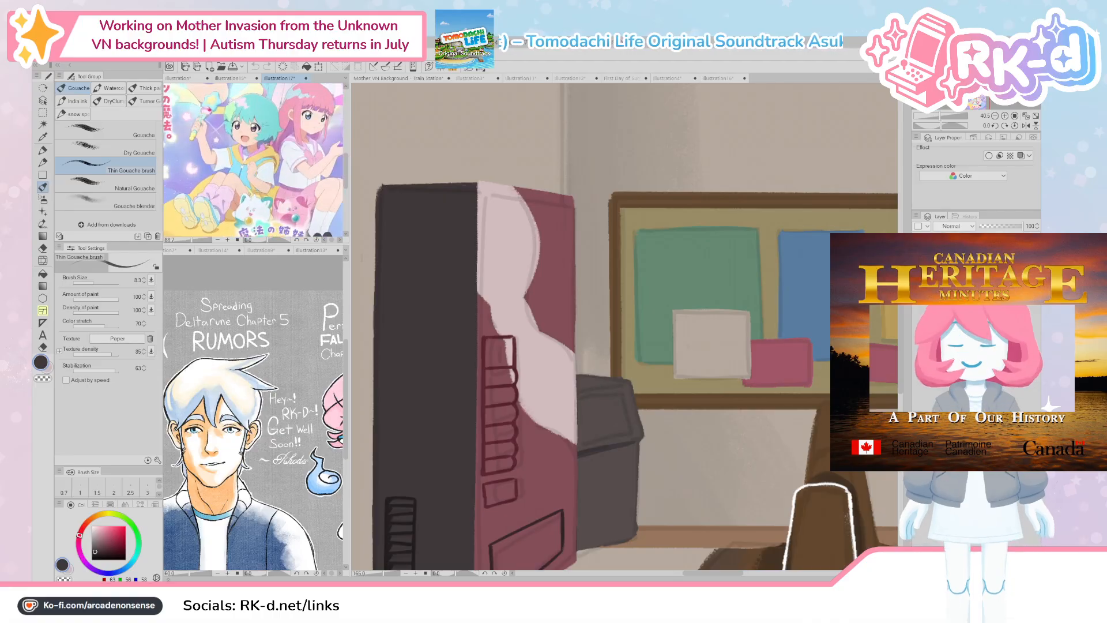
scroll(240, 179, "up", 6)
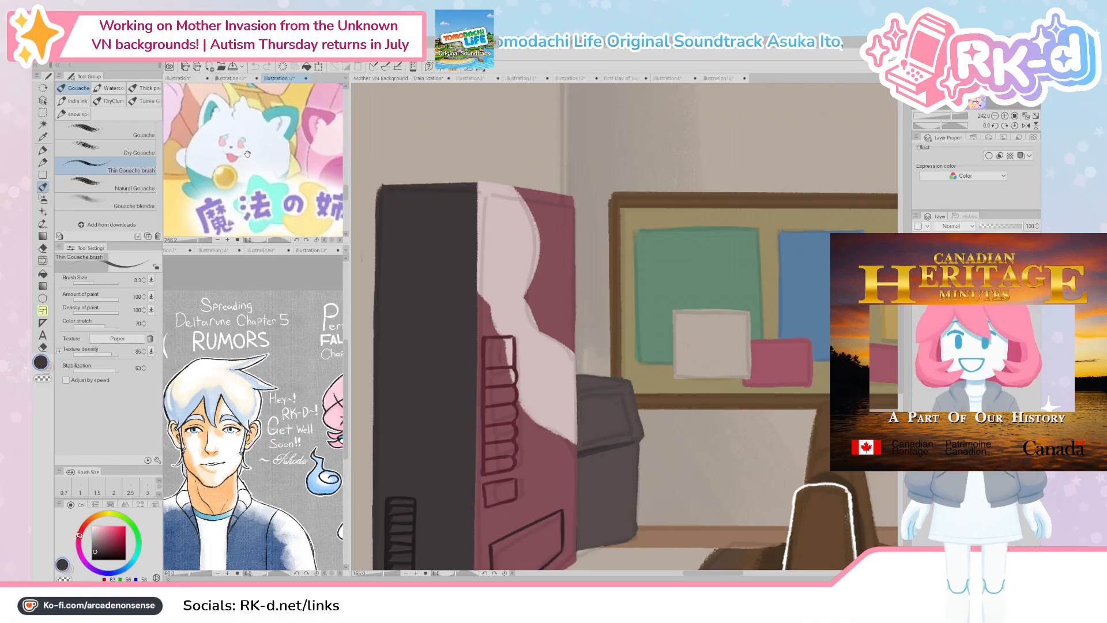
left_click_drag(240, 156, 245, 166)
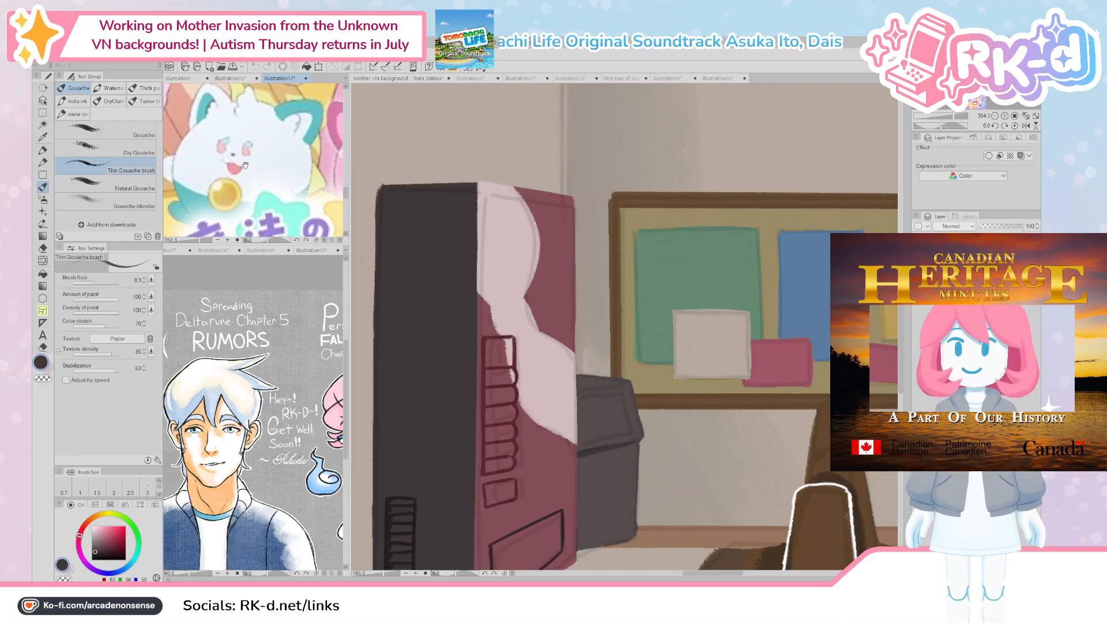
scroll(245, 165, "down", 7)
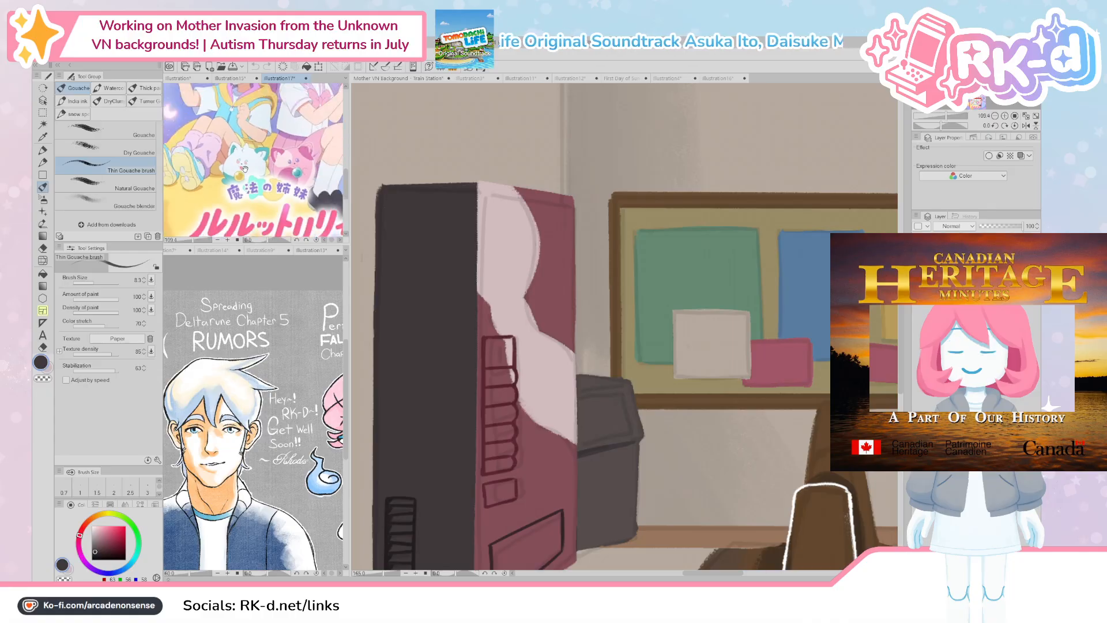
scroll(245, 168, "down", 2)
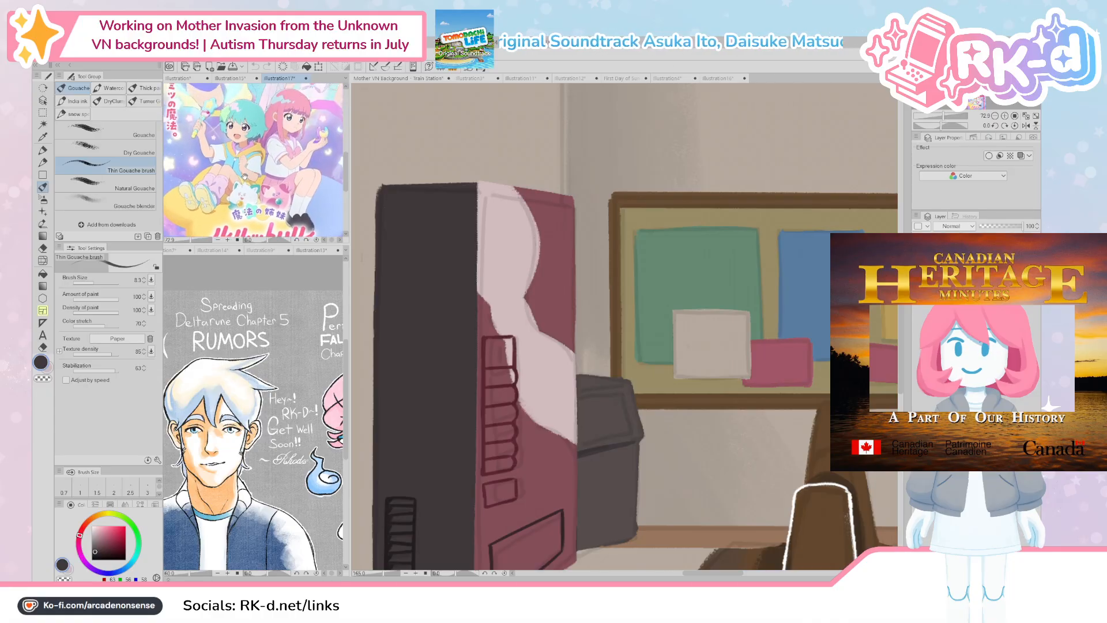
scroll(244, 176, "down", 2)
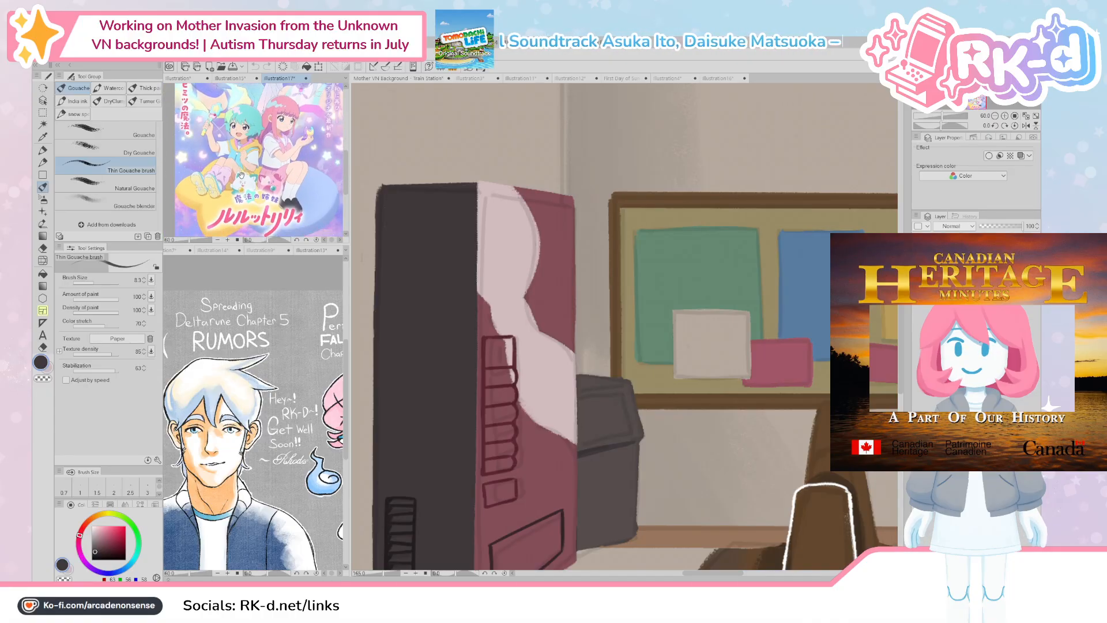
Step: Return to the train station background and bring the whole vending machine and the bin beside it into view
left_click(467, 131)
scroll(492, 225, "down", 2)
left_click_drag(502, 392, 488, 385)
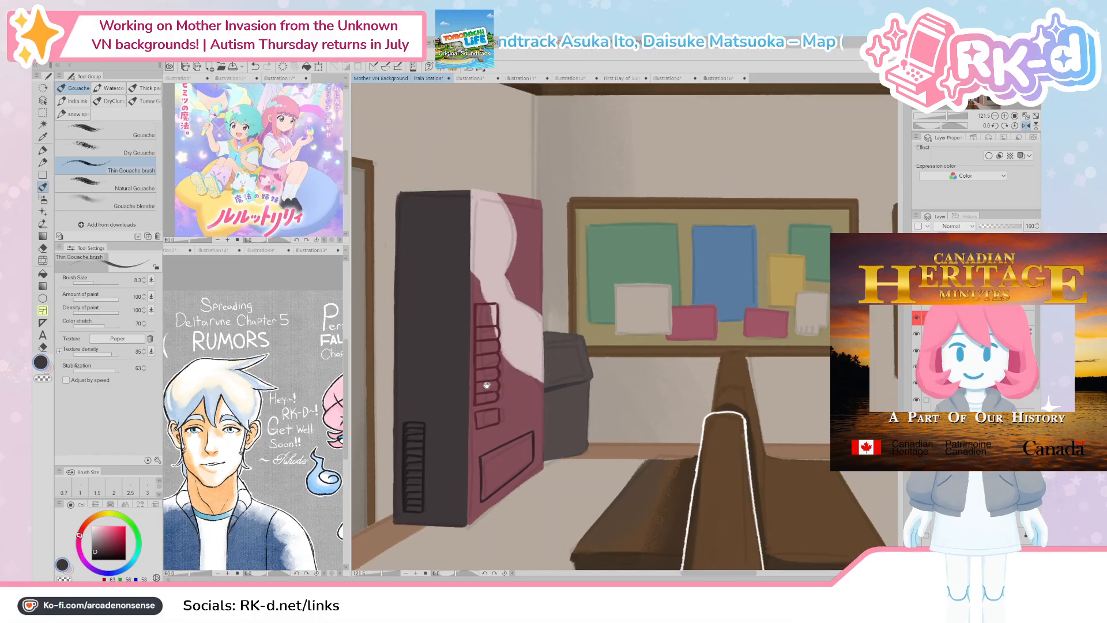
left_click_drag(517, 454, 507, 464)
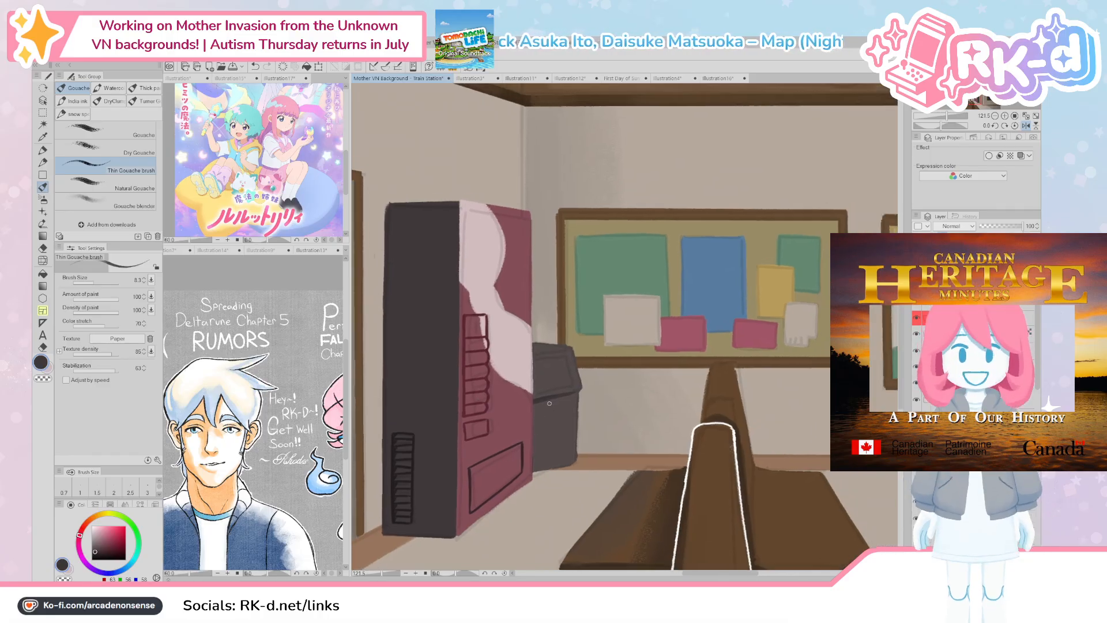
scroll(548, 405, "up", 1)
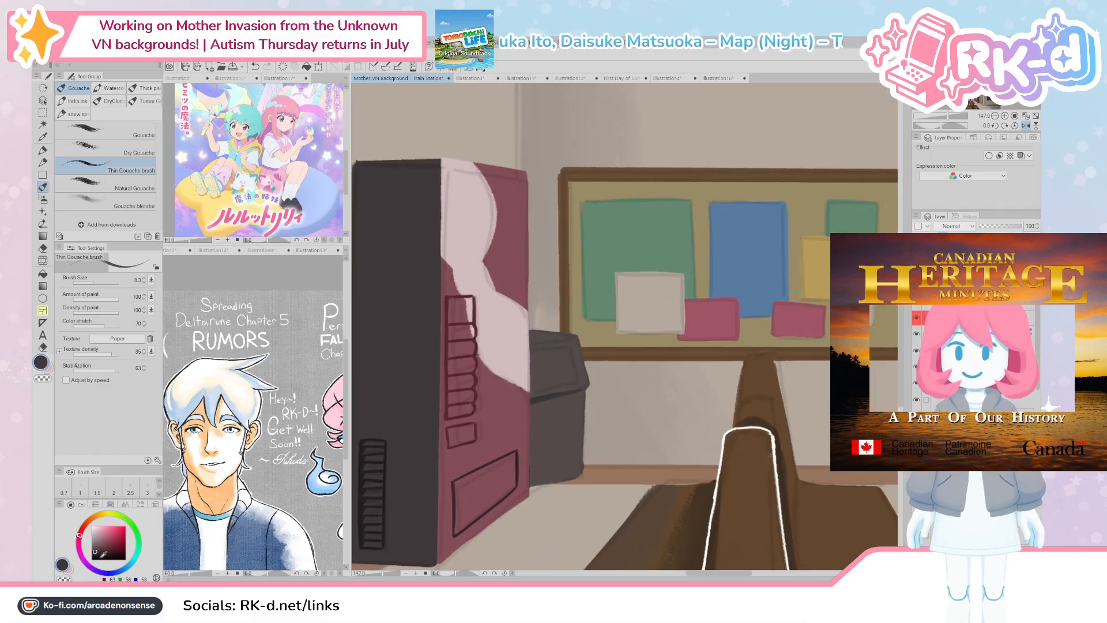
left_click(95, 553)
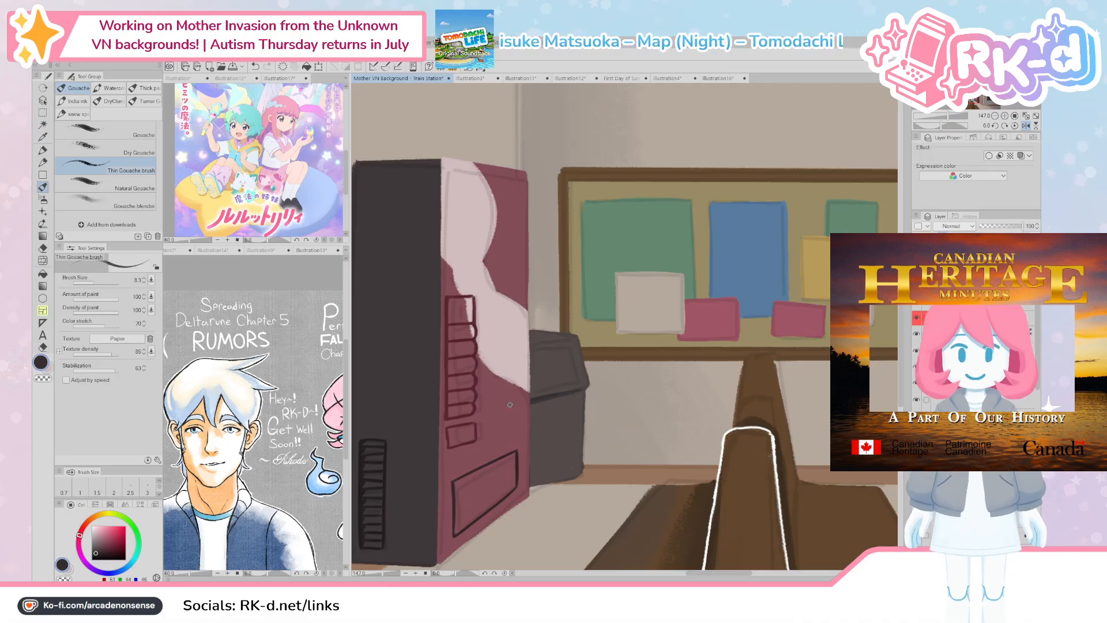
mouse_move(558, 390)
left_mouse_down()
mouse_move(530, 414)
mouse_move(499, 417)
left_mouse_up()
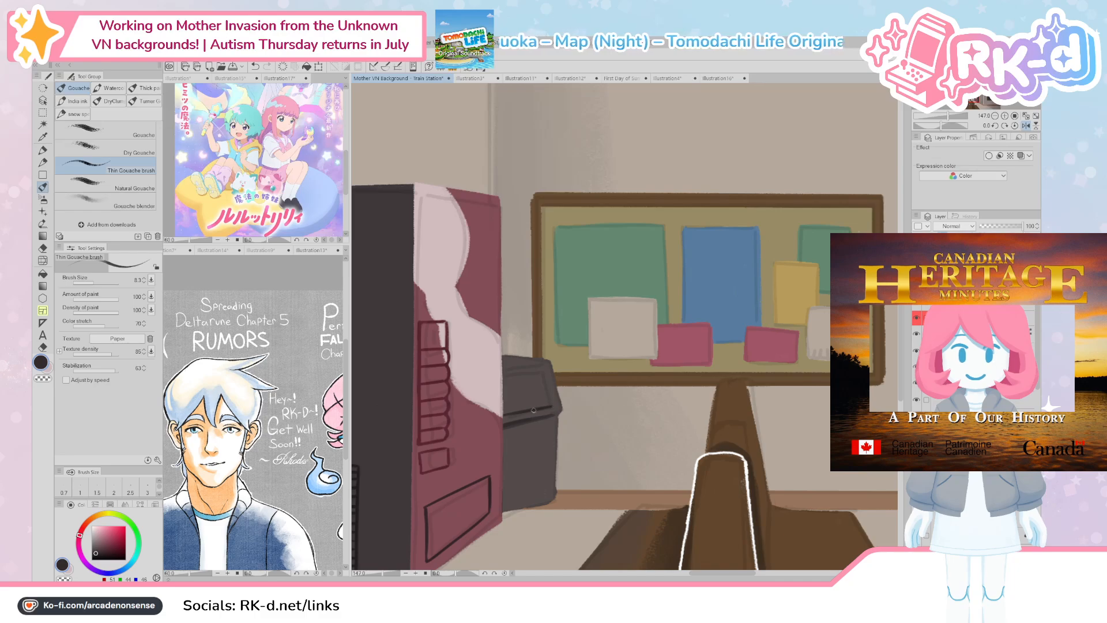
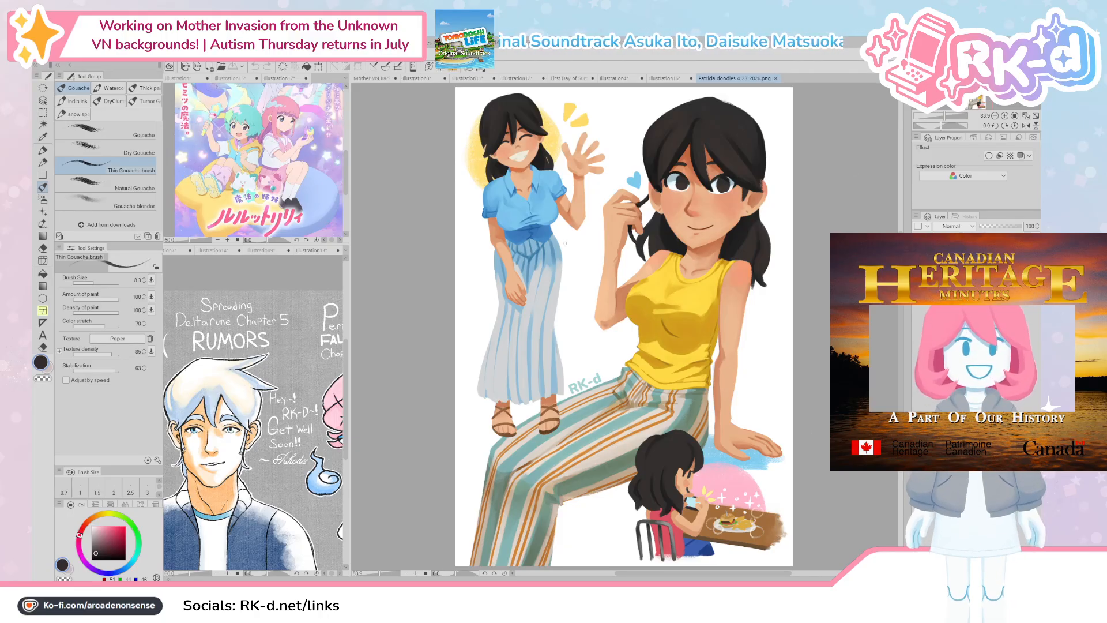
Step: Examine the waving woman in the blue blouse up close in the character doodles picture, then bring both large figures back into view
scroll(548, 208, "up", 3)
scroll(547, 208, "up", 2)
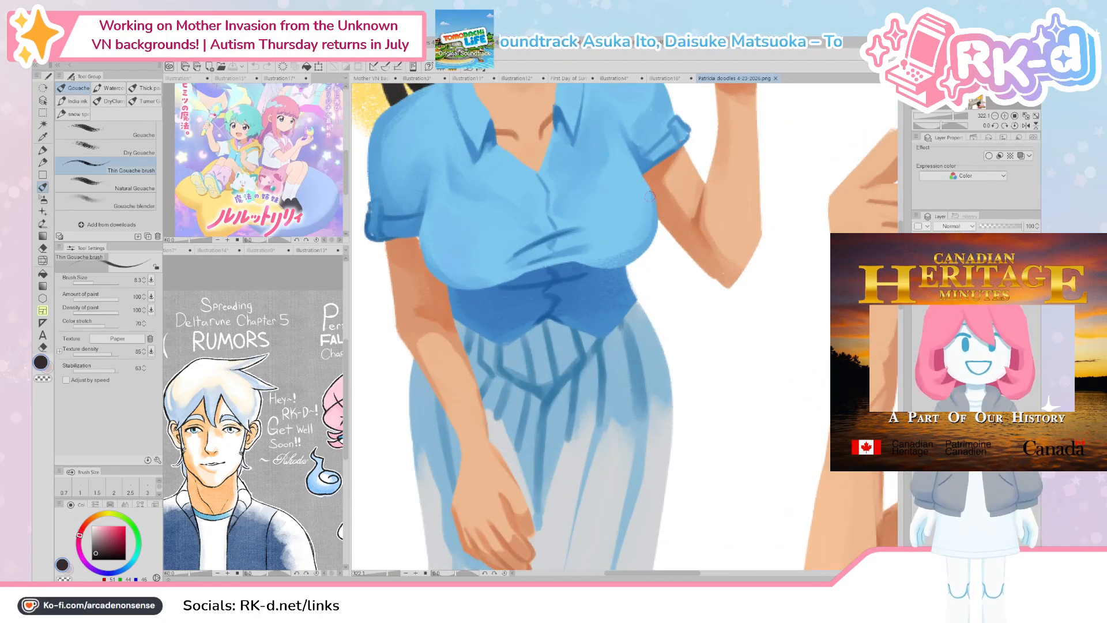
left_click_drag(902, 306, 902, 291)
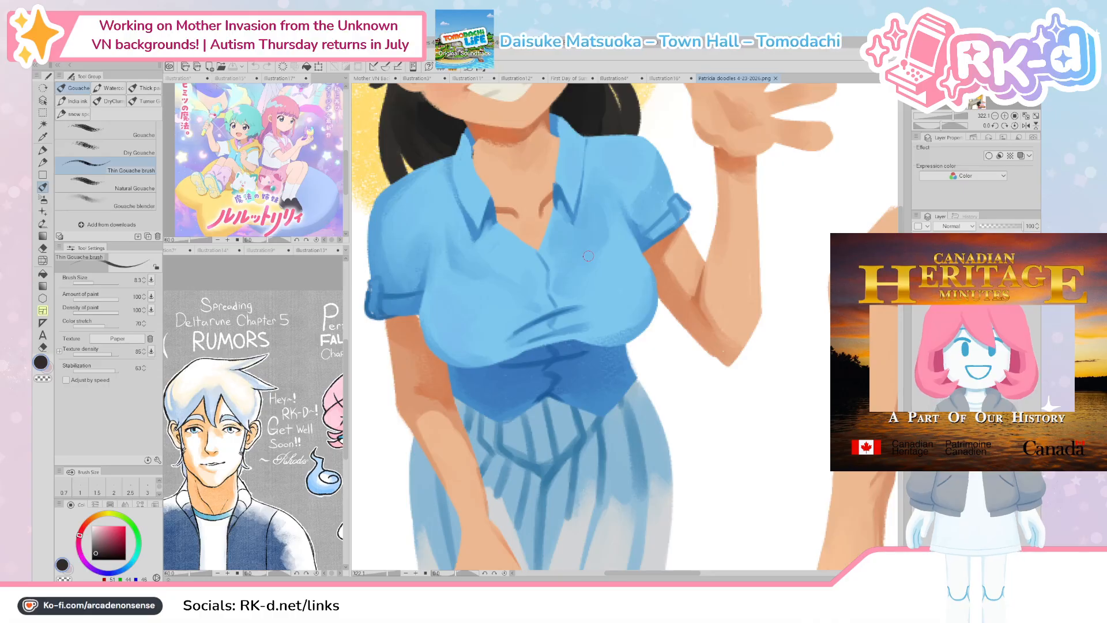
scroll(588, 255, "down", 6)
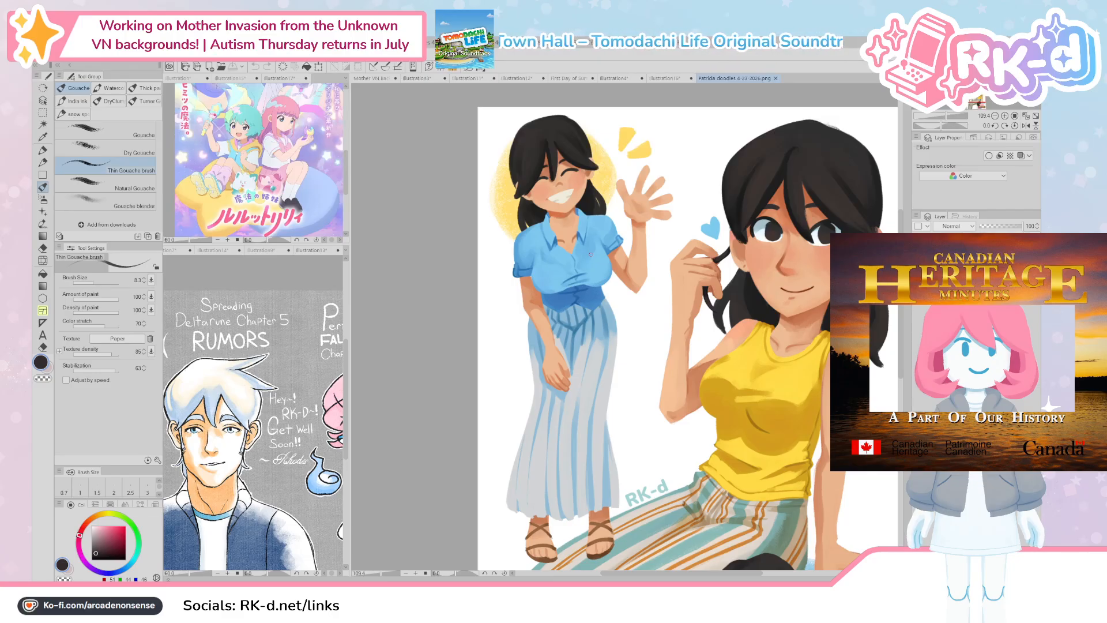
scroll(590, 254, "down", 2)
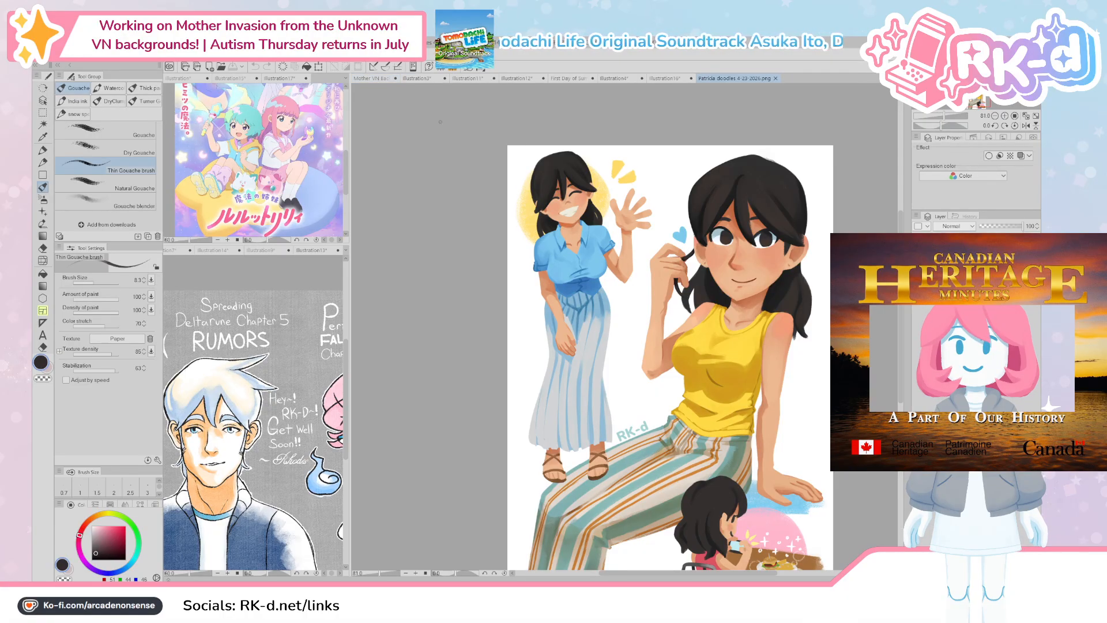
scroll(590, 250, "up", 5)
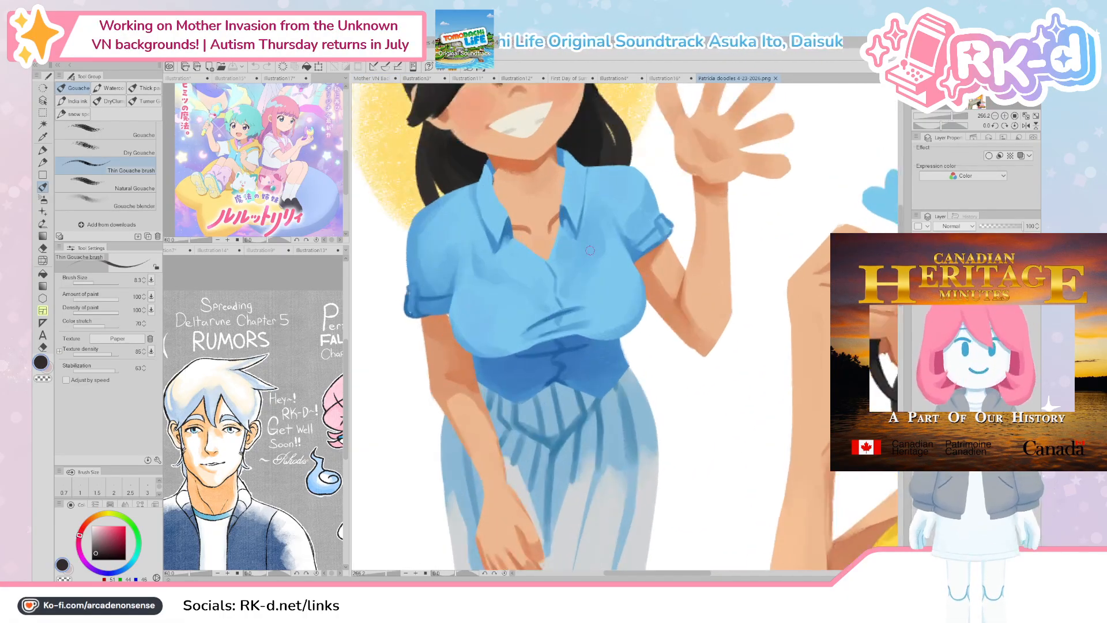
scroll(590, 250, "up", 2)
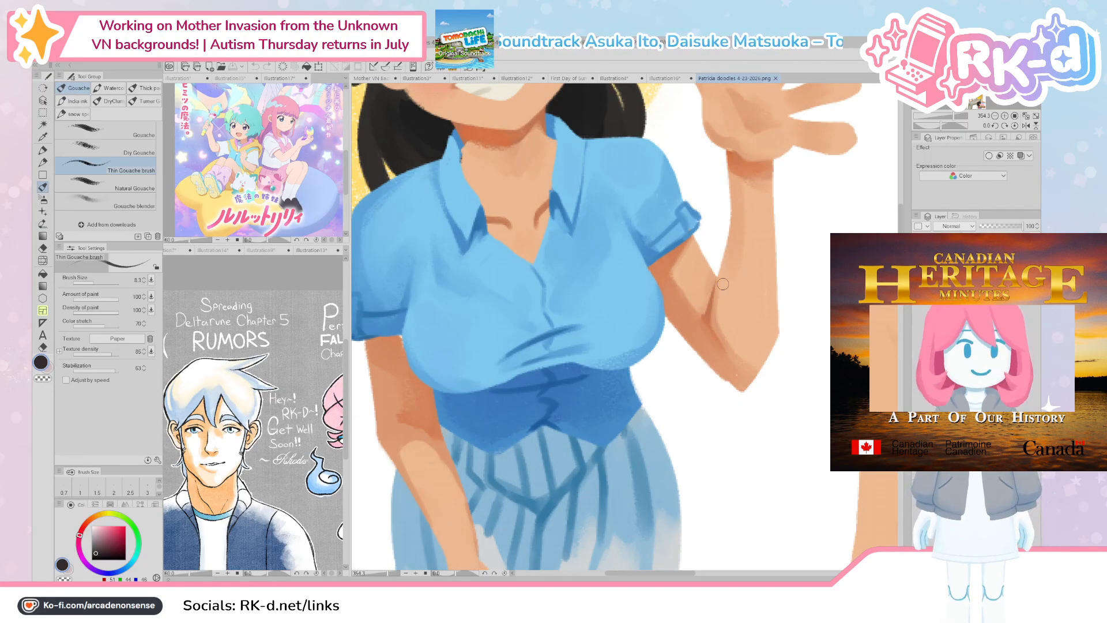
scroll(723, 284, "down", 5)
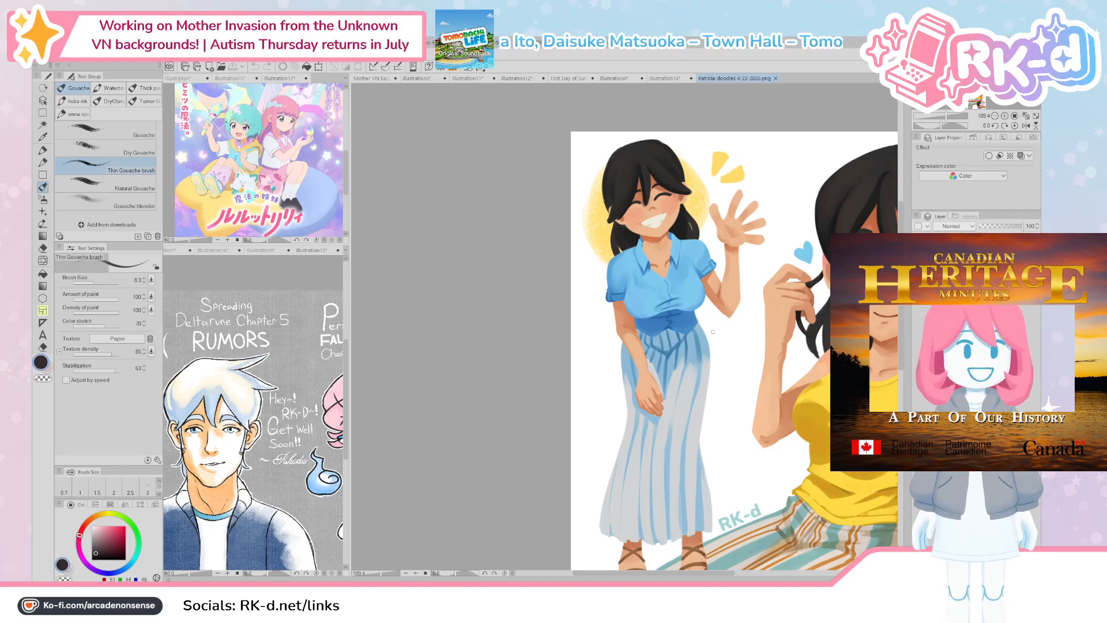
left_click_drag(715, 319, 552, 289)
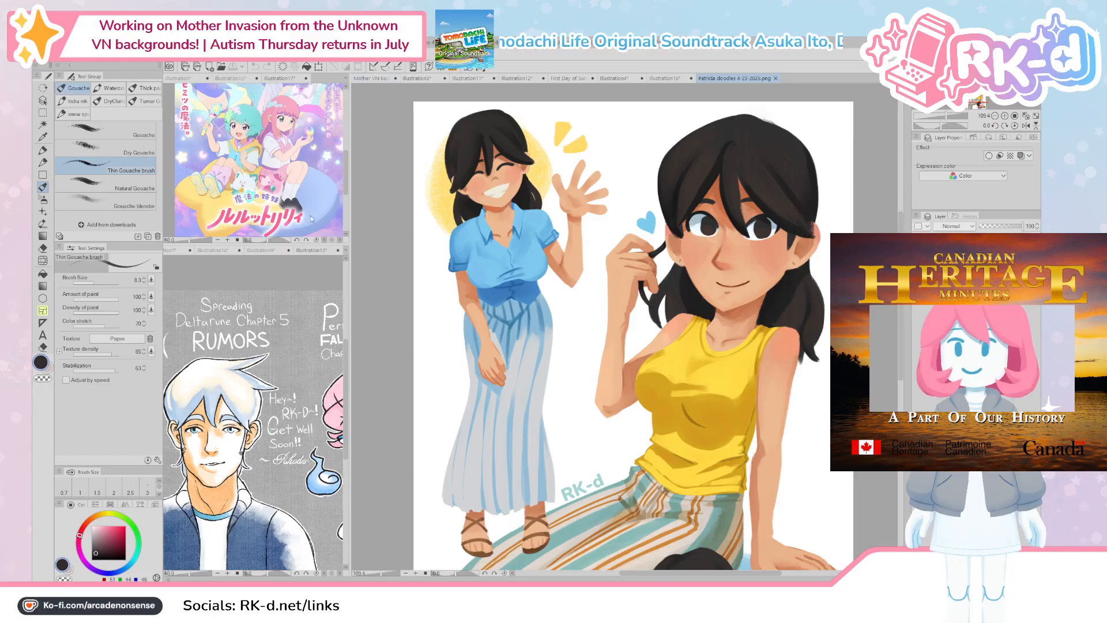
scroll(422, 314, "down", 1)
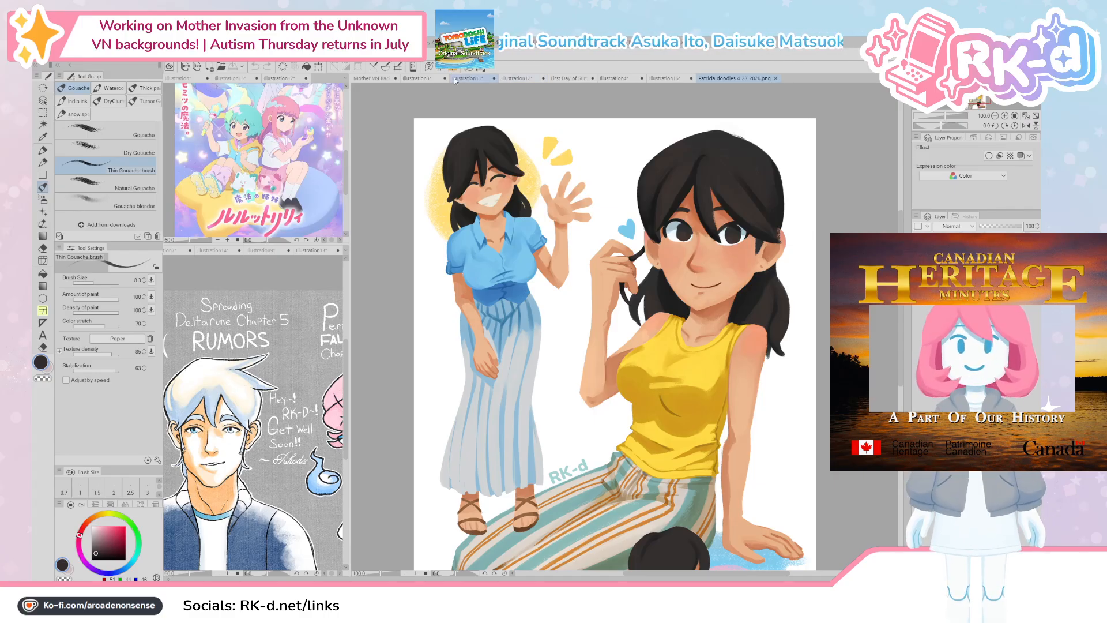
scroll(525, 346, "down", 1)
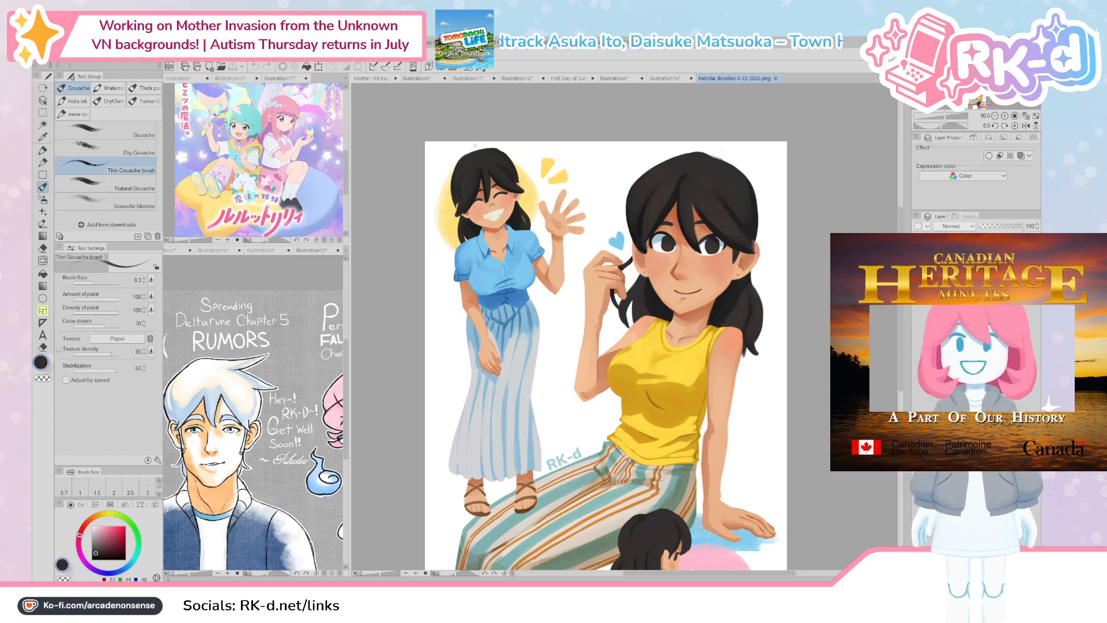
Step: Return to the train station background and sample the brown of the window frame beside the door, with the Thin Gouache brush at about size 11
key("ctrl+Tab")
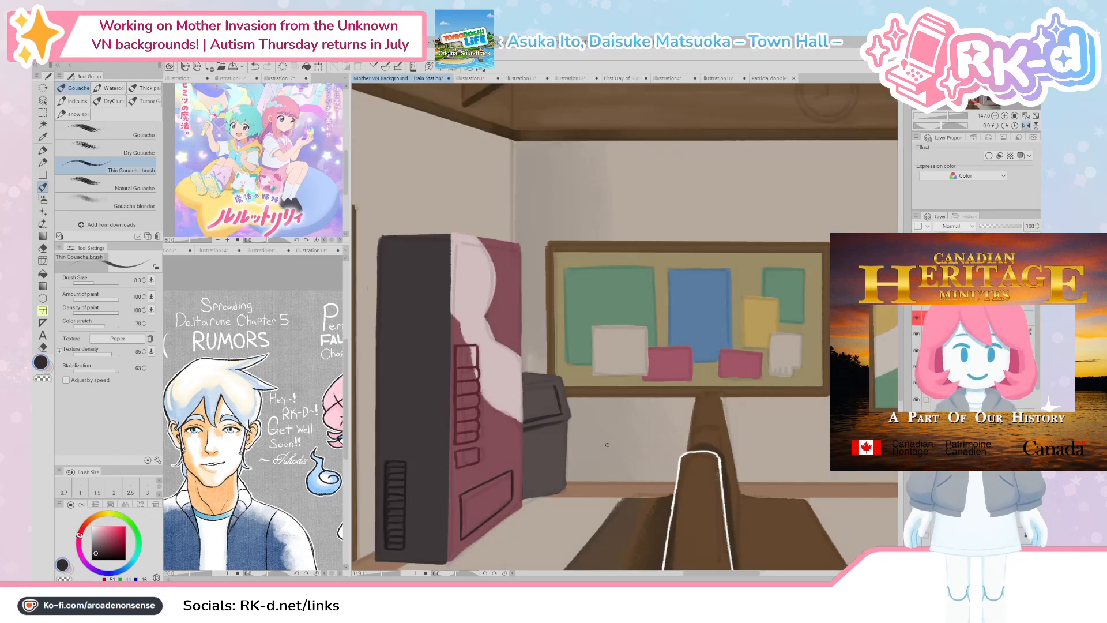
scroll(607, 444, "down", 5)
scroll(584, 444, "up", 4)
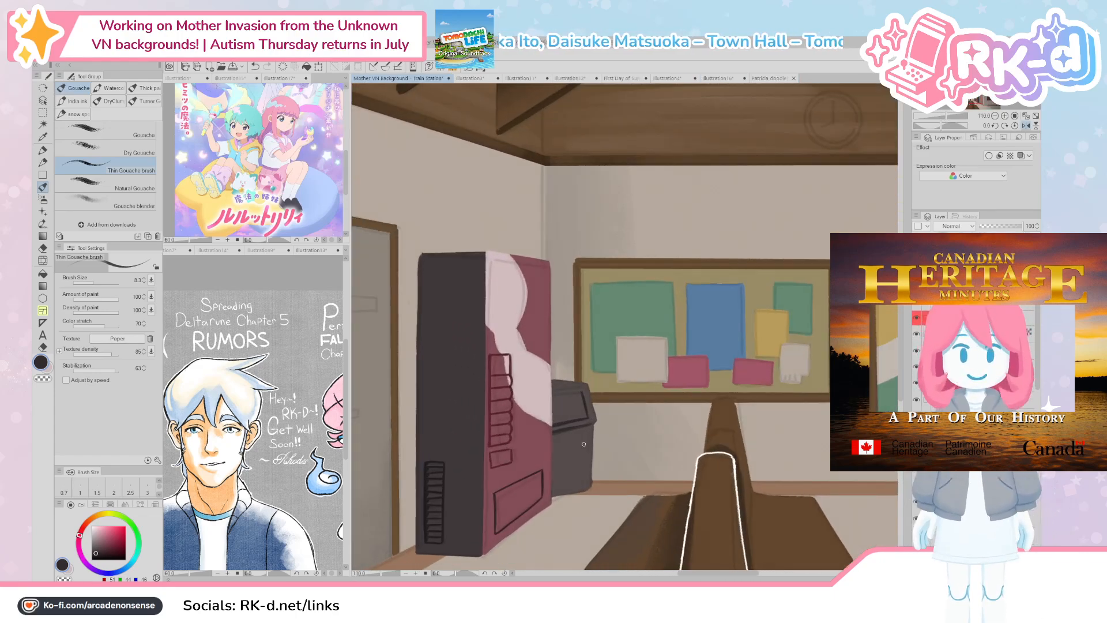
left_click_drag(579, 420, 581, 427)
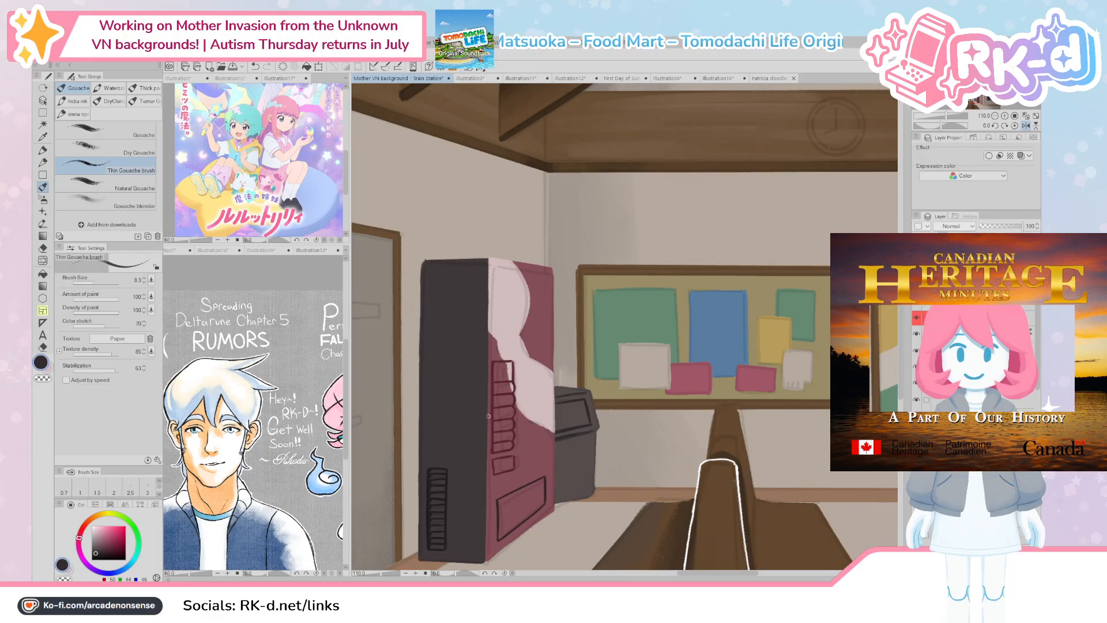
scroll(488, 415, "down", 5)
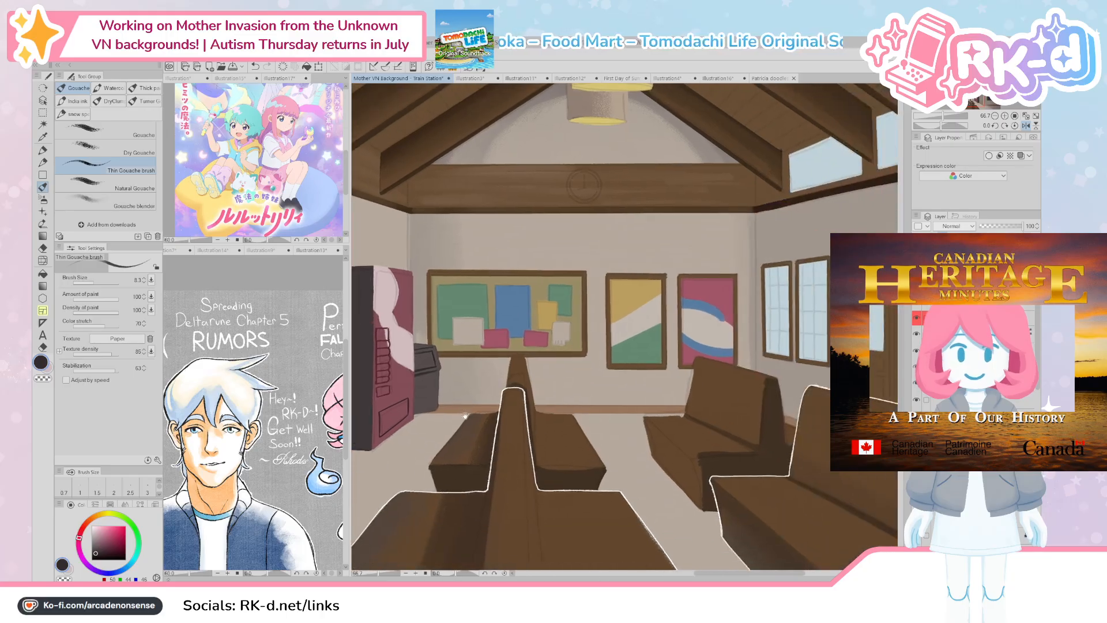
scroll(660, 361, "up", 5)
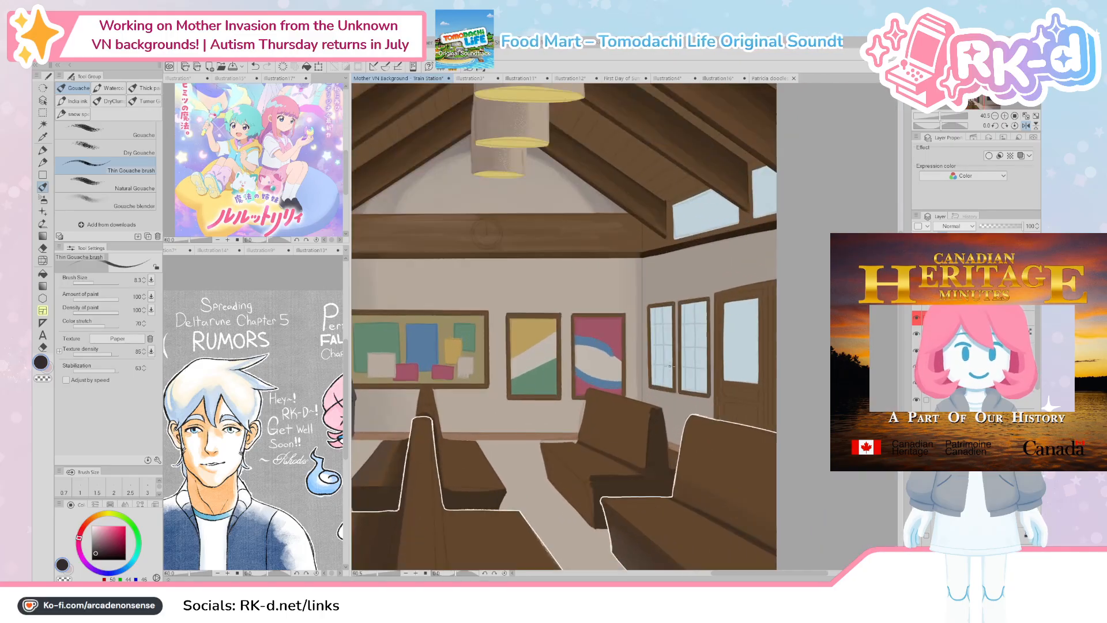
scroll(659, 360, "up", 3)
left_click(592, 387, "alt")
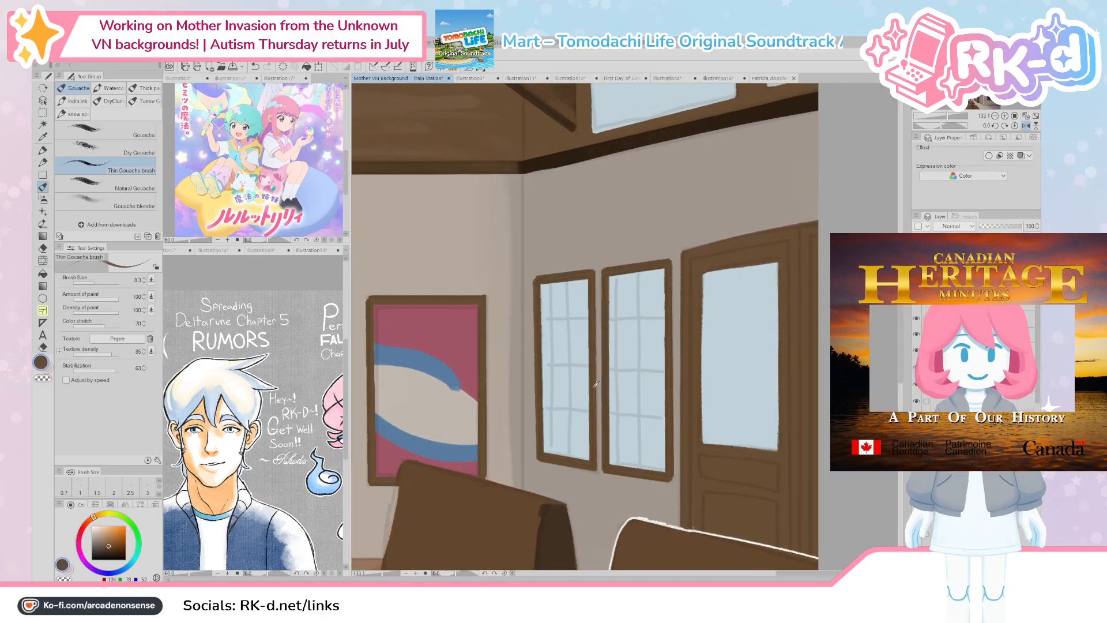
Step: Mirror the canvas view horizontally and bring the entire train station background into view
scroll(592, 388, "down", 1)
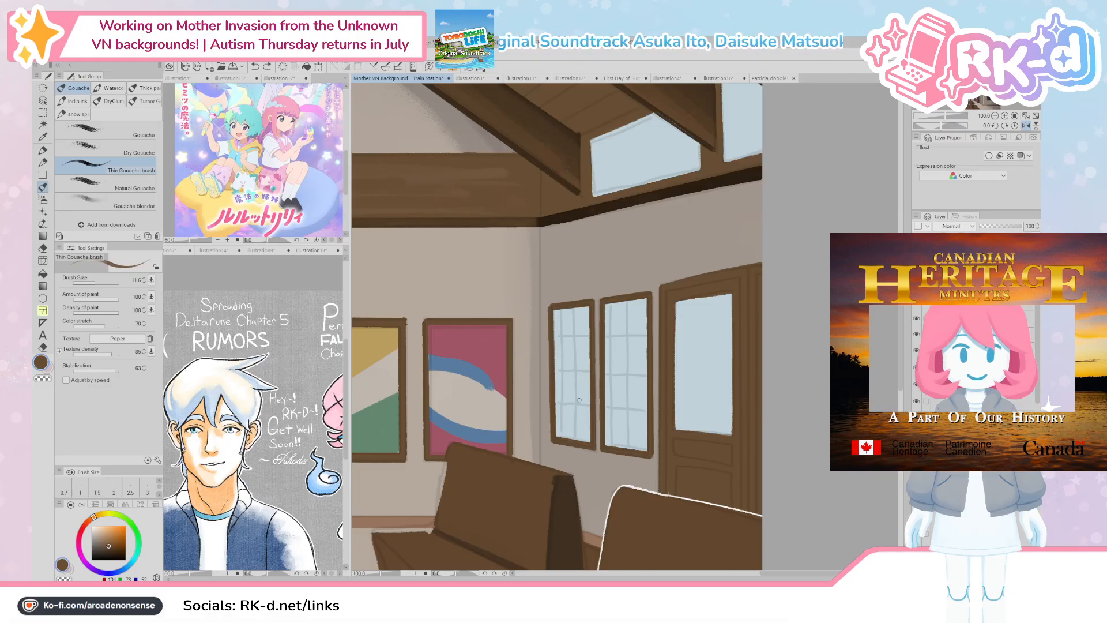
scroll(579, 400, "down", 5)
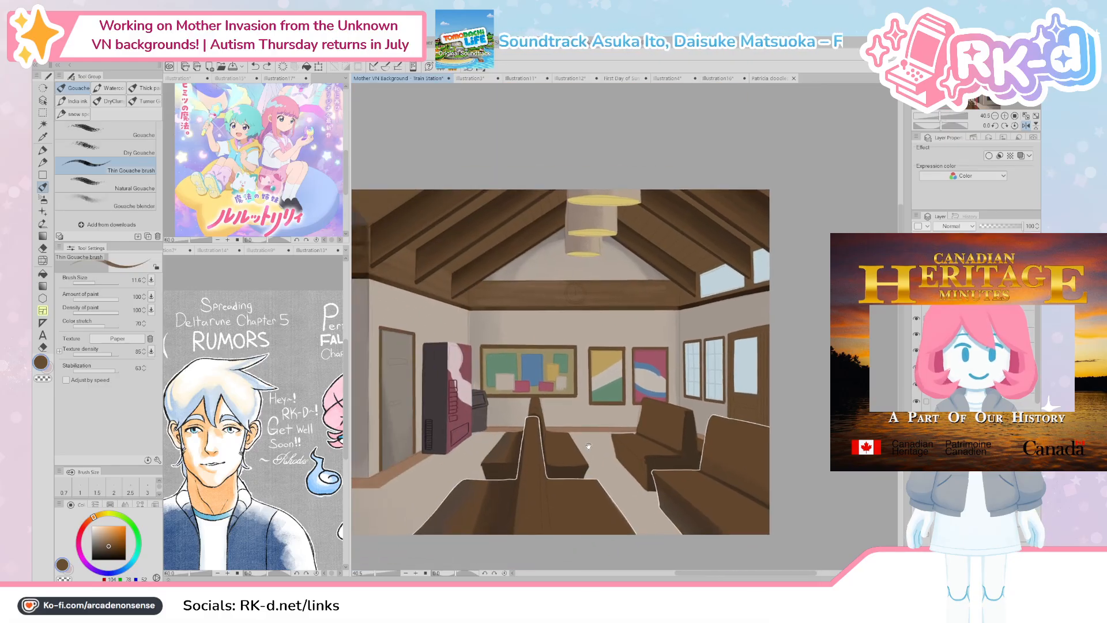
scroll(588, 446, "down", 2)
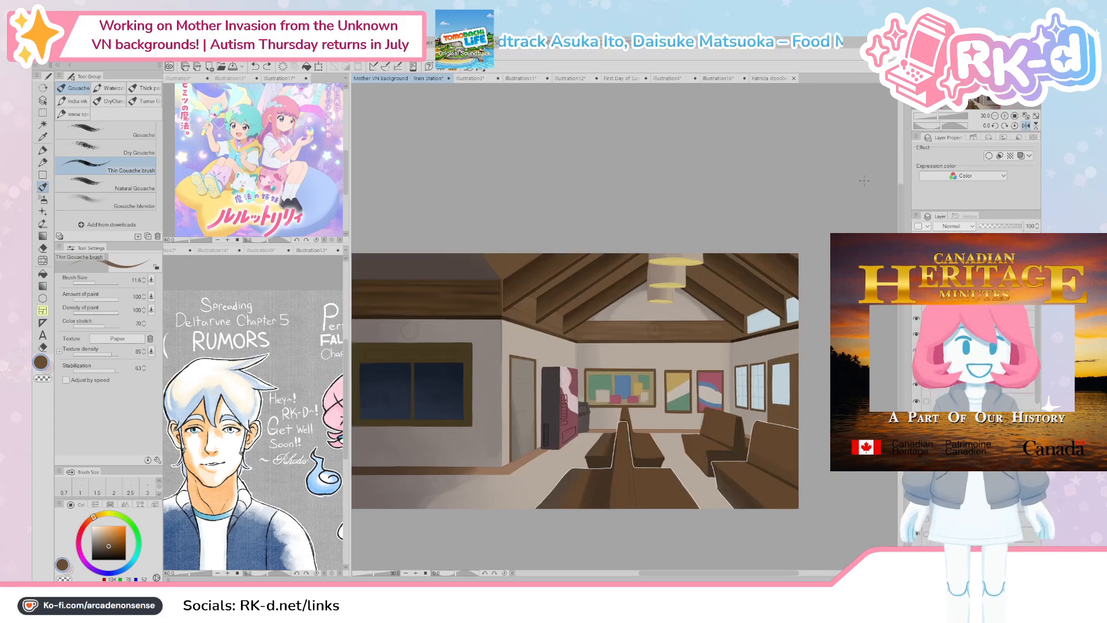
left_click(1025, 125)
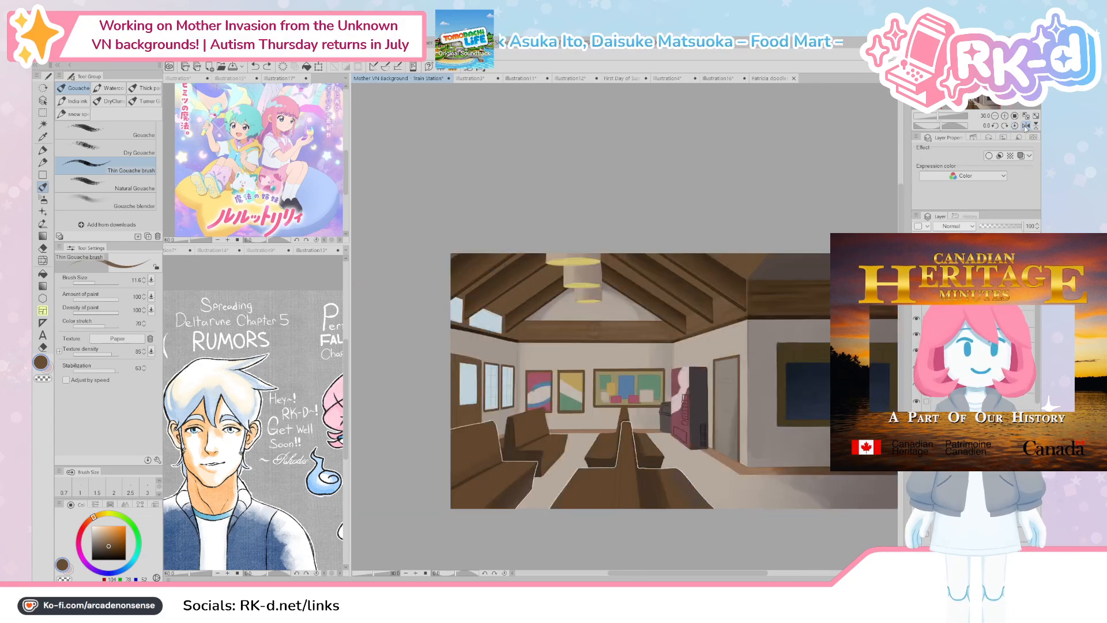
left_click_drag(659, 387, 594, 400)
scroll(590, 383, "down", 1)
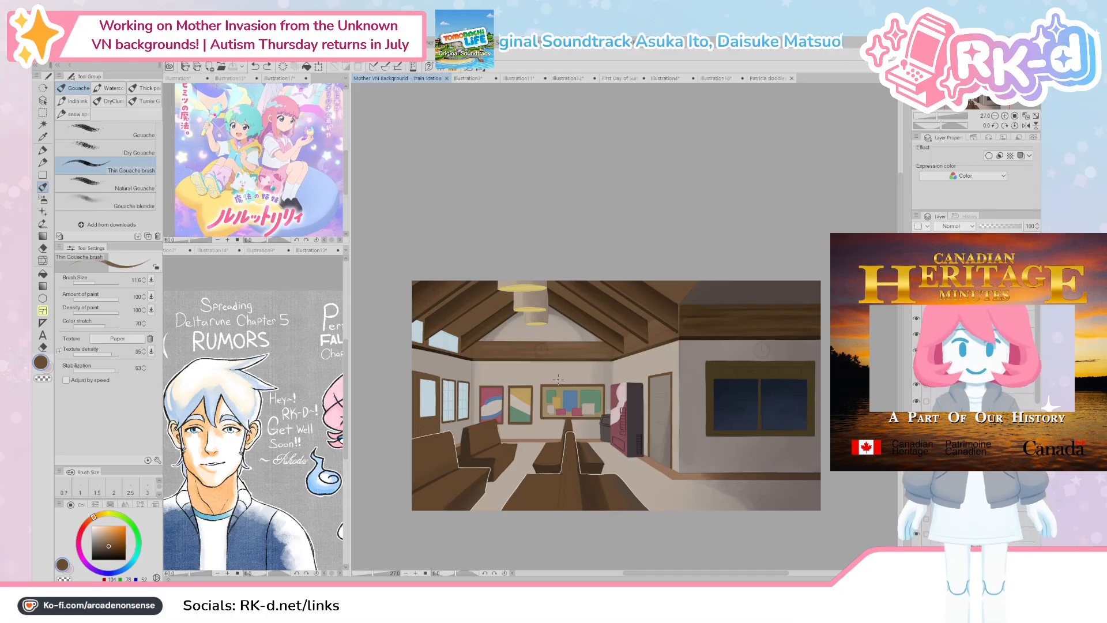
Step: View the entire character doodles picture at a small size, then return to the train station background
left_click(779, 78)
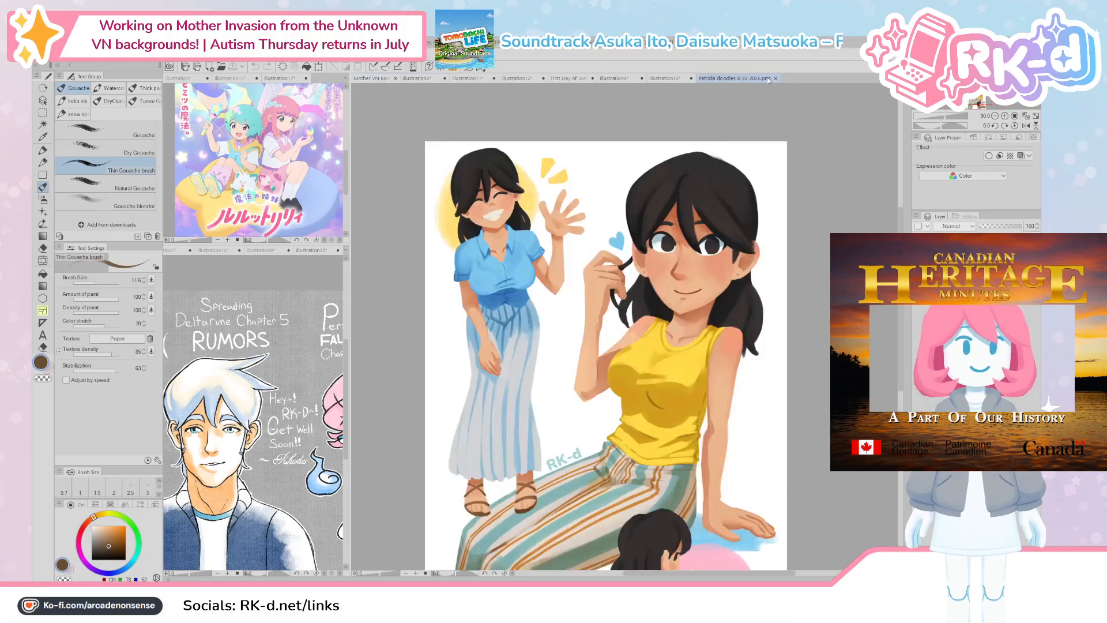
scroll(613, 342, "down", 1)
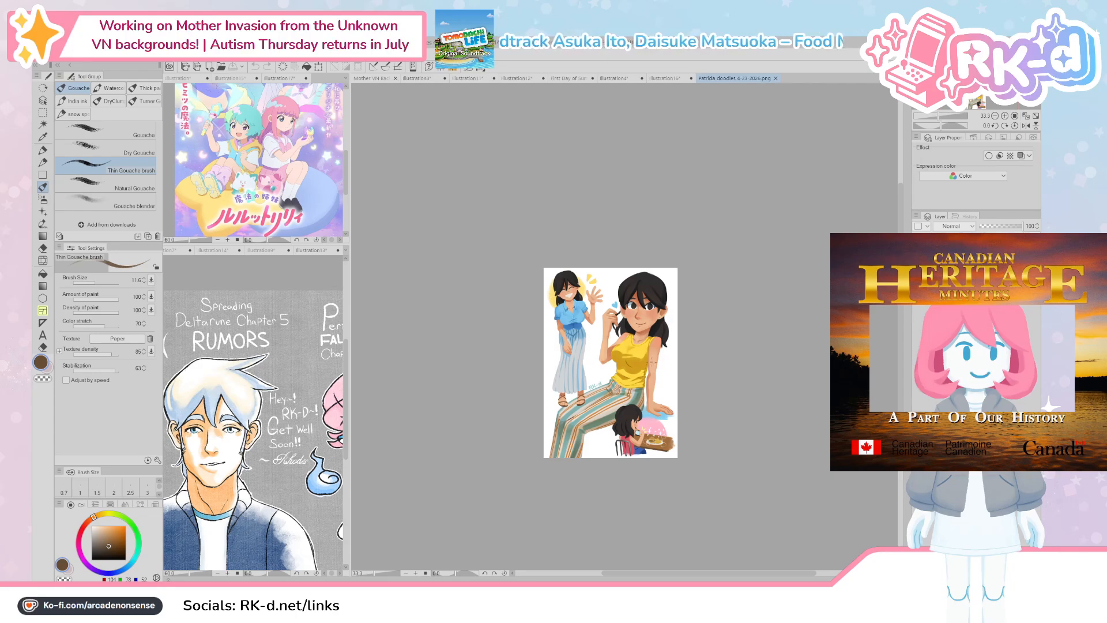
left_click_drag(669, 346, 567, 347)
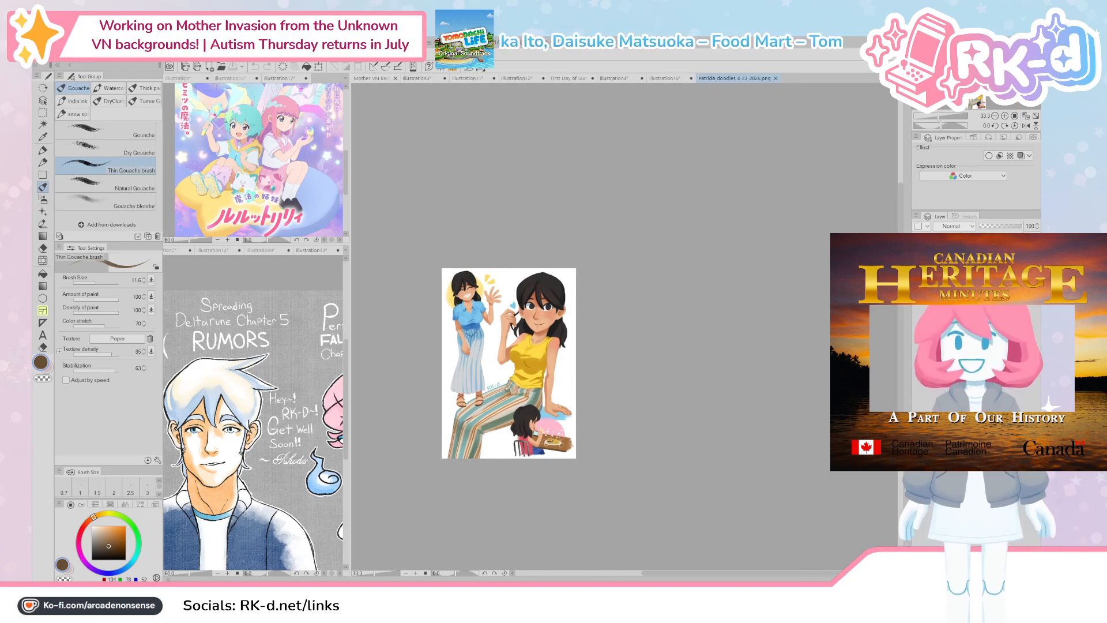
left_click(371, 78)
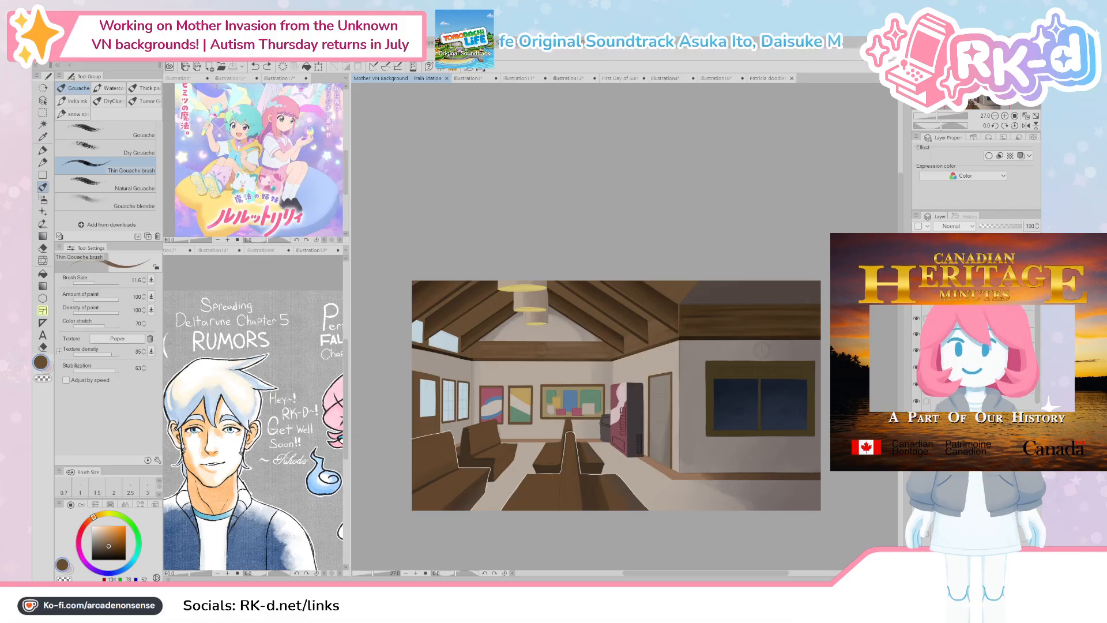
Step: Open the copied "She only dates middle aged men" post as a new image and paste the job application form onto it
left_click(63, 80)
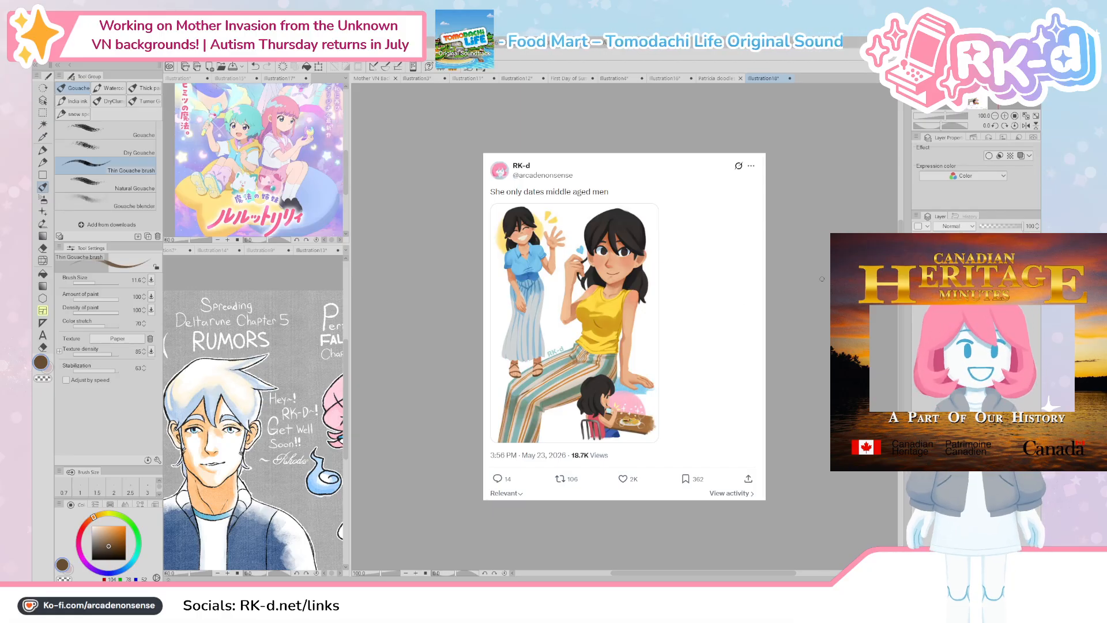
scroll(662, 321, "up", 2)
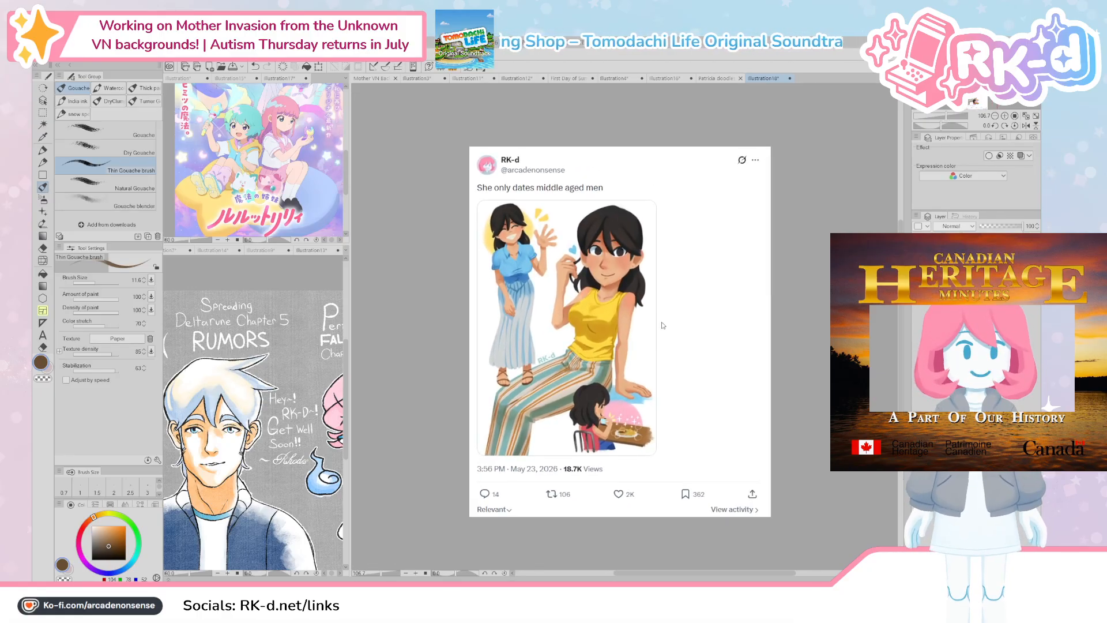
key("ctrl+v")
scroll(662, 324, "down", 3)
Step: Scale the pasted job application form down to about 18% and place it to the right of the post's drawing
key("ctrl+t")
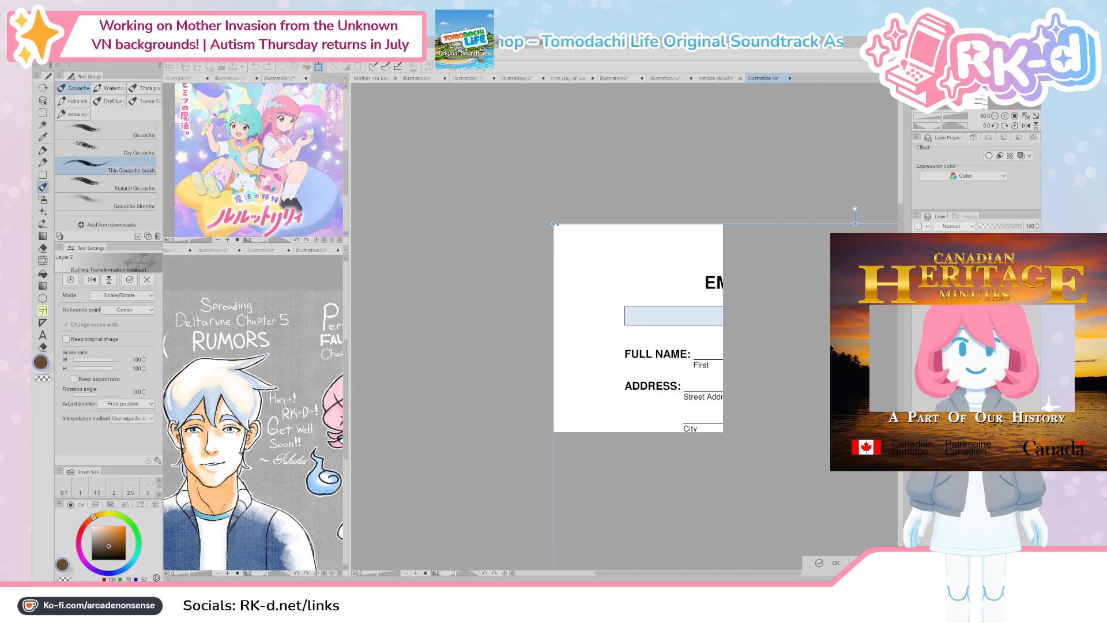
left_click_drag(554, 223, 827, 480)
left_click_drag(811, 517, 594, 233)
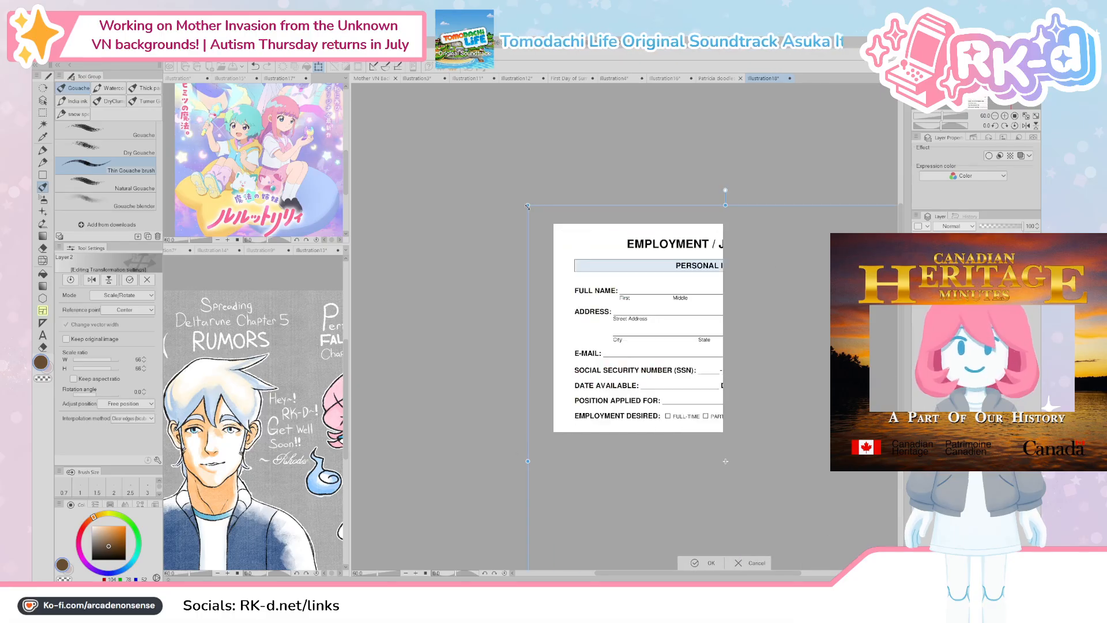
left_click_drag(526, 190, 816, 476)
left_click_drag(843, 531, 626, 231)
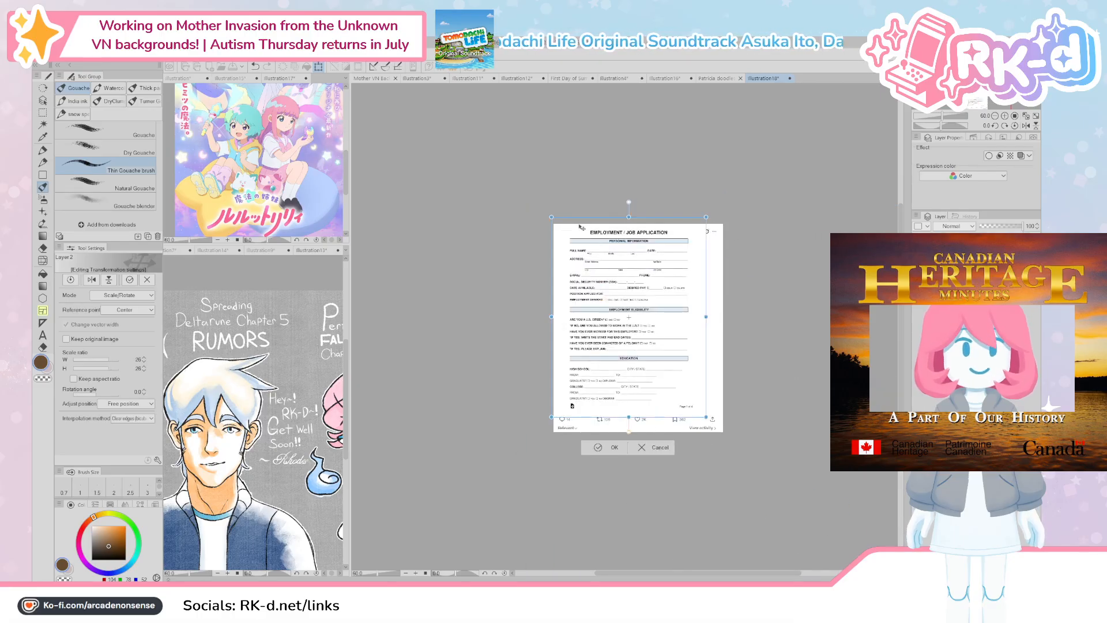
left_click_drag(553, 218, 621, 305)
left_click_drag(672, 355, 711, 313)
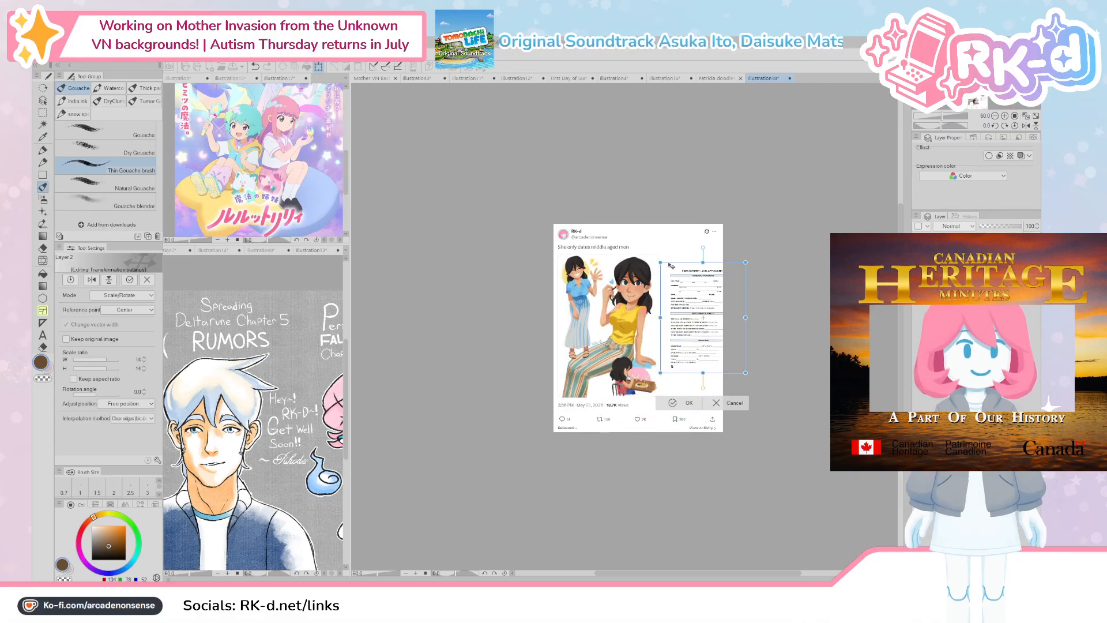
left_click_drag(746, 372, 782, 419)
left_click_drag(706, 279, 663, 254)
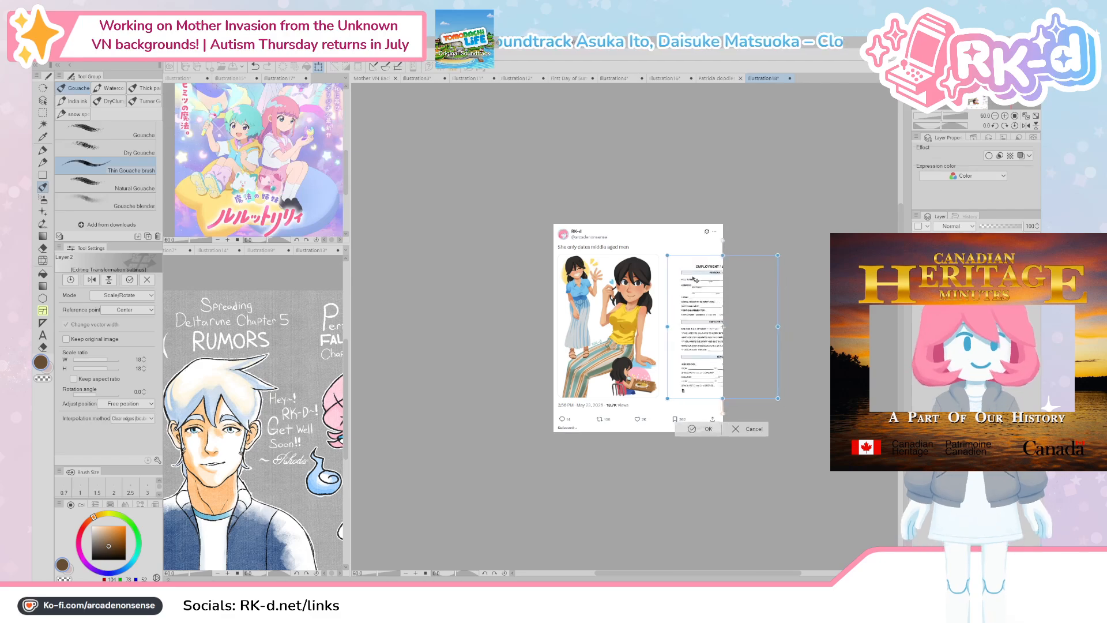
left_click(699, 427)
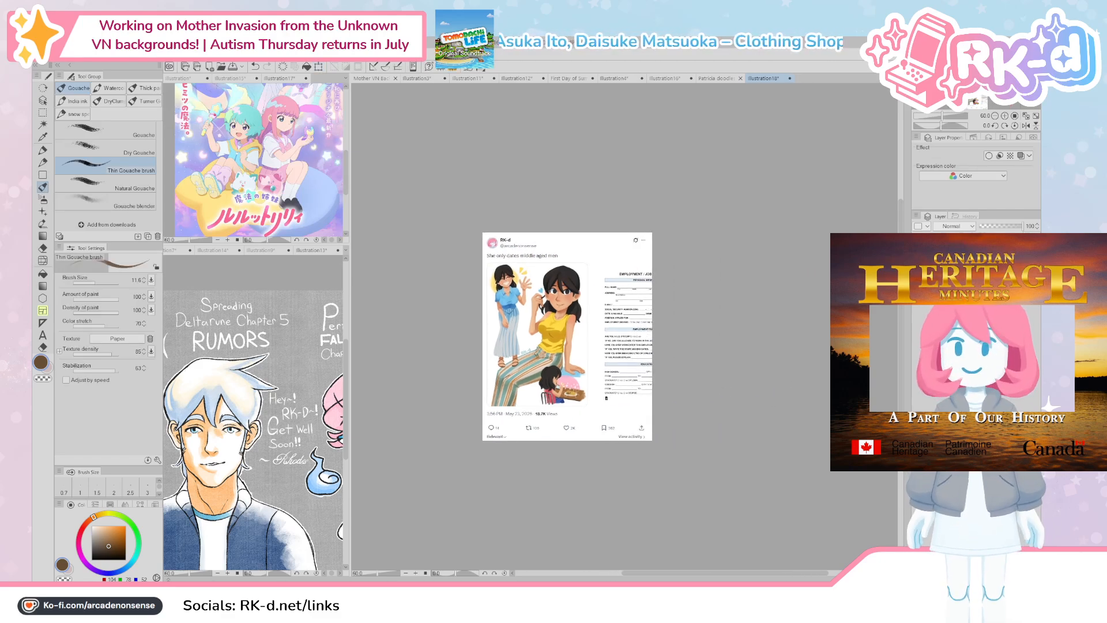
Step: Extend the post image's canvas on its right side far enough to fit the entire job application form
key("ctrl+alt+c")
left_click_drag(651, 340, 752, 340)
key("Return")
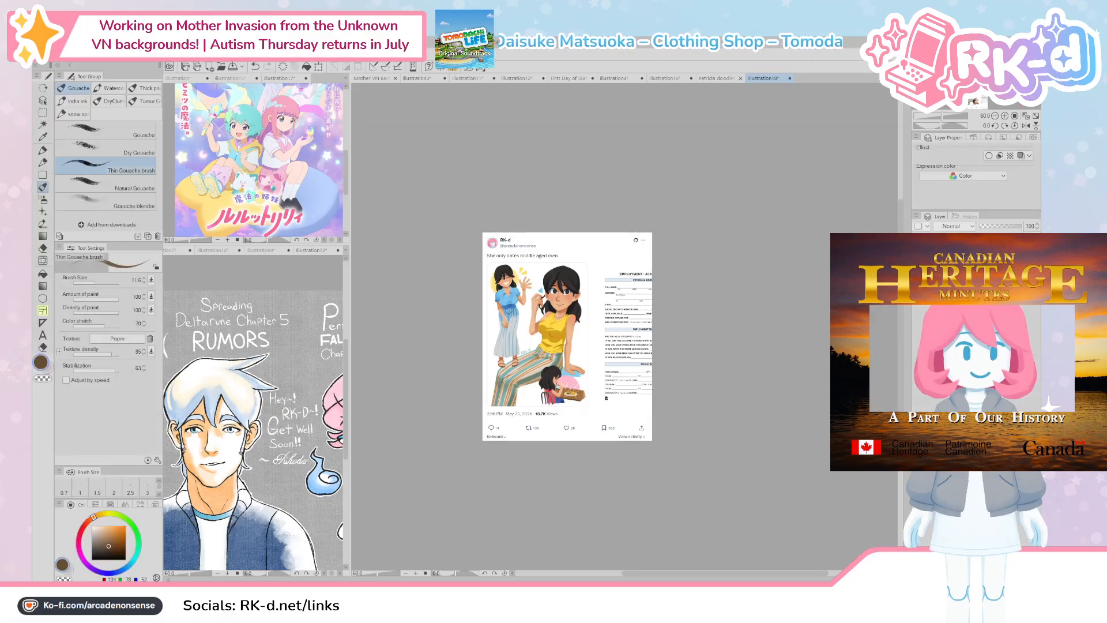
scroll(594, 349, "up", 5)
left_click_drag(594, 349, 619, 349)
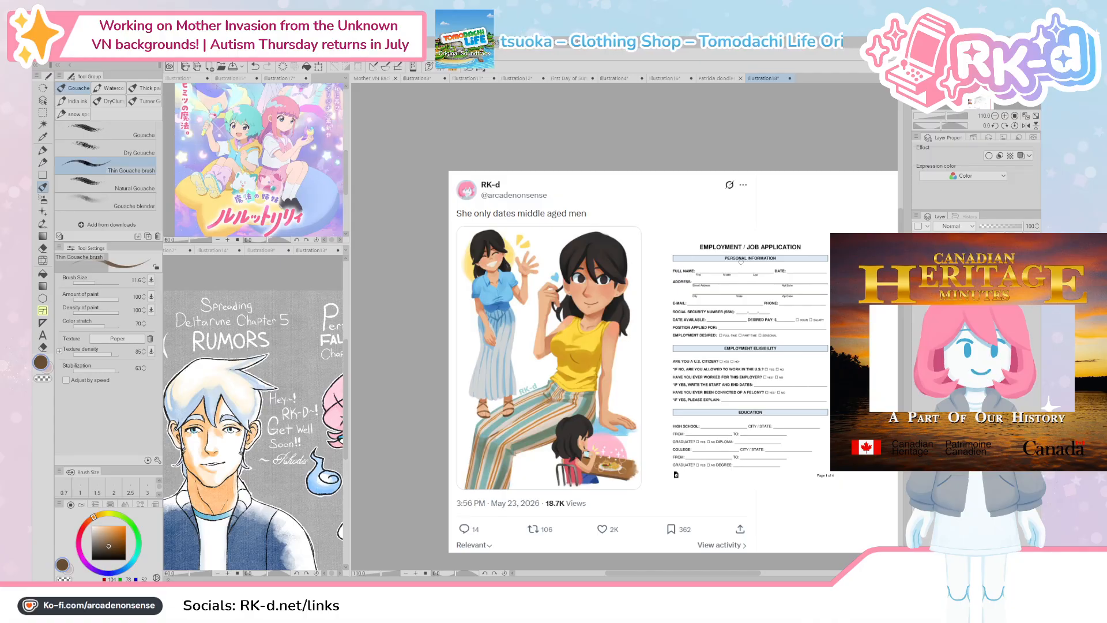
Step: Draw a black rounded outline around the job application form with the Milli pen at about size 3.1
key("p")
left_click_drag(673, 218, 660, 269)
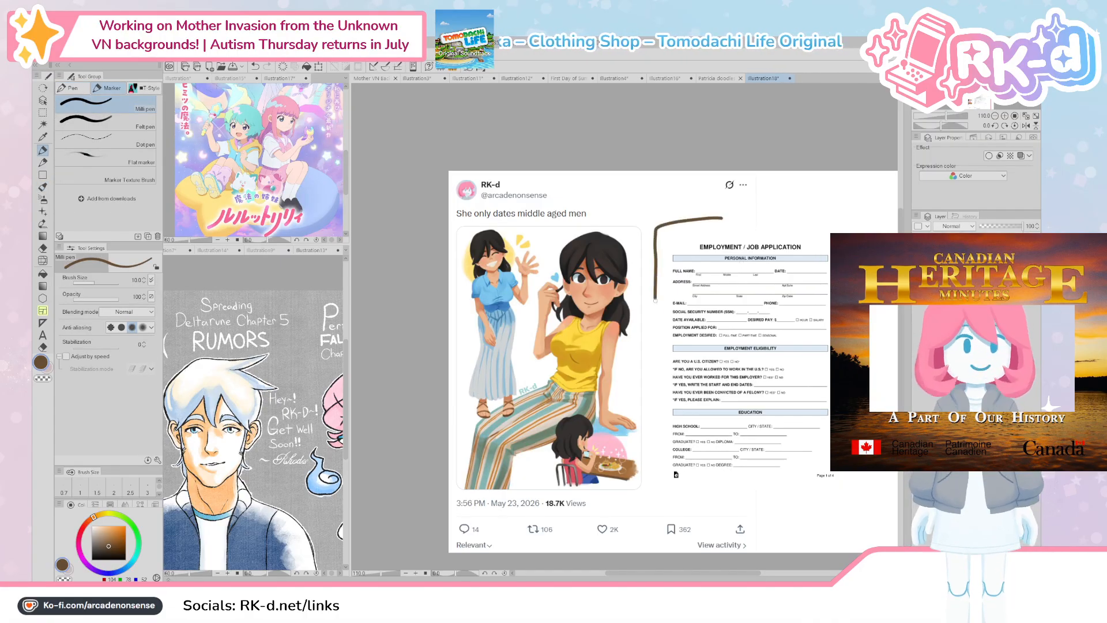
key("ctrl+z")
key("bracketleft")
key("bracketleft")
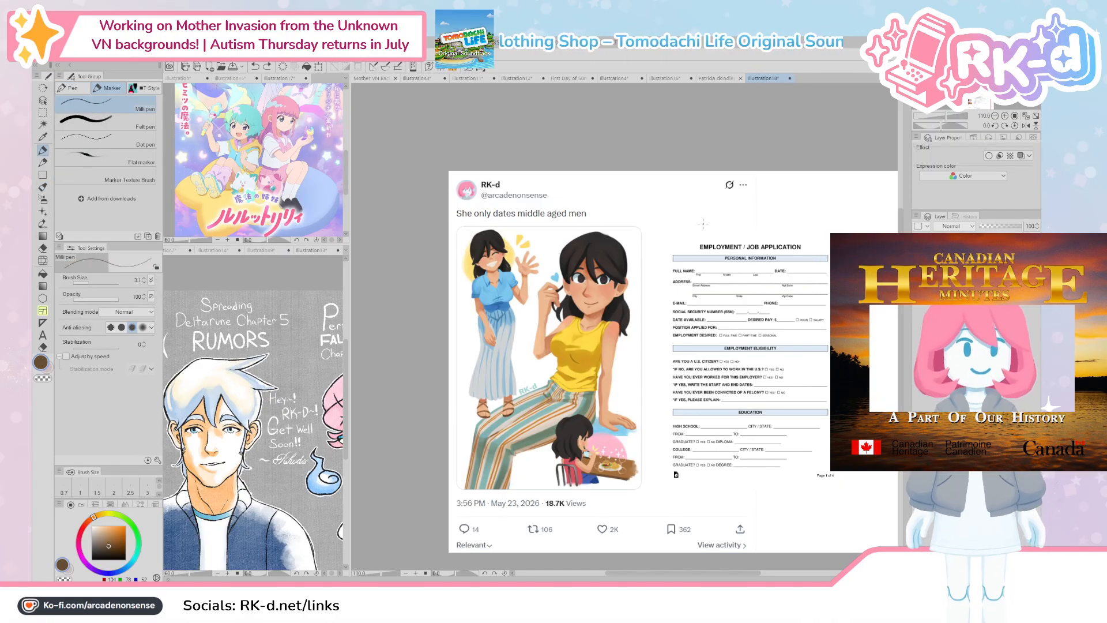
key("ctrl+z")
left_click_drag(100, 552, 80, 579)
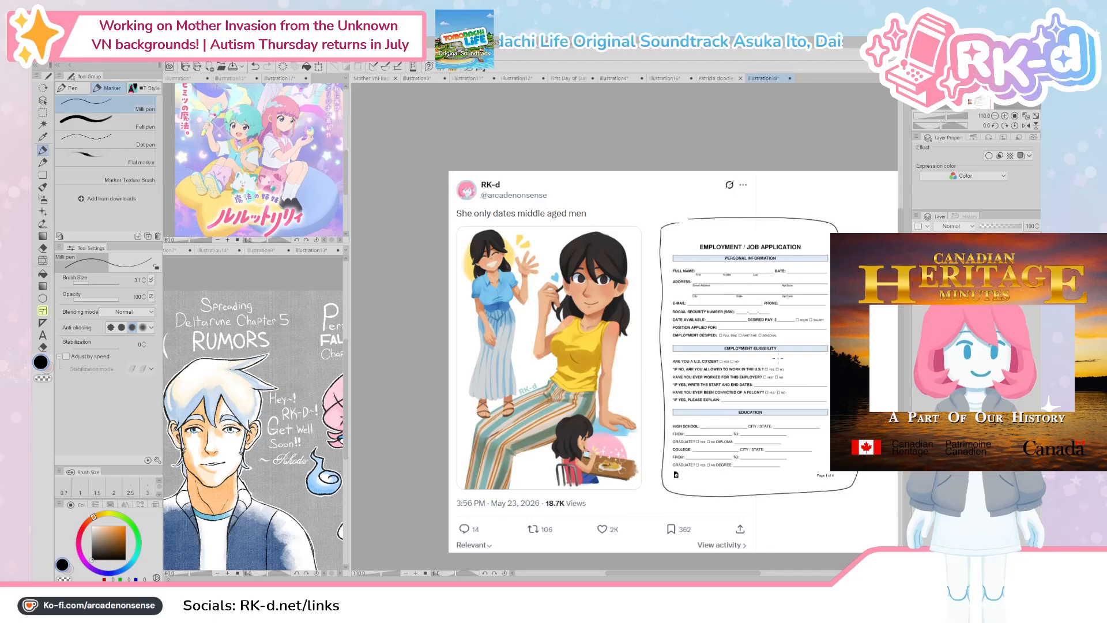
Step: Examine the outlined job application form up close, then bring the post's drawing back into view beside it
left_click_drag(774, 388, 673, 384)
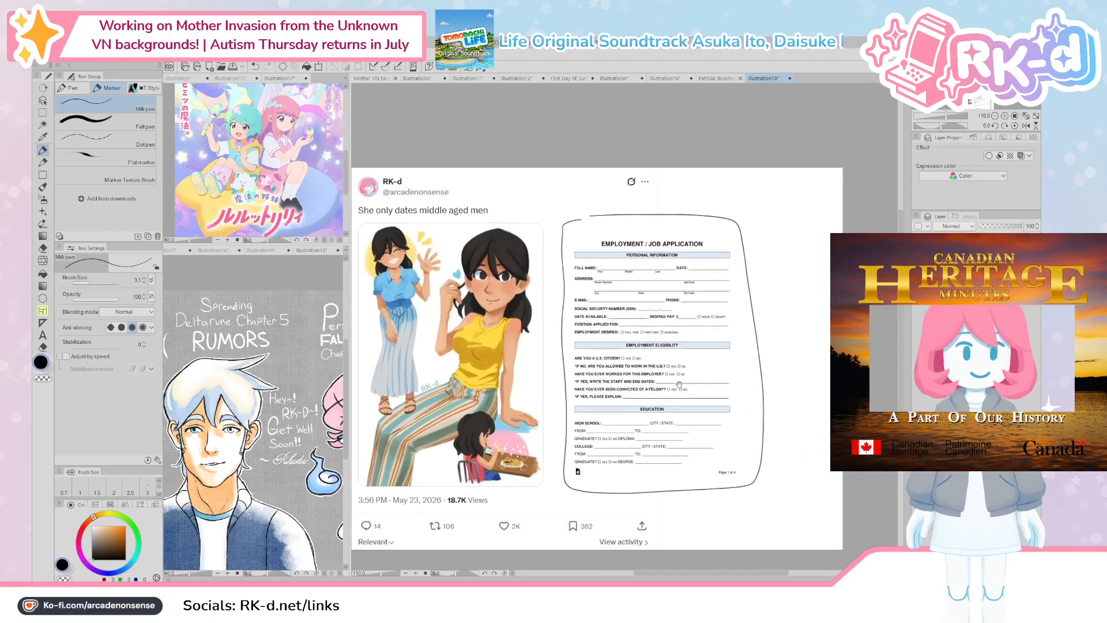
scroll(675, 377, "up", 2)
left_click_drag(548, 360, 355, 366)
scroll(650, 368, "up", 4)
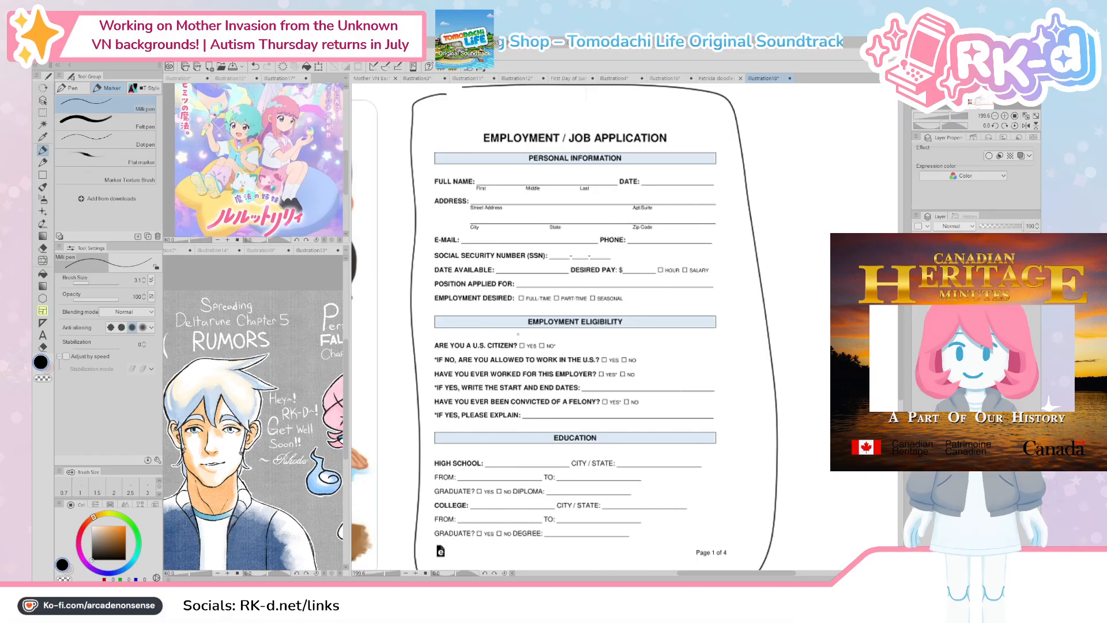
scroll(523, 328, "down", 3)
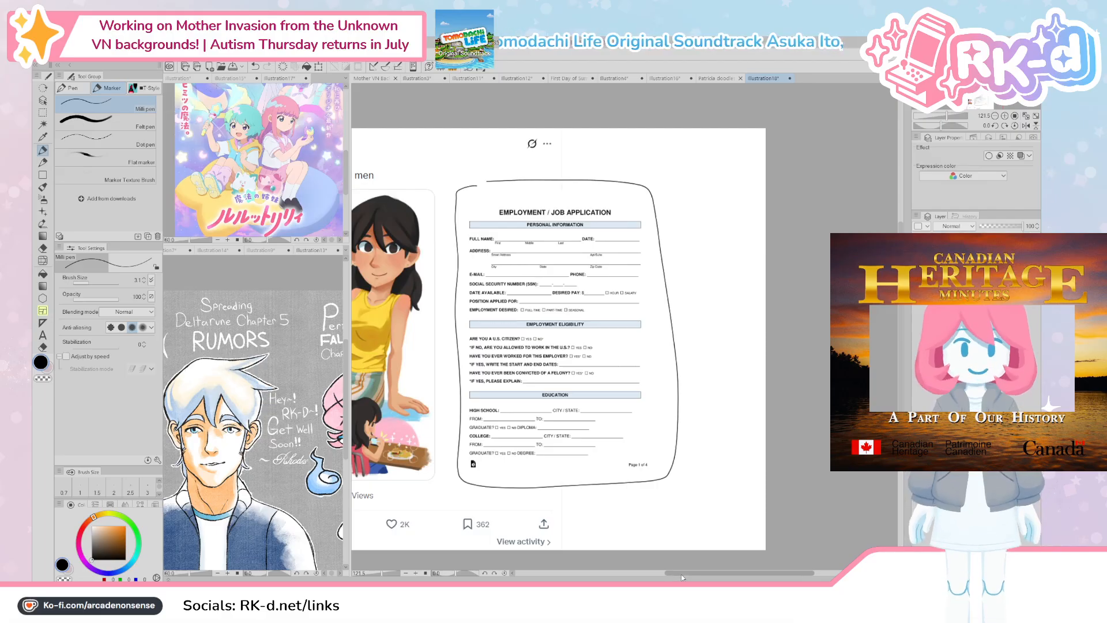
left_click_drag(682, 574, 631, 575)
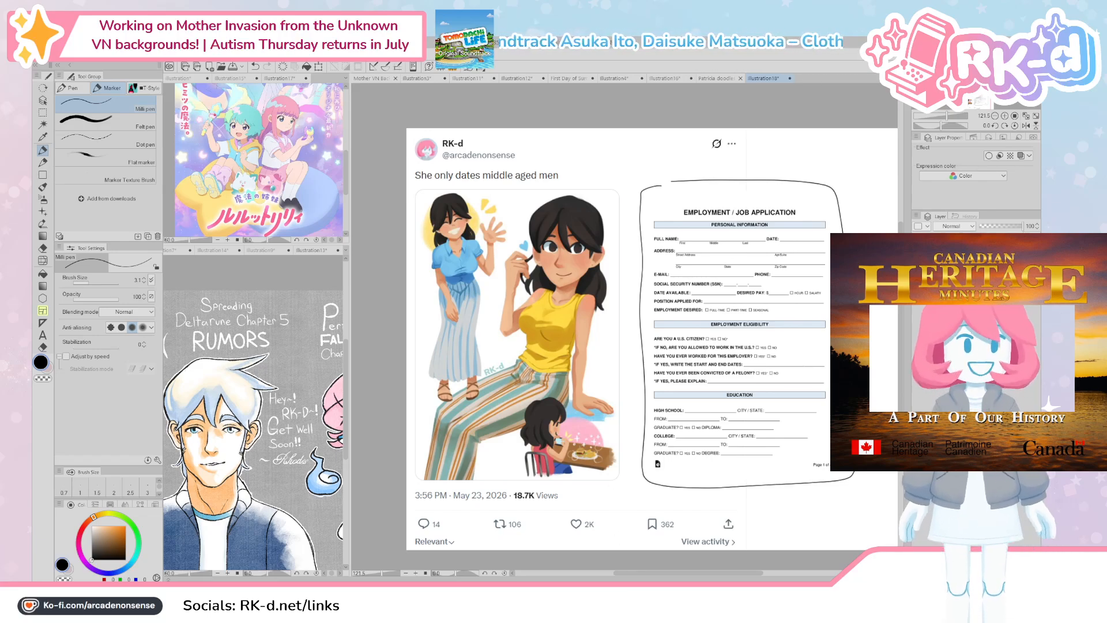
Step: Switch to the character doodles picture, paste the job application form and fit it to the canvas
left_click(708, 81)
scroll(522, 366, "up", 3)
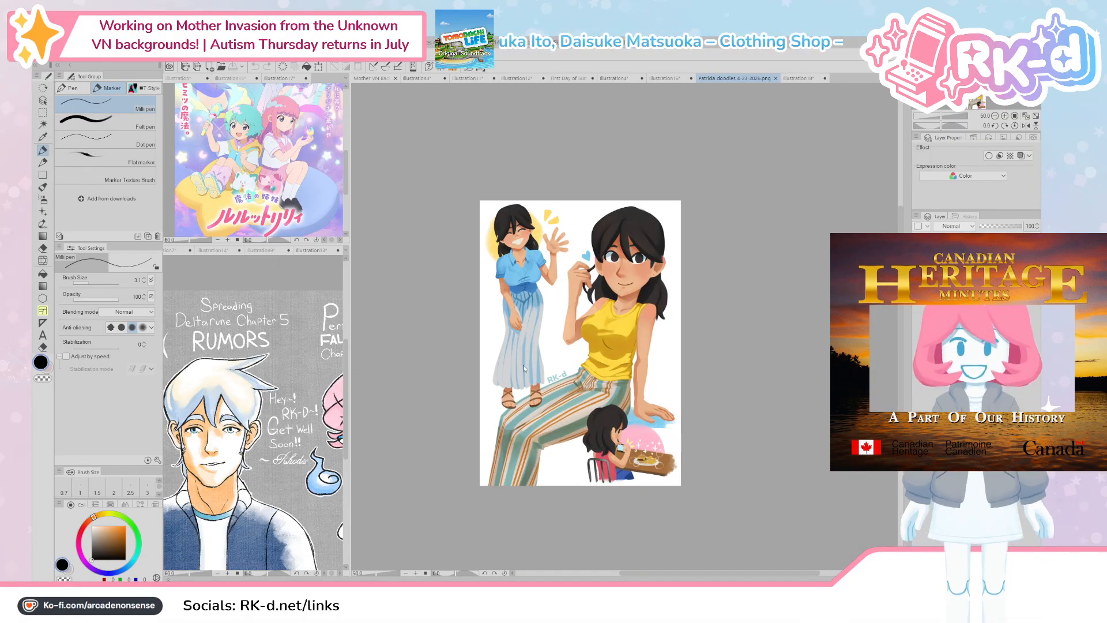
key("ctrl+v")
key("ctrl+t")
left_click(126, 403)
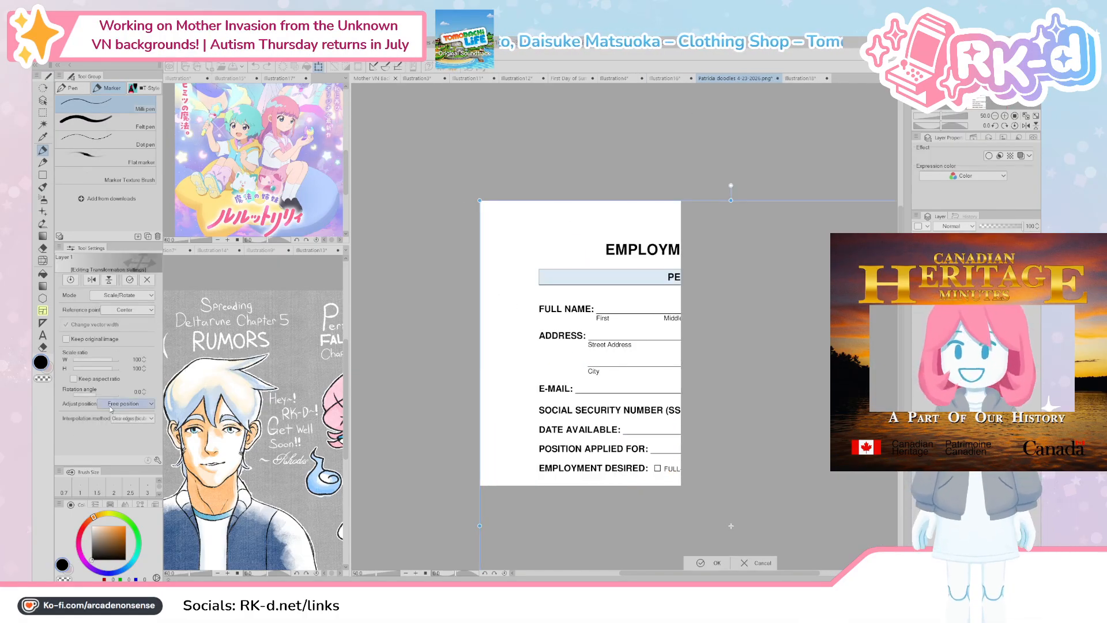
left_click(126, 423)
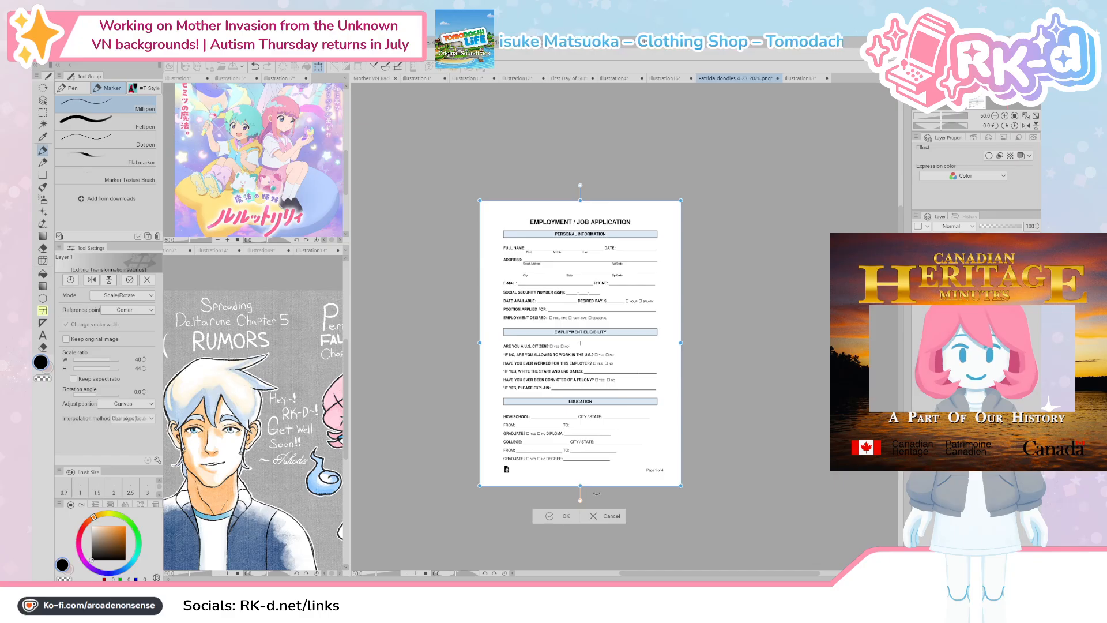
left_click(558, 515)
Step: Set the pasted form layer's blending mode to Multiply over the character doodles and enlarge the picture
left_click(954, 227)
left_click(952, 257)
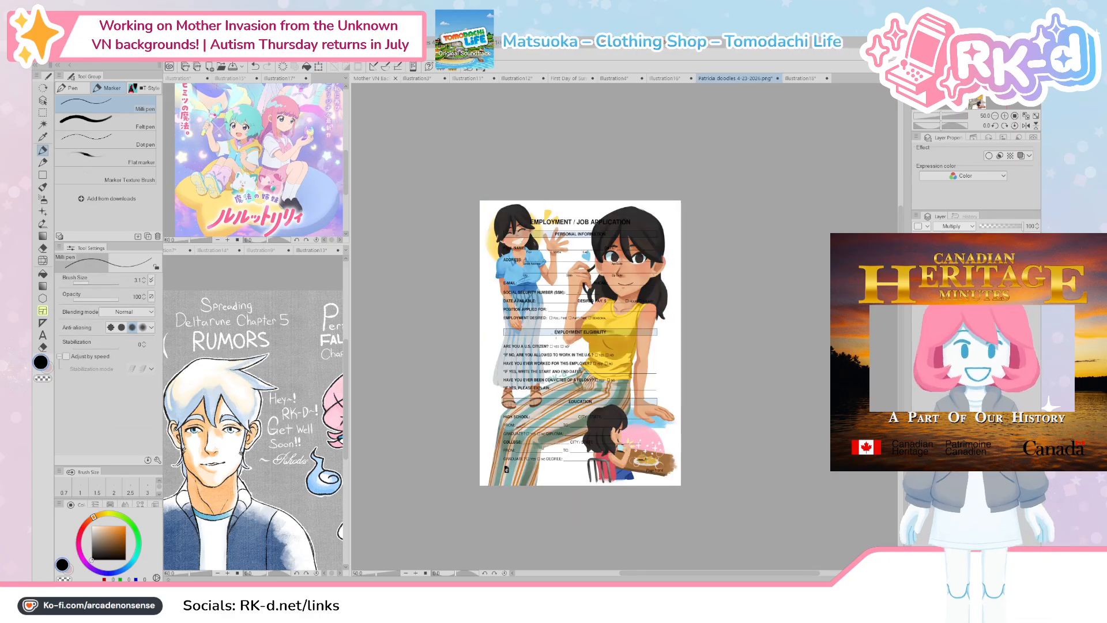
scroll(552, 345, "up", 3)
scroll(561, 411, "down", 2)
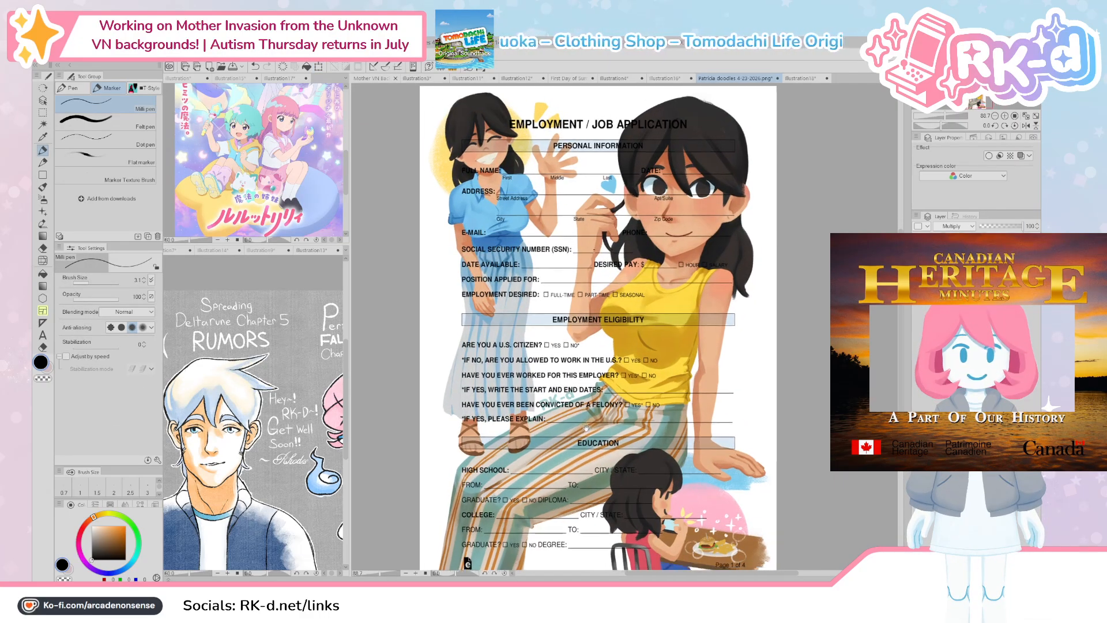
scroll(561, 411, "up", 1)
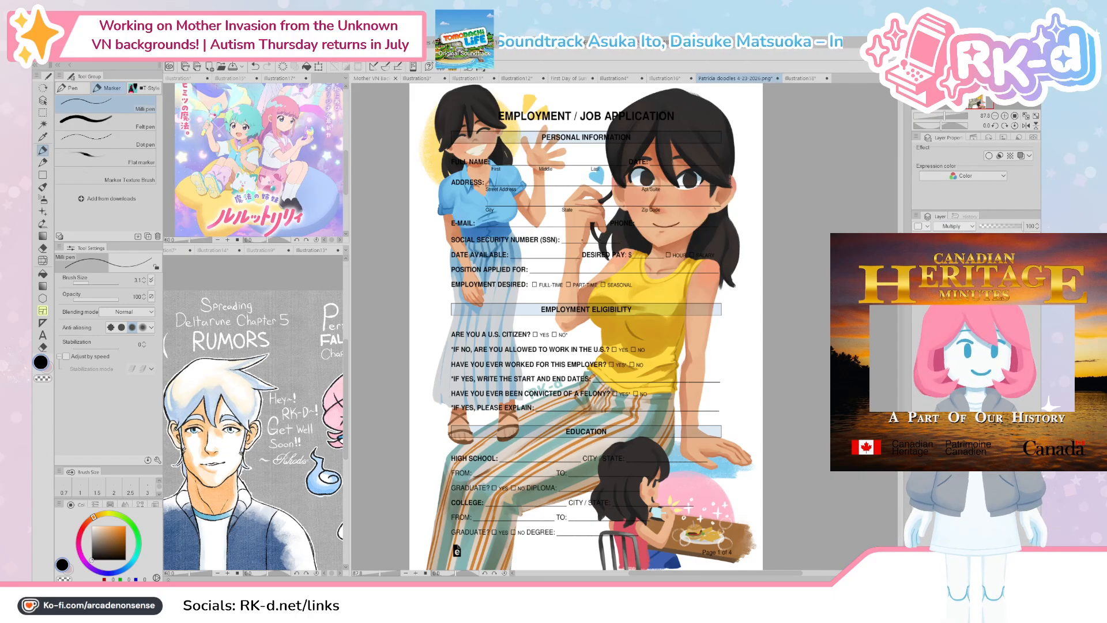
Step: Try other blending modes such as Screen and Overlay and a lower opacity on the form layer, then restore Multiply at 100% opacity
scroll(957, 226, "down", 6)
mouse_move(990, 228)
left_mouse_down()
mouse_move(1017, 230)
mouse_move(990, 229)
left_mouse_up()
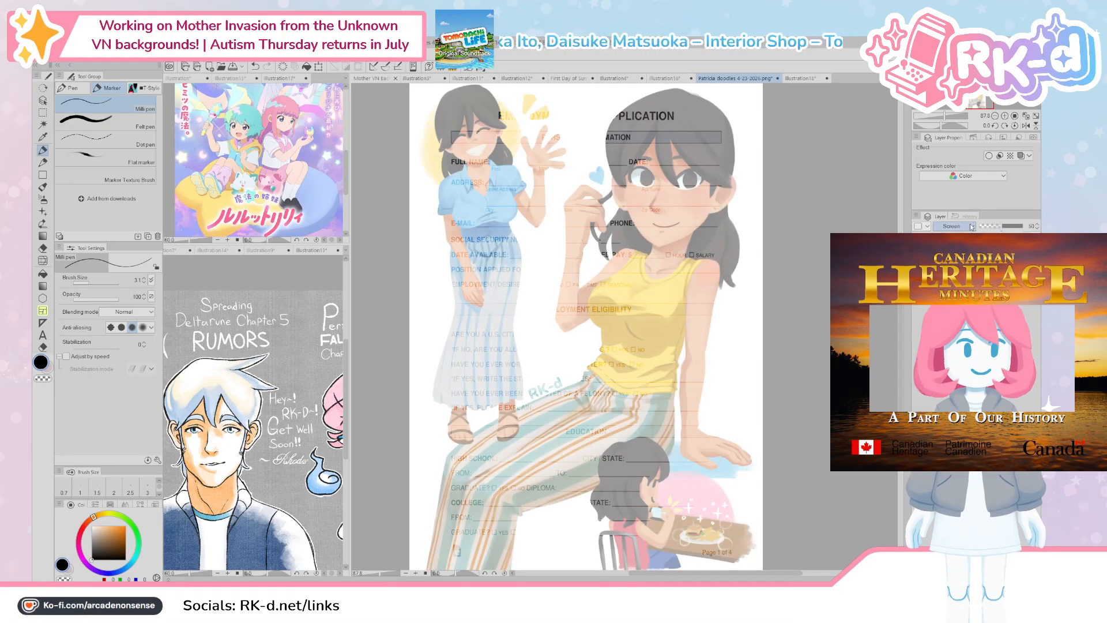
scroll(958, 226, "down", 5)
left_click_drag(1001, 229, 1024, 229)
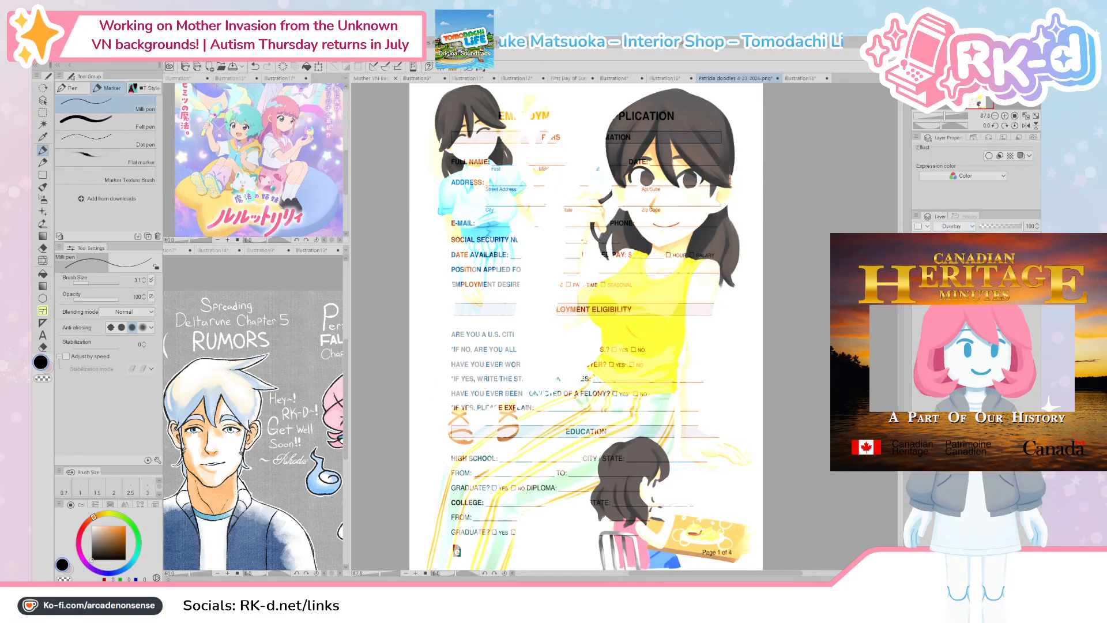
scroll(958, 226, "up", 12)
scroll(586, 317, "up", 2)
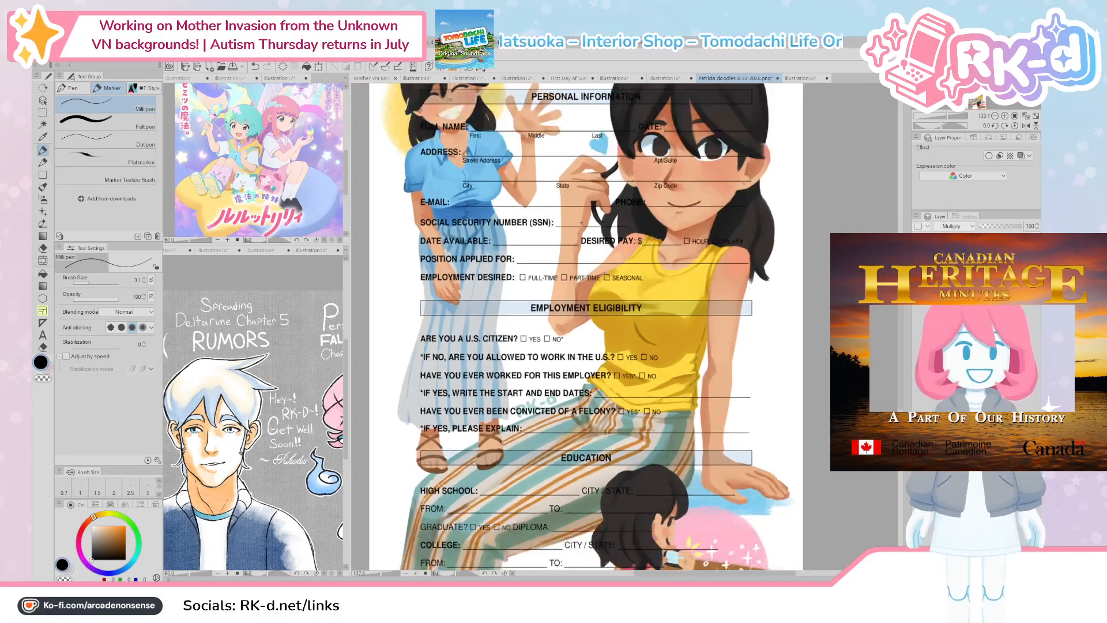
Step: Examine the form text over the yellow top and the blue blouse up close, then bring both large figures back into view
scroll(638, 300, "up", 5)
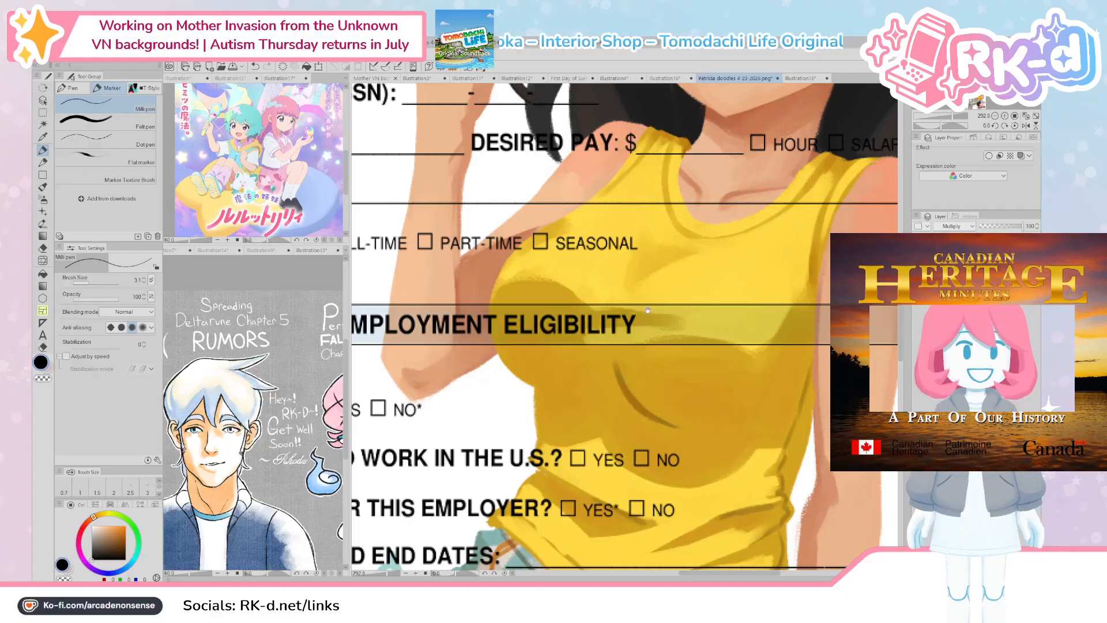
left_click_drag(586, 345, 625, 379)
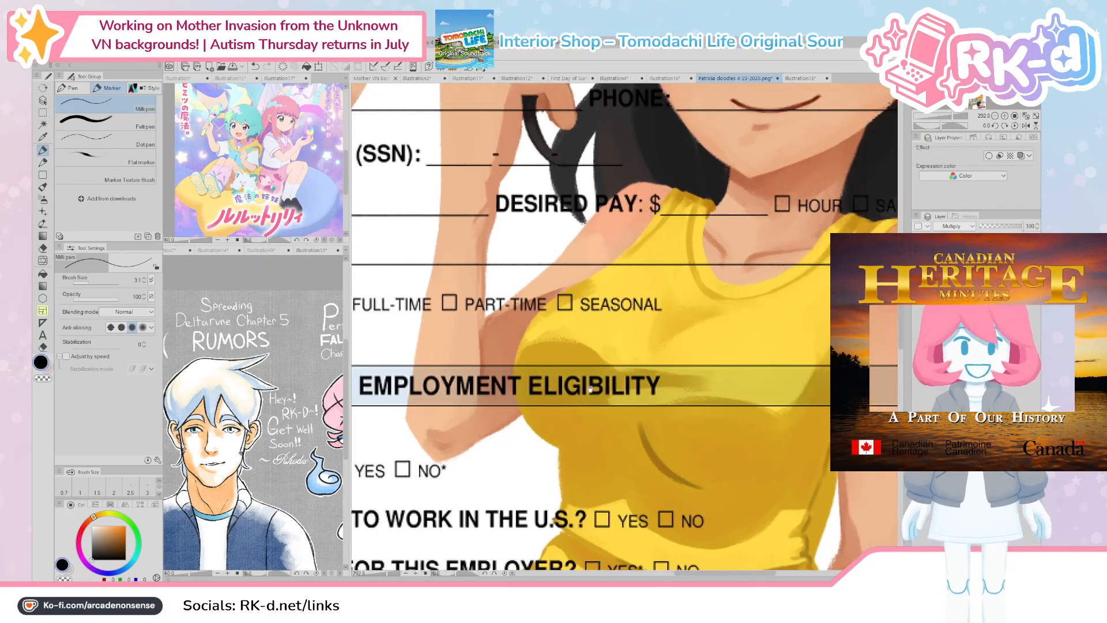
scroll(606, 402, "down", 4)
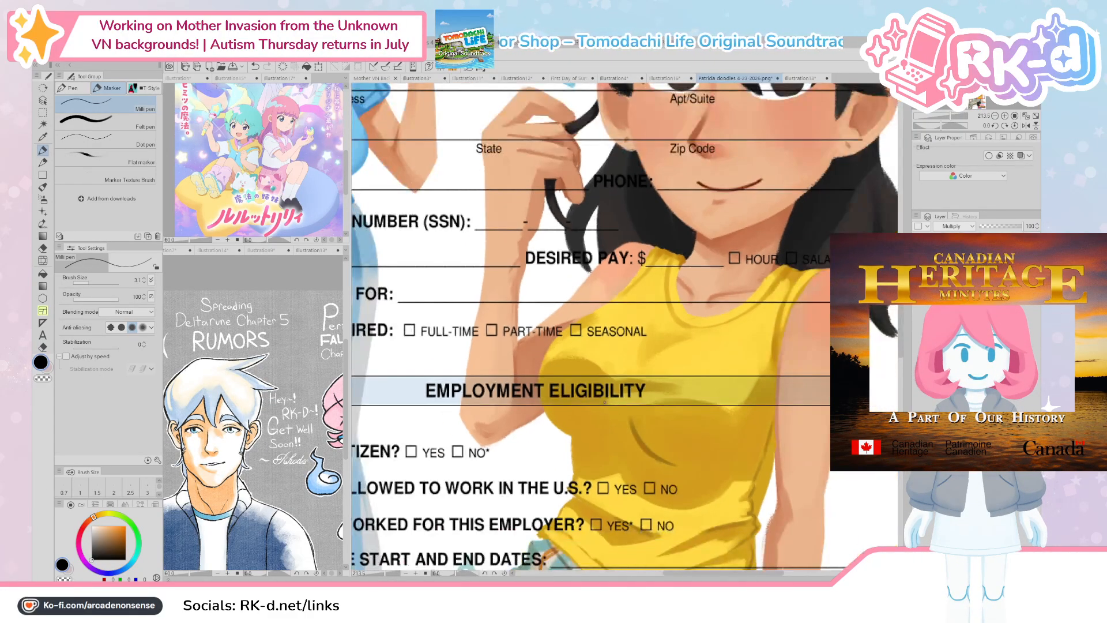
scroll(599, 369, "up", 5)
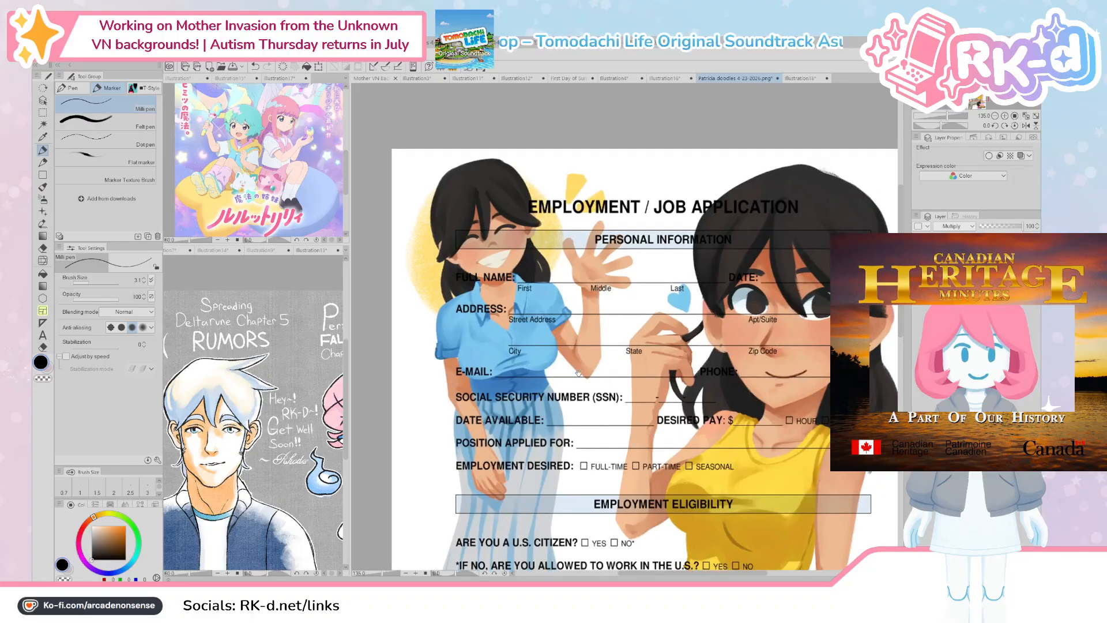
scroll(542, 383, "up", 3)
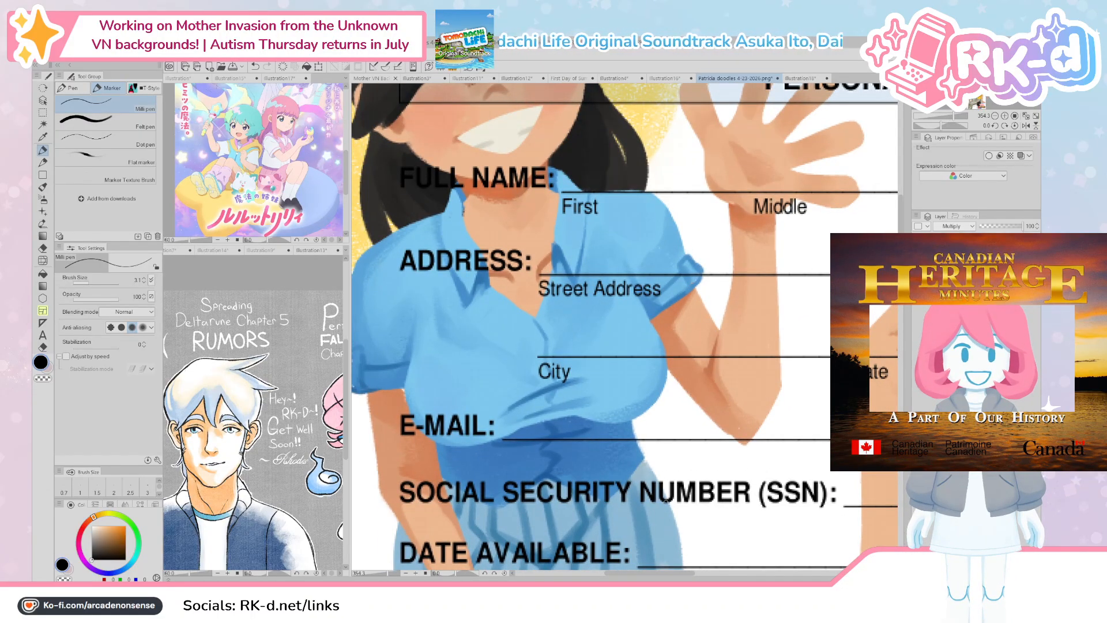
scroll(594, 435, "down", 9)
left_click_drag(594, 450, 541, 385)
scroll(516, 345, "down", 1)
scroll(541, 384, "down", 1)
left_click_drag(548, 321, 552, 375)
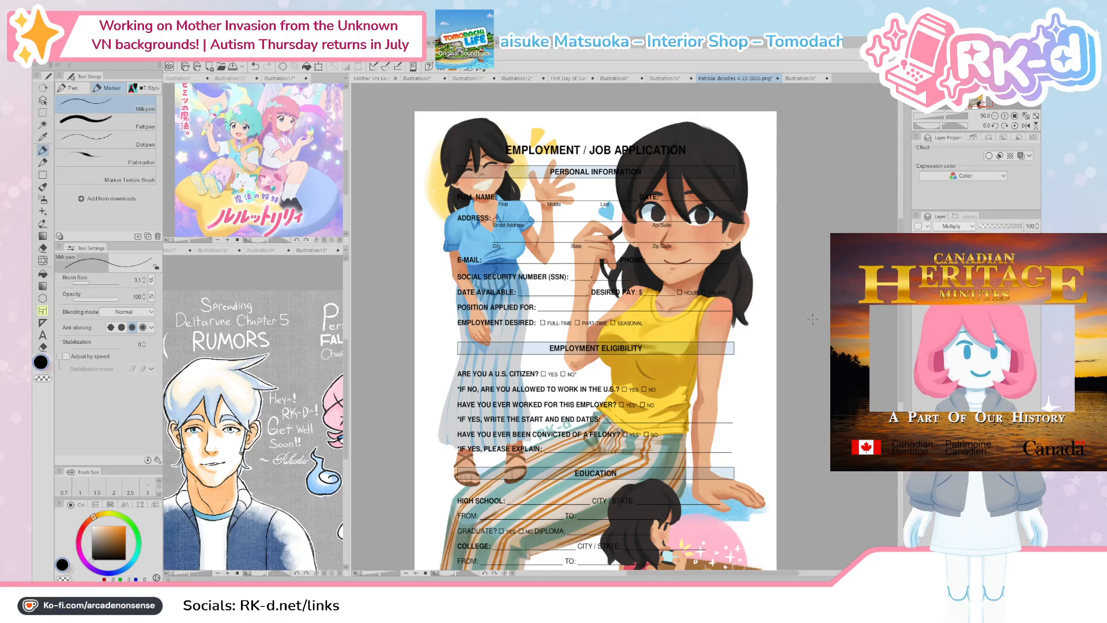
Step: Delete the job application form layer from the character doodles picture
key("Delete")
key("Delete")
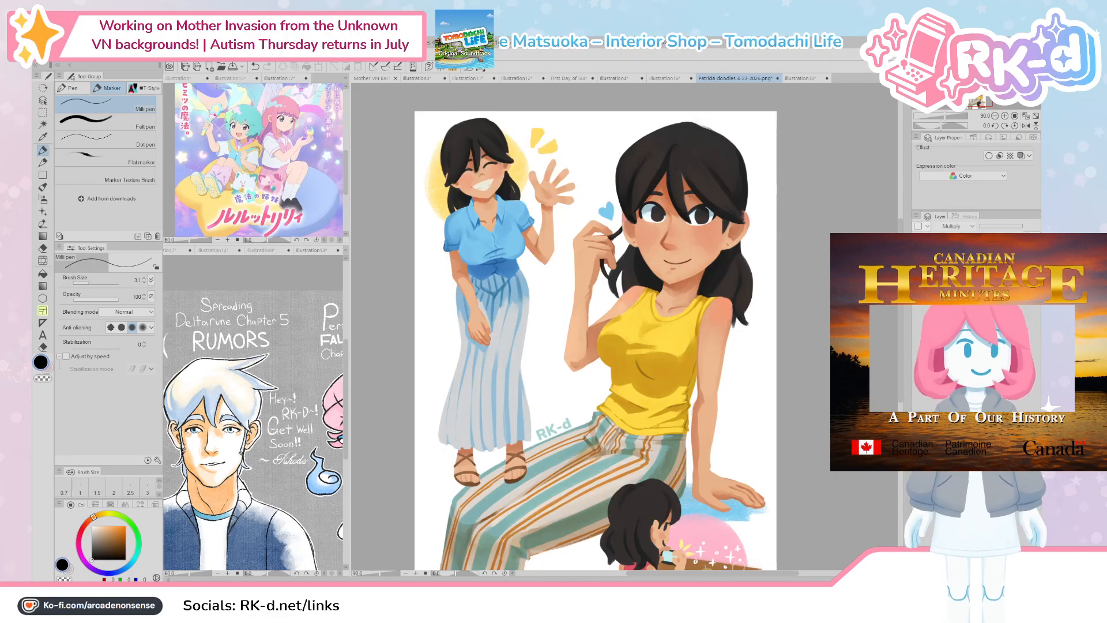
Step: Return to the train station background and open the copied "total drama island" line-art post as a new image
left_click(370, 79)
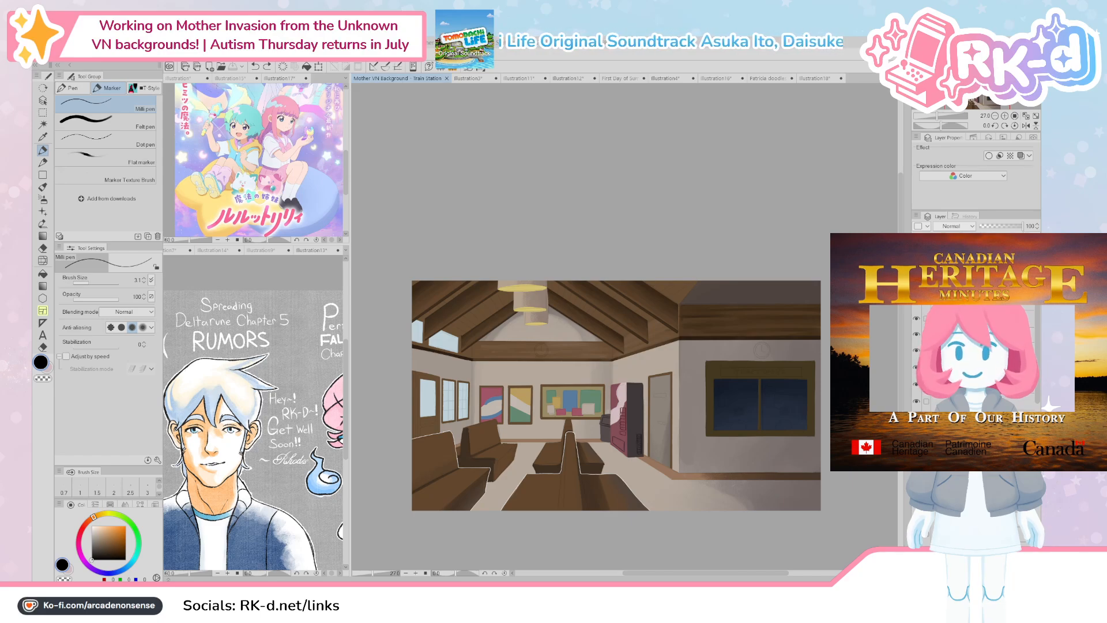
key("ctrl+shift+v")
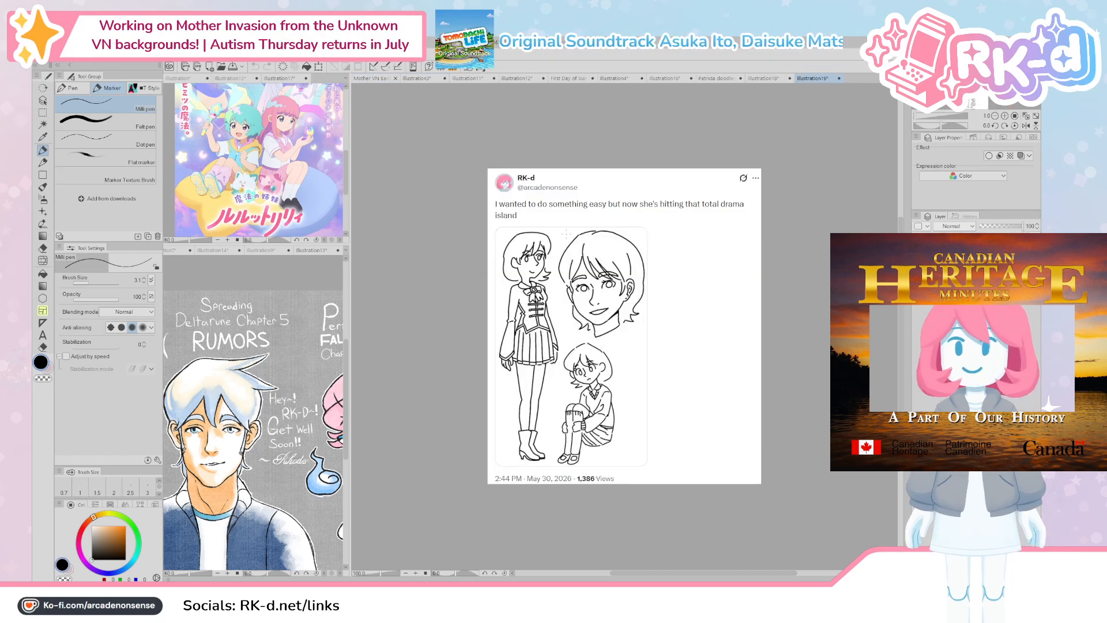
Step: Examine the three line-art figures in the "total drama island" post up close
scroll(674, 295, "up", 4)
scroll(673, 296, "up", 1)
left_click_drag(608, 375, 618, 346)
scroll(618, 346, "up", 2)
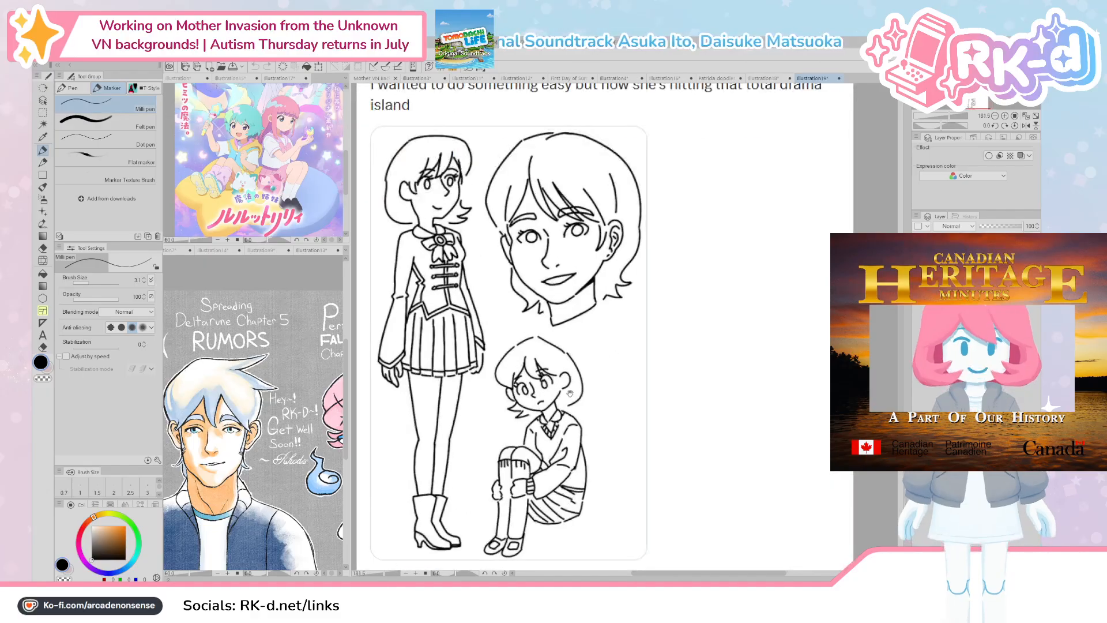
left_click_drag(571, 393, 594, 385)
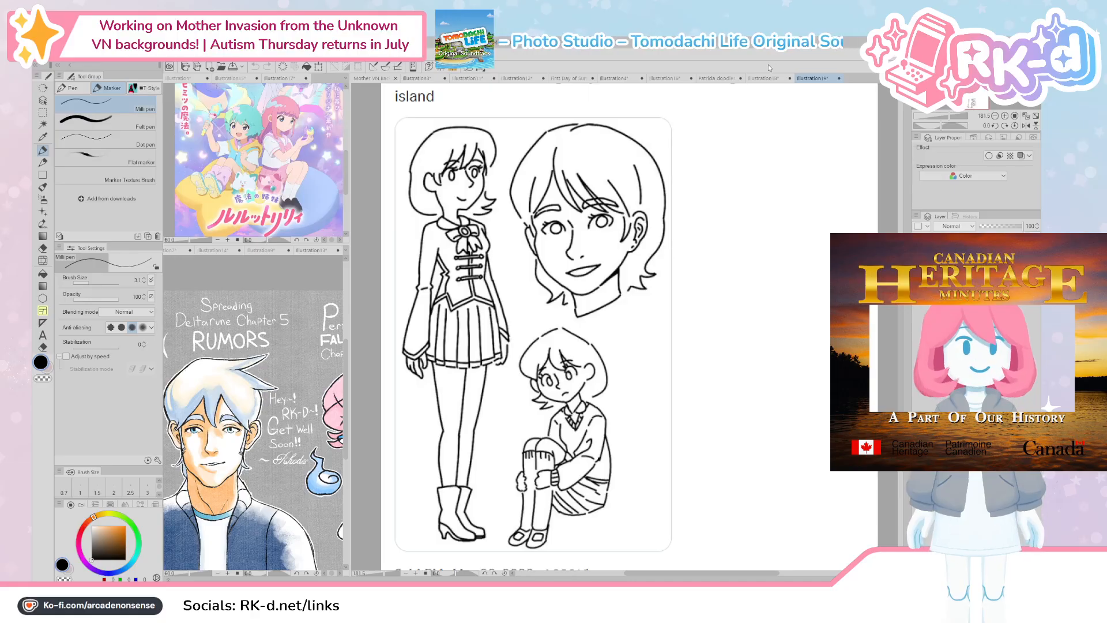
Step: Switch to the character doodles picture and extend its canvas on the right side to make room for a new drawing
left_click(717, 77)
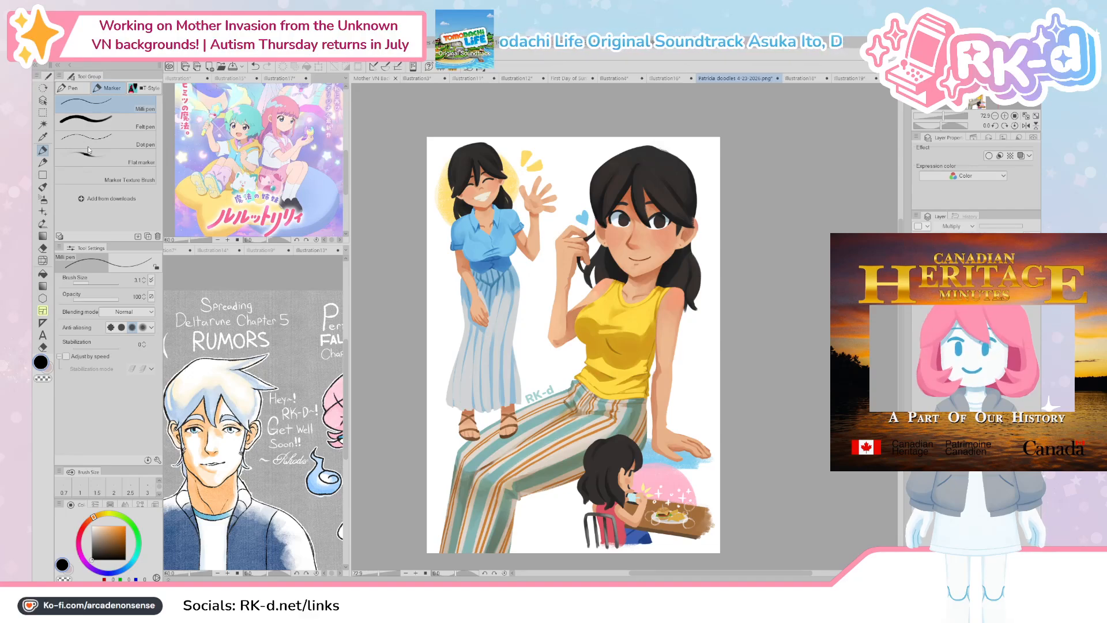
key("ctrl+t")
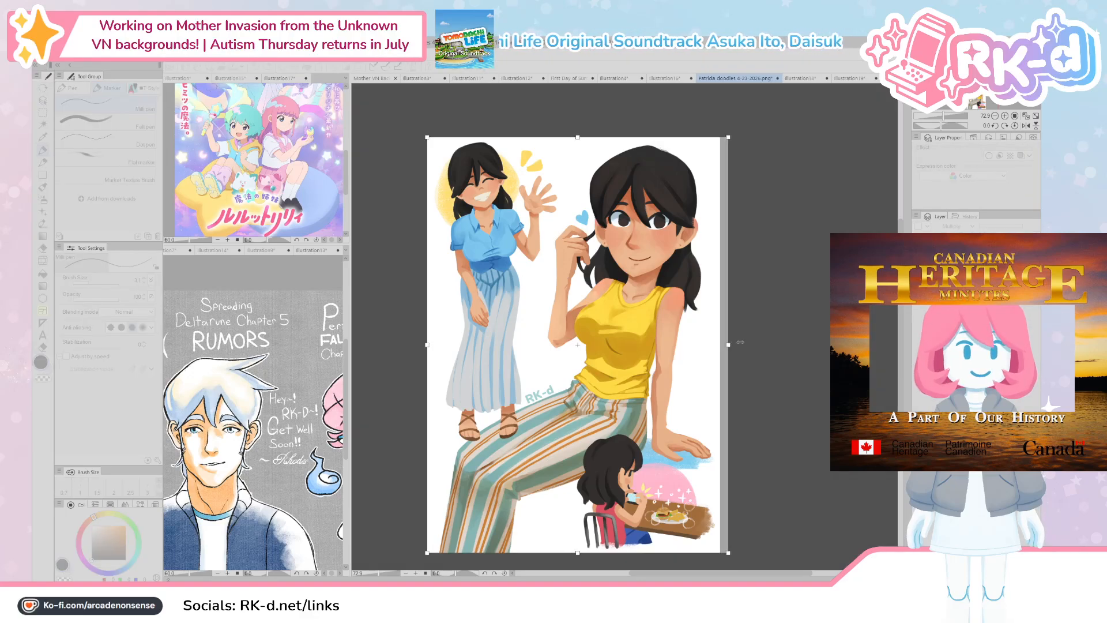
left_click_drag(847, 345, 868, 345)
key("Return")
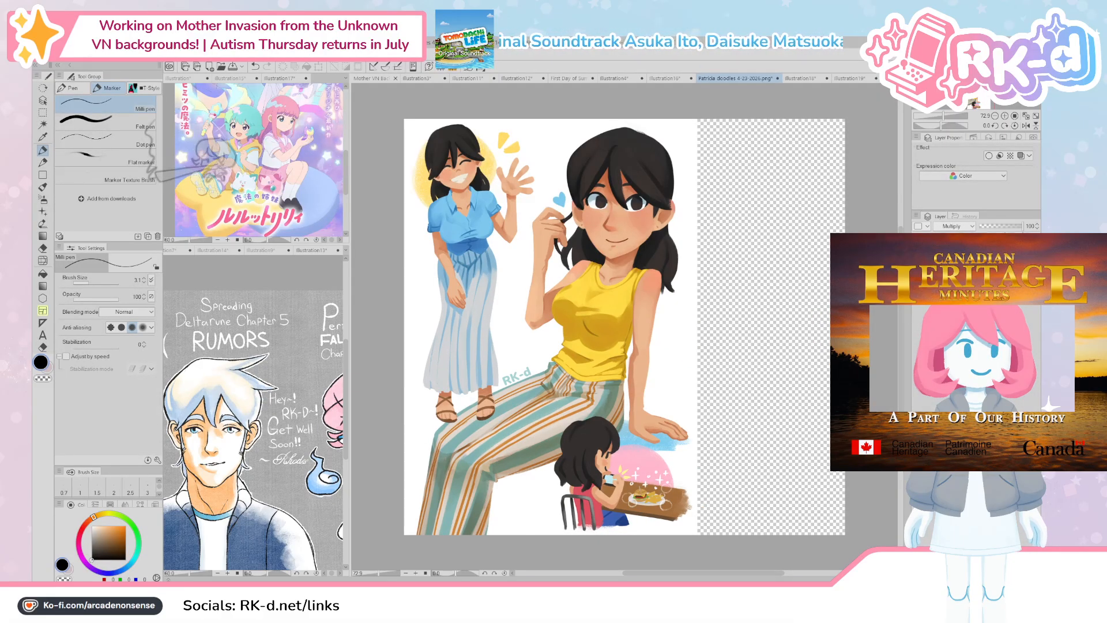
Step: Add a new layer and fill the canvas, including the blank extension, with white sampled from the picture's background
key("ctrl+shift+n")
key("g")
left_click_drag(732, 327, 687, 337)
left_click(648, 338, "alt")
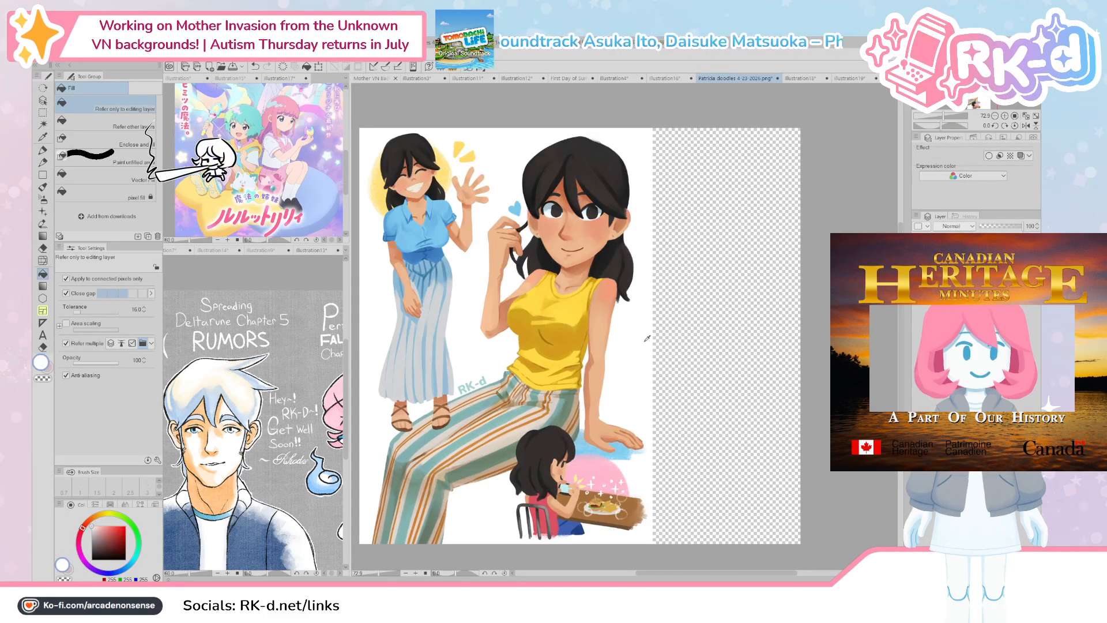
left_click(683, 330)
scroll(767, 370, "up", 1)
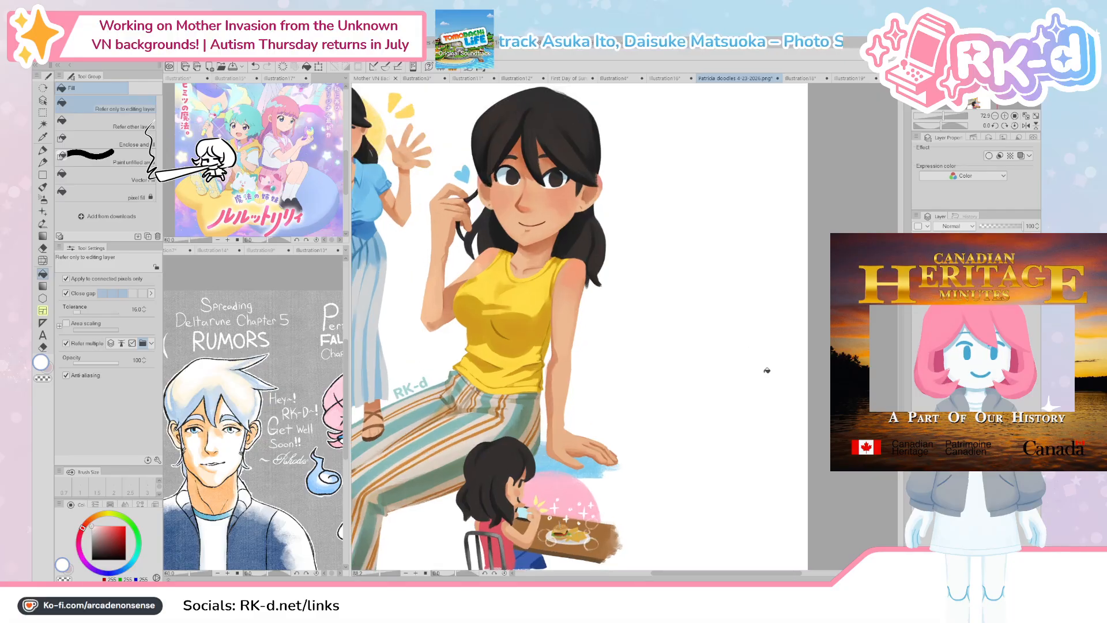
Step: Start a small face outline in black with the Thin Gouache brush beside the yellow-top figure, undoing and redrawing the first jaw strokes
key("b")
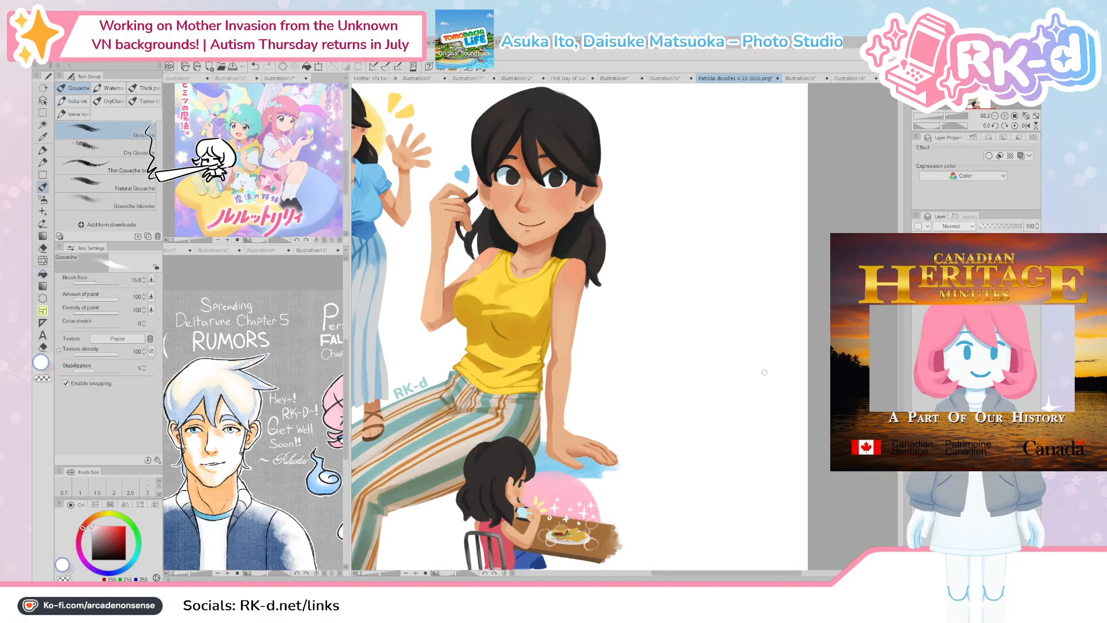
left_click(98, 166)
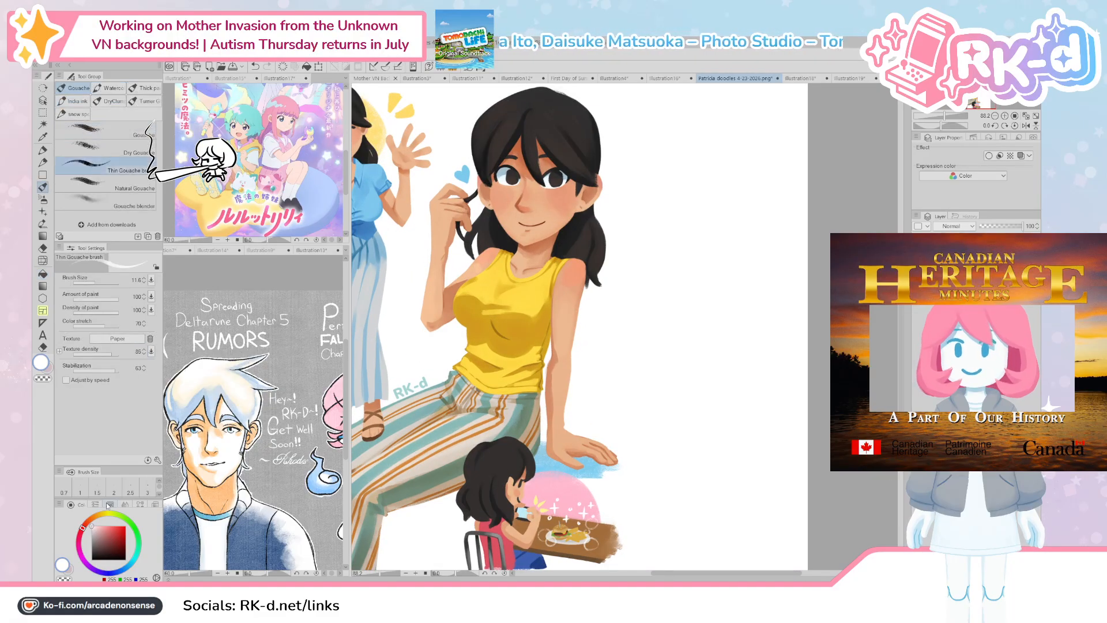
key("x")
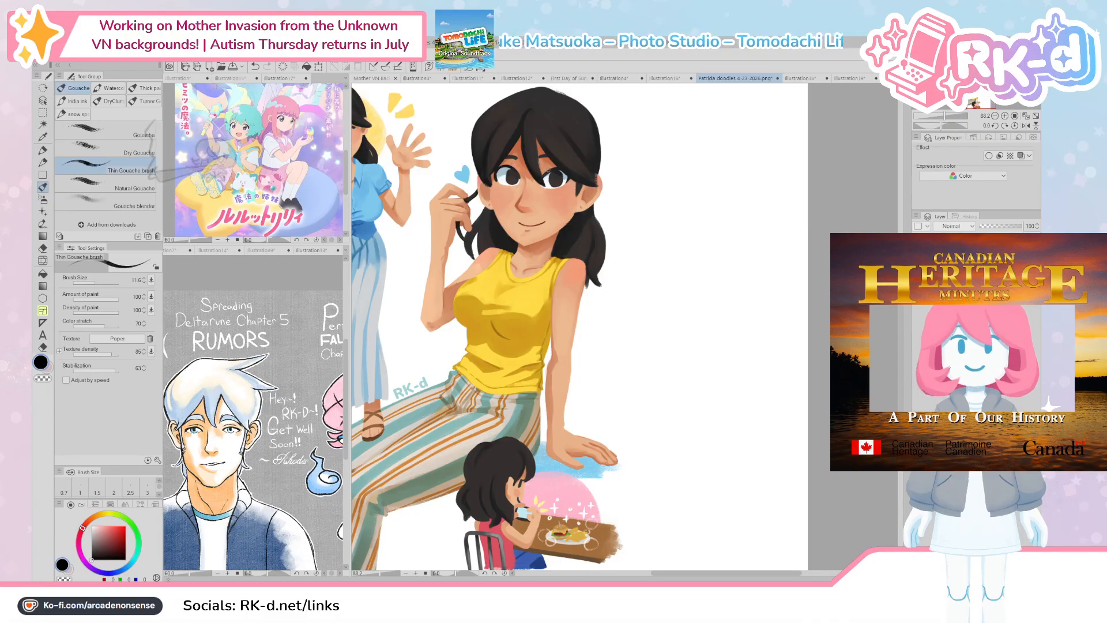
scroll(693, 225, "up", 1)
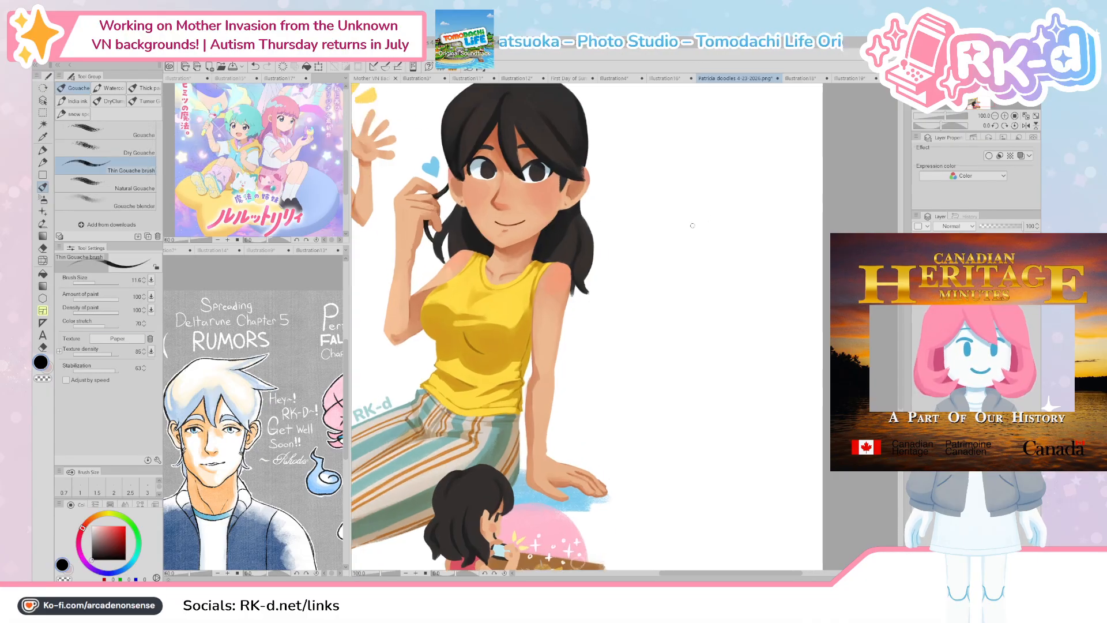
scroll(693, 226, "down", 1)
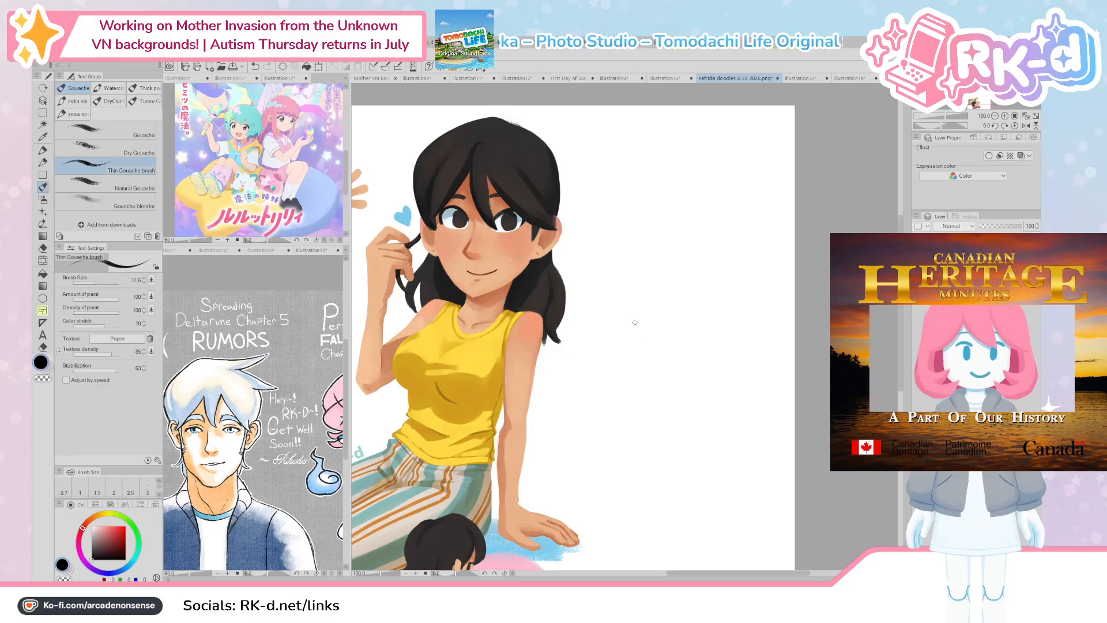
left_click_drag(663, 401, 705, 326)
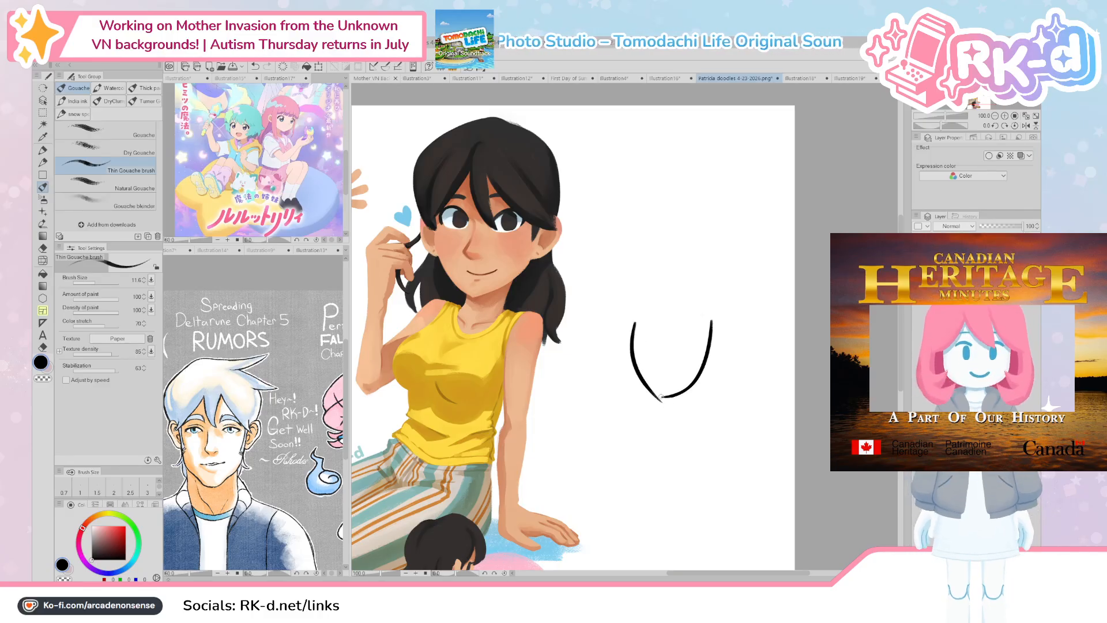
key("ctrl+z")
key("ctrl+z")
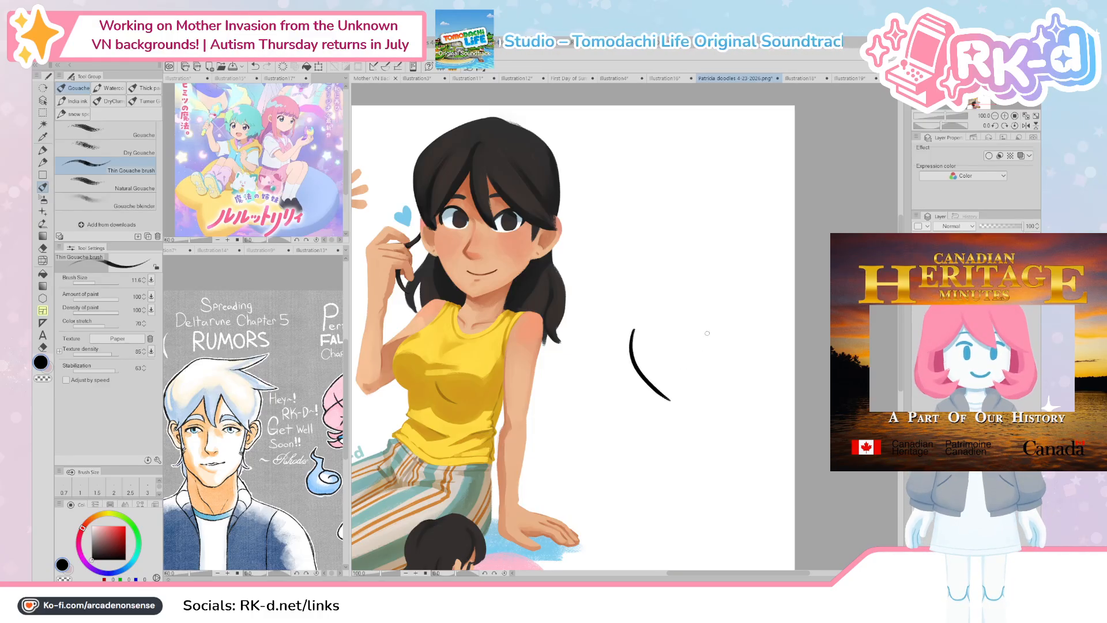
Step: Draw the small head's eyes, smile, hatched fringe and shoulder-length hair, and soften its pointed chin with the Kneaded eraser
left_click_drag(656, 333, 656, 345)
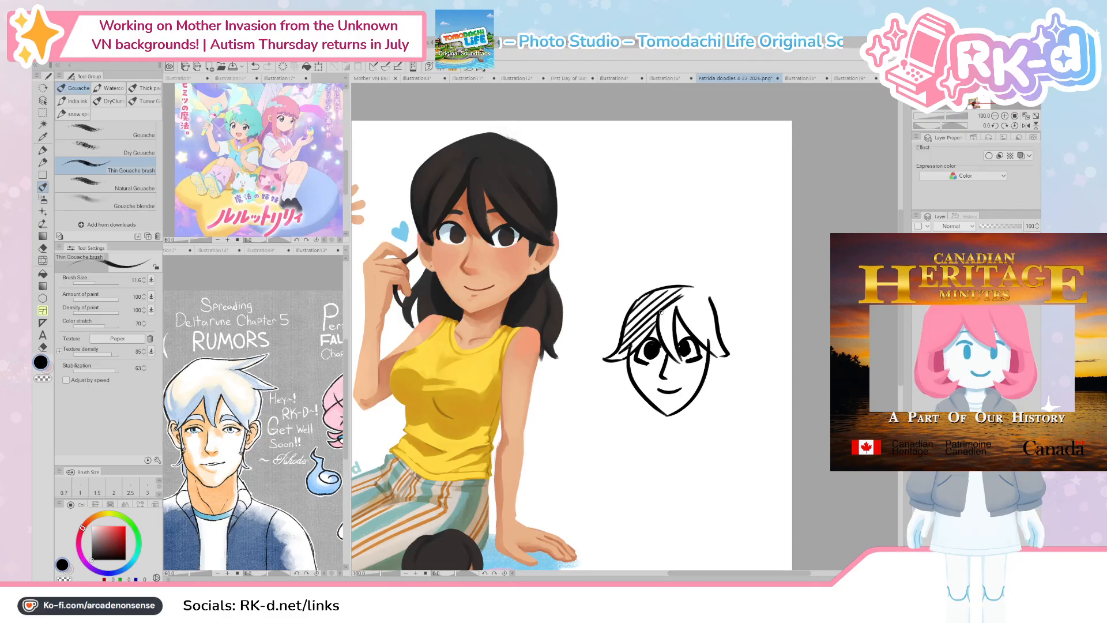
mouse_move(695, 294)
left_mouse_down()
mouse_move(675, 320)
mouse_move(695, 329)
left_mouse_up()
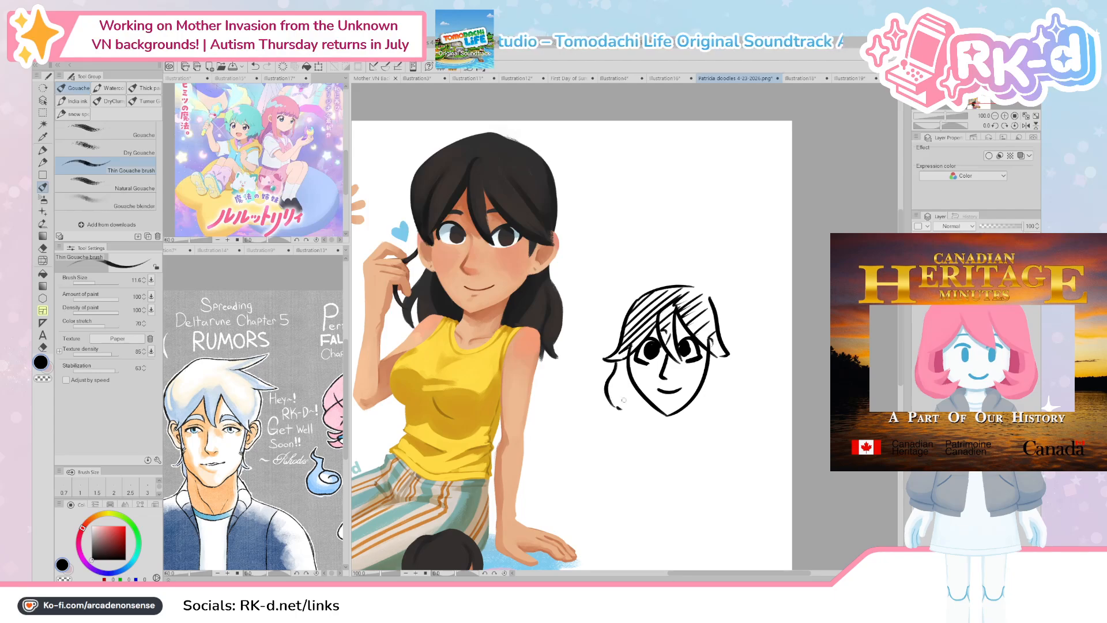
mouse_move(718, 360)
left_mouse_down()
mouse_move(728, 401)
mouse_move(707, 399)
mouse_move(705, 385)
left_mouse_up()
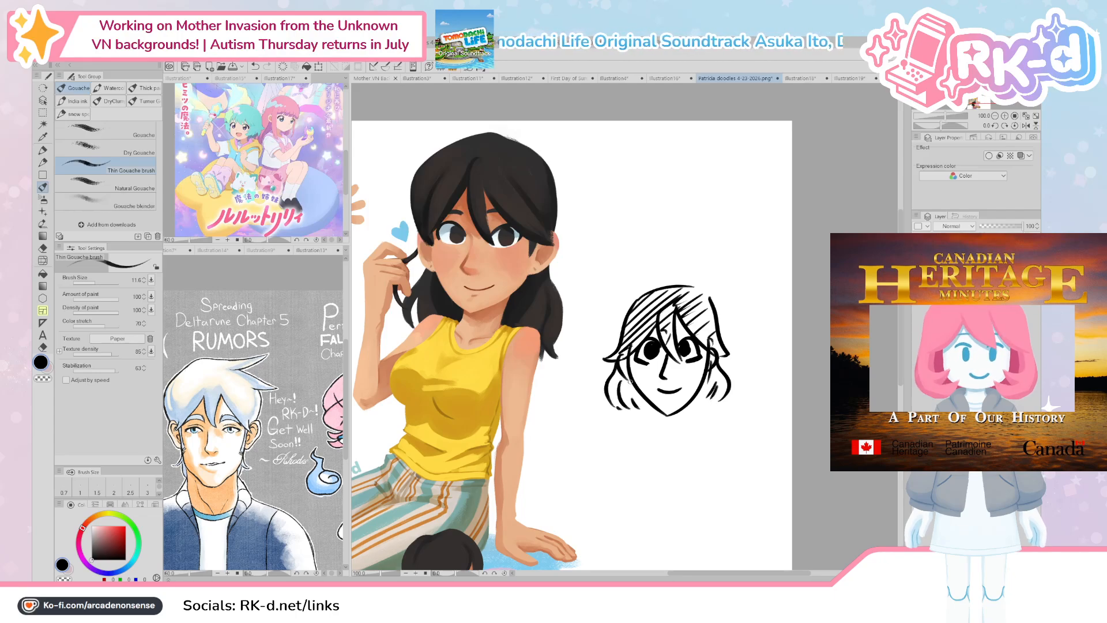
mouse_move(650, 399)
left_mouse_down()
mouse_move(676, 406)
mouse_move(700, 378)
mouse_move(674, 405)
left_mouse_up()
key("e")
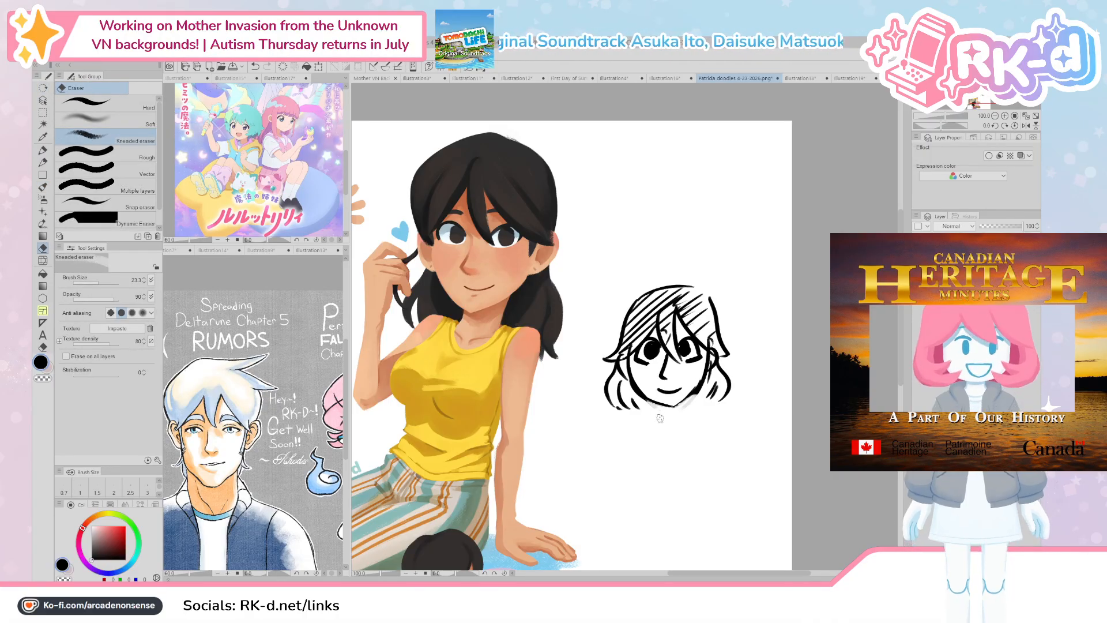
key("p")
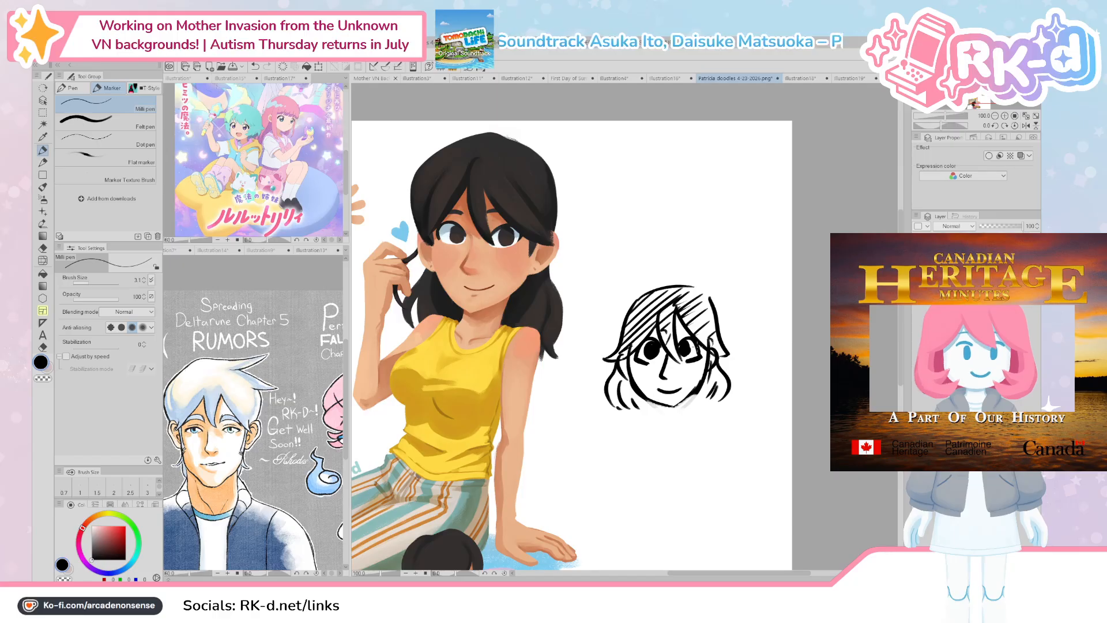
key("b")
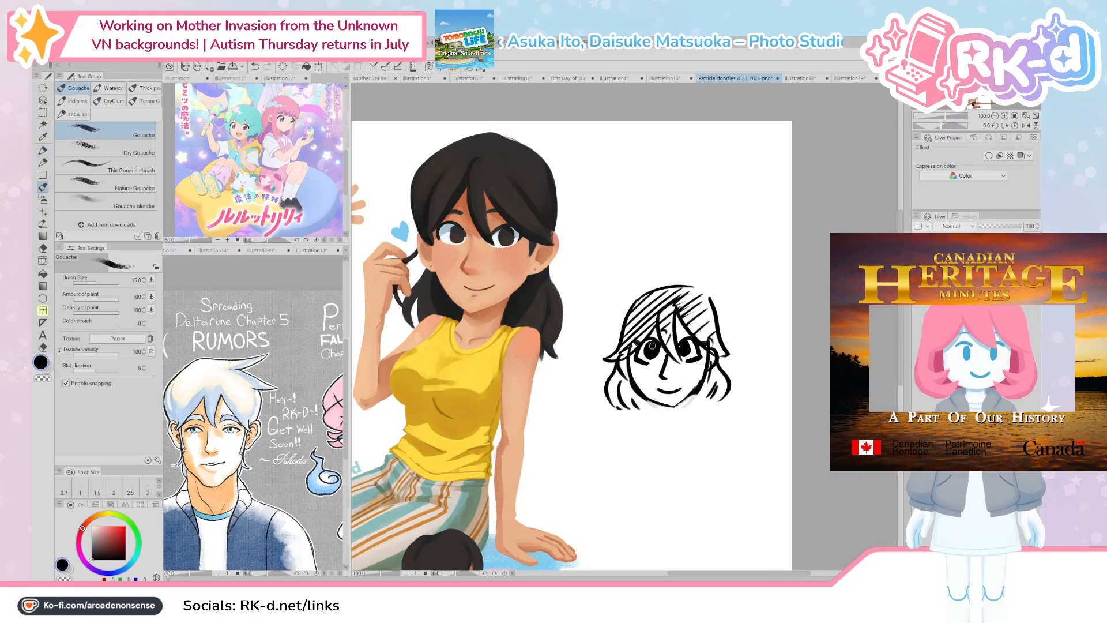
Step: Return to the line-art post image, prepare a larger orange Gouache brush and set the layer's blending mode to Multiply
left_click(848, 78)
left_click_drag(610, 230, 620, 236)
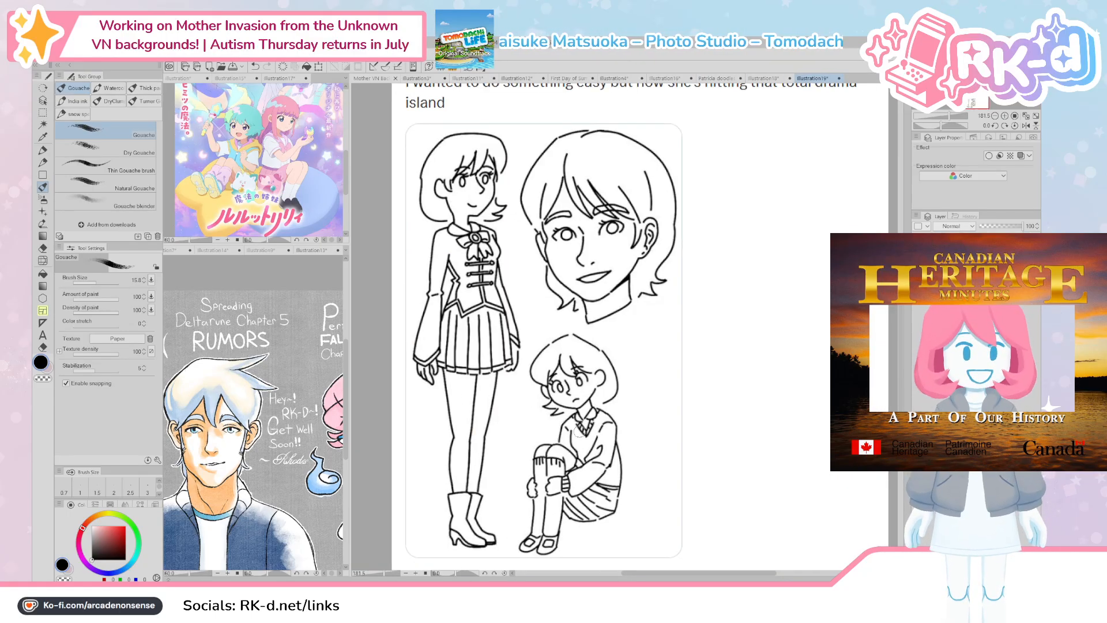
left_click(95, 516)
left_click(104, 534)
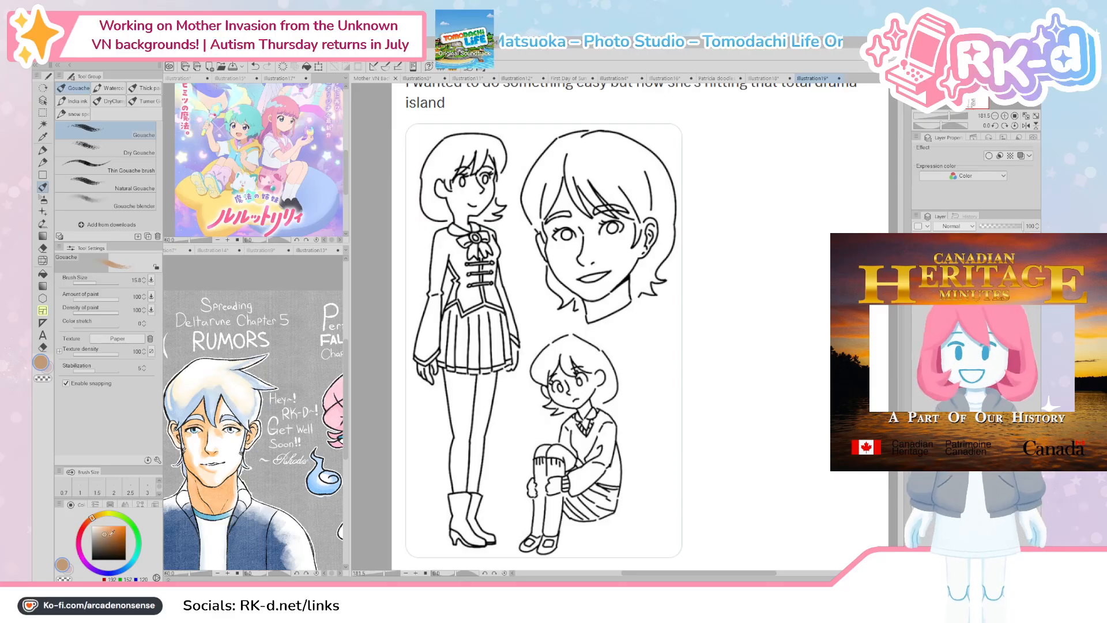
left_click(116, 530)
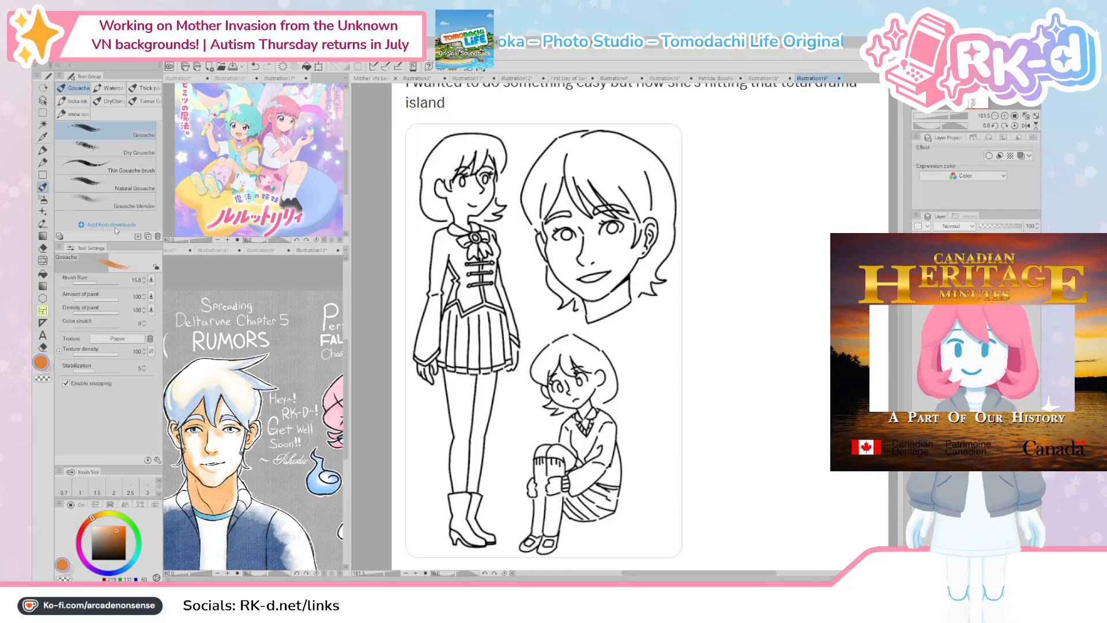
key("bracketright")
key("bracketright")
left_click(954, 226)
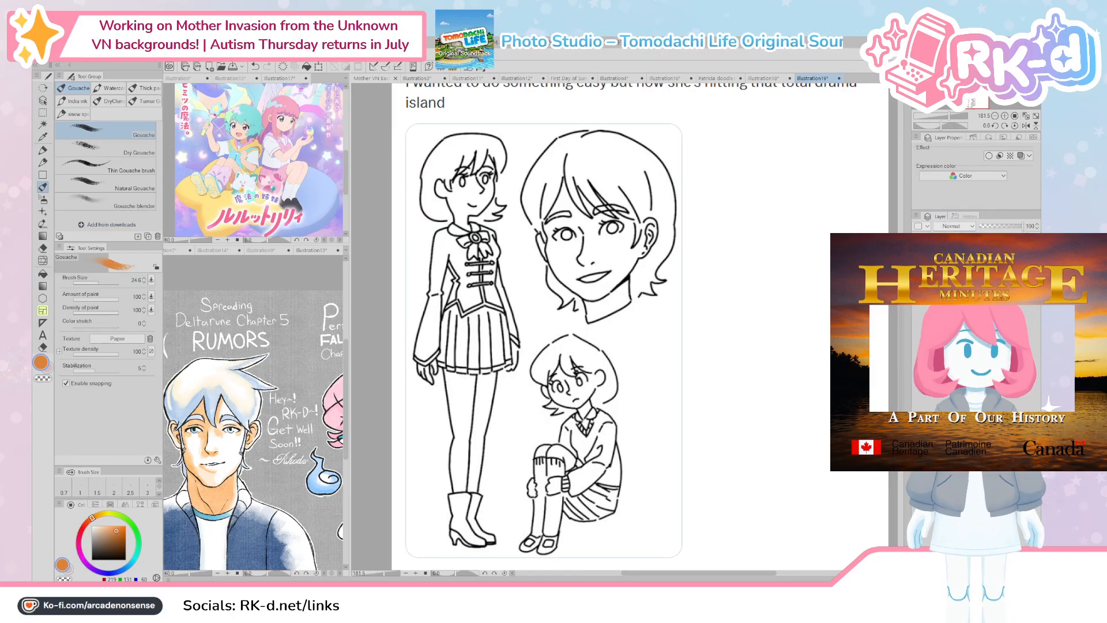
left_click(951, 251)
Step: Paint the hair of the standing figure, the large head and the seated figure orange
mouse_move(455, 167)
left_mouse_down()
mouse_move(426, 190)
mouse_move(438, 222)
mouse_move(441, 199)
mouse_move(490, 138)
mouse_move(497, 173)
left_mouse_up()
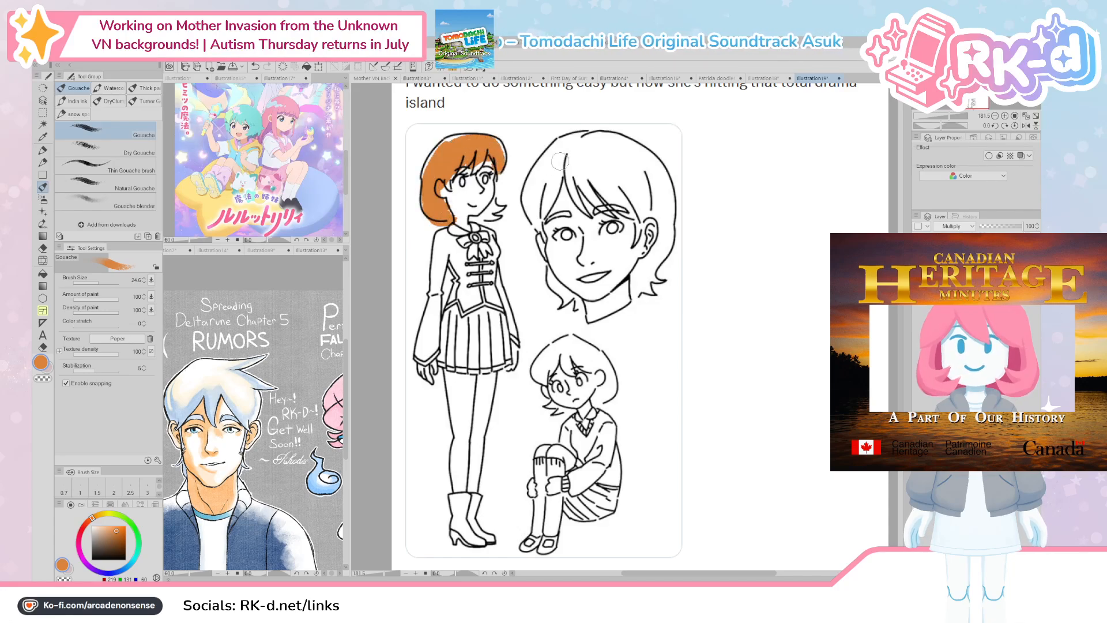
mouse_move(562, 147)
left_mouse_down()
mouse_move(550, 195)
mouse_move(569, 153)
mouse_move(607, 148)
mouse_move(585, 194)
mouse_move(581, 180)
mouse_move(617, 203)
mouse_move(628, 187)
mouse_move(598, 161)
mouse_move(650, 166)
mouse_move(627, 186)
mouse_move(622, 155)
mouse_move(656, 199)
mouse_move(623, 156)
mouse_move(637, 190)
left_mouse_up()
left_click_drag(663, 245, 639, 267)
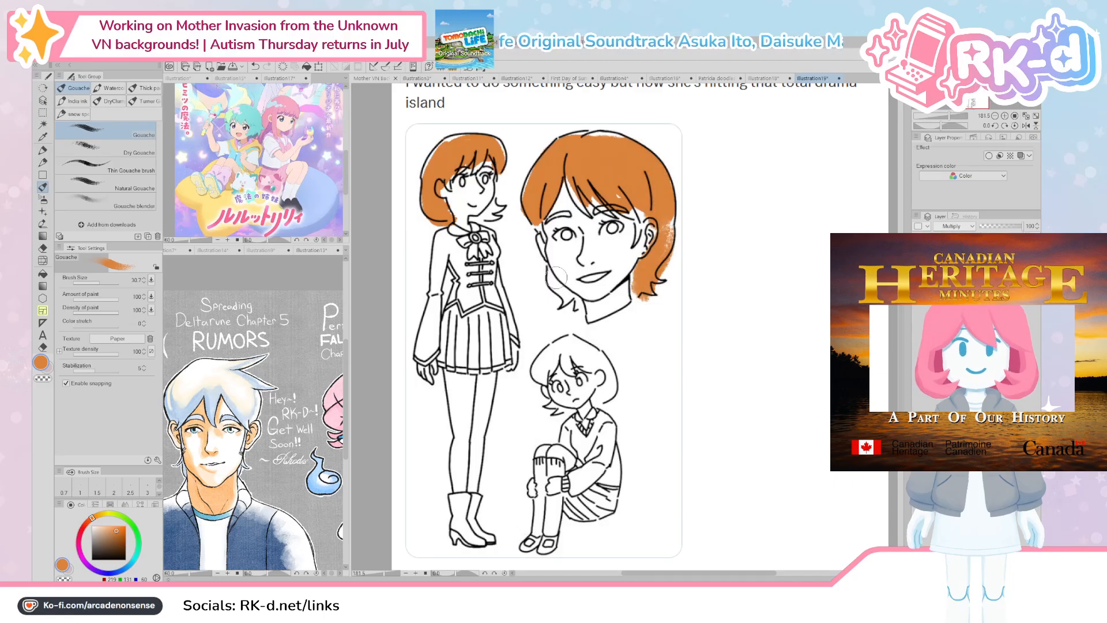
left_click_drag(557, 277, 573, 307)
mouse_move(545, 357)
left_mouse_down()
mouse_move(572, 347)
mouse_move(607, 388)
left_mouse_up()
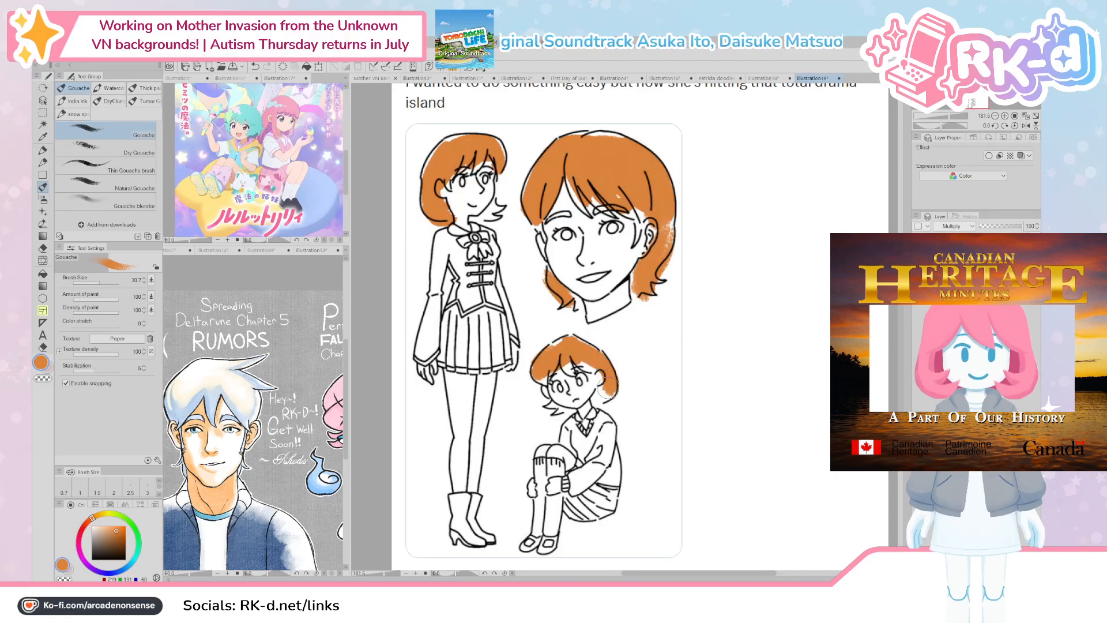
Step: Try a teal-green colour on the standing figure's jacket and sleeves
left_click(132, 563)
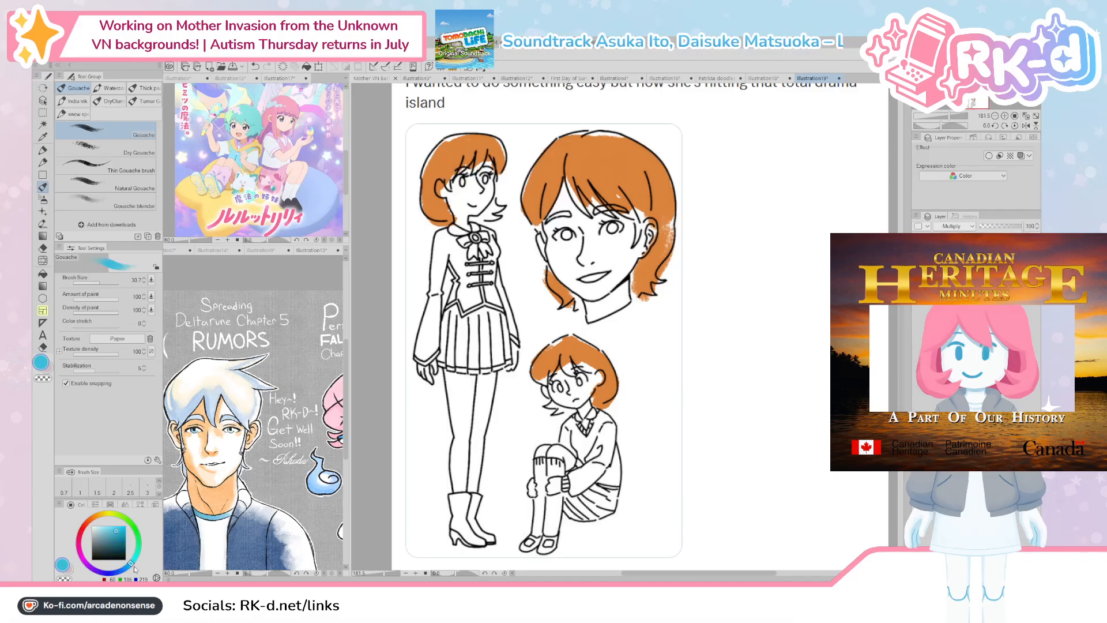
left_click(117, 536)
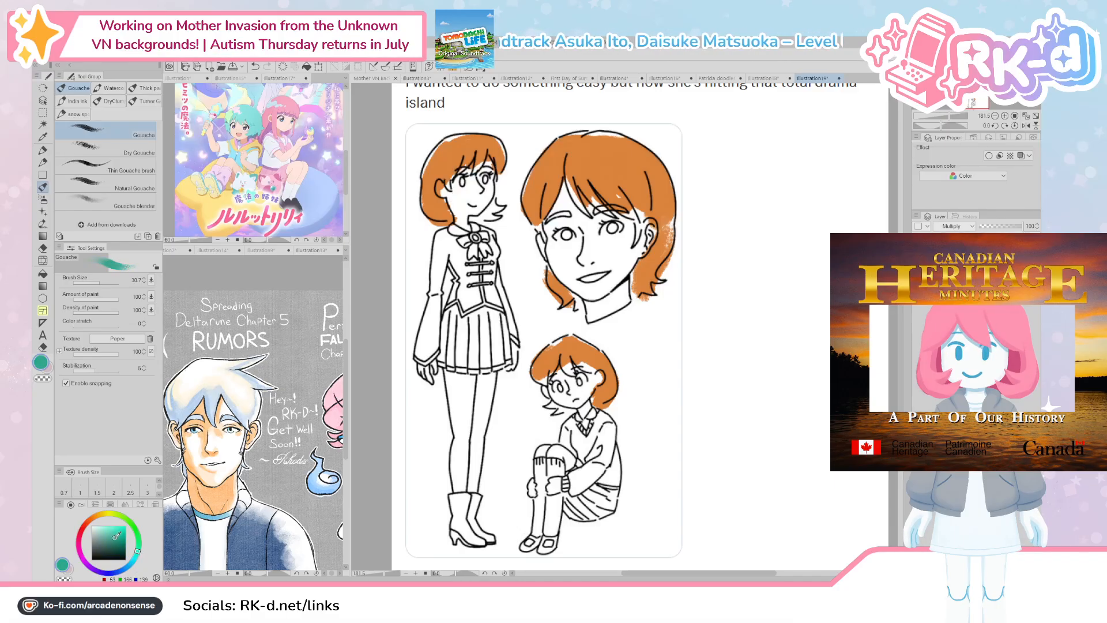
mouse_move(453, 234)
left_mouse_down()
mouse_move(424, 344)
mouse_move(455, 242)
mouse_move(466, 267)
mouse_move(467, 297)
left_mouse_up()
left_click_drag(489, 252, 493, 300)
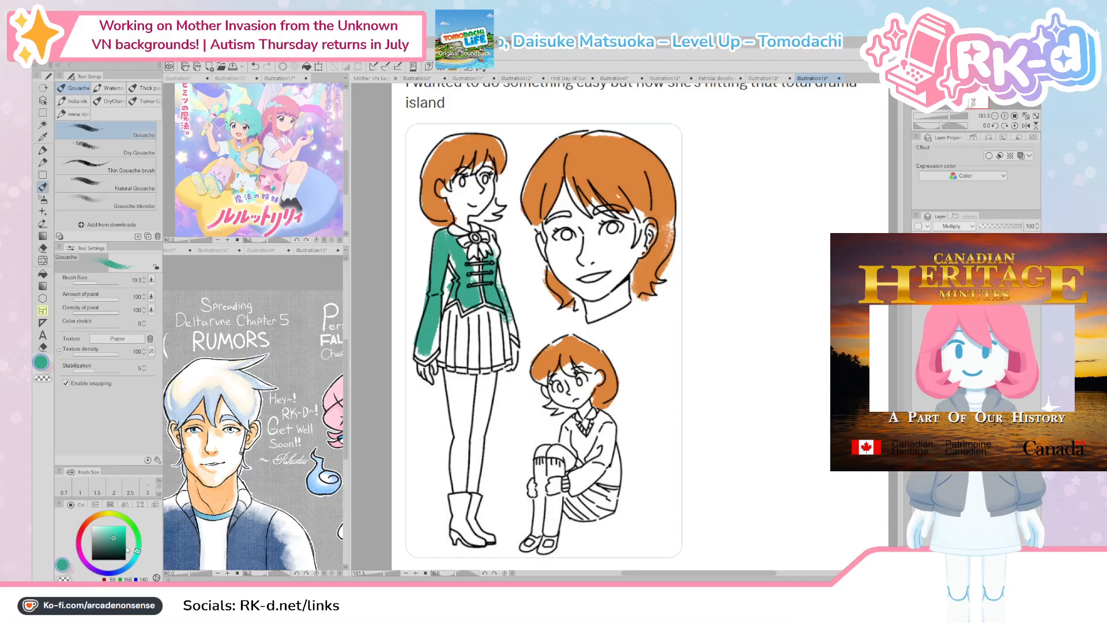
Step: Paint the standing figure's jacket and sleeves light blue over the green
left_click(113, 530)
left_click_drag(132, 561, 131, 562)
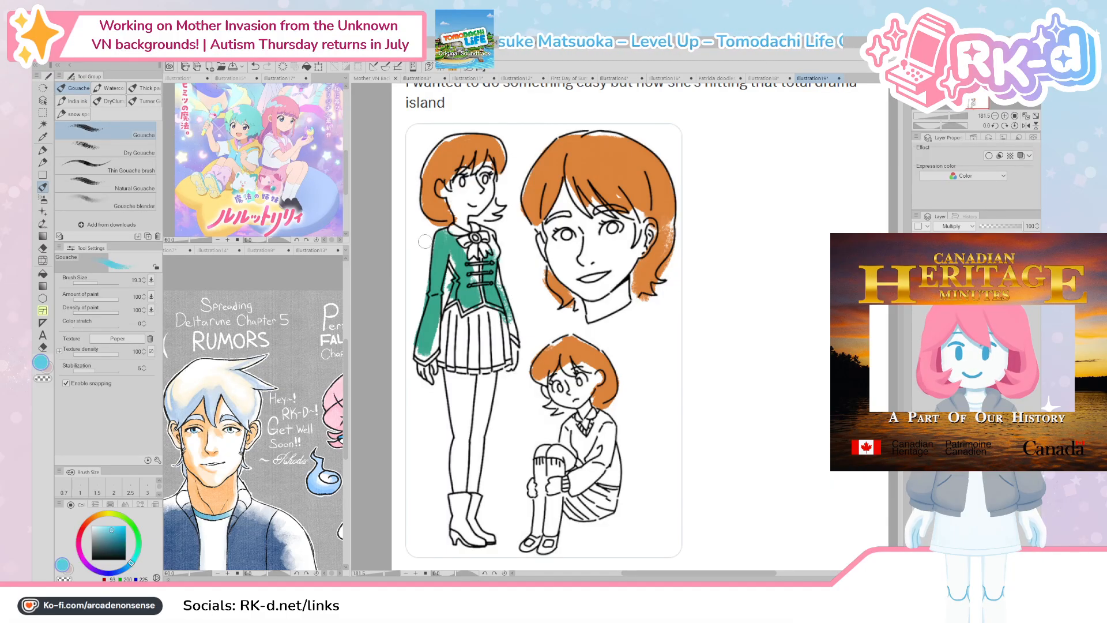
mouse_move(441, 242)
left_mouse_down()
mouse_move(423, 351)
mouse_move(442, 281)
mouse_move(459, 300)
mouse_move(470, 260)
mouse_move(473, 291)
mouse_move(493, 271)
mouse_move(513, 332)
left_mouse_up()
Step: Paint golden-yellow accents on the standing figure's brooch, jacket trim, cuffs, skirt hem and boots with a smaller Gouache brush
left_click(101, 513)
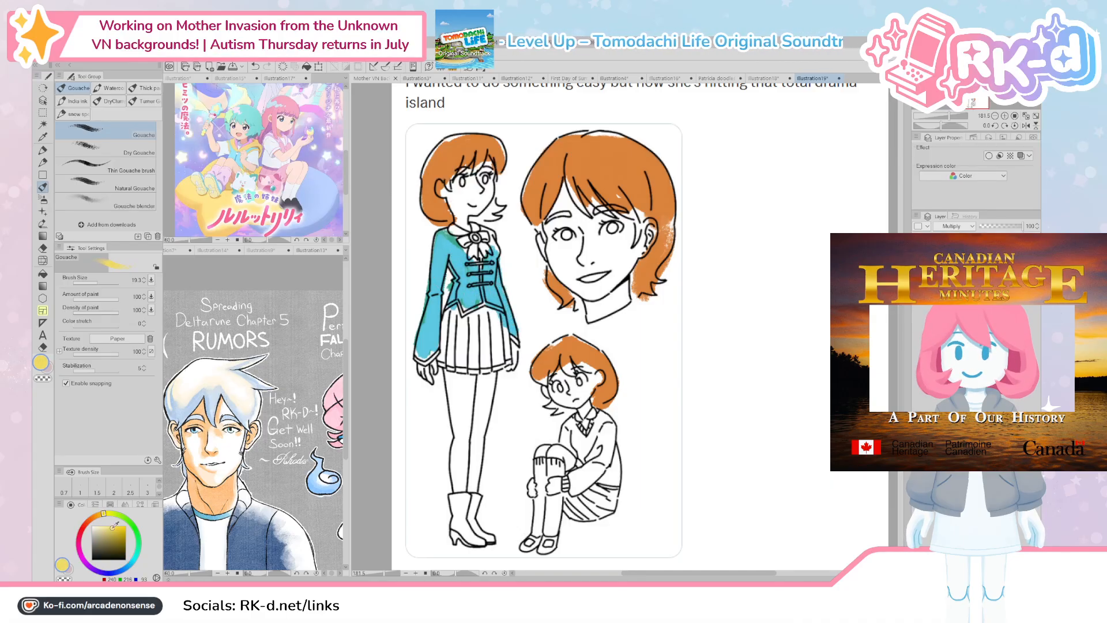
left_click(111, 525)
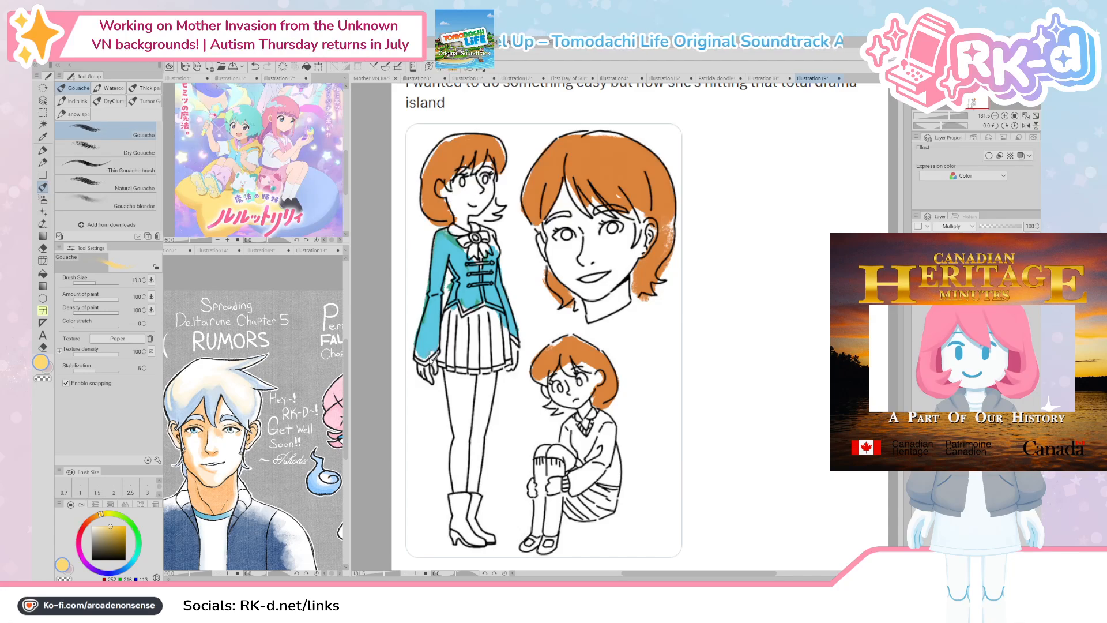
key("bracketleft")
mouse_move(430, 354)
left_mouse_down()
mouse_move(416, 360)
mouse_move(441, 354)
mouse_move(499, 372)
mouse_move(510, 362)
left_mouse_up()
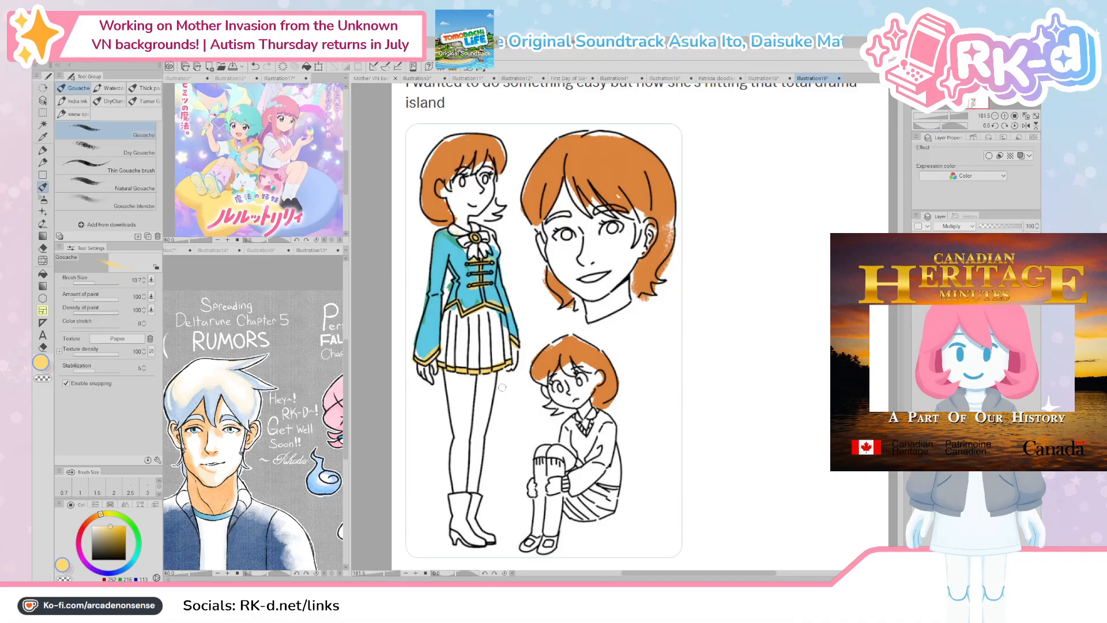
left_click_drag(454, 532, 494, 534)
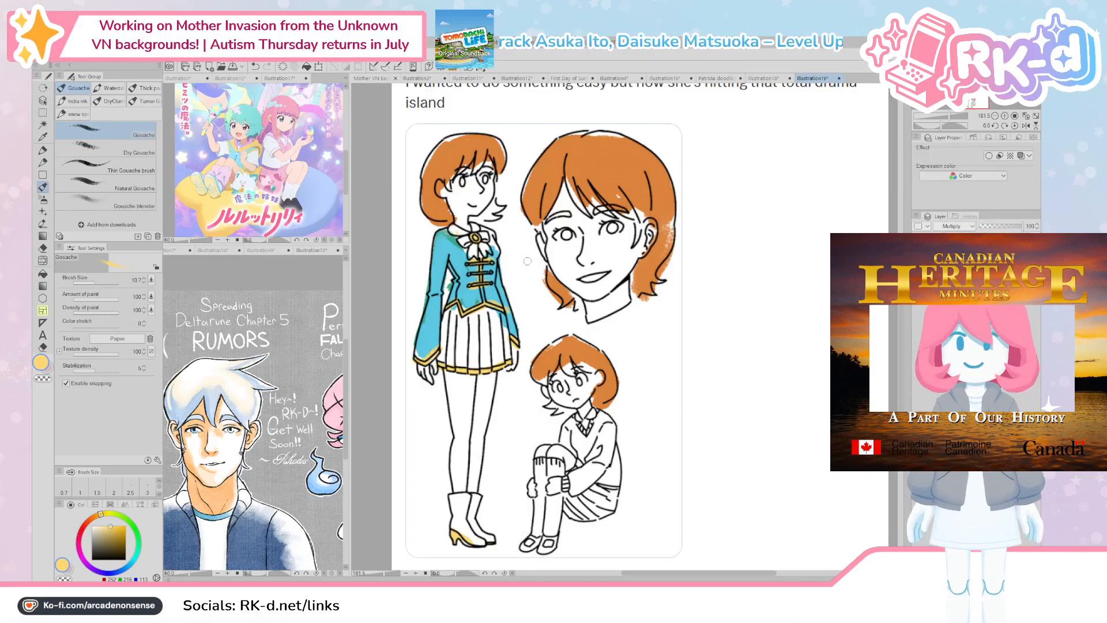
Step: Sample the orange hair colour and paint the unfilled hair tips of the seated and standing figures with it
left_click_drag(527, 261, 537, 281)
left_click(570, 375, "alt")
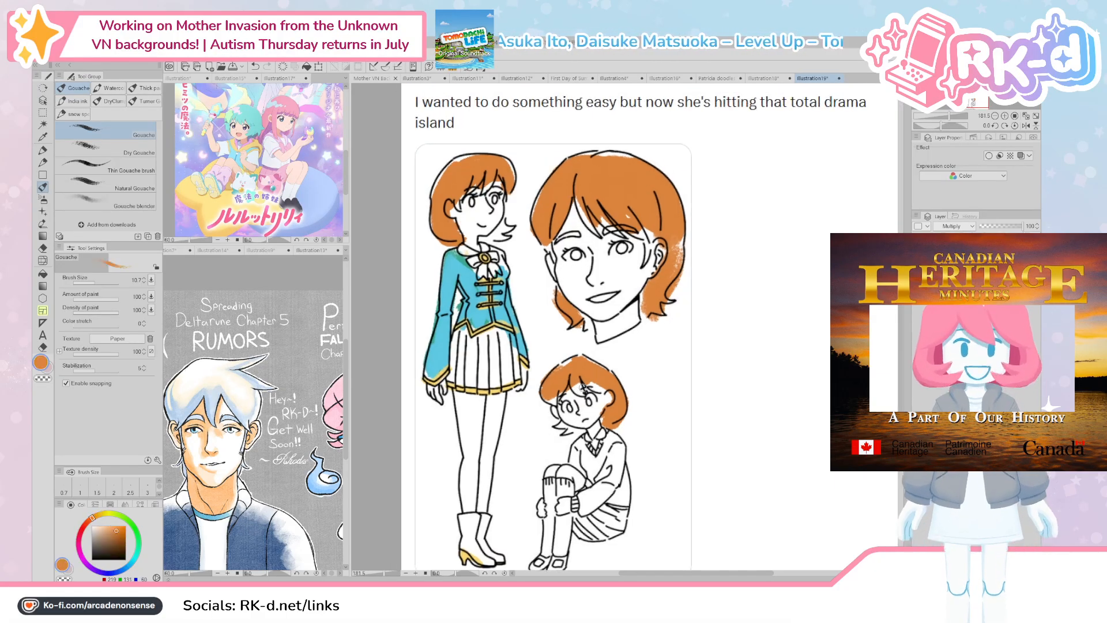
left_click_drag(561, 425, 576, 431)
left_click_drag(481, 242, 521, 230)
scroll(521, 237, "down", 3)
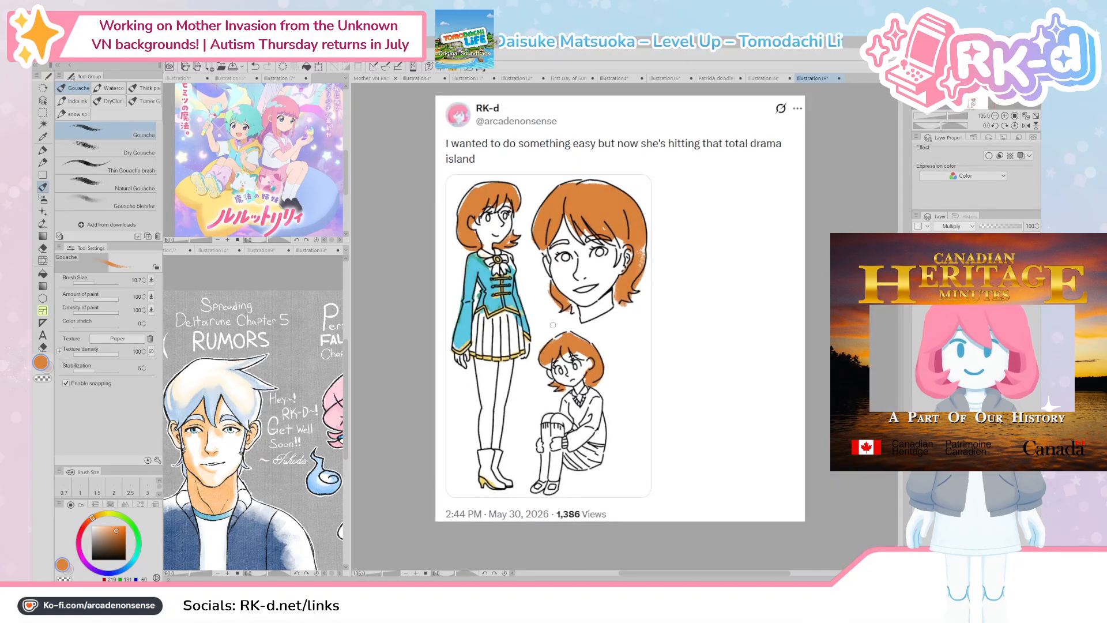
scroll(553, 325, "up", 1)
left_click_drag(550, 237, 627, 230)
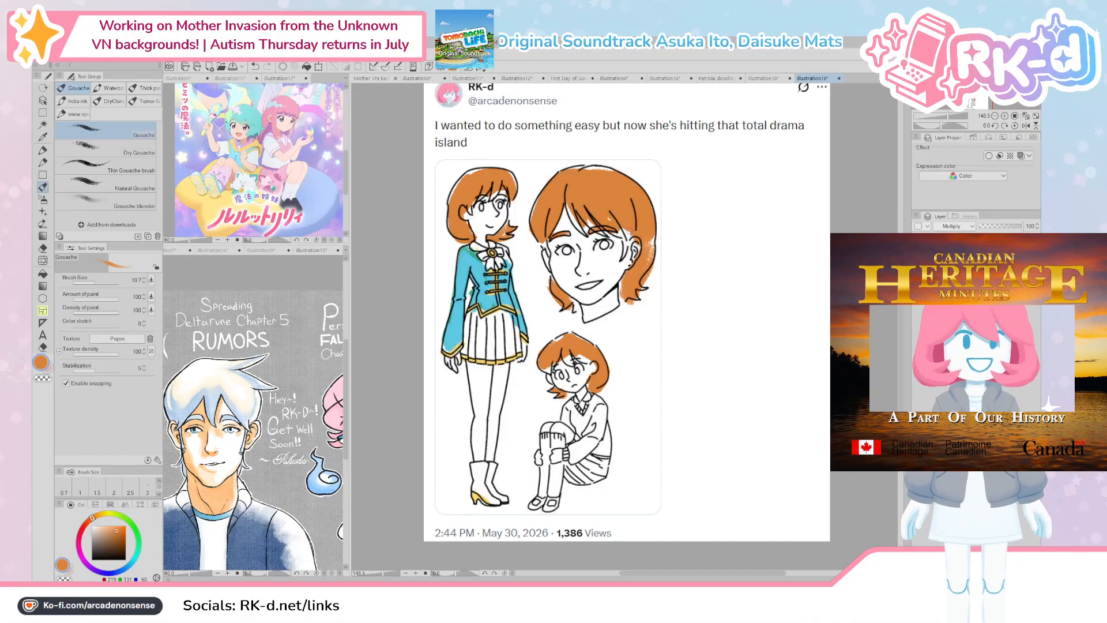
Step: Try erasing orange along the top of the large head's hair with the transparent colour
scroll(589, 181, "up", 2)
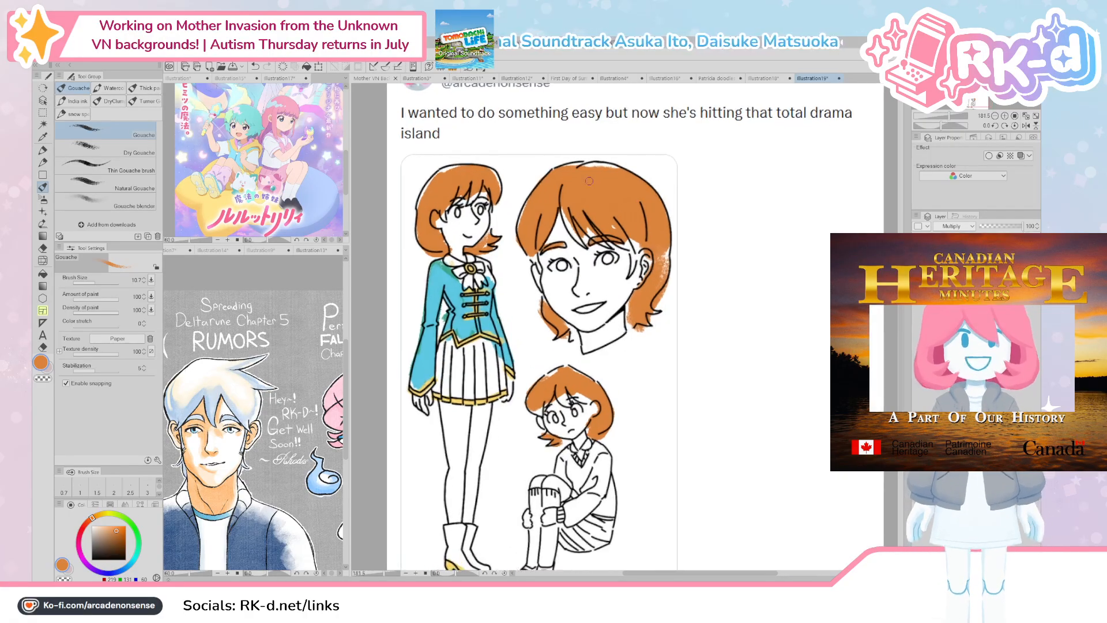
mouse_move(589, 181)
left_mouse_down()
mouse_move(595, 207)
mouse_move(601, 191)
left_mouse_up()
key("c")
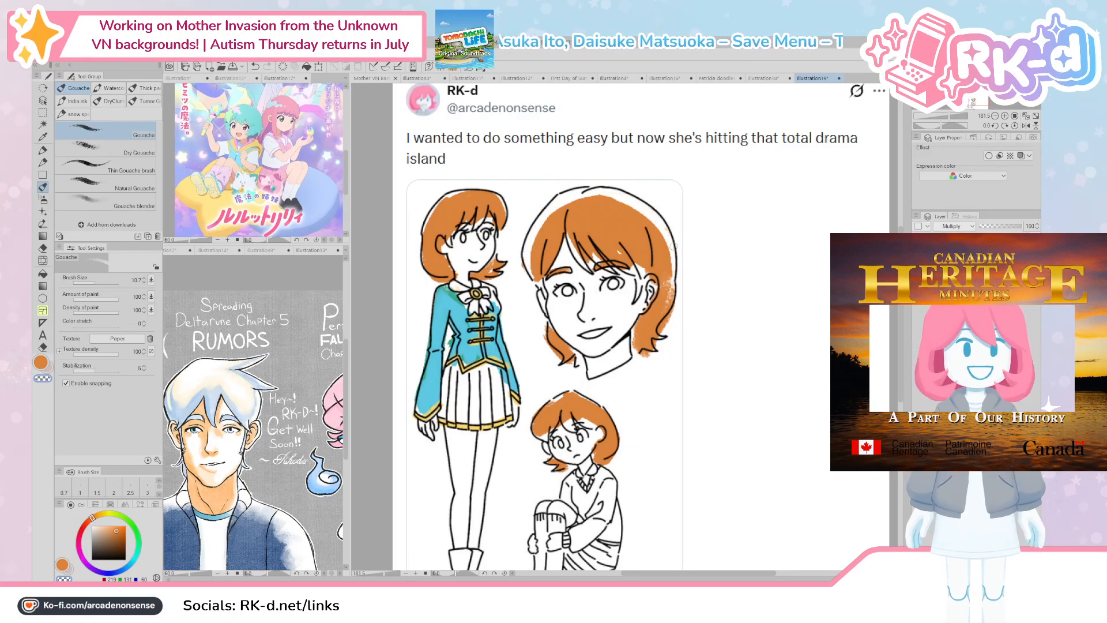
key("ctrl+z")
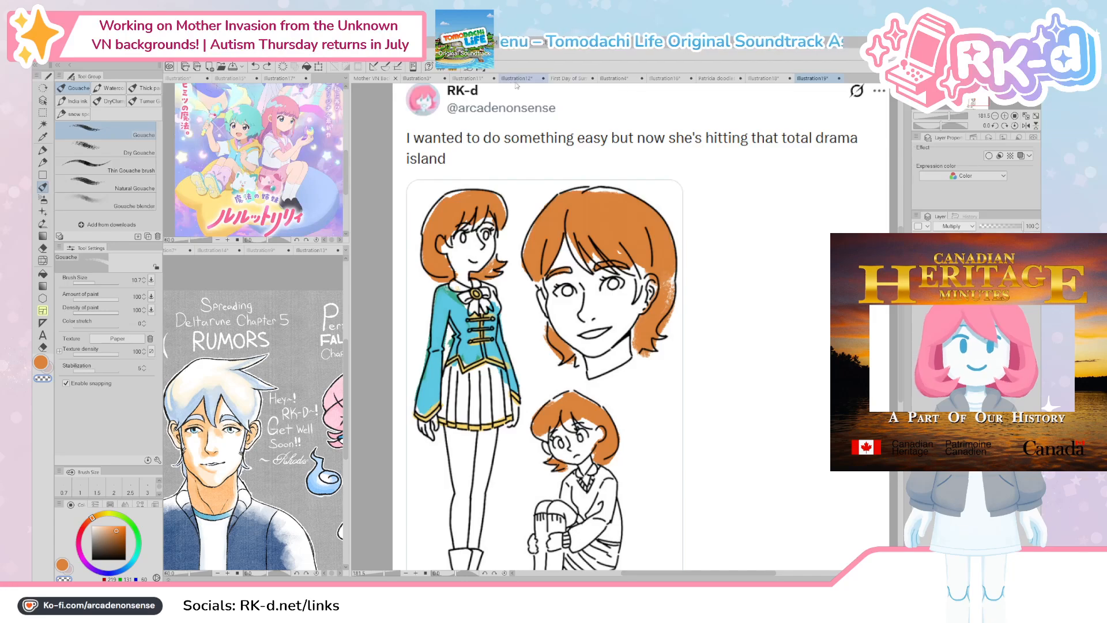
Step: Return to the train station background and widen the reference image panes beside it
left_click(372, 78)
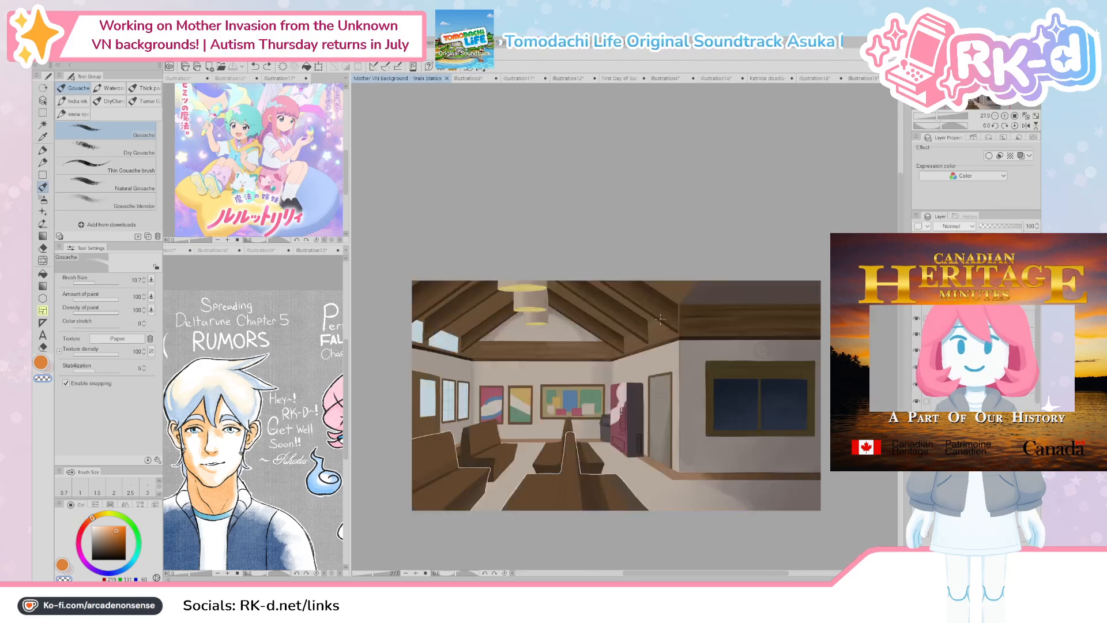
scroll(549, 449, "up", 2)
left_click_drag(476, 501, 444, 493)
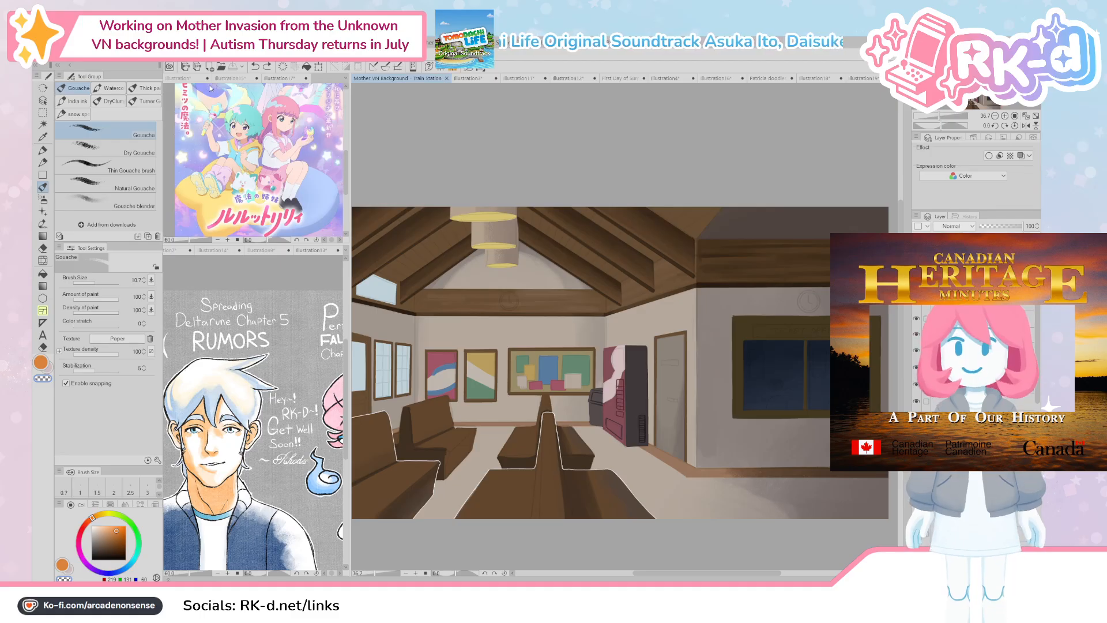
left_click_drag(349, 315, 455, 296)
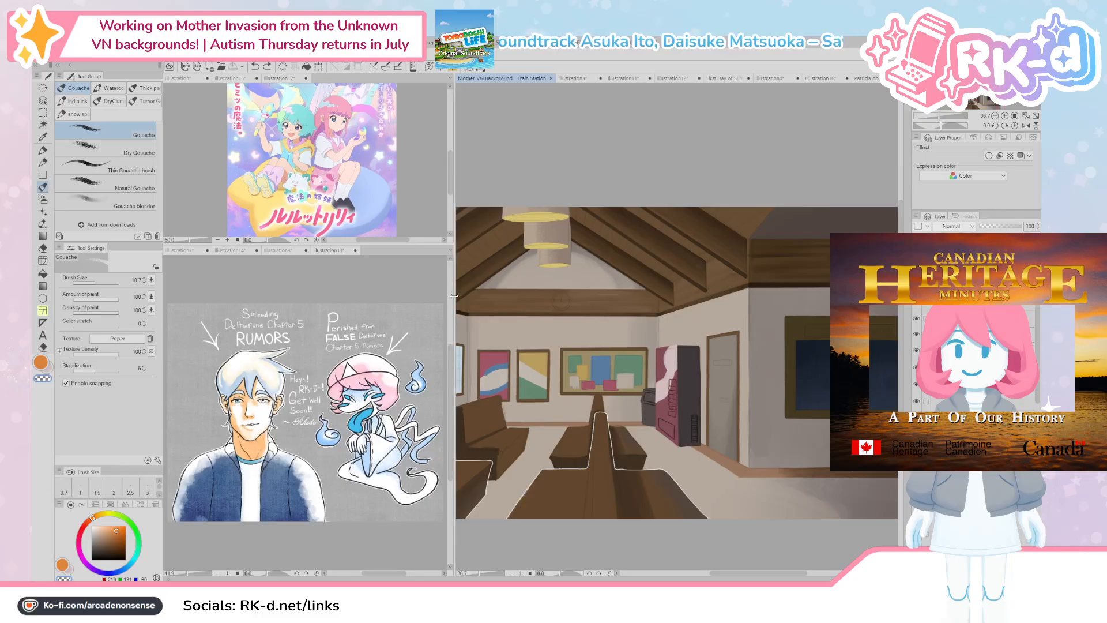